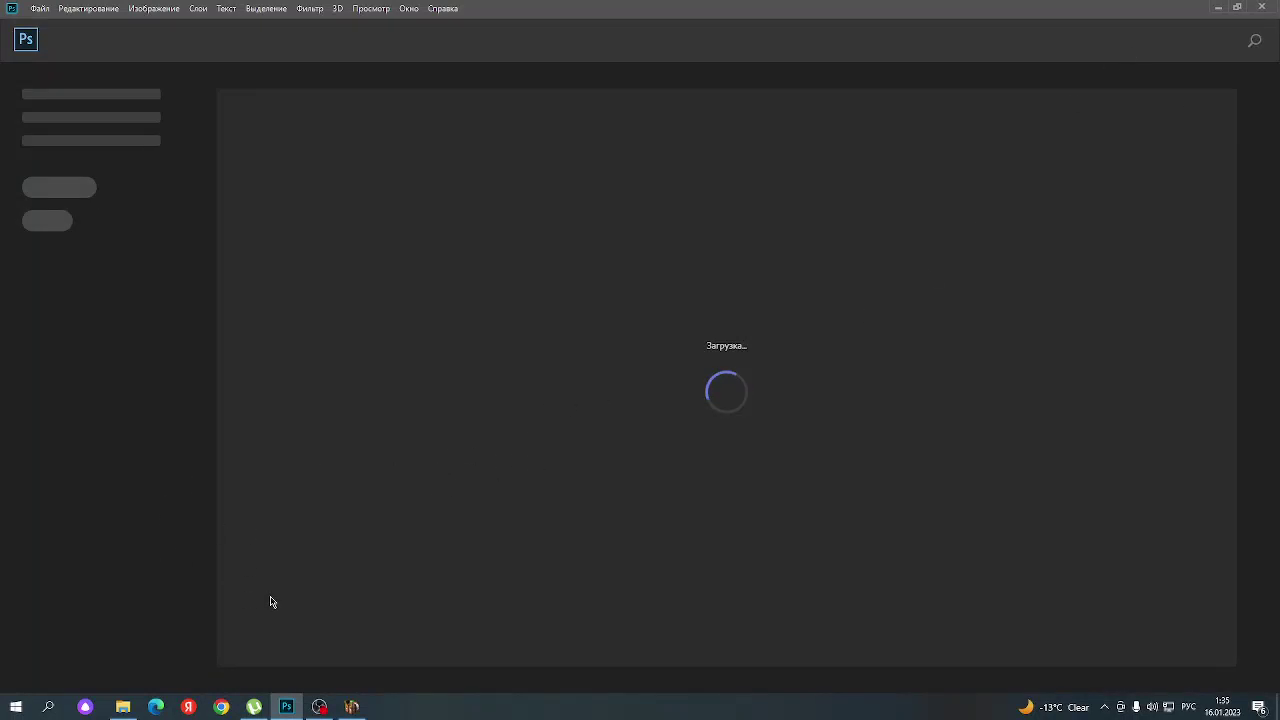
- Open File Explorer and scroll the Disc (E:) listing up to the top
{"action": "left_click", "coordinate": [123, 707]}
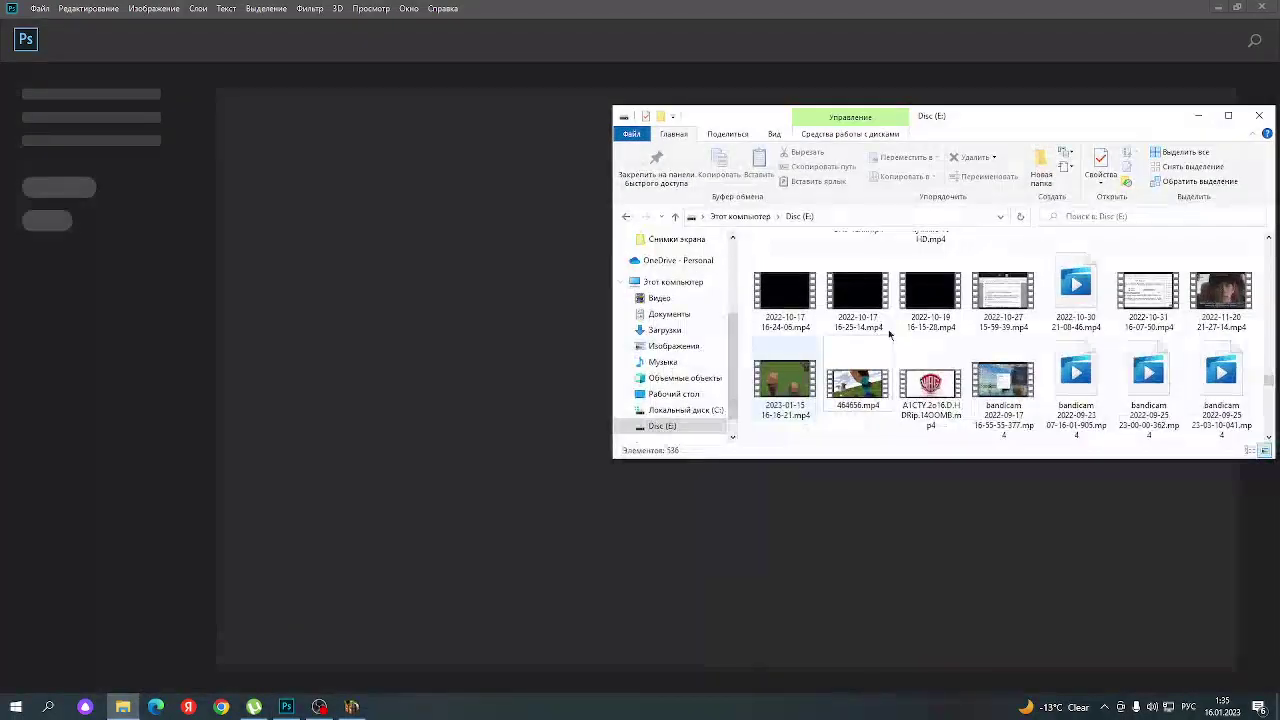
{"action": "scroll", "coordinate": [921, 263], "scroll_direction": "down", "scroll_amount": 5}
{"action": "scroll", "coordinate": [921, 263], "scroll_direction": "up", "scroll_amount": 5}
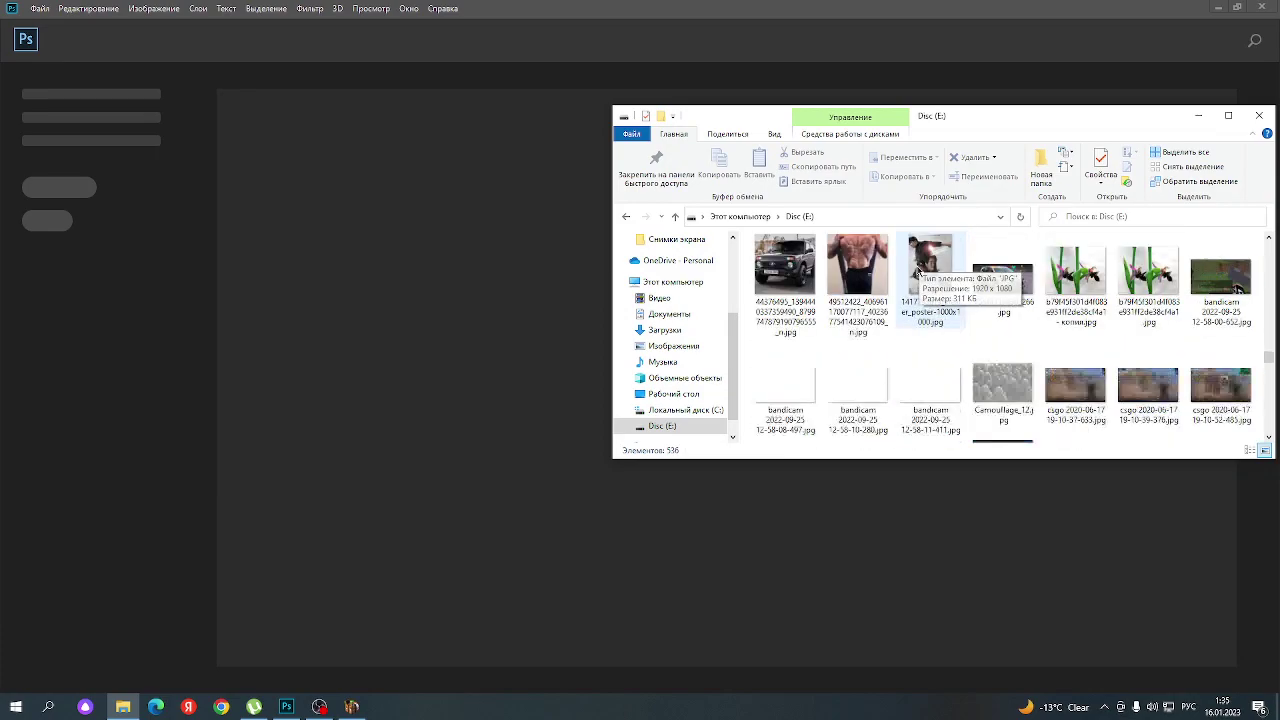
{"action": "scroll", "coordinate": [915, 265], "scroll_direction": "up", "scroll_amount": 5}
{"action": "scroll", "coordinate": [900, 270], "scroll_direction": "up", "scroll_amount": 5}
{"action": "scroll", "coordinate": [885, 275], "scroll_direction": "up", "scroll_amount": 5}
{"action": "scroll", "coordinate": [875, 283], "scroll_direction": "up", "scroll_amount": 5}
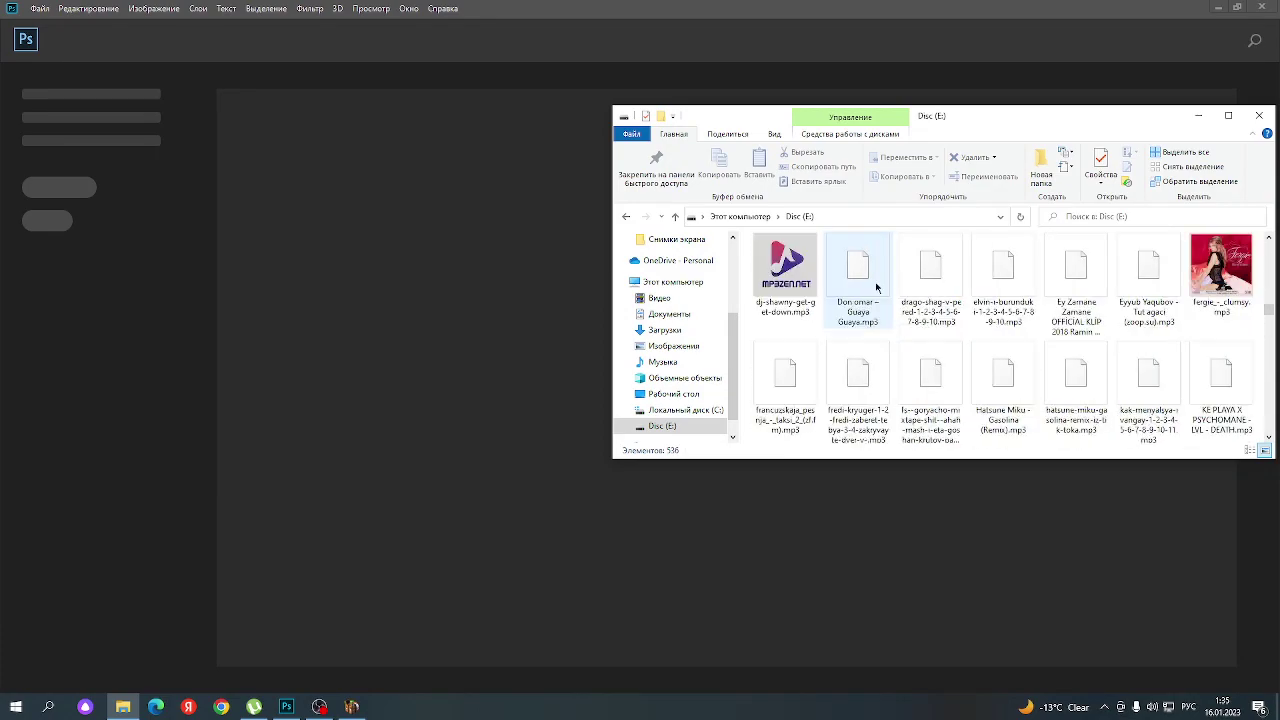
{"action": "scroll", "coordinate": [862, 295], "scroll_direction": "up", "scroll_amount": 5}
{"action": "scroll", "coordinate": [850, 305], "scroll_direction": "up", "scroll_amount": 5}
{"action": "scroll", "coordinate": [838, 316], "scroll_direction": "up", "scroll_amount": 5}
{"action": "scroll", "coordinate": [831, 321], "scroll_direction": "up", "scroll_amount": 5}
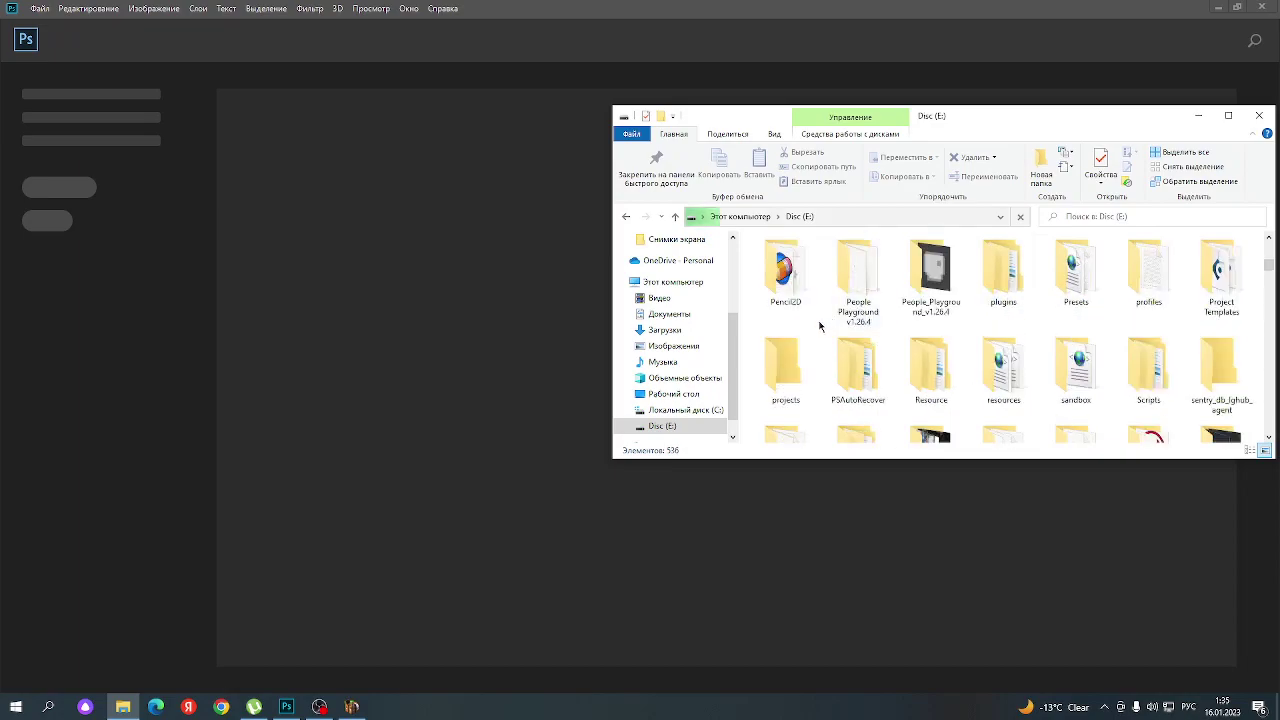
{"action": "scroll", "coordinate": [832, 305], "scroll_direction": "up", "scroll_amount": 5}
{"action": "scroll", "coordinate": [831, 288], "scroll_direction": "up", "scroll_amount": 5}
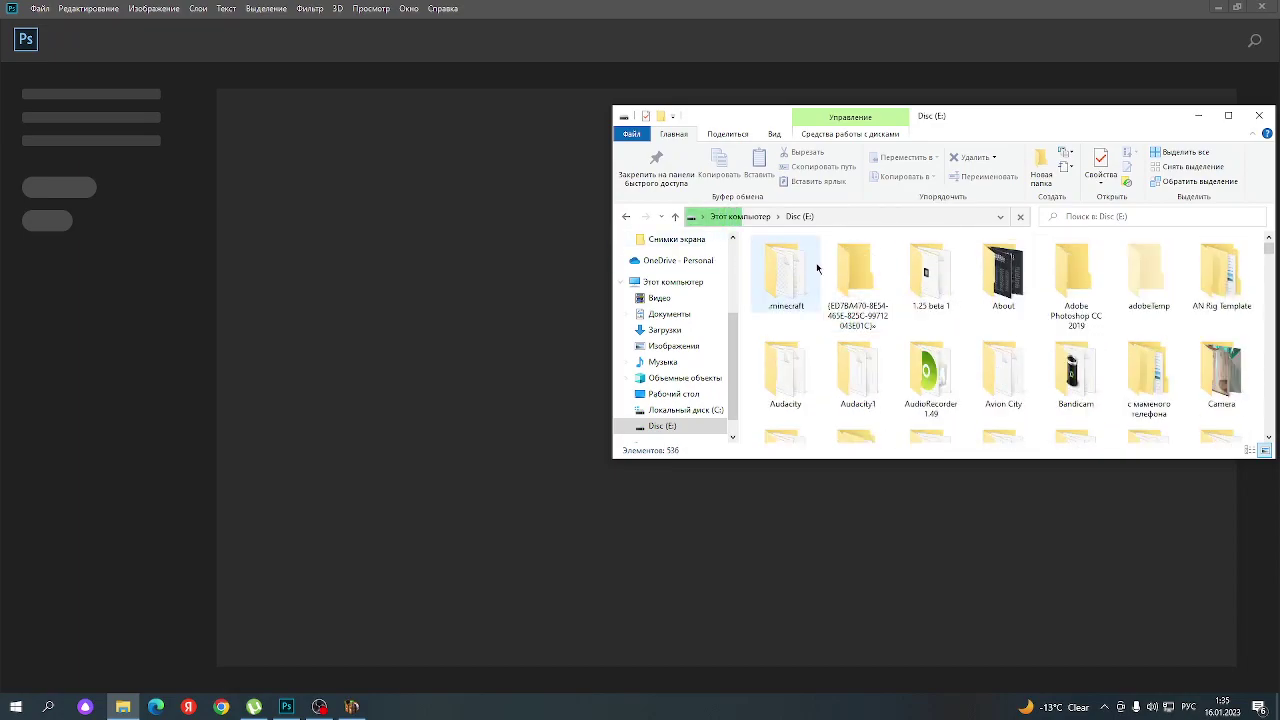
- Peek into .minecraft, return to Disc (E:), and centre the window over Photoshop
{"action": "left_click_drag", "start_coordinate": [1005, 131], "coordinate": [848, 298]}
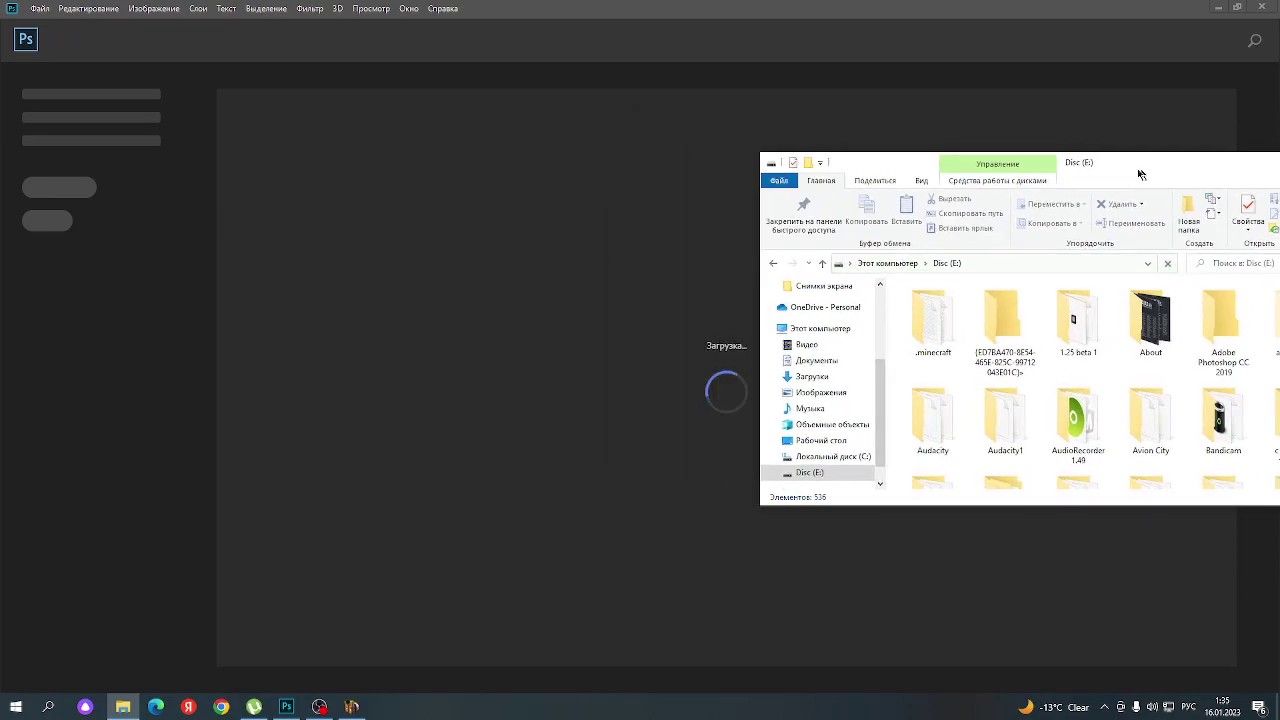
{"action": "left_click", "coordinate": [627, 444]}
{"action": "double_click", "coordinate": [627, 444]}
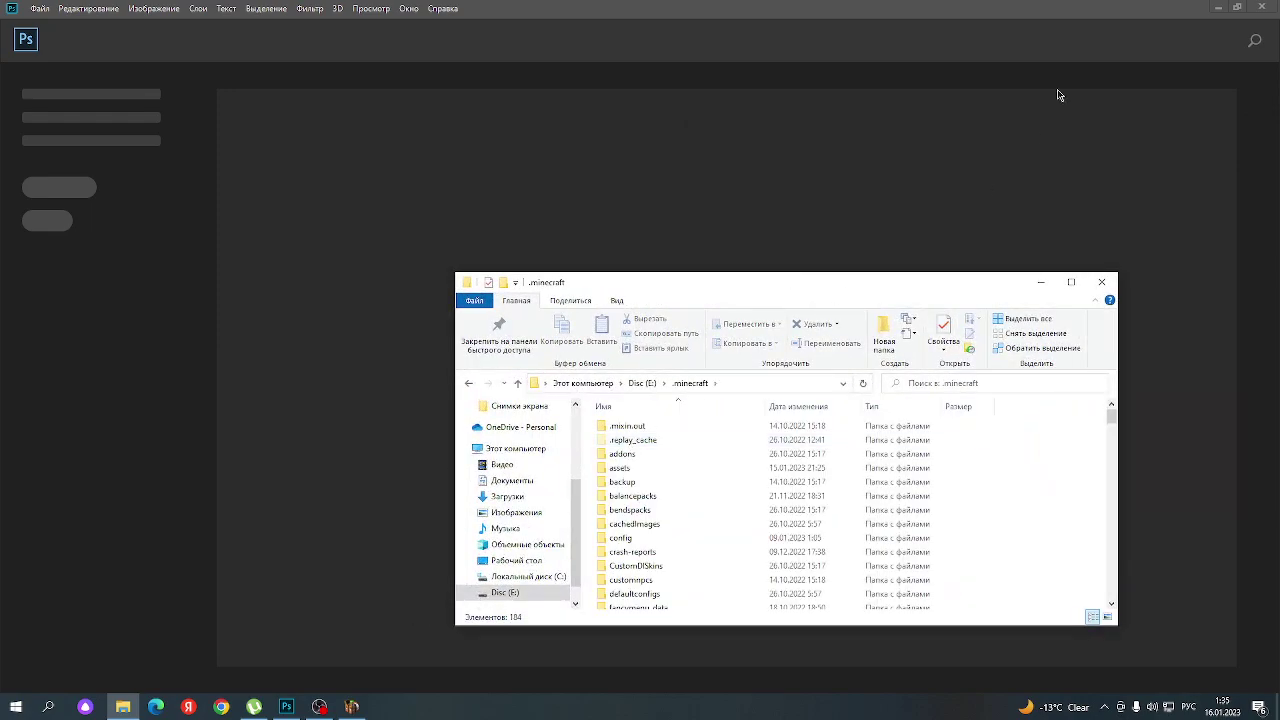
{"action": "left_click", "coordinate": [473, 387]}
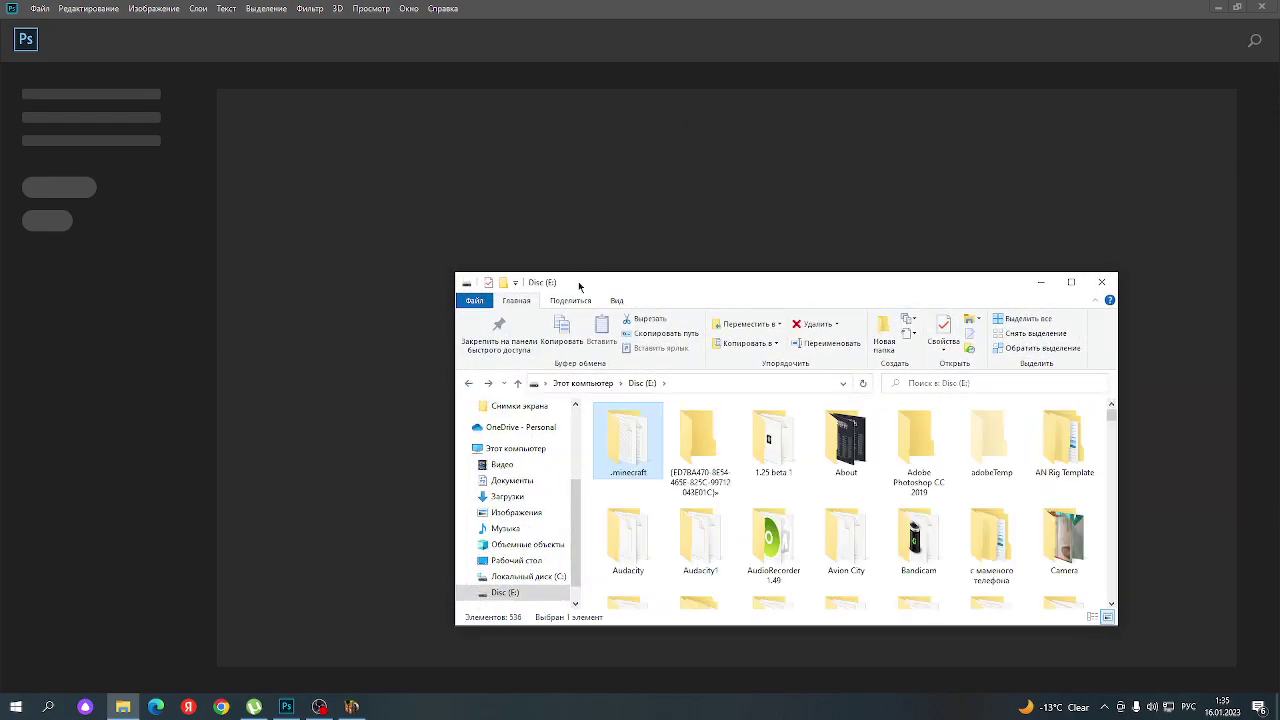
{"action": "mouse_move", "coordinate": [600, 286]}
{"action": "left_mouse_down"}
{"action": "mouse_move", "coordinate": [1014, 481]}
{"action": "mouse_move", "coordinate": [594, 204]}
{"action": "left_mouse_up"}
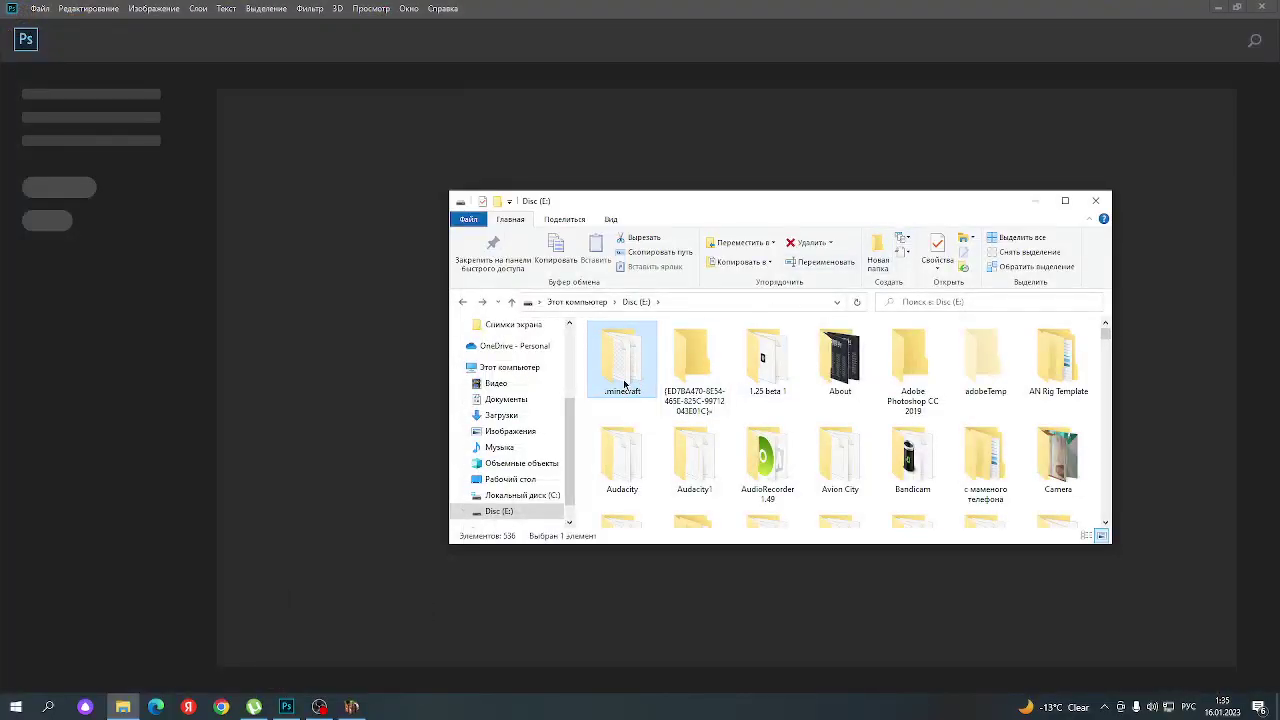
- Go into the .minecraft\screenshots folder
{"action": "double_click", "coordinate": [633, 369]}
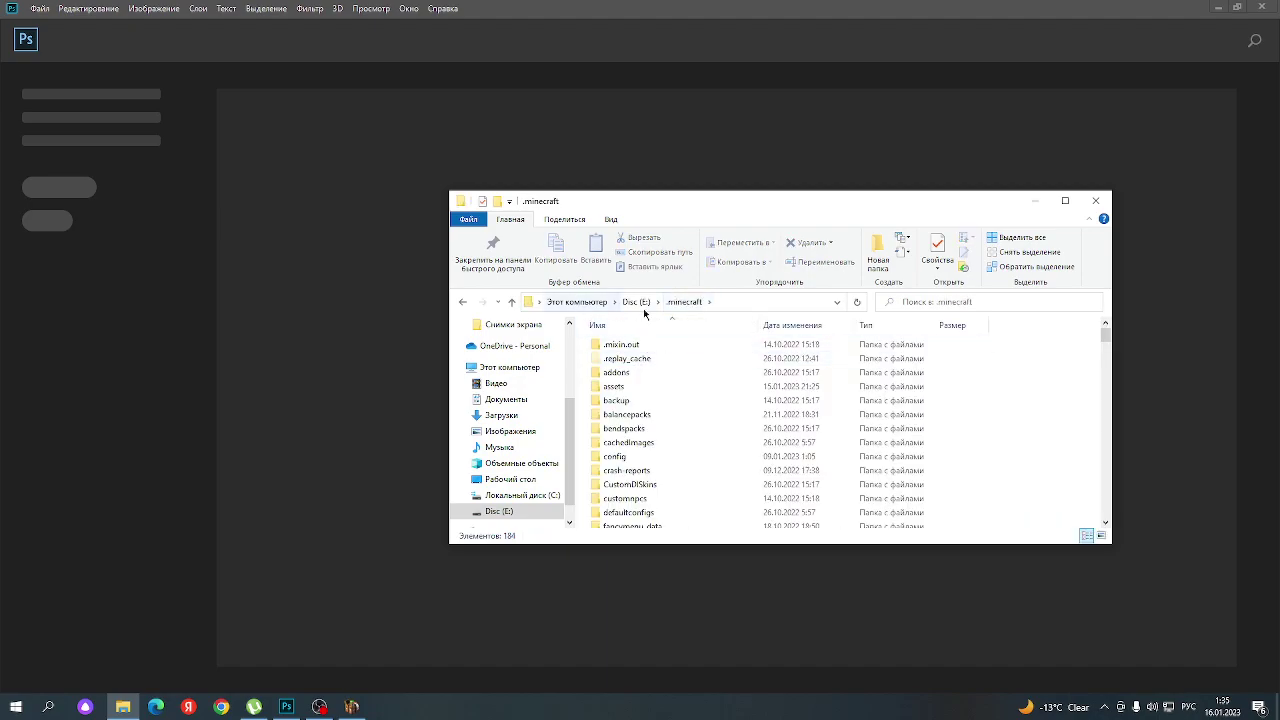
{"action": "scroll", "coordinate": [690, 400], "scroll_direction": "down", "scroll_amount": 2}
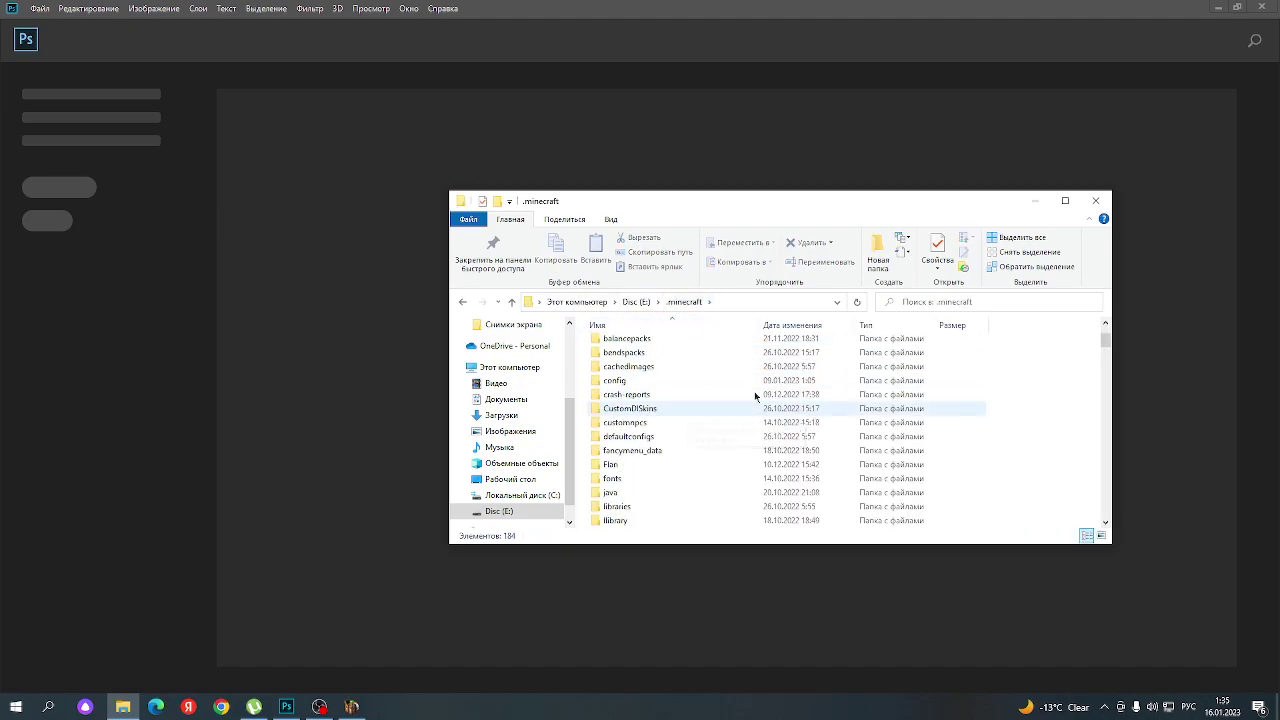
{"action": "scroll", "coordinate": [670, 391], "scroll_direction": "down", "scroll_amount": 2}
{"action": "scroll", "coordinate": [677, 400], "scroll_direction": "down", "scroll_amount": 3}
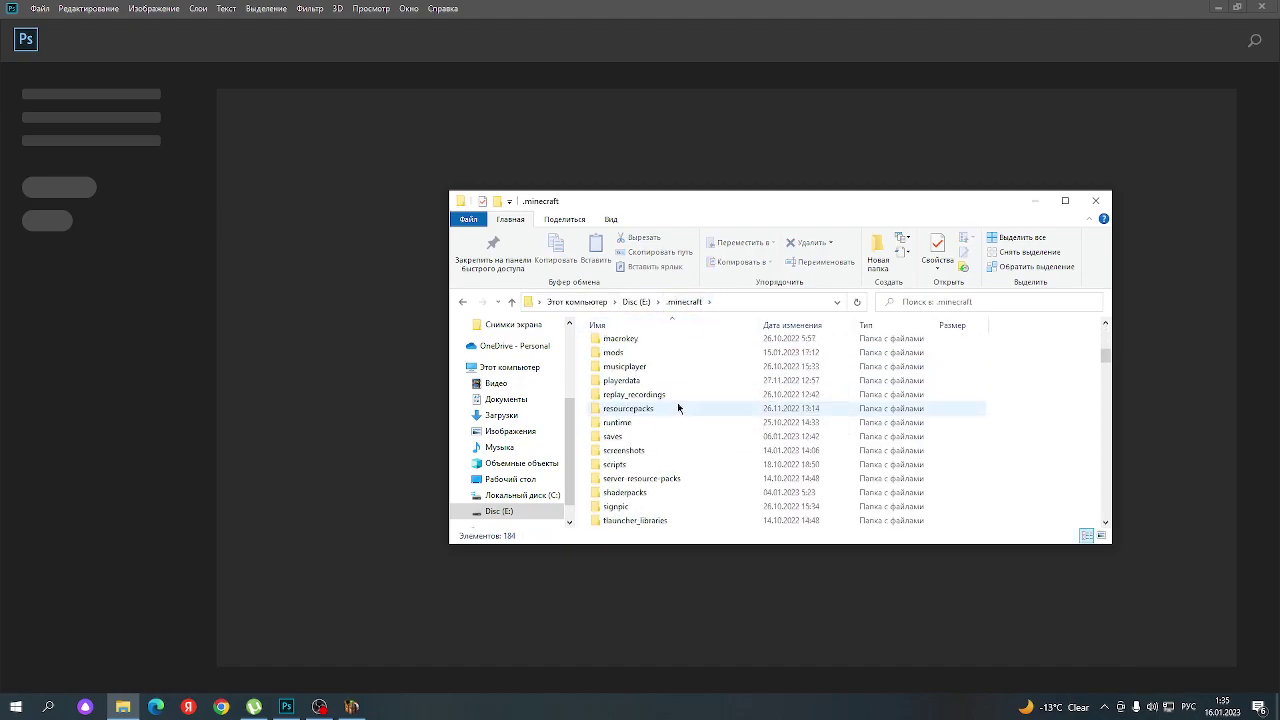
{"action": "scroll", "coordinate": [677, 406], "scroll_direction": "down", "scroll_amount": 2}
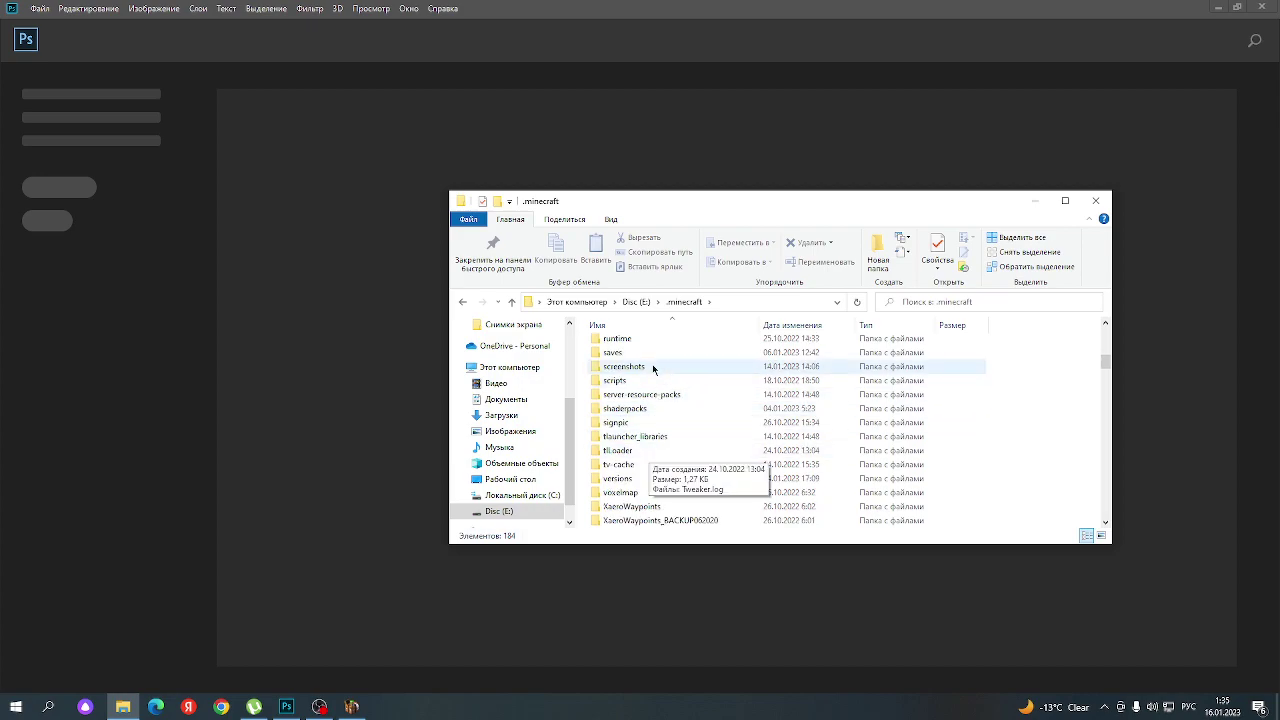
{"action": "left_click", "coordinate": [649, 367]}
{"action": "double_click", "coordinate": [649, 367]}
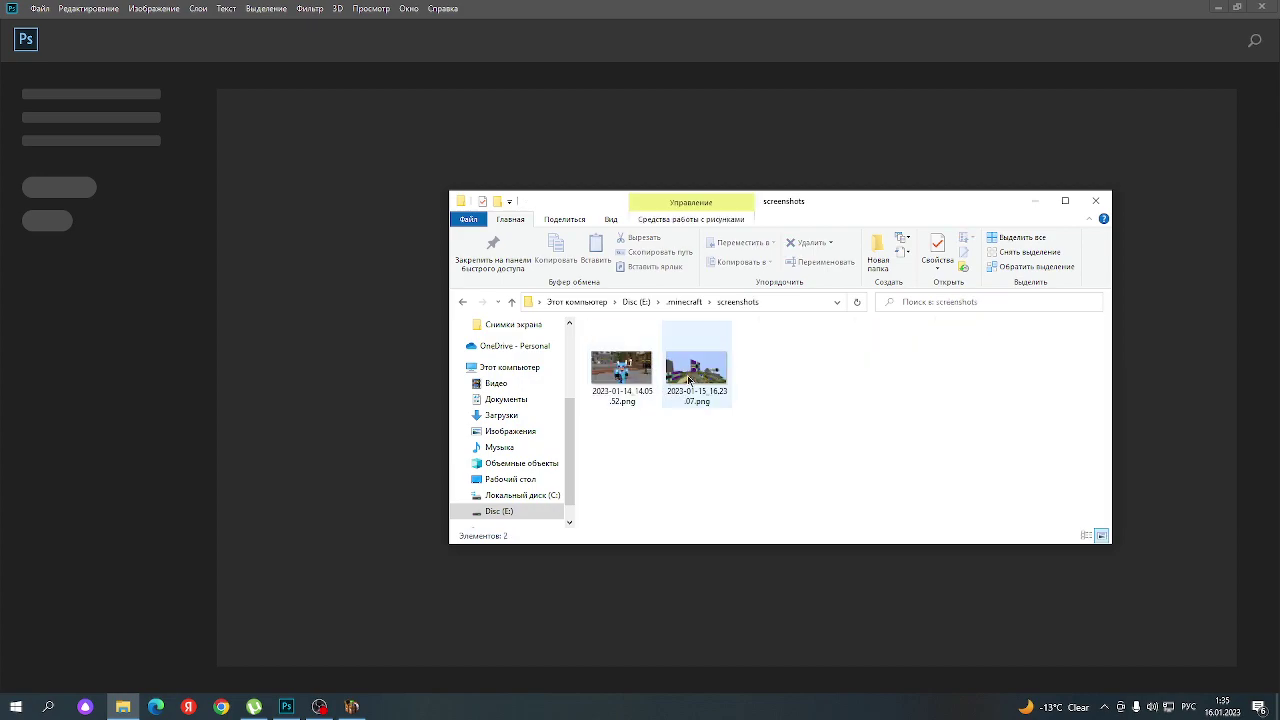
- Preview the first PNG, then drag 2023-01-15 16.23.07.png into Photoshop
{"action": "double_click", "coordinate": [641, 388]}
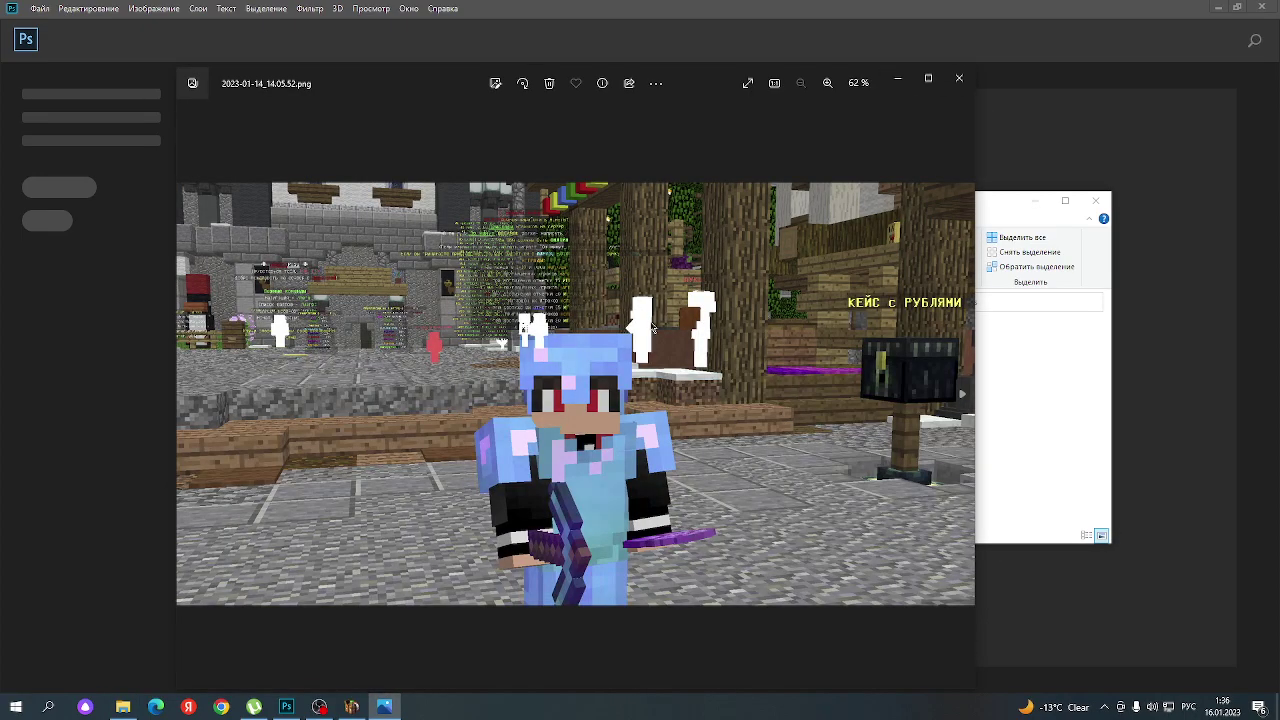
{"action": "left_click", "coordinate": [959, 78]}
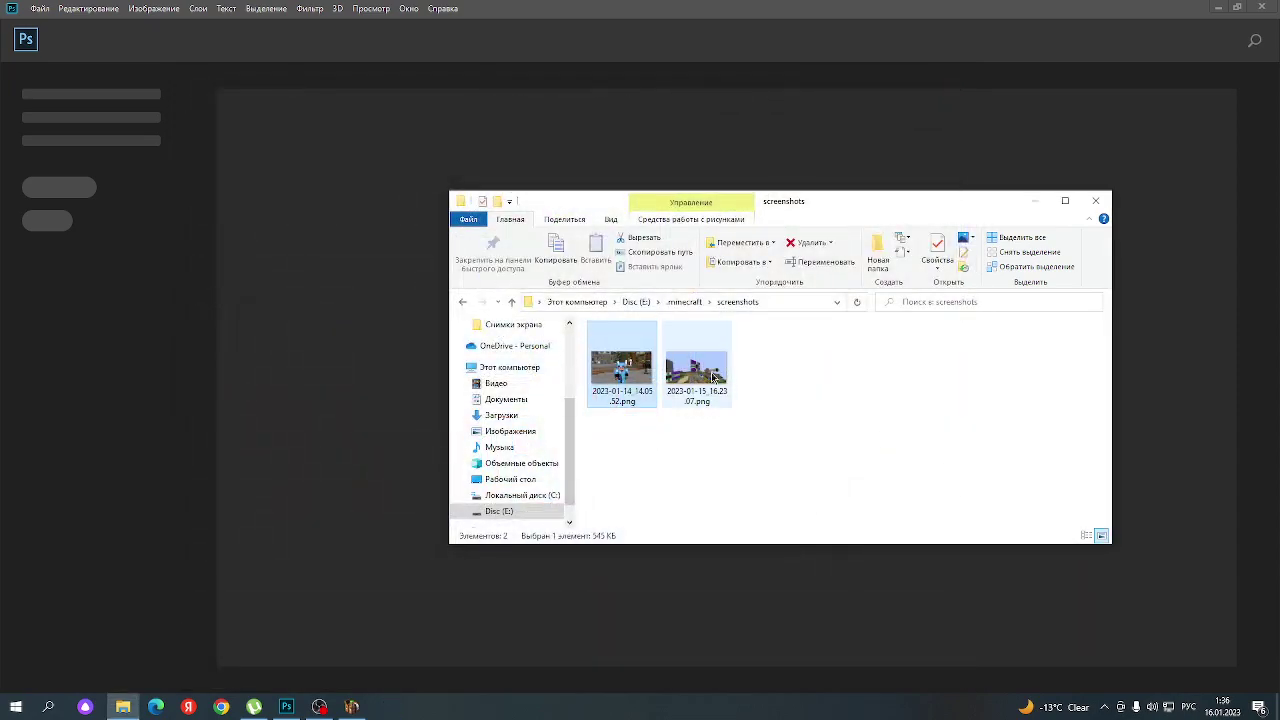
{"action": "left_click", "coordinate": [712, 377]}
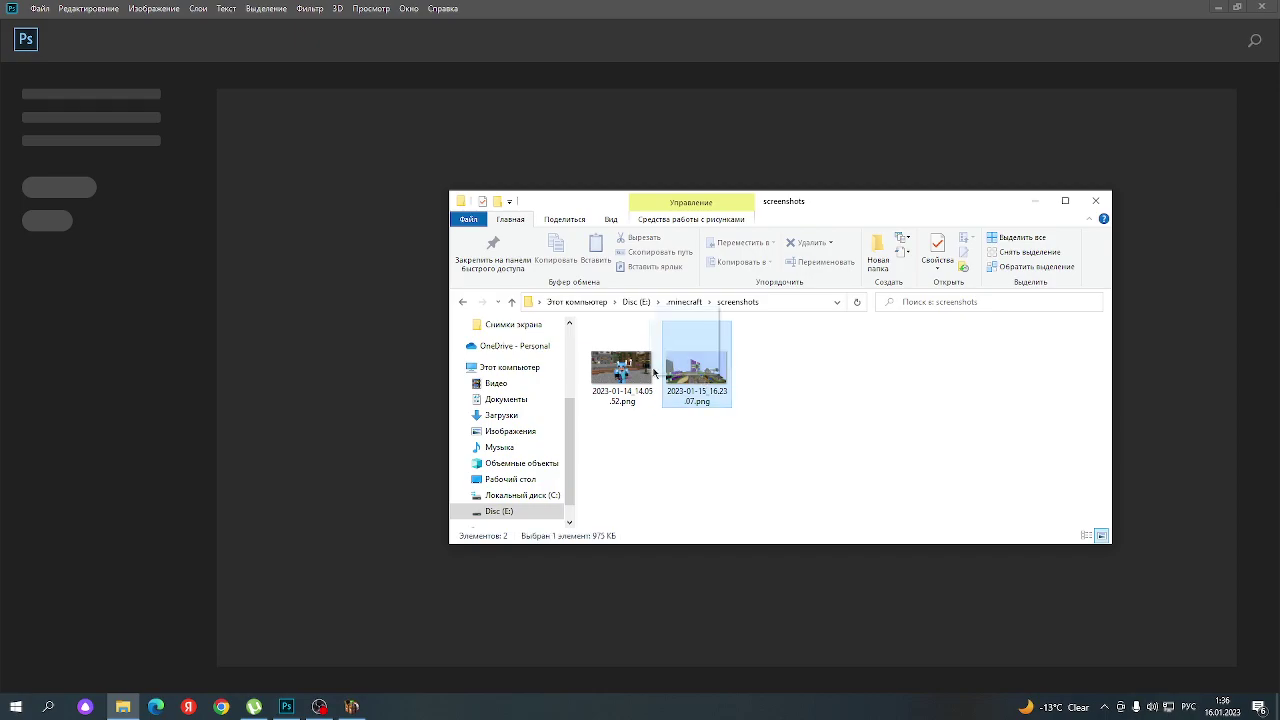
{"action": "left_click_drag", "start_coordinate": [680, 378], "coordinate": [331, 355]}
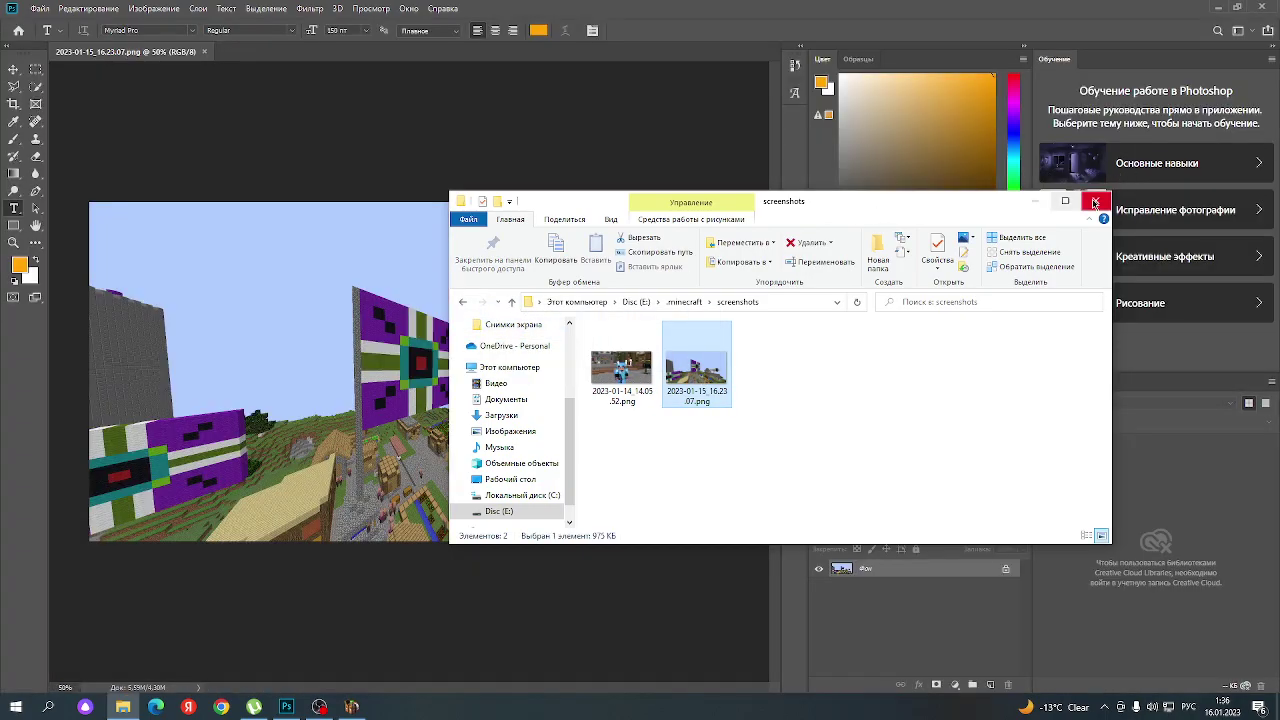
- Close Explorer and set up a white Hard Round brush, undoing two test strokes
{"action": "left_click", "coordinate": [1097, 203]}
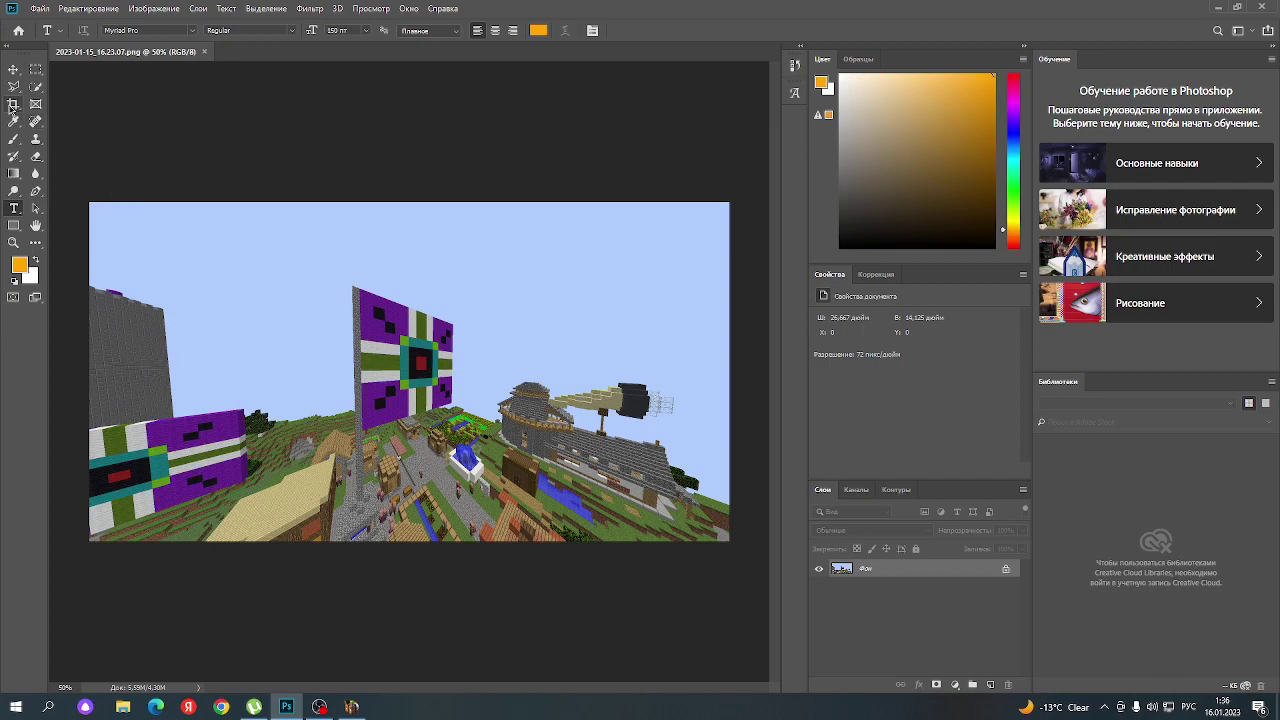
{"action": "left_click", "coordinate": [14, 139]}
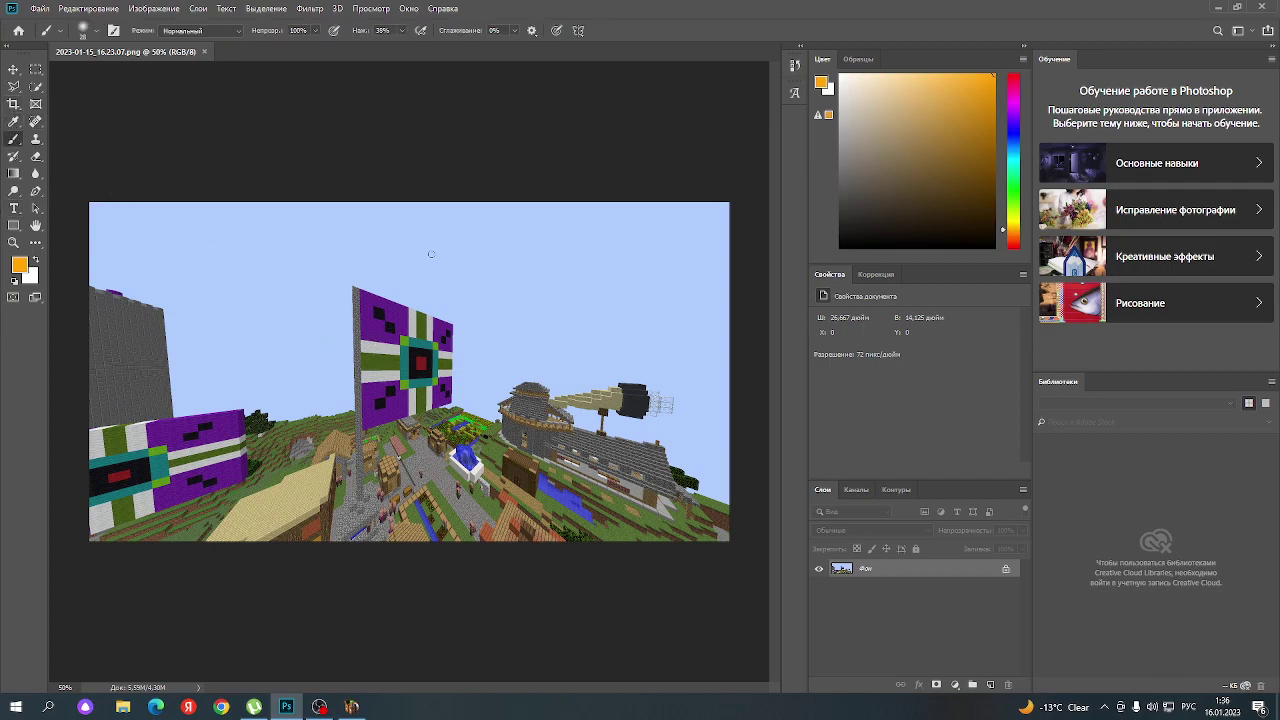
{"action": "left_click_drag", "start_coordinate": [876, 128], "coordinate": [836, 70]}
{"action": "left_click", "coordinate": [86, 31]}
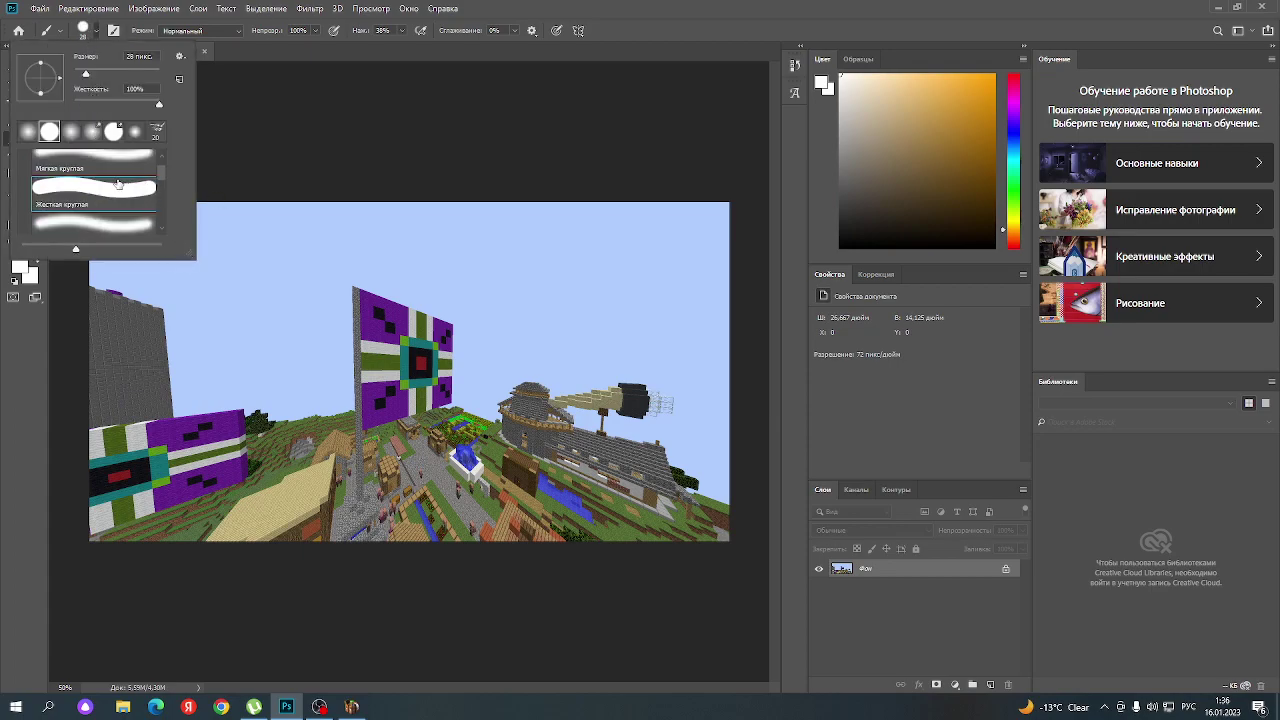
{"action": "double_click", "coordinate": [128, 177]}
{"action": "left_click_drag", "start_coordinate": [401, 297], "coordinate": [352, 322]}
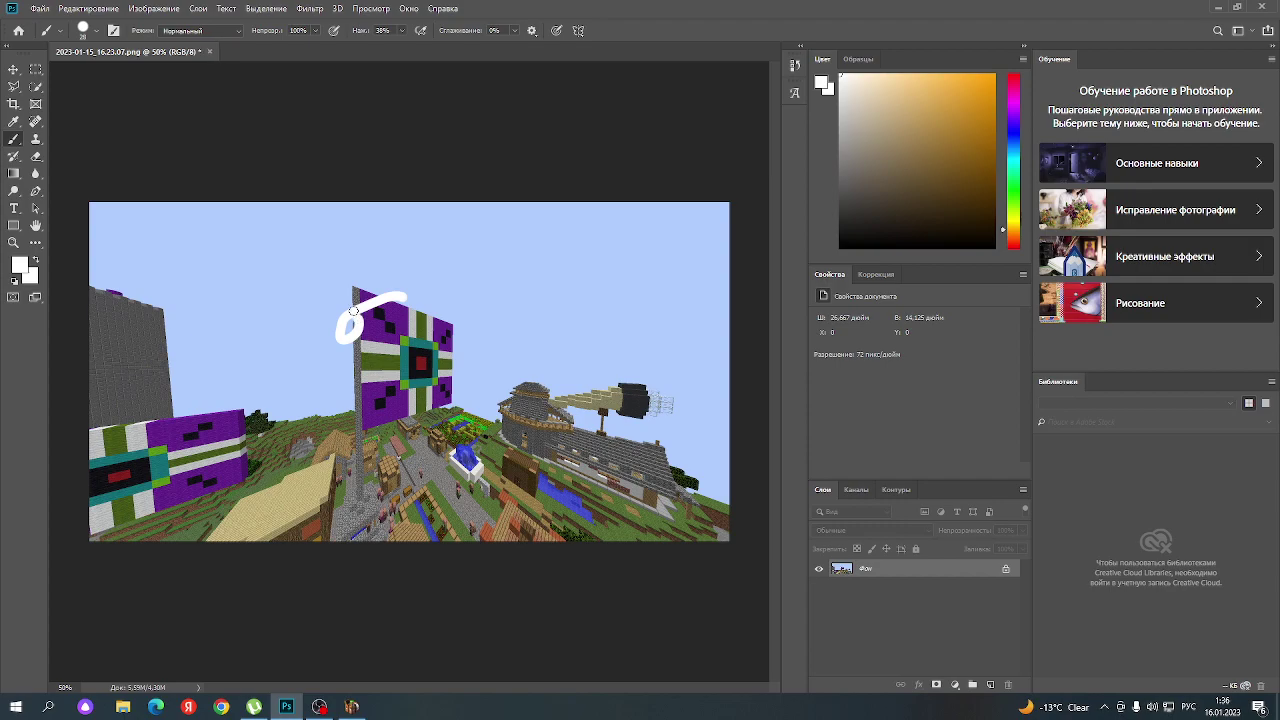
{"action": "key", "text": "ctrl+z"}
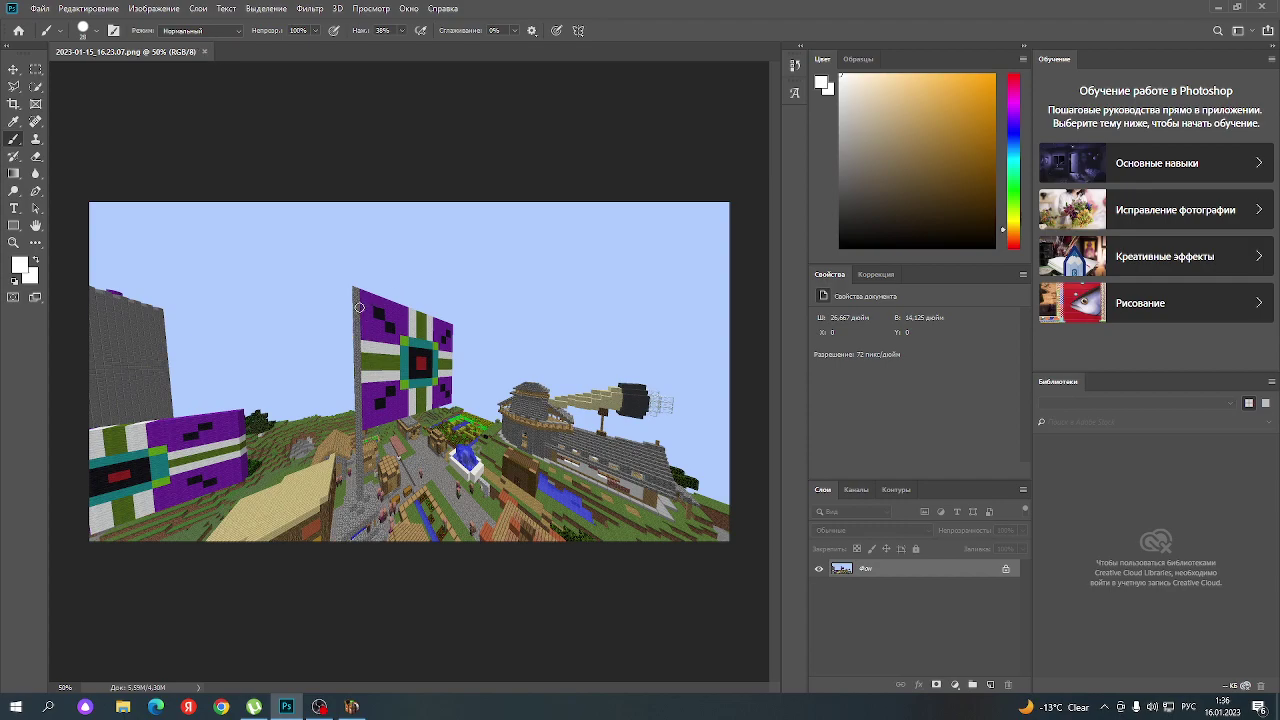
{"action": "left_click_drag", "start_coordinate": [338, 298], "coordinate": [314, 306]}
{"action": "key", "text": "ctrl+z"}
- Shrink the brush to 15 px and undo a test line along the flagpole
{"action": "left_click", "coordinate": [84, 32]}
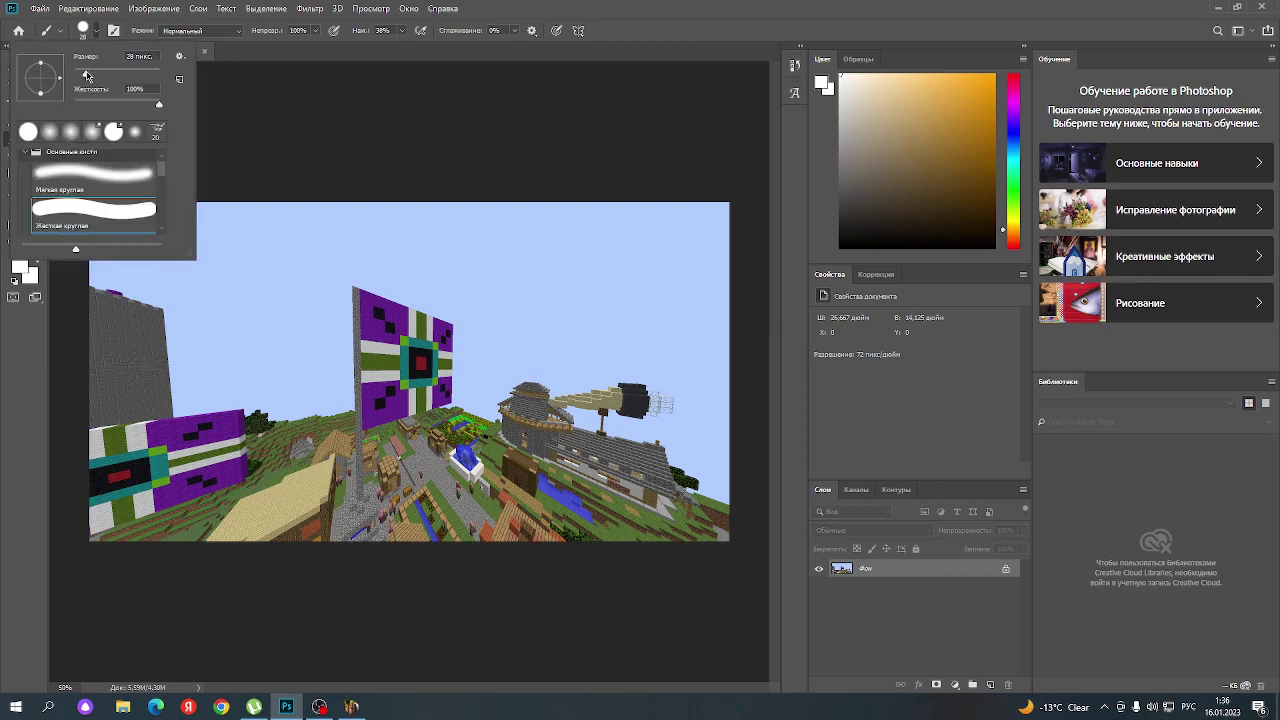
{"action": "left_click_drag", "start_coordinate": [86, 74], "coordinate": [80, 74]}
{"action": "key", "text": "Return"}
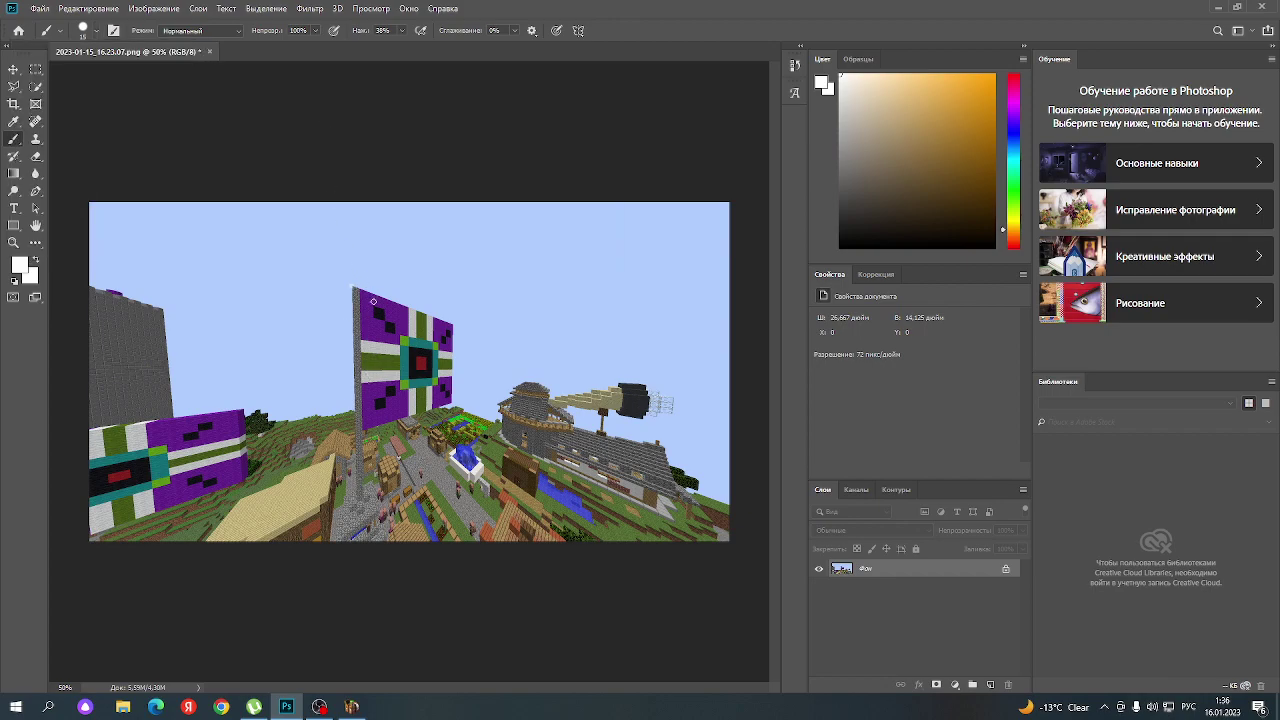
{"action": "left_click", "coordinate": [356, 500], "text": "shift"}
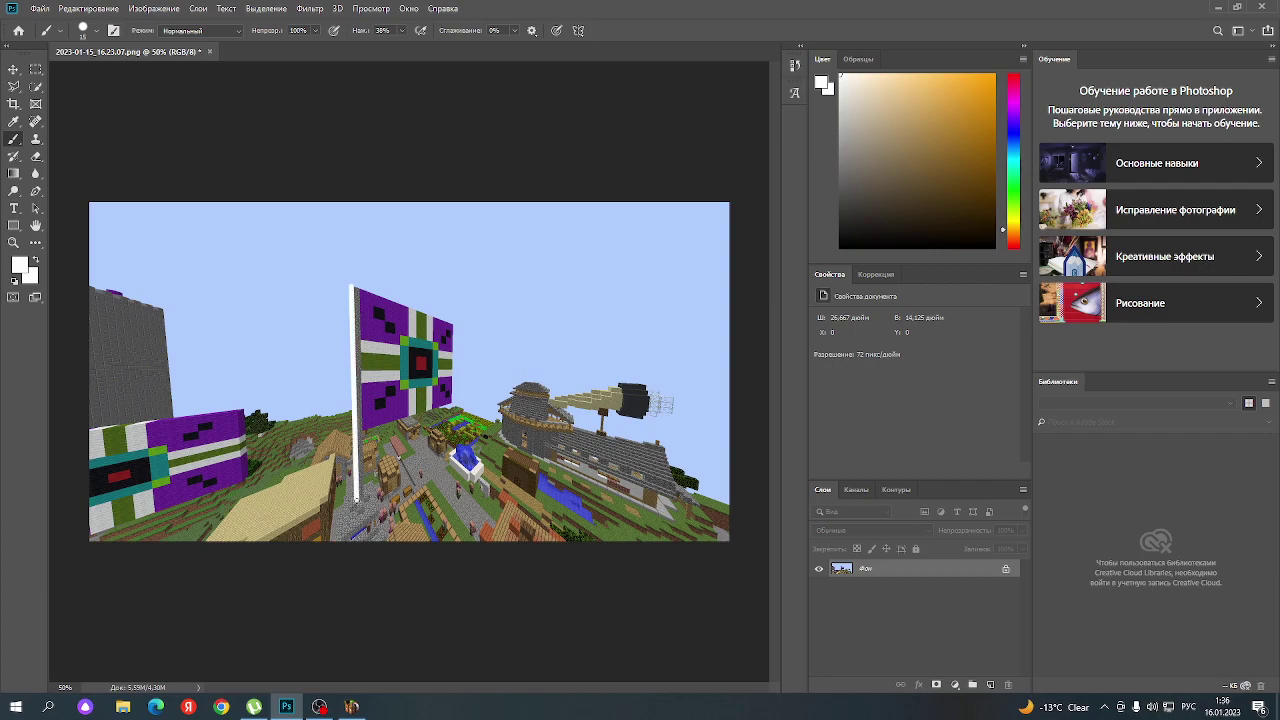
{"action": "key", "text": "ctrl+z"}
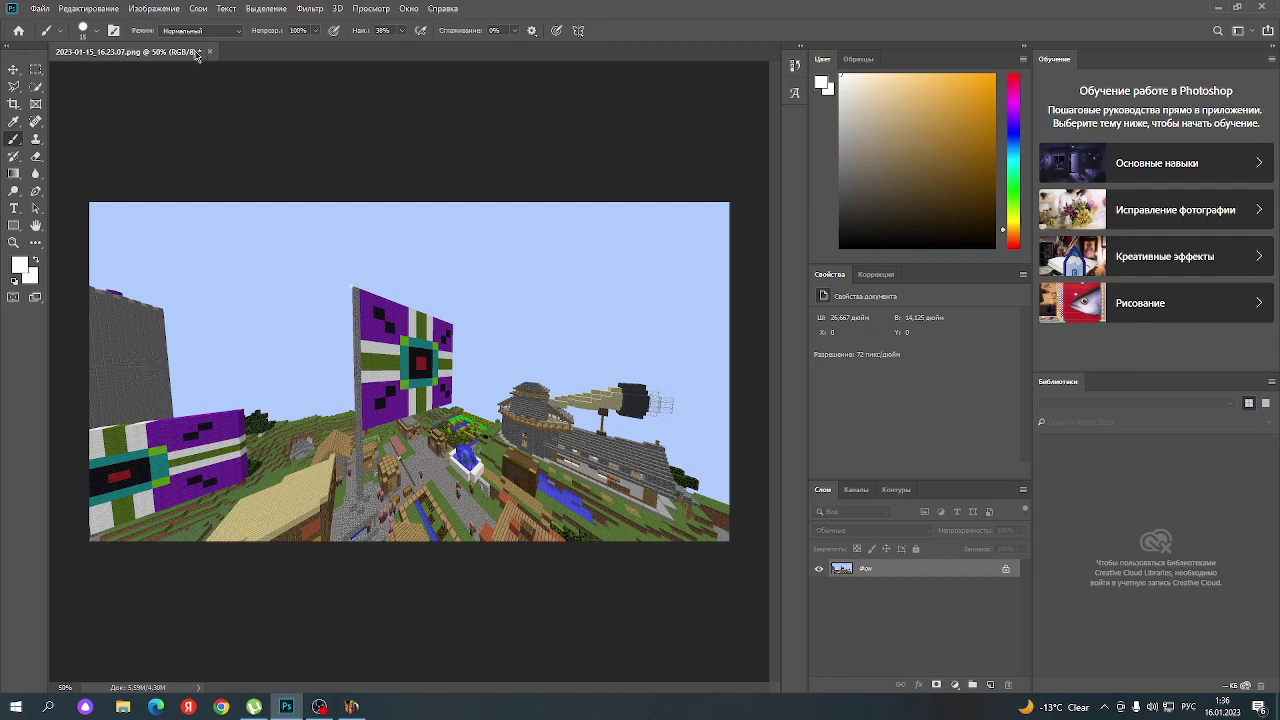
- Reduce the brush to 6 px, then undo test strokes on the sky and flagpole
{"action": "left_click", "coordinate": [84, 34]}
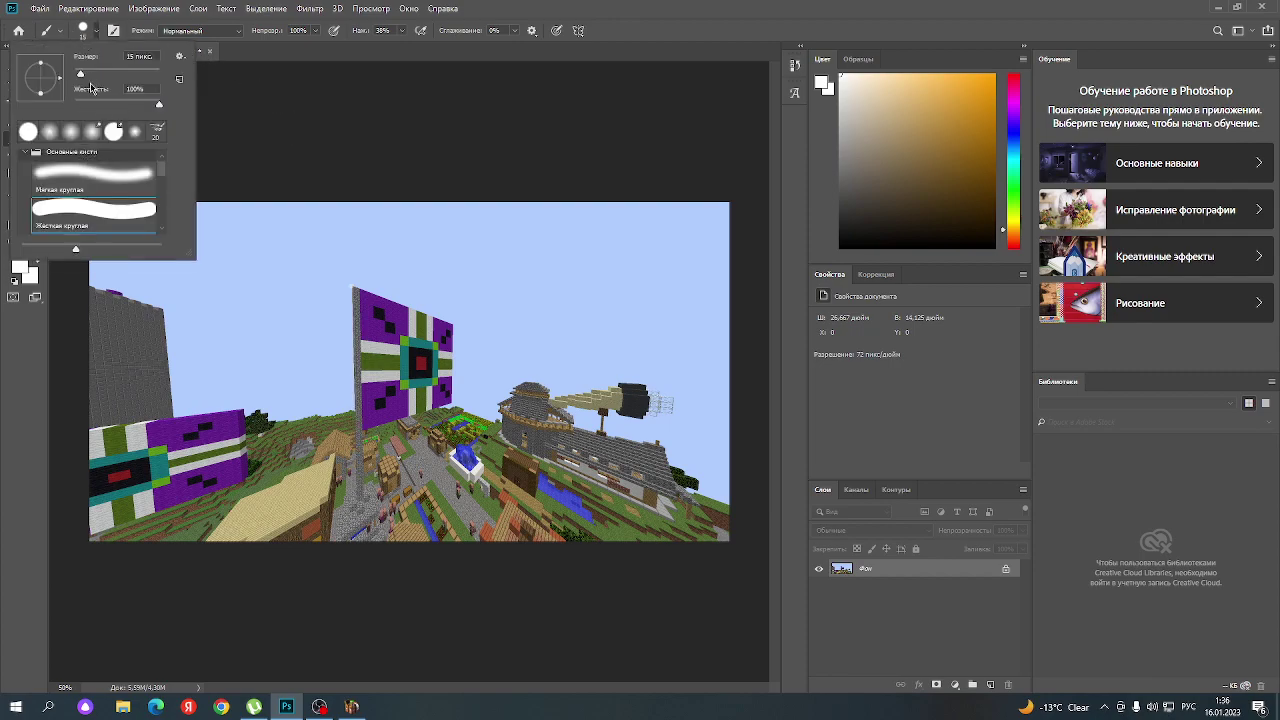
{"action": "left_click_drag", "start_coordinate": [80, 74], "coordinate": [76, 74]}
{"action": "left_click", "coordinate": [362, 290]}
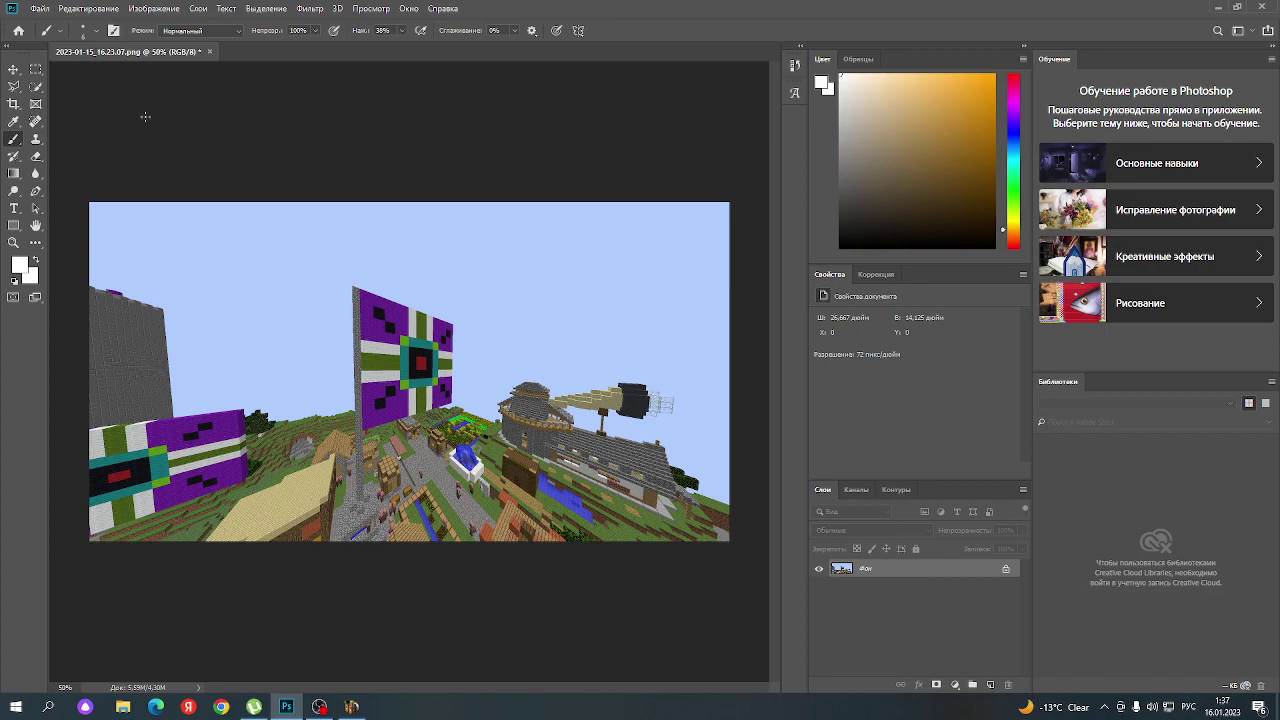
{"action": "left_click_drag", "start_coordinate": [207, 232], "coordinate": [247, 252]}
{"action": "key", "text": "ctrl+z"}
{"action": "left_click_drag", "start_coordinate": [356, 498], "coordinate": [356, 288]}
{"action": "key", "text": "ctrl+z"}
- Zoom in on the flag and paint a white line down the pole's left edge
{"action": "left_click", "coordinate": [13, 242]}
{"action": "left_click", "coordinate": [467, 412]}
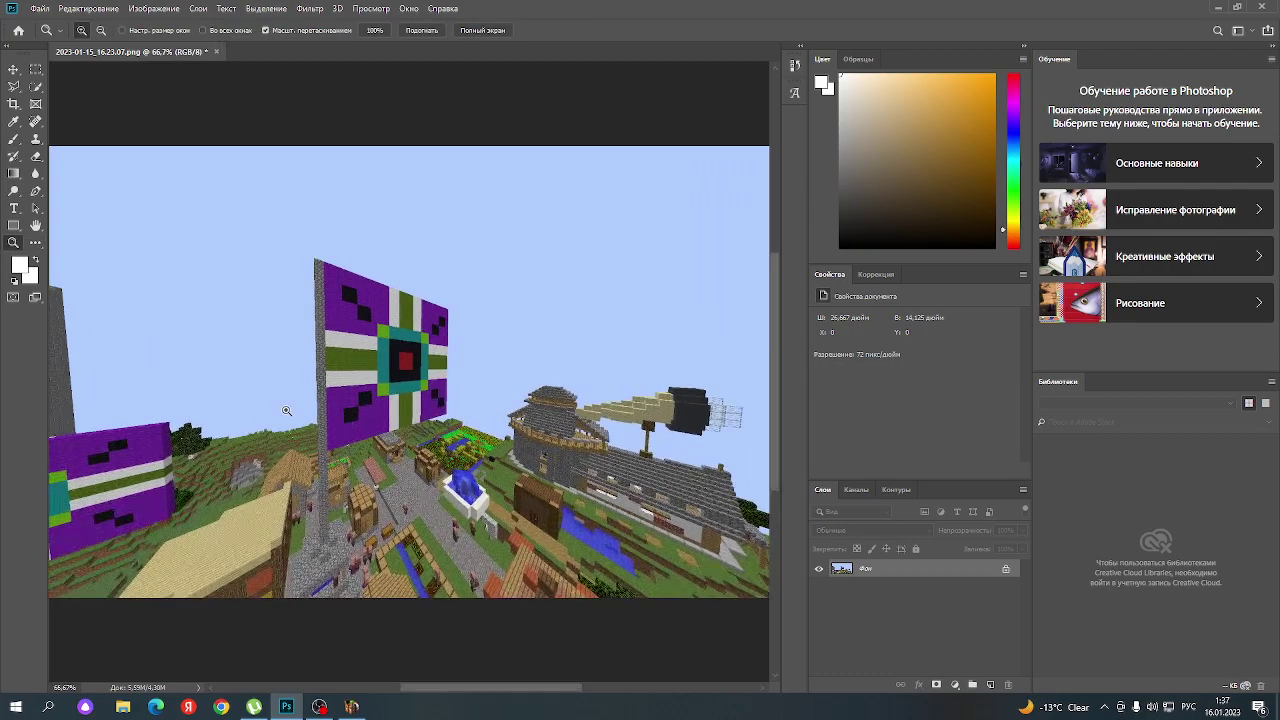
{"action": "left_click", "coordinate": [330, 401]}
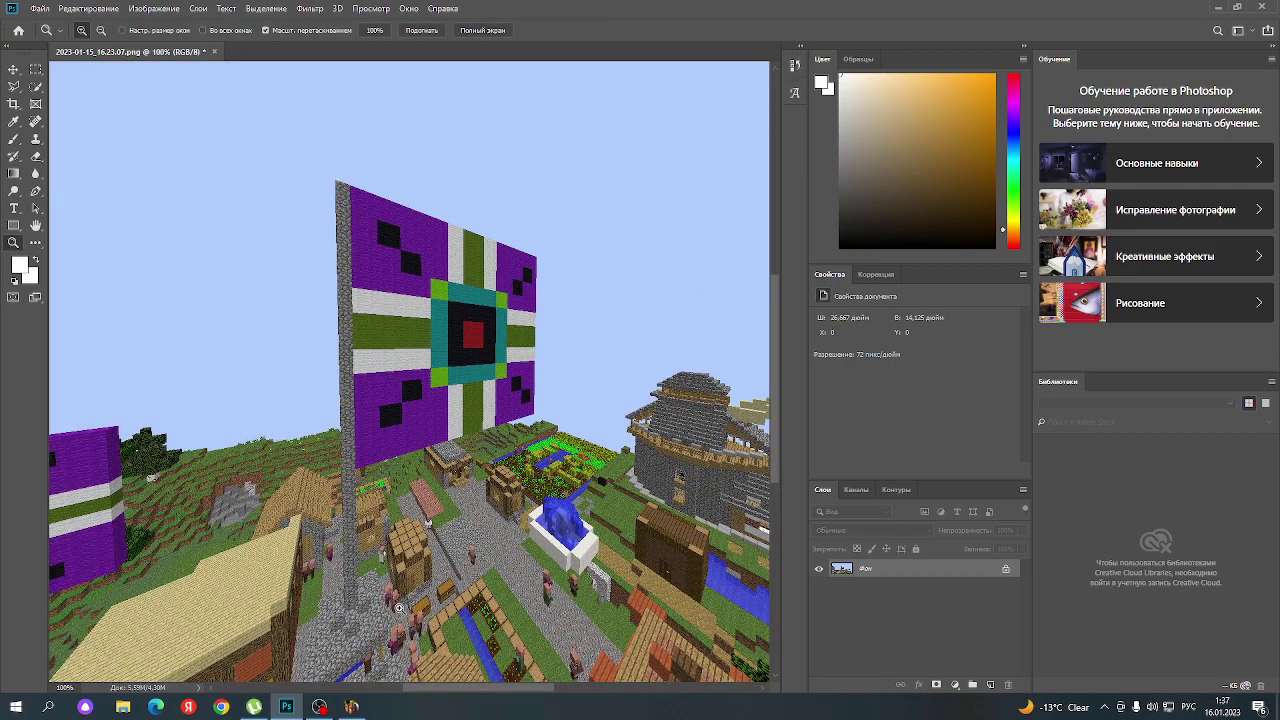
{"action": "left_click", "coordinate": [14, 139]}
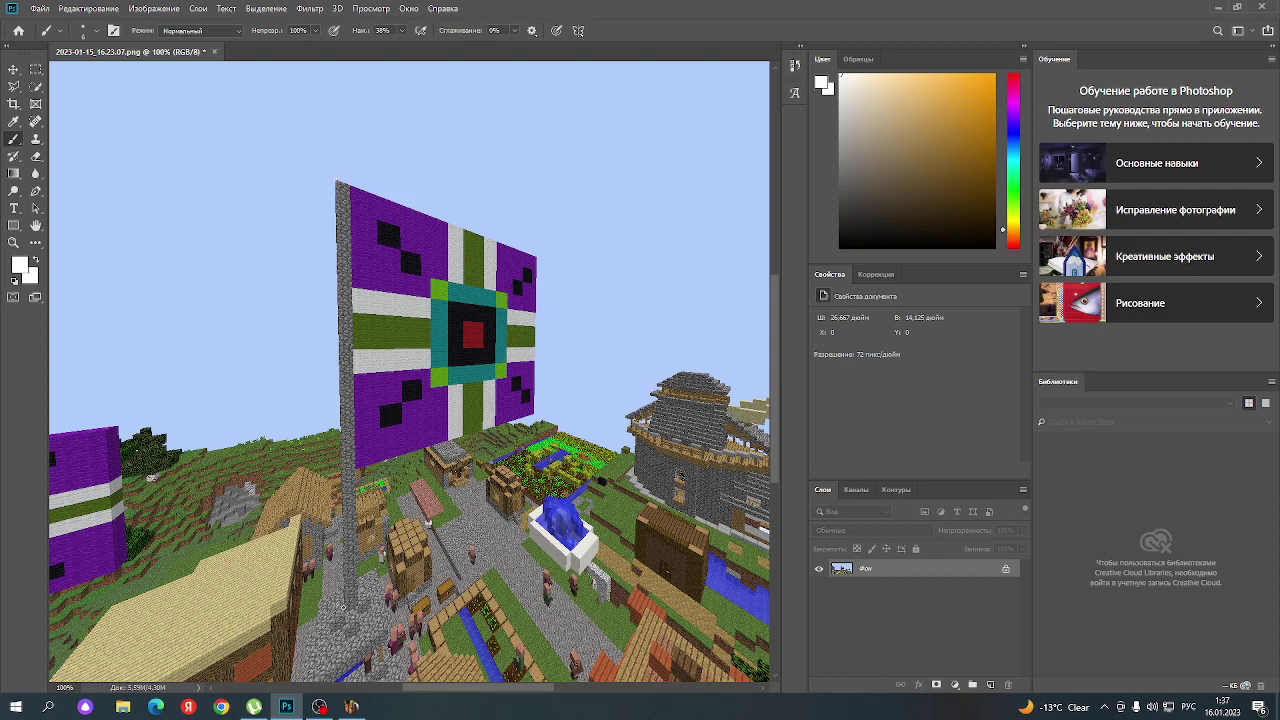
{"action": "left_click", "coordinate": [343, 607], "text": "shift"}
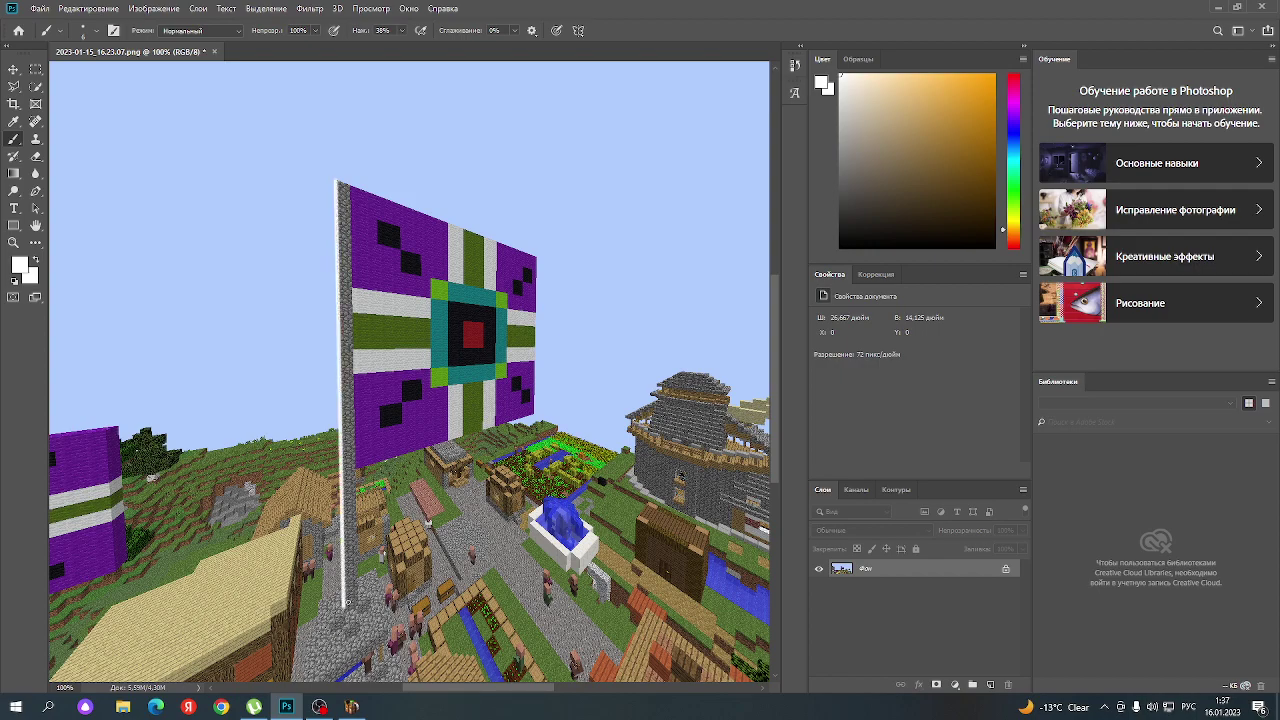
{"action": "left_click", "coordinate": [329, 613], "text": "shift"}
- Draw a hooked U shape at the pole's base, redrawing its right side
{"action": "left_click_drag", "start_coordinate": [334, 628], "coordinate": [344, 636]}
{"action": "left_click_drag", "start_coordinate": [342, 637], "coordinate": [362, 628]}
{"action": "left_click_drag", "start_coordinate": [360, 630], "coordinate": [373, 606]}
{"action": "key", "text": "ctrl+z"}
{"action": "left_click_drag", "start_coordinate": [362, 616], "coordinate": [375, 607]}
- Trace the pole's right side and the flag's edges in white, then the pole's left edge in black
{"action": "left_click", "coordinate": [356, 470], "text": "shift"}
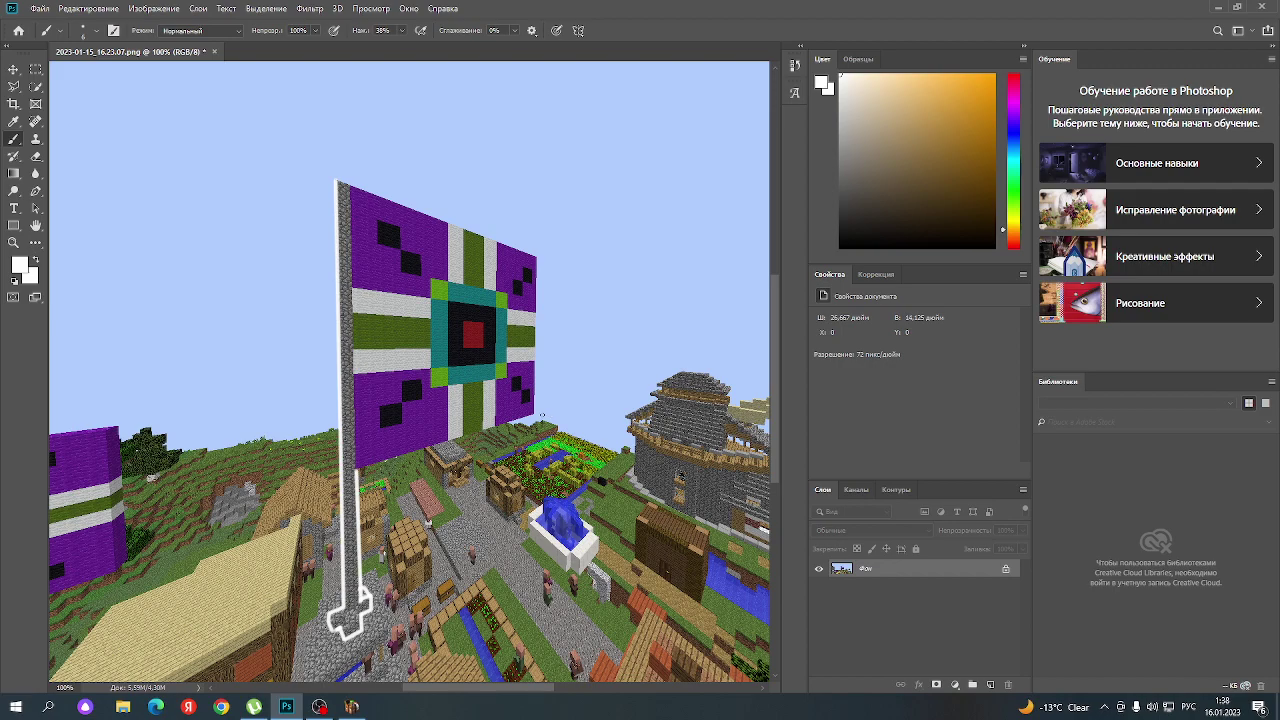
{"action": "left_click", "coordinate": [535, 412], "text": "shift"}
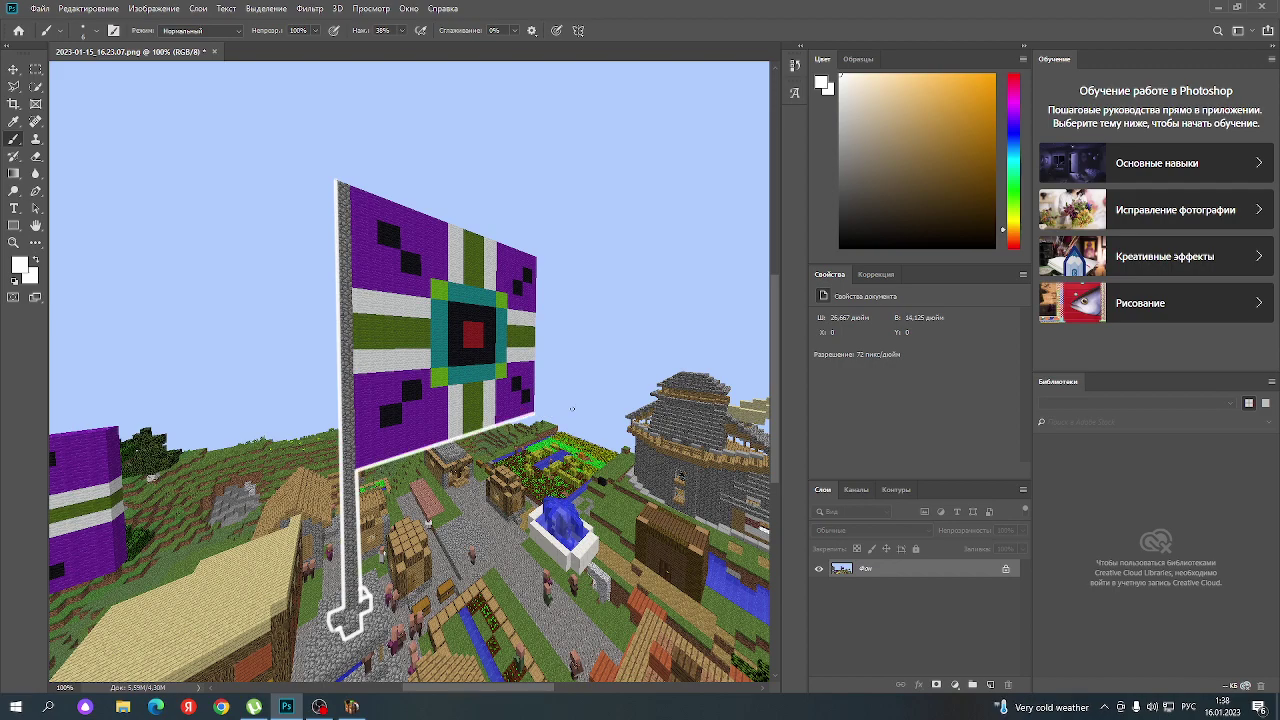
{"action": "left_click", "coordinate": [538, 257], "text": "shift"}
{"action": "left_click", "coordinate": [336, 181], "text": "shift"}
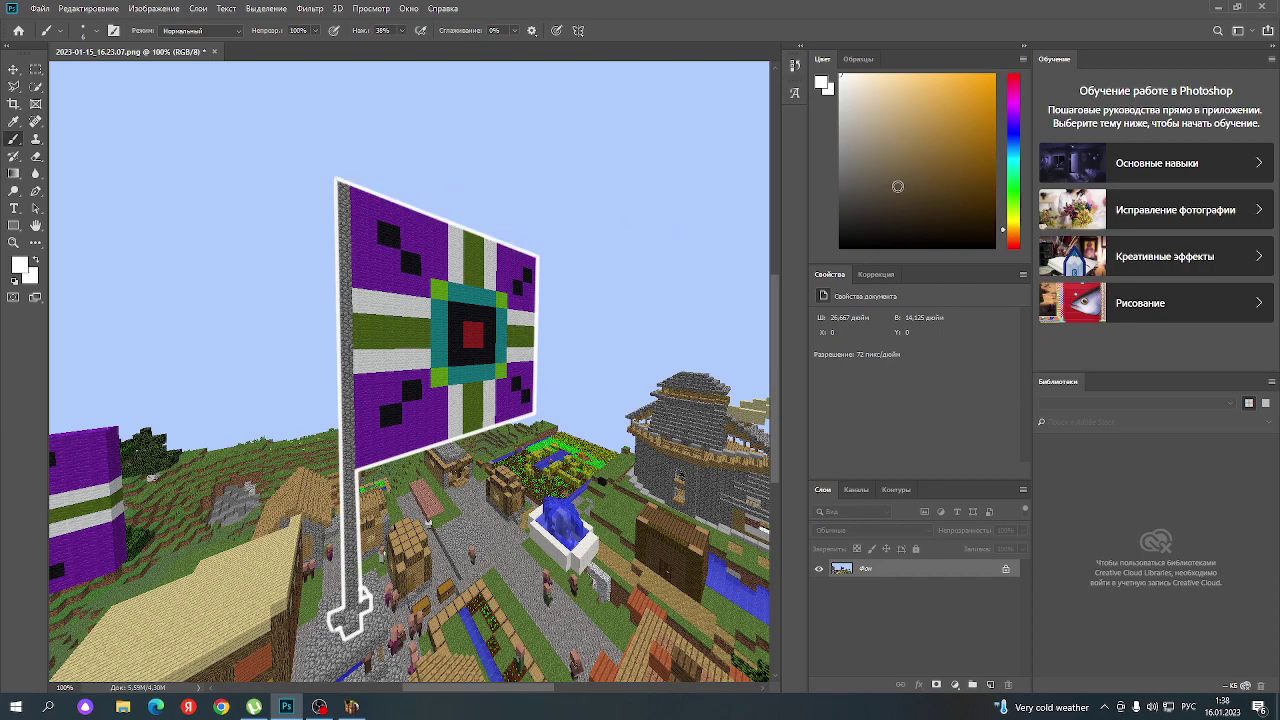
{"action": "key", "text": "d"}
{"action": "left_click", "coordinate": [340, 606], "text": "shift"}
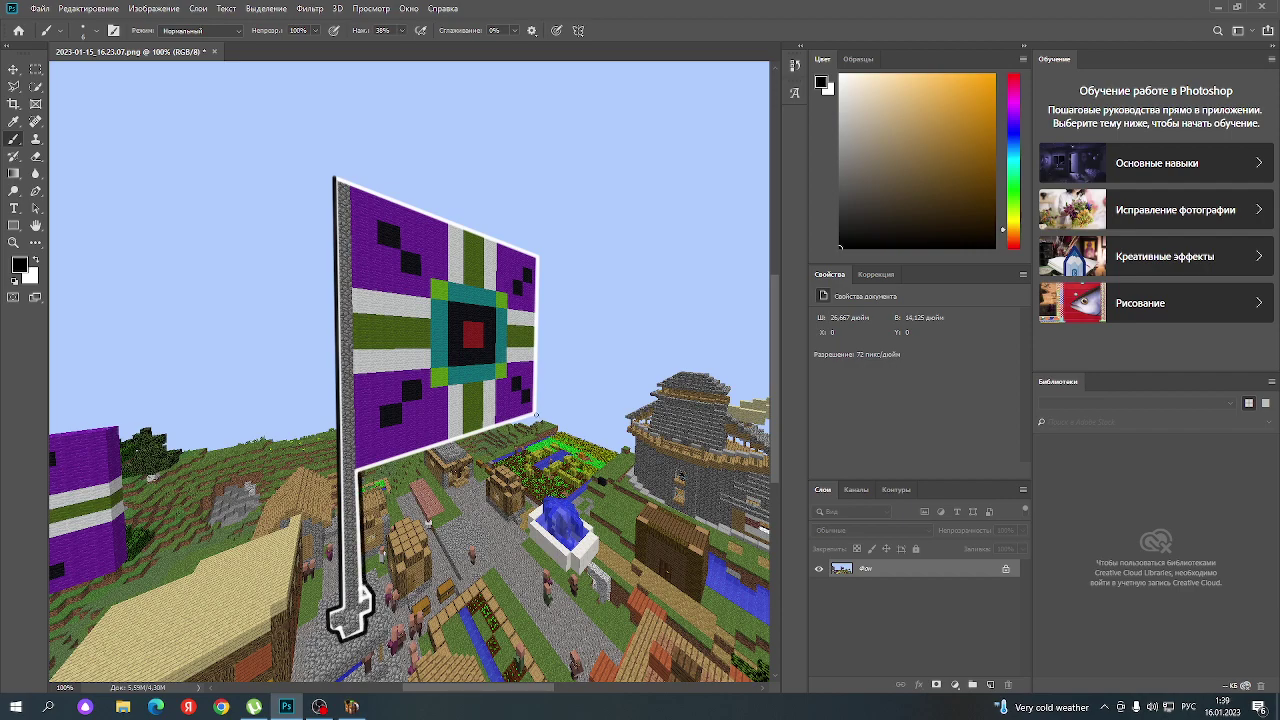
- Undo the white bottom line, redraw black right and top flag edges, and choose Soft Round
{"action": "key", "text": "ctrl+z"}
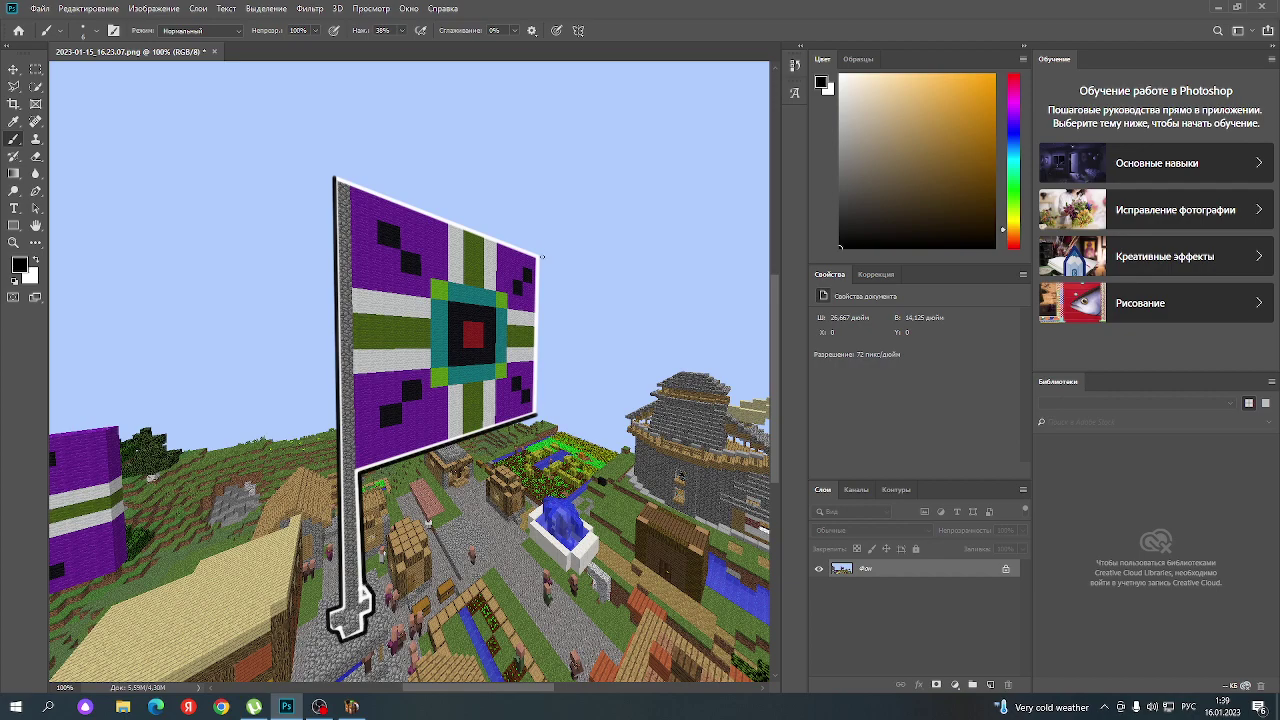
{"action": "left_click", "coordinate": [541, 257], "text": "shift"}
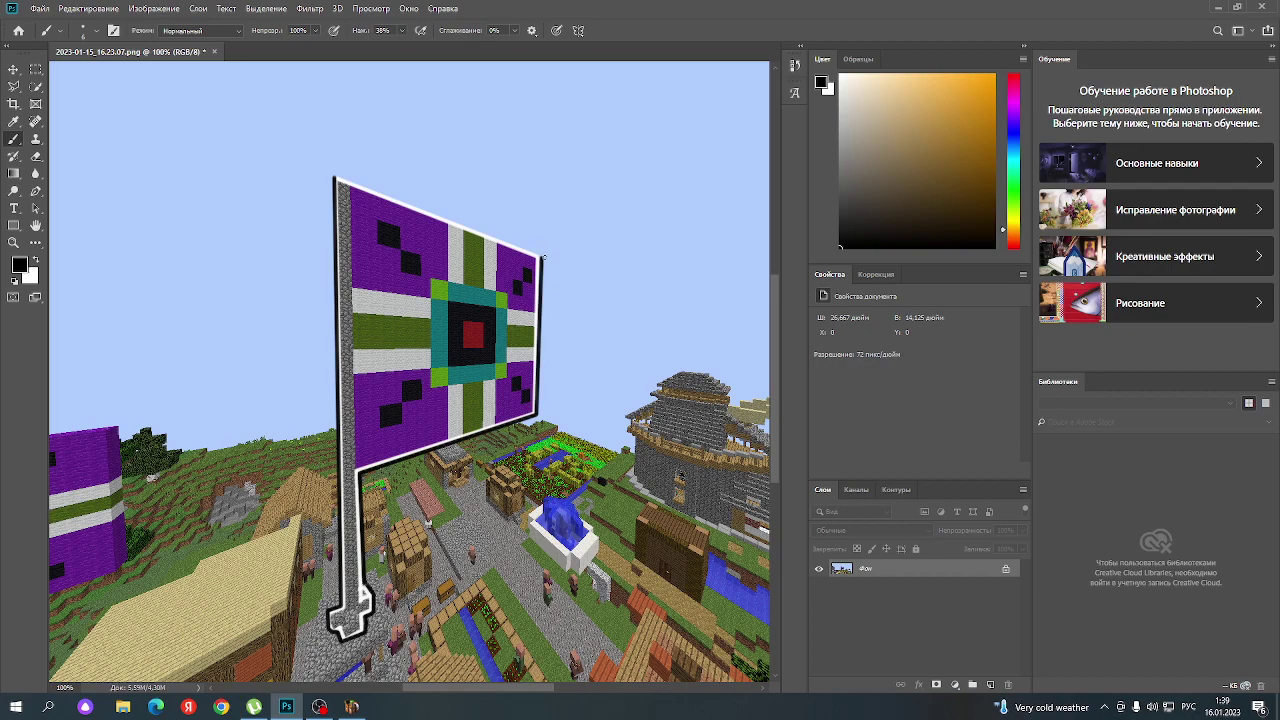
{"action": "key", "text": "ctrl+z"}
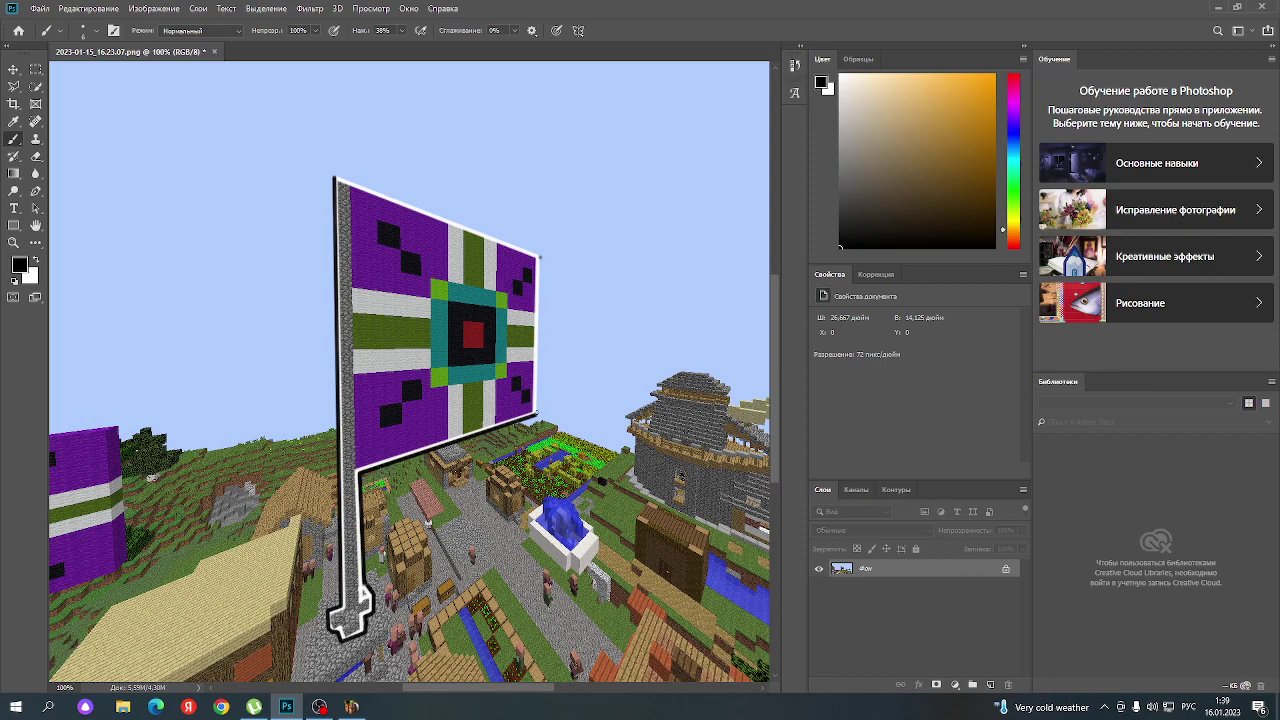
{"action": "left_click", "coordinate": [540, 257], "text": "shift"}
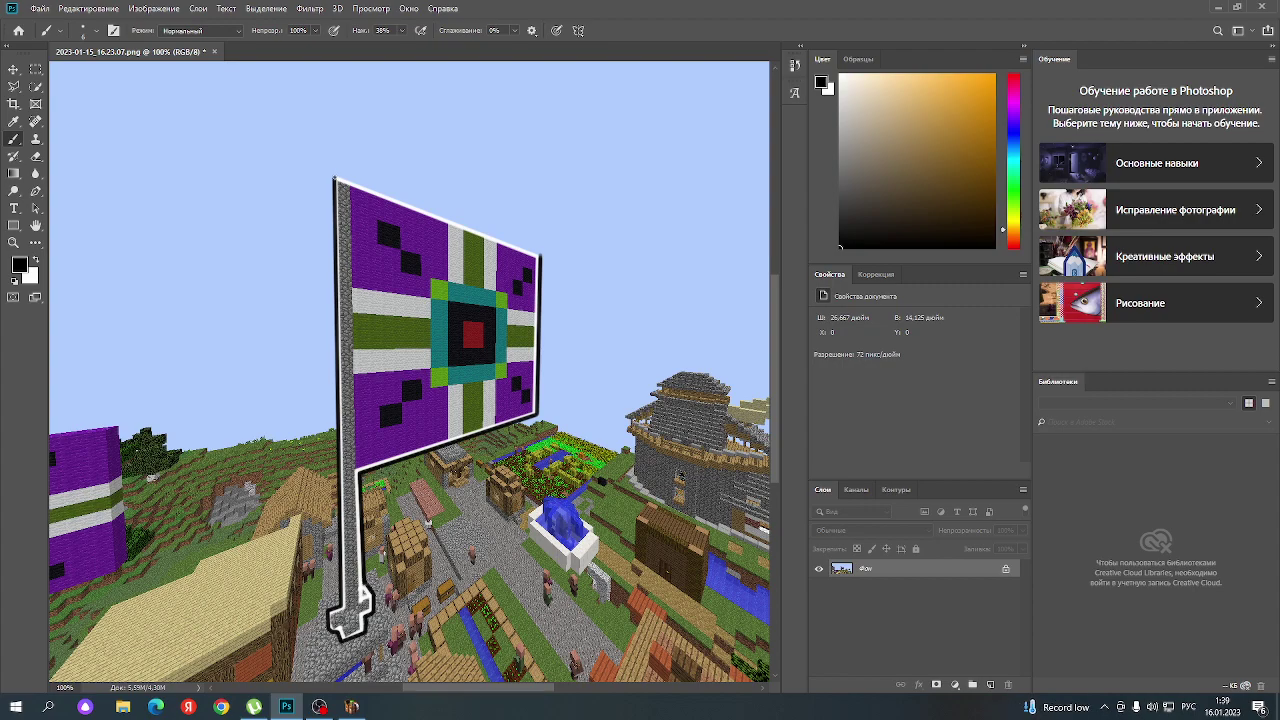
{"action": "left_click", "coordinate": [542, 256], "text": "shift"}
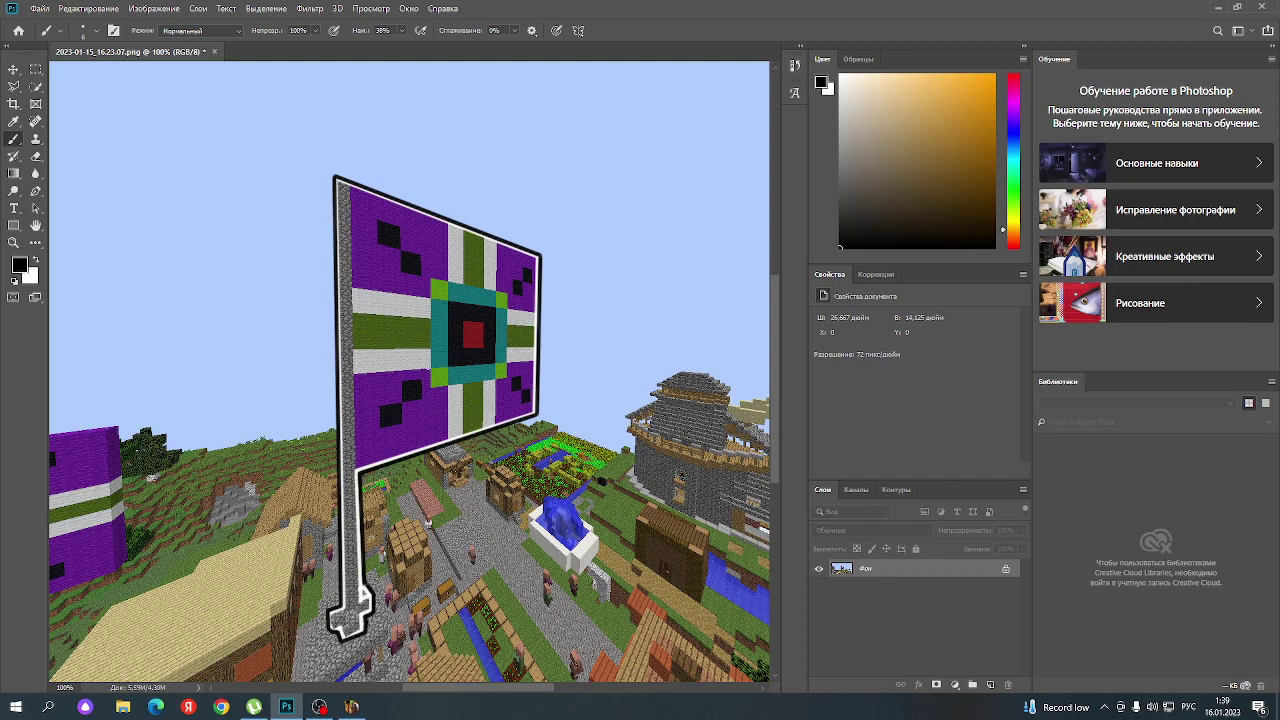
{"action": "left_click", "coordinate": [92, 30]}
{"action": "left_click", "coordinate": [111, 177]}
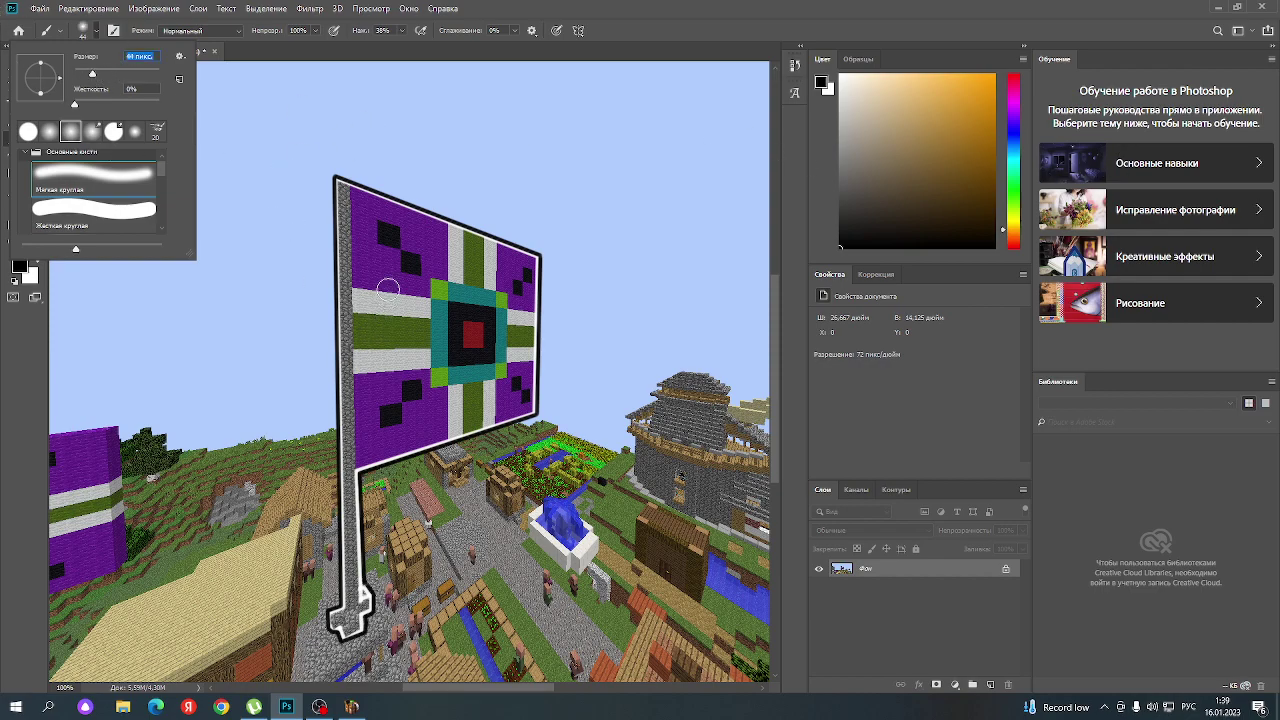
- Brush a soft white glow along the flag's upper-left edge beside the pole
{"action": "left_click_drag", "start_coordinate": [366, 222], "coordinate": [370, 336]}
{"action": "key", "text": "ctrl+z"}
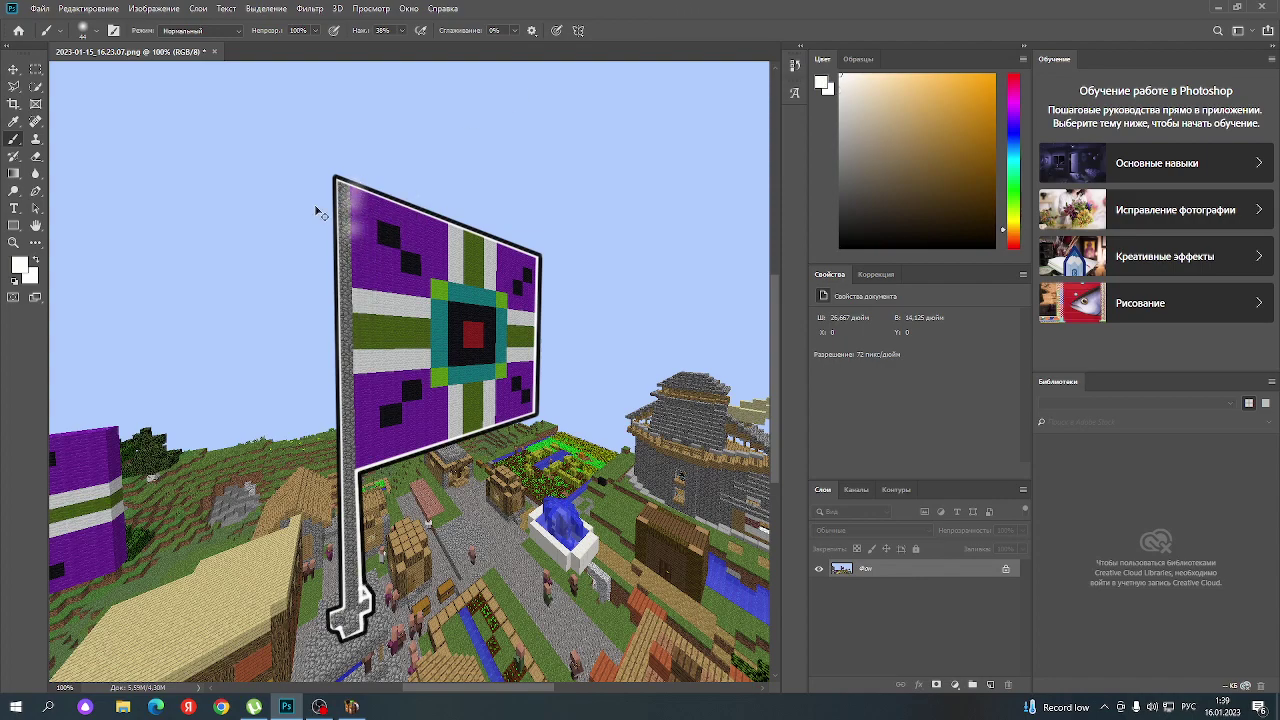
{"action": "left_click", "coordinate": [83, 32]}
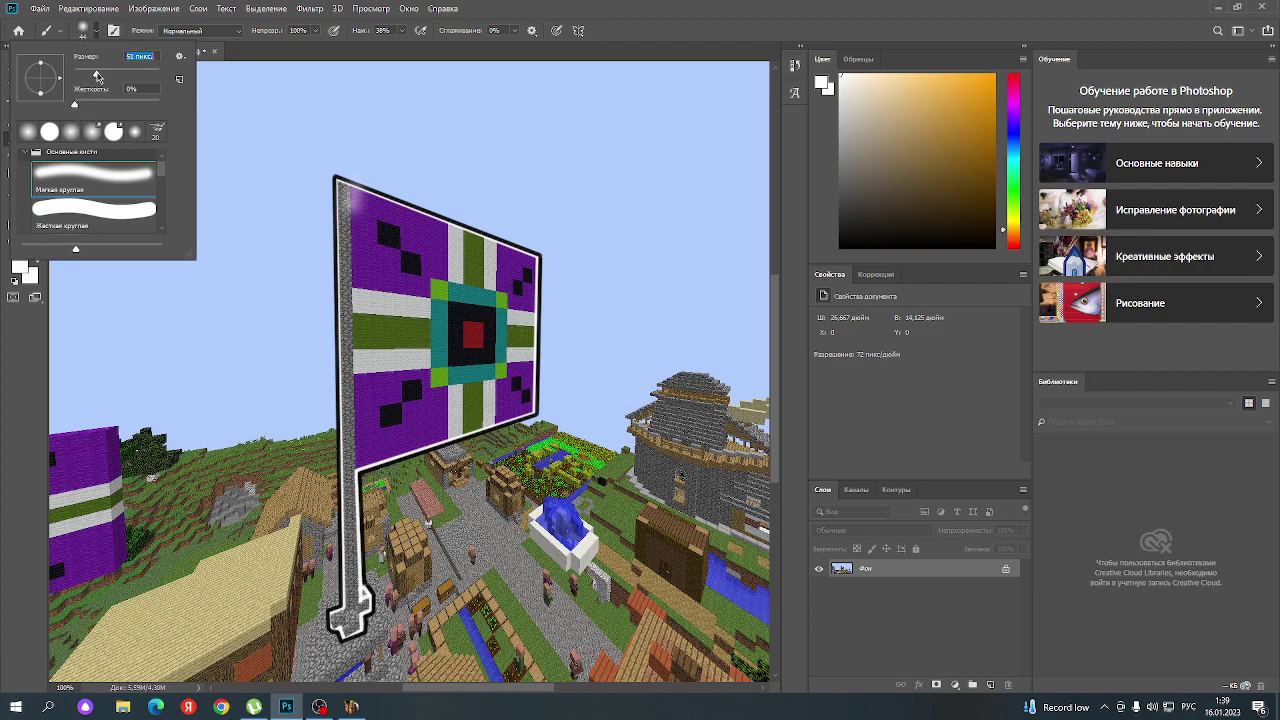
{"action": "left_click", "coordinate": [348, 208]}
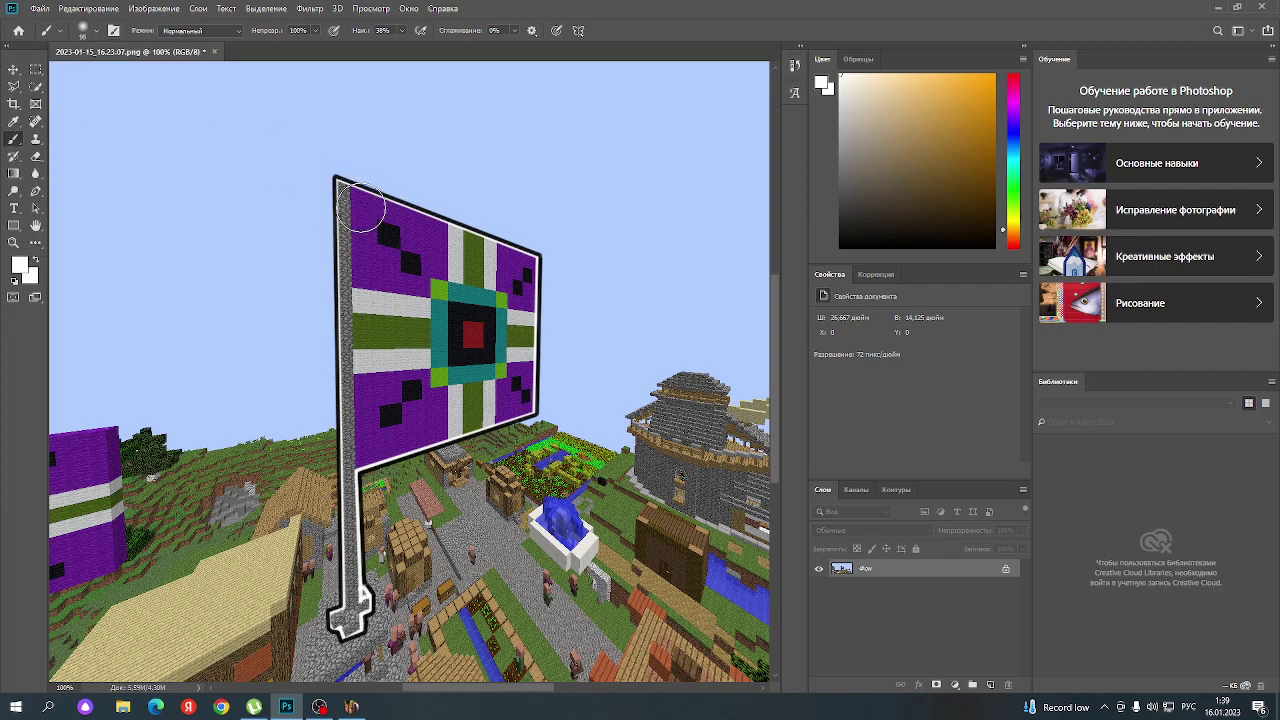
{"action": "left_click", "coordinate": [362, 205]}
{"action": "mouse_move", "coordinate": [362, 205]}
{"action": "left_mouse_down"}
{"action": "mouse_move", "coordinate": [356, 400]}
{"action": "mouse_move", "coordinate": [351, 368]}
{"action": "mouse_move", "coordinate": [386, 448]}
{"action": "mouse_move", "coordinate": [380, 345]}
{"action": "left_mouse_up"}
{"action": "mouse_move", "coordinate": [376, 296]}
{"action": "left_mouse_down"}
{"action": "mouse_move", "coordinate": [390, 215]}
{"action": "mouse_move", "coordinate": [390, 280]}
{"action": "left_mouse_up"}
{"action": "mouse_move", "coordinate": [496, 238]}
{"action": "left_mouse_down"}
{"action": "mouse_move", "coordinate": [337, 229]}
{"action": "mouse_move", "coordinate": [509, 314]}
{"action": "left_mouse_up"}
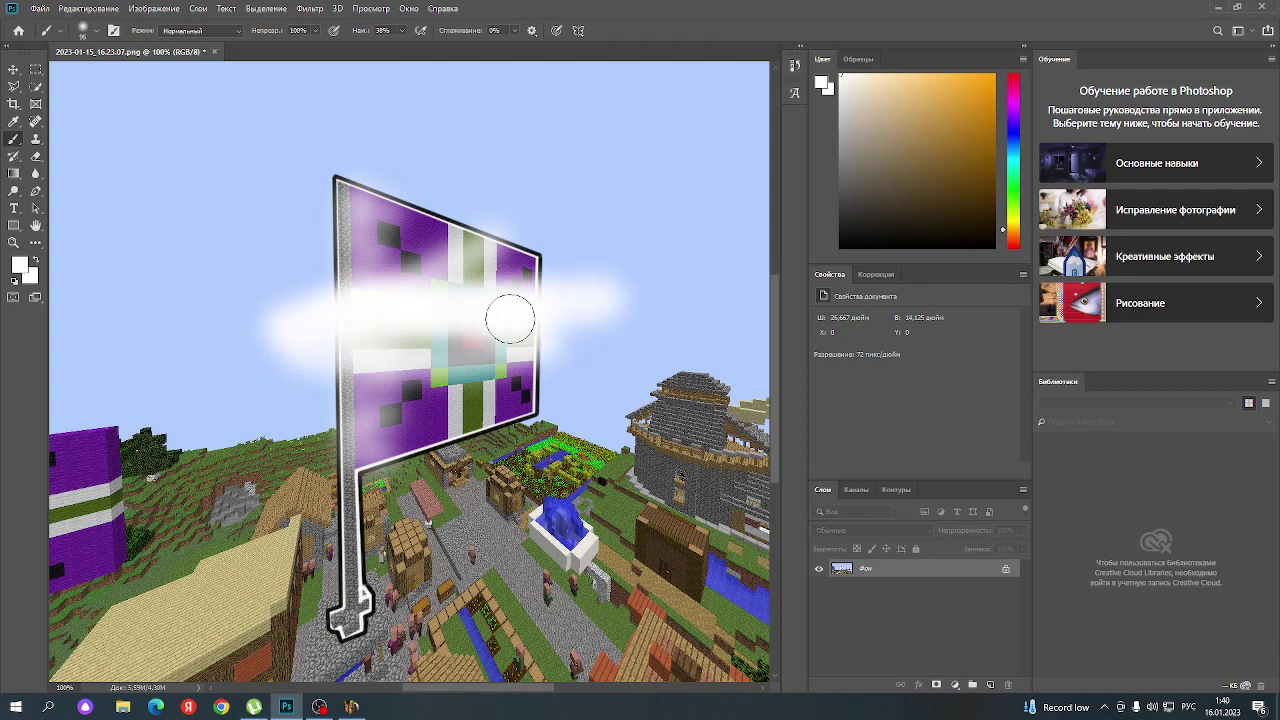
{"action": "key", "text": "ctrl+z"}
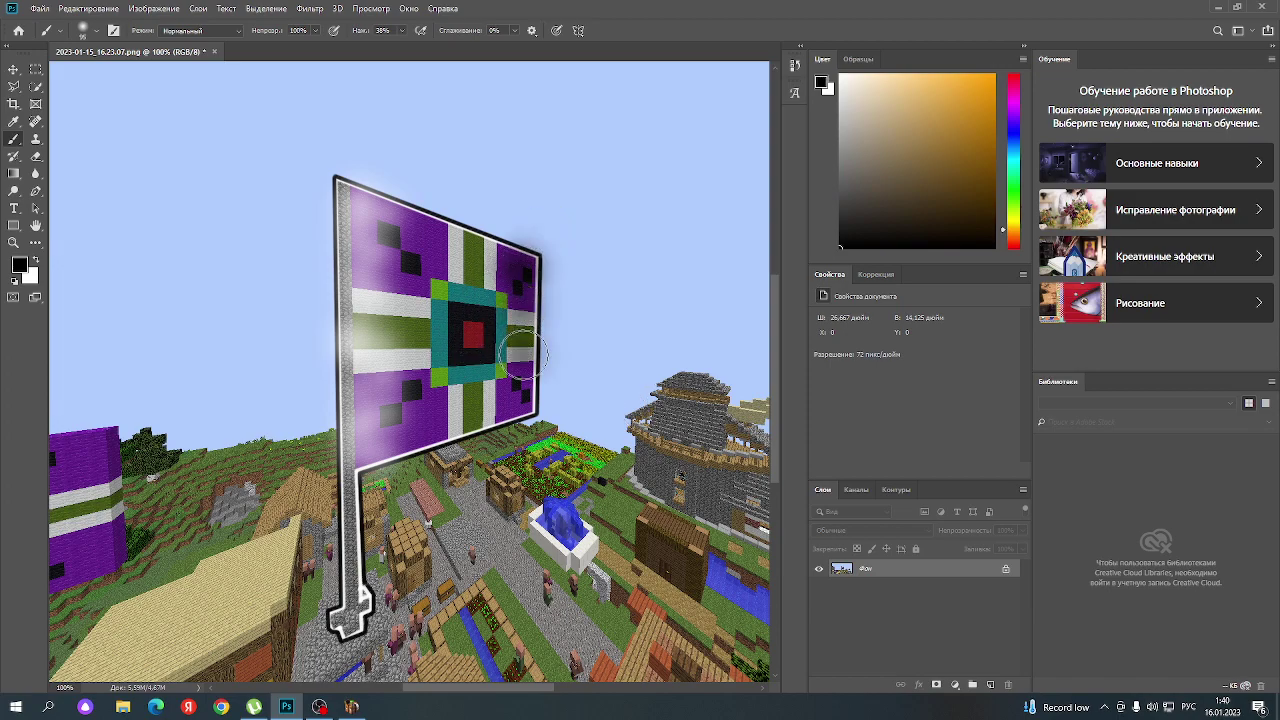
- Shade the flag's right and top edges with soft black strokes
{"action": "mouse_move", "coordinate": [520, 350]}
{"action": "left_mouse_down"}
{"action": "mouse_move", "coordinate": [525, 410]}
{"action": "mouse_move", "coordinate": [519, 380]}
{"action": "left_mouse_up"}
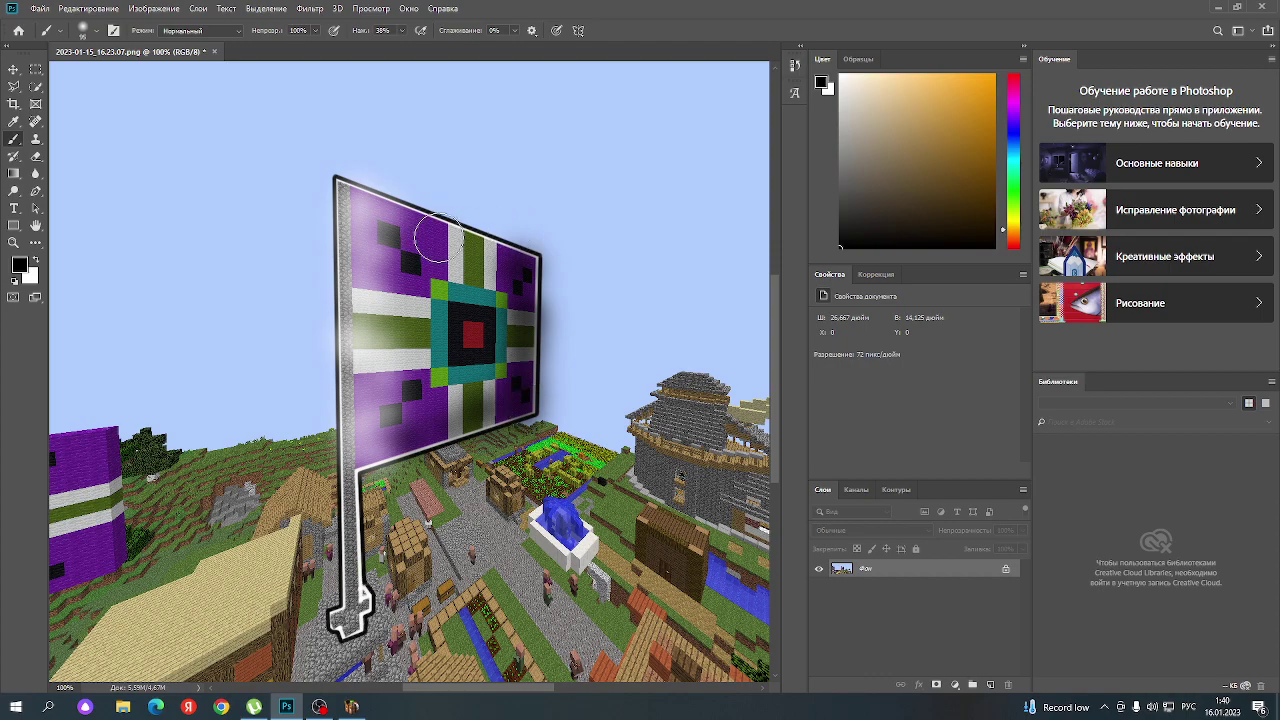
{"action": "left_click_drag", "start_coordinate": [448, 240], "coordinate": [536, 290]}
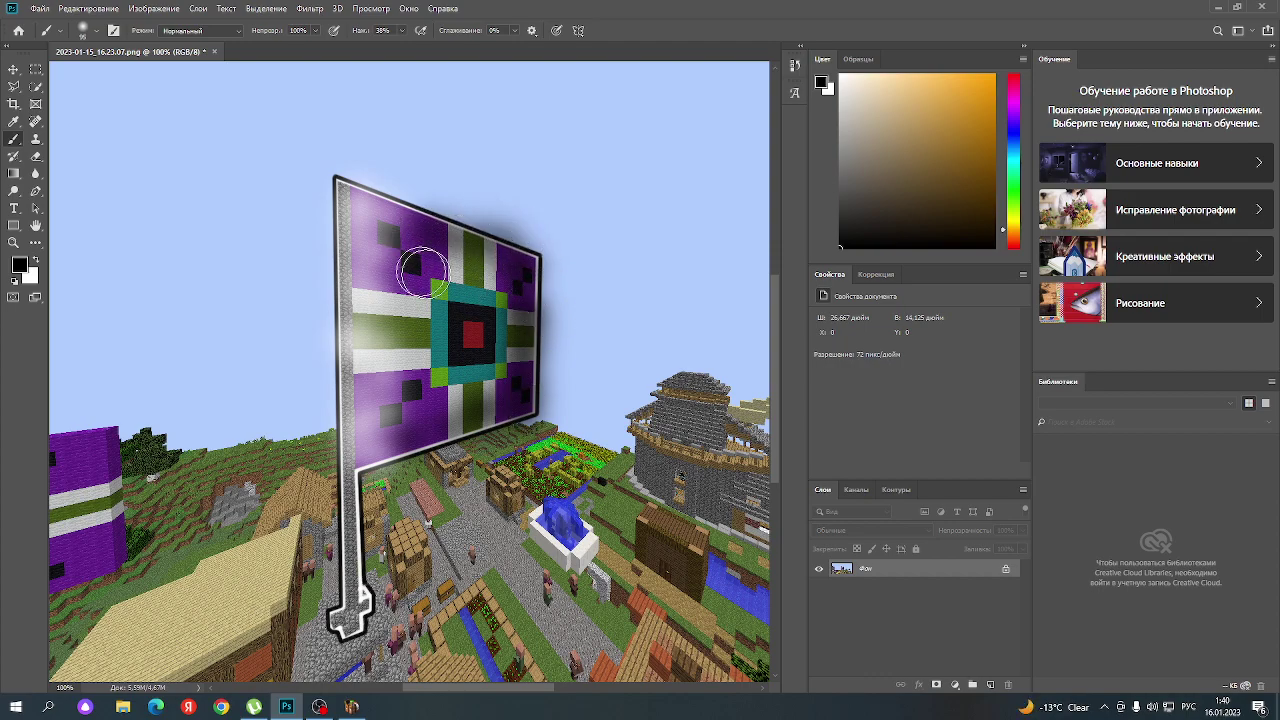
{"action": "left_click_drag", "start_coordinate": [435, 265], "coordinate": [500, 338]}
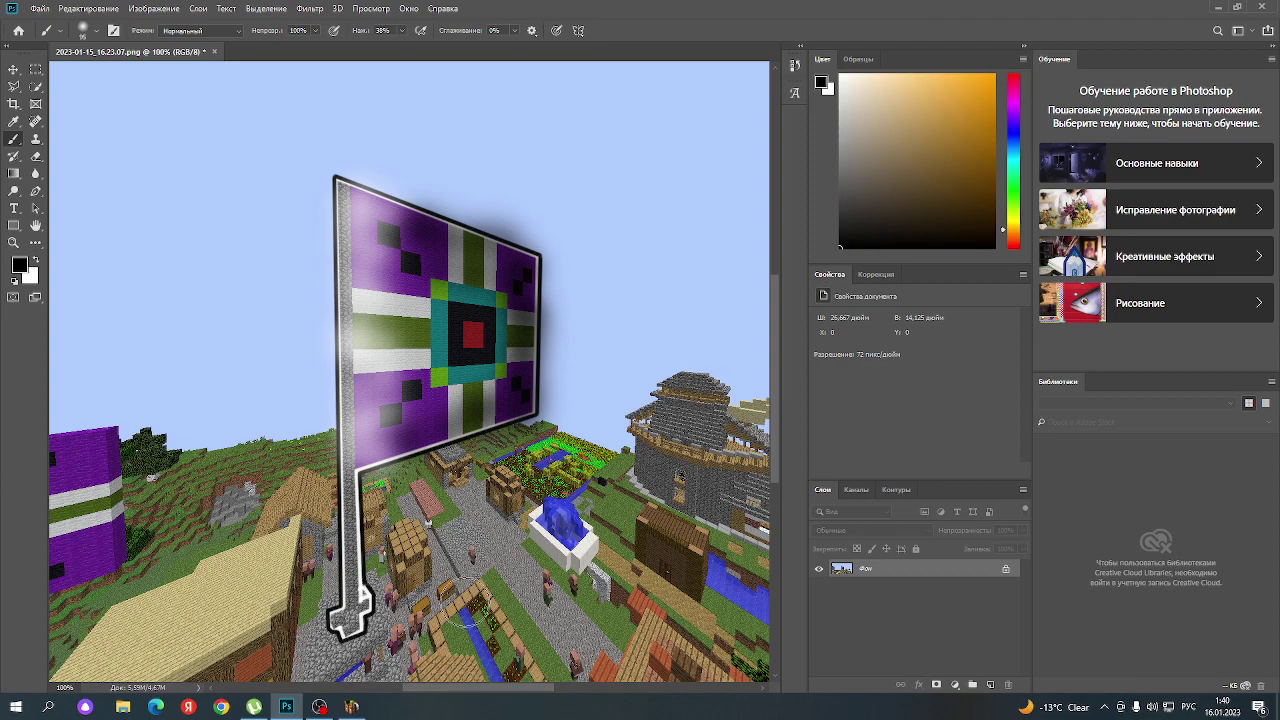
{"action": "left_click", "coordinate": [85, 32]}
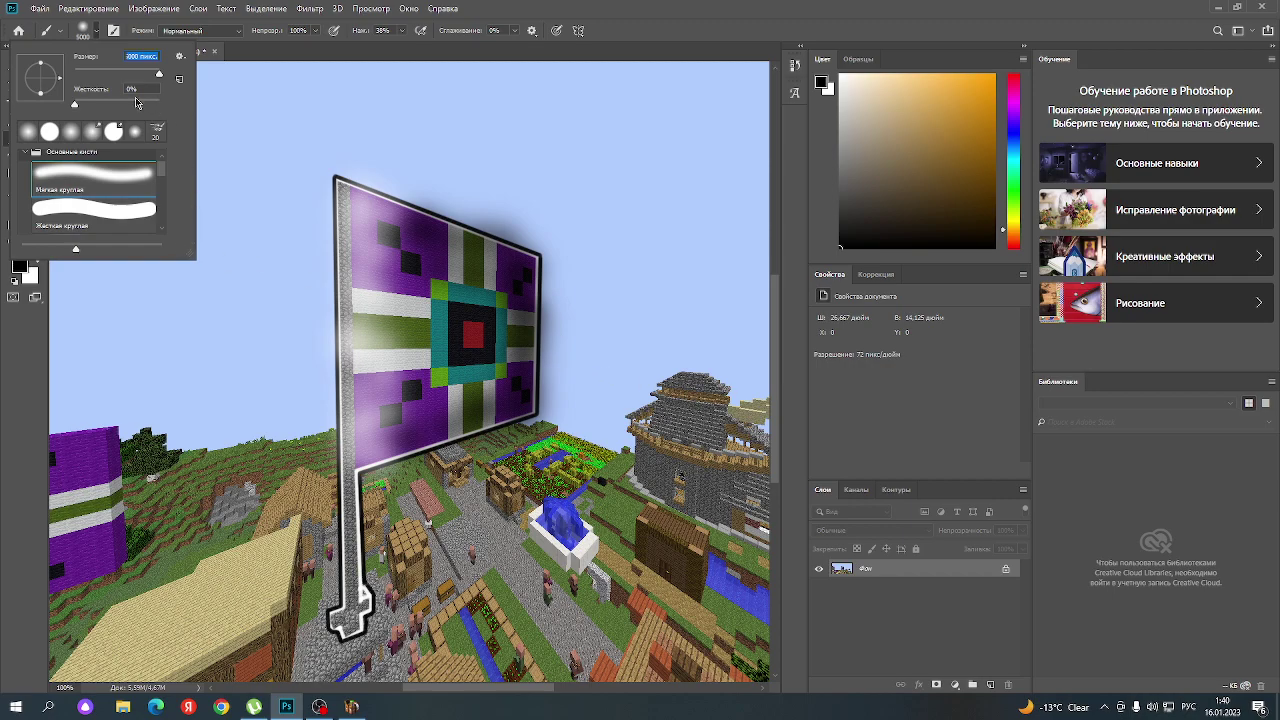
- Soft-shade the fountain area and lower path with black strokes
{"action": "left_click", "coordinate": [700, 400]}
{"action": "key", "text": "ctrl+z"}
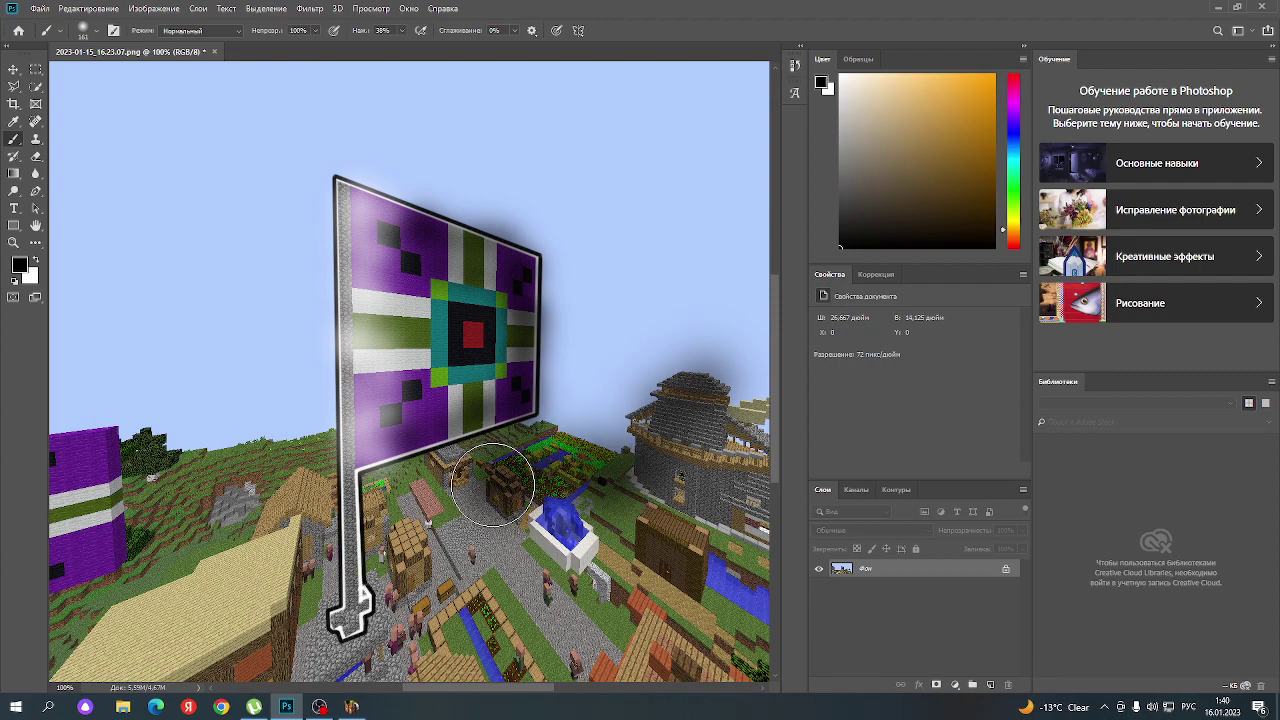
{"action": "scroll", "coordinate": [467, 520], "scroll_direction": "down", "scroll_amount": 1}
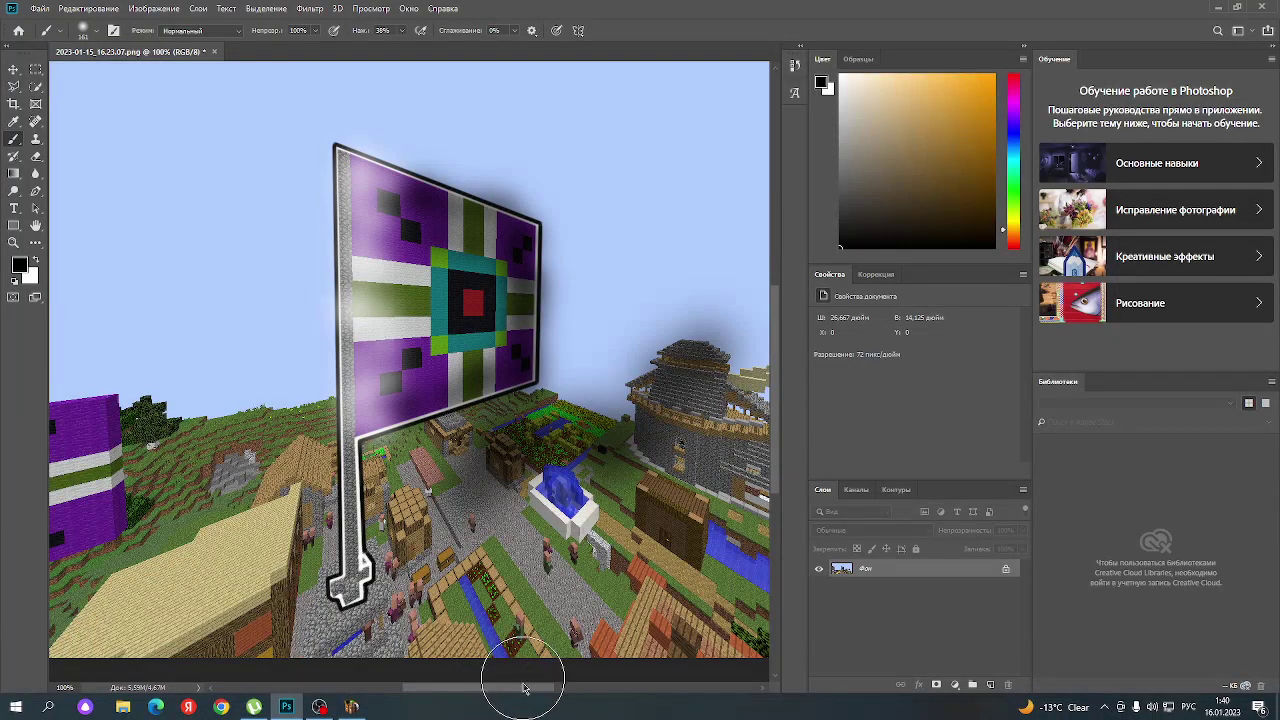
{"action": "mouse_move", "coordinate": [518, 687]}
{"action": "left_mouse_down"}
{"action": "mouse_move", "coordinate": [653, 697]}
{"action": "mouse_move", "coordinate": [598, 697]}
{"action": "left_mouse_up"}
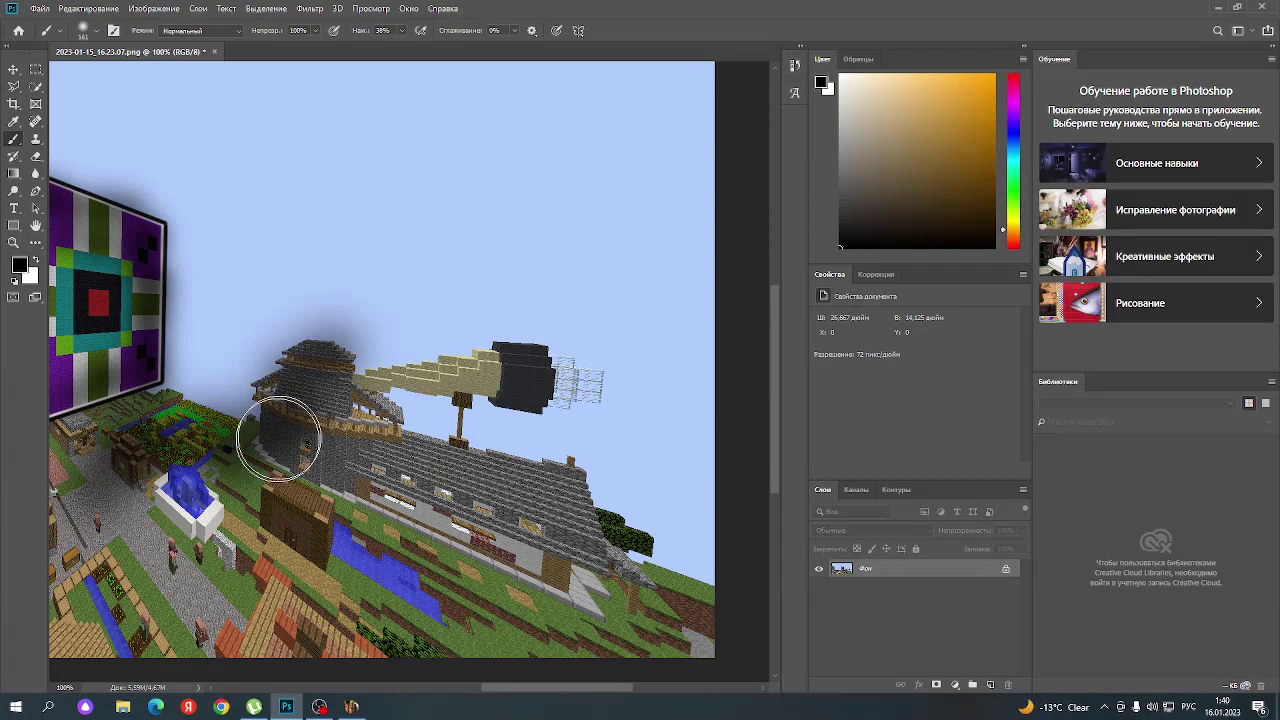
{"action": "mouse_move", "coordinate": [178, 498]}
{"action": "left_mouse_down"}
{"action": "mouse_move", "coordinate": [100, 500]}
{"action": "mouse_move", "coordinate": [114, 528]}
{"action": "mouse_move", "coordinate": [148, 512]}
{"action": "left_mouse_up"}
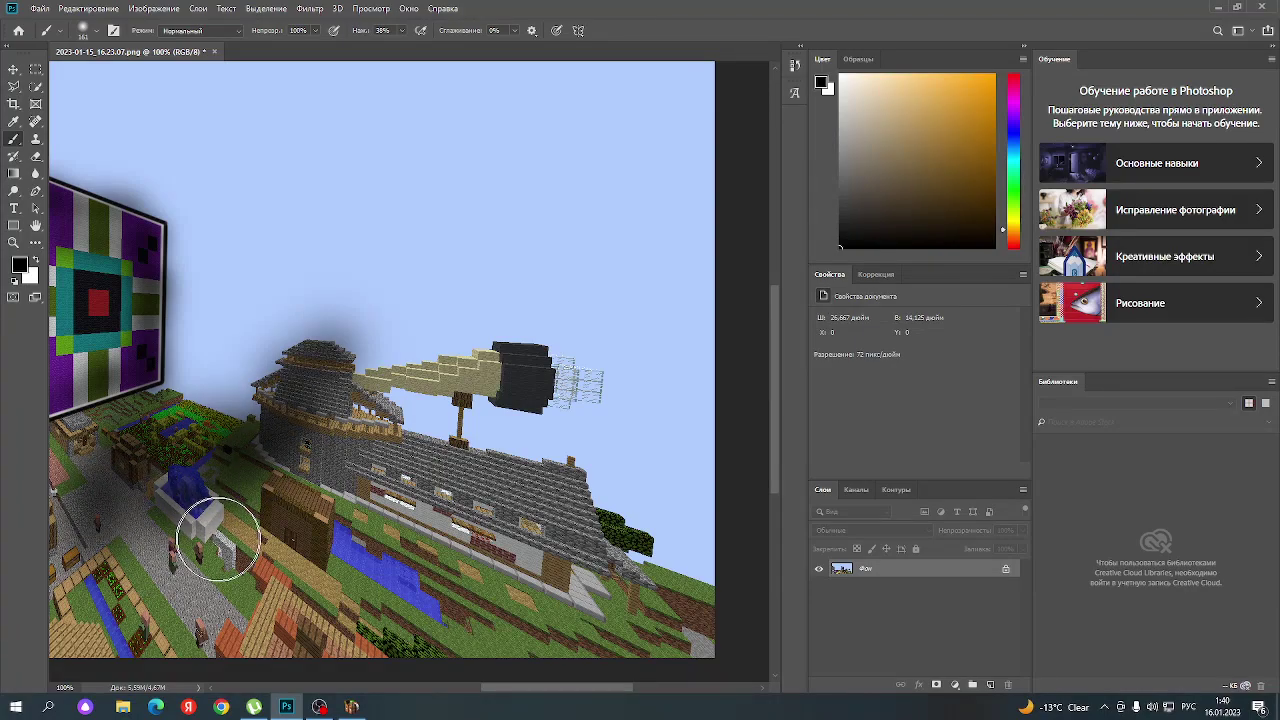
{"action": "mouse_move", "coordinate": [528, 688]}
{"action": "left_mouse_down"}
{"action": "mouse_move", "coordinate": [405, 688]}
{"action": "mouse_move", "coordinate": [473, 688]}
{"action": "left_mouse_up"}
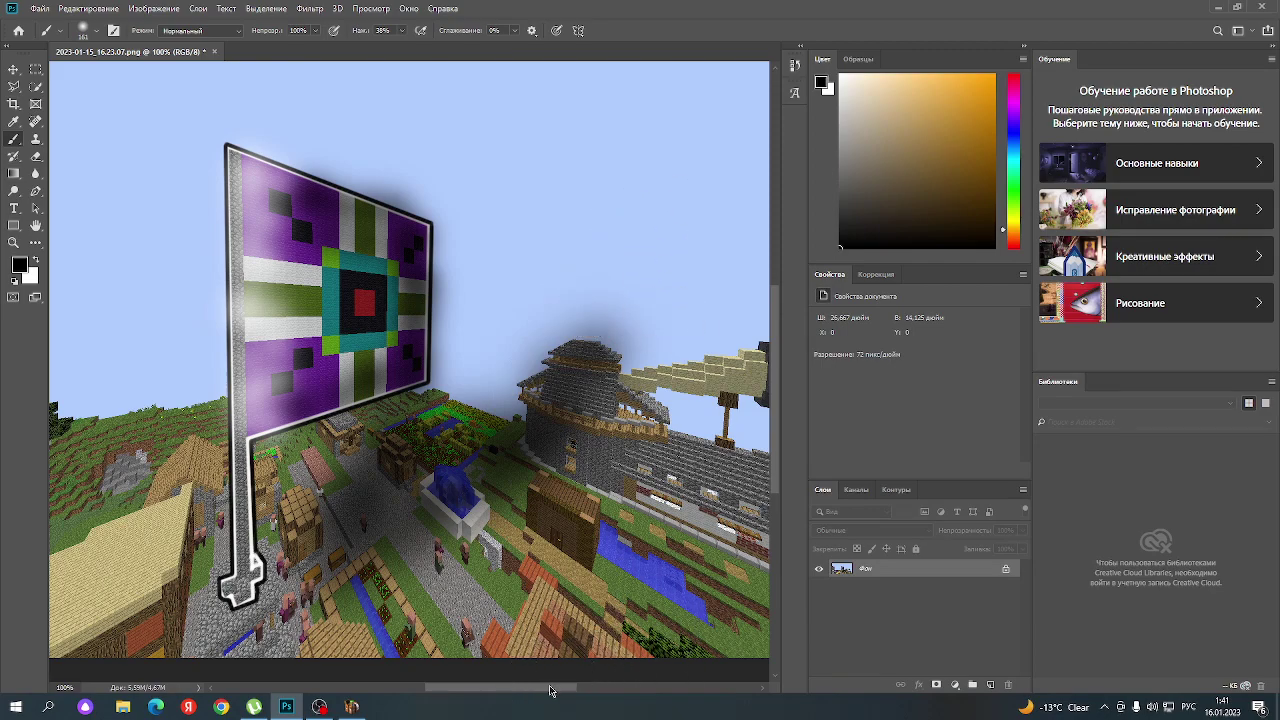
{"action": "left_click_drag", "start_coordinate": [554, 689], "coordinate": [567, 689]}
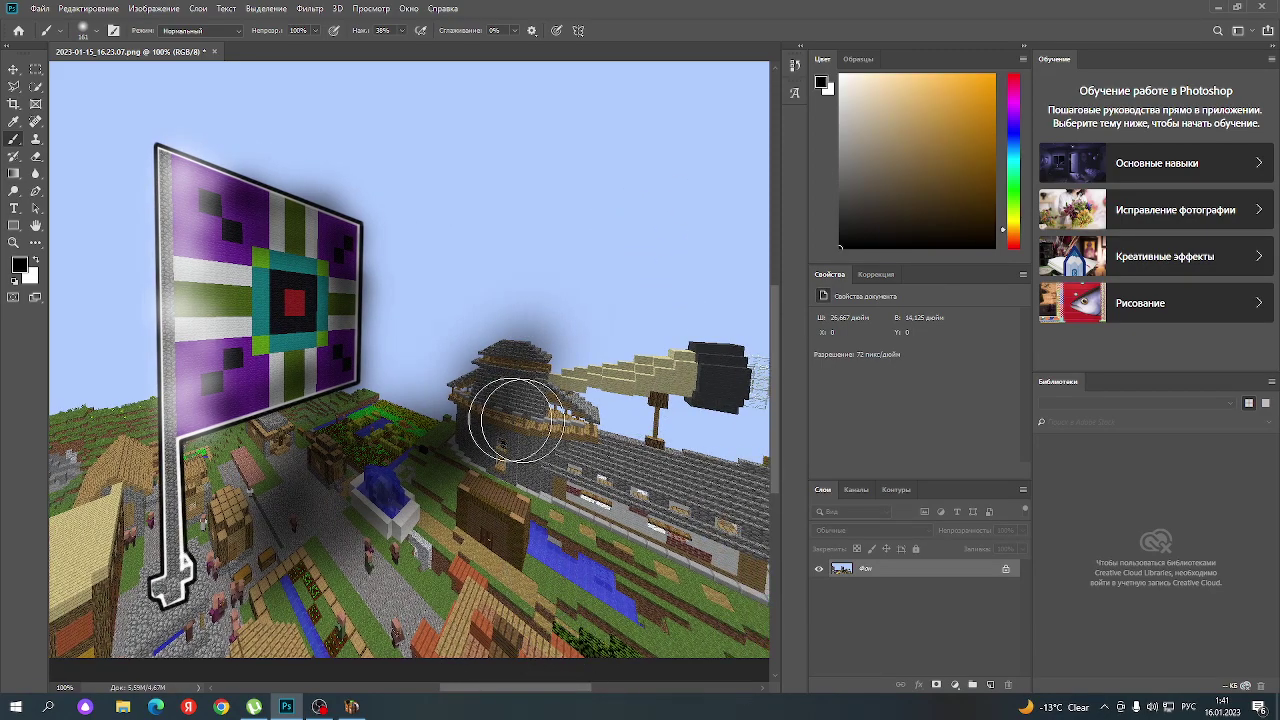
- Try shadow over the castle top, undo it, and darken the plaza and ground beside the path
{"action": "left_click", "coordinate": [416, 346]}
{"action": "mouse_move", "coordinate": [419, 397]}
{"action": "left_mouse_down"}
{"action": "mouse_move", "coordinate": [385, 410]}
{"action": "mouse_move", "coordinate": [440, 360]}
{"action": "mouse_move", "coordinate": [424, 305]}
{"action": "mouse_move", "coordinate": [414, 294]}
{"action": "mouse_move", "coordinate": [366, 329]}
{"action": "mouse_move", "coordinate": [480, 363]}
{"action": "mouse_move", "coordinate": [478, 350]}
{"action": "left_mouse_up"}
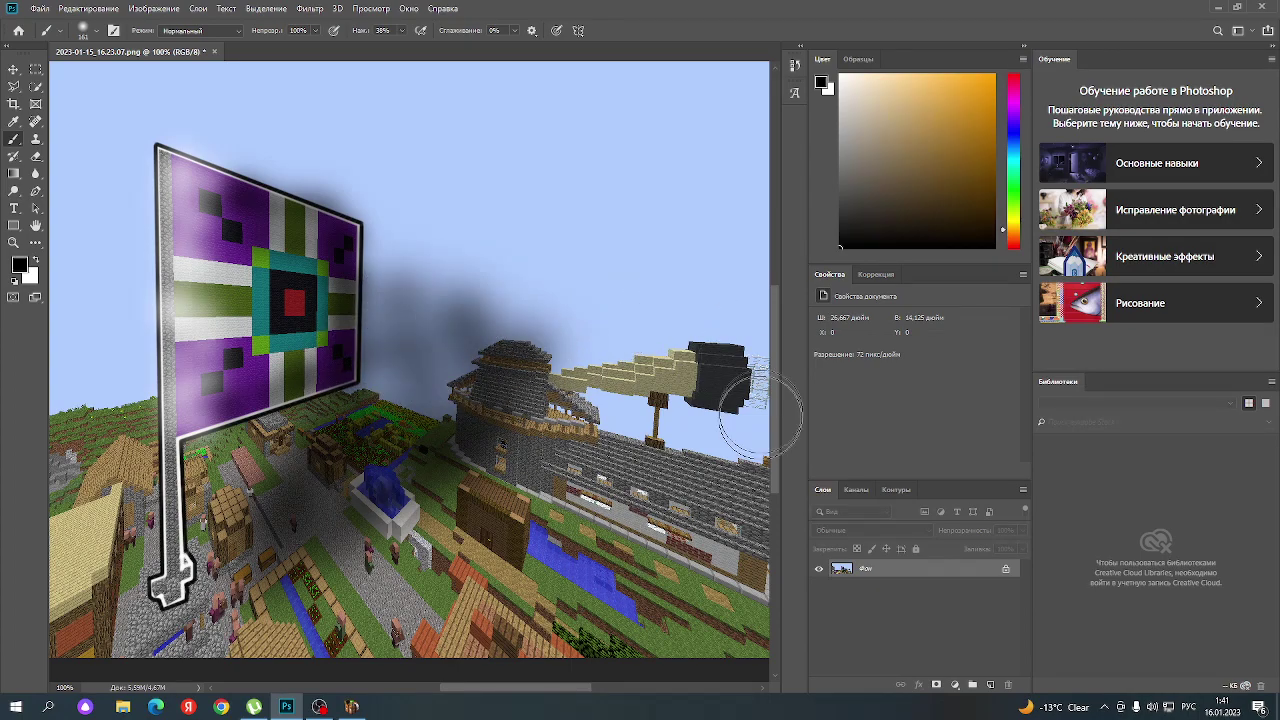
{"action": "key", "text": "ctrl+z"}
{"action": "key", "text": "ctrl+z"}
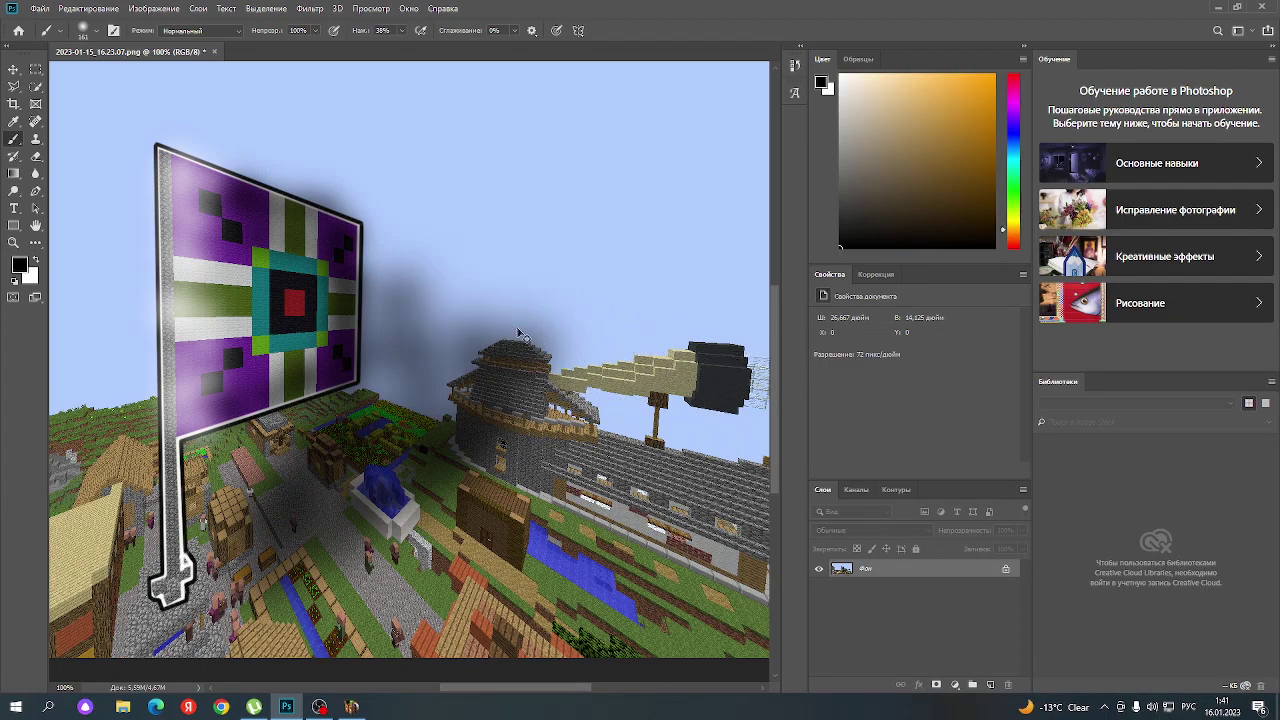
{"action": "key", "text": "ctrl+z"}
{"action": "key", "text": "ctrl+z"}
{"action": "key", "text": "ctrl+z"}
{"action": "key", "text": "ctrl+z"}
{"action": "key", "text": "ctrl+z"}
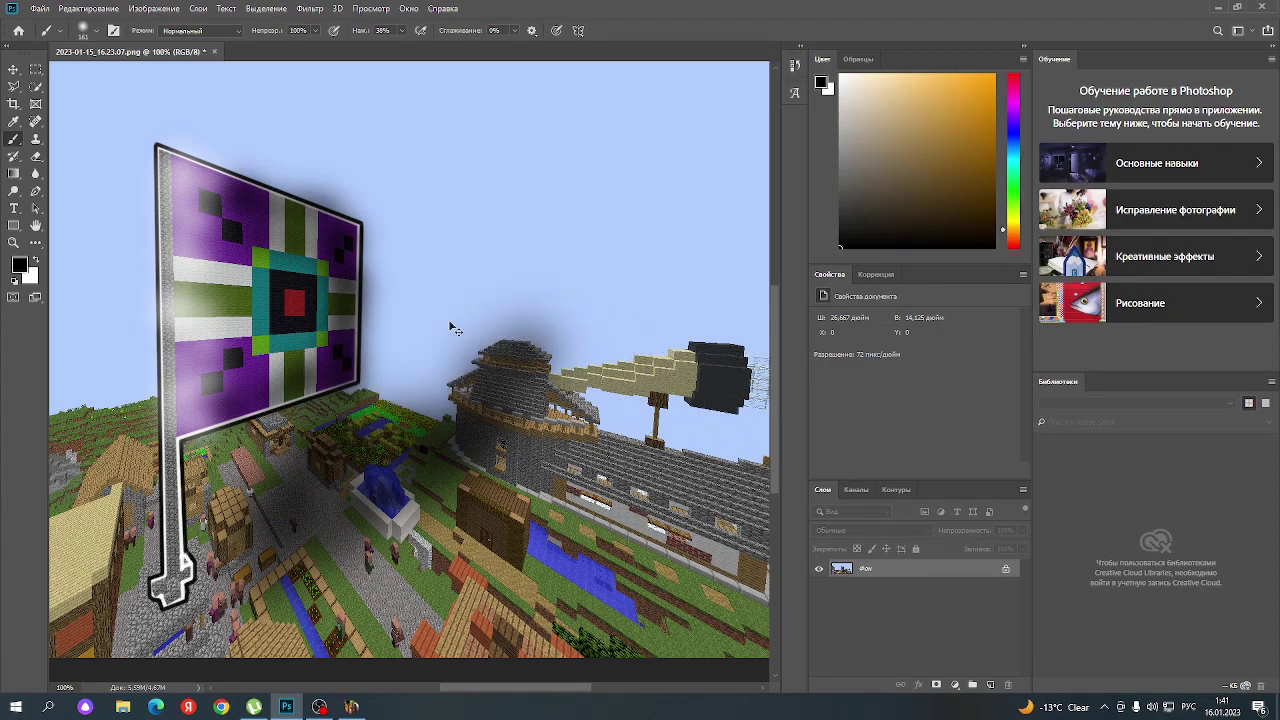
{"action": "key", "text": "ctrl+z"}
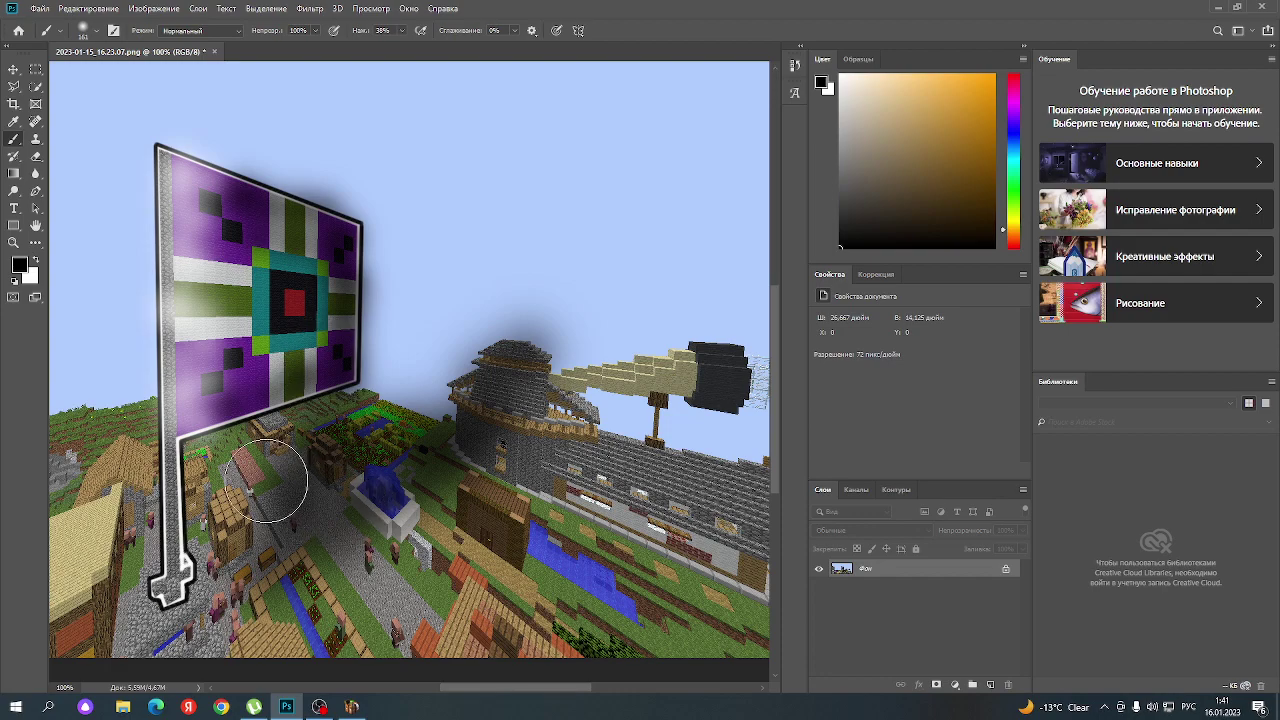
{"action": "left_click", "coordinate": [277, 466]}
{"action": "left_click", "coordinate": [371, 534]}
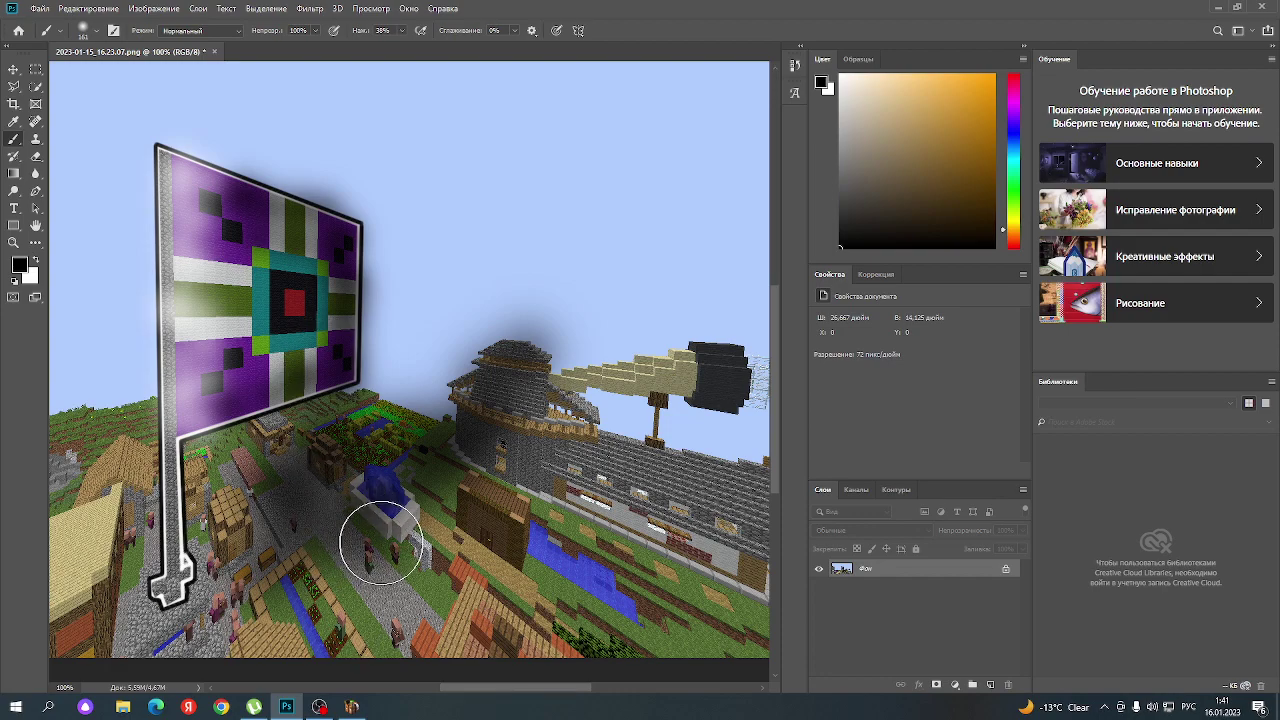
{"action": "left_click", "coordinate": [366, 523]}
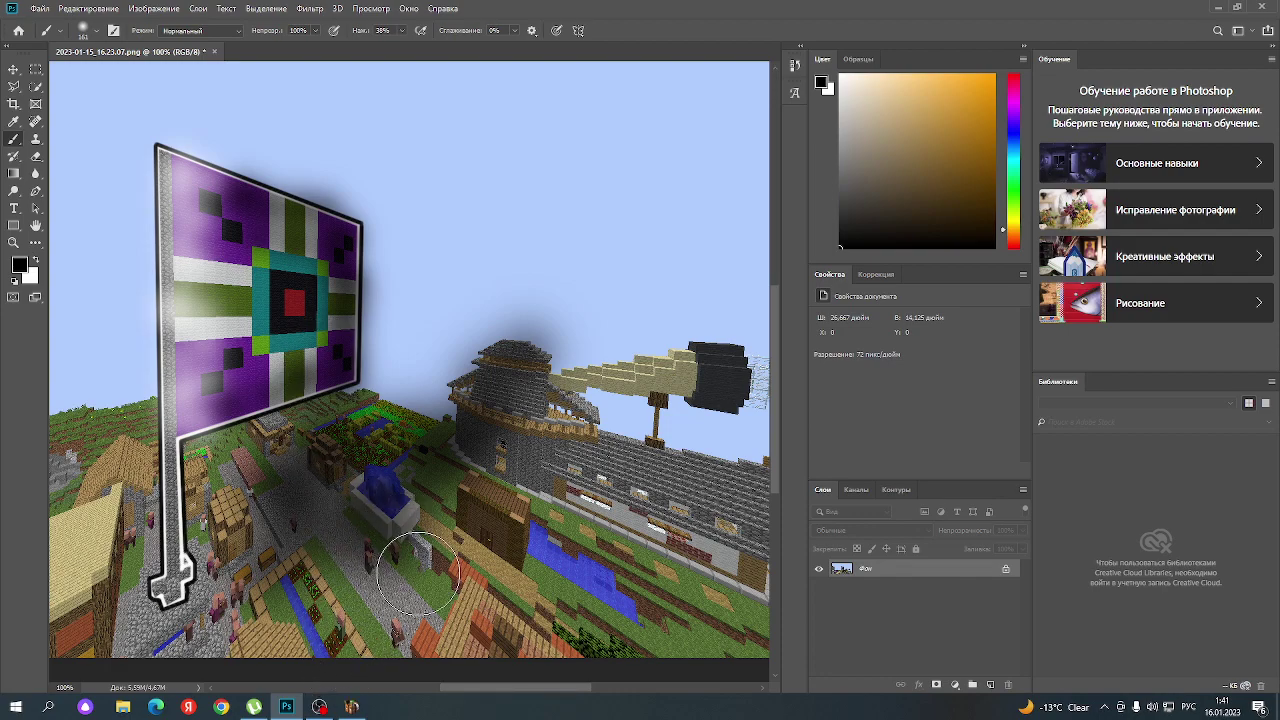
{"action": "left_click_drag", "start_coordinate": [273, 456], "coordinate": [423, 466]}
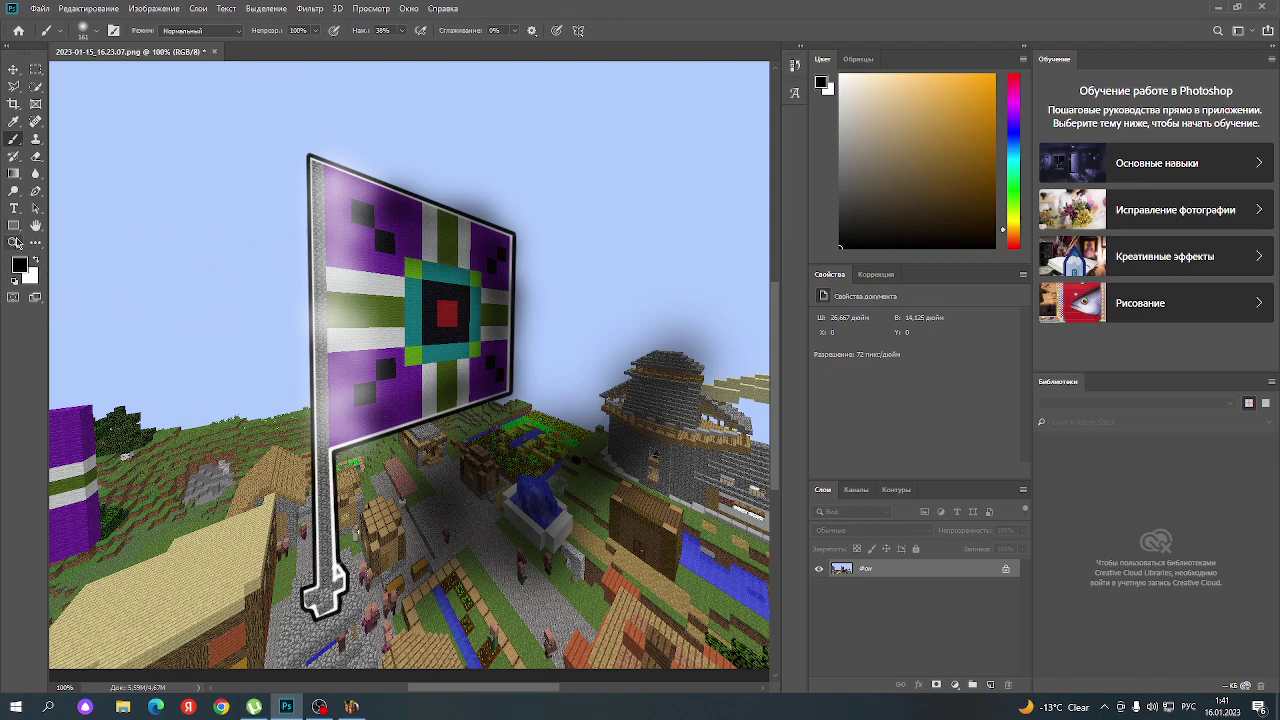
- Zoom out to the whole image, undo a test orange stroke, and add a new empty layer
{"action": "left_click", "coordinate": [14, 242]}
{"action": "right_click", "coordinate": [170, 302]}
{"action": "left_click", "coordinate": [235, 380]}
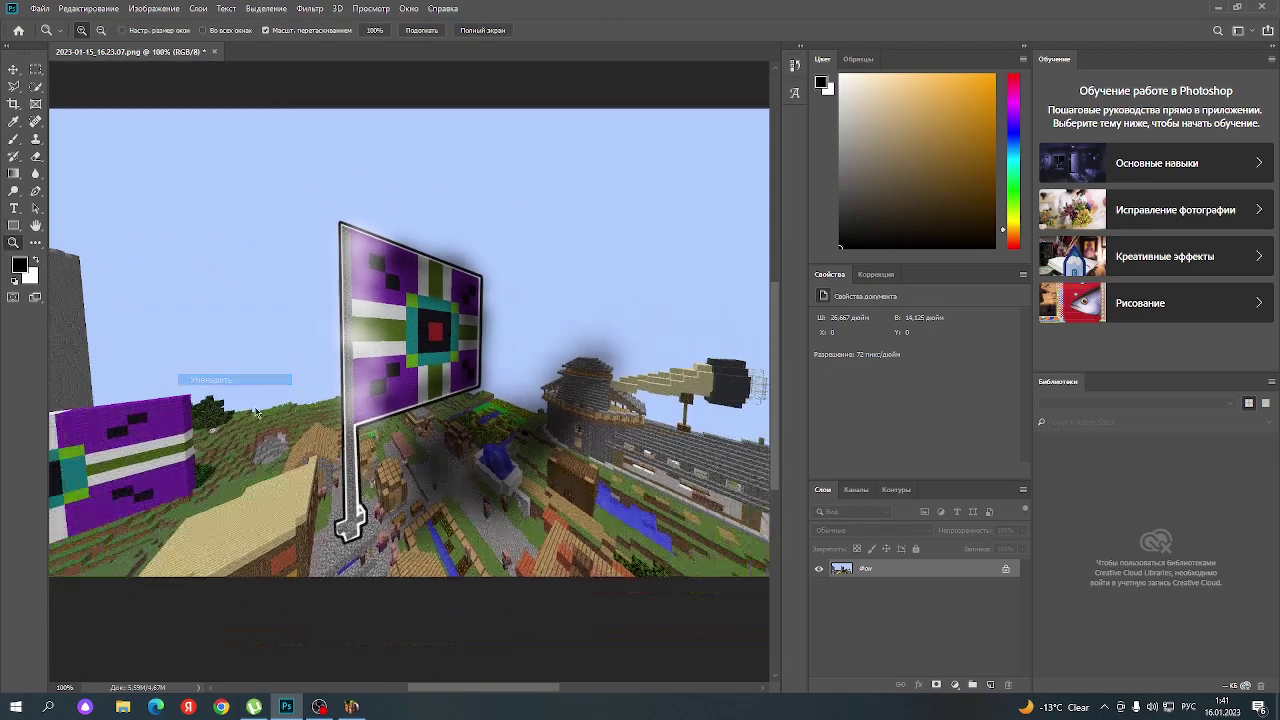
{"action": "left_click_drag", "start_coordinate": [487, 694], "coordinate": [466, 690]}
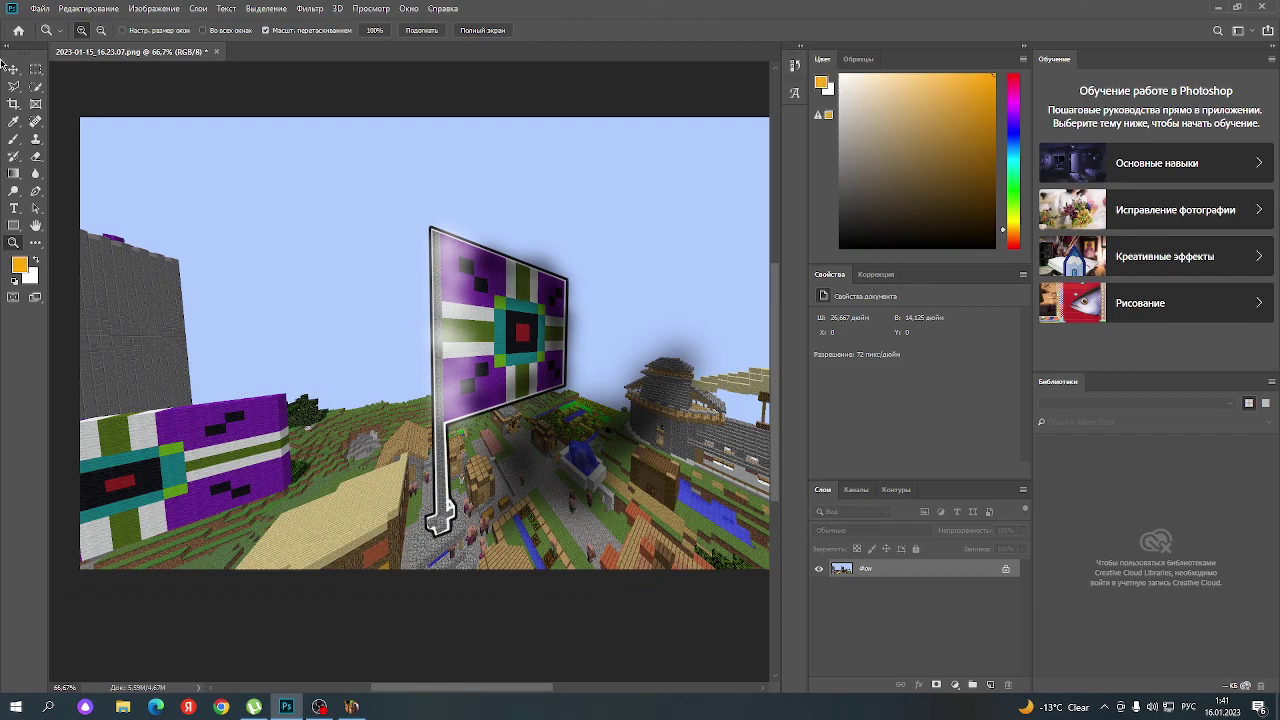
{"action": "left_click", "coordinate": [14, 139]}
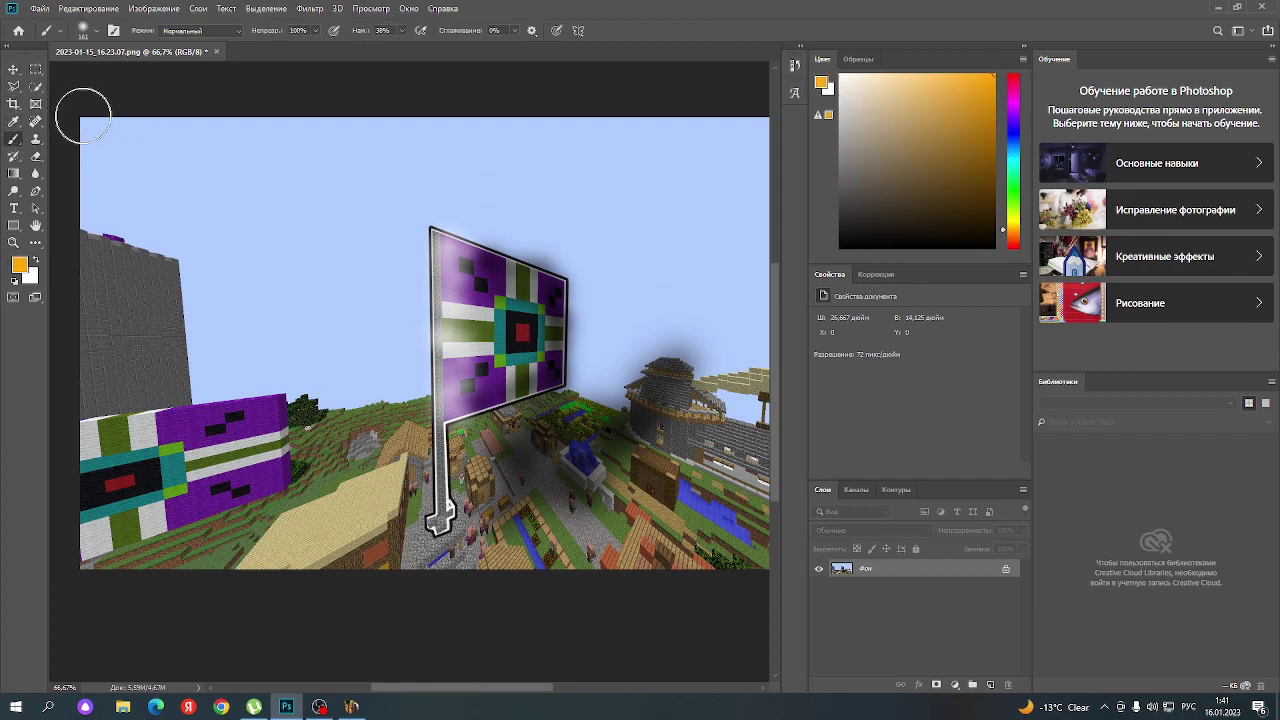
{"action": "mouse_move", "coordinate": [86, 120]}
{"action": "left_mouse_down"}
{"action": "mouse_move", "coordinate": [438, 398]}
{"action": "mouse_move", "coordinate": [343, 337]}
{"action": "left_mouse_up"}
{"action": "key", "text": "ctrl+z"}
{"action": "right_click", "coordinate": [898, 607]}
{"action": "left_click", "coordinate": [880, 622]}
{"action": "left_click", "coordinate": [989, 685]}
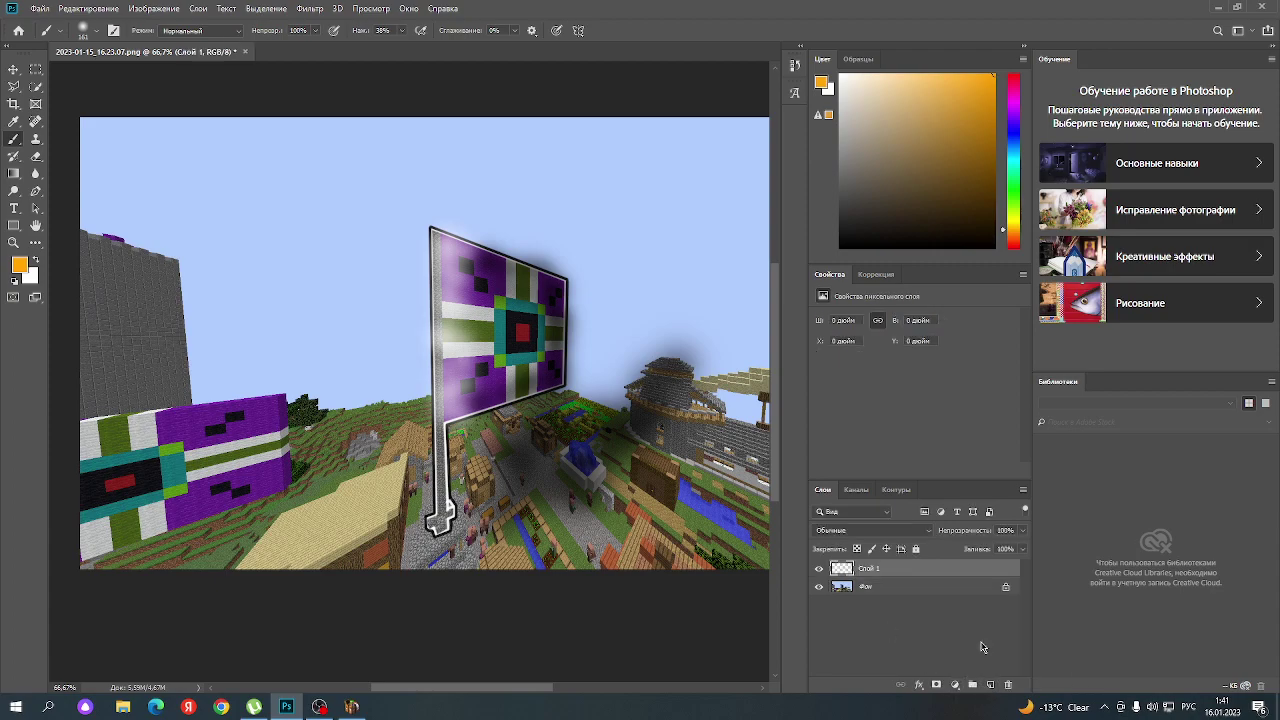
{"action": "left_click_drag", "start_coordinate": [880, 572], "coordinate": [886, 614]}
- Paint a broad orange sunbeam from the top-left corner over the sky, left building and banner
{"action": "mouse_move", "coordinate": [92, 122]}
{"action": "left_mouse_down"}
{"action": "mouse_move", "coordinate": [425, 405]}
{"action": "mouse_move", "coordinate": [354, 254]}
{"action": "mouse_move", "coordinate": [200, 129]}
{"action": "mouse_move", "coordinate": [94, 120]}
{"action": "mouse_move", "coordinate": [237, 256]}
{"action": "left_mouse_up"}
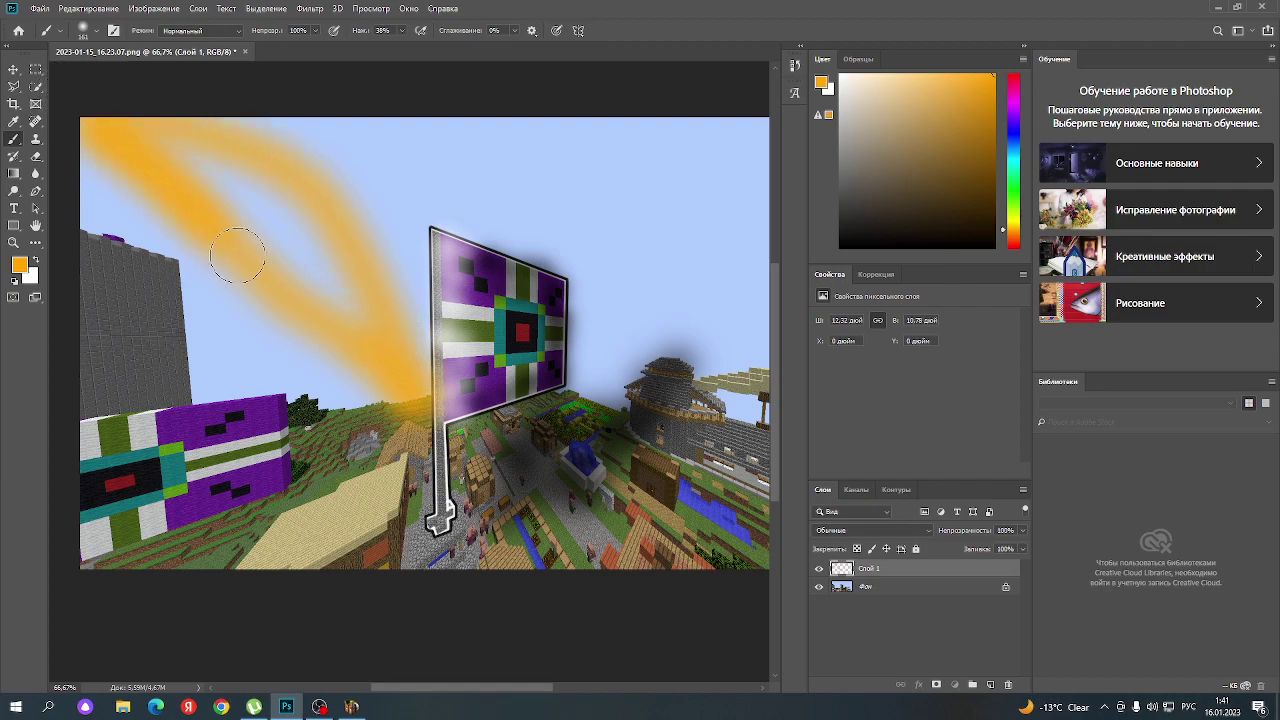
{"action": "mouse_move", "coordinate": [343, 346]}
{"action": "left_mouse_down"}
{"action": "mouse_move", "coordinate": [251, 180]}
{"action": "mouse_move", "coordinate": [229, 206]}
{"action": "mouse_move", "coordinate": [396, 343]}
{"action": "mouse_move", "coordinate": [400, 445]}
{"action": "mouse_move", "coordinate": [405, 430]}
{"action": "mouse_move", "coordinate": [289, 299]}
{"action": "mouse_move", "coordinate": [94, 166]}
{"action": "mouse_move", "coordinate": [94, 194]}
{"action": "mouse_move", "coordinate": [271, 374]}
{"action": "mouse_move", "coordinate": [372, 447]}
{"action": "mouse_move", "coordinate": [412, 455]}
{"action": "left_mouse_up"}
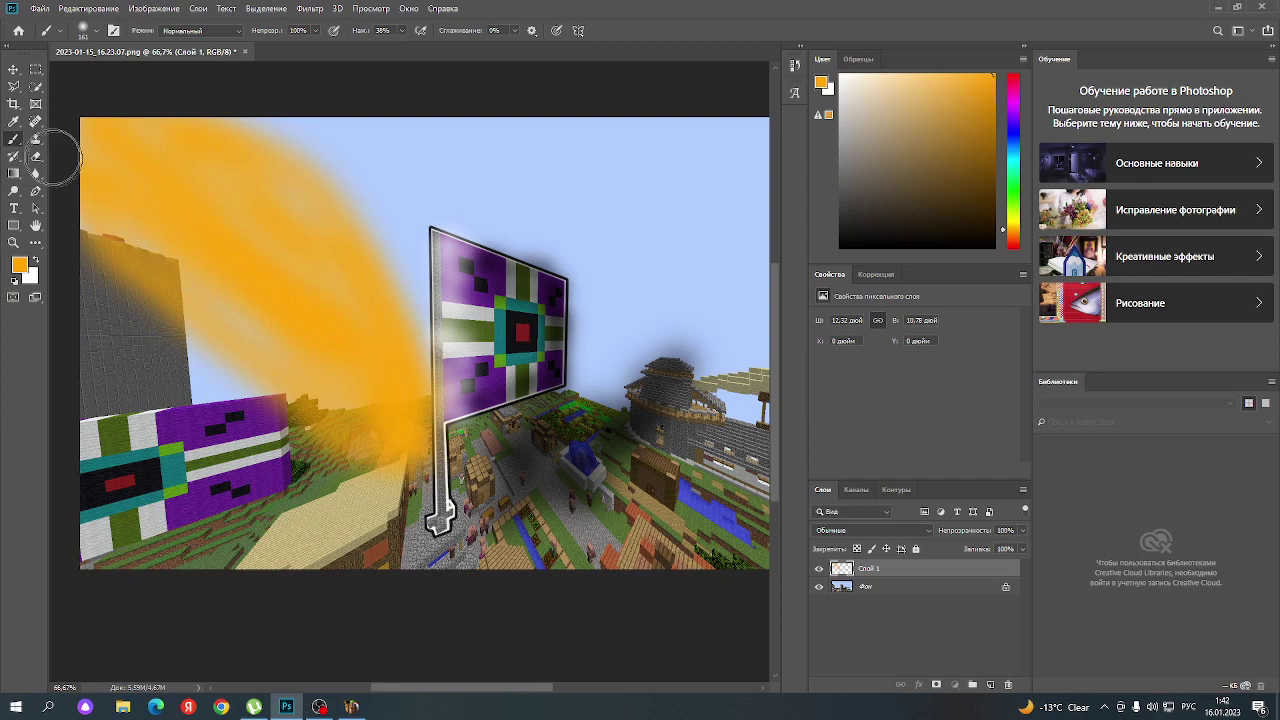
{"action": "left_click_drag", "start_coordinate": [60, 200], "coordinate": [232, 352]}
{"action": "left_click_drag", "start_coordinate": [388, 497], "coordinate": [120, 330]}
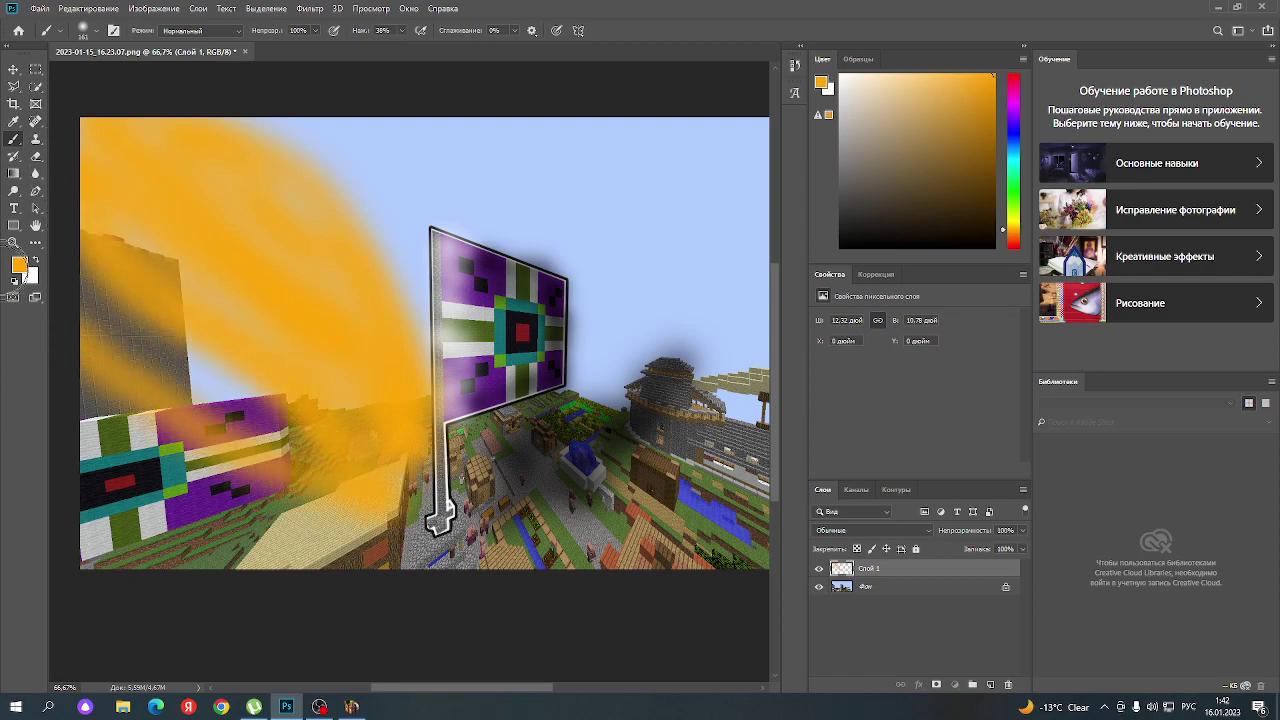
{"action": "mouse_move", "coordinate": [50, 286]}
{"action": "left_mouse_down"}
{"action": "mouse_move", "coordinate": [303, 470]}
{"action": "mouse_move", "coordinate": [389, 638]}
{"action": "left_mouse_up"}
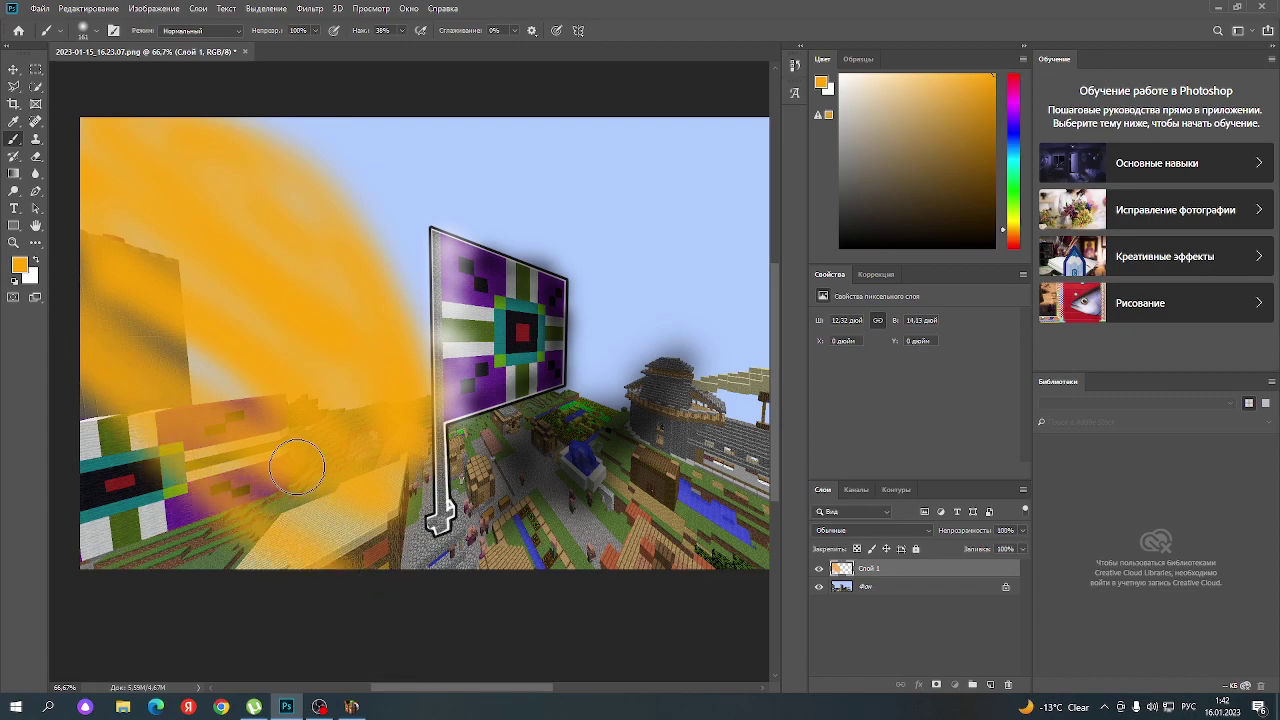
{"action": "left_click_drag", "start_coordinate": [290, 475], "coordinate": [437, 594]}
- Spread orange around the flag-pole base and across the village to its right
{"action": "mouse_move", "coordinate": [363, 414]}
{"action": "left_mouse_down"}
{"action": "mouse_move", "coordinate": [504, 597]}
{"action": "mouse_move", "coordinate": [474, 632]}
{"action": "left_mouse_up"}
{"action": "left_click_drag", "start_coordinate": [87, 286], "coordinate": [388, 474]}
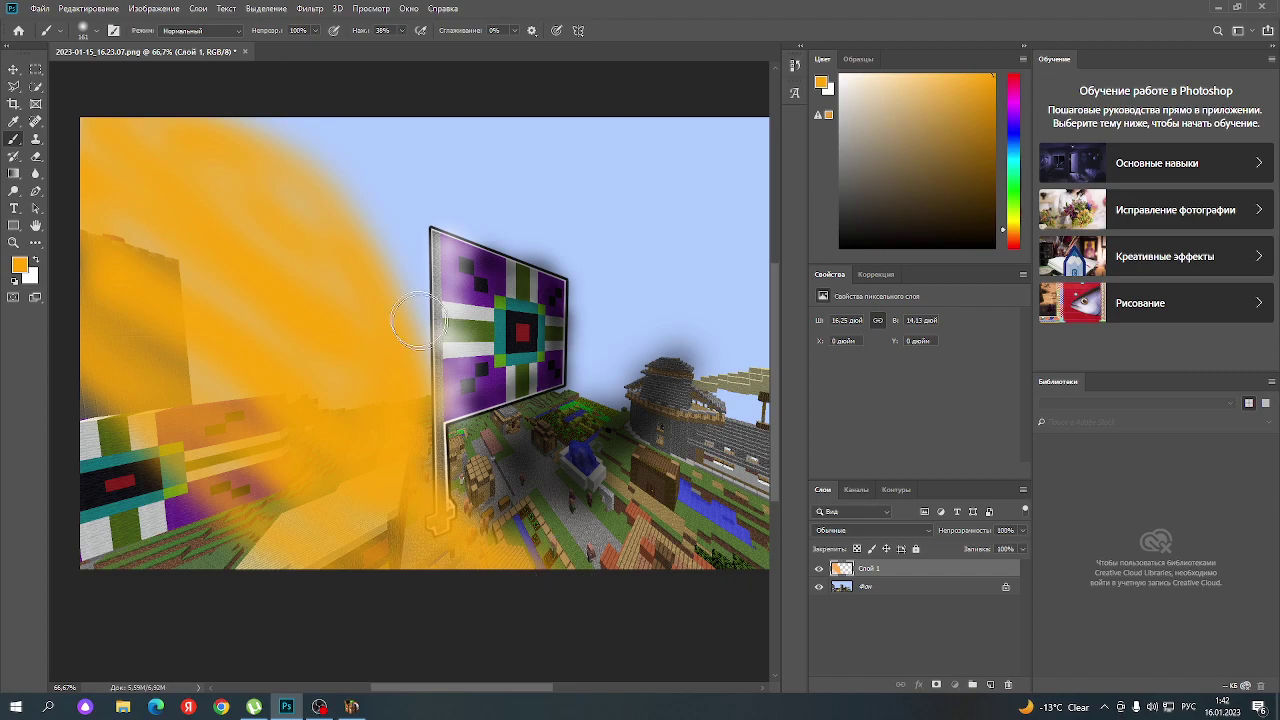
{"action": "left_click_drag", "start_coordinate": [410, 300], "coordinate": [690, 580]}
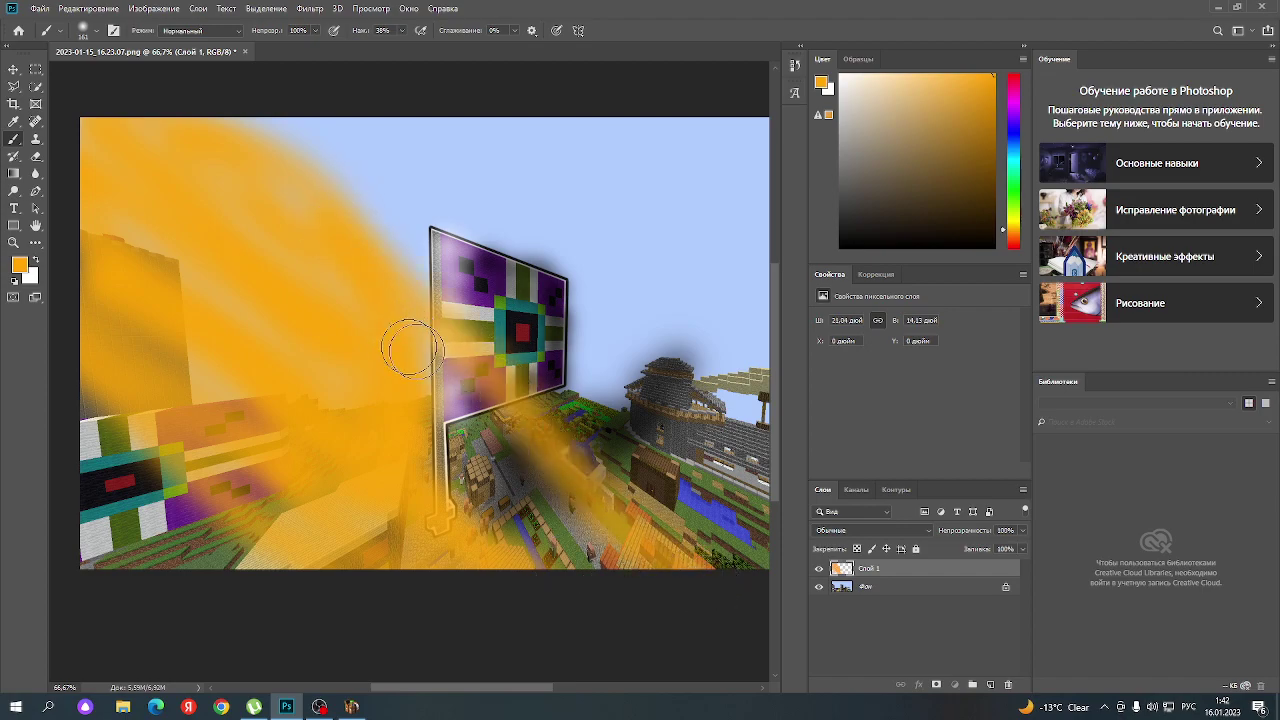
{"action": "left_click_drag", "start_coordinate": [400, 337], "coordinate": [720, 560]}
{"action": "left_click_drag", "start_coordinate": [493, 483], "coordinate": [557, 528]}
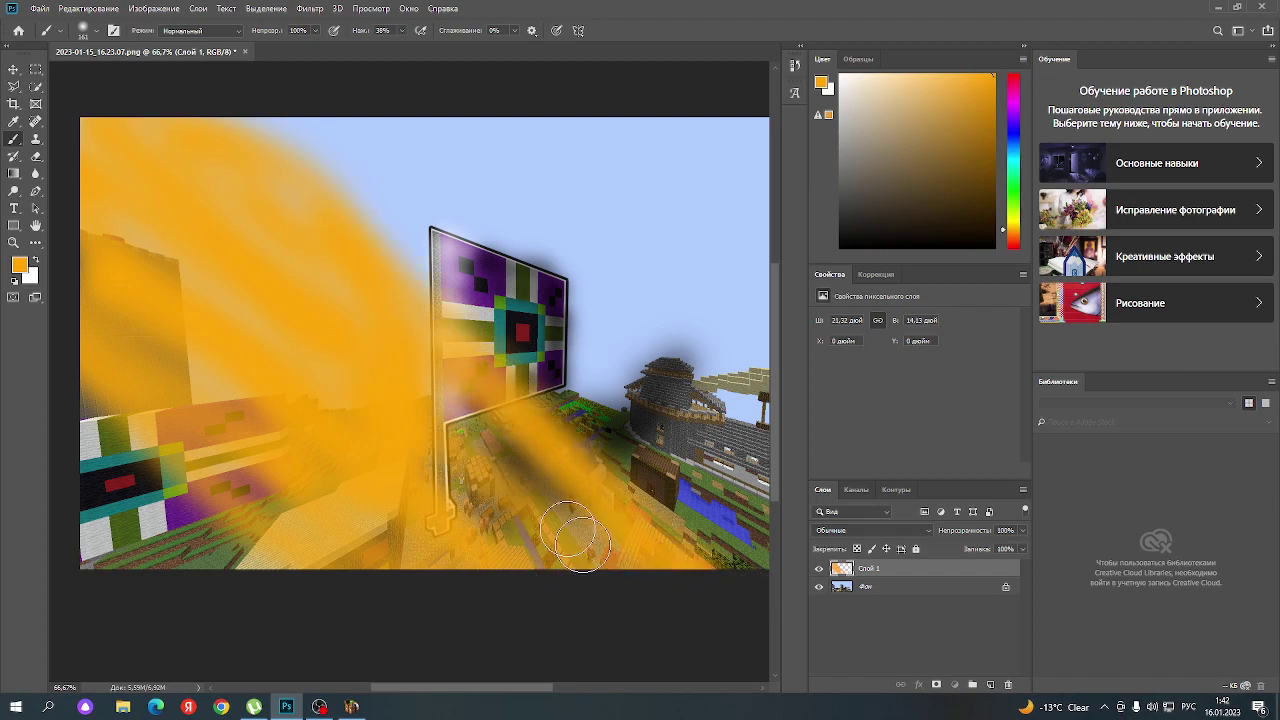
{"action": "left_click_drag", "start_coordinate": [462, 410], "coordinate": [573, 530]}
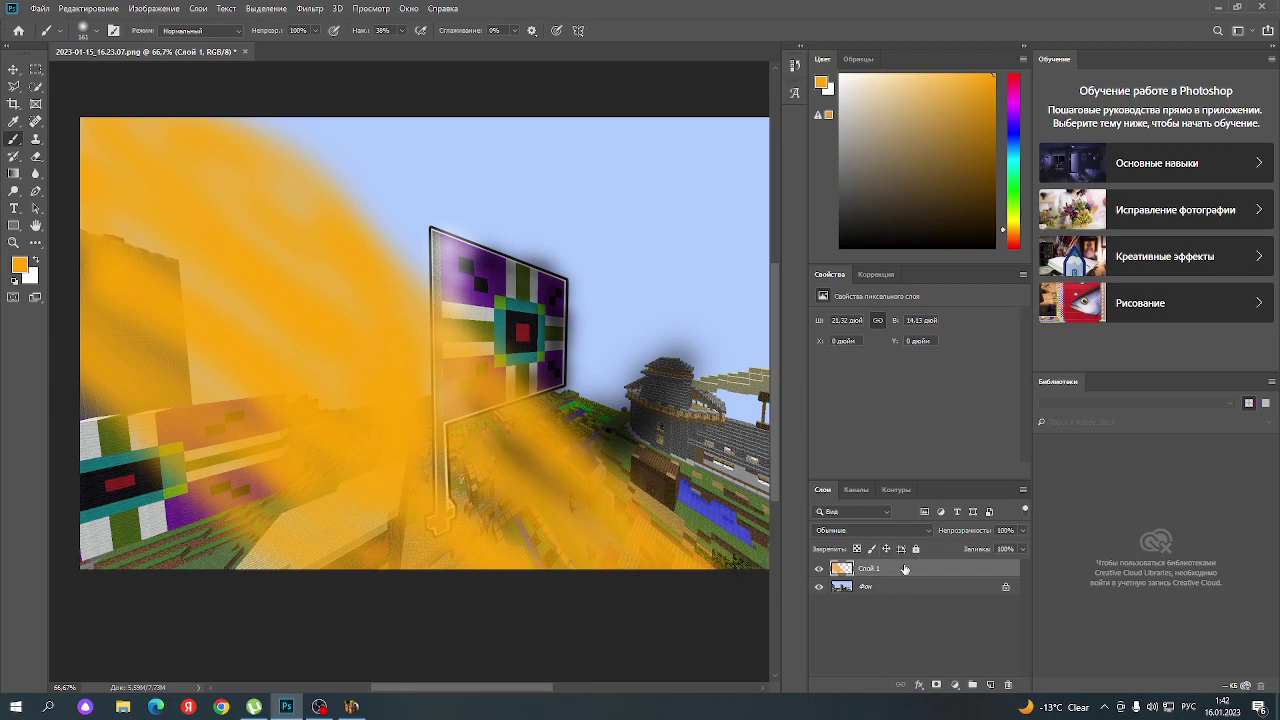
- Try Lighten blending on the orange layer, then undo it and the last orange strokes
{"action": "left_click", "coordinate": [870, 530]}
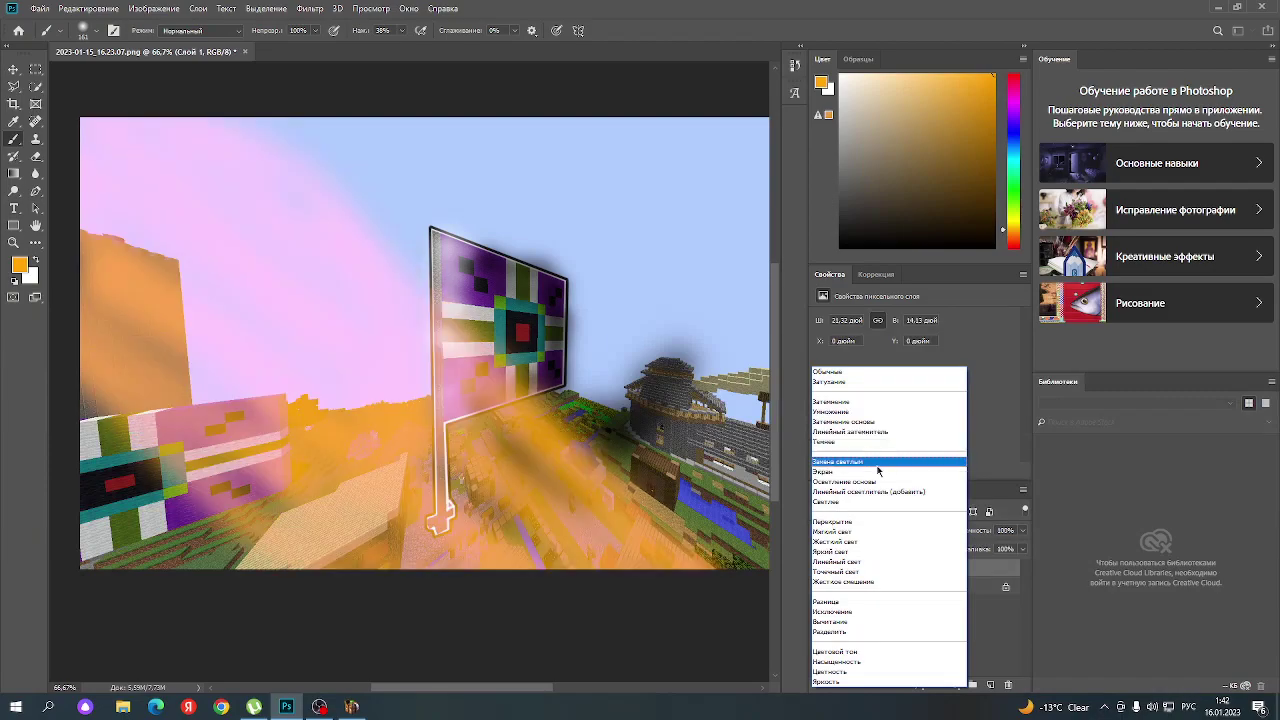
{"action": "left_click", "coordinate": [877, 466]}
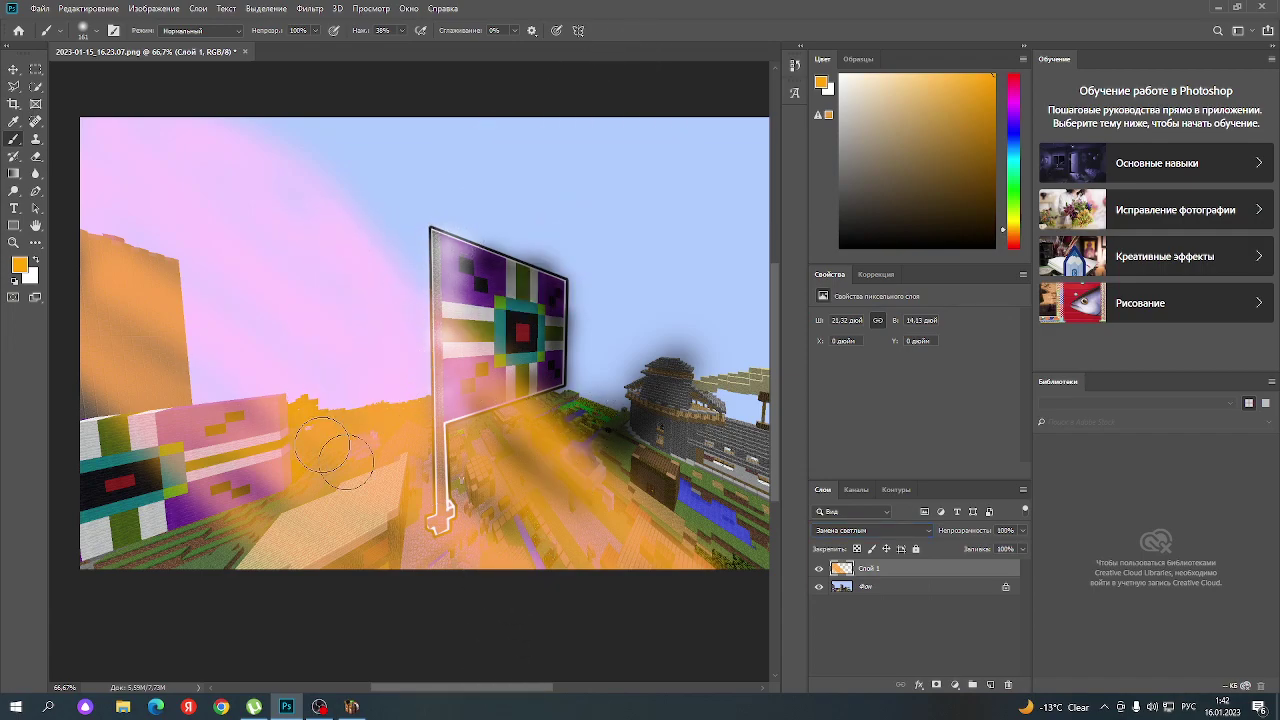
{"action": "key", "text": "ctrl+z"}
{"action": "key", "text": "ctrl+z"}
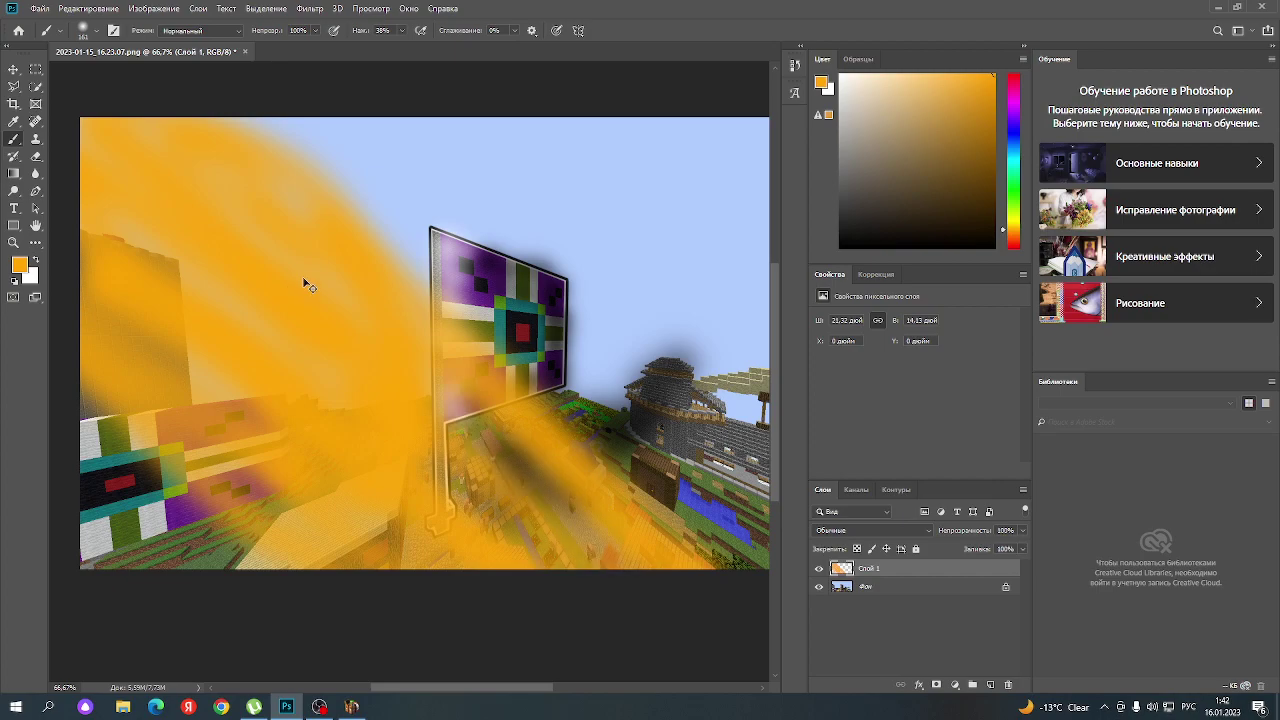
{"action": "key", "text": "ctrl+z"}
{"action": "key", "text": "ctrl+z"}
{"action": "key", "text": "ctrl+z"}
{"action": "key", "text": "ctrl+z"}
{"action": "key", "text": "ctrl+z"}
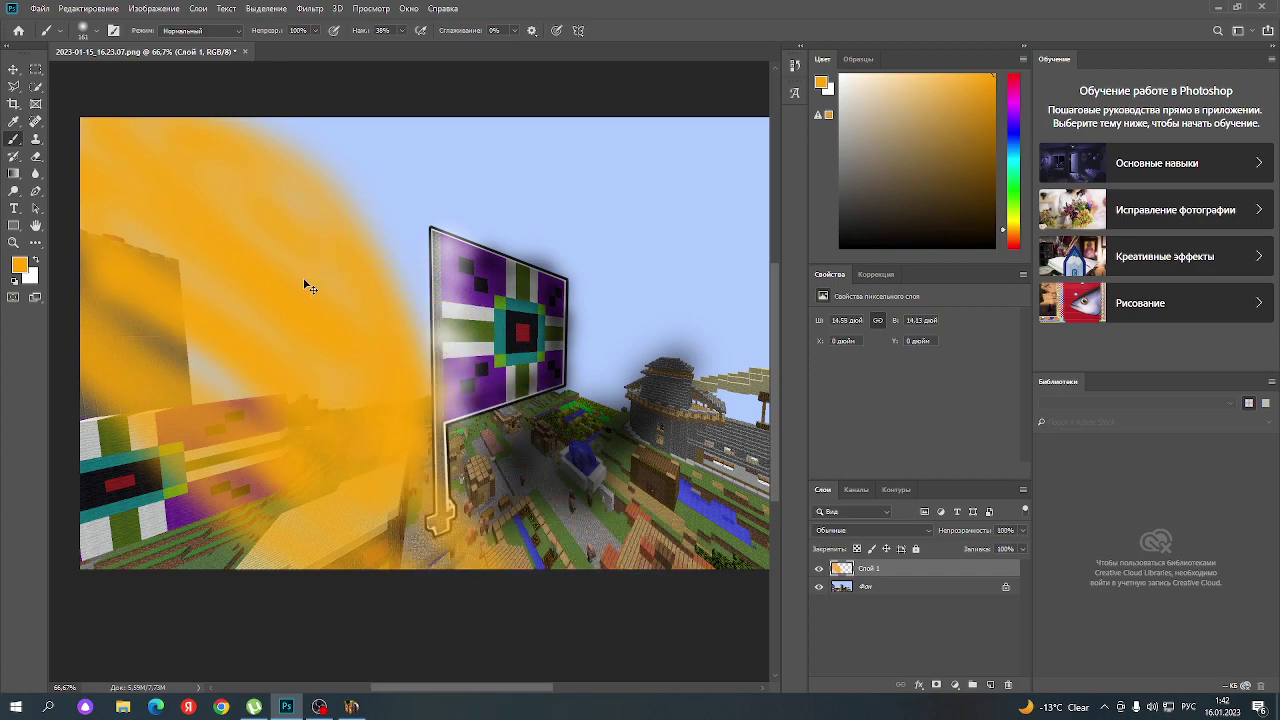
{"action": "key", "text": "ctrl+z"}
{"action": "key", "text": "ctrl+z"}
{"action": "key", "text": "ctrl+z"}
{"action": "key", "text": "ctrl+z"}
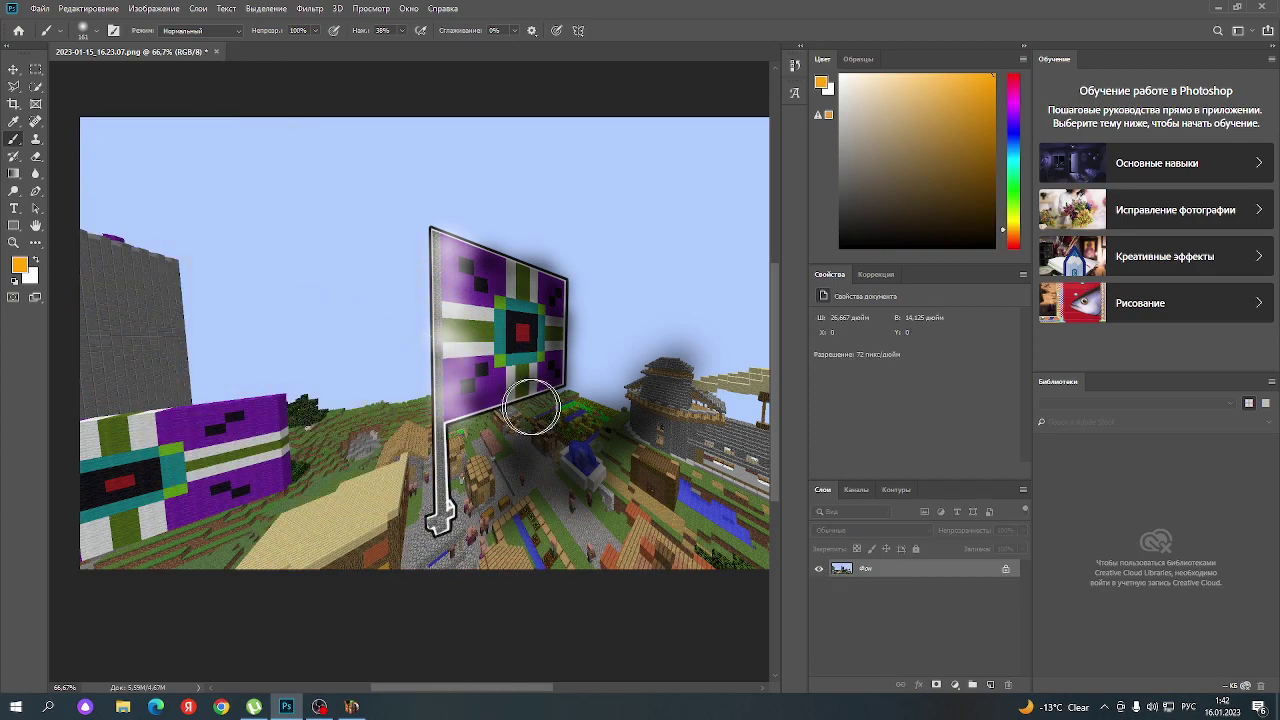
- Add a new empty layer and set its blend mode to Color
{"action": "right_click", "coordinate": [896, 598]}
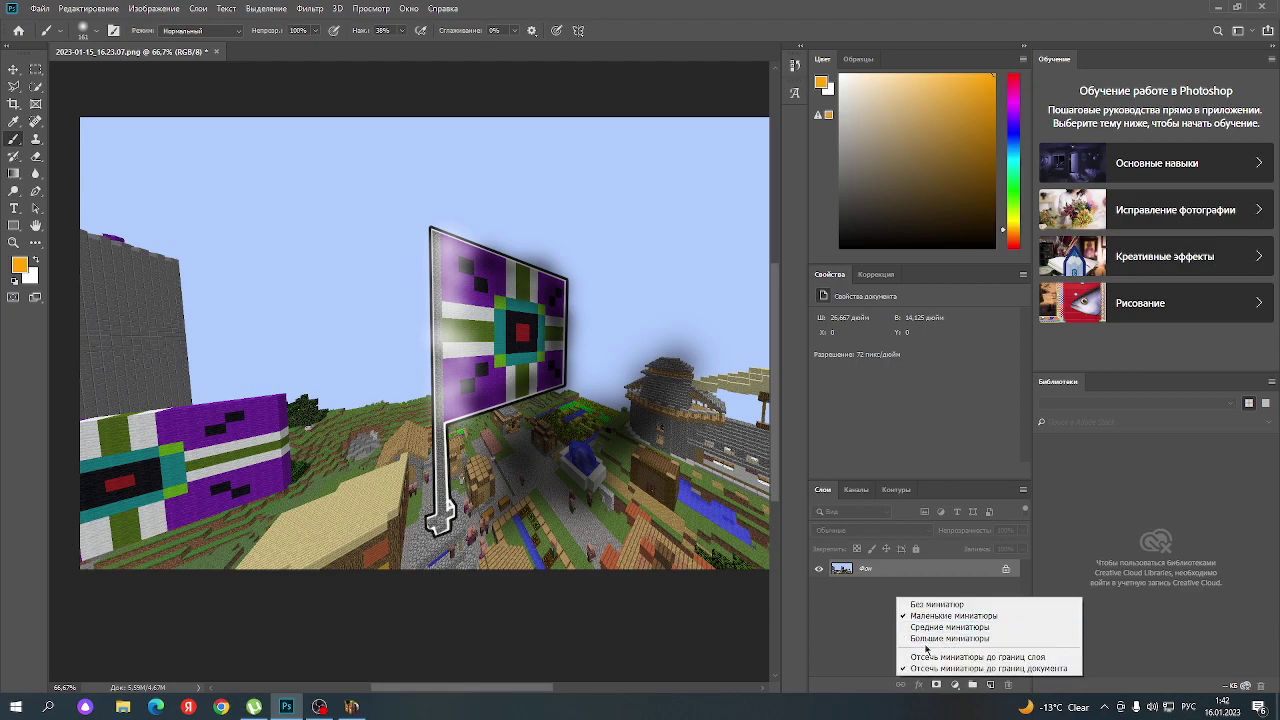
{"action": "left_click", "coordinate": [868, 651]}
{"action": "left_click", "coordinate": [990, 685]}
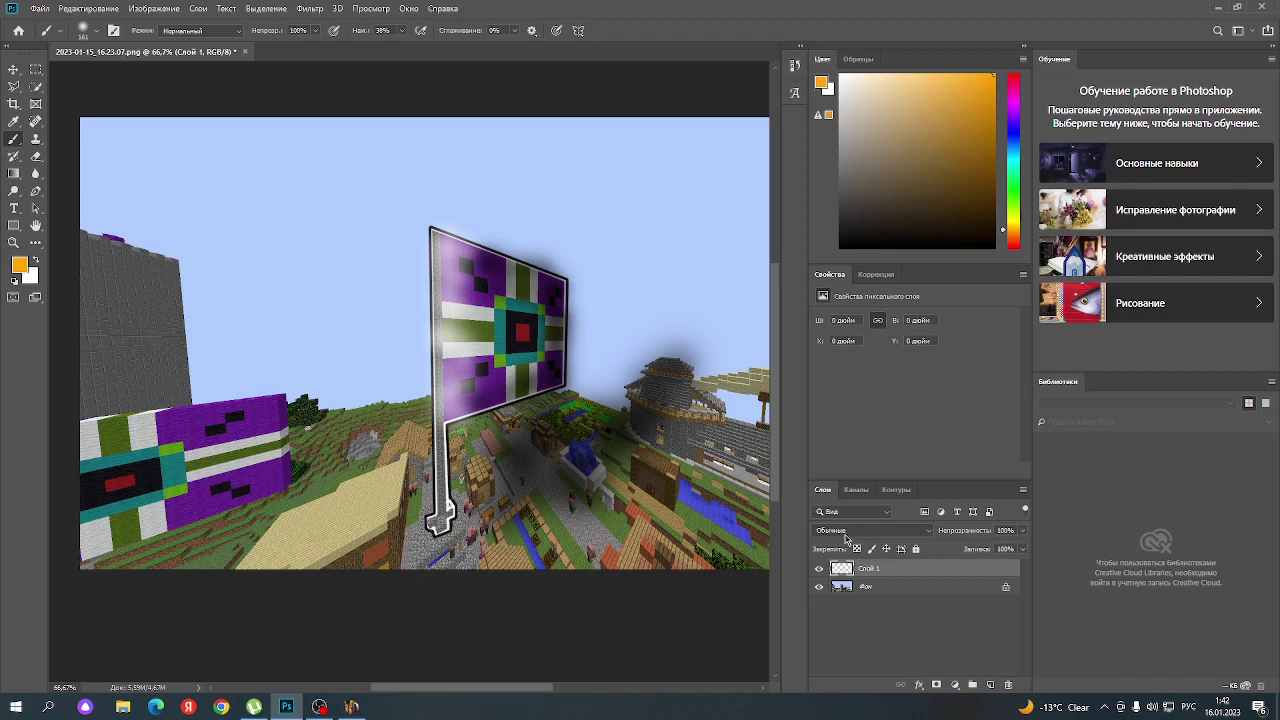
{"action": "left_click", "coordinate": [845, 531]}
{"action": "left_click", "coordinate": [850, 668]}
- Paint trial orange and green tint strokes over the sky and tower, then undo them
{"action": "left_click_drag", "start_coordinate": [290, 268], "coordinate": [170, 205]}
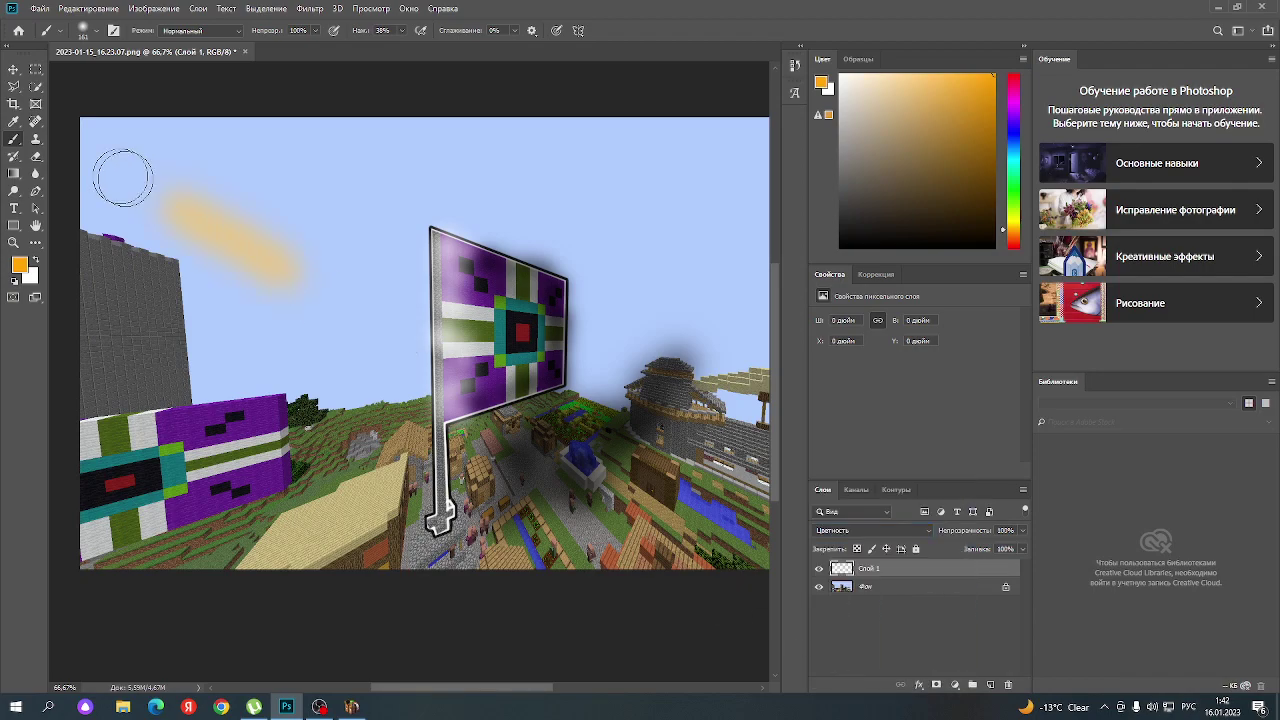
{"action": "left_click_drag", "start_coordinate": [40, 110], "coordinate": [525, 488]}
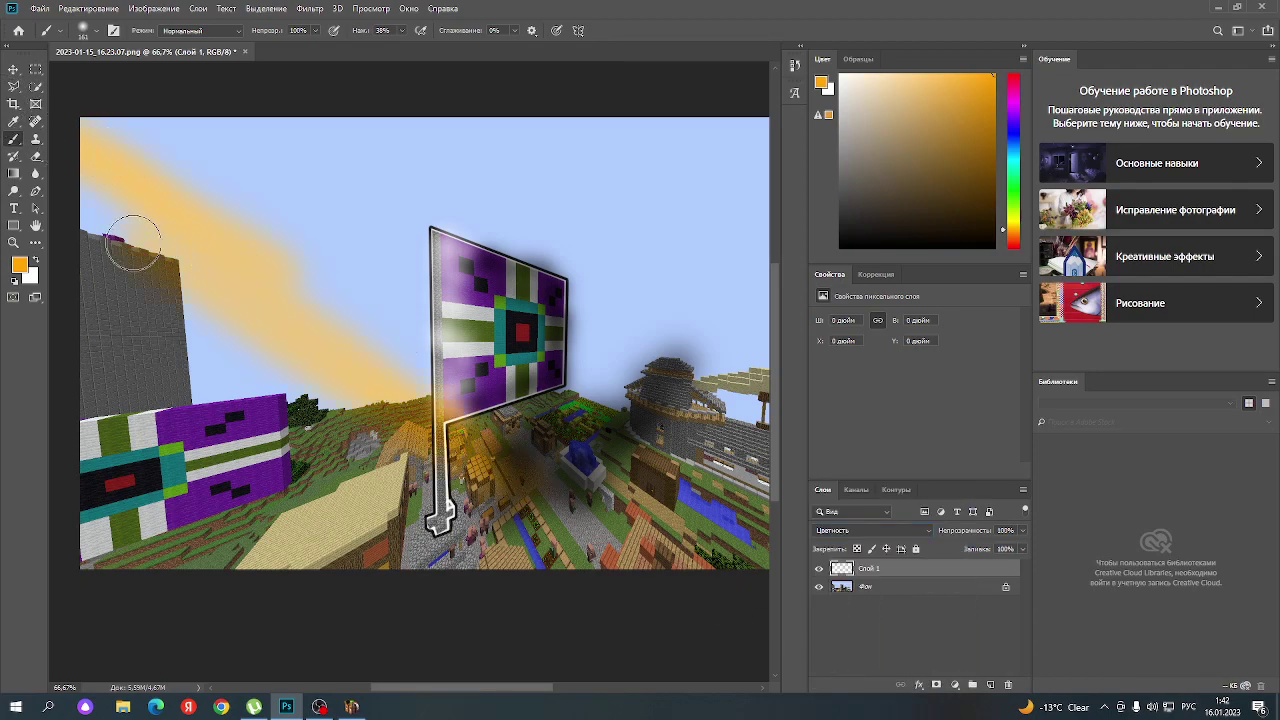
{"action": "left_click_drag", "start_coordinate": [133, 242], "coordinate": [71, 171]}
{"action": "left_click_drag", "start_coordinate": [251, 380], "coordinate": [449, 586]}
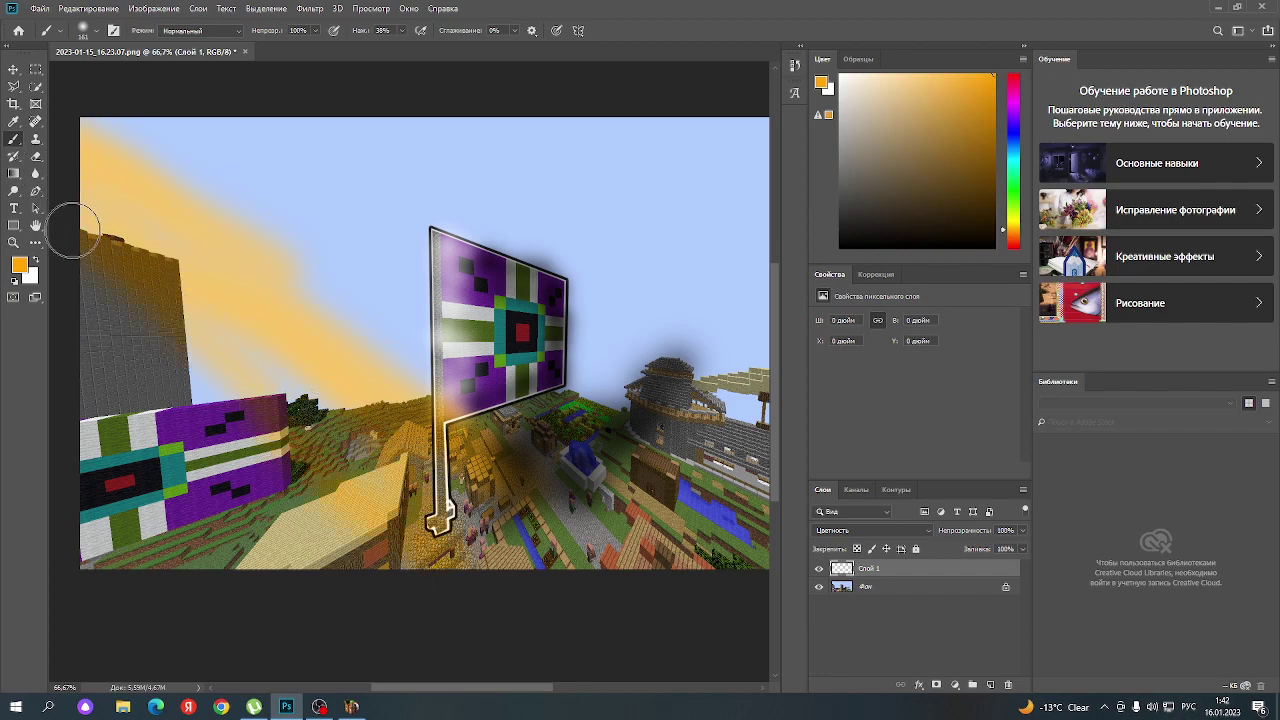
{"action": "mouse_move", "coordinate": [108, 143]}
{"action": "left_mouse_down"}
{"action": "mouse_move", "coordinate": [314, 414]}
{"action": "mouse_move", "coordinate": [430, 385]}
{"action": "left_mouse_up"}
{"action": "mouse_move", "coordinate": [137, 114]}
{"action": "left_mouse_down"}
{"action": "mouse_move", "coordinate": [314, 280]}
{"action": "mouse_move", "coordinate": [549, 468]}
{"action": "left_mouse_up"}
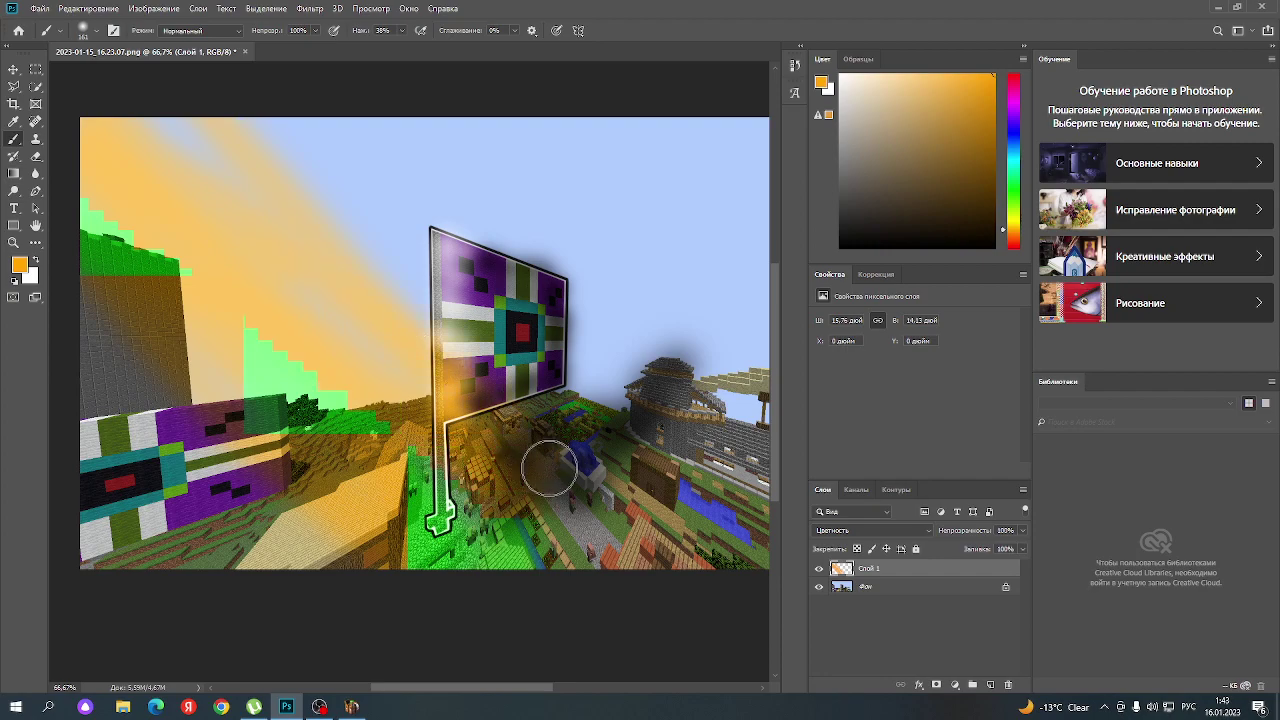
{"action": "mouse_move", "coordinate": [366, 294]}
{"action": "left_mouse_down"}
{"action": "mouse_move", "coordinate": [191, 266]}
{"action": "mouse_move", "coordinate": [412, 258]}
{"action": "left_mouse_up"}
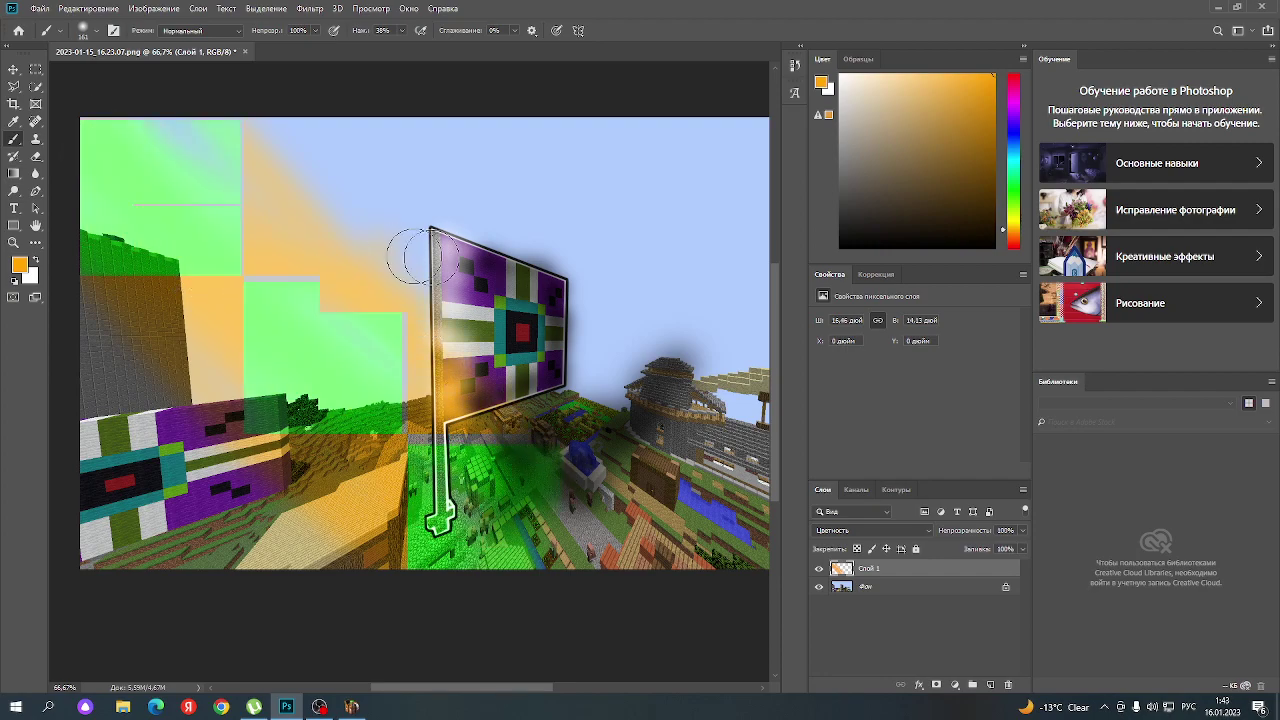
{"action": "key", "text": "ctrl+z"}
{"action": "key", "text": "ctrl+z"}
{"action": "key", "text": "ctrl+z"}
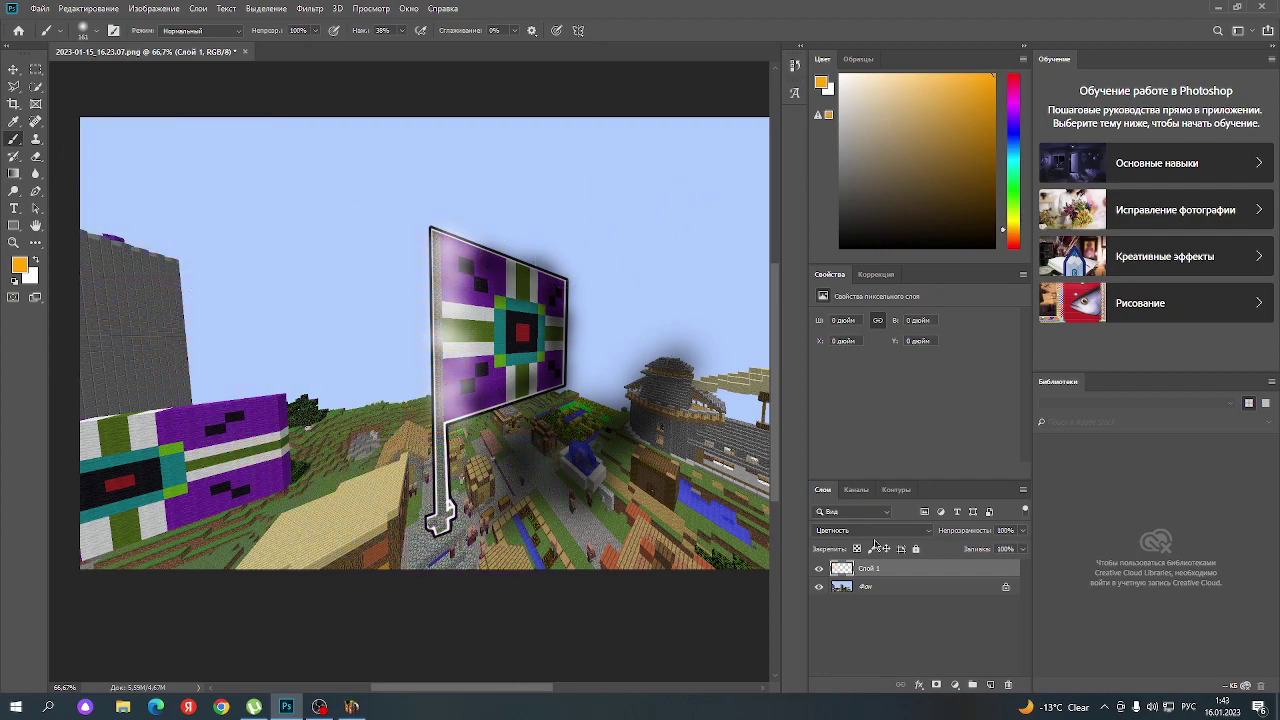
{"action": "key", "text": "ctrl+z"}
- Paint a trial orange stroke across the top-left sky, preview blend modes, then remove it
{"action": "left_click_drag", "start_coordinate": [60, 100], "coordinate": [185, 205]}
{"action": "left_click_drag", "start_coordinate": [241, 243], "coordinate": [340, 305]}
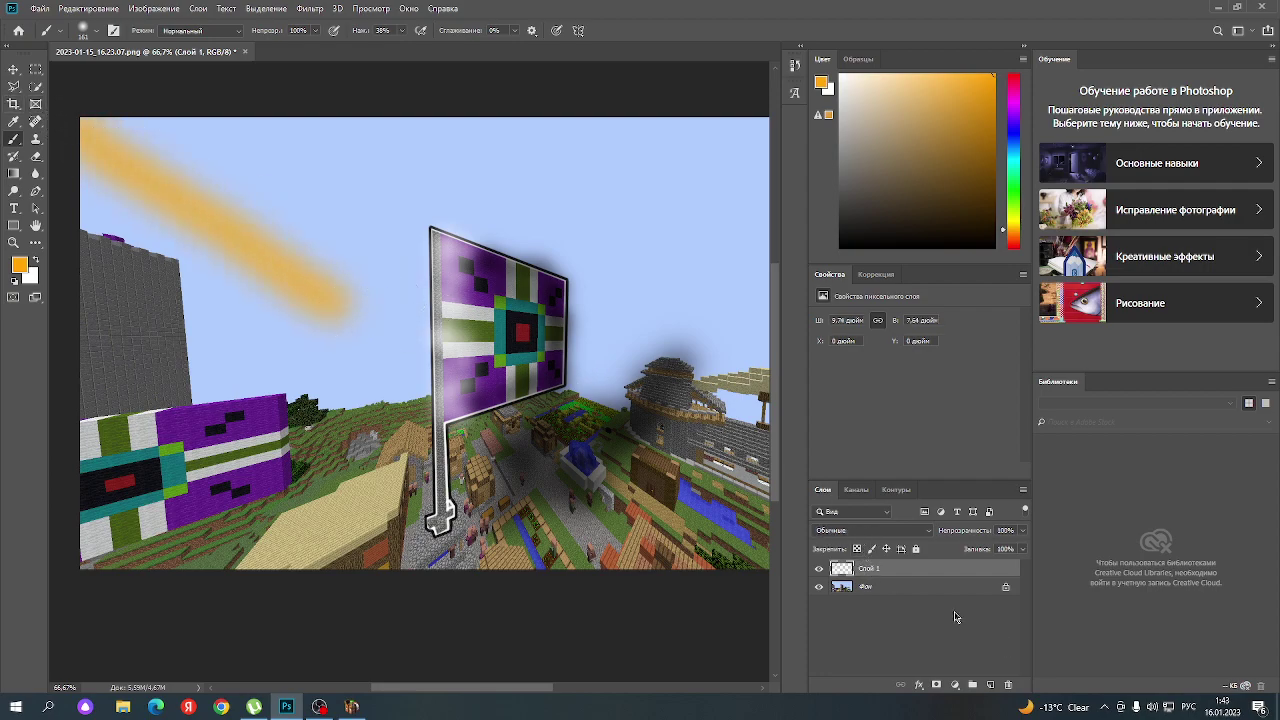
{"action": "left_click", "coordinate": [866, 532]}
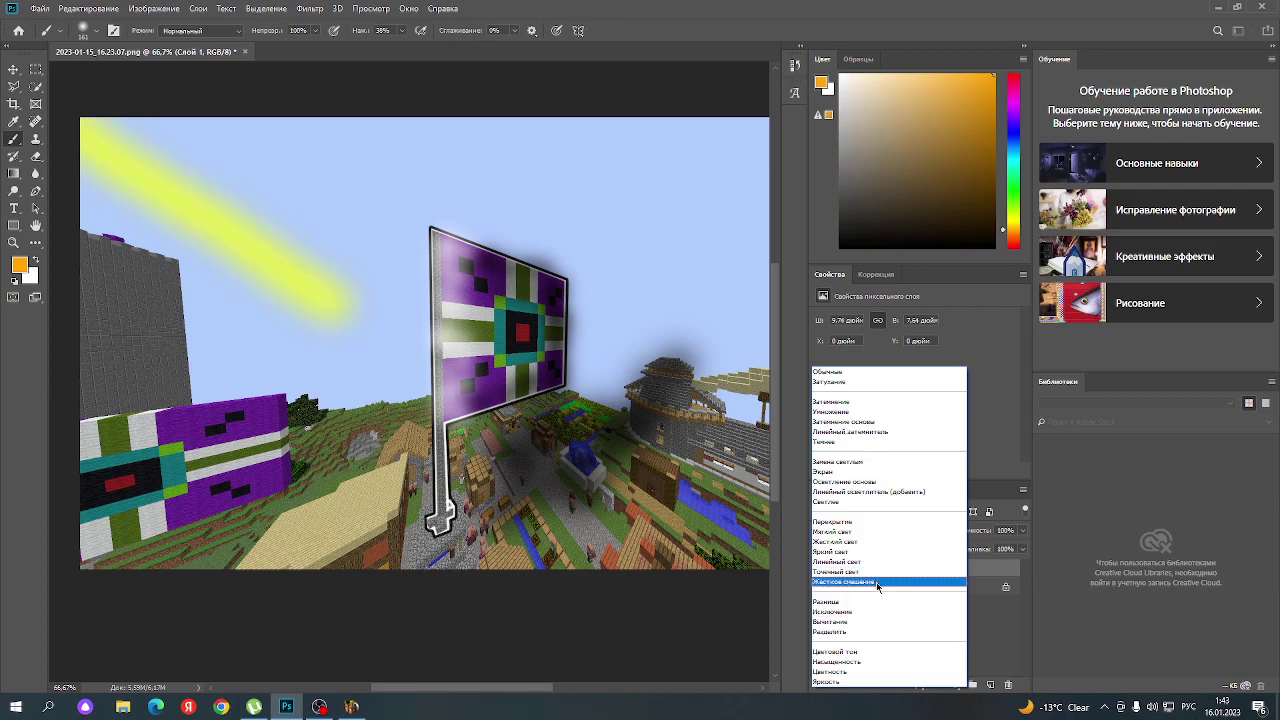
{"action": "key", "text": "Escape"}
{"action": "key", "text": "ctrl+z"}
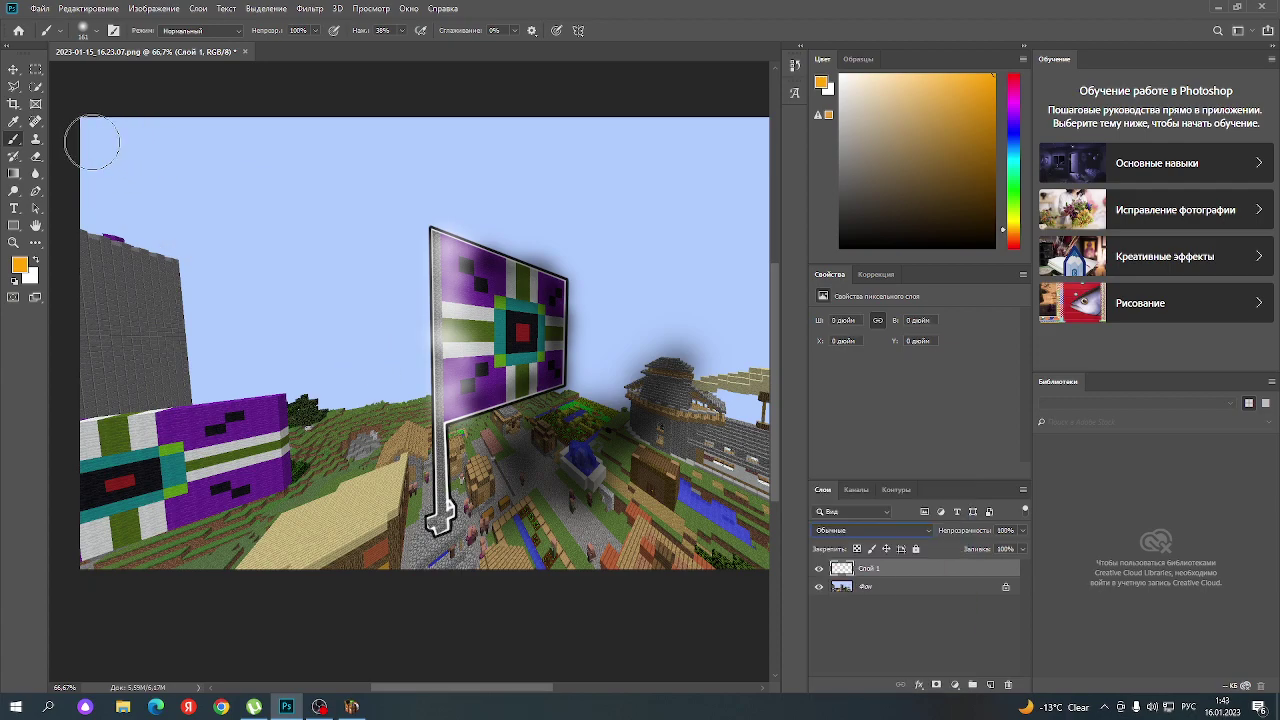
- Switch the layer to Screen blending and test light strokes on the sky, undoing them
{"action": "left_click", "coordinate": [829, 532]}
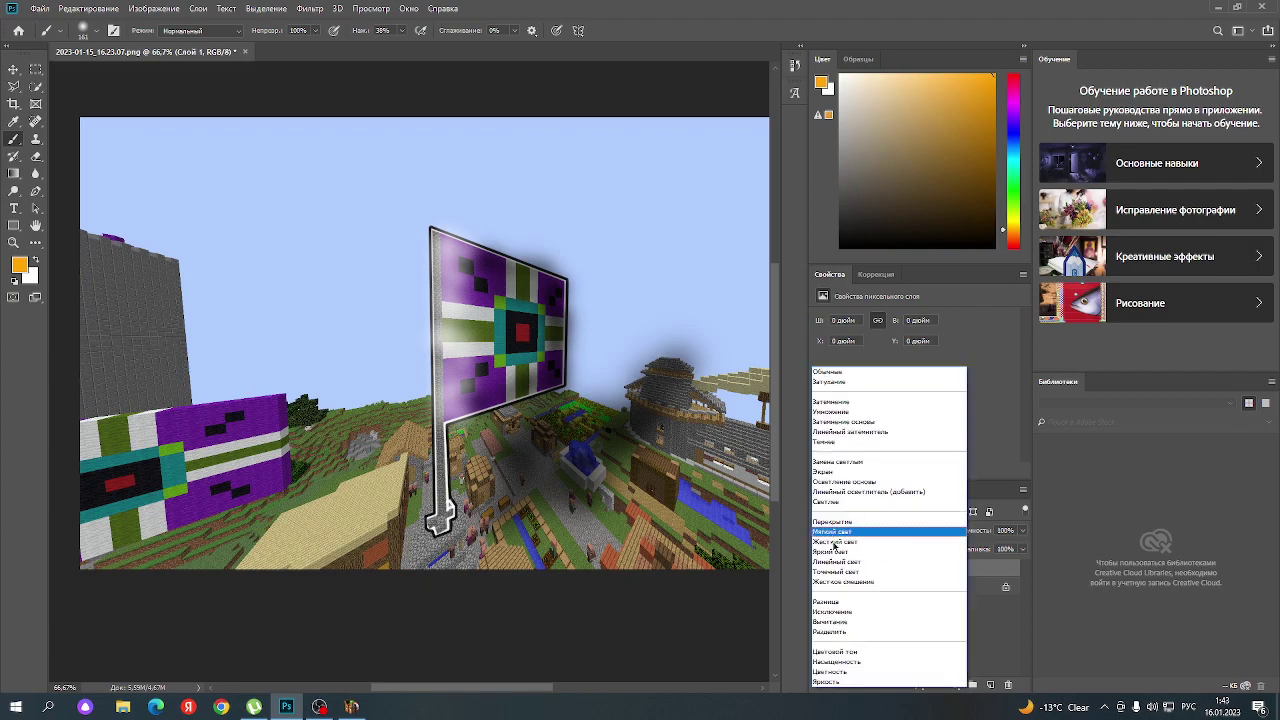
{"action": "left_click", "coordinate": [846, 473]}
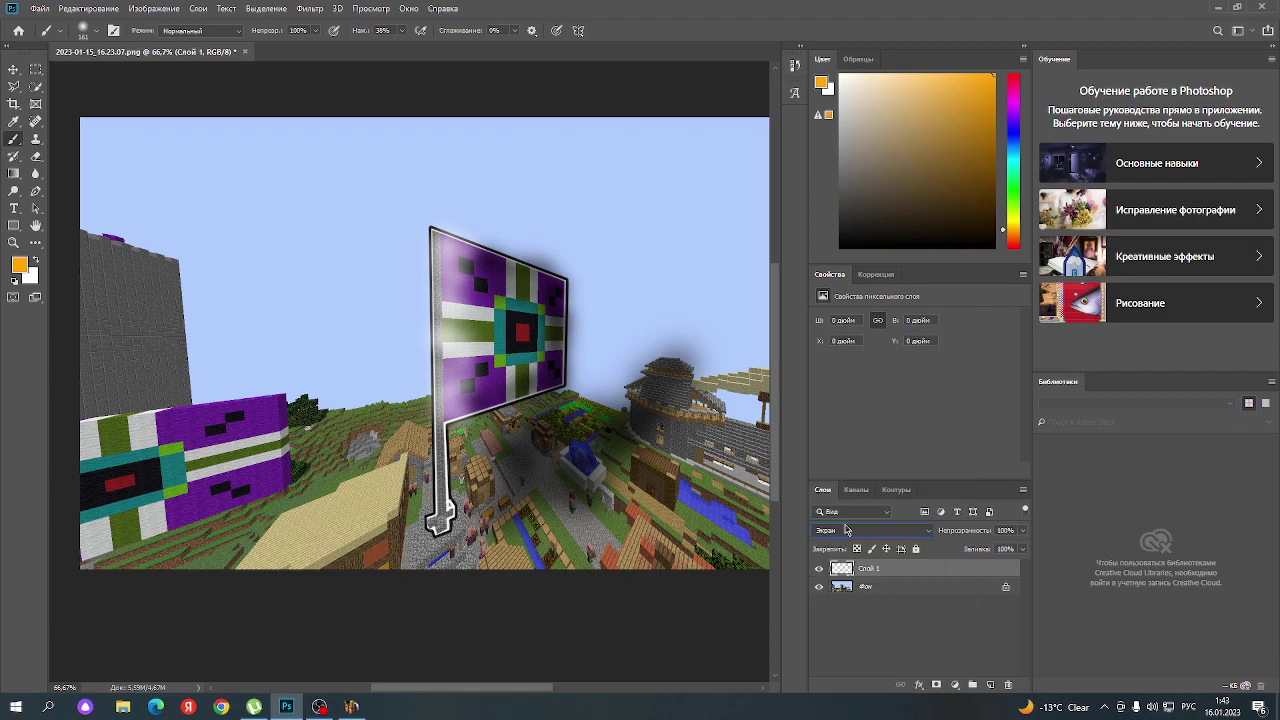
{"action": "left_click", "coordinate": [846, 530]}
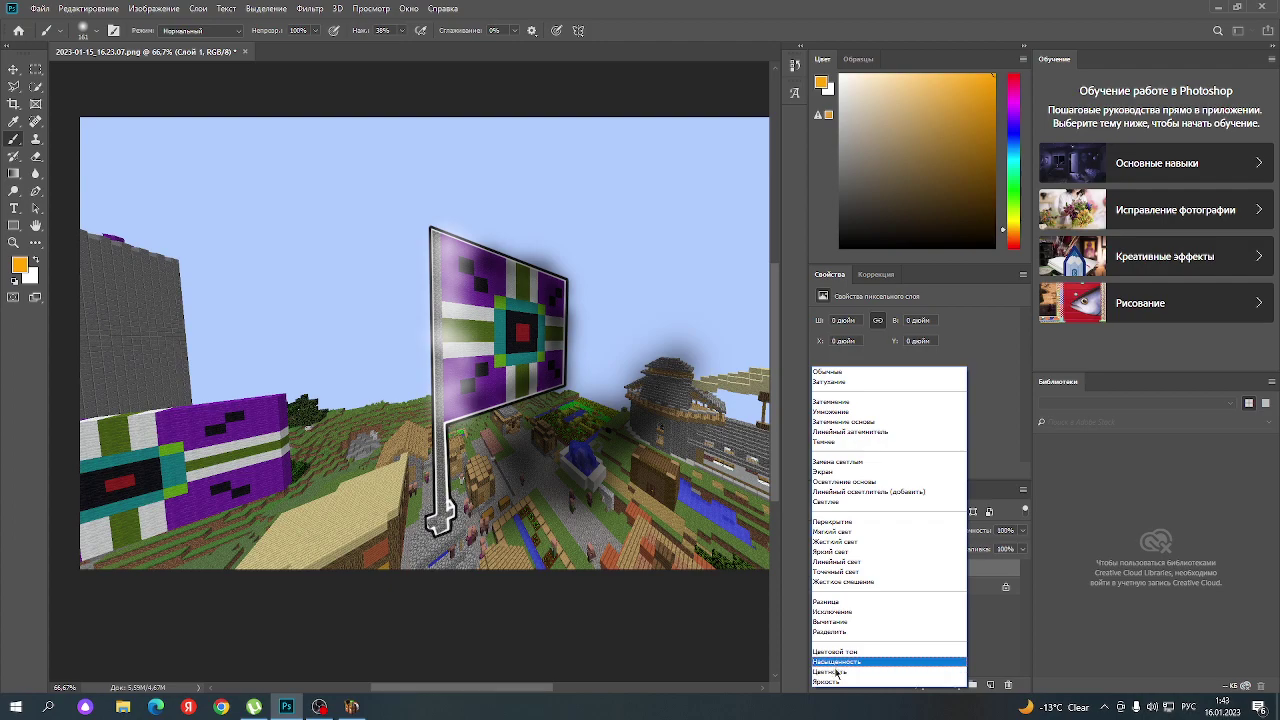
{"action": "left_click", "coordinate": [780, 631]}
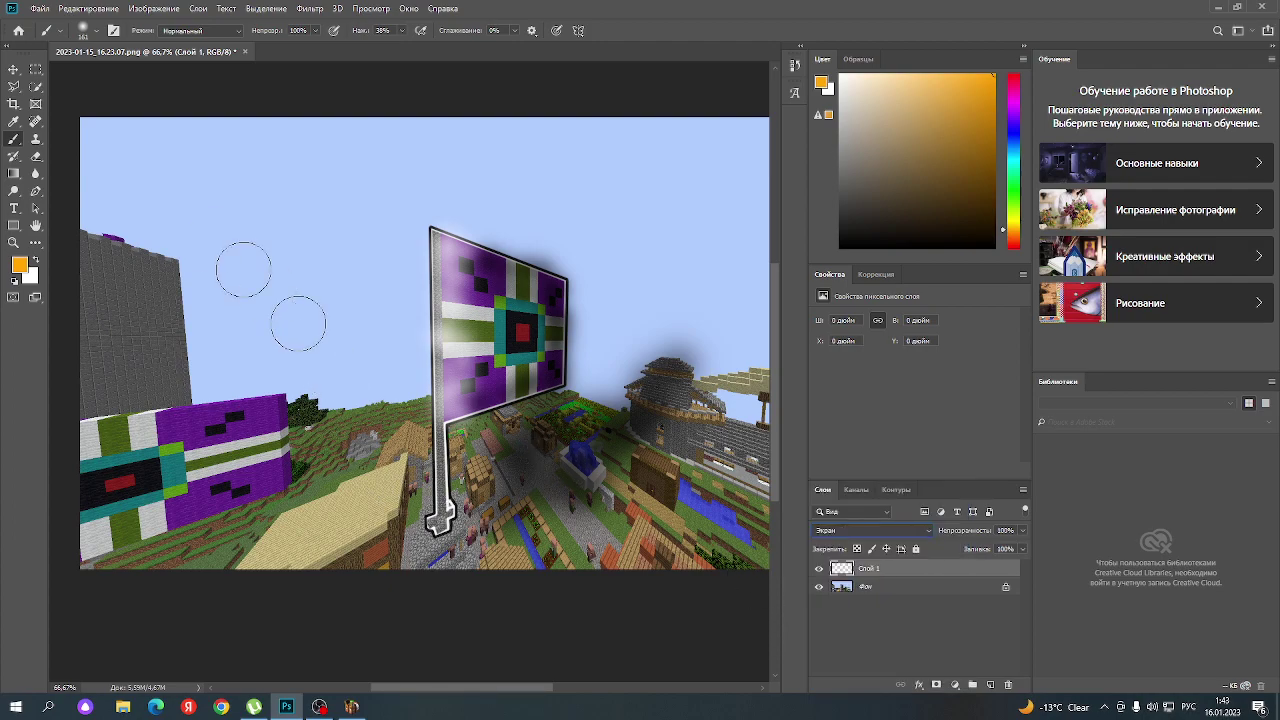
{"action": "left_click_drag", "start_coordinate": [86, 120], "coordinate": [392, 362]}
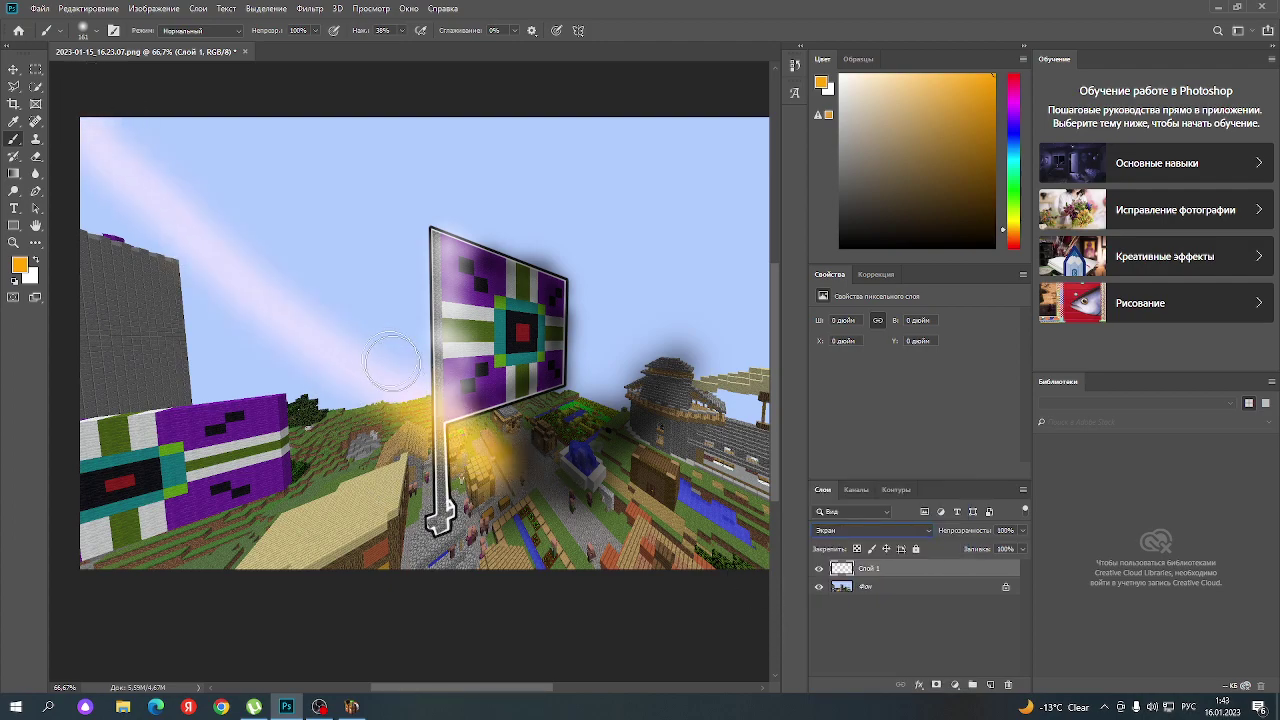
{"action": "key", "text": "ctrl+z"}
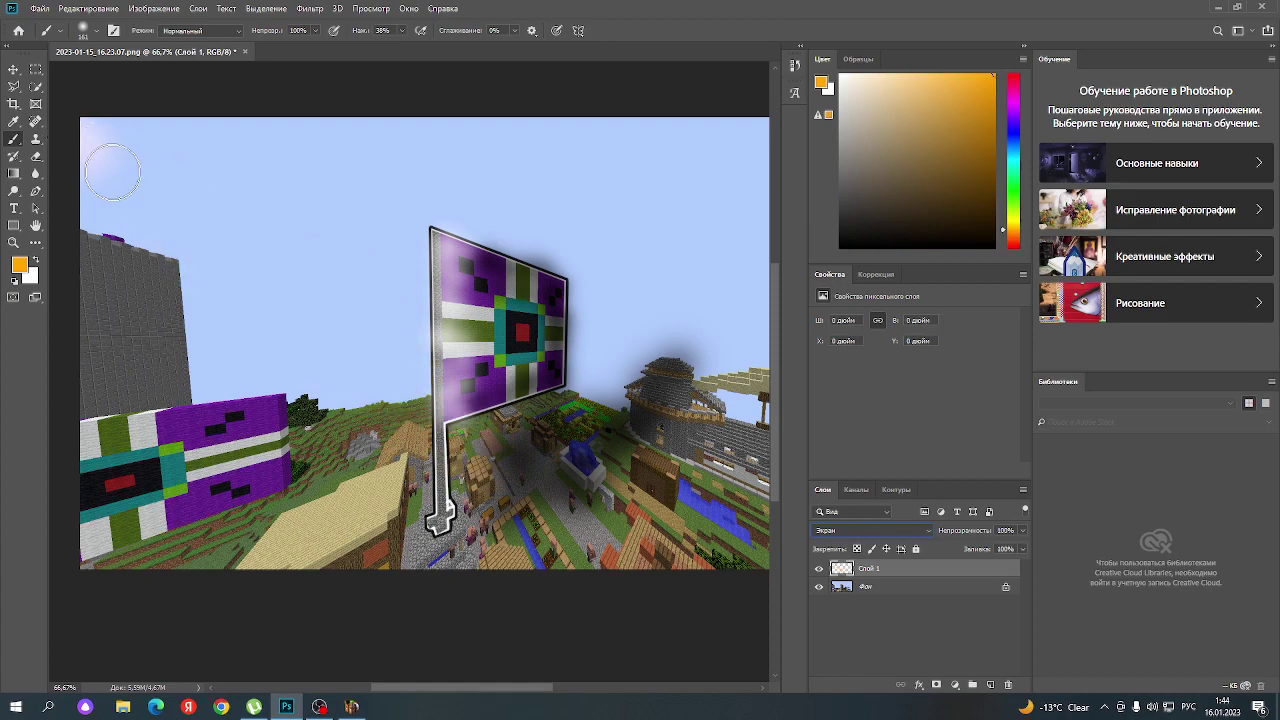
{"action": "mouse_move", "coordinate": [113, 171]}
{"action": "left_mouse_down"}
{"action": "mouse_move", "coordinate": [229, 257]}
{"action": "mouse_move", "coordinate": [360, 415]}
{"action": "left_mouse_up"}
{"action": "key", "text": "ctrl+z"}
- Enlarge the brush to 243 px and paint long light streaks from sky toward the flag
{"action": "left_click", "coordinate": [88, 30]}
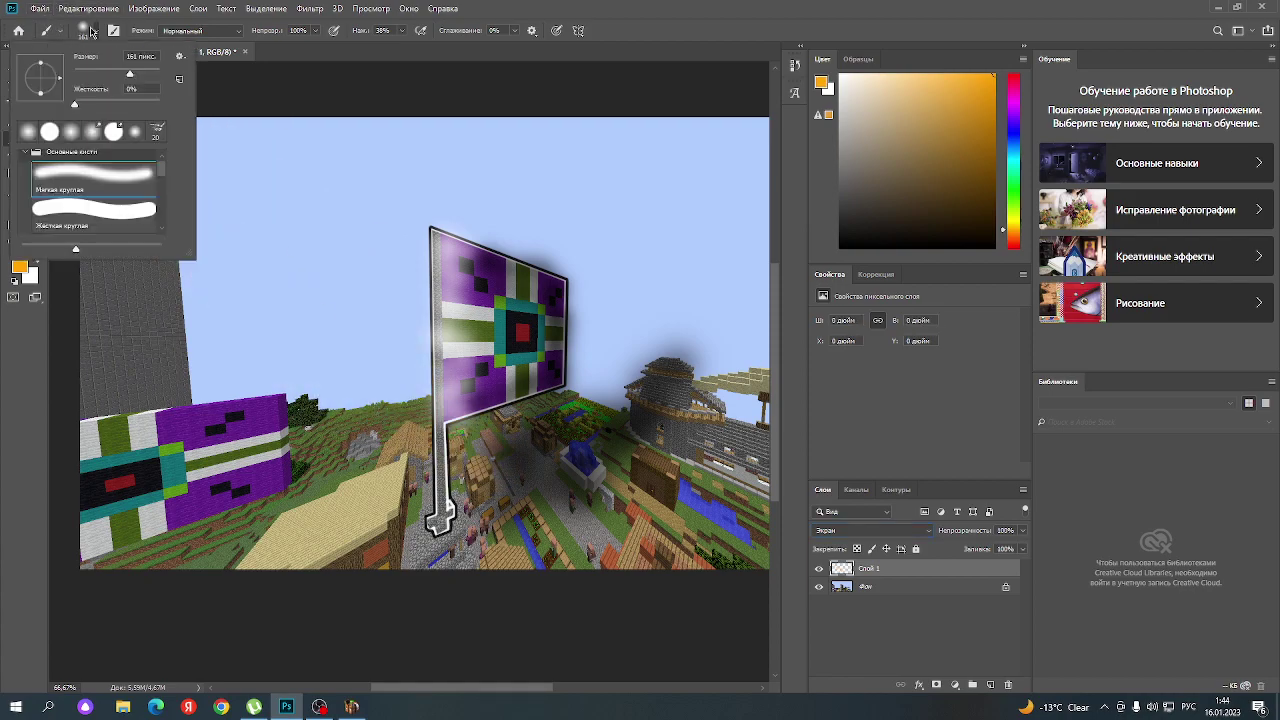
{"action": "left_click_drag", "start_coordinate": [137, 79], "coordinate": [145, 79]}
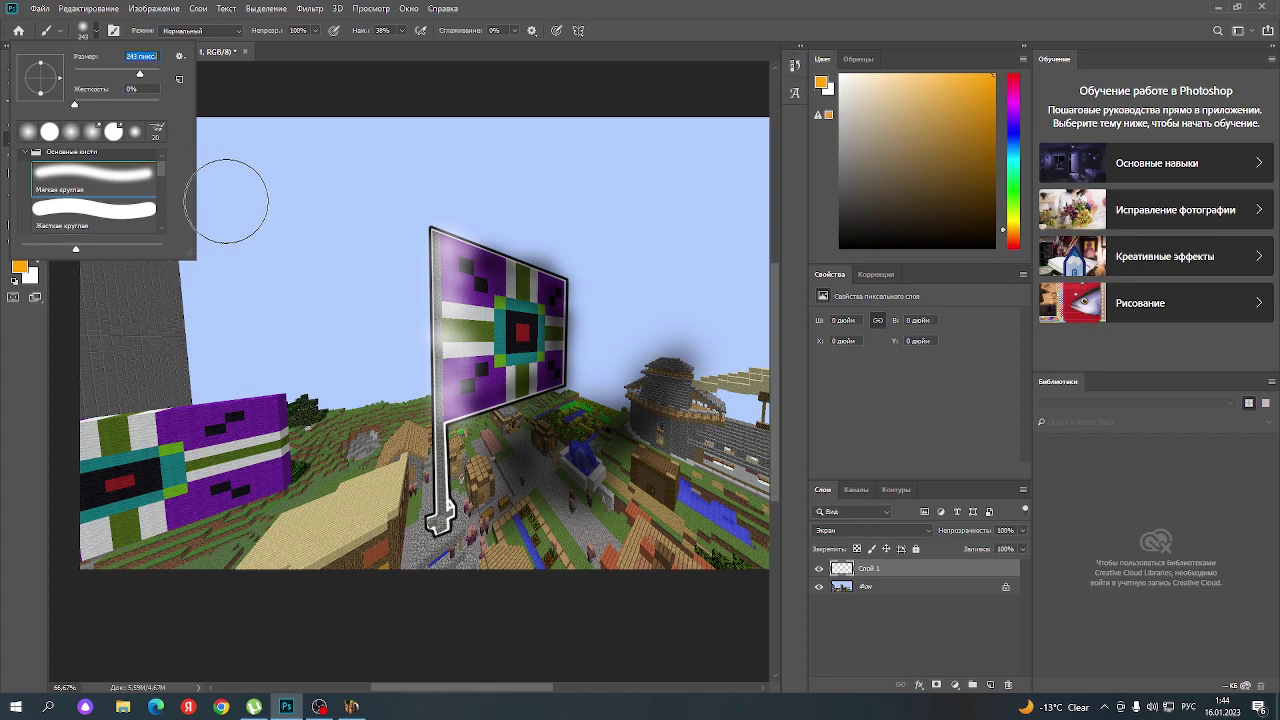
{"action": "left_click", "coordinate": [328, 312]}
{"action": "key", "text": "ctrl+z"}
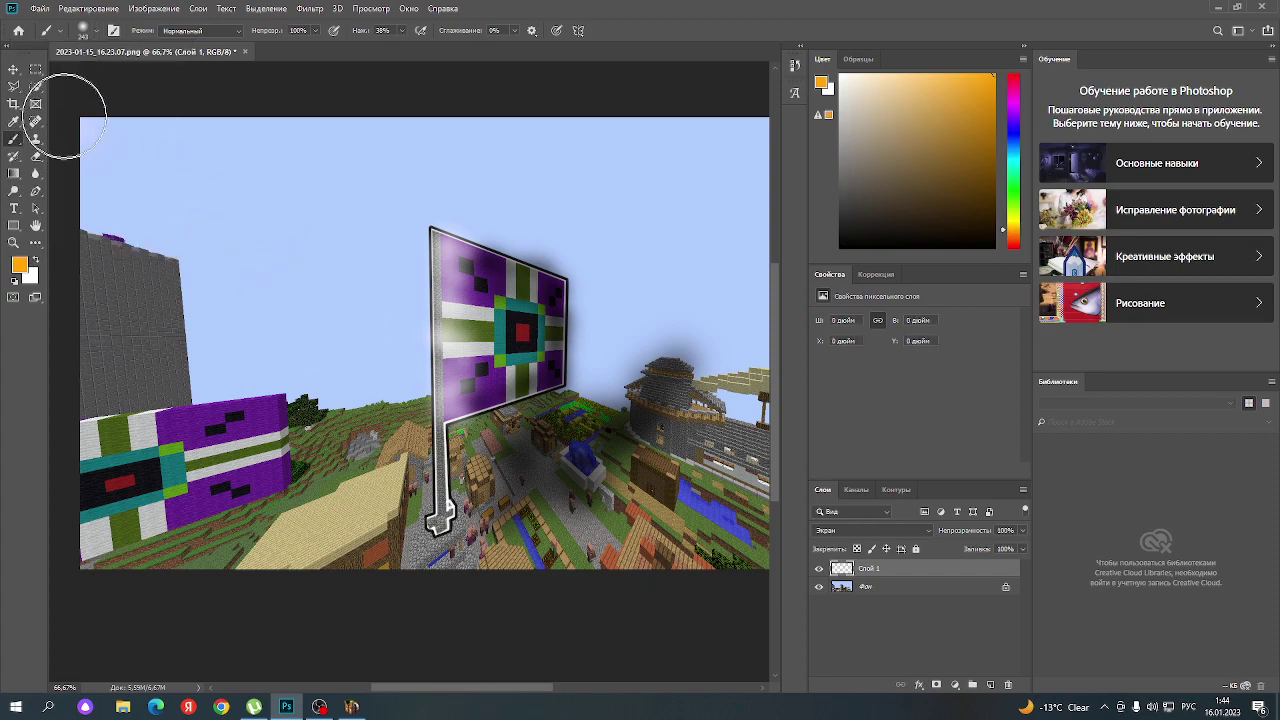
{"action": "mouse_move", "coordinate": [86, 114]}
{"action": "left_mouse_down"}
{"action": "mouse_move", "coordinate": [286, 277]}
{"action": "mouse_move", "coordinate": [430, 368]}
{"action": "left_mouse_up"}
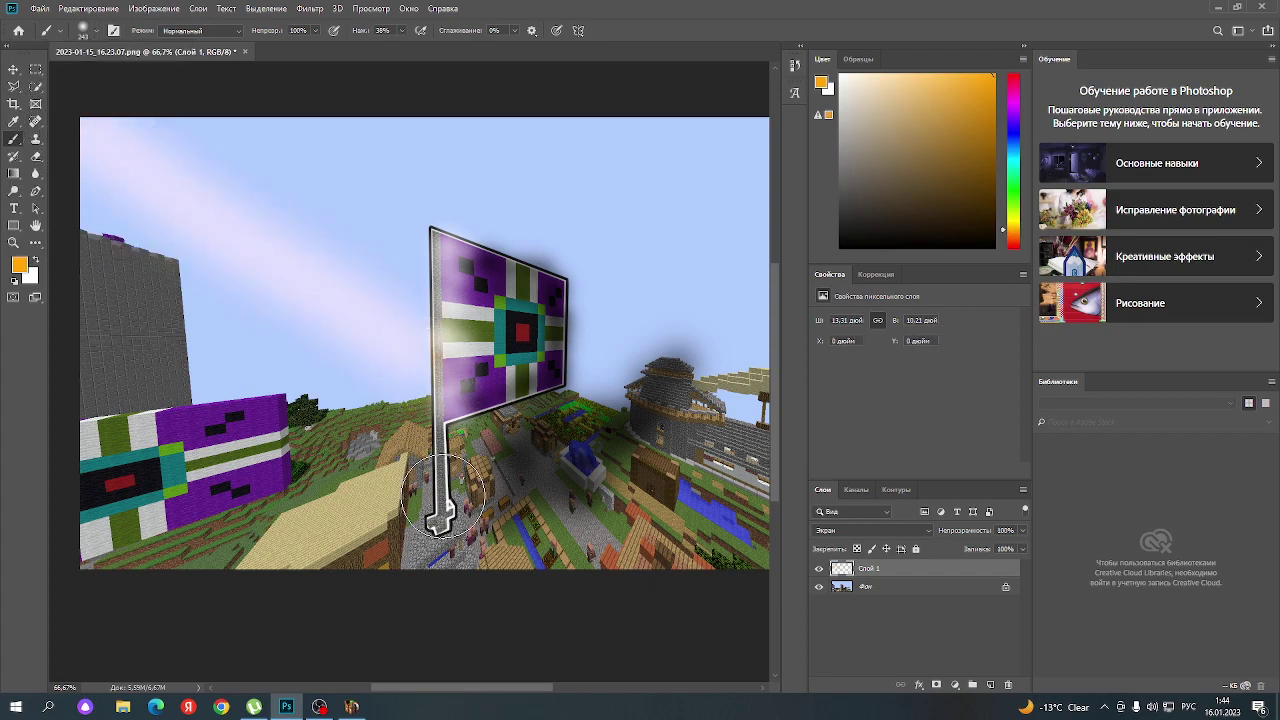
{"action": "mouse_move", "coordinate": [430, 510]}
{"action": "left_mouse_down"}
{"action": "mouse_move", "coordinate": [171, 300]}
{"action": "mouse_move", "coordinate": [124, 242]}
{"action": "left_mouse_up"}
- Brush warm glow over the tower, left banner and village, brightening the sky streaks
{"action": "key", "text": "e"}
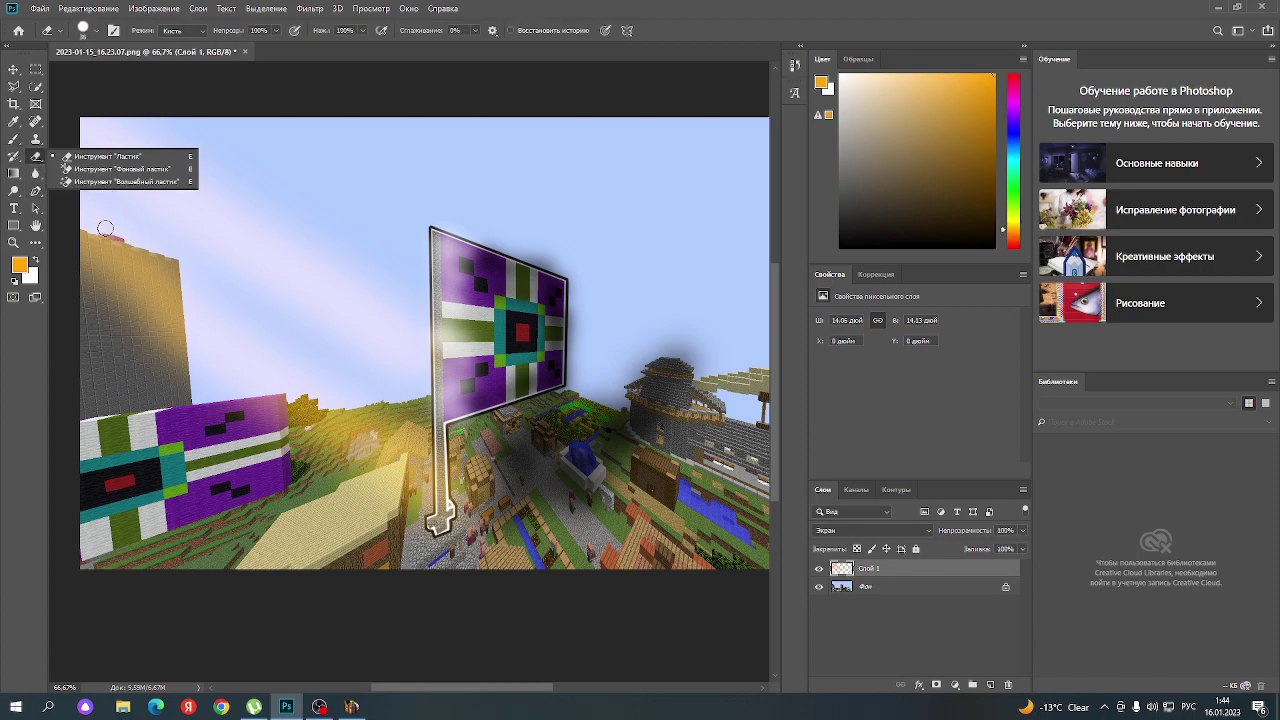
{"action": "left_click", "coordinate": [14, 139]}
{"action": "mouse_move", "coordinate": [96, 204]}
{"action": "left_mouse_down"}
{"action": "mouse_move", "coordinate": [337, 371]}
{"action": "mouse_move", "coordinate": [434, 515]}
{"action": "mouse_move", "coordinate": [114, 297]}
{"action": "mouse_move", "coordinate": [190, 368]}
{"action": "mouse_move", "coordinate": [434, 514]}
{"action": "left_mouse_up"}
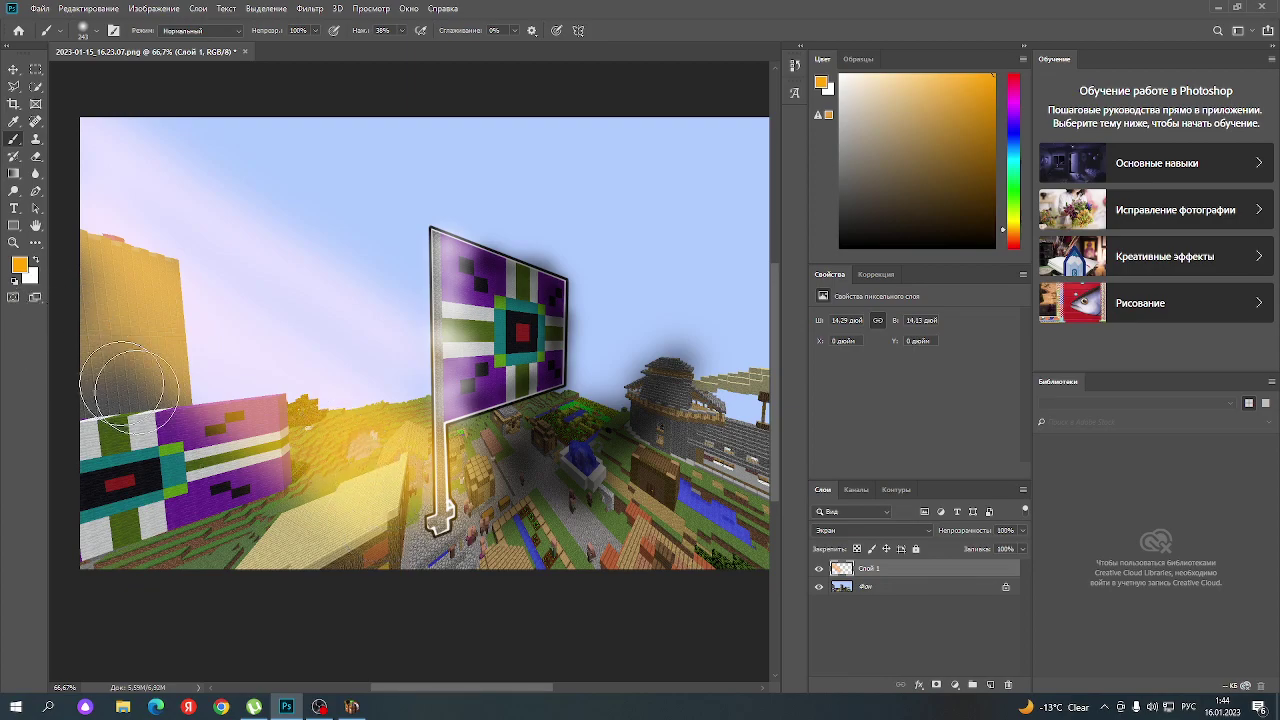
{"action": "left_click_drag", "start_coordinate": [110, 390], "coordinate": [370, 515]}
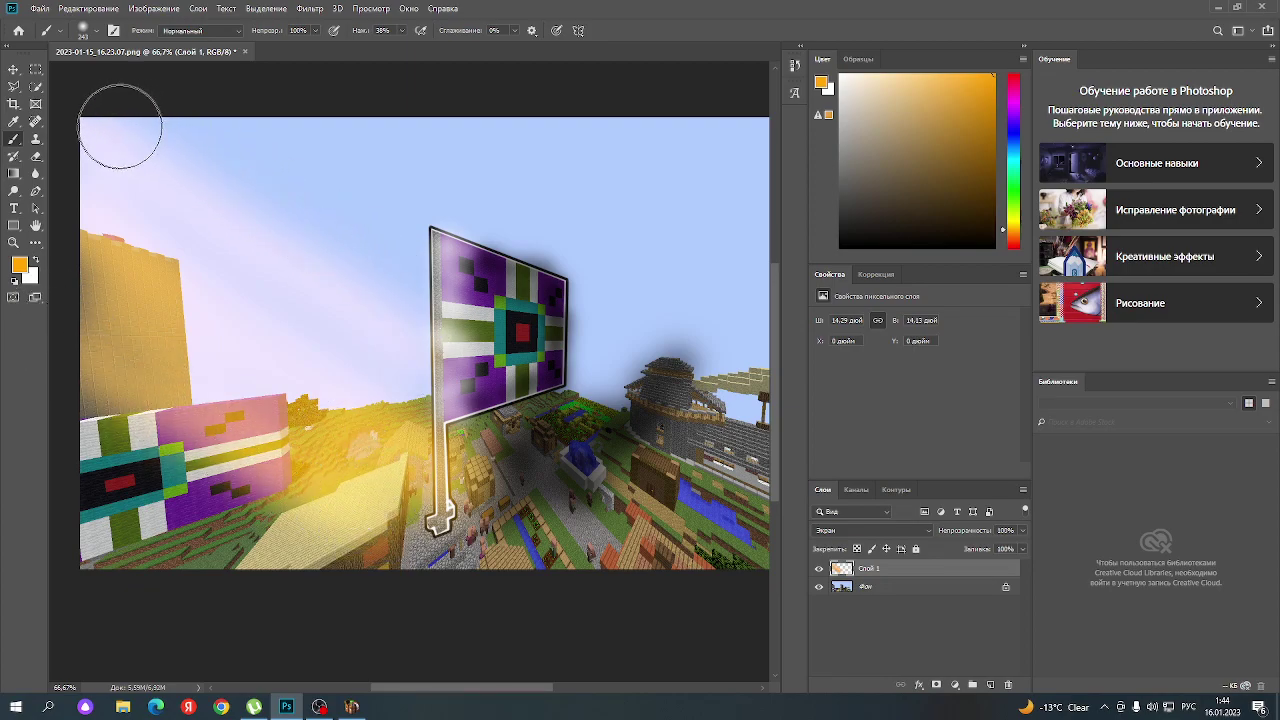
{"action": "mouse_move", "coordinate": [120, 123]}
{"action": "left_mouse_down"}
{"action": "mouse_move", "coordinate": [306, 269]}
{"action": "mouse_move", "coordinate": [404, 387]}
{"action": "left_mouse_up"}
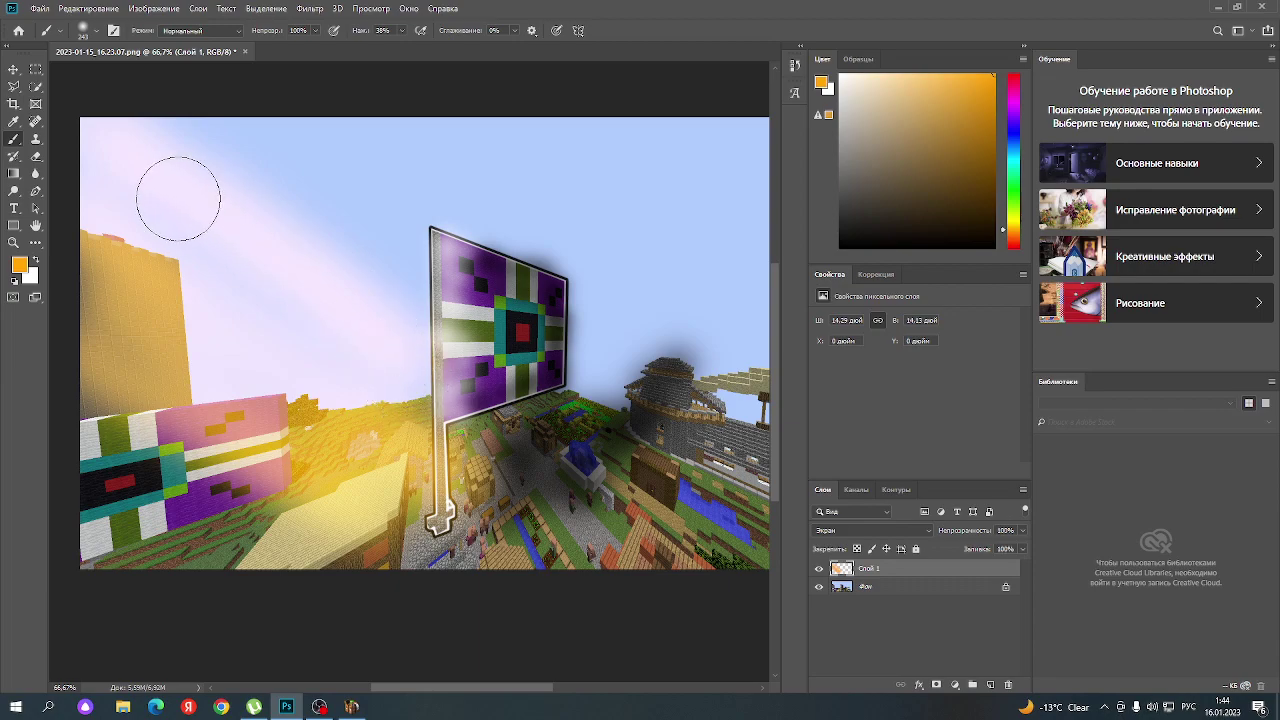
{"action": "left_click_drag", "start_coordinate": [177, 200], "coordinate": [368, 363]}
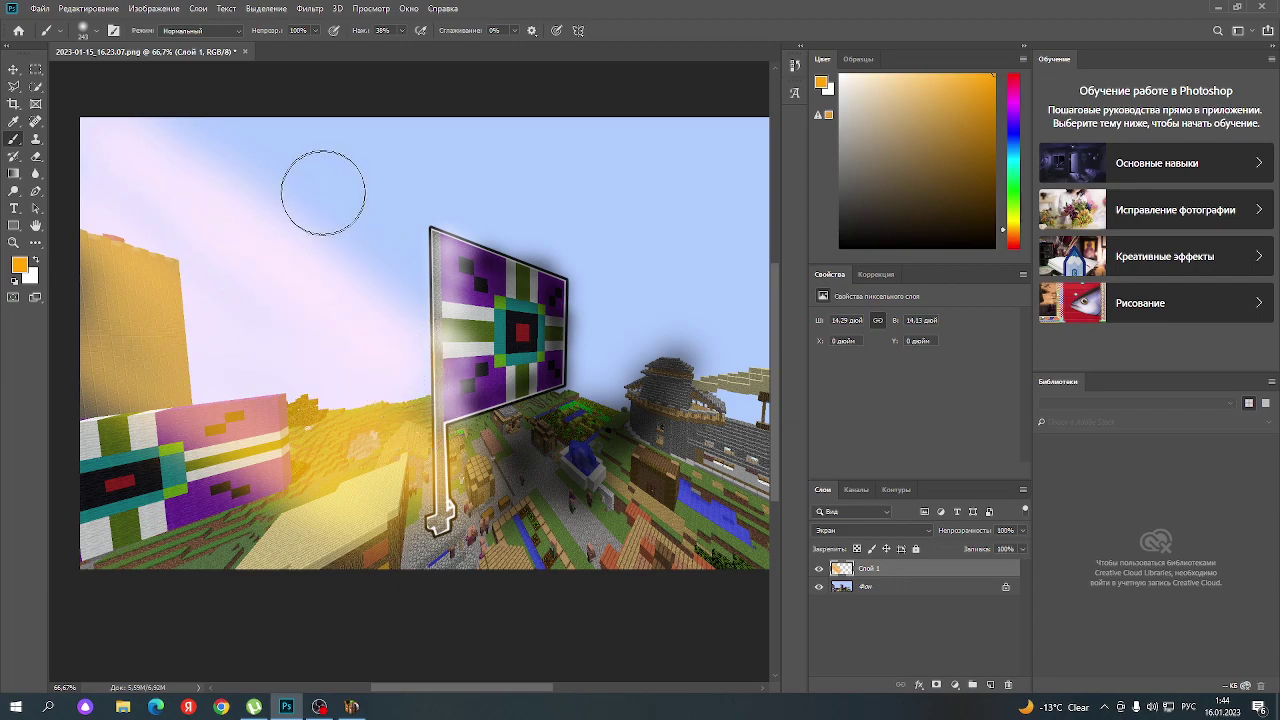
{"action": "mouse_move", "coordinate": [171, 129]}
{"action": "left_mouse_down"}
{"action": "mouse_move", "coordinate": [331, 229]}
{"action": "mouse_move", "coordinate": [412, 309]}
{"action": "left_mouse_up"}
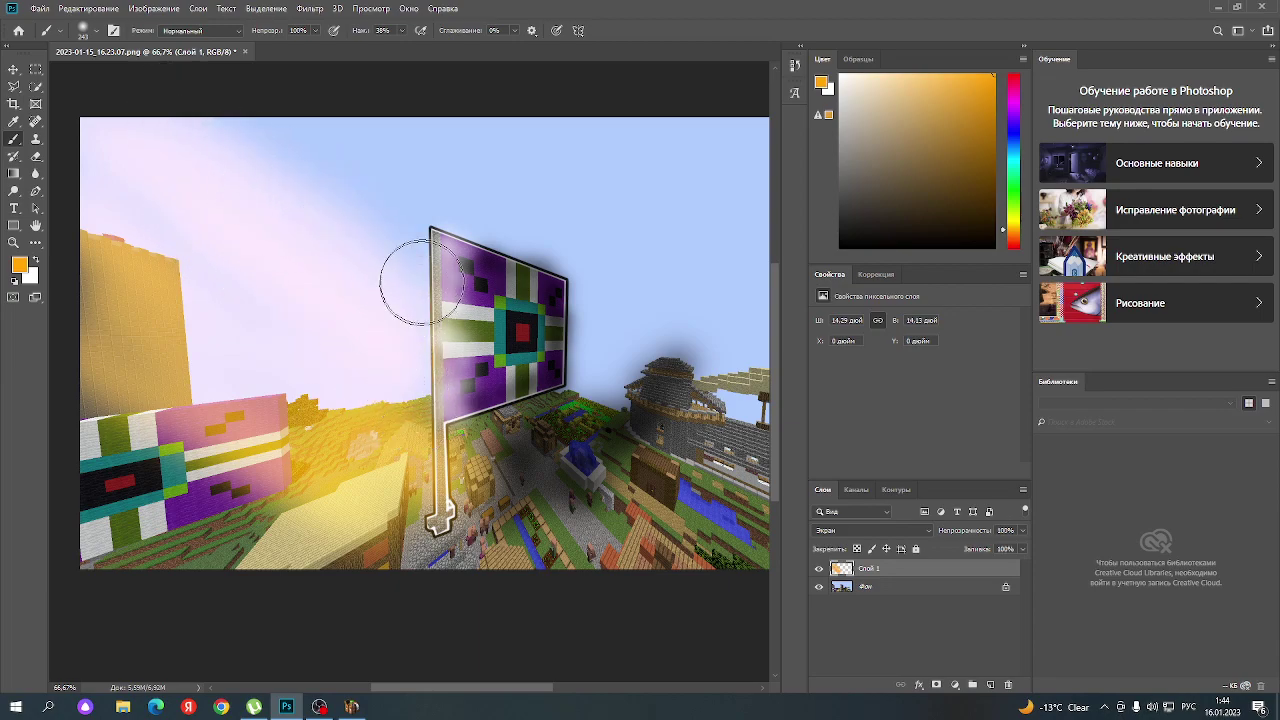
{"action": "left_click_drag", "start_coordinate": [514, 514], "coordinate": [441, 488]}
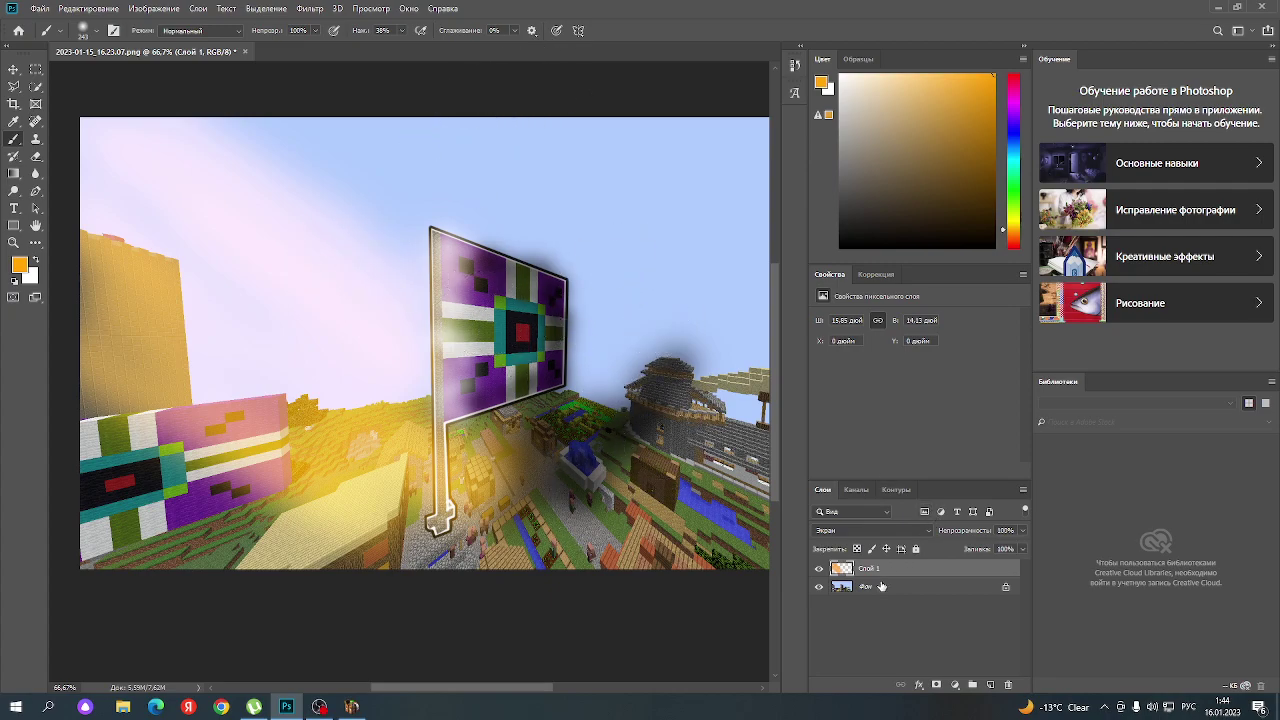
- Hide the sunlight layer, select the Фон background layer and reset the colour to black
{"action": "left_click", "coordinate": [818, 570]}
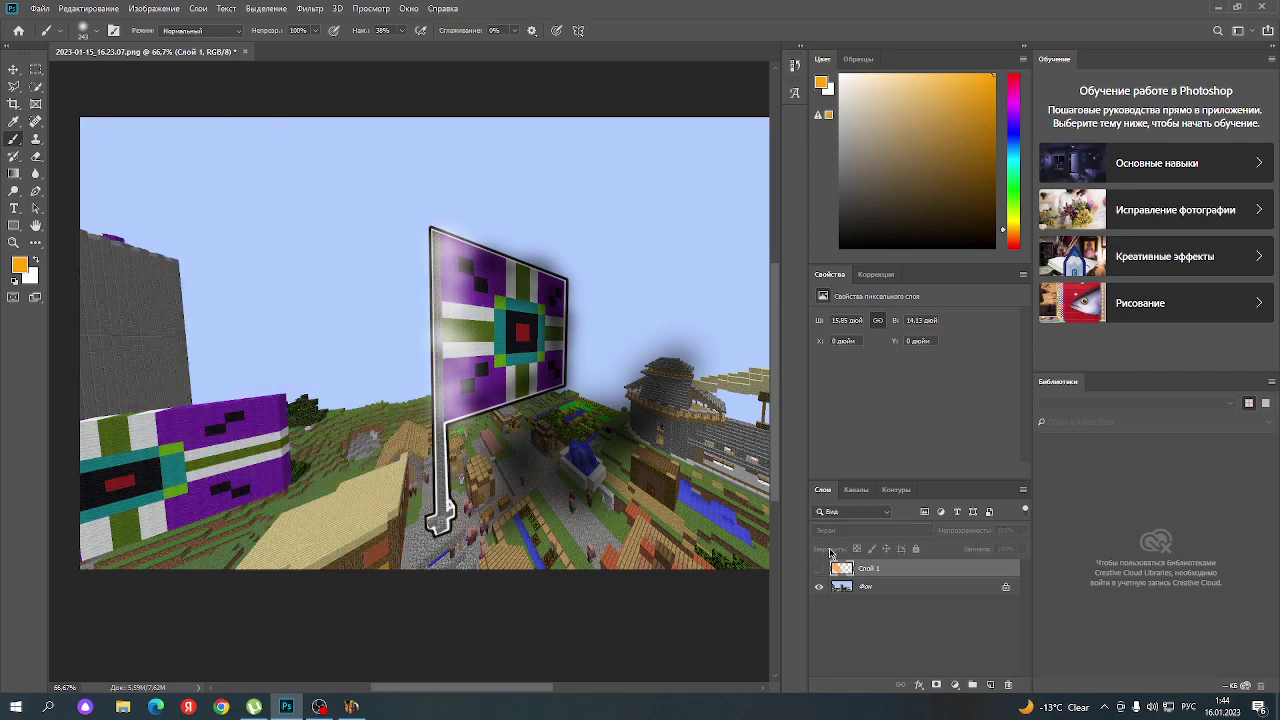
{"action": "left_click", "coordinate": [865, 585]}
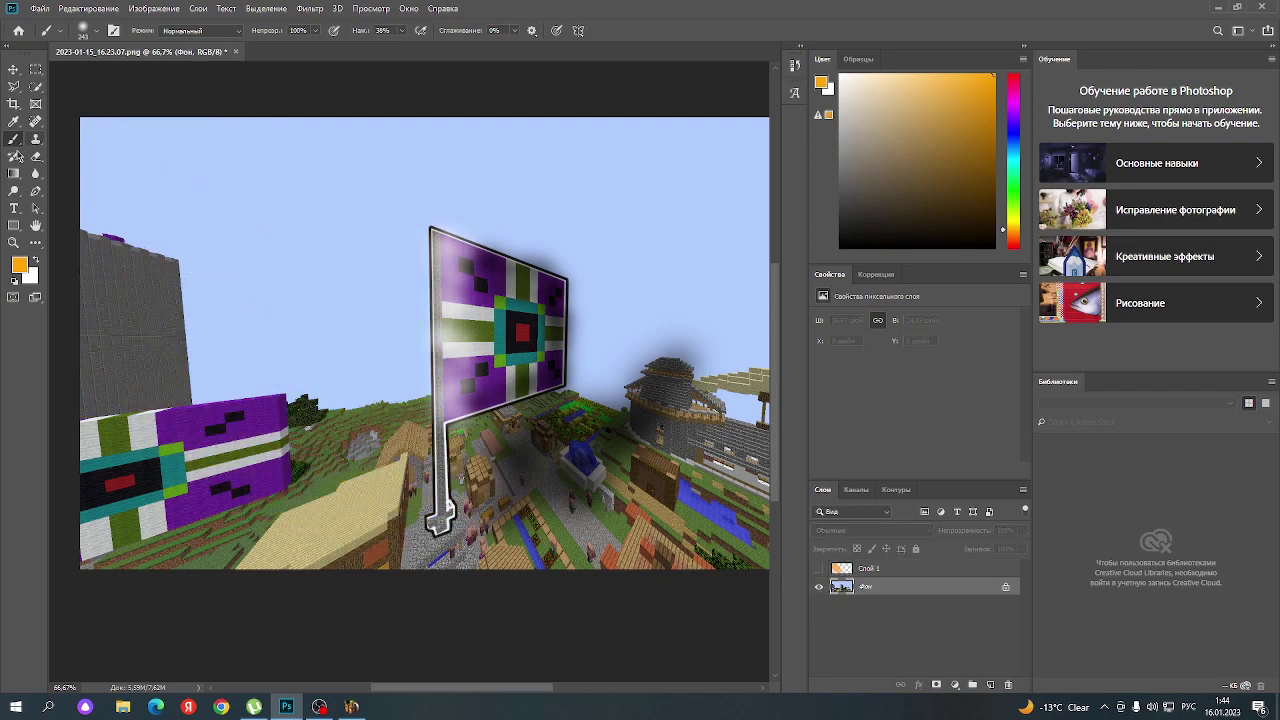
{"action": "key", "text": "d"}
- Set the brush to a 9 px Hard Round tip
{"action": "left_click", "coordinate": [84, 33]}
{"action": "left_click", "coordinate": [90, 75]}
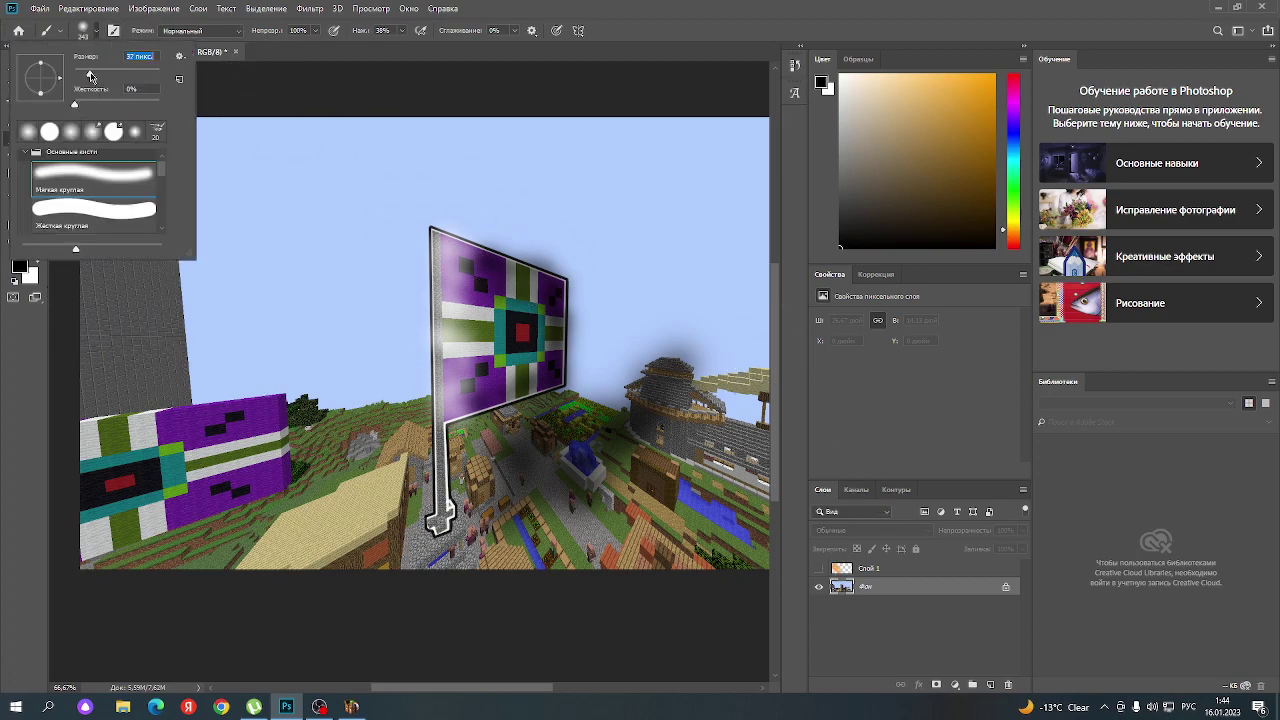
{"action": "left_click_drag", "start_coordinate": [81, 78], "coordinate": [78, 78]}
{"action": "key", "text": "Return"}
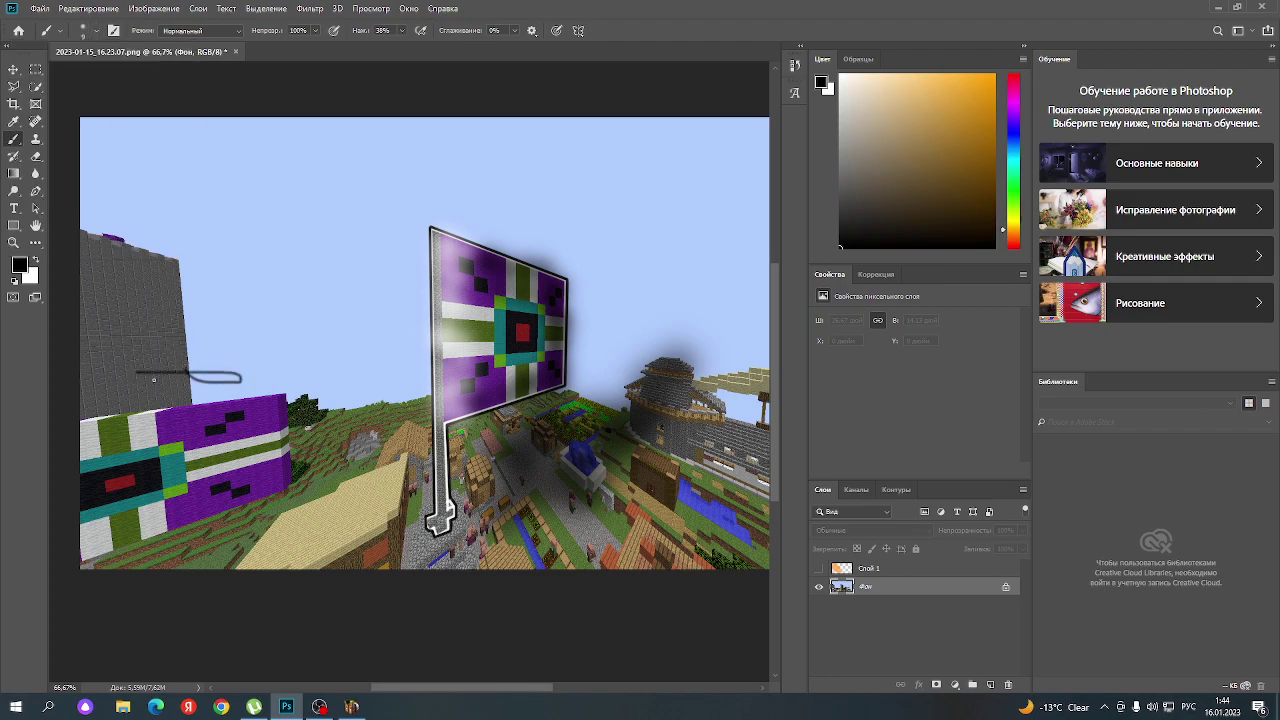
{"action": "left_click", "coordinate": [88, 33]}
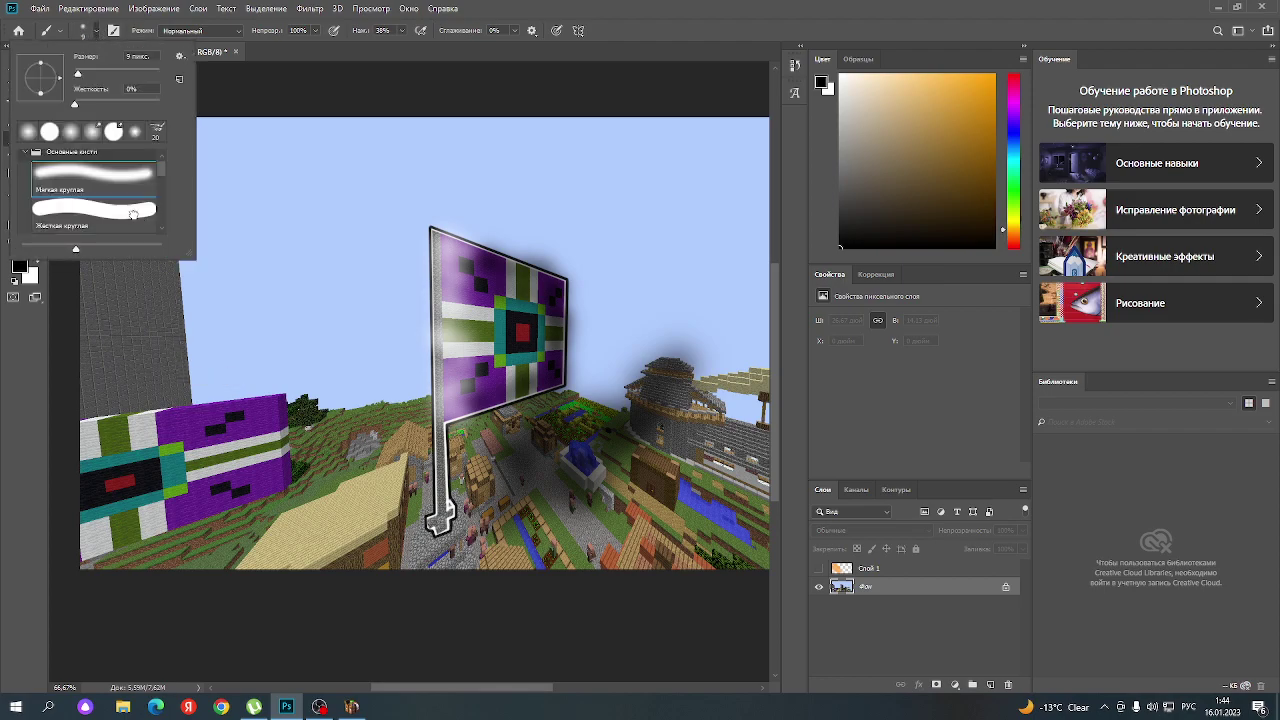
{"action": "left_click", "coordinate": [133, 214]}
{"action": "key", "text": "Return"}
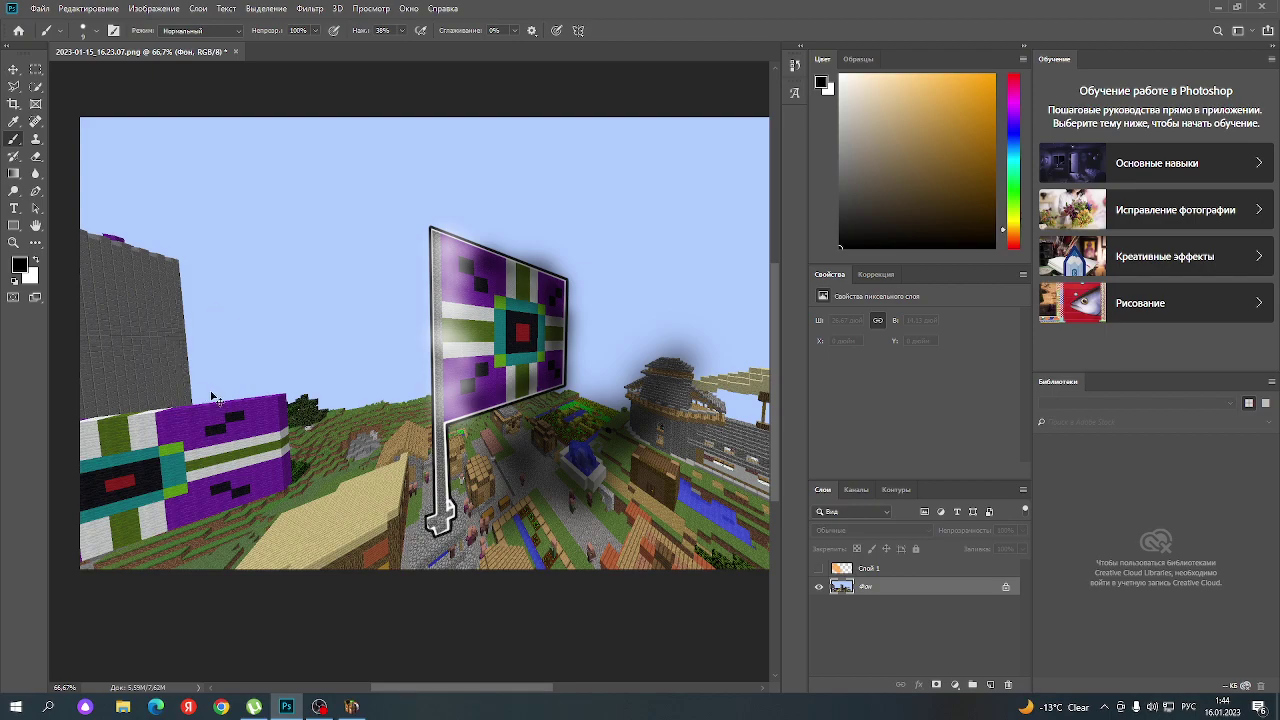
{"action": "scroll", "coordinate": [197, 455], "scroll_direction": "left", "scroll_amount": 2}
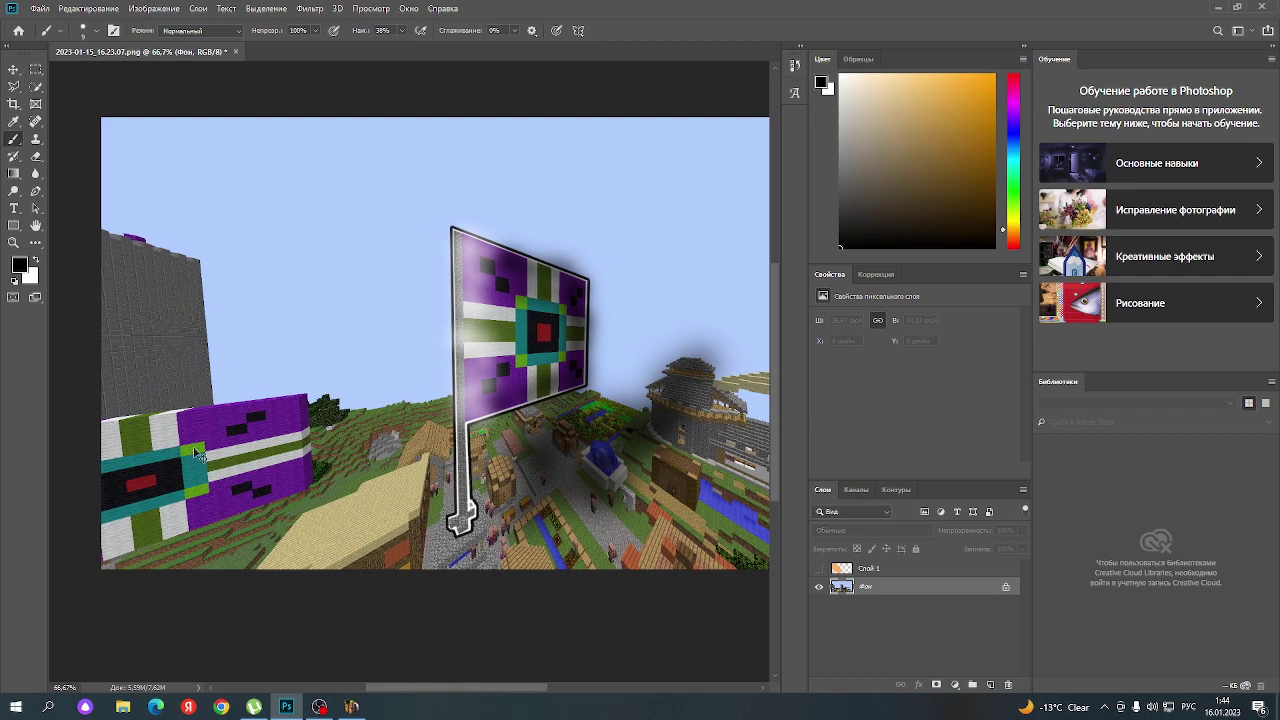
{"action": "left_click", "coordinate": [13, 243]}
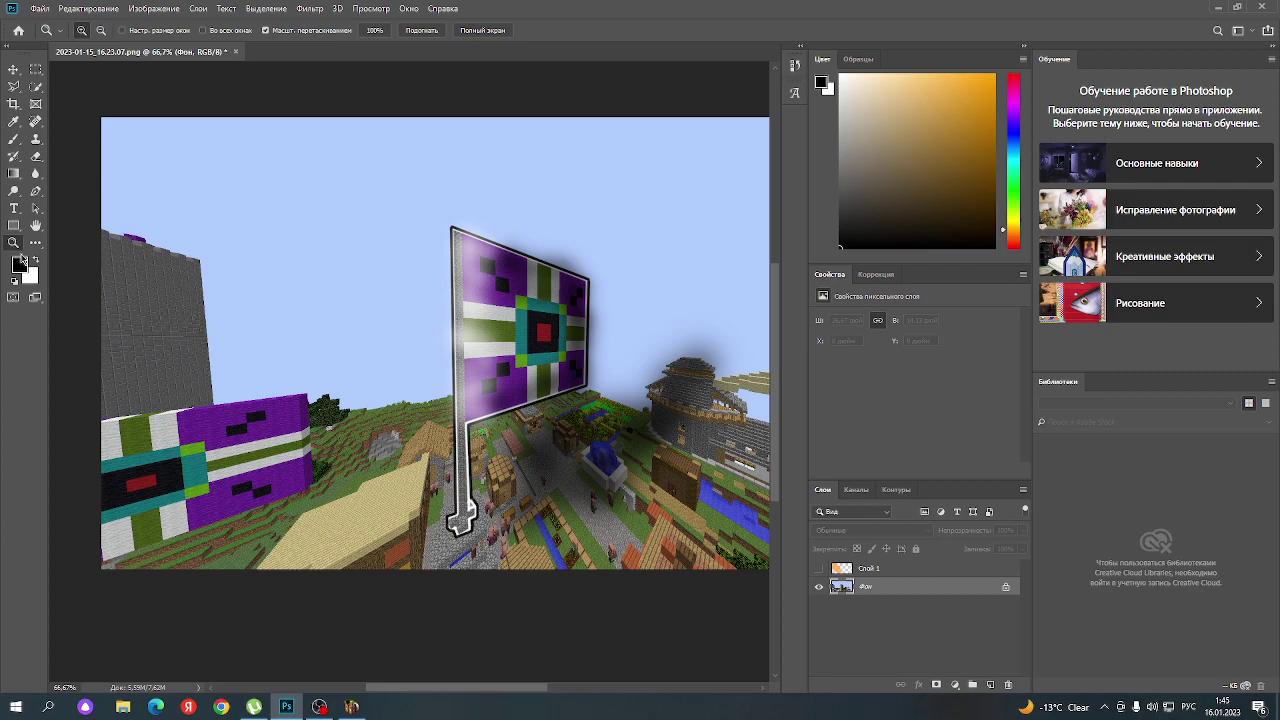
- Zoom to 100% and draw straight black lines along the banner wall's top, right and bottom edges
{"action": "left_click", "coordinate": [291, 403]}
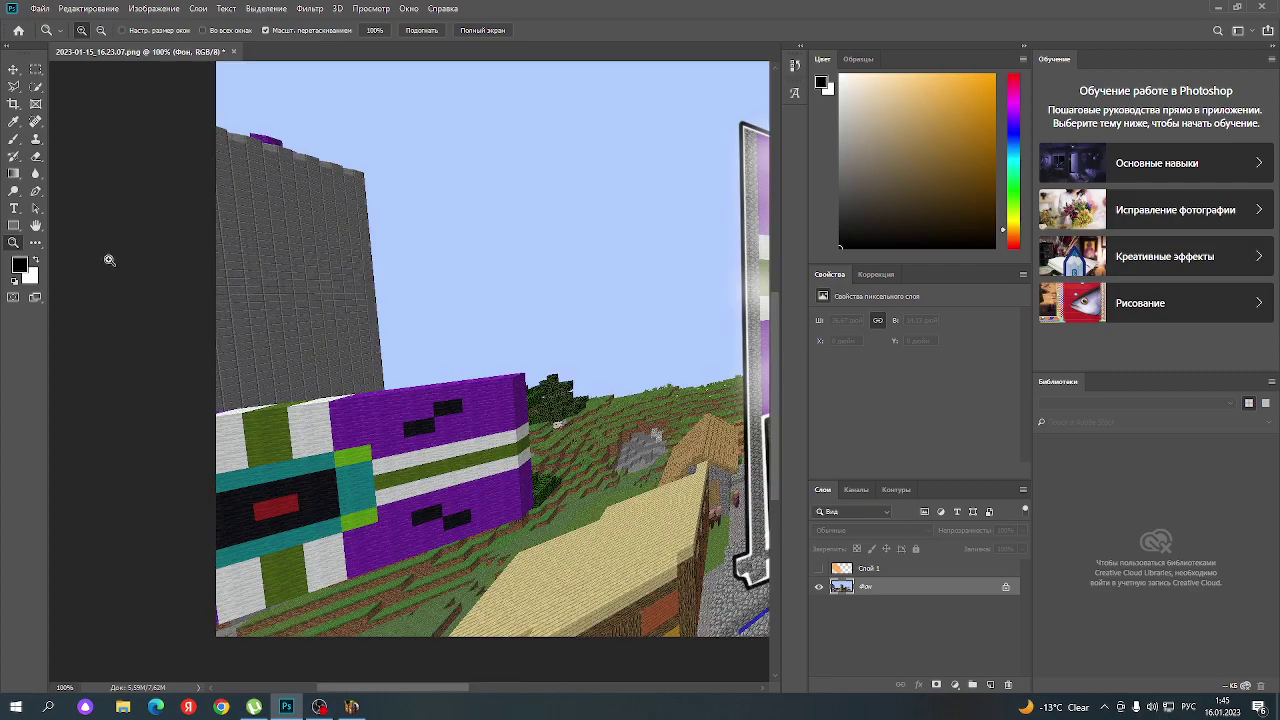
{"action": "left_click", "coordinate": [13, 140]}
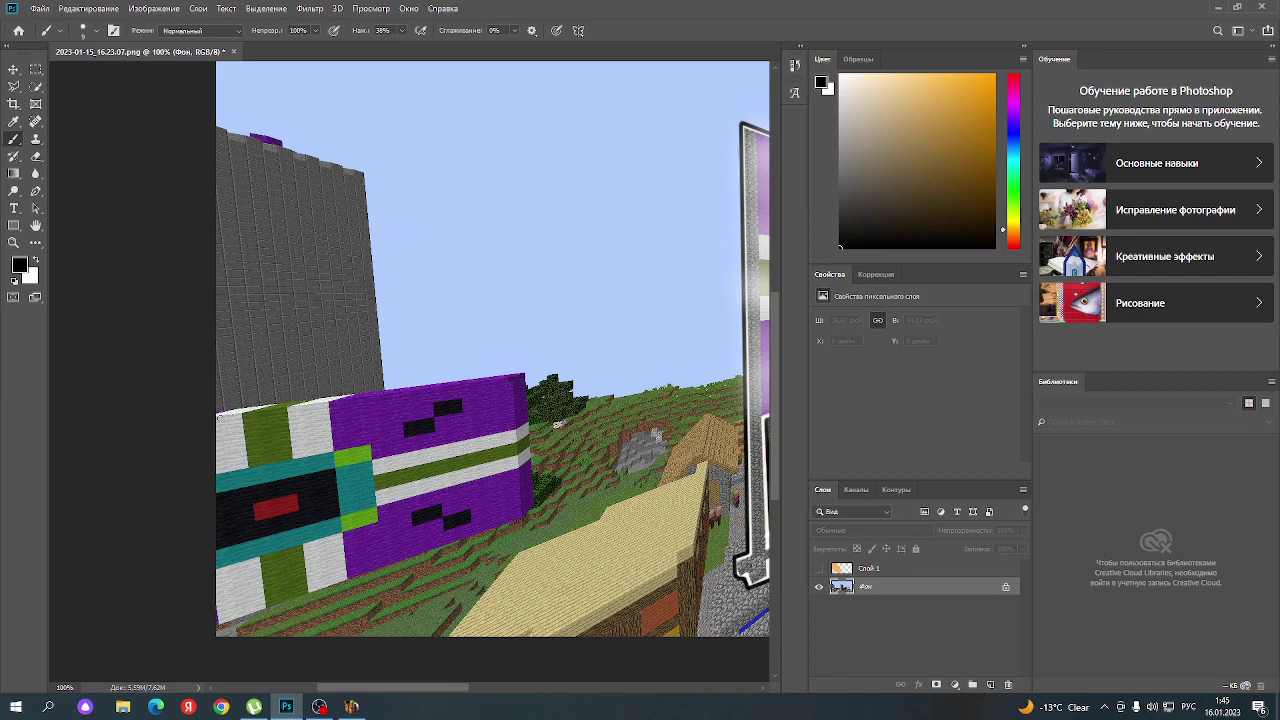
{"action": "left_click", "coordinate": [214, 415], "text": "shift"}
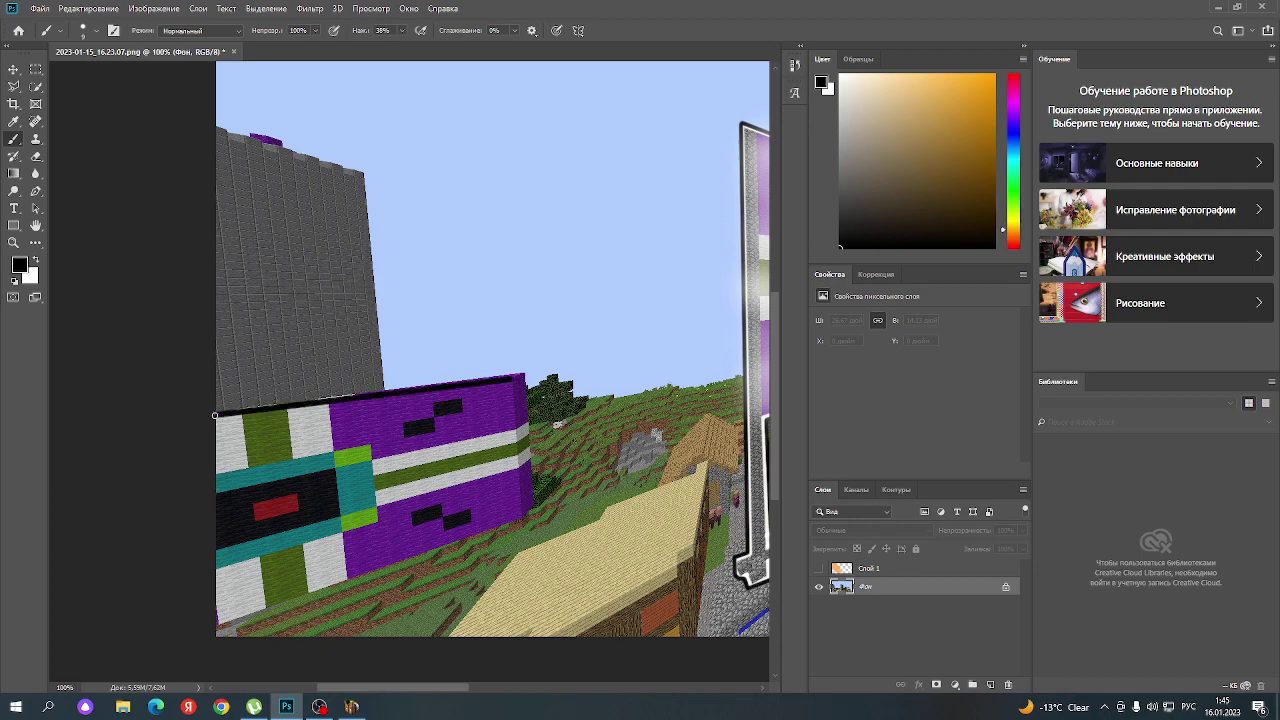
{"action": "key", "text": "ctrl+z"}
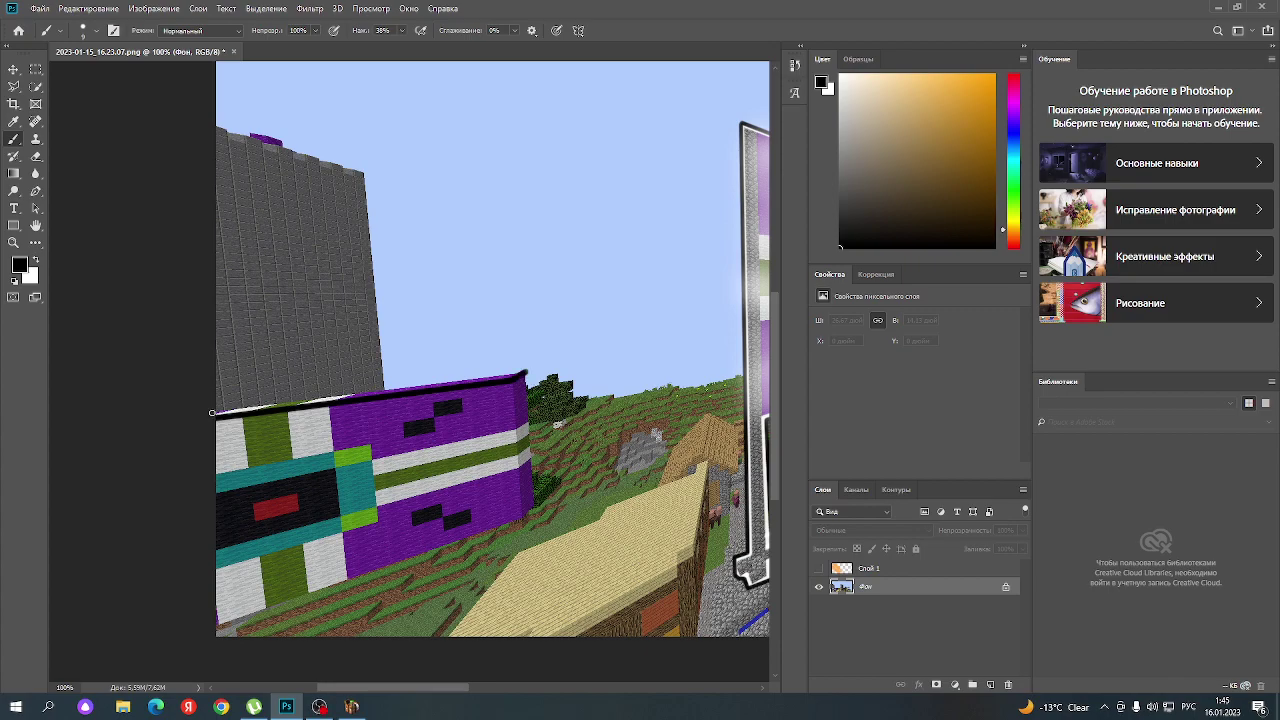
{"action": "left_click", "coordinate": [217, 411], "text": "shift"}
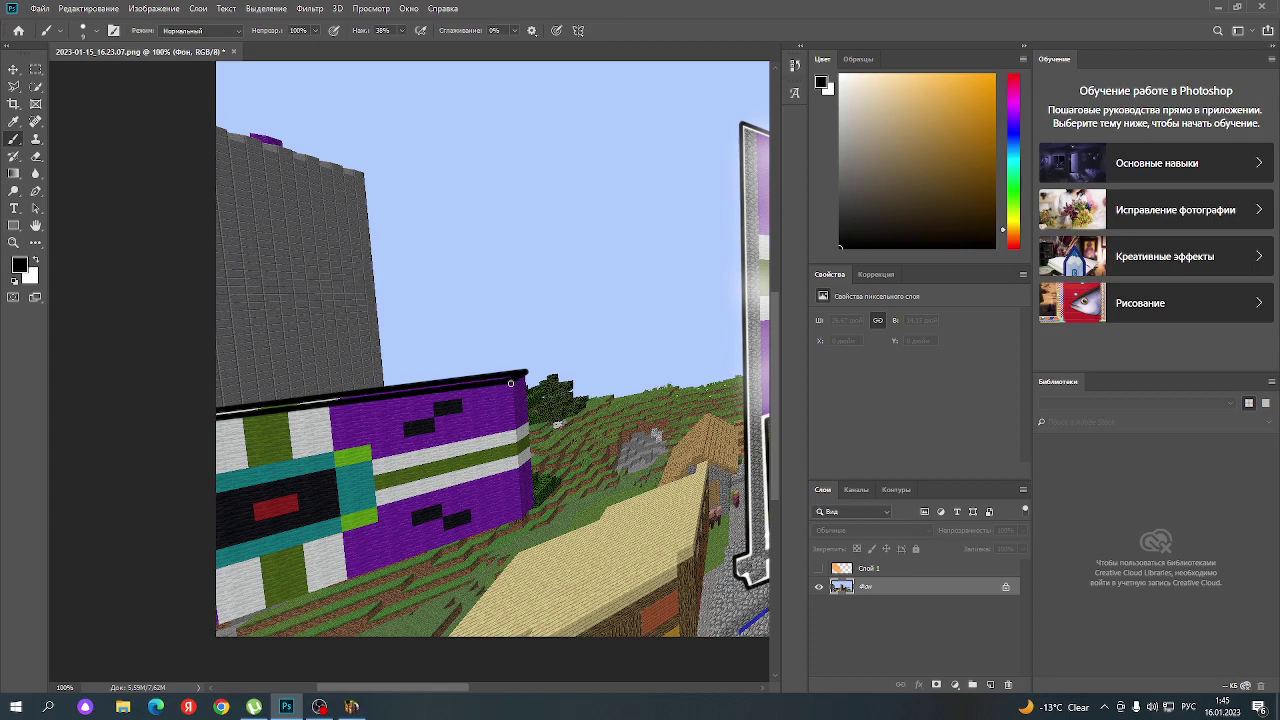
{"action": "left_click", "coordinate": [520, 517], "text": "shift"}
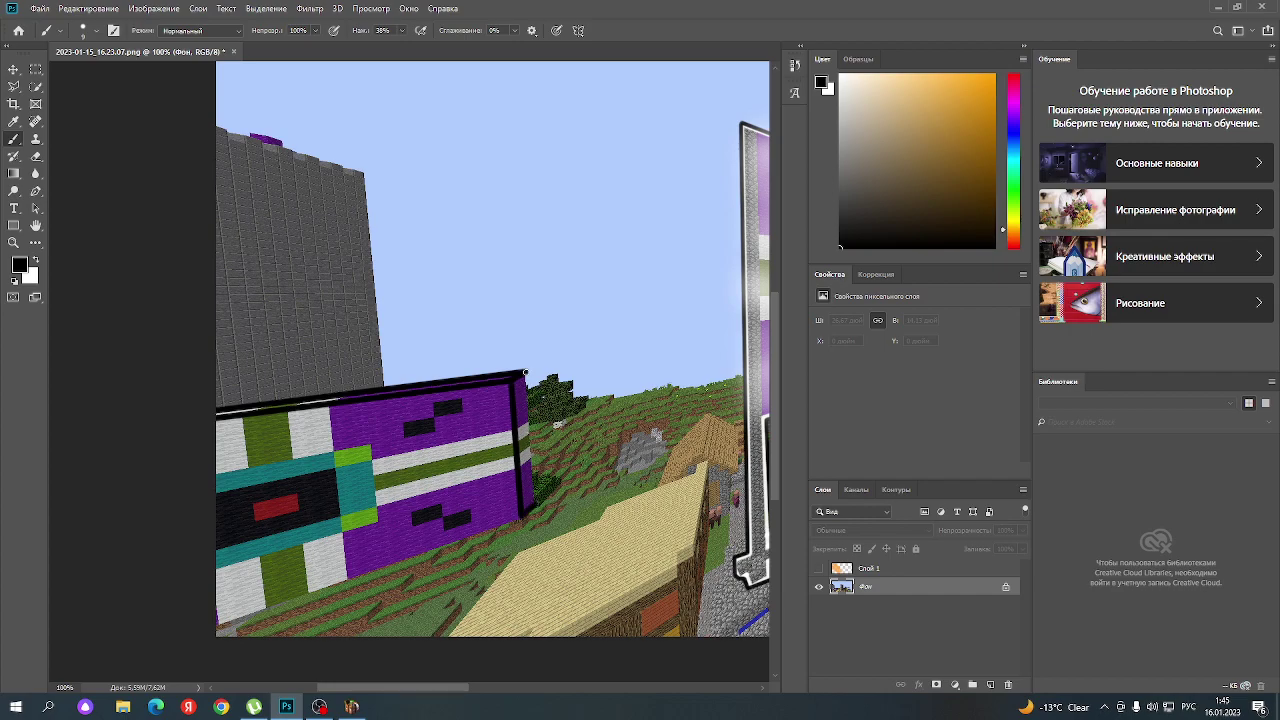
{"action": "left_click", "coordinate": [525, 373], "text": "shift"}
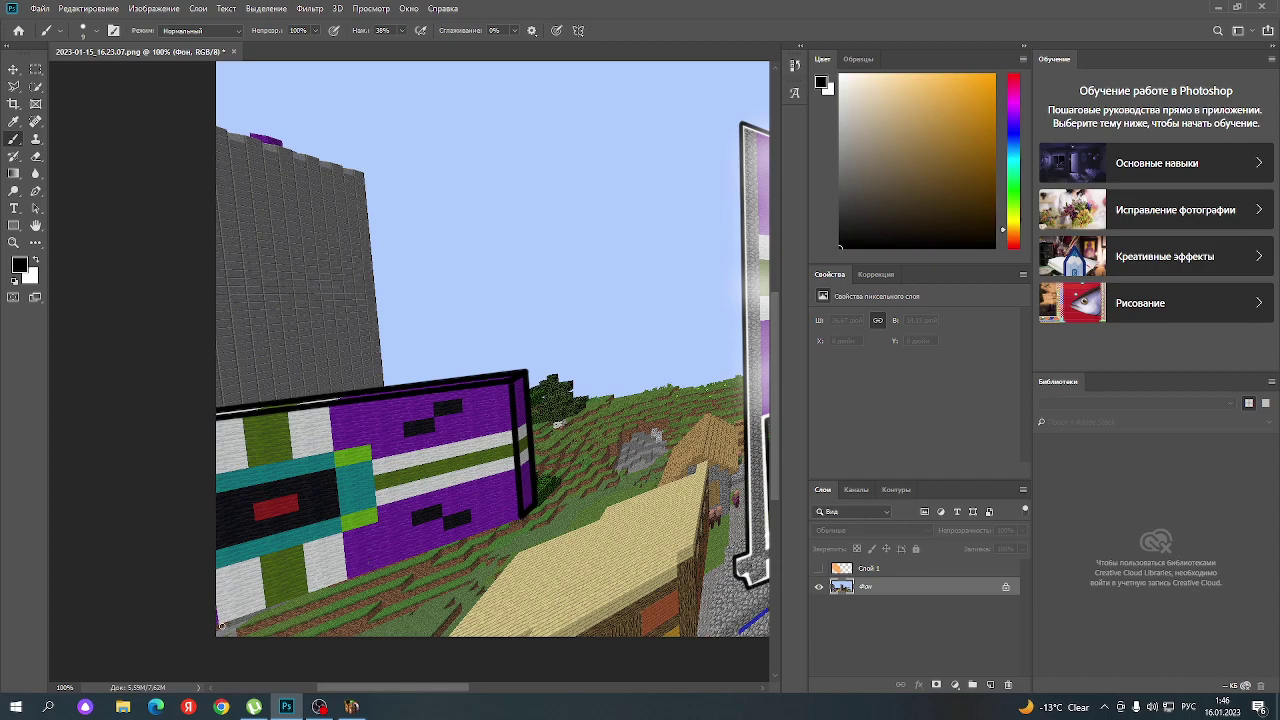
{"action": "left_click", "coordinate": [213, 627], "text": "shift"}
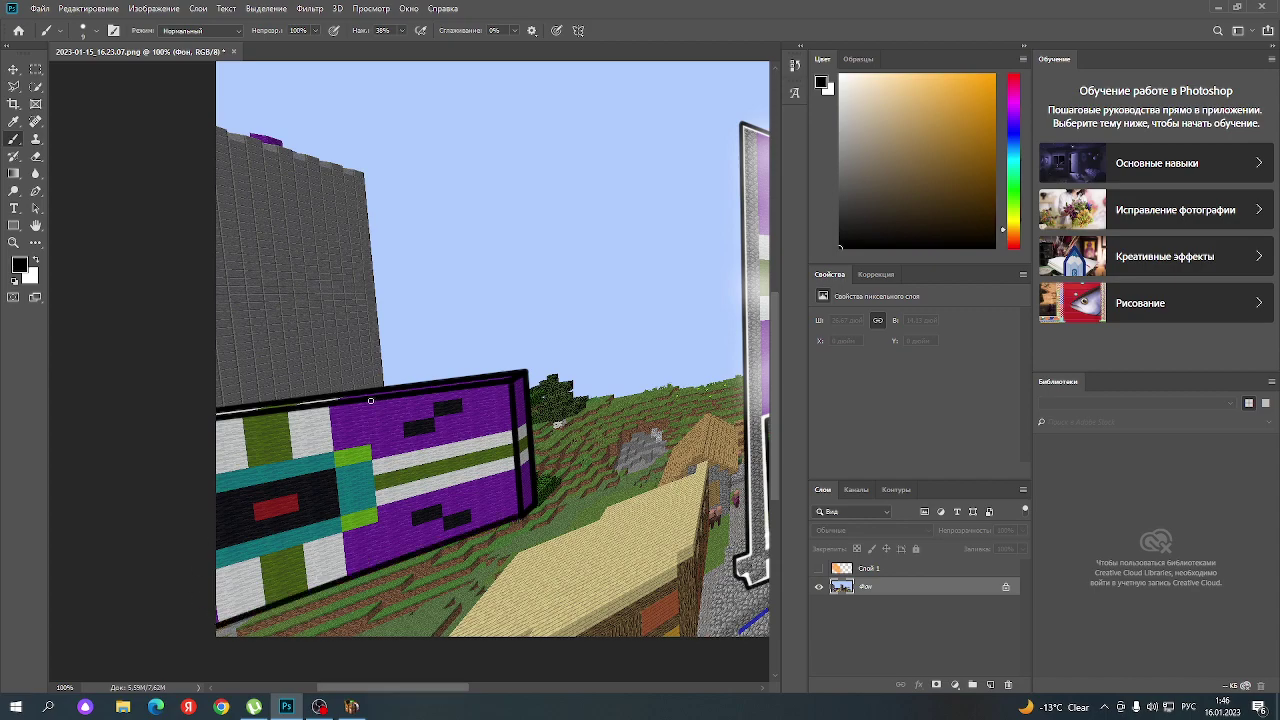
- Pick blue as the paint colour in the Color panel
{"action": "left_click_drag", "start_coordinate": [875, 221], "coordinate": [748, 2]}
{"action": "left_click", "coordinate": [994, 76]}
{"action": "left_click_drag", "start_coordinate": [1017, 163], "coordinate": [1002, 138]}
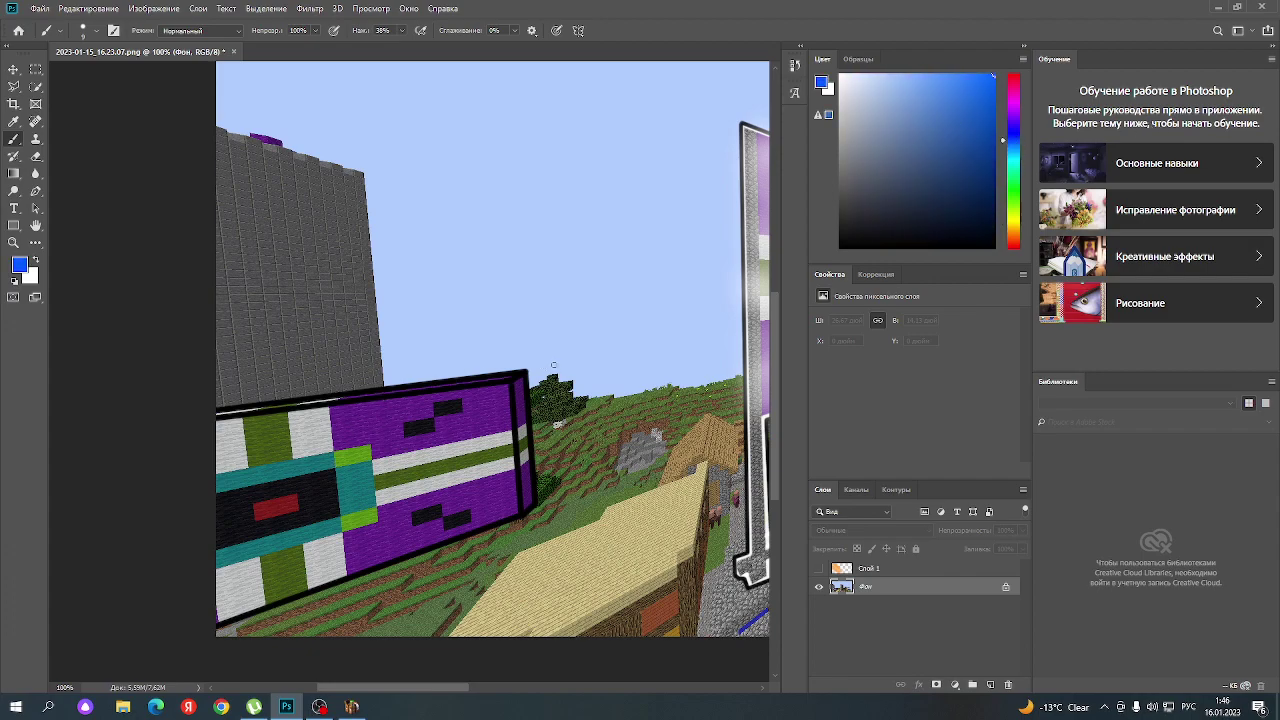
- Choose the Soft Round brush, test a cyan stroke on the banner and undo it, then pick orange
{"action": "left_click", "coordinate": [84, 36]}
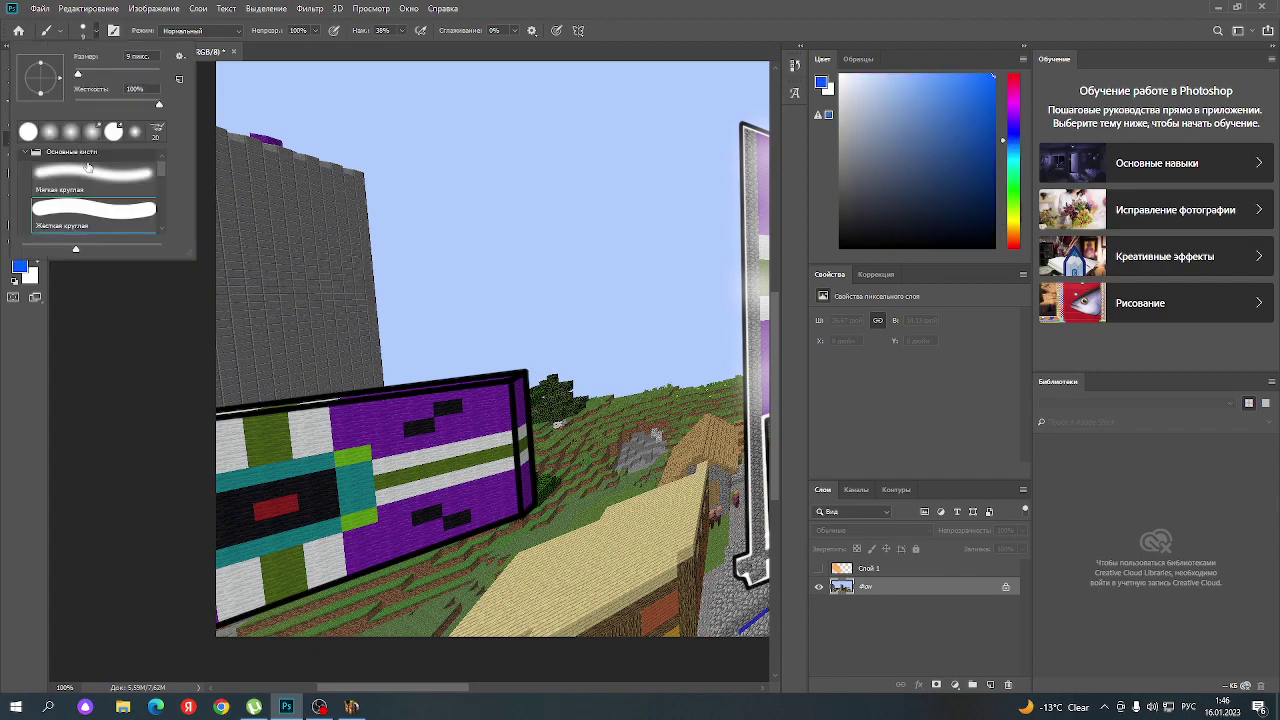
{"action": "left_click", "coordinate": [88, 167]}
{"action": "left_click", "coordinate": [524, 372]}
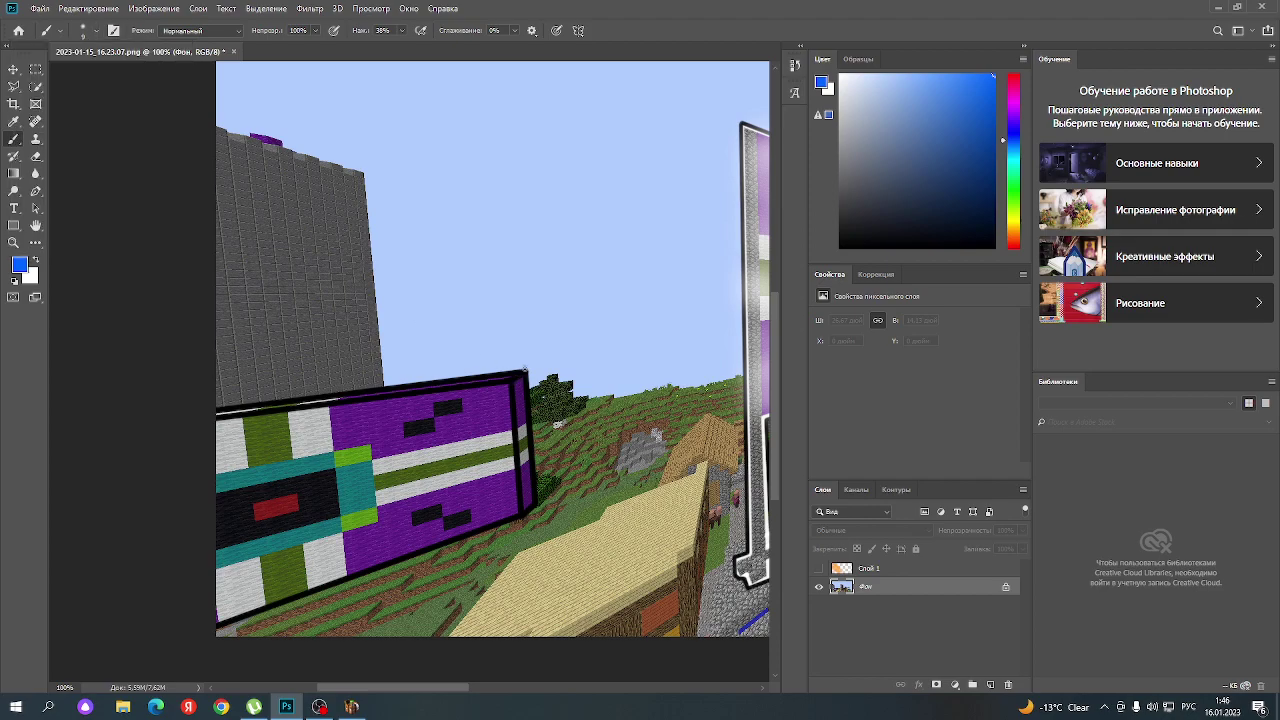
{"action": "left_click", "coordinate": [1012, 168]}
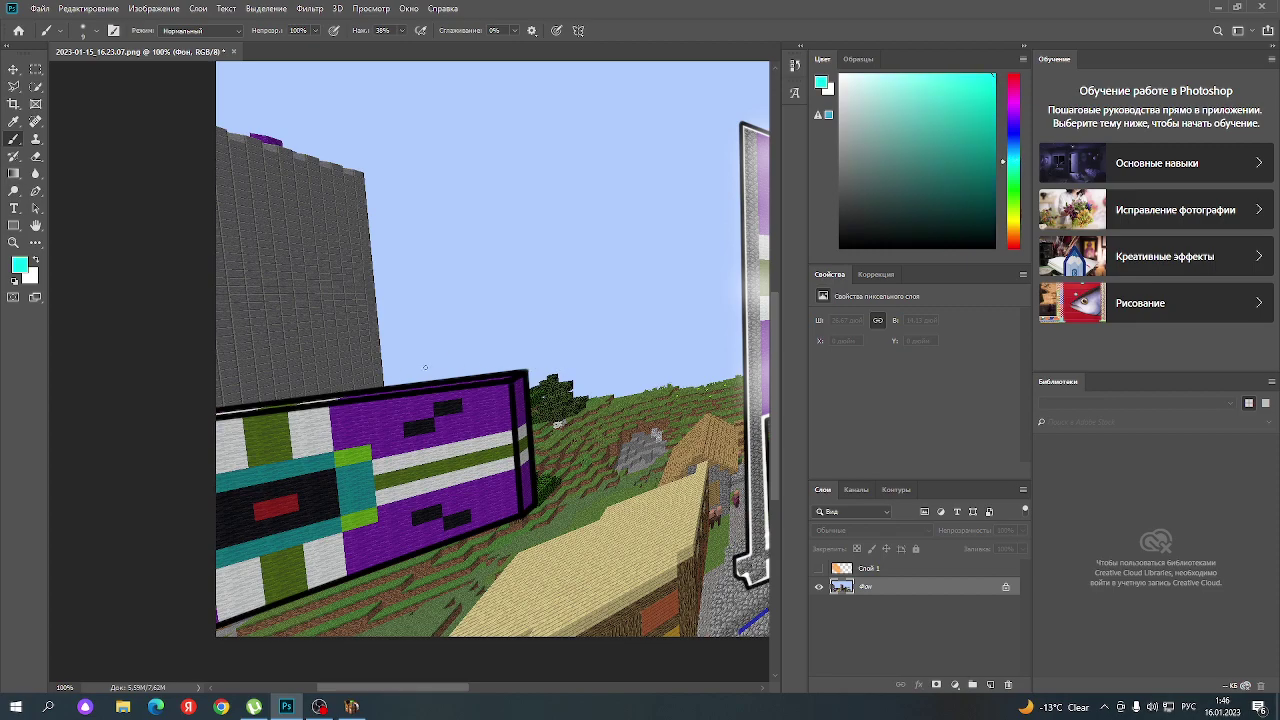
{"action": "left_click", "coordinate": [216, 407], "text": "shift"}
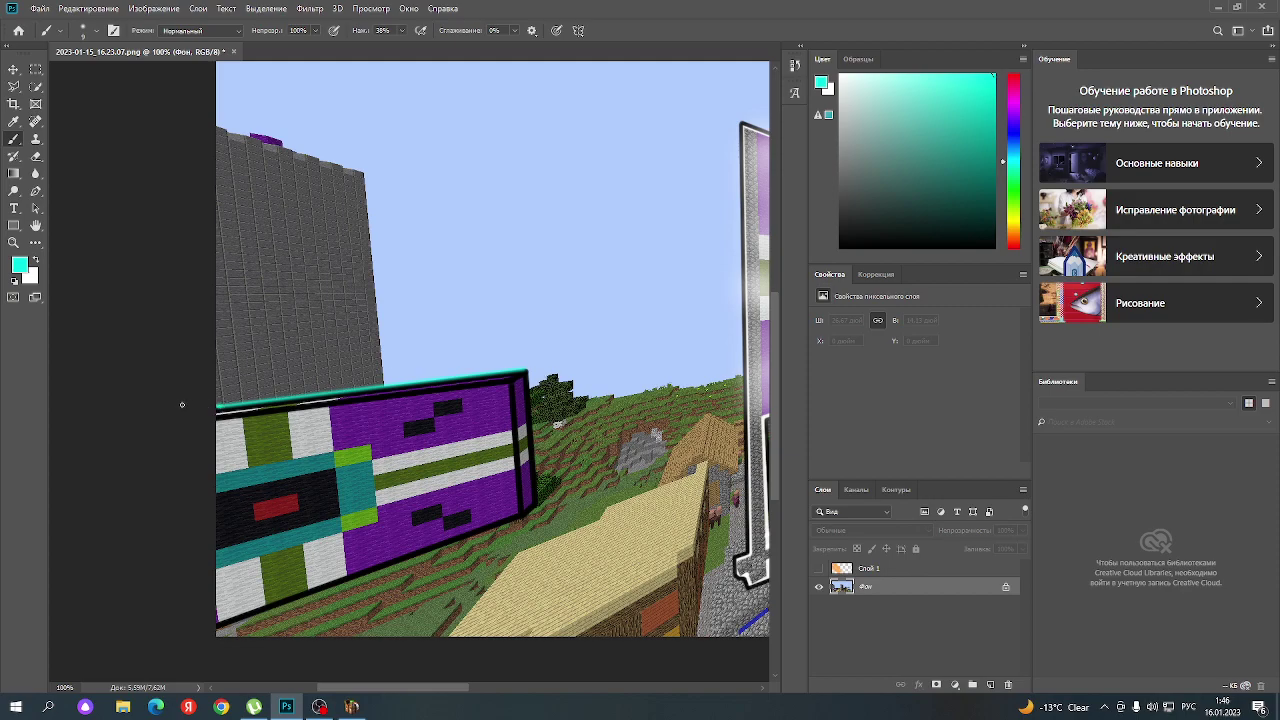
{"action": "key", "text": "ctrl+z"}
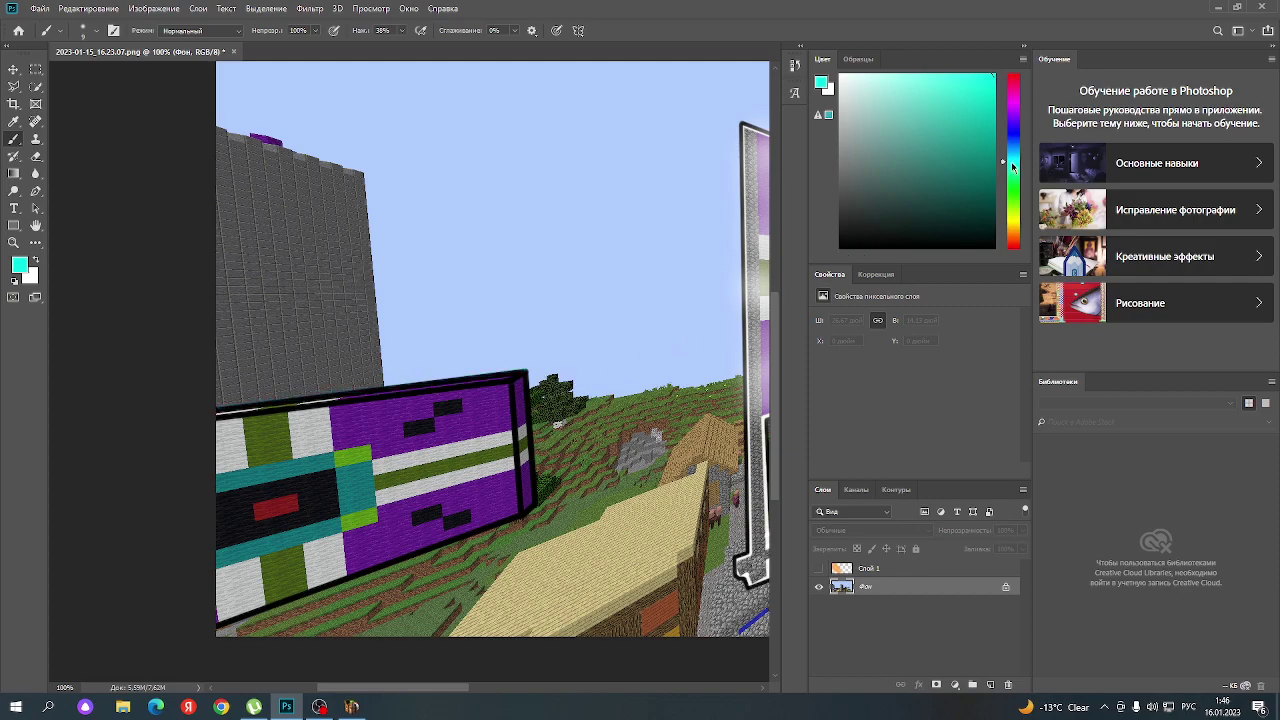
{"action": "left_click", "coordinate": [1014, 208]}
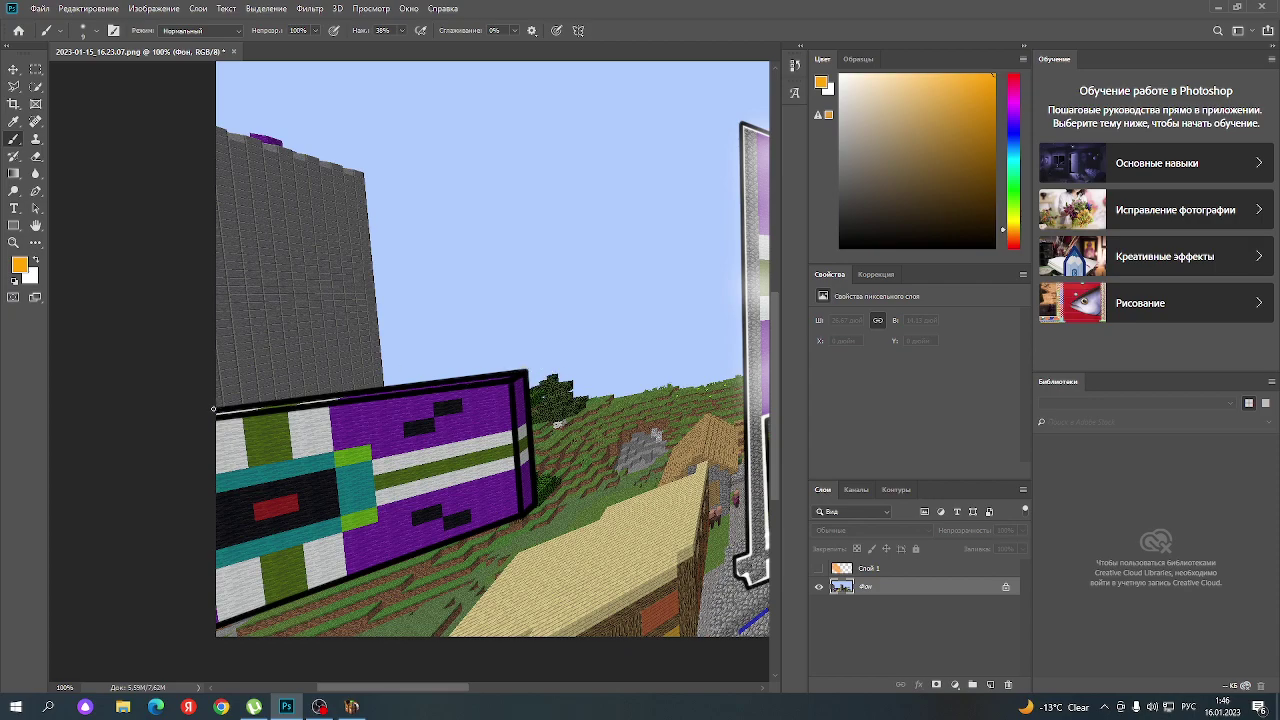
- Draw straight orange lines along the left banner's top, right and bottom edges
{"action": "left_click_drag", "start_coordinate": [216, 409], "coordinate": [527, 372]}
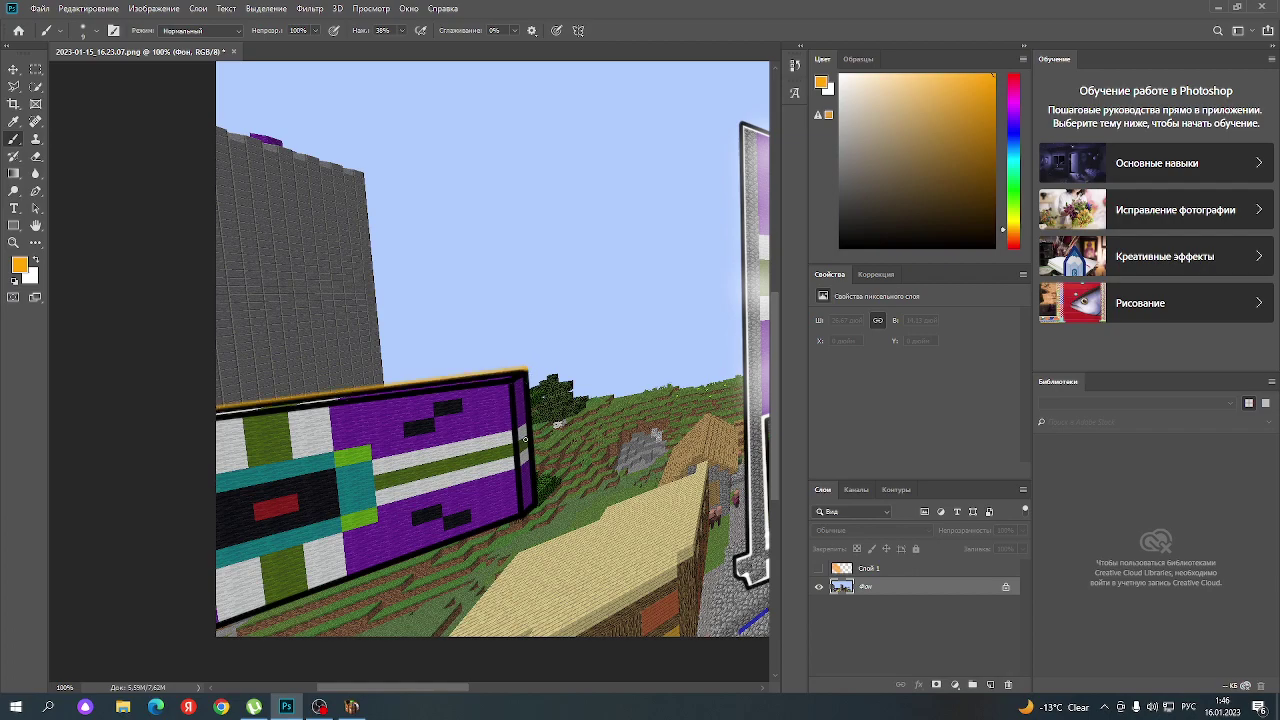
{"action": "left_click", "coordinate": [537, 503], "text": "shift"}
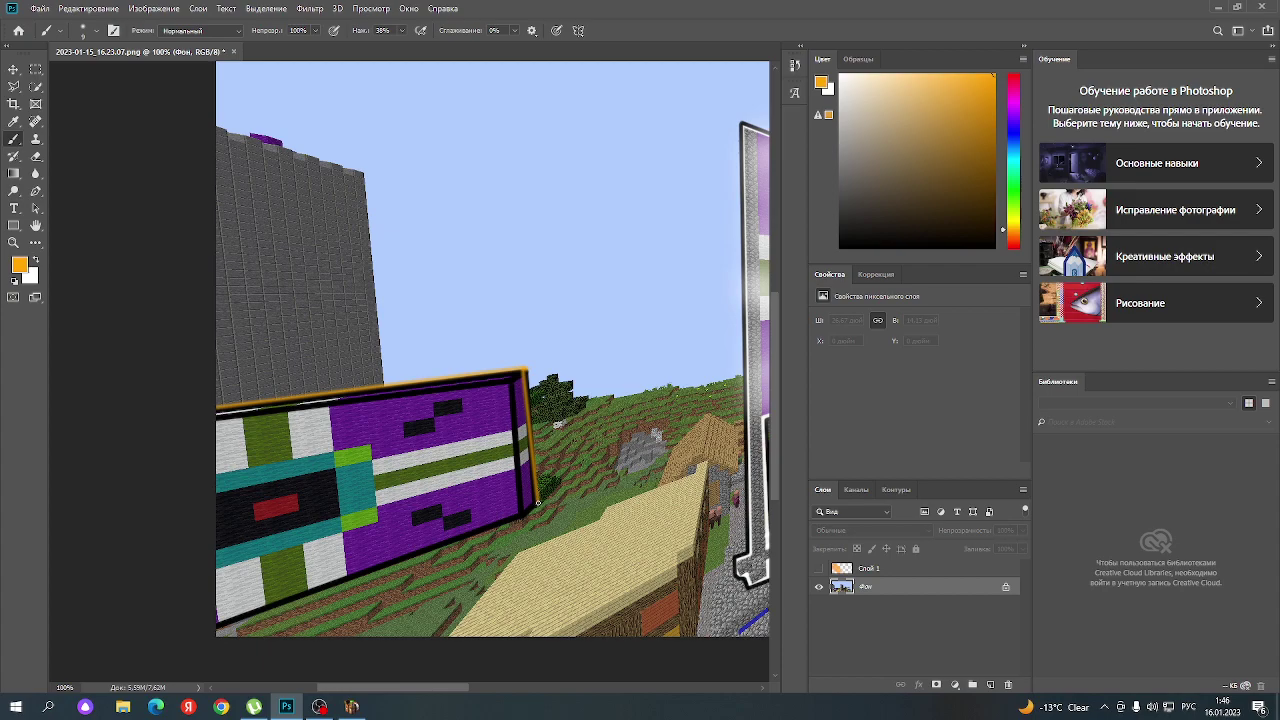
{"action": "key", "text": "ctrl+z"}
{"action": "left_click", "coordinate": [537, 502], "text": "shift"}
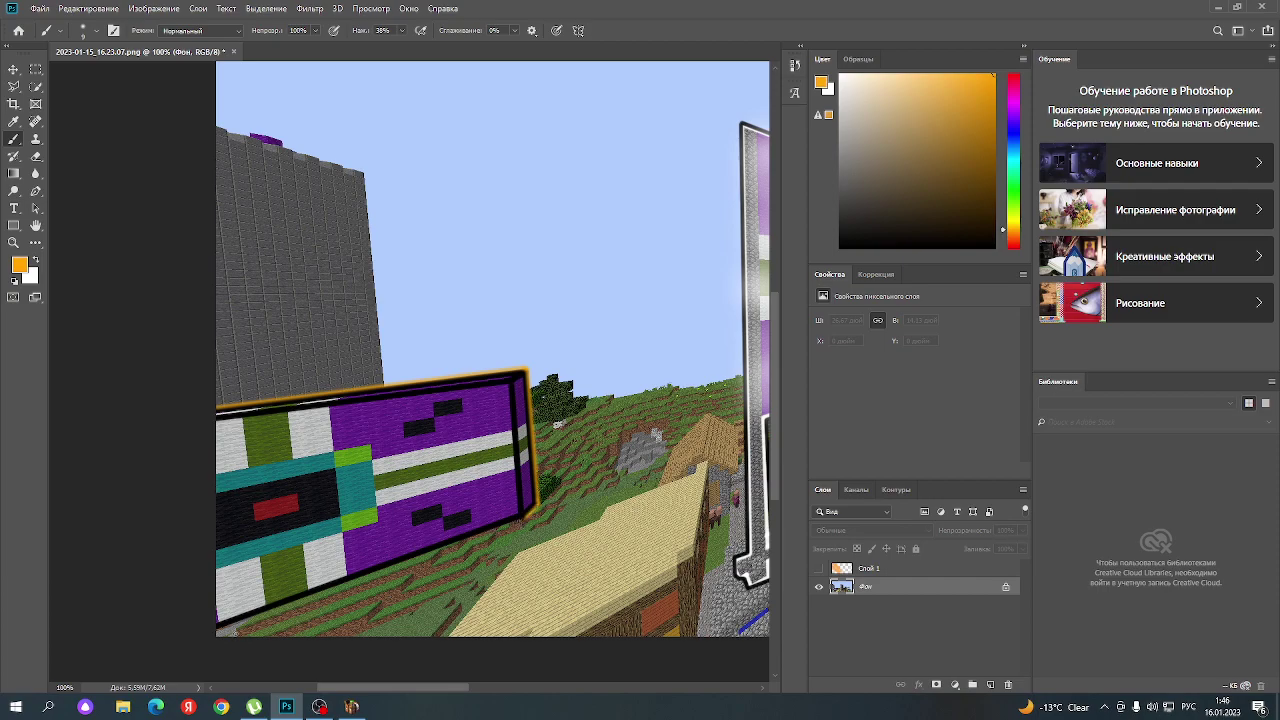
{"action": "left_click", "coordinate": [219, 631], "text": "shift"}
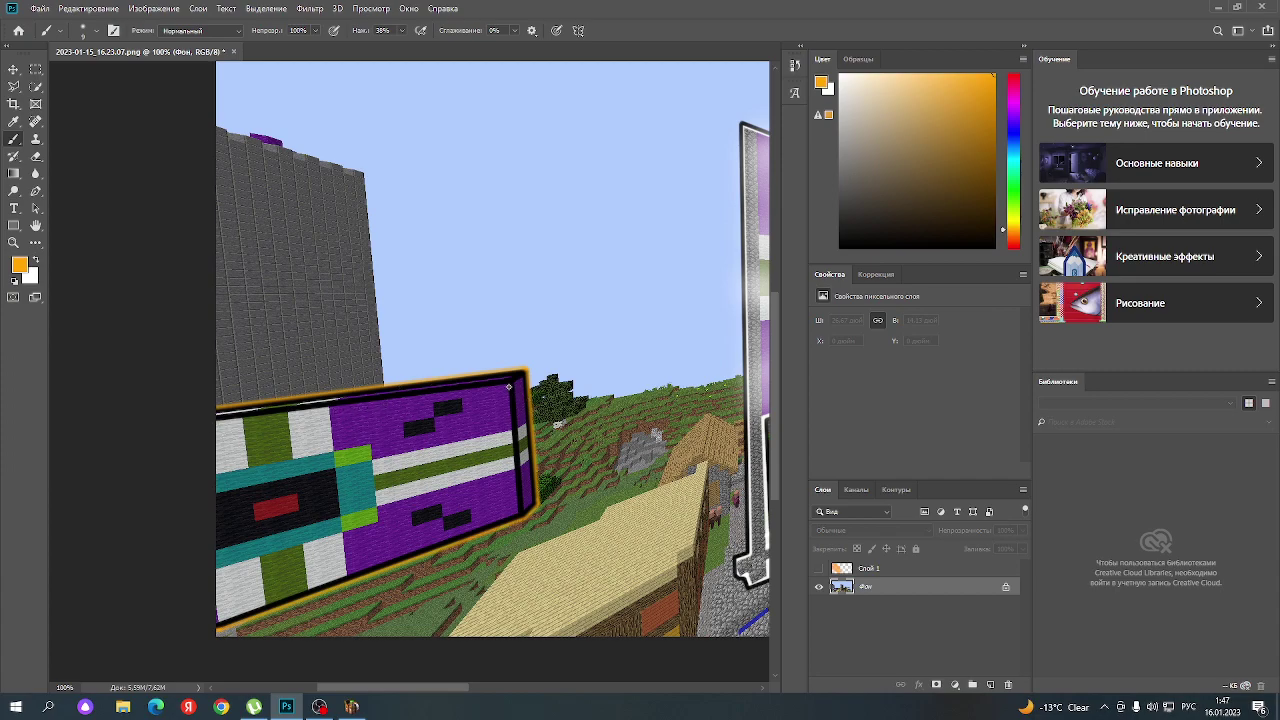
- Retrace the banner's top, right and bottom edges with additional orange strokes
{"action": "left_click", "coordinate": [506, 384], "text": "shift"}
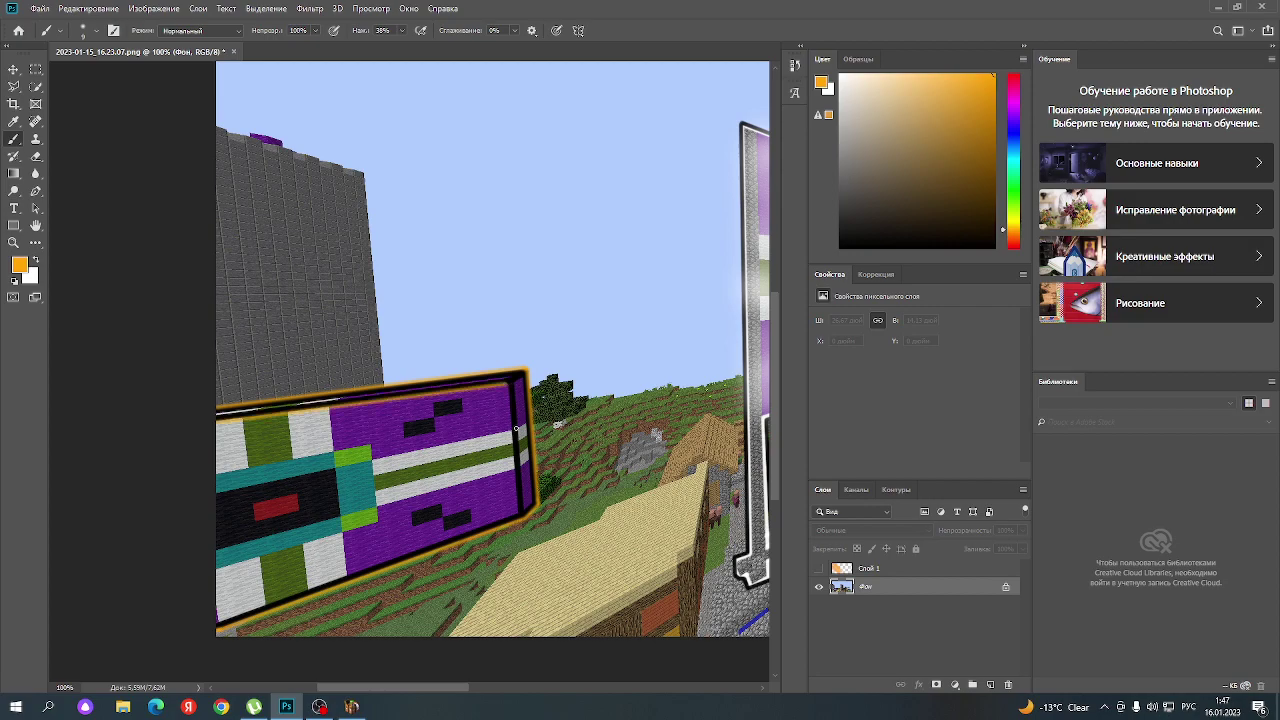
{"action": "left_click", "coordinate": [508, 518], "text": "shift"}
{"action": "left_click", "coordinate": [215, 624], "text": "shift"}
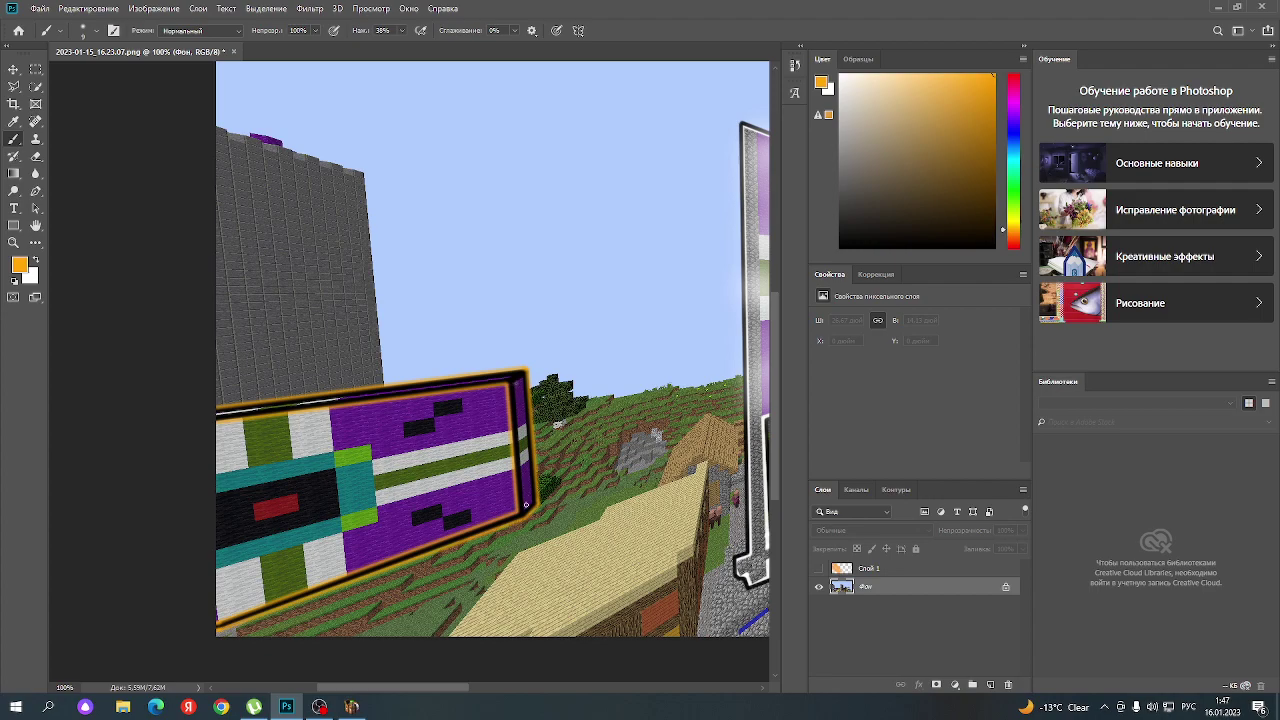
{"action": "left_click", "coordinate": [525, 510], "text": "shift"}
{"action": "left_click", "coordinate": [517, 382], "text": "shift"}
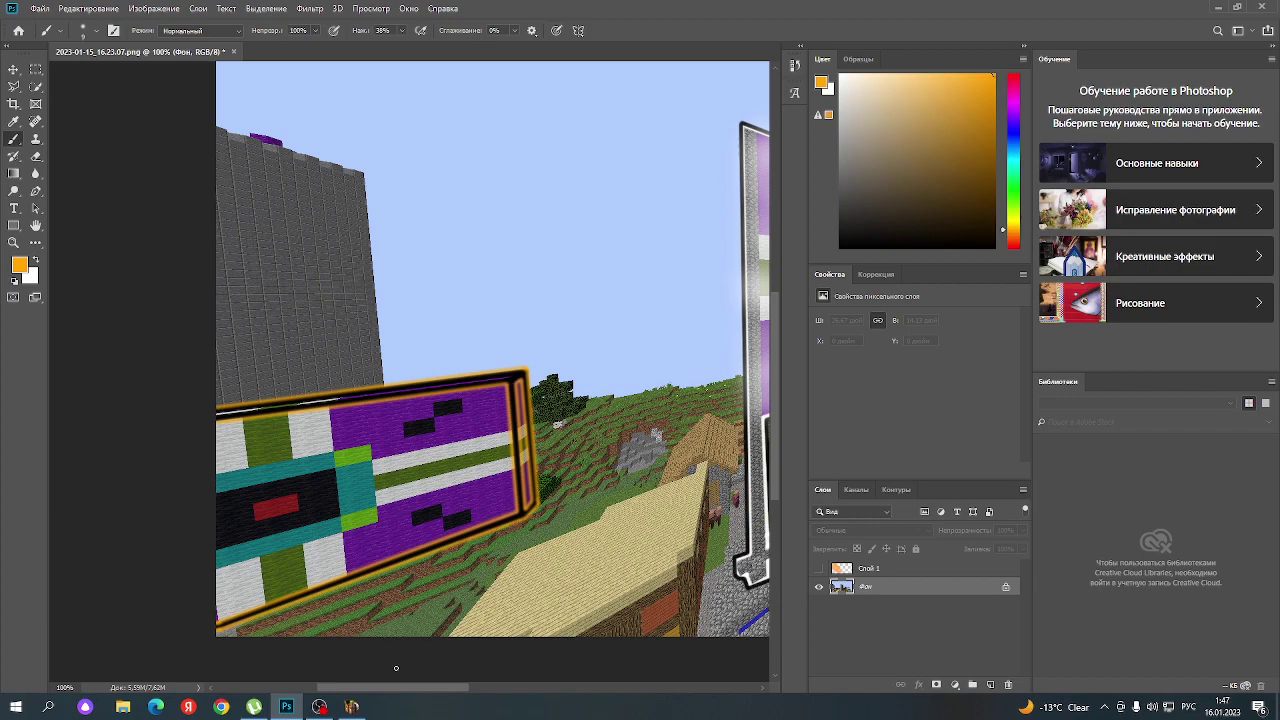
{"action": "left_click_drag", "start_coordinate": [409, 692], "coordinate": [435, 692]}
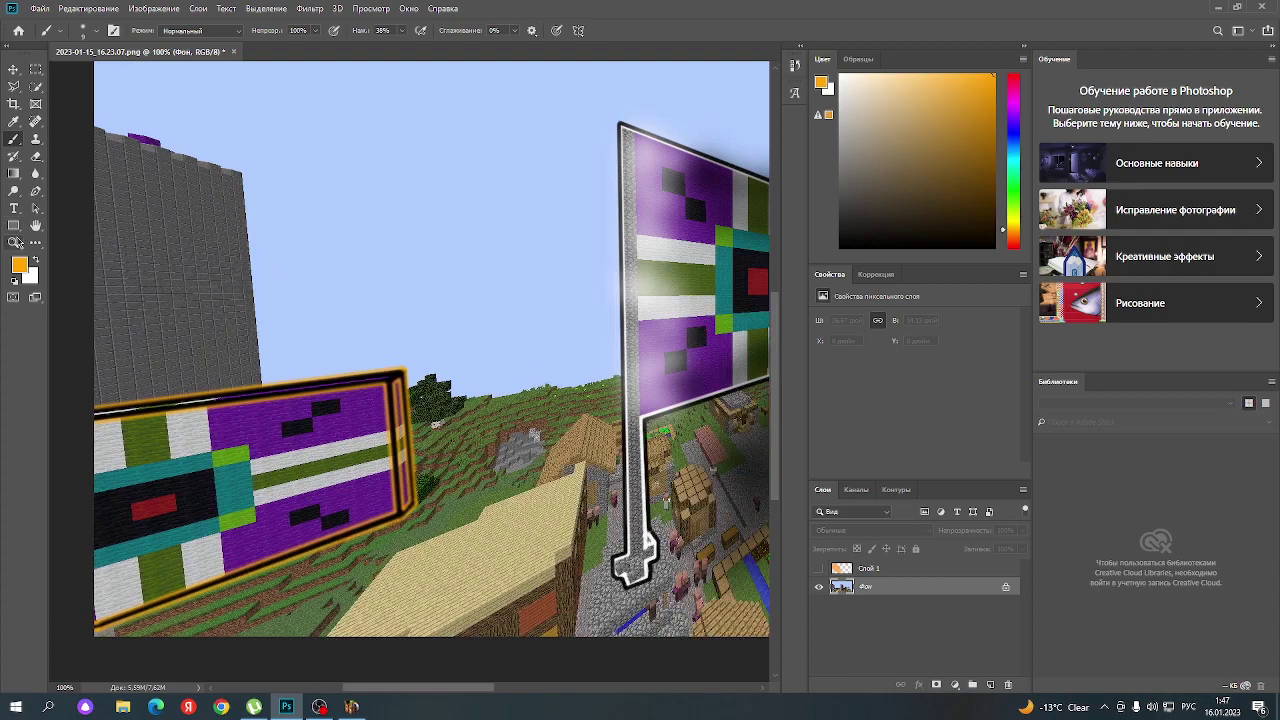
- Zoom out to 50% to view the whole screenshot
{"action": "left_click", "coordinate": [13, 242]}
{"action": "right_click", "coordinate": [416, 321]}
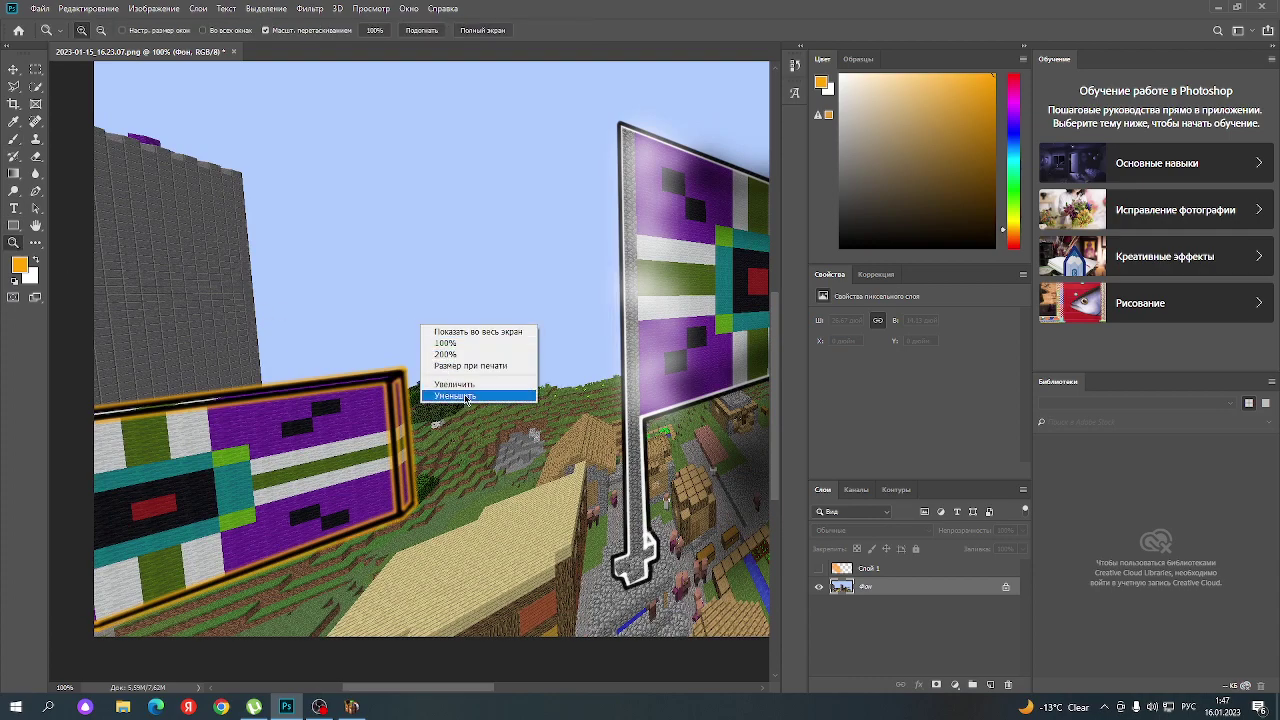
{"action": "left_click", "coordinate": [440, 396]}
{"action": "right_click", "coordinate": [522, 336]}
{"action": "left_click", "coordinate": [548, 410]}
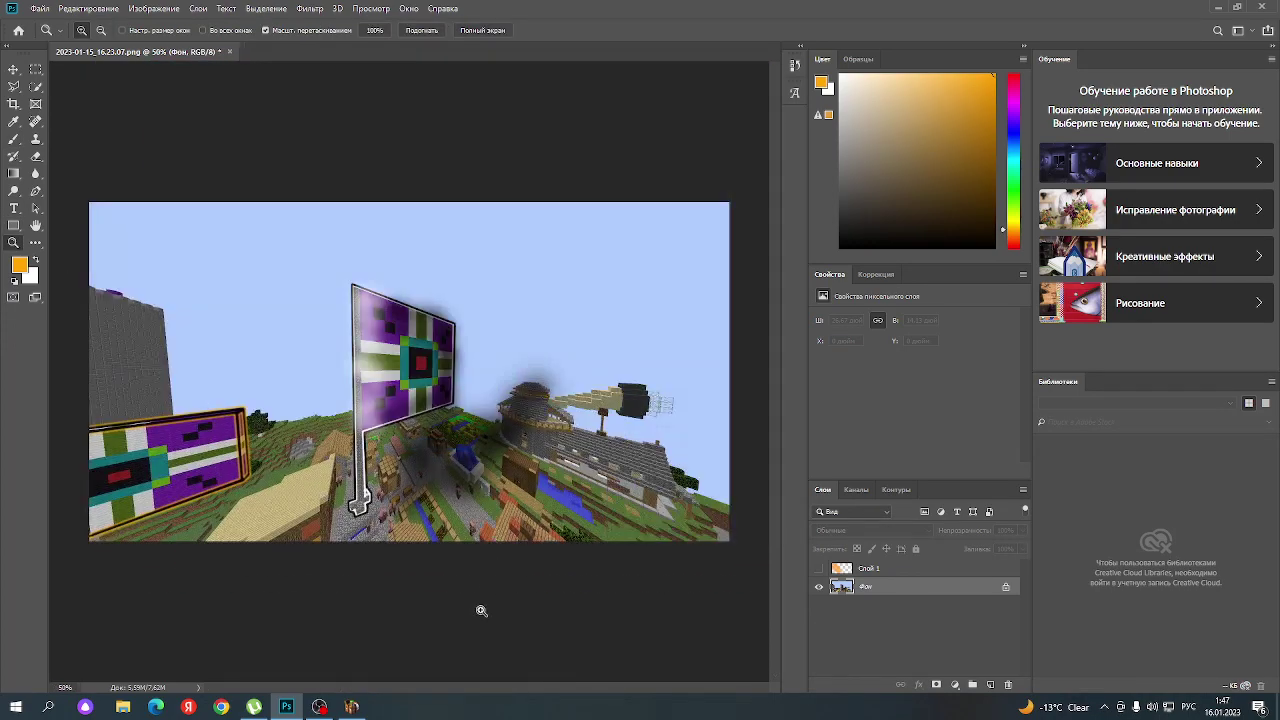
{"action": "left_click", "coordinate": [14, 145]}
- Enlarge the brush to about 937 px so it covers the whole image
{"action": "left_click", "coordinate": [88, 30]}
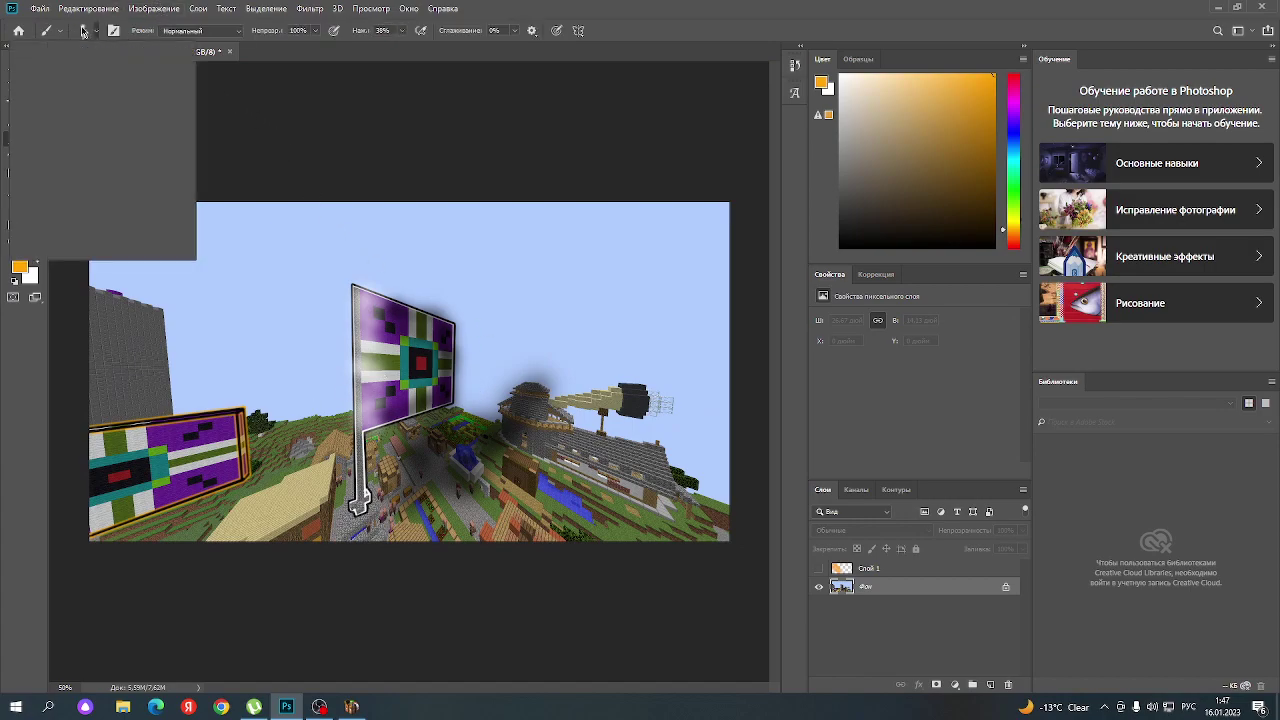
{"action": "left_click", "coordinate": [120, 73]}
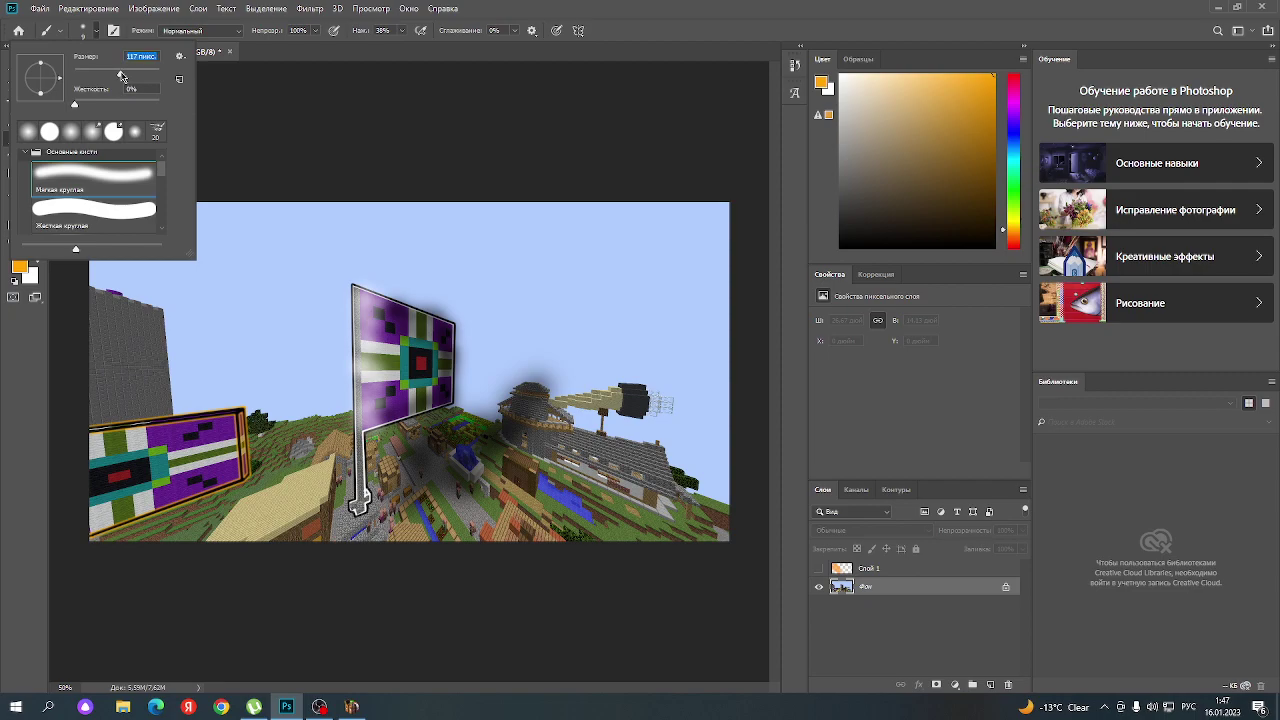
{"action": "left_click", "coordinate": [157, 74]}
{"action": "left_click_drag", "start_coordinate": [157, 74], "coordinate": [158, 74]}
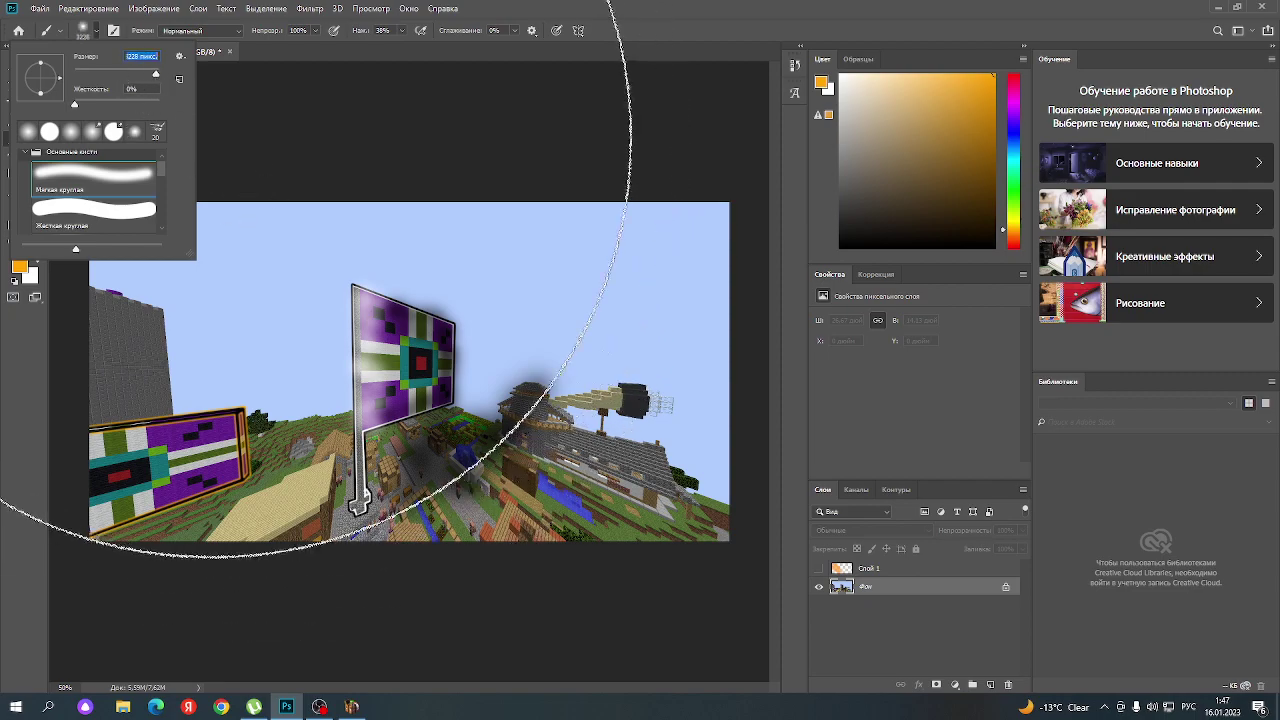
- Try translucent purple and bright green washes over the image, undoing both
{"action": "left_click", "coordinate": [1013, 120]}
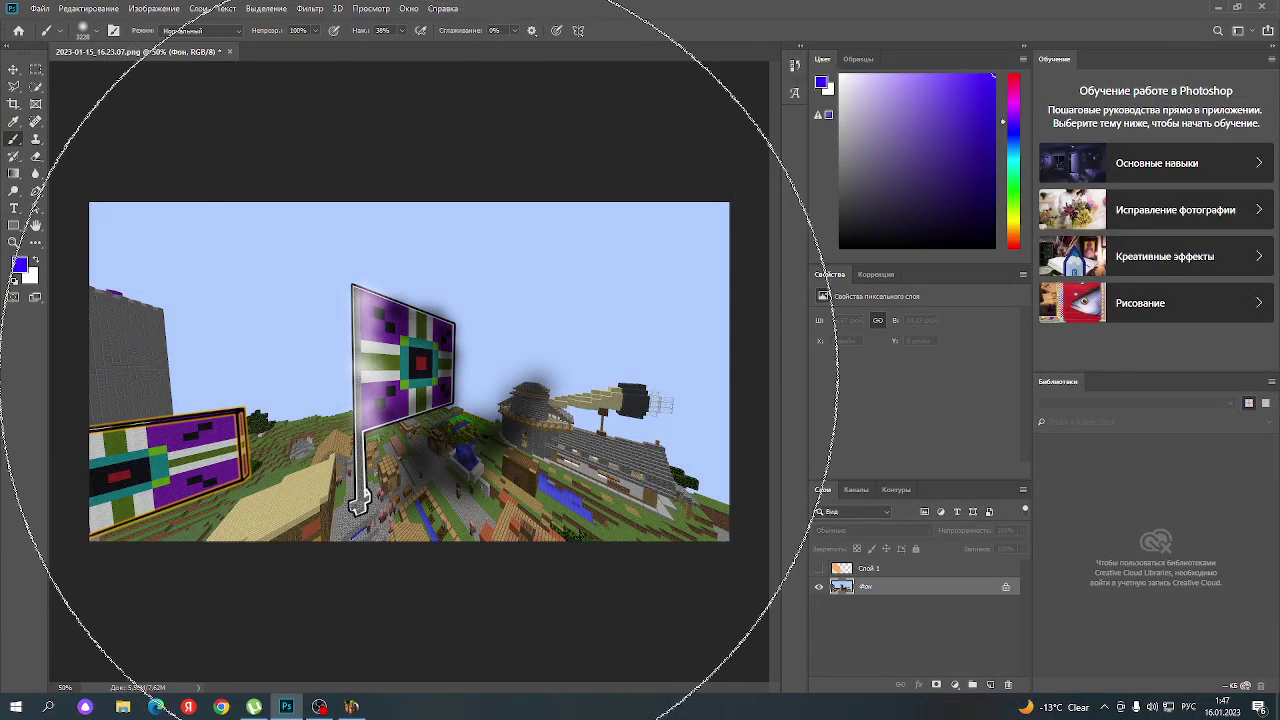
{"action": "left_click", "coordinate": [390, 360]}
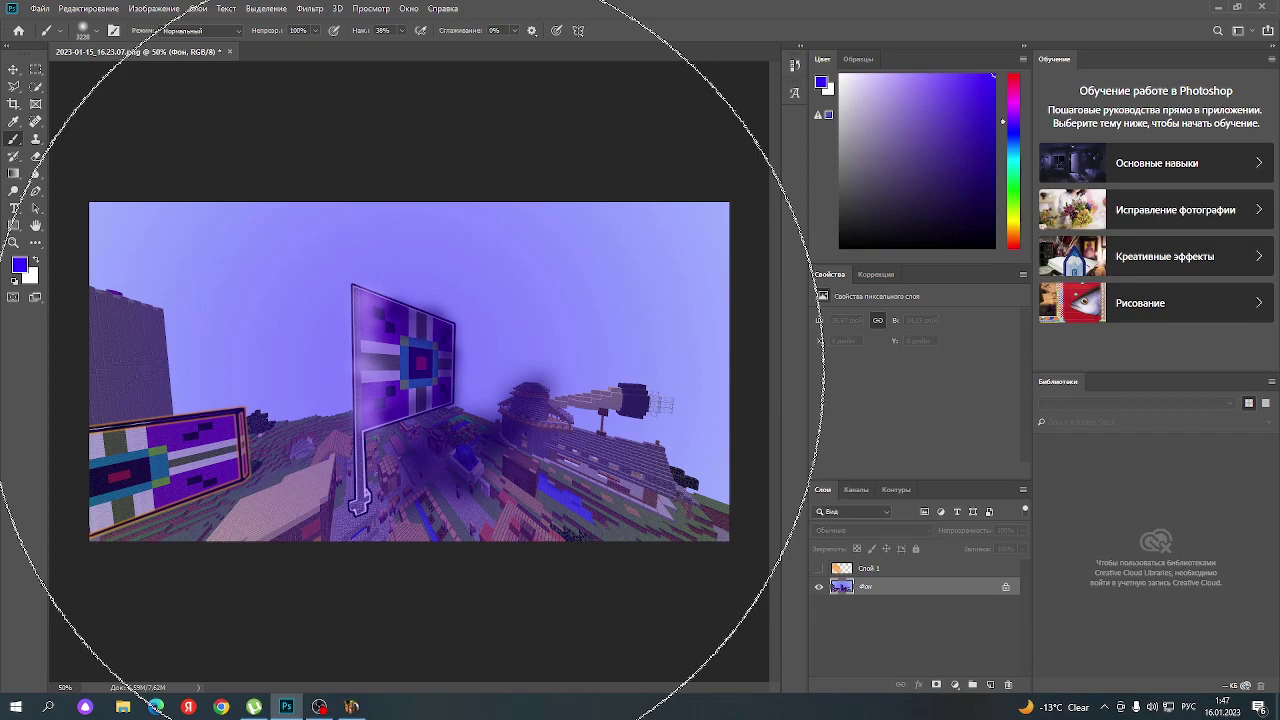
{"action": "key", "text": "ctrl+z"}
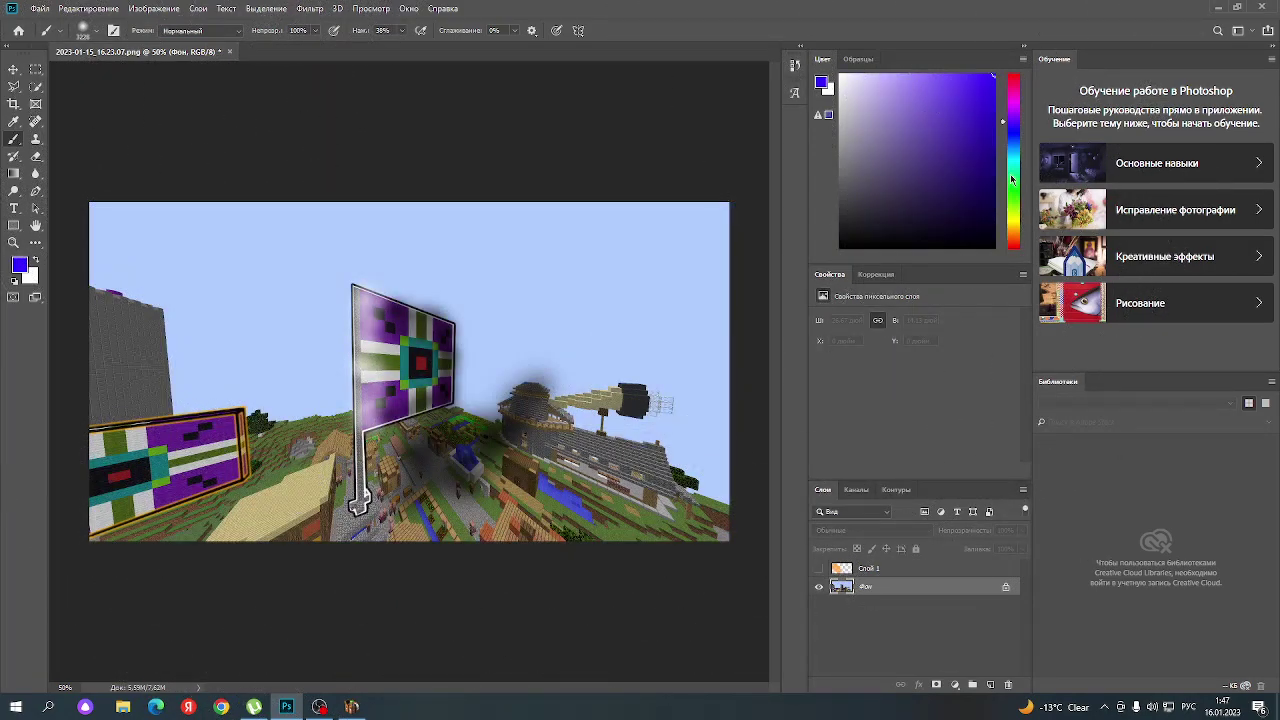
{"action": "left_click_drag", "start_coordinate": [1013, 177], "coordinate": [1013, 201]}
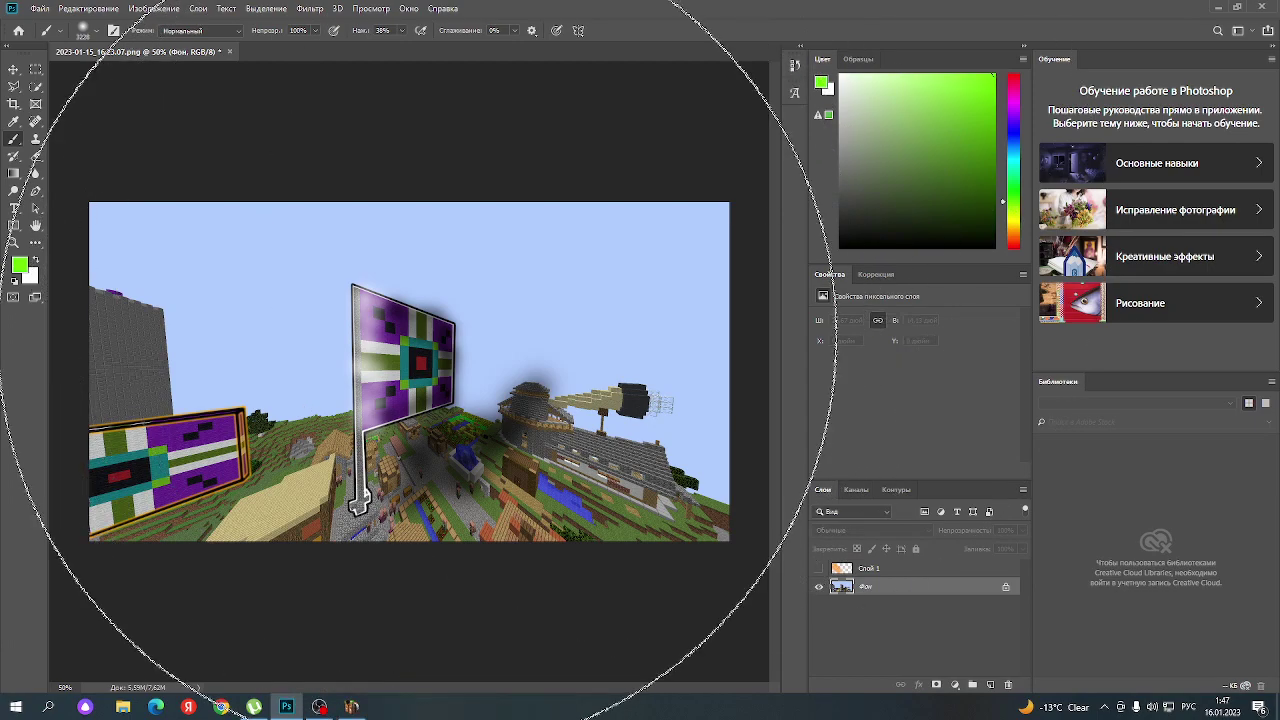
{"action": "left_click", "coordinate": [490, 430]}
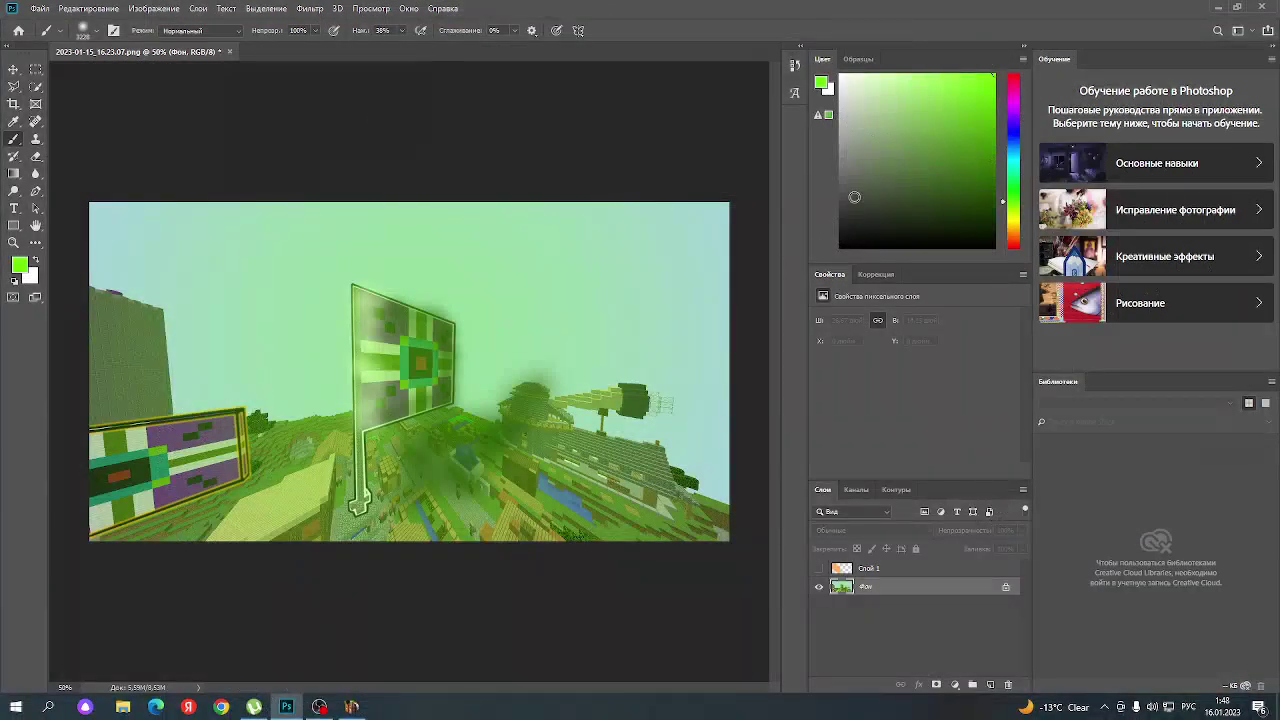
{"action": "key", "text": "ctrl+z"}
- Pick a light violet and wash the whole image lavender, undoing the stray purple strokes
{"action": "left_click", "coordinate": [1014, 117]}
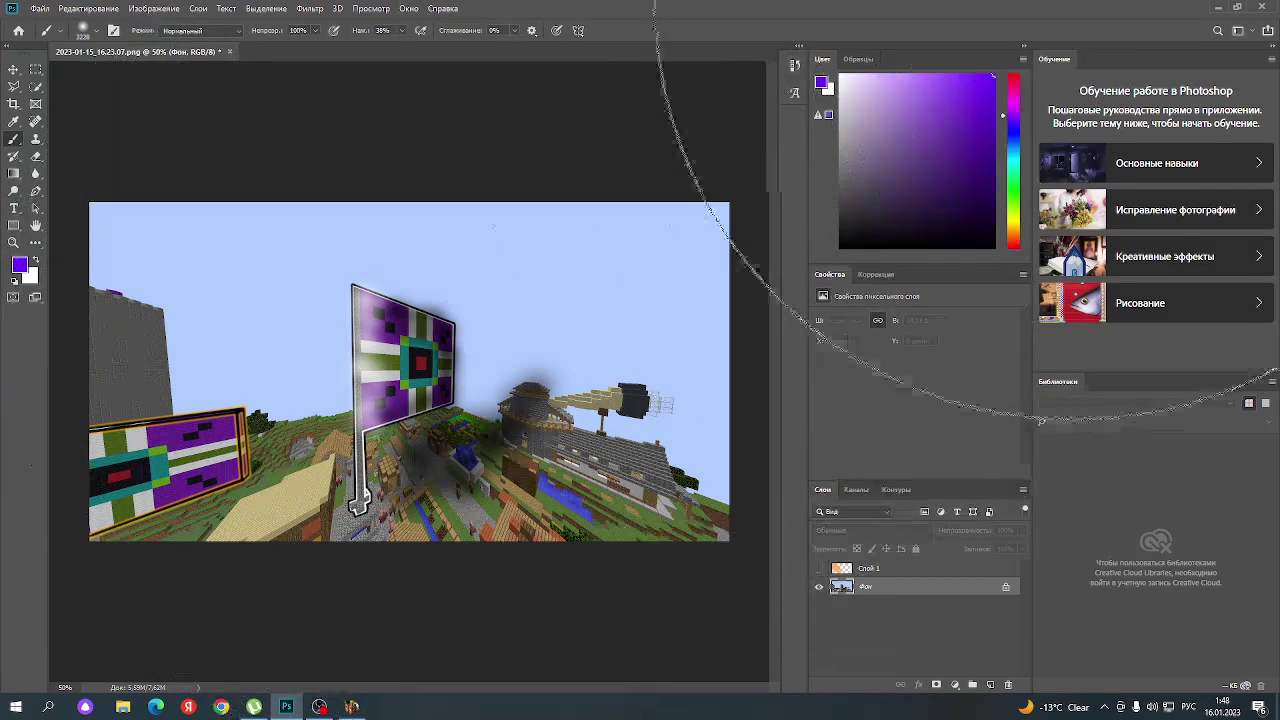
{"action": "left_click", "coordinate": [909, 125]}
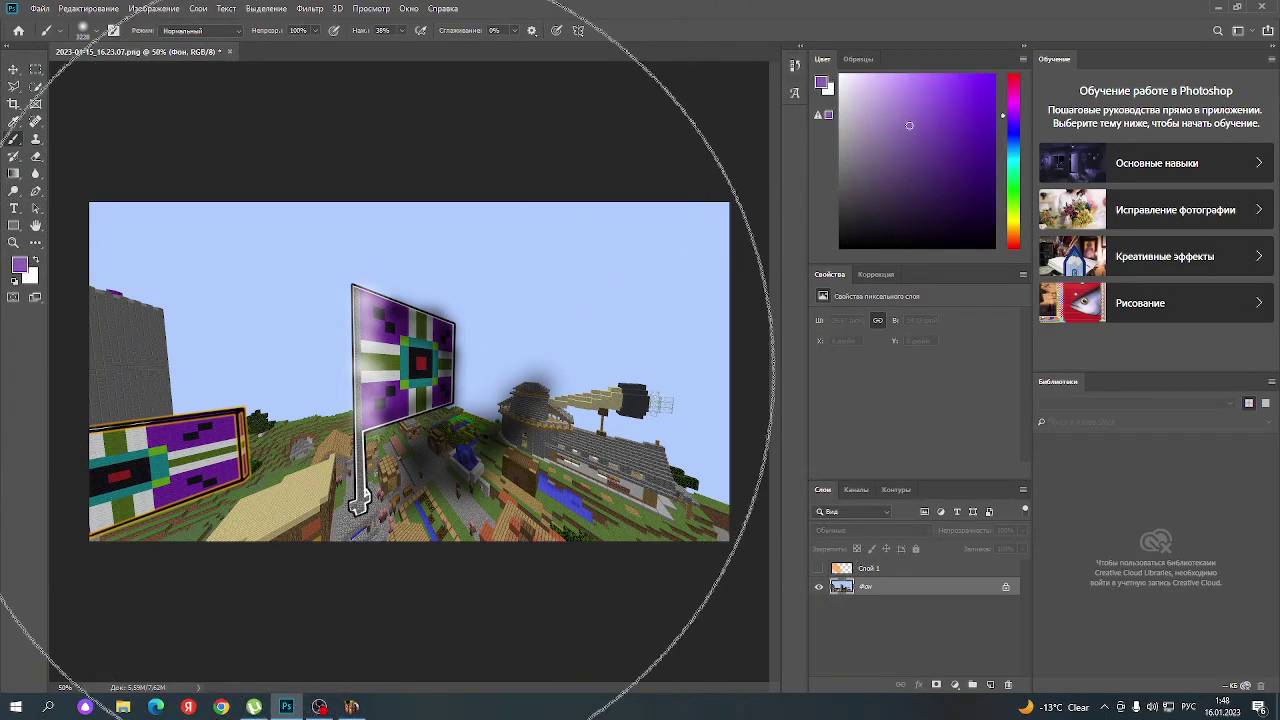
{"action": "left_click", "coordinate": [345, 370]}
{"action": "mouse_move", "coordinate": [356, 360]}
{"action": "left_mouse_down"}
{"action": "mouse_move", "coordinate": [543, 290]}
{"action": "mouse_move", "coordinate": [200, 480]}
{"action": "left_mouse_up"}
{"action": "key", "text": "ctrl+z"}
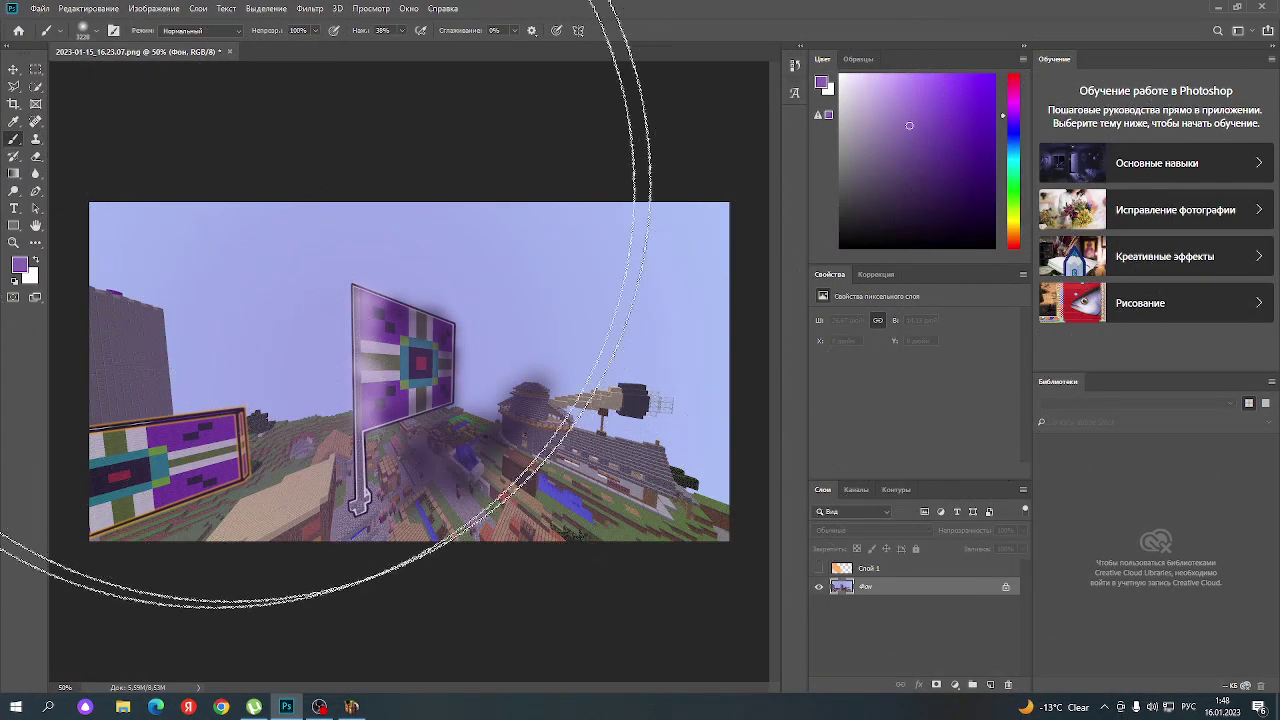
{"action": "key", "text": "ctrl+z"}
{"action": "left_click", "coordinate": [88, 27]}
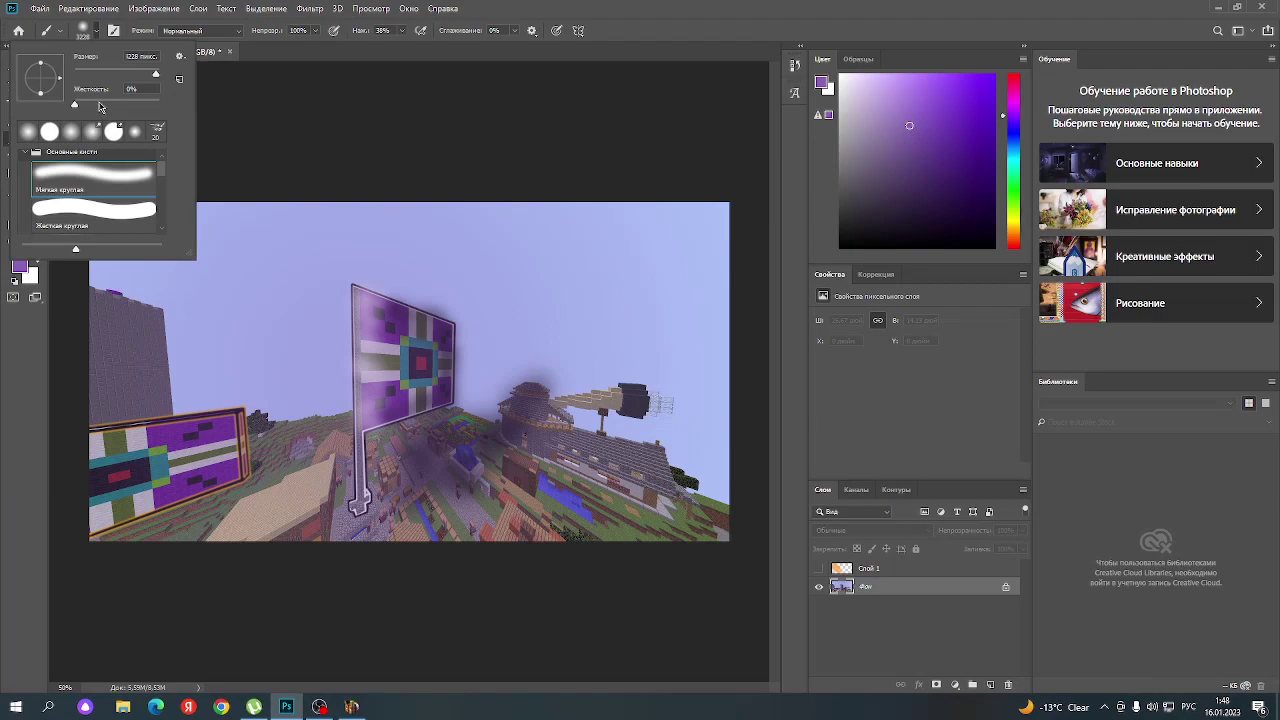
- Shrink the brush to 183 px and try a purple stroke above the flag, then undo it
{"action": "left_click_drag", "start_coordinate": [143, 75], "coordinate": [151, 75]}
{"action": "left_click", "coordinate": [555, 162]}
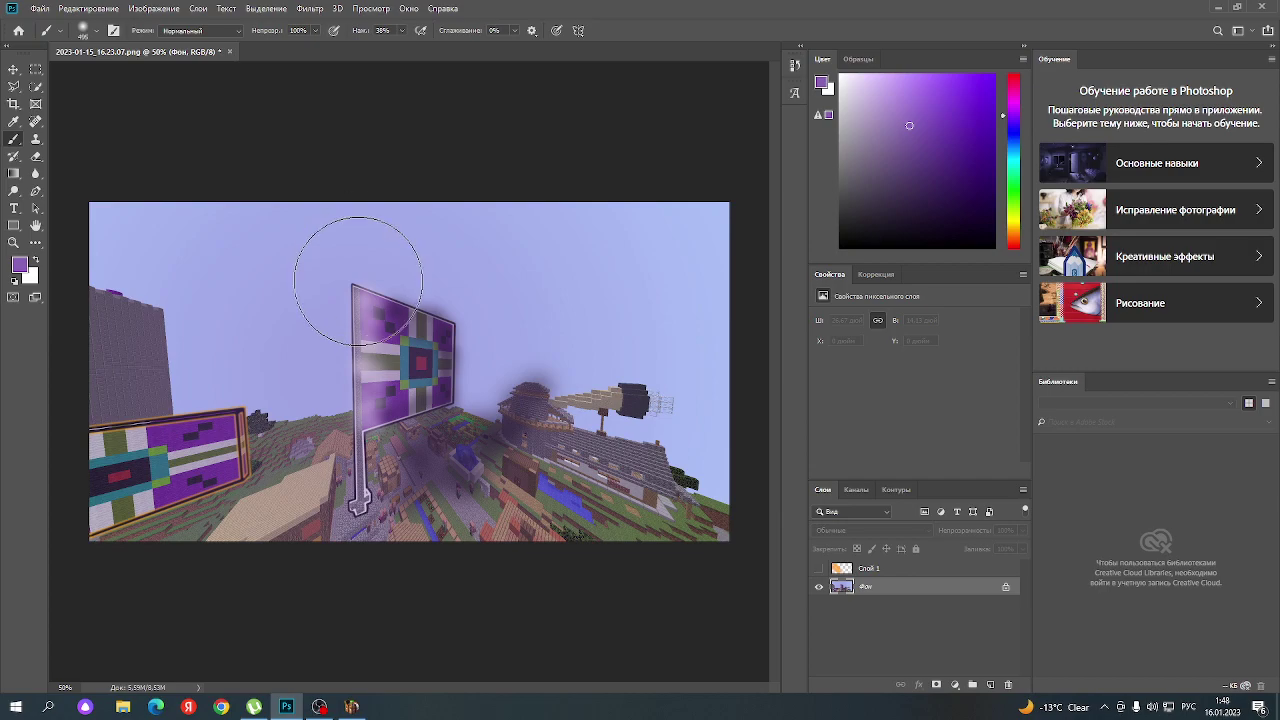
{"action": "mouse_move", "coordinate": [343, 271]}
{"action": "left_mouse_down"}
{"action": "mouse_move", "coordinate": [392, 382]}
{"action": "mouse_move", "coordinate": [655, 355]}
{"action": "left_mouse_up"}
{"action": "key", "text": "ctrl+z"}
- Pick bright cyan and paint soft washes over the top-left sky, grey tower and ground
{"action": "left_click", "coordinate": [1016, 164]}
{"action": "left_click_drag", "start_coordinate": [967, 143], "coordinate": [993, 75]}
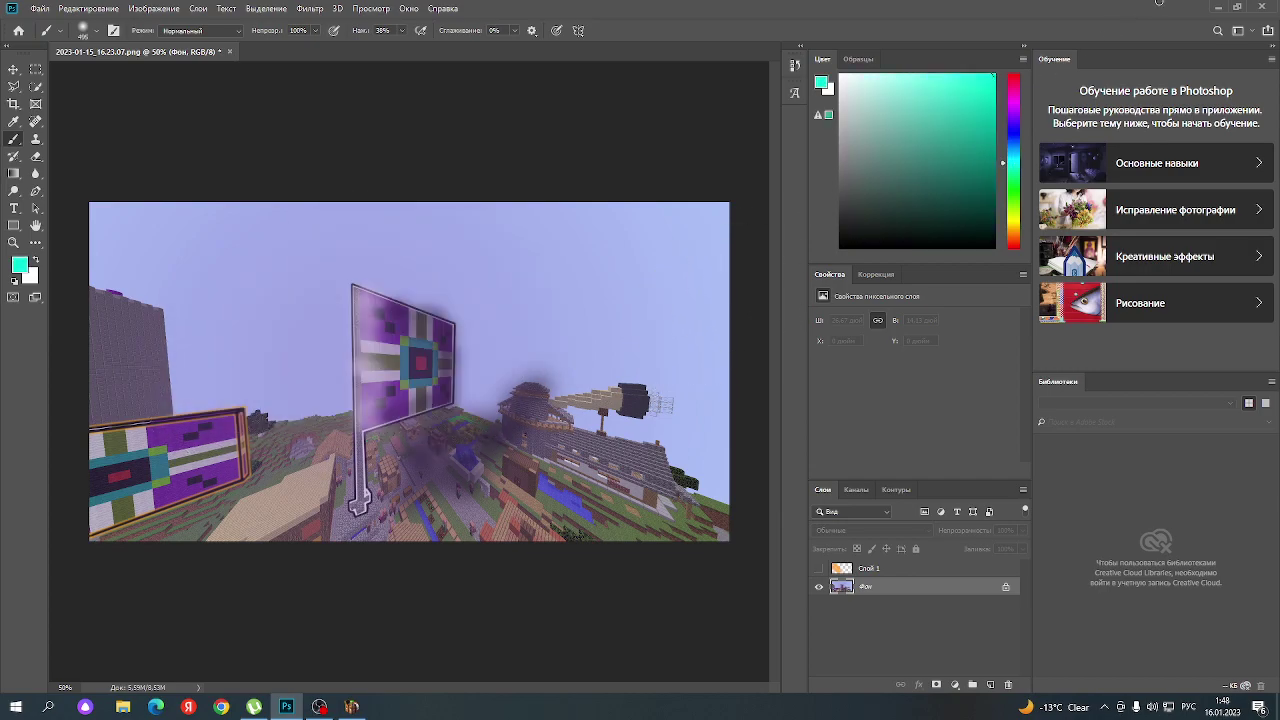
{"action": "mouse_move", "coordinate": [129, 223]}
{"action": "left_mouse_down"}
{"action": "mouse_move", "coordinate": [123, 557]}
{"action": "mouse_move", "coordinate": [344, 545]}
{"action": "mouse_move", "coordinate": [709, 554]}
{"action": "mouse_move", "coordinate": [729, 543]}
{"action": "mouse_move", "coordinate": [748, 223]}
{"action": "mouse_move", "coordinate": [695, 152]}
{"action": "mouse_move", "coordinate": [414, 158]}
{"action": "mouse_move", "coordinate": [206, 137]}
{"action": "left_mouse_up"}
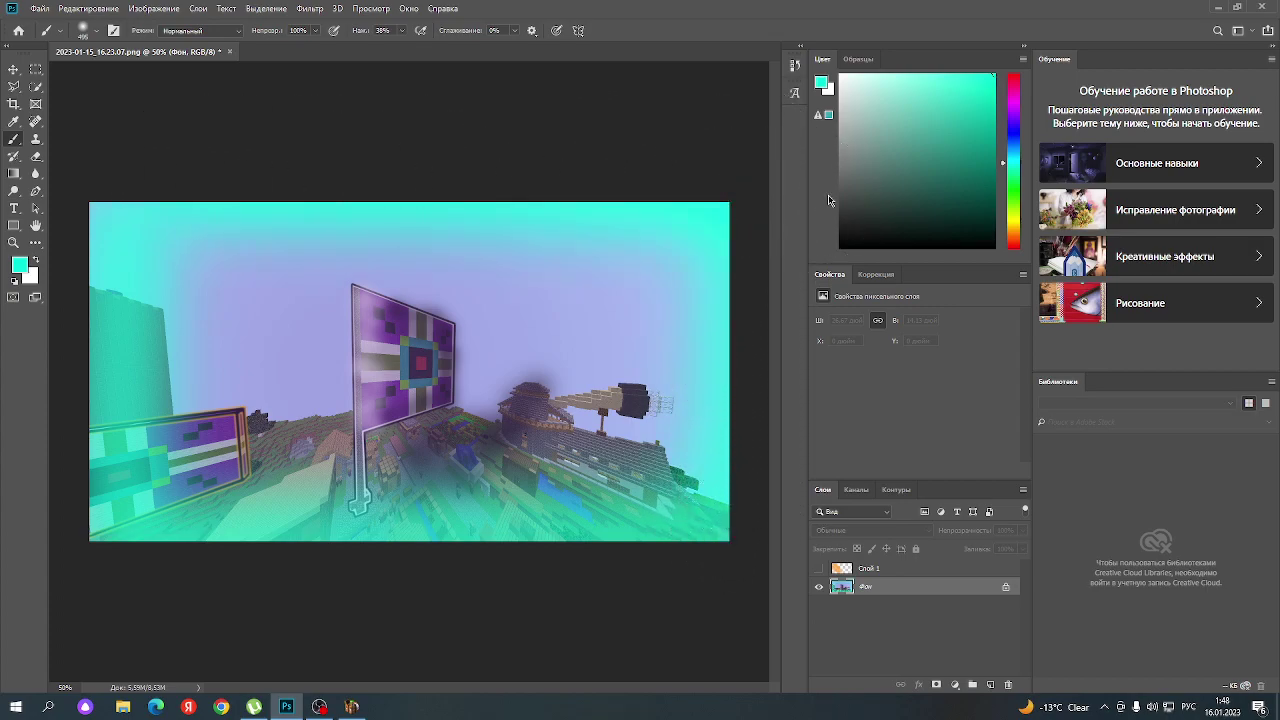
{"action": "mouse_move", "coordinate": [352, 450]}
{"action": "left_mouse_down"}
{"action": "mouse_move", "coordinate": [457, 414]}
{"action": "mouse_move", "coordinate": [443, 400]}
{"action": "left_mouse_up"}
{"action": "left_click", "coordinate": [14, 208]}
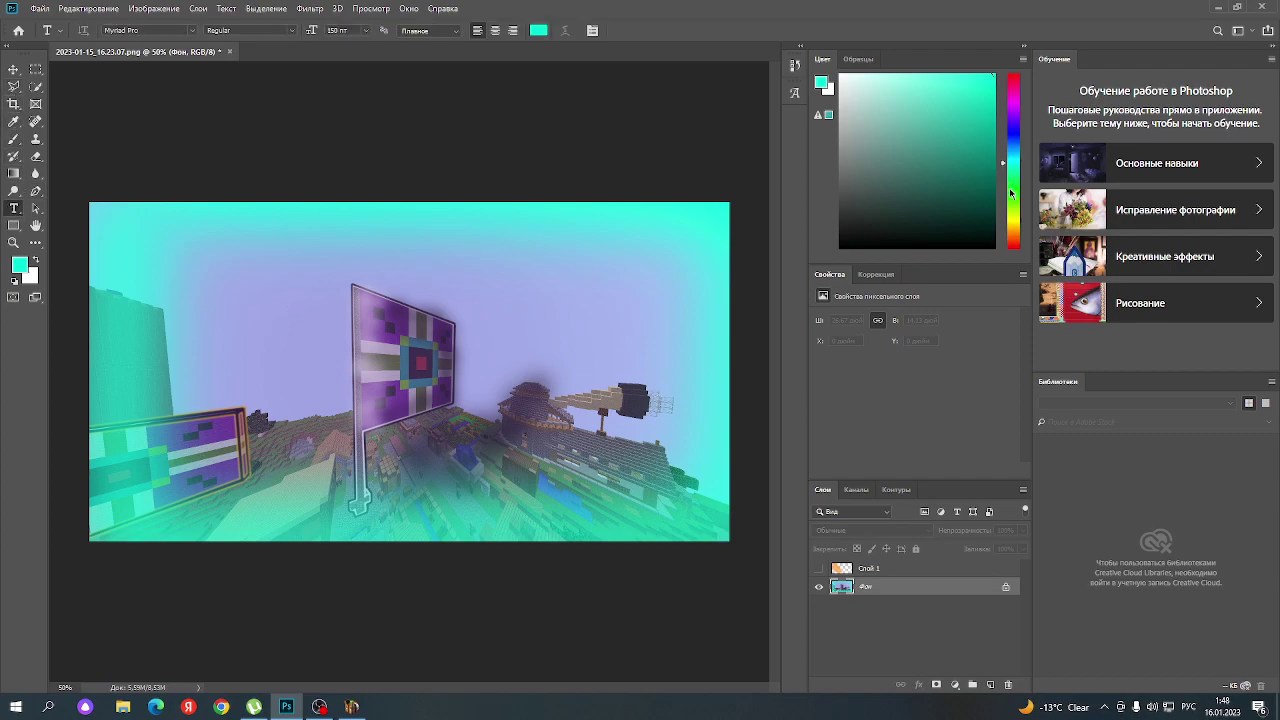
- Set bright green, draw a title text box, clear the placeholder and switch input to Russian
{"action": "left_click", "coordinate": [1013, 200]}
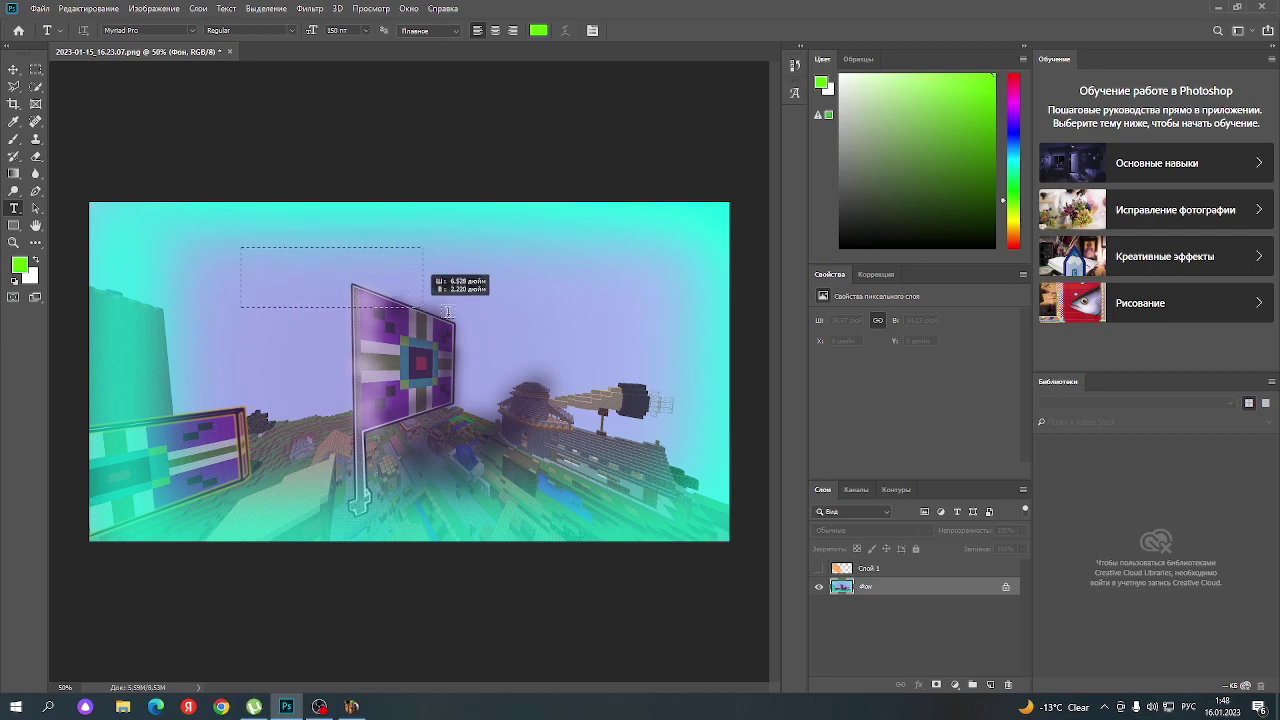
{"action": "left_click_drag", "start_coordinate": [240, 245], "coordinate": [553, 346]}
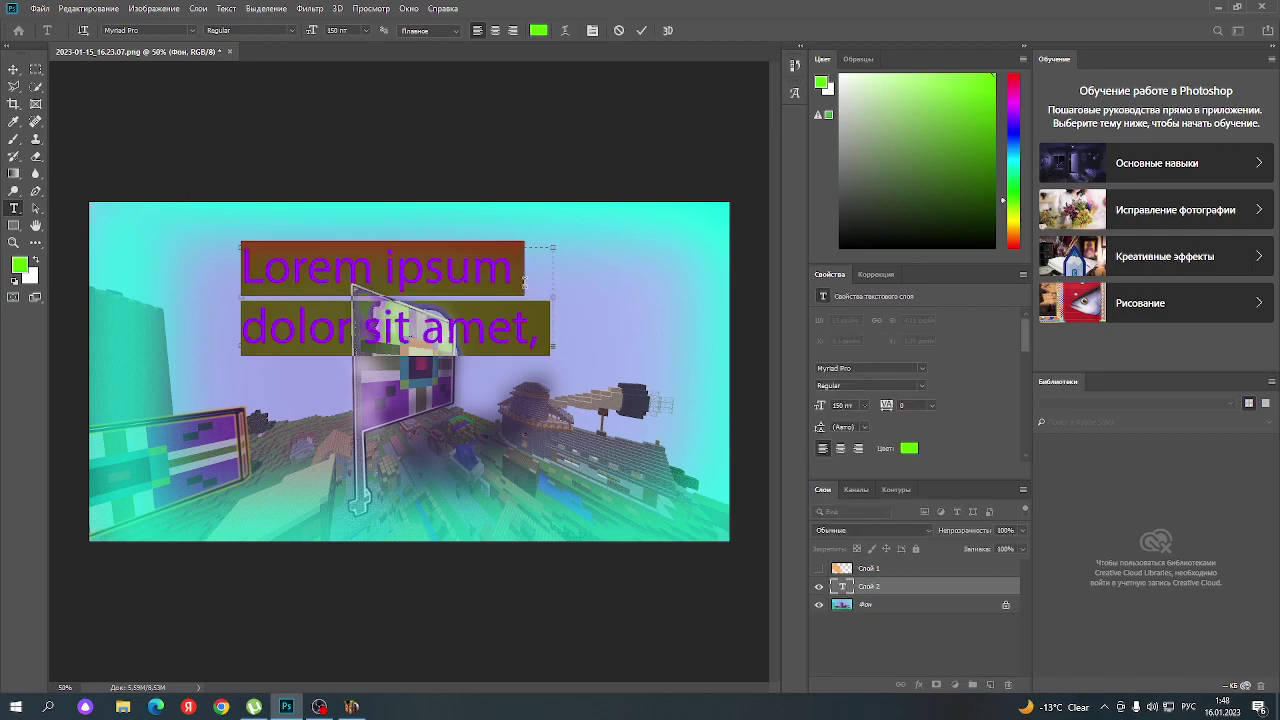
{"action": "key", "text": "BackSpace"}
{"action": "type", "text": "B"}
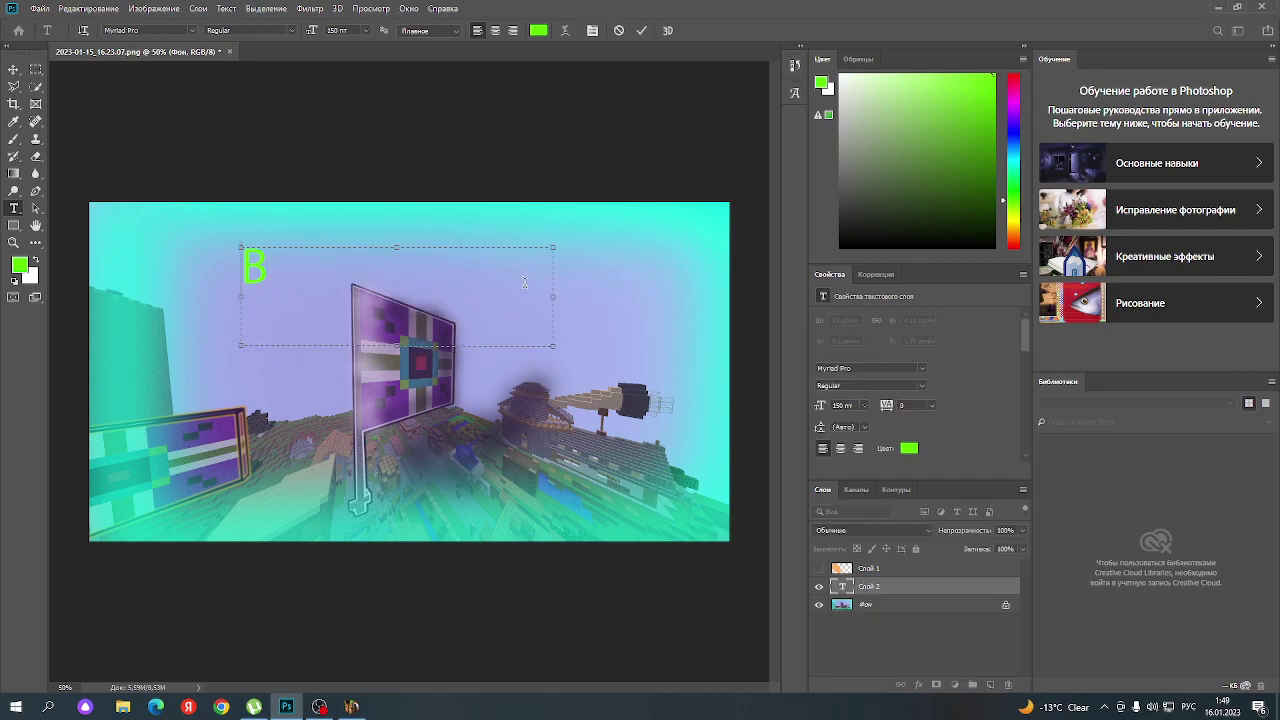
{"action": "key", "text": "BackSpace"}
{"action": "type", "text": "Y"}
{"action": "key", "text": "BackSpace"}
{"action": "key", "text": "alt+shift"}
- Type 'НАША ДЕРЕВНЯ СТАЛА ИМПЕРИЕЙ', widen the text box to fit, and commit it
{"action": "type", "text": "Д"}
{"action": "type", "text": "ЕРЕВНЯ"}
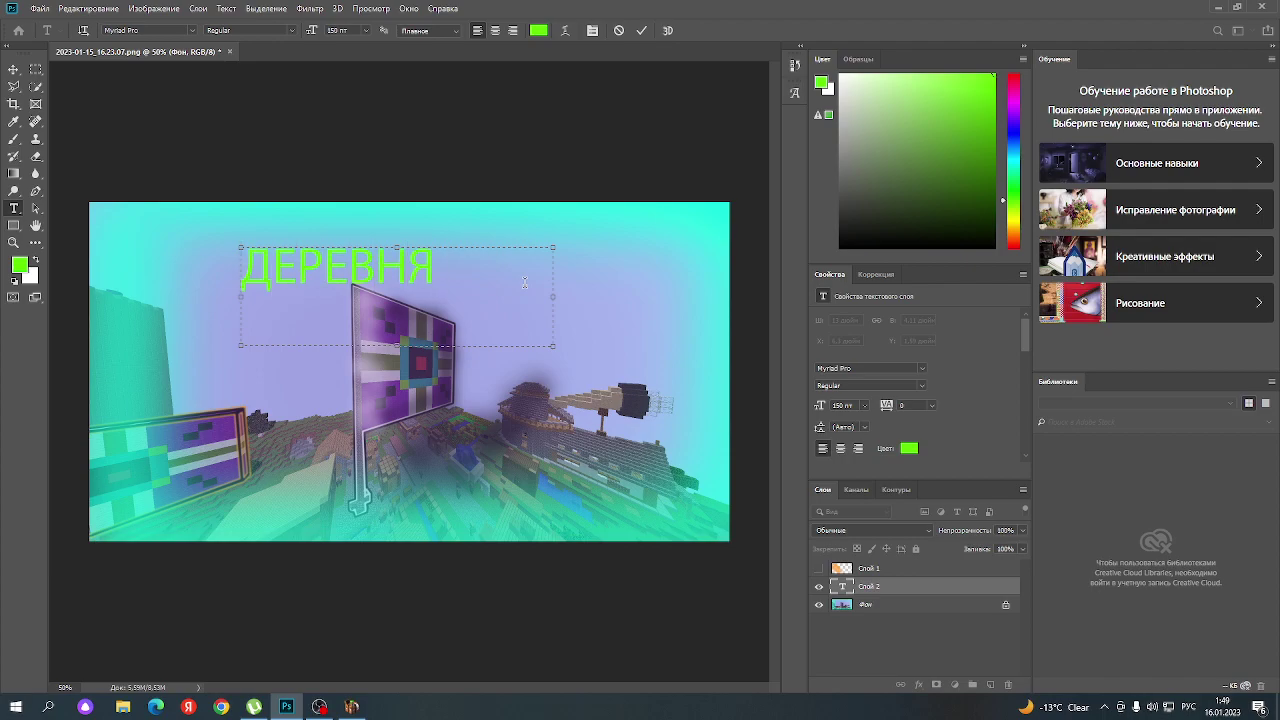
{"action": "key", "text": "BackSpace"}
{"action": "key", "text": "BackSpace"}
{"action": "key", "text": "BackSpace"}
{"action": "key", "text": "BackSpace"}
{"action": "key", "text": "BackSpace"}
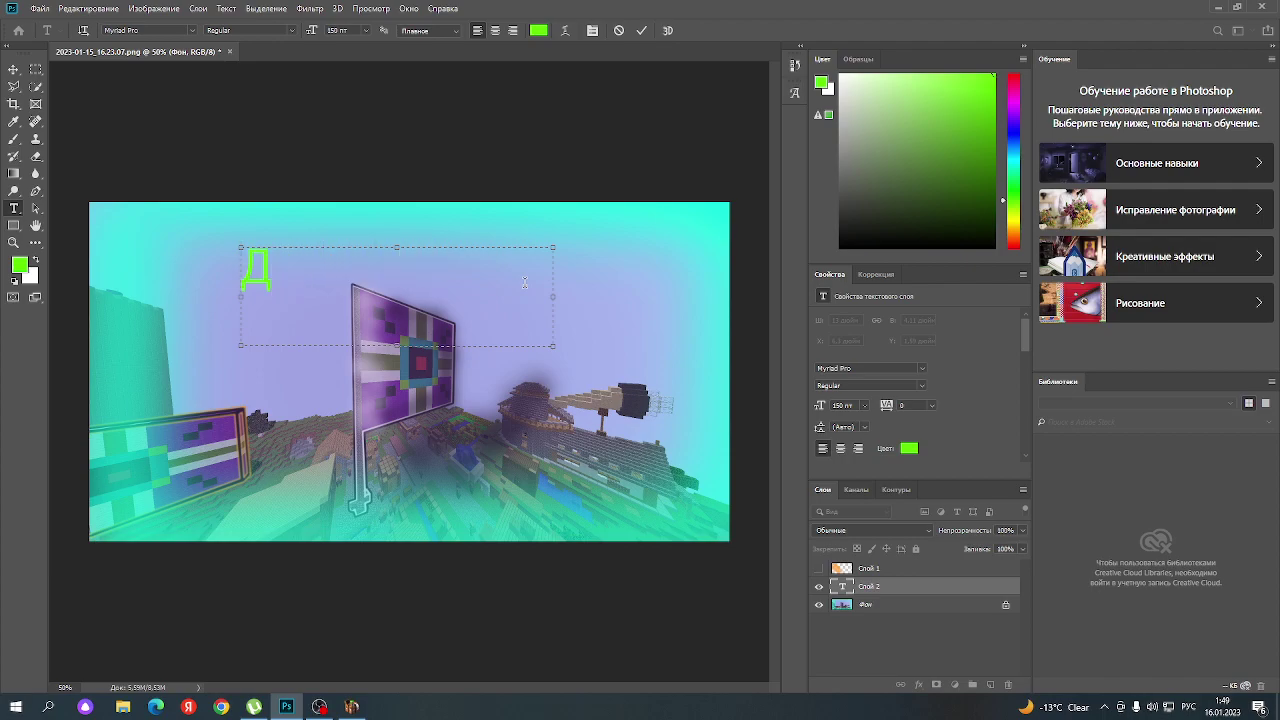
{"action": "key", "text": "BackSpace"}
{"action": "type", "text": "НАША"}
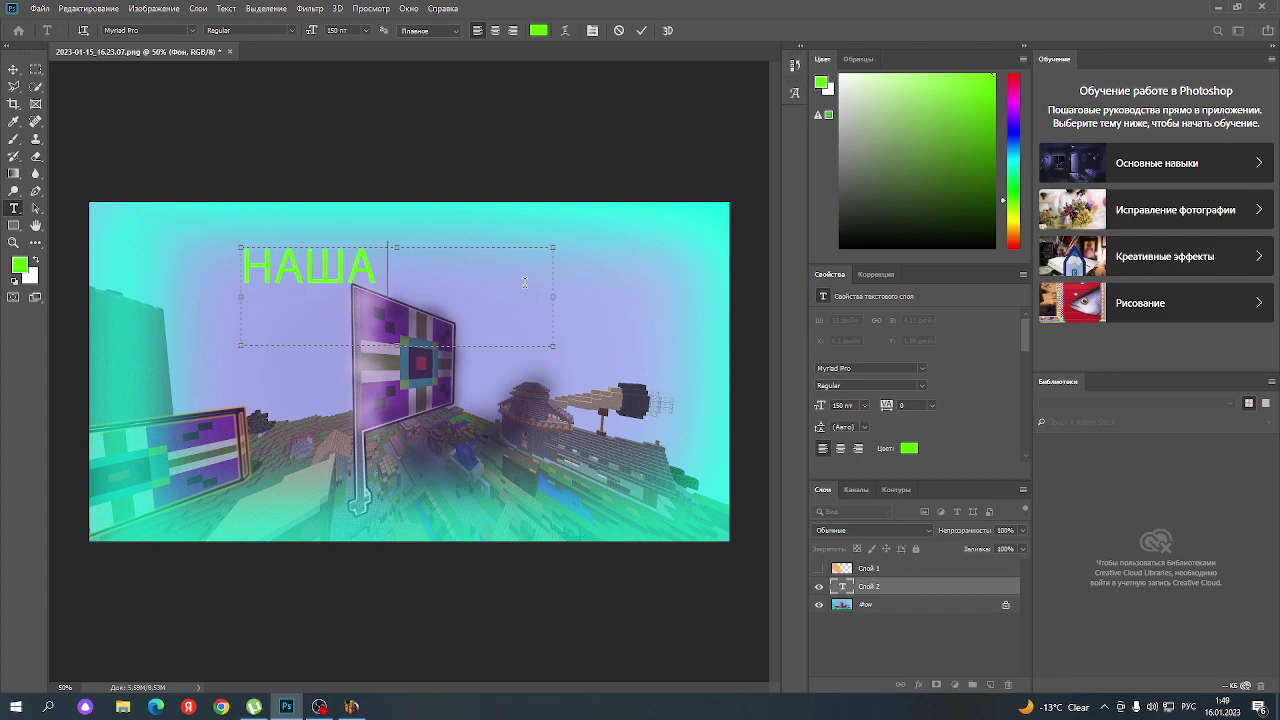
{"action": "type", "text": " ДЕРЕВН"}
{"action": "key", "text": "BackSpace"}
{"action": "type", "text": "- НЯ"}
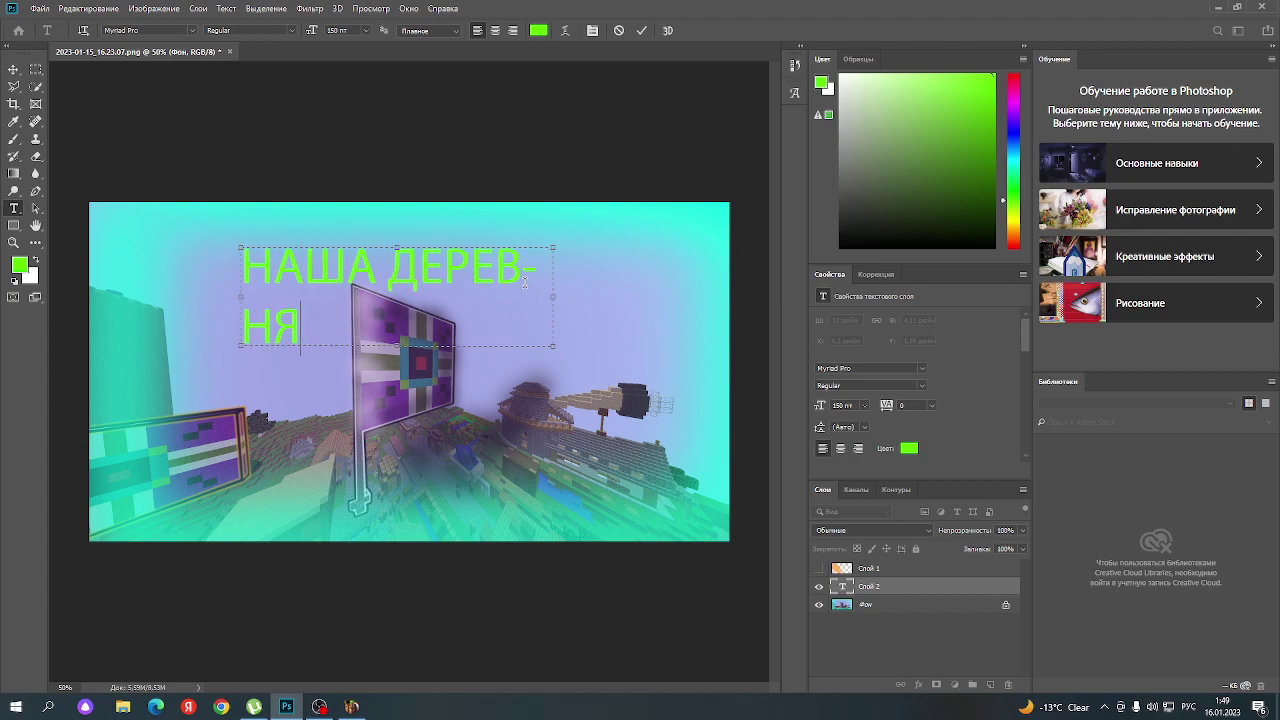
{"action": "type", "text": " СТАЛ"}
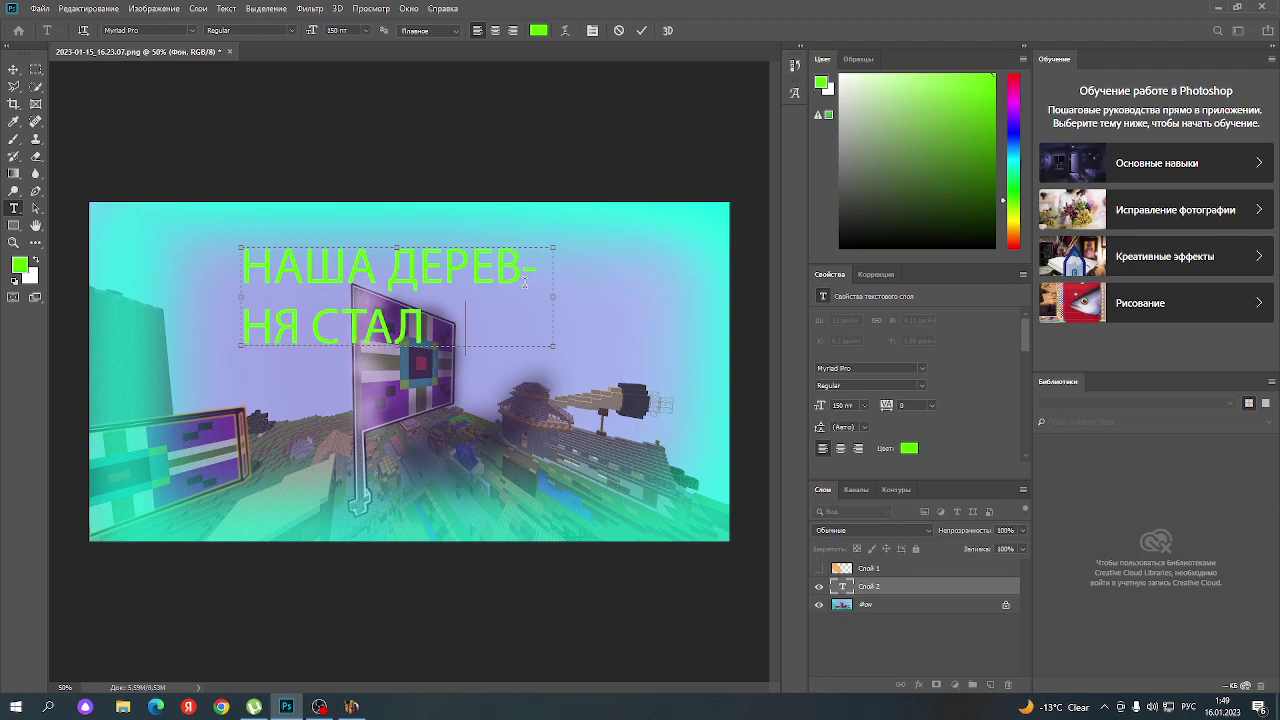
{"action": "type", "text": "А И"}
{"action": "key", "text": "BackSpace"}
{"action": "key", "text": "BackSpace"}
{"action": "left_click_drag", "start_coordinate": [556, 347], "coordinate": [640, 418]}
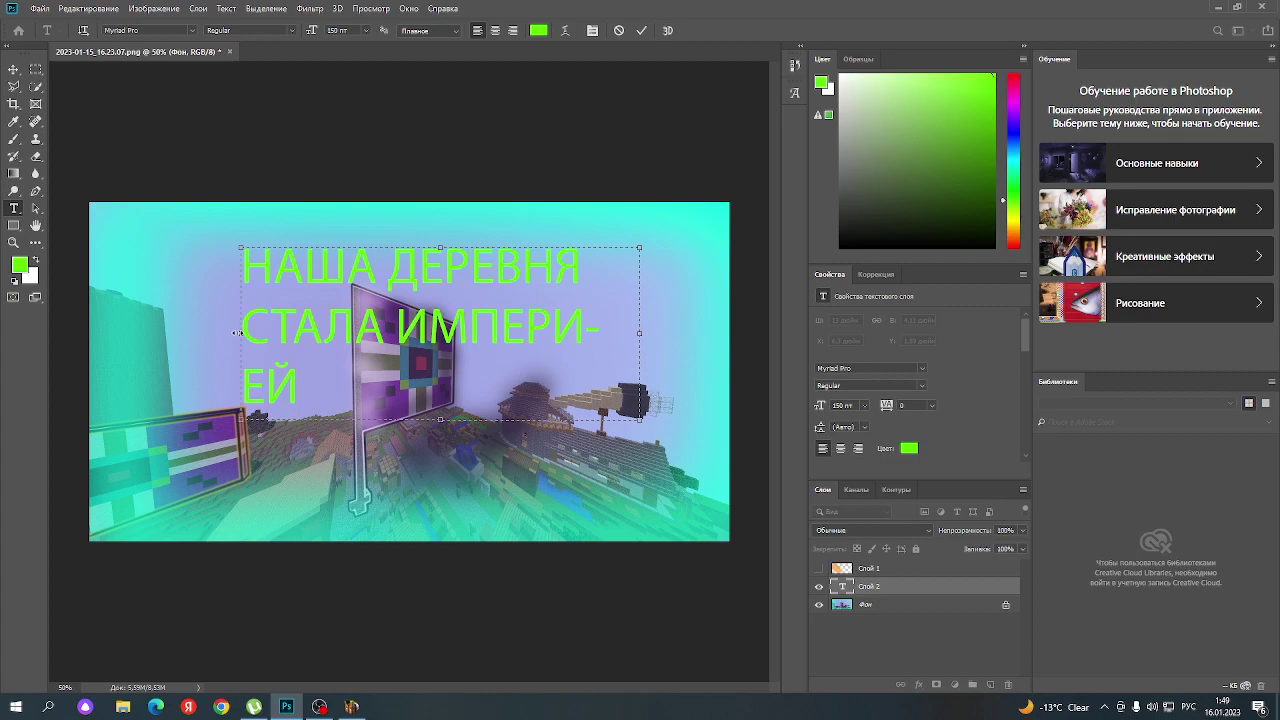
{"action": "left_click_drag", "start_coordinate": [240, 333], "coordinate": [96, 328]}
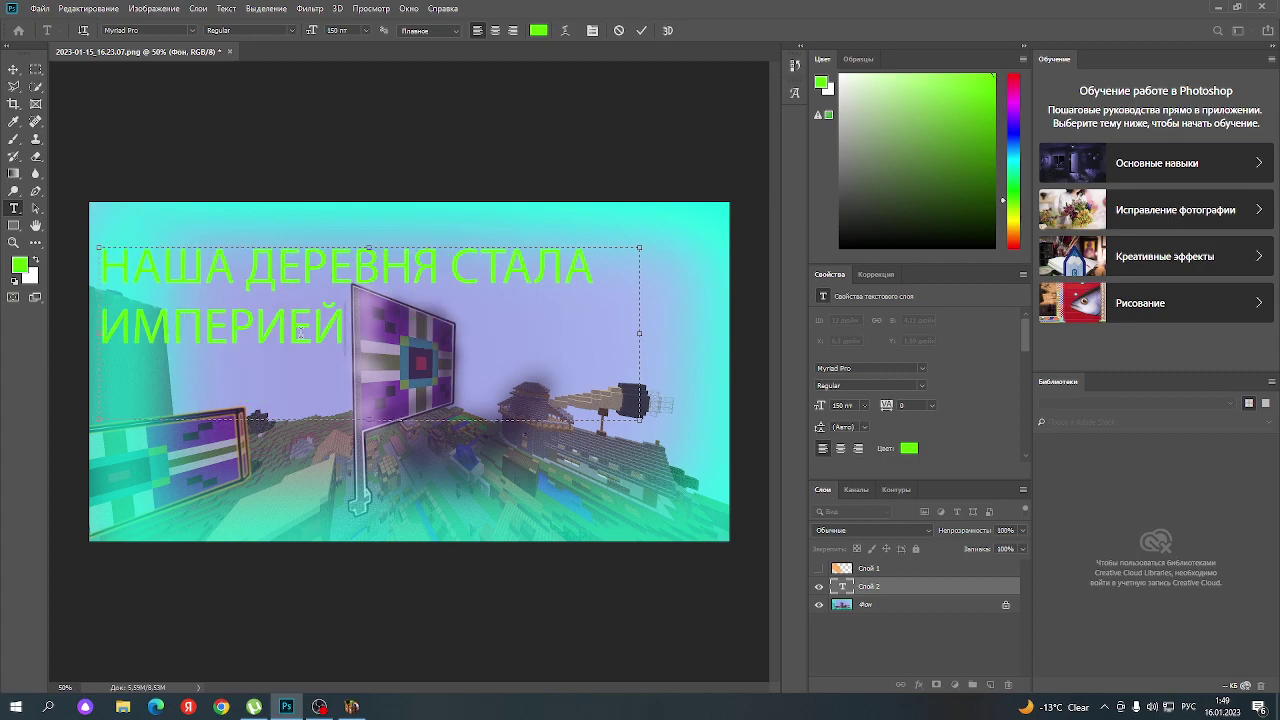
{"action": "left_click", "coordinate": [13, 69]}
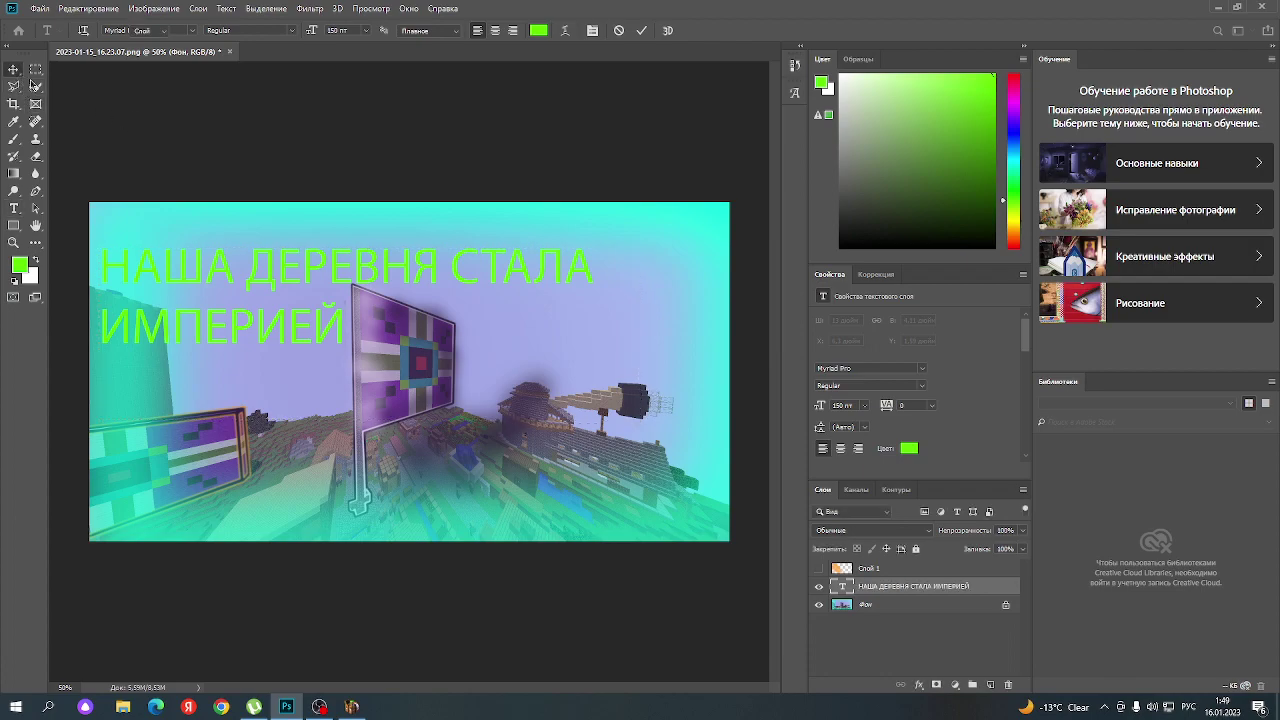
- Move the title up-right, show Слой 1 beneath it, and open the title's Layer Style dialog
{"action": "left_click_drag", "start_coordinate": [322, 272], "coordinate": [388, 244]}
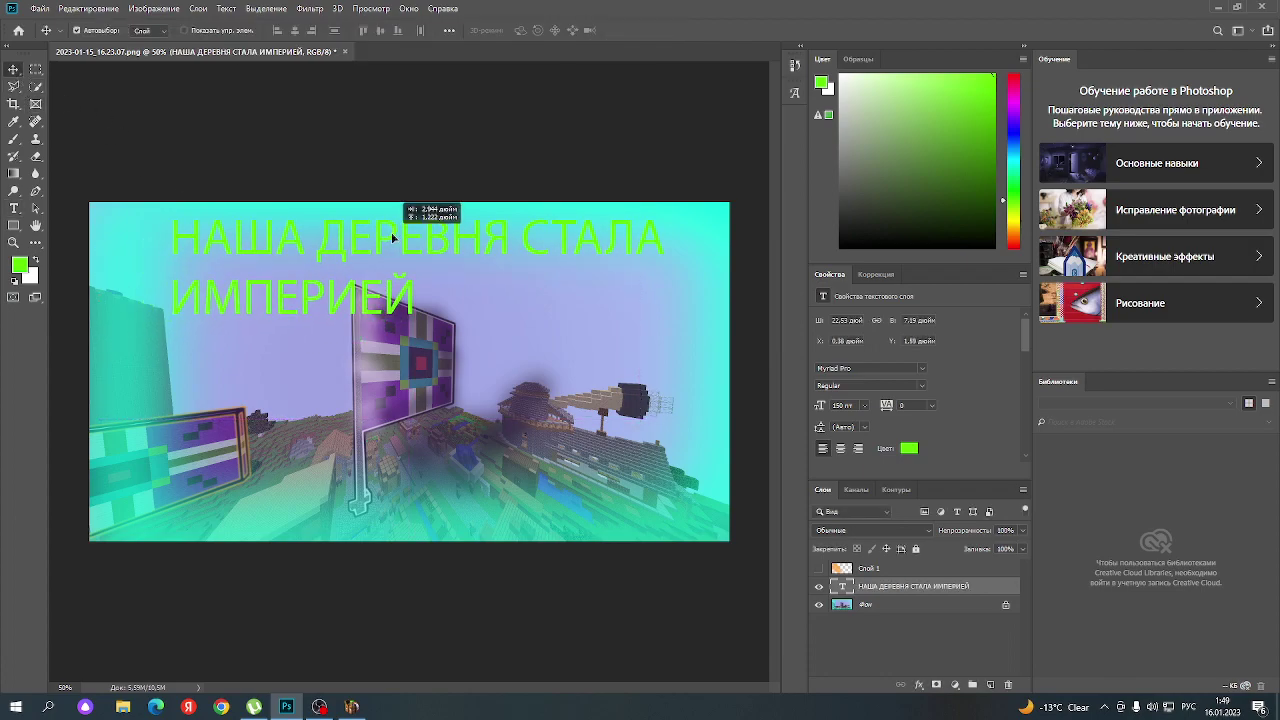
{"action": "left_click", "coordinate": [819, 569]}
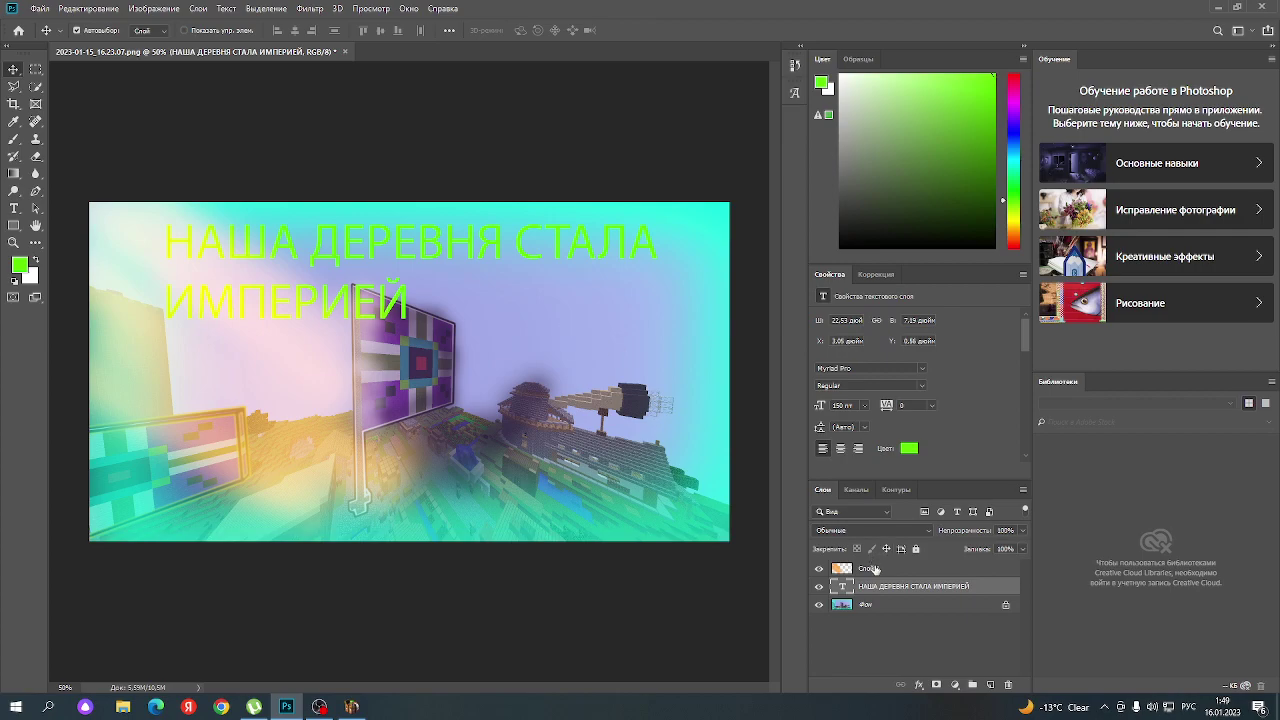
{"action": "left_click_drag", "start_coordinate": [870, 569], "coordinate": [870, 592]}
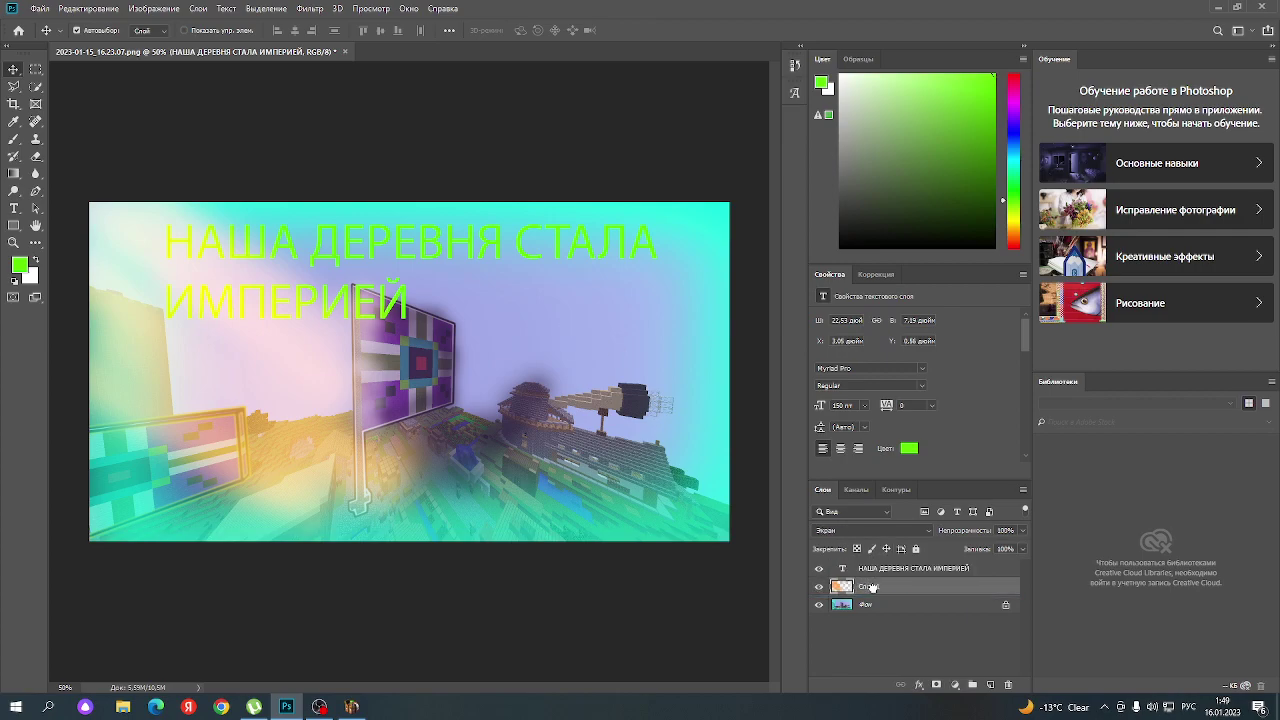
{"action": "left_click", "coordinate": [985, 570]}
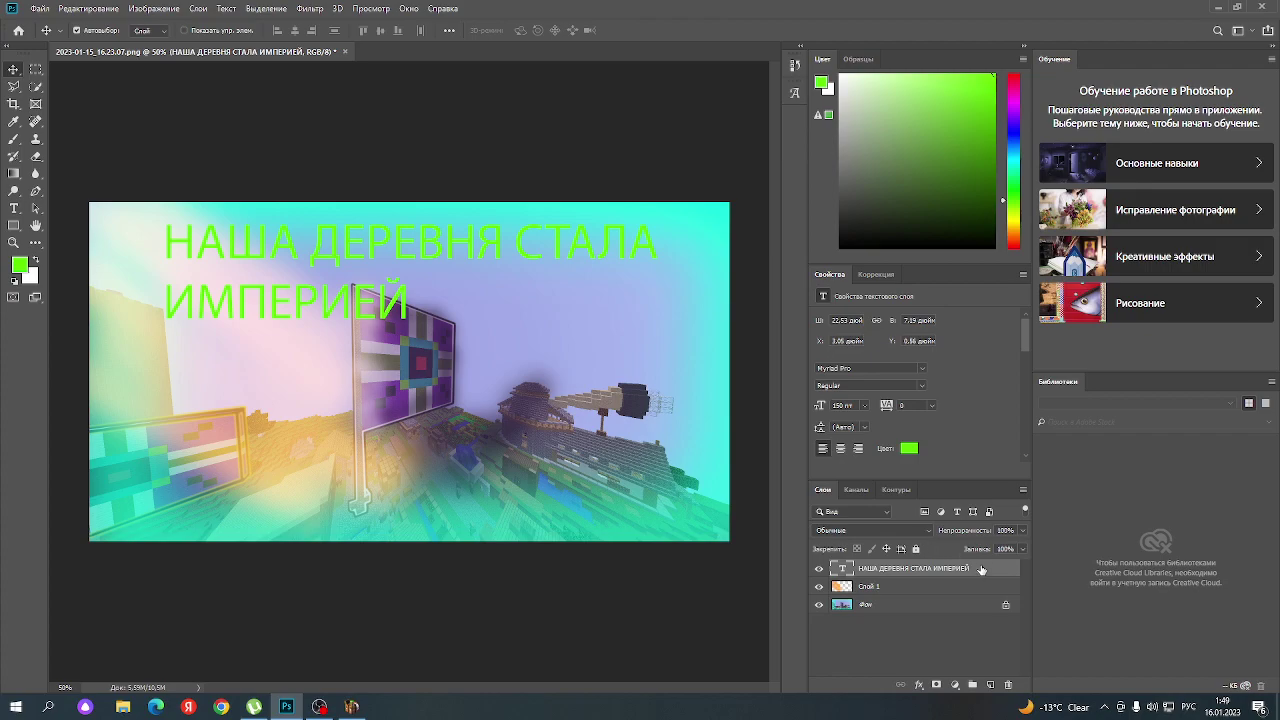
{"action": "double_click", "coordinate": [959, 567]}
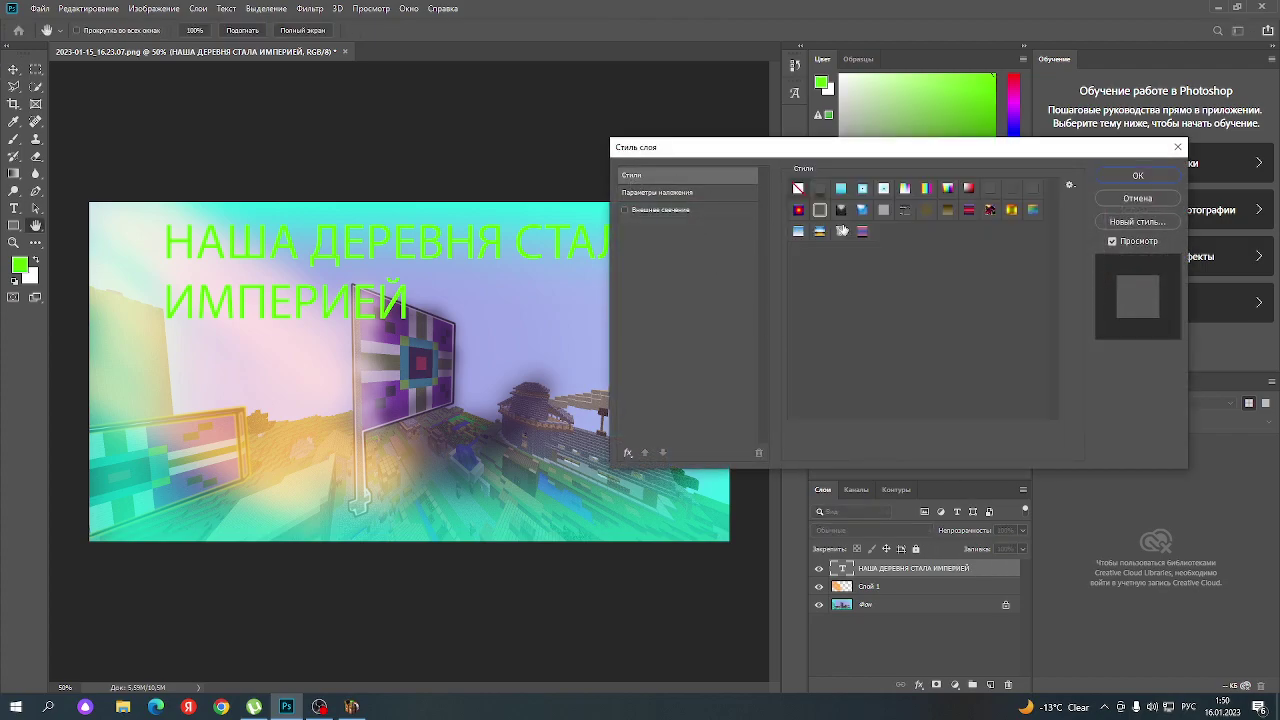
- Preview preset styles on the title: green glow, purple emboss, blue-gold gloss, rainbow, outlines
{"action": "left_click", "coordinate": [818, 211]}
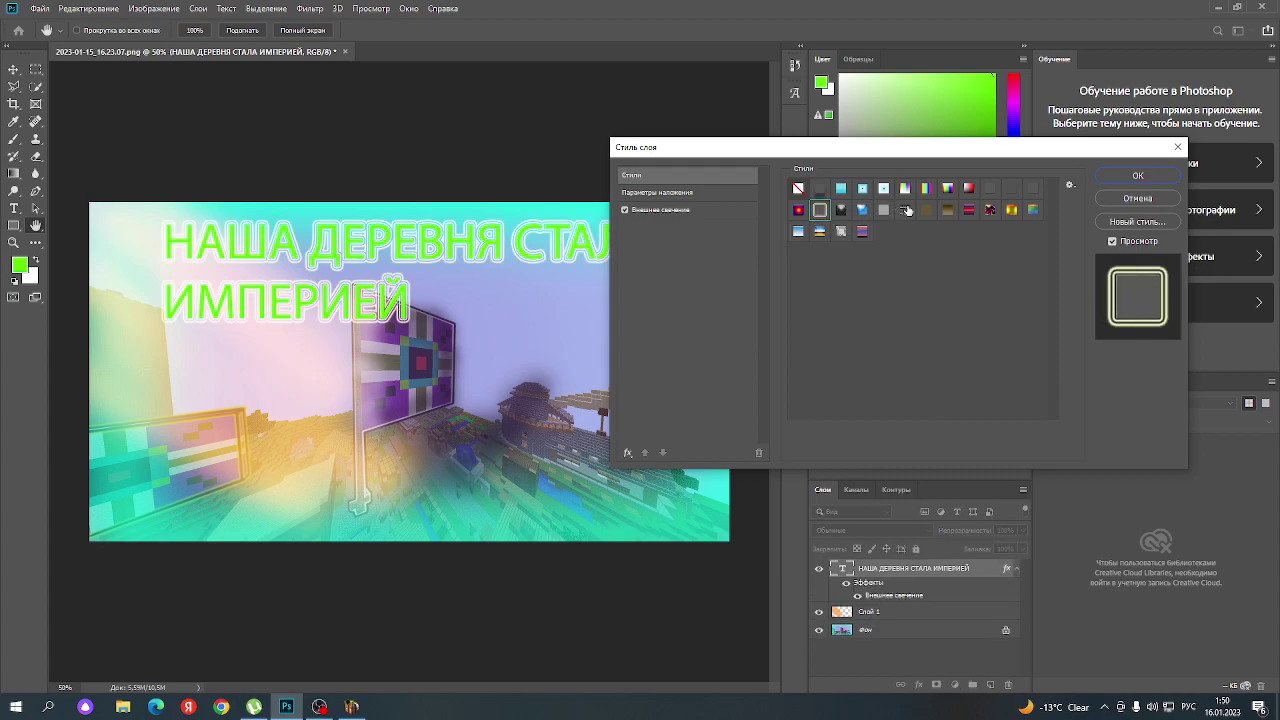
{"action": "left_click", "coordinate": [906, 210]}
{"action": "left_click", "coordinate": [862, 232]}
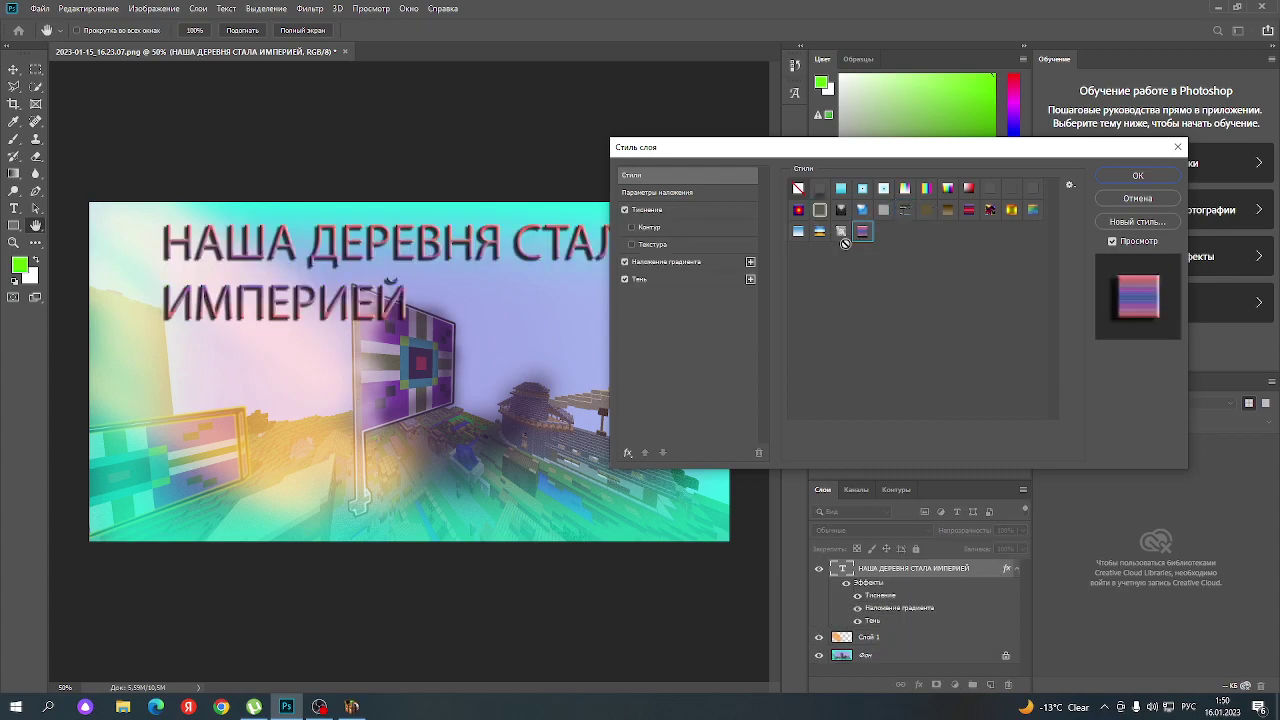
{"action": "left_click", "coordinate": [819, 233]}
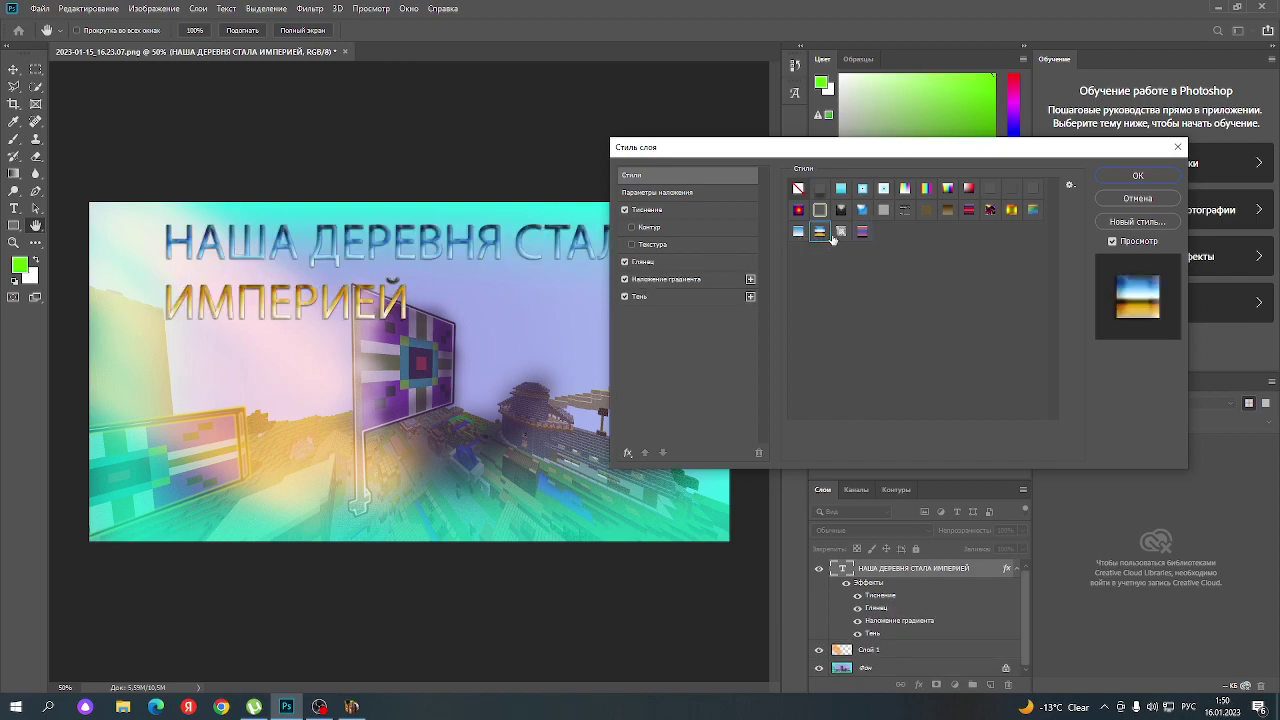
{"action": "left_click", "coordinate": [840, 231]}
{"action": "left_click", "coordinate": [798, 231]}
{"action": "left_click", "coordinate": [927, 189]}
{"action": "left_click", "coordinate": [1033, 211]}
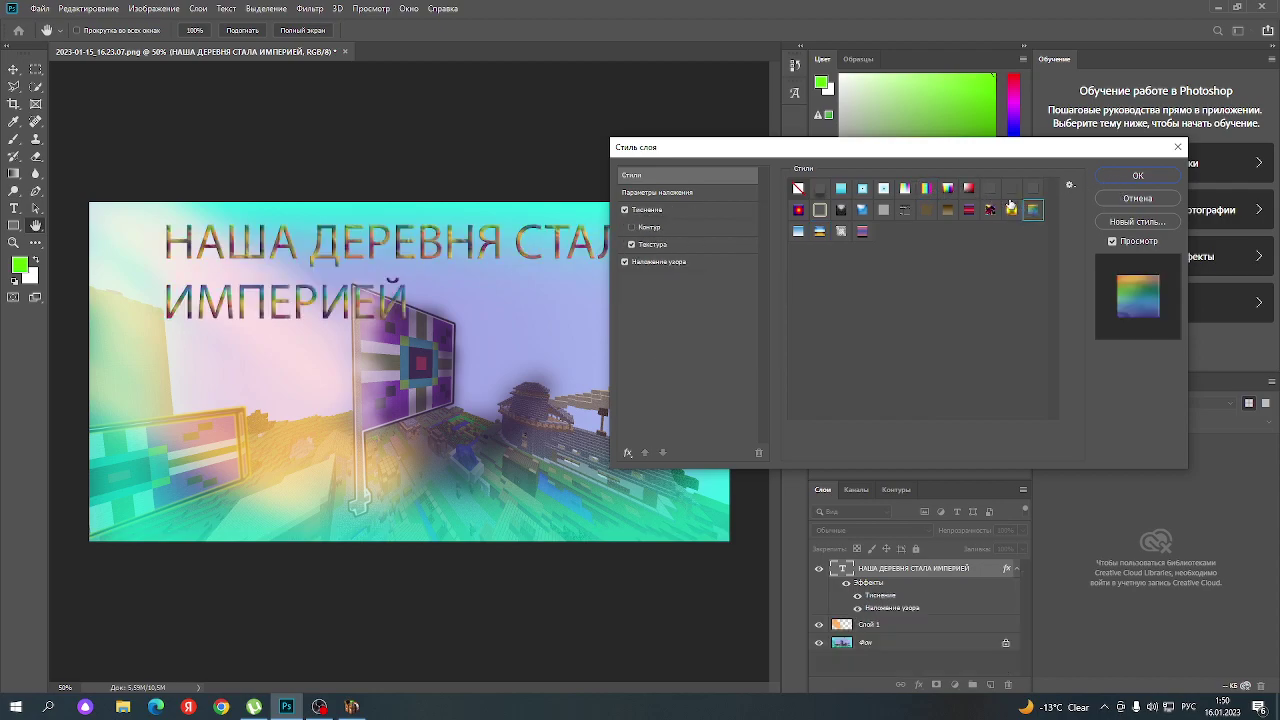
{"action": "left_click", "coordinate": [862, 189]}
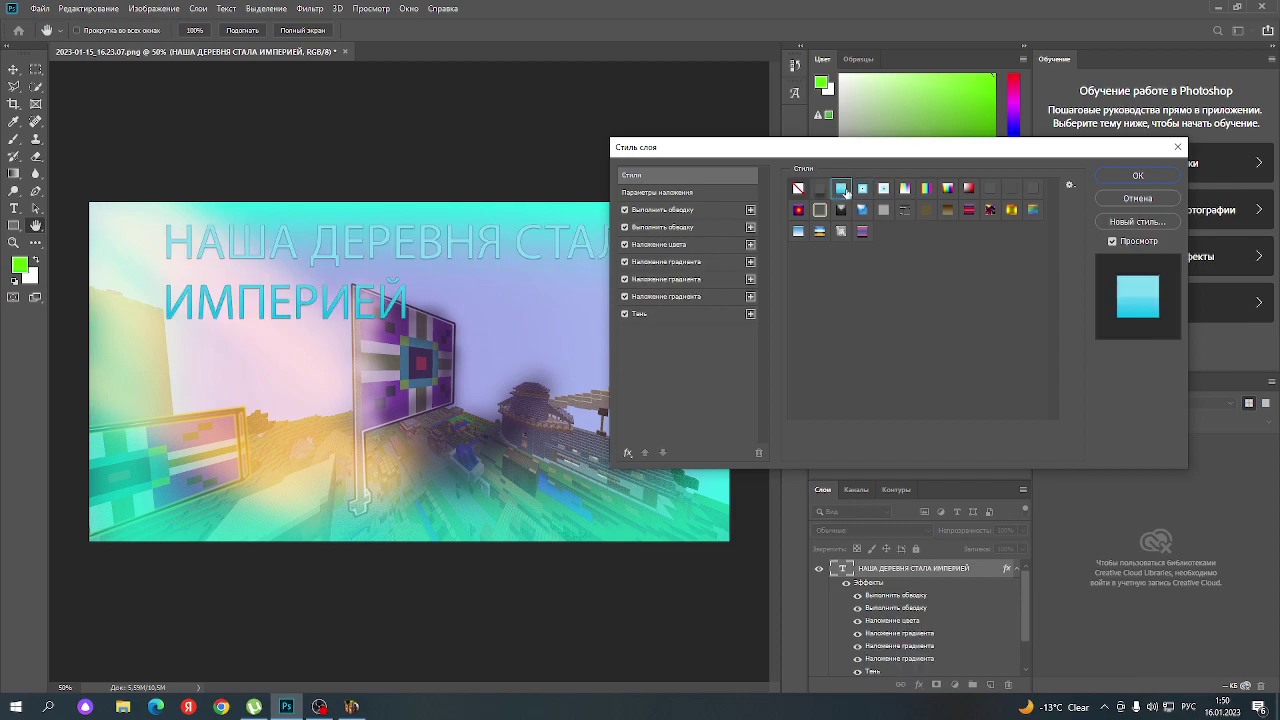
{"action": "left_click", "coordinate": [860, 190]}
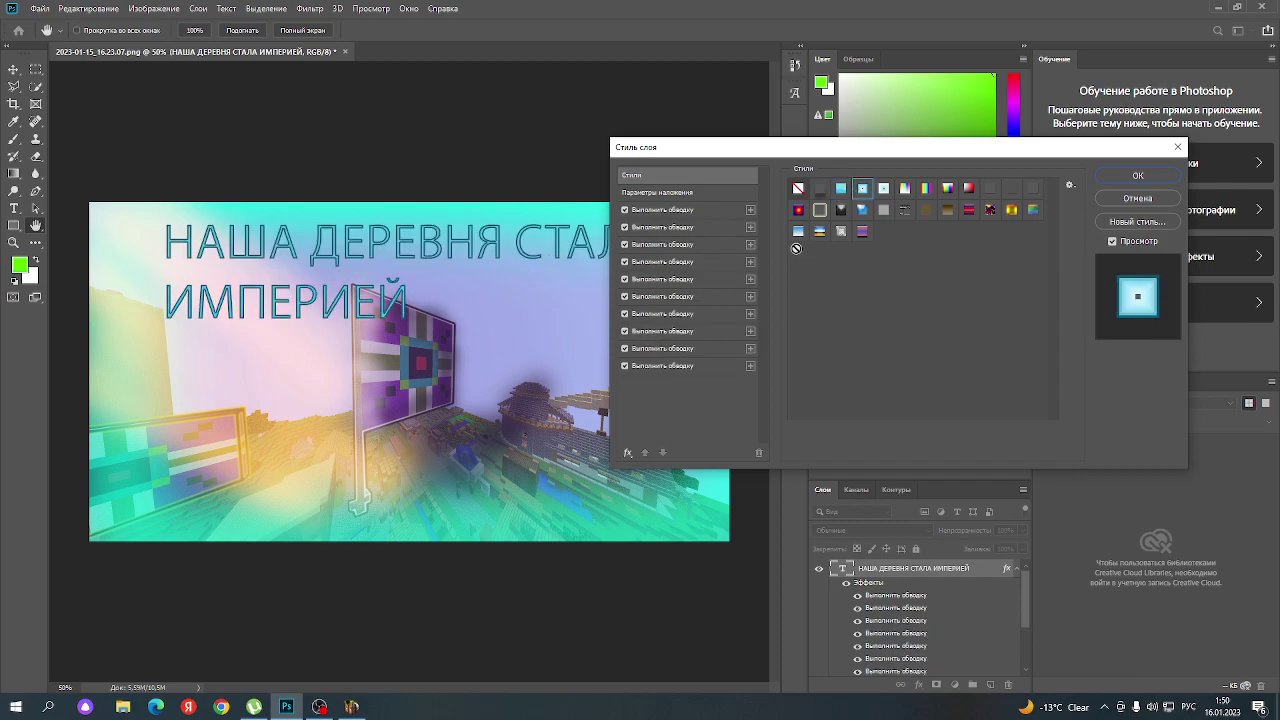
{"action": "left_click", "coordinate": [797, 236]}
{"action": "left_click", "coordinate": [821, 237]}
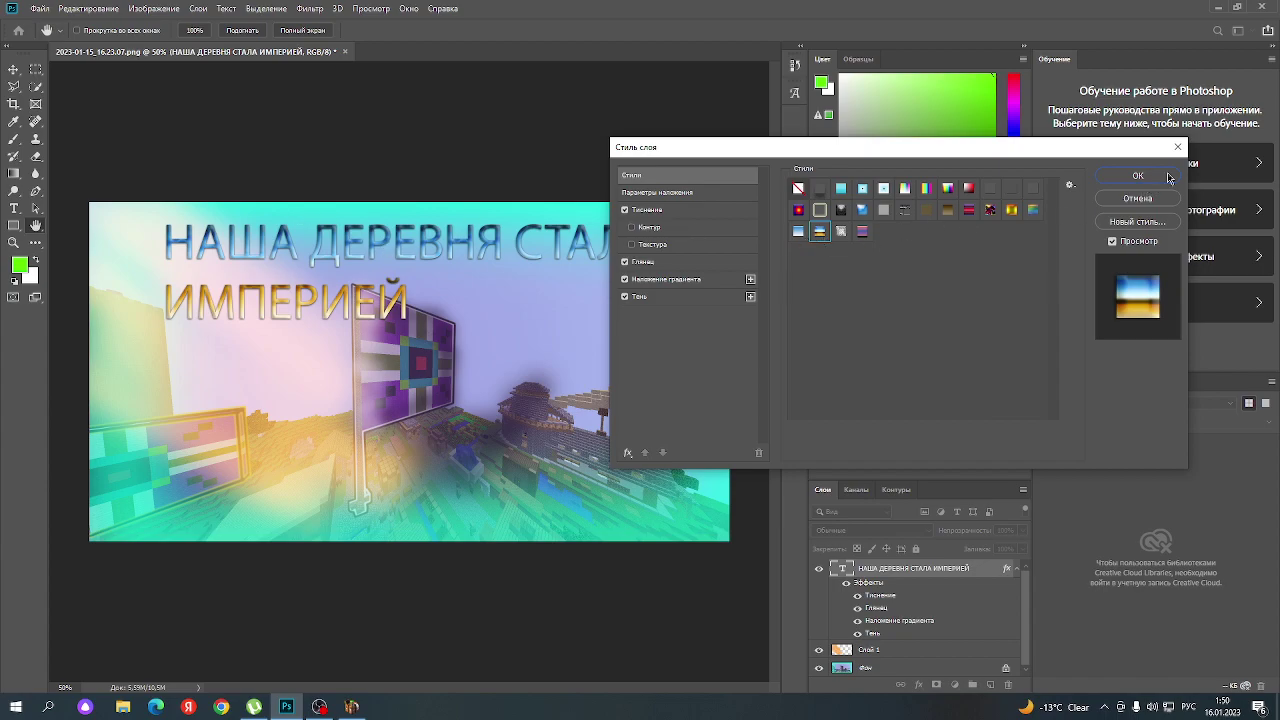
- Compare a few more presets, then apply the brown-gold colour and gradient overlay style
{"action": "left_click", "coordinate": [841, 190]}
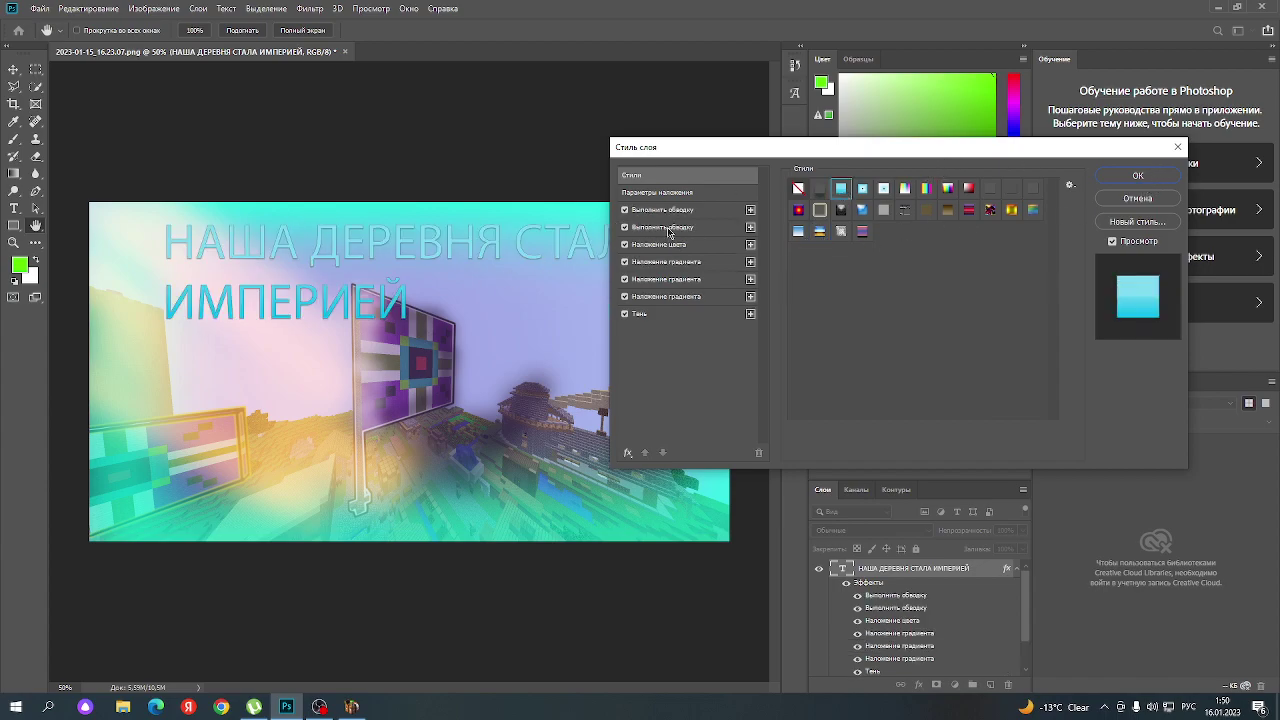
{"action": "left_click", "coordinate": [823, 212]}
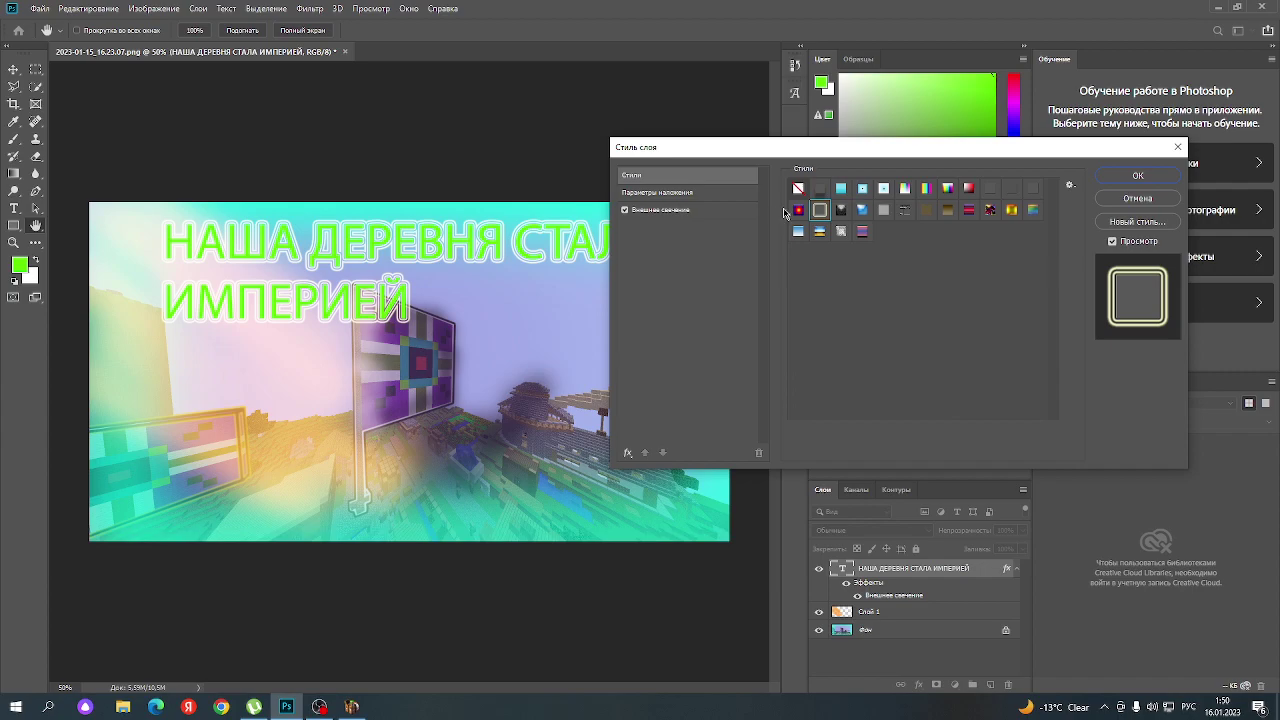
{"action": "left_click", "coordinate": [798, 211]}
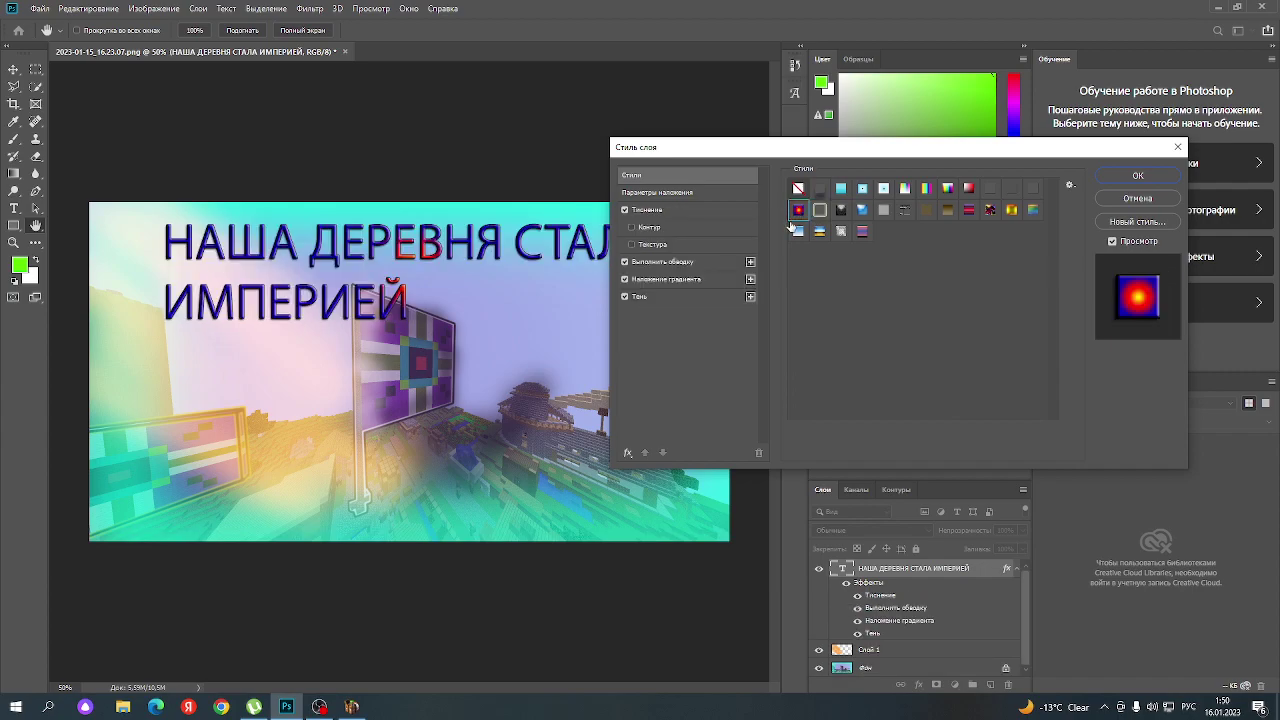
{"action": "left_click", "coordinate": [842, 212]}
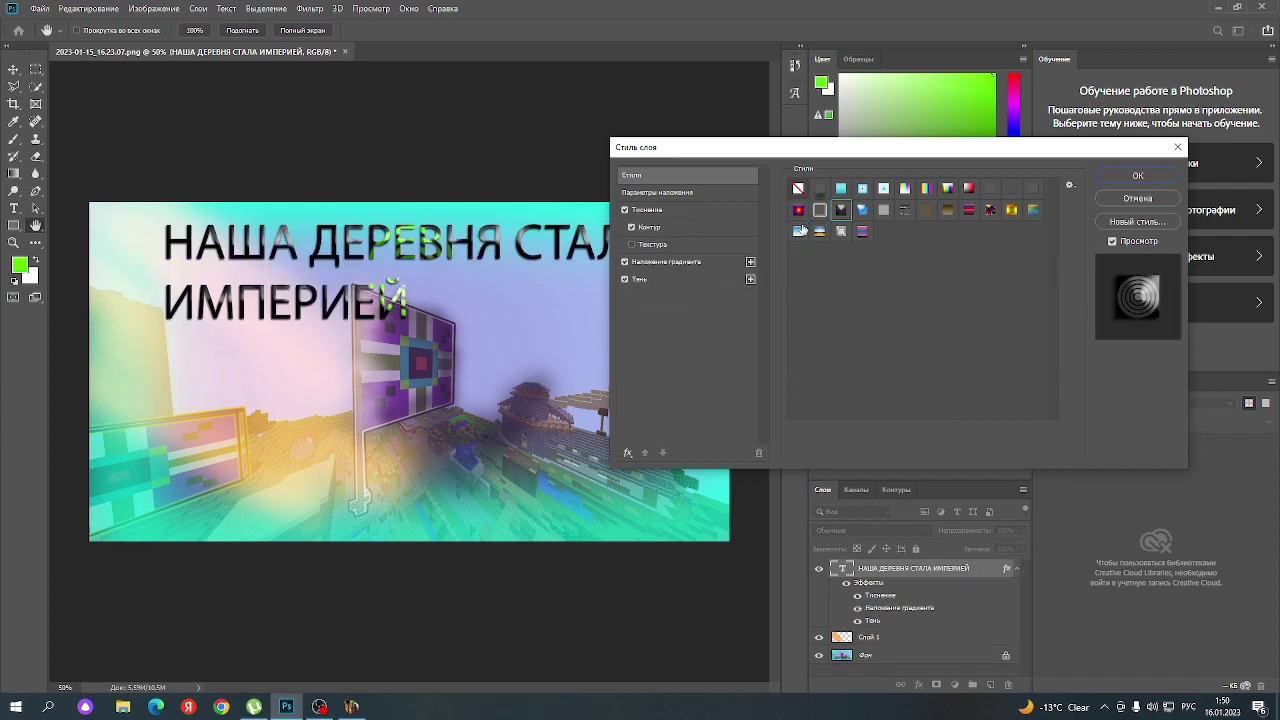
{"action": "left_click", "coordinate": [816, 213]}
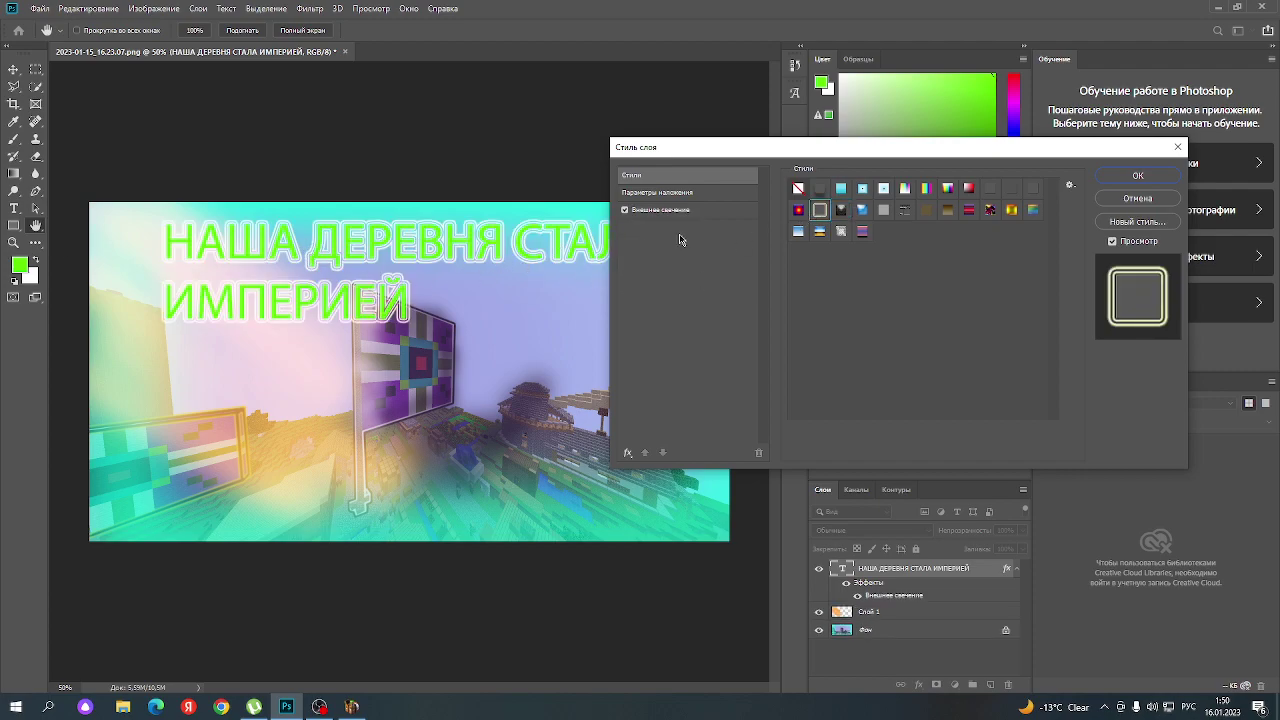
{"action": "left_click", "coordinate": [822, 231]}
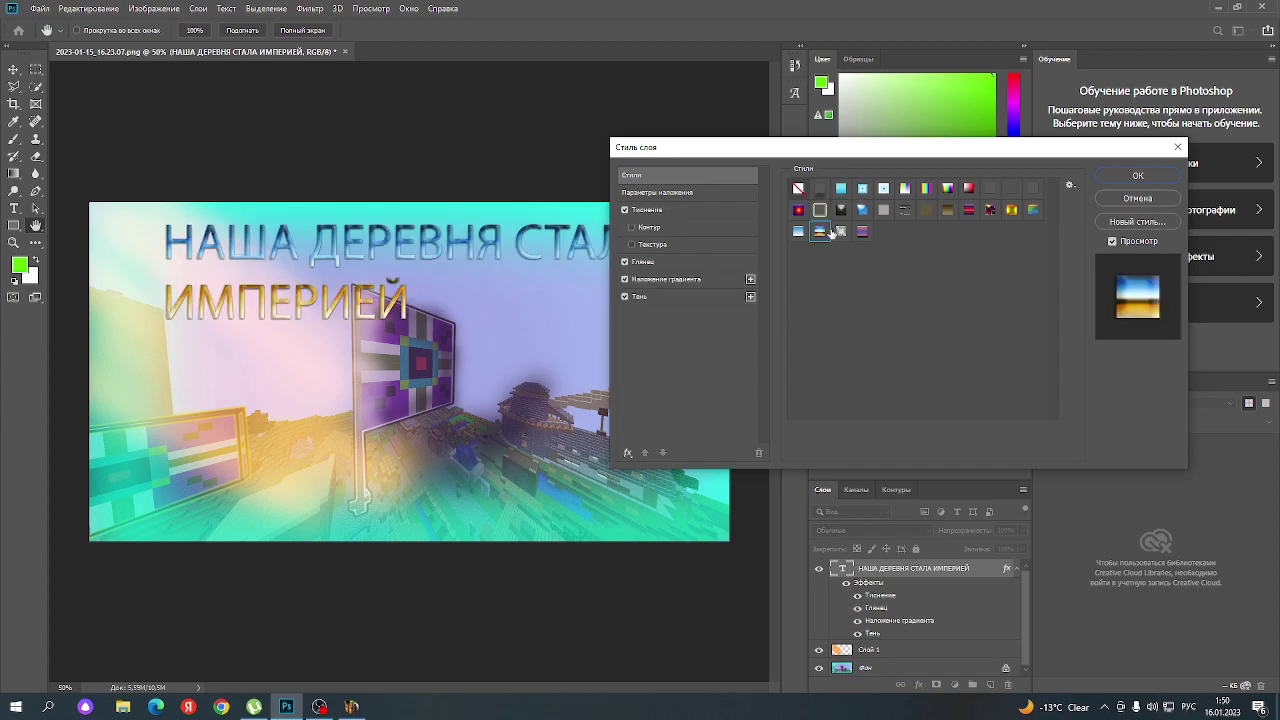
{"action": "left_click", "coordinate": [849, 237]}
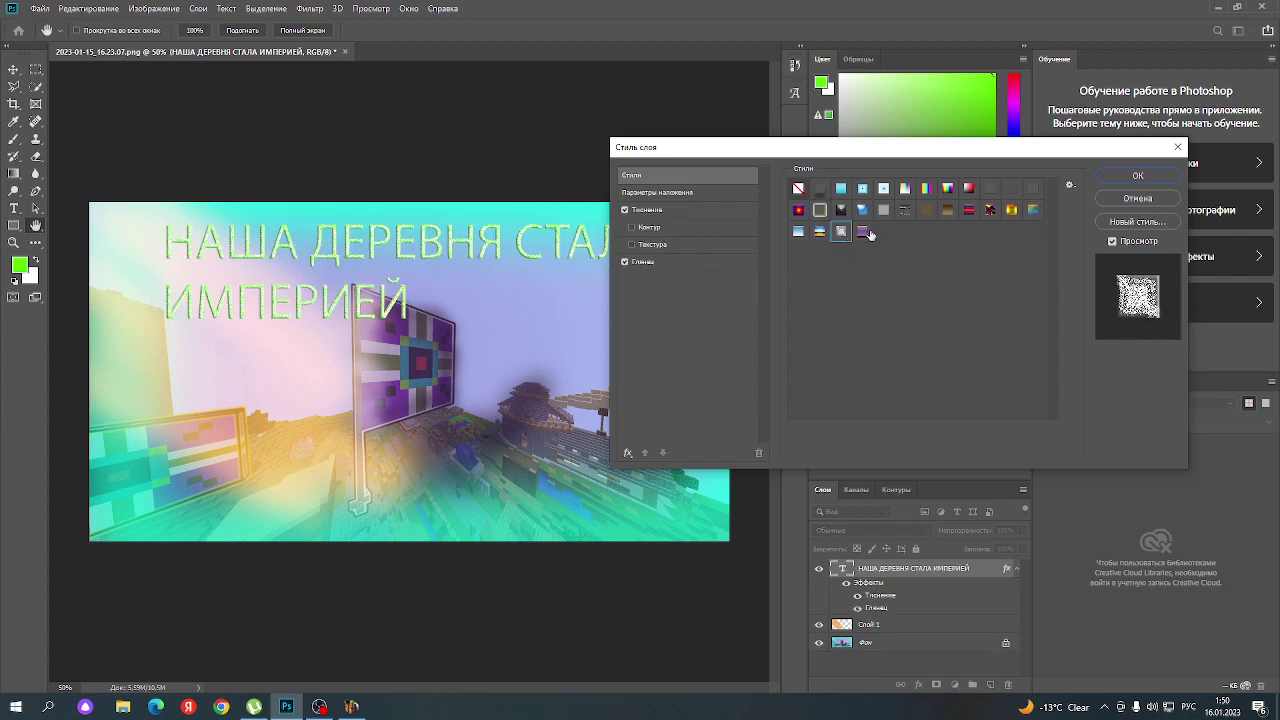
{"action": "left_click", "coordinate": [866, 233]}
{"action": "left_click", "coordinate": [947, 210]}
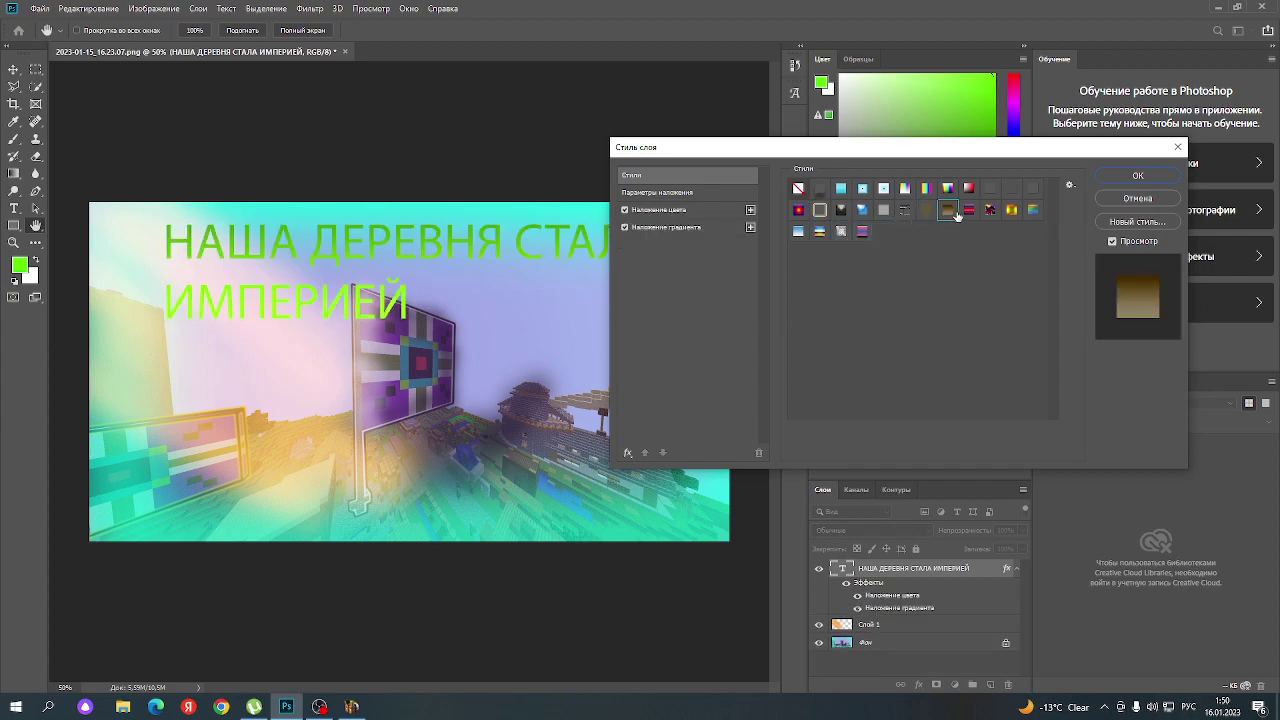
{"action": "left_click", "coordinate": [1140, 176]}
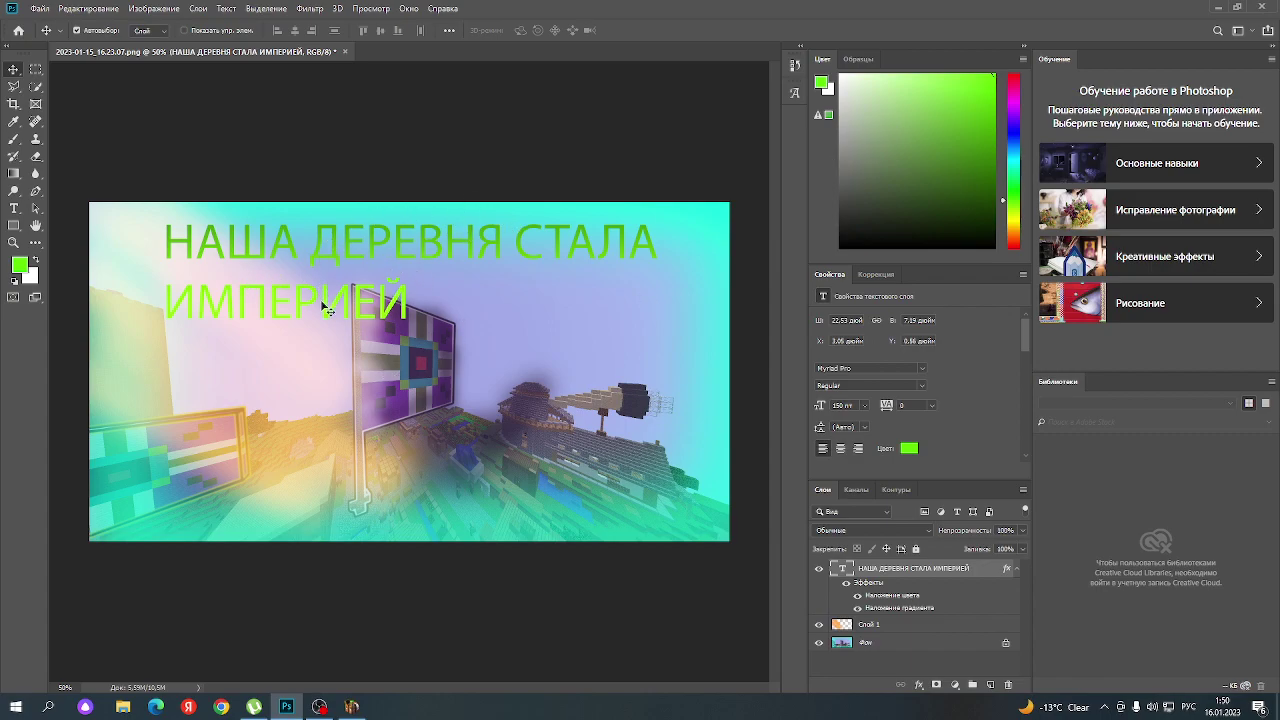
- Nudge the green title slightly lower, then restore the Photoshop window to reveal YouTube
{"action": "left_click_drag", "start_coordinate": [326, 310], "coordinate": [342, 315]}
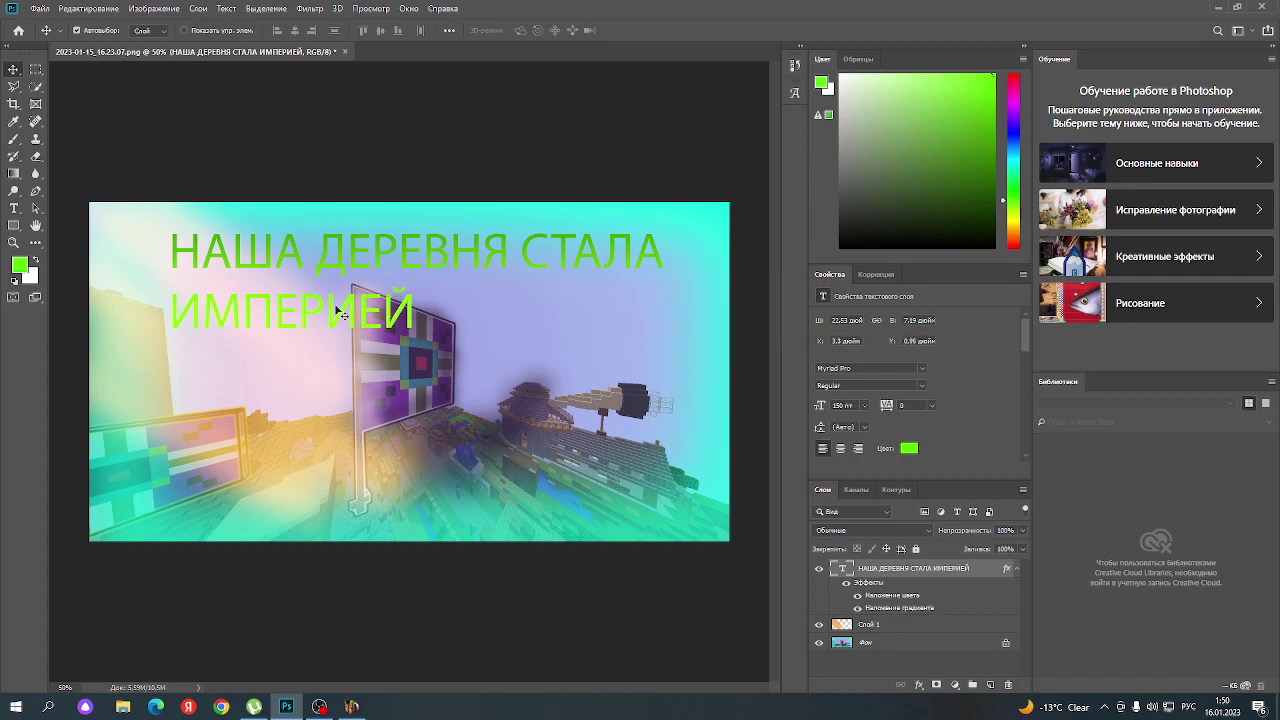
{"action": "double_click", "coordinate": [538, 7]}
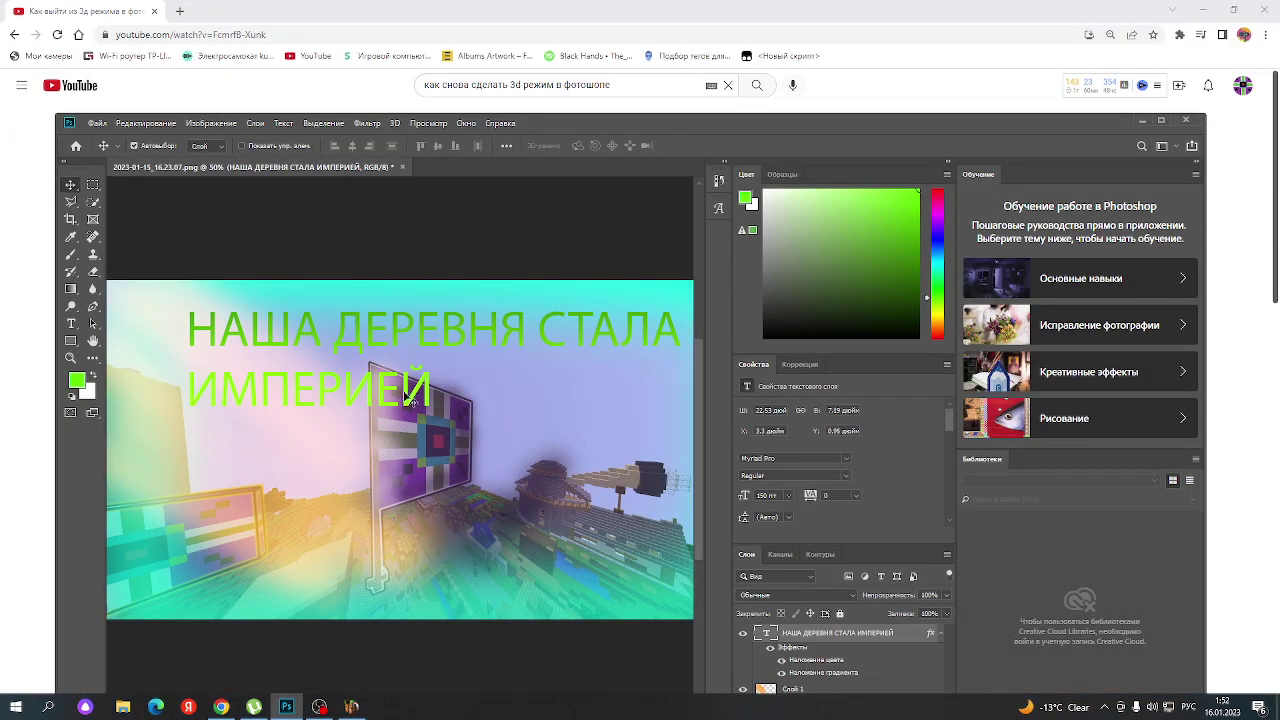
- Move the green title further left and scale it up to about 101% with Free Transform
{"action": "left_click_drag", "start_coordinate": [405, 399], "coordinate": [408, 406]}
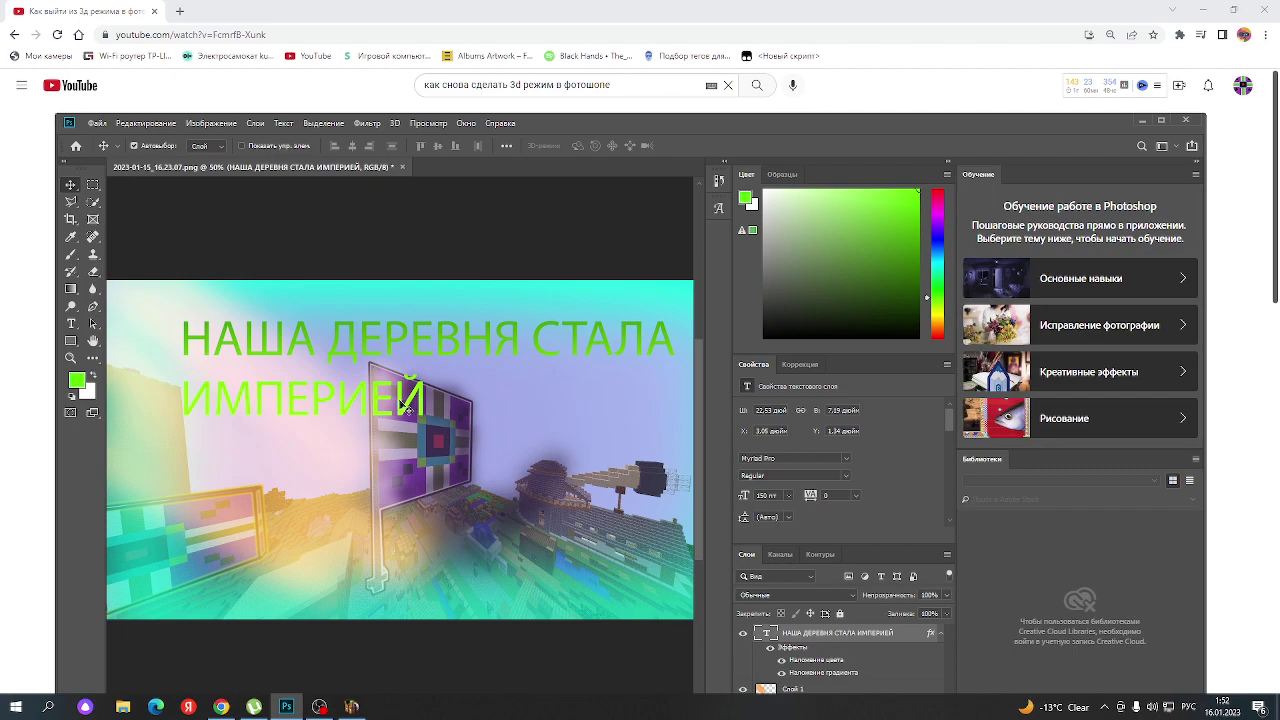
{"action": "key", "text": "ctrl+t"}
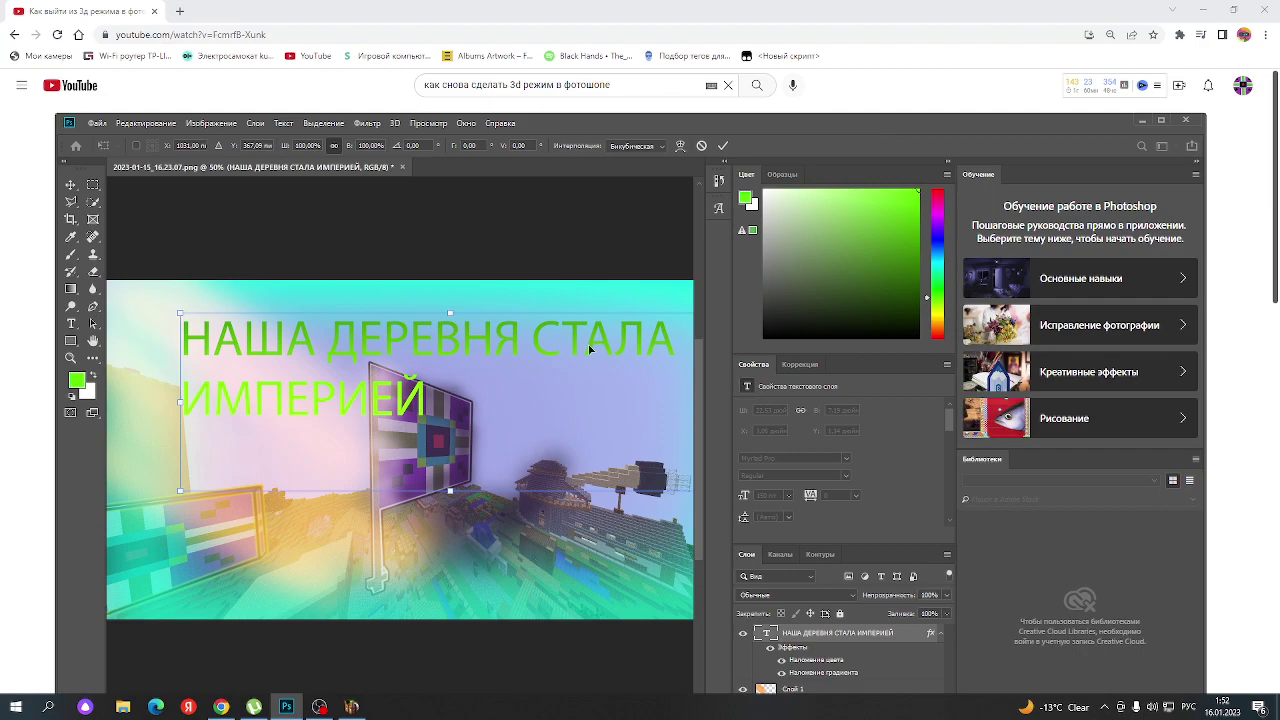
{"action": "left_click_drag", "start_coordinate": [584, 346], "coordinate": [544, 342]}
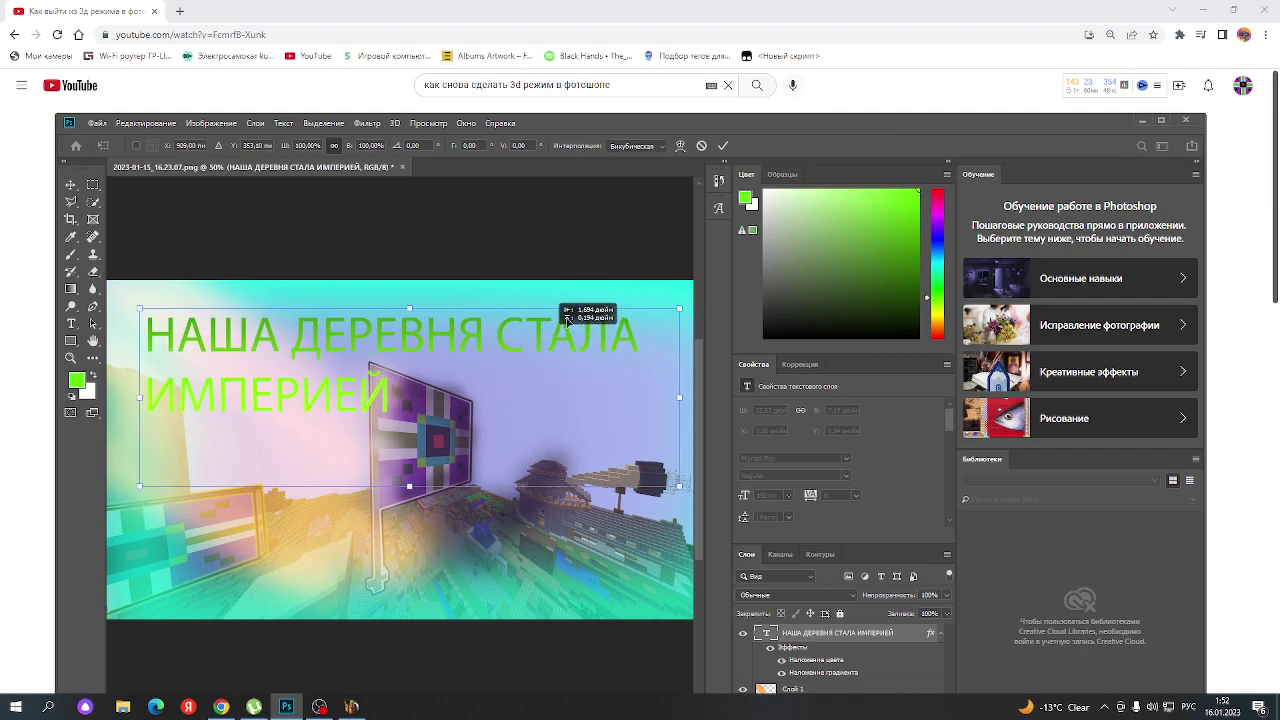
{"action": "left_click_drag", "start_coordinate": [679, 310], "coordinate": [687, 306]}
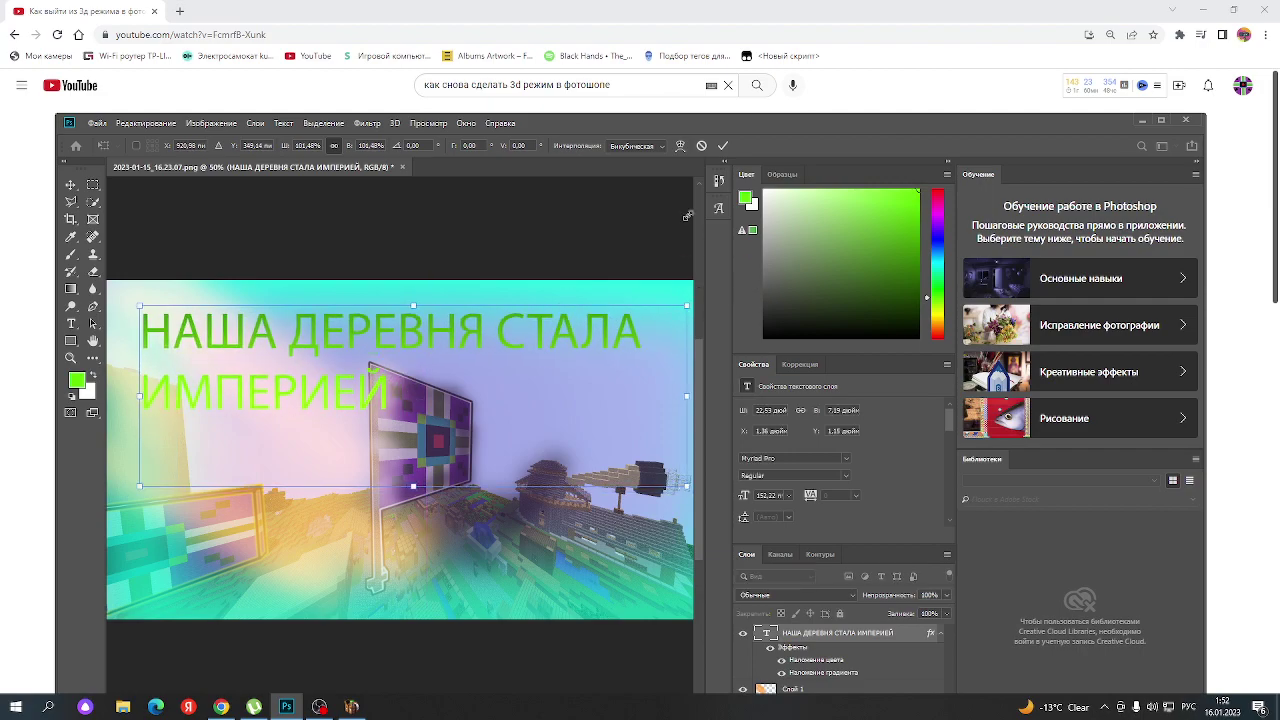
{"action": "left_click", "coordinate": [724, 146]}
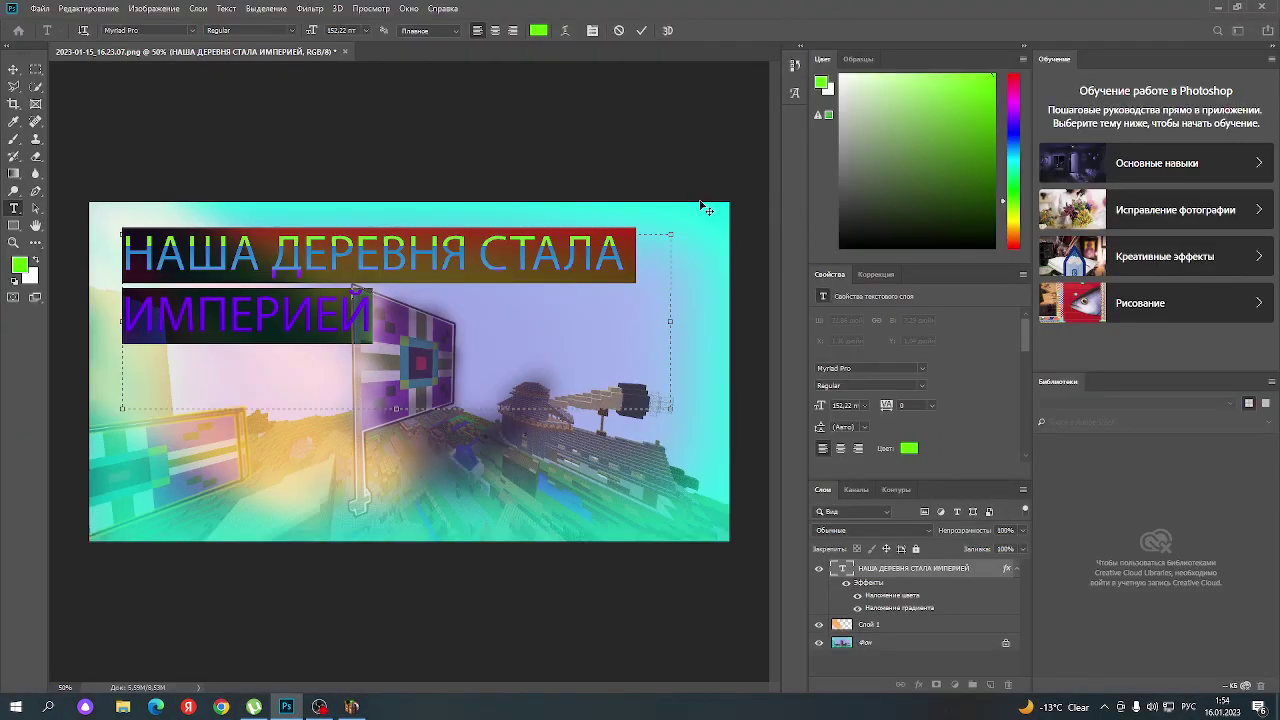
- Warp the two-line title with the Arc style at a +10 bend
{"action": "right_click", "coordinate": [598, 260]}
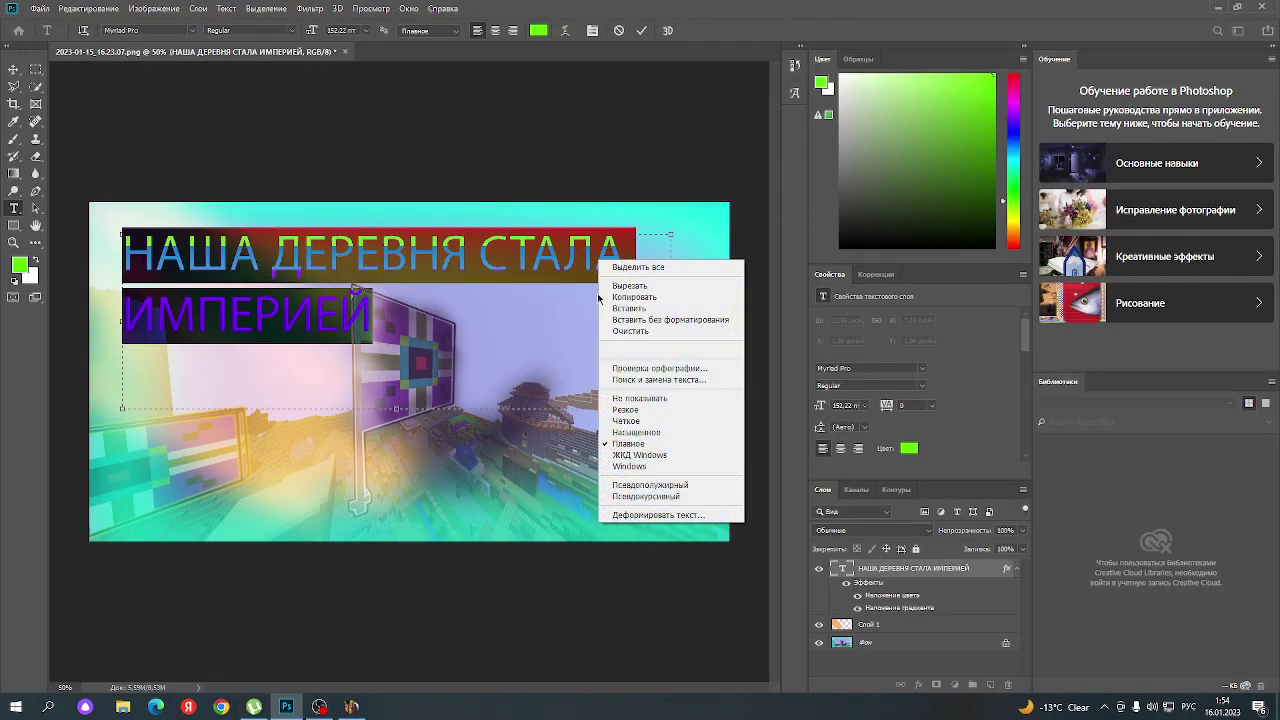
{"action": "left_click", "coordinate": [648, 515]}
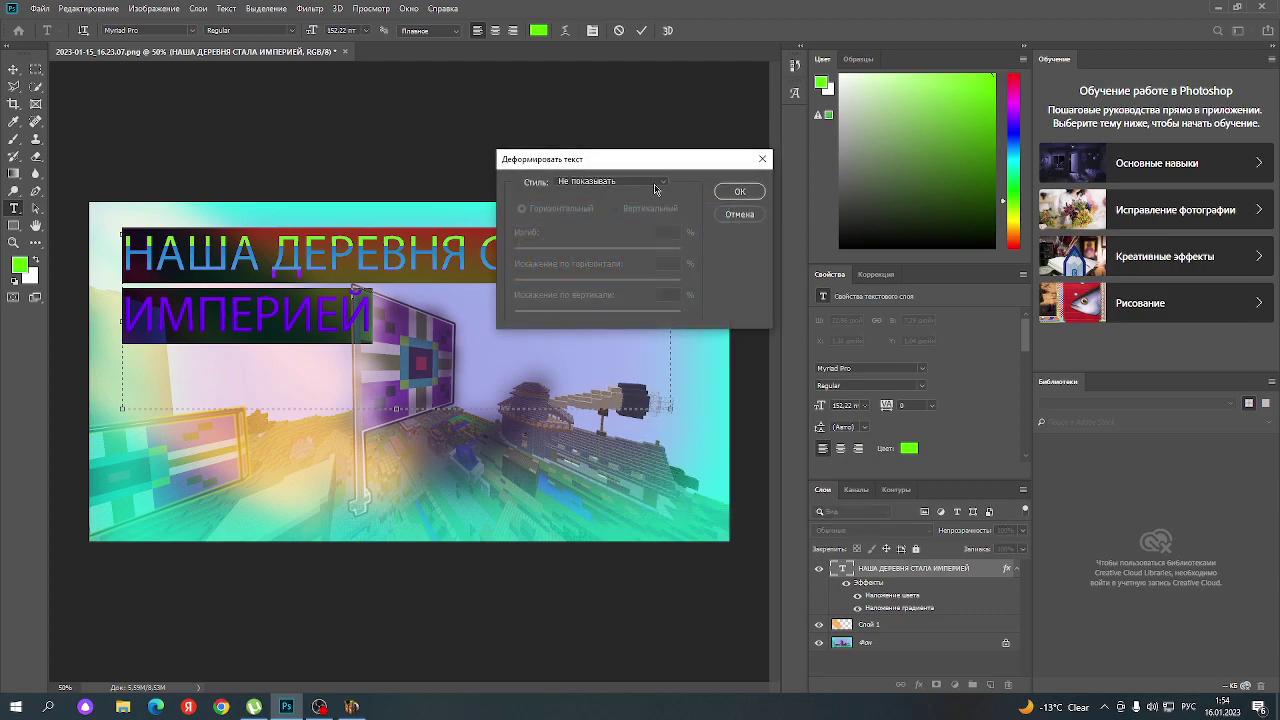
{"action": "left_click", "coordinate": [645, 182]}
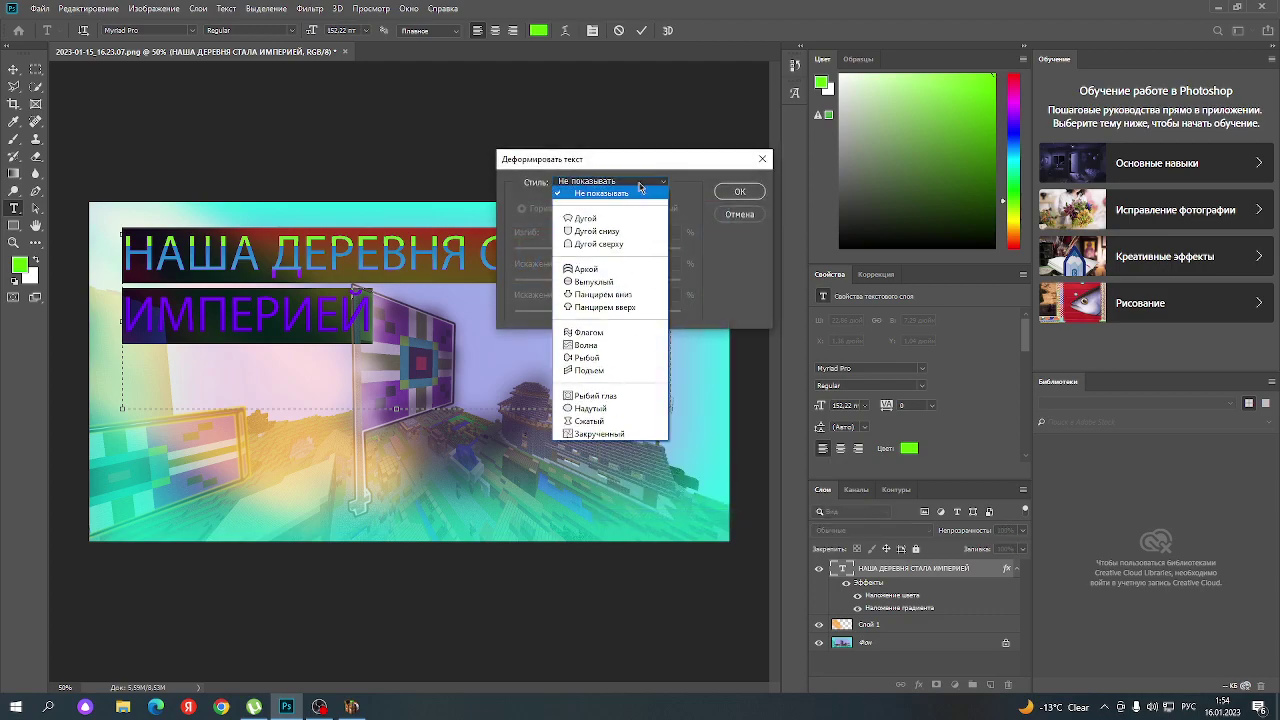
{"action": "left_click", "coordinate": [600, 219]}
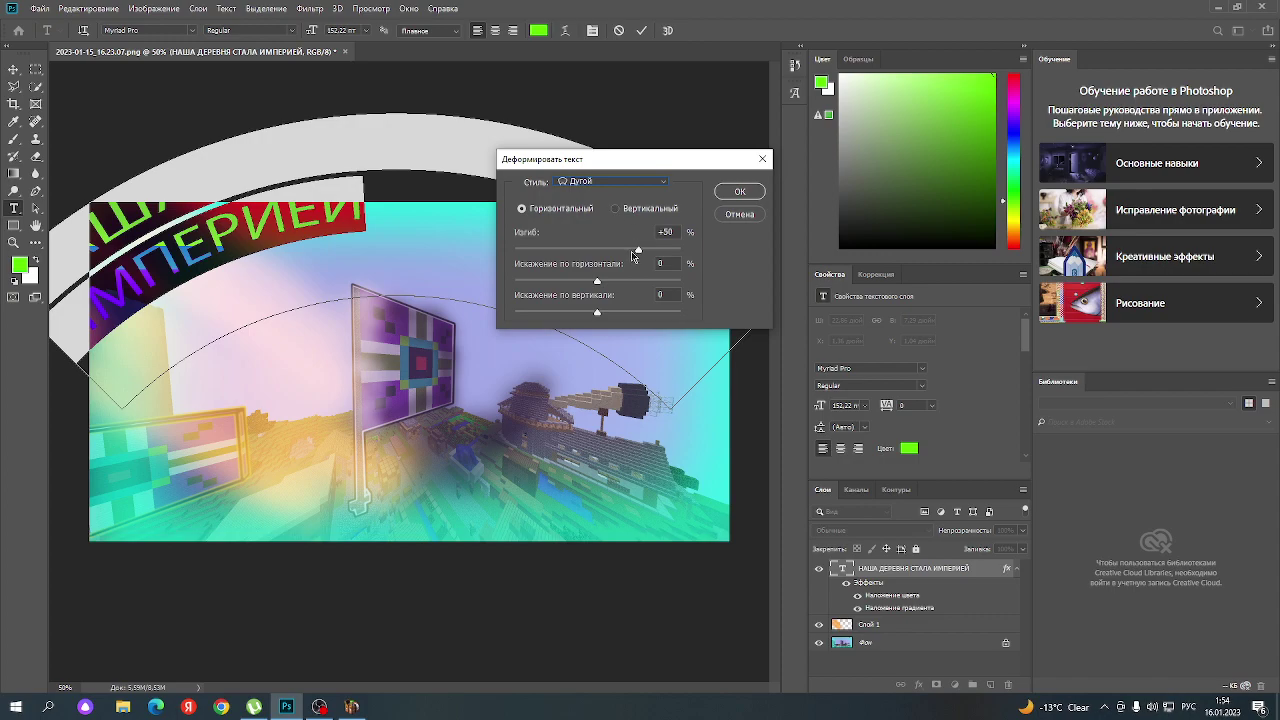
{"action": "left_click_drag", "start_coordinate": [633, 256], "coordinate": [603, 260]}
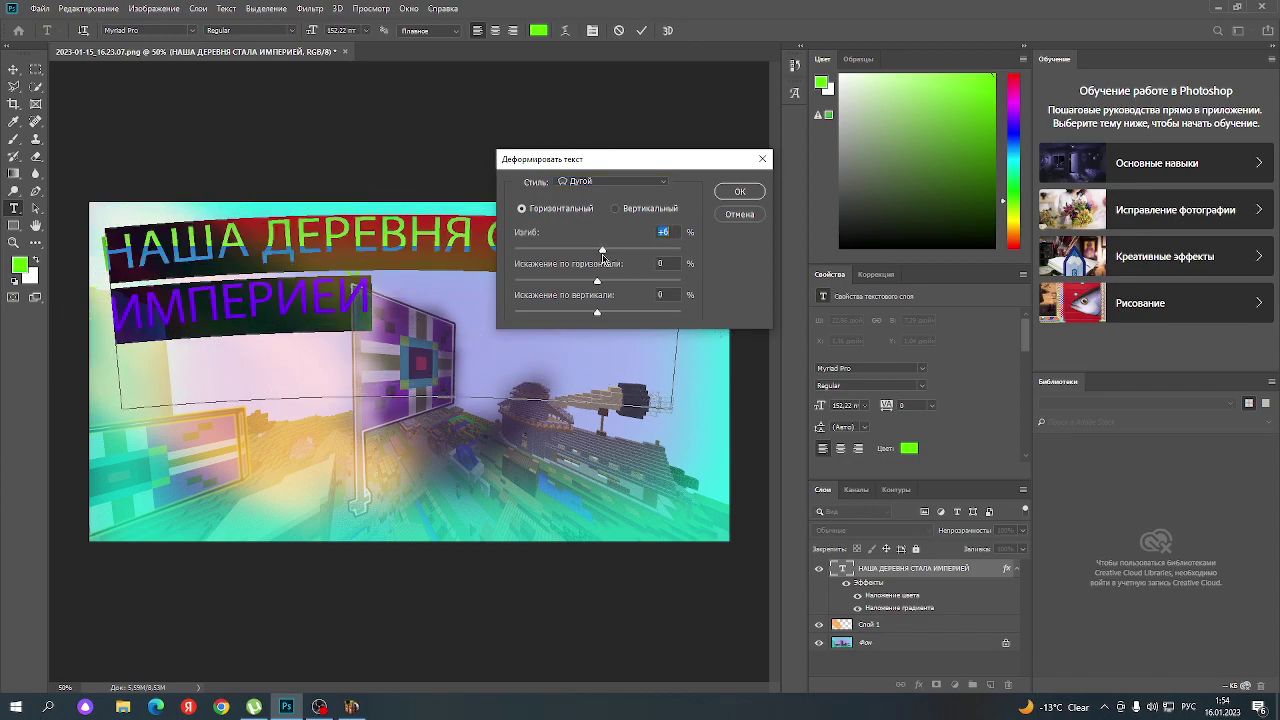
{"action": "left_click_drag", "start_coordinate": [603, 258], "coordinate": [606, 256]}
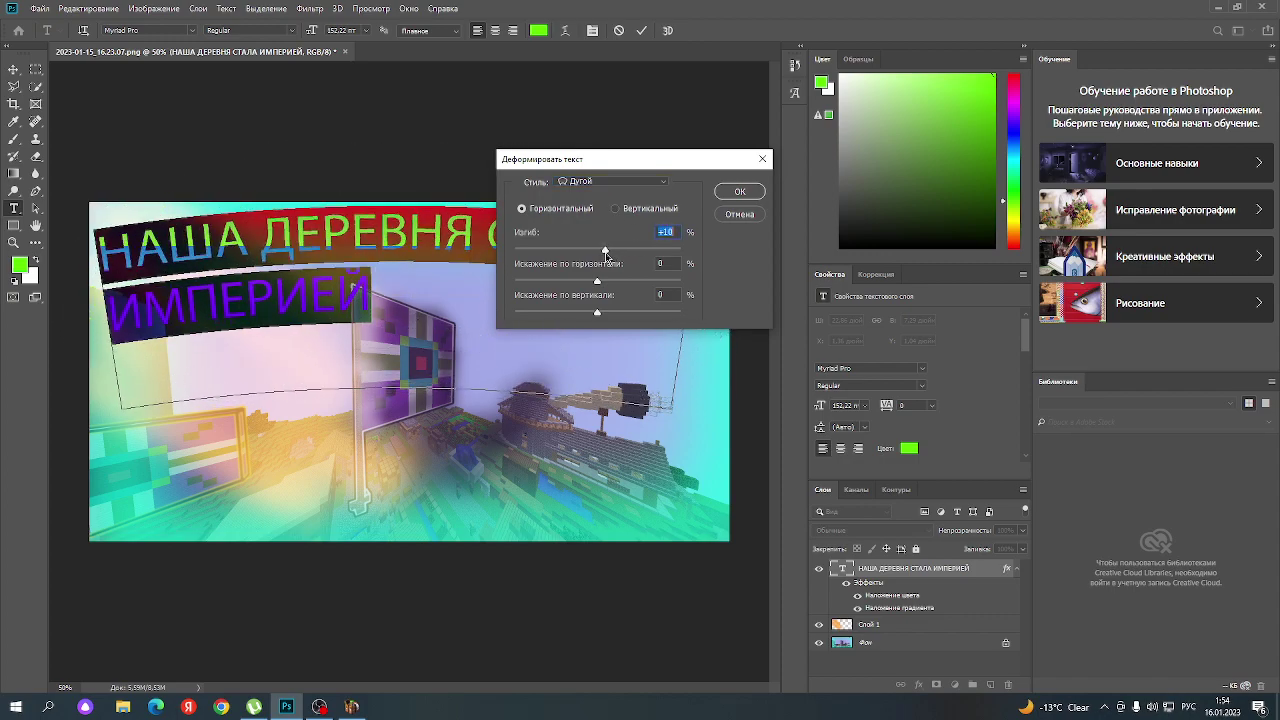
{"action": "left_click", "coordinate": [760, 192]}
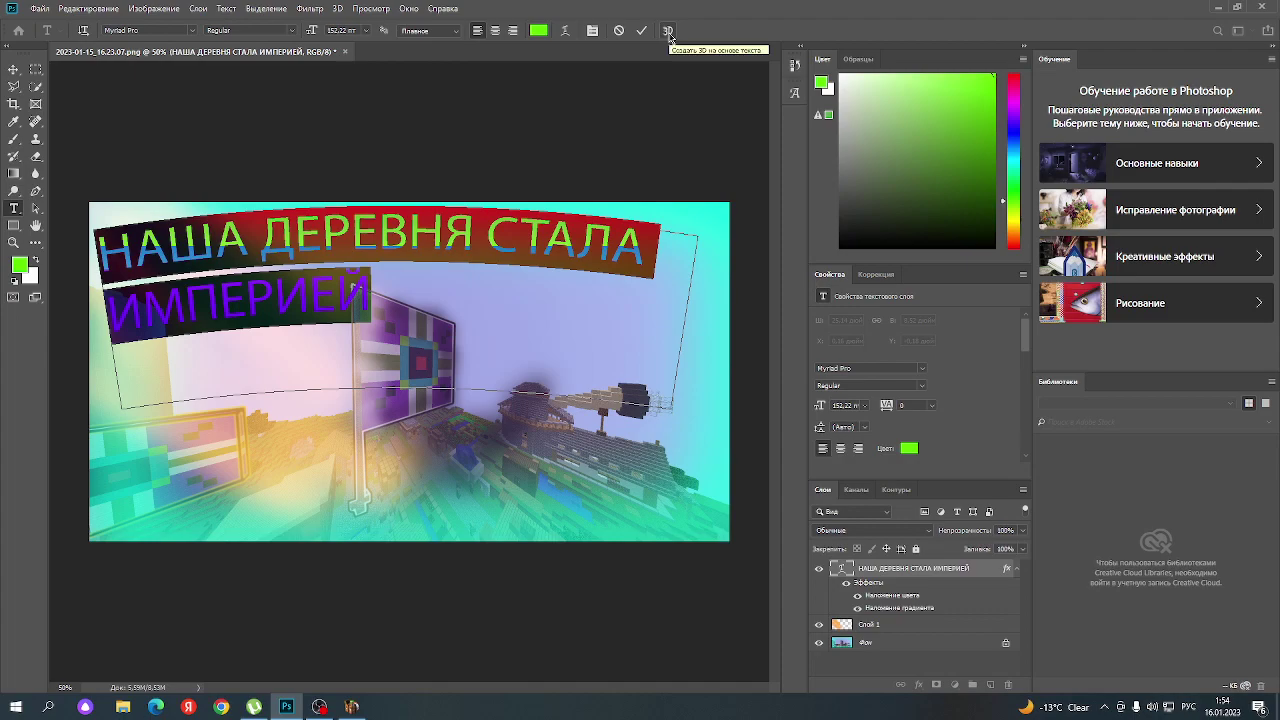
- Convert the arched title into a 3D layer, keeping the embedded colour profile
{"action": "left_click", "coordinate": [669, 33]}
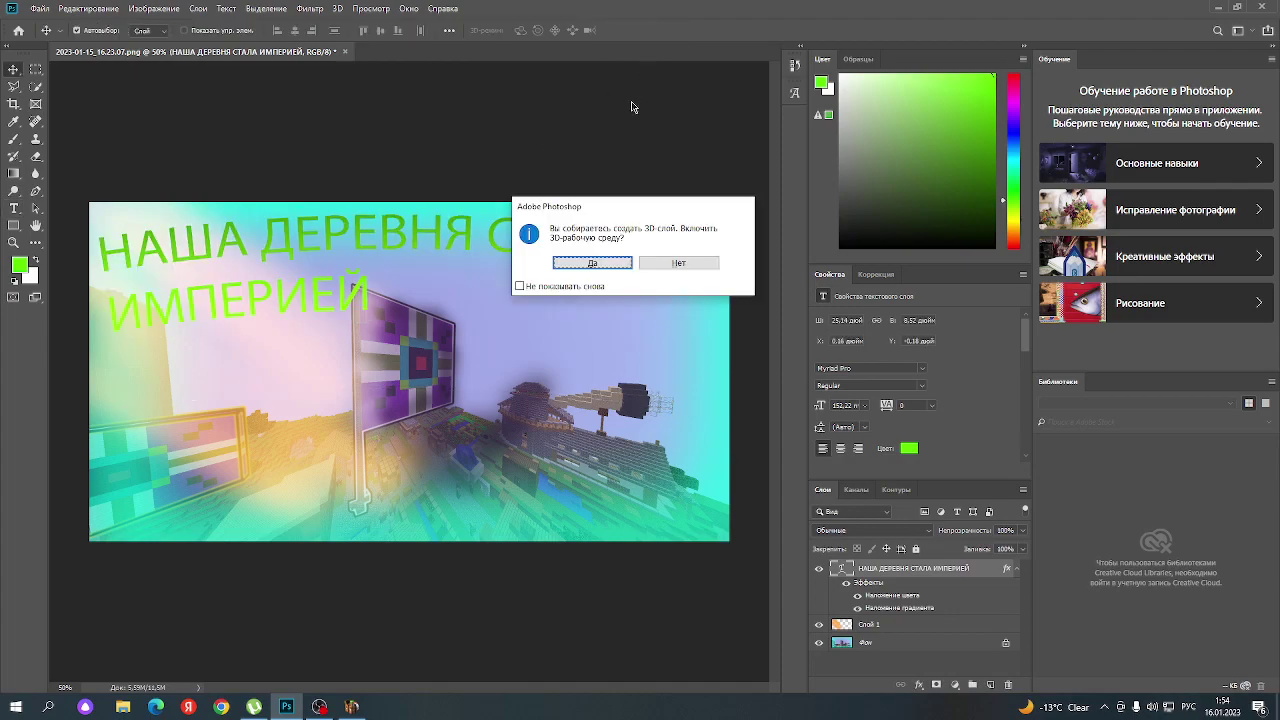
{"action": "left_click", "coordinate": [600, 262]}
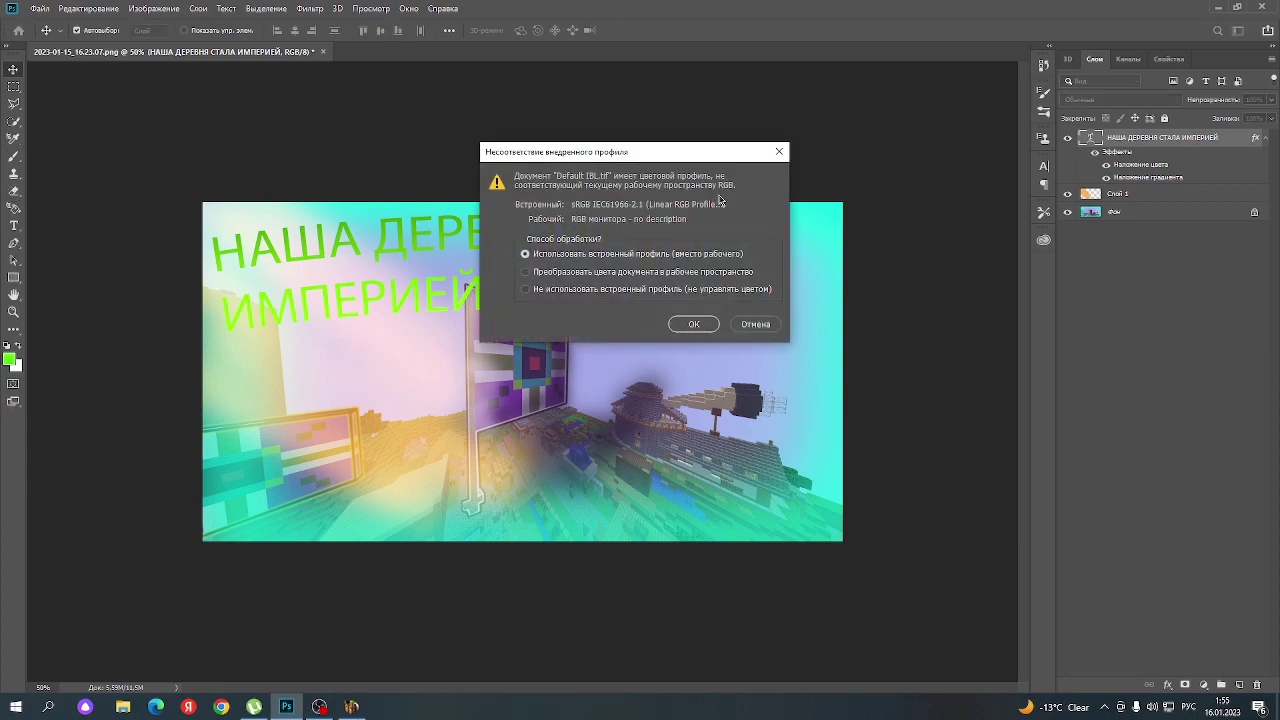
{"action": "left_click", "coordinate": [693, 325]}
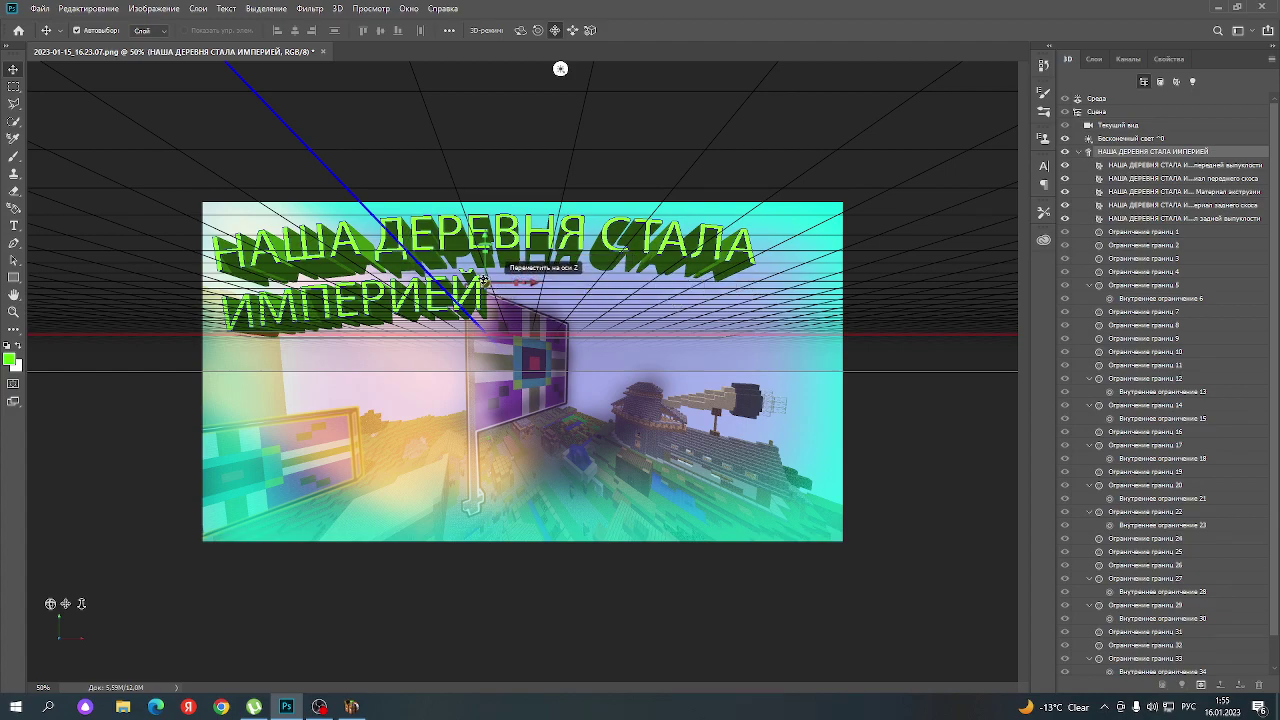
- Push the 3D title back, rotate it around the Y axis, then enlarge and raise it
{"action": "left_click_drag", "start_coordinate": [484, 279], "coordinate": [448, 243]}
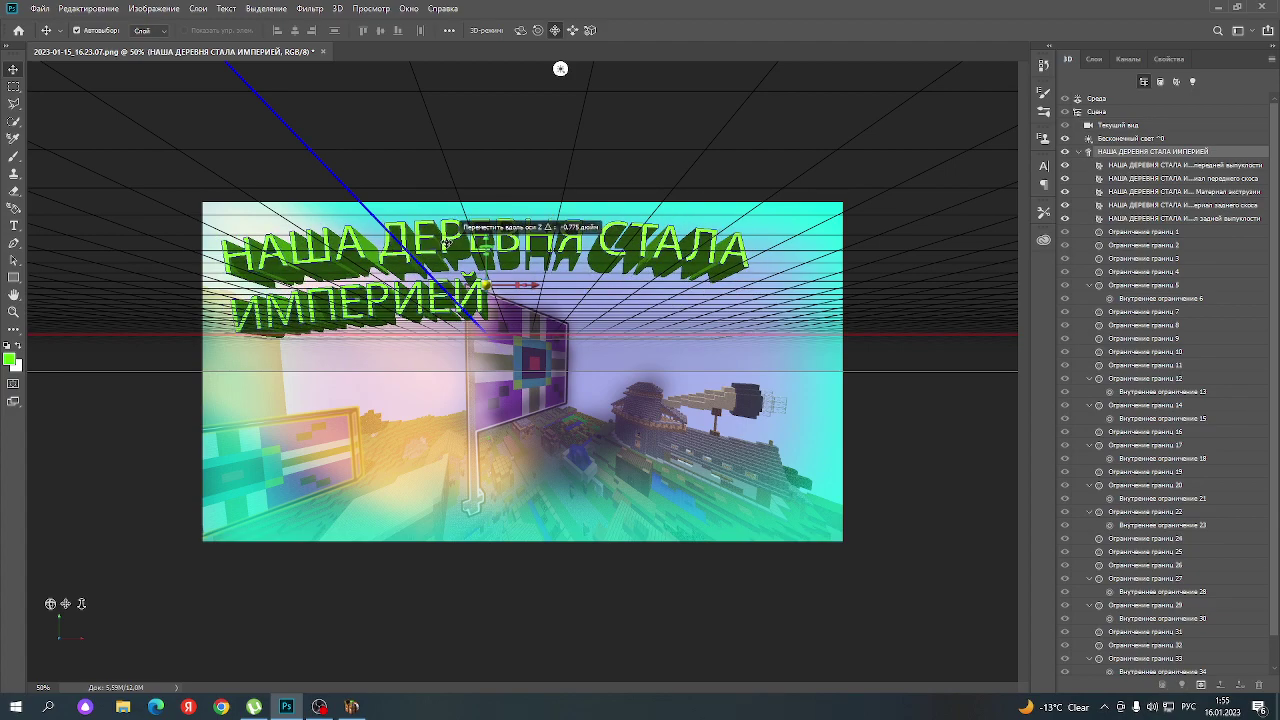
{"action": "left_click_drag", "start_coordinate": [524, 286], "coordinate": [753, 273]}
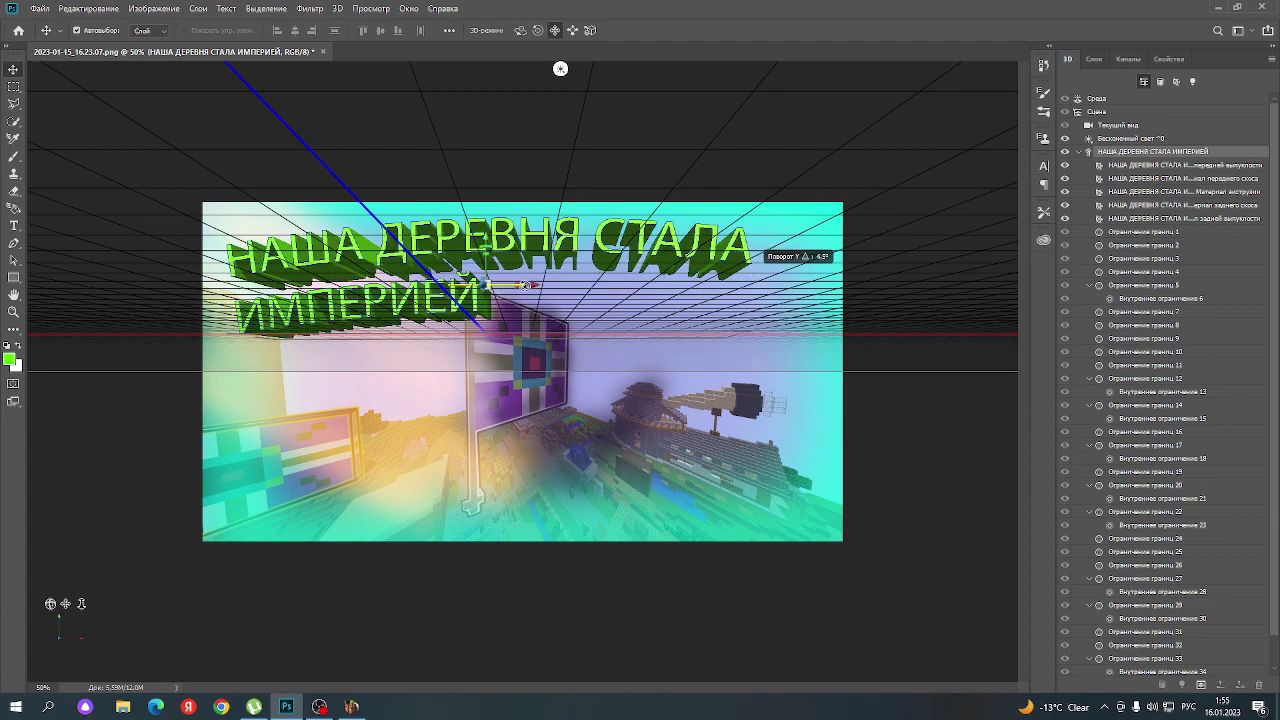
{"action": "mouse_move", "coordinate": [753, 275]}
{"action": "left_mouse_down"}
{"action": "mouse_move", "coordinate": [838, 309]}
{"action": "mouse_move", "coordinate": [832, 319]}
{"action": "left_mouse_up"}
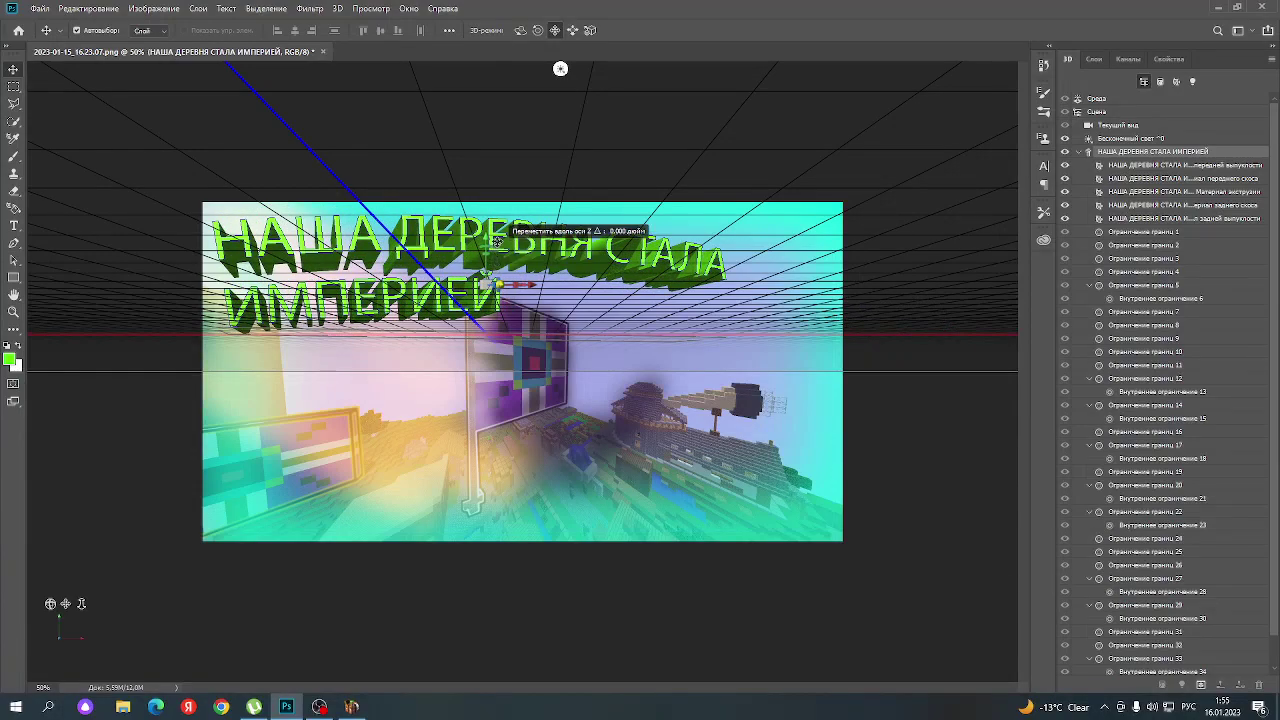
{"action": "mouse_move", "coordinate": [497, 241]}
{"action": "left_mouse_down"}
{"action": "mouse_move", "coordinate": [491, 256]}
{"action": "mouse_move", "coordinate": [547, 344]}
{"action": "left_mouse_up"}
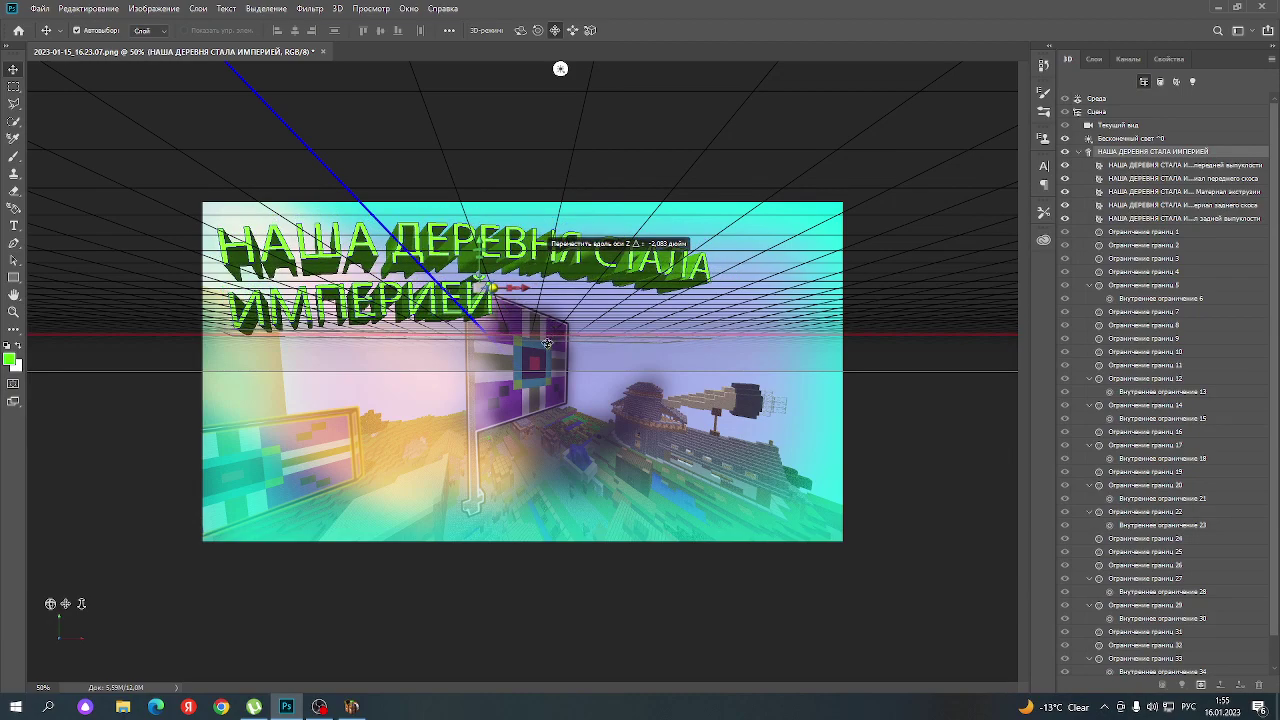
{"action": "mouse_move", "coordinate": [547, 344]}
{"action": "left_mouse_down"}
{"action": "mouse_move", "coordinate": [537, 318]}
{"action": "mouse_move", "coordinate": [537, 346]}
{"action": "mouse_move", "coordinate": [596, 312]}
{"action": "mouse_move", "coordinate": [897, 314]}
{"action": "left_mouse_up"}
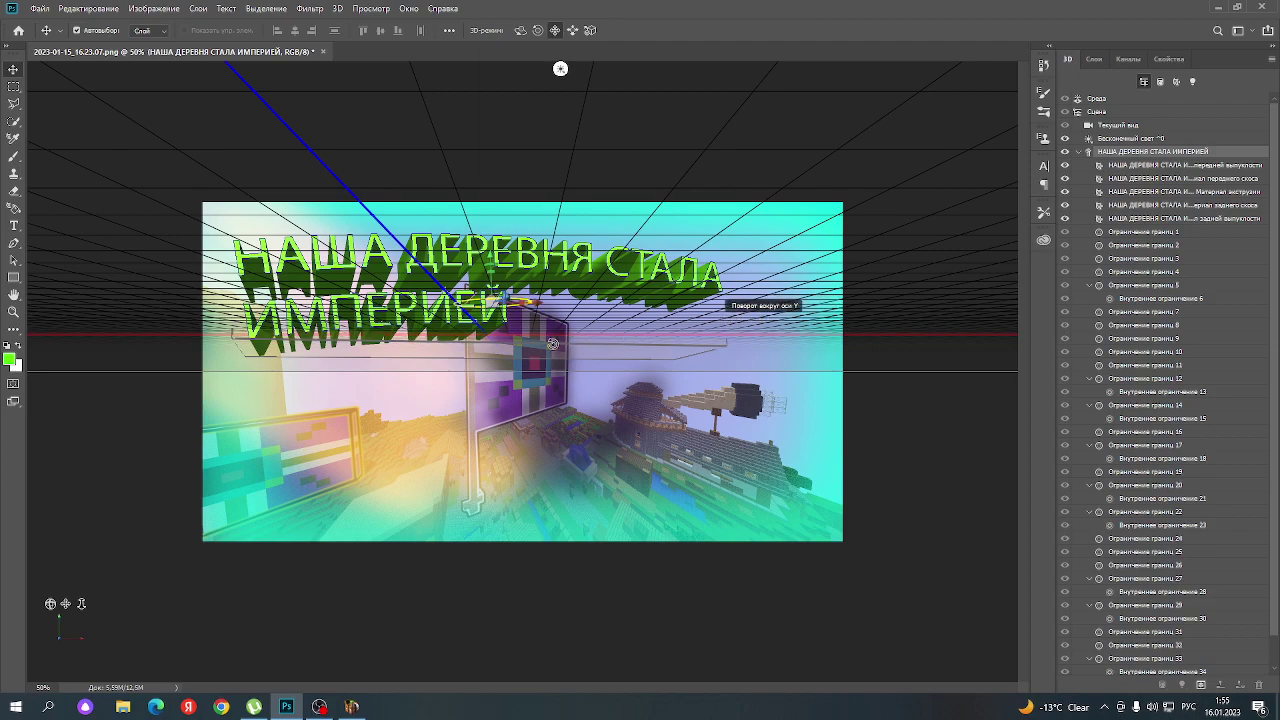
- Fine-tune the 3D title's sideways position and depth, and narrow it along X
{"action": "left_click_drag", "start_coordinate": [232, 347], "coordinate": [231, 354]}
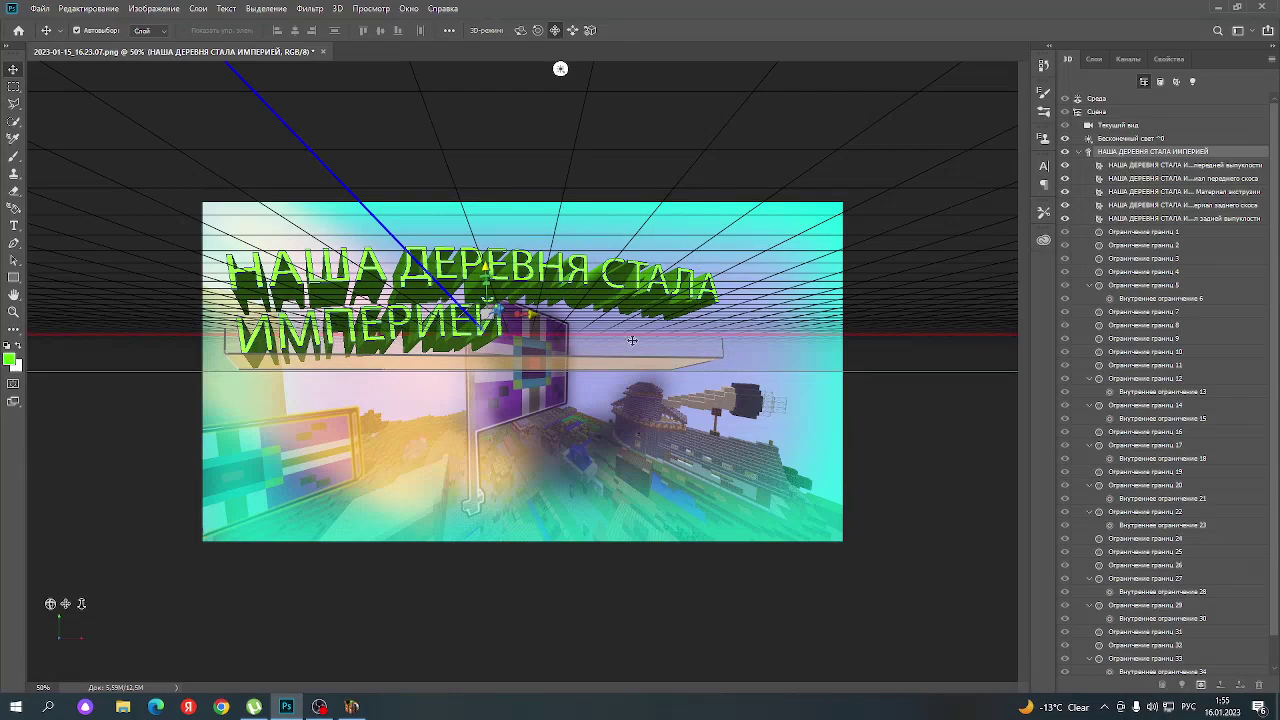
{"action": "left_click_drag", "start_coordinate": [702, 323], "coordinate": [722, 353]}
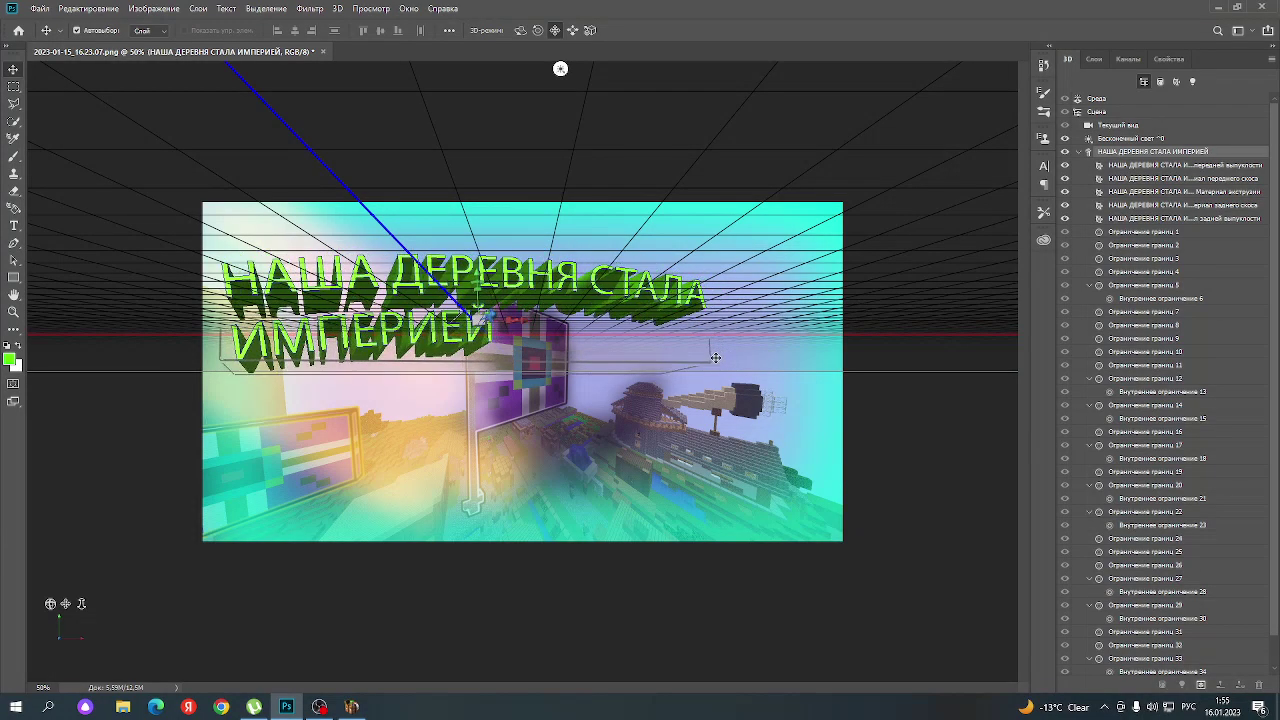
{"action": "mouse_move", "coordinate": [720, 354]}
{"action": "left_mouse_down"}
{"action": "mouse_move", "coordinate": [745, 360]}
{"action": "mouse_move", "coordinate": [686, 349]}
{"action": "left_mouse_up"}
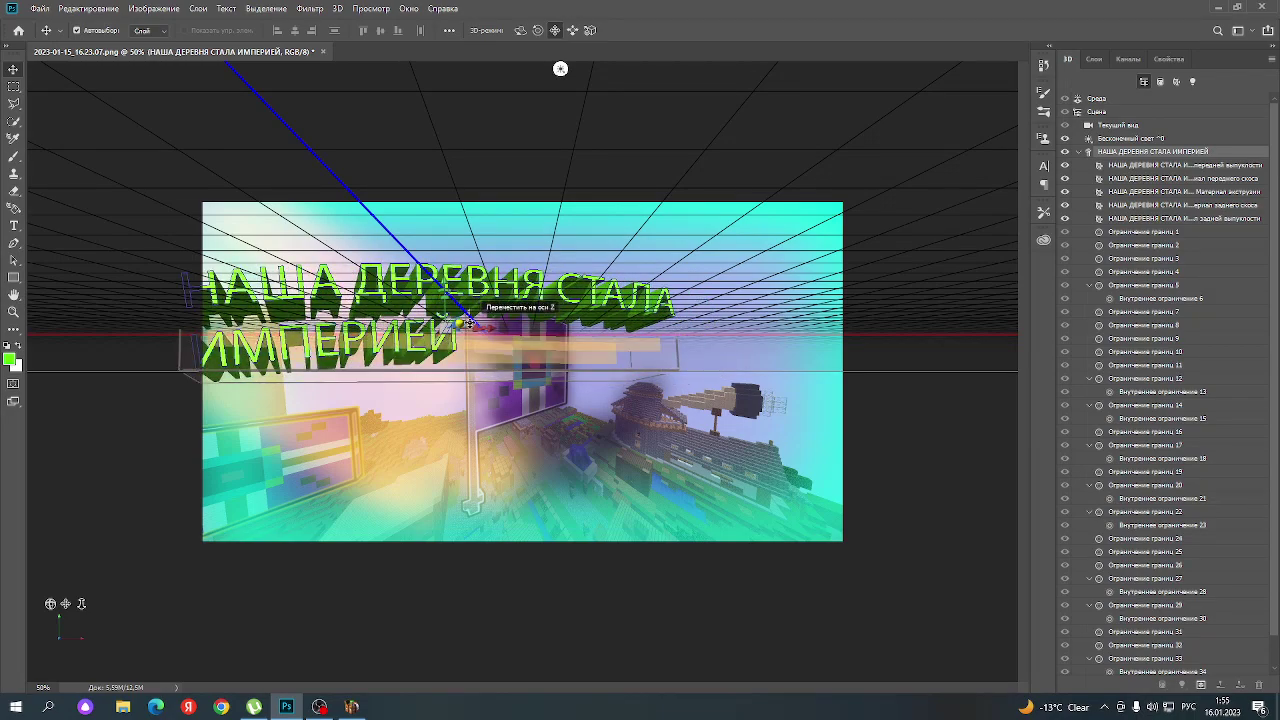
{"action": "left_click_drag", "start_coordinate": [472, 320], "coordinate": [465, 316]}
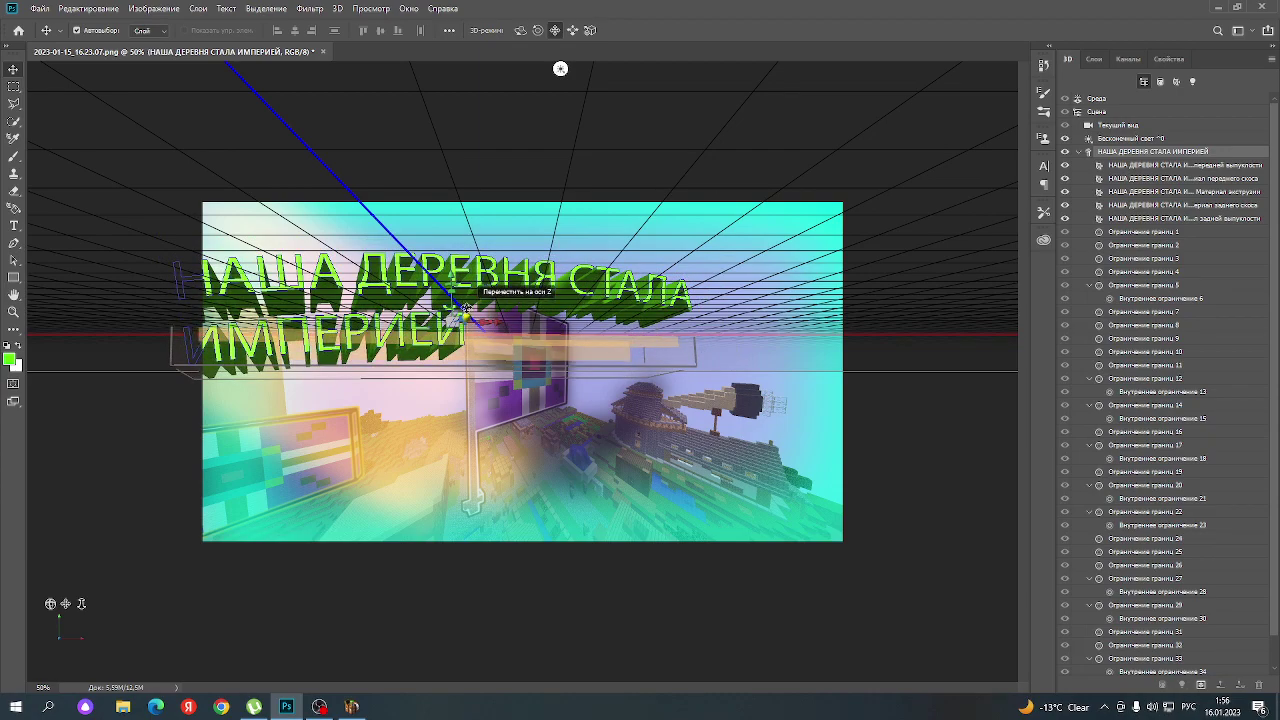
{"action": "left_click_drag", "start_coordinate": [479, 319], "coordinate": [455, 320]}
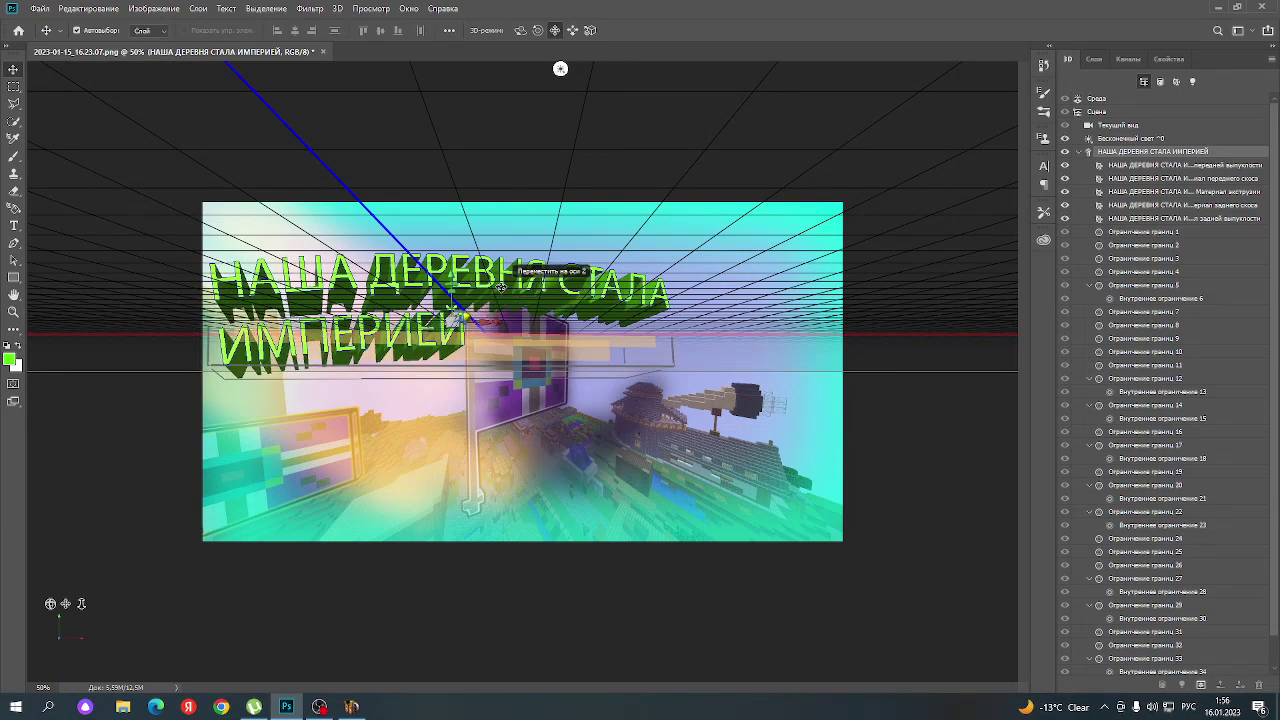
- Widen the 3D title, move it along Z, and rotate it up and right
{"action": "mouse_move", "coordinate": [500, 287]}
{"action": "left_mouse_down"}
{"action": "mouse_move", "coordinate": [449, 392]}
{"action": "mouse_move", "coordinate": [497, 360]}
{"action": "mouse_move", "coordinate": [449, 365]}
{"action": "mouse_move", "coordinate": [487, 365]}
{"action": "mouse_move", "coordinate": [584, 283]}
{"action": "left_mouse_up"}
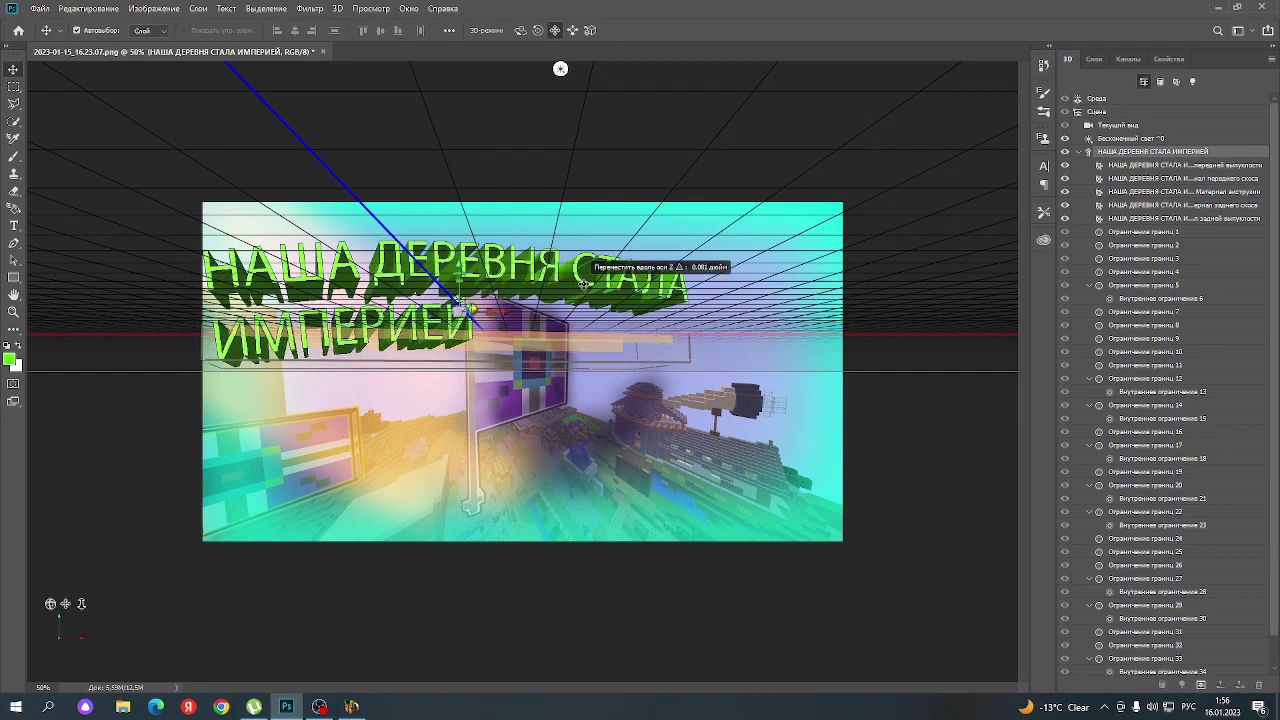
{"action": "left_click_drag", "start_coordinate": [584, 283], "coordinate": [385, 267]}
{"action": "left_click", "coordinate": [385, 267]}
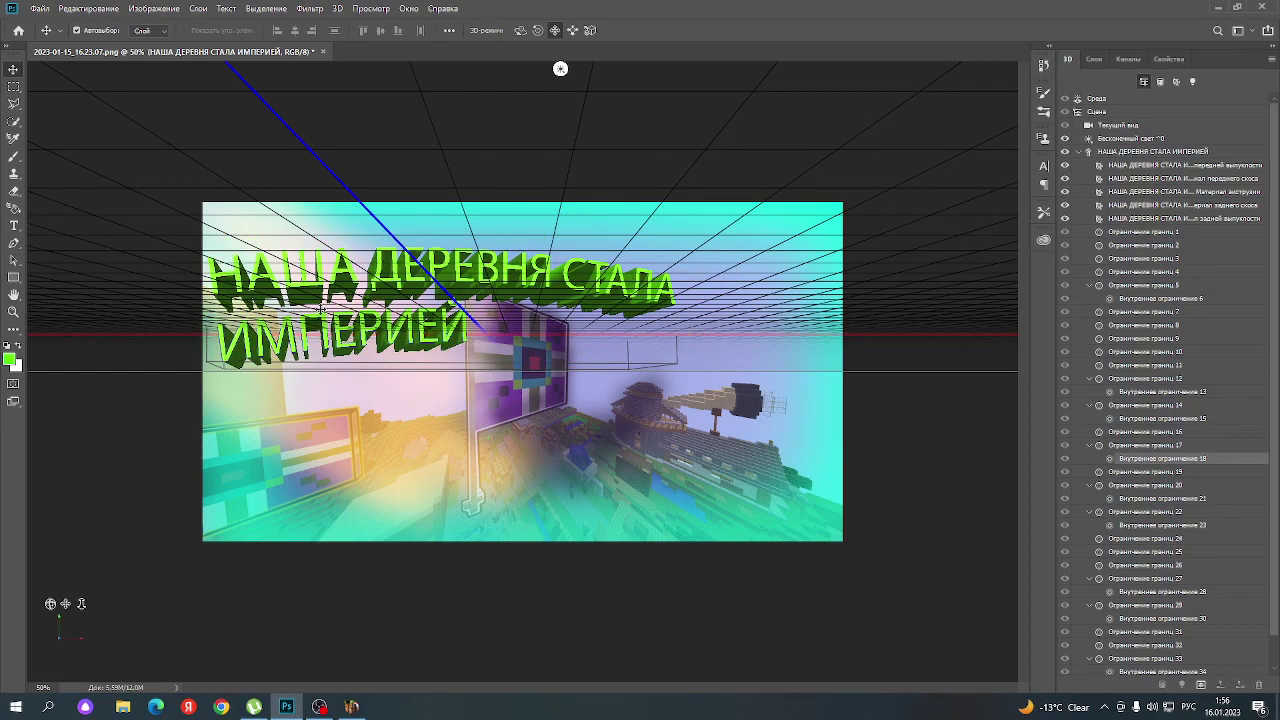
{"action": "mouse_move", "coordinate": [321, 309]}
{"action": "left_mouse_down"}
{"action": "mouse_move", "coordinate": [403, 344]}
{"action": "mouse_move", "coordinate": [392, 350]}
{"action": "left_mouse_up"}
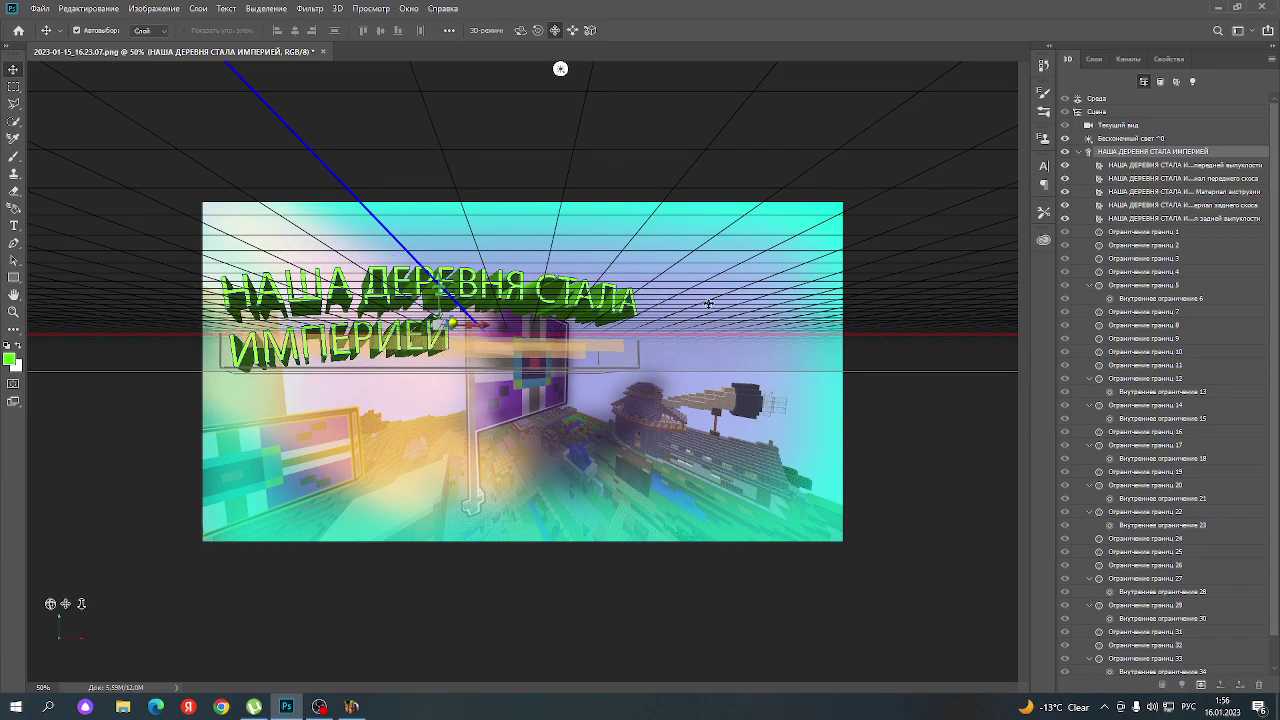
{"action": "left_click_drag", "start_coordinate": [735, 335], "coordinate": [793, 314]}
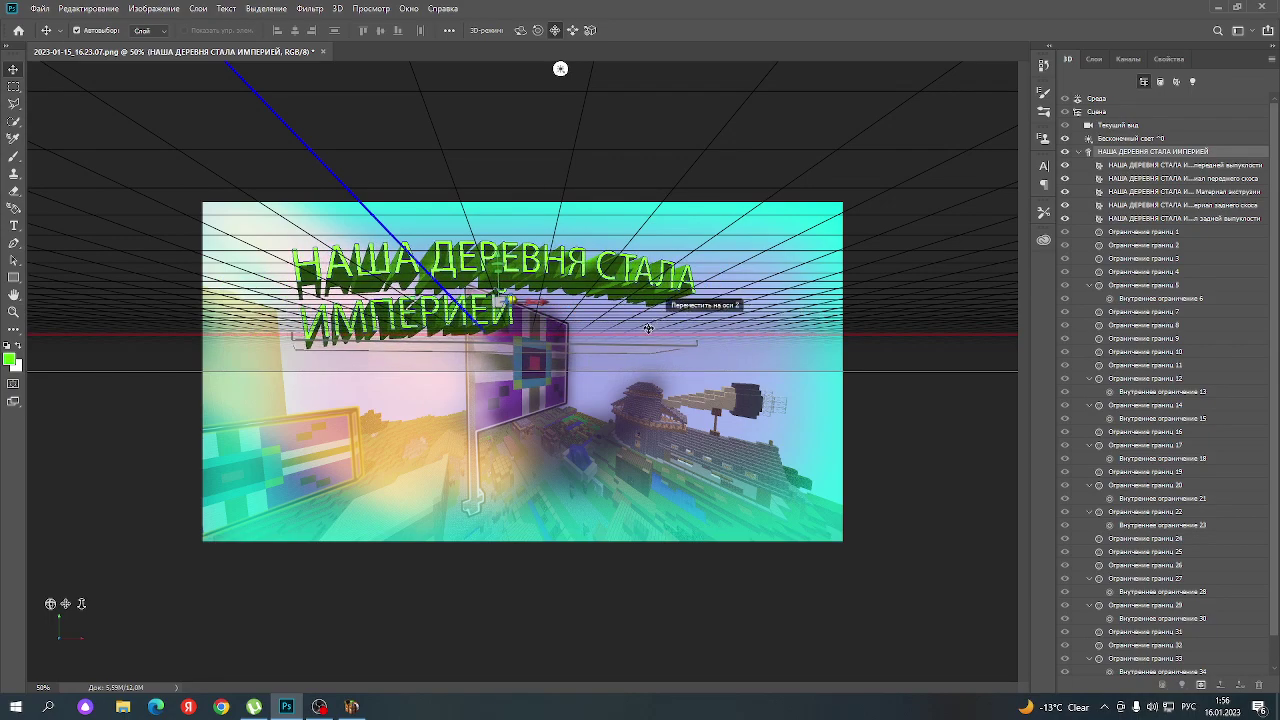
- Select the heading's text mesh in the 3D panel
{"action": "left_click", "coordinate": [365, 416]}
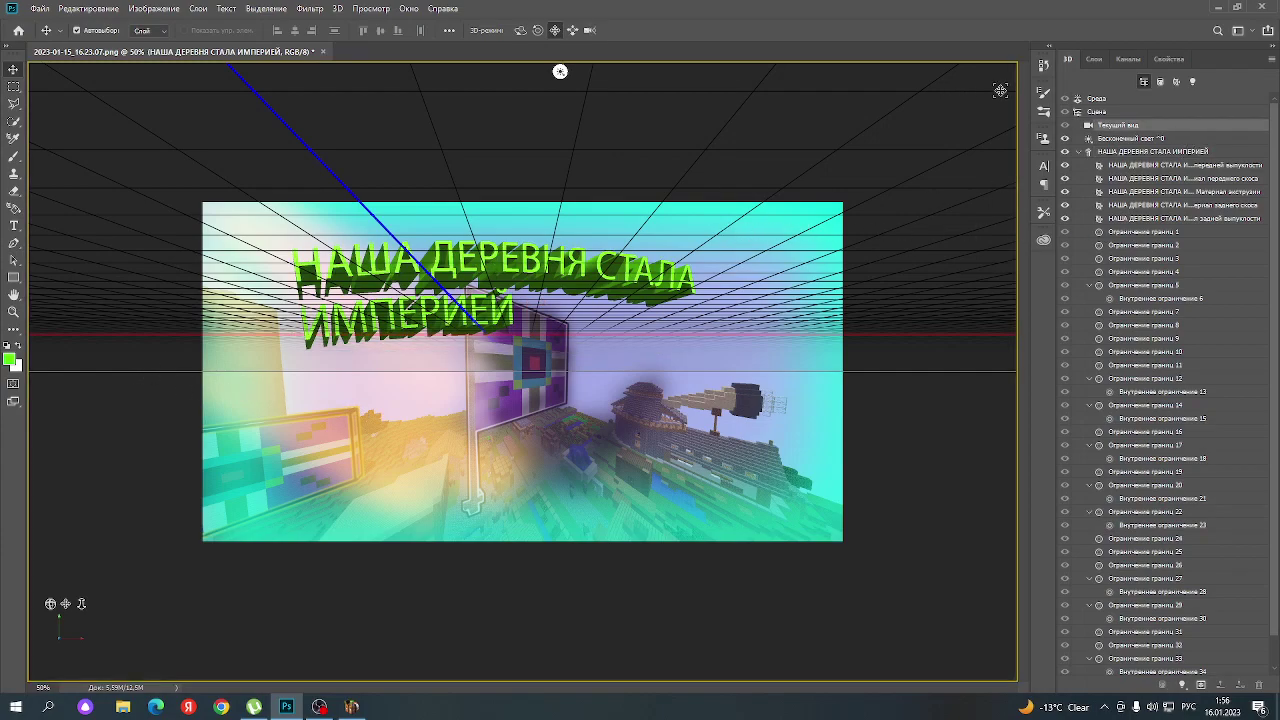
{"action": "left_click", "coordinate": [1095, 60]}
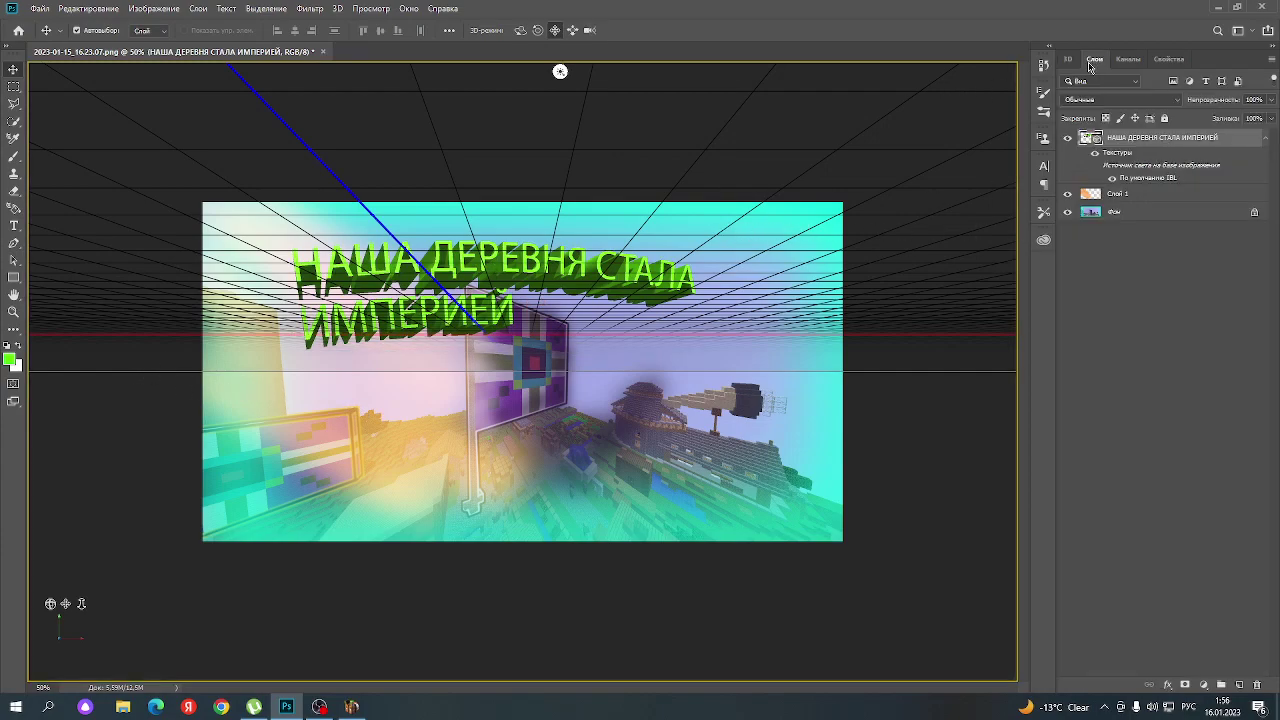
{"action": "left_click", "coordinate": [1068, 60]}
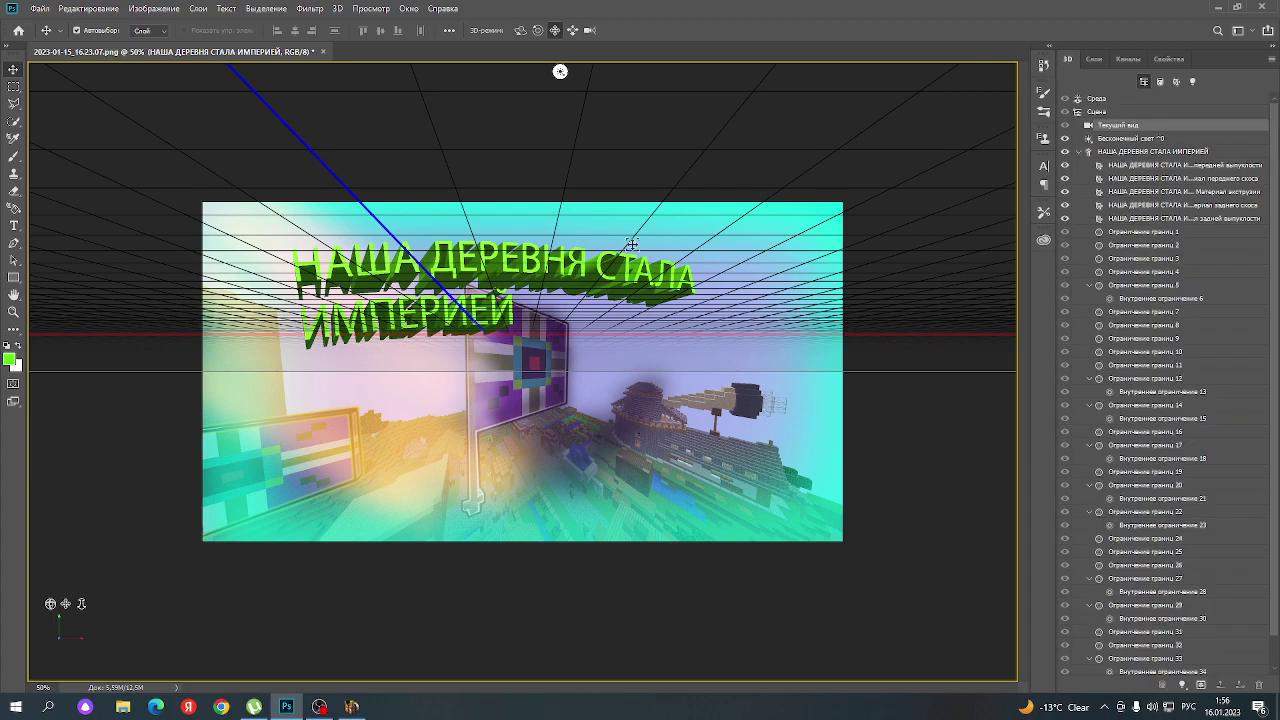
{"action": "left_click", "coordinate": [313, 328]}
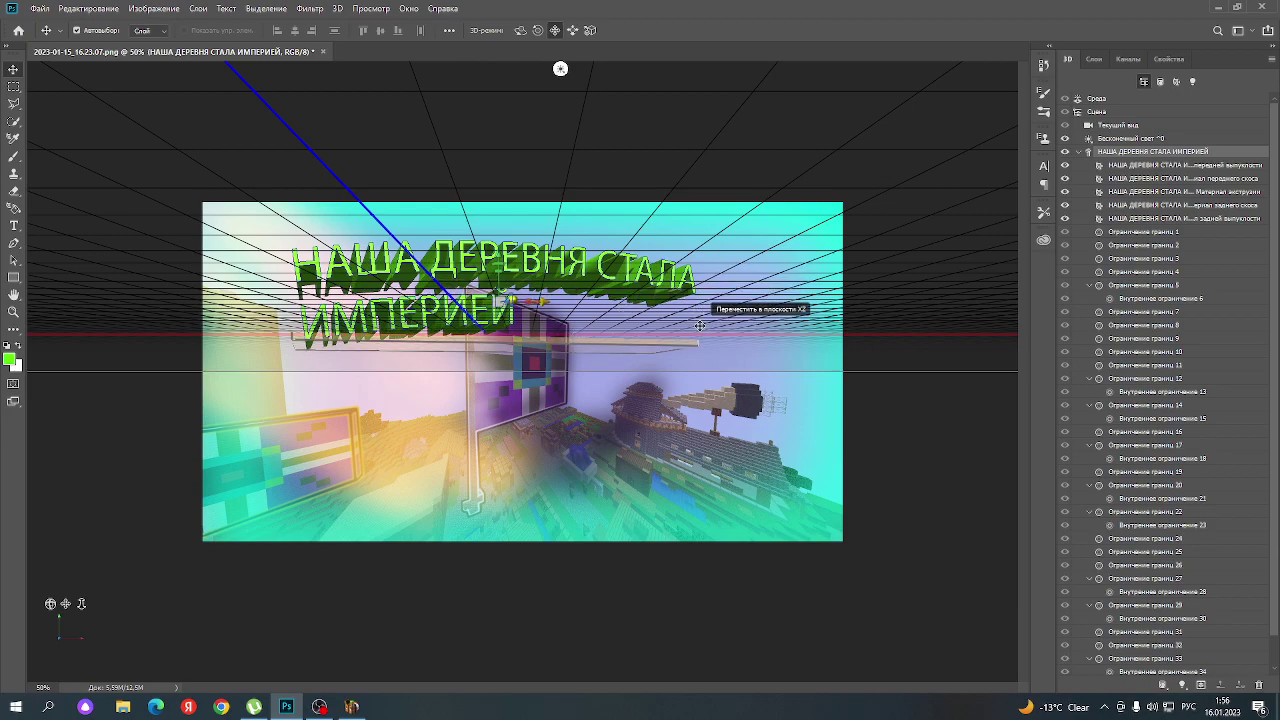
- Reposition, rescale and pull the heading closer so it spans the upper thumbnail
{"action": "mouse_move", "coordinate": [696, 327]}
{"action": "left_mouse_down"}
{"action": "mouse_move", "coordinate": [719, 315]}
{"action": "mouse_move", "coordinate": [713, 335]}
{"action": "left_mouse_up"}
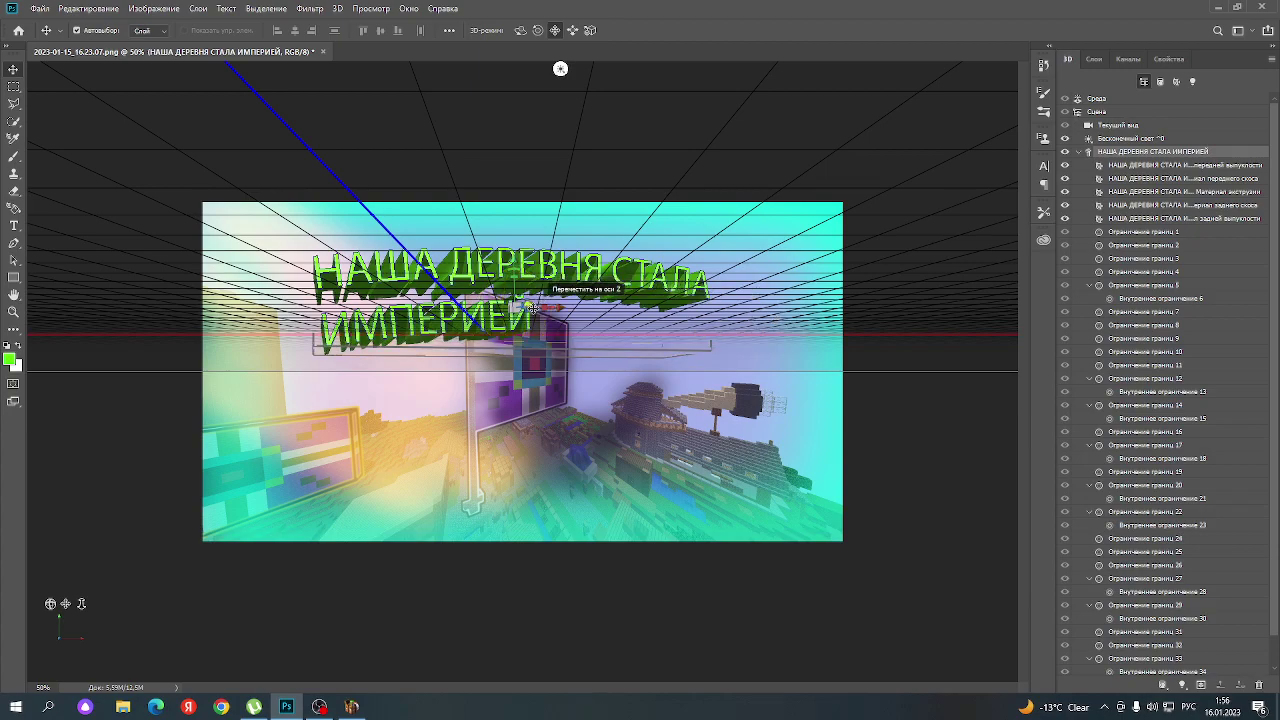
{"action": "mouse_move", "coordinate": [538, 298]}
{"action": "left_mouse_down"}
{"action": "mouse_move", "coordinate": [470, 320]}
{"action": "mouse_move", "coordinate": [549, 299]}
{"action": "mouse_move", "coordinate": [613, 346]}
{"action": "mouse_move", "coordinate": [603, 343]}
{"action": "left_mouse_up"}
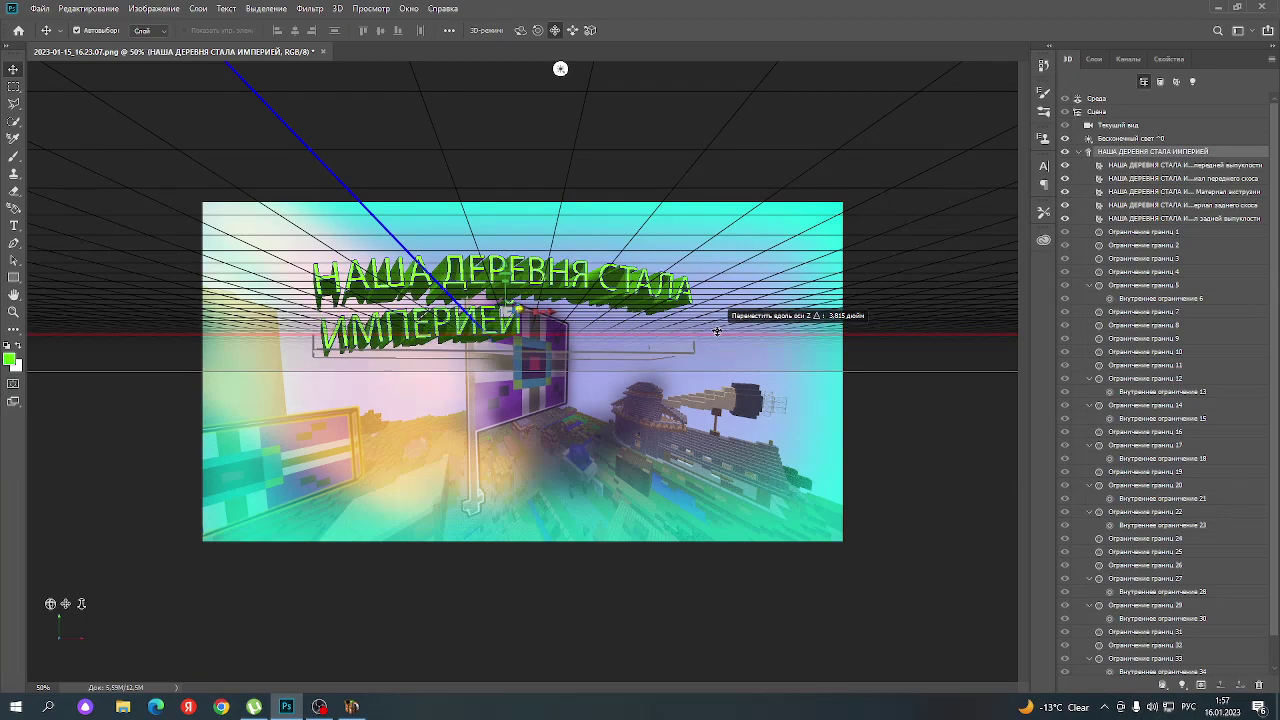
{"action": "mouse_move", "coordinate": [486, 321]}
{"action": "left_mouse_down"}
{"action": "mouse_move", "coordinate": [476, 325]}
{"action": "mouse_move", "coordinate": [549, 290]}
{"action": "mouse_move", "coordinate": [522, 318]}
{"action": "left_mouse_up"}
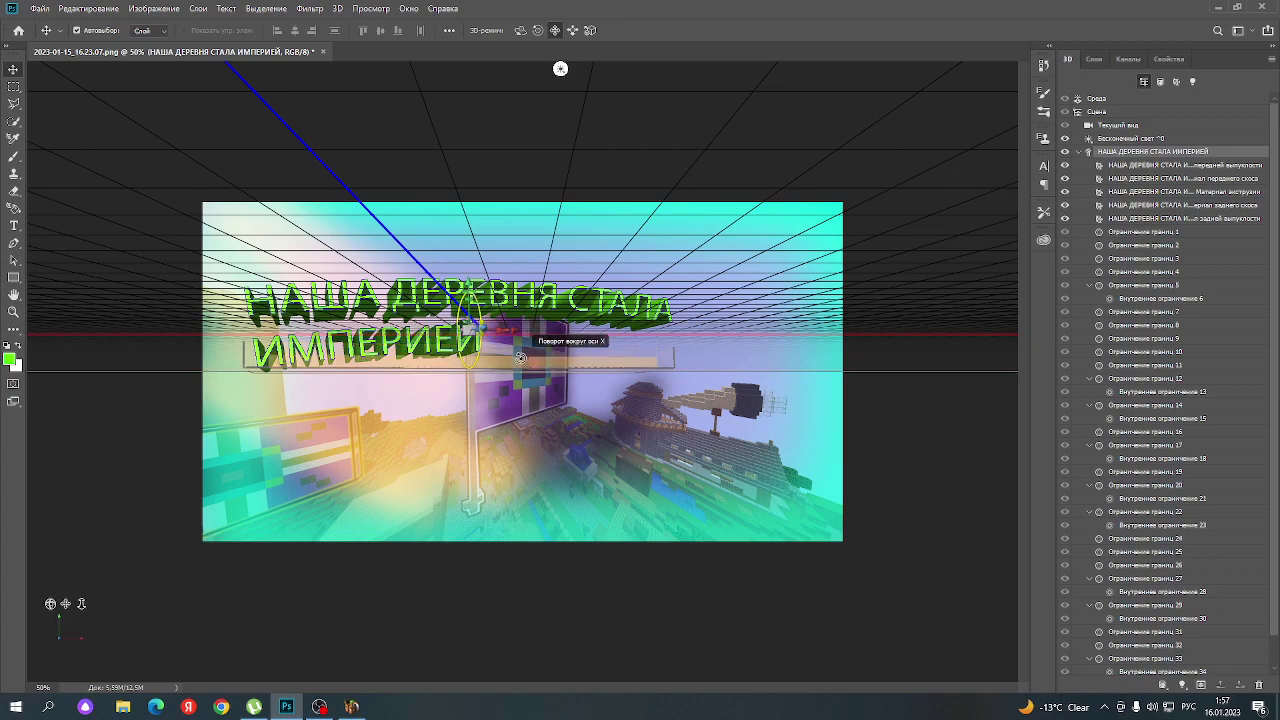
{"action": "left_click_drag", "start_coordinate": [520, 356], "coordinate": [536, 283]}
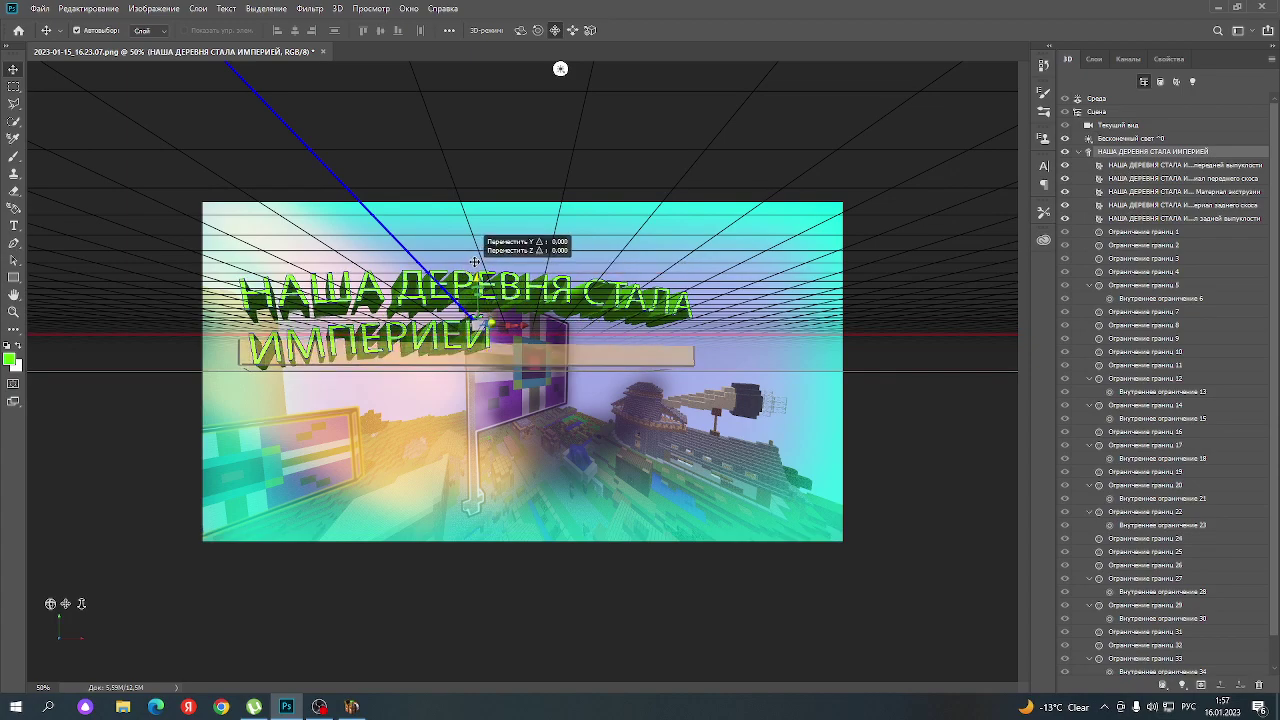
{"action": "mouse_move", "coordinate": [495, 262]}
{"action": "left_mouse_down"}
{"action": "mouse_move", "coordinate": [513, 250]}
{"action": "mouse_move", "coordinate": [503, 261]}
{"action": "left_mouse_up"}
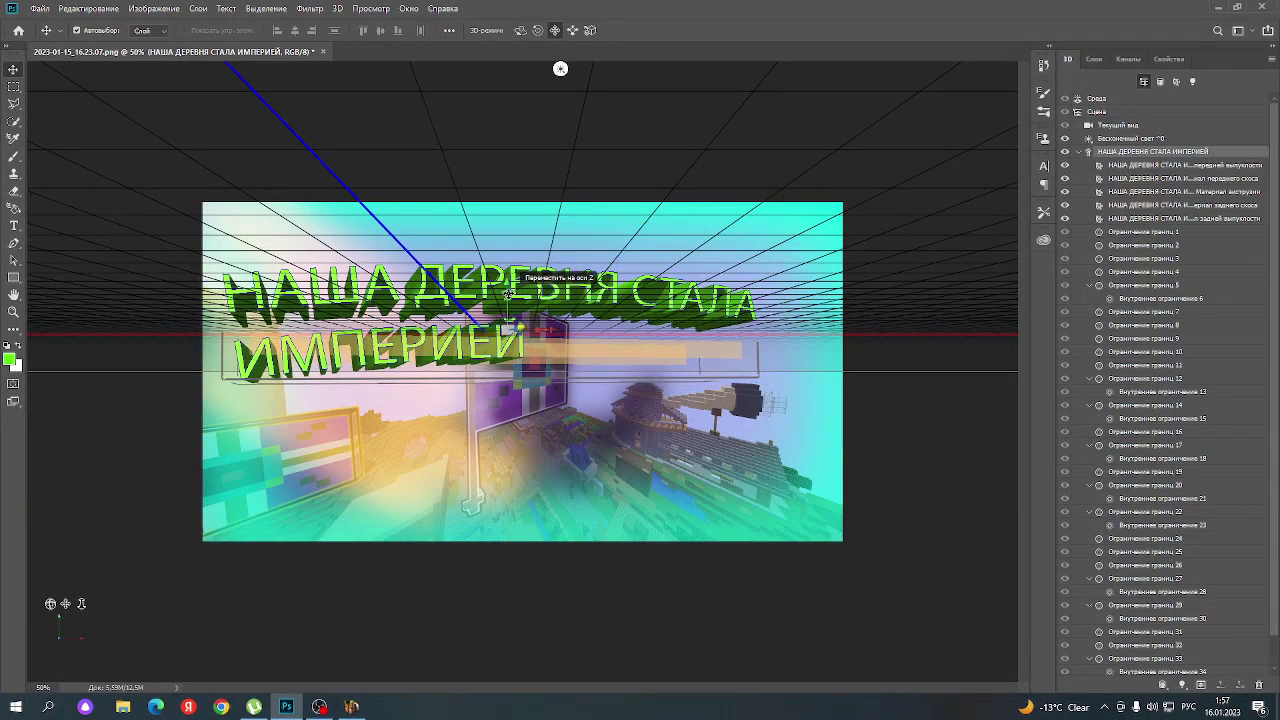
{"action": "left_click_drag", "start_coordinate": [514, 293], "coordinate": [562, 300]}
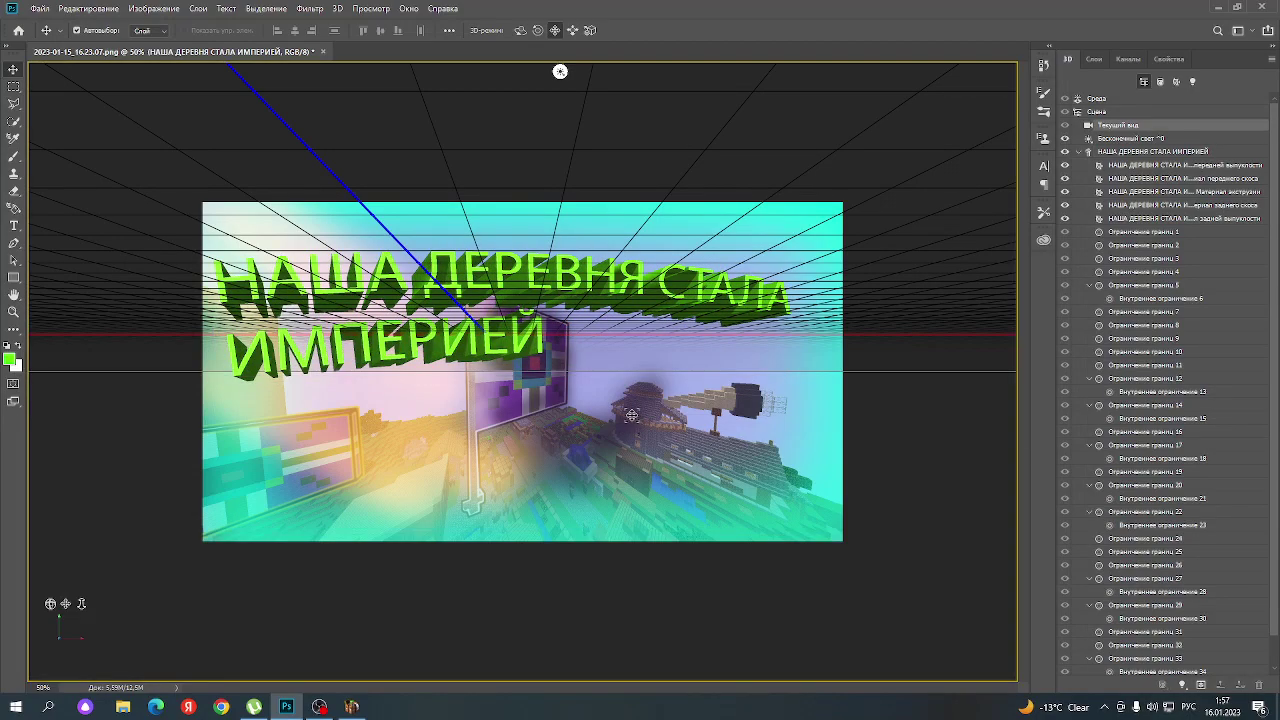
- Rasterize the 3D heading layer into a regular layer and nudge it right
{"action": "left_click", "coordinate": [1094, 59]}
{"action": "right_click", "coordinate": [1160, 140]}
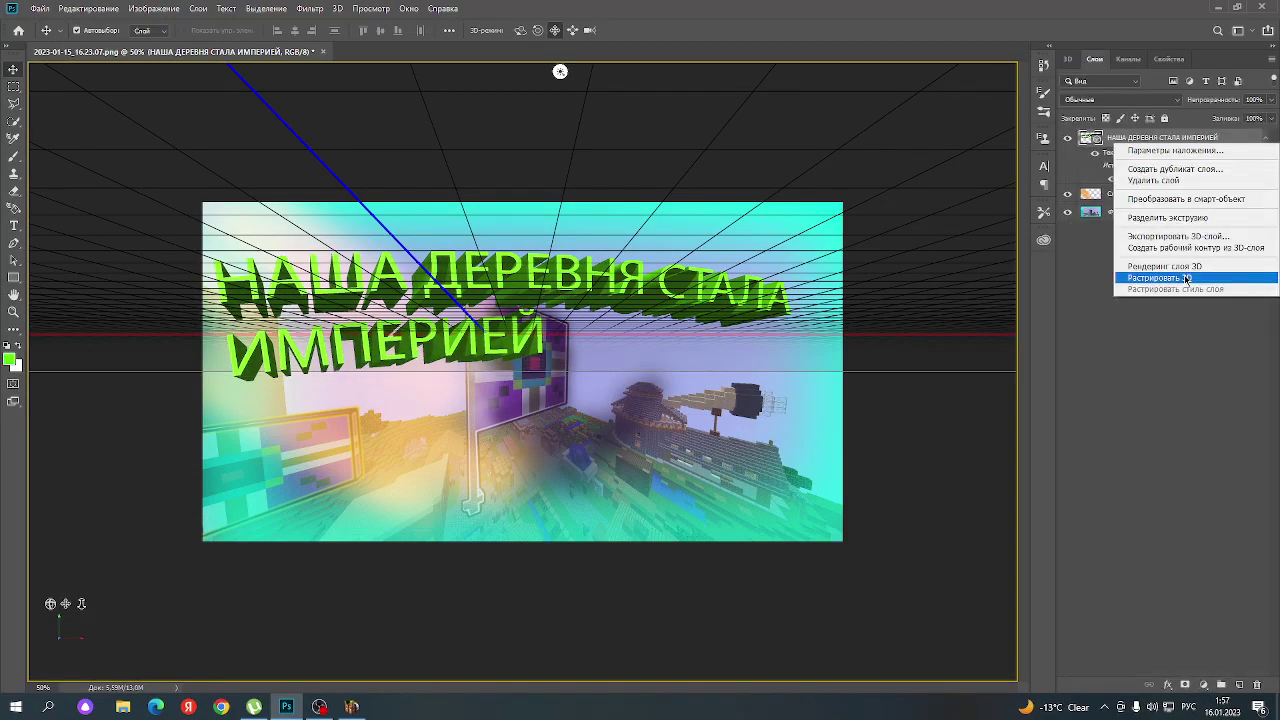
{"action": "left_click", "coordinate": [1186, 278]}
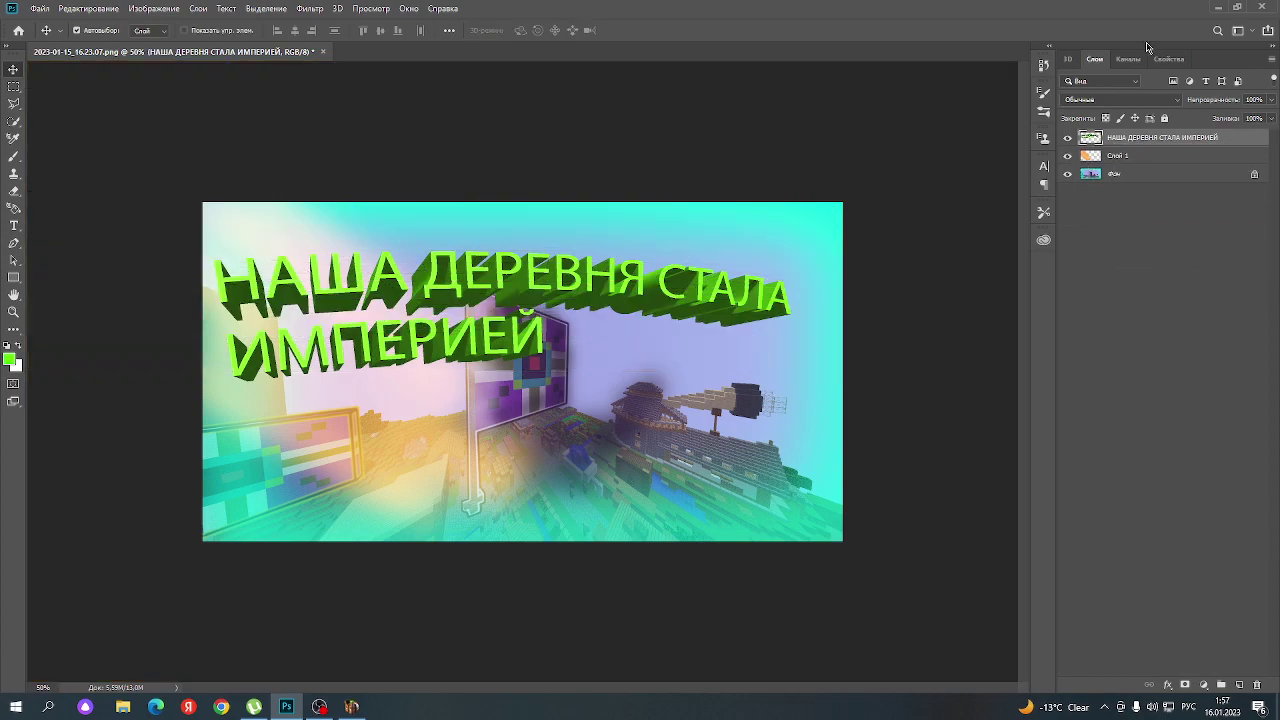
{"action": "right_click", "coordinate": [1068, 62]}
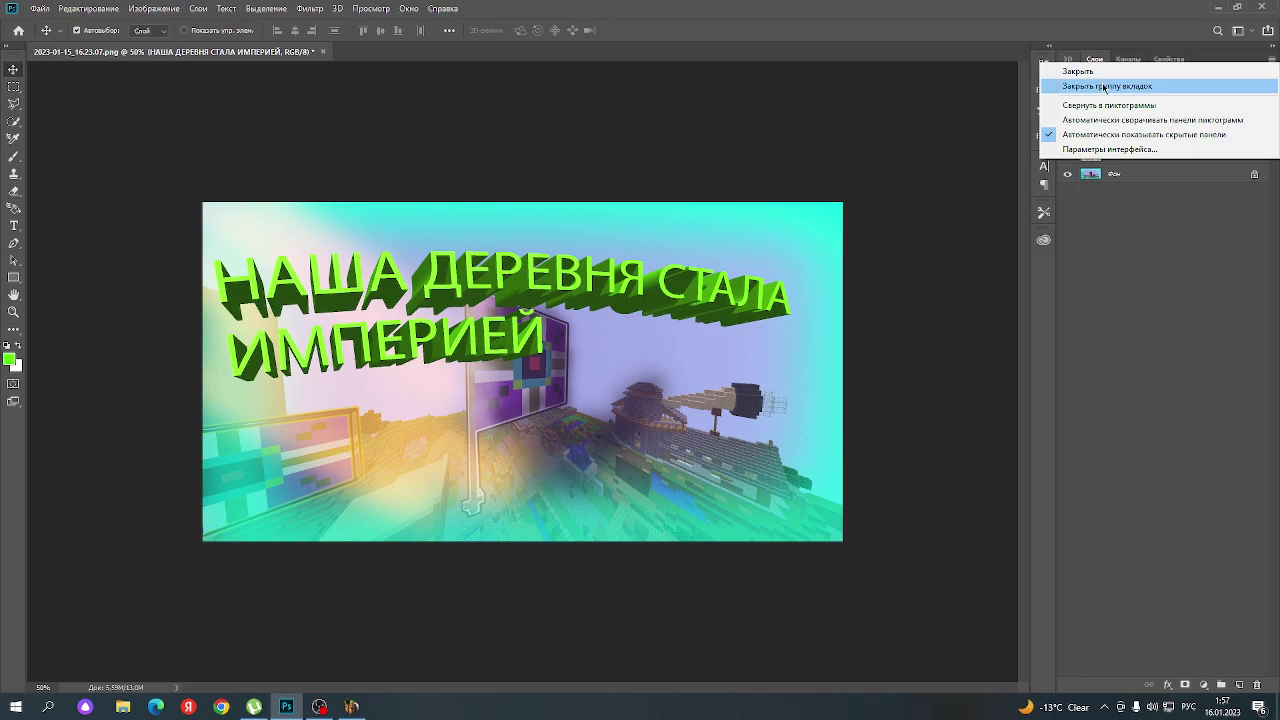
{"action": "left_click", "coordinate": [1166, 278]}
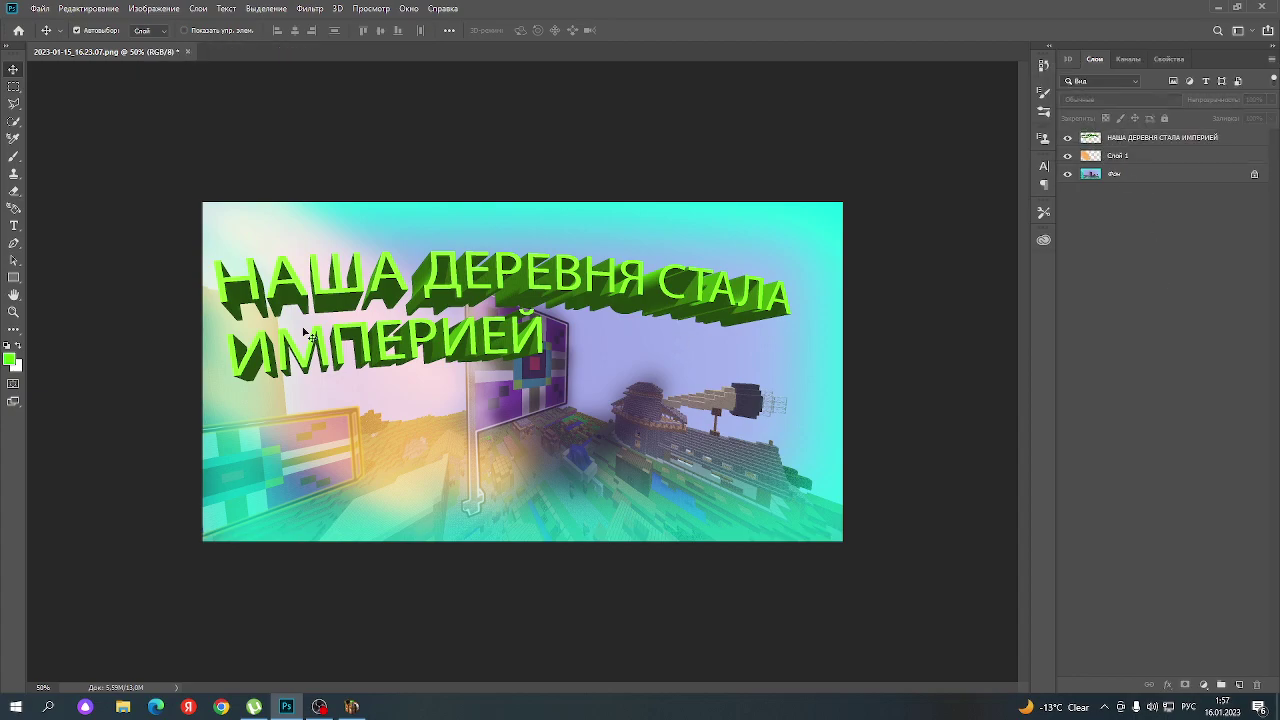
{"action": "left_click_drag", "start_coordinate": [306, 334], "coordinate": [322, 300]}
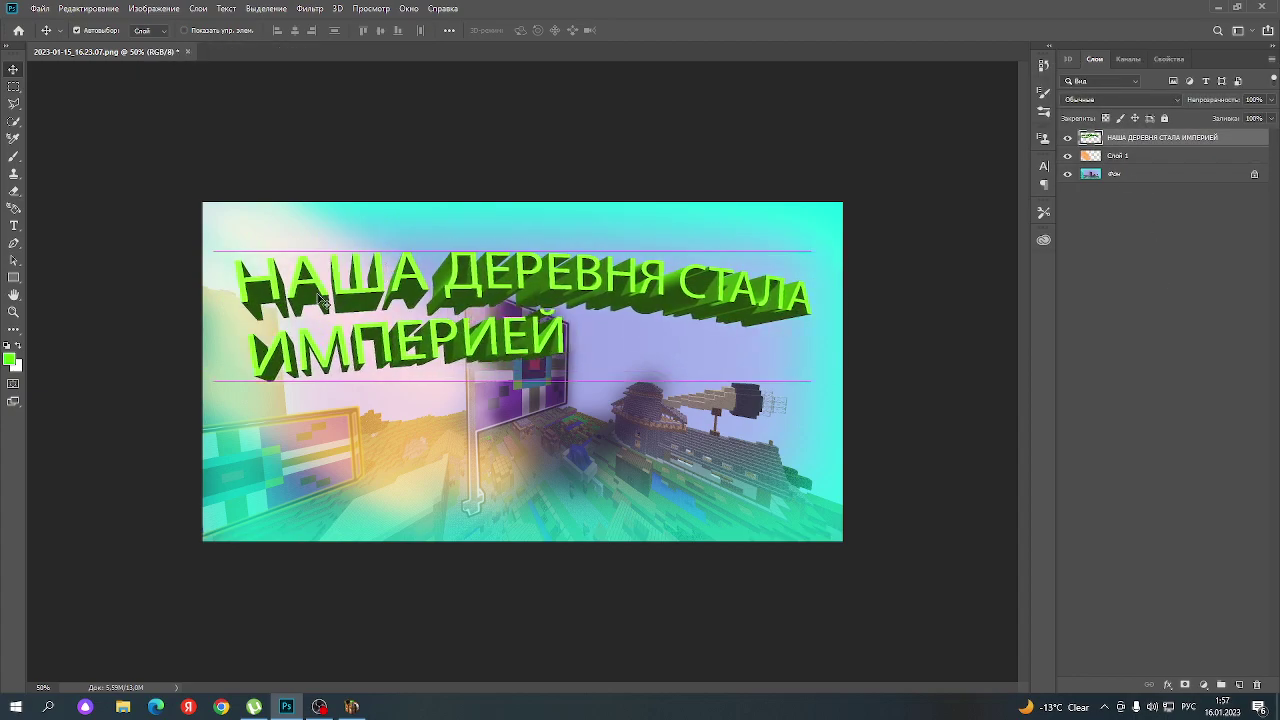
- Cycle through the full-screen view modes, then return to the standard screen view
{"action": "left_click", "coordinate": [12, 400]}
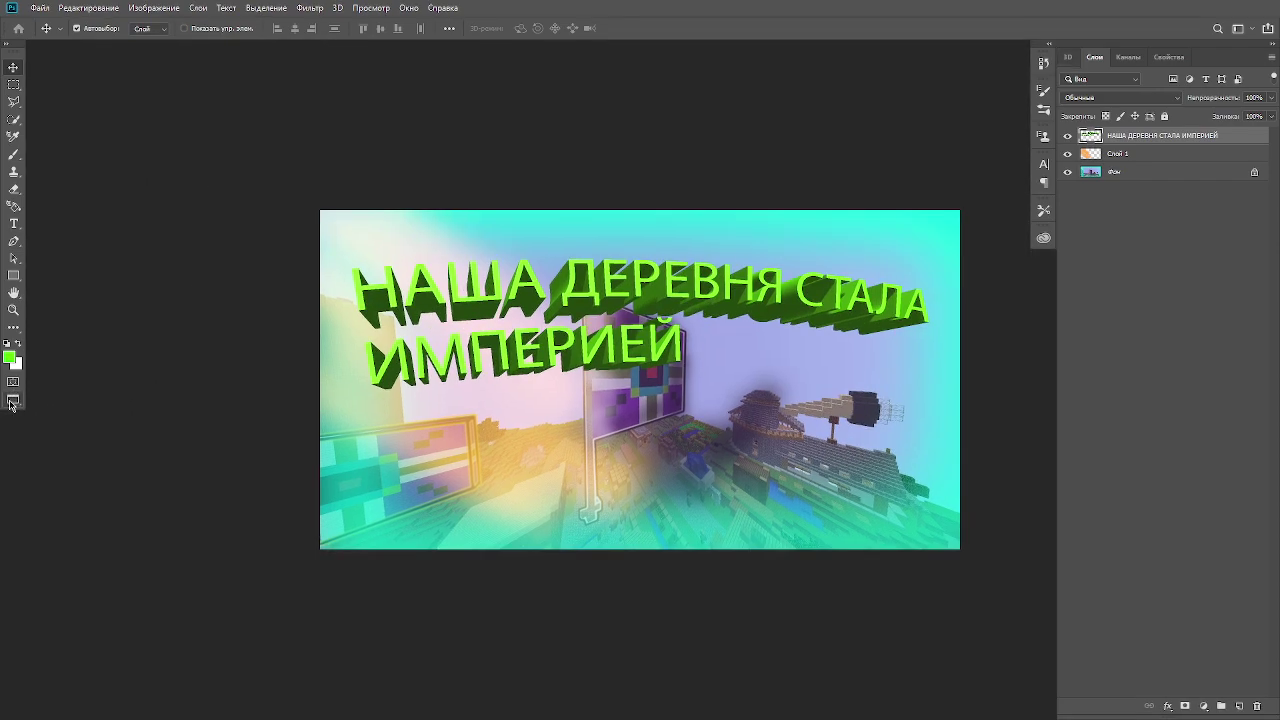
{"action": "left_click", "coordinate": [12, 401]}
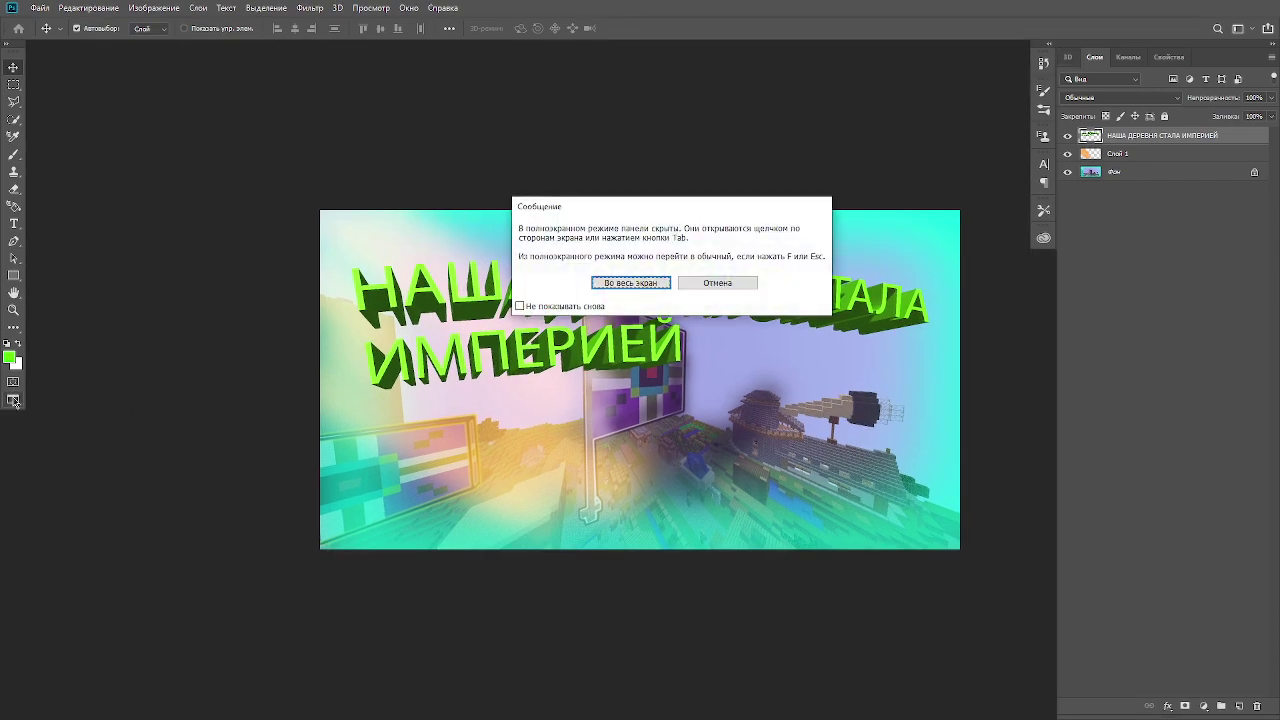
{"action": "left_click", "coordinate": [745, 283]}
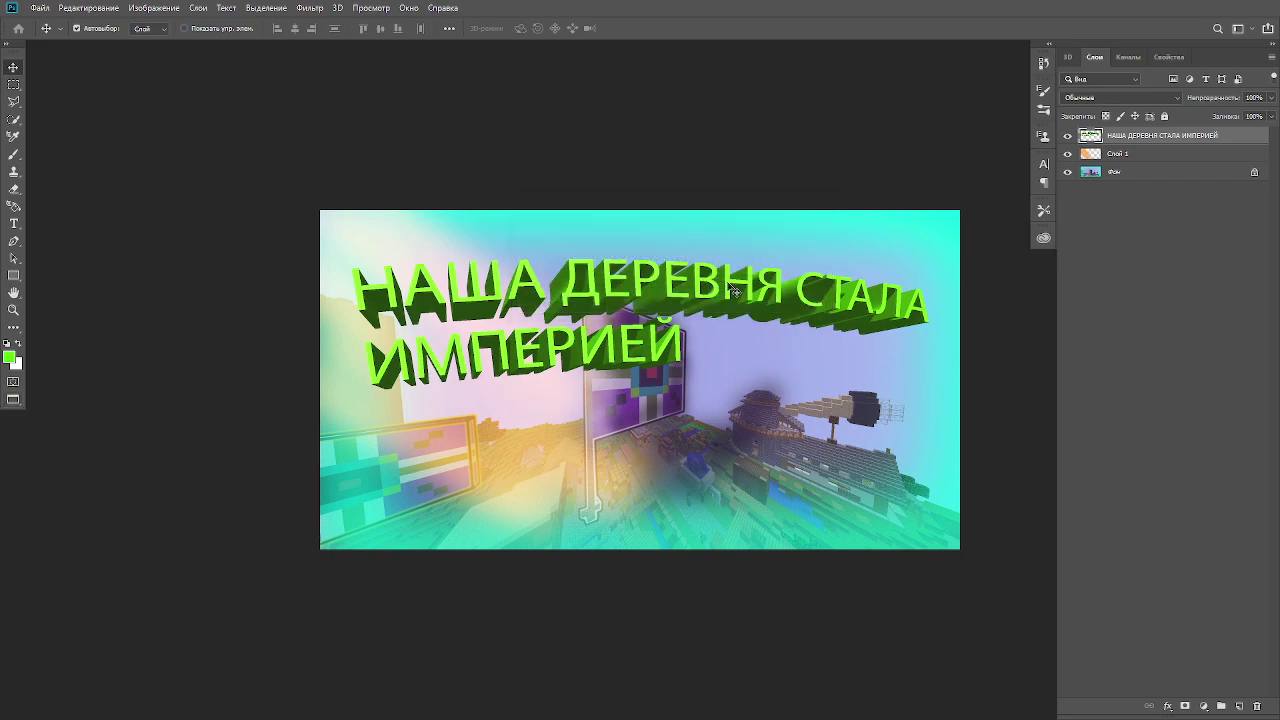
{"action": "left_click", "coordinate": [12, 400]}
{"action": "left_click", "coordinate": [640, 284]}
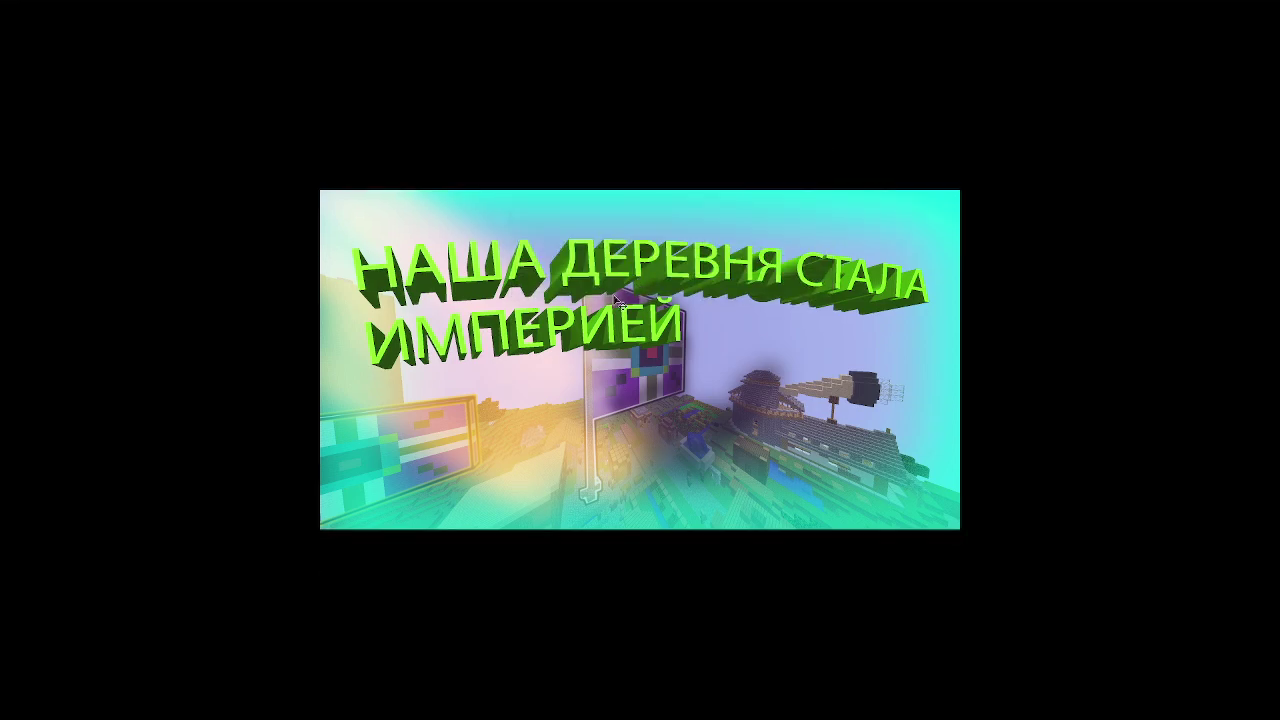
{"action": "key", "text": "f"}
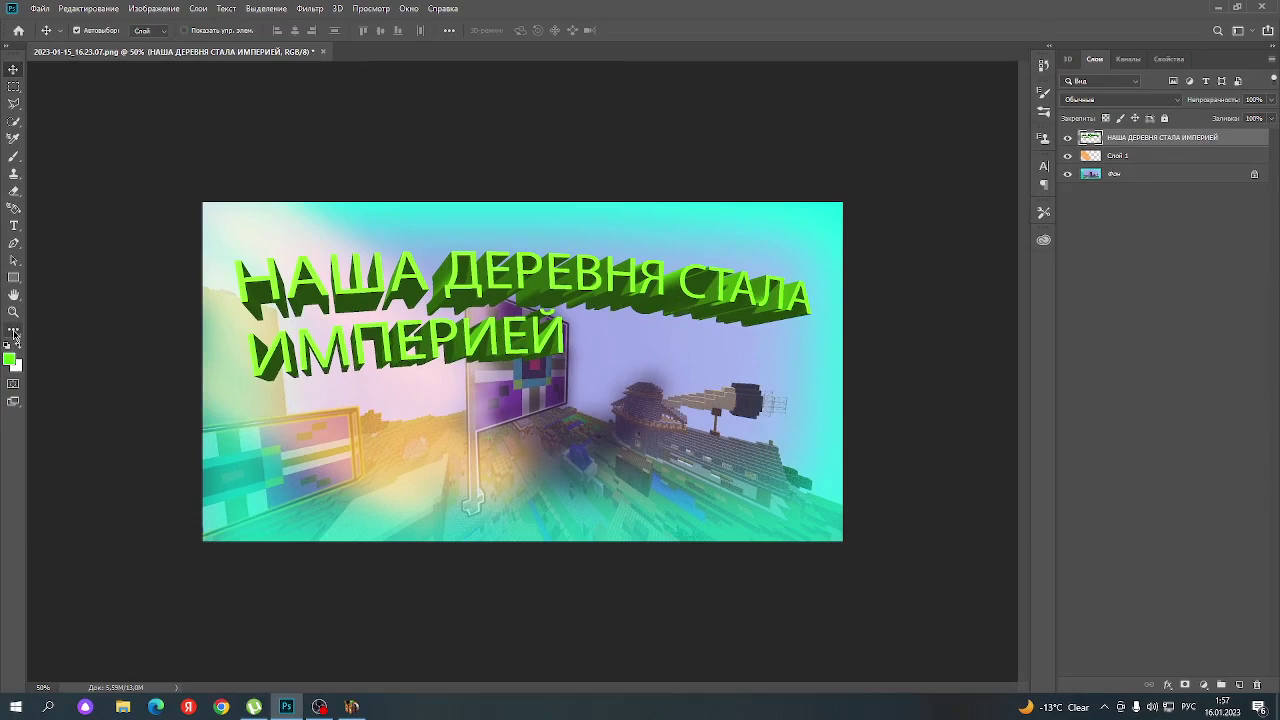
- Enter Quick Mask mode and show the toolbar in two columns
{"action": "left_click", "coordinate": [14, 333]}
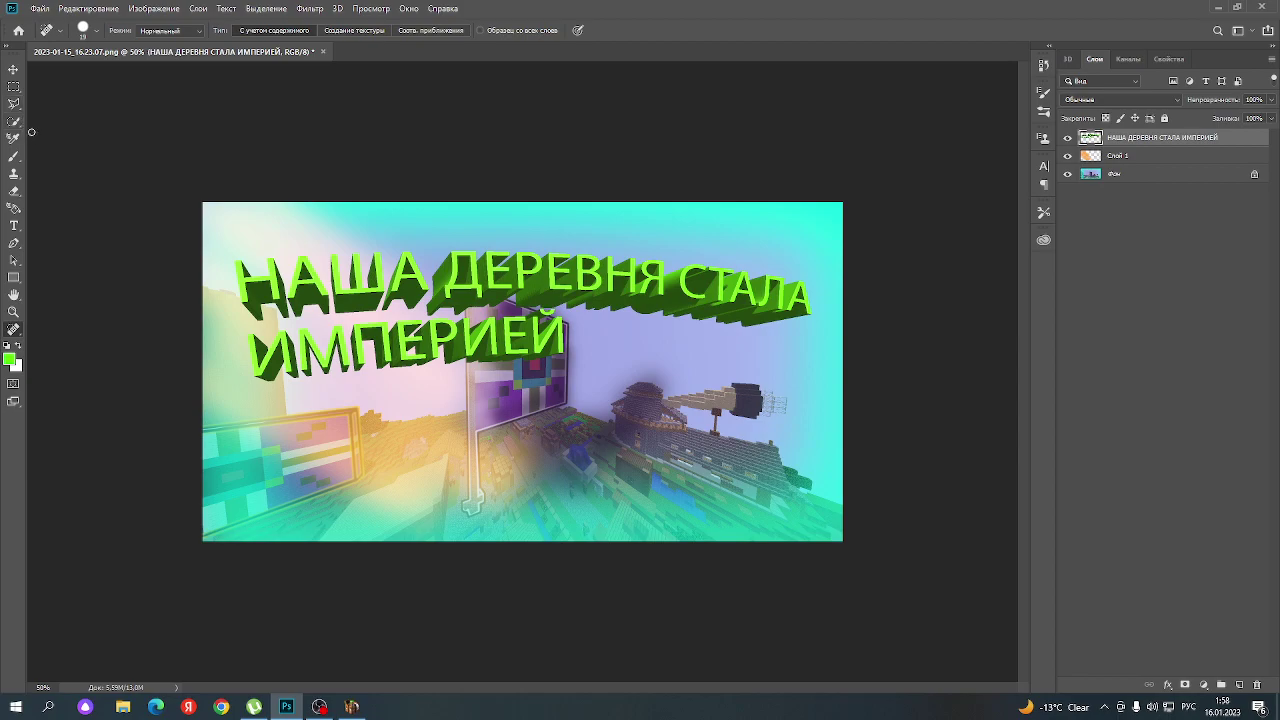
{"action": "left_click", "coordinate": [13, 384]}
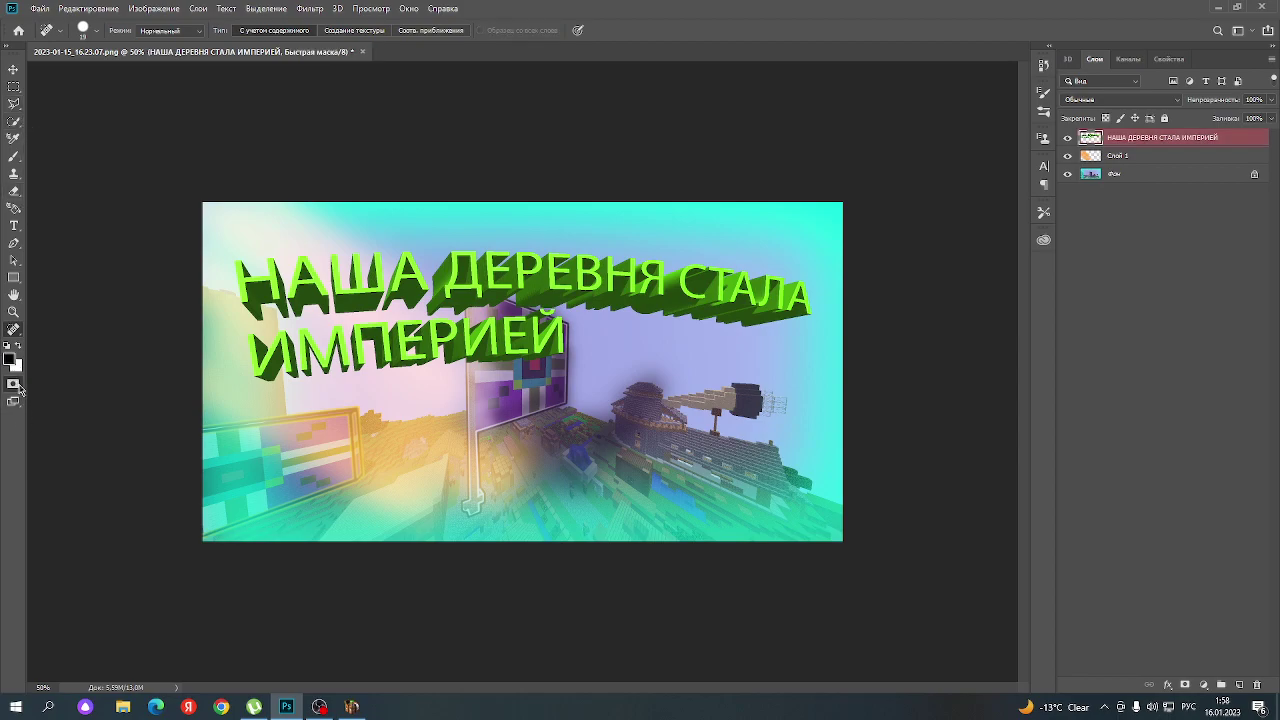
{"action": "left_click", "coordinate": [13, 156]}
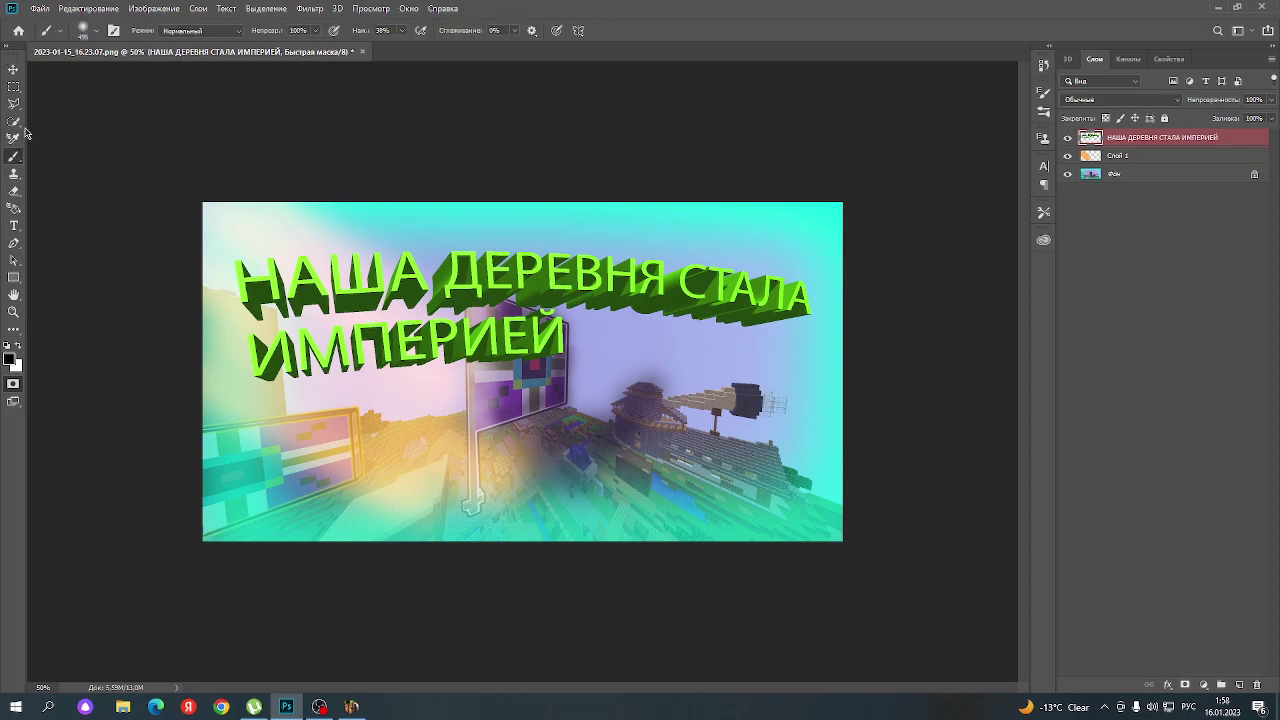
{"action": "left_click", "coordinate": [13, 69]}
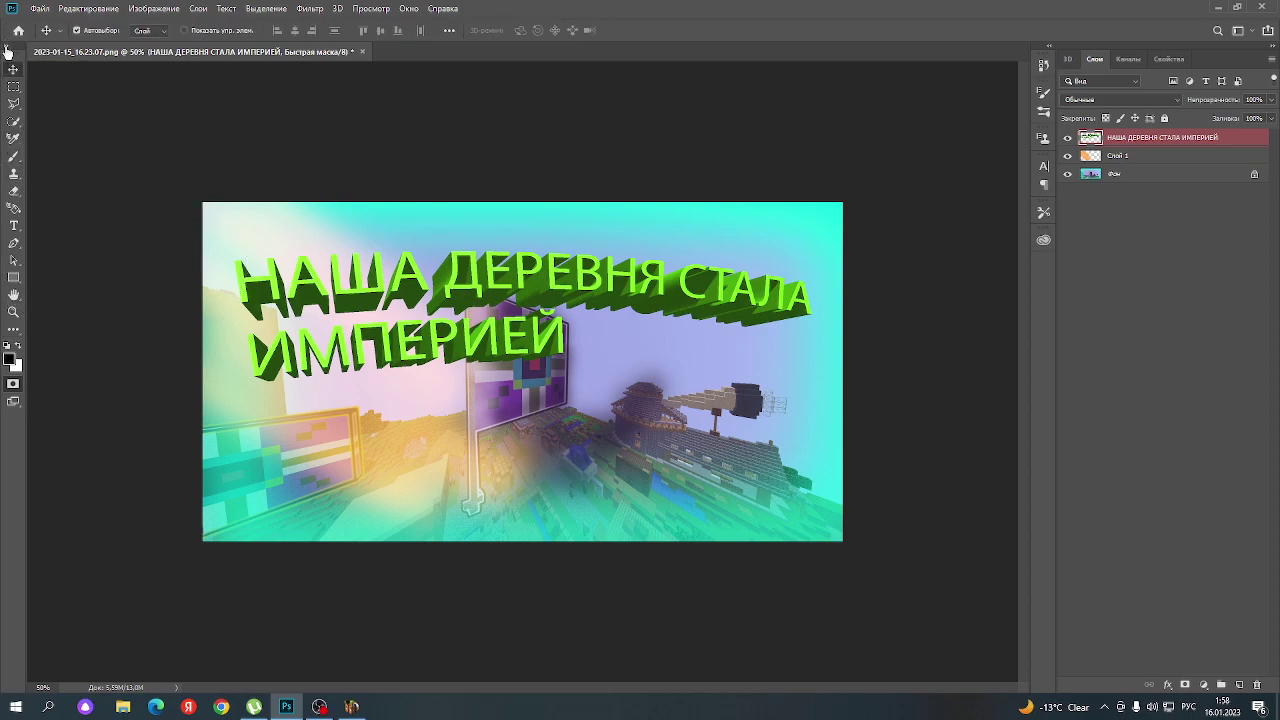
{"action": "left_click", "coordinate": [7, 49]}
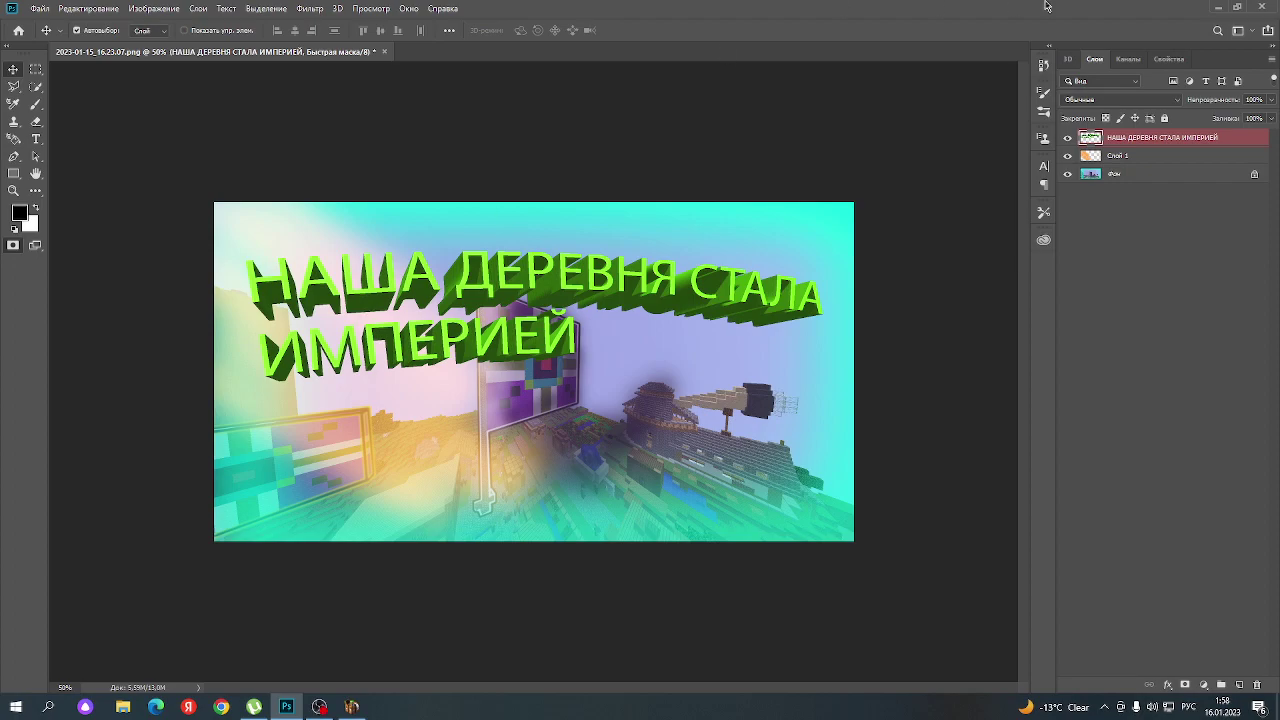
{"action": "right_click", "coordinate": [1030, 265]}
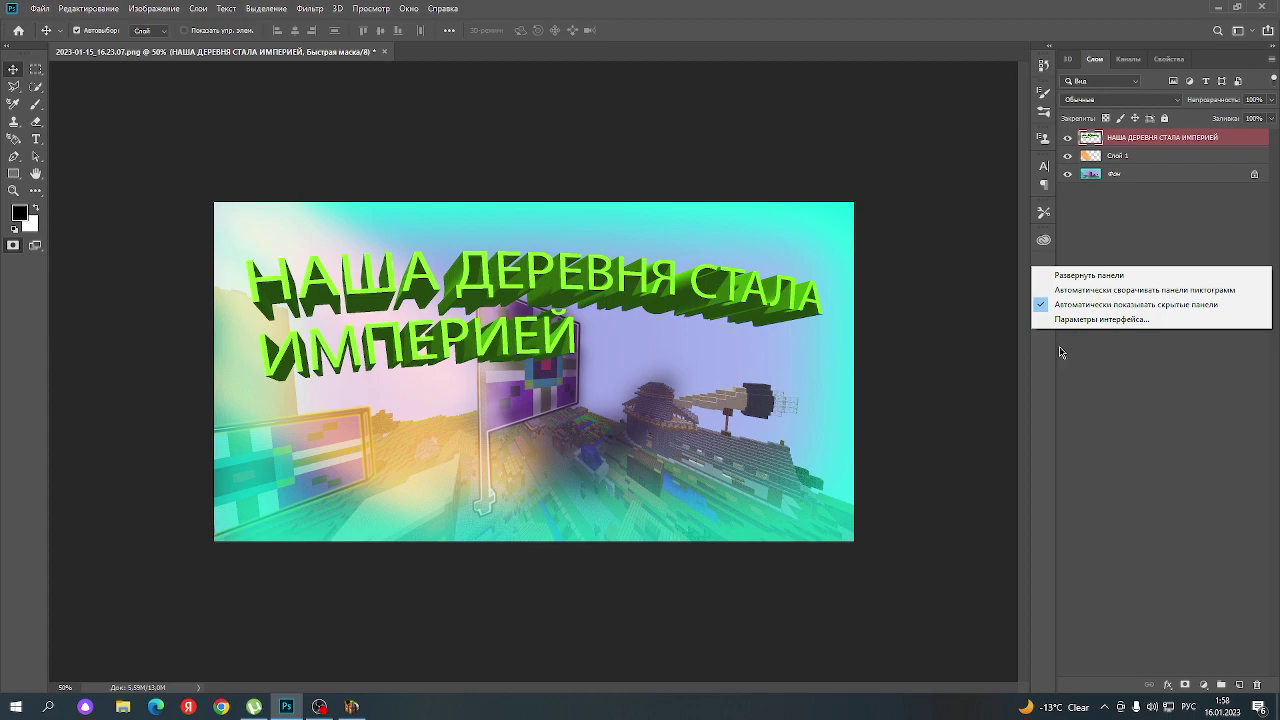
{"action": "left_click", "coordinate": [1085, 320]}
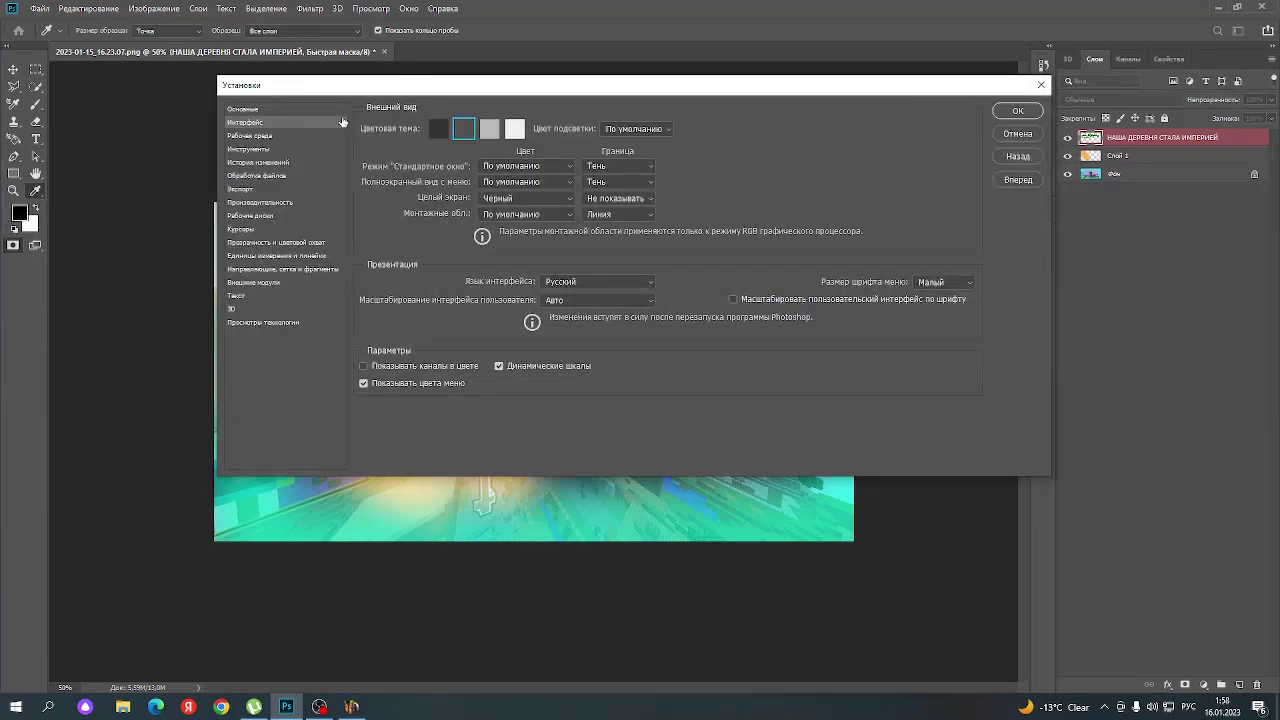
{"action": "left_click", "coordinate": [268, 137]}
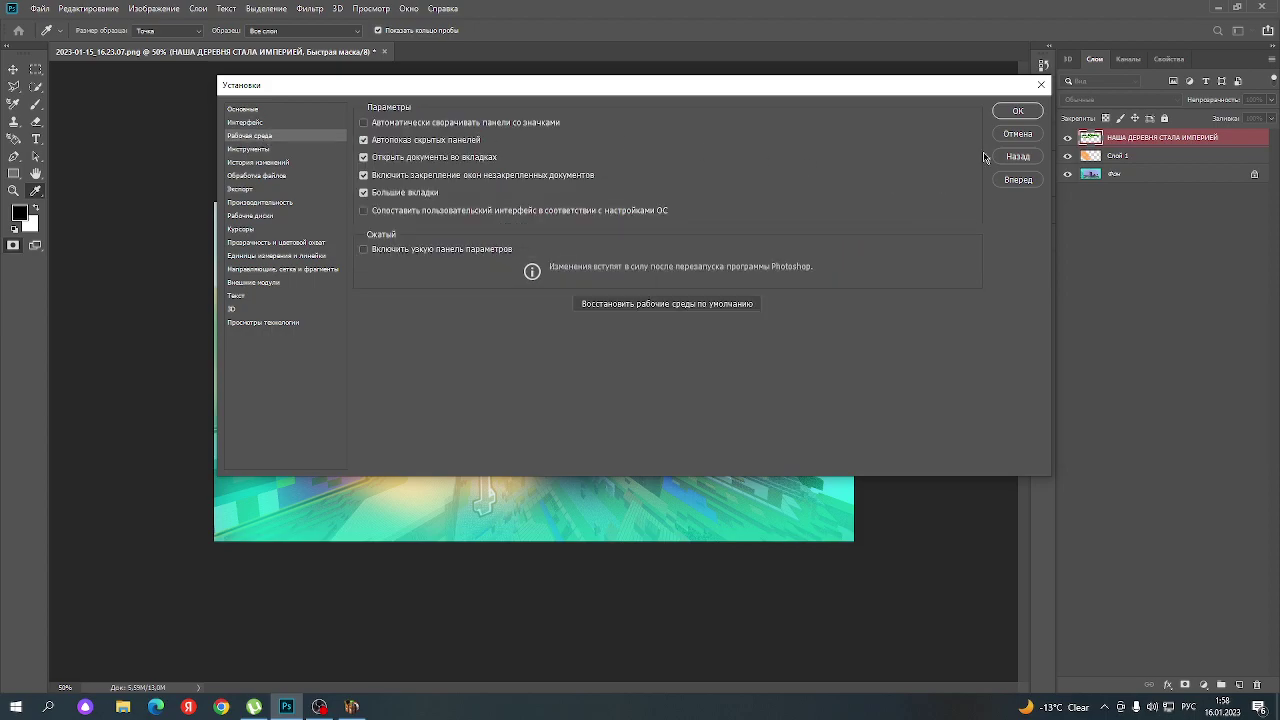
{"action": "left_click", "coordinate": [1014, 113]}
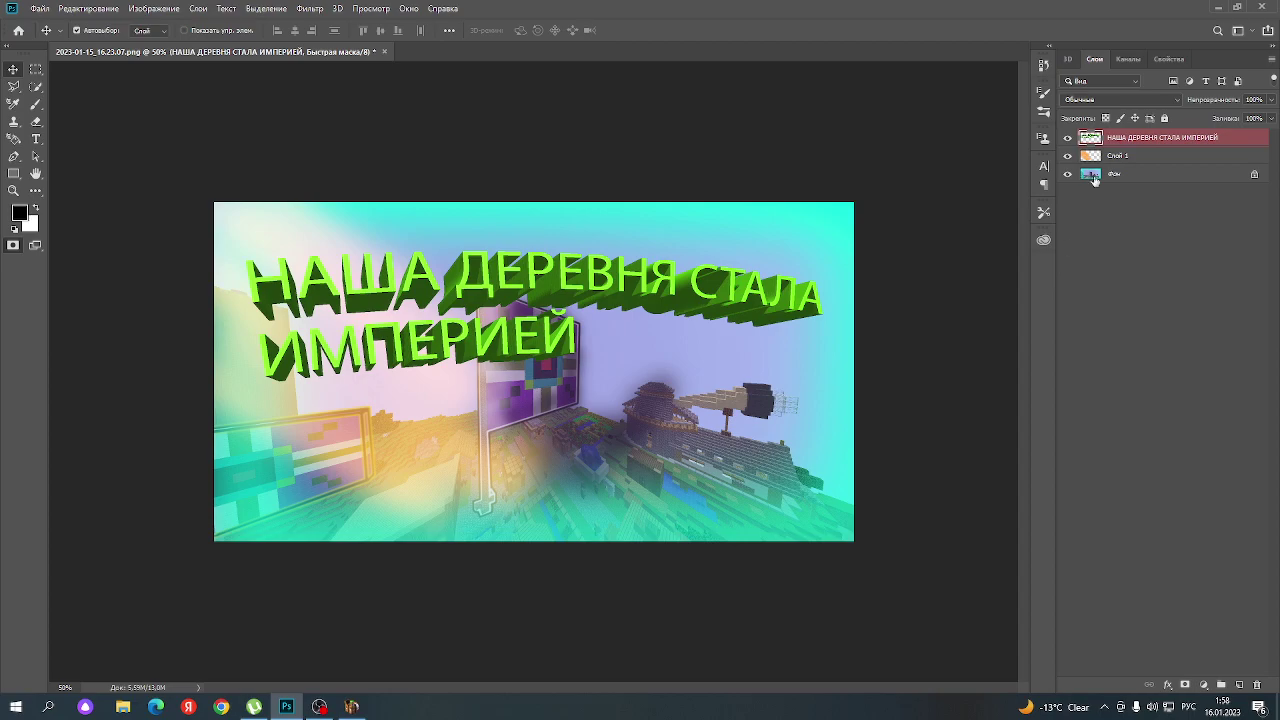
{"action": "left_click", "coordinate": [1100, 81]}
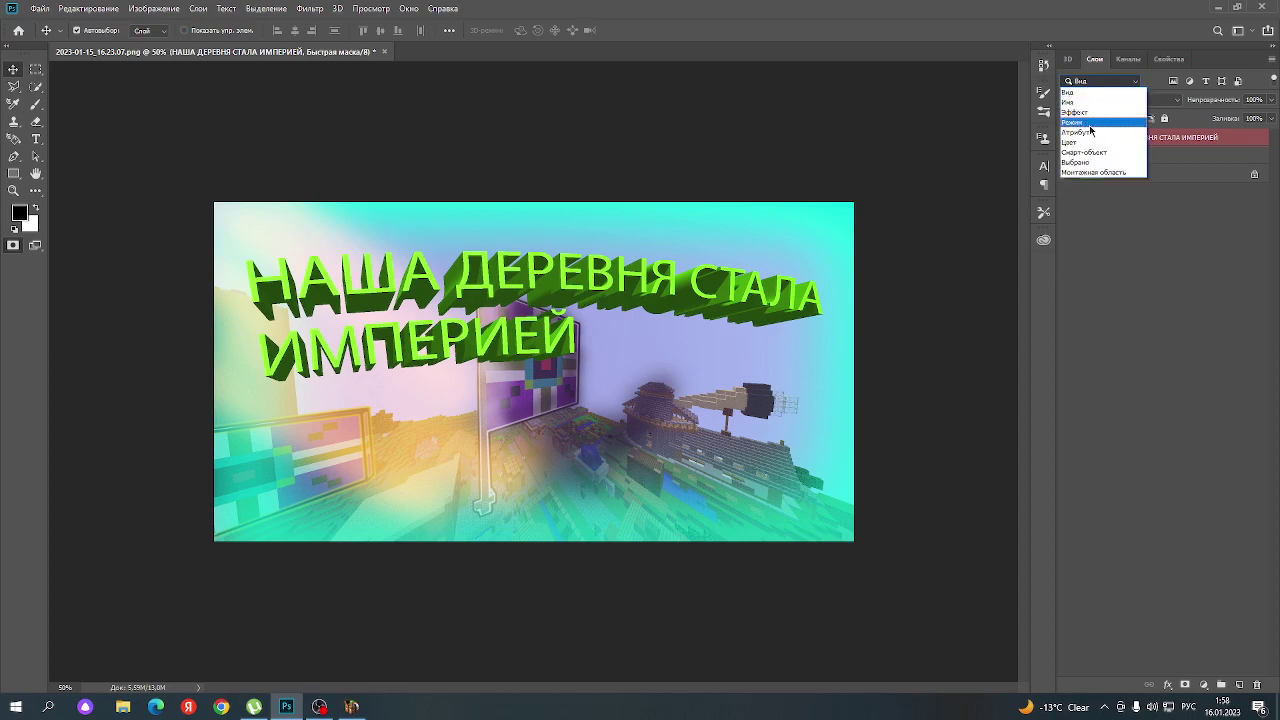
{"action": "left_click", "coordinate": [1090, 227]}
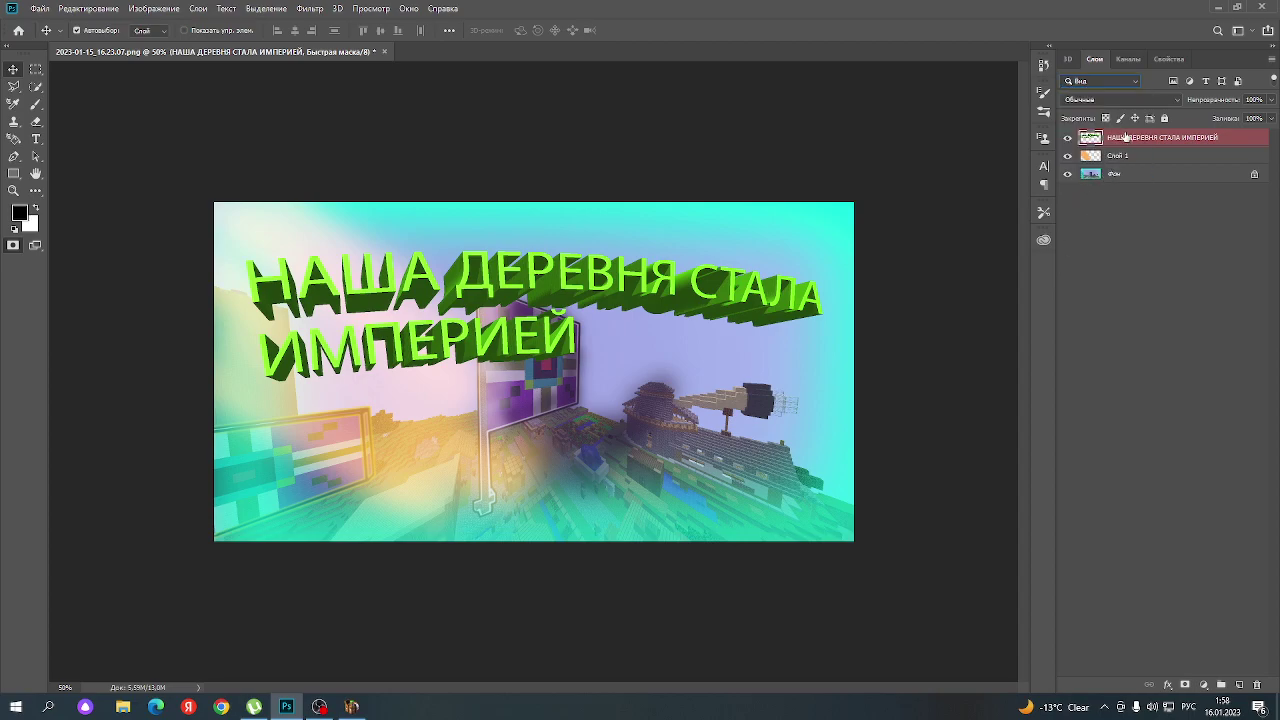
{"action": "right_click", "coordinate": [1119, 145]}
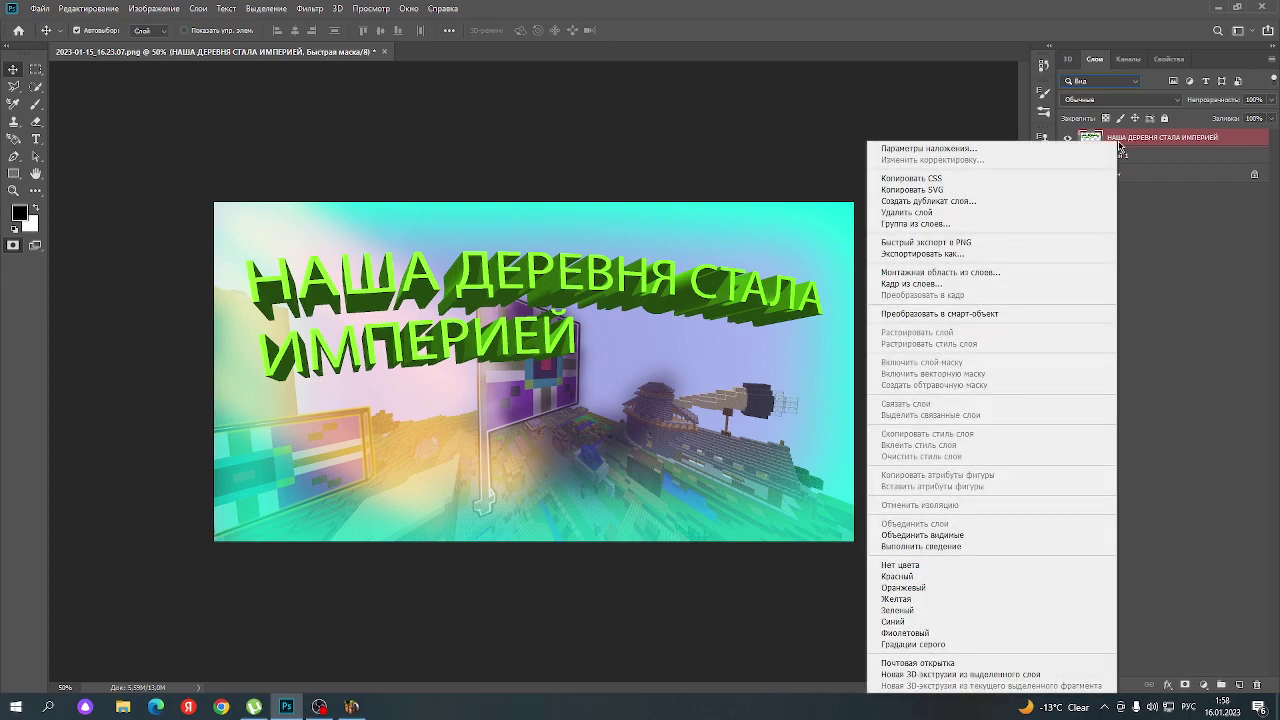
{"action": "left_click", "coordinate": [1229, 138]}
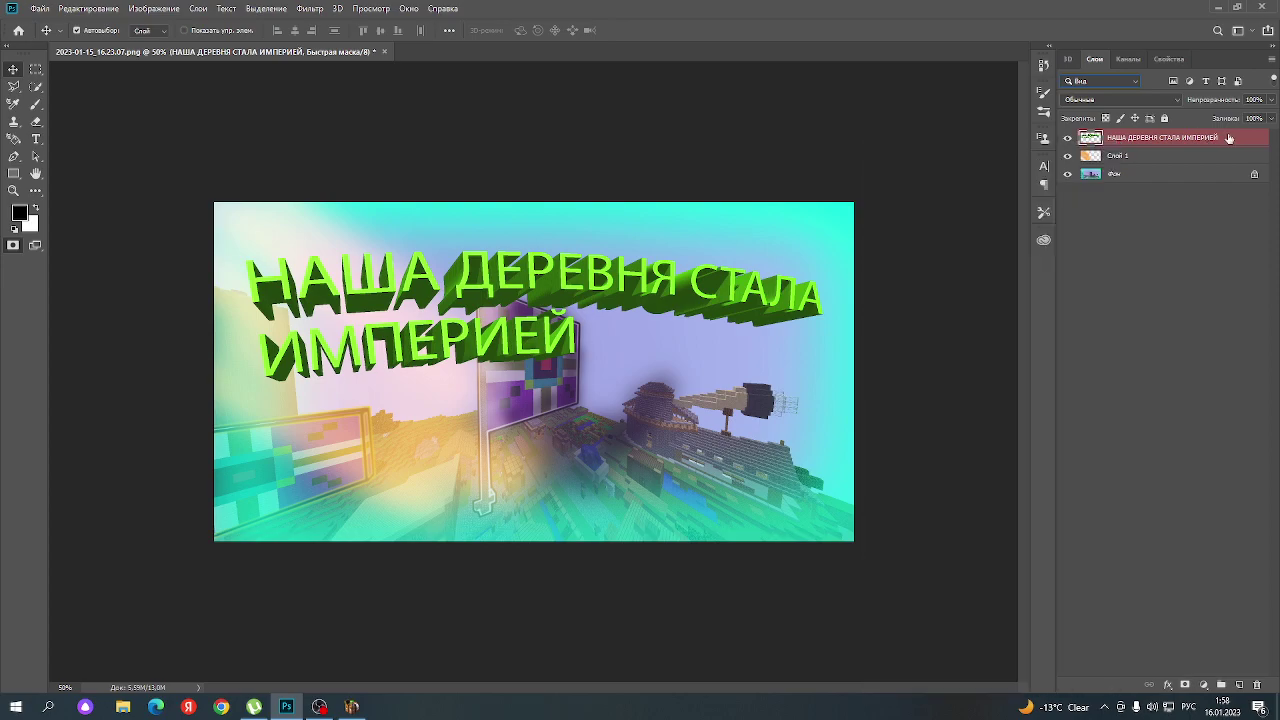
- Apply a preset Outer Glow style to the title layer and shift the title slightly right
{"action": "double_click", "coordinate": [1250, 145]}
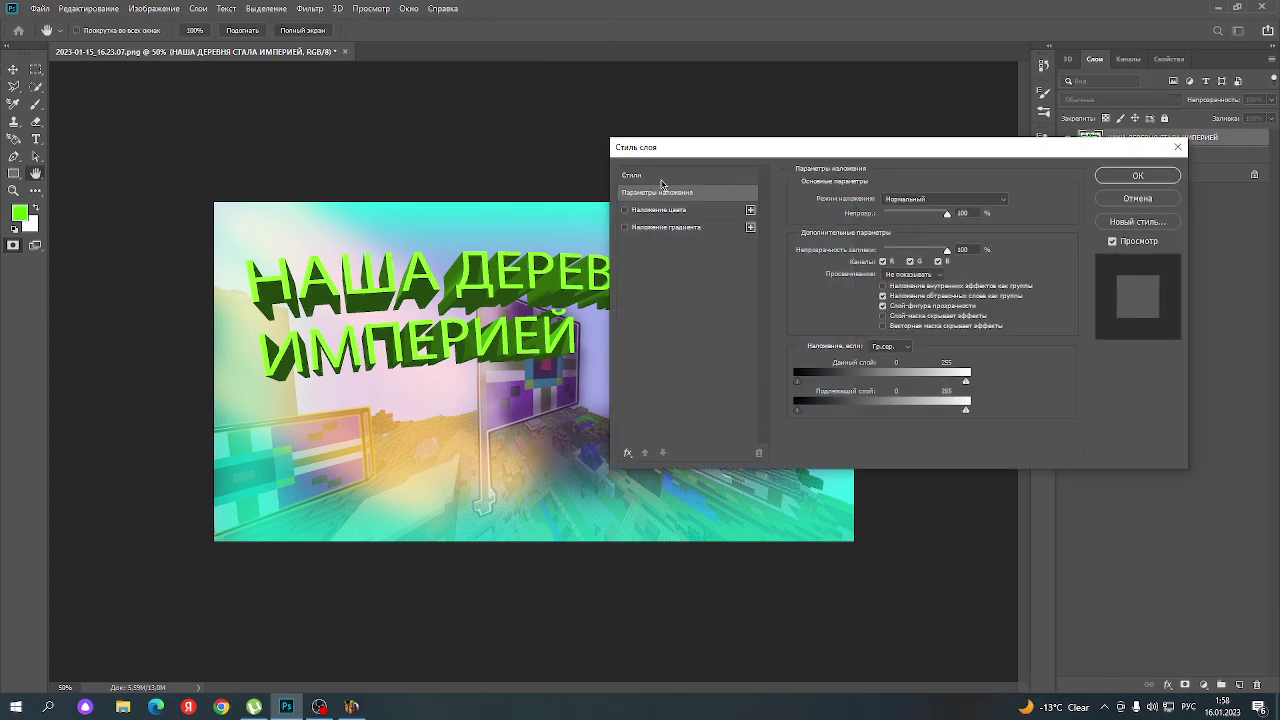
{"action": "left_click", "coordinate": [655, 176]}
{"action": "left_click", "coordinate": [820, 210]}
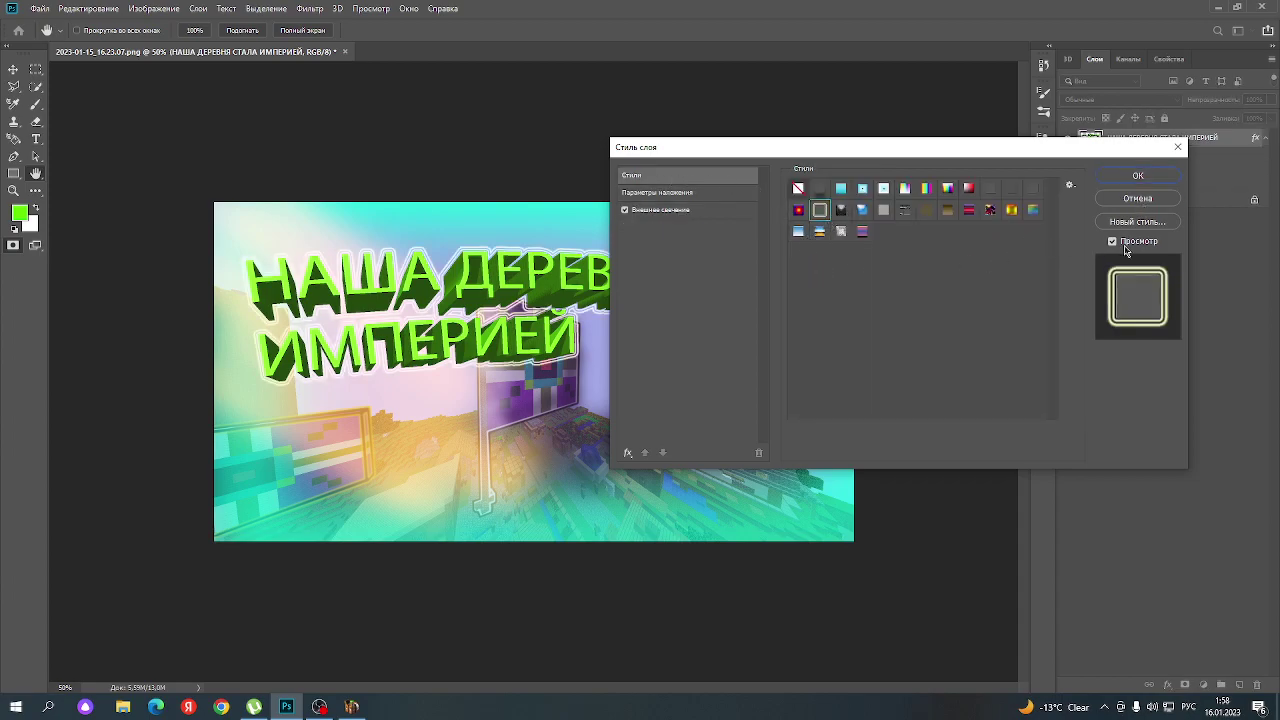
{"action": "left_click", "coordinate": [1118, 178]}
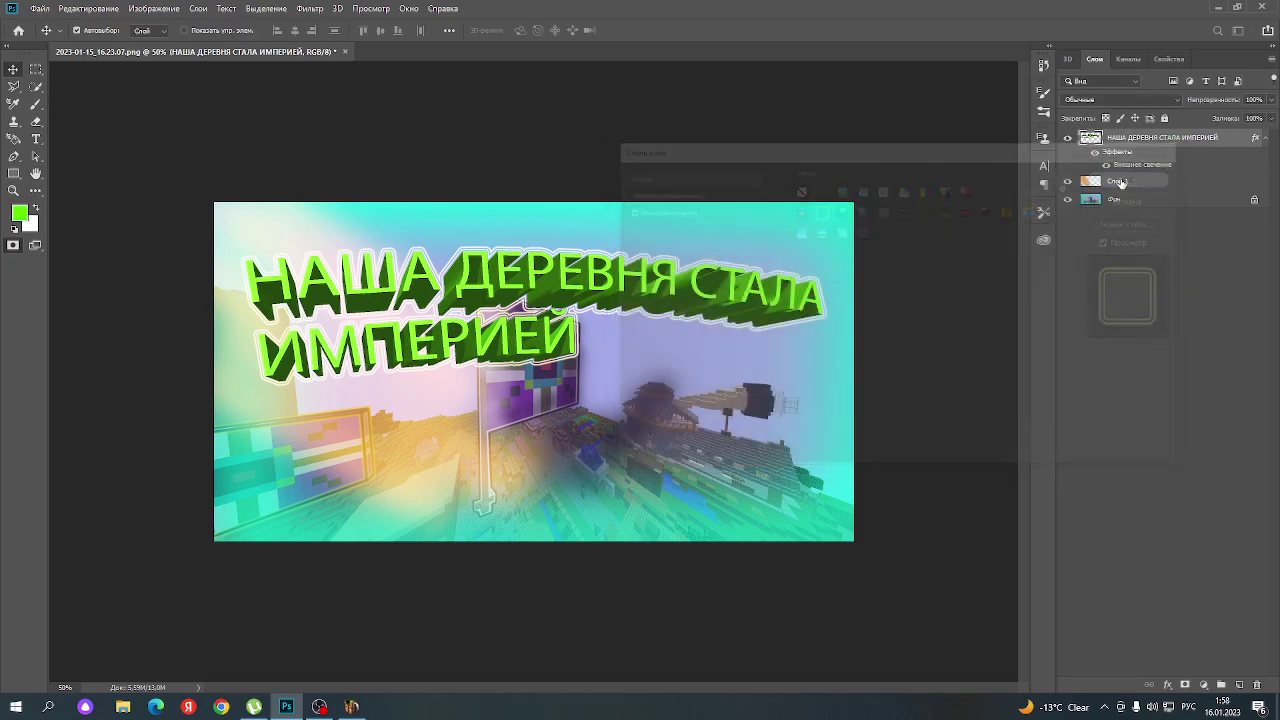
{"action": "mouse_move", "coordinate": [520, 293]}
{"action": "left_mouse_down"}
{"action": "mouse_move", "coordinate": [590, 283]}
{"action": "mouse_move", "coordinate": [566, 337]}
{"action": "left_mouse_up"}
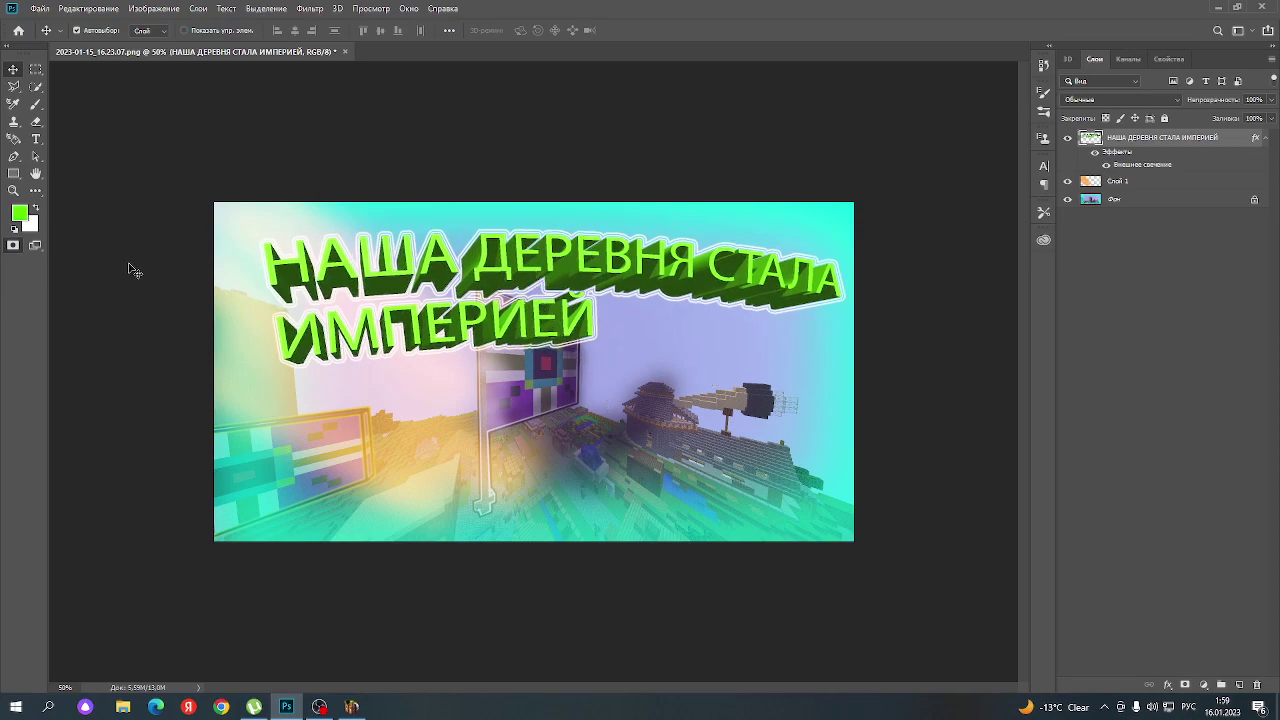
- Draw a new text box near the thumbnail's bottom and clear its Lorem ipsum placeholder
{"action": "left_click", "coordinate": [143, 295]}
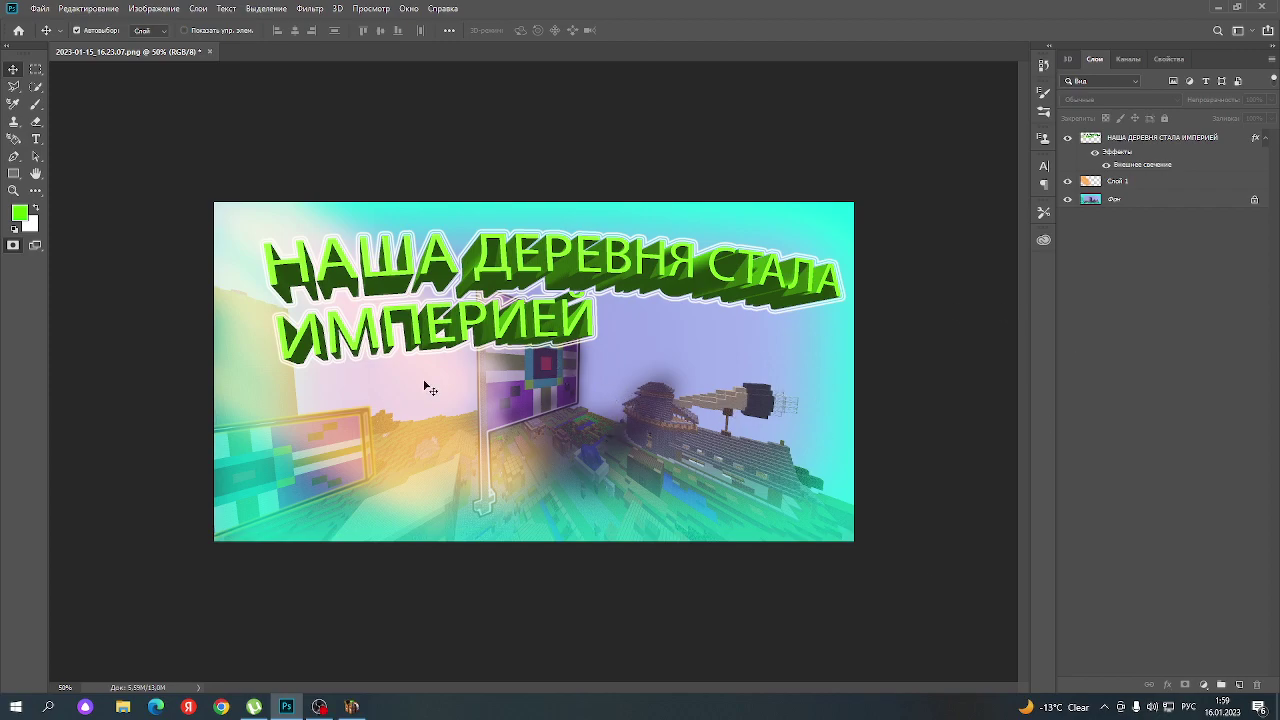
{"action": "left_click", "coordinate": [36, 138]}
{"action": "left_click_drag", "start_coordinate": [316, 467], "coordinate": [687, 510]}
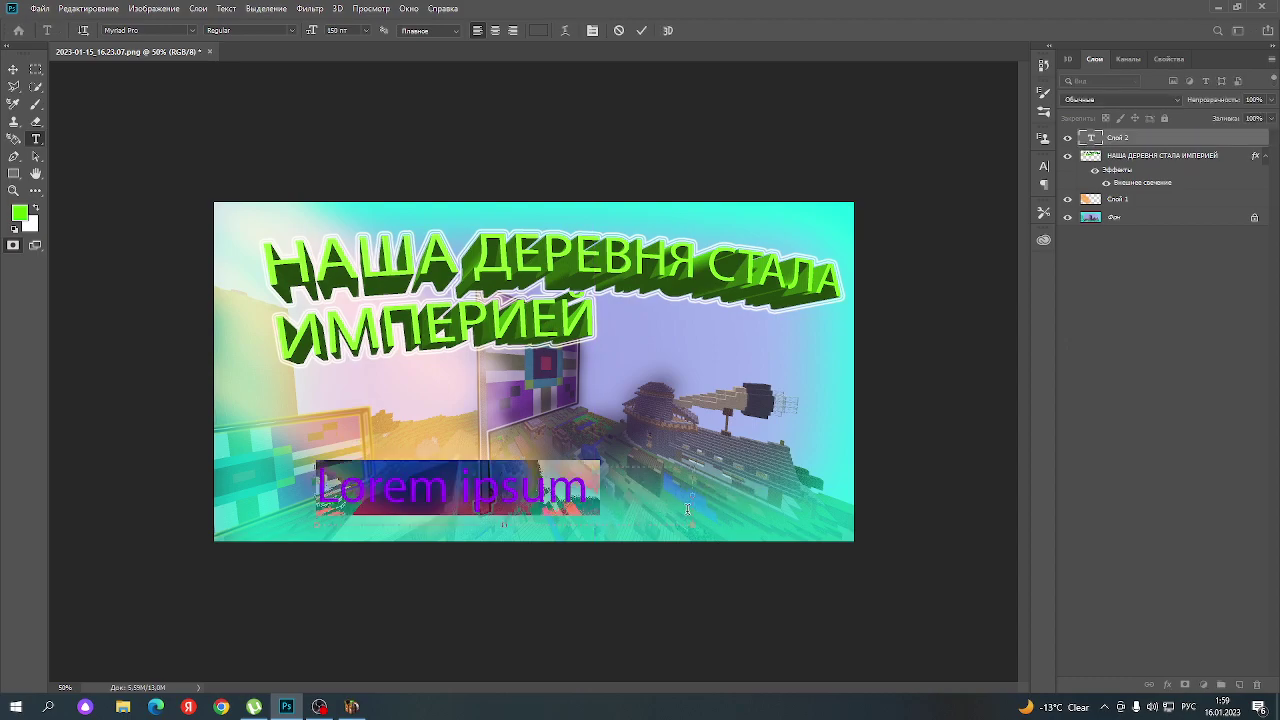
{"action": "key", "text": "BackSpace"}
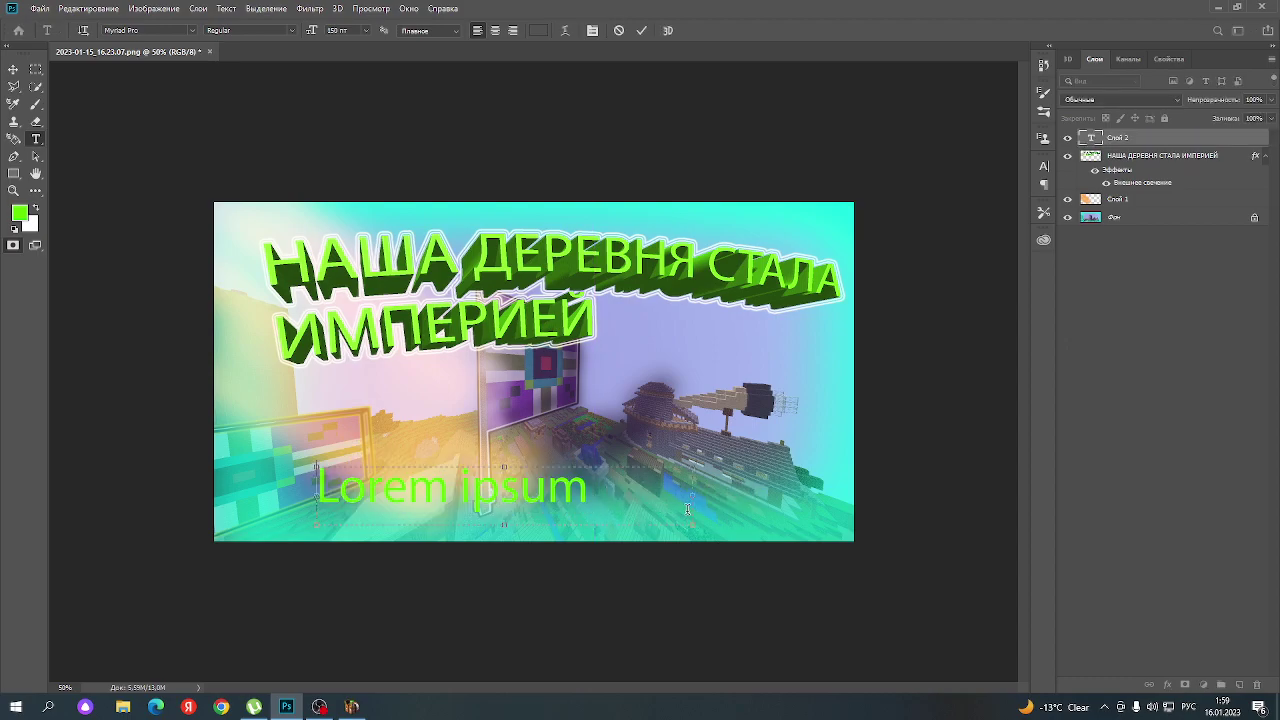
{"action": "type", "text": "A"}
{"action": "key", "text": "BackSpace"}
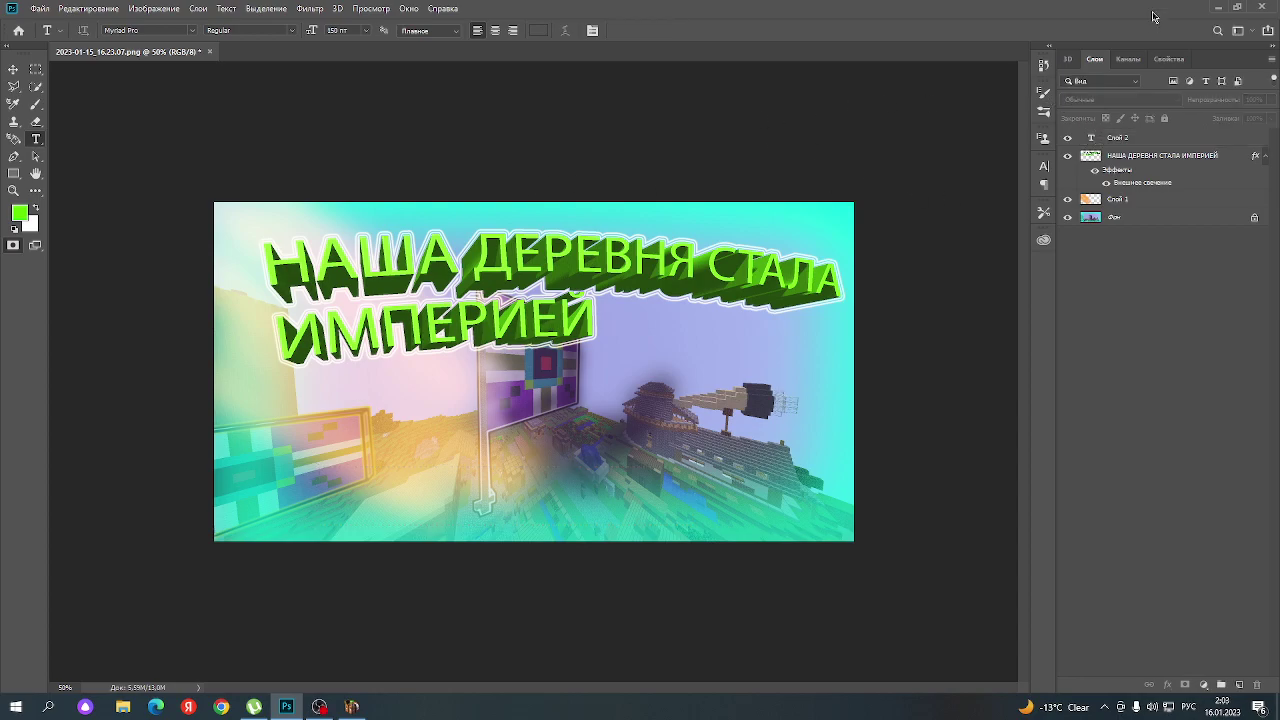
- Switch to the Essentials workspace, make the foreground red, and draw a text box lower-left
{"action": "left_click", "coordinate": [1238, 31]}
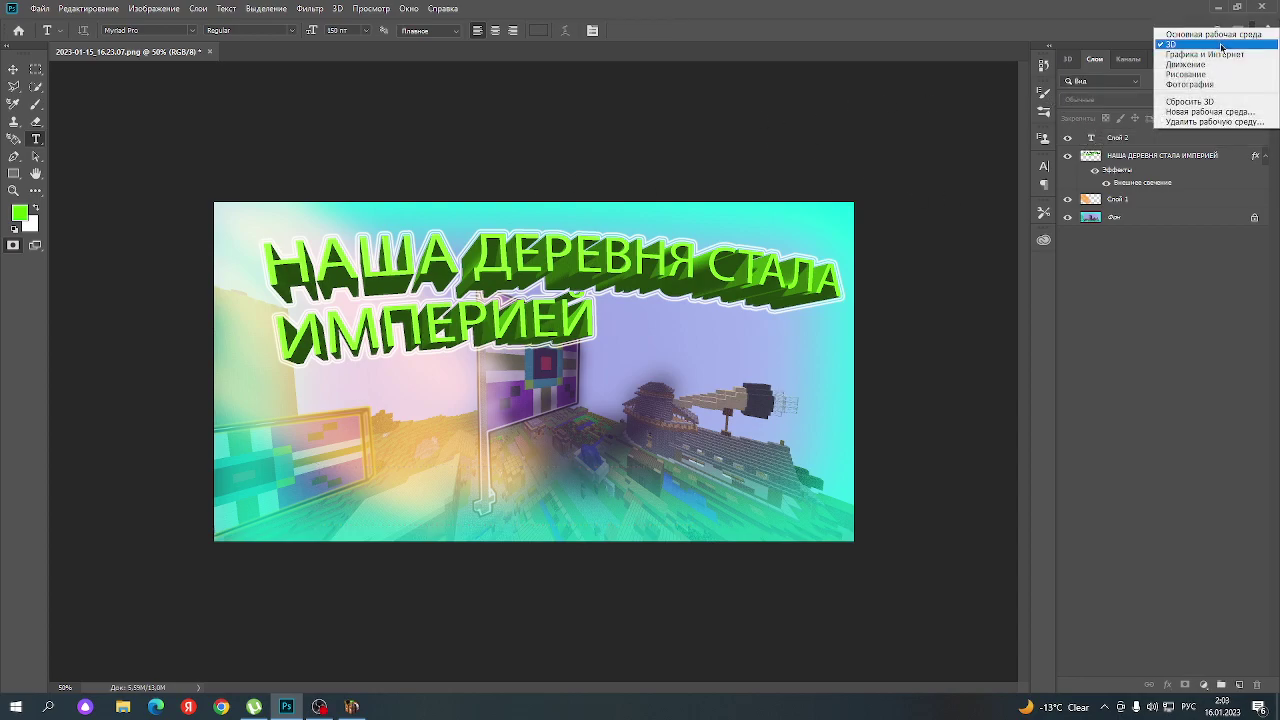
{"action": "left_click", "coordinate": [1213, 35]}
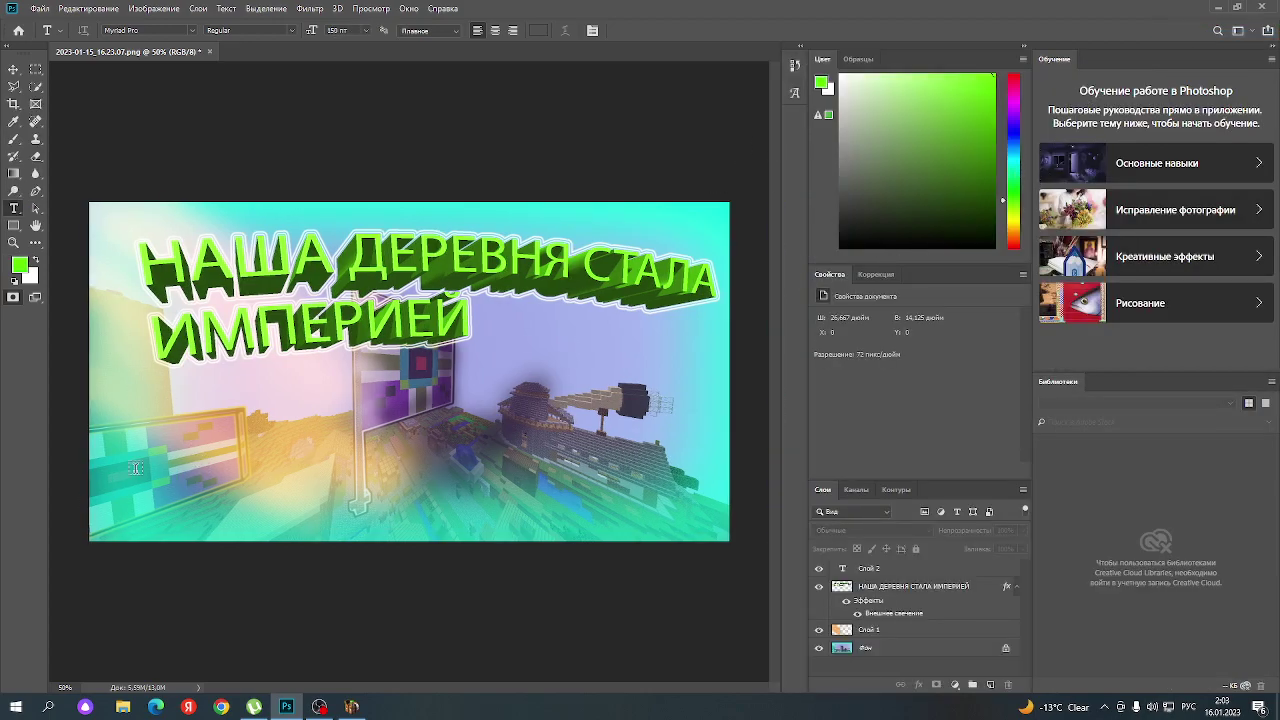
{"action": "left_click_drag", "start_coordinate": [1016, 240], "coordinate": [1001, 254]}
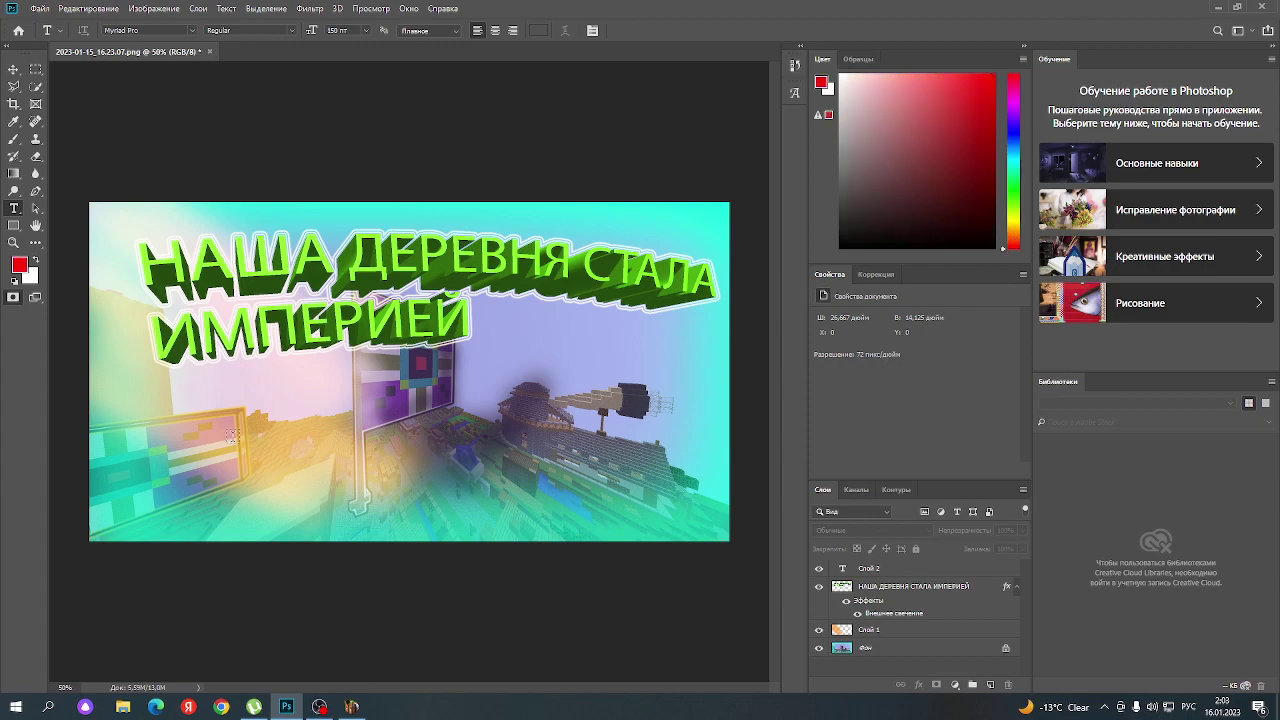
{"action": "left_click_drag", "start_coordinate": [168, 442], "coordinate": [571, 518]}
- Clear the placeholder text from the new red text box
{"action": "key", "text": "BackSpace"}
{"action": "type", "text": "в"}
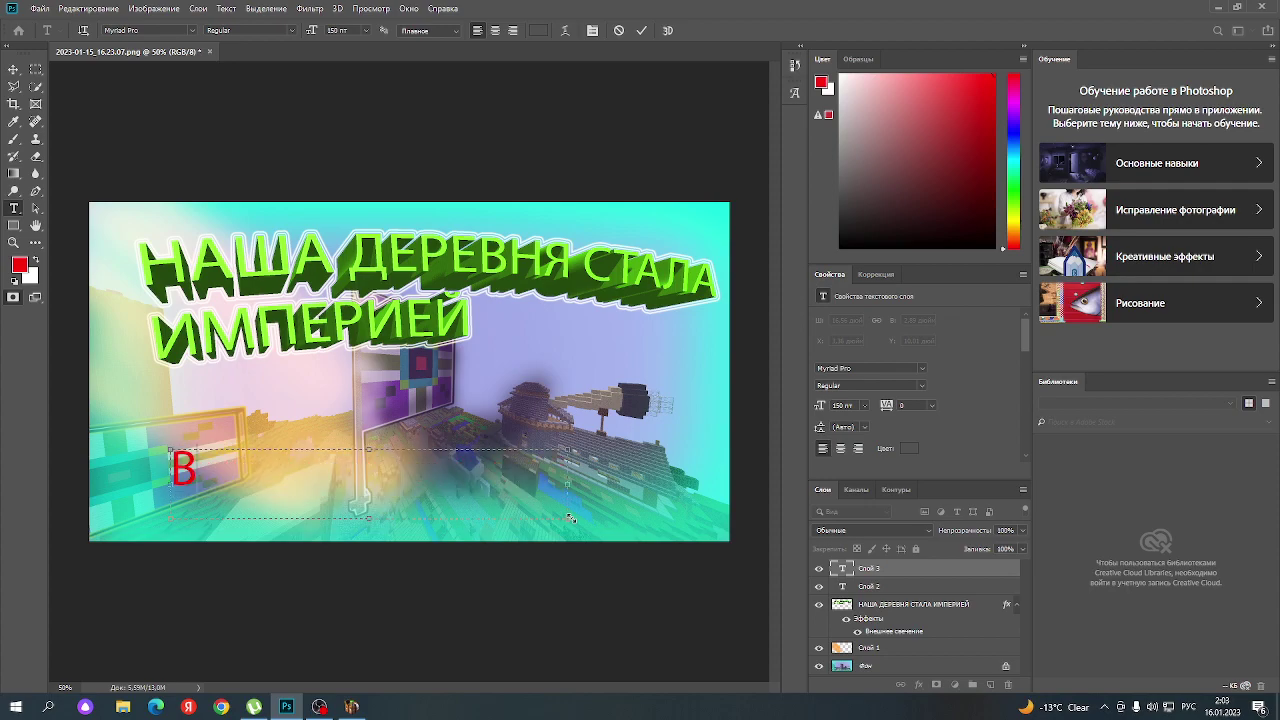
{"action": "key", "text": "BackSpace"}
- Bring up the font family list in Properties and scroll through the available fonts
{"action": "left_click", "coordinate": [919, 371]}
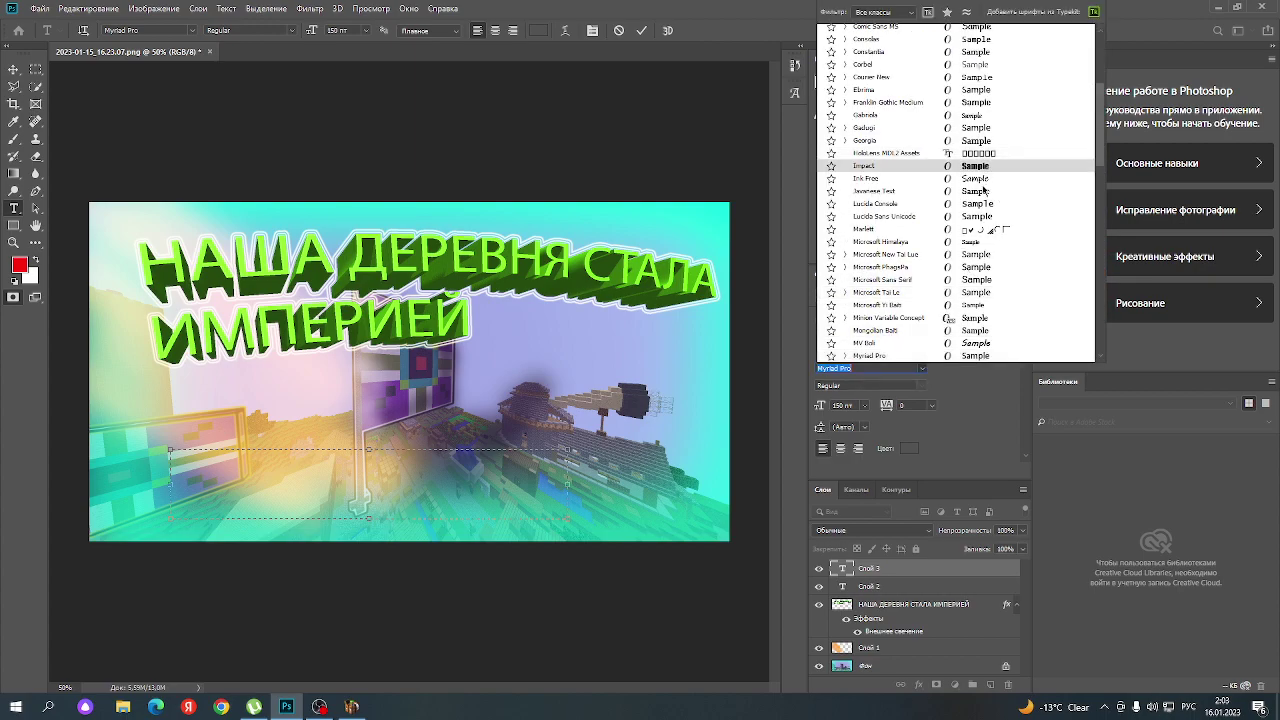
{"action": "scroll", "coordinate": [985, 215], "scroll_direction": "down", "scroll_amount": 1}
{"action": "scroll", "coordinate": [985, 215], "scroll_direction": "down", "scroll_amount": 2}
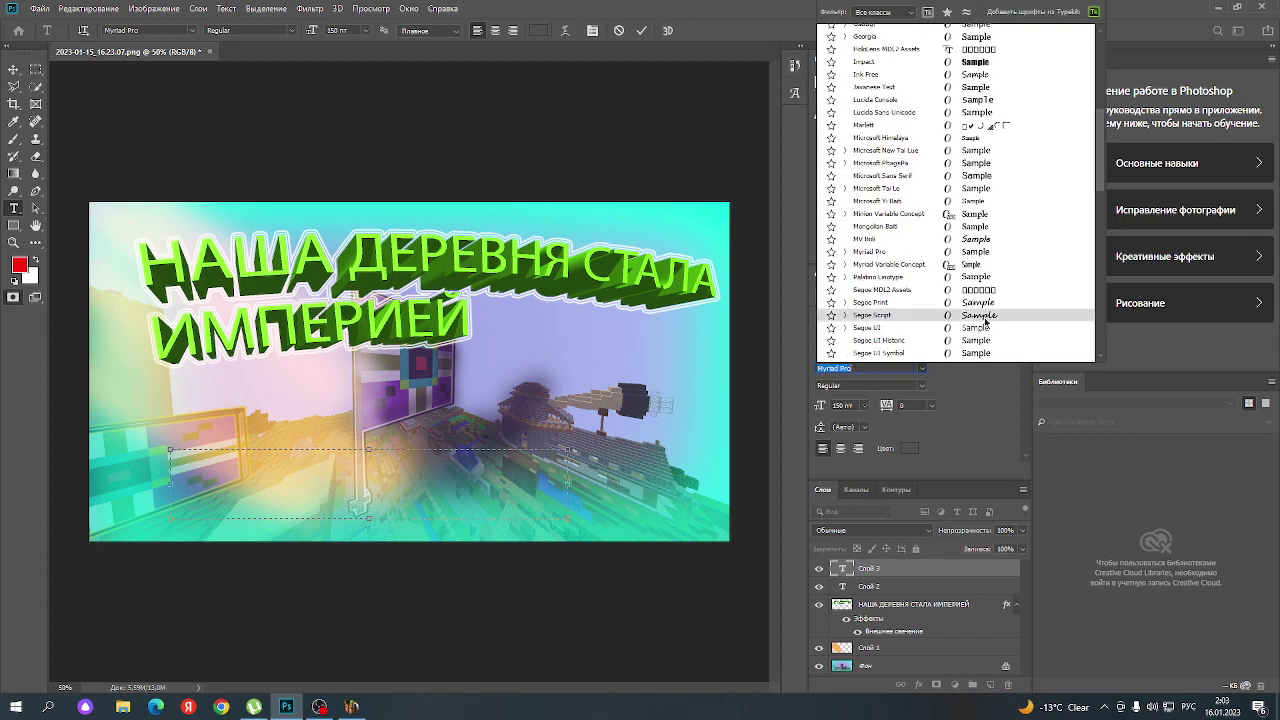
{"action": "scroll", "coordinate": [986, 322], "scroll_direction": "down", "scroll_amount": 2}
{"action": "scroll", "coordinate": [988, 320], "scroll_direction": "down", "scroll_amount": 1}
{"action": "scroll", "coordinate": [990, 318], "scroll_direction": "down", "scroll_amount": 1}
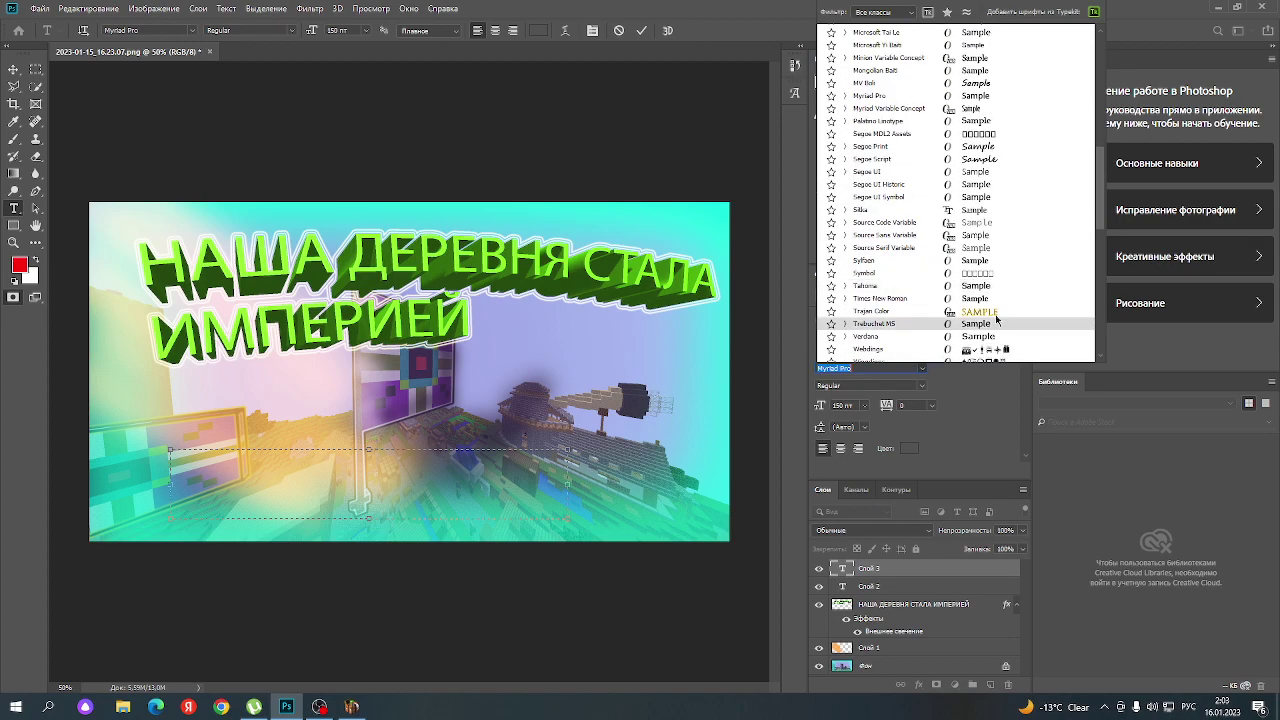
{"action": "scroll", "coordinate": [990, 315], "scroll_direction": "down", "scroll_amount": 1}
{"action": "scroll", "coordinate": [960, 312], "scroll_direction": "down", "scroll_amount": 1}
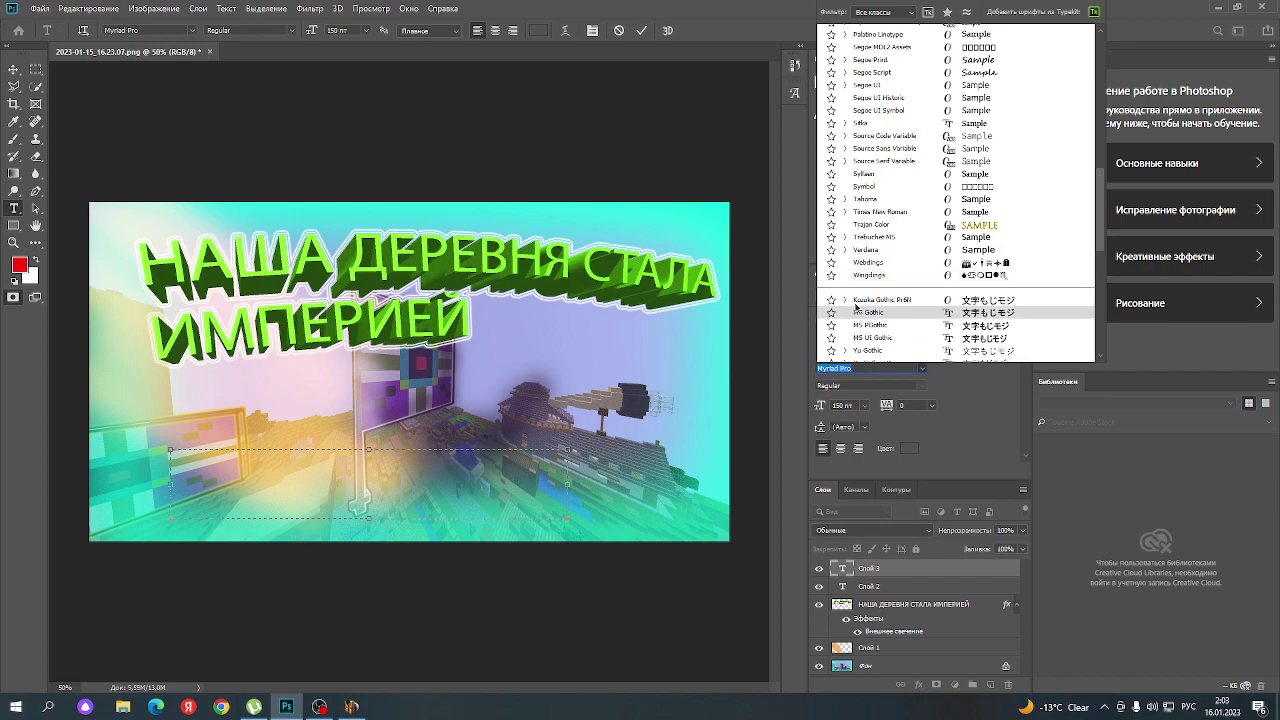
{"action": "scroll", "coordinate": [866, 308], "scroll_direction": "down", "scroll_amount": 2}
{"action": "scroll", "coordinate": [914, 322], "scroll_direction": "down", "scroll_amount": 1}
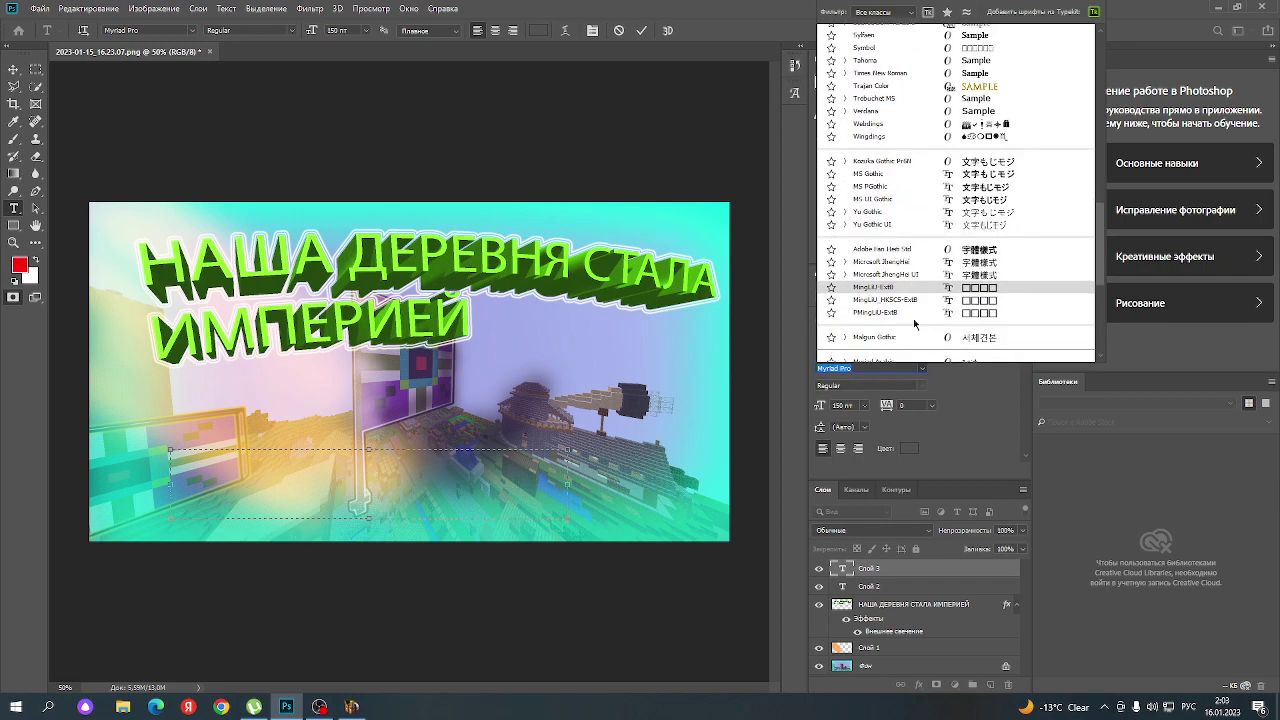
{"action": "scroll", "coordinate": [914, 323], "scroll_direction": "down", "scroll_amount": 2}
{"action": "scroll", "coordinate": [914, 322], "scroll_direction": "down", "scroll_amount": 2}
{"action": "scroll", "coordinate": [914, 322], "scroll_direction": "down", "scroll_amount": 2}
{"action": "scroll", "coordinate": [914, 322], "scroll_direction": "down", "scroll_amount": 2}
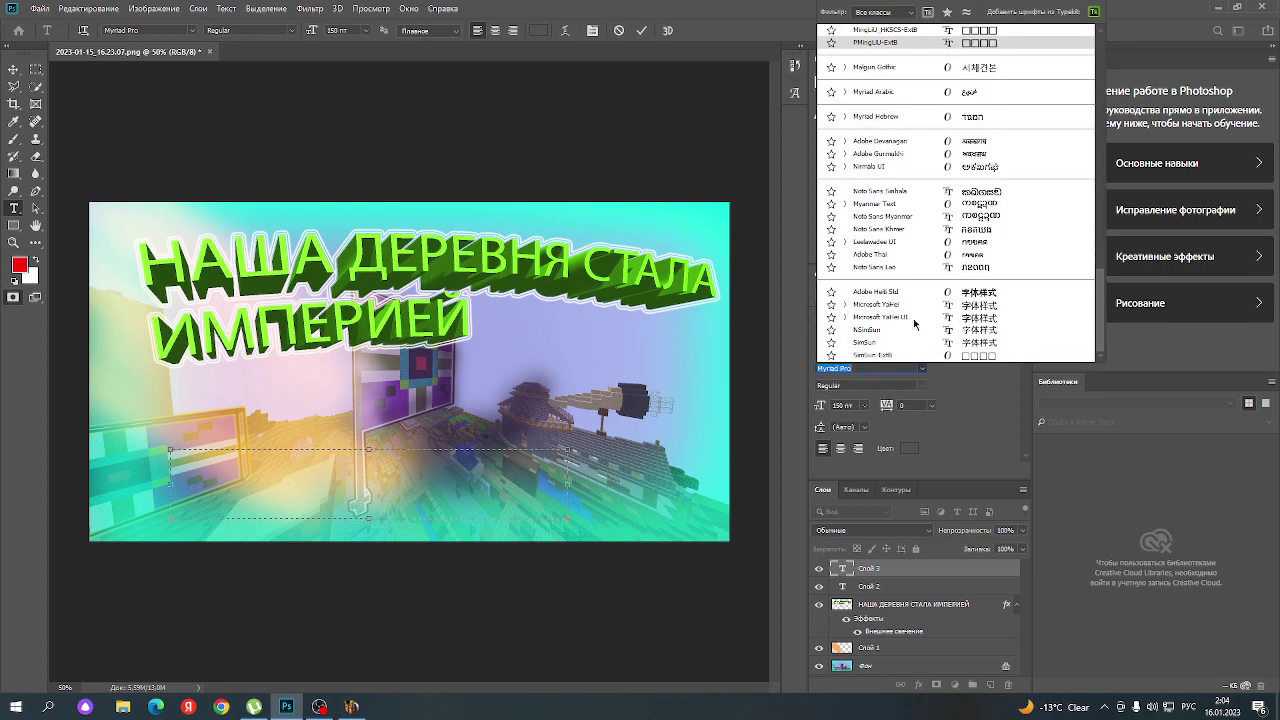
{"action": "scroll", "coordinate": [916, 316], "scroll_direction": "up", "scroll_amount": 4}
{"action": "scroll", "coordinate": [920, 250], "scroll_direction": "up", "scroll_amount": 4}
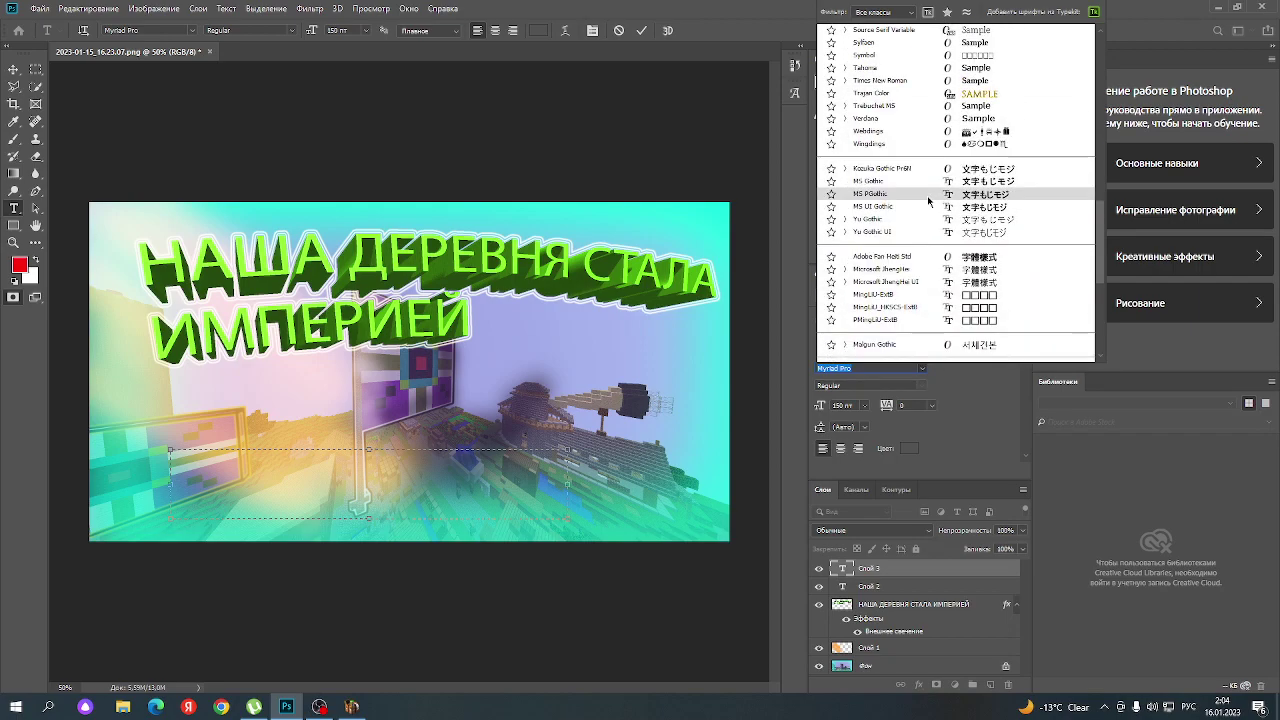
{"action": "scroll", "coordinate": [928, 201], "scroll_direction": "up", "scroll_amount": 3}
{"action": "scroll", "coordinate": [940, 210], "scroll_direction": "up", "scroll_amount": 2}
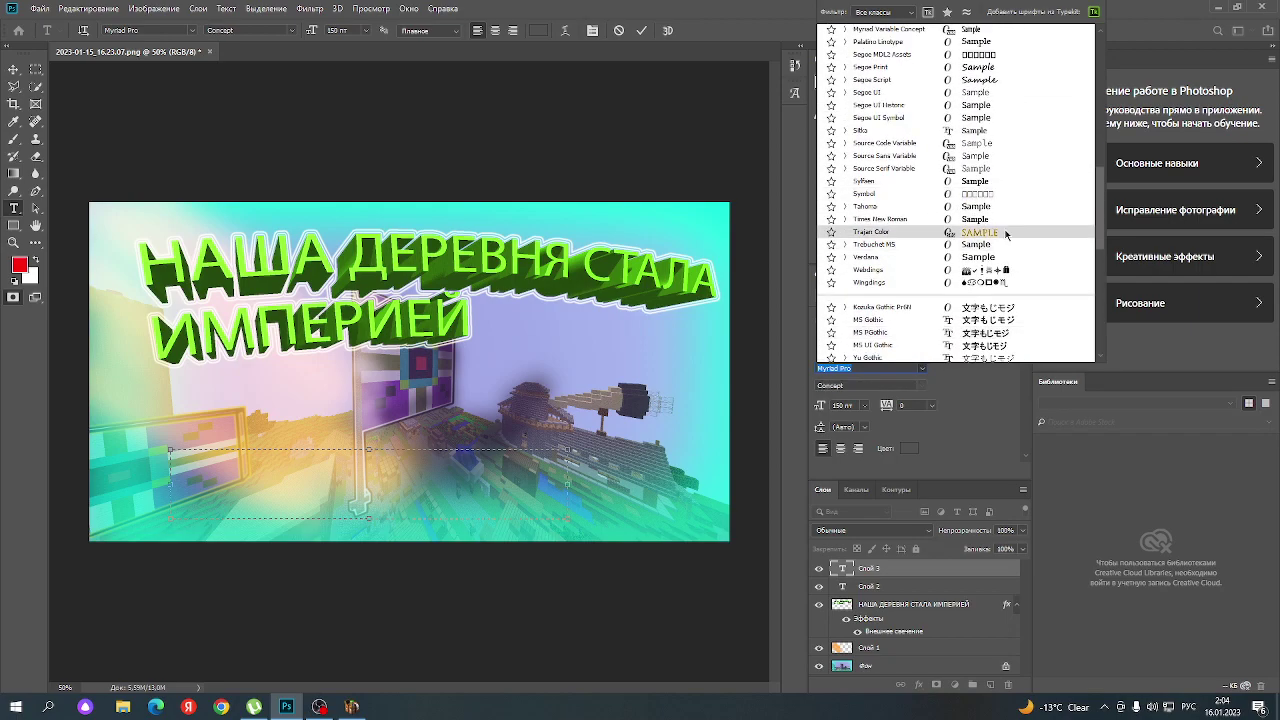
- Type 'СДЕЛАЛ ИЗУЧЕНИЕ МОНСТРОВ!' in Trajan Color, commit it, and move it toward the centre
{"action": "left_click", "coordinate": [998, 234]}
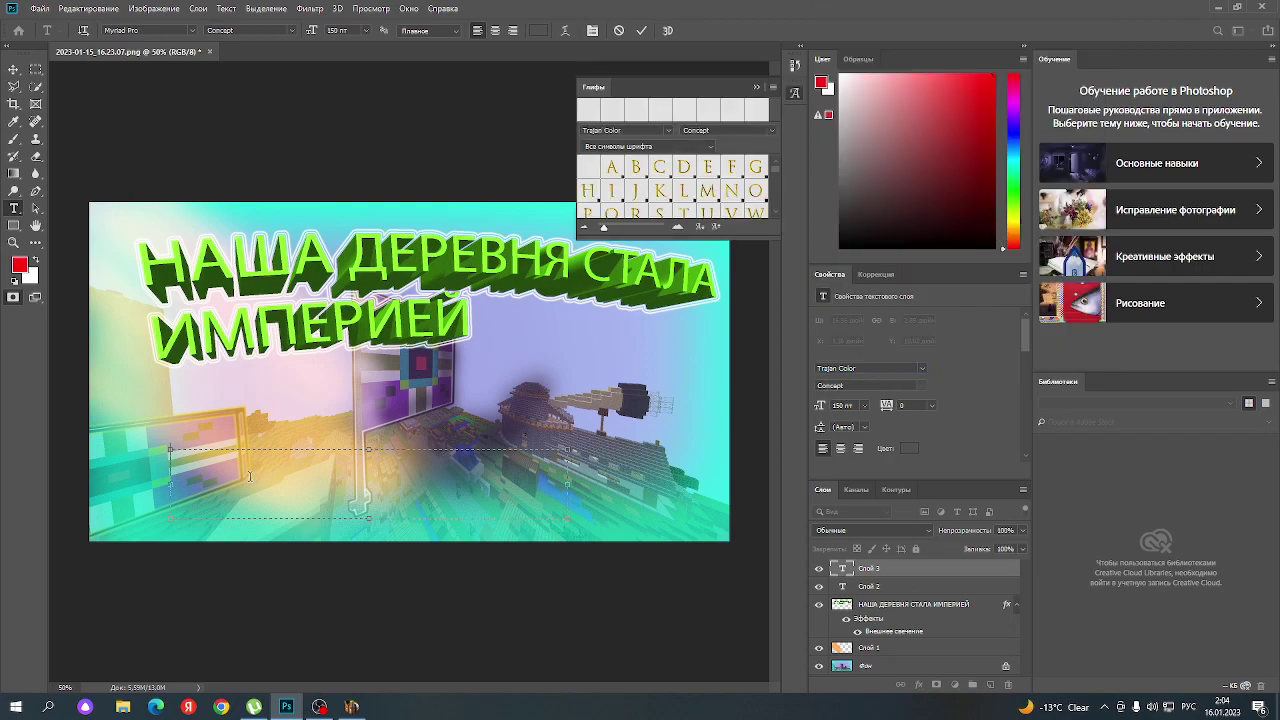
{"action": "type", "text": "ы"}
{"action": "key", "text": "BackSpace"}
{"action": "type", "text": "с"}
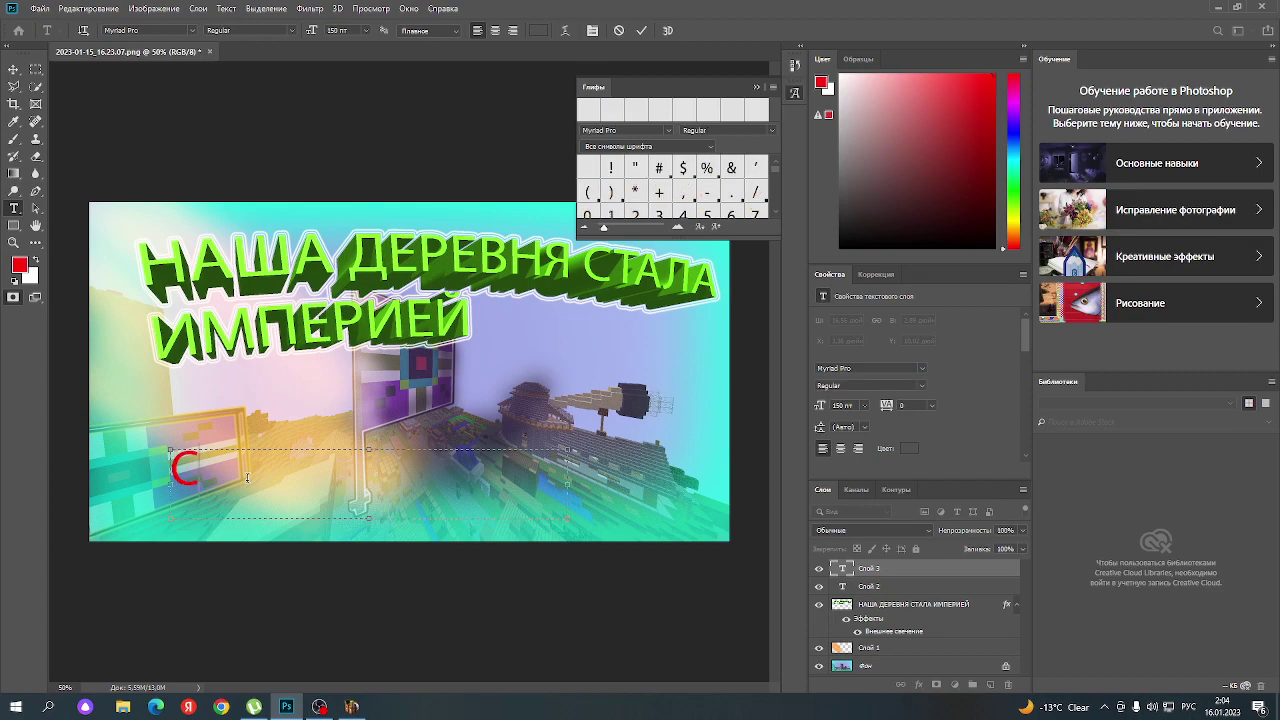
{"action": "type", "text": "ДЕ"}
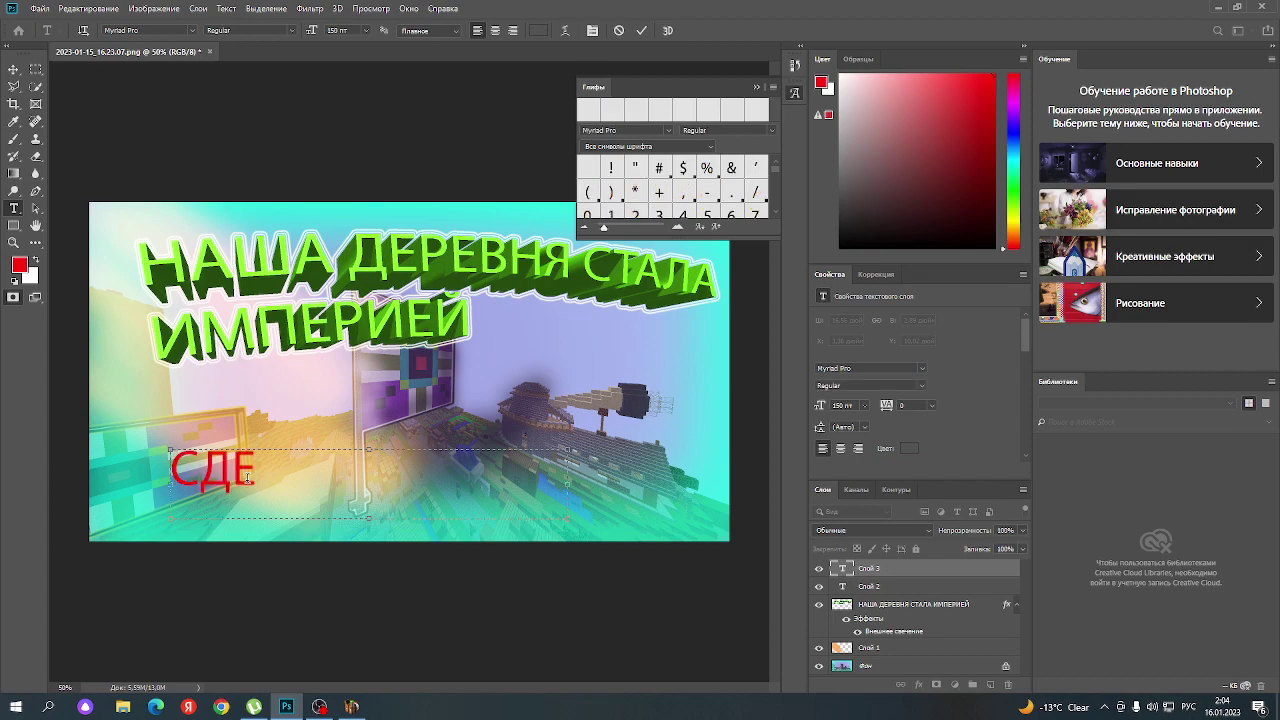
{"action": "type", "text": "ЛАЛ"}
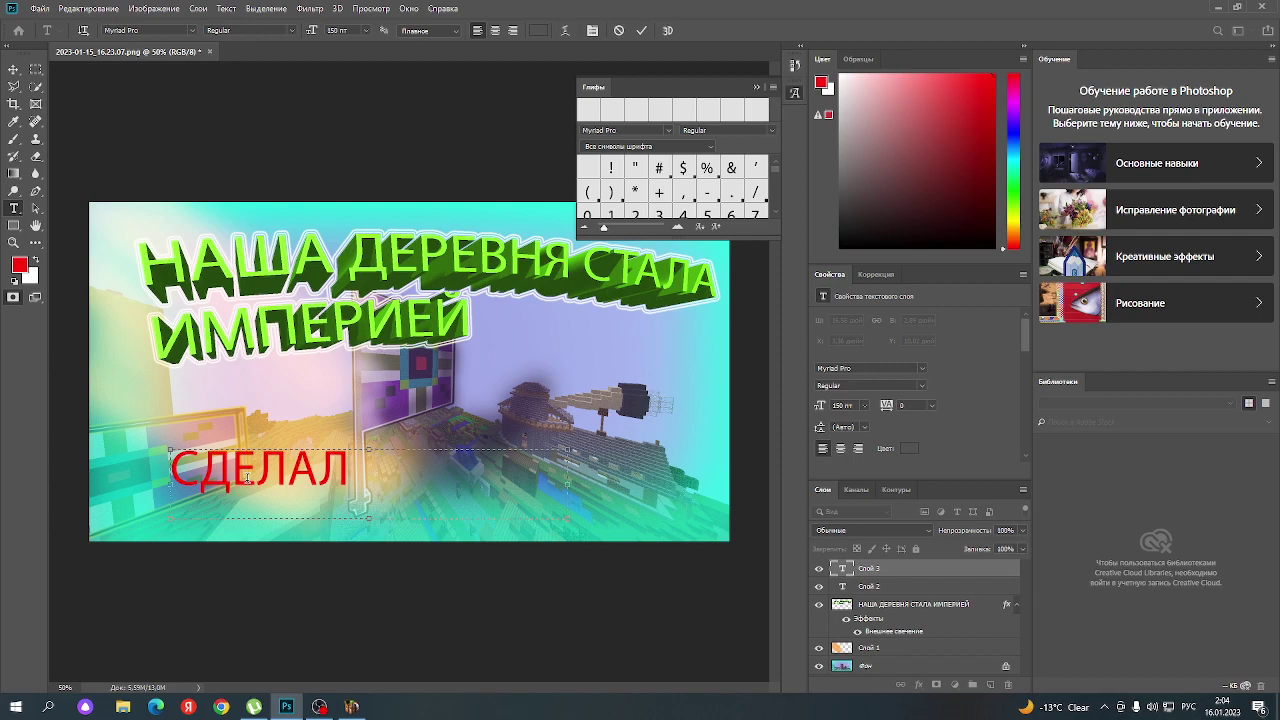
{"action": "type", "text": " ИЗУЧЕ"}
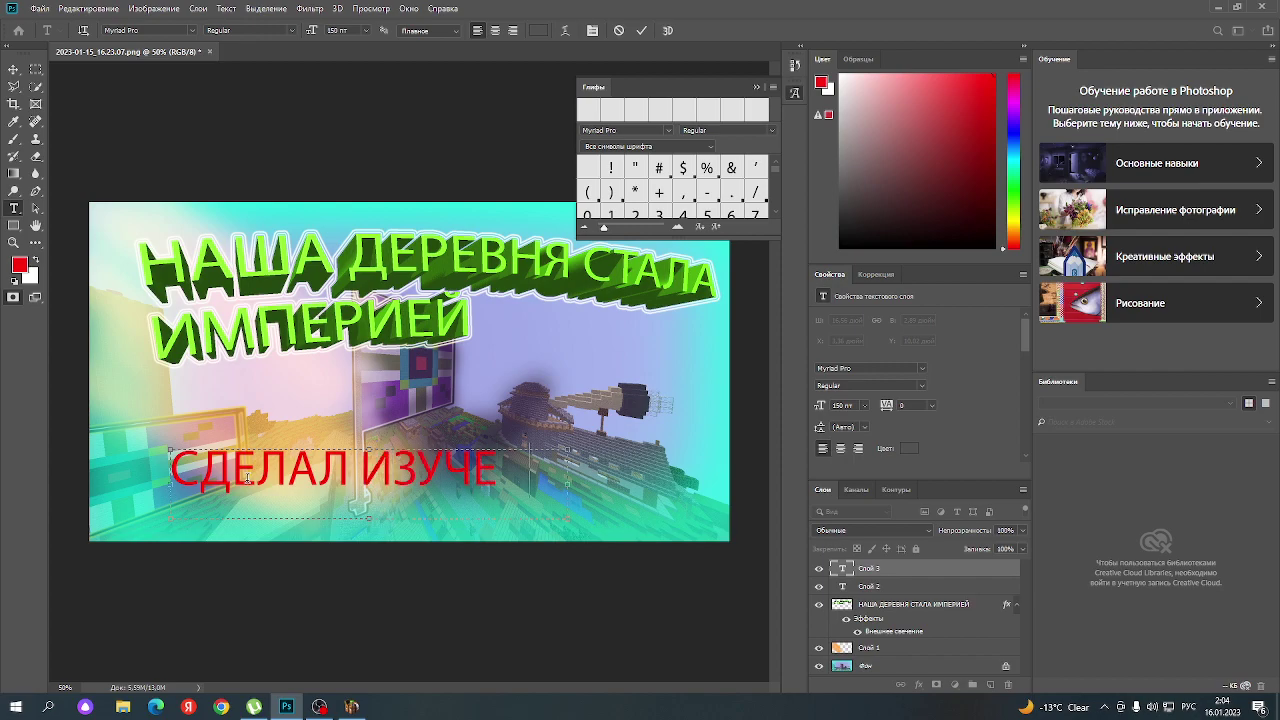
{"action": "type", "text": "-"}
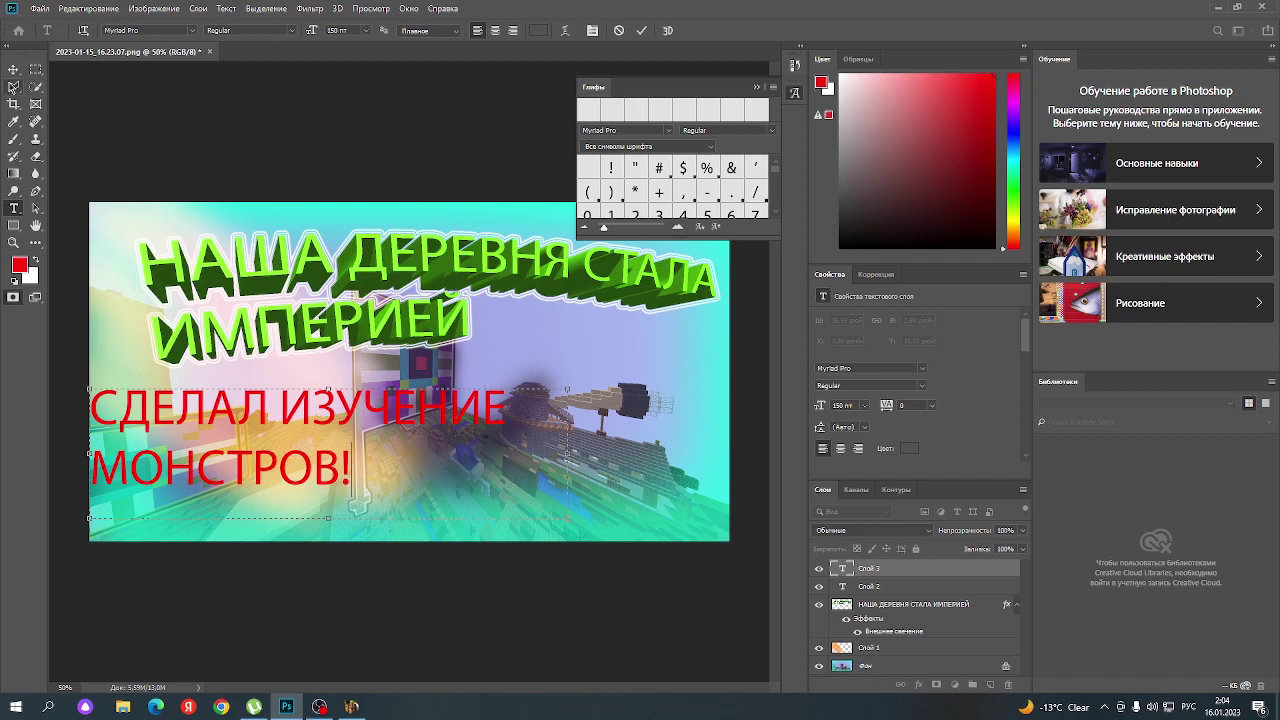
{"action": "left_click", "coordinate": [22, 96]}
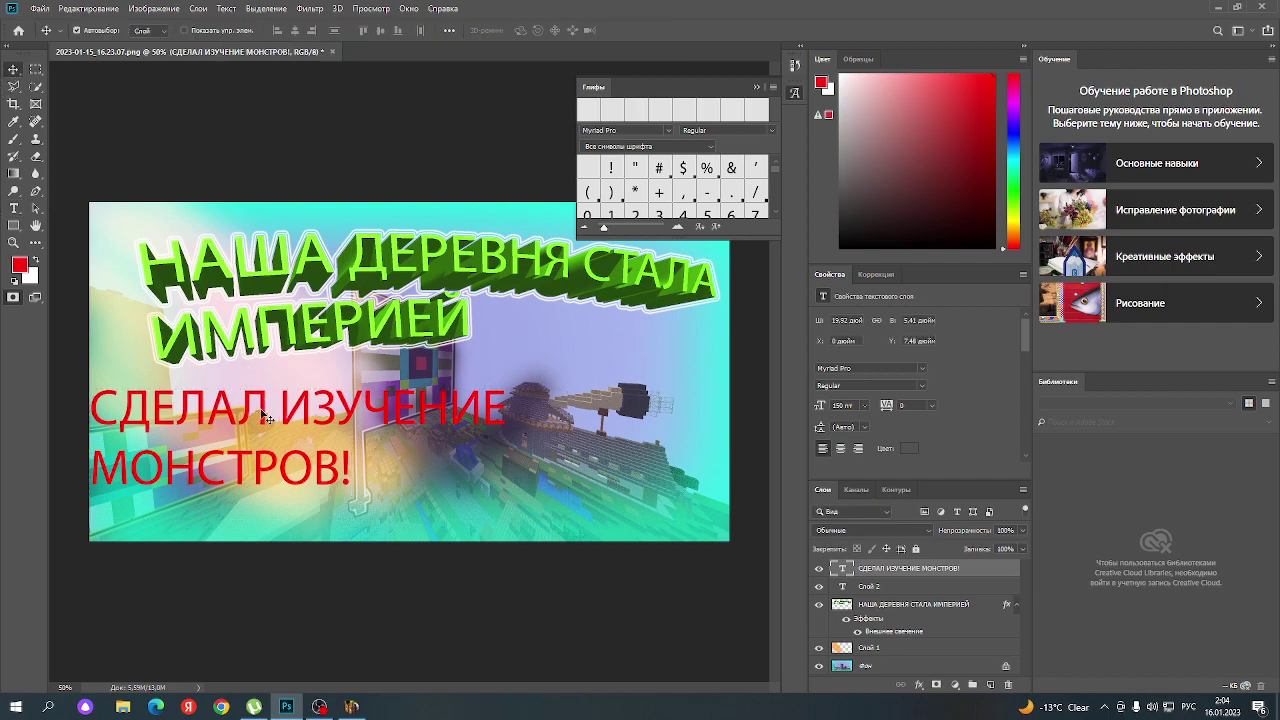
{"action": "left_click_drag", "start_coordinate": [265, 418], "coordinate": [368, 440]}
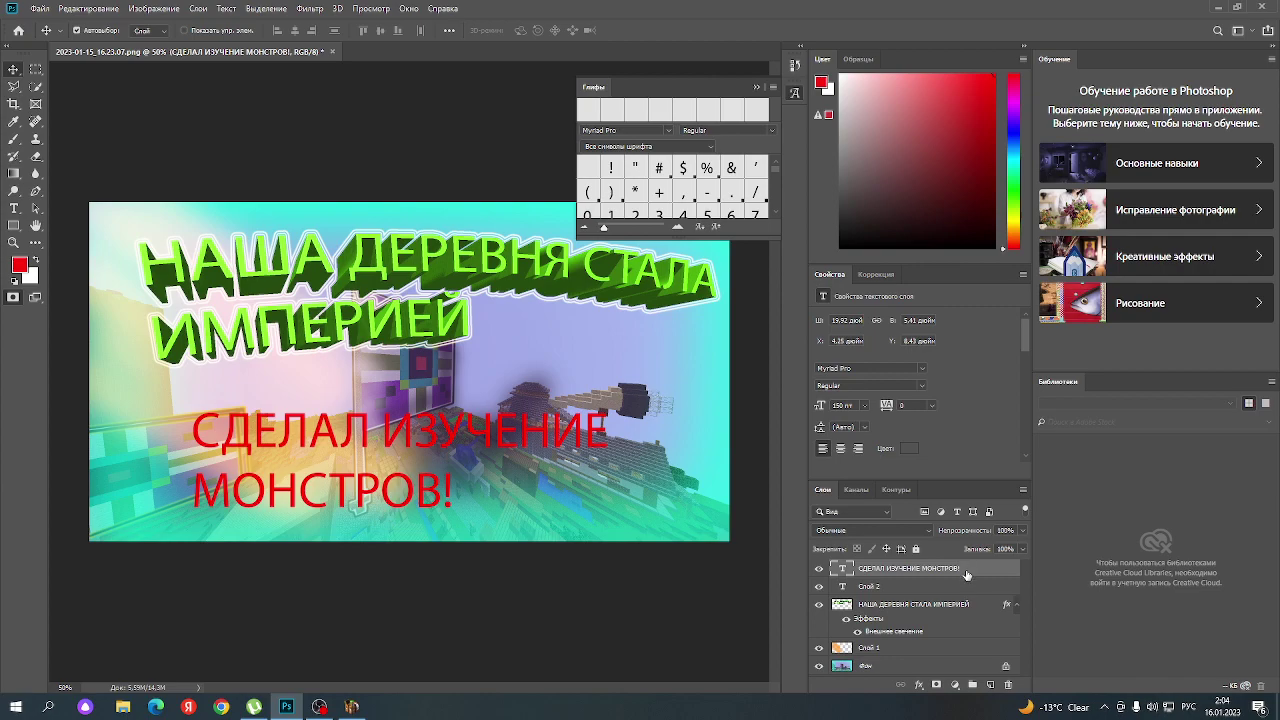
- Apply the outer glow preset style to the red caption's text layer
{"action": "double_click", "coordinate": [962, 566]}
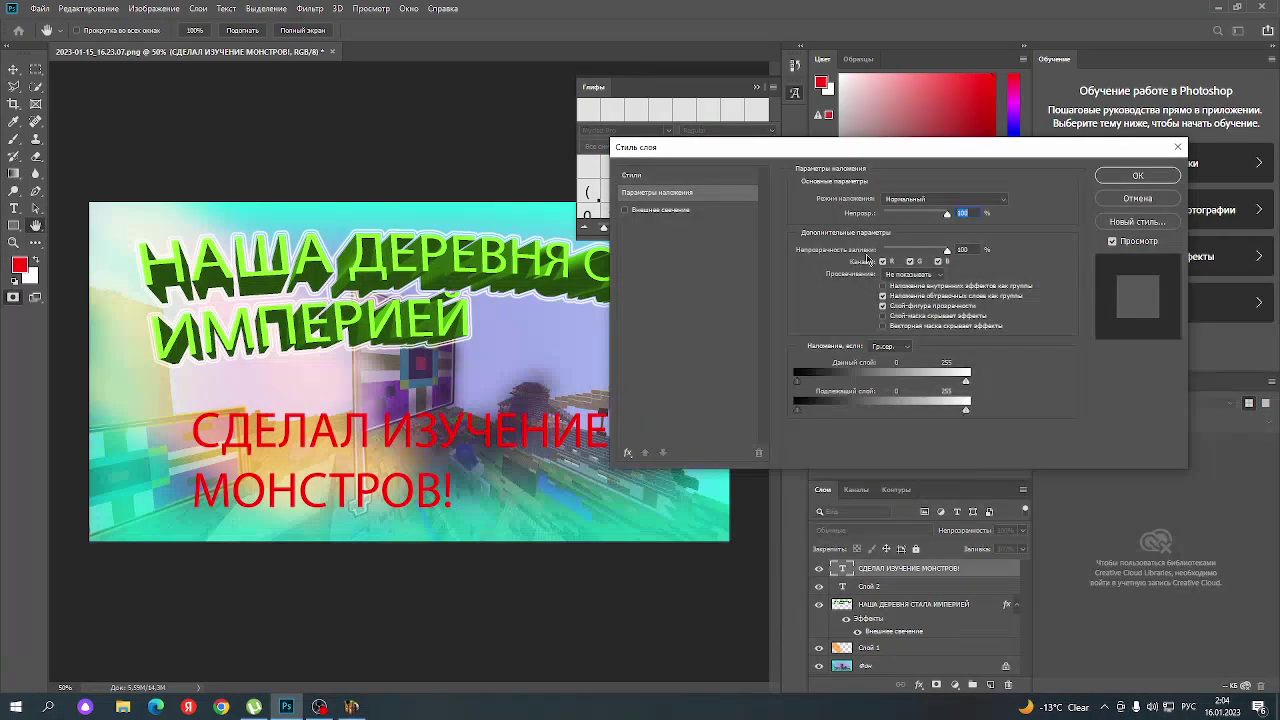
{"action": "left_click", "coordinate": [630, 180]}
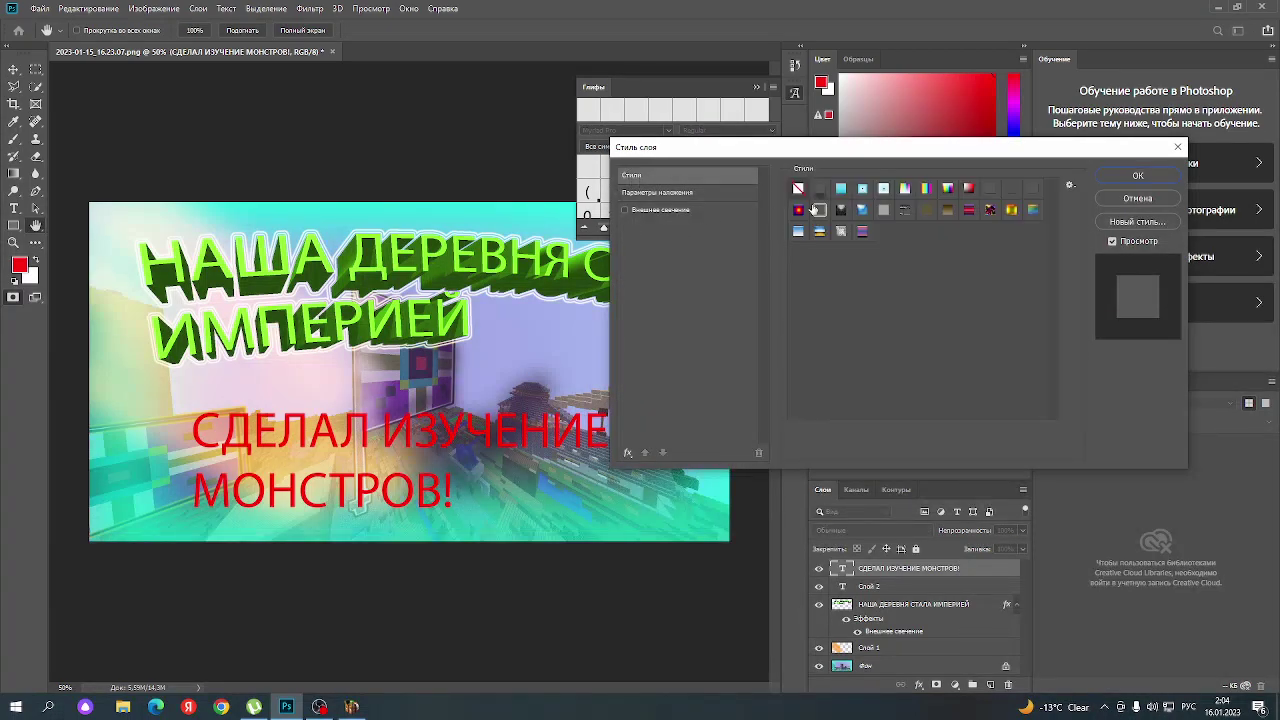
{"action": "left_click", "coordinate": [817, 209]}
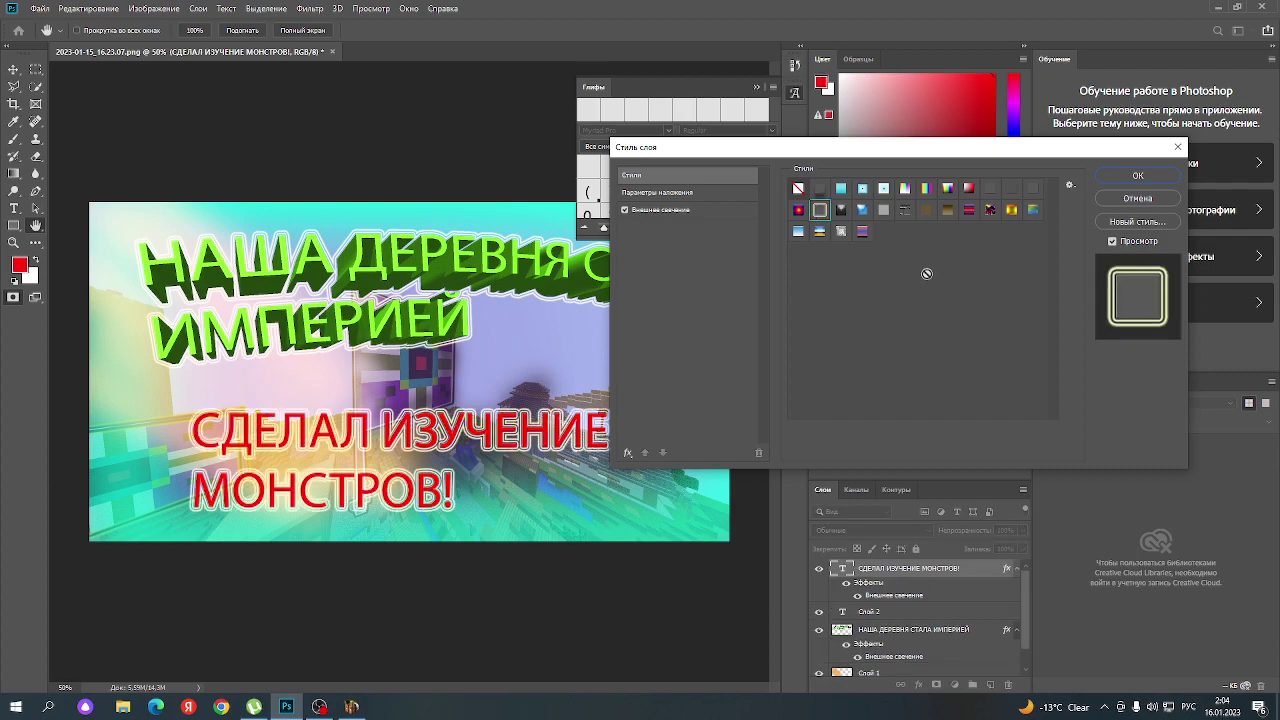
{"action": "left_click", "coordinate": [860, 234]}
{"action": "left_click", "coordinate": [821, 234]}
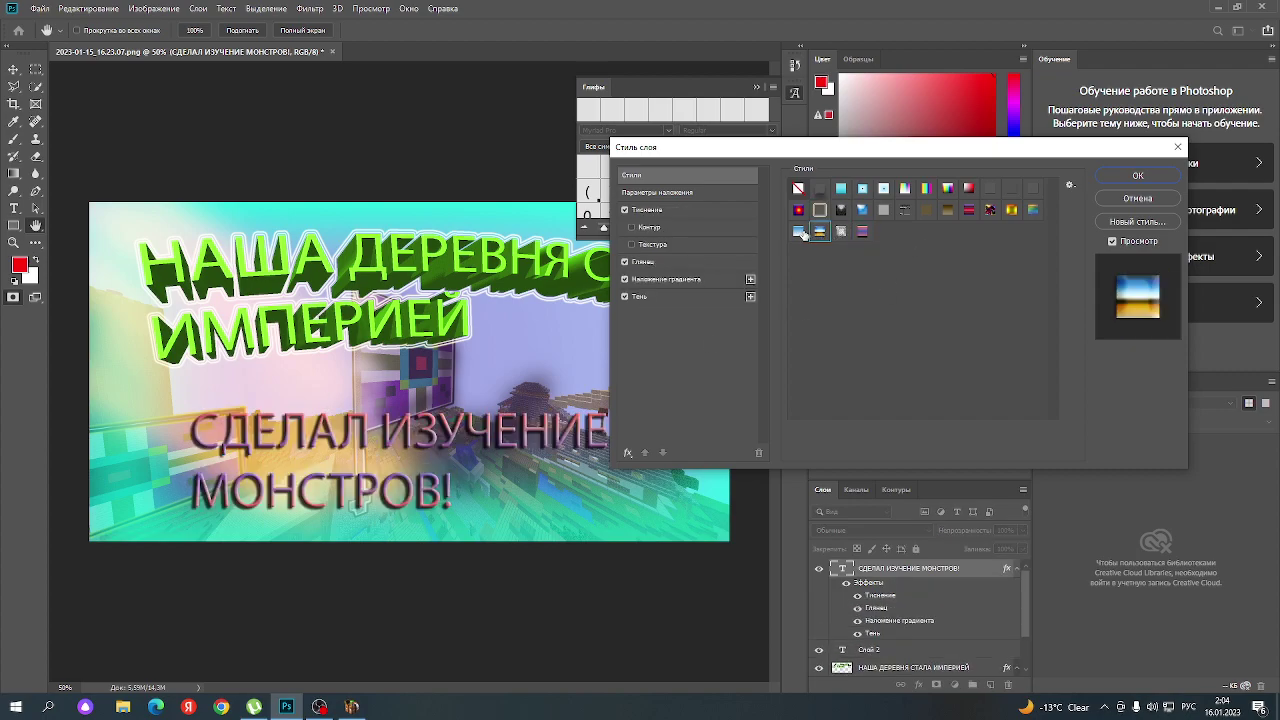
{"action": "left_click", "coordinate": [841, 209]}
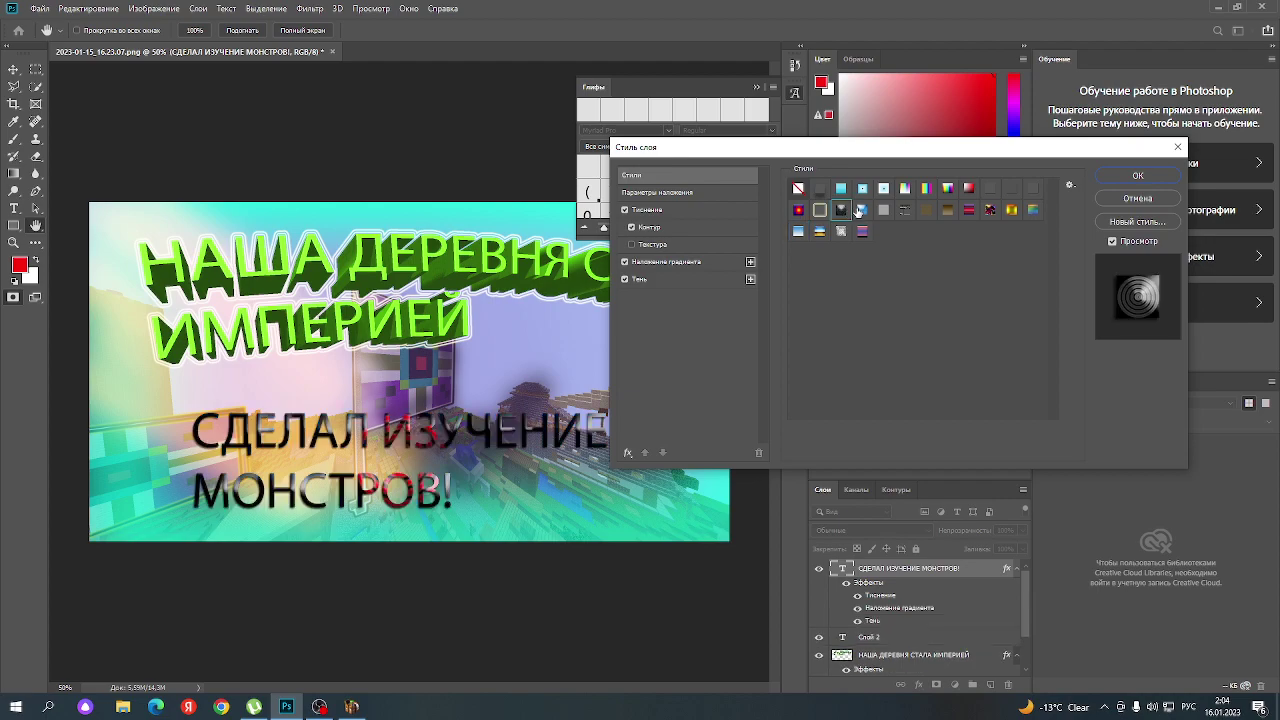
{"action": "left_click", "coordinate": [820, 210]}
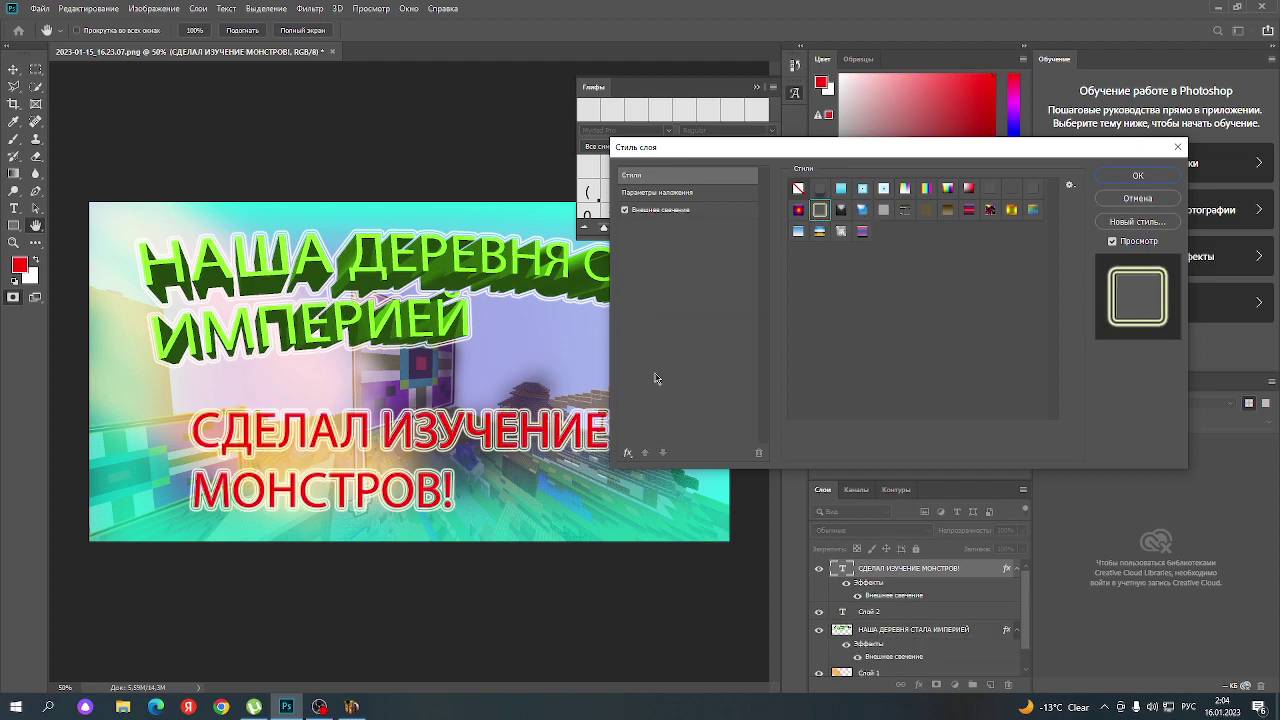
{"action": "left_click", "coordinate": [1133, 177]}
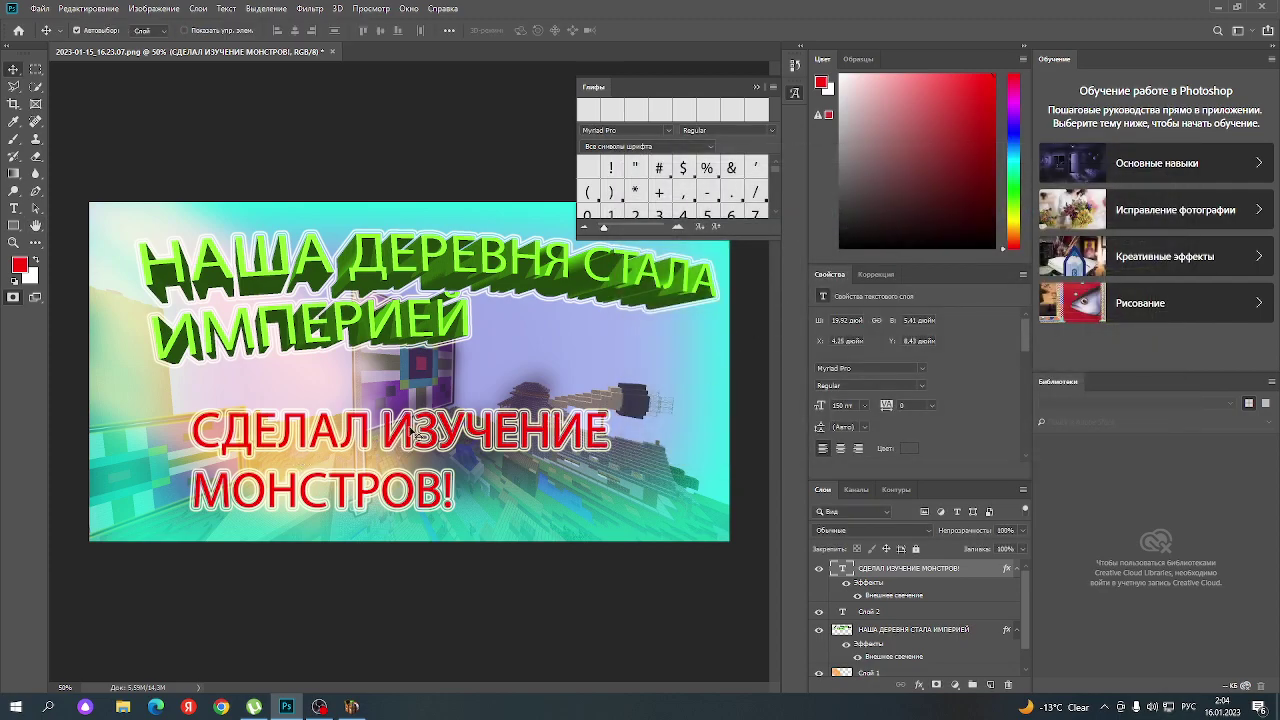
- Nudge the caption lower-left, deselect it, and bring Mine-imator to the front
{"action": "left_click_drag", "start_coordinate": [402, 432], "coordinate": [381, 444]}
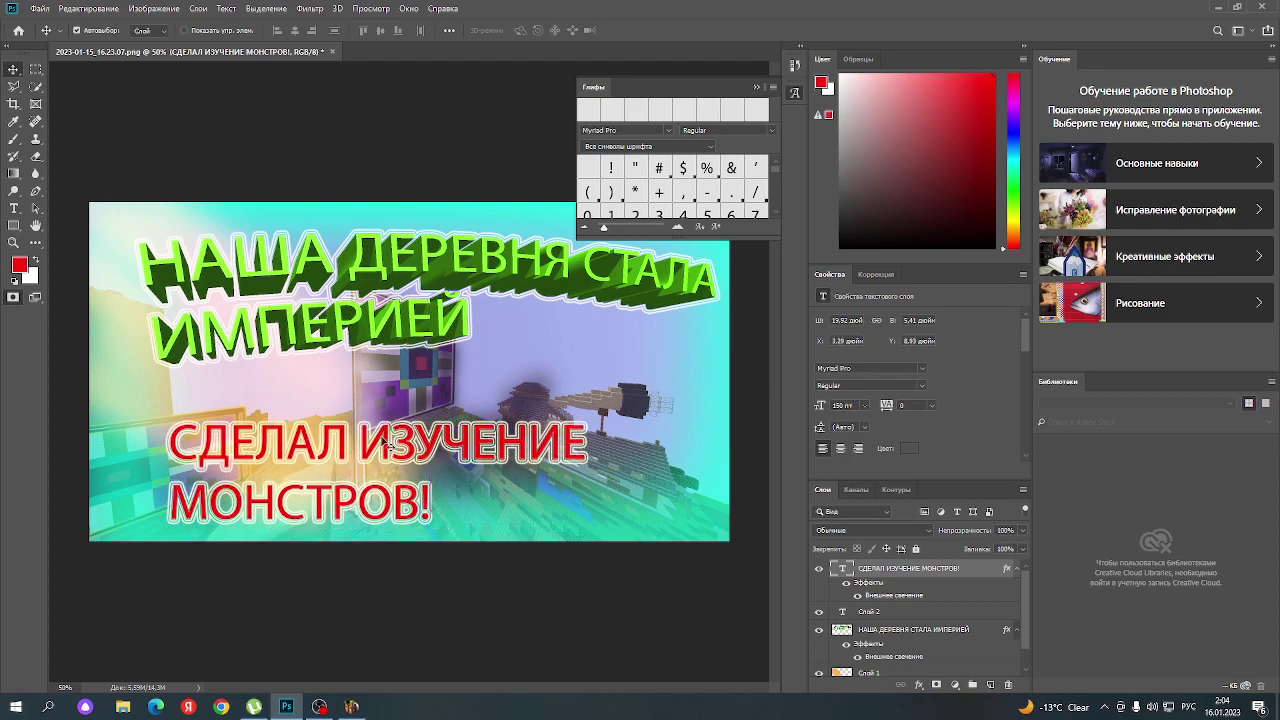
{"action": "left_click", "coordinate": [471, 623]}
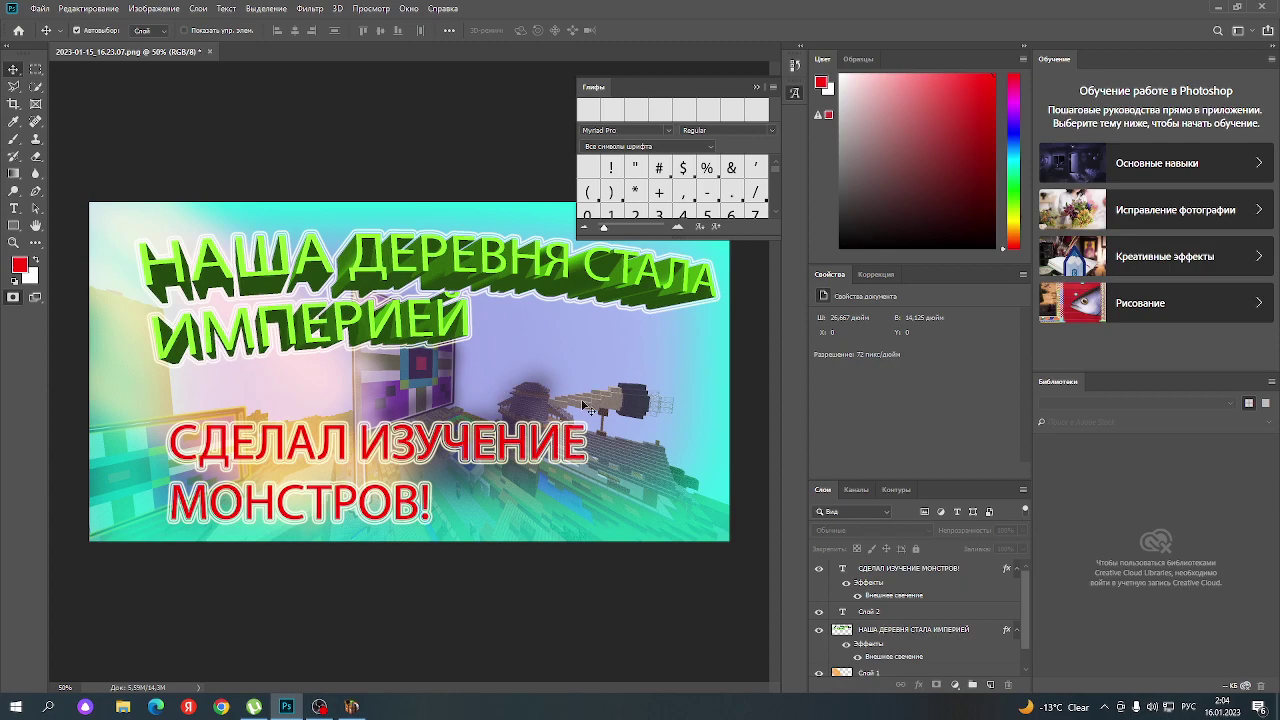
{"action": "left_click", "coordinate": [351, 706]}
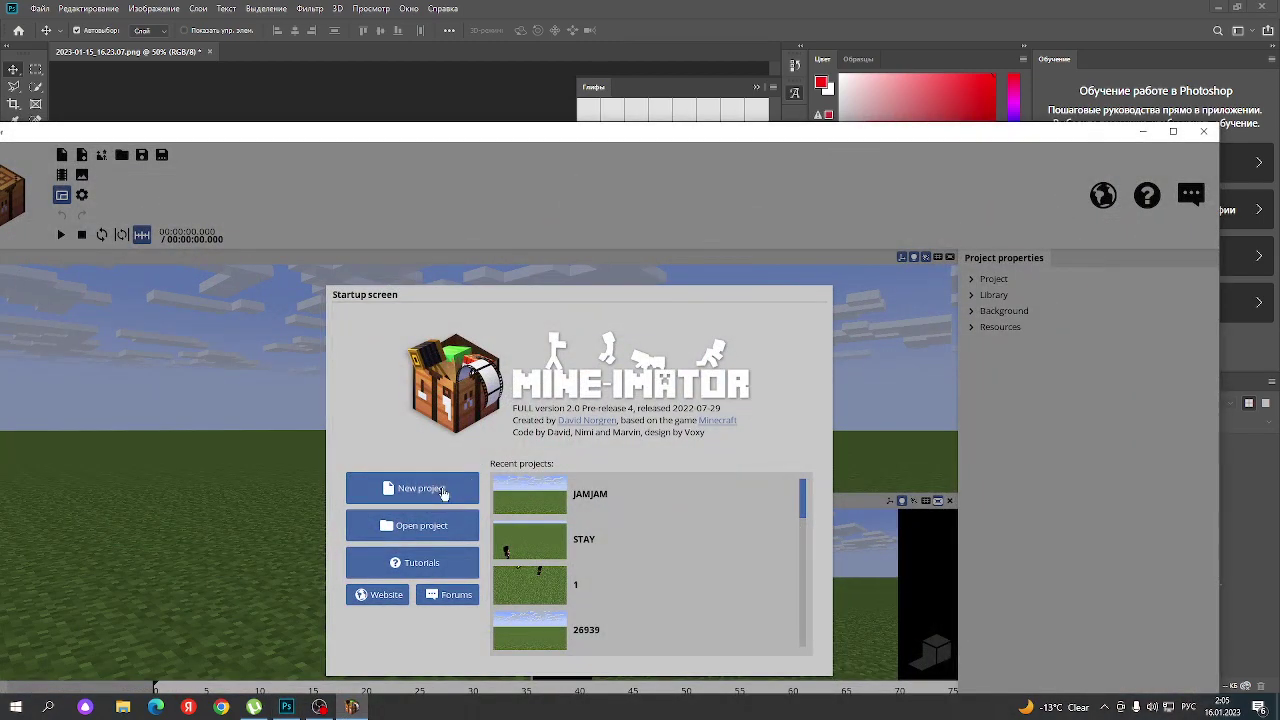
- Create a new maximised Mine-imator project named YA
{"action": "left_click", "coordinate": [421, 488]}
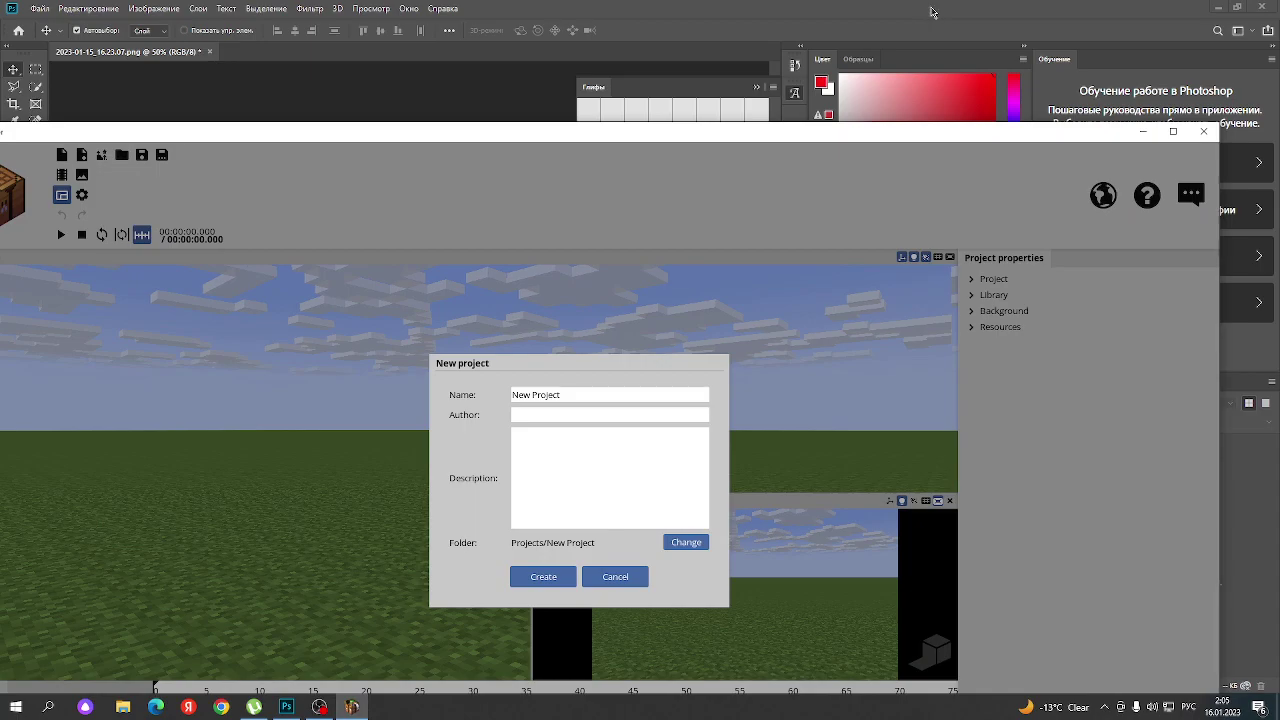
{"action": "left_click", "coordinate": [1217, 7]}
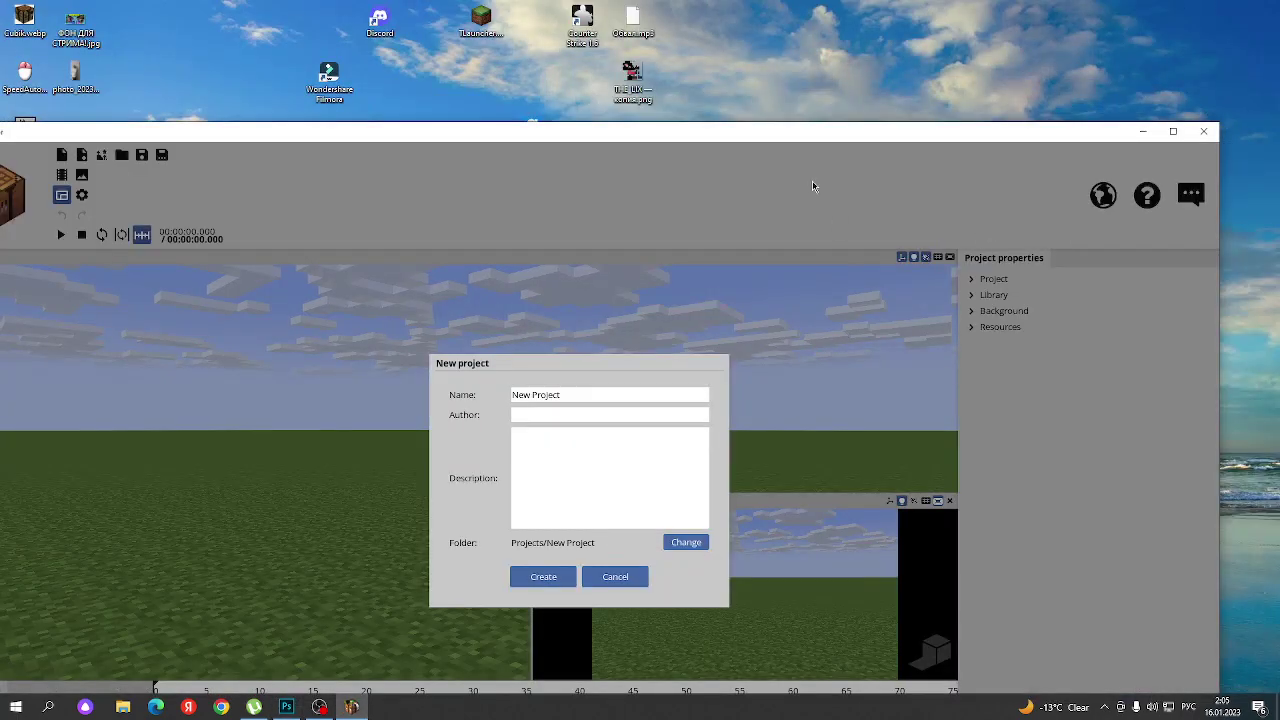
{"action": "left_click_drag", "start_coordinate": [866, 146], "coordinate": [962, 6]}
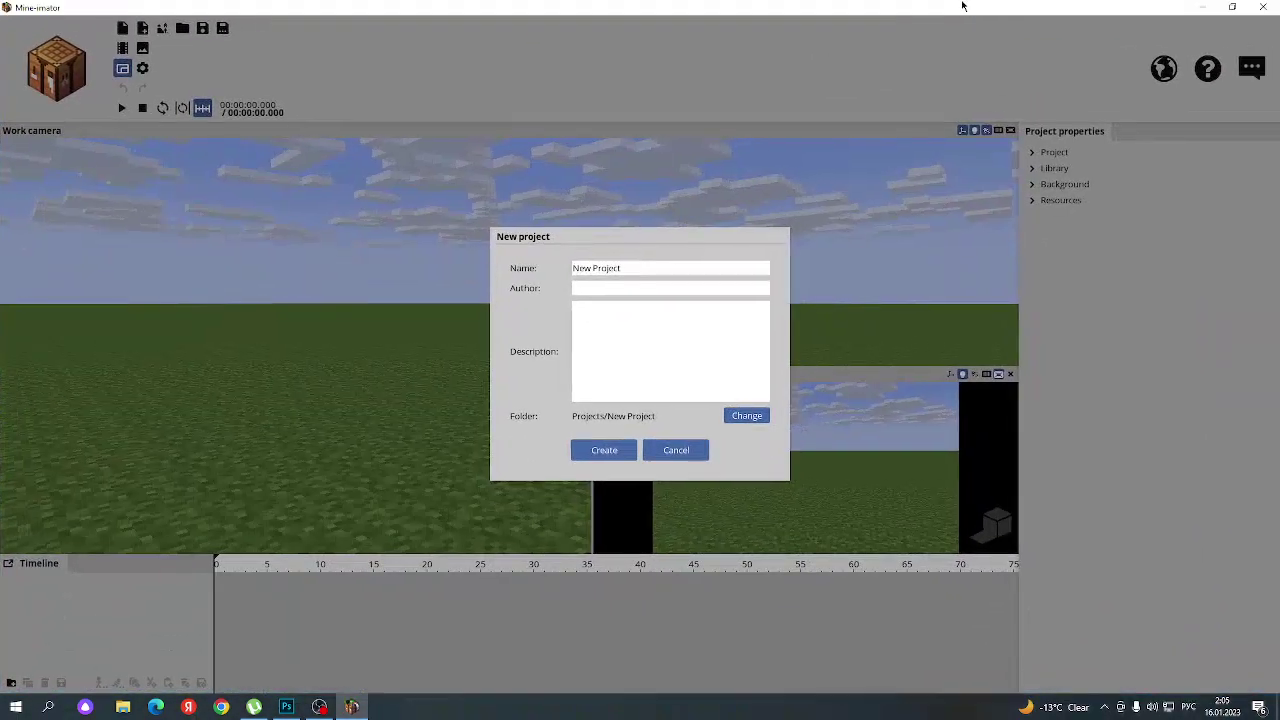
{"action": "left_click", "coordinate": [656, 268]}
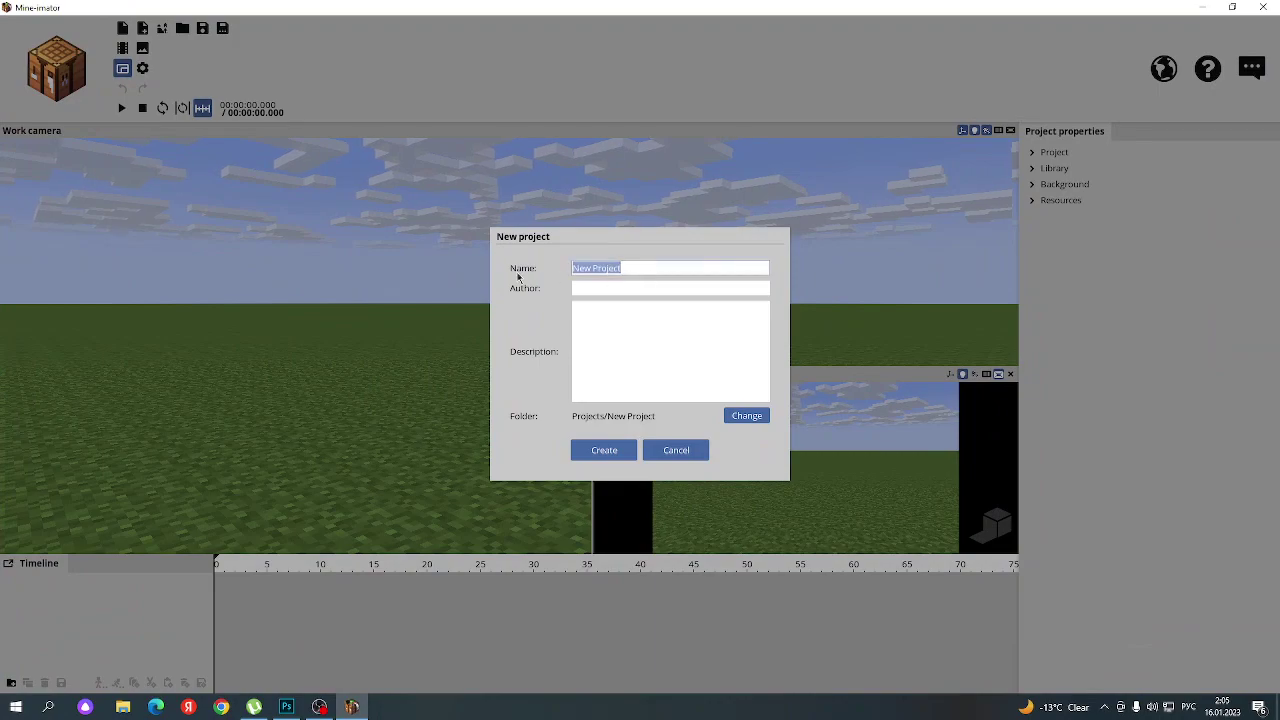
{"action": "key", "text": "BackSpace"}
{"action": "type", "text": "YA"}
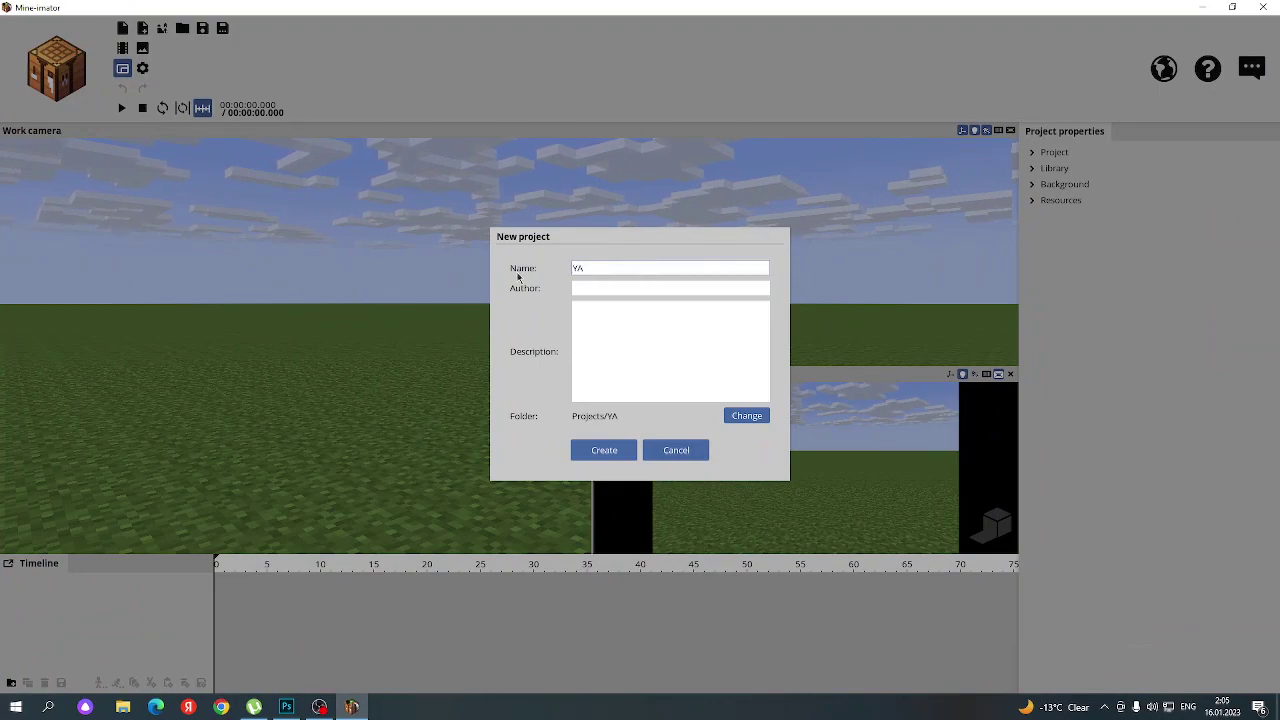
{"action": "left_click", "coordinate": [606, 451]}
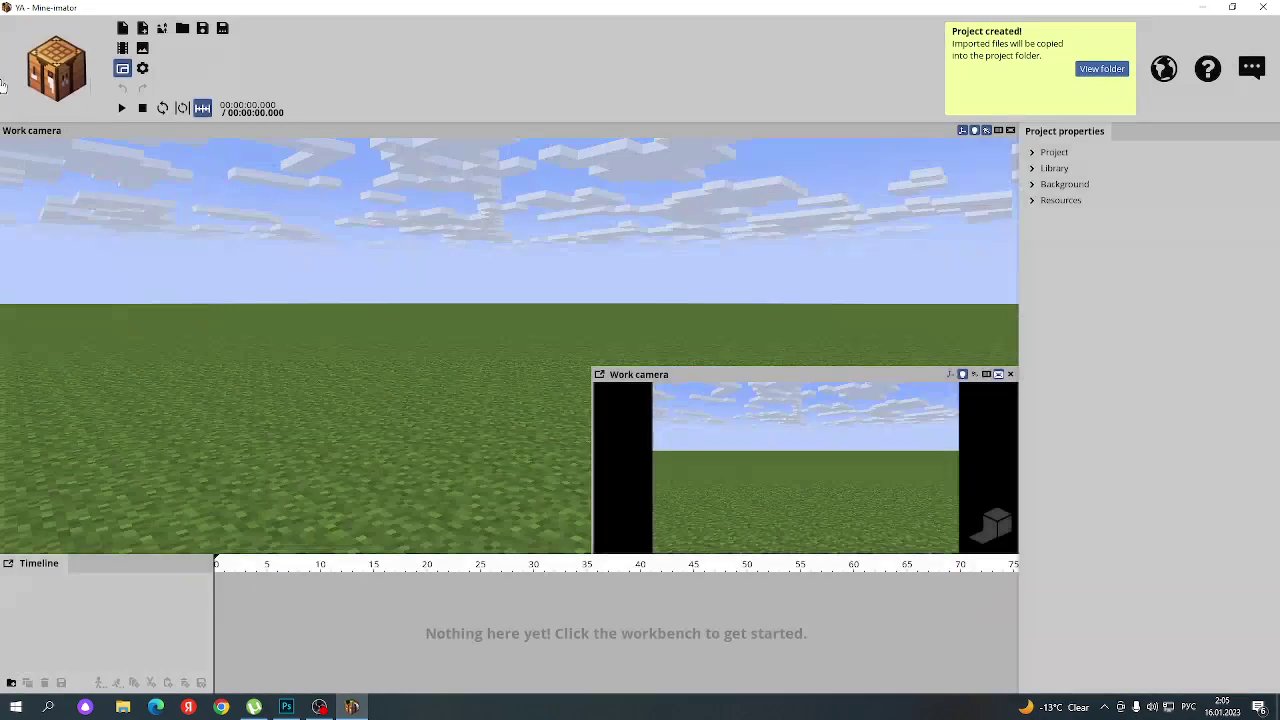
- Add a Character to the scene using a custom red-and-black skin file
{"action": "left_click", "coordinate": [58, 70]}
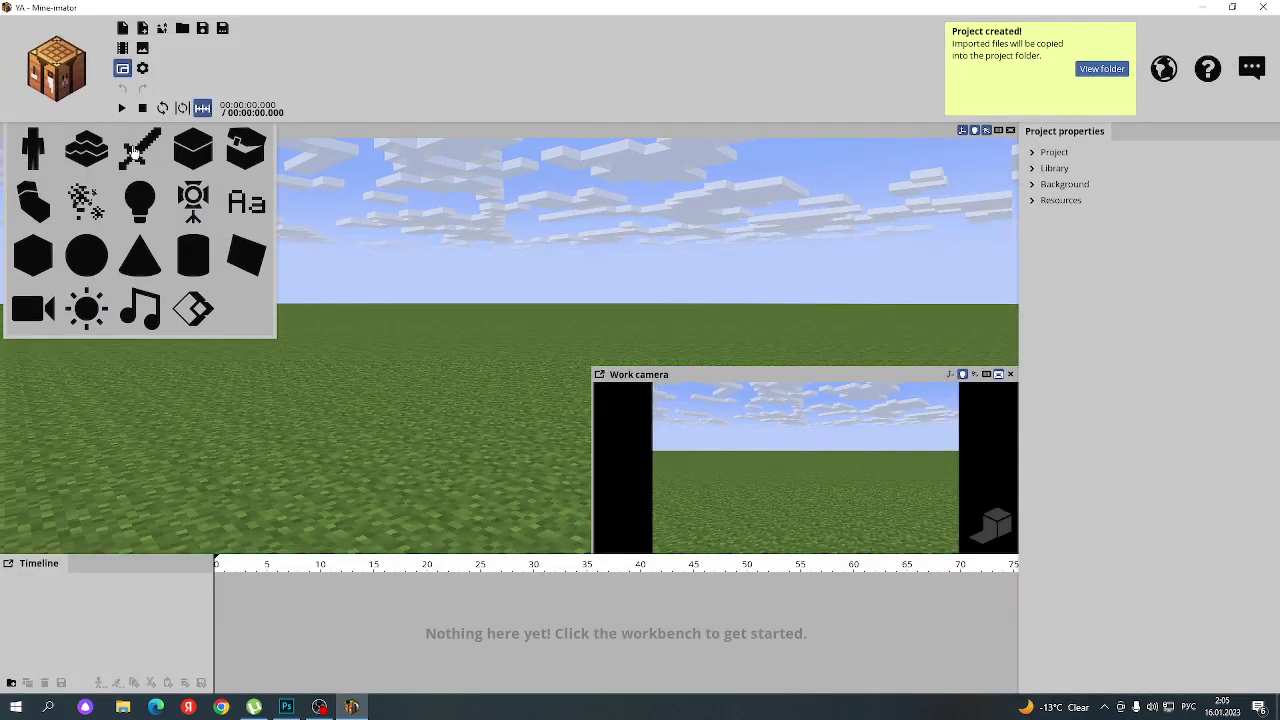
{"action": "left_click", "coordinate": [30, 148]}
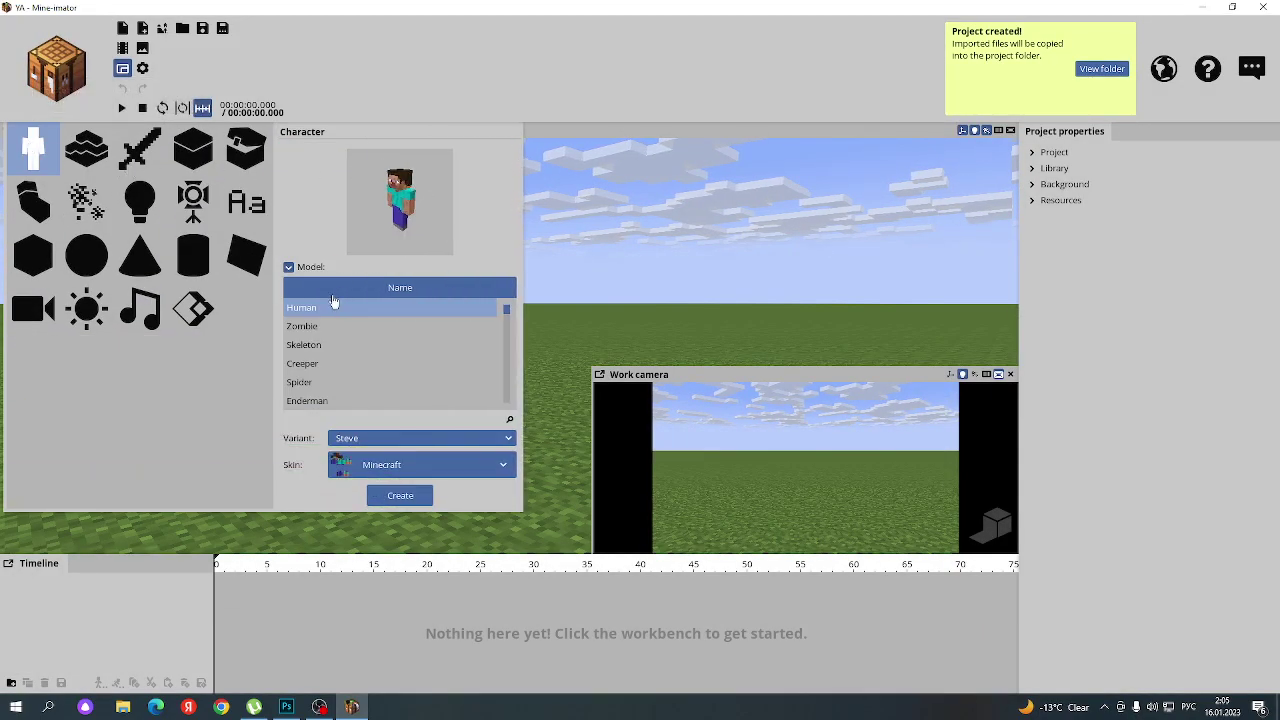
{"action": "left_click", "coordinate": [366, 462]}
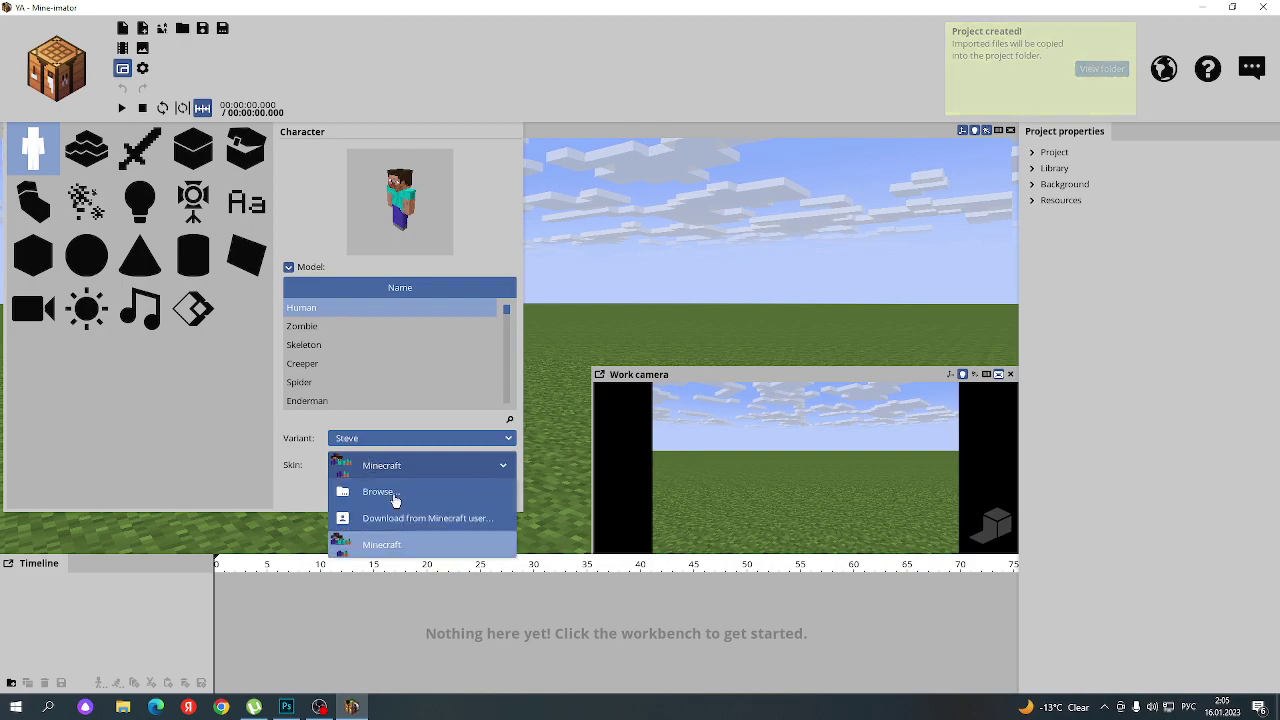
{"action": "left_click", "coordinate": [394, 497]}
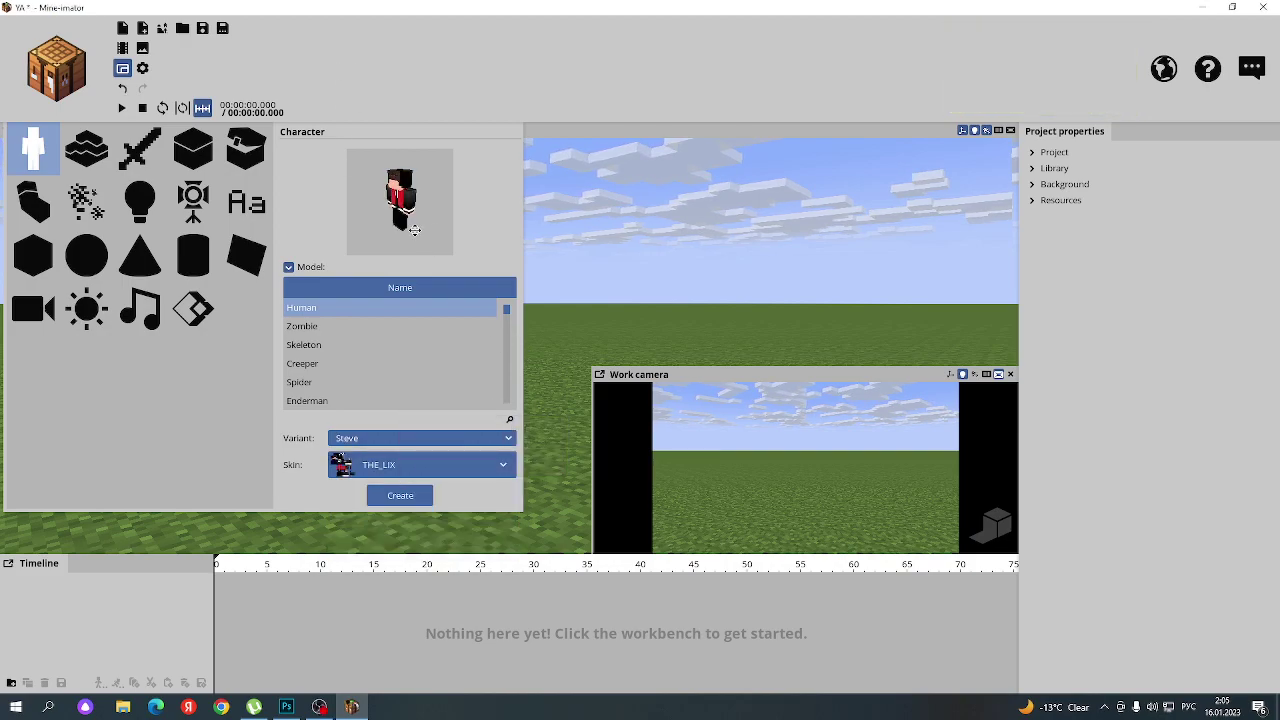
{"action": "left_click_drag", "start_coordinate": [414, 230], "coordinate": [437, 205]}
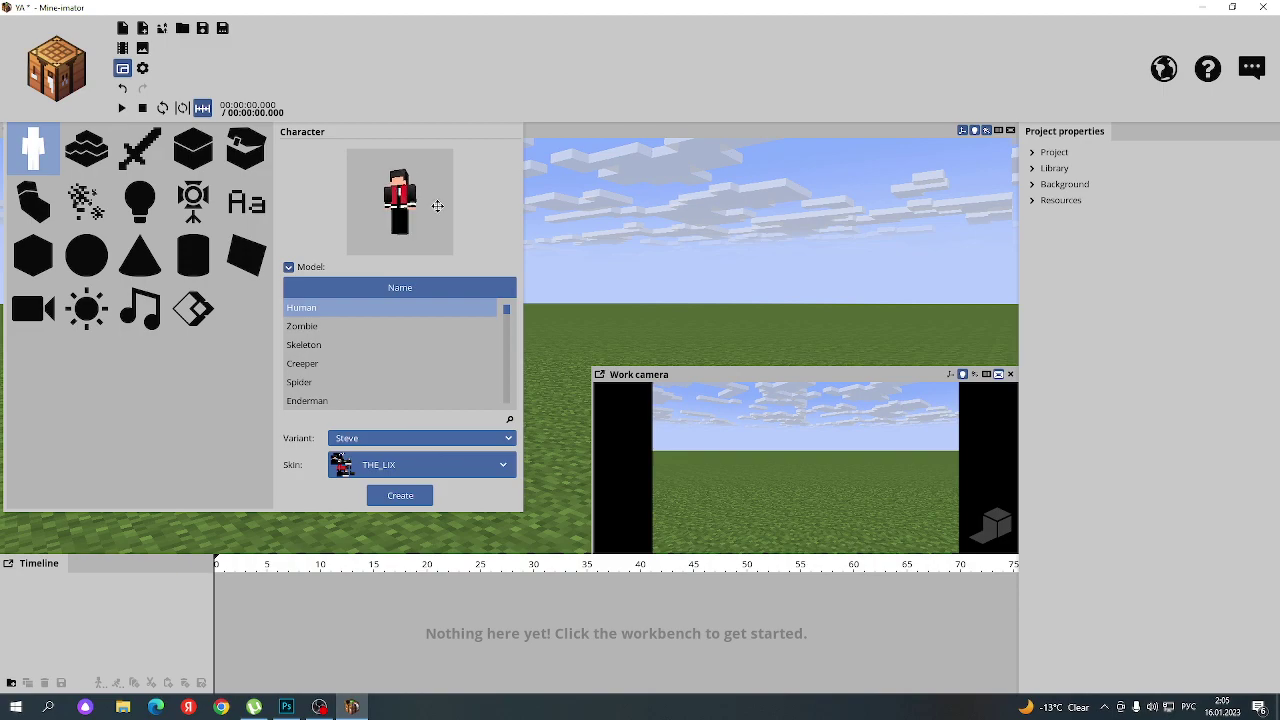
{"action": "left_click", "coordinate": [419, 499]}
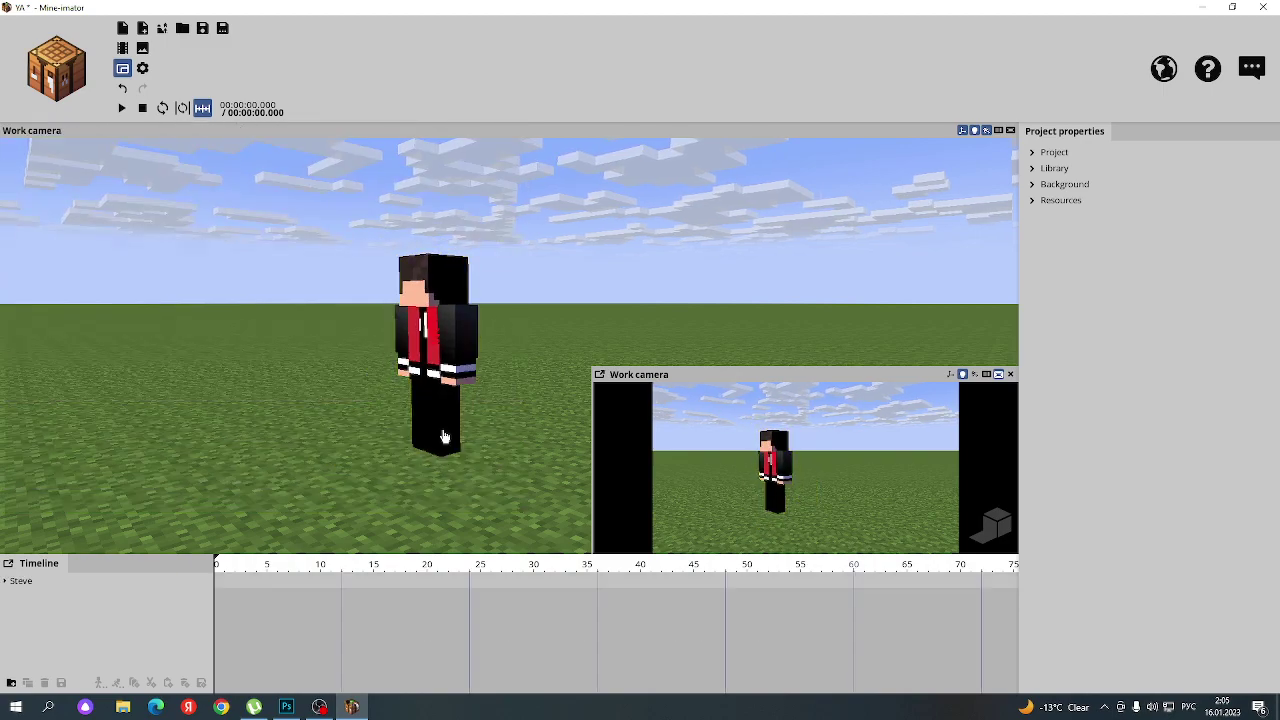
- Select the added character and remove it, leaving the scene empty
{"action": "mouse_move", "coordinate": [486, 307]}
{"action": "left_mouse_down"}
{"action": "mouse_move", "coordinate": [560, 300]}
{"action": "mouse_move", "coordinate": [518, 279]}
{"action": "left_mouse_up"}
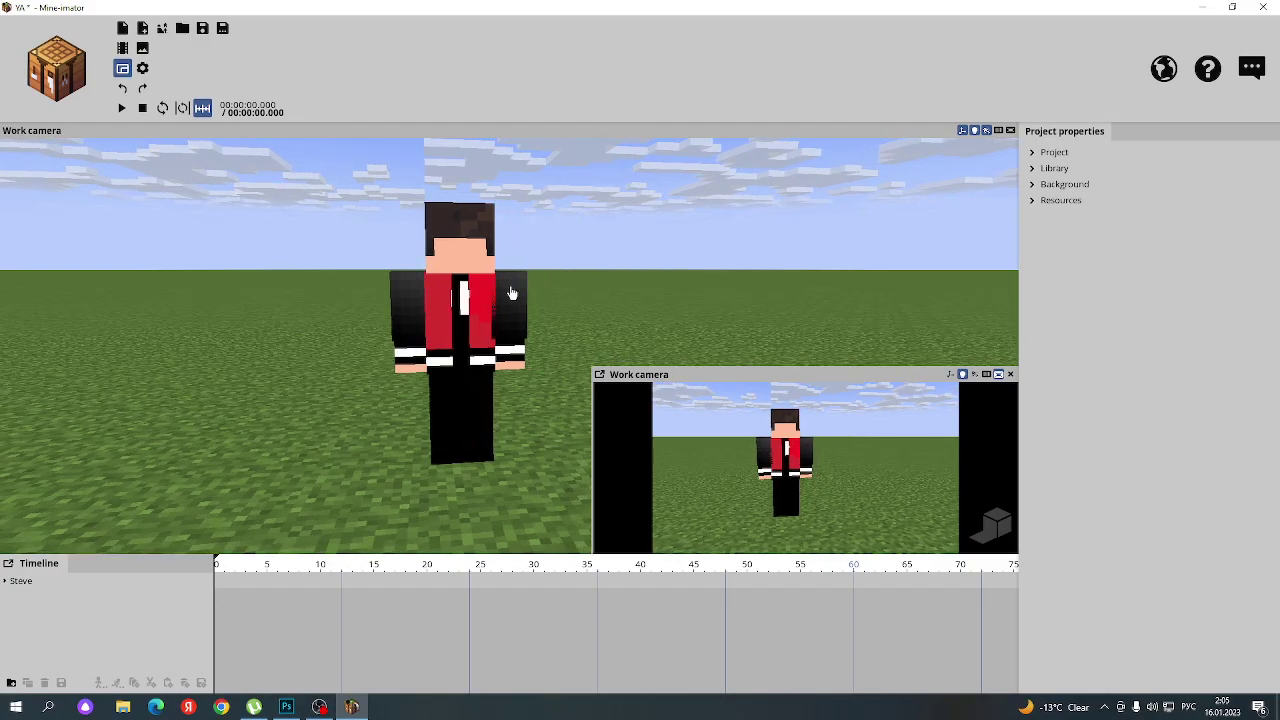
{"action": "left_click", "coordinate": [509, 289]}
{"action": "left_click", "coordinate": [566, 271]}
{"action": "key", "text": "ctrl+z"}
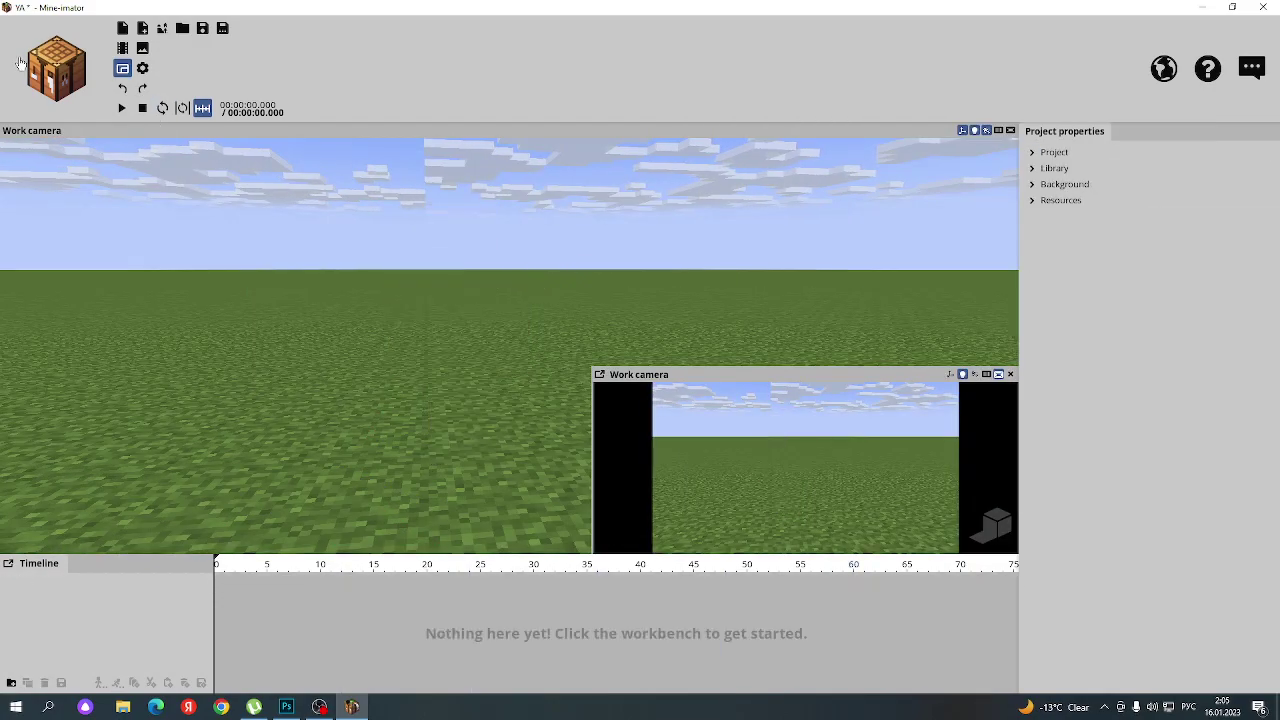
- Add a camera object to the scene, then deselect it
{"action": "left_click", "coordinate": [34, 78]}
{"action": "left_click", "coordinate": [23, 304]}
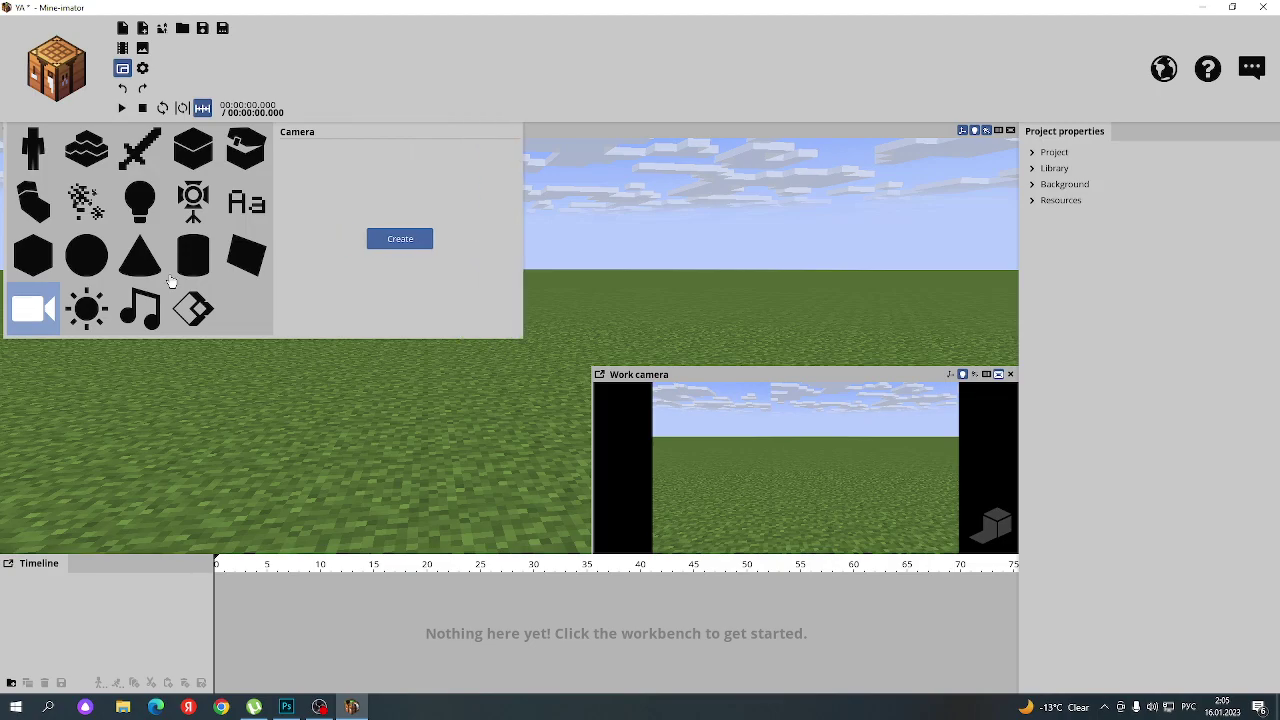
{"action": "left_click", "coordinate": [394, 246]}
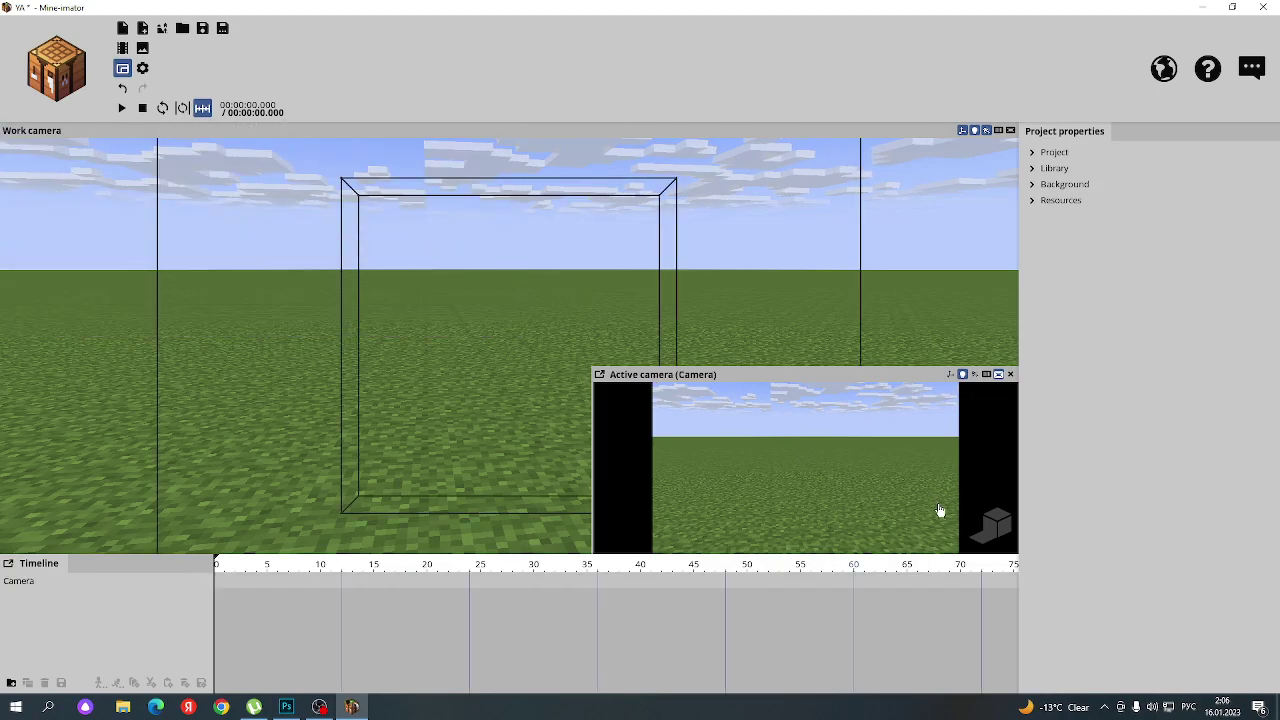
{"action": "left_click_drag", "start_coordinate": [931, 460], "coordinate": [926, 448]}
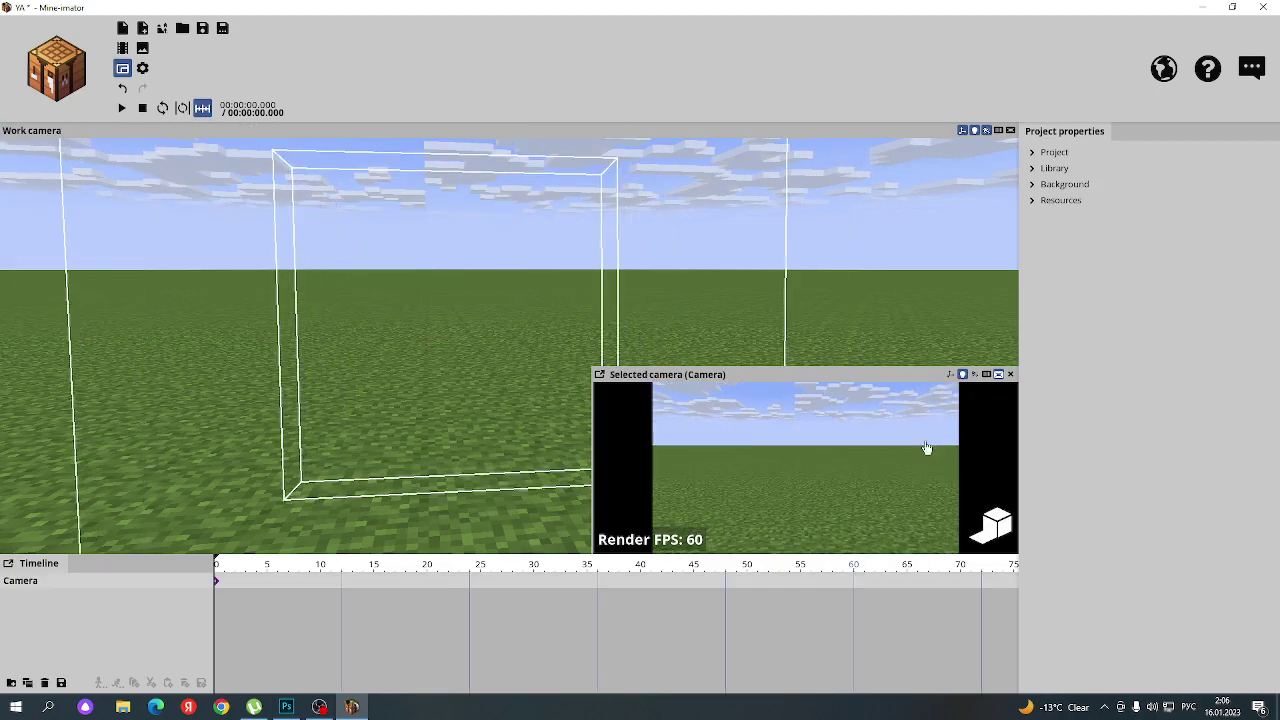
{"action": "scroll", "coordinate": [392, 140], "scroll_direction": "down", "scroll_amount": 5}
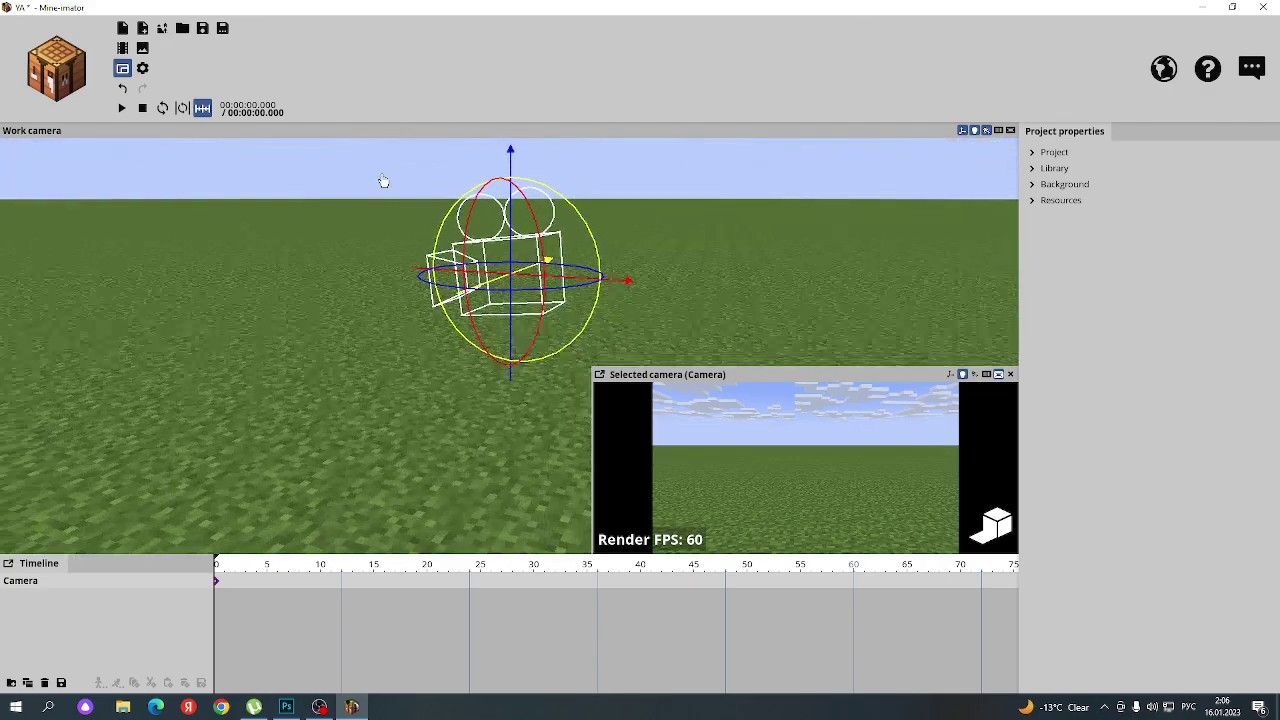
{"action": "left_click", "coordinate": [289, 171]}
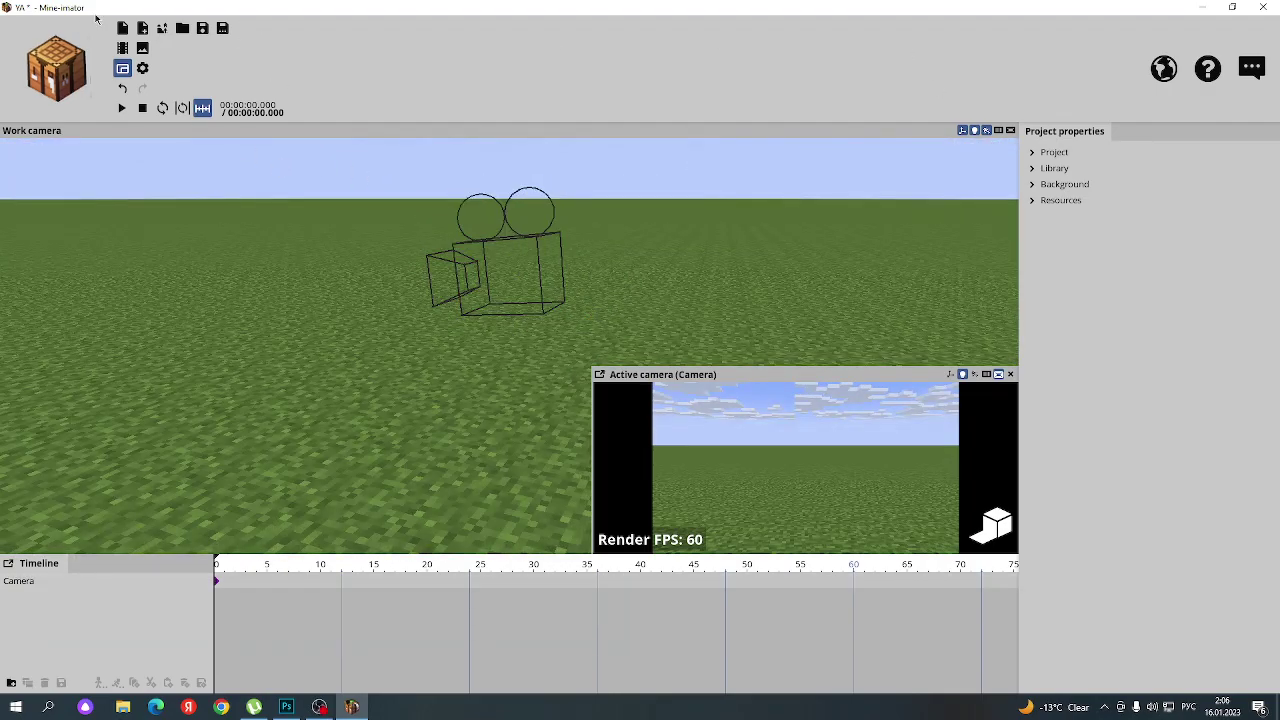
- Import AN Model v2 (Male).mimodel from E: > AN Rig Template > AN Model v2 > Male
{"action": "left_click", "coordinate": [142, 28]}
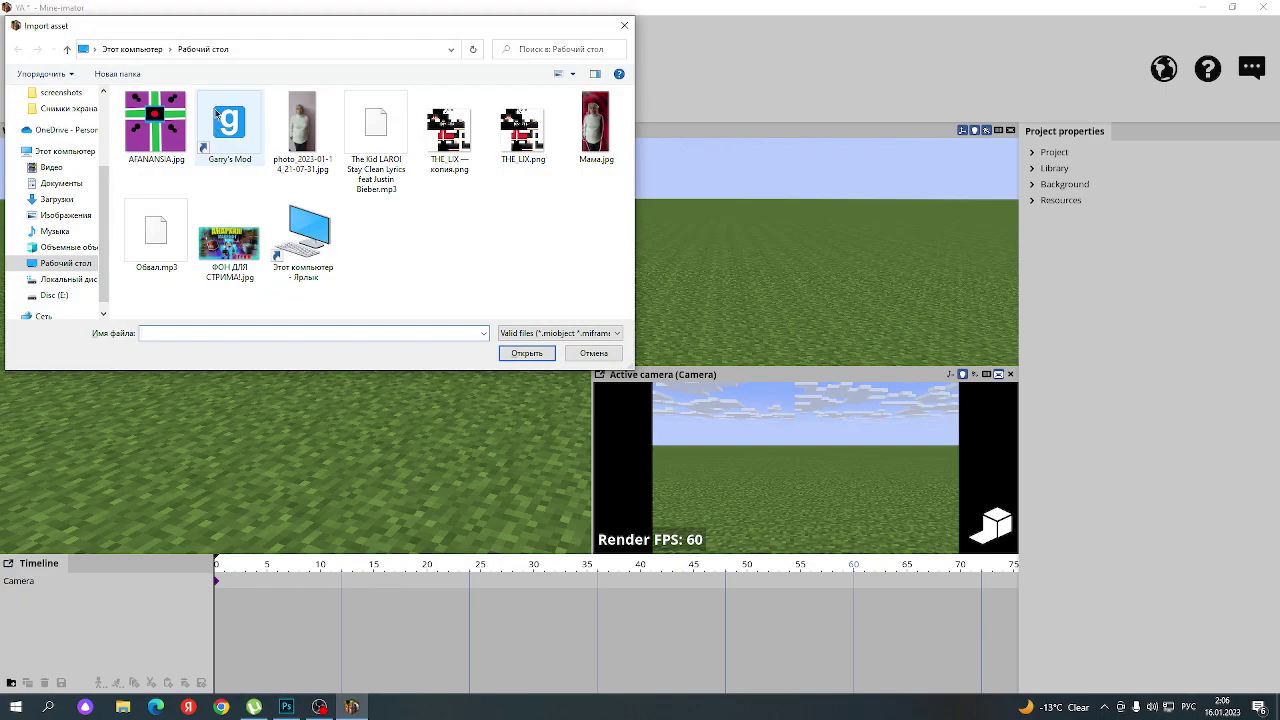
{"action": "left_click", "coordinate": [54, 295]}
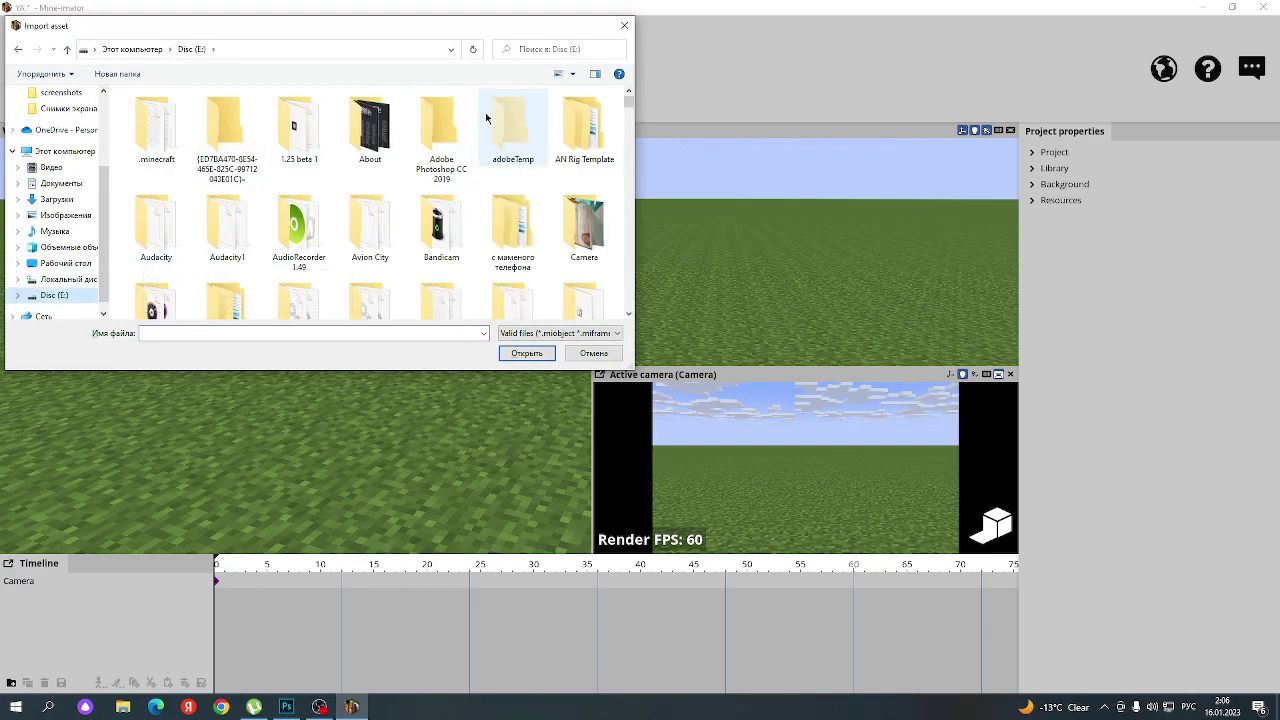
{"action": "double_click", "coordinate": [594, 140]}
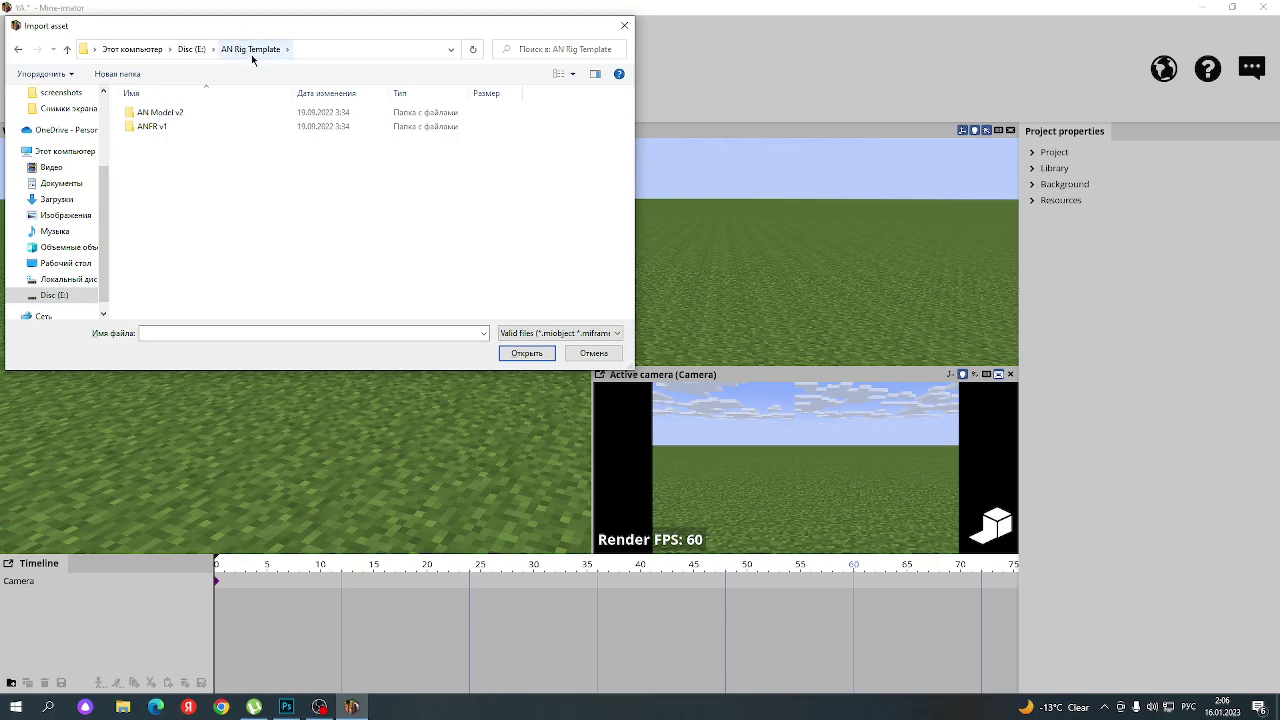
{"action": "double_click", "coordinate": [172, 118]}
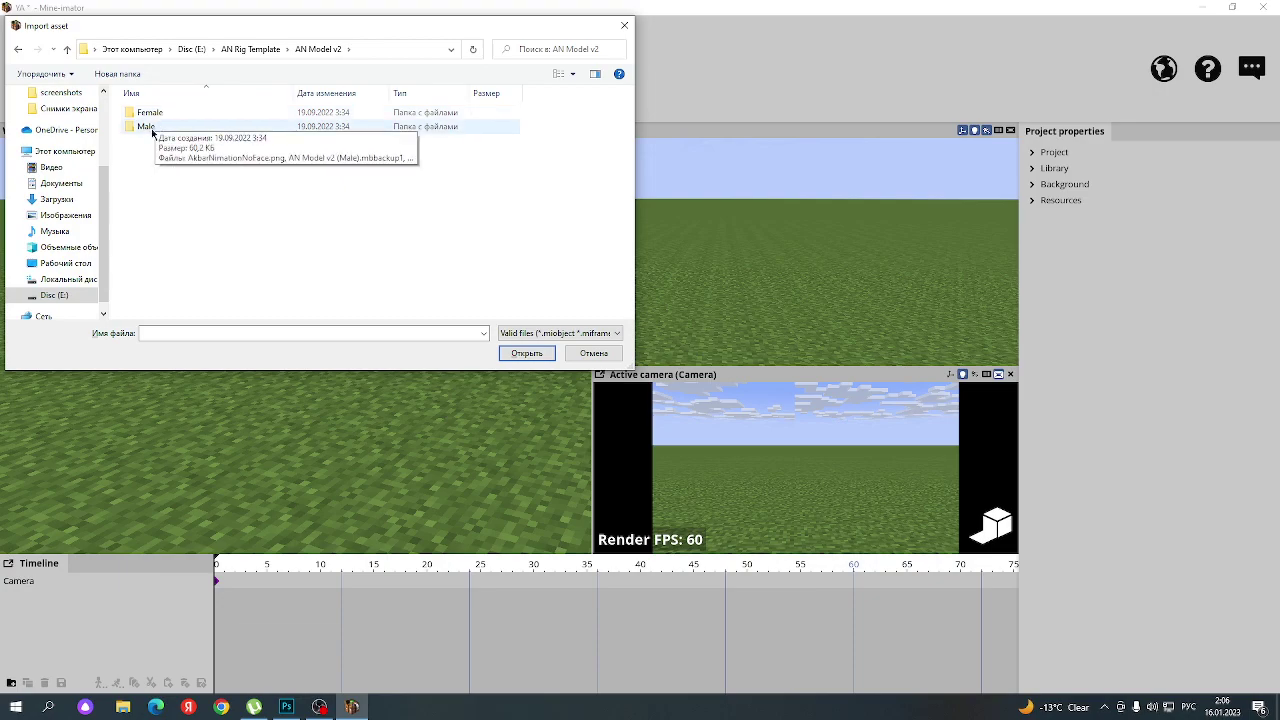
{"action": "double_click", "coordinate": [150, 126]}
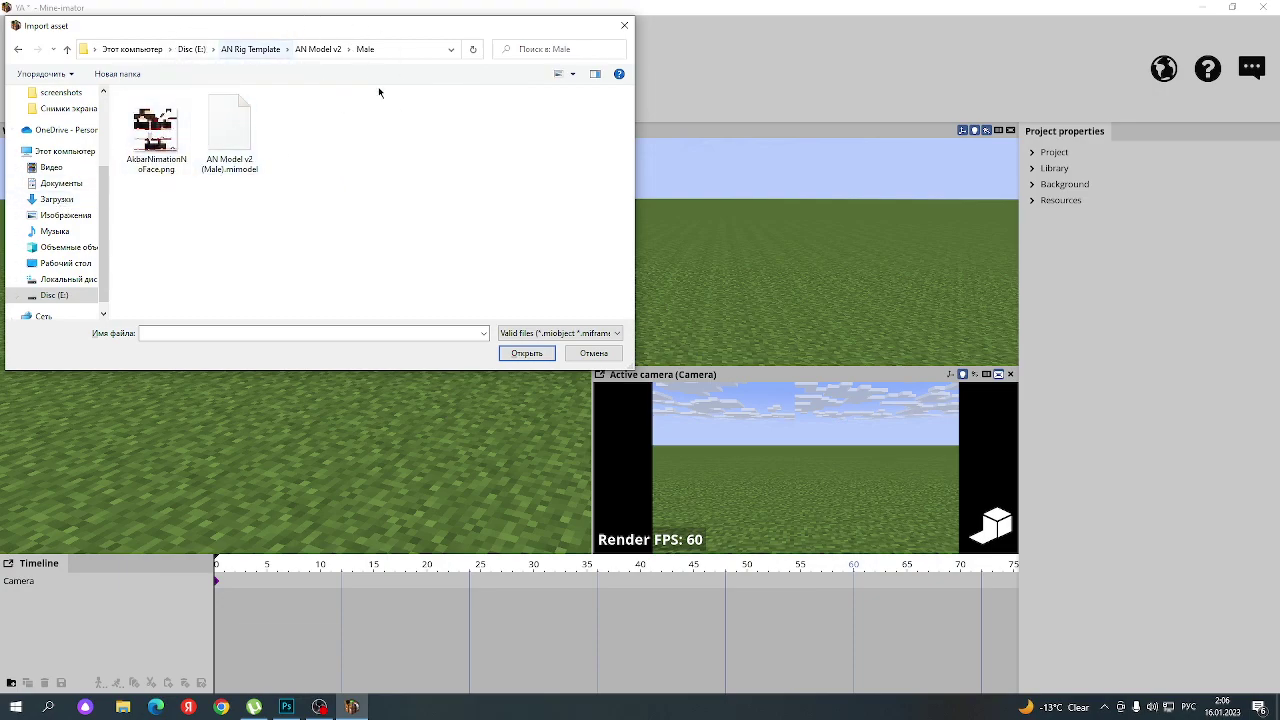
{"action": "left_click", "coordinate": [230, 130]}
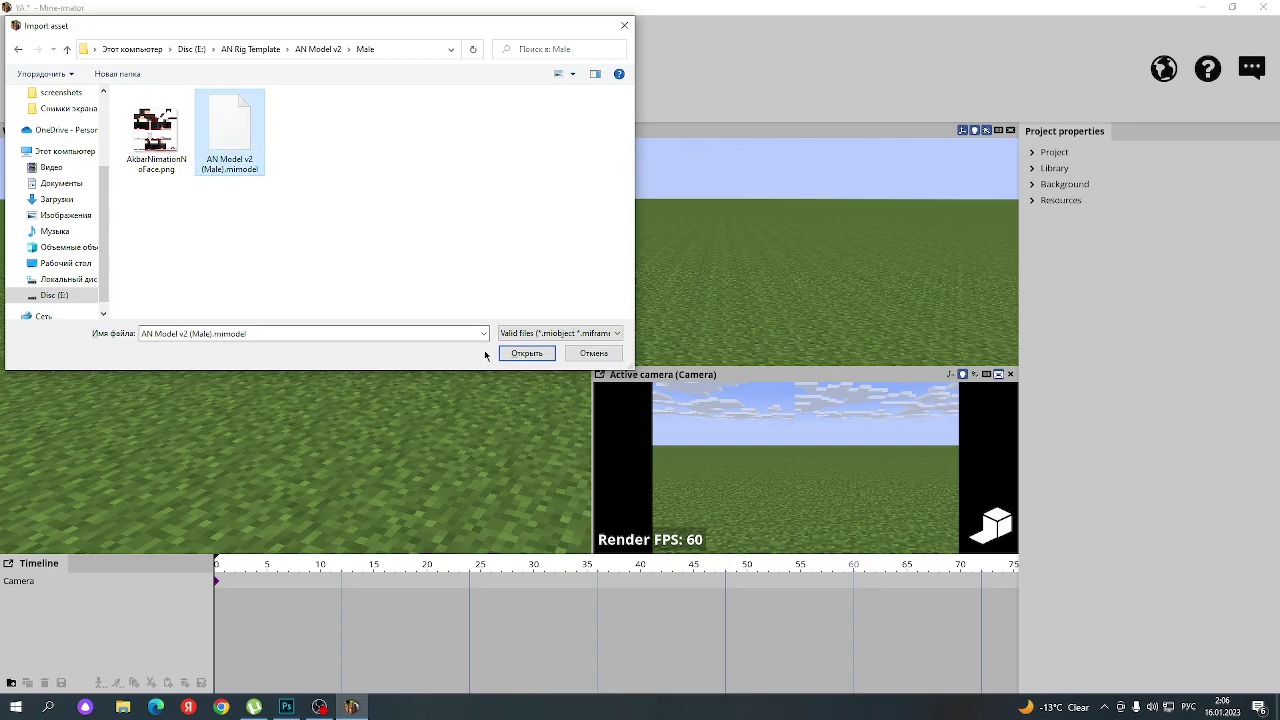
{"action": "left_click", "coordinate": [527, 353]}
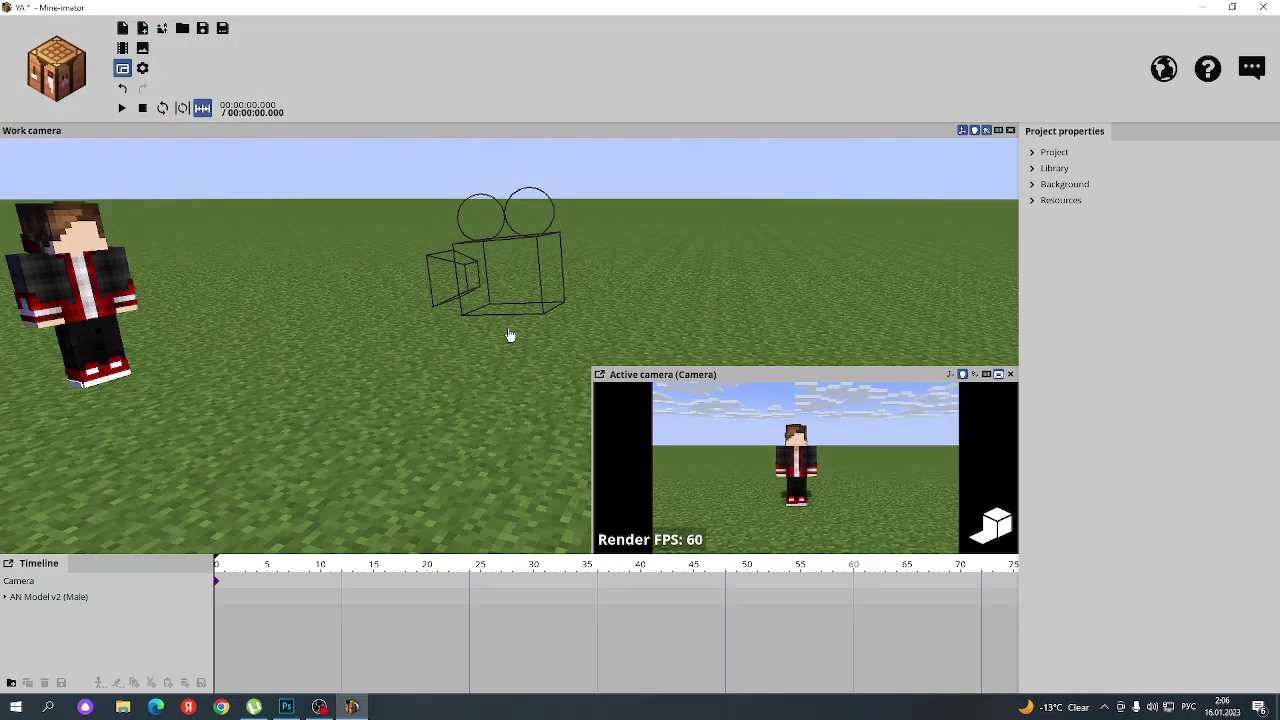
- Set the character's Texture to THE_LIX in its Frame 0 properties
{"action": "left_click_drag", "start_coordinate": [380, 248], "coordinate": [300, 200]}
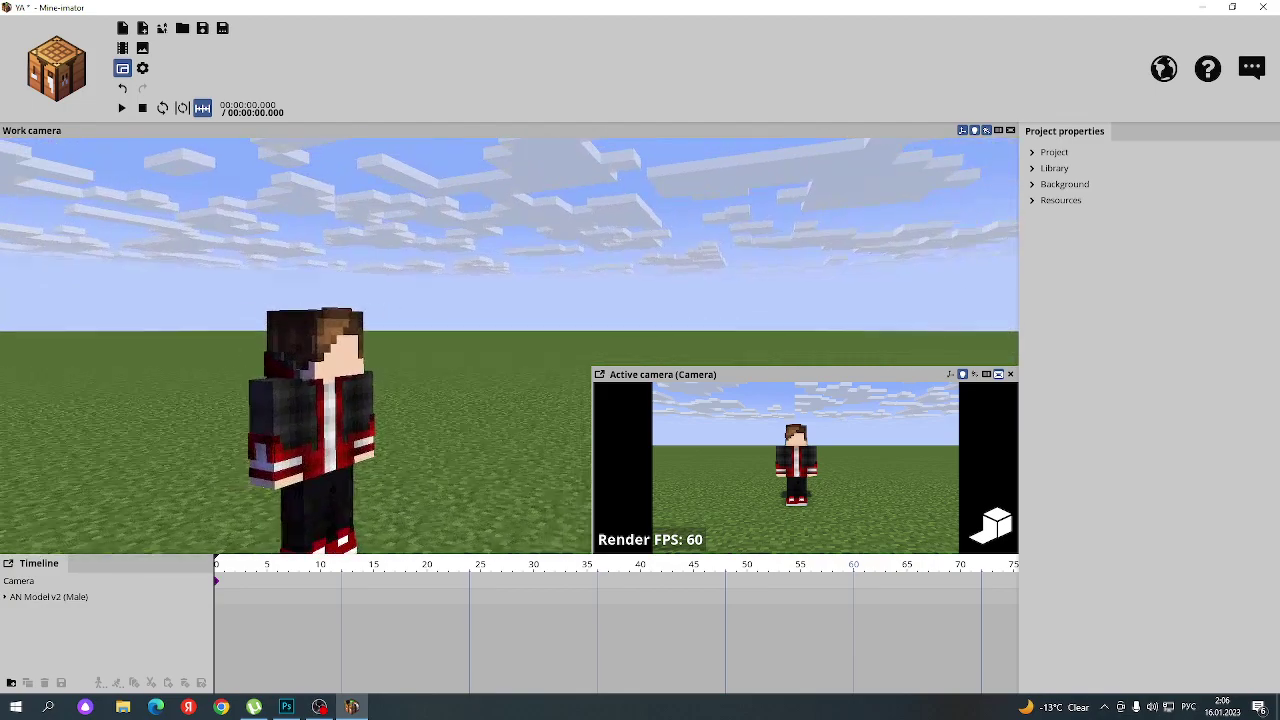
{"action": "left_click_drag", "start_coordinate": [300, 200], "coordinate": [274, 324]}
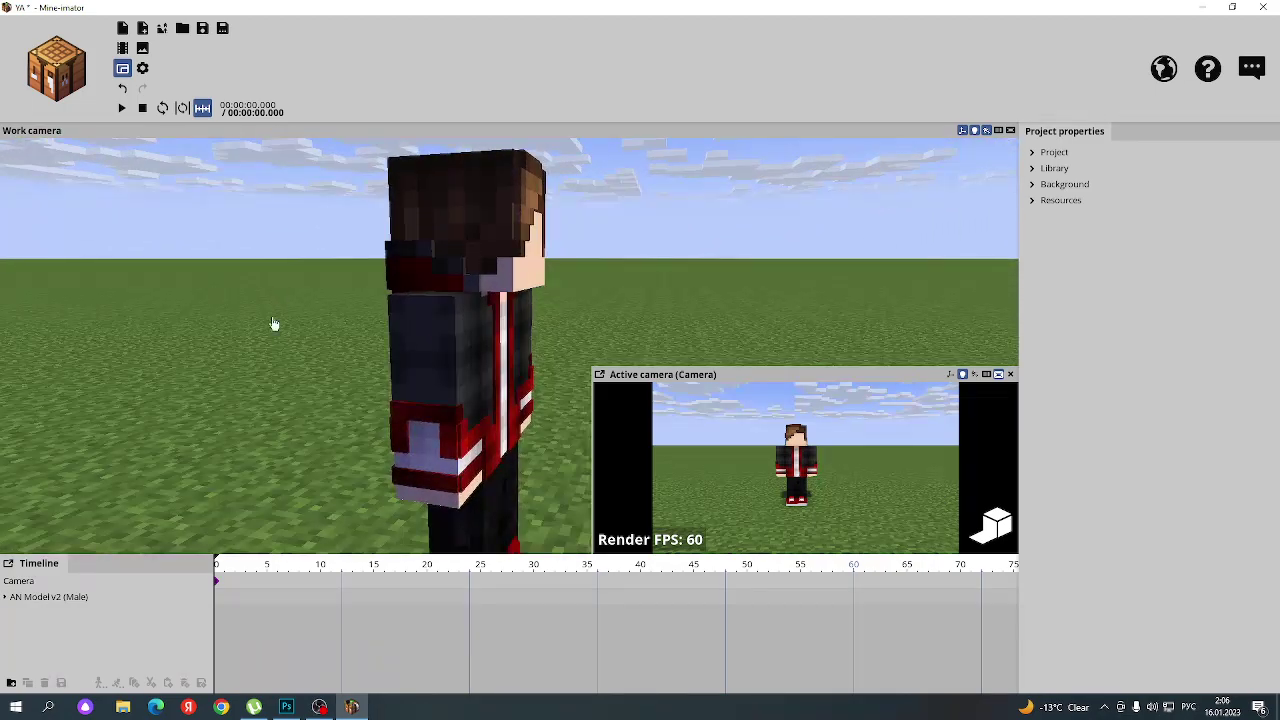
{"action": "left_click", "coordinate": [481, 316]}
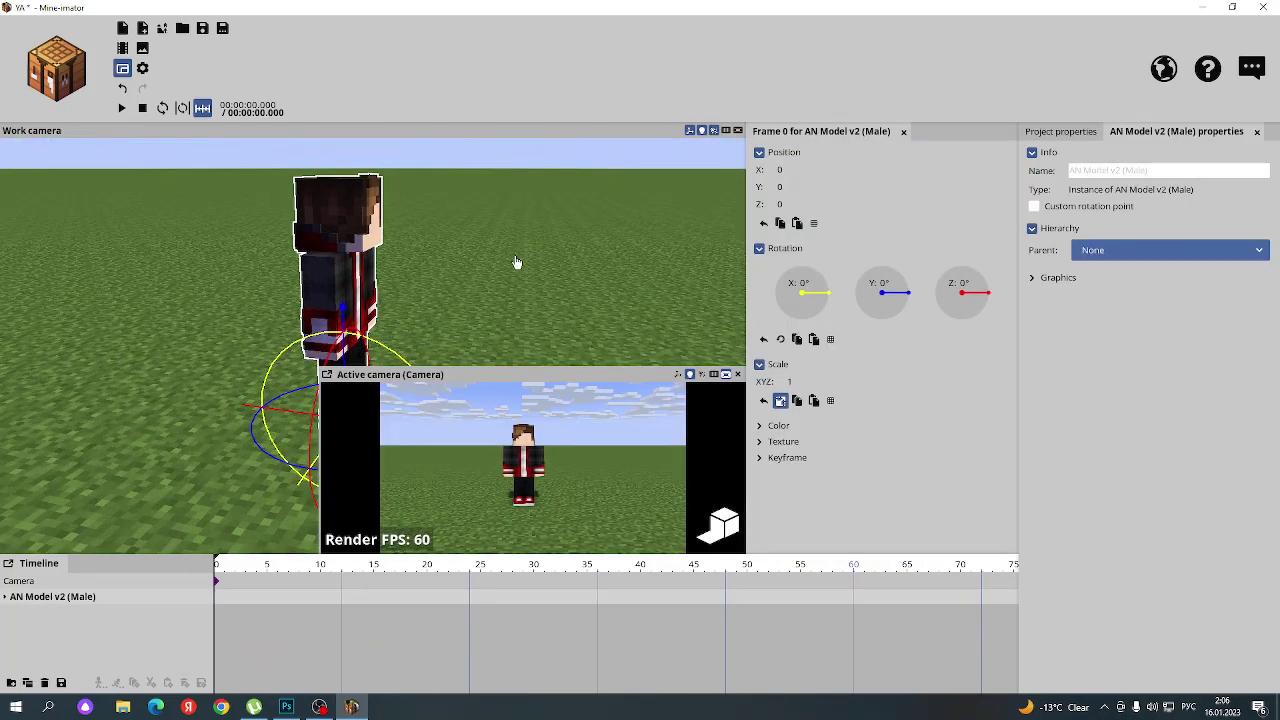
{"action": "left_click", "coordinate": [790, 442]}
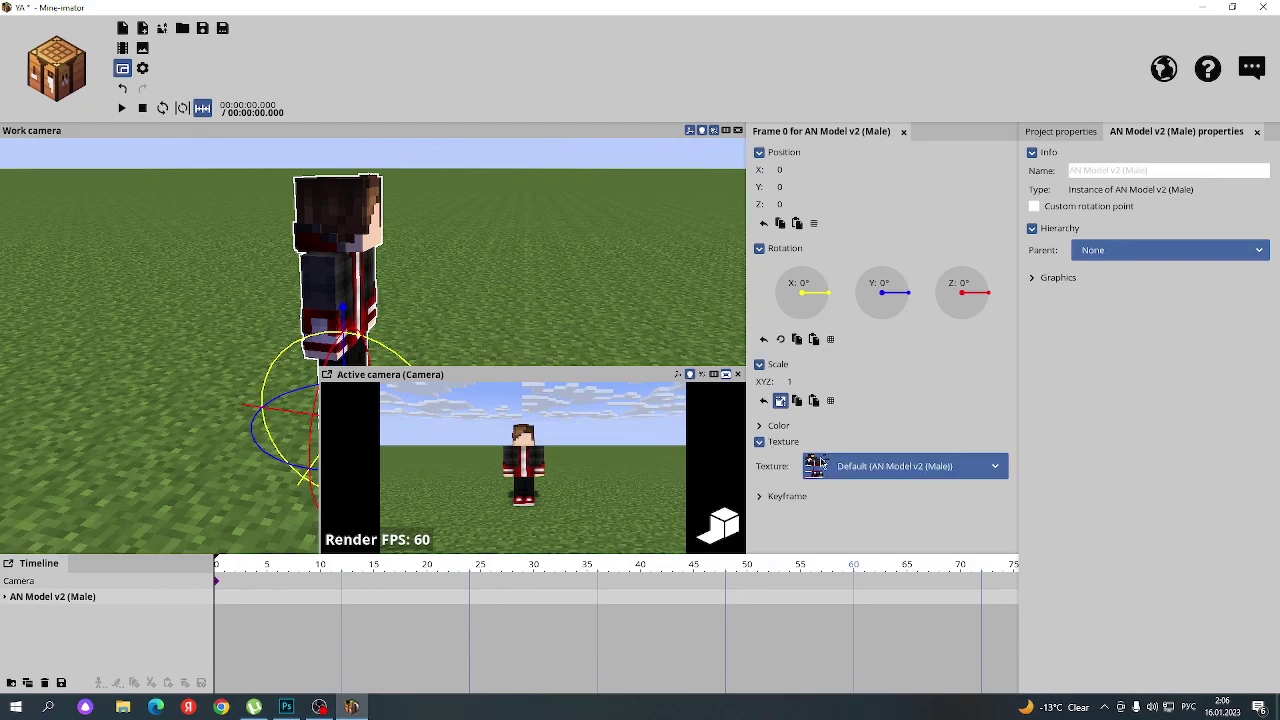
{"action": "left_click", "coordinate": [830, 466]}
{"action": "left_click", "coordinate": [866, 521]}
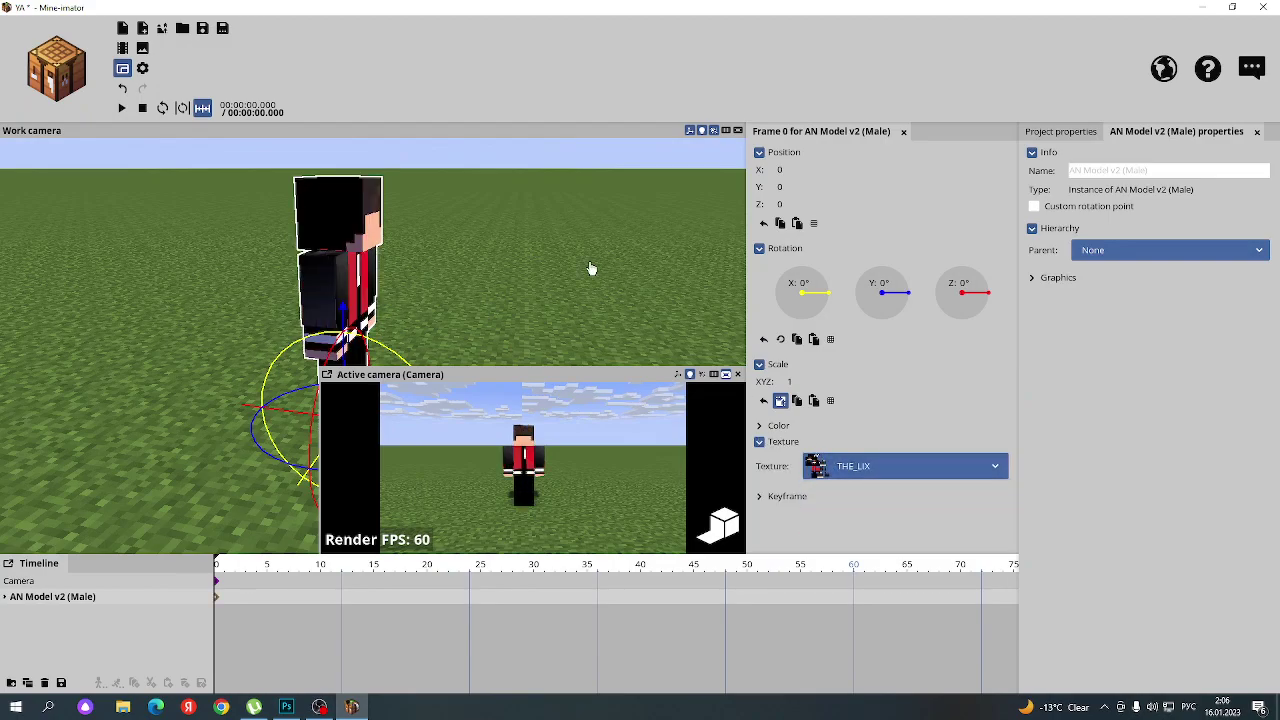
- Zoom in on the character and select its left arm
{"action": "left_click_drag", "start_coordinate": [591, 266], "coordinate": [591, 300]}
{"action": "scroll", "coordinate": [373, 346], "scroll_direction": "up", "scroll_amount": 2}
{"action": "scroll", "coordinate": [373, 346], "scroll_direction": "up", "scroll_amount": 2}
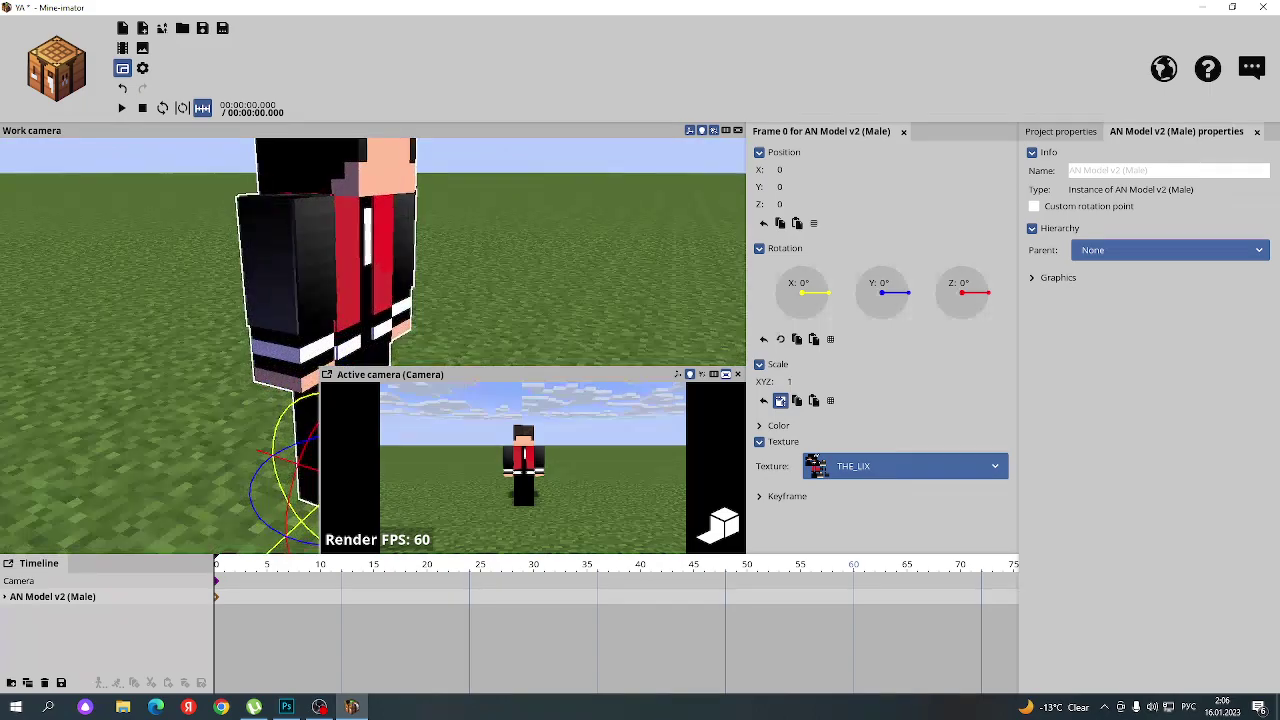
{"action": "scroll", "coordinate": [373, 346], "scroll_direction": "up", "scroll_amount": 2}
{"action": "scroll", "coordinate": [373, 346], "scroll_direction": "up", "scroll_amount": 2}
{"action": "scroll", "coordinate": [373, 346], "scroll_direction": "up", "scroll_amount": 2}
{"action": "scroll", "coordinate": [373, 346], "scroll_direction": "up", "scroll_amount": 2}
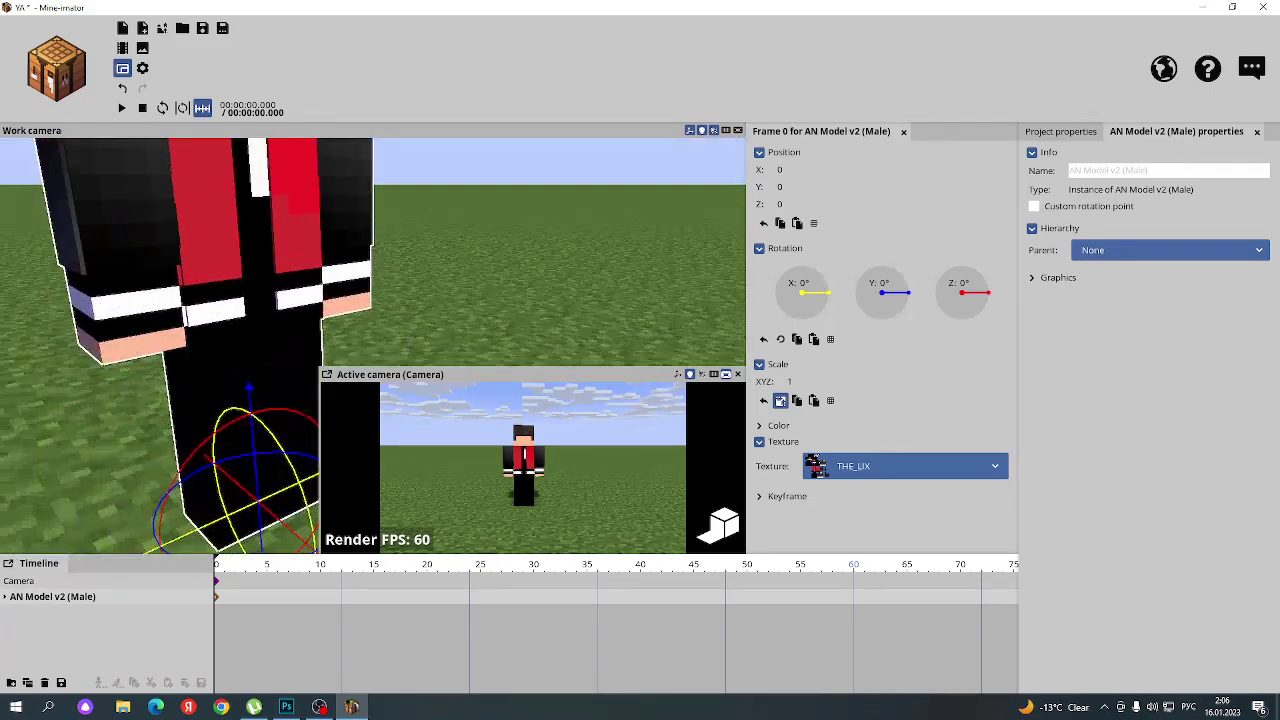
{"action": "left_click", "coordinate": [507, 238]}
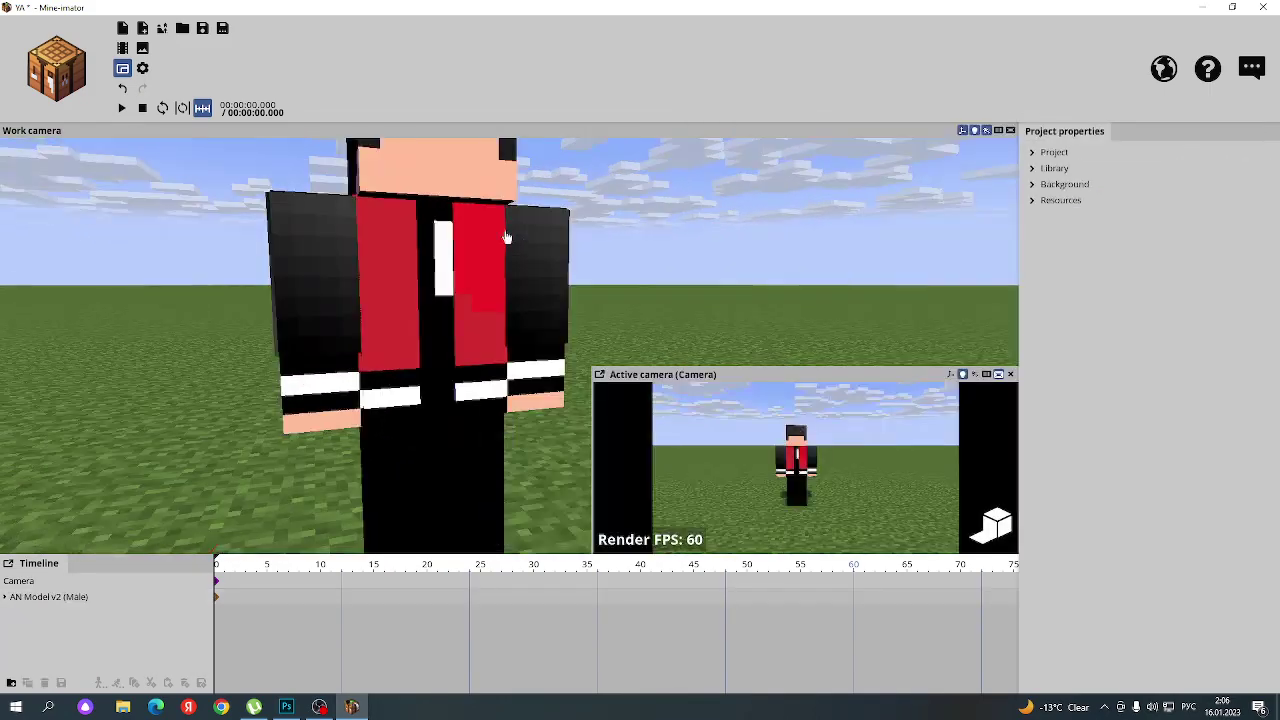
{"action": "left_click", "coordinate": [292, 286]}
{"action": "left_click", "coordinate": [180, 280]}
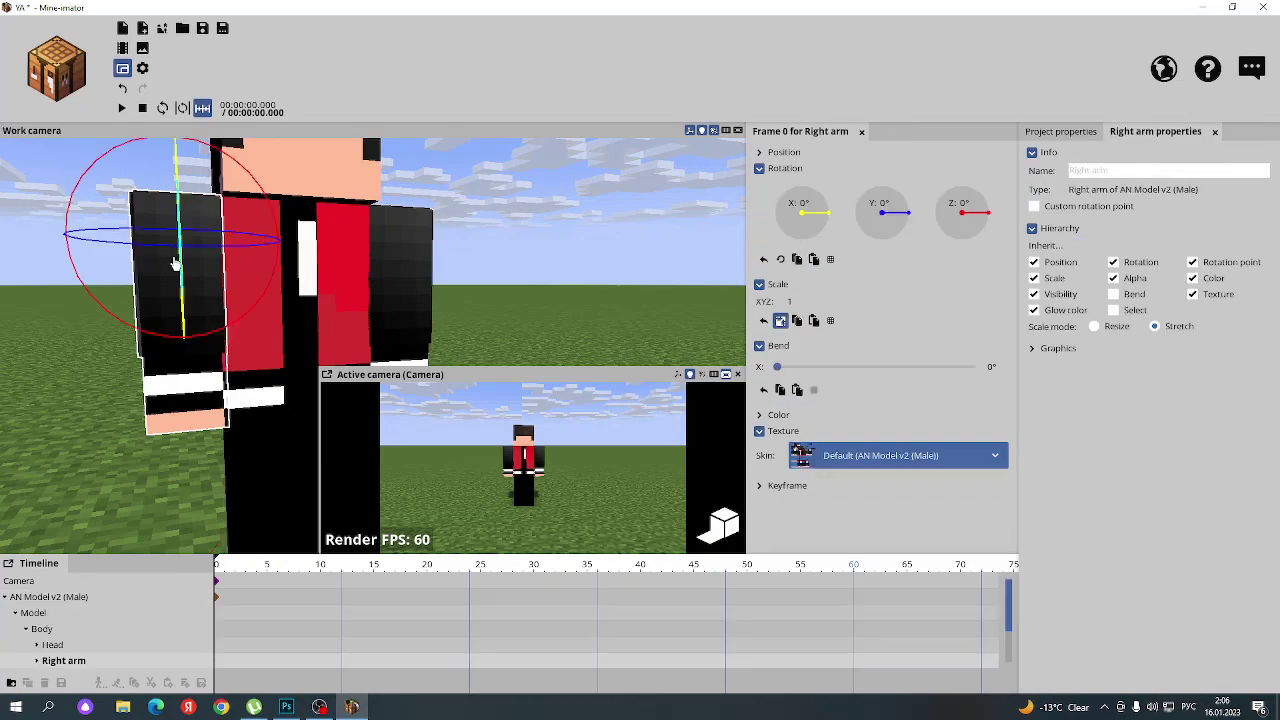
{"action": "left_click", "coordinate": [402, 265]}
{"action": "scroll", "coordinate": [402, 265], "scroll_direction": "down", "scroll_amount": 5}
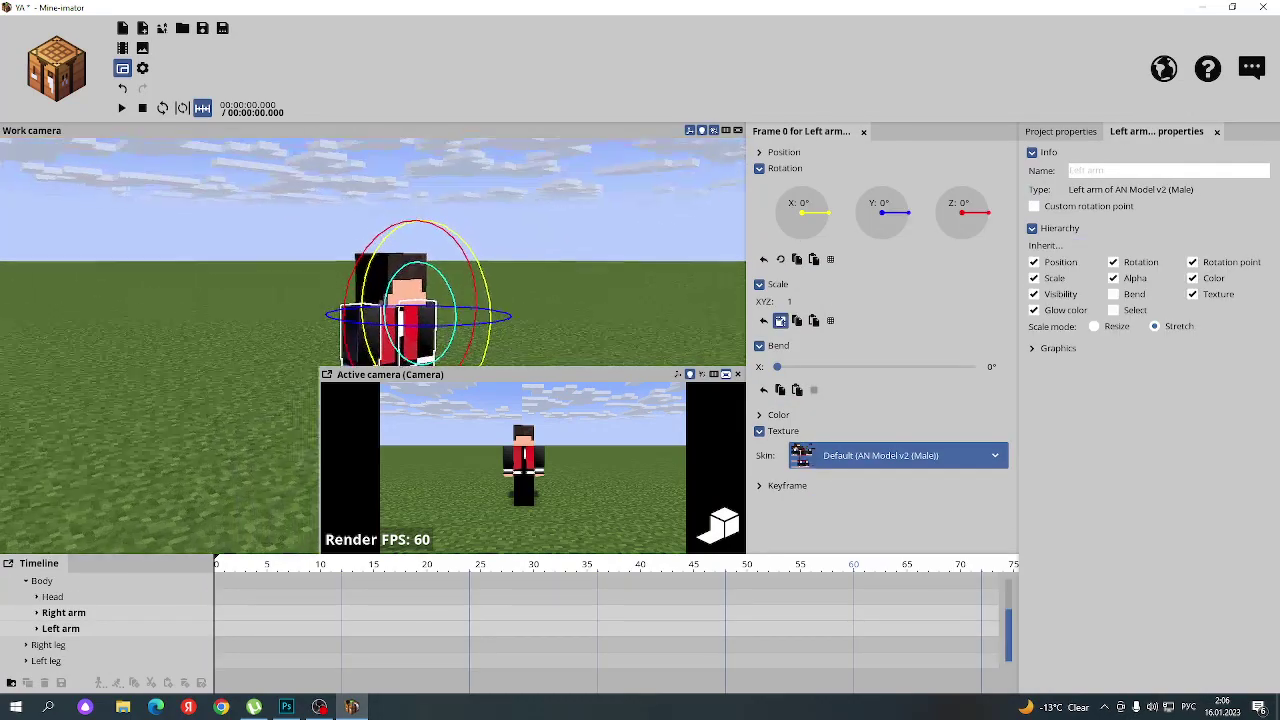
- Set the left arm's Scale XYZ to 1.02 at frame 0, then deselect it
{"action": "left_click_drag", "start_coordinate": [793, 301], "coordinate": [805, 301]}
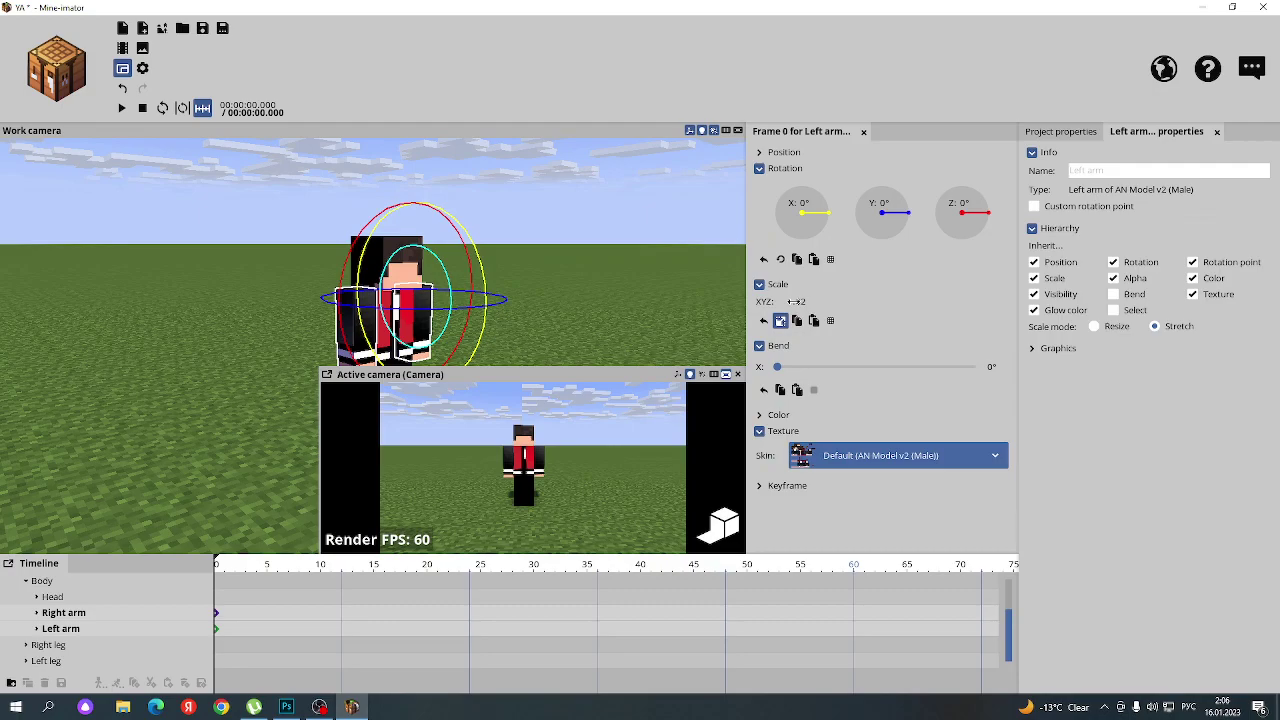
{"action": "scroll", "coordinate": [623, 277], "scroll_direction": "up", "scroll_amount": 3}
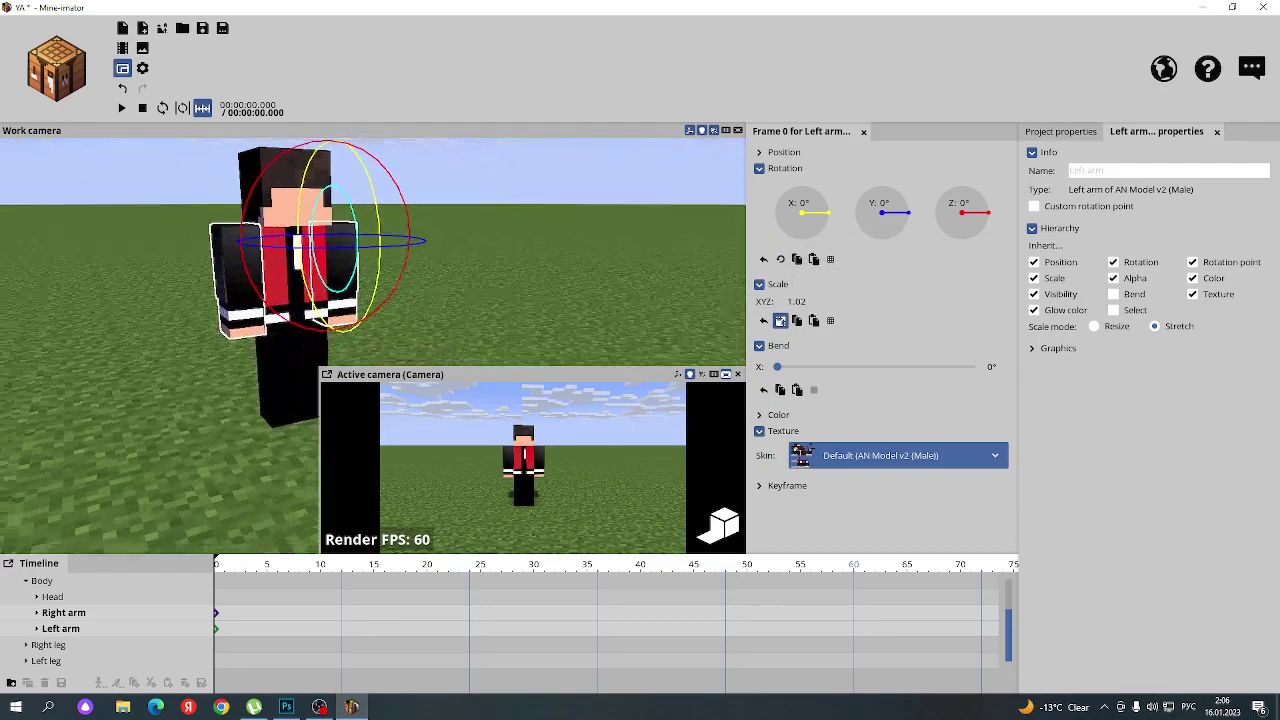
{"action": "scroll", "coordinate": [623, 277], "scroll_direction": "up", "scroll_amount": 3}
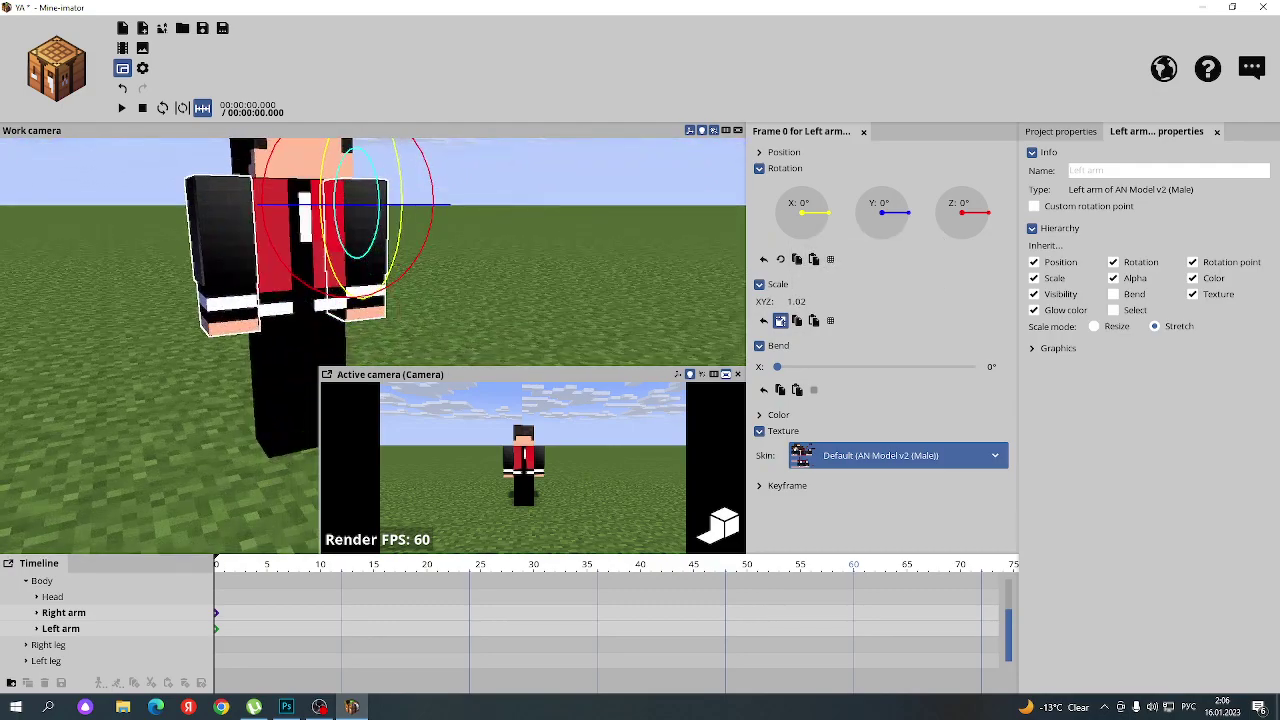
{"action": "key", "text": "Escape"}
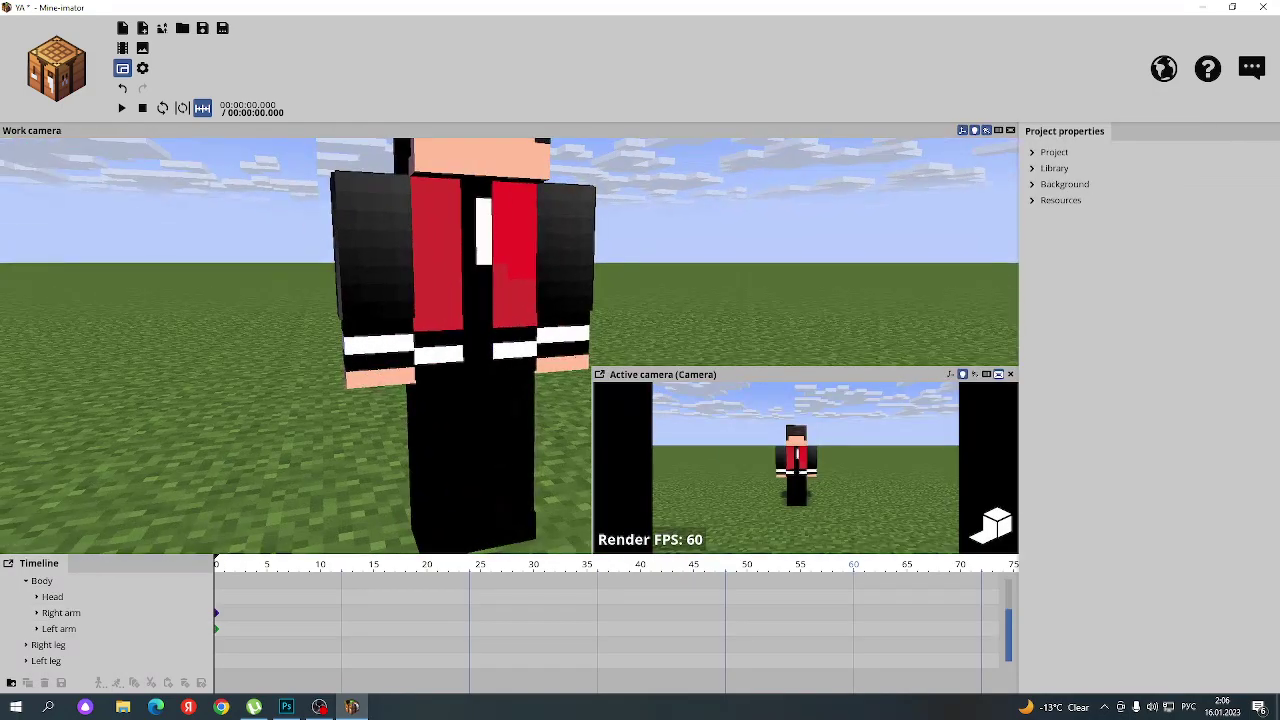
{"action": "mouse_move", "coordinate": [510, 345]}
{"action": "left_mouse_down"}
{"action": "mouse_move", "coordinate": [470, 300]}
{"action": "mouse_move", "coordinate": [470, 360]}
{"action": "mouse_move", "coordinate": [586, 249]}
{"action": "left_mouse_up"}
{"action": "scroll", "coordinate": [470, 340], "scroll_direction": "up", "scroll_amount": 2}
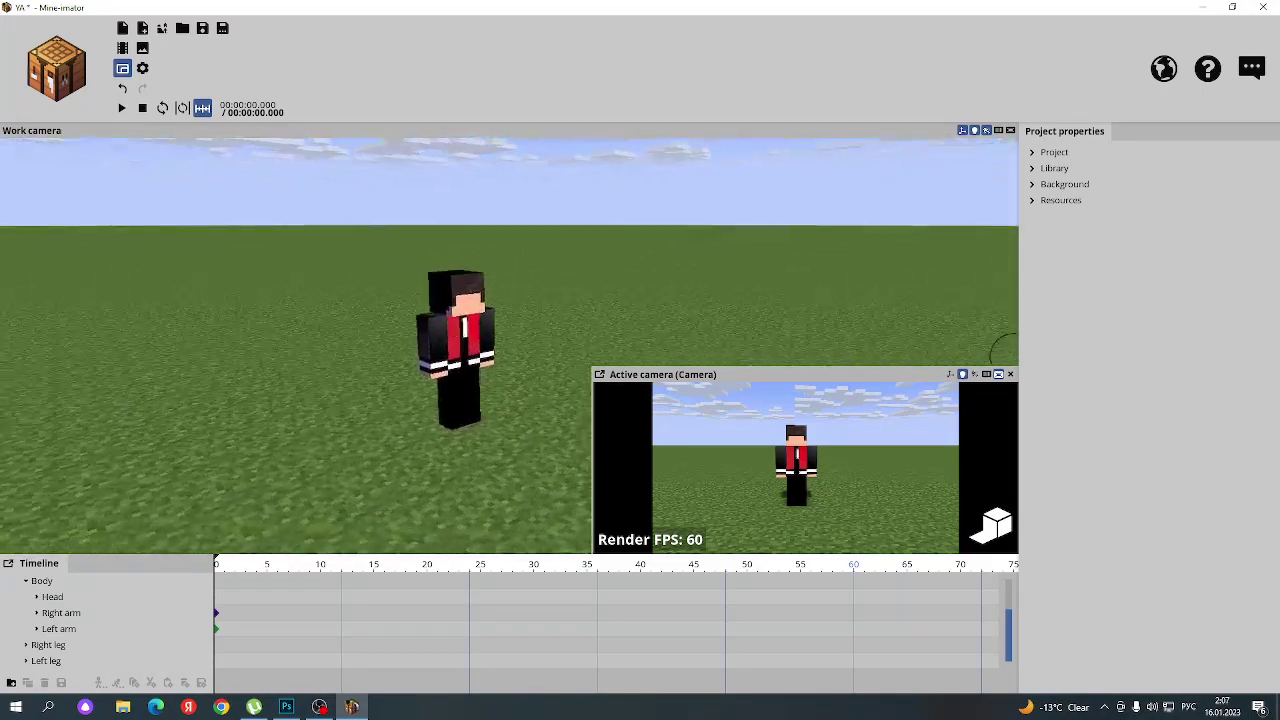
{"action": "scroll", "coordinate": [470, 340], "scroll_direction": "up", "scroll_amount": 2}
{"action": "scroll", "coordinate": [470, 340], "scroll_direction": "up", "scroll_amount": 2}
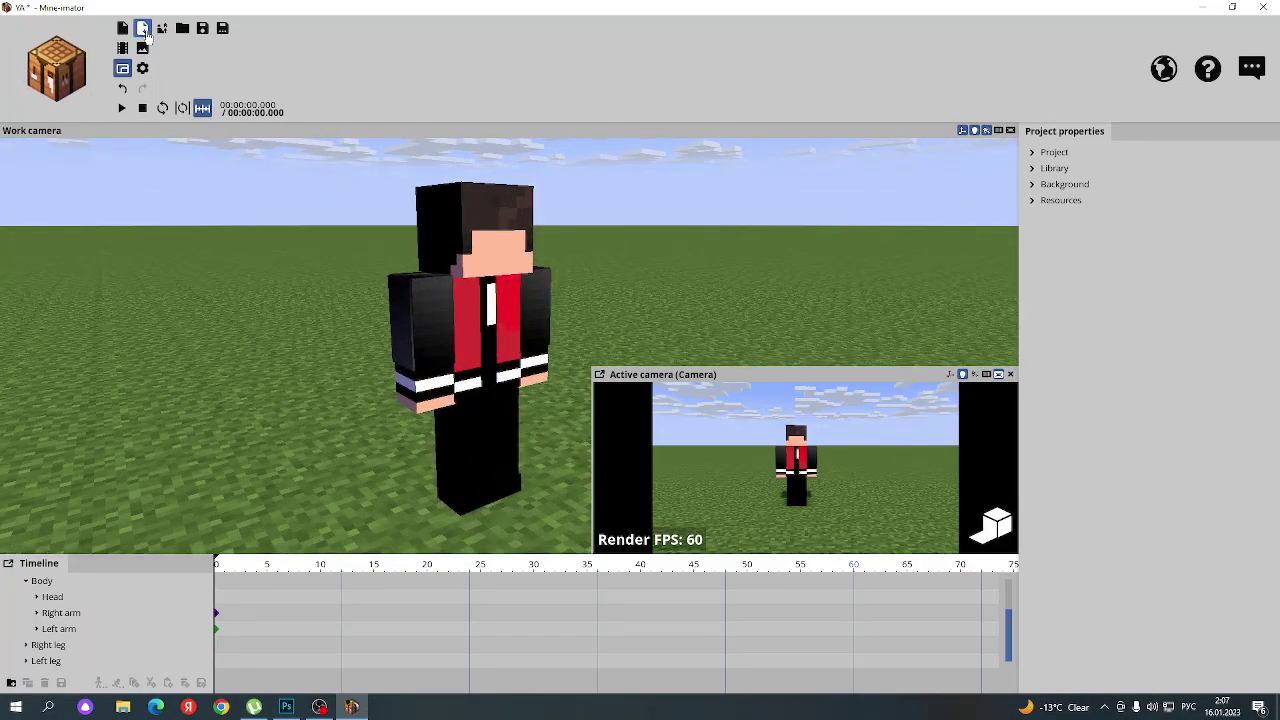
- Import Face (Male).miobject from the AN Rig Template > ANFR v1 > Male folder
{"action": "left_click", "coordinate": [143, 30]}
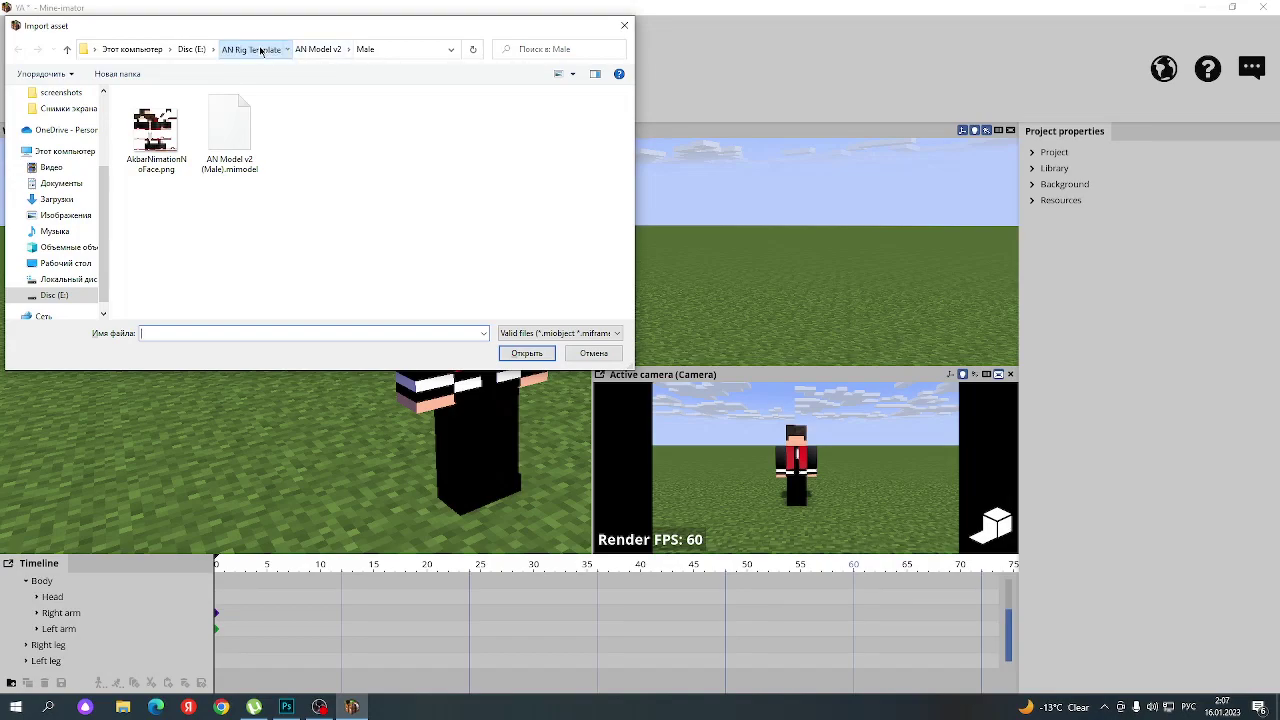
{"action": "left_click", "coordinate": [260, 50]}
{"action": "double_click", "coordinate": [163, 127]}
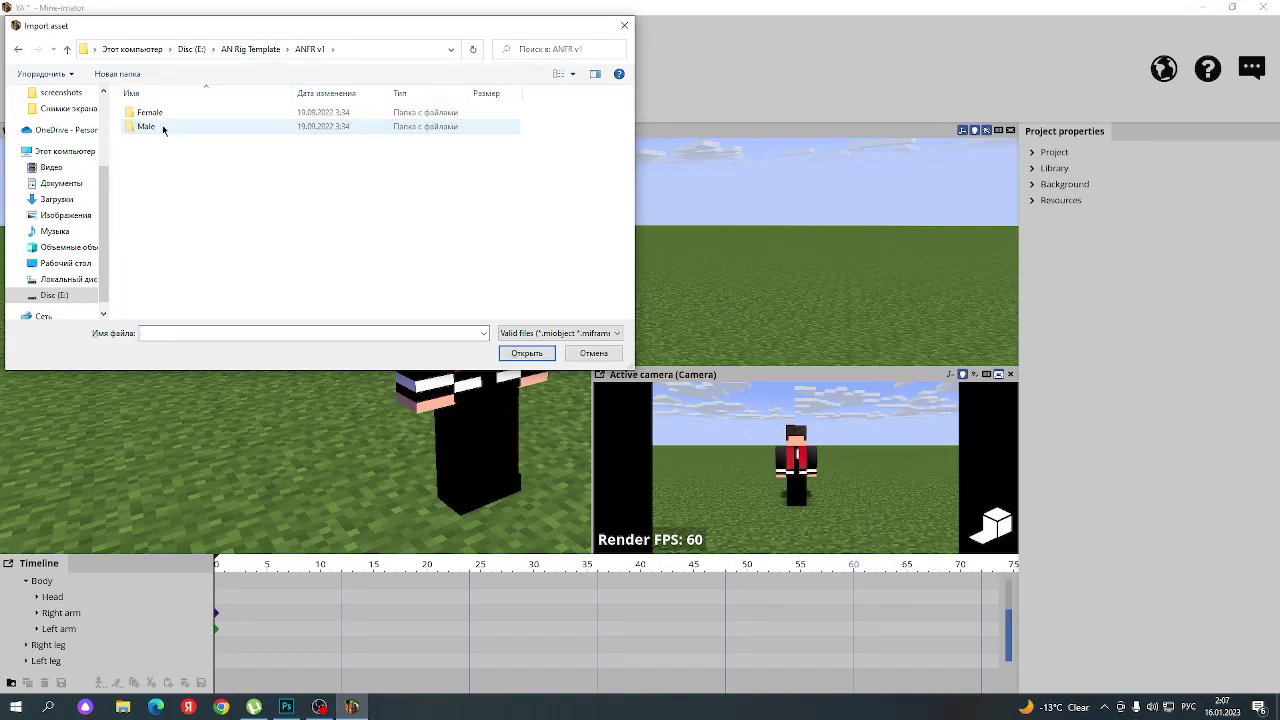
{"action": "left_click", "coordinate": [155, 129]}
{"action": "double_click", "coordinate": [155, 128]}
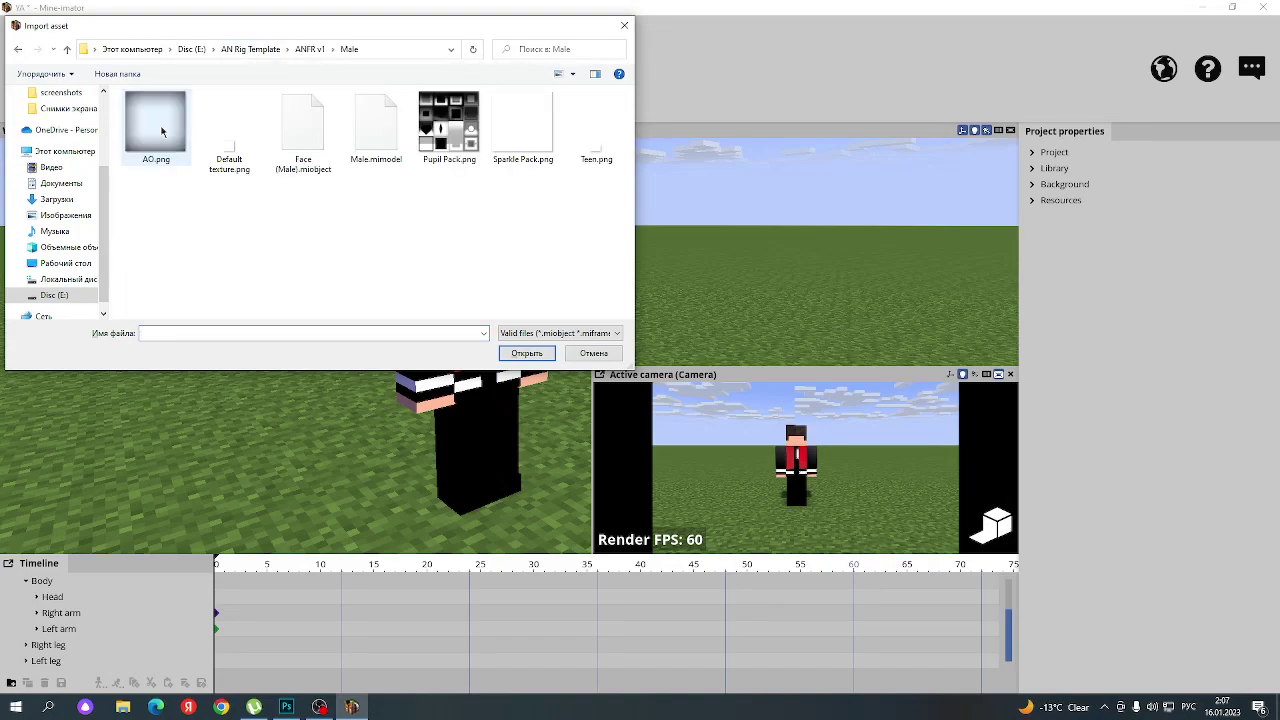
{"action": "left_click", "coordinate": [315, 145]}
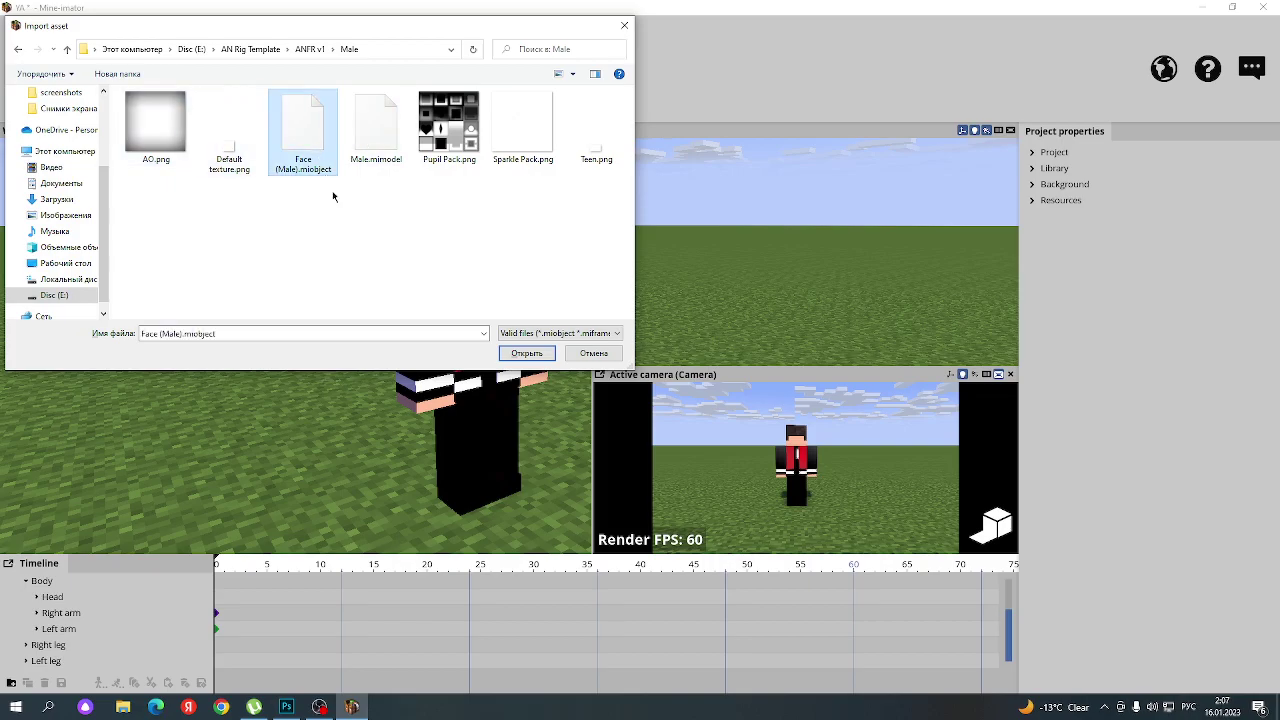
{"action": "left_click", "coordinate": [527, 353]}
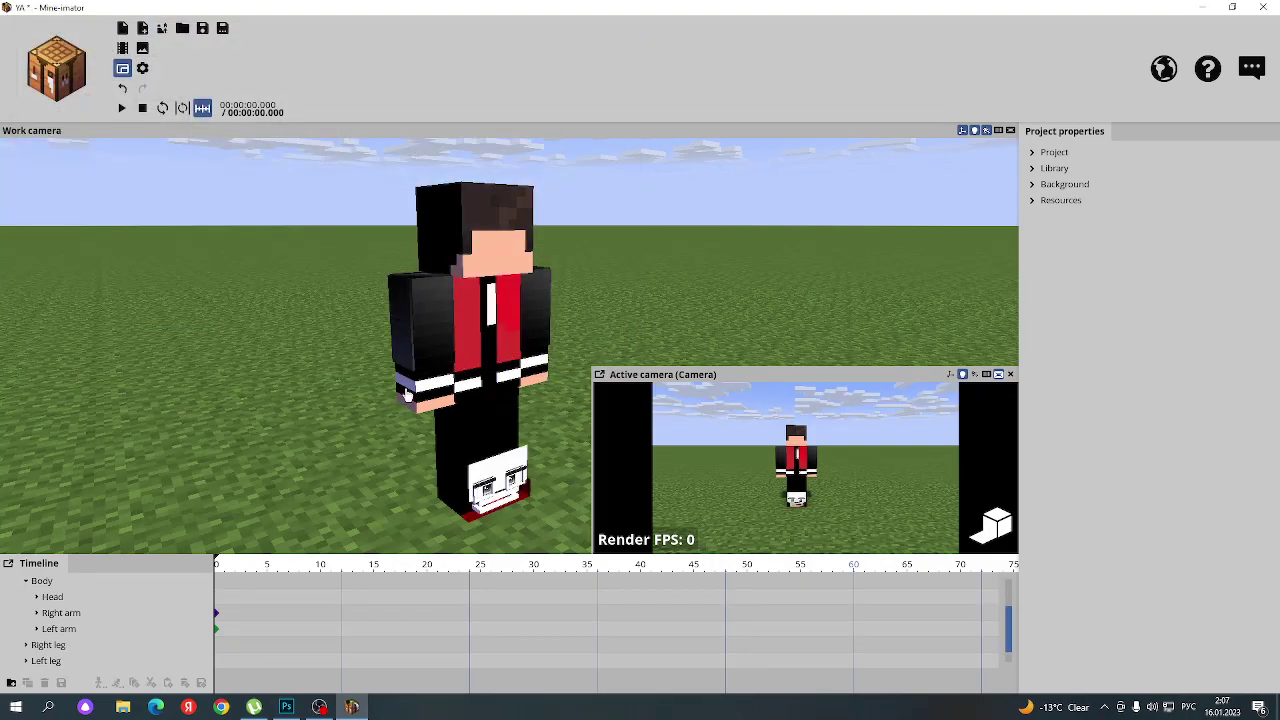
- Collapse the Model and Body hierarchies and select the imported Face (Male) object
{"action": "left_click_drag", "start_coordinate": [450, 372], "coordinate": [430, 300]}
{"action": "left_click_drag", "start_coordinate": [430, 356], "coordinate": [406, 396]}
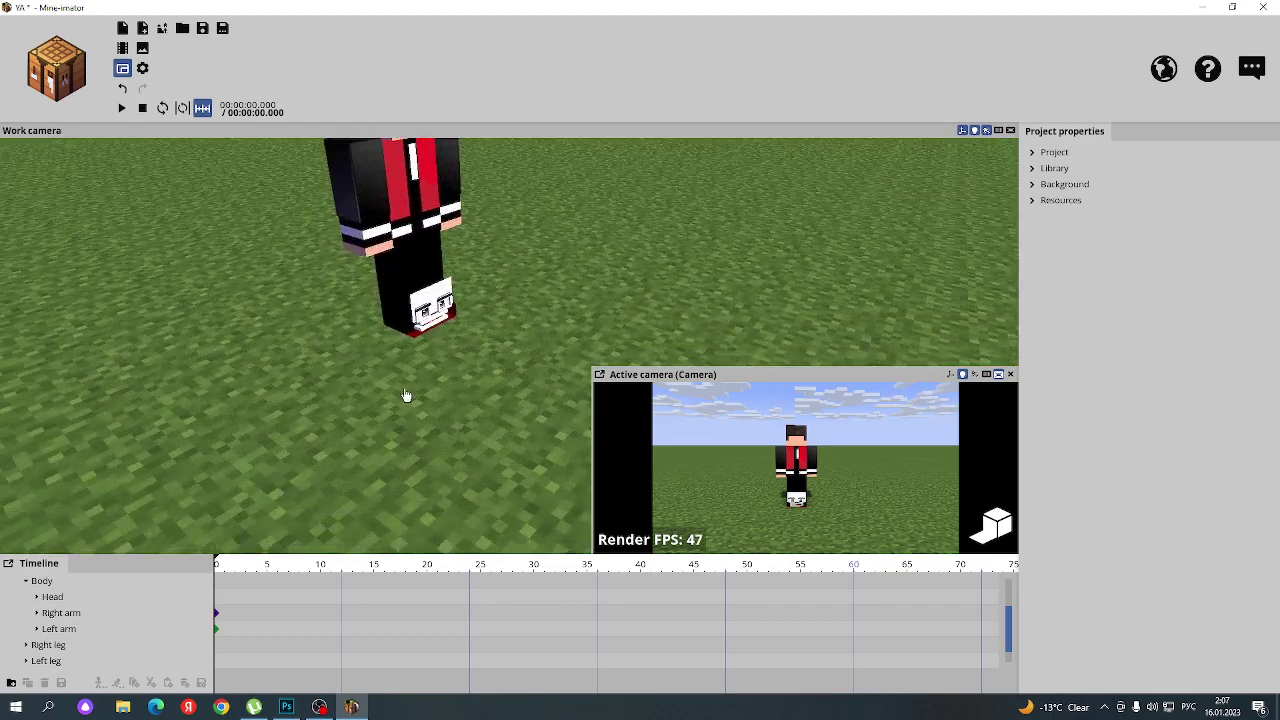
{"action": "mouse_move", "coordinate": [41, 581]}
{"action": "left_click", "coordinate": [26, 582]}
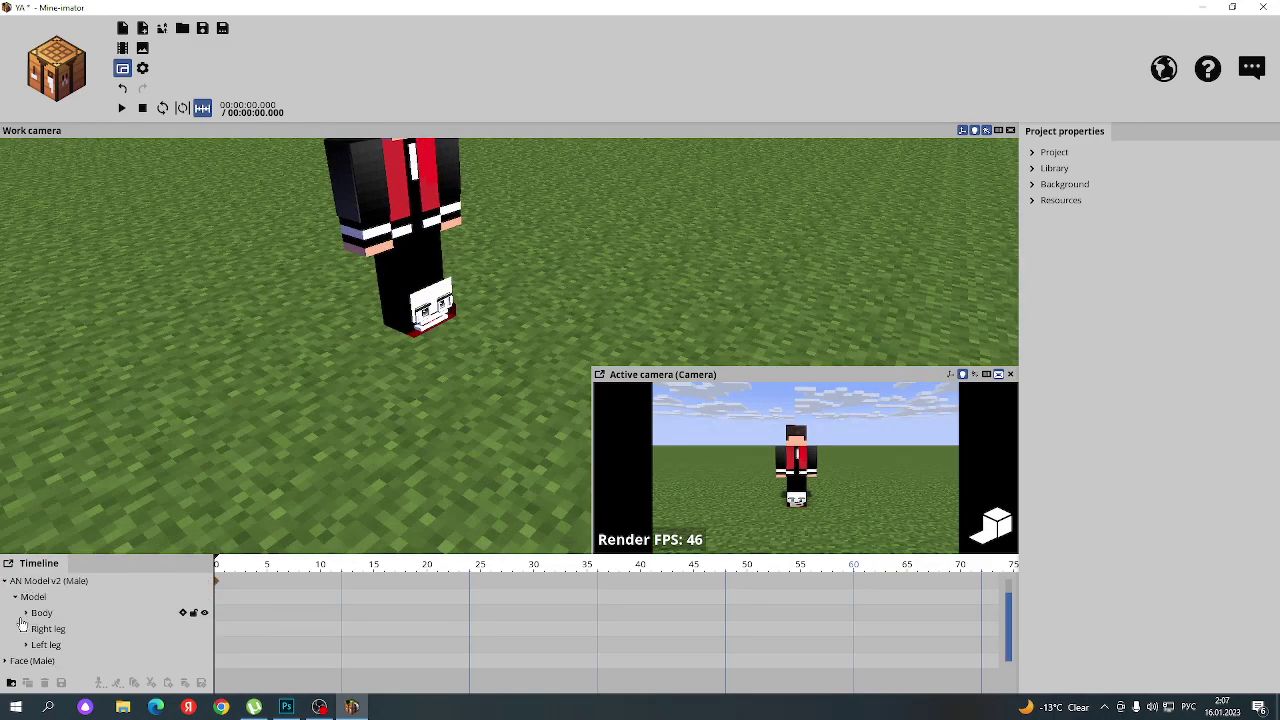
{"action": "left_click", "coordinate": [15, 598]}
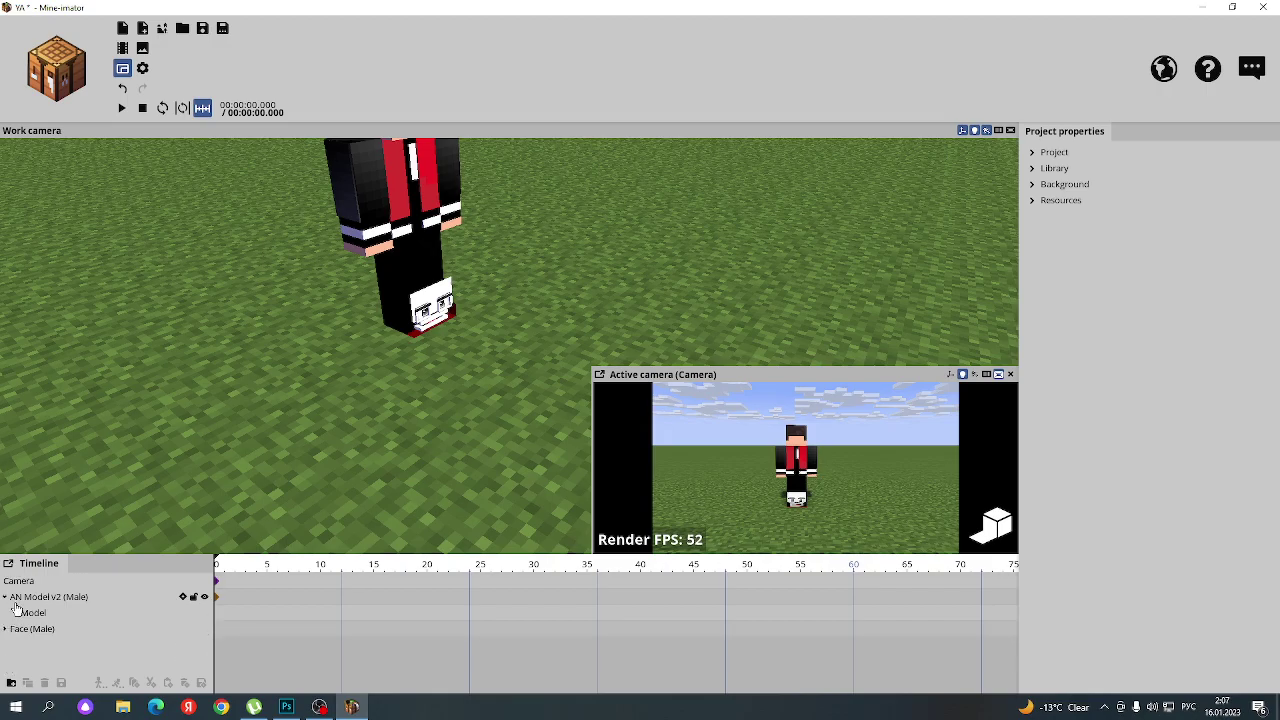
{"action": "left_click_drag", "start_coordinate": [331, 418], "coordinate": [331, 418]}
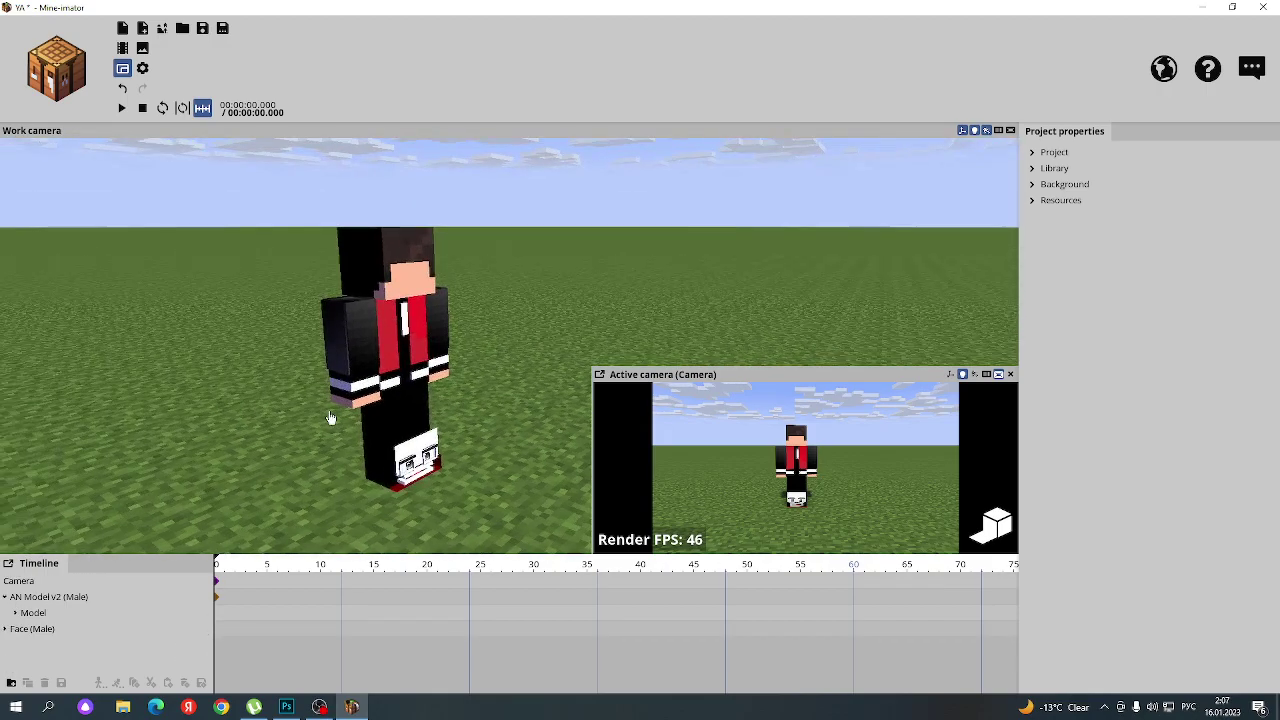
{"action": "left_click", "coordinate": [48, 629]}
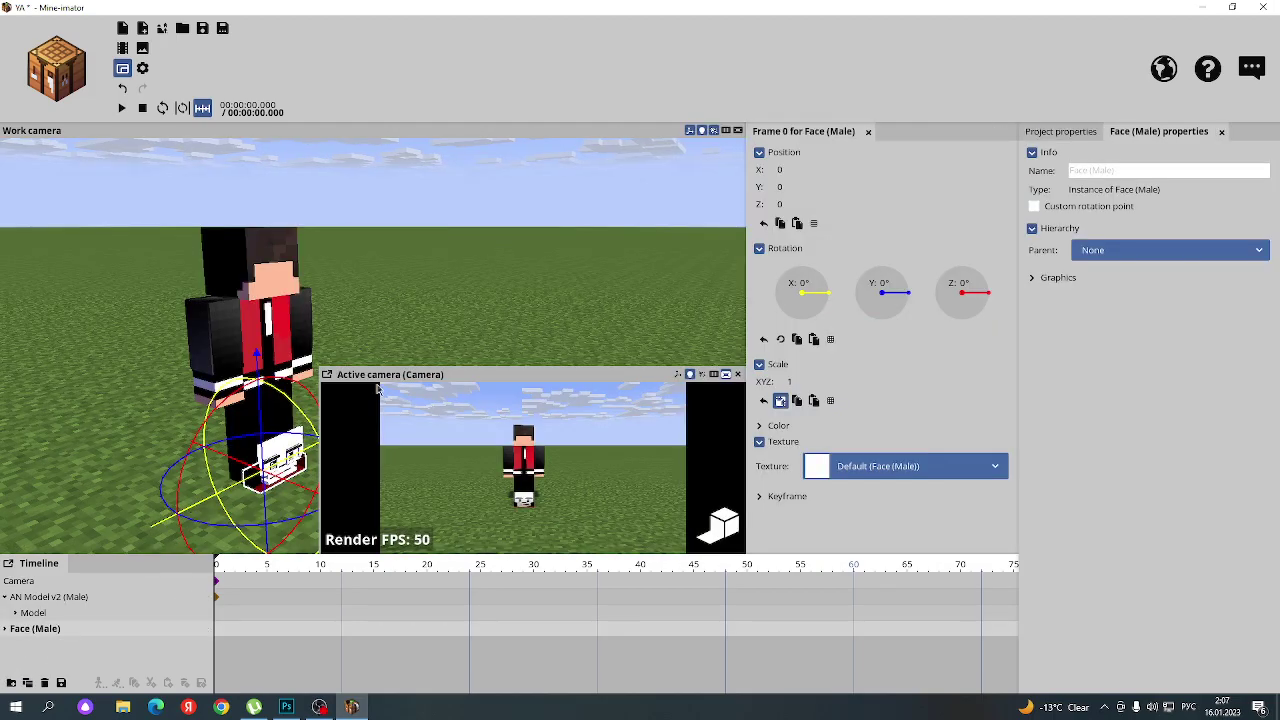
{"action": "left_click_drag", "start_coordinate": [406, 345], "coordinate": [423, 293]}
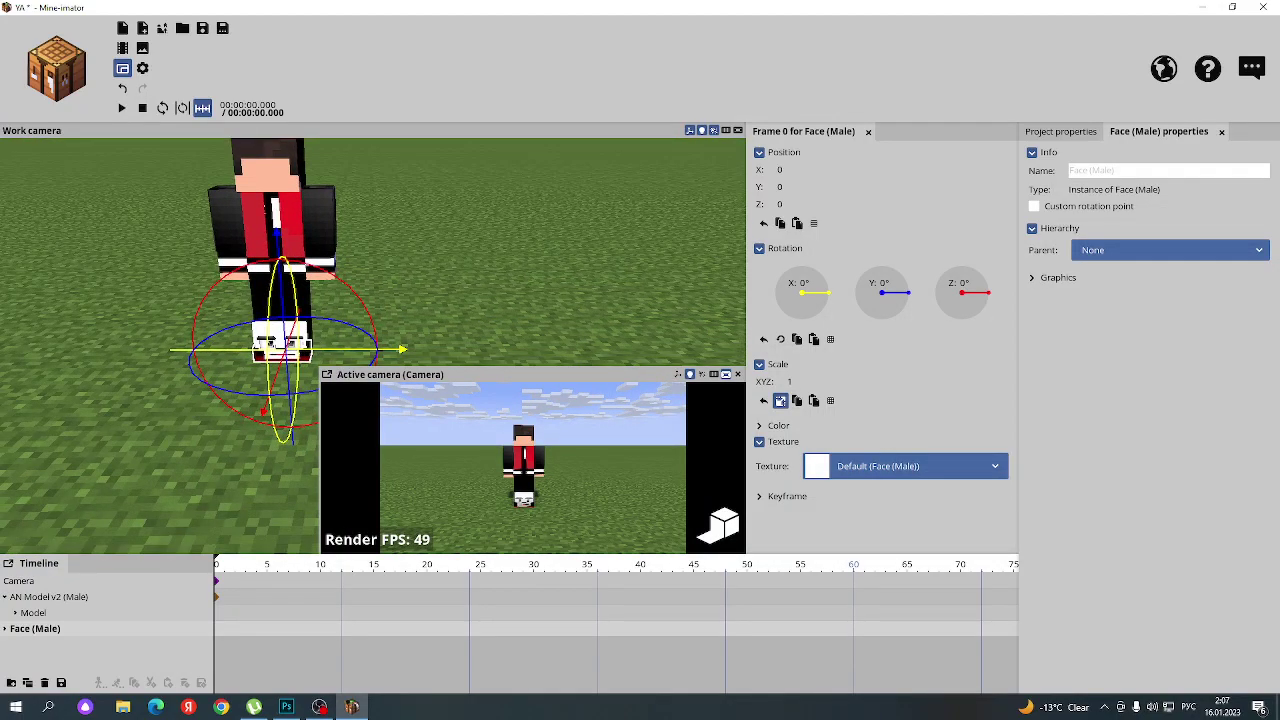
- Parent Face (Male) to AN Model v2 > Model > Body > Head
{"action": "left_click", "coordinate": [1086, 252]}
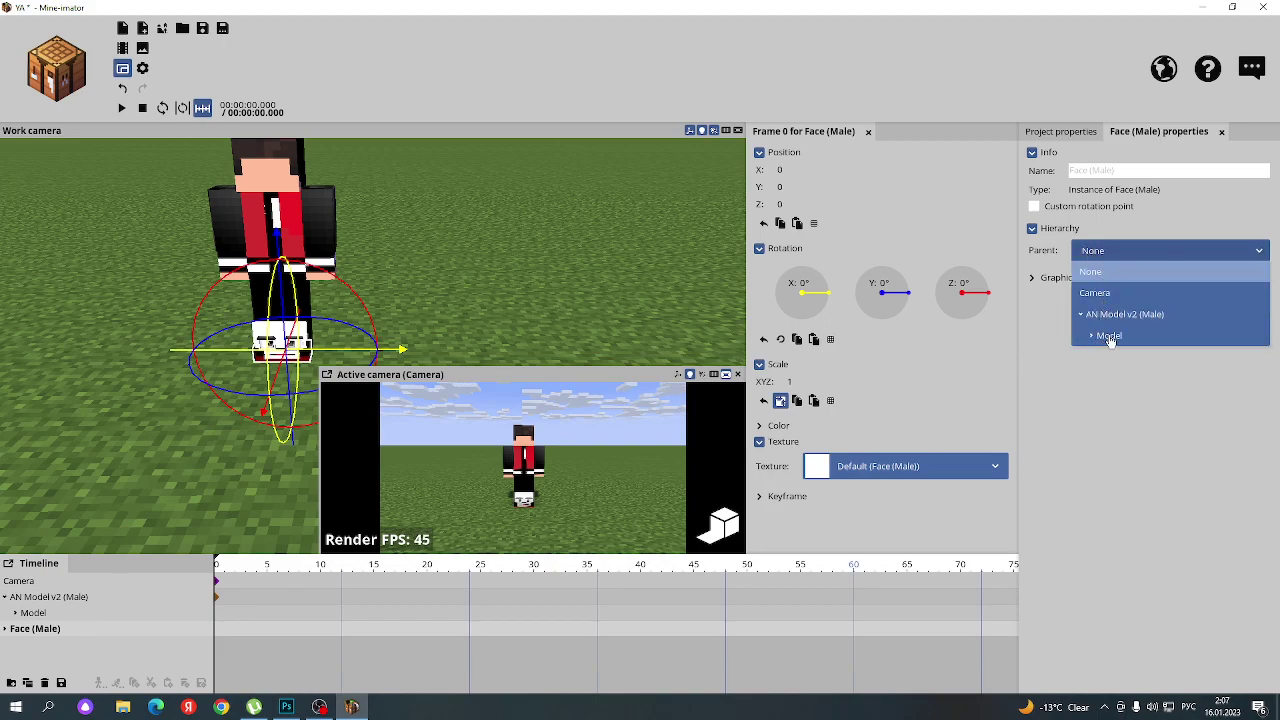
{"action": "left_click", "coordinate": [1092, 338]}
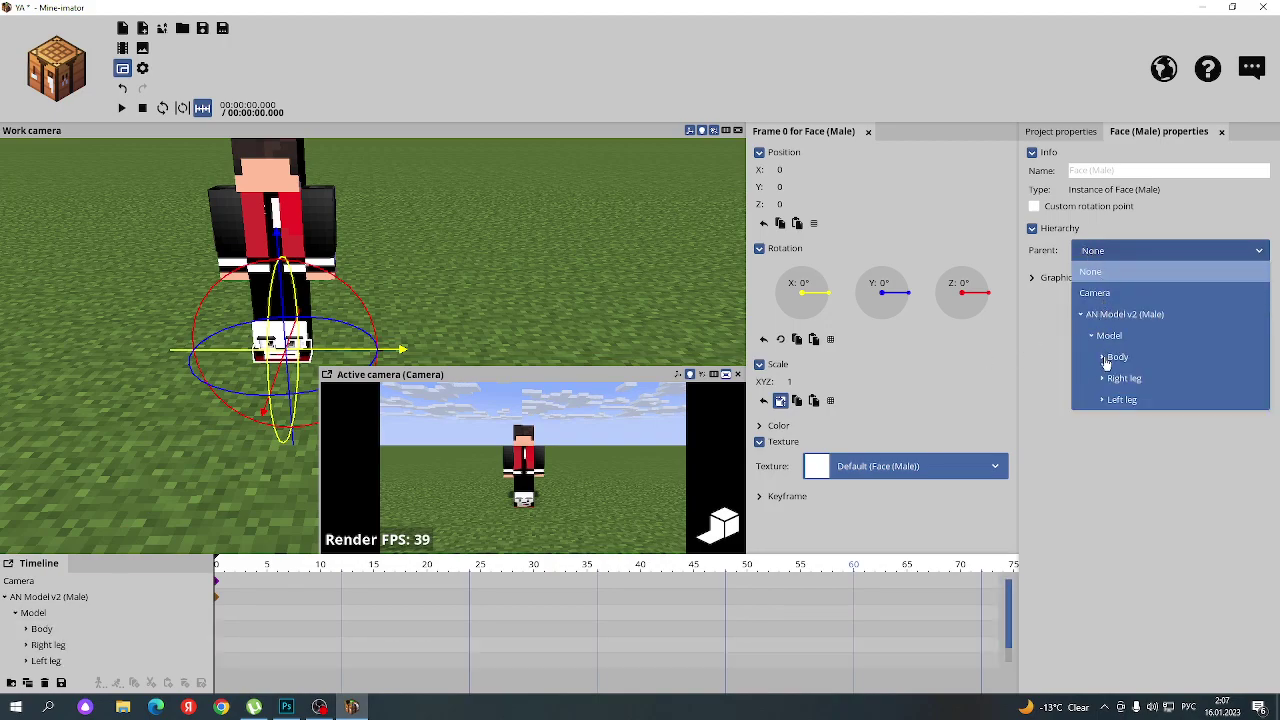
{"action": "left_click", "coordinate": [1103, 358]}
{"action": "left_click", "coordinate": [1126, 379]}
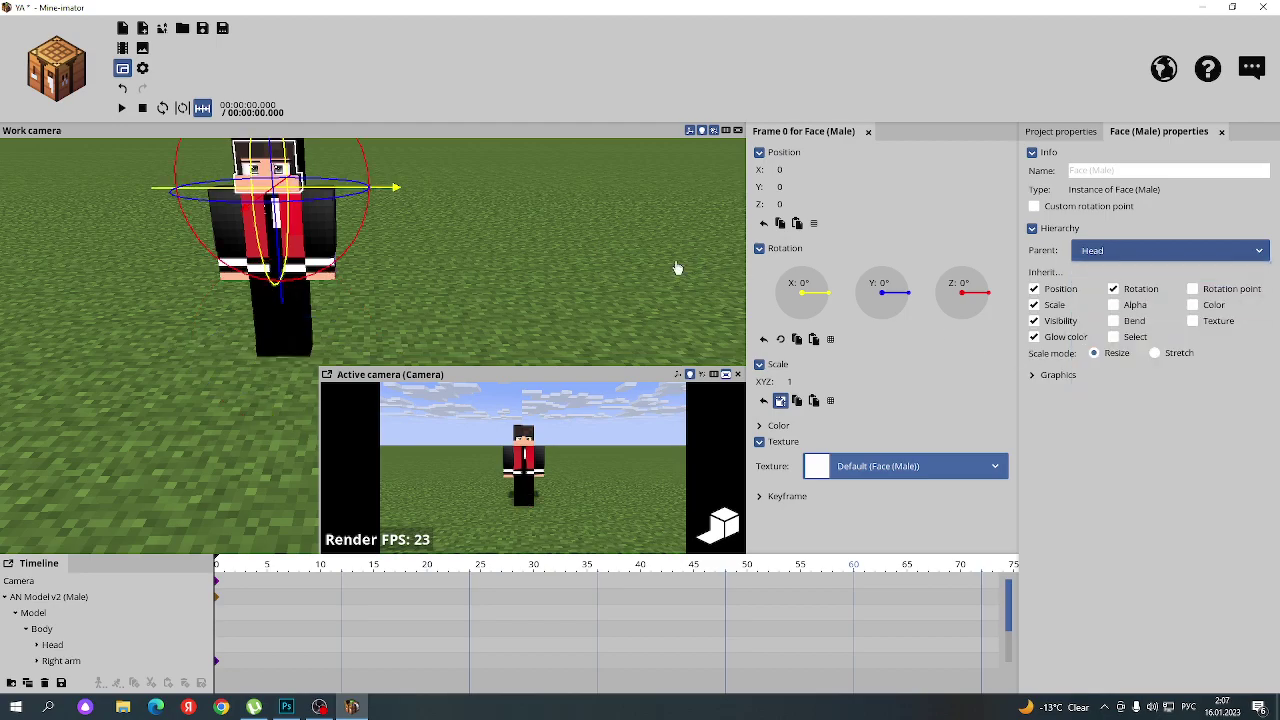
{"action": "key", "text": "w"}
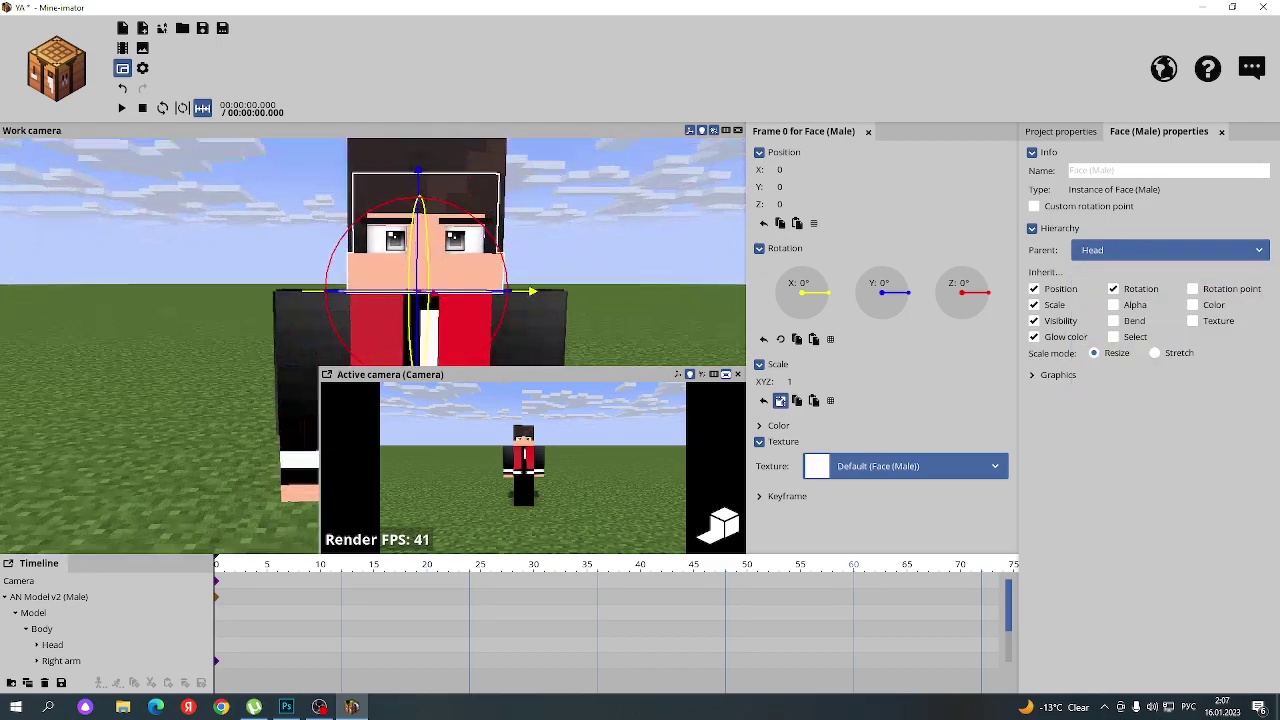
{"action": "key", "text": "s"}
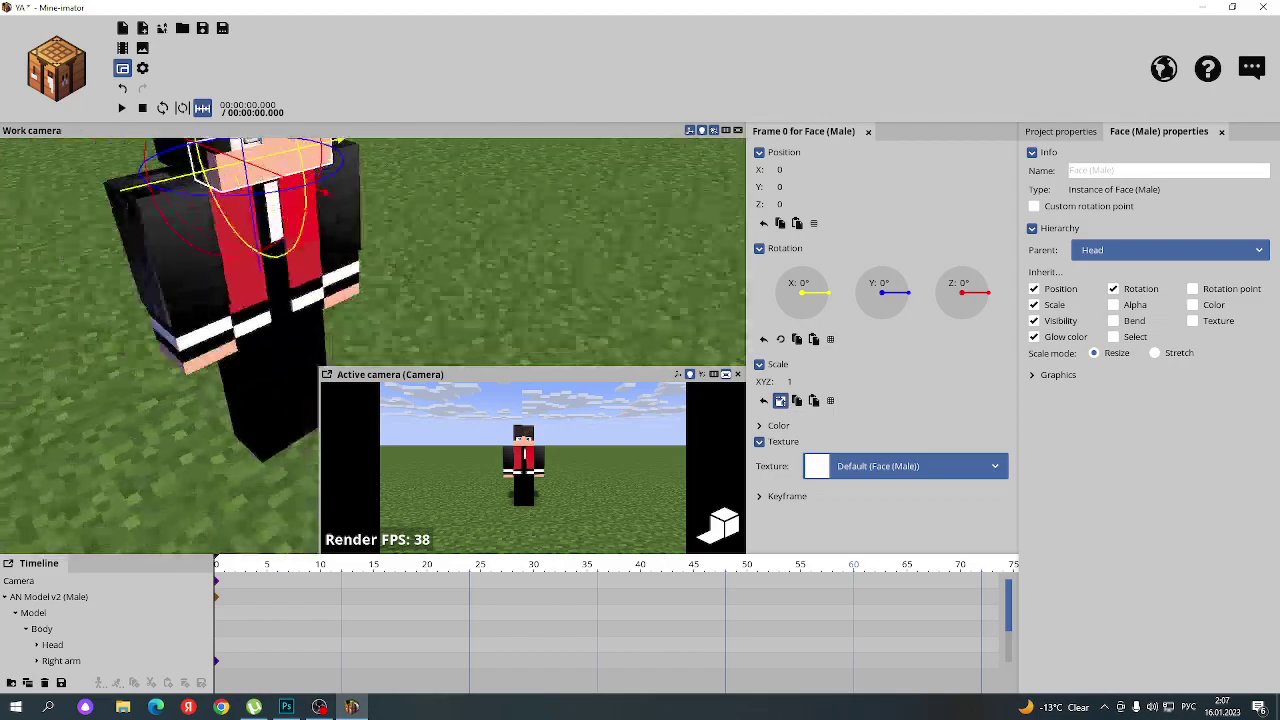
- Try raising the model along Z at frame 32, then undo that keyframe
{"action": "left_click", "coordinate": [470, 244]}
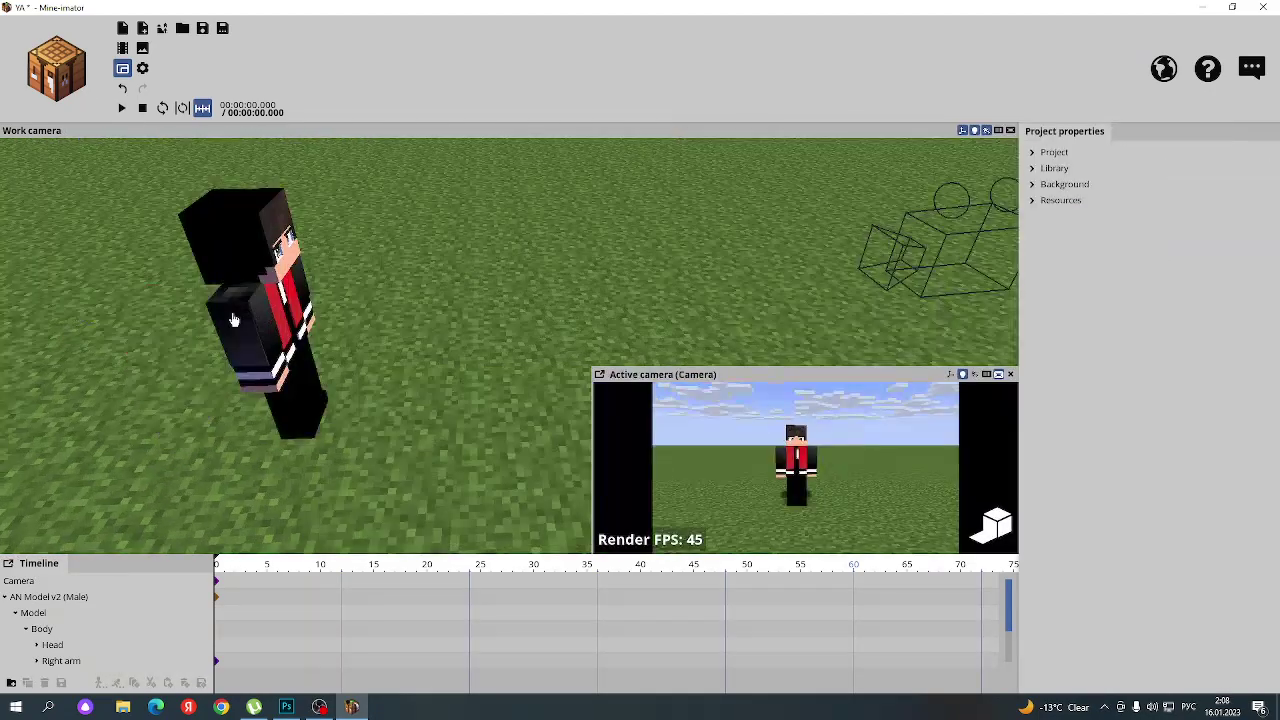
{"action": "left_click", "coordinate": [236, 316]}
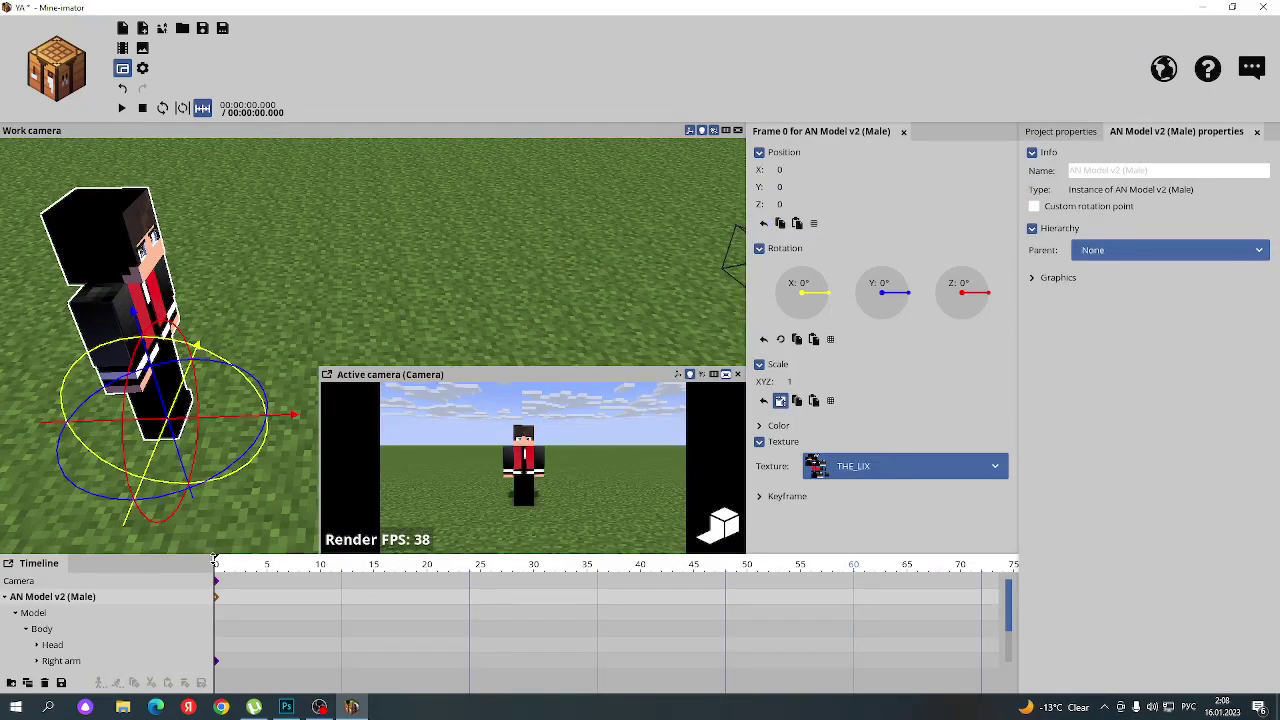
{"action": "left_click_drag", "start_coordinate": [336, 571], "coordinate": [556, 571]}
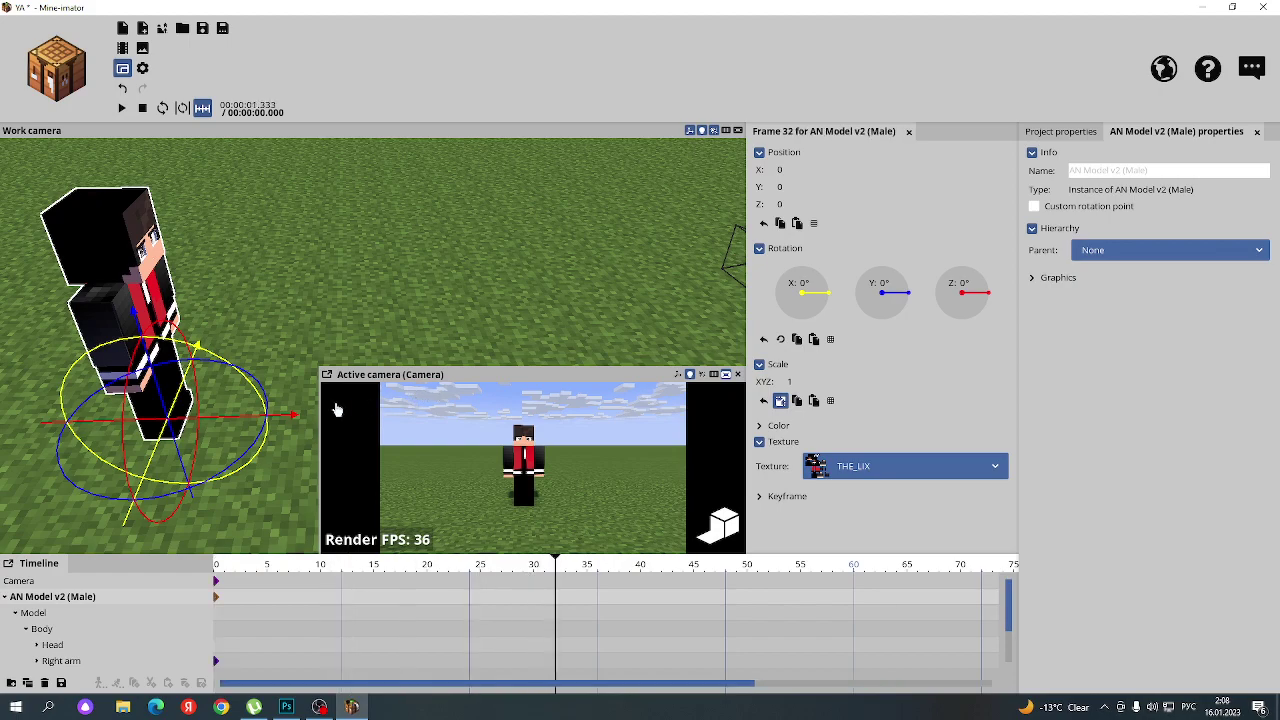
{"action": "left_click_drag", "start_coordinate": [290, 415], "coordinate": [560, 452]}
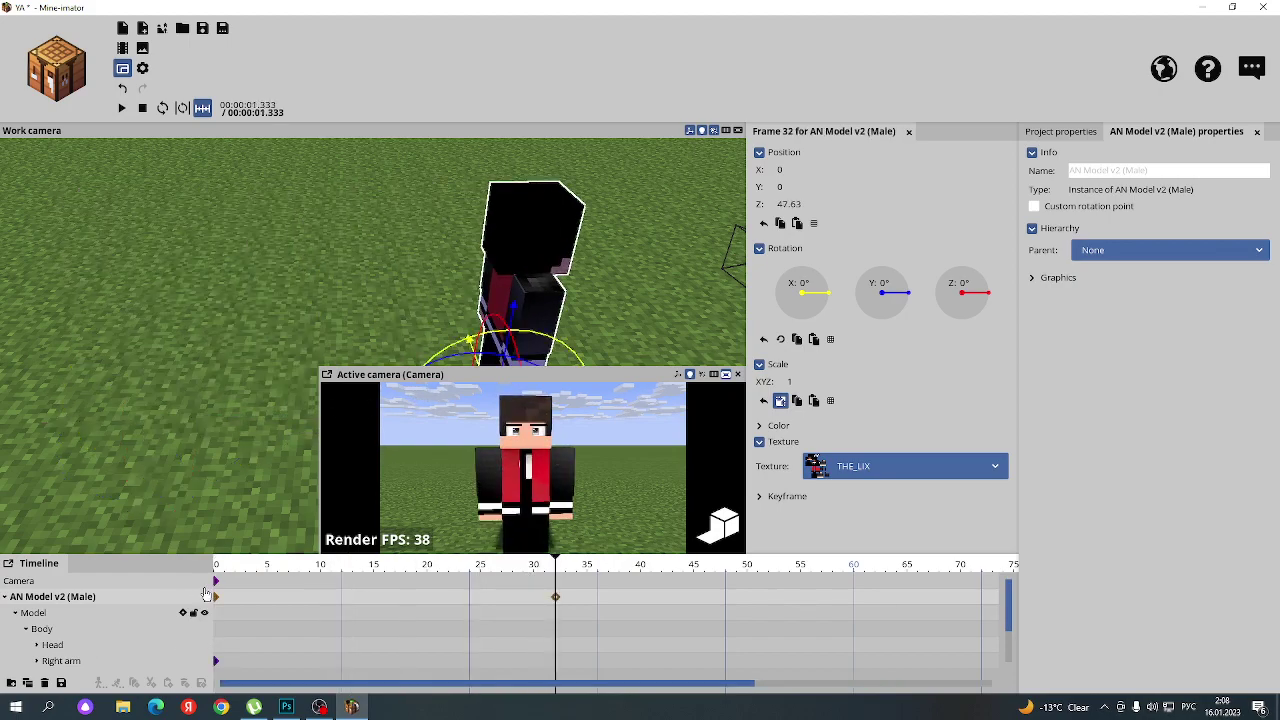
{"action": "left_click", "coordinate": [214, 597]}
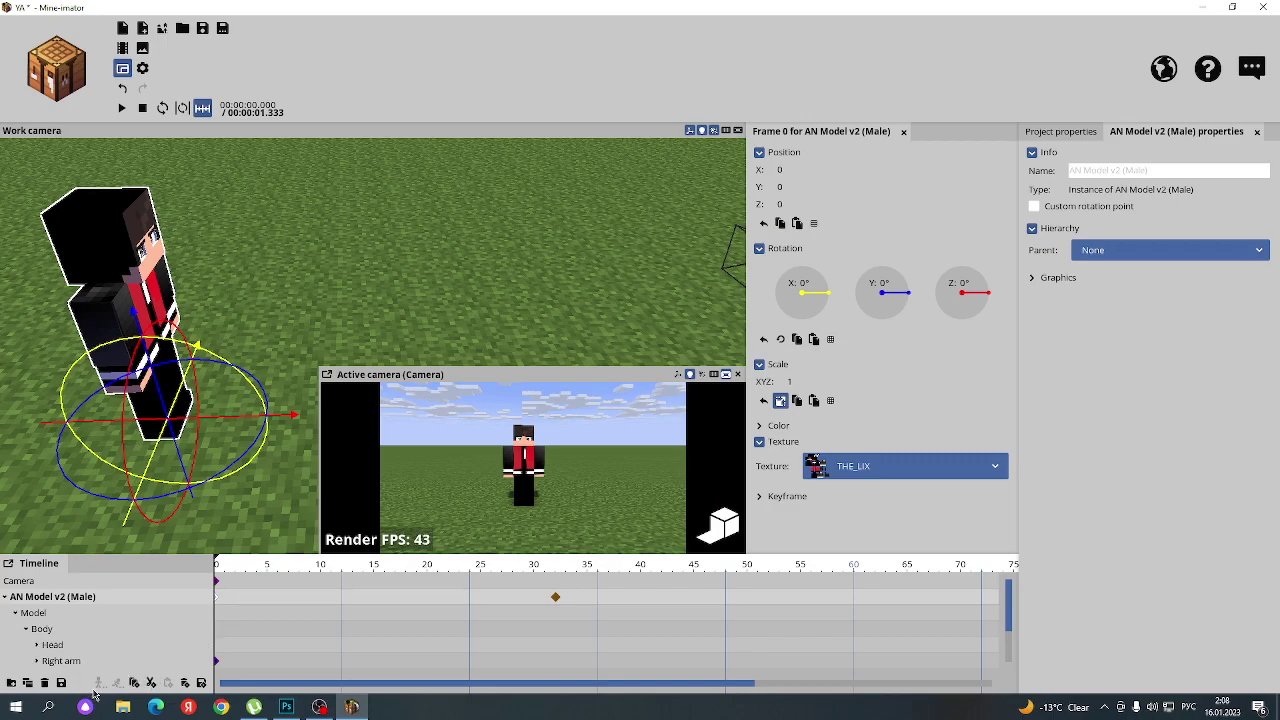
{"action": "key", "text": "ctrl+z"}
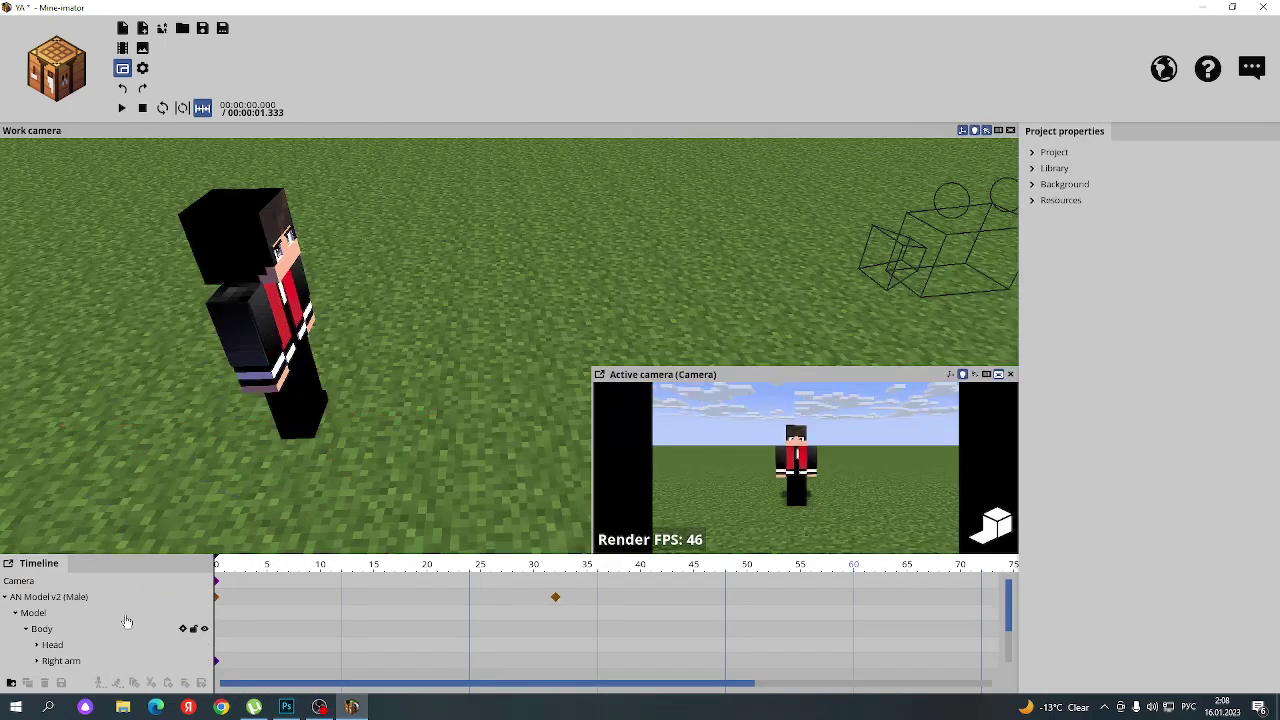
{"action": "key", "text": "ctrl+z"}
{"action": "key", "text": "ctrl+z"}
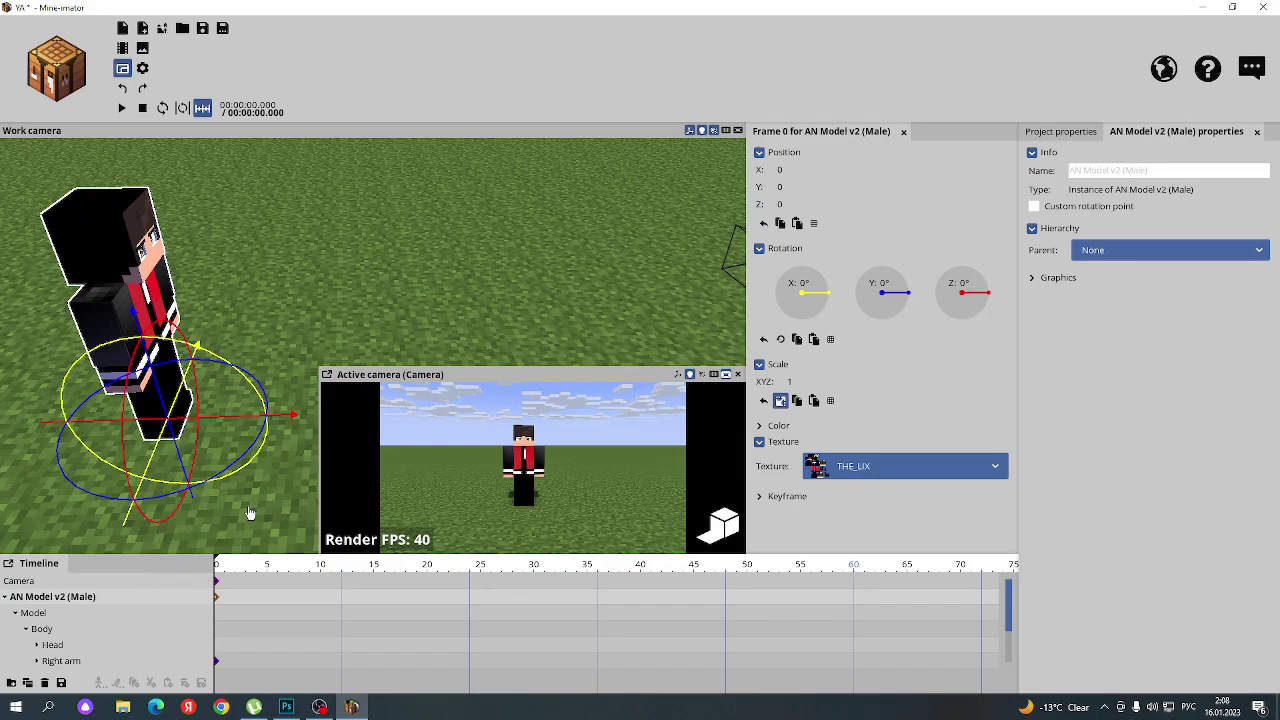
- Deselect the model and fly the work view close to the character's face
{"action": "left_click", "coordinate": [263, 514]}
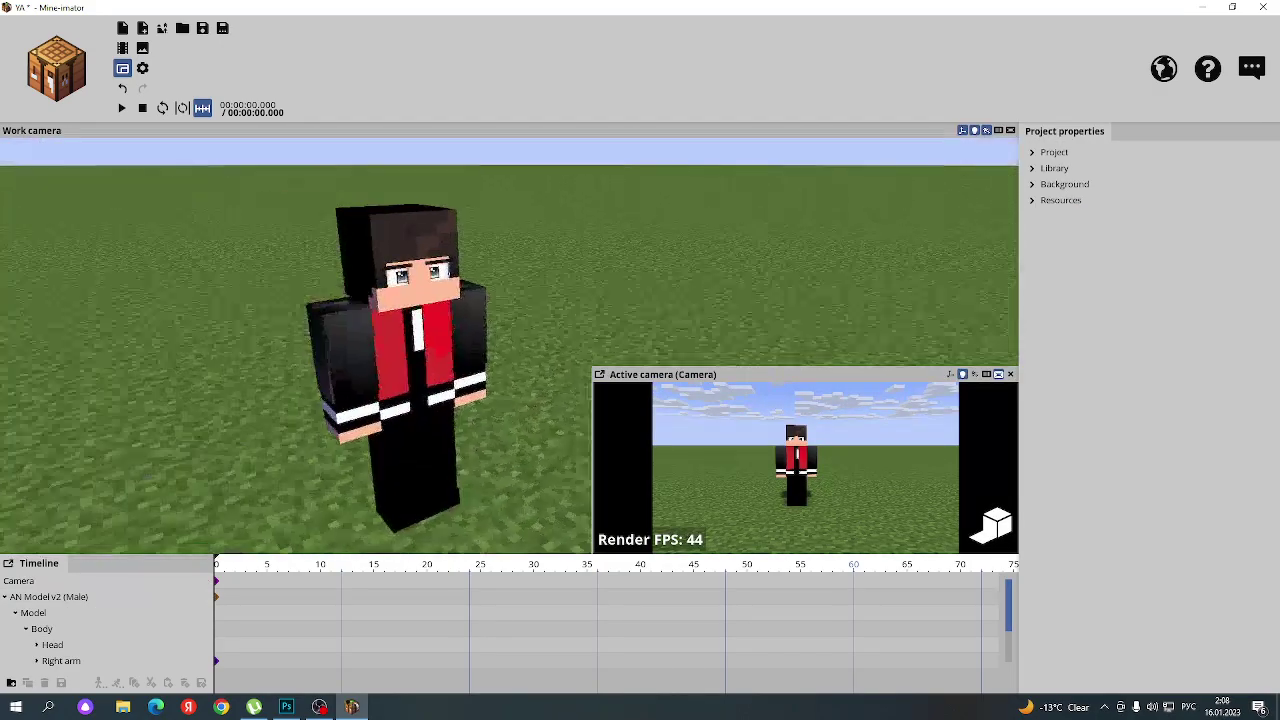
{"action": "key", "text": "w"}
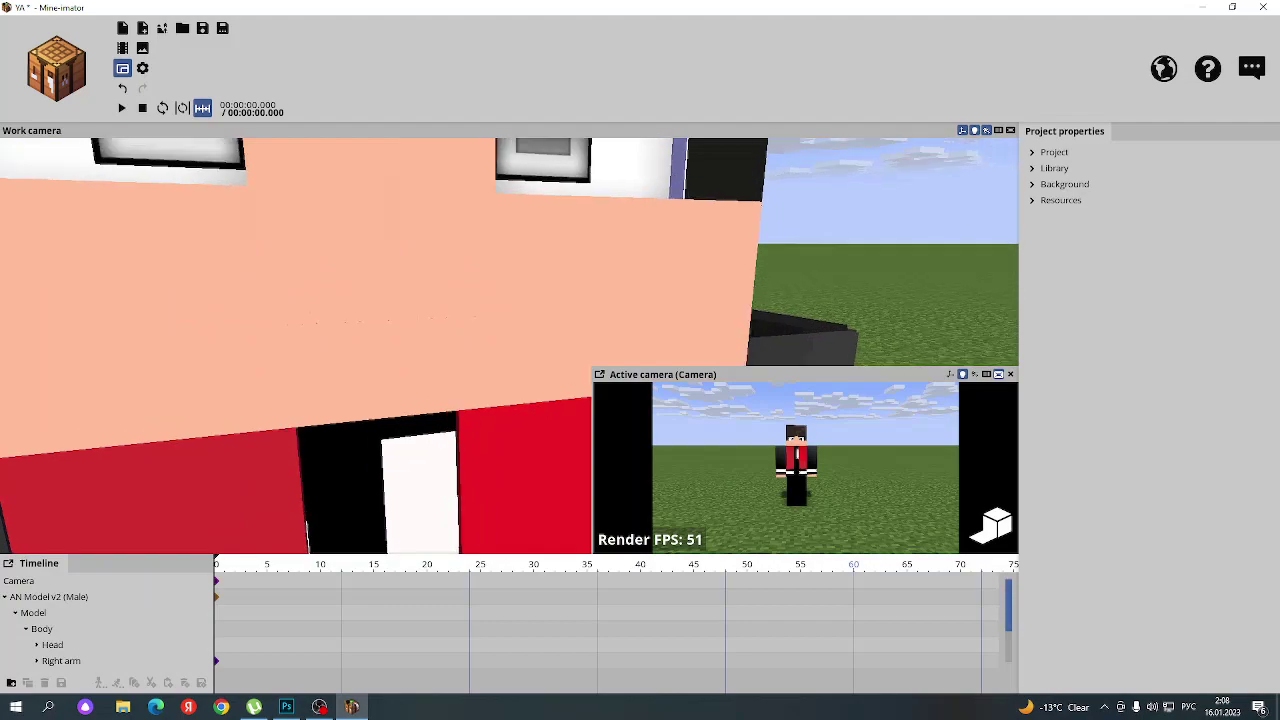
{"action": "key", "text": "s"}
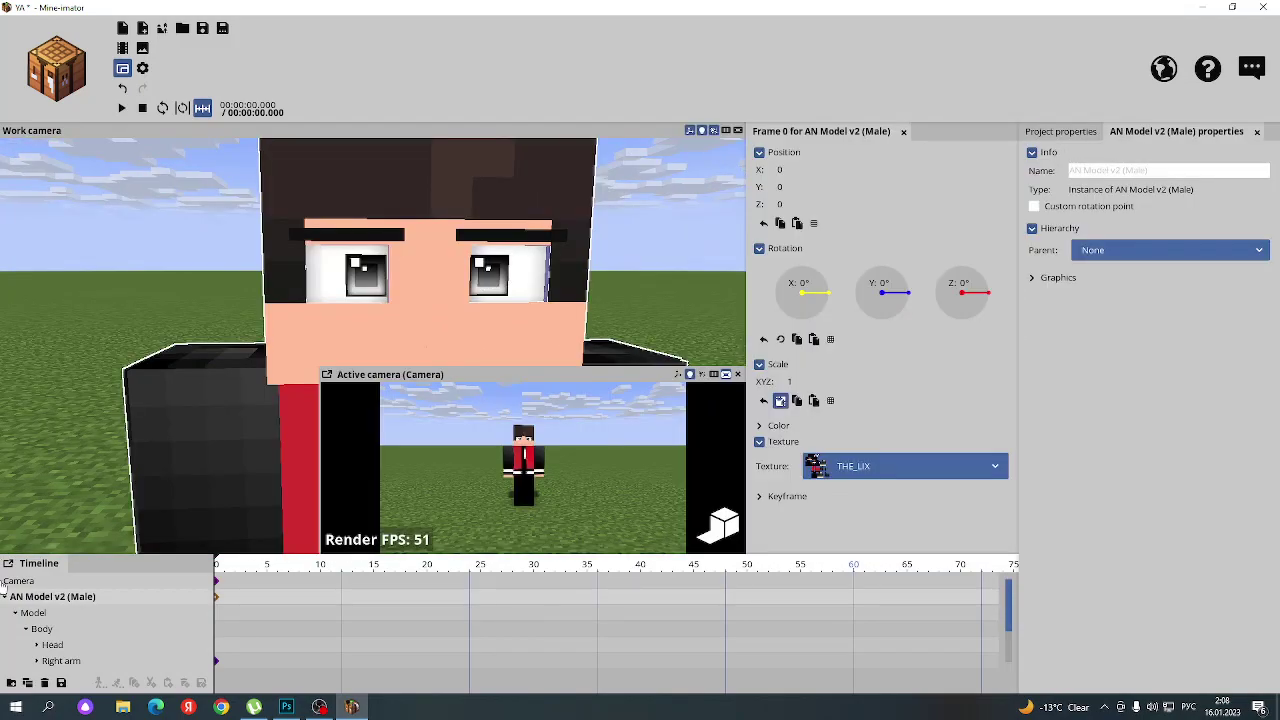
- Move the scene camera closer and orbit it to about 195° Y, framing the upper body
{"action": "left_click", "coordinate": [78, 661]}
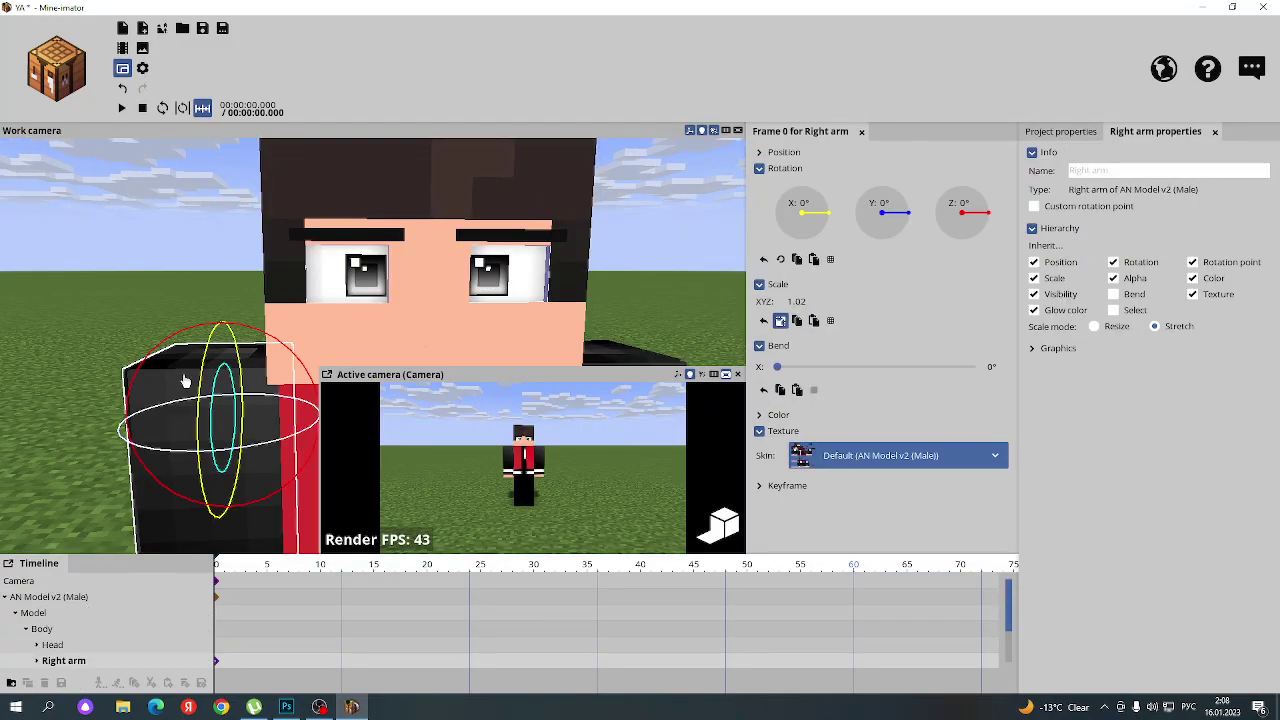
{"action": "left_click", "coordinate": [588, 468]}
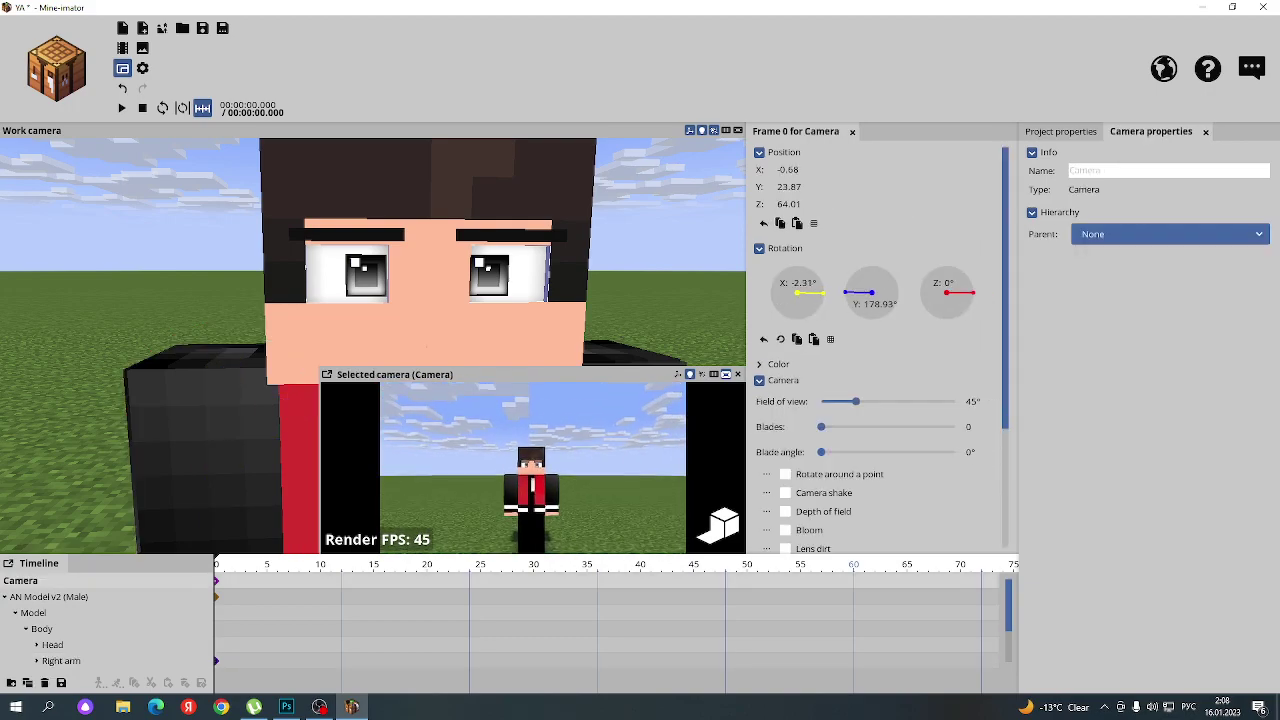
{"action": "scroll", "coordinate": [588, 468], "scroll_direction": "up", "scroll_amount": 3}
{"action": "scroll", "coordinate": [533, 468], "scroll_direction": "down", "scroll_amount": 3}
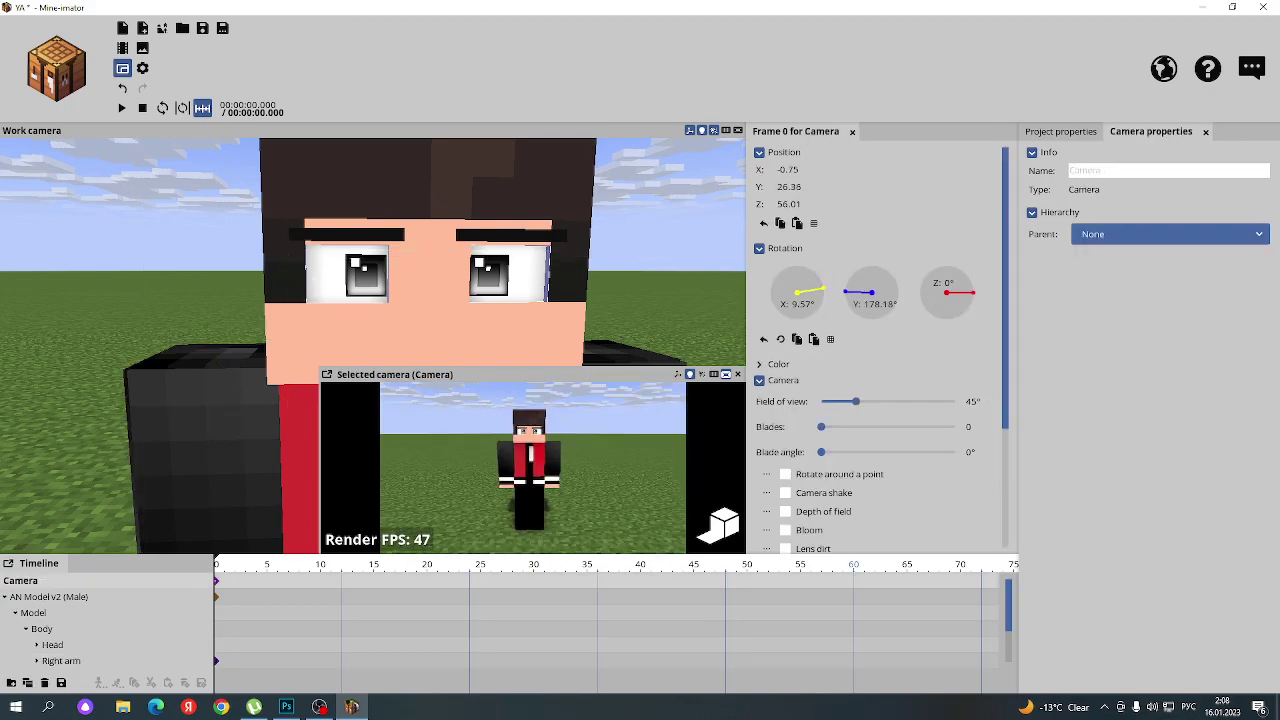
{"action": "scroll", "coordinate": [533, 468], "scroll_direction": "up", "scroll_amount": 3}
{"action": "scroll", "coordinate": [533, 468], "scroll_direction": "up", "scroll_amount": 3}
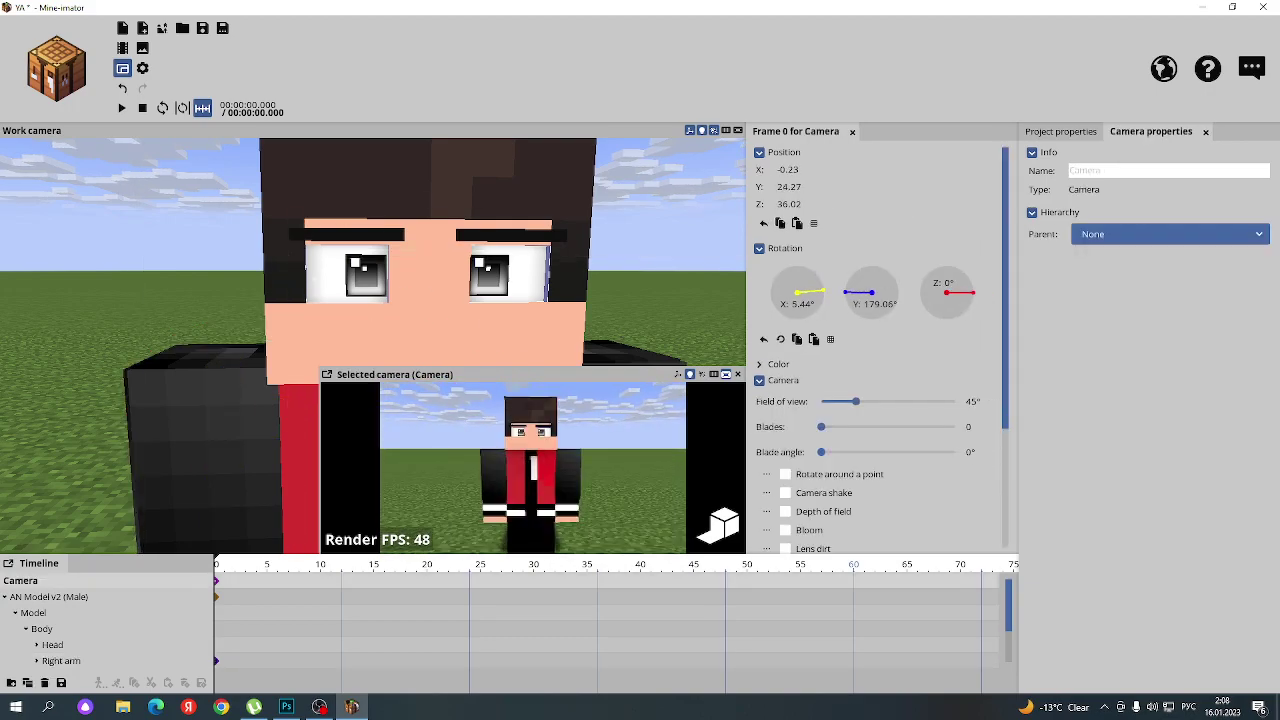
{"action": "mouse_move", "coordinate": [588, 468]}
{"action": "left_mouse_down"}
{"action": "mouse_move", "coordinate": [650, 470]}
{"action": "mouse_move", "coordinate": [580, 470]}
{"action": "left_mouse_up"}
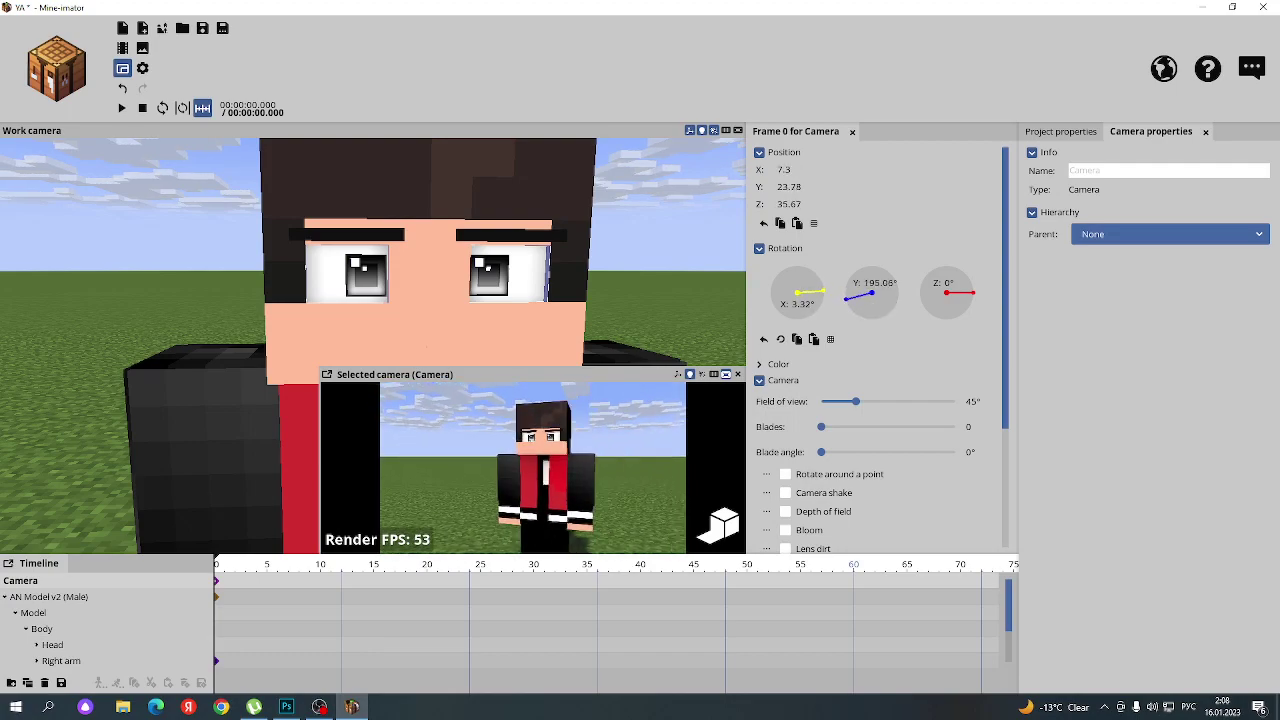
{"action": "left_click", "coordinate": [370, 244]}
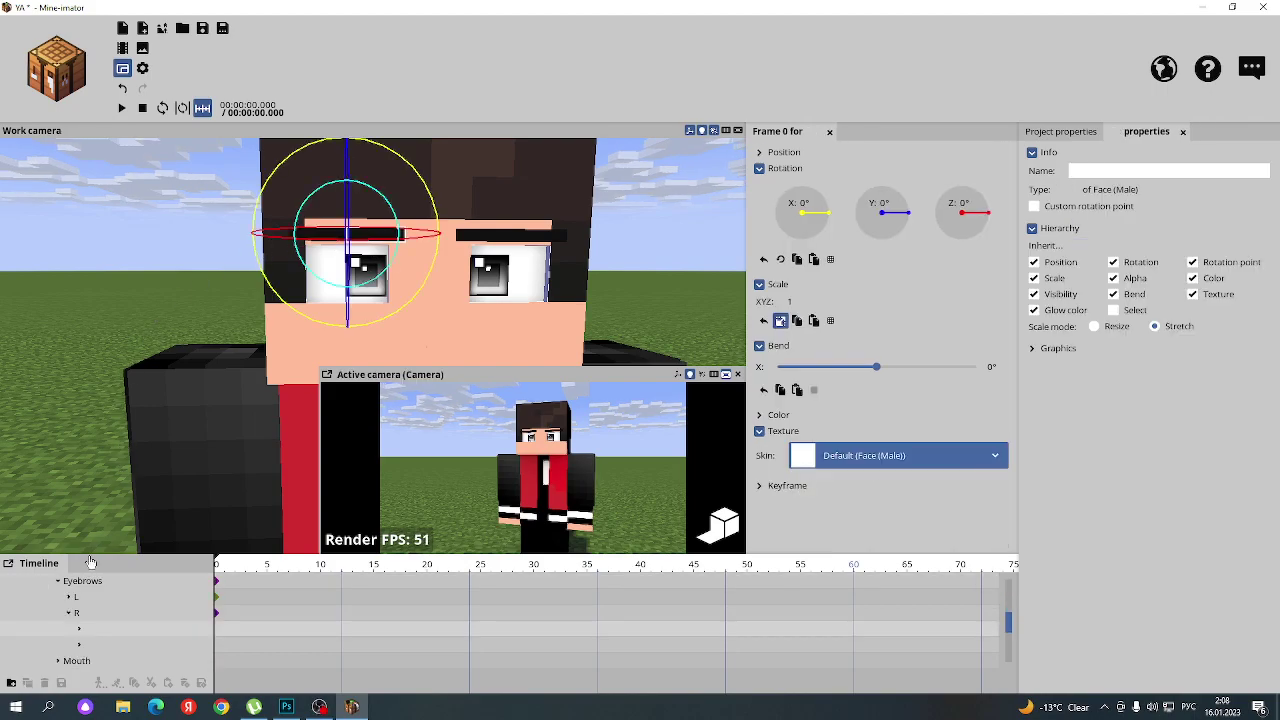
- Enlarge the eyebrows slightly and split their scale into separate axes
{"action": "left_click", "coordinate": [80, 581]}
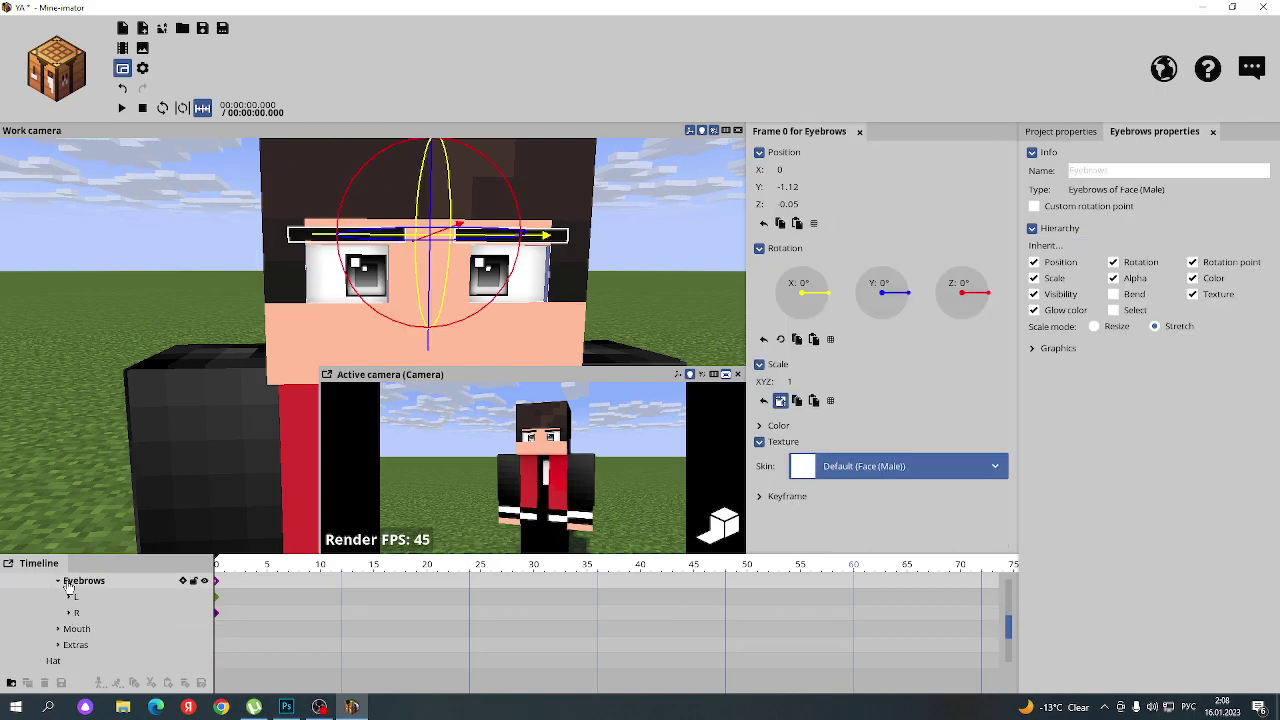
{"action": "left_click_drag", "start_coordinate": [792, 381], "coordinate": [807, 397]}
{"action": "left_click", "coordinate": [781, 400]}
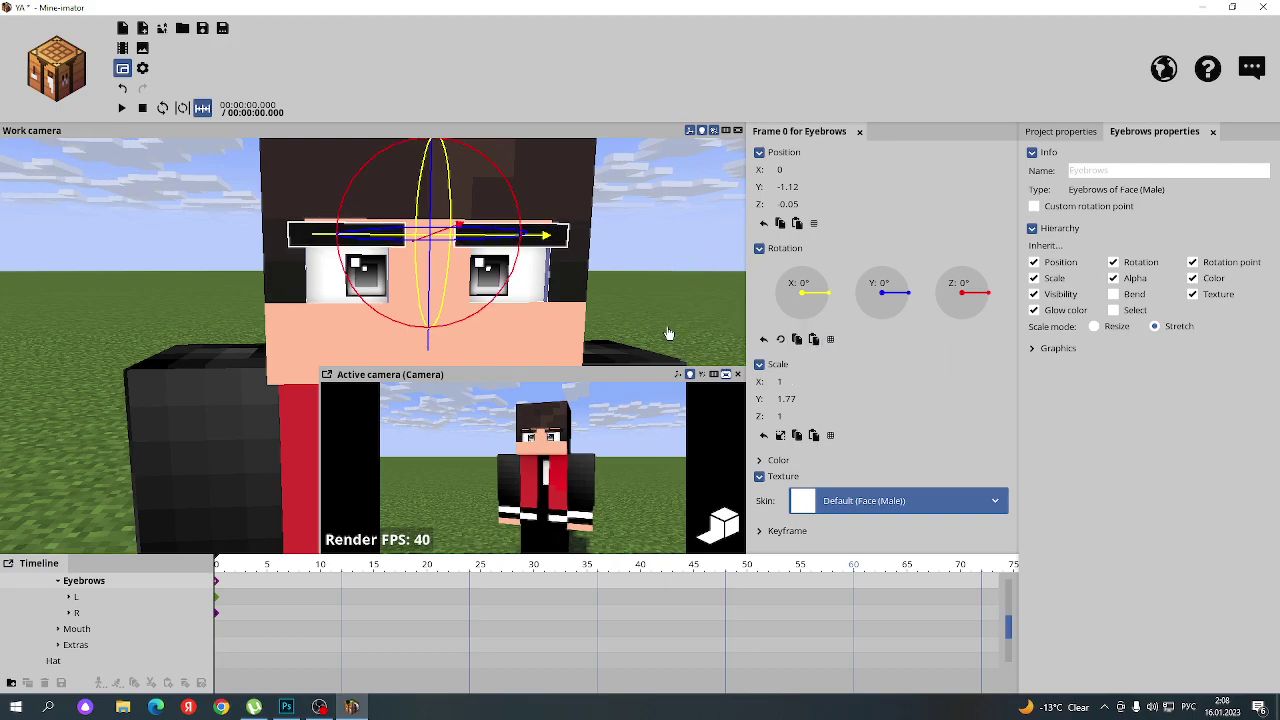
{"action": "left_click", "coordinate": [92, 598]}
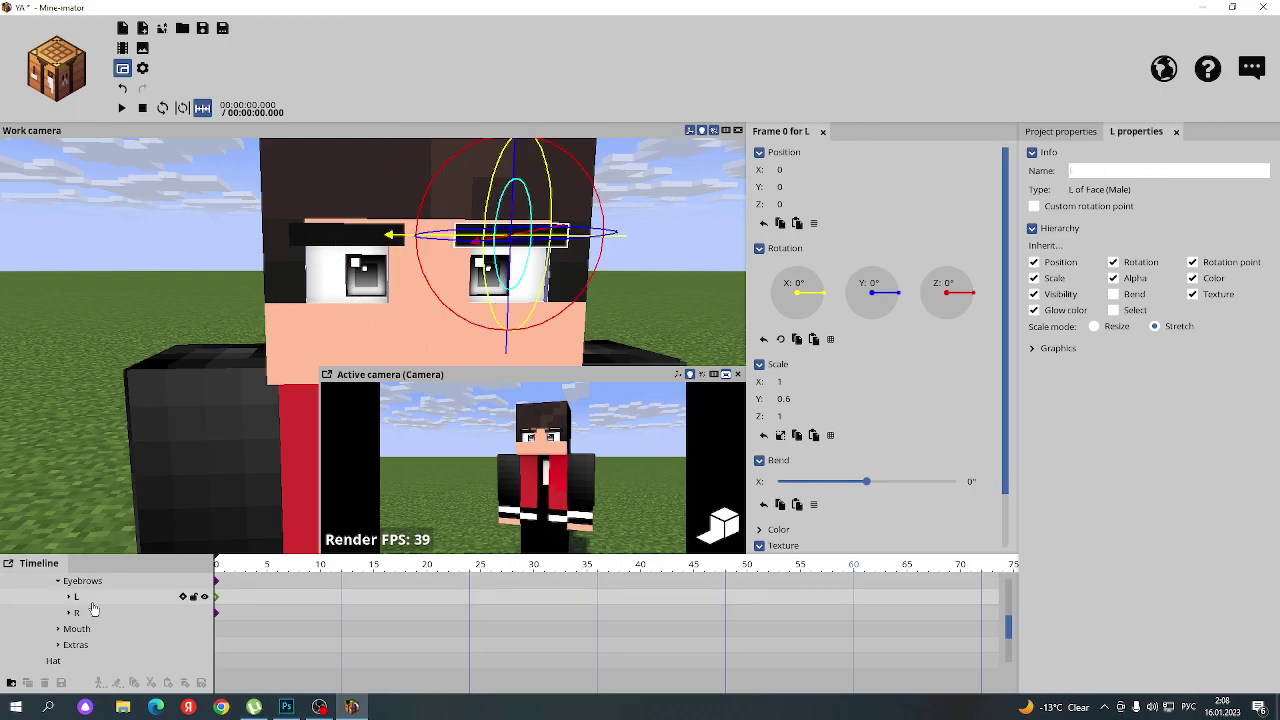
{"action": "scroll", "coordinate": [97, 607], "scroll_direction": "up", "scroll_amount": 2}
{"action": "scroll", "coordinate": [97, 607], "scroll_direction": "up", "scroll_amount": 1}
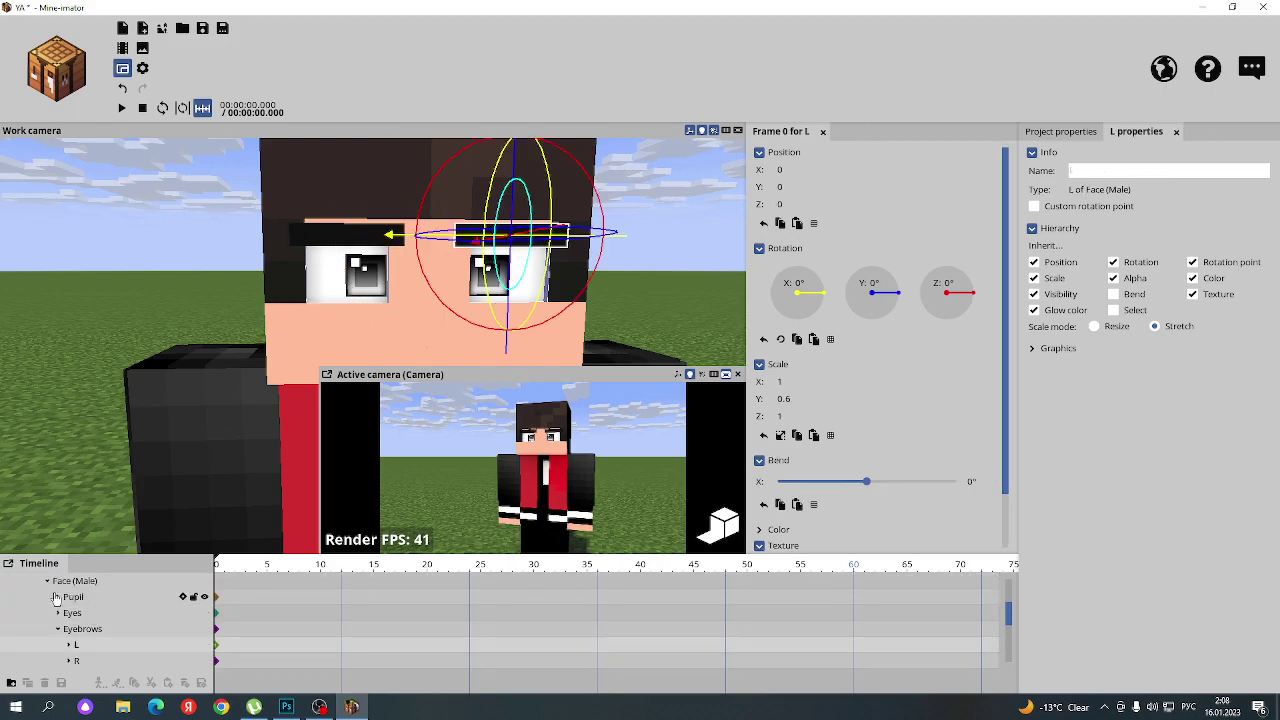
- Expand the Pupil groups, select the L (Color) pupil and show its colour settings
{"action": "left_click", "coordinate": [58, 598]}
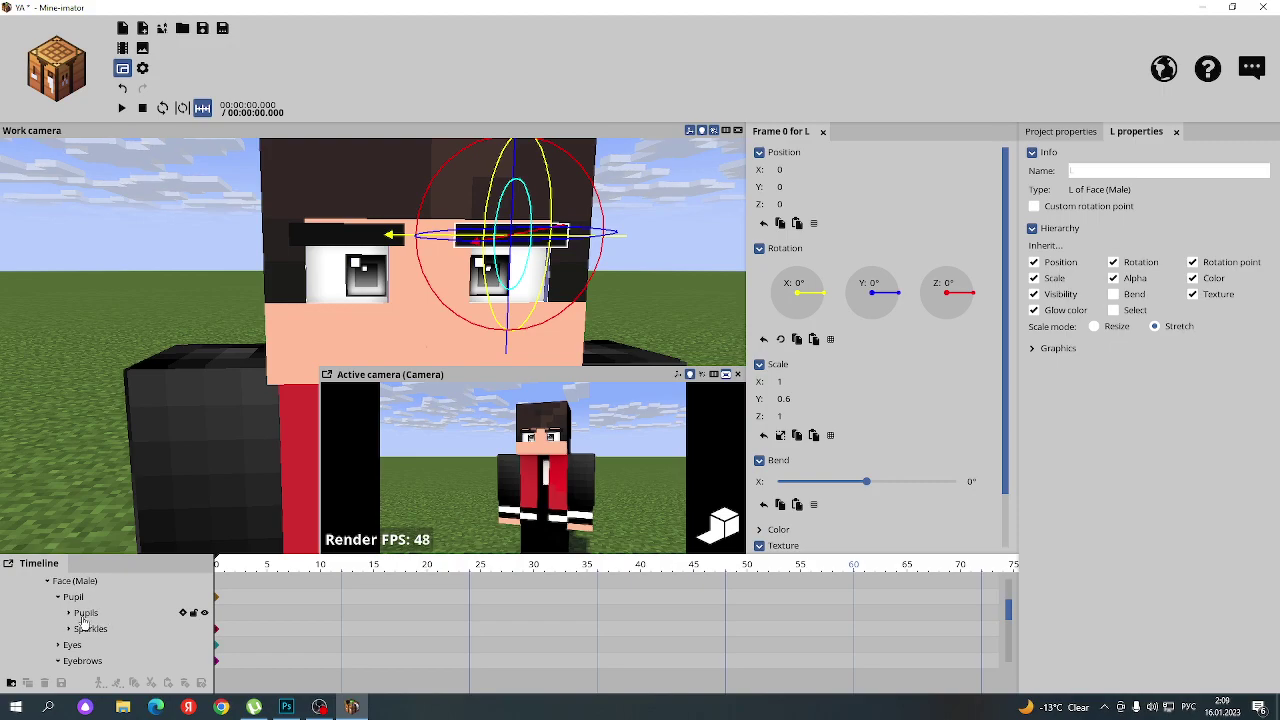
{"action": "left_click", "coordinate": [68, 612]}
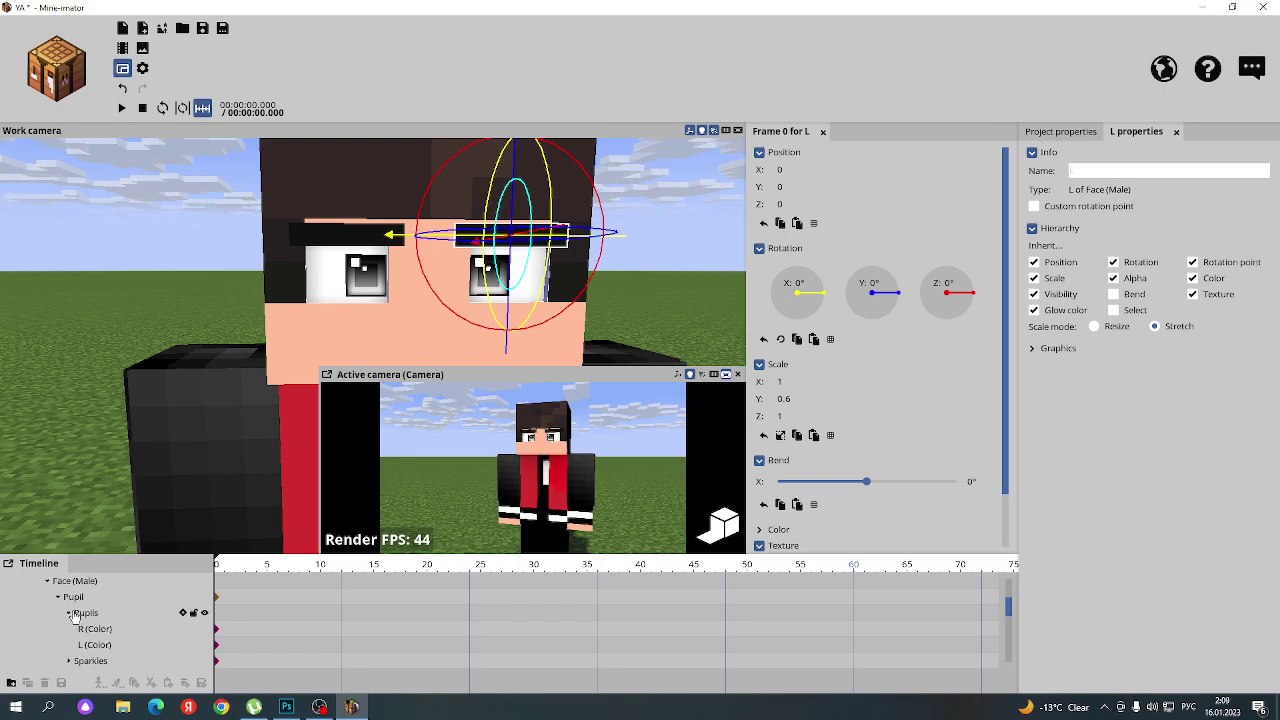
{"action": "left_click", "coordinate": [96, 629]}
{"action": "left_click", "coordinate": [95, 645]}
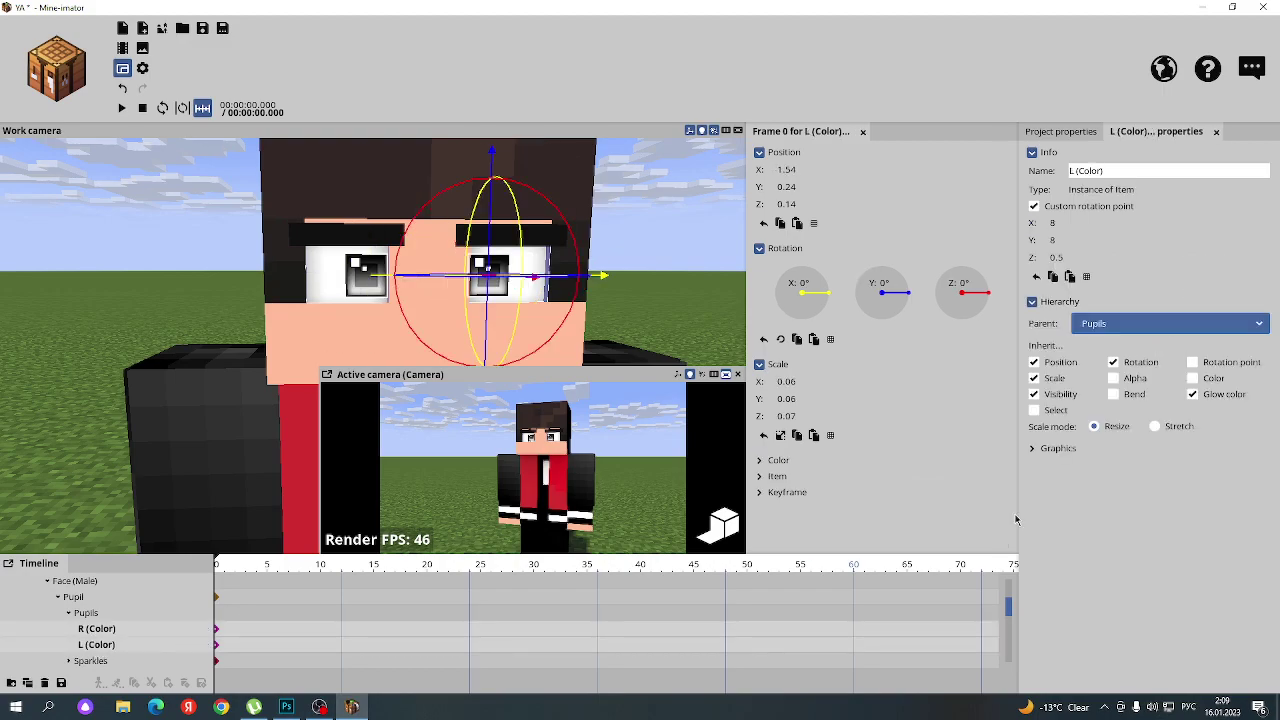
{"action": "left_click", "coordinate": [760, 460]}
{"action": "scroll", "coordinate": [863, 575], "scroll_direction": "up", "scroll_amount": 1}
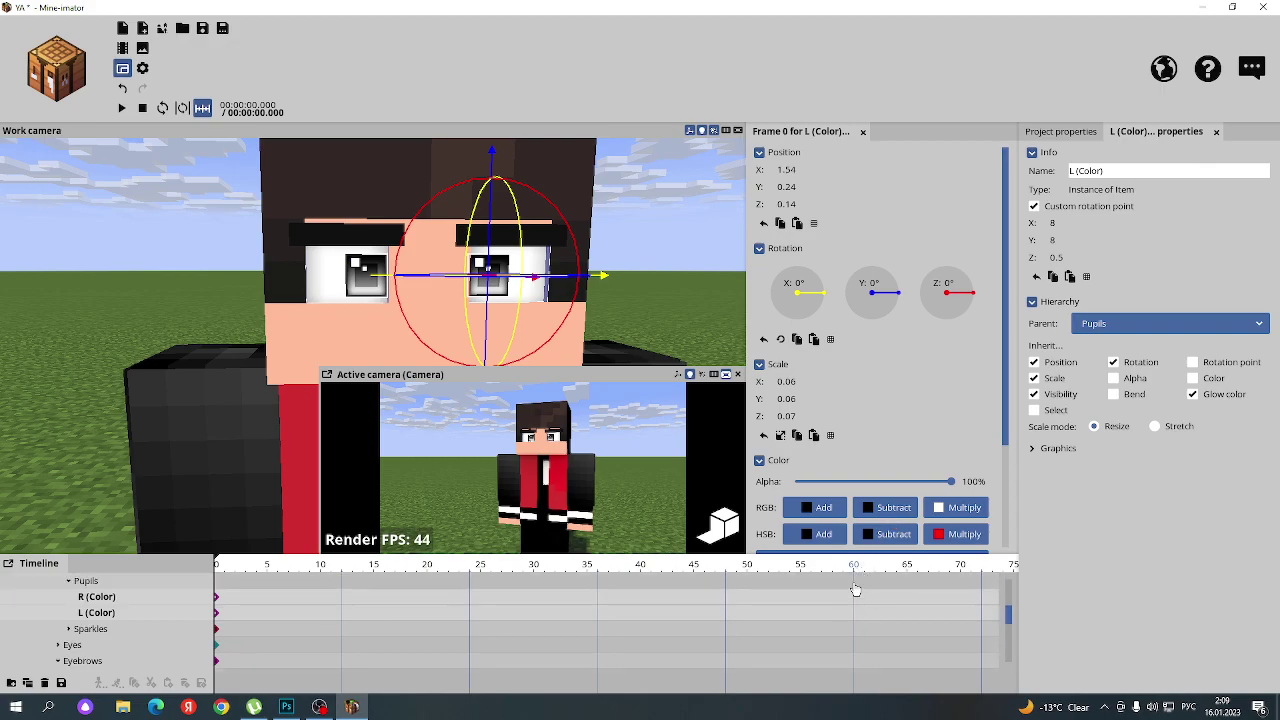
{"action": "scroll", "coordinate": [873, 573], "scroll_direction": "up", "scroll_amount": 1}
{"action": "left_click_drag", "start_coordinate": [1006, 450], "coordinate": [970, 550]}
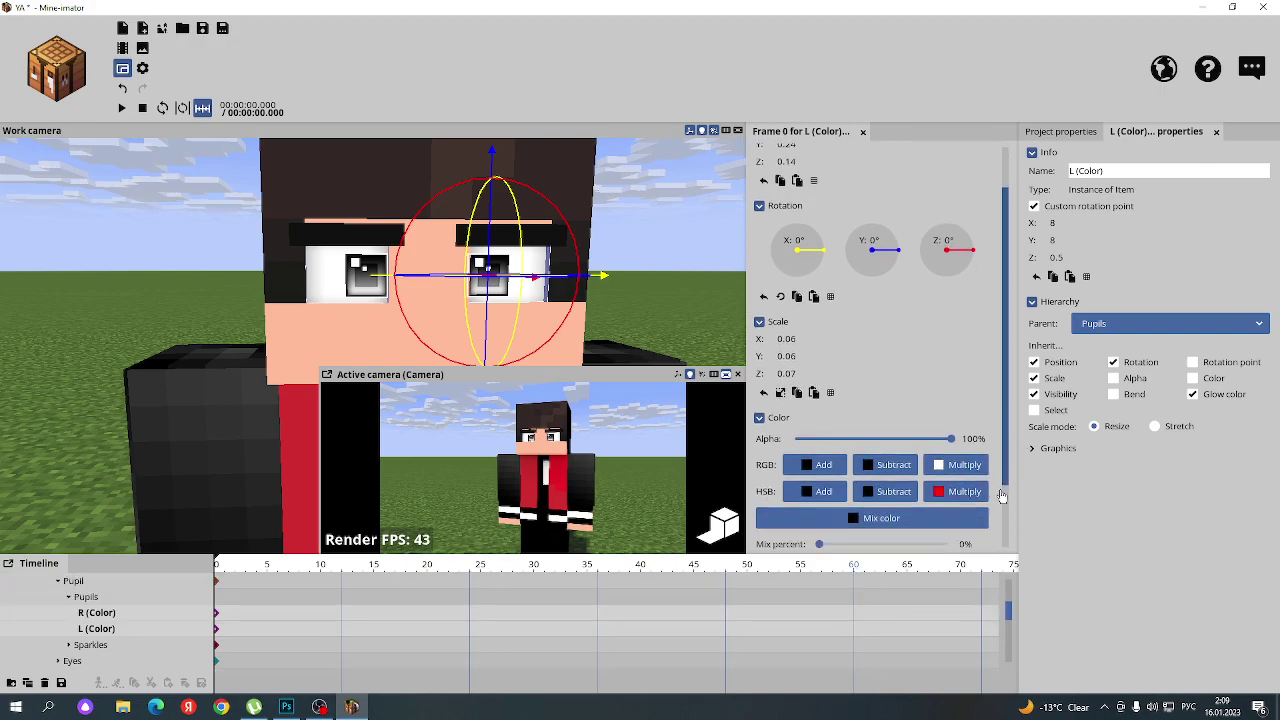
- Tint the L (Color) pupil with FF0000 mix colour at about 72%
{"action": "left_click", "coordinate": [899, 425]}
{"action": "left_click", "coordinate": [645, 277]}
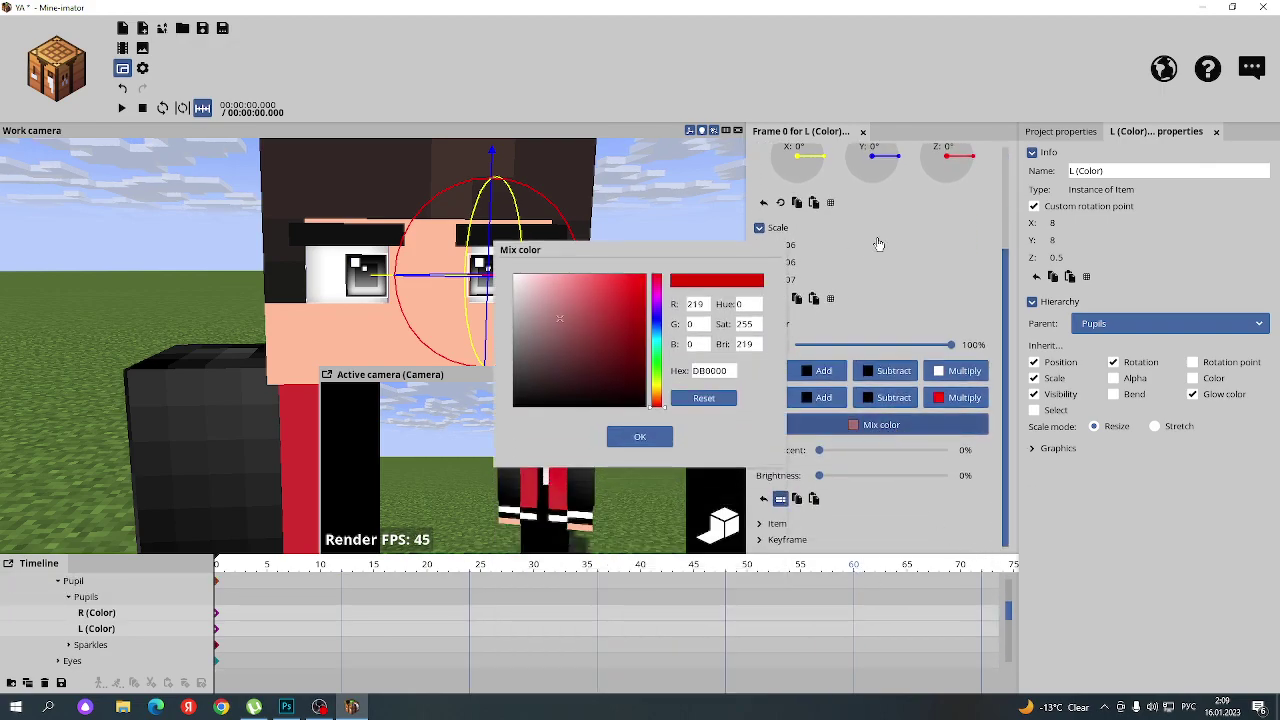
{"action": "left_click", "coordinate": [639, 437]}
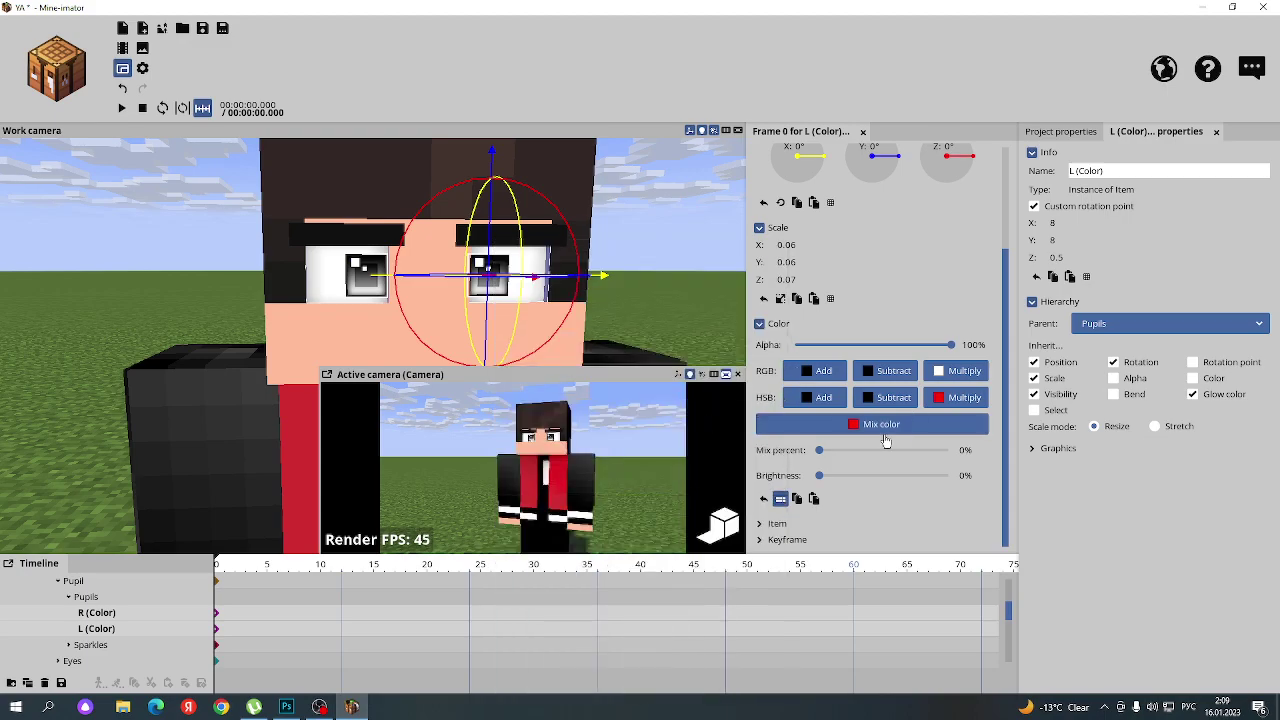
{"action": "mouse_move", "coordinate": [884, 450]}
{"action": "left_mouse_down"}
{"action": "mouse_move", "coordinate": [928, 452]}
{"action": "mouse_move", "coordinate": [912, 456]}
{"action": "left_mouse_up"}
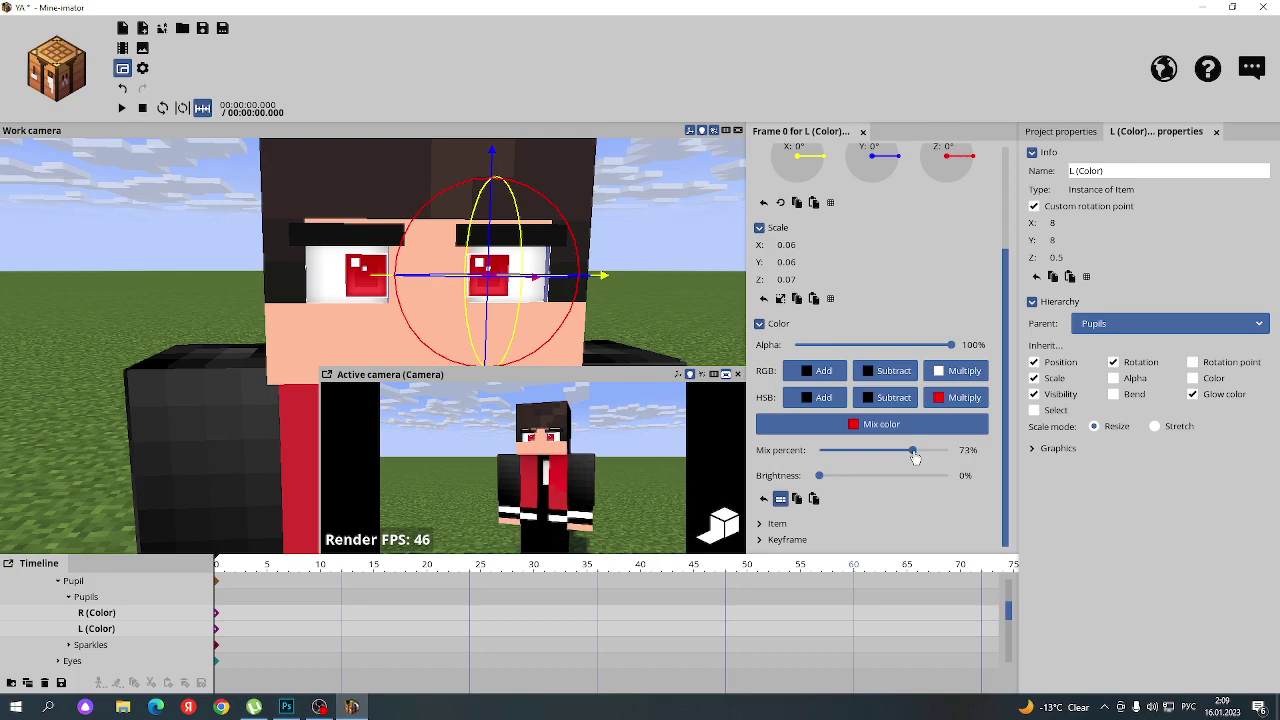
{"action": "left_click", "coordinate": [890, 423]}
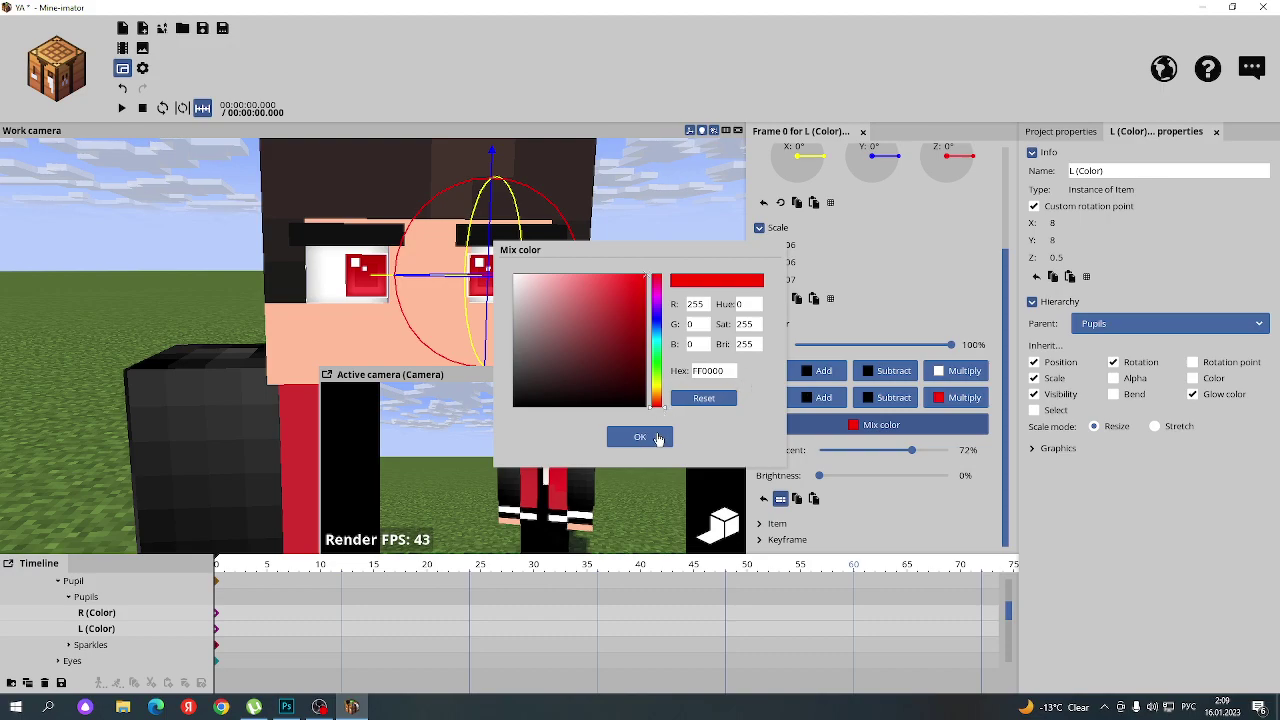
{"action": "left_click", "coordinate": [658, 438]}
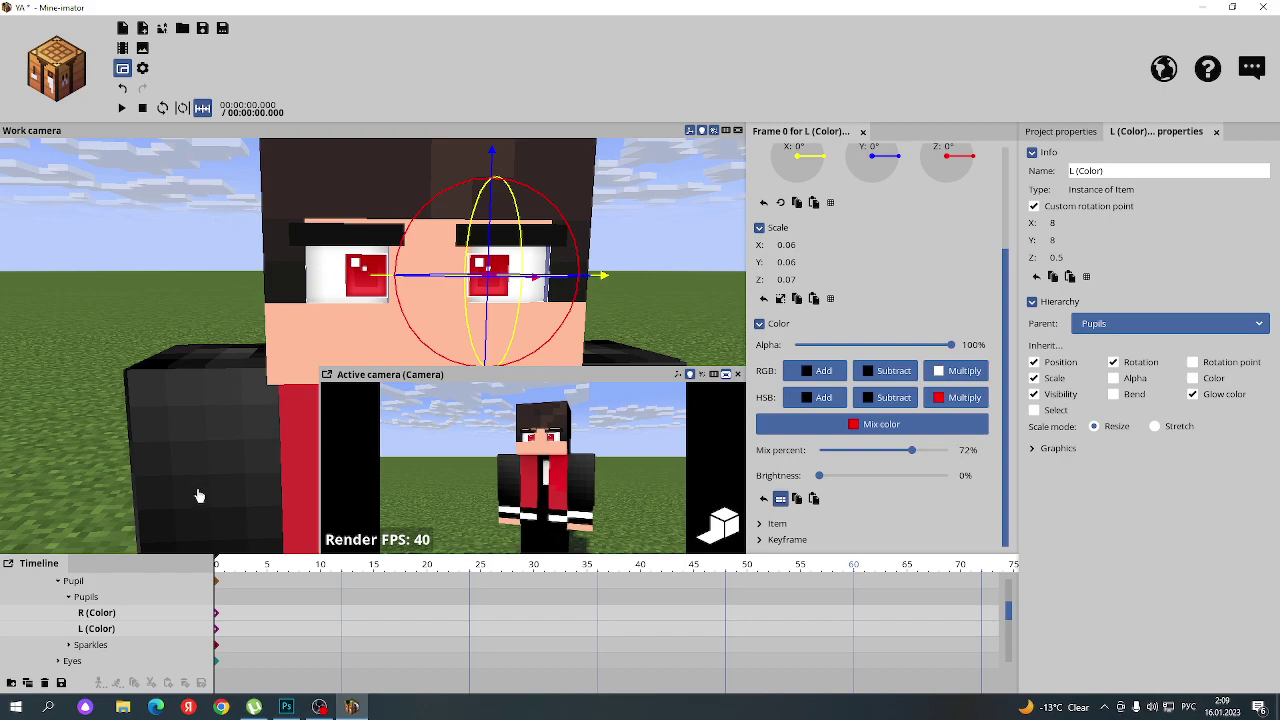
{"action": "left_click", "coordinate": [100, 645]}
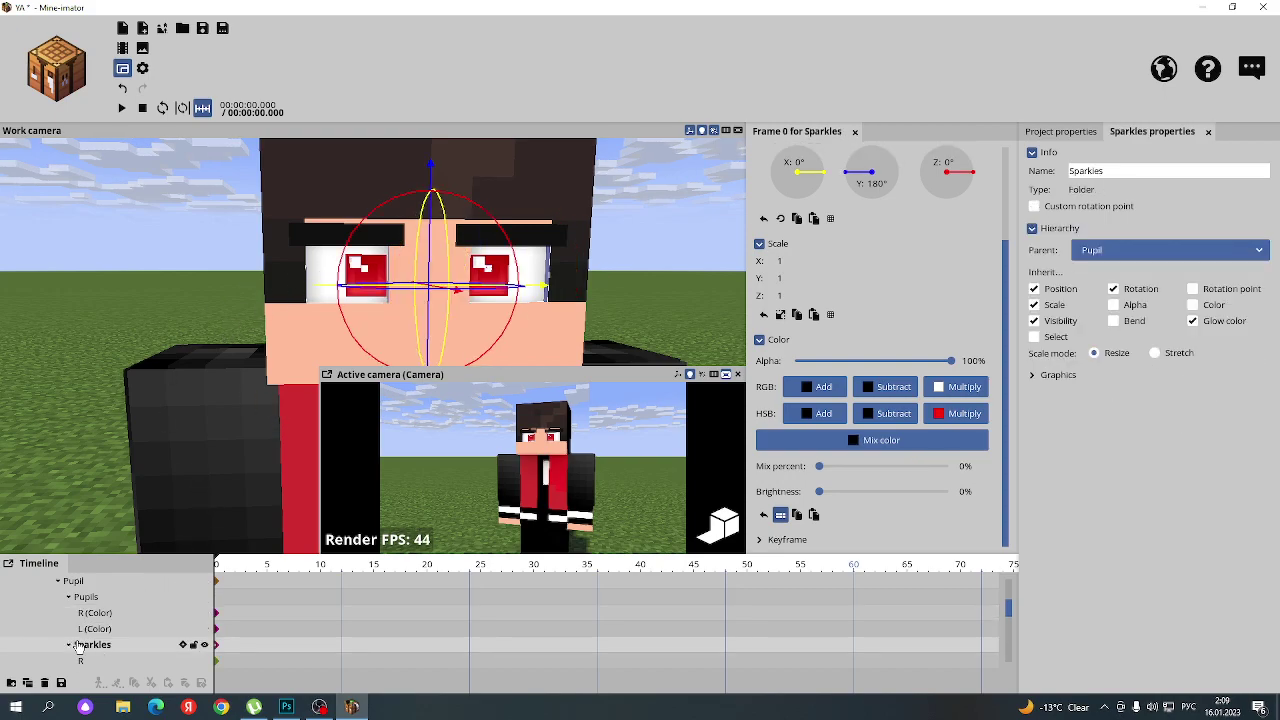
- Set the L sparkle's mix percent to 100% black
{"action": "scroll", "coordinate": [80, 647], "scroll_direction": "down", "scroll_amount": 1}
{"action": "scroll", "coordinate": [80, 647], "scroll_direction": "down", "scroll_amount": 1}
{"action": "left_click", "coordinate": [82, 645]}
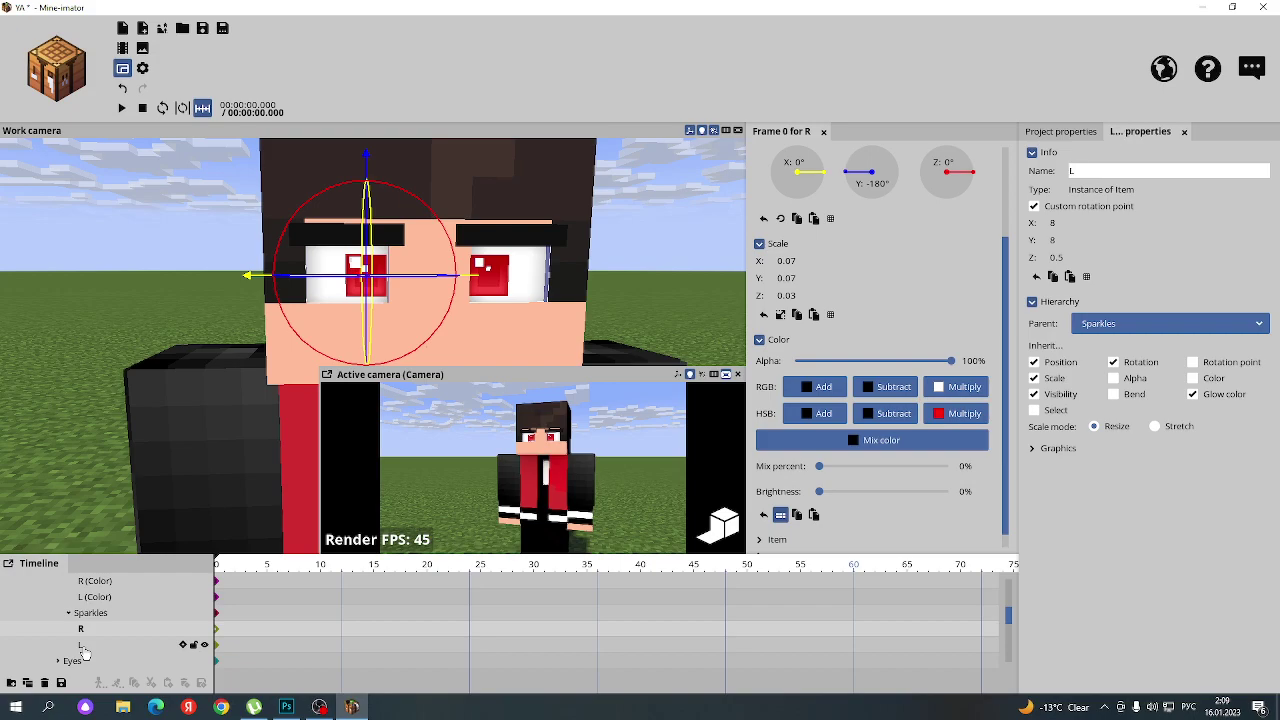
{"action": "scroll", "coordinate": [1000, 477], "scroll_direction": "down", "scroll_amount": 1}
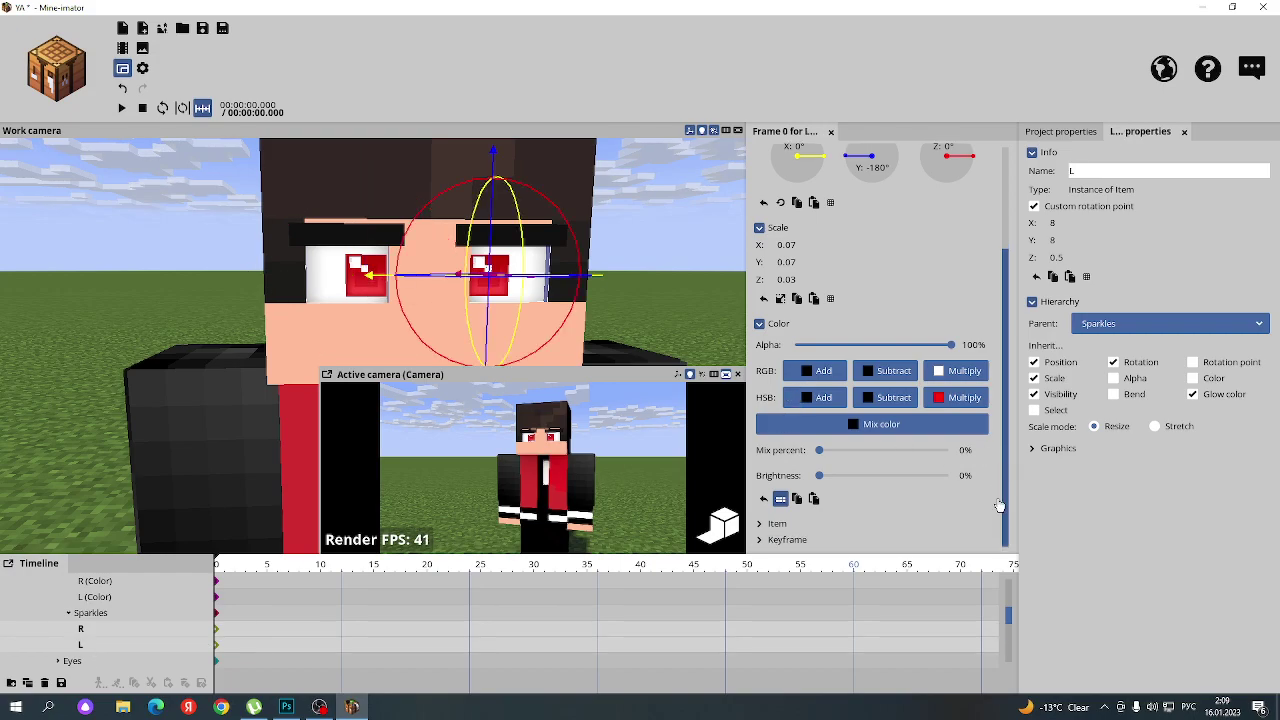
{"action": "left_click_drag", "start_coordinate": [880, 450], "coordinate": [1250, 498]}
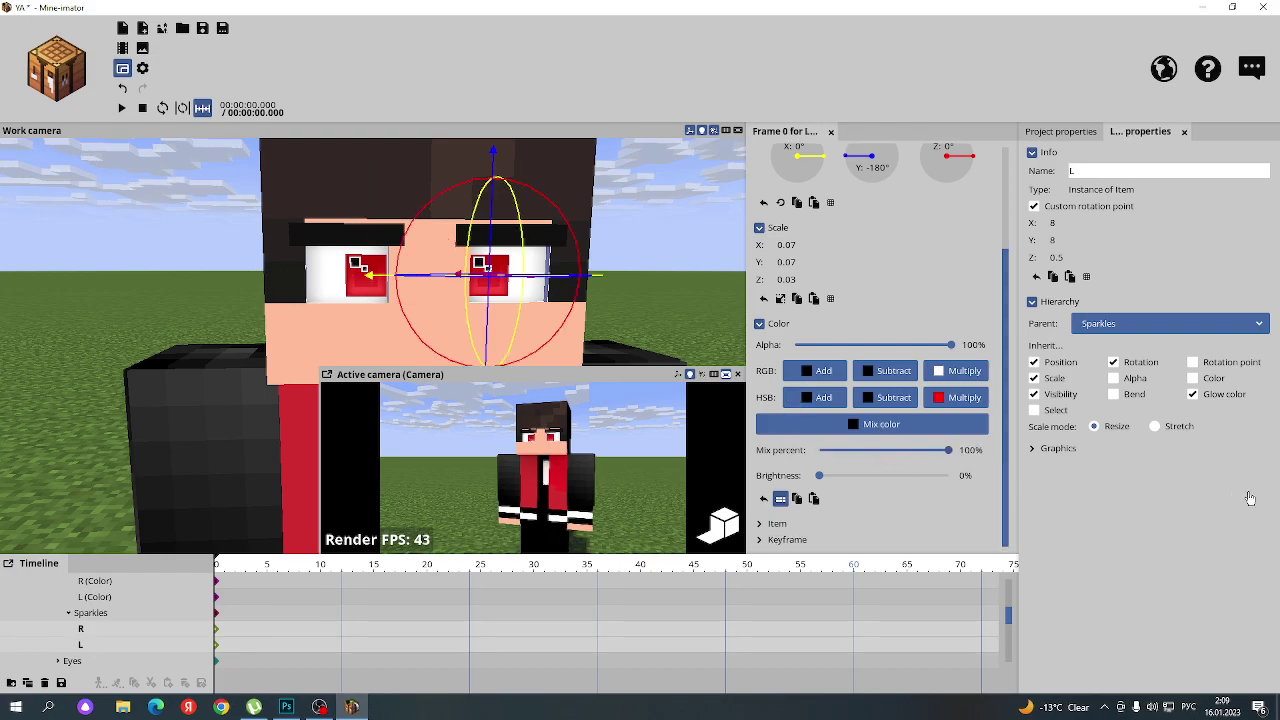
- Switch the sparkle item to the square in Sparkle Pack slot 6 and check the eyes
{"action": "left_click", "coordinate": [760, 523]}
{"action": "mouse_move", "coordinate": [948, 450]}
{"action": "left_mouse_down"}
{"action": "mouse_move", "coordinate": [921, 450]}
{"action": "mouse_move", "coordinate": [960, 450]}
{"action": "left_mouse_up"}
{"action": "scroll", "coordinate": [870, 450], "scroll_direction": "down", "scroll_amount": 5}
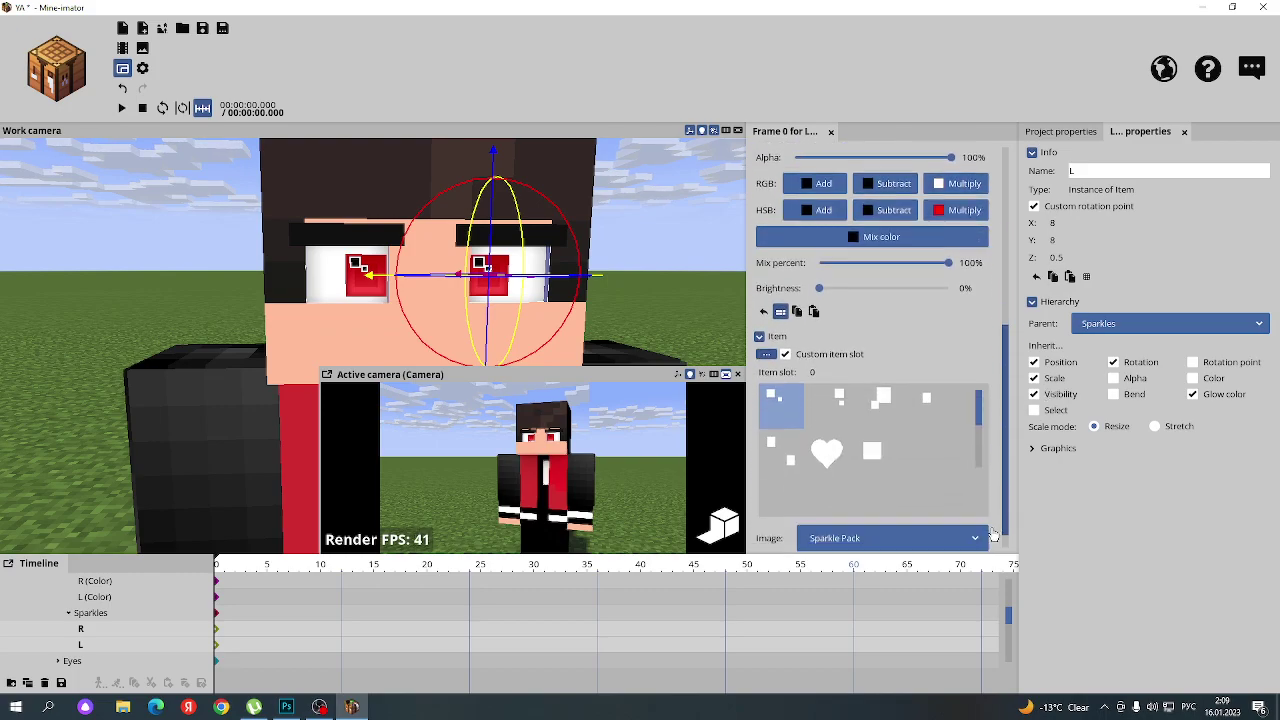
{"action": "left_click", "coordinate": [864, 433]}
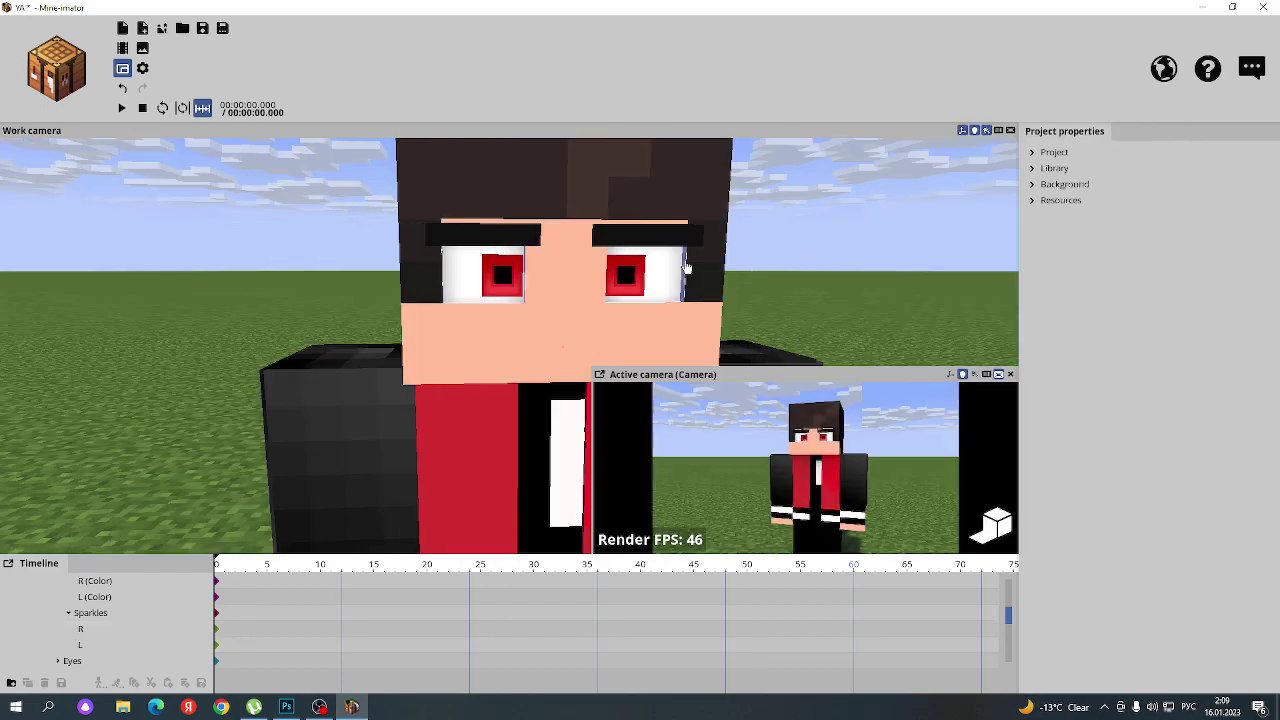
{"action": "left_click", "coordinate": [688, 270]}
{"action": "left_click", "coordinate": [487, 265]}
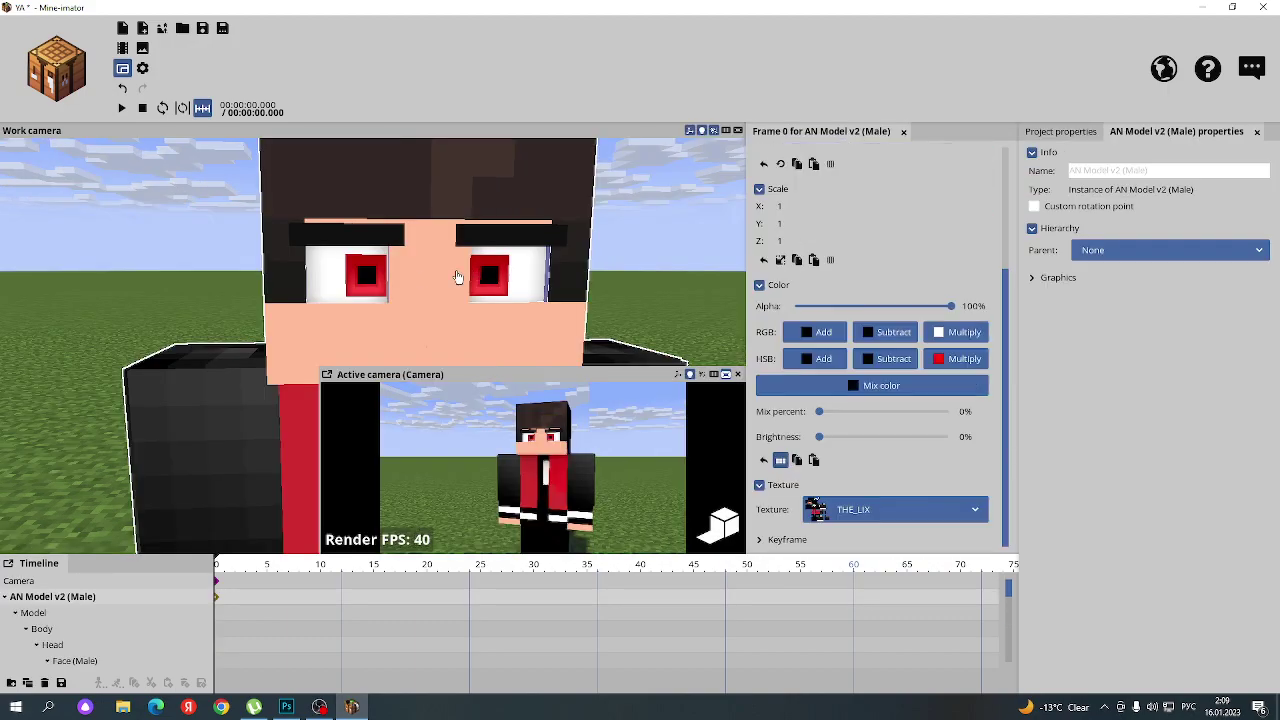
- Scale Mouth (Scale) to X 0.05 and Y 0.11 for a wider, taller mouth
{"action": "left_click", "coordinate": [377, 276]}
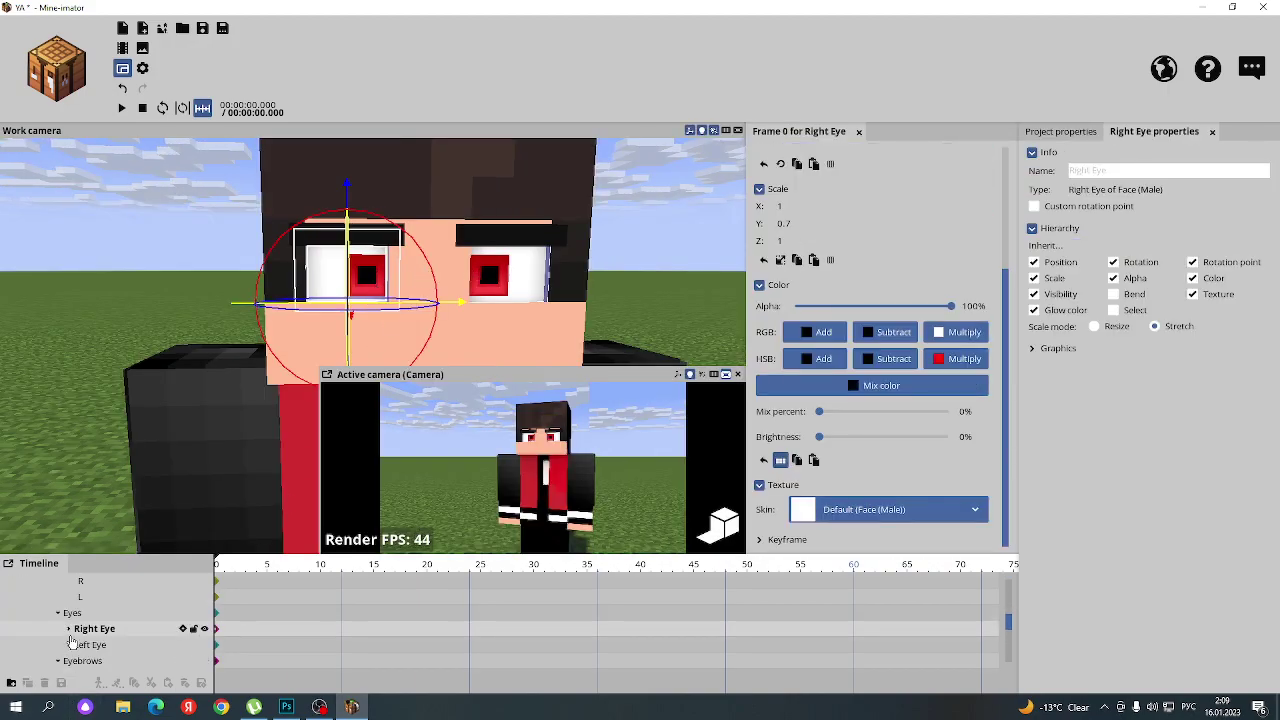
{"action": "mouse_move", "coordinate": [110, 596]}
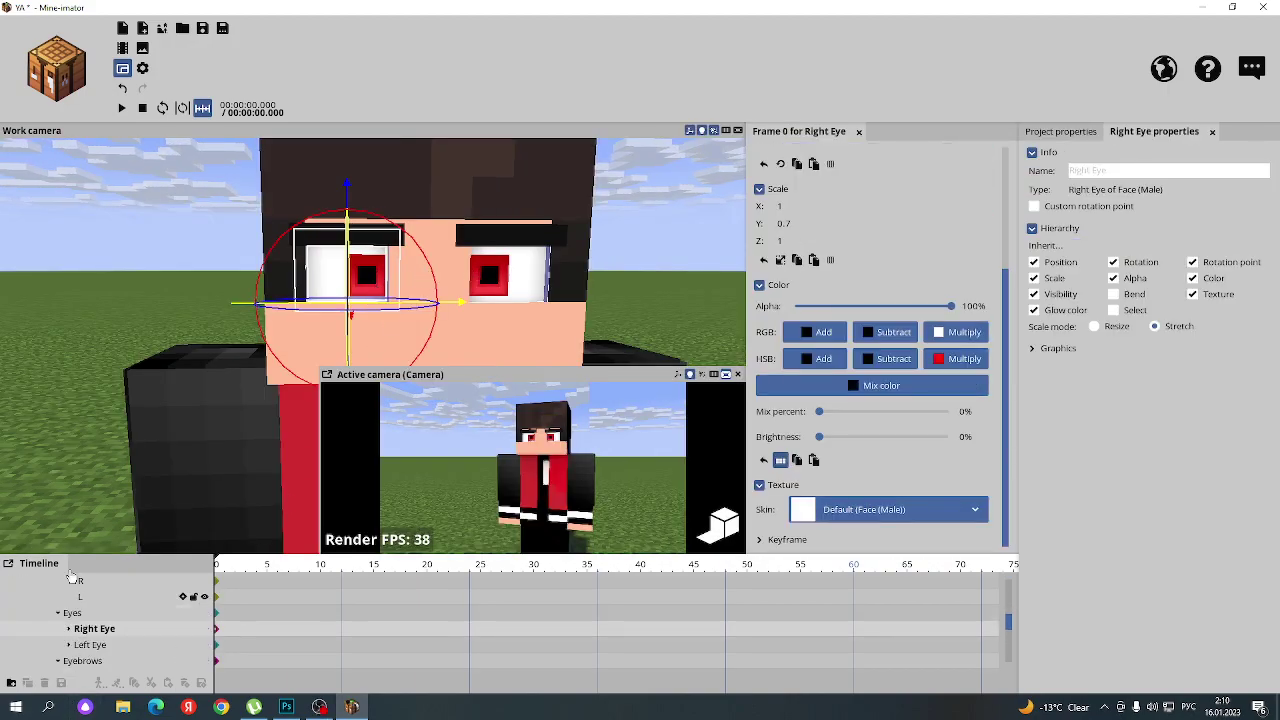
{"action": "left_click", "coordinate": [120, 336]}
{"action": "scroll", "coordinate": [270, 312], "scroll_direction": "down", "scroll_amount": 5}
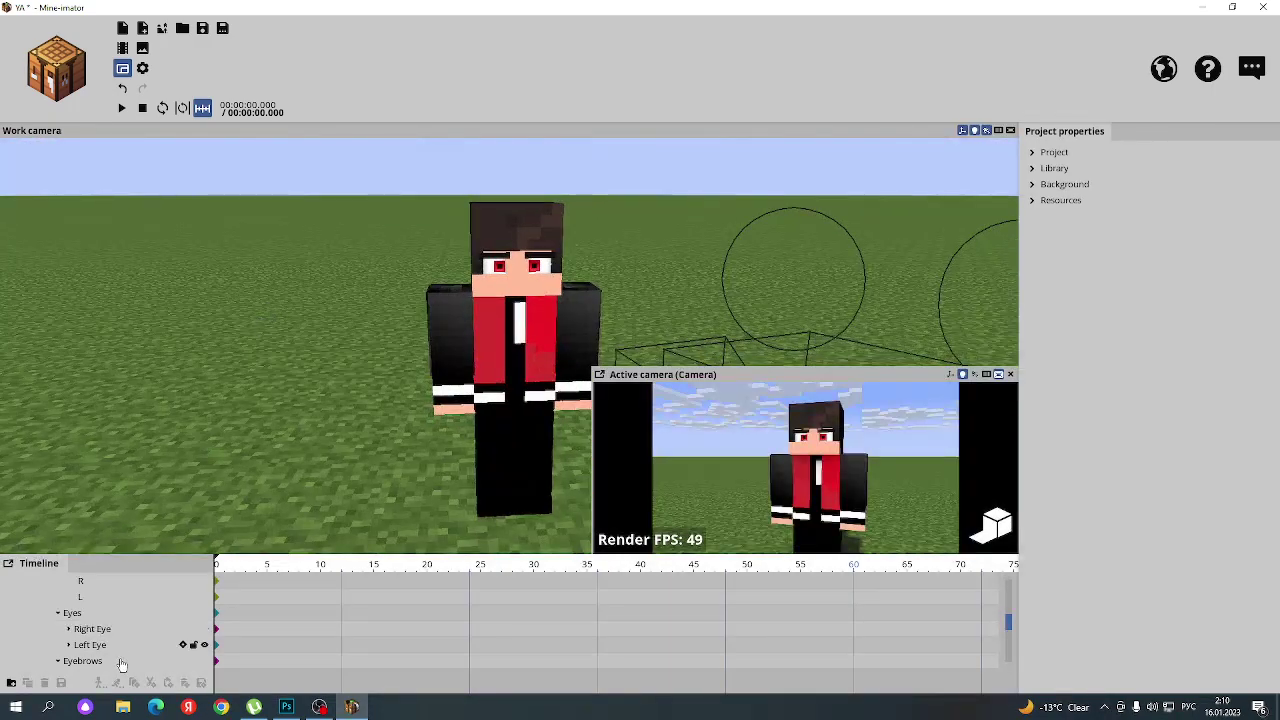
{"action": "left_click", "coordinate": [58, 612]}
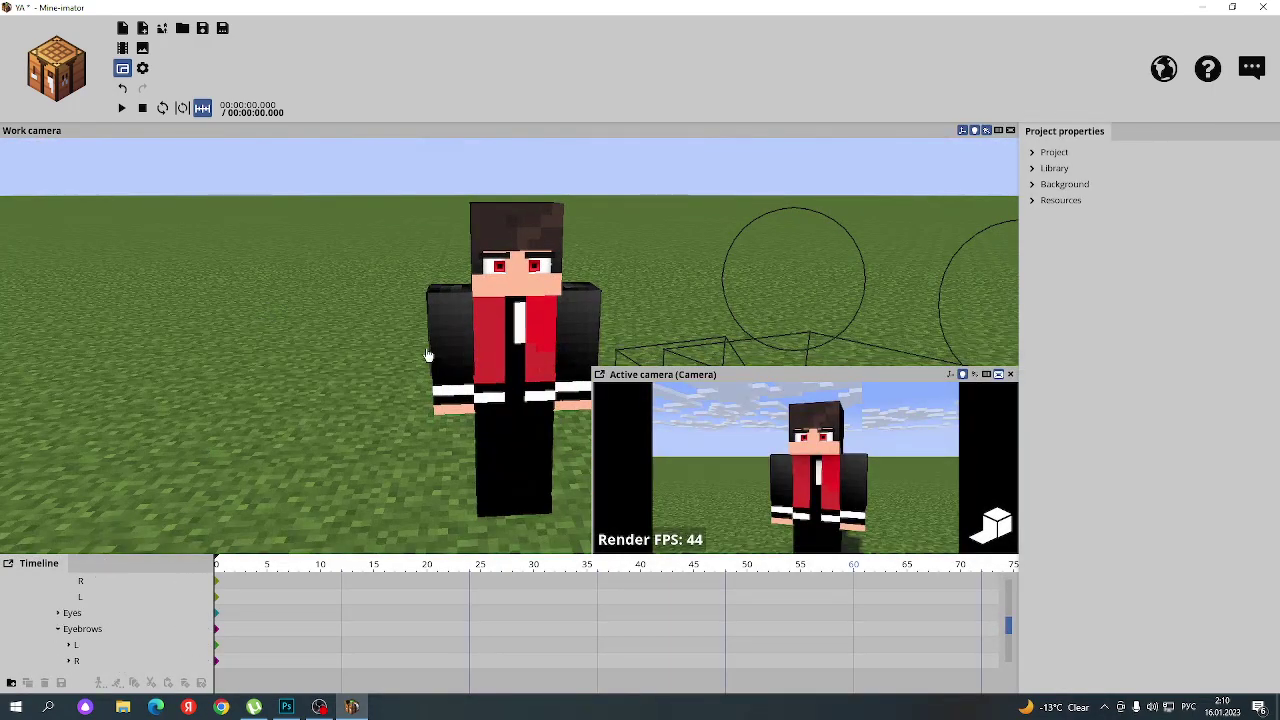
{"action": "mouse_move", "coordinate": [82, 629]}
{"action": "left_click", "coordinate": [78, 645]}
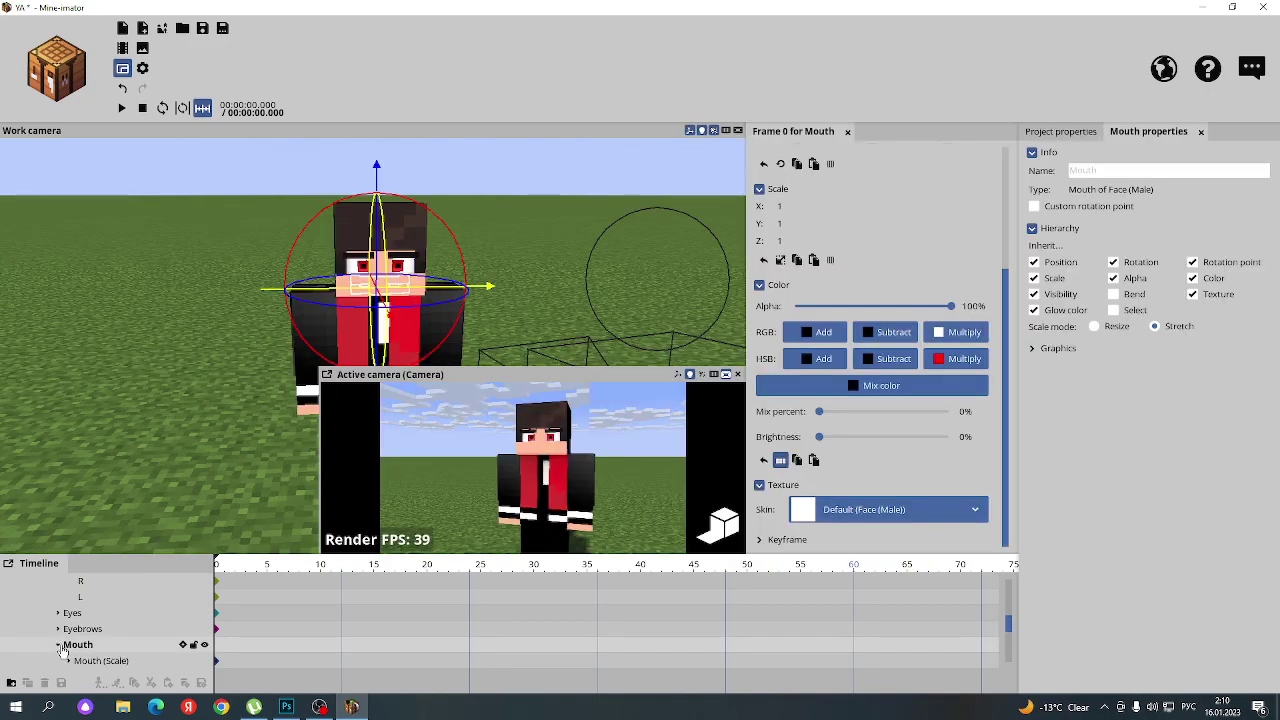
{"action": "left_click", "coordinate": [96, 660]}
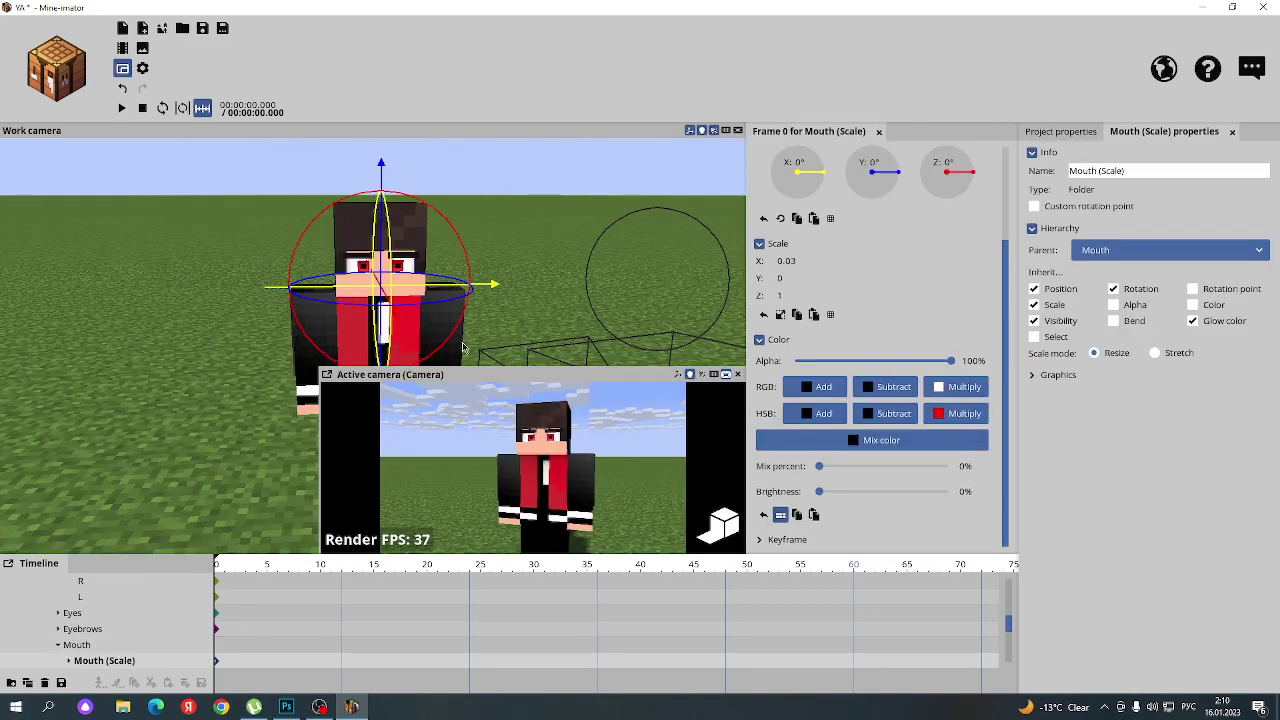
{"action": "scroll", "coordinate": [463, 347], "scroll_direction": "up", "scroll_amount": 2}
{"action": "scroll", "coordinate": [463, 347], "scroll_direction": "up", "scroll_amount": 2}
{"action": "scroll", "coordinate": [463, 347], "scroll_direction": "up", "scroll_amount": 2}
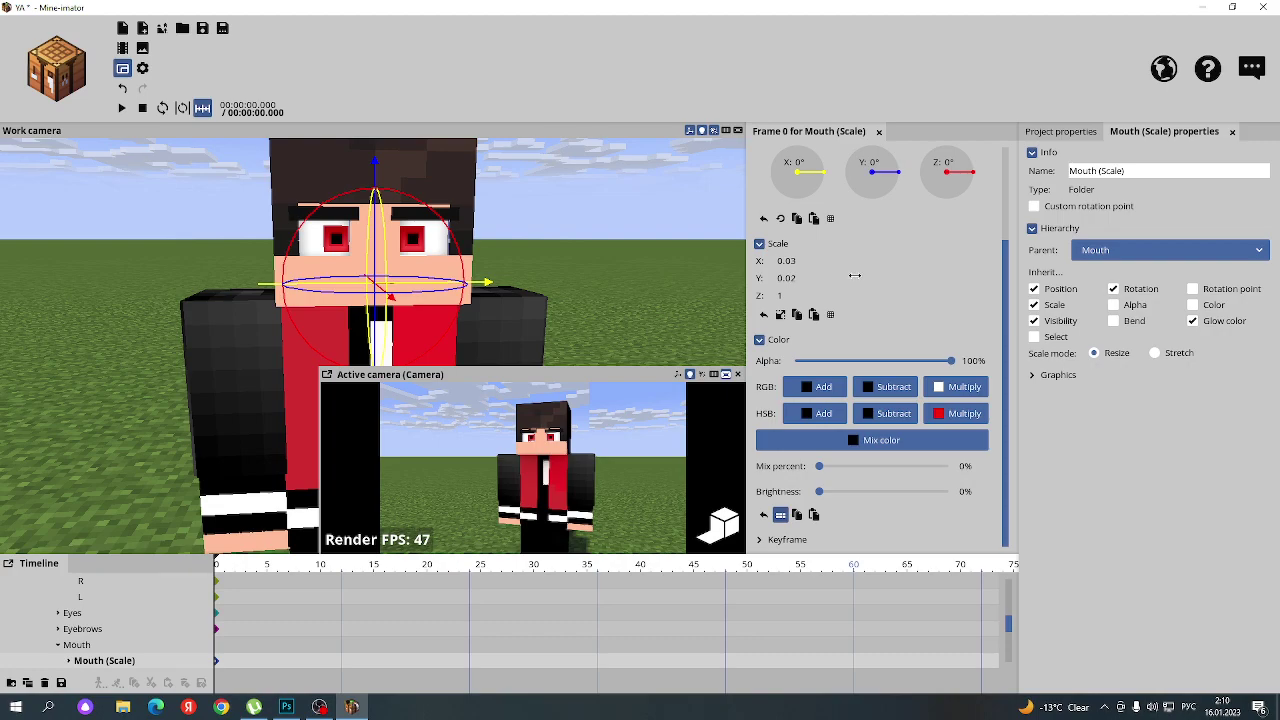
{"action": "left_click_drag", "start_coordinate": [903, 273], "coordinate": [921, 274]}
{"action": "mouse_move", "coordinate": [800, 261]}
{"action": "left_mouse_down"}
{"action": "mouse_move", "coordinate": [832, 261]}
{"action": "mouse_move", "coordinate": [818, 268]}
{"action": "left_mouse_up"}
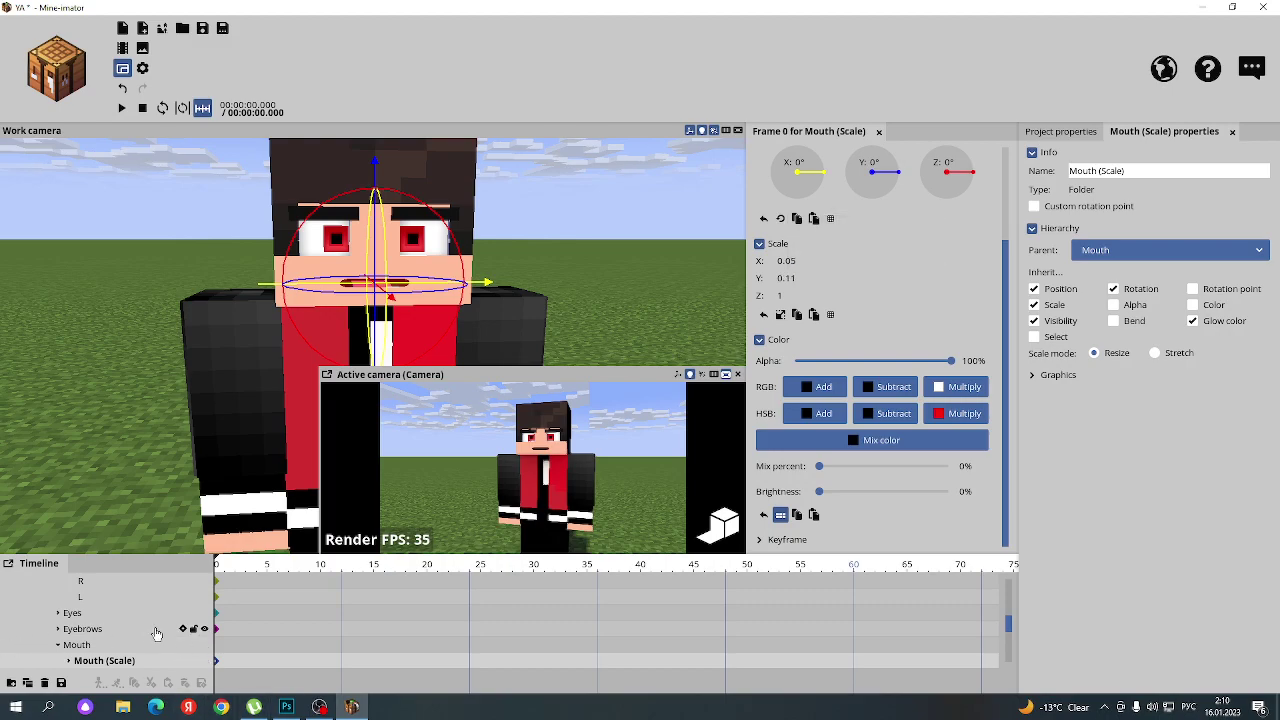
- Bend the mouth's Right Bend to -4.17° X and turn the camera to about 194° Y
{"action": "double_click", "coordinate": [113, 661]}
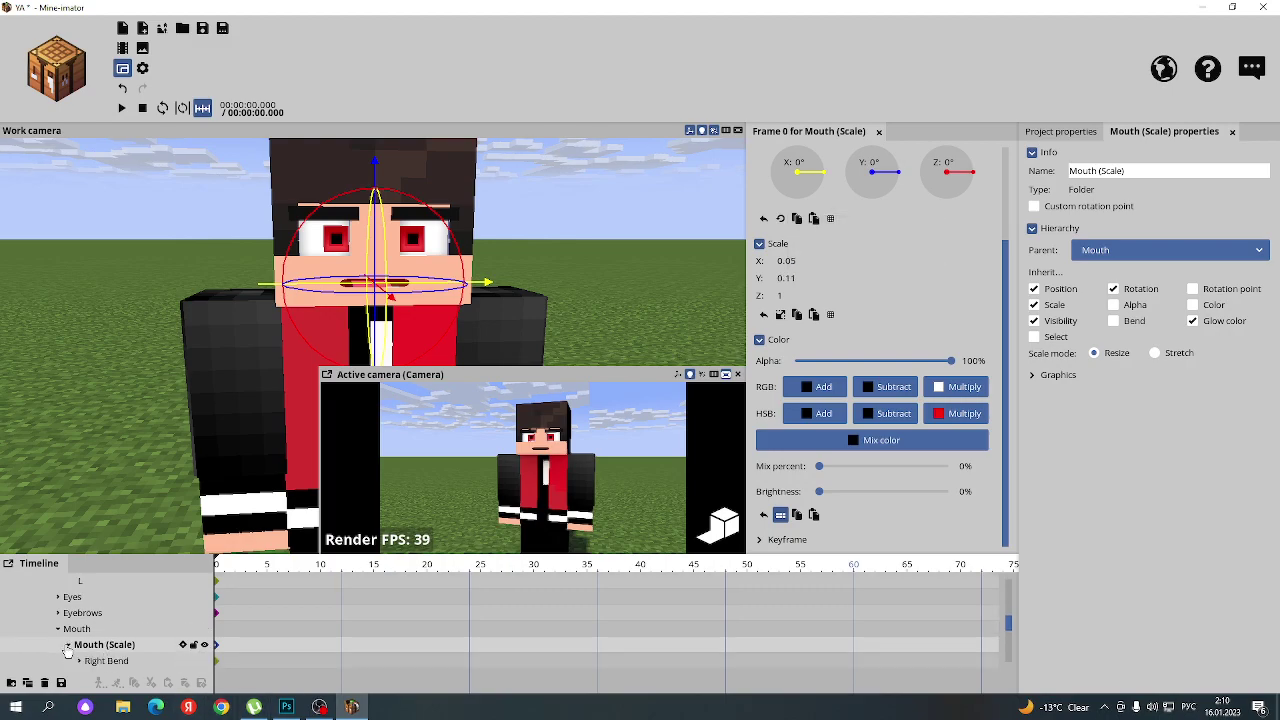
{"action": "scroll", "coordinate": [113, 650], "scroll_direction": "down", "scroll_amount": 1}
{"action": "left_click", "coordinate": [112, 645]}
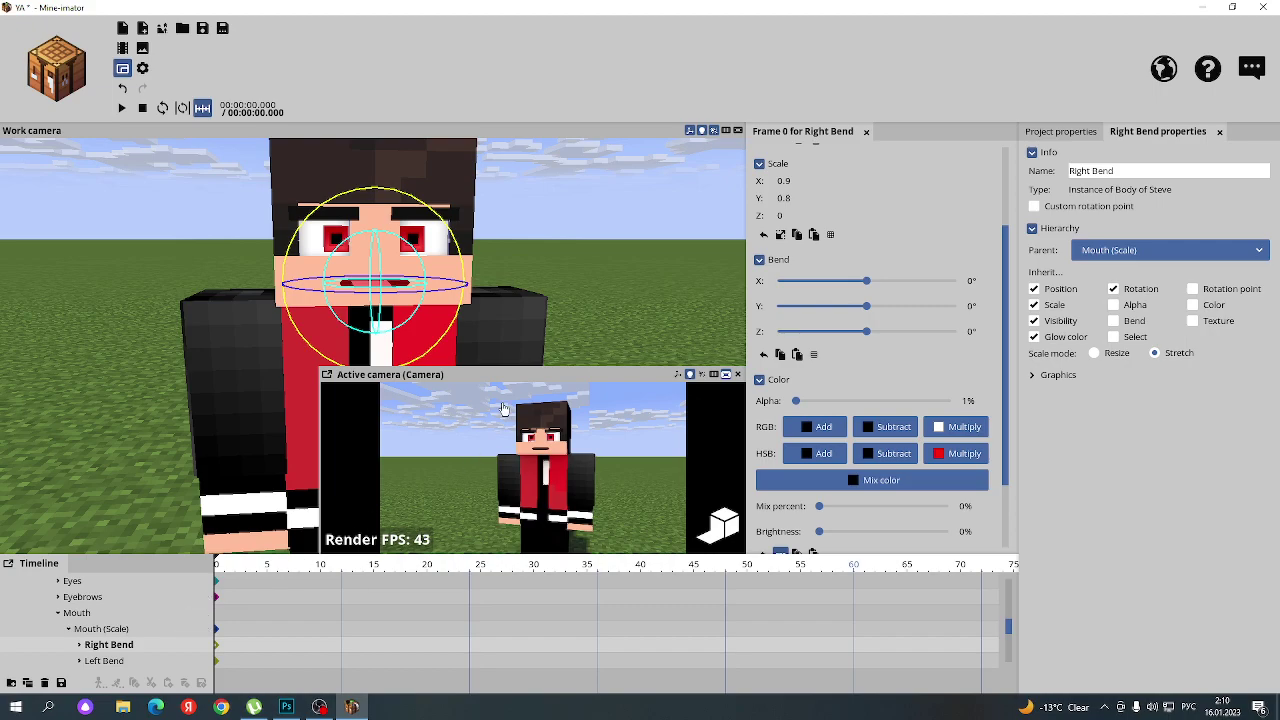
{"action": "left_click_drag", "start_coordinate": [345, 243], "coordinate": [350, 241]}
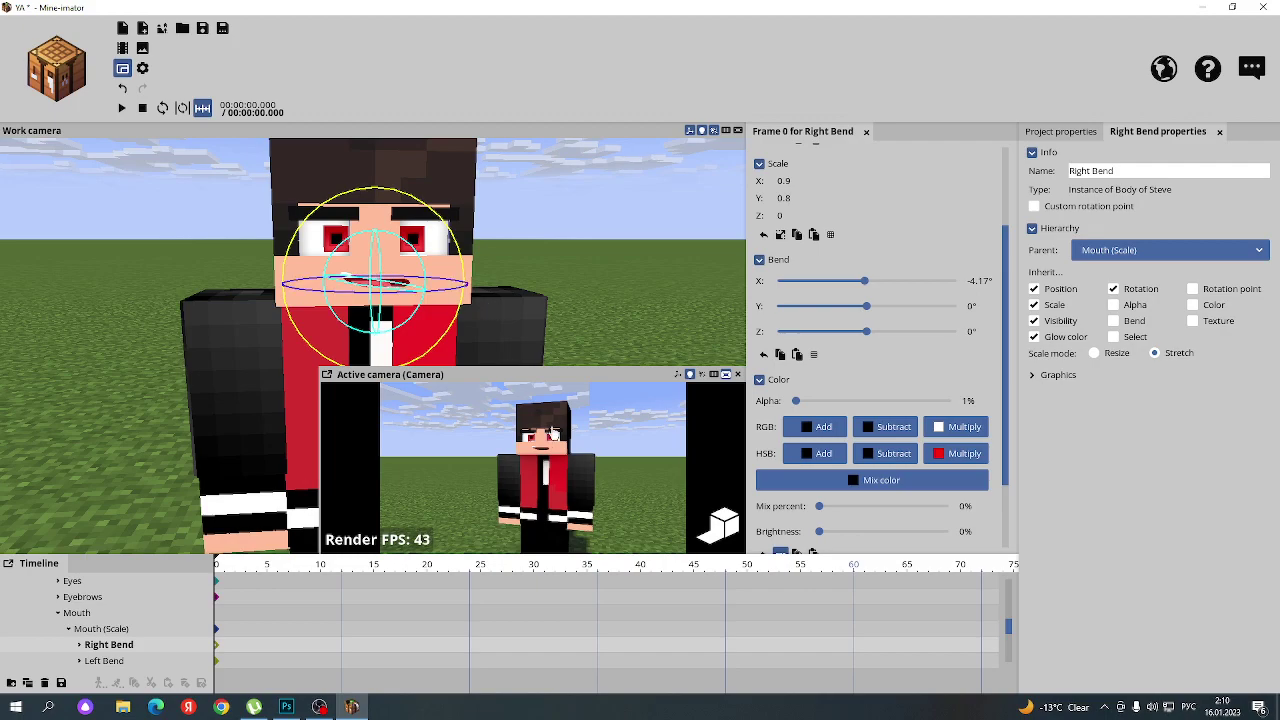
{"action": "left_click", "coordinate": [390, 285]}
{"action": "left_click_drag", "start_coordinate": [560, 444], "coordinate": [627, 410]}
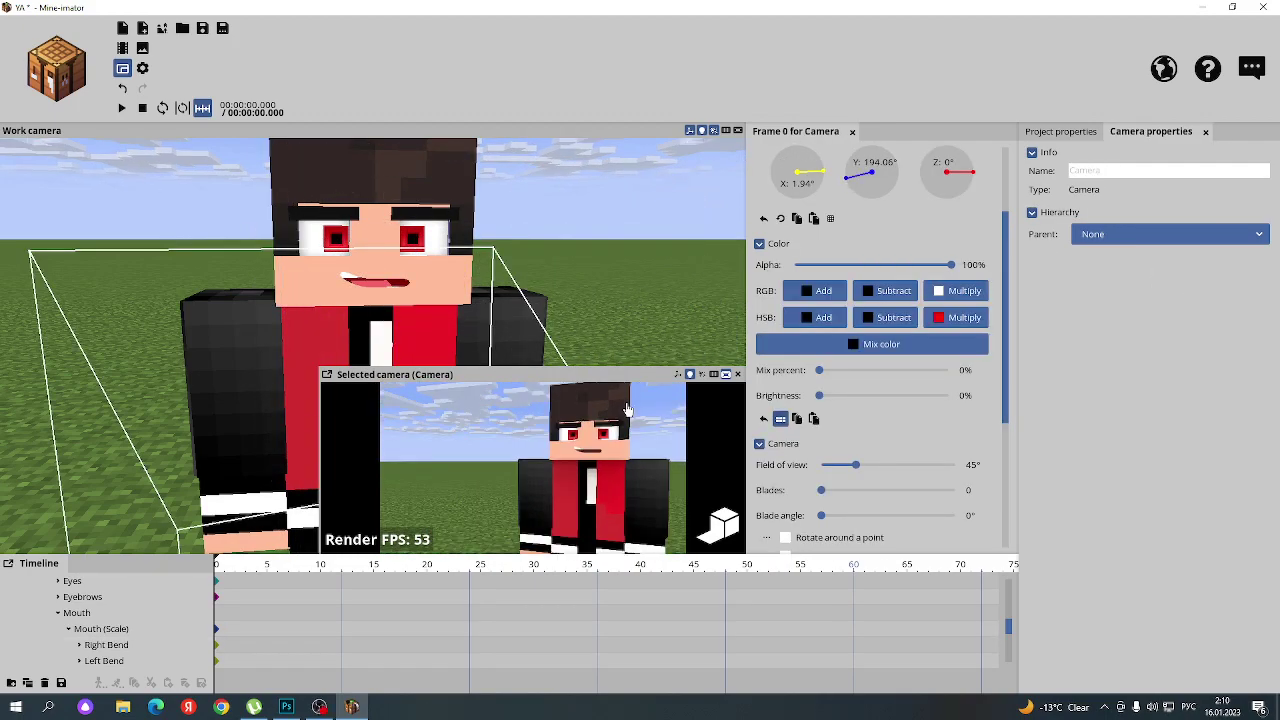
- Bend an eyebrow downward to about -22° on X
{"action": "left_click", "coordinate": [526, 498]}
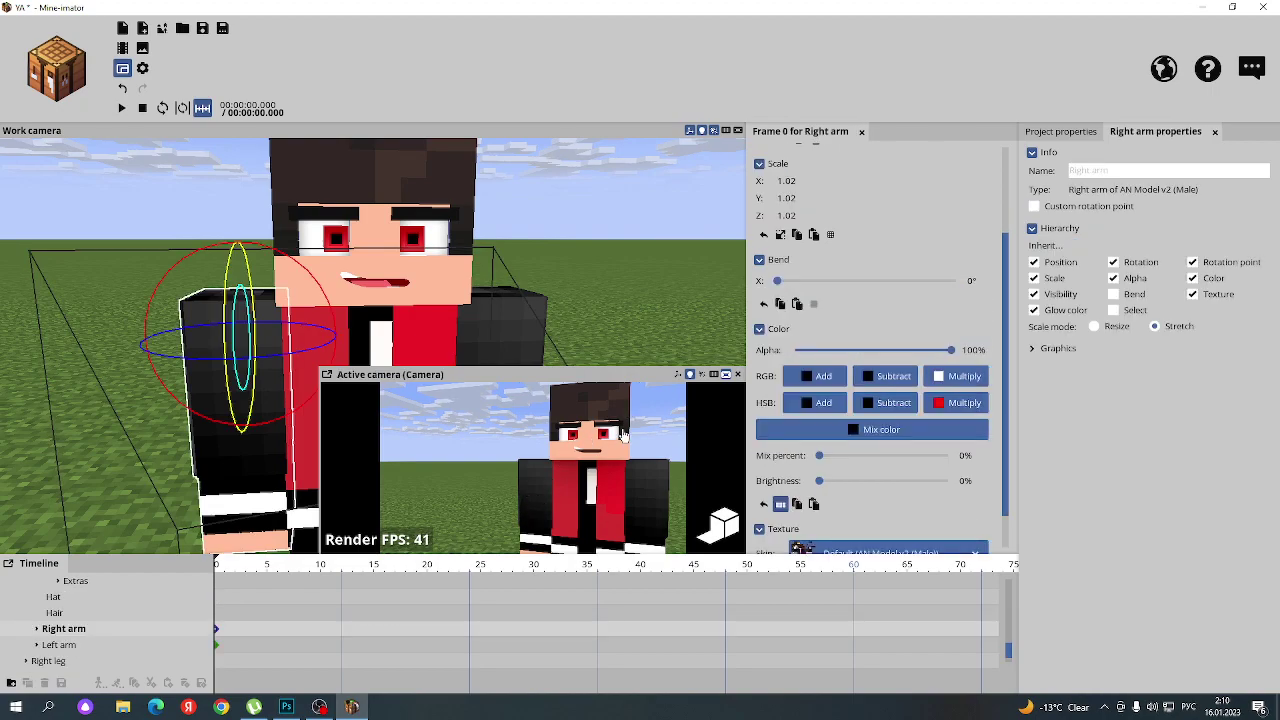
{"action": "left_click", "coordinate": [343, 217]}
{"action": "left_click_drag", "start_coordinate": [346, 165], "coordinate": [344, 157]}
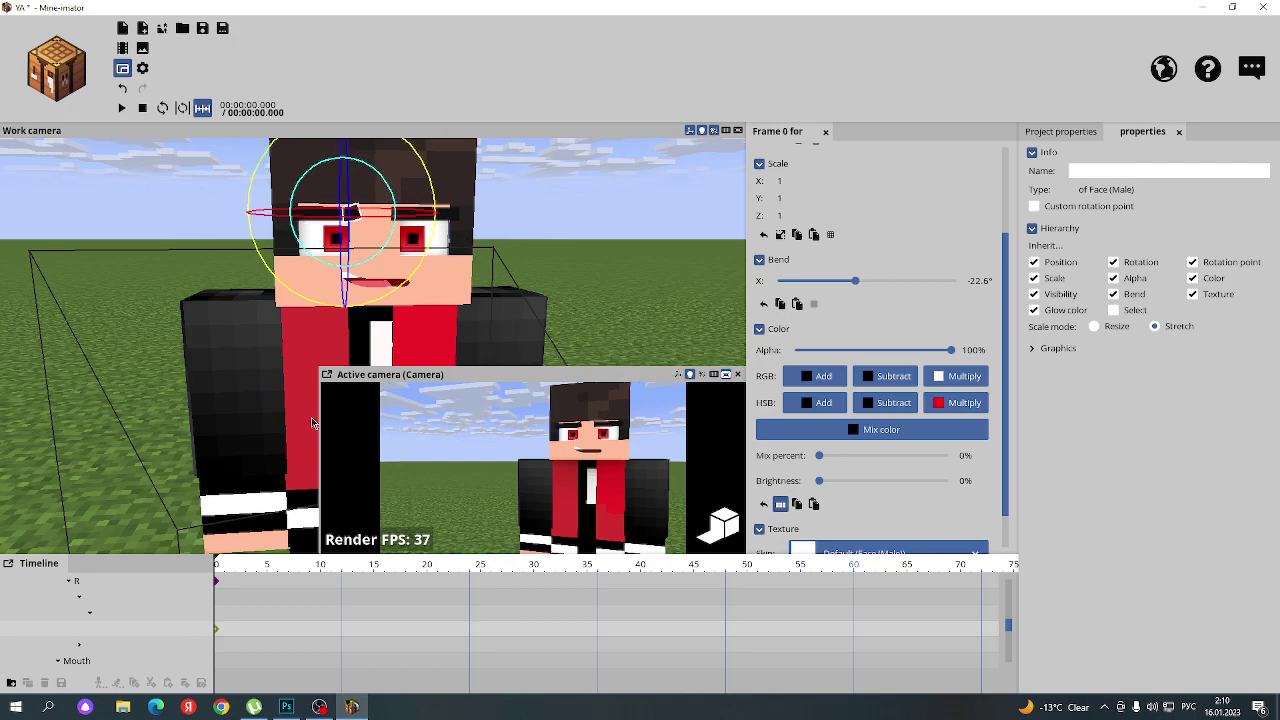
- Raise the right arm up and outward toward the camera, bent about 54° at the elbow
{"action": "left_click", "coordinate": [224, 386]}
{"action": "mouse_move", "coordinate": [288, 255]}
{"action": "left_mouse_down"}
{"action": "mouse_move", "coordinate": [348, 477]}
{"action": "mouse_move", "coordinate": [231, 330]}
{"action": "mouse_move", "coordinate": [214, 378]}
{"action": "left_mouse_up"}
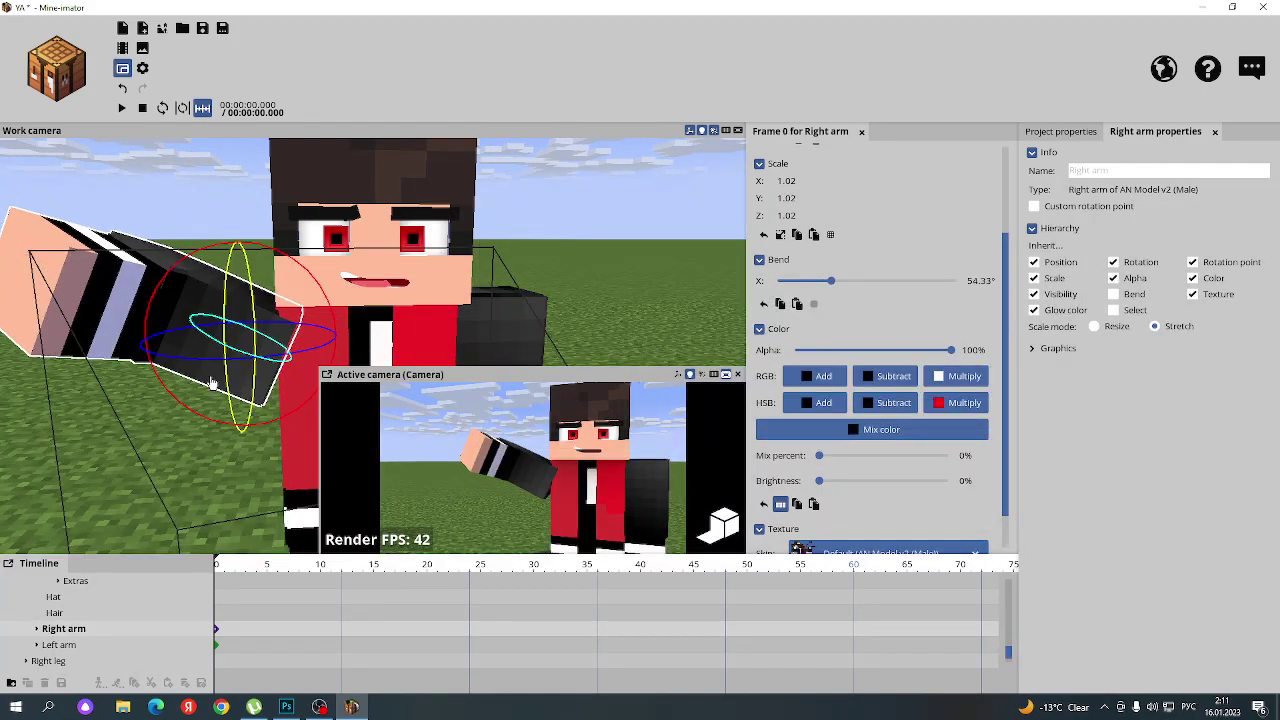
{"action": "left_click", "coordinate": [41, 228]}
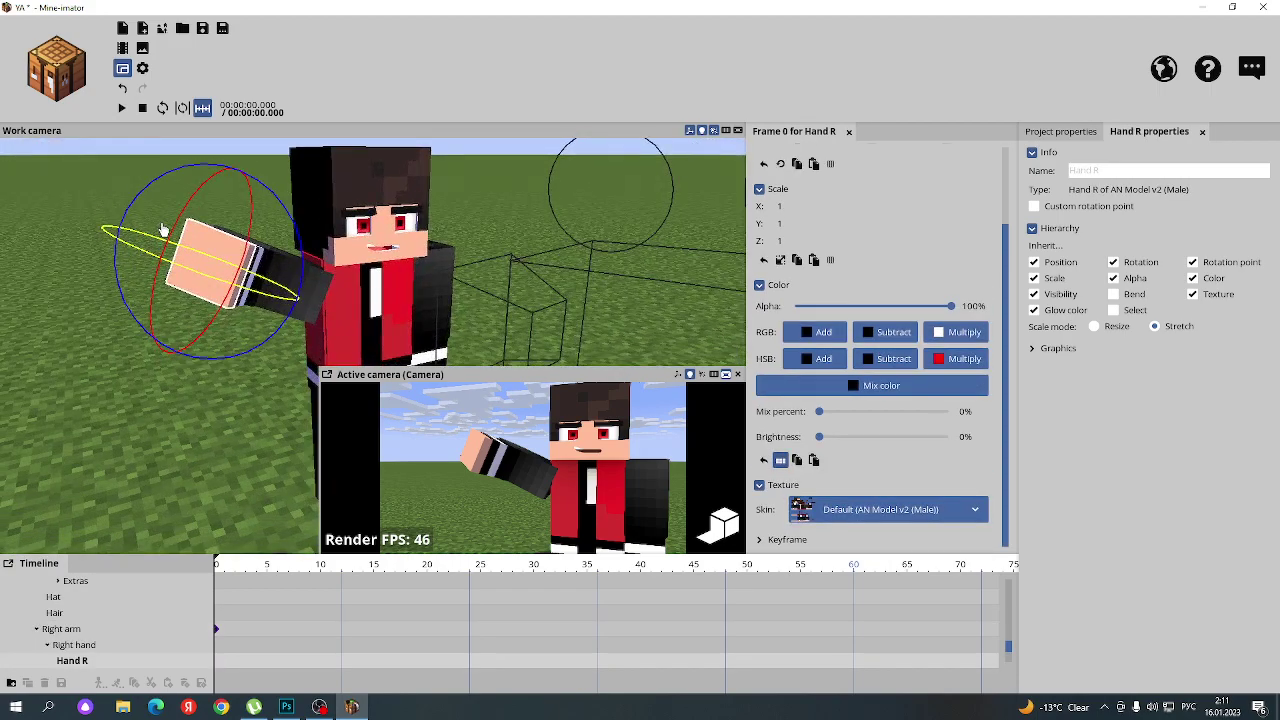
- Try bending the right hand at the wrist, undoing the excessive bend
{"action": "mouse_move", "coordinate": [160, 240]}
{"action": "left_mouse_down"}
{"action": "mouse_move", "coordinate": [155, 256]}
{"action": "mouse_move", "coordinate": [305, 328]}
{"action": "mouse_move", "coordinate": [262, 255]}
{"action": "left_mouse_up"}
{"action": "left_click", "coordinate": [262, 255]}
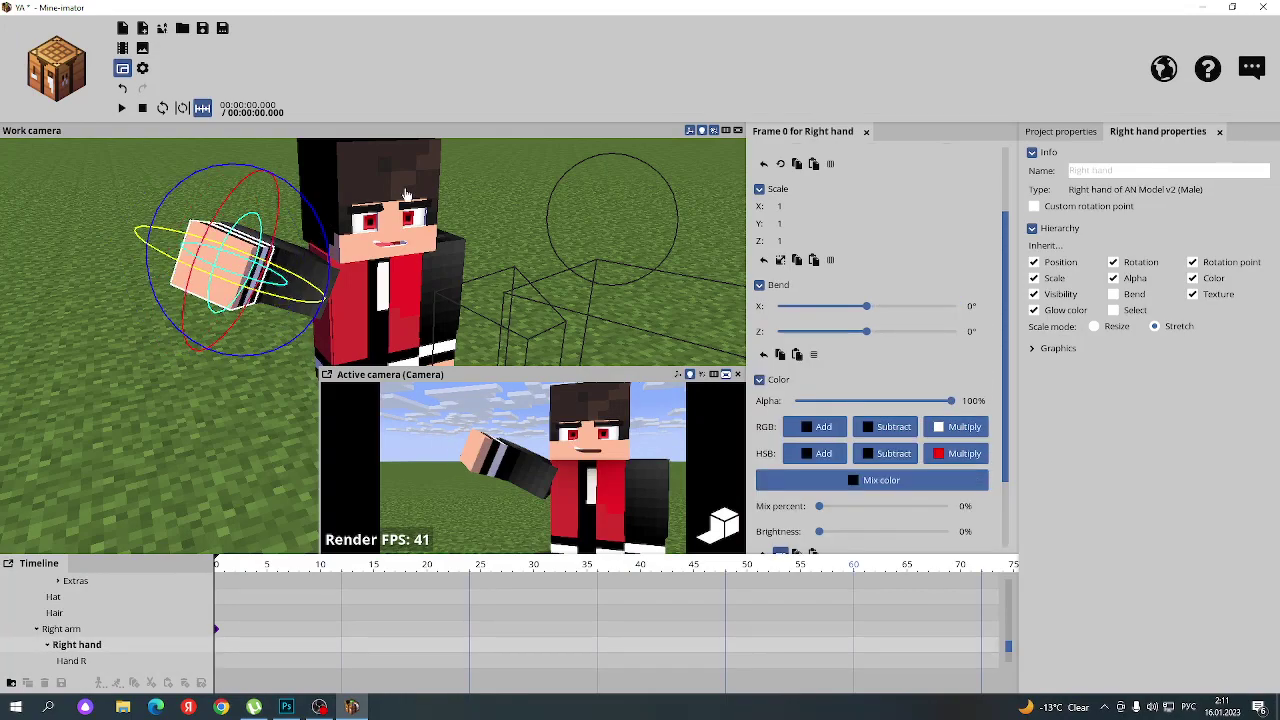
{"action": "scroll", "coordinate": [405, 193], "scroll_direction": "up", "scroll_amount": 5}
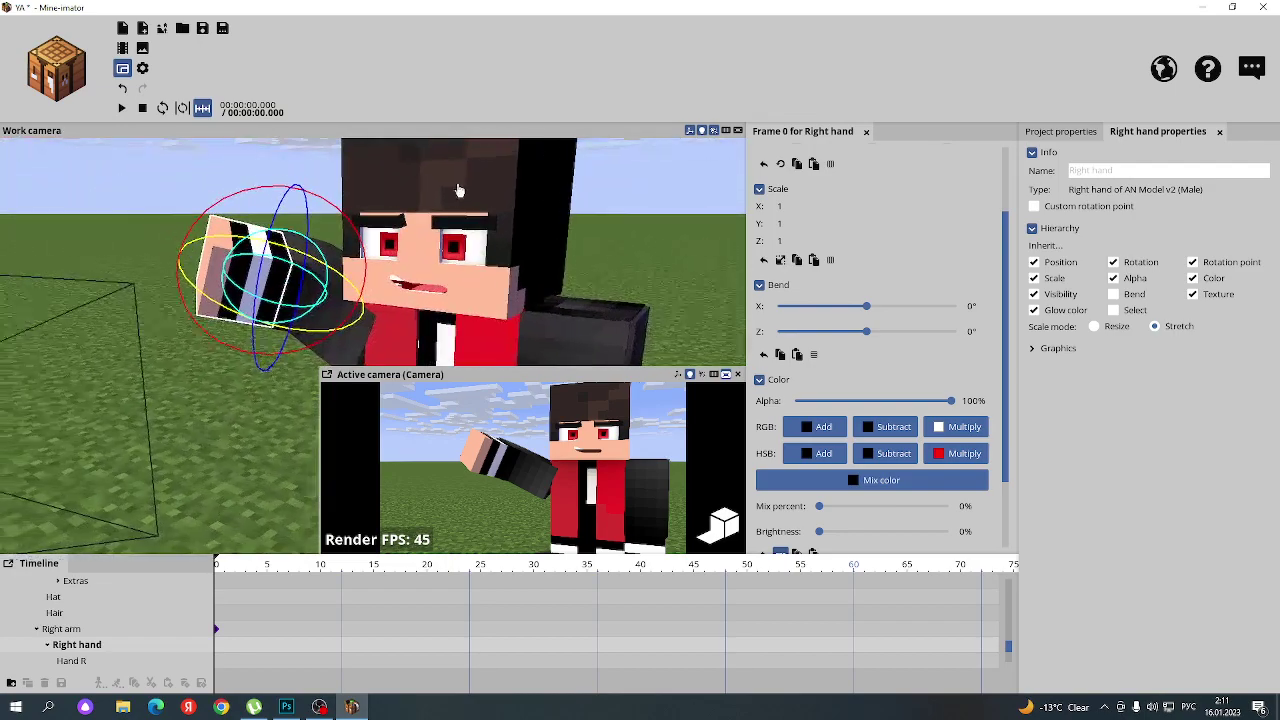
{"action": "mouse_move", "coordinate": [292, 234]}
{"action": "left_mouse_down"}
{"action": "mouse_move", "coordinate": [230, 208]}
{"action": "mouse_move", "coordinate": [238, 179]}
{"action": "mouse_move", "coordinate": [297, 171]}
{"action": "mouse_move", "coordinate": [277, 182]}
{"action": "left_mouse_up"}
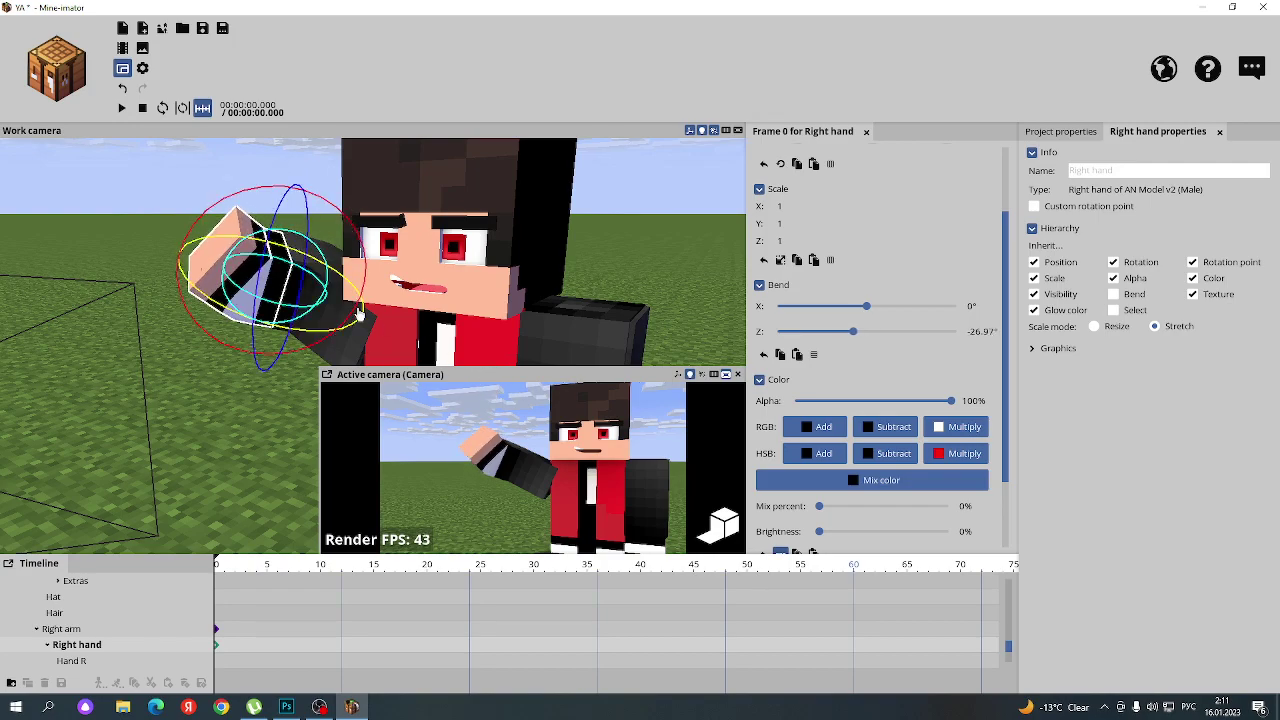
{"action": "left_click_drag", "start_coordinate": [247, 291], "coordinate": [252, 235]}
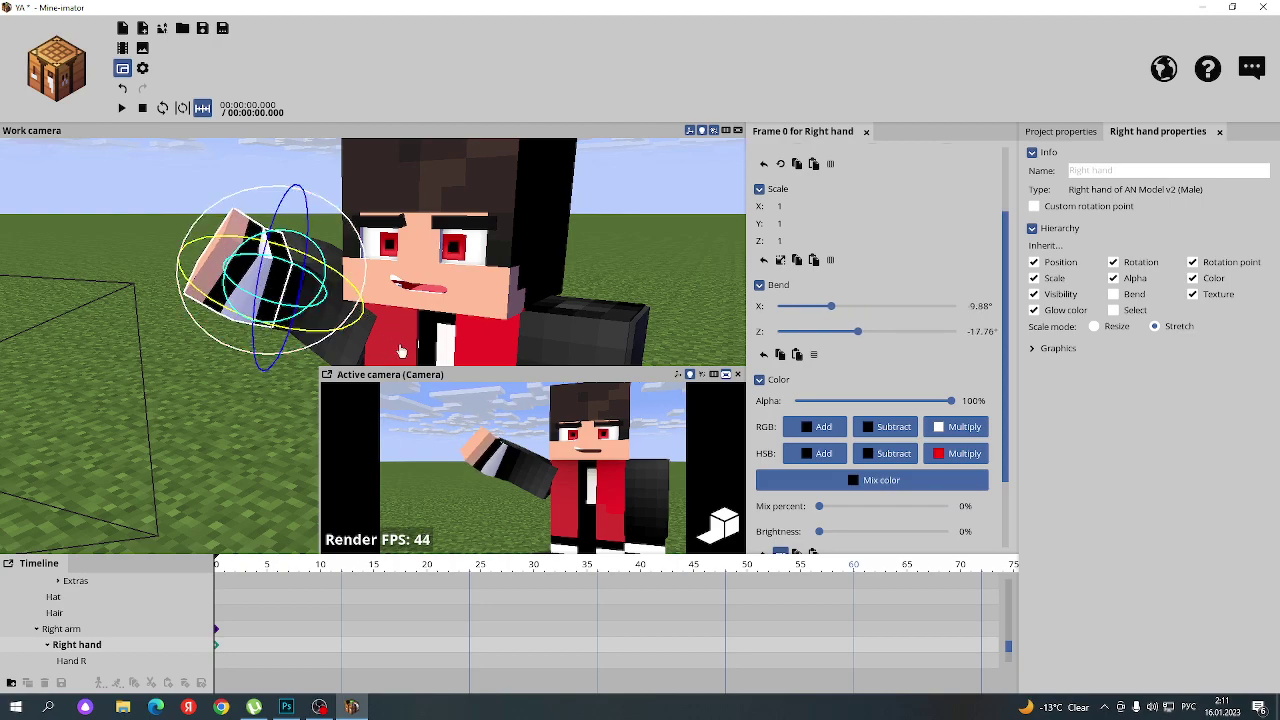
{"action": "left_click_drag", "start_coordinate": [255, 309], "coordinate": [250, 310]}
{"action": "mouse_move", "coordinate": [290, 240]}
{"action": "left_mouse_down"}
{"action": "mouse_move", "coordinate": [283, 229]}
{"action": "mouse_move", "coordinate": [283, 241]}
{"action": "left_mouse_up"}
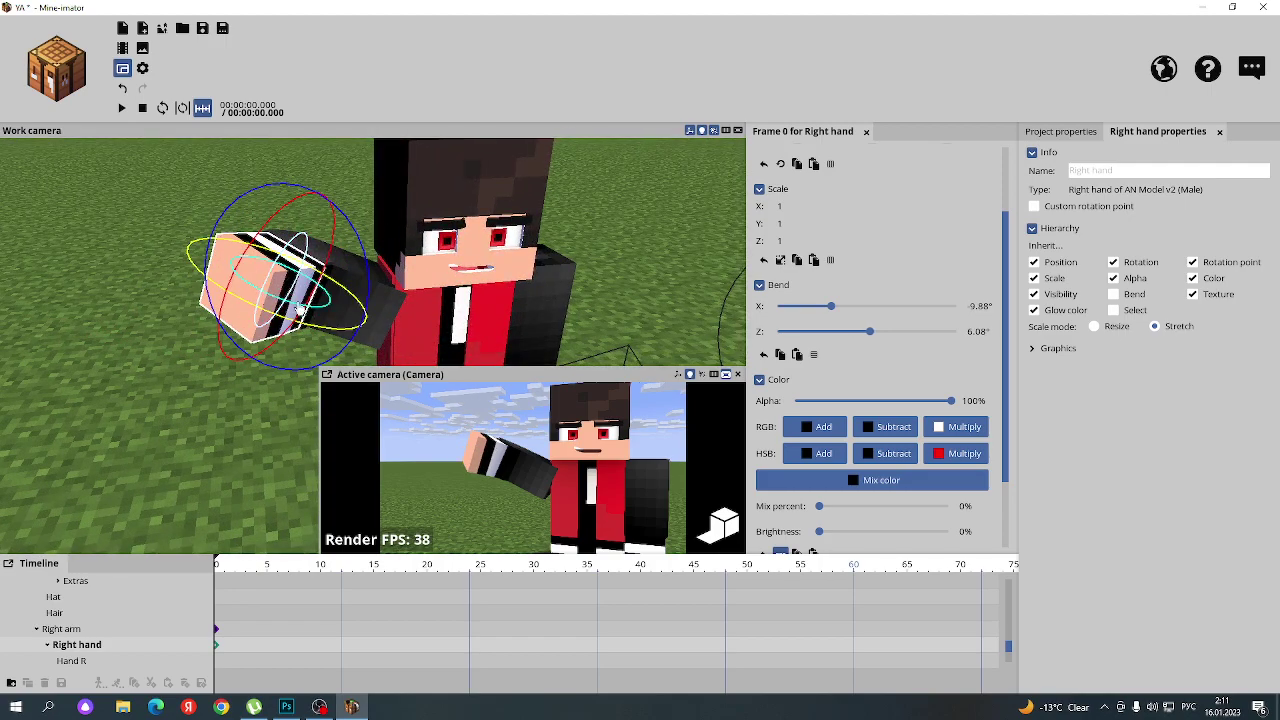
{"action": "mouse_move", "coordinate": [298, 309]}
{"action": "left_mouse_down"}
{"action": "mouse_move", "coordinate": [292, 235]}
{"action": "mouse_move", "coordinate": [268, 335]}
{"action": "mouse_move", "coordinate": [291, 313]}
{"action": "left_mouse_up"}
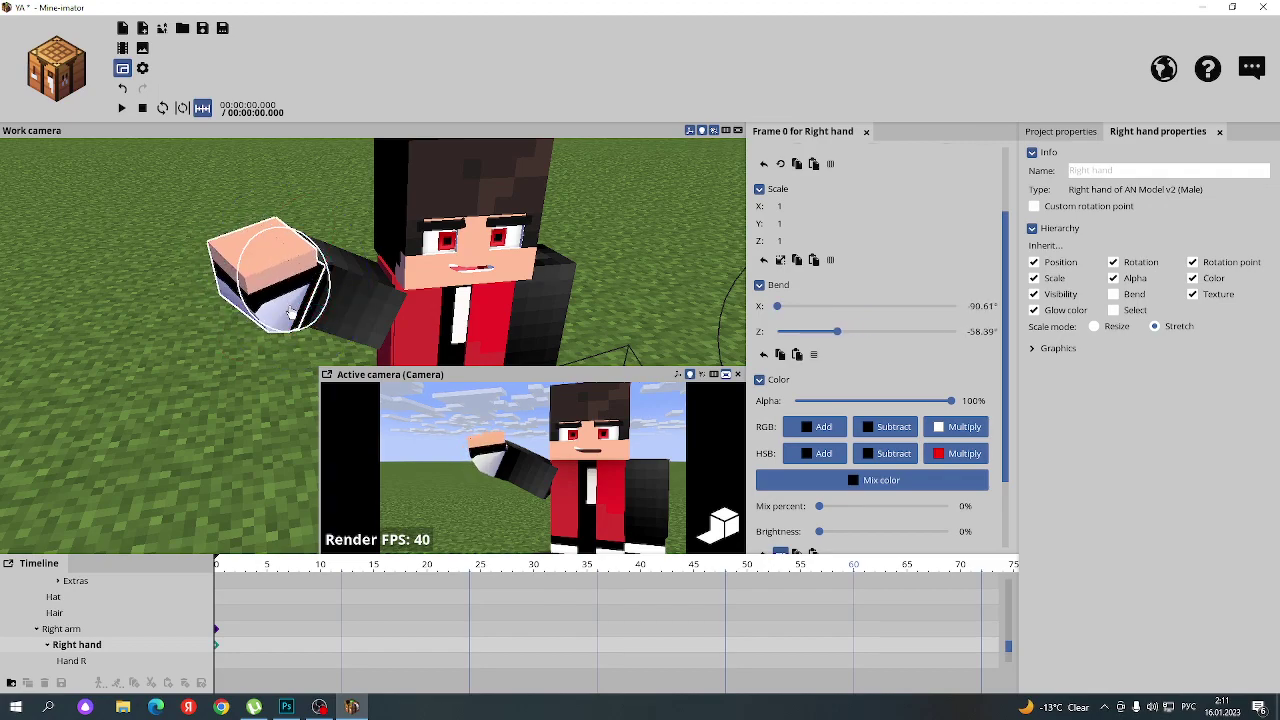
{"action": "key", "text": "ctrl+z"}
{"action": "key", "text": "ctrl+z"}
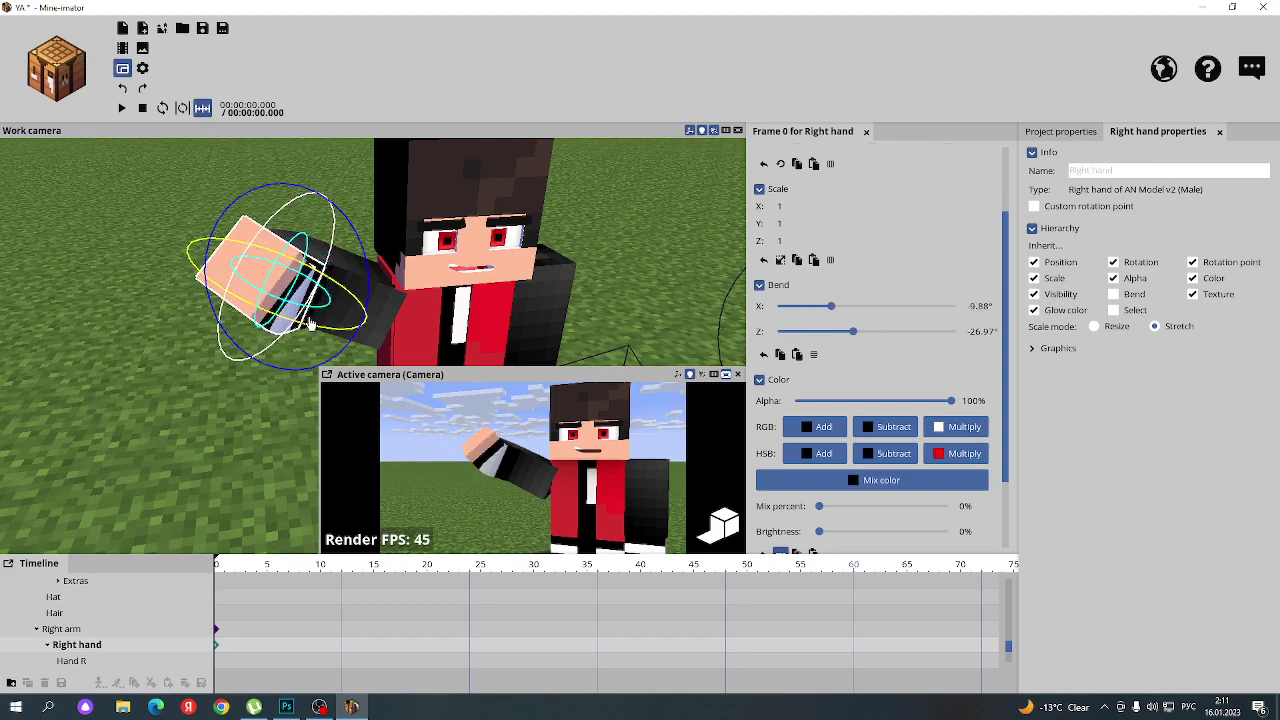
{"action": "key", "text": "ctrl+z"}
{"action": "key", "text": "ctrl+z"}
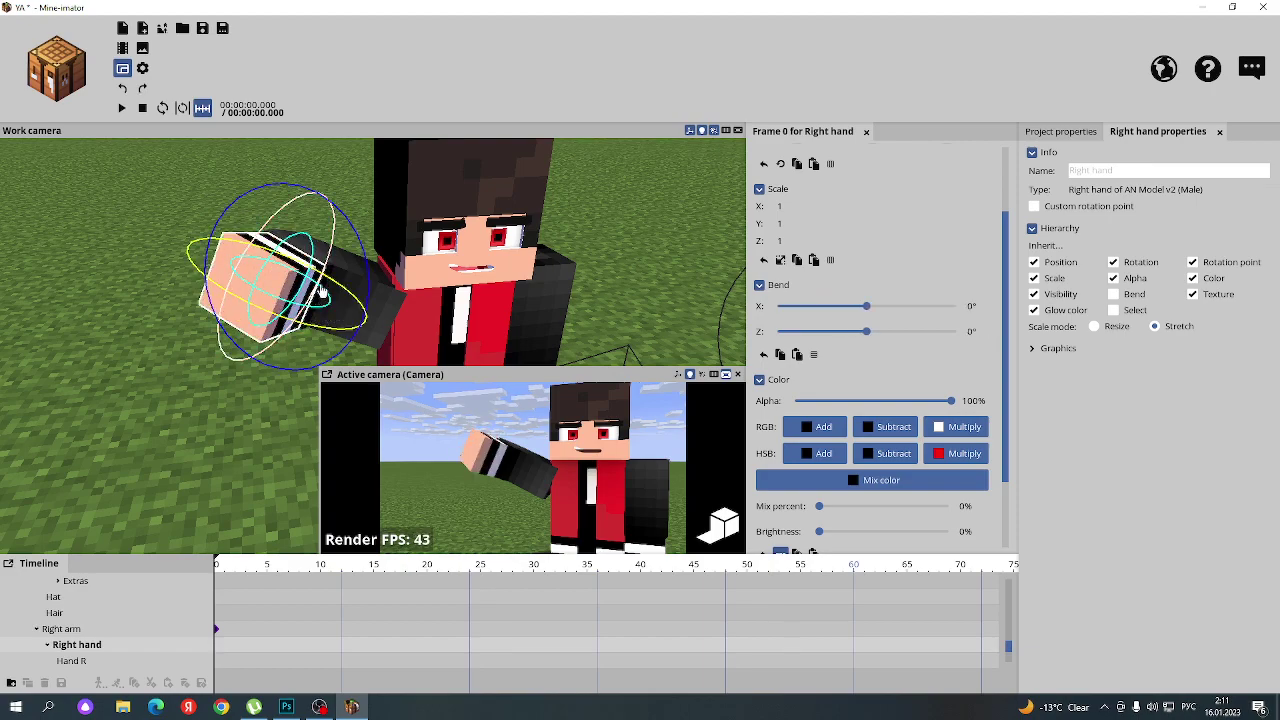
- Set the right hand bend to about 3.29° X and rotate it to face the camera
{"action": "mouse_move", "coordinate": [264, 298]}
{"action": "left_mouse_down"}
{"action": "mouse_move", "coordinate": [217, 295]}
{"action": "mouse_move", "coordinate": [185, 222]}
{"action": "left_mouse_up"}
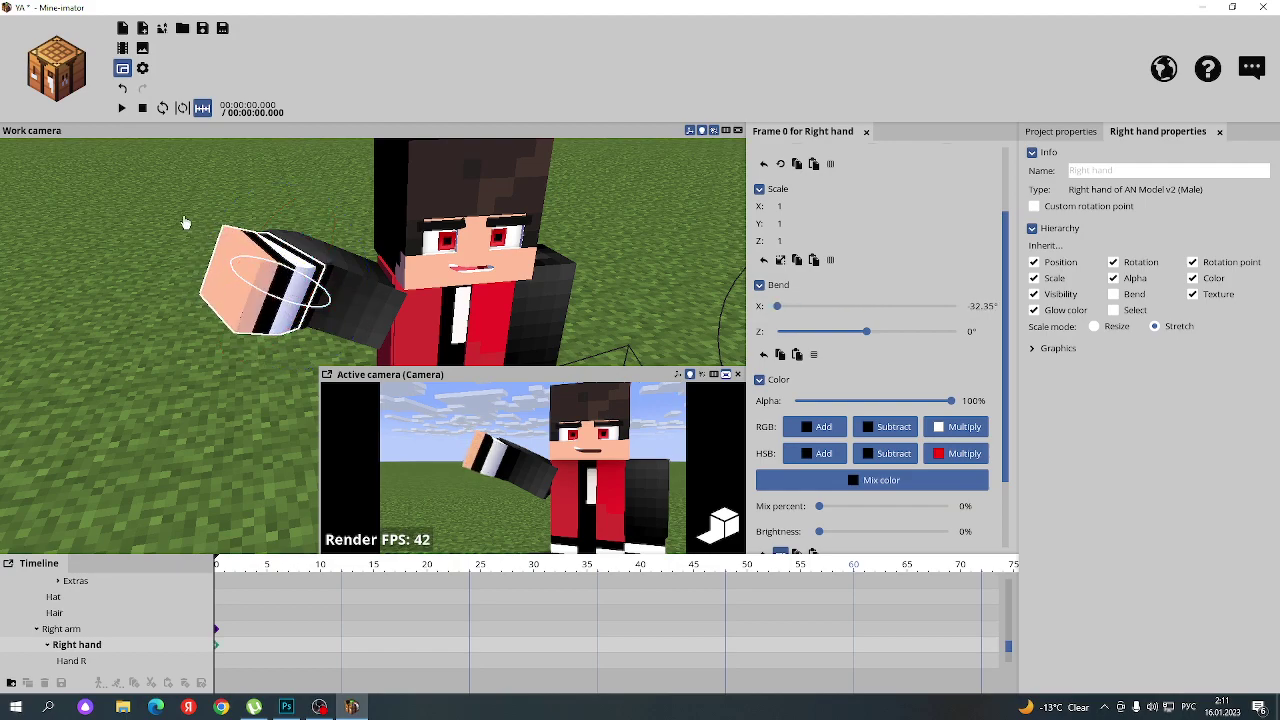
{"action": "left_click_drag", "start_coordinate": [301, 311], "coordinate": [323, 357]}
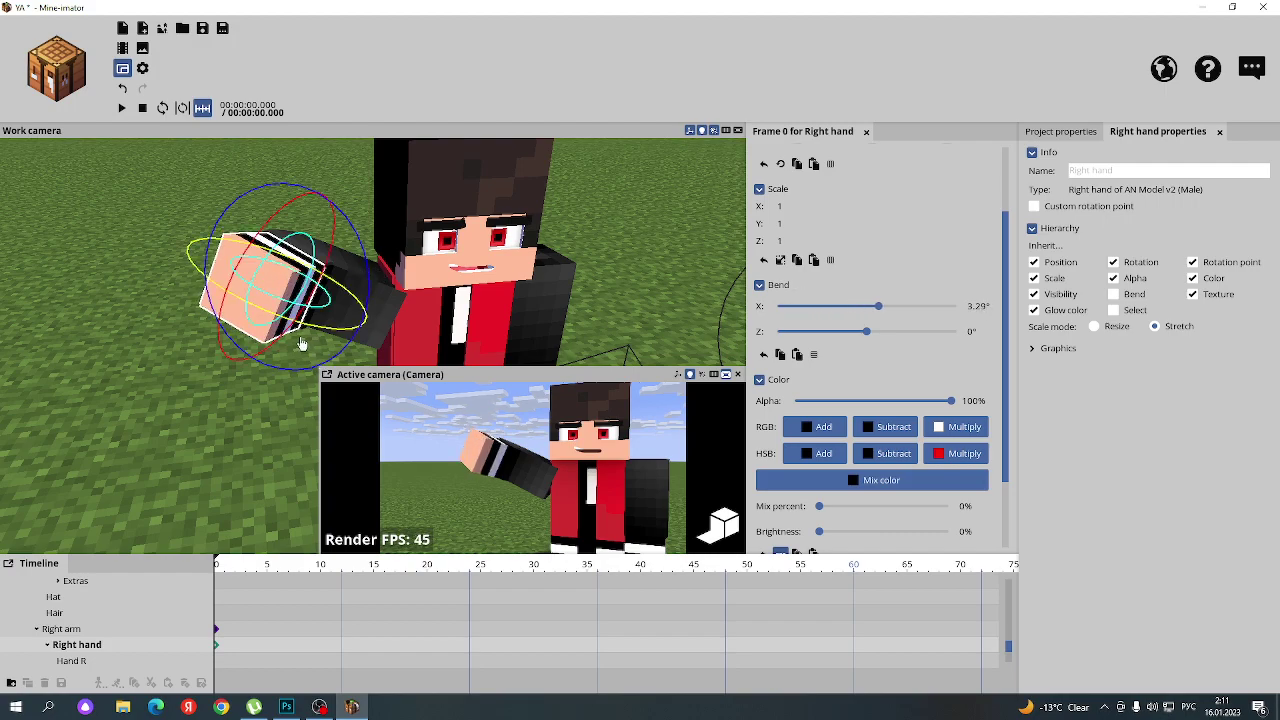
{"action": "left_click_drag", "start_coordinate": [344, 356], "coordinate": [380, 330]}
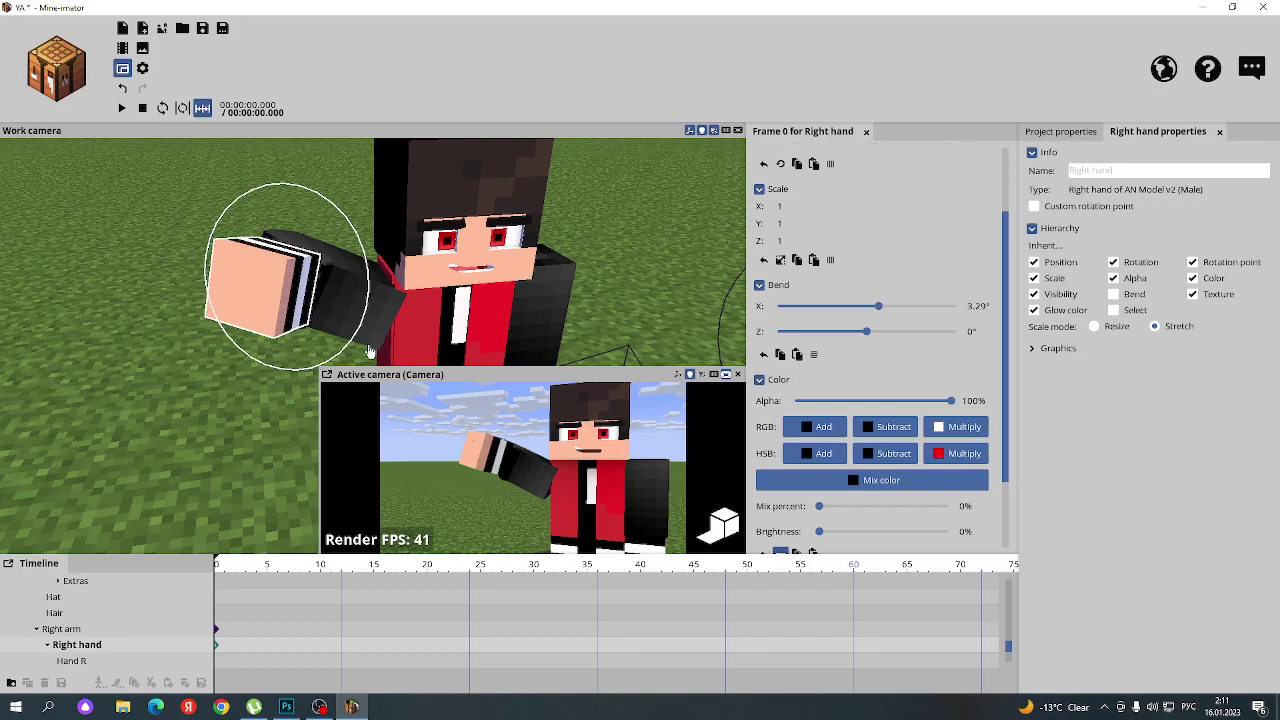
{"action": "left_click_drag", "start_coordinate": [380, 330], "coordinate": [372, 336]}
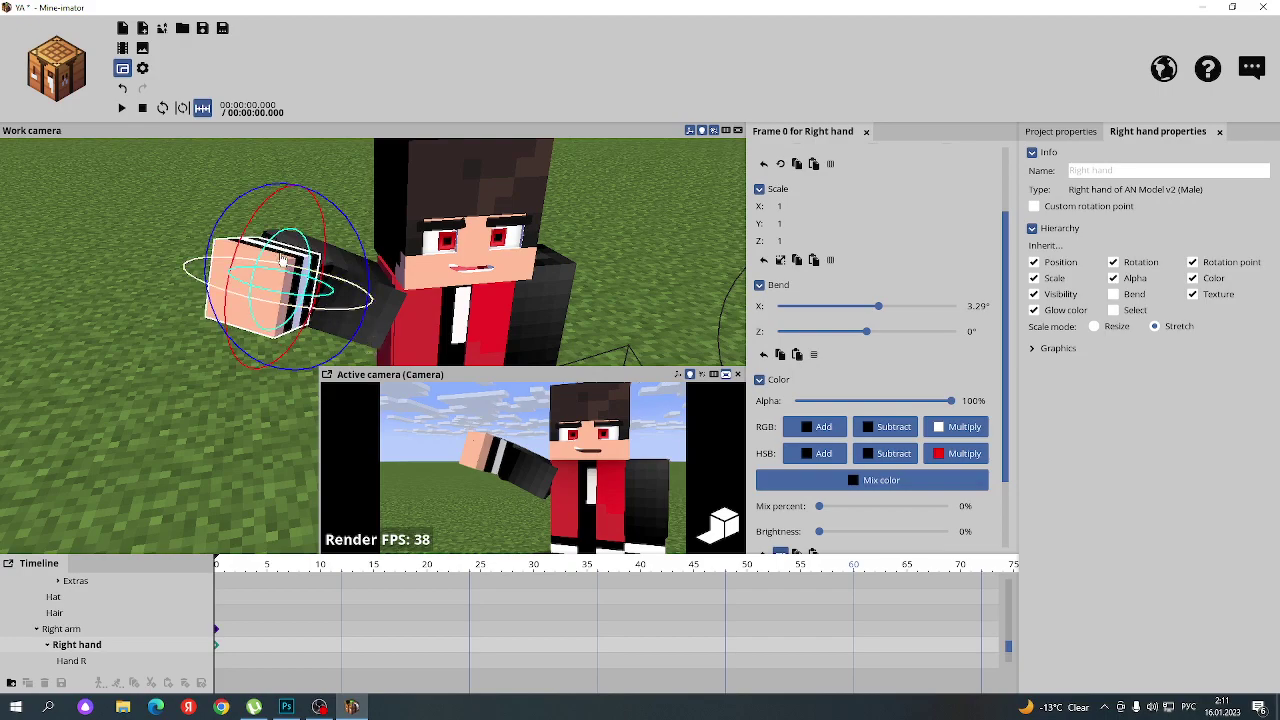
{"action": "left_click", "coordinate": [204, 300]}
{"action": "left_click", "coordinate": [211, 296]}
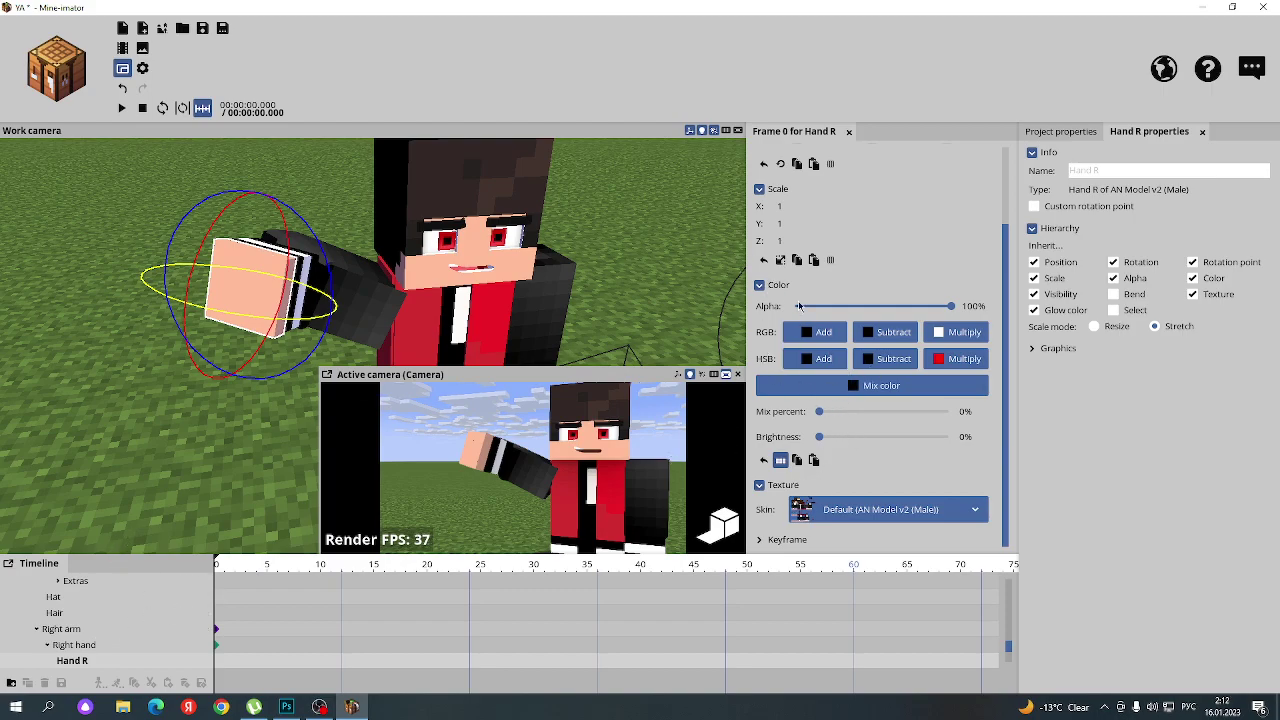
- Shrink the hand slightly and give the index finger and fingertip a slight bend
{"action": "left_click", "coordinate": [780, 260]}
{"action": "mouse_move", "coordinate": [798, 241]}
{"action": "left_mouse_down"}
{"action": "mouse_move", "coordinate": [93, 268]}
{"action": "mouse_move", "coordinate": [3, 390]}
{"action": "left_mouse_up"}
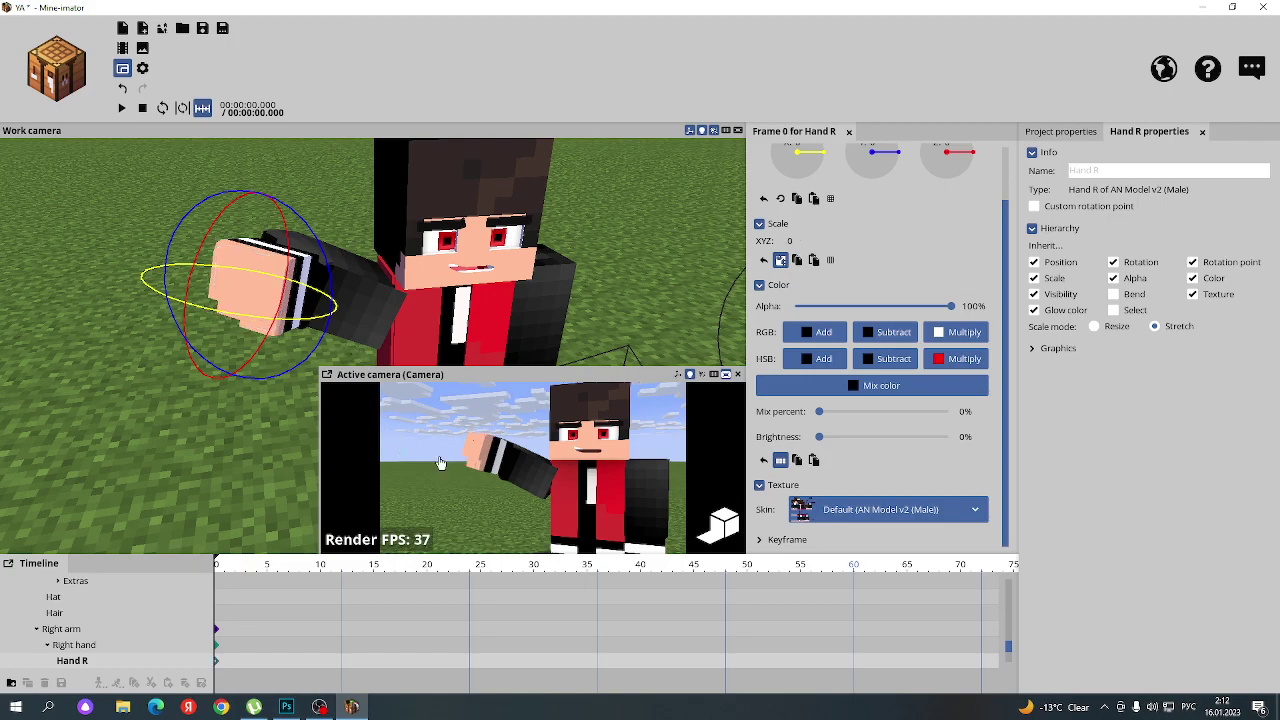
{"action": "left_click", "coordinate": [482, 452]}
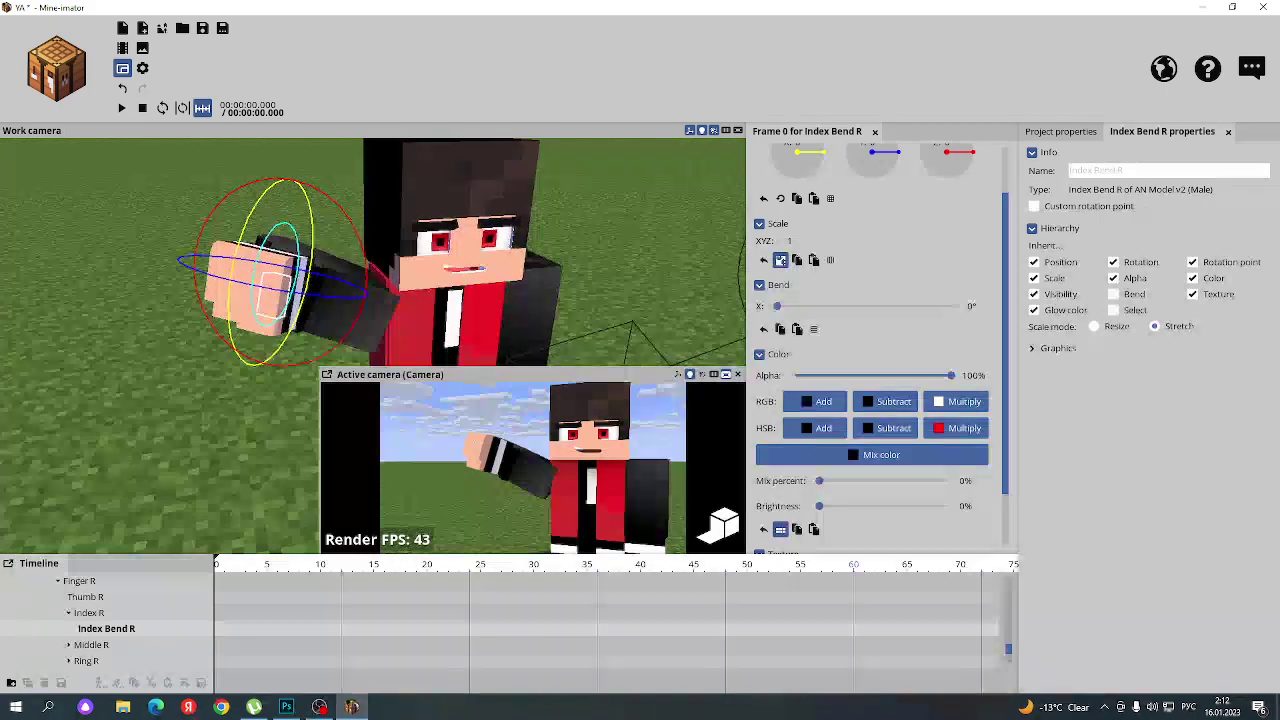
{"action": "left_click_drag", "start_coordinate": [287, 226], "coordinate": [475, 198]}
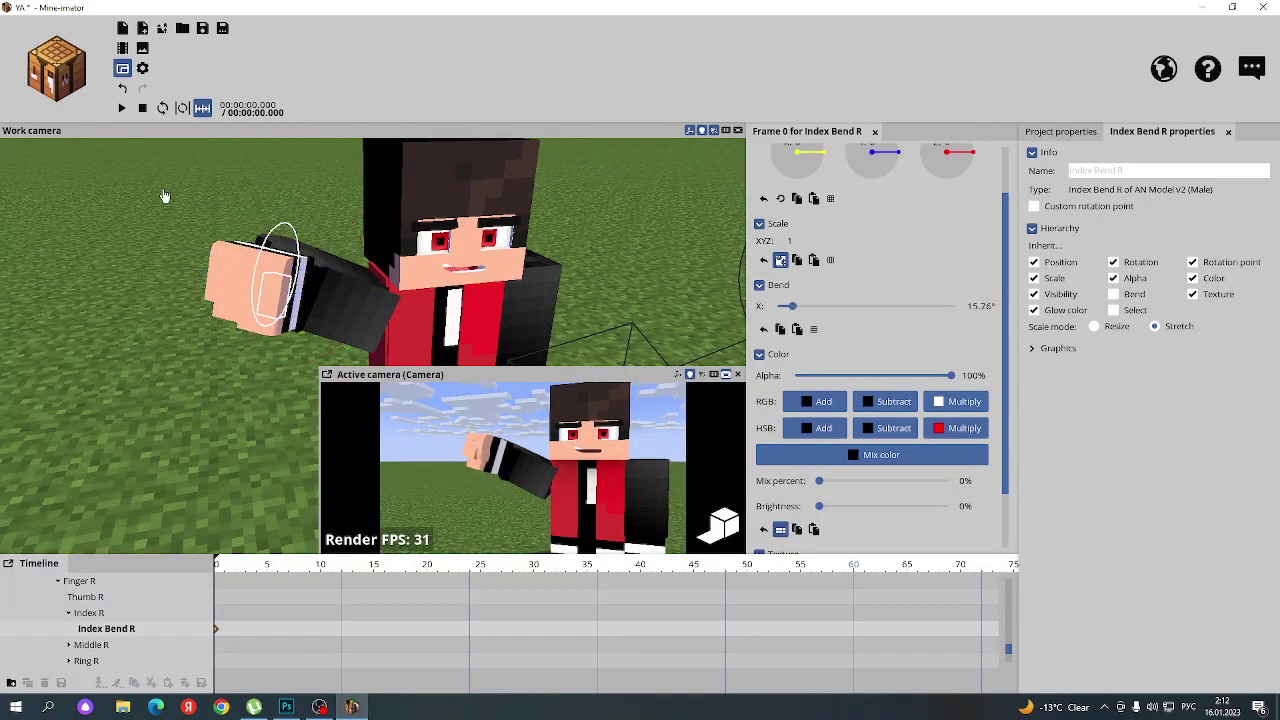
{"action": "key", "text": "ctrl+z"}
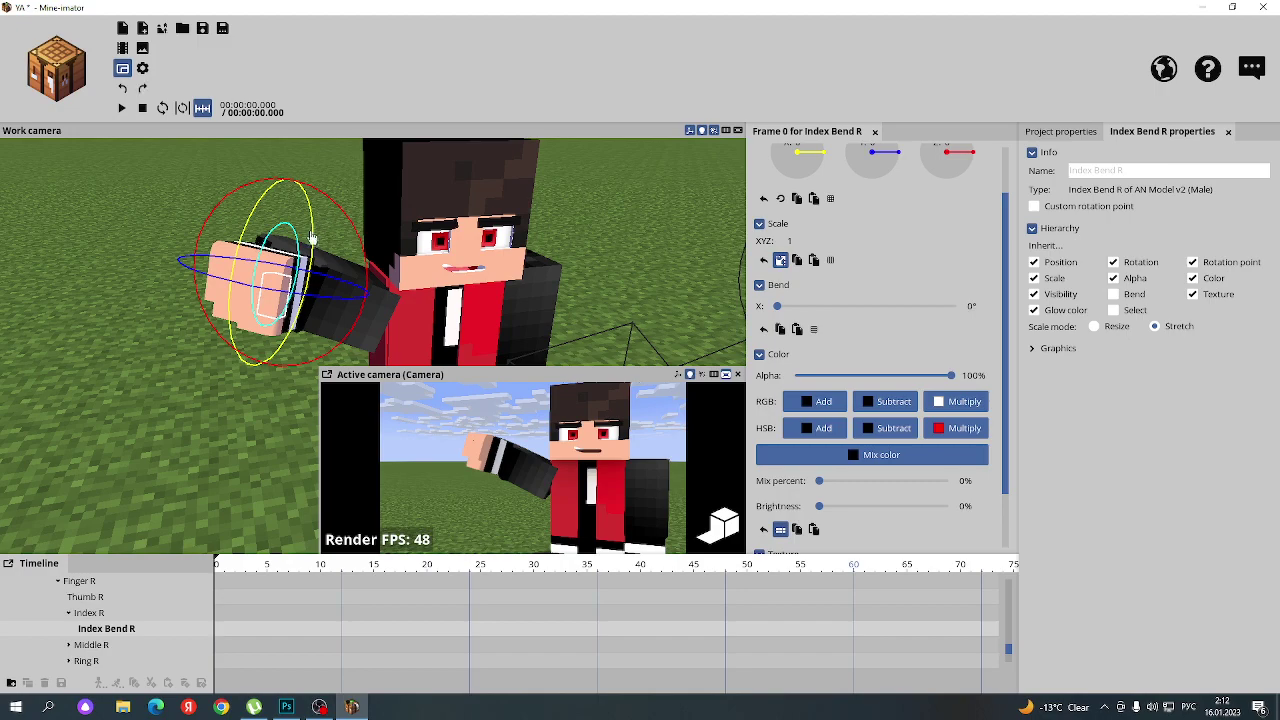
{"action": "left_click", "coordinate": [285, 262]}
{"action": "mouse_move", "coordinate": [298, 222]}
{"action": "left_mouse_down"}
{"action": "mouse_move", "coordinate": [397, 278]}
{"action": "mouse_move", "coordinate": [388, 360]}
{"action": "left_mouse_up"}
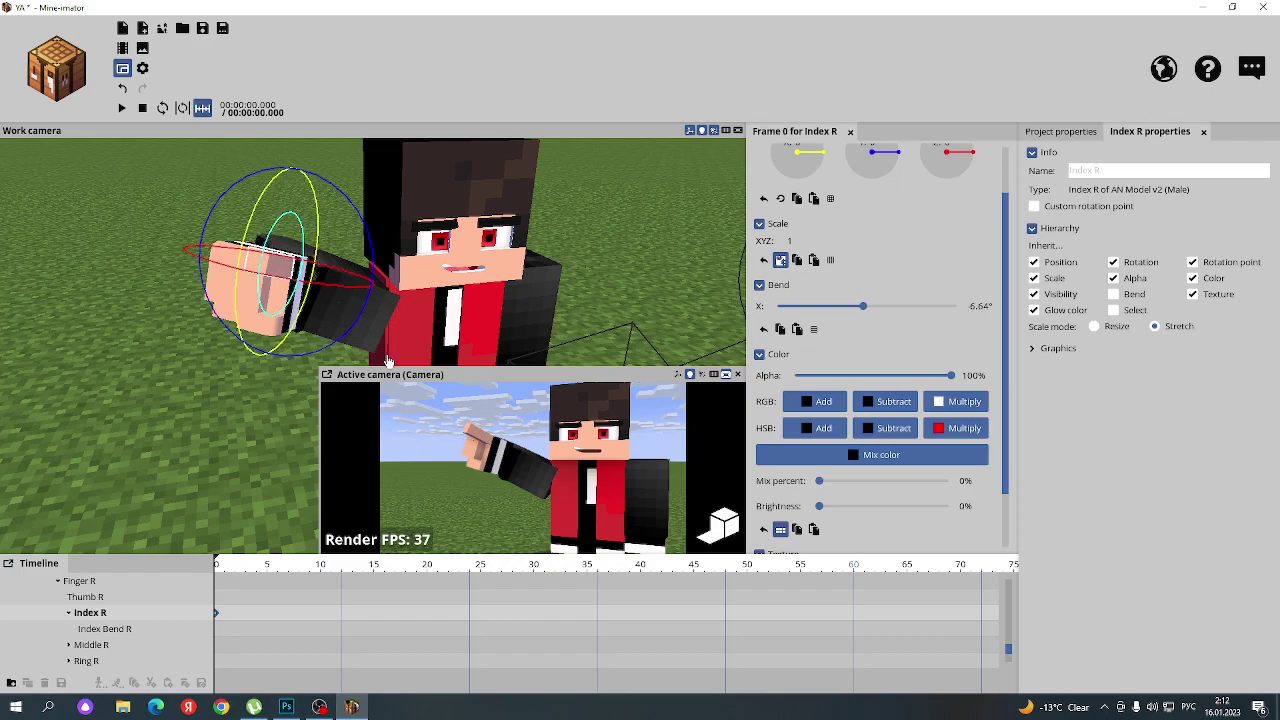
{"action": "left_click", "coordinate": [262, 255]}
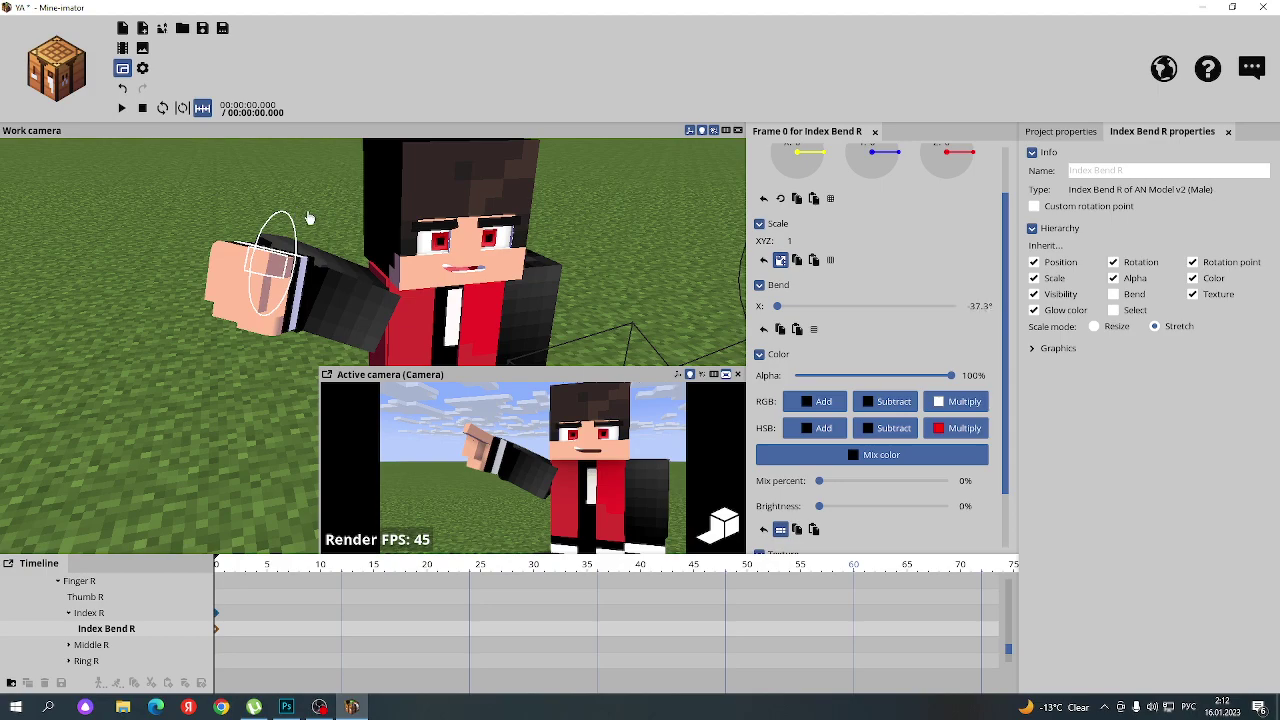
{"action": "mouse_move", "coordinate": [282, 220]}
{"action": "left_mouse_down"}
{"action": "mouse_move", "coordinate": [225, 197]}
{"action": "mouse_move", "coordinate": [345, 151]}
{"action": "left_mouse_up"}
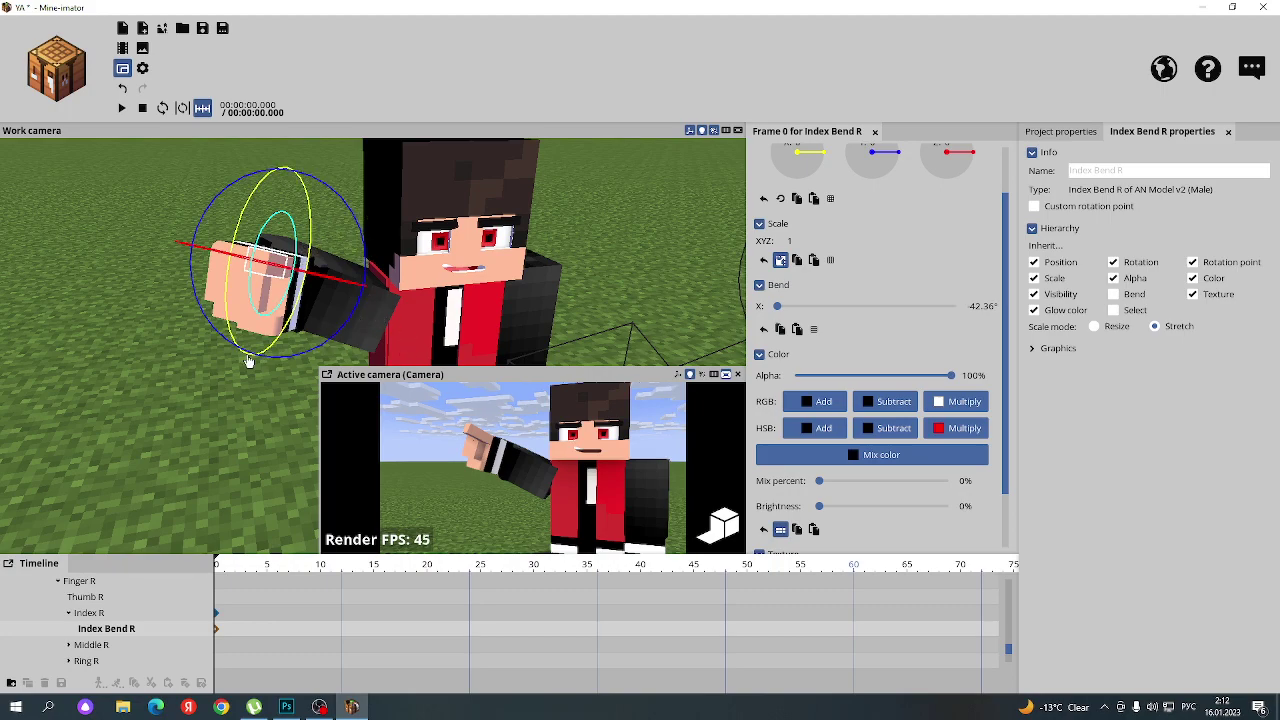
- Curl the thumb in toward the palm
{"action": "left_click", "coordinate": [268, 330]}
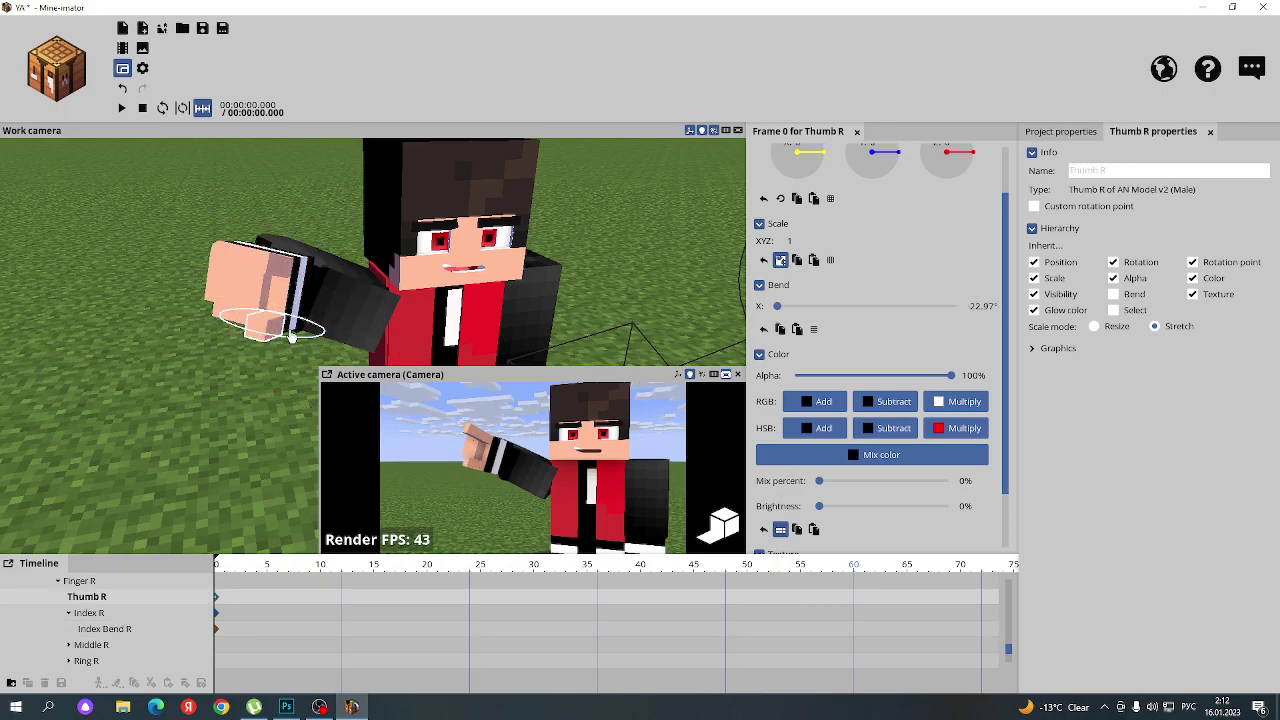
{"action": "left_click_drag", "start_coordinate": [295, 338], "coordinate": [296, 332]}
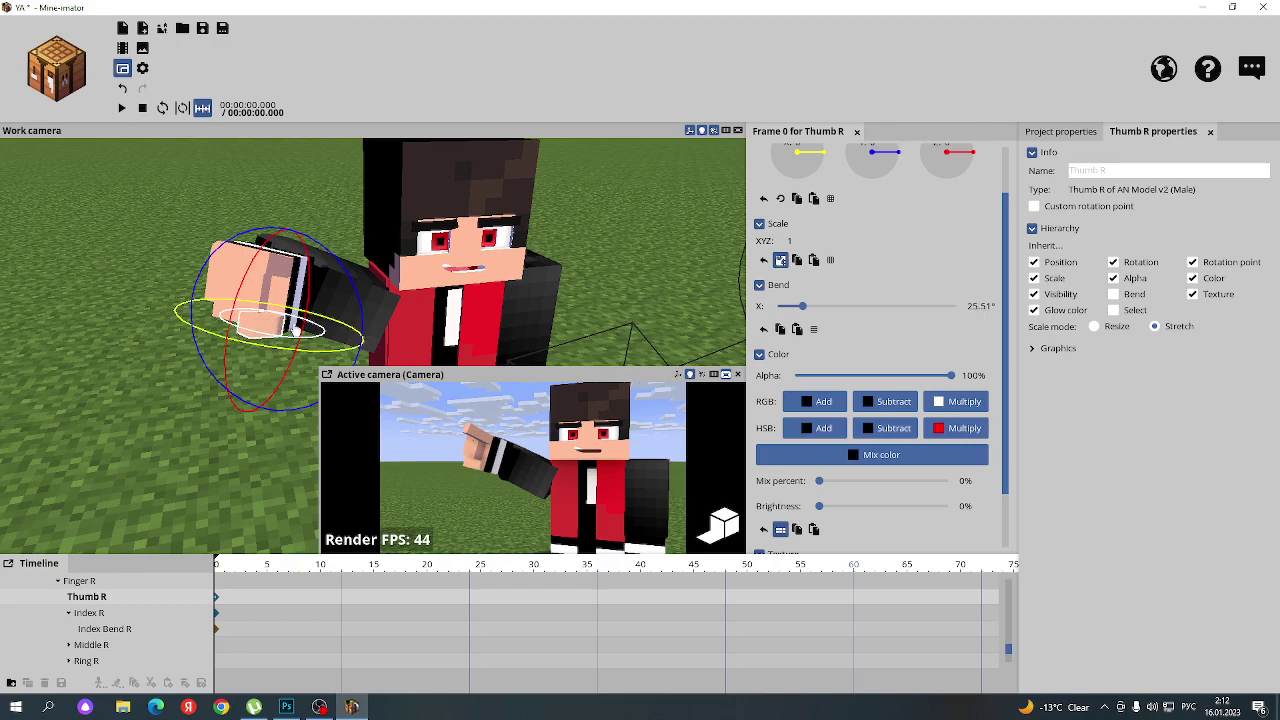
{"action": "left_click", "coordinate": [262, 296]}
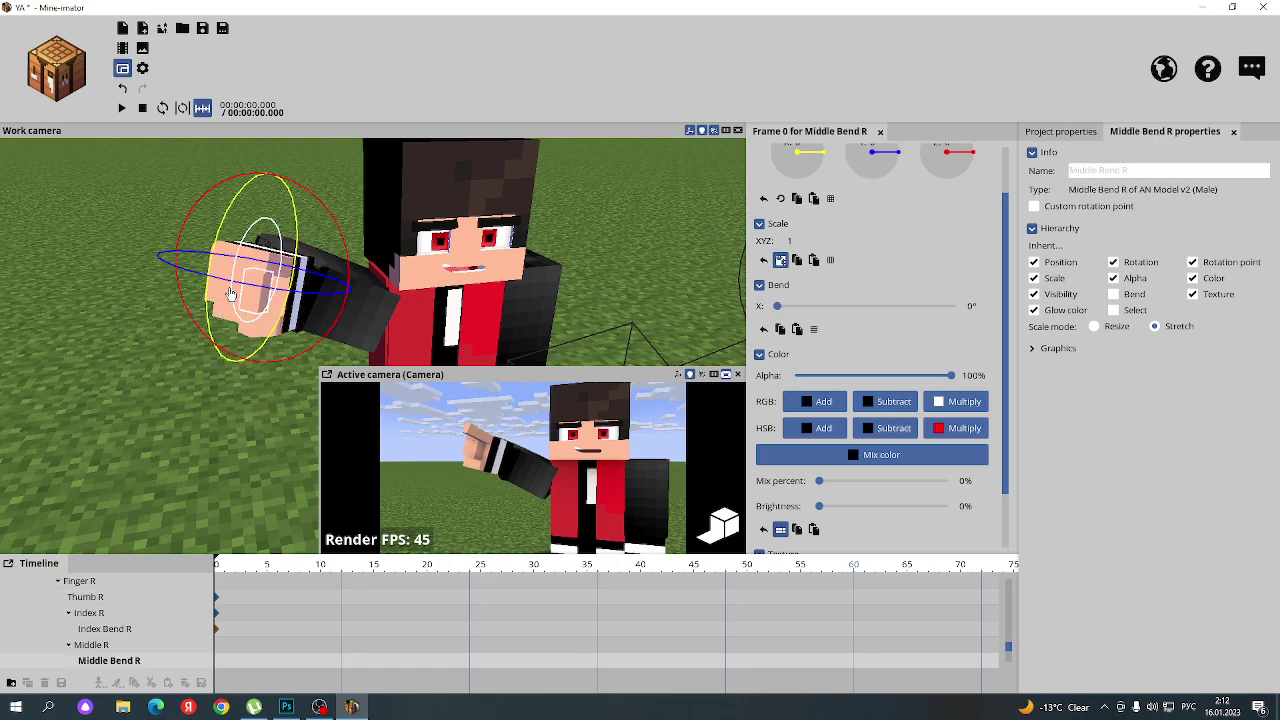
{"action": "left_click_drag", "start_coordinate": [216, 296], "coordinate": [280, 268]}
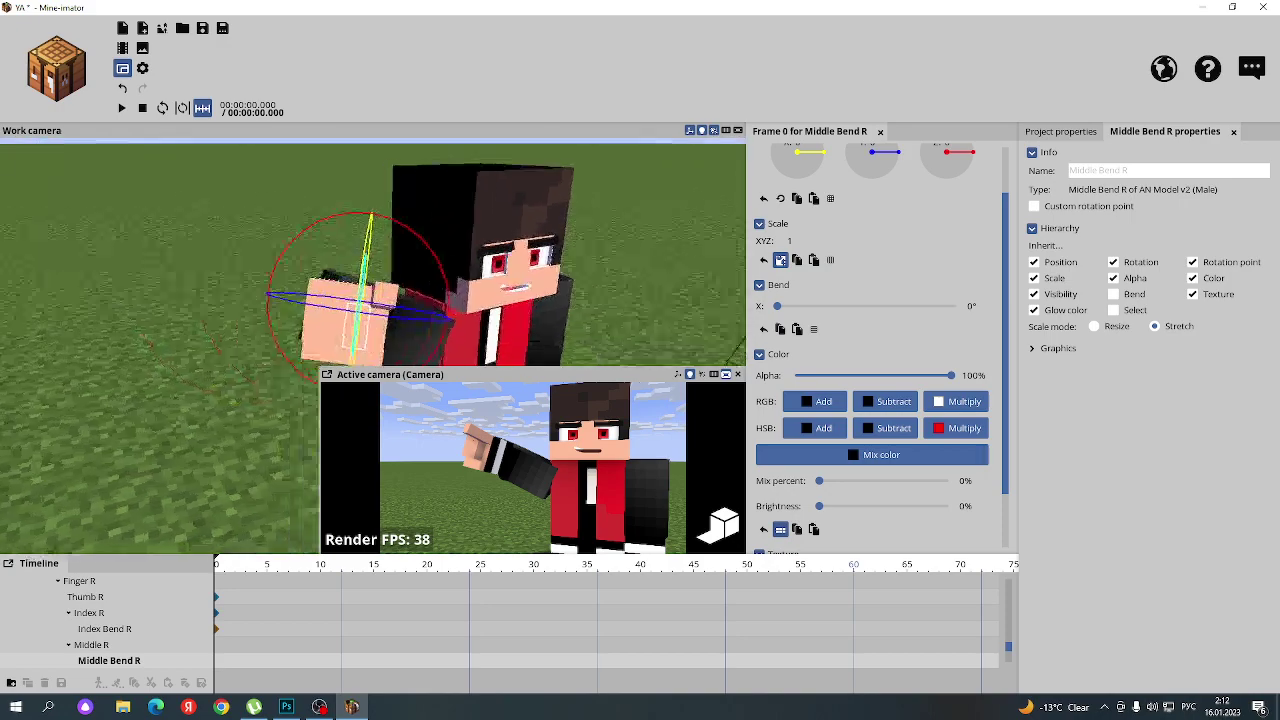
{"action": "left_click", "coordinate": [272, 281]}
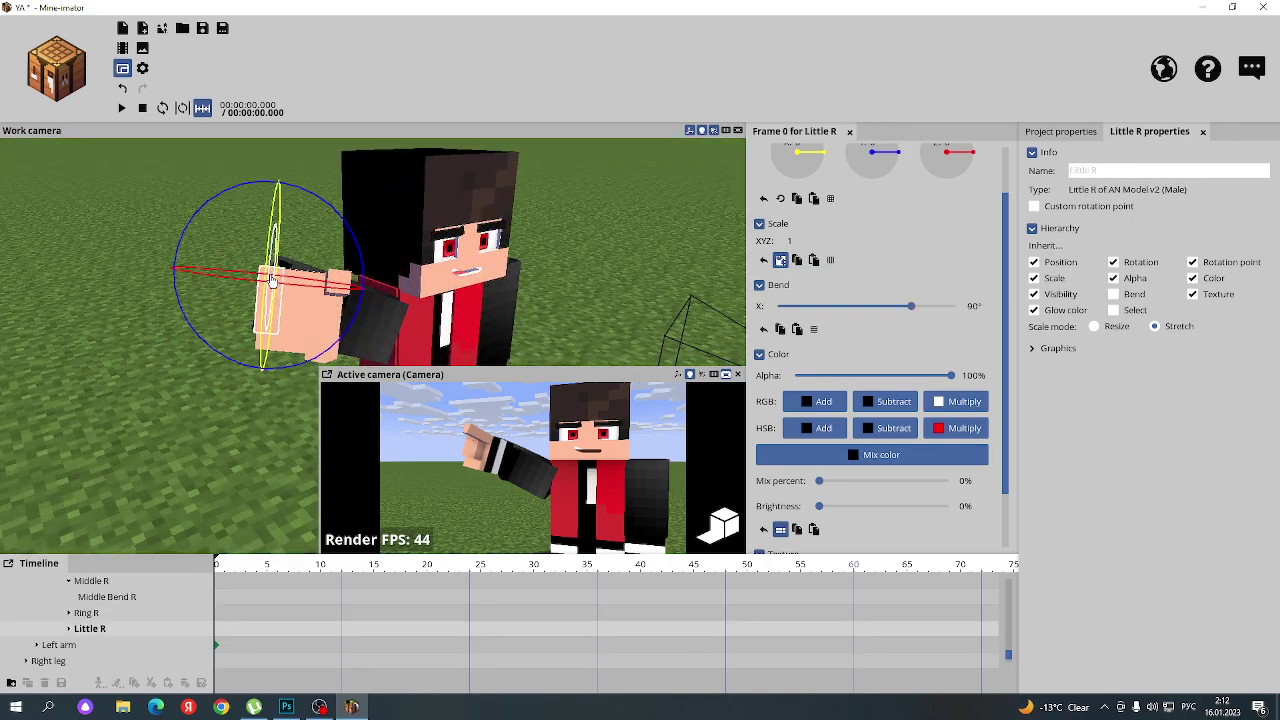
{"action": "left_click_drag", "start_coordinate": [272, 281], "coordinate": [462, 214]}
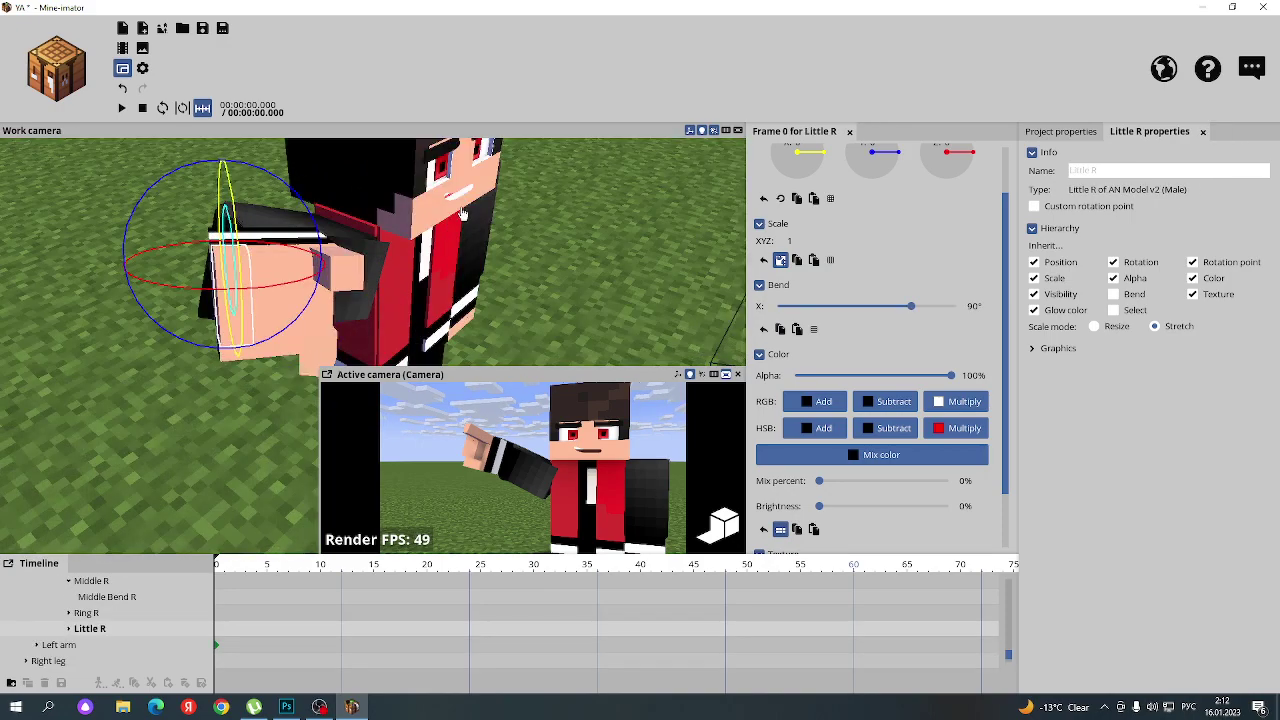
- Ease the middle finger bend to about 35° and curl Ring Bend R to 93.47° X
{"action": "left_click", "coordinate": [268, 270]}
{"action": "left_click", "coordinate": [290, 255]}
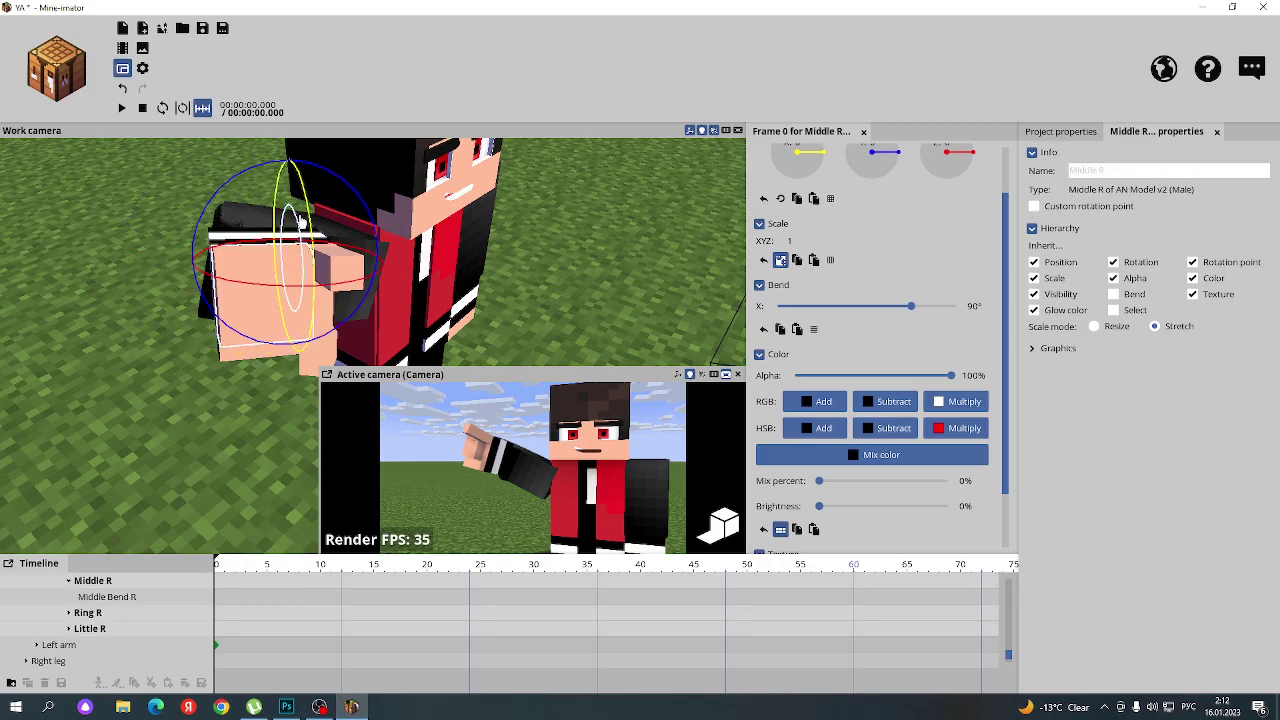
{"action": "left_click_drag", "start_coordinate": [302, 236], "coordinate": [207, 179]}
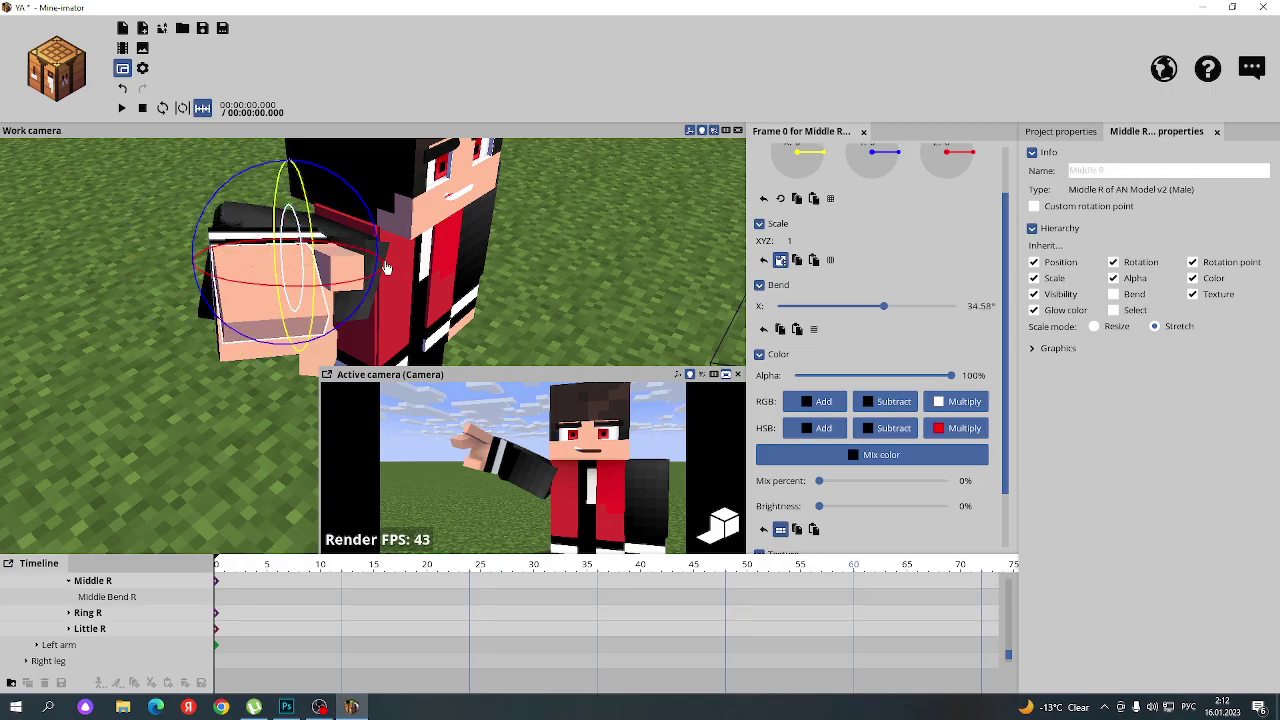
{"action": "left_click_drag", "start_coordinate": [560, 264], "coordinate": [470, 240]}
{"action": "scroll", "coordinate": [229, 222], "scroll_direction": "up", "scroll_amount": 3}
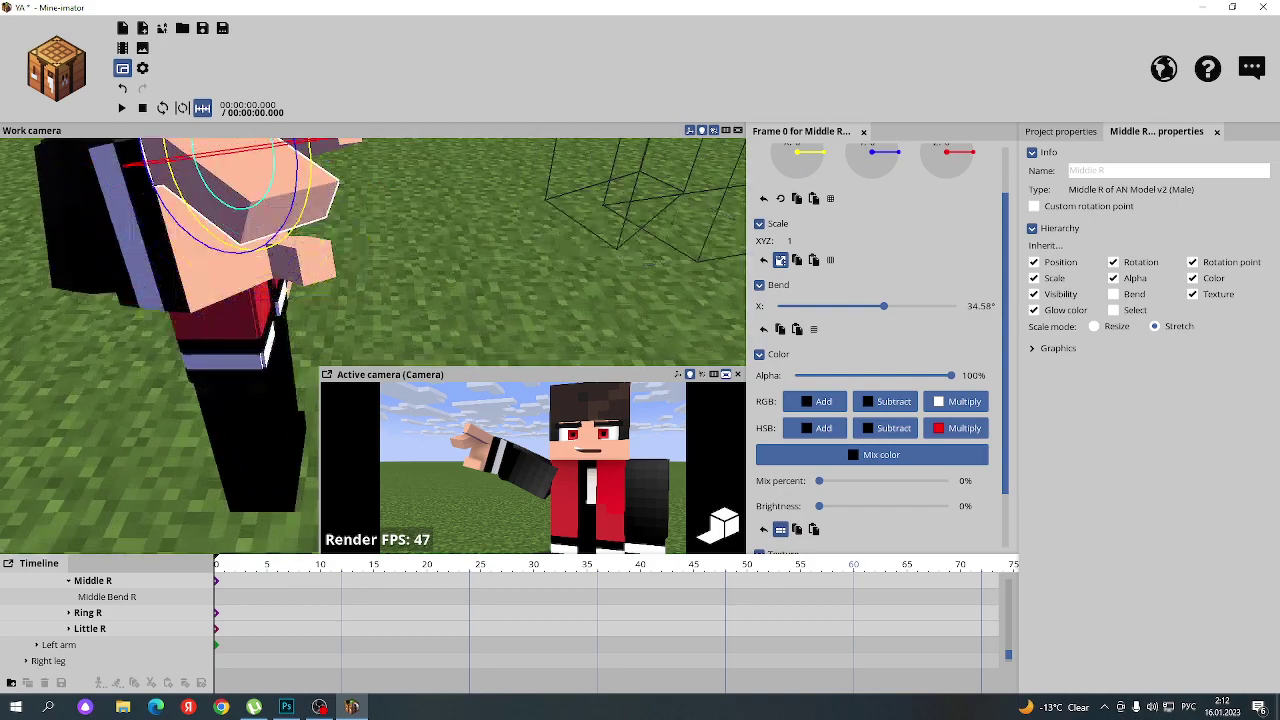
{"action": "left_click", "coordinate": [262, 224]}
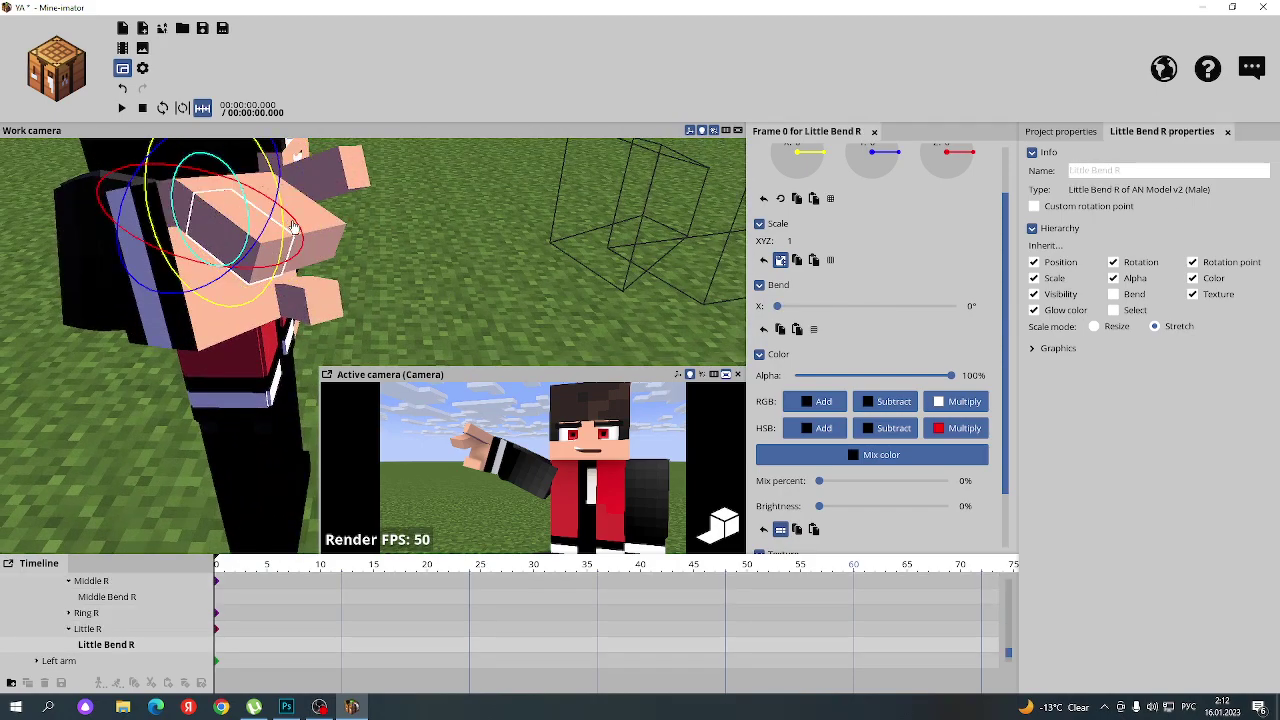
{"action": "left_click", "coordinate": [330, 250]}
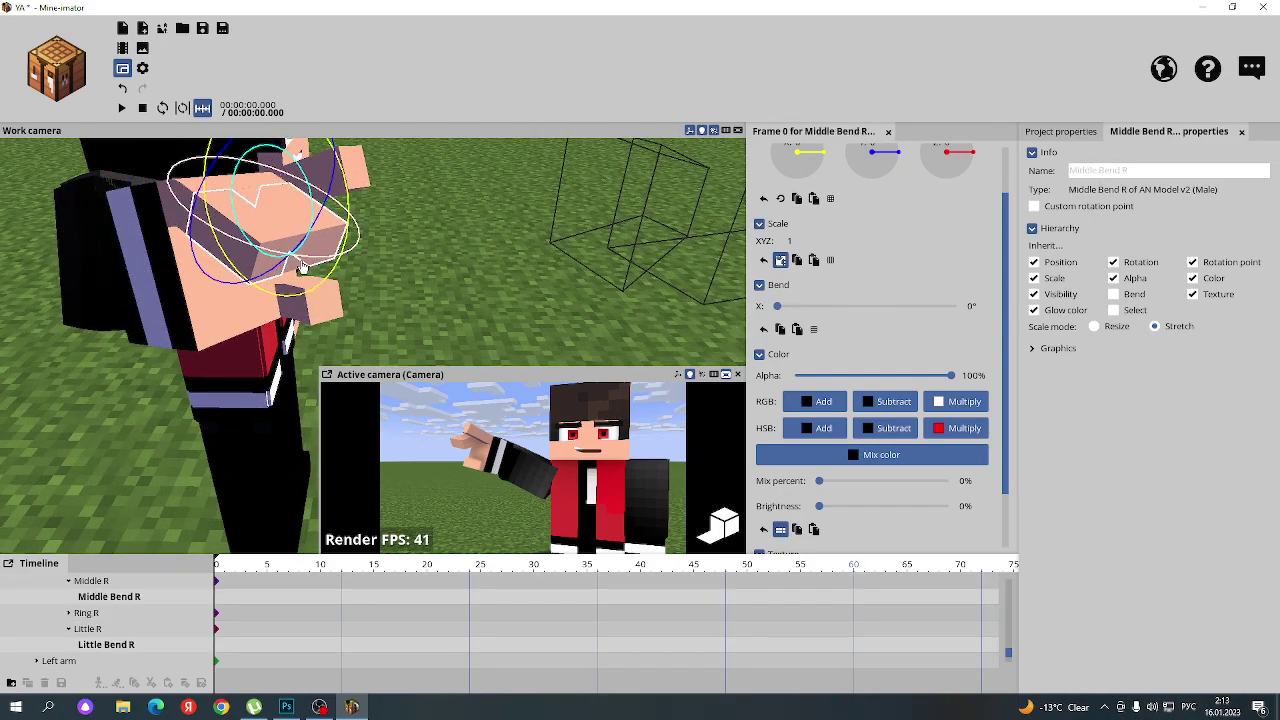
{"action": "left_click", "coordinate": [296, 270]}
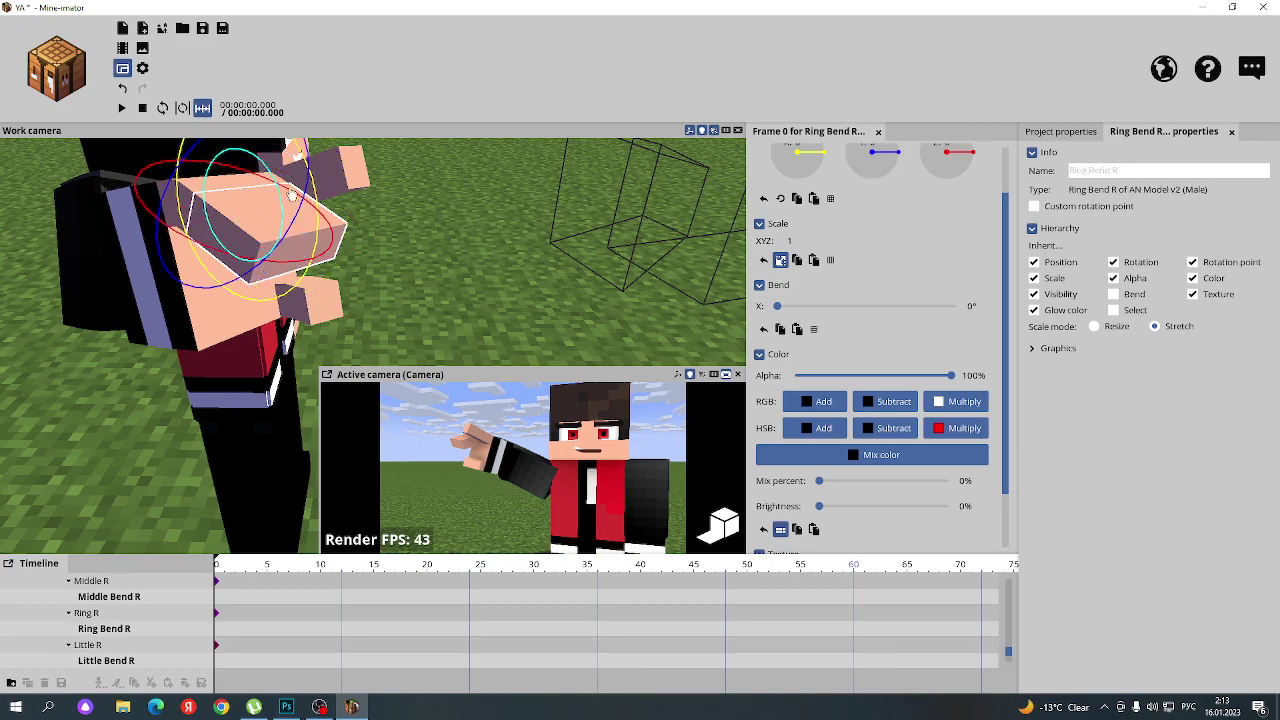
{"action": "mouse_move", "coordinate": [296, 265]}
{"action": "left_mouse_down"}
{"action": "mouse_move", "coordinate": [268, 240]}
{"action": "mouse_move", "coordinate": [258, 261]}
{"action": "left_mouse_up"}
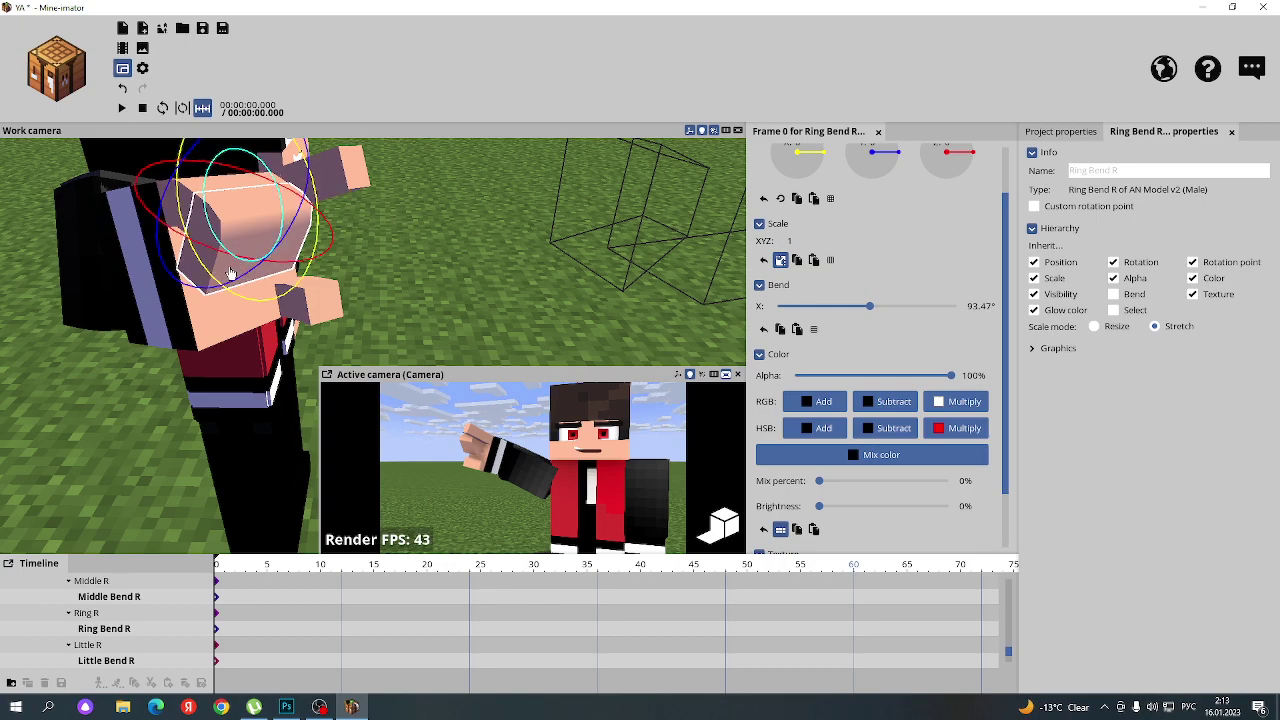
- Deselect the ring finger and pull the work view back to show the whole hand and face
{"action": "key", "text": "s"}
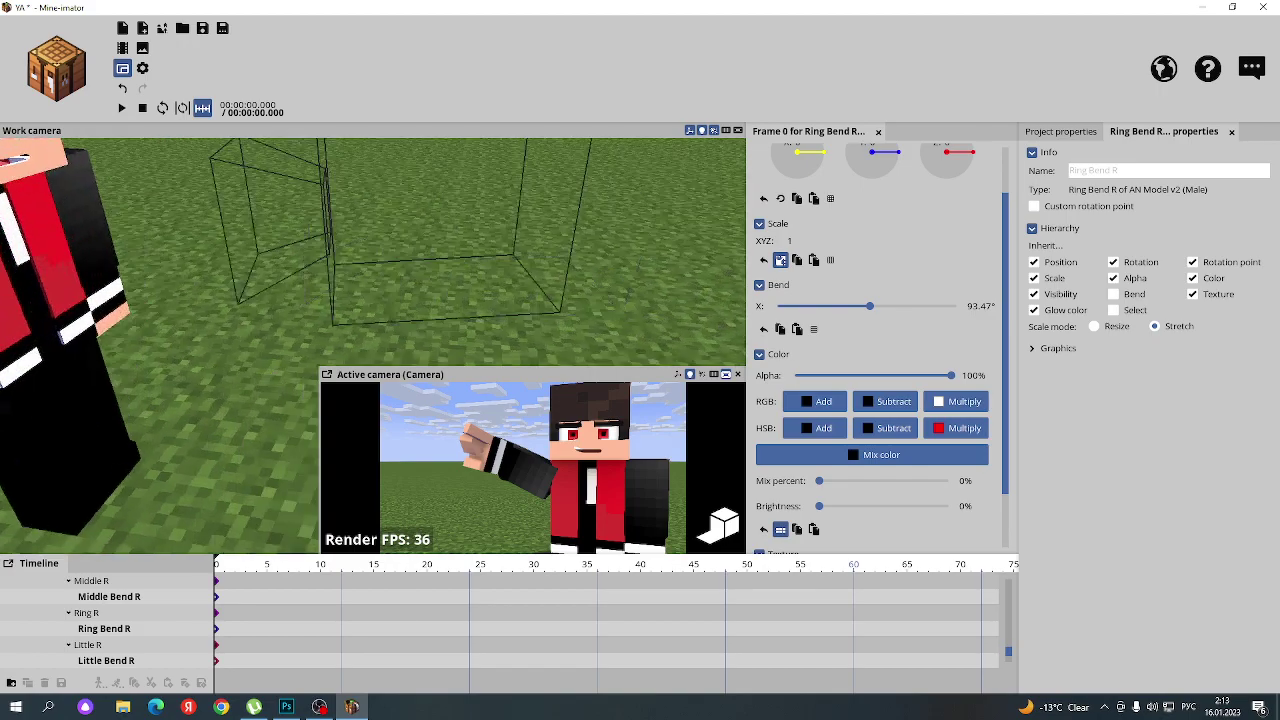
{"action": "key", "text": "a"}
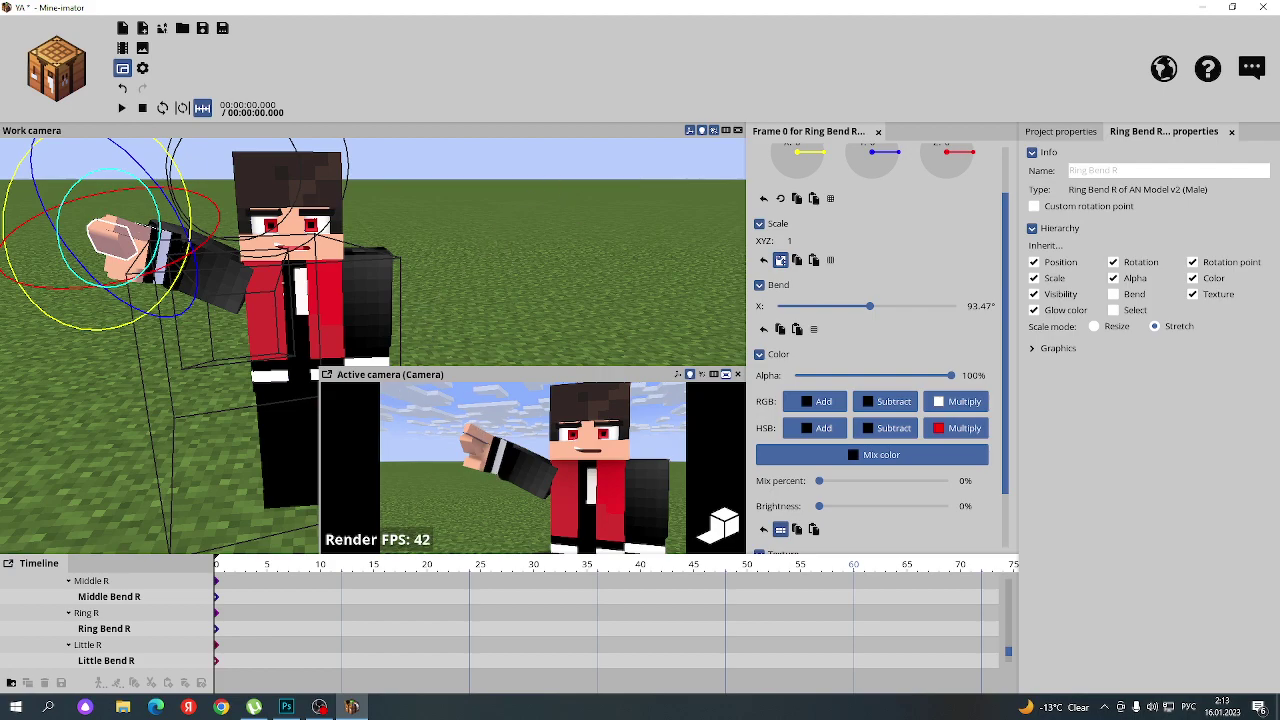
{"action": "scroll", "coordinate": [497, 212], "scroll_direction": "up", "scroll_amount": 5}
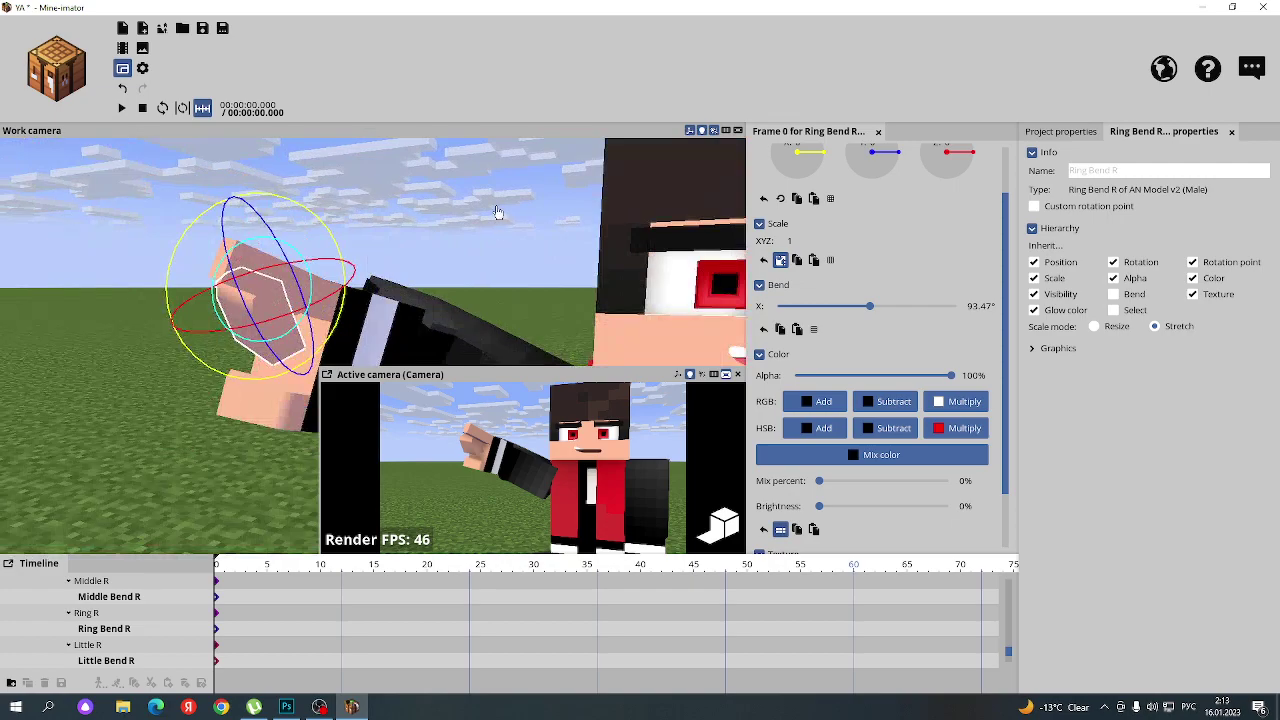
{"action": "left_click", "coordinate": [497, 212]}
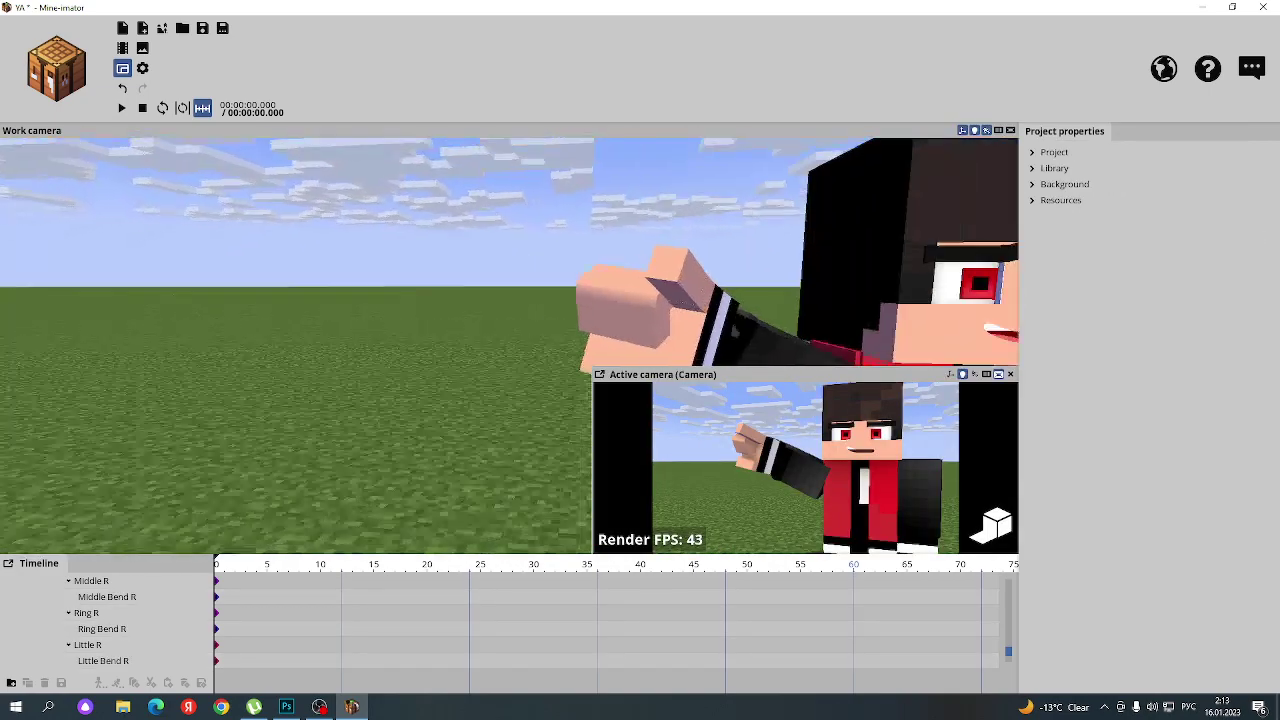
{"action": "scroll", "coordinate": [510, 345], "scroll_direction": "down", "scroll_amount": 3}
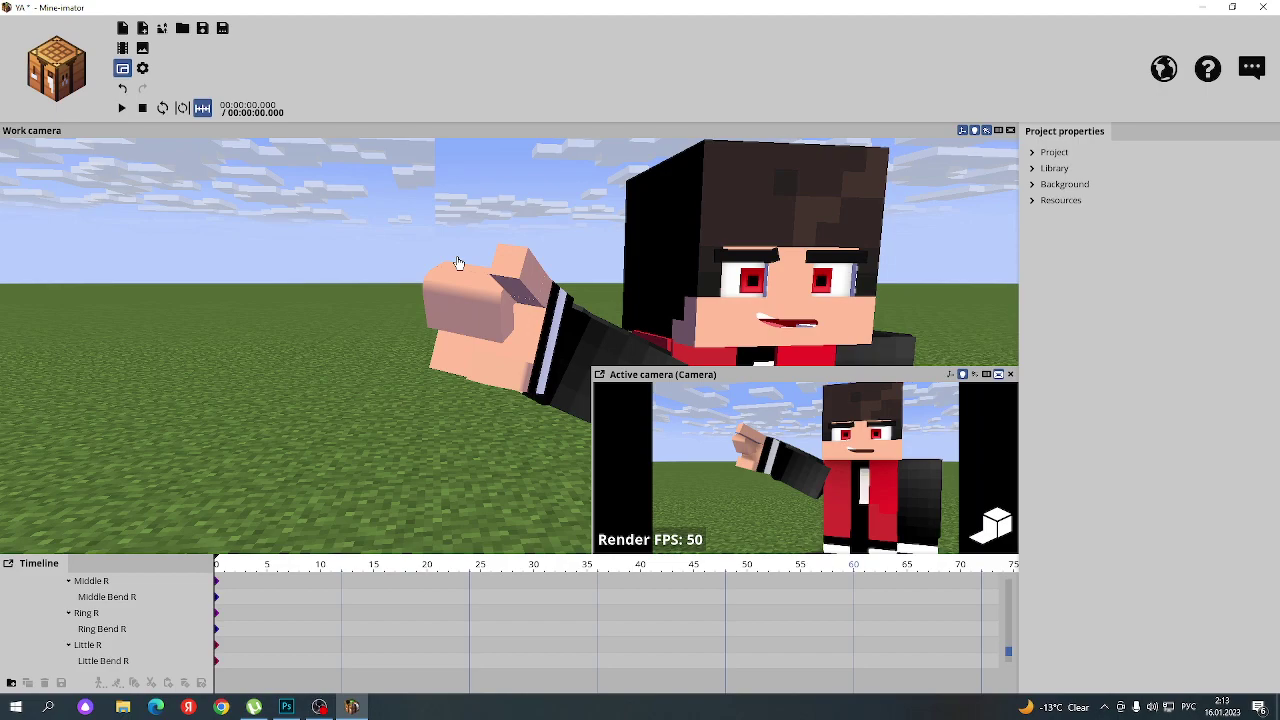
- Unlink the Index Bend R scale into separate axes and adjust it
{"action": "left_click", "coordinate": [528, 291]}
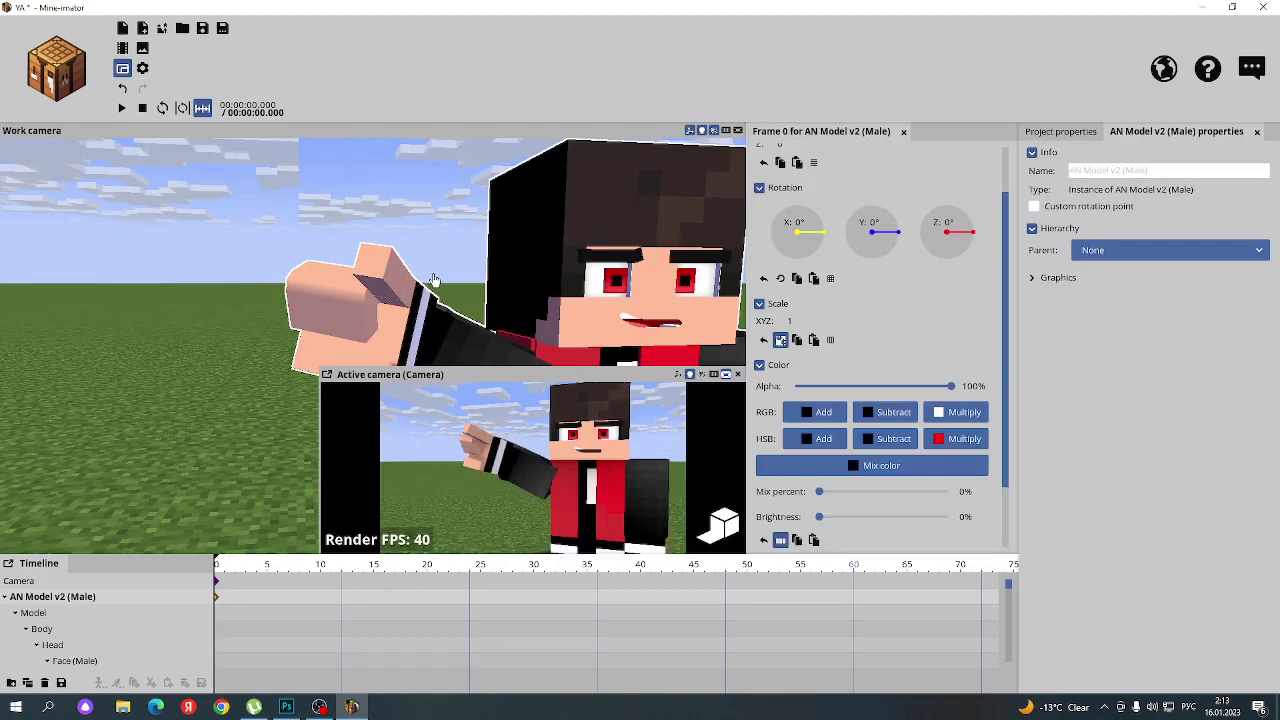
{"action": "left_click", "coordinate": [386, 280]}
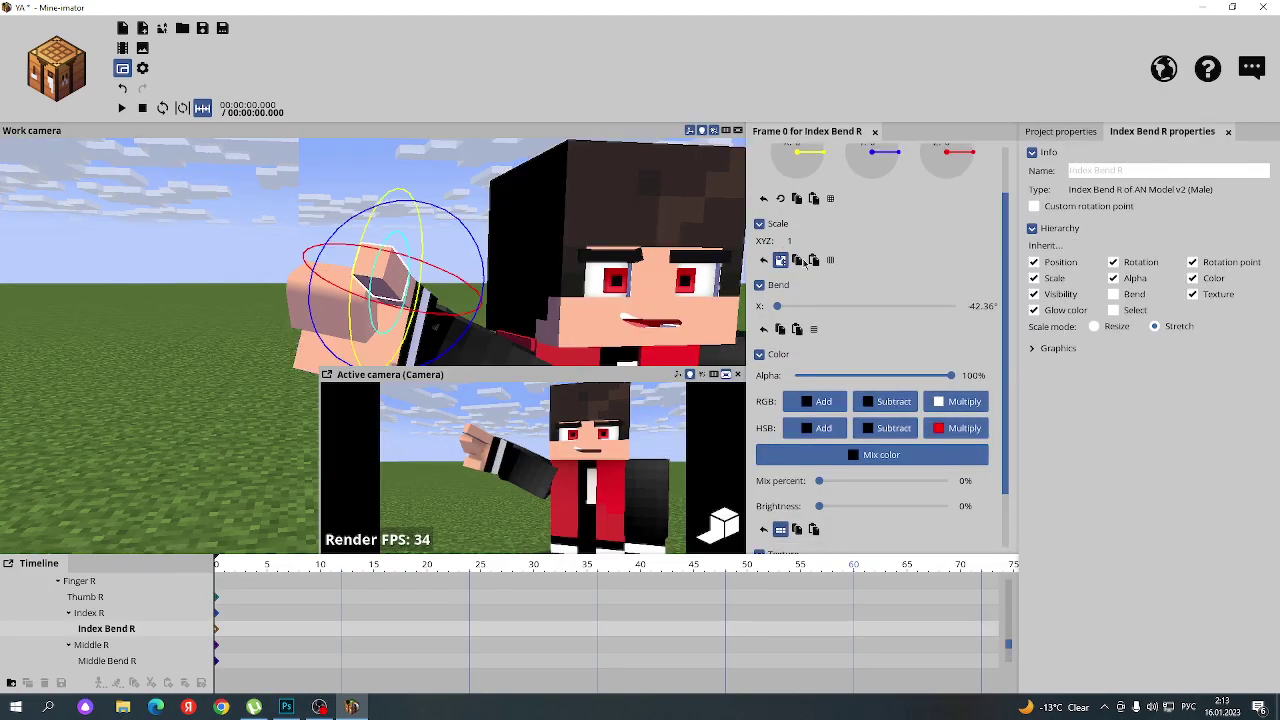
{"action": "left_click", "coordinate": [781, 260]}
{"action": "mouse_move", "coordinate": [783, 258]}
{"action": "left_mouse_down"}
{"action": "mouse_move", "coordinate": [808, 255]}
{"action": "mouse_move", "coordinate": [783, 271]}
{"action": "left_mouse_up"}
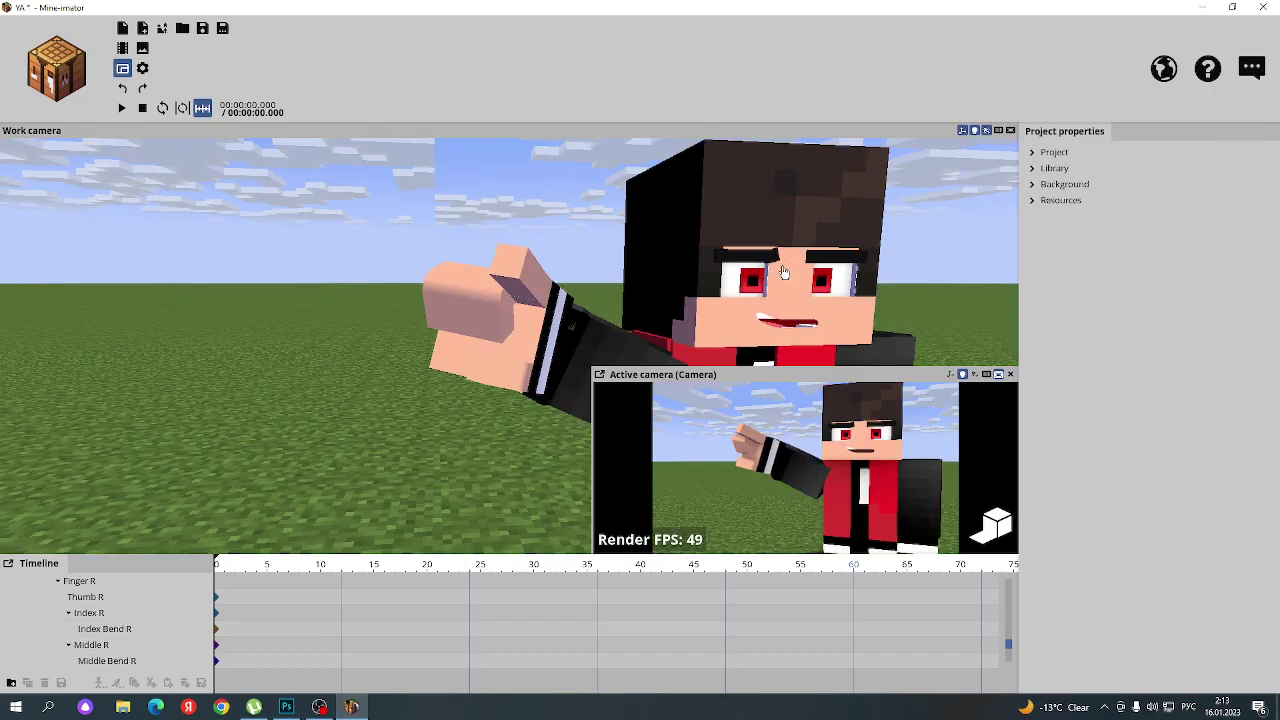
- Check the middle and little finger bends, then orbit to view the whole character
{"action": "left_click", "coordinate": [92, 644]}
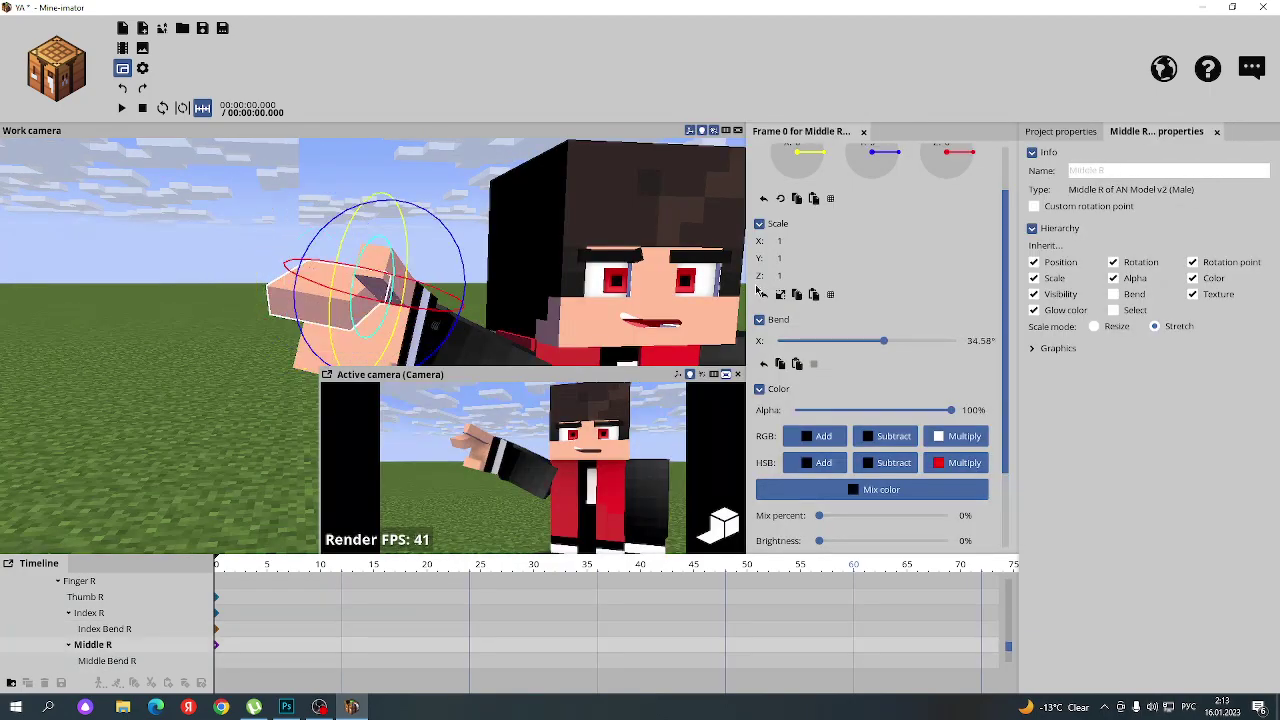
{"action": "key", "text": "Down"}
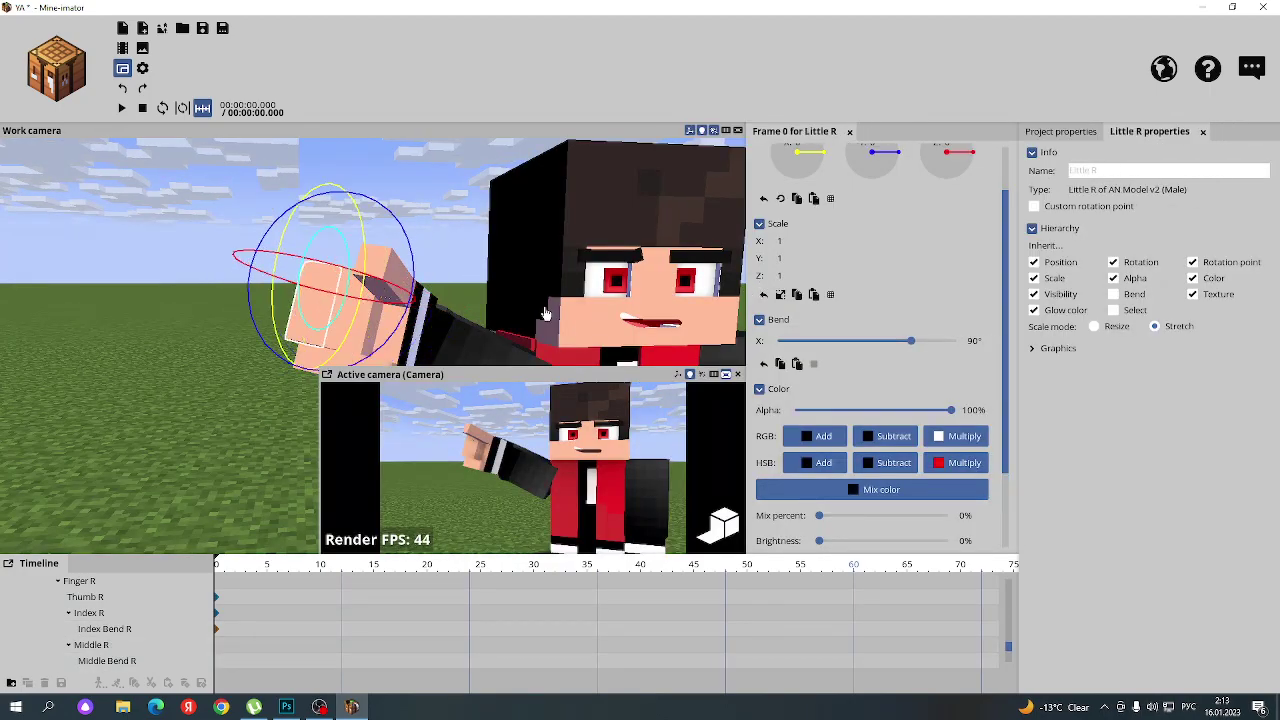
{"action": "left_click", "coordinate": [474, 231]}
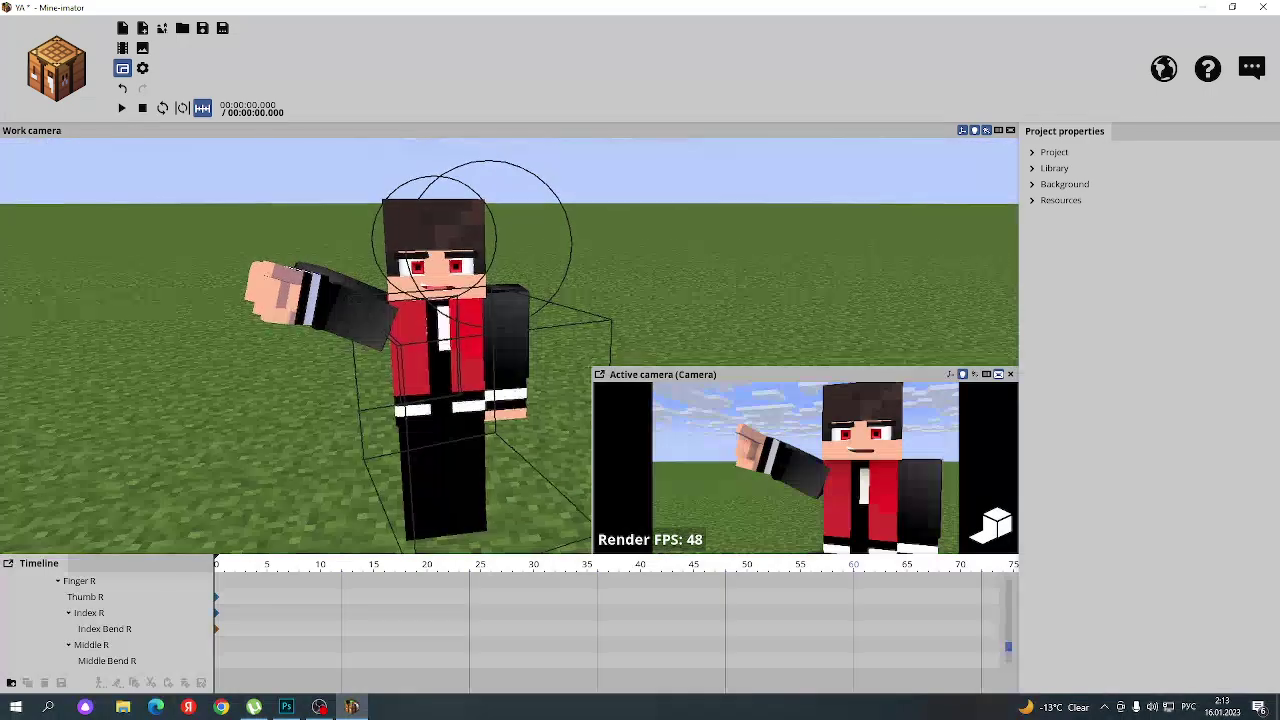
{"action": "left_click_drag", "start_coordinate": [551, 224], "coordinate": [551, 224]}
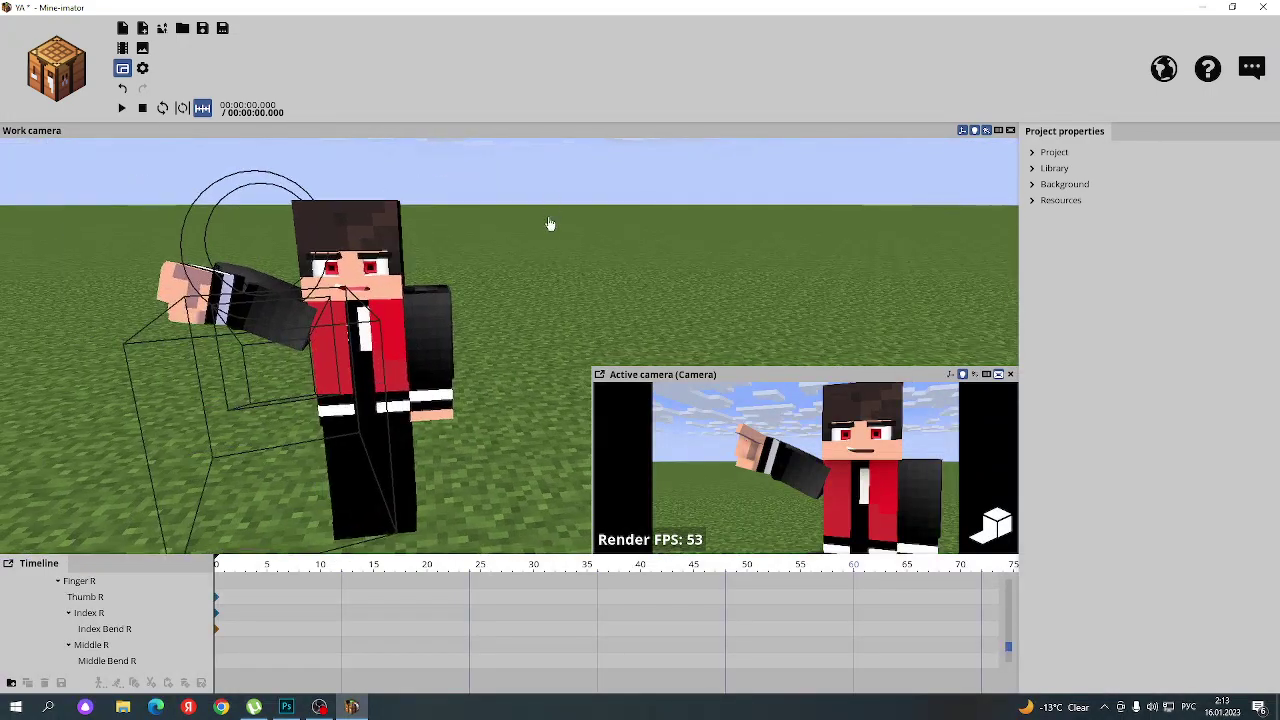
- Bend the body at the waist and turn the upper body and head toward the camera
{"action": "left_click", "coordinate": [398, 347]}
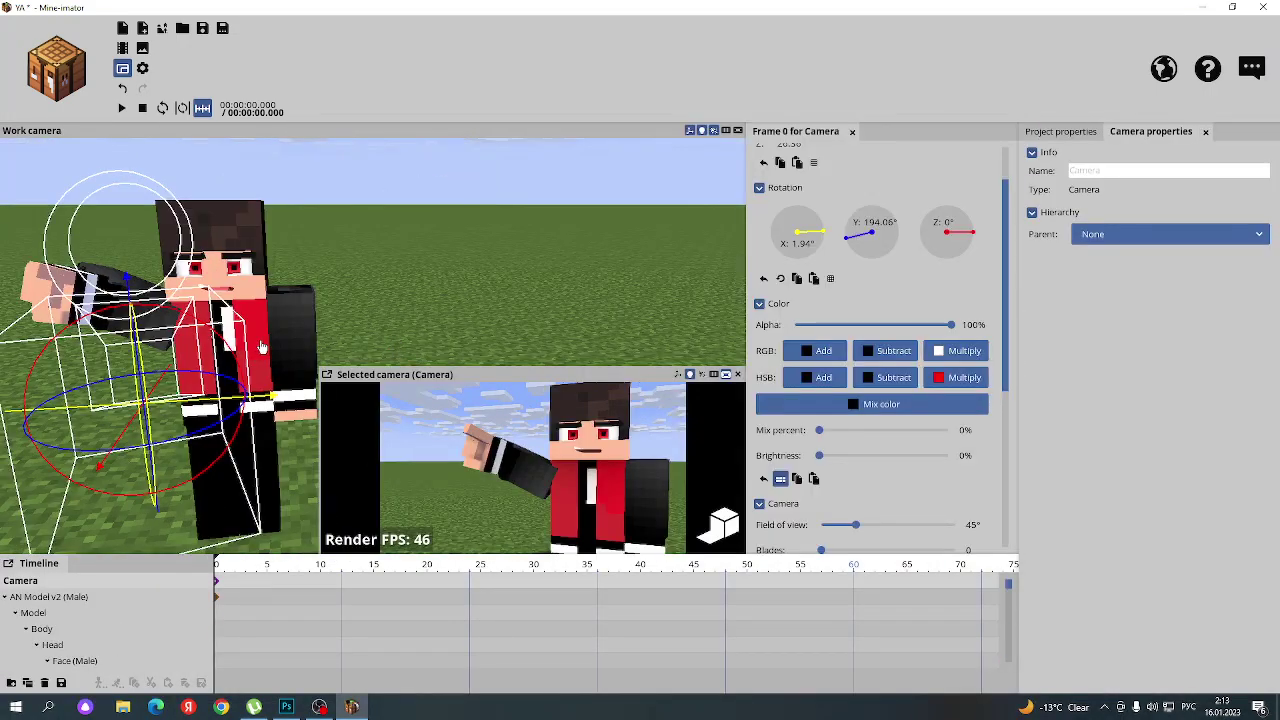
{"action": "left_click", "coordinate": [261, 347]}
{"action": "mouse_move", "coordinate": [256, 420]}
{"action": "left_mouse_down"}
{"action": "mouse_move", "coordinate": [257, 432]}
{"action": "mouse_move", "coordinate": [260, 380]}
{"action": "mouse_move", "coordinate": [213, 398]}
{"action": "mouse_move", "coordinate": [240, 392]}
{"action": "left_mouse_up"}
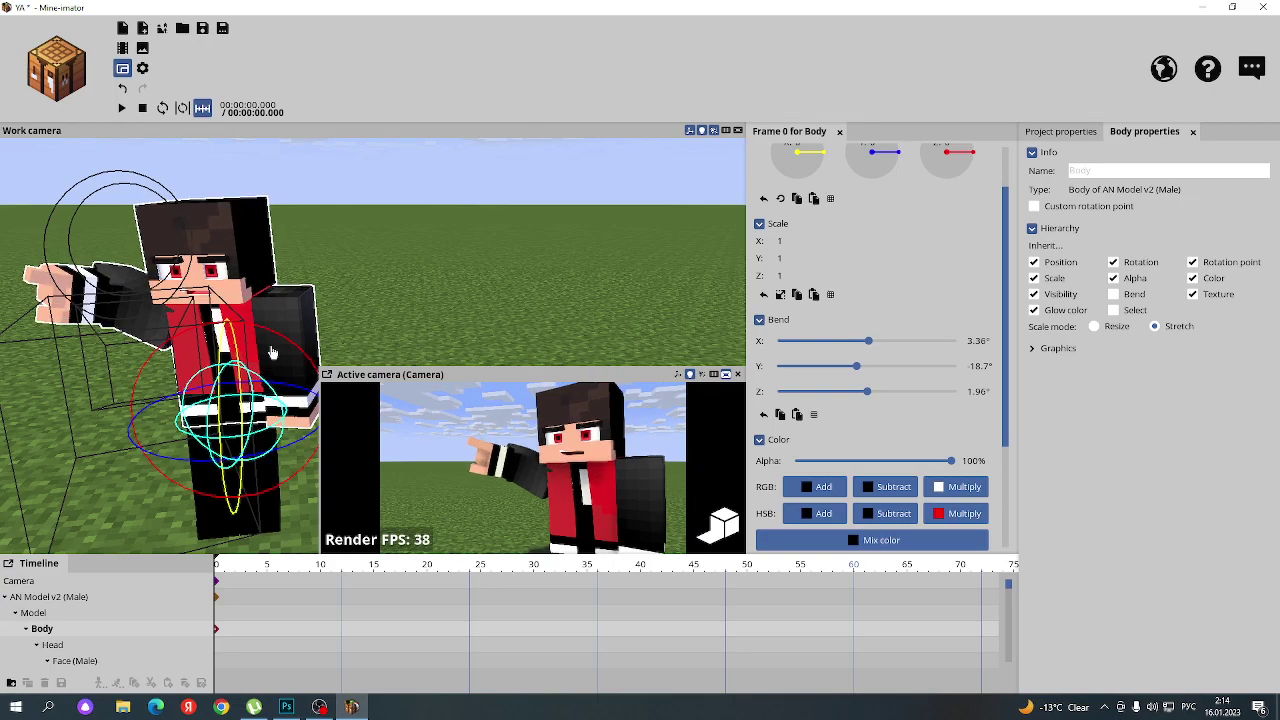
{"action": "mouse_move", "coordinate": [272, 352]}
{"action": "left_mouse_down"}
{"action": "mouse_move", "coordinate": [272, 436]}
{"action": "mouse_move", "coordinate": [316, 430]}
{"action": "left_mouse_up"}
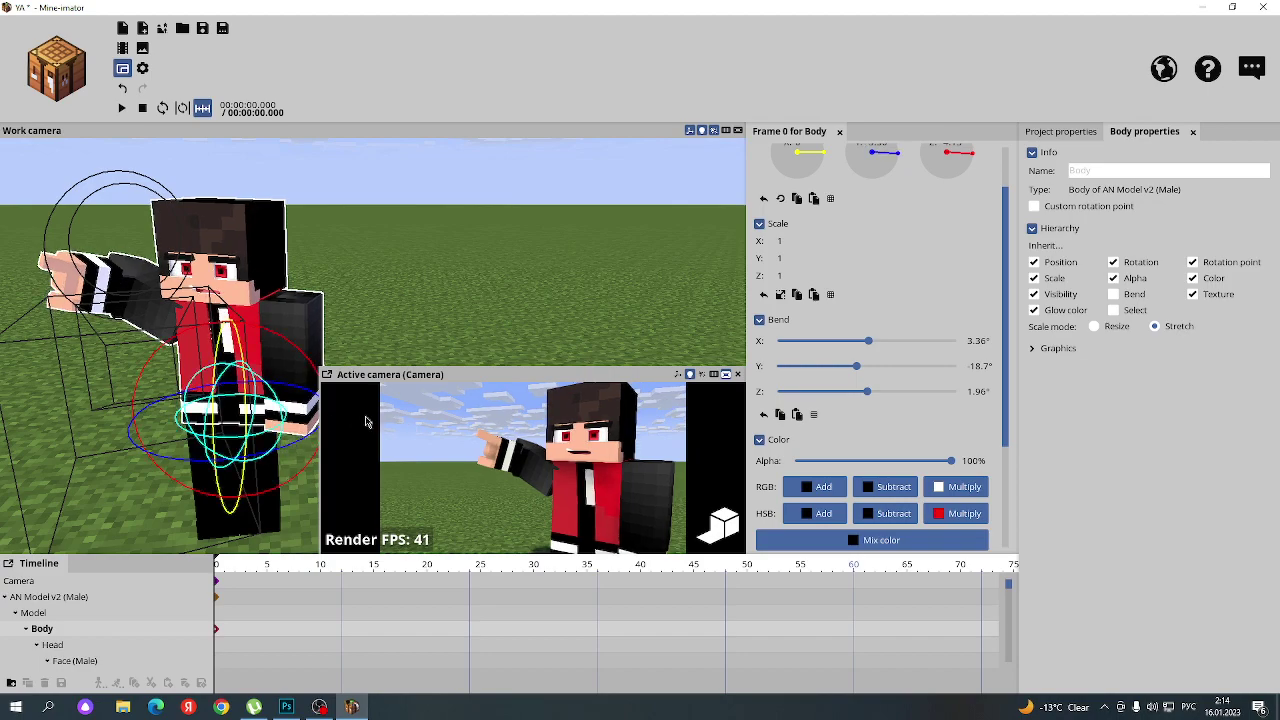
- Set the right arm bend to 42.5° X and swing it so the fist points forward
{"action": "left_click", "coordinate": [152, 312]}
{"action": "left_click", "coordinate": [140, 268]}
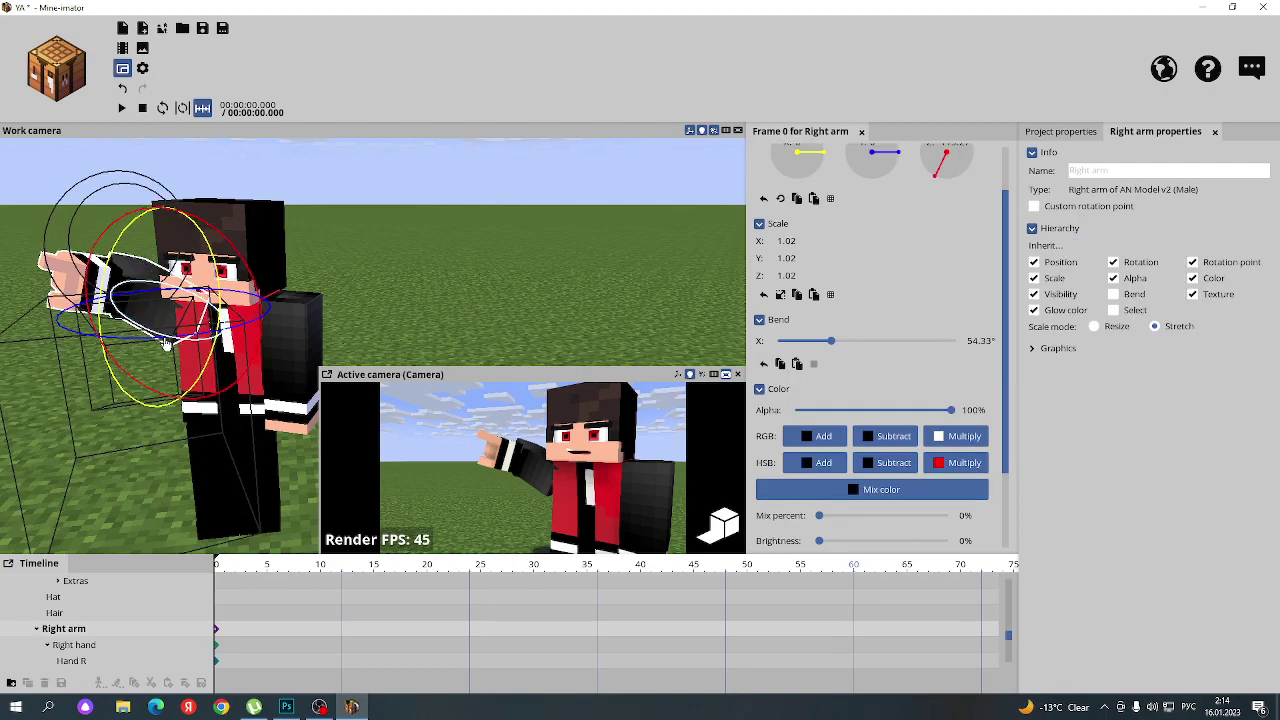
{"action": "left_click_drag", "start_coordinate": [166, 343], "coordinate": [179, 347]}
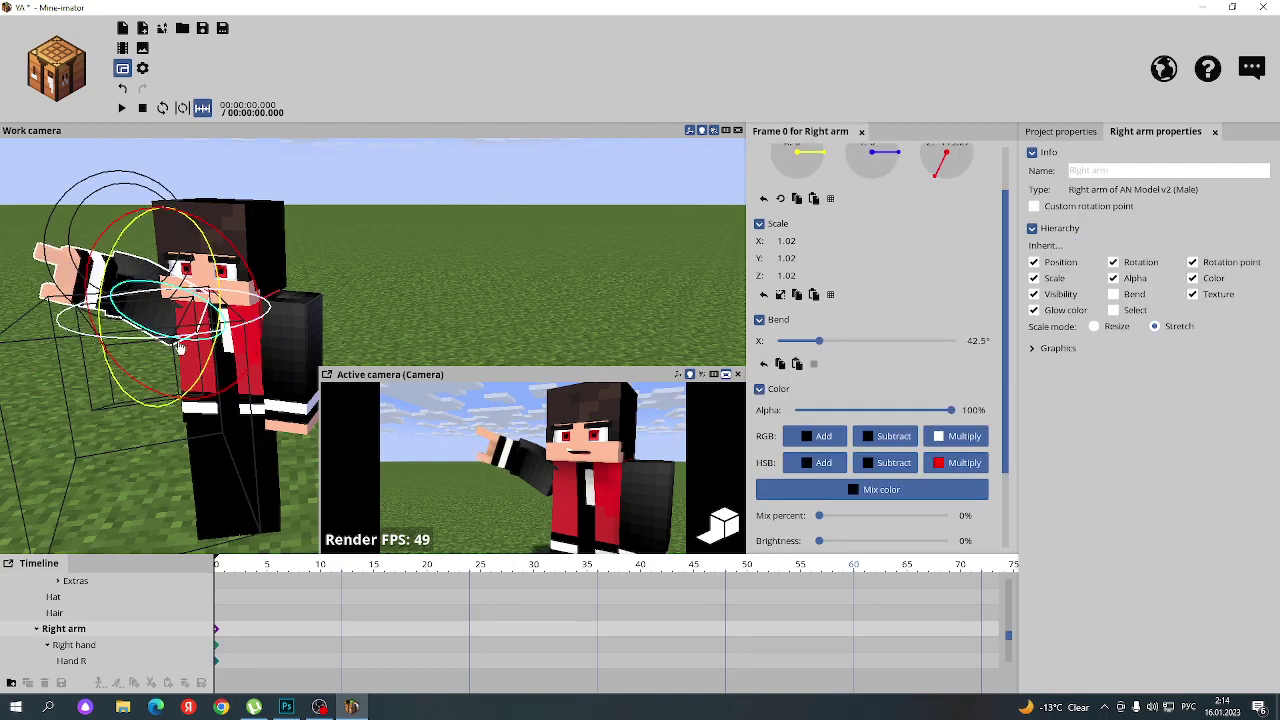
{"action": "left_click_drag", "start_coordinate": [125, 345], "coordinate": [162, 340]}
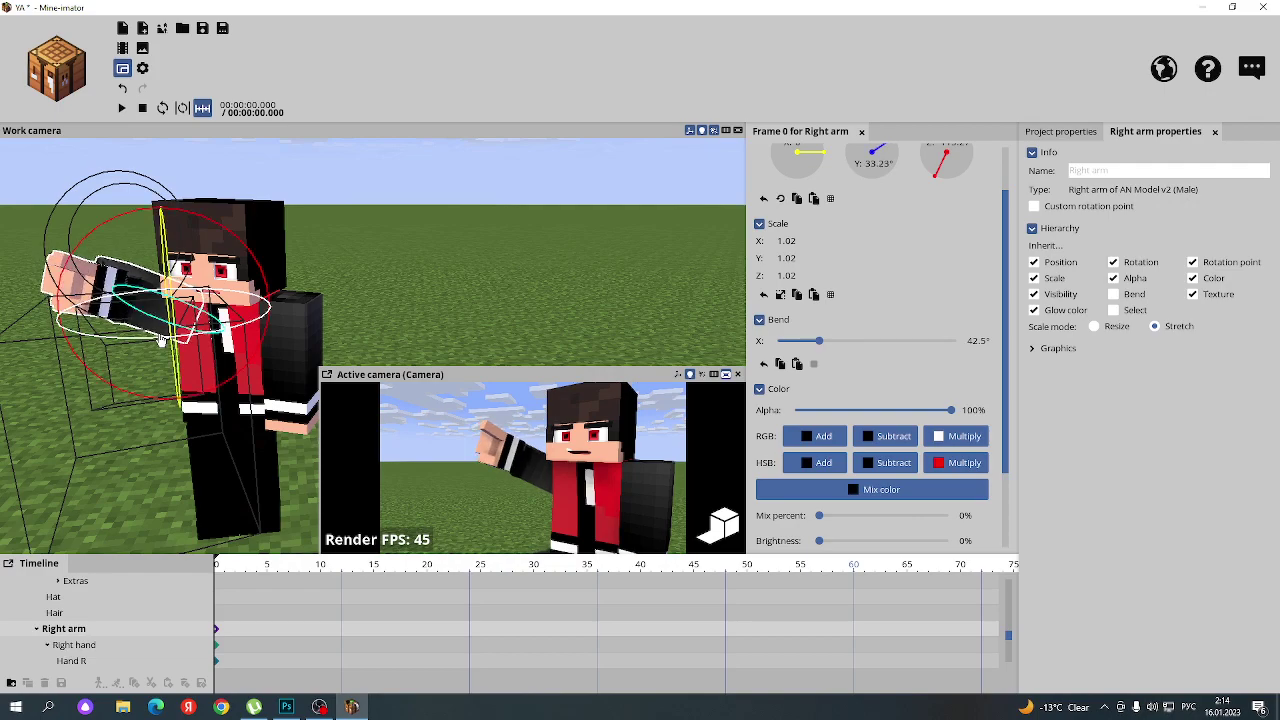
{"action": "left_click", "coordinate": [496, 242]}
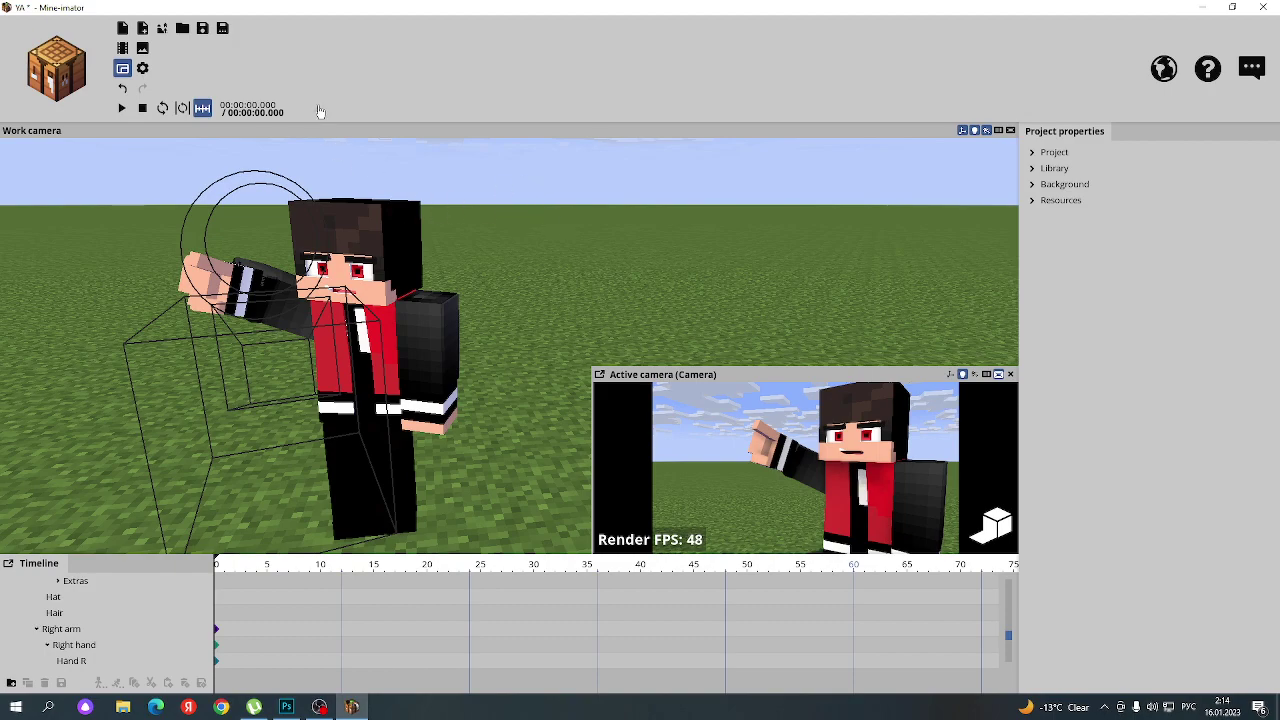
- Render the posed scene at UHD 4K (3840x2160) and save it to the desktop as YA.png
{"action": "left_click", "coordinate": [142, 48]}
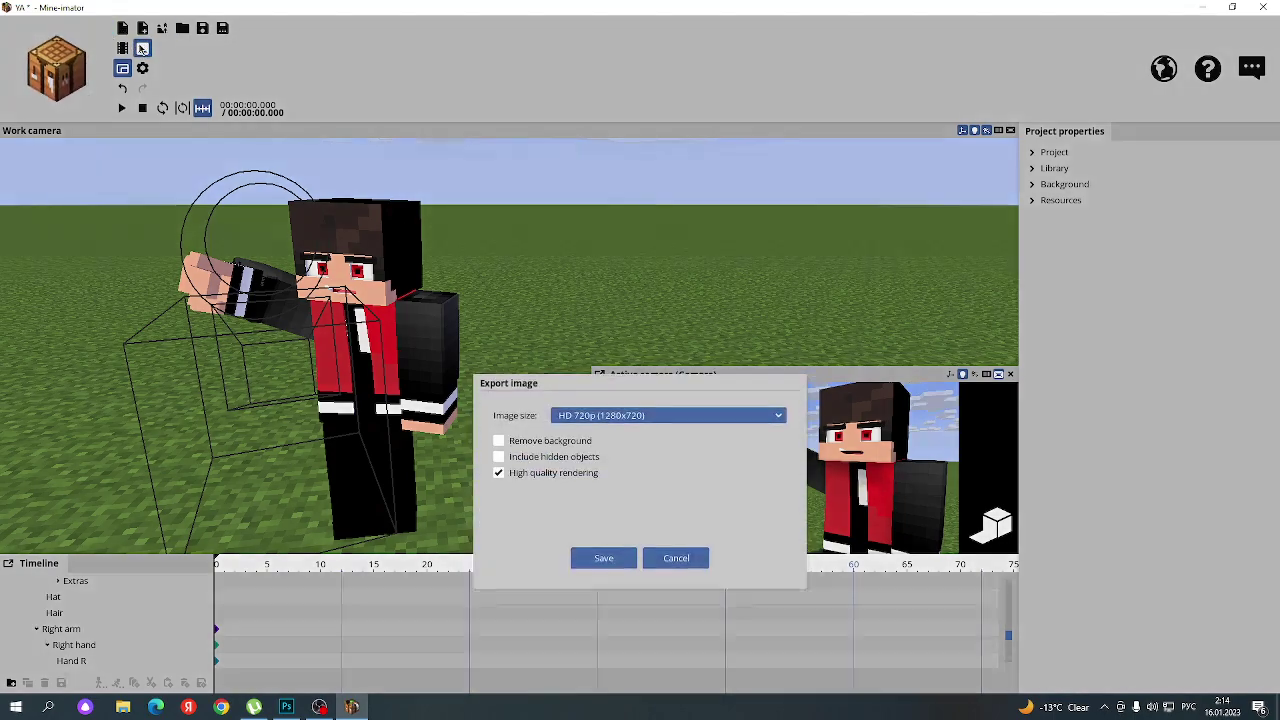
{"action": "left_click", "coordinate": [646, 290]}
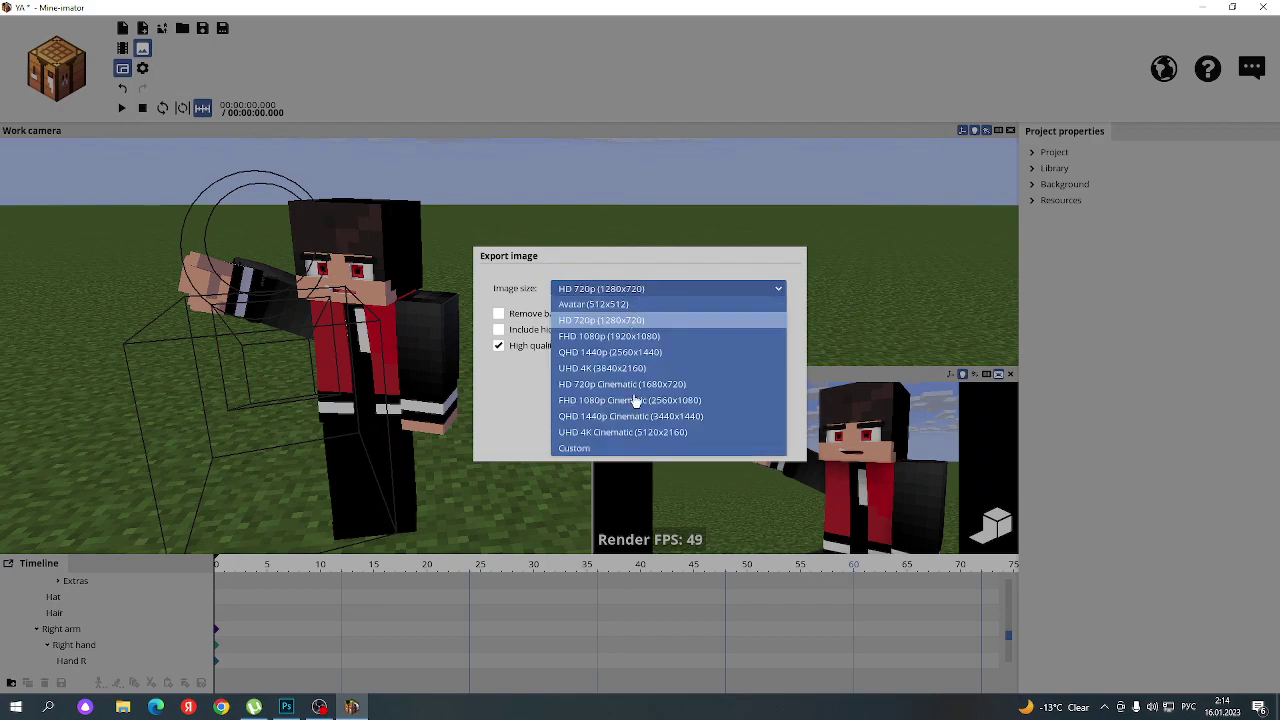
{"action": "left_click", "coordinate": [602, 368]}
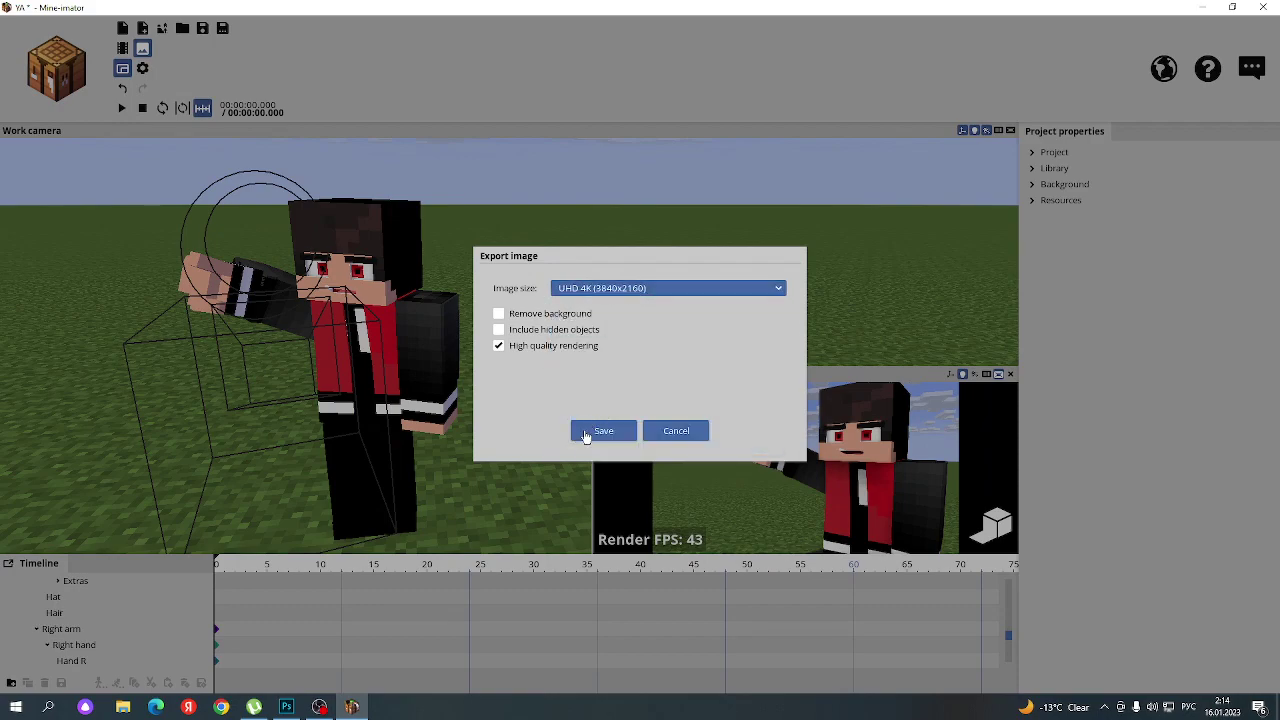
{"action": "left_click", "coordinate": [590, 434]}
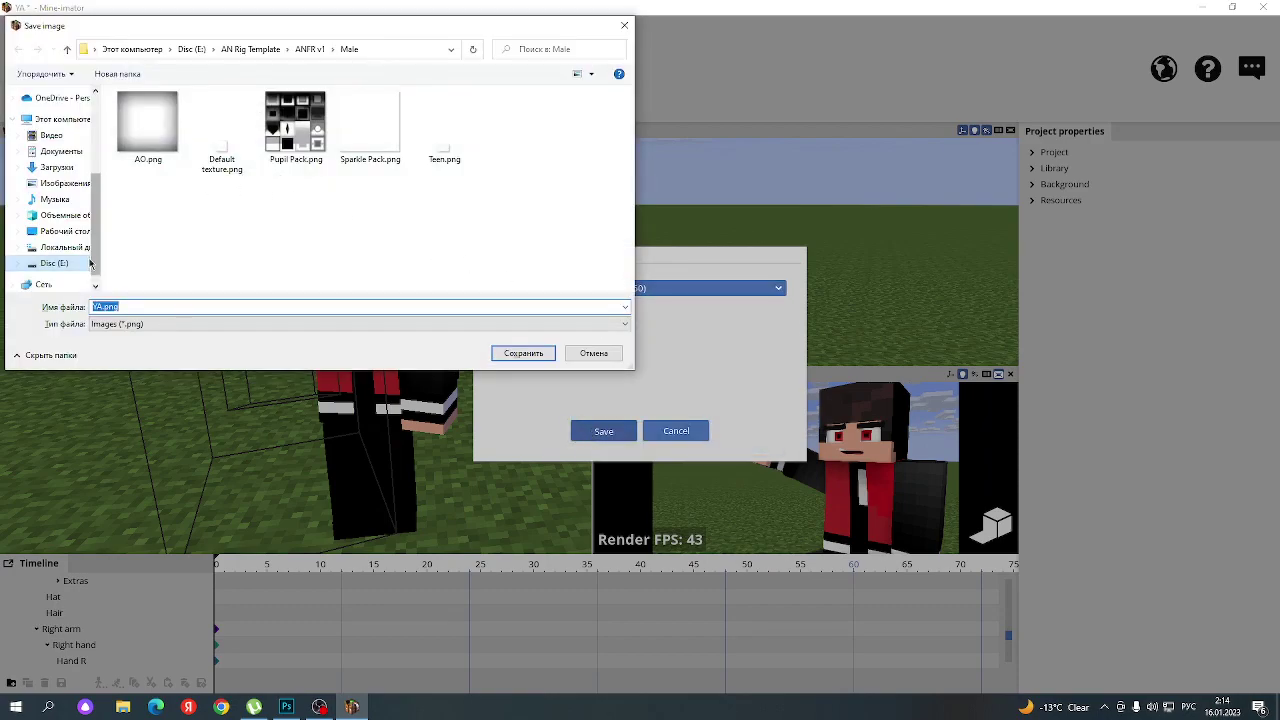
{"action": "left_click", "coordinate": [66, 231]}
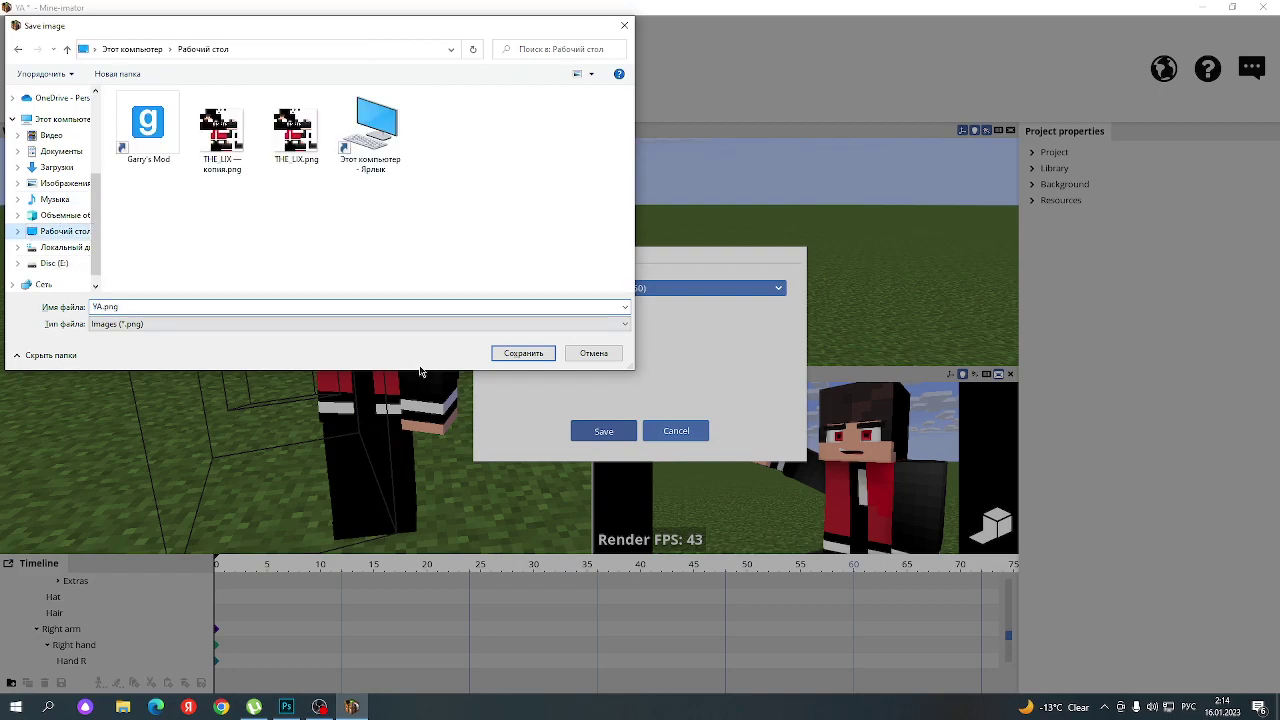
{"action": "left_click", "coordinate": [524, 353]}
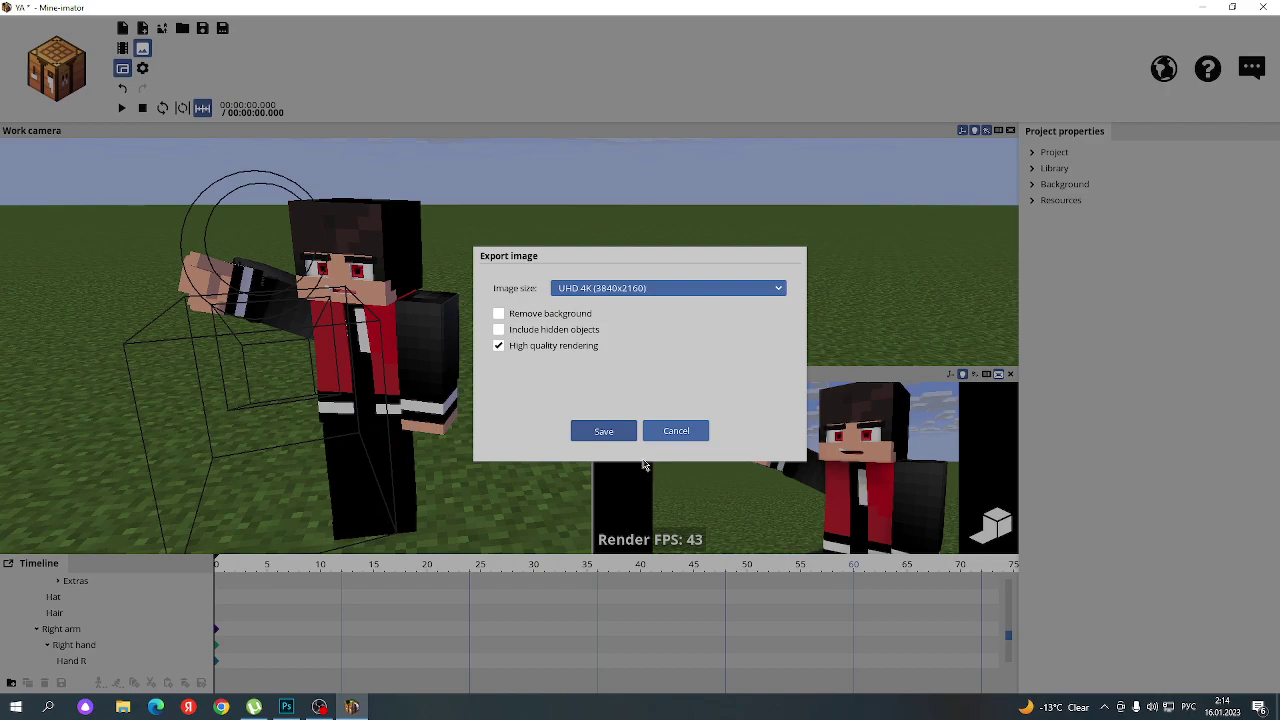
{"action": "left_click", "coordinate": [604, 428]}
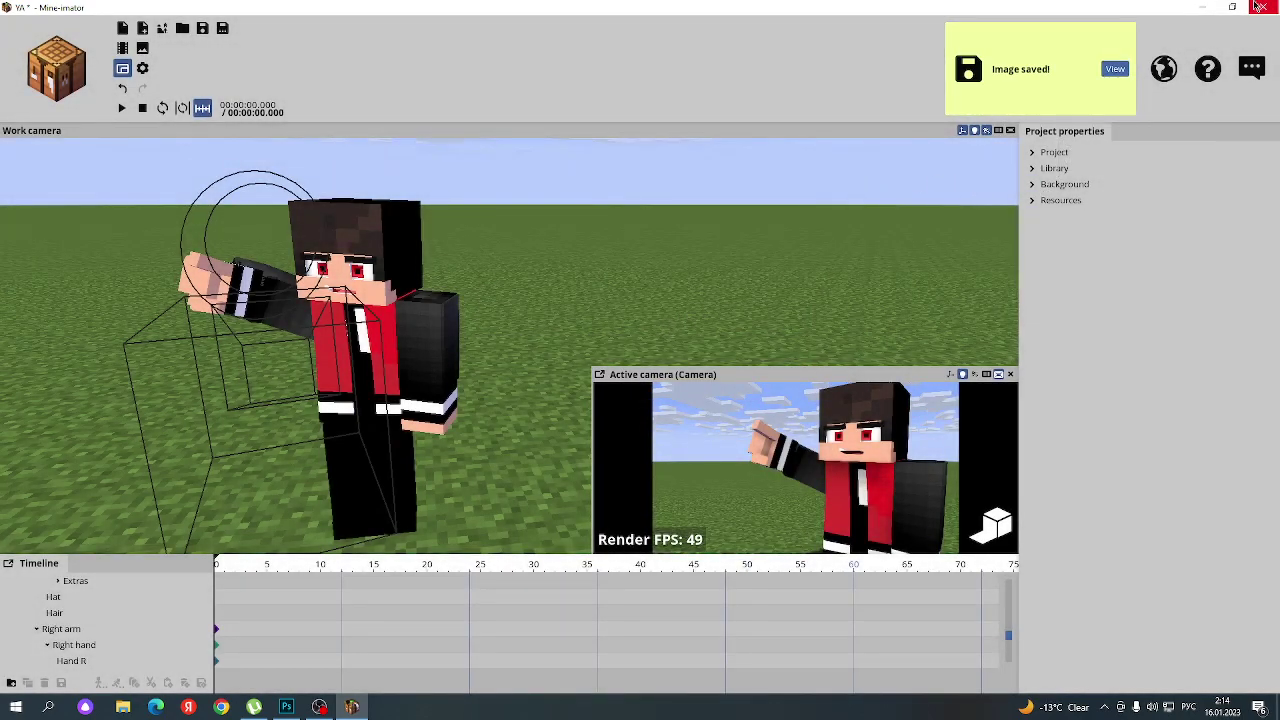
- Close Mine-imator discarding project changes, then view YA.png from the desktop in Photos
{"action": "key", "text": "alt+F4"}
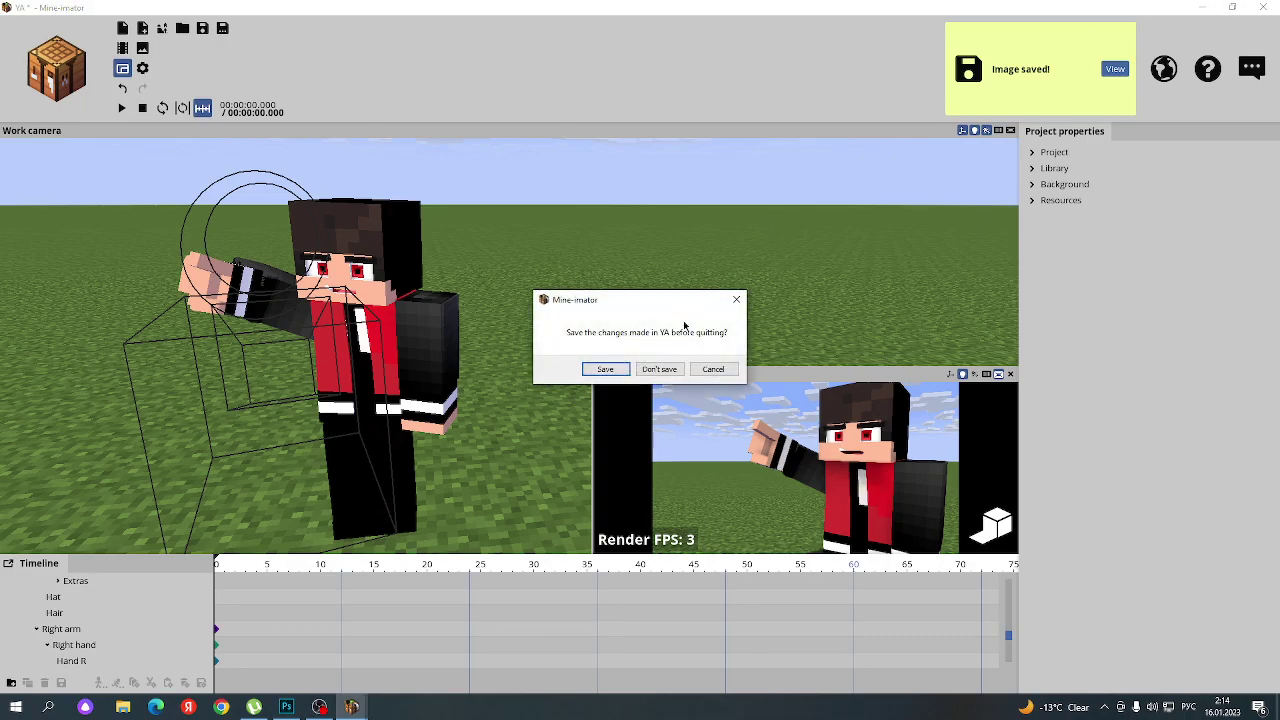
{"action": "left_click", "coordinate": [659, 369]}
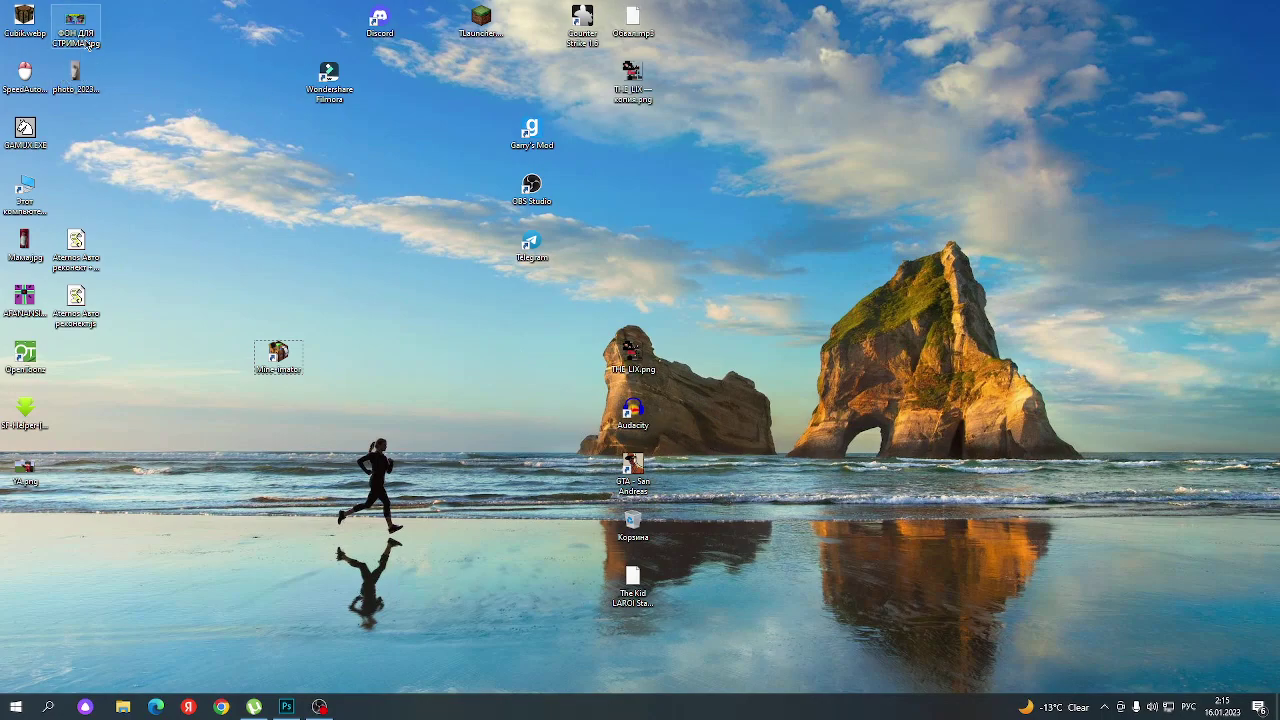
{"action": "double_click", "coordinate": [20, 474]}
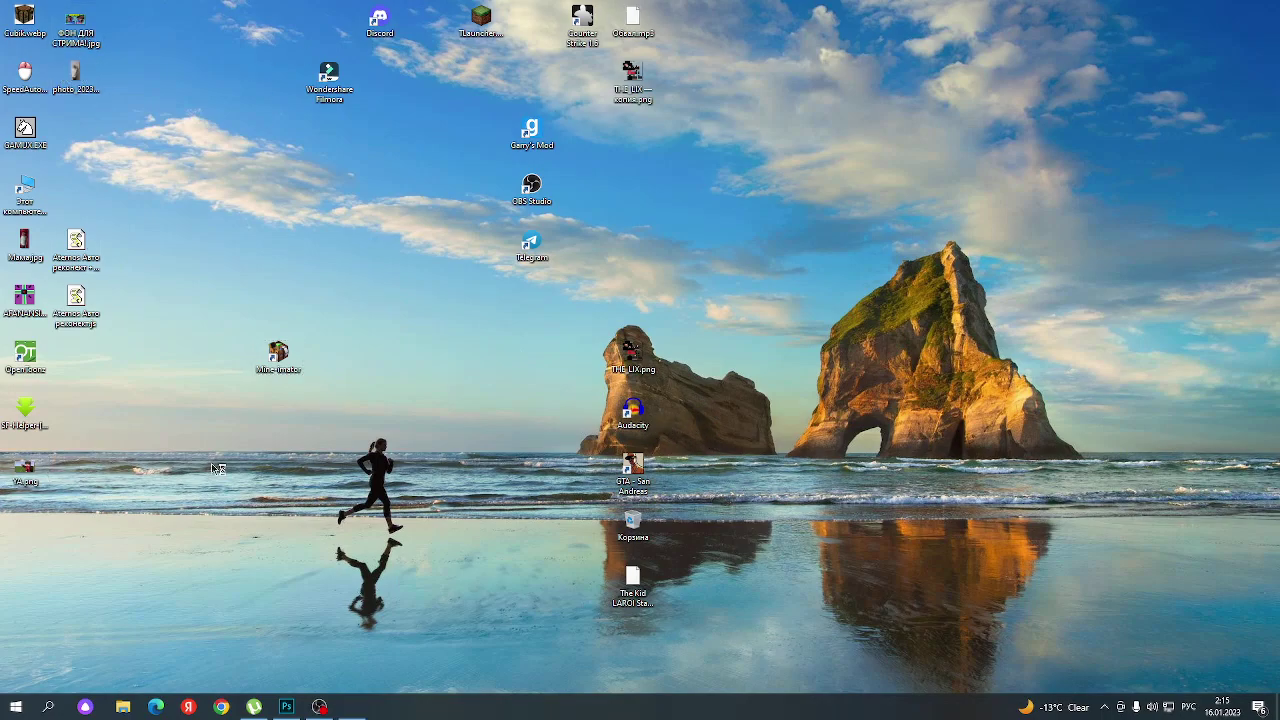
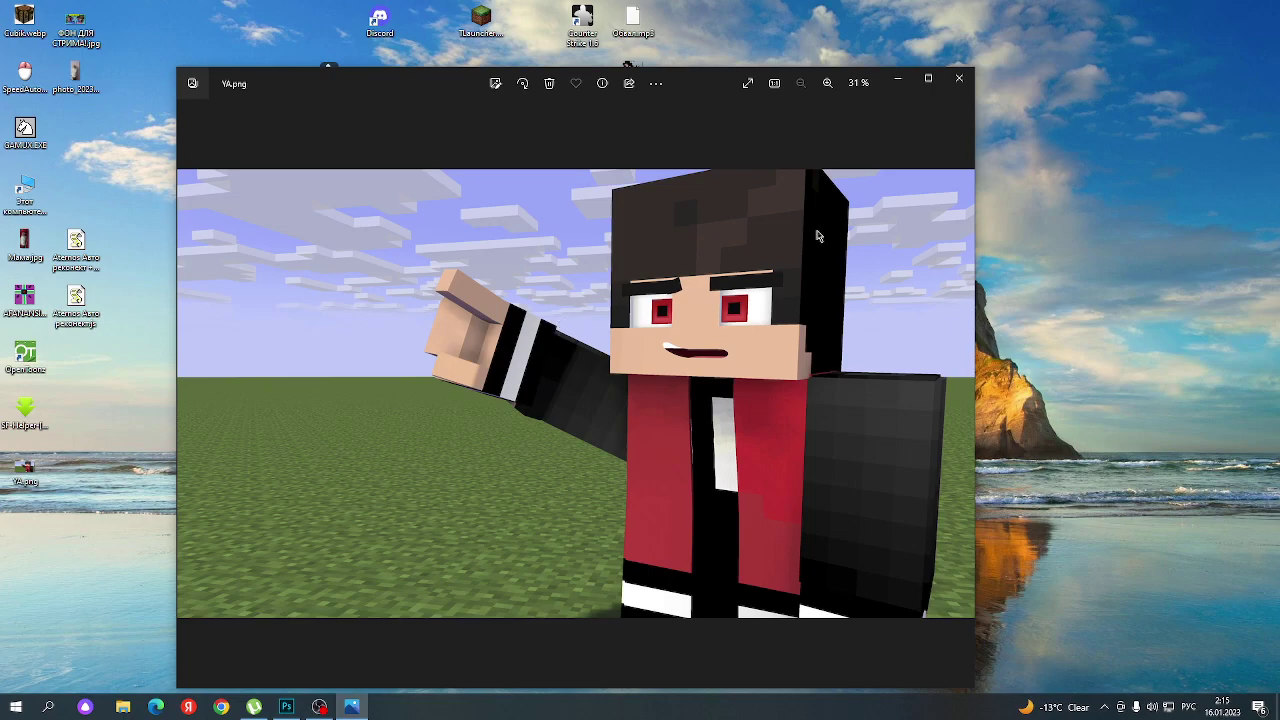
- Close the YA.png preview in Windows Photos and return to the Photoshop thumbnail document
{"action": "left_click", "coordinate": [957, 80]}
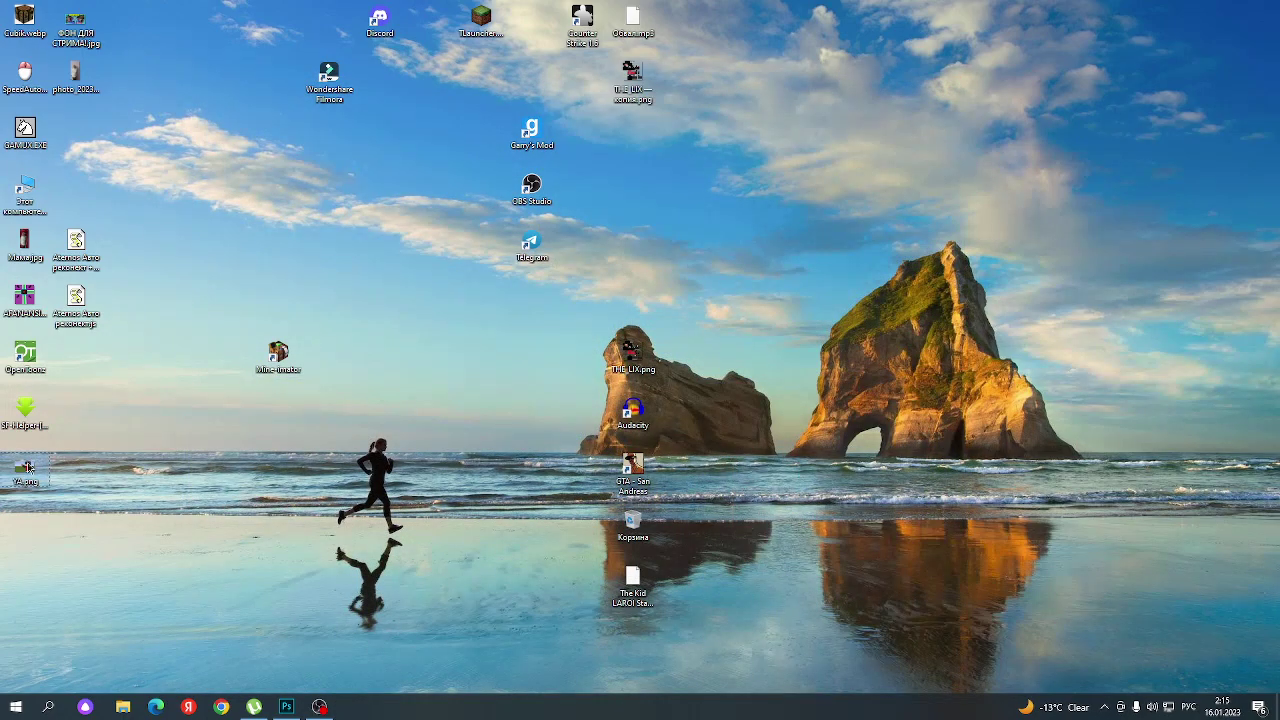
{"action": "left_click", "coordinate": [286, 706]}
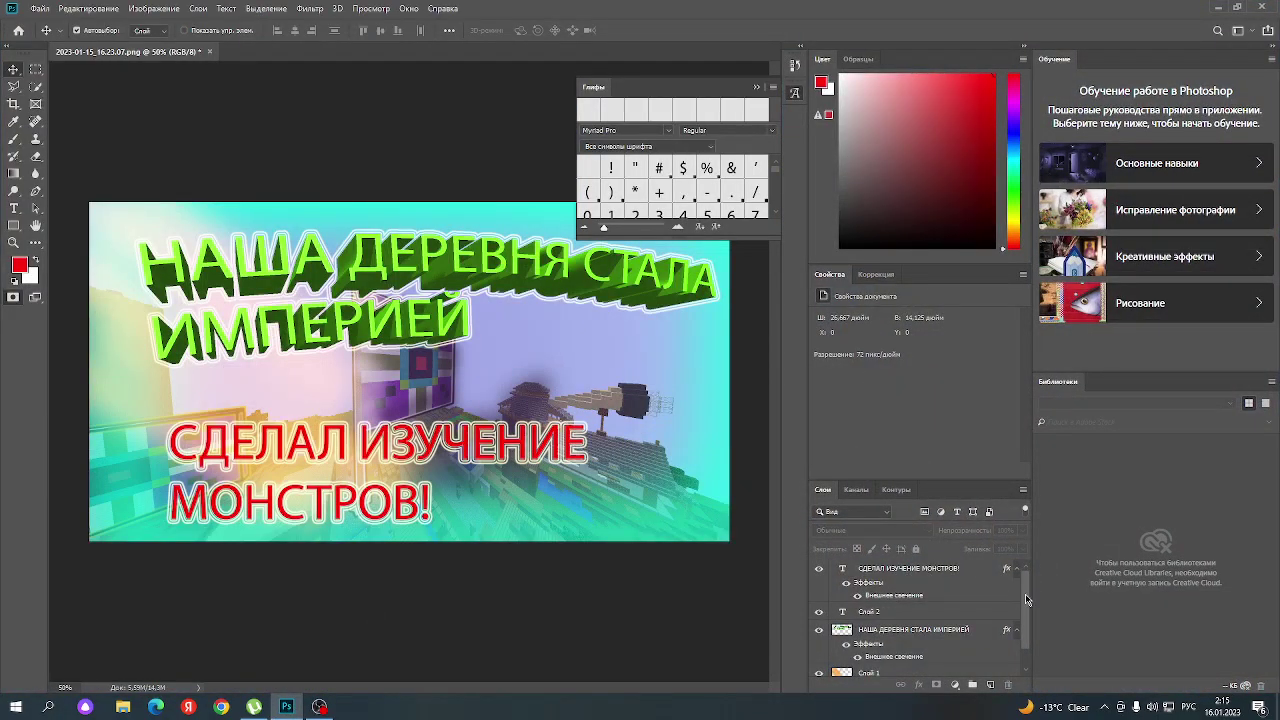
- Hide the red and green title text layers
{"action": "left_click_drag", "start_coordinate": [1026, 599], "coordinate": [1031, 663]}
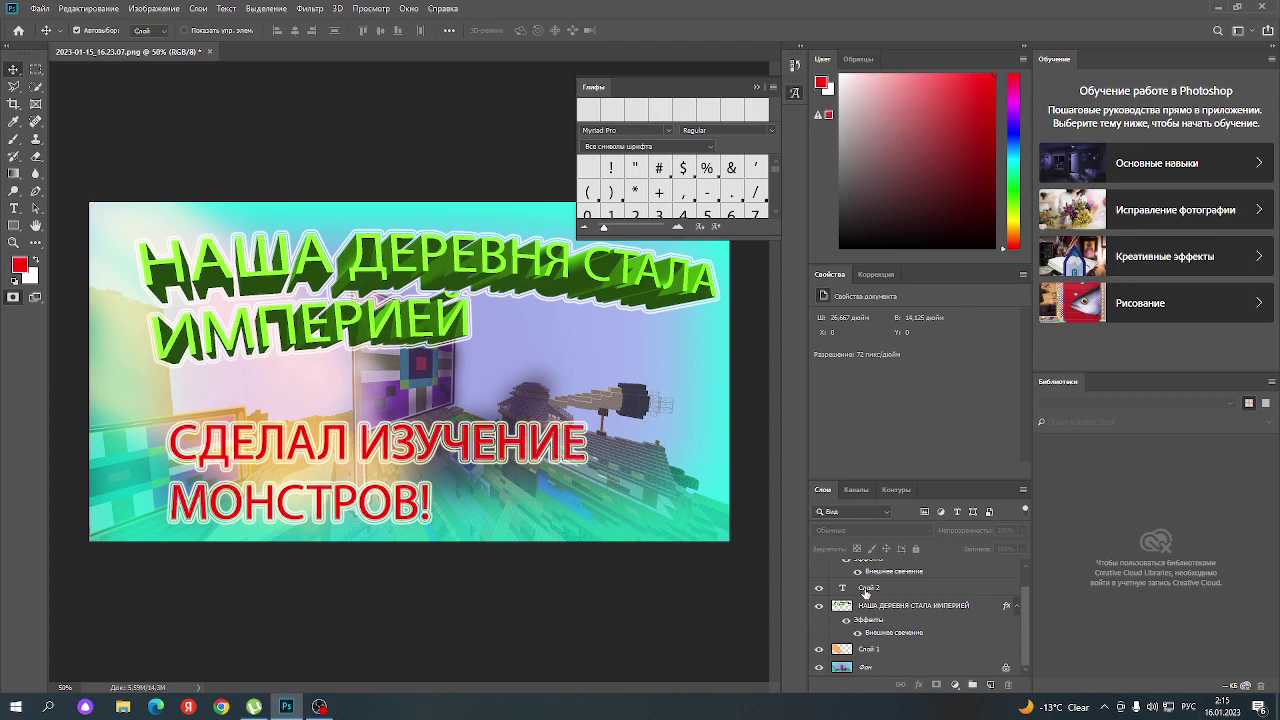
{"action": "scroll", "coordinate": [866, 593], "scroll_direction": "up", "scroll_amount": 1}
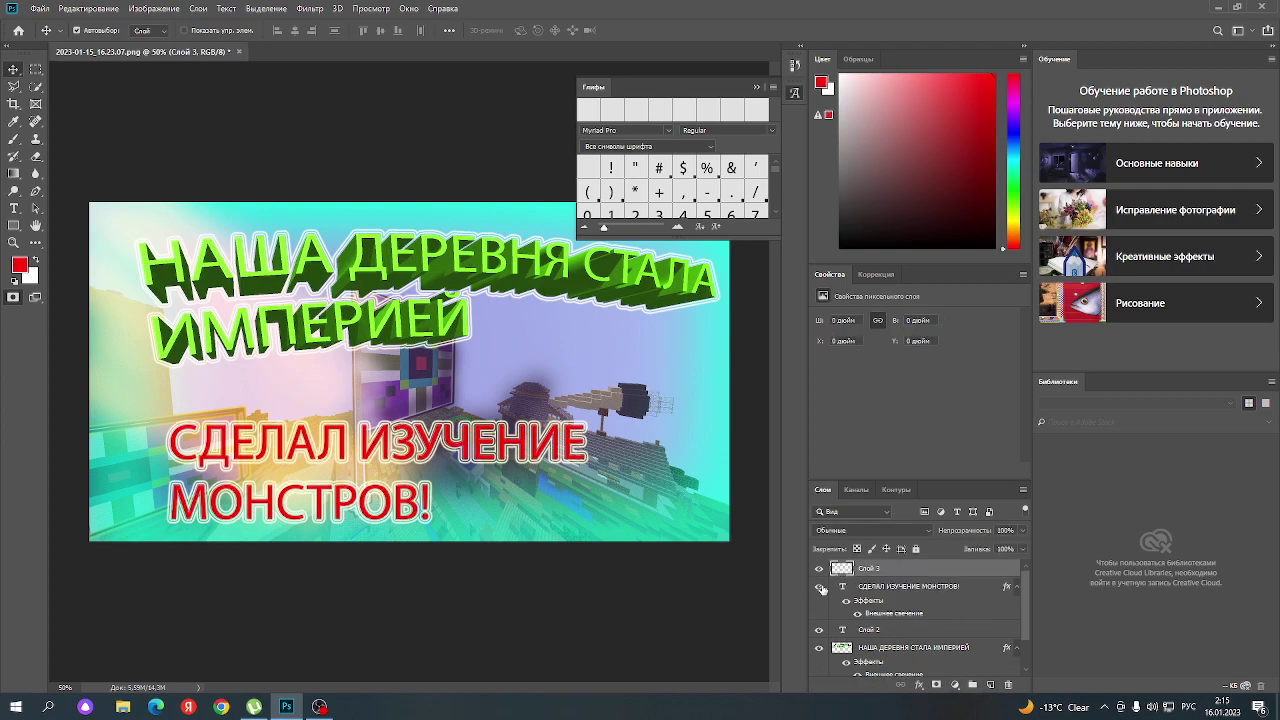
{"action": "left_click", "coordinate": [820, 587]}
{"action": "scroll", "coordinate": [818, 634], "scroll_direction": "down", "scroll_amount": 1}
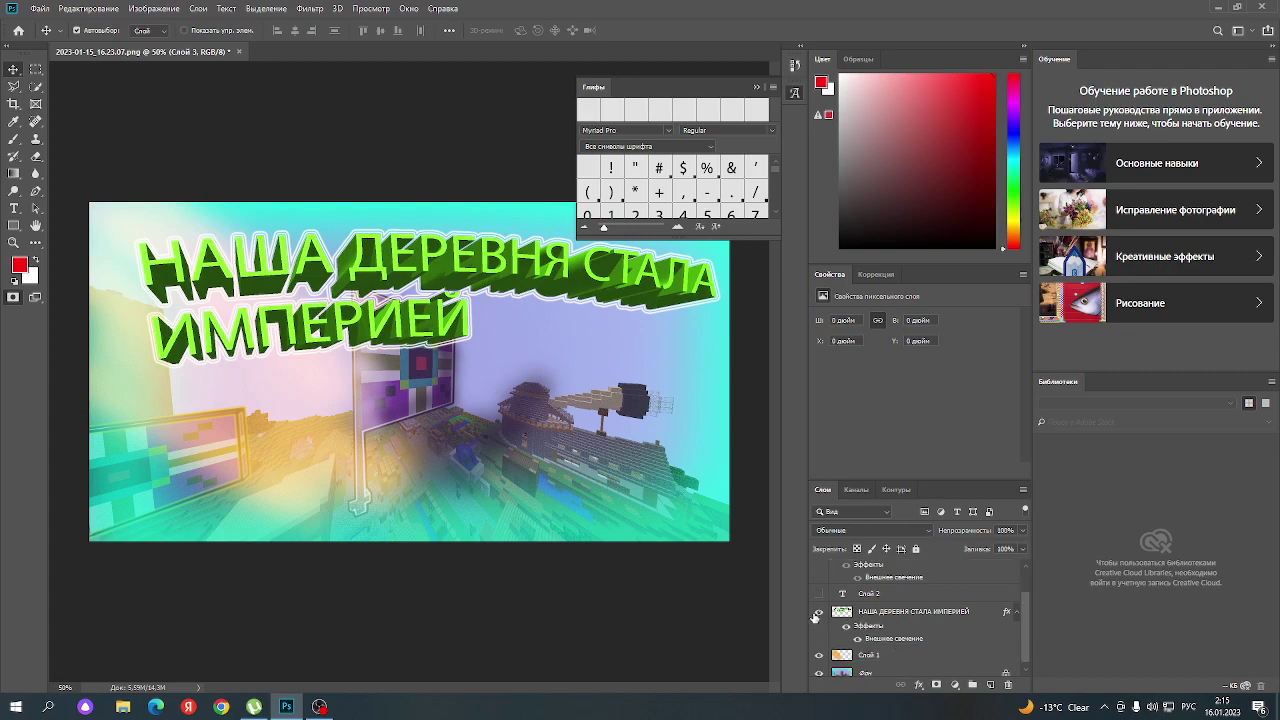
{"action": "left_click", "coordinate": [819, 613]}
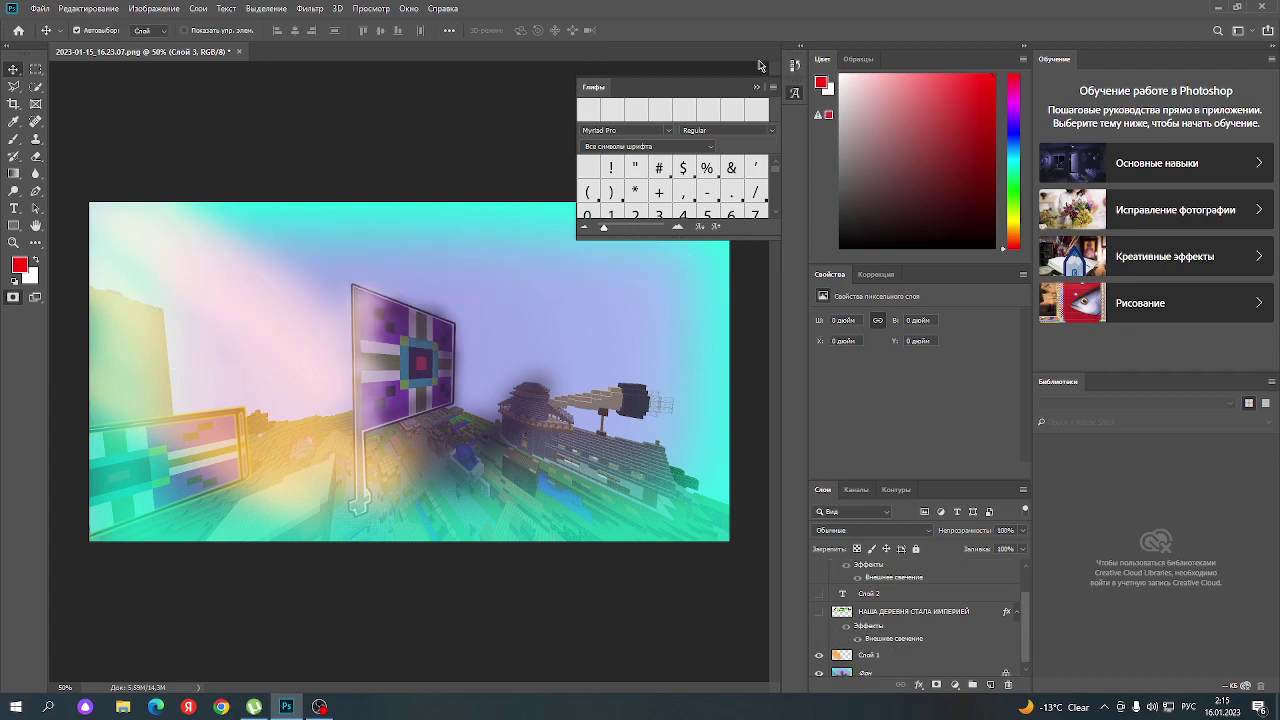
- Close the Glyphs panel and add a new empty layer on top
{"action": "left_click_drag", "start_coordinate": [681, 92], "coordinate": [602, 250]}
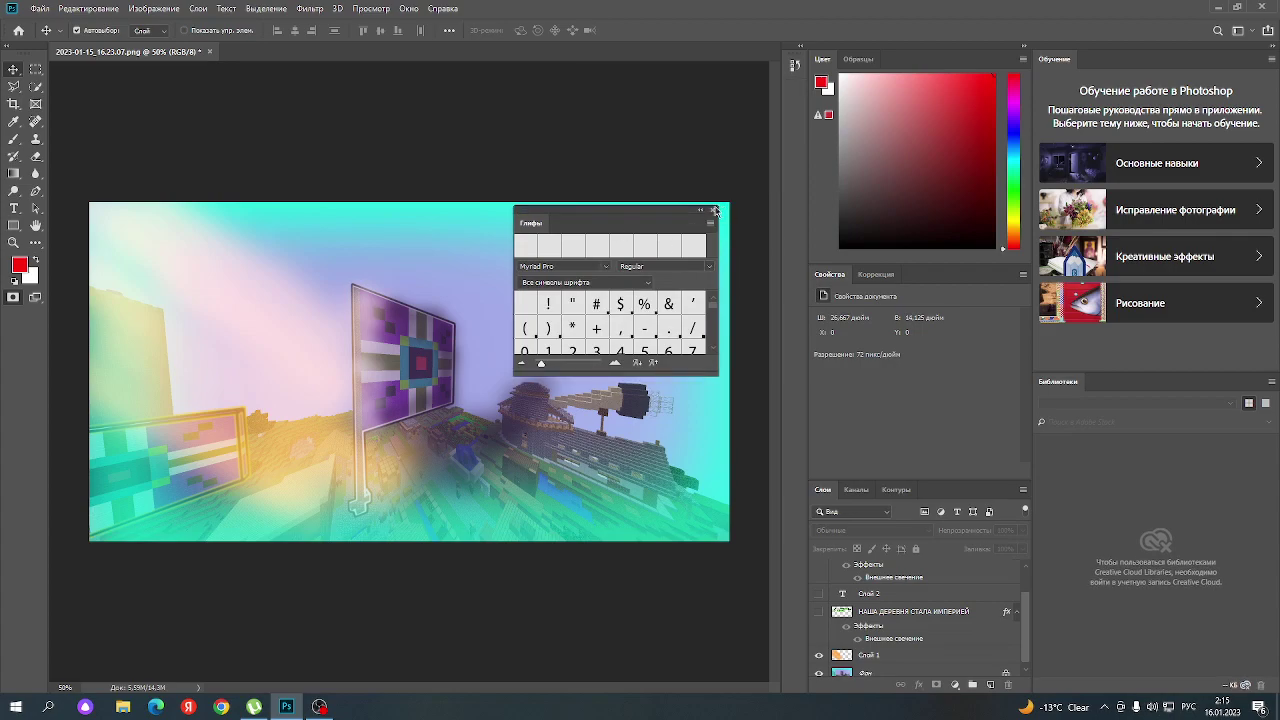
{"action": "left_click", "coordinate": [714, 211]}
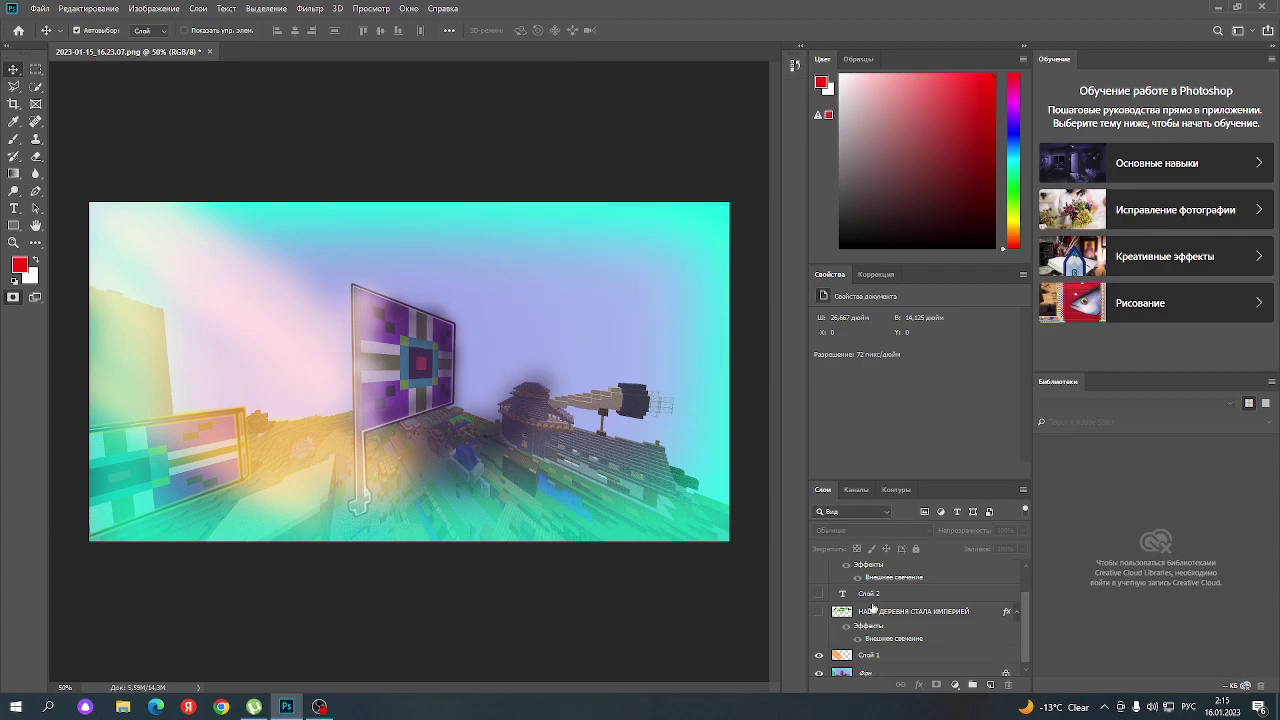
{"action": "key", "text": "ctrl+shift+alt+n"}
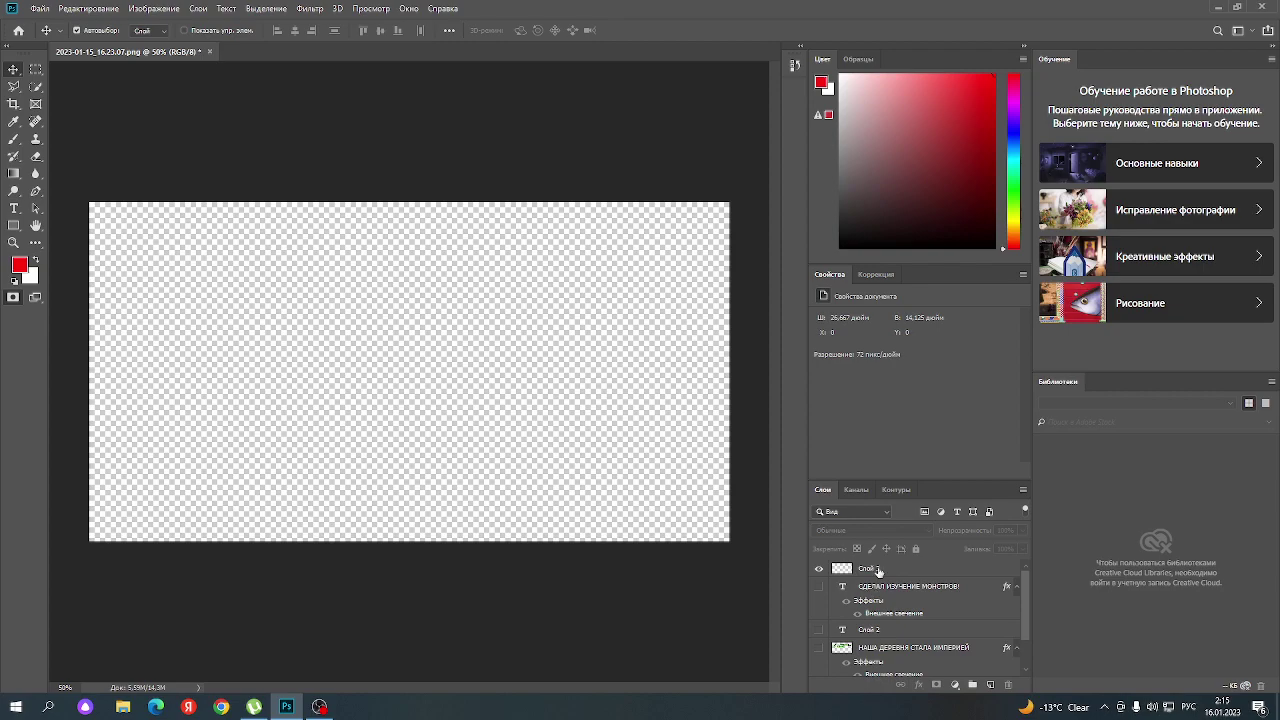
- Place YA.png from the desktop onto the canvas as a new layer
{"action": "left_click", "coordinate": [878, 571]}
{"action": "key", "text": "q"}
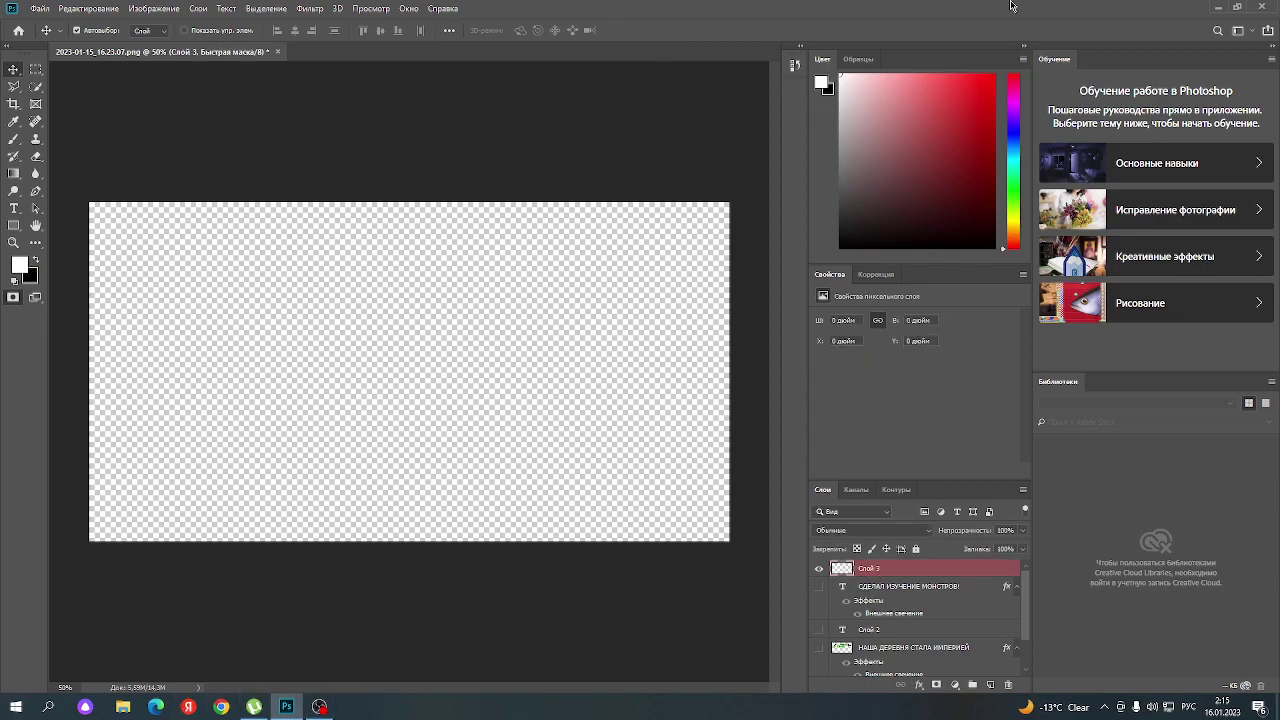
{"action": "left_click_drag", "start_coordinate": [1175, 11], "coordinate": [1063, 590]}
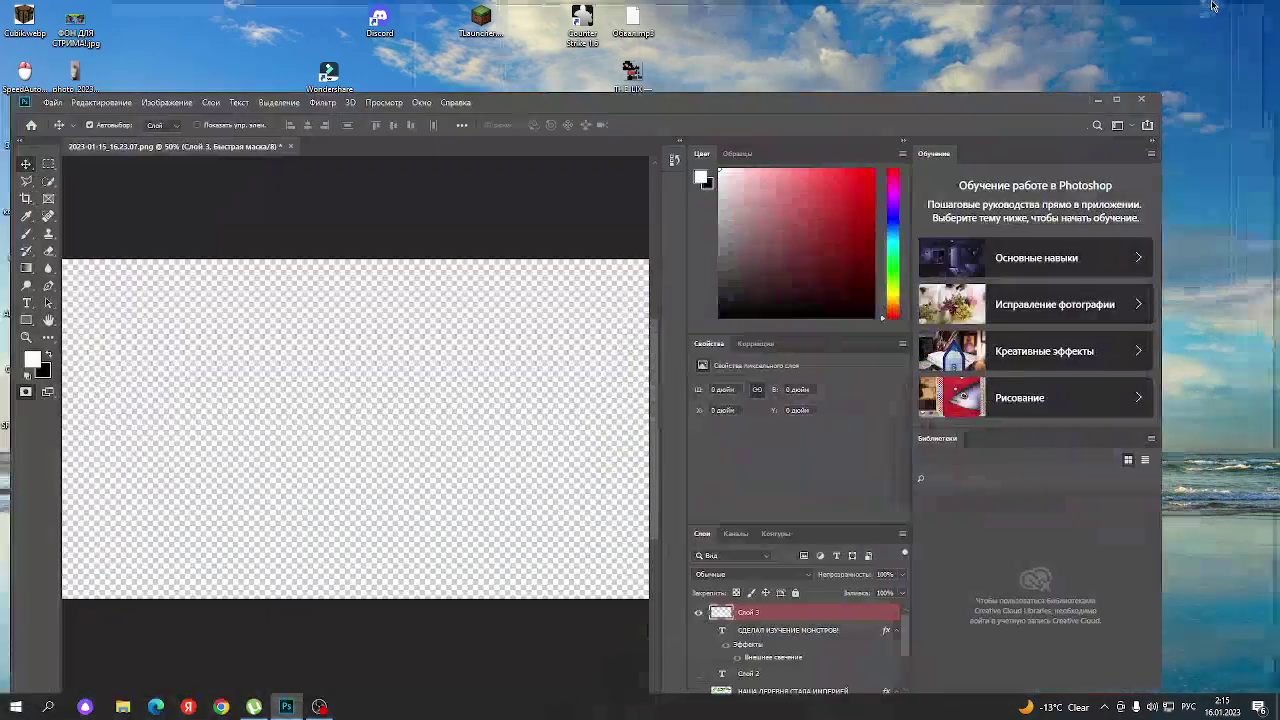
{"action": "left_click_drag", "start_coordinate": [1063, 590], "coordinate": [1155, 135]}
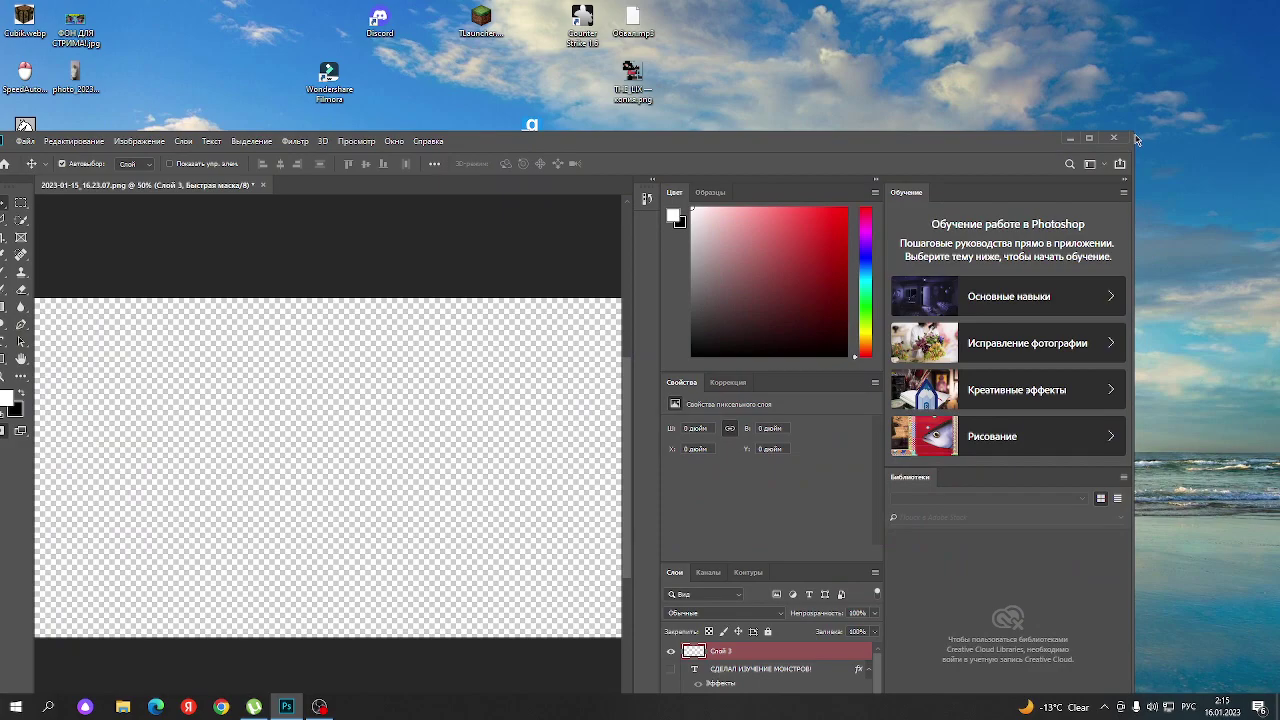
{"action": "left_click_drag", "start_coordinate": [1131, 135], "coordinate": [972, 240]}
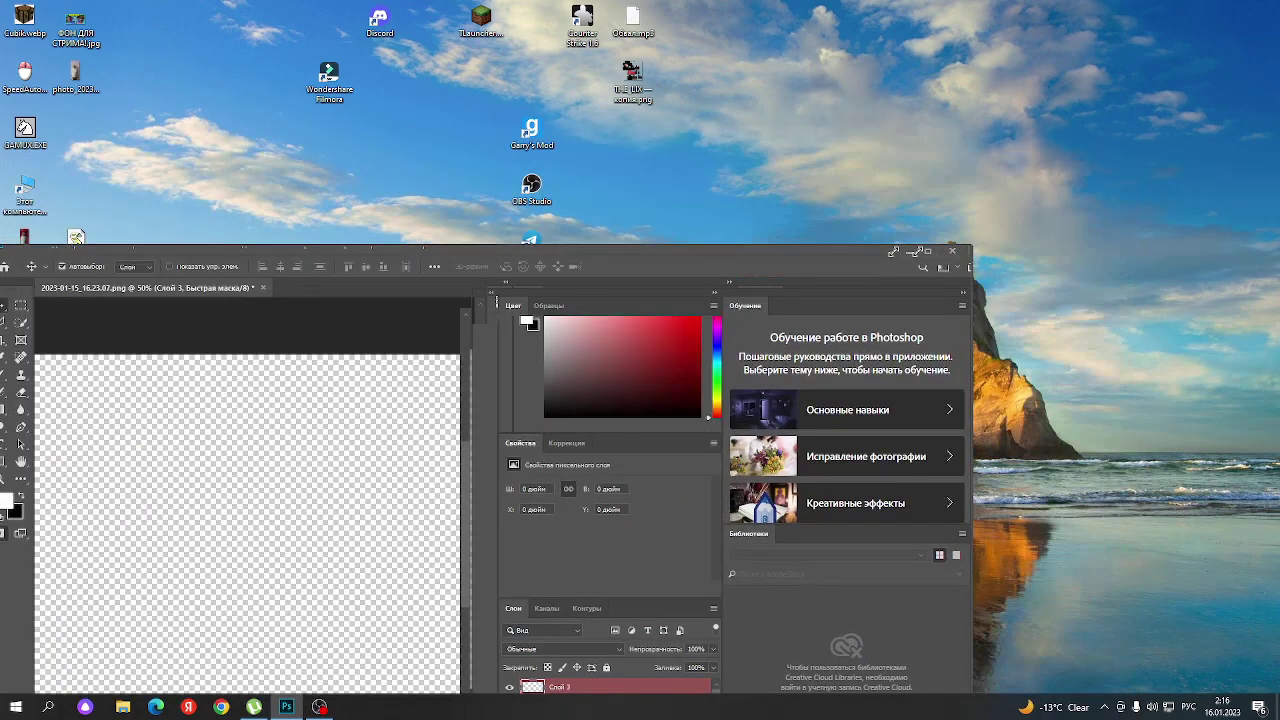
{"action": "mouse_move", "coordinate": [668, 253]}
{"action": "left_mouse_down"}
{"action": "mouse_move", "coordinate": [919, 148]}
{"action": "mouse_move", "coordinate": [931, 130]}
{"action": "left_mouse_up"}
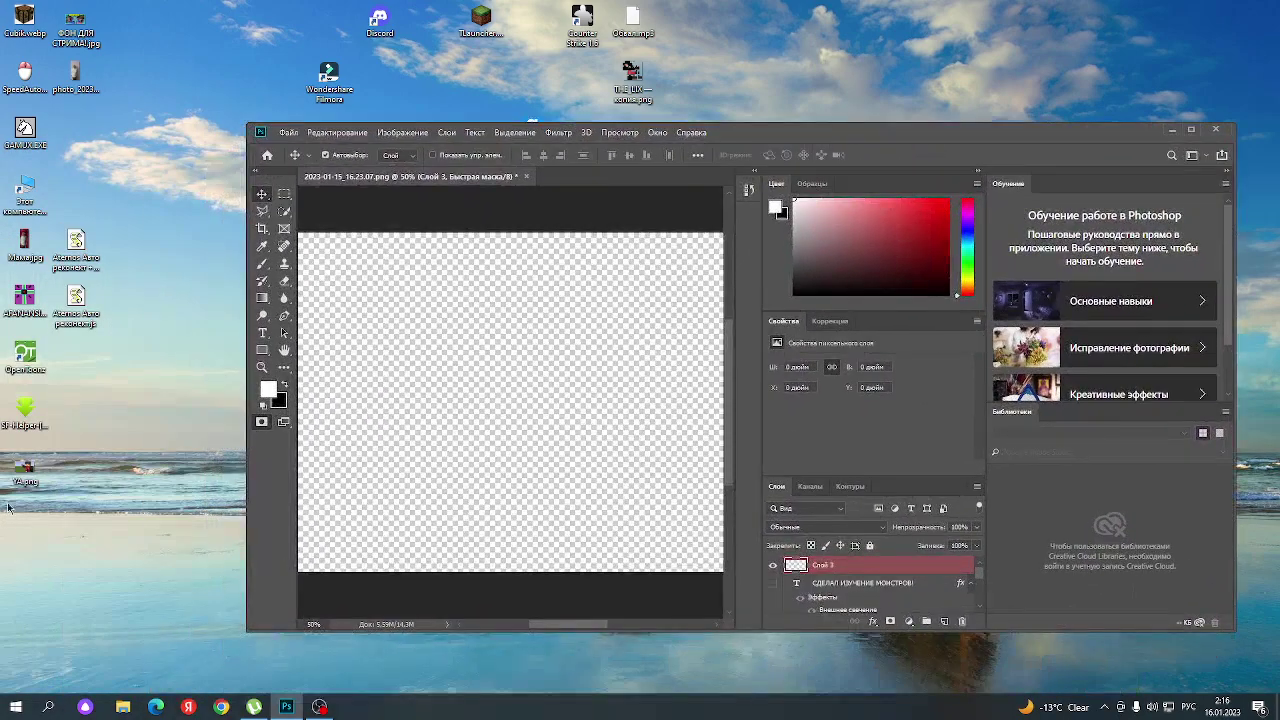
{"action": "left_click_drag", "start_coordinate": [436, 462], "coordinate": [495, 455]}
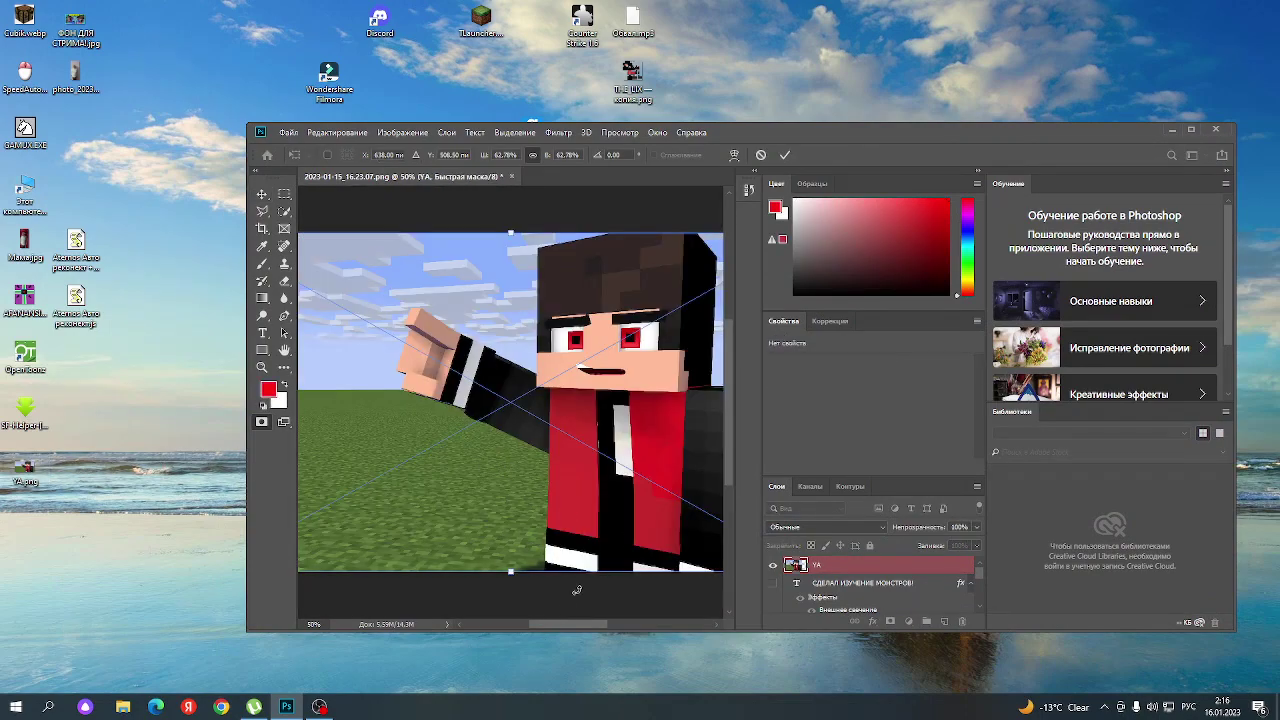
- Move and enlarge the YA picture so it fills the whole canvas
{"action": "left_click", "coordinate": [1191, 130]}
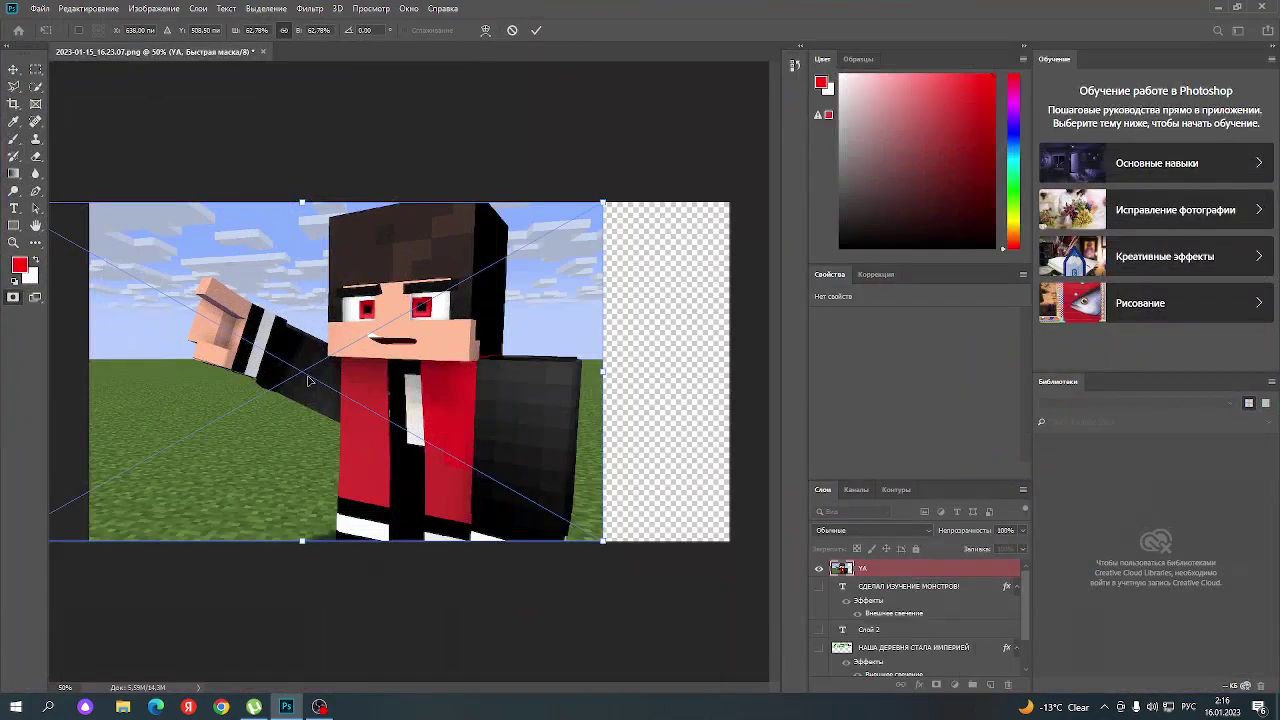
{"action": "left_click_drag", "start_coordinate": [511, 375], "coordinate": [619, 385]}
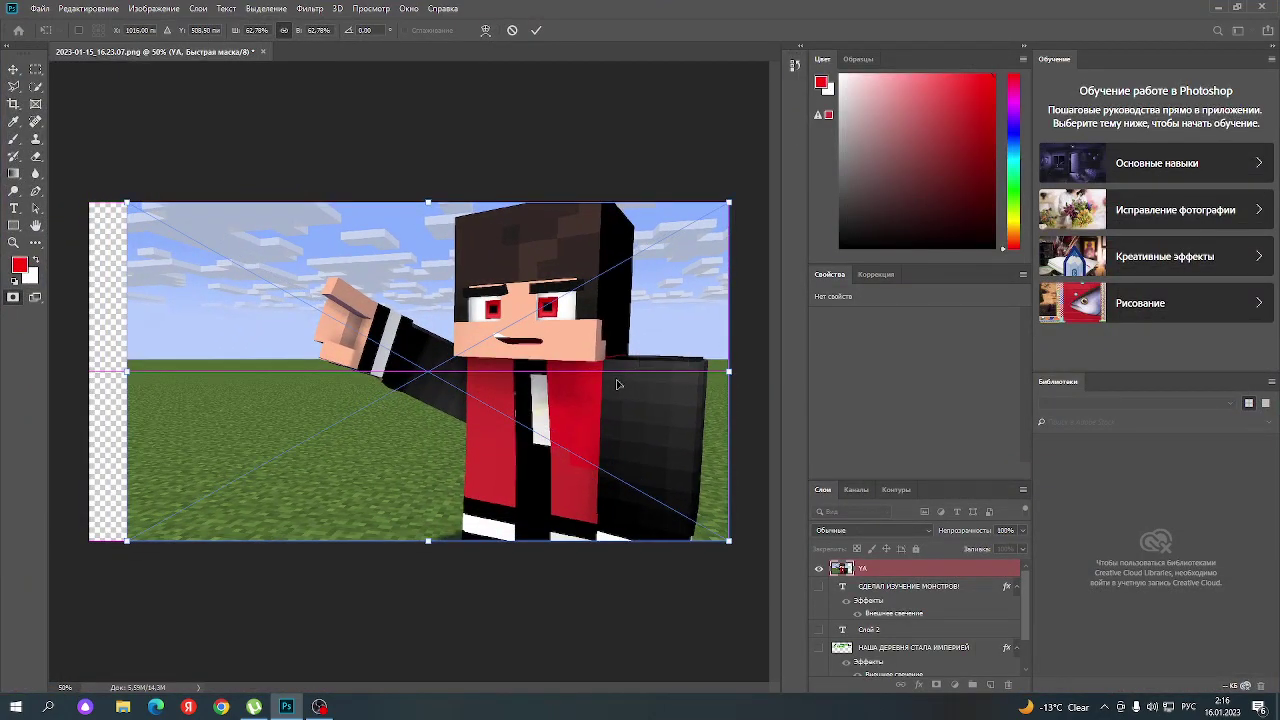
{"action": "left_click_drag", "start_coordinate": [619, 385], "coordinate": [625, 382]}
{"action": "left_click_drag", "start_coordinate": [123, 370], "coordinate": [89, 371]}
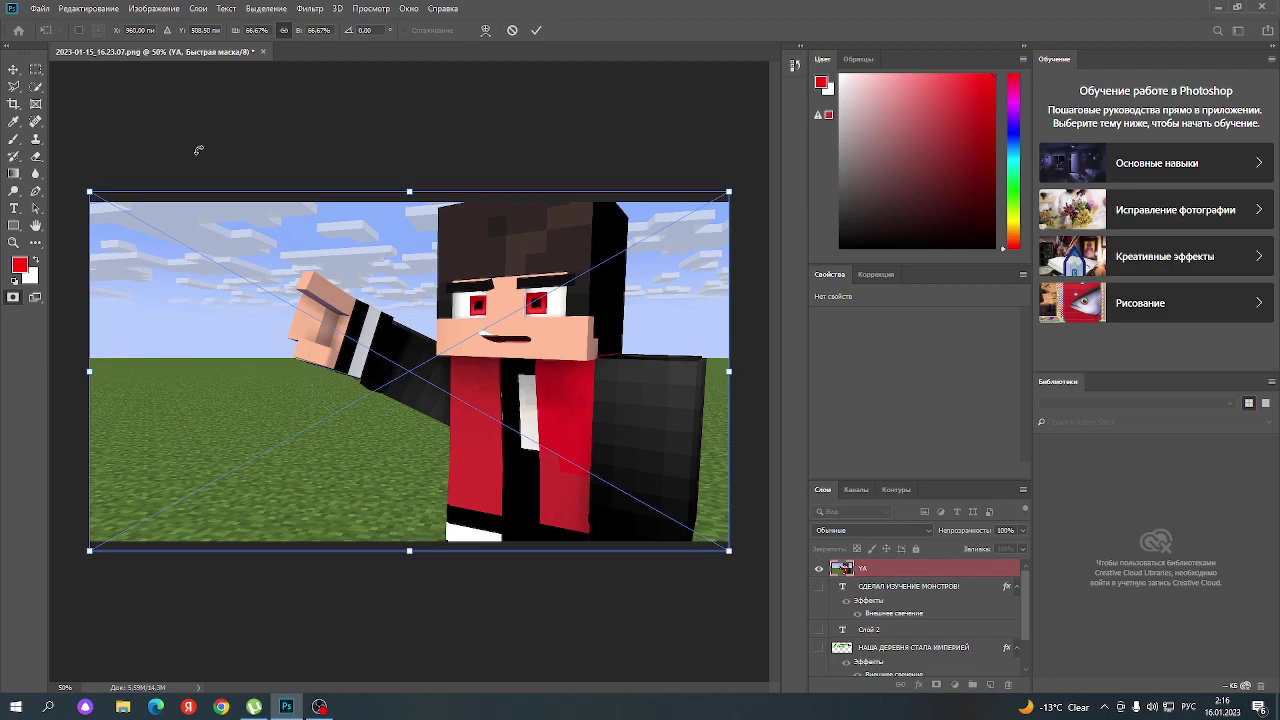
{"action": "key", "text": "Return"}
- Make a first Lasso trace around the character's arm and hand, then discard it
{"action": "left_click", "coordinate": [13, 121]}
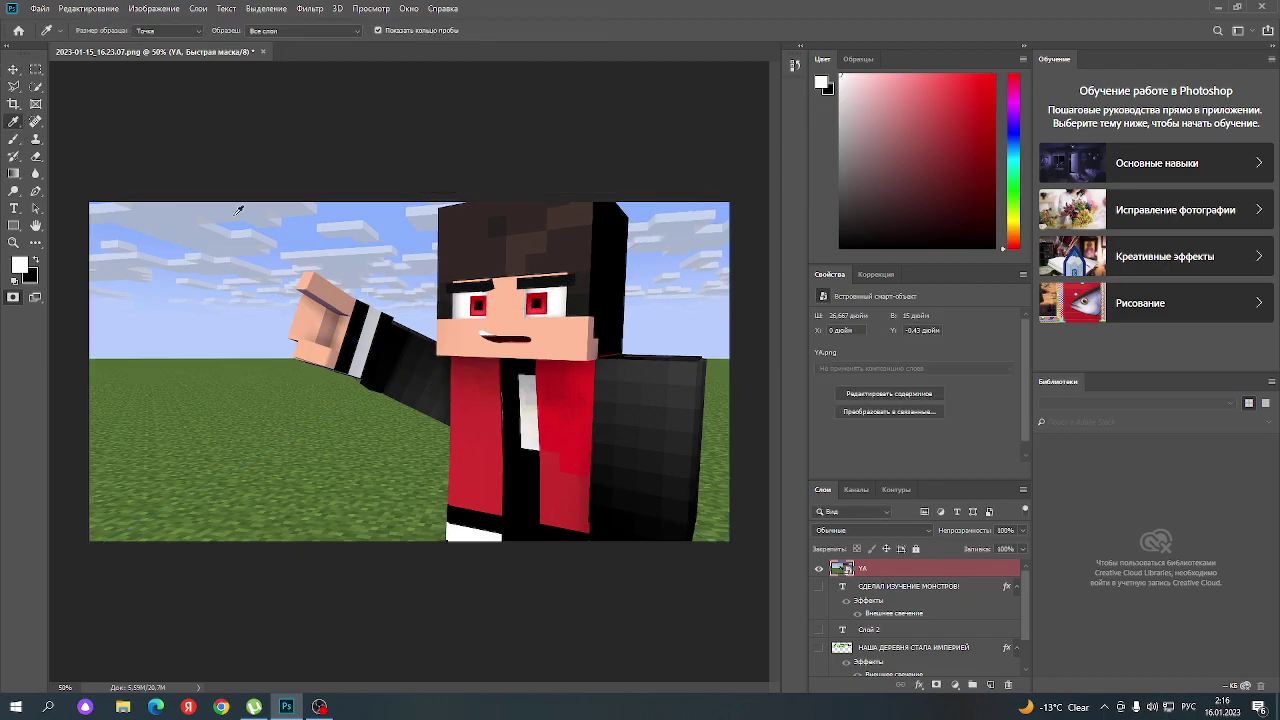
{"action": "left_click", "coordinate": [14, 86]}
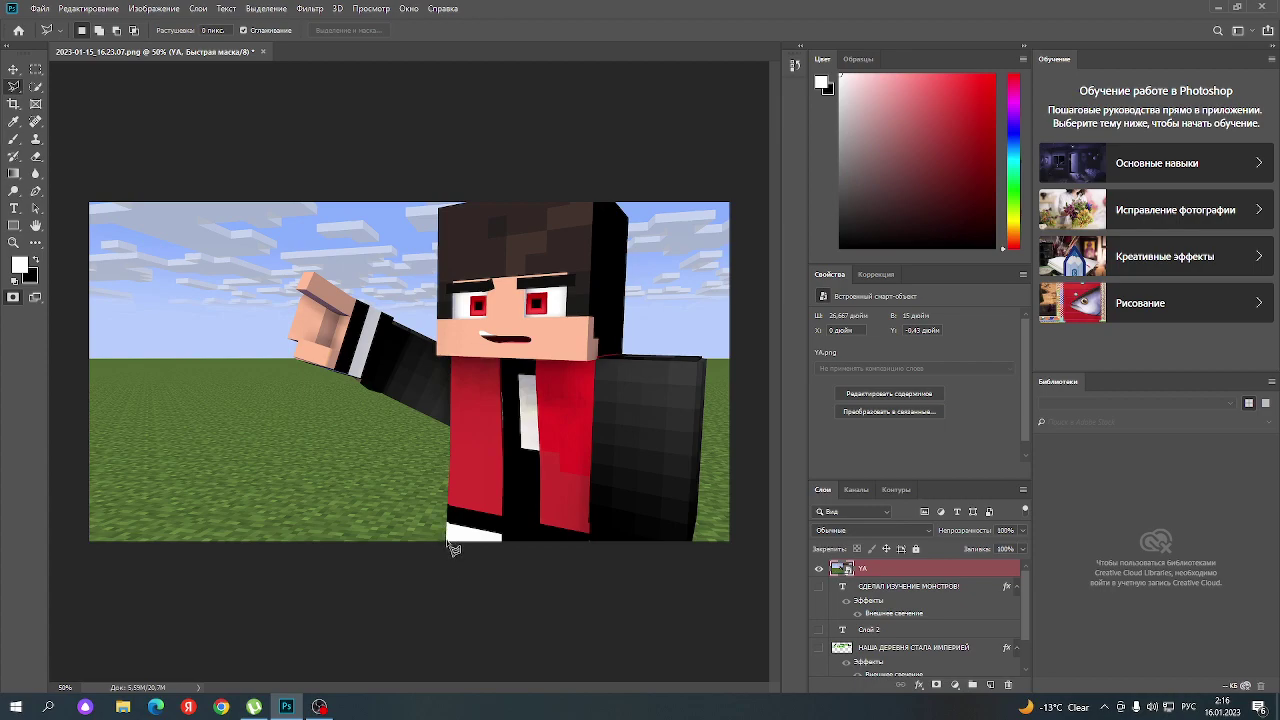
{"action": "mouse_move", "coordinate": [447, 545]}
{"action": "left_mouse_down"}
{"action": "mouse_move", "coordinate": [447, 447]}
{"action": "mouse_move", "coordinate": [298, 364]}
{"action": "mouse_move", "coordinate": [287, 344]}
{"action": "left_mouse_up"}
{"action": "left_click_drag", "start_coordinate": [293, 344], "coordinate": [302, 297]}
{"action": "left_click_drag", "start_coordinate": [303, 299], "coordinate": [303, 294]}
{"action": "left_click_drag", "start_coordinate": [303, 294], "coordinate": [307, 256]}
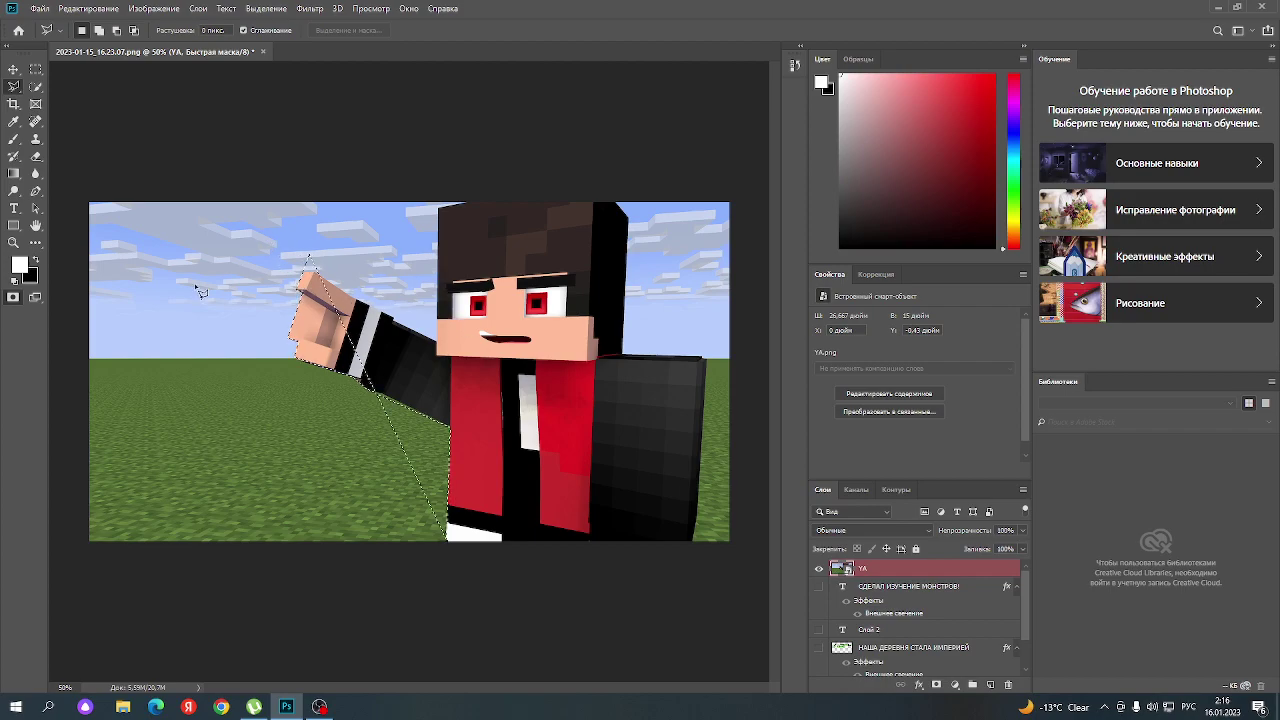
{"action": "left_click", "coordinate": [199, 290]}
- Retrace a lasso selection around the shirt, arm, raised hand, head and body
{"action": "mouse_move", "coordinate": [207, 342]}
{"action": "left_mouse_down"}
{"action": "mouse_move", "coordinate": [287, 365]}
{"action": "mouse_move", "coordinate": [207, 340]}
{"action": "left_mouse_up"}
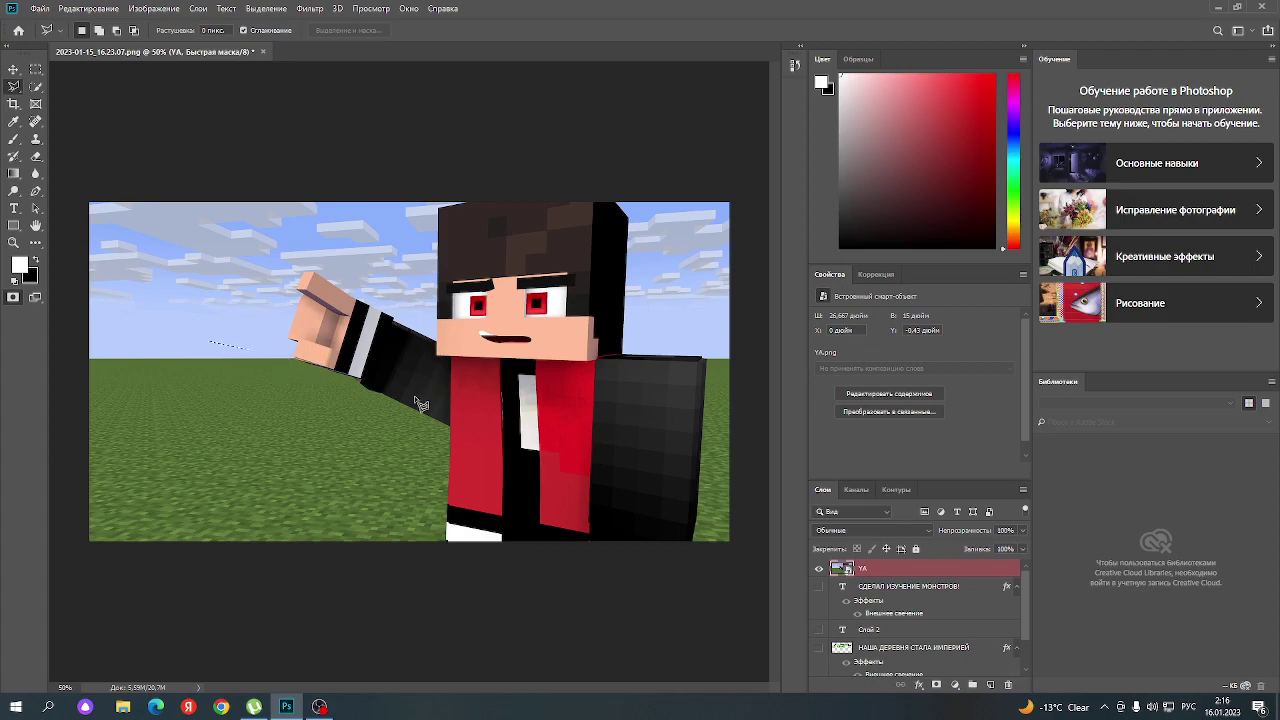
{"action": "left_click_drag", "start_coordinate": [296, 394], "coordinate": [340, 430]}
{"action": "left_click_drag", "start_coordinate": [446, 542], "coordinate": [456, 437]}
{"action": "left_click_drag", "start_coordinate": [456, 437], "coordinate": [305, 368]}
{"action": "mouse_move", "coordinate": [293, 343]}
{"action": "left_mouse_down"}
{"action": "mouse_move", "coordinate": [307, 276]}
{"action": "mouse_move", "coordinate": [400, 331]}
{"action": "left_mouse_up"}
{"action": "mouse_move", "coordinate": [400, 330]}
{"action": "left_mouse_down"}
{"action": "mouse_move", "coordinate": [441, 345]}
{"action": "mouse_move", "coordinate": [450, 553]}
{"action": "left_mouse_up"}
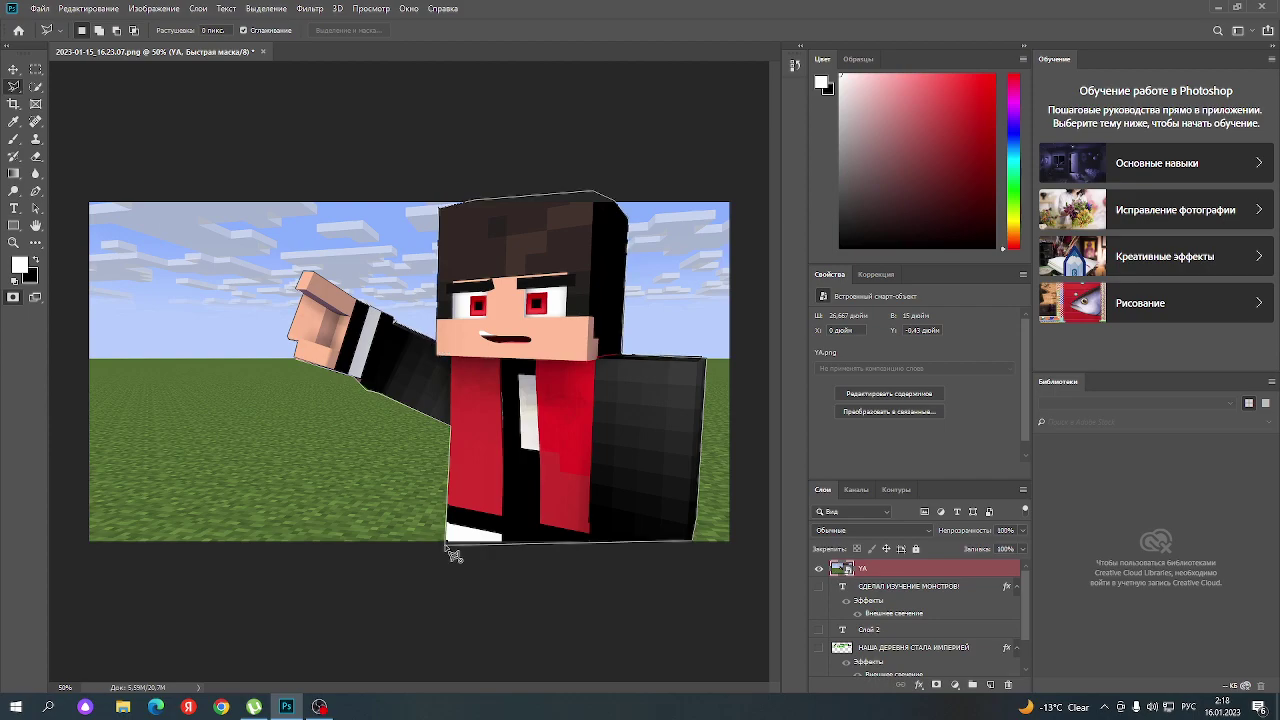
{"action": "left_click", "coordinate": [285, 345]}
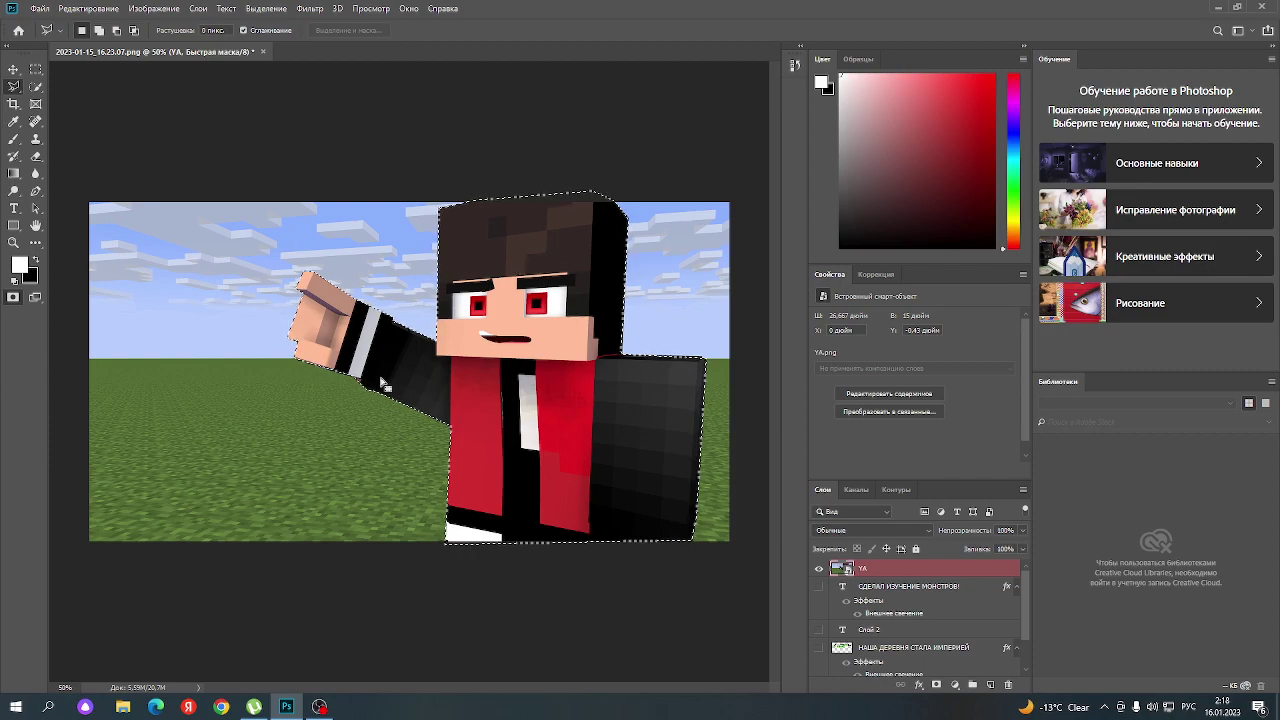
{"action": "right_click", "coordinate": [534, 405]}
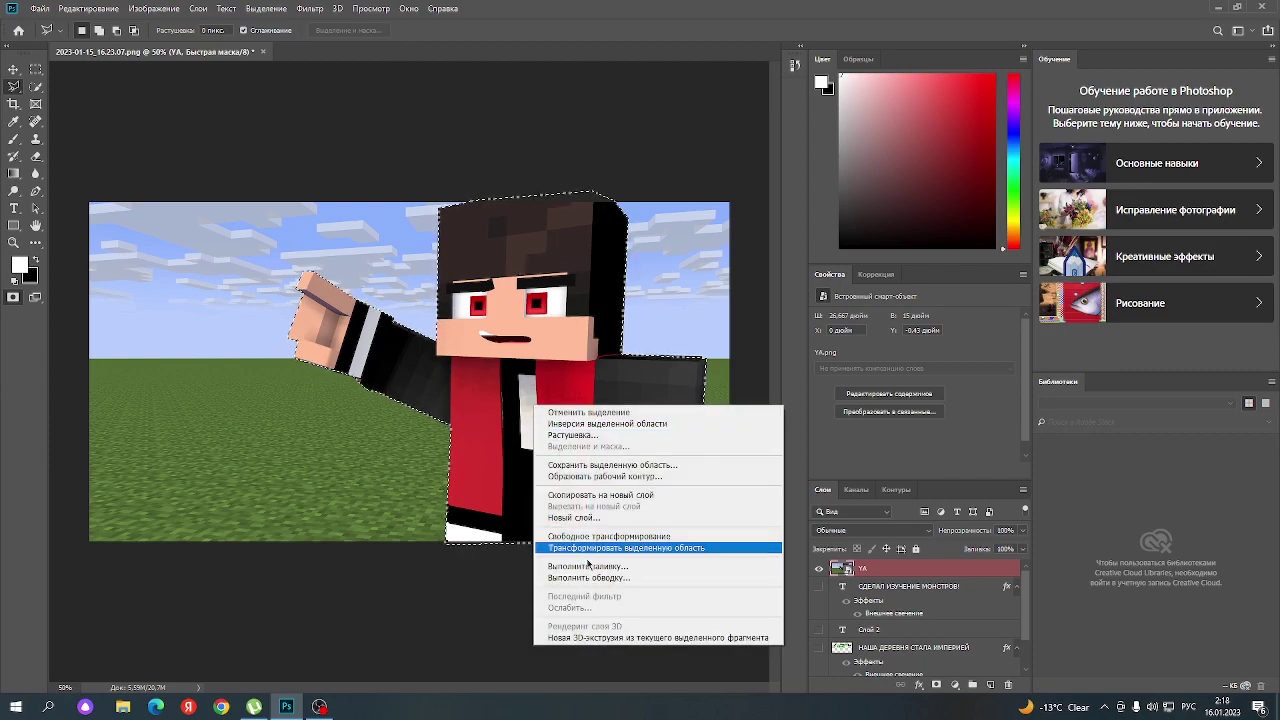
- Copy the selected character to its own layer and delete the original YA layer
{"action": "left_click", "coordinate": [600, 496]}
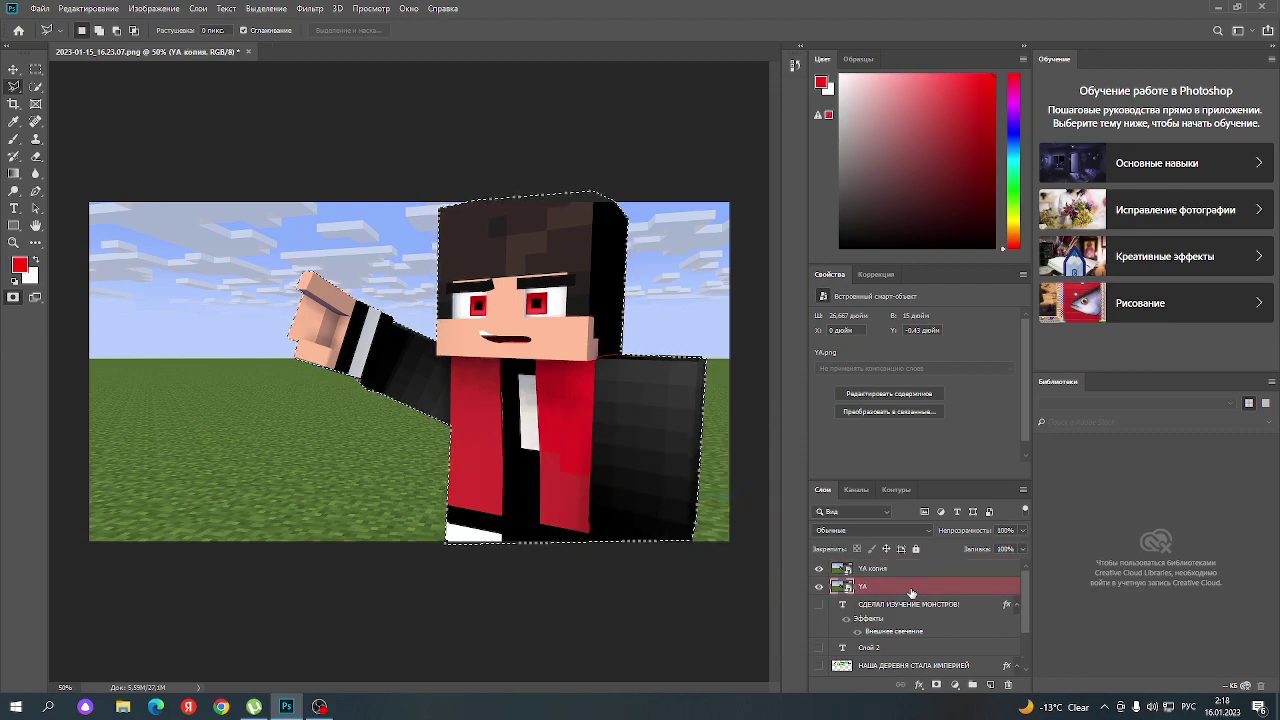
{"action": "left_click", "coordinate": [868, 570]}
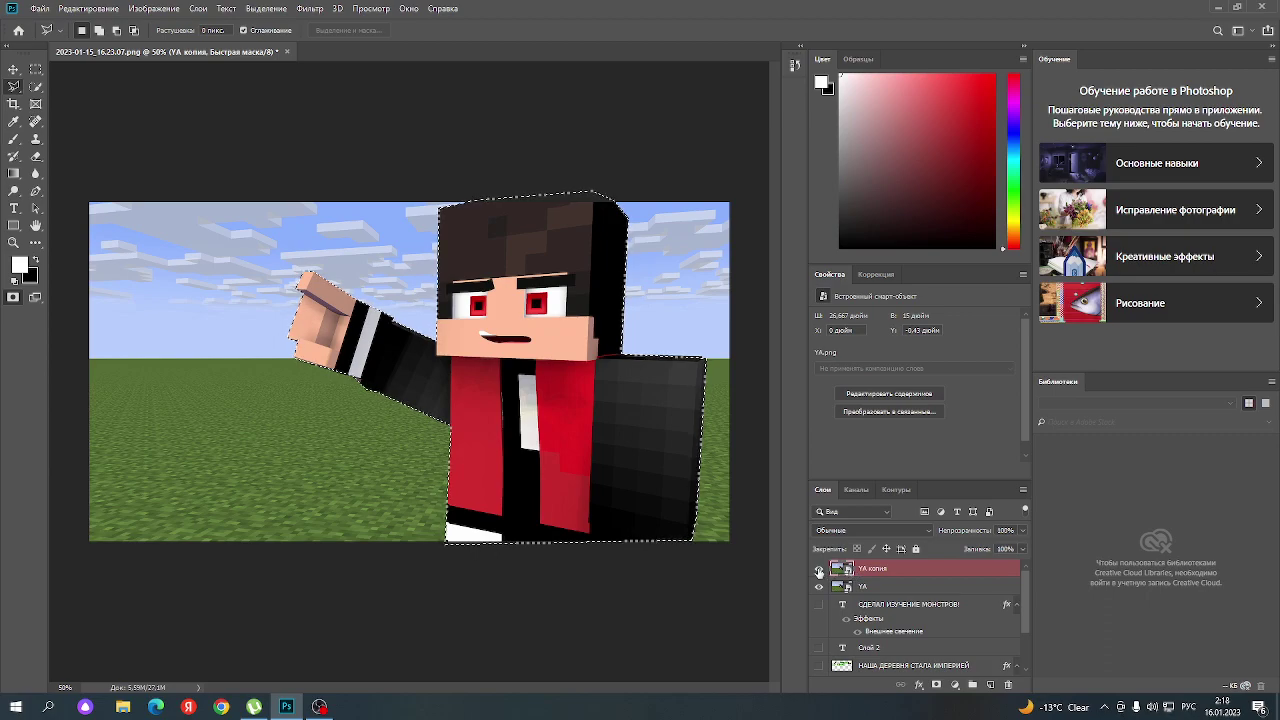
{"action": "left_click", "coordinate": [925, 591]}
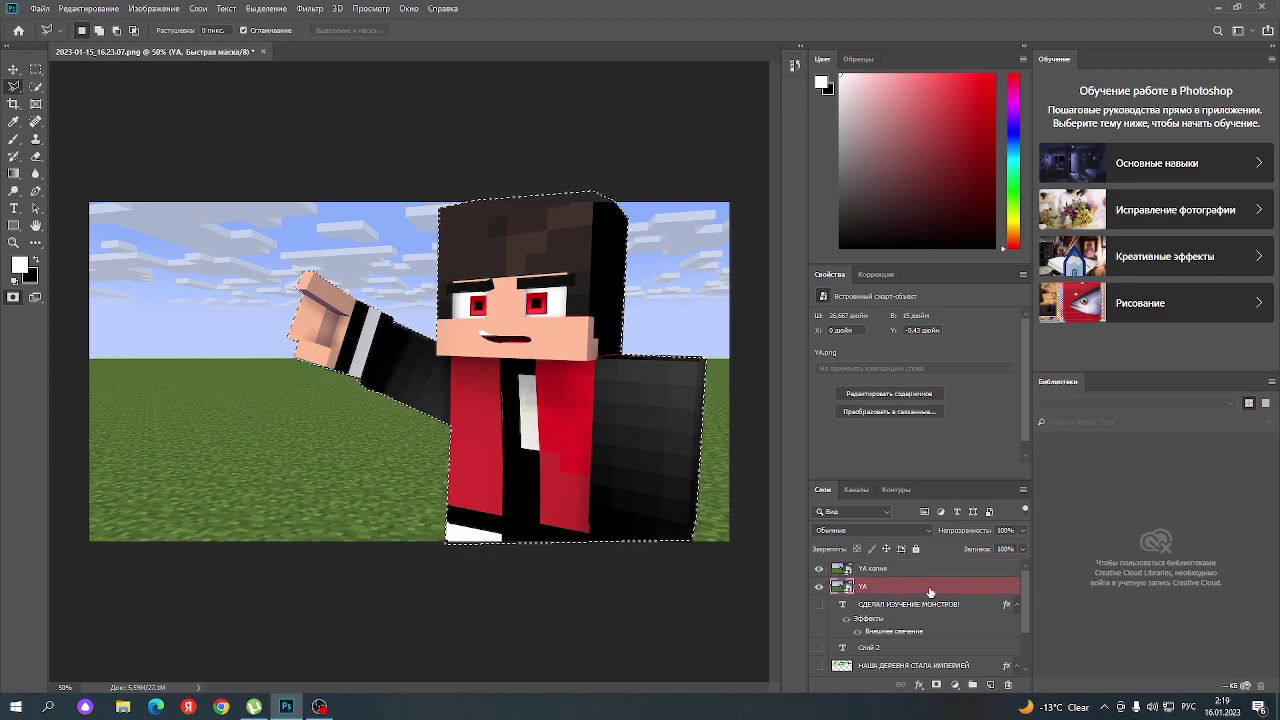
{"action": "right_click", "coordinate": [930, 593]}
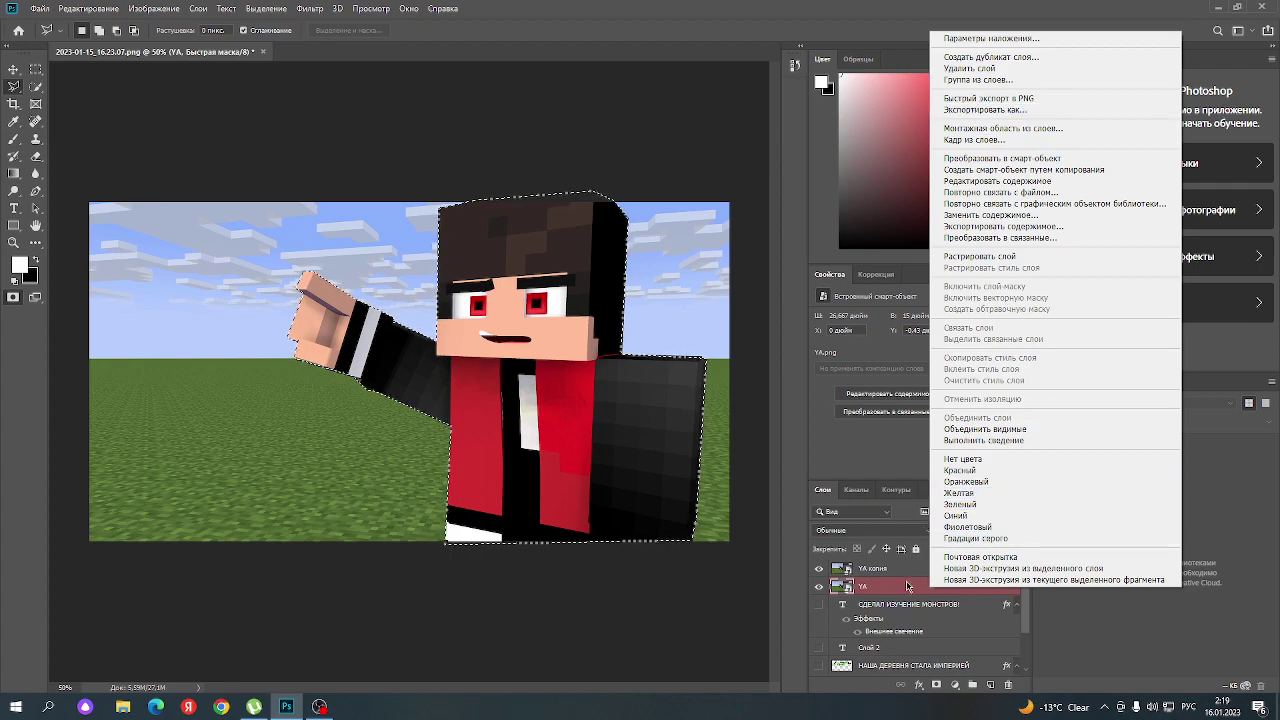
{"action": "left_click", "coordinate": [908, 586]}
{"action": "left_click", "coordinate": [1008, 685]}
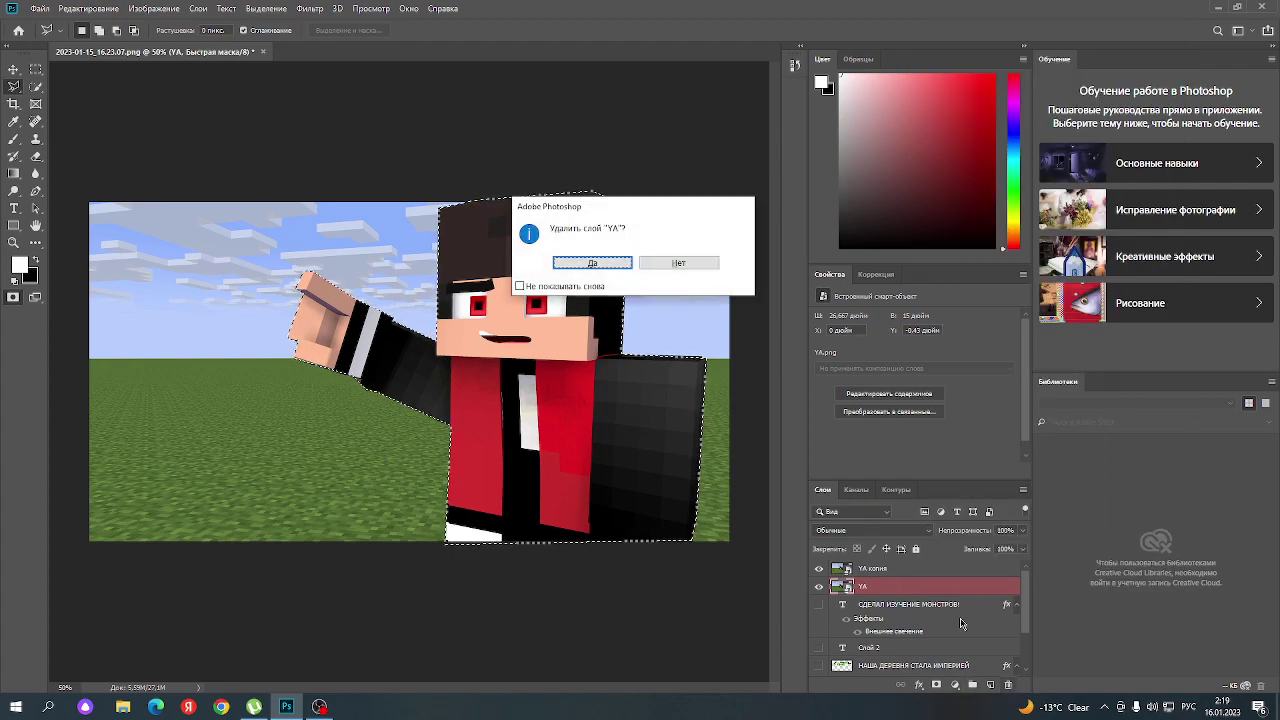
{"action": "left_click", "coordinate": [590, 264]}
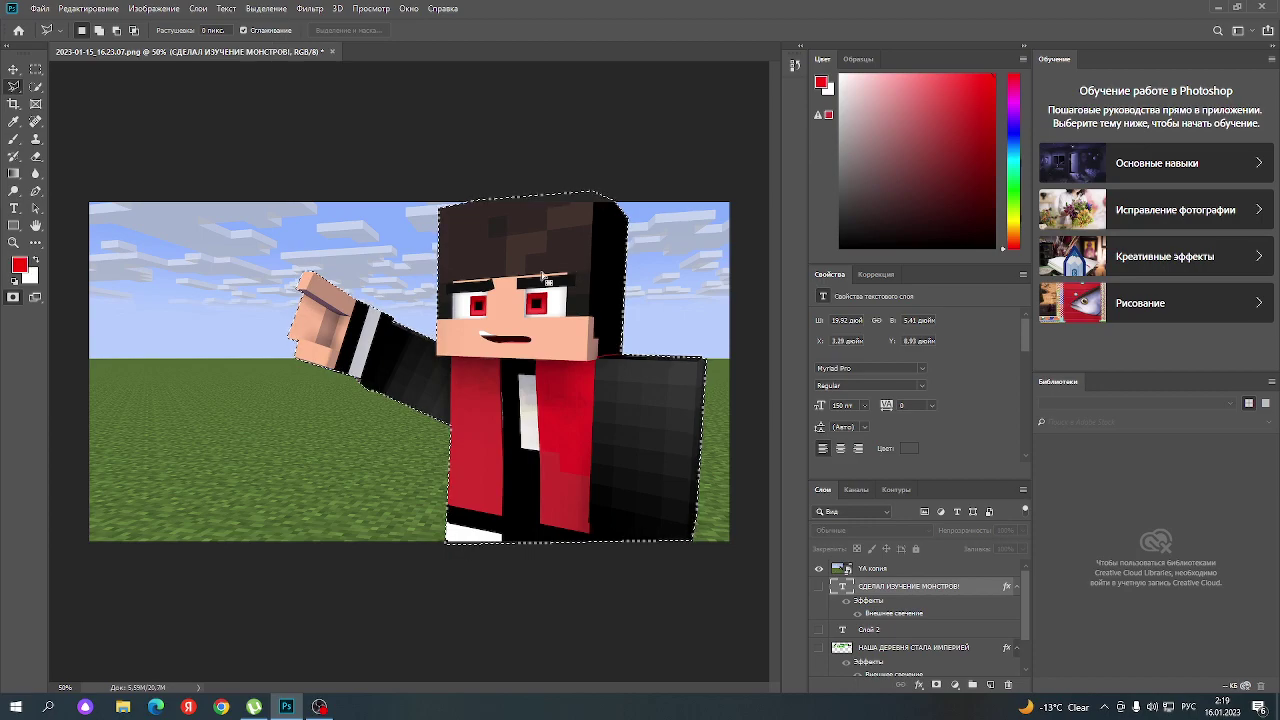
- Check the YA копия layer's visibility and align the selection outline with the character
{"action": "left_click", "coordinate": [901, 572]}
{"action": "left_click", "coordinate": [819, 568]}
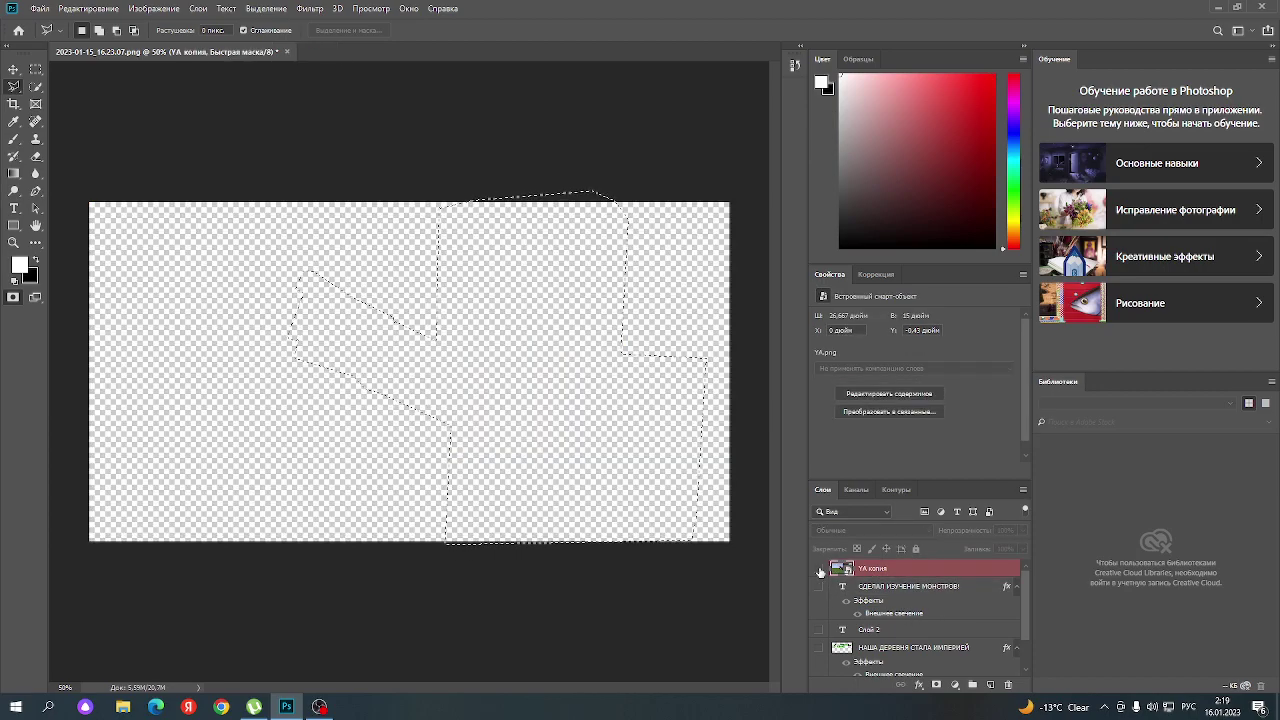
{"action": "left_click", "coordinate": [819, 568]}
{"action": "right_click", "coordinate": [500, 405]}
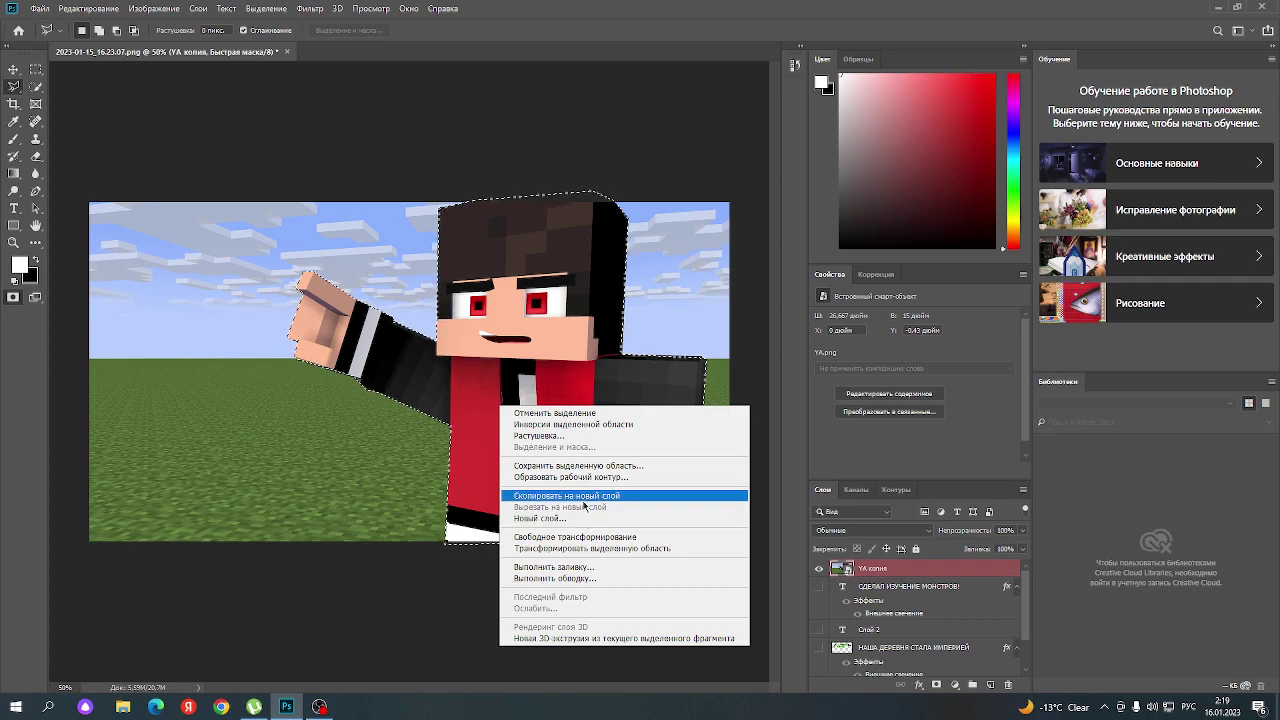
{"action": "left_click", "coordinate": [525, 374]}
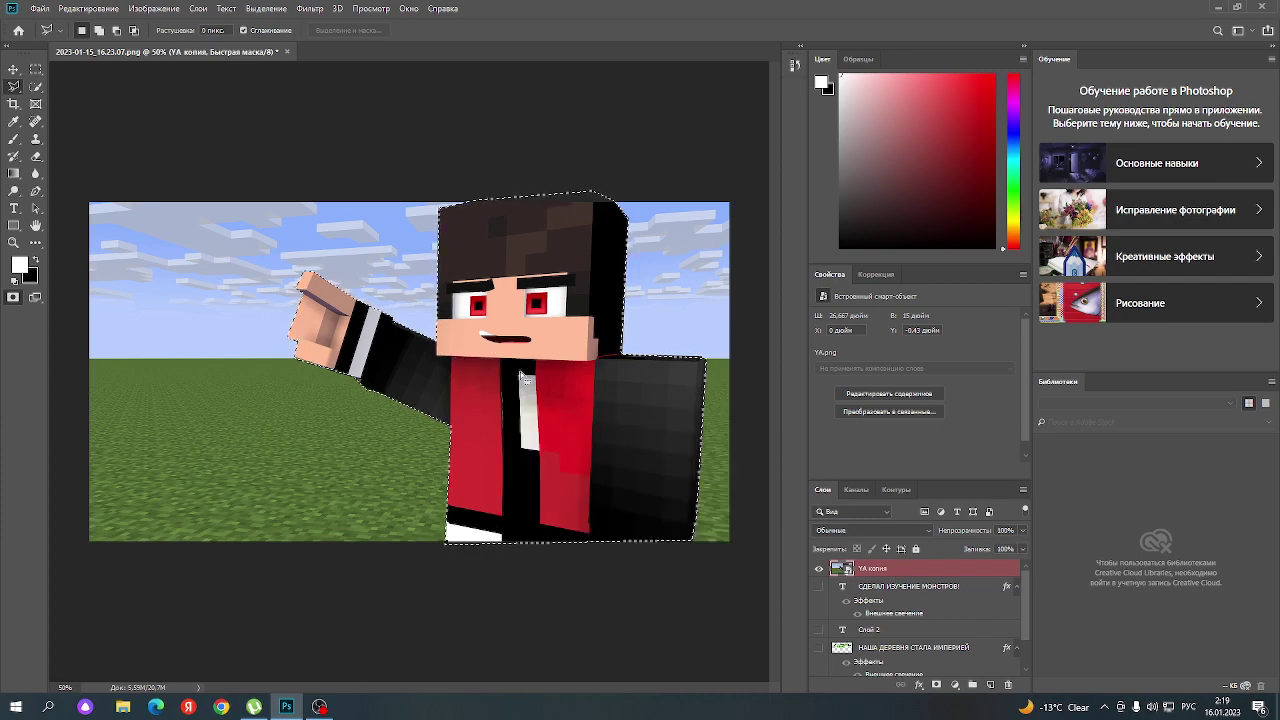
{"action": "right_click", "coordinate": [512, 482]}
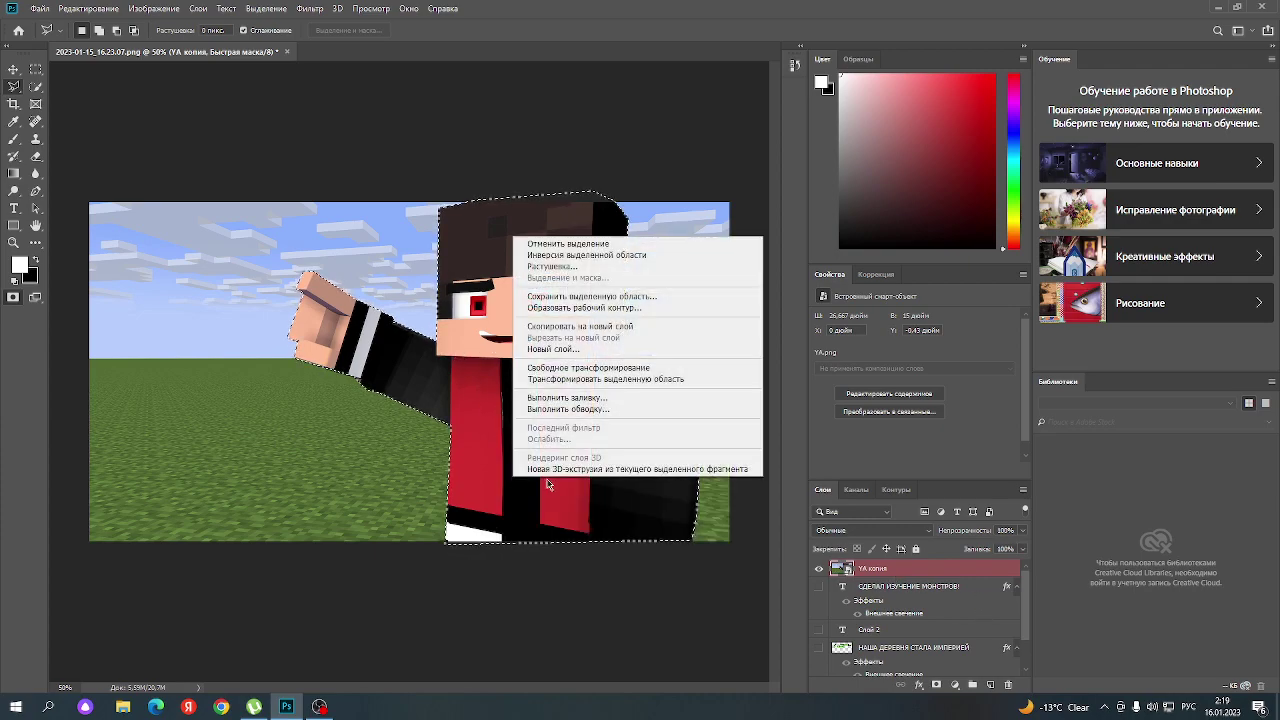
{"action": "left_click", "coordinate": [489, 384]}
{"action": "mouse_move", "coordinate": [400, 367]}
{"action": "left_mouse_down"}
{"action": "mouse_move", "coordinate": [448, 387]}
{"action": "mouse_move", "coordinate": [395, 376]}
{"action": "left_mouse_up"}
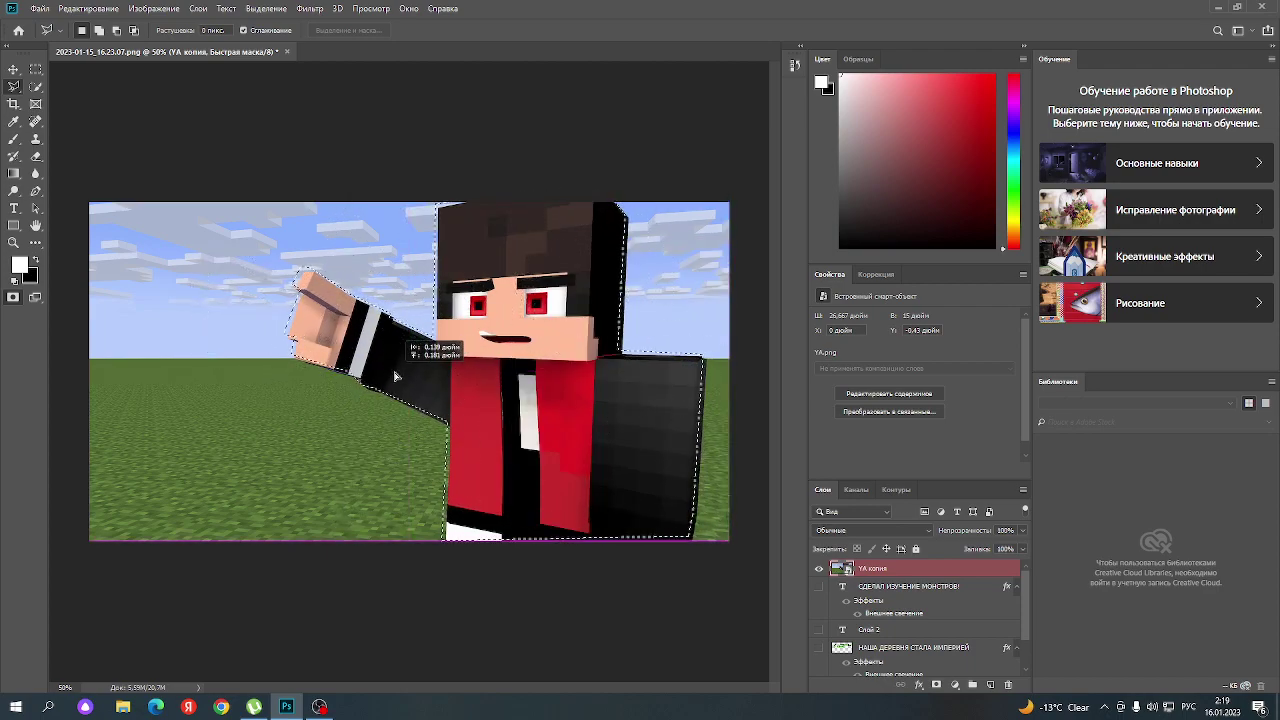
{"action": "left_click_drag", "start_coordinate": [395, 376], "coordinate": [398, 377]}
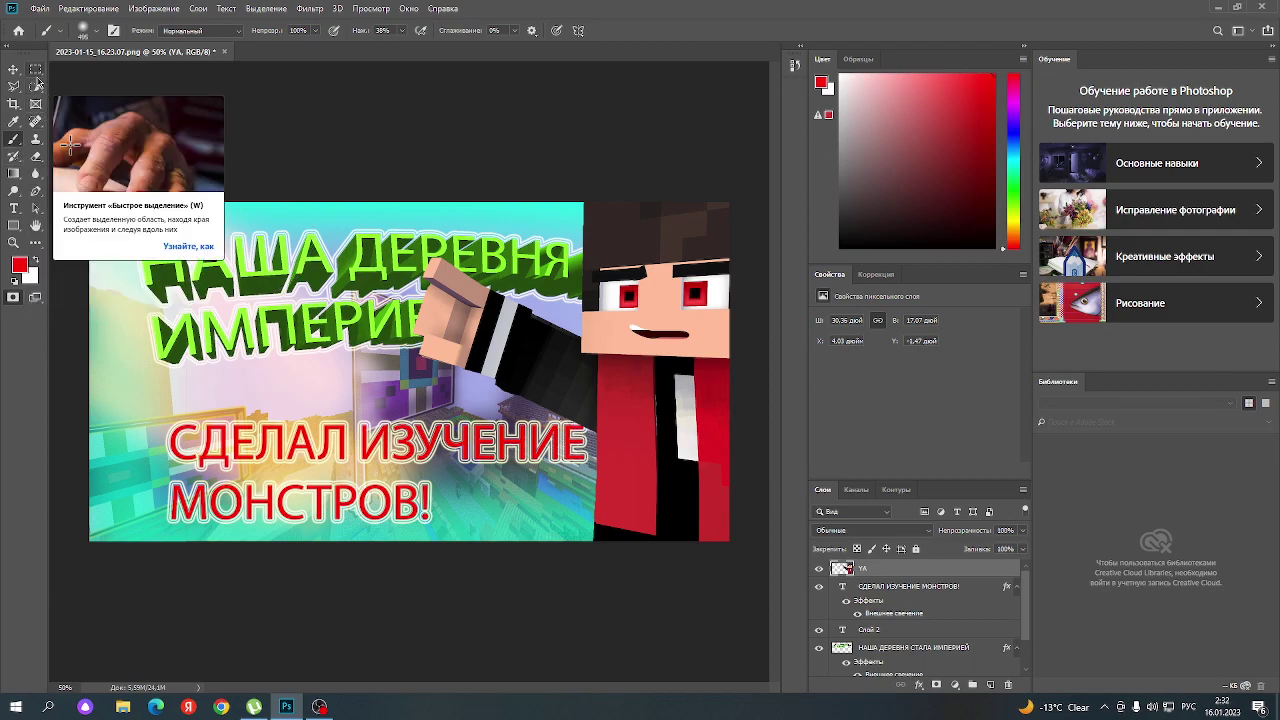
- Quick-select the red jacket, the hair above the face and the black sleeve
{"action": "left_click", "coordinate": [36, 87]}
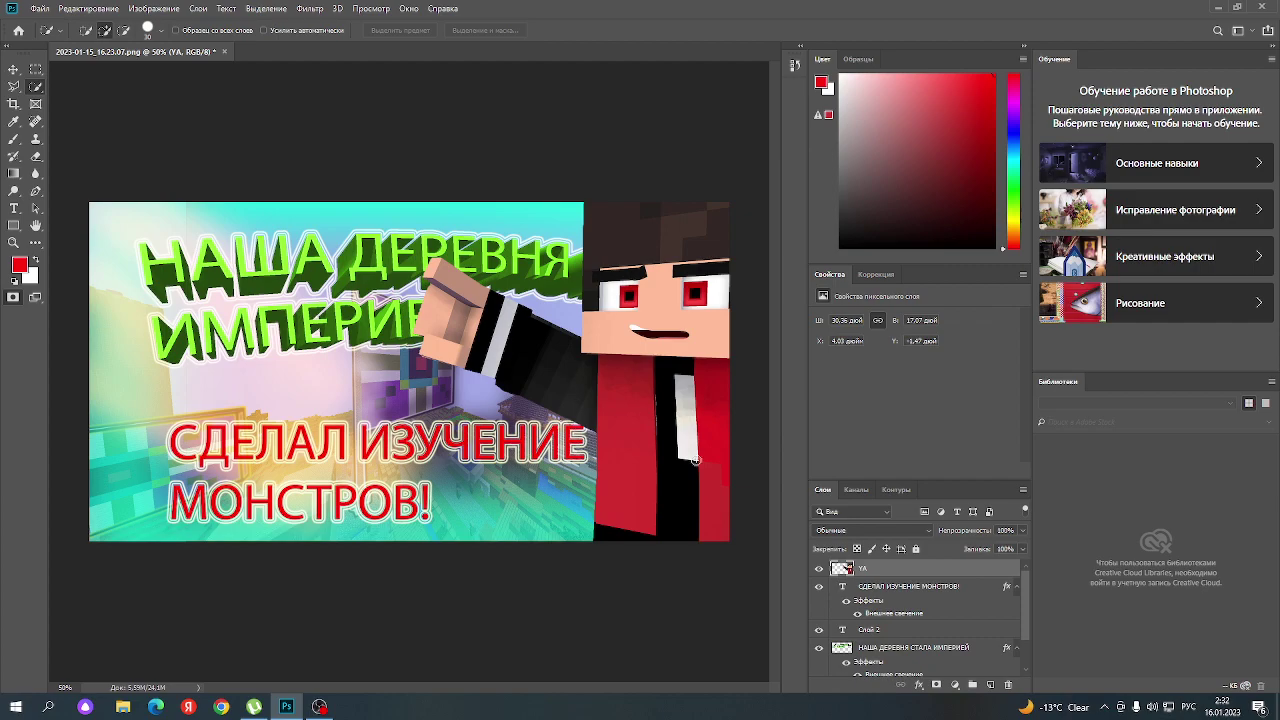
{"action": "left_click_drag", "start_coordinate": [625, 395], "coordinate": [706, 435]}
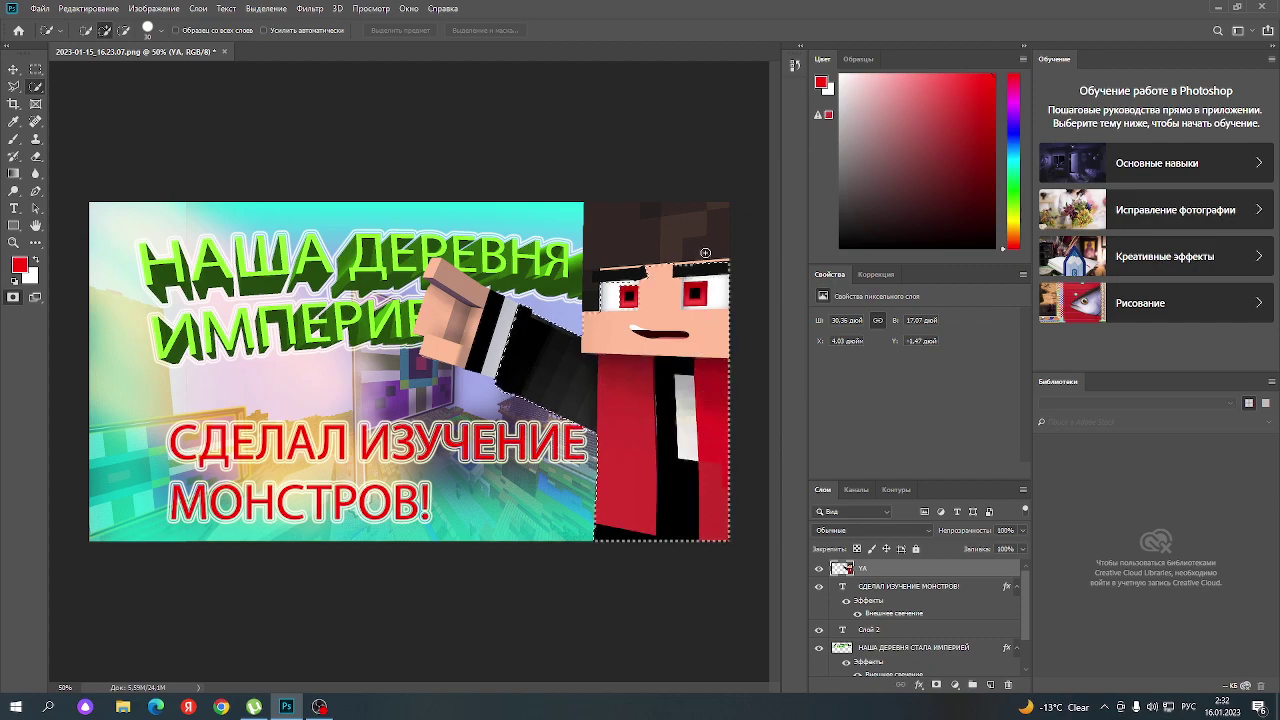
{"action": "left_click_drag", "start_coordinate": [705, 253], "coordinate": [691, 217]}
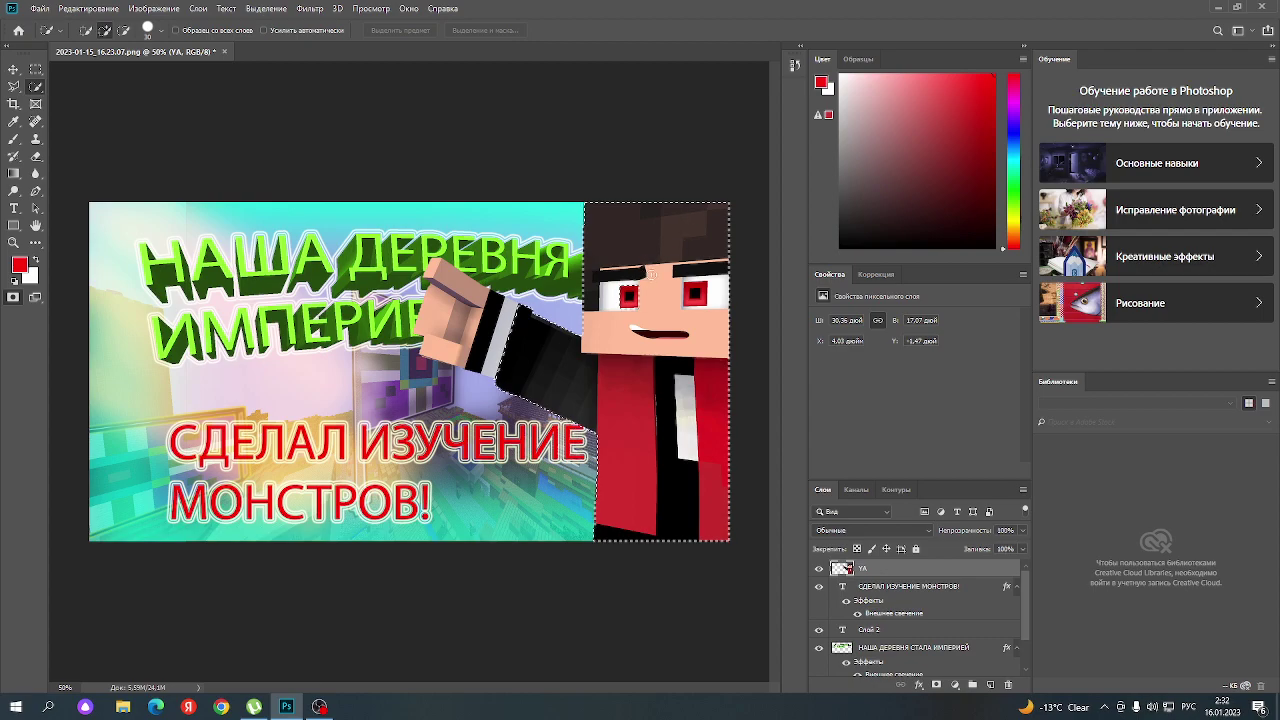
{"action": "left_click_drag", "start_coordinate": [479, 358], "coordinate": [474, 354]}
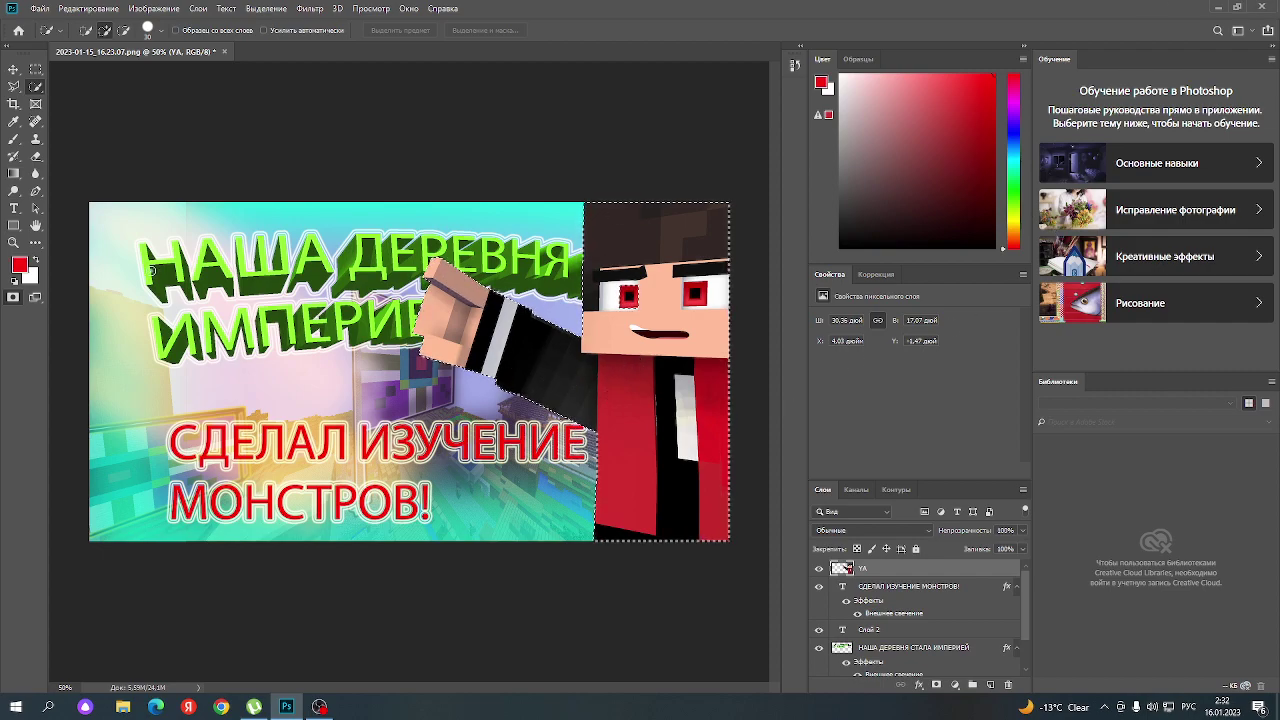
{"action": "left_click", "coordinate": [18, 140]}
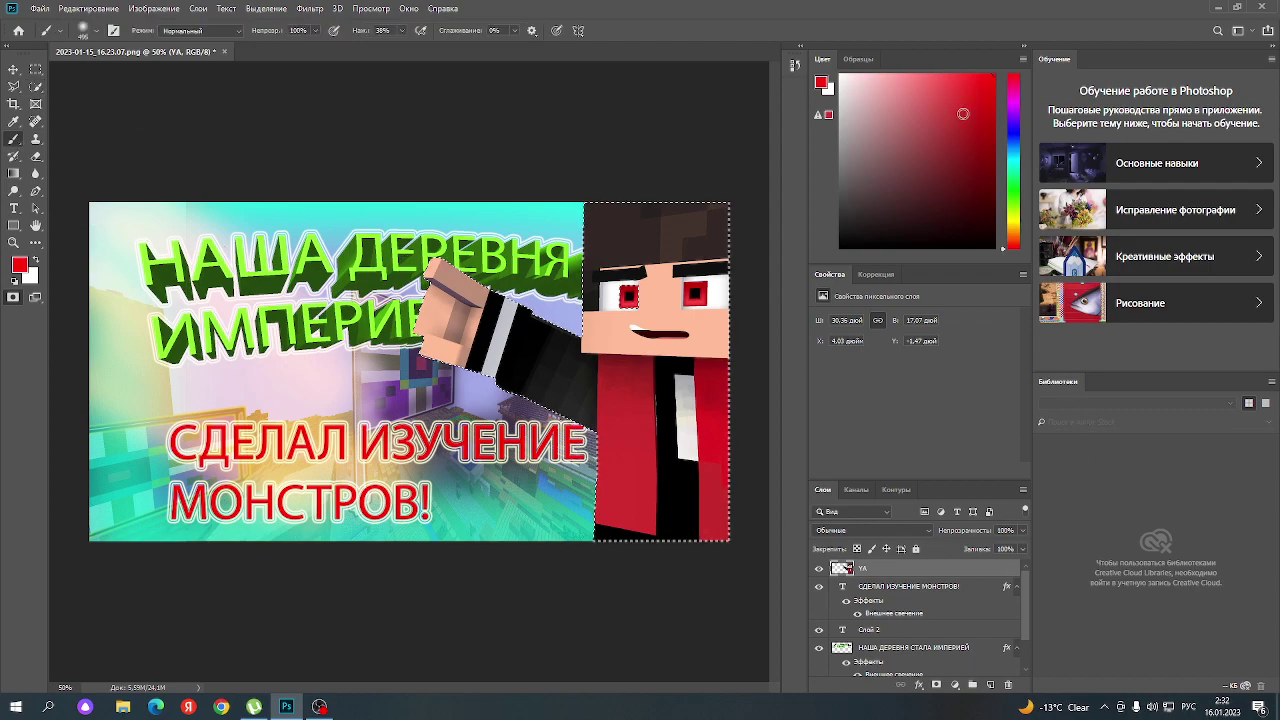
- Paint soft cyan strokes over the jacket's bottom and right side
{"action": "left_click_drag", "start_coordinate": [1016, 186], "coordinate": [1016, 162]}
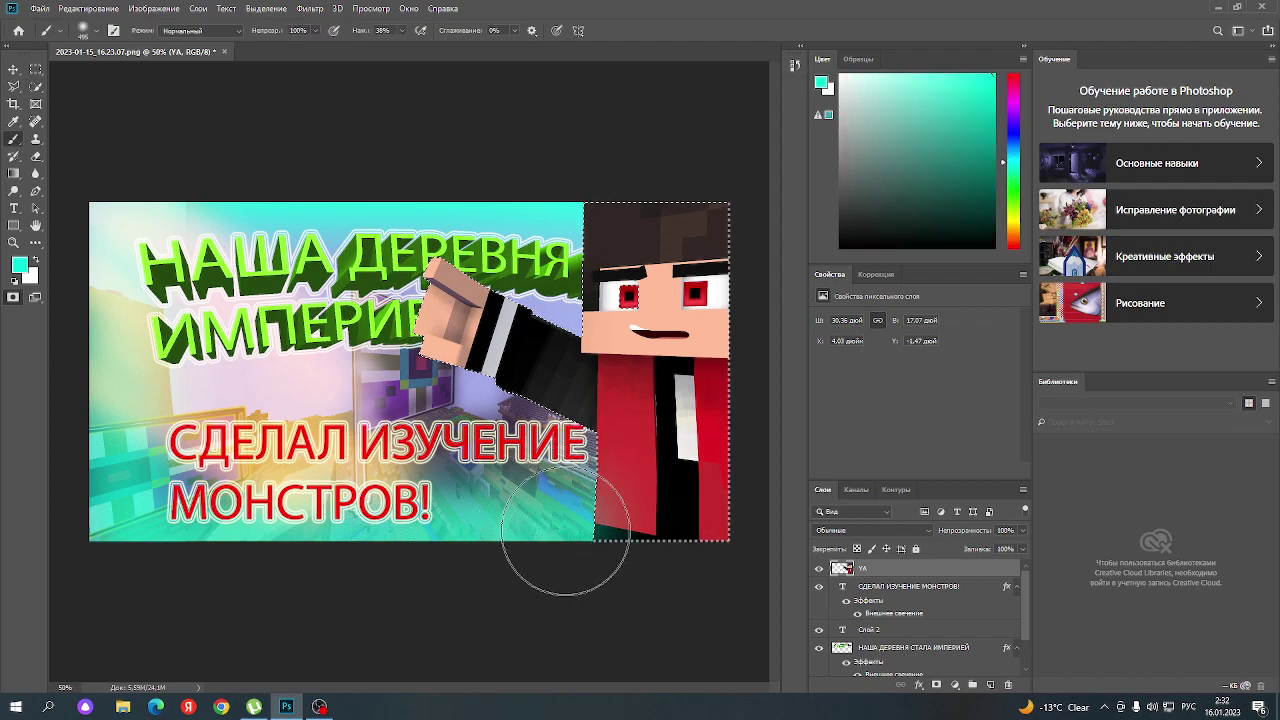
{"action": "mouse_move", "coordinate": [573, 518]}
{"action": "left_mouse_down"}
{"action": "mouse_move", "coordinate": [726, 536]}
{"action": "mouse_move", "coordinate": [786, 460]}
{"action": "mouse_move", "coordinate": [789, 471]}
{"action": "mouse_move", "coordinate": [809, 400]}
{"action": "mouse_move", "coordinate": [758, 380]}
{"action": "mouse_move", "coordinate": [771, 314]}
{"action": "mouse_move", "coordinate": [749, 211]}
{"action": "mouse_move", "coordinate": [749, 229]}
{"action": "mouse_move", "coordinate": [643, 171]}
{"action": "mouse_move", "coordinate": [620, 175]}
{"action": "mouse_move", "coordinate": [686, 171]}
{"action": "mouse_move", "coordinate": [700, 186]}
{"action": "left_mouse_up"}
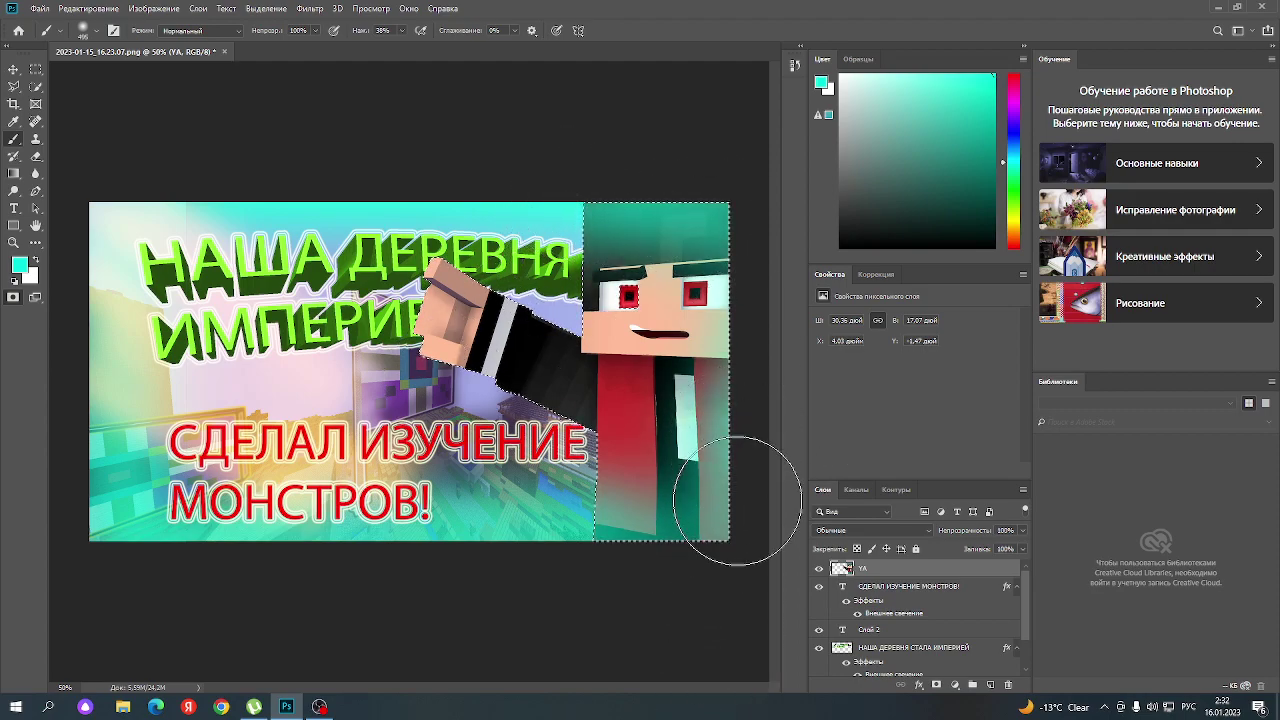
{"action": "left_click_drag", "start_coordinate": [748, 480], "coordinate": [751, 385]}
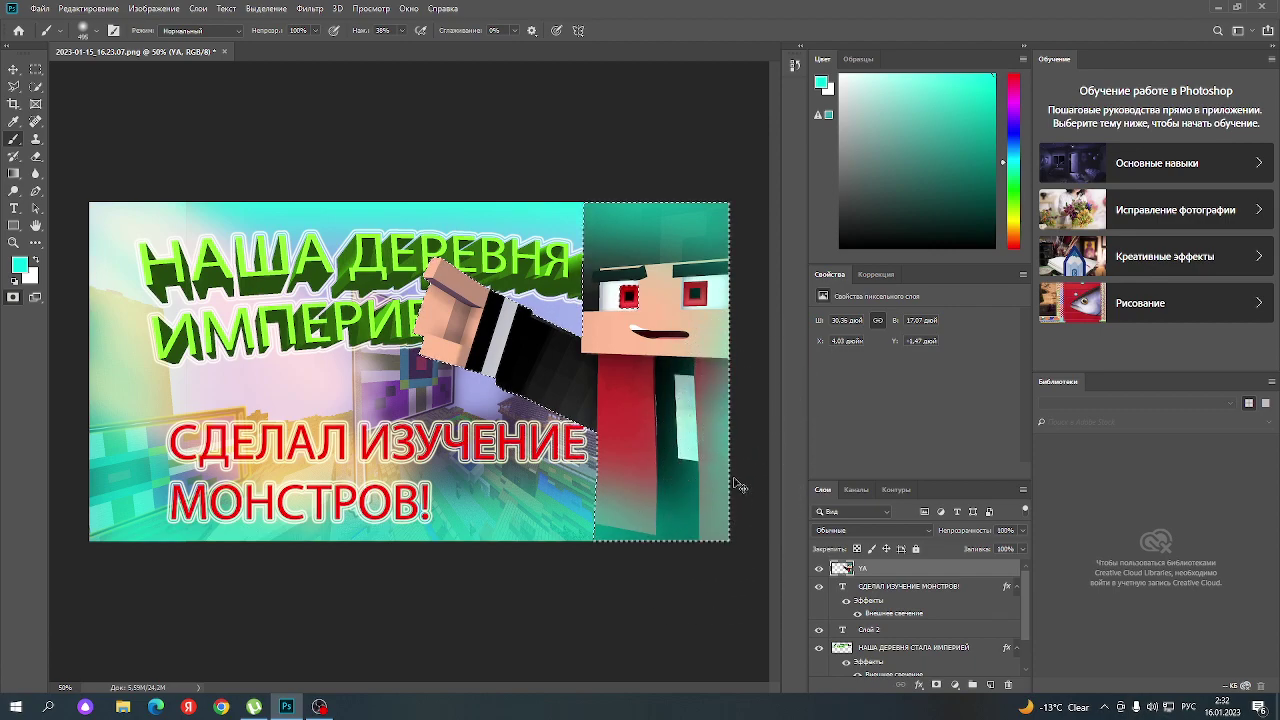
{"action": "key", "text": "ctrl+z"}
{"action": "left_click_drag", "start_coordinate": [740, 440], "coordinate": [771, 380]}
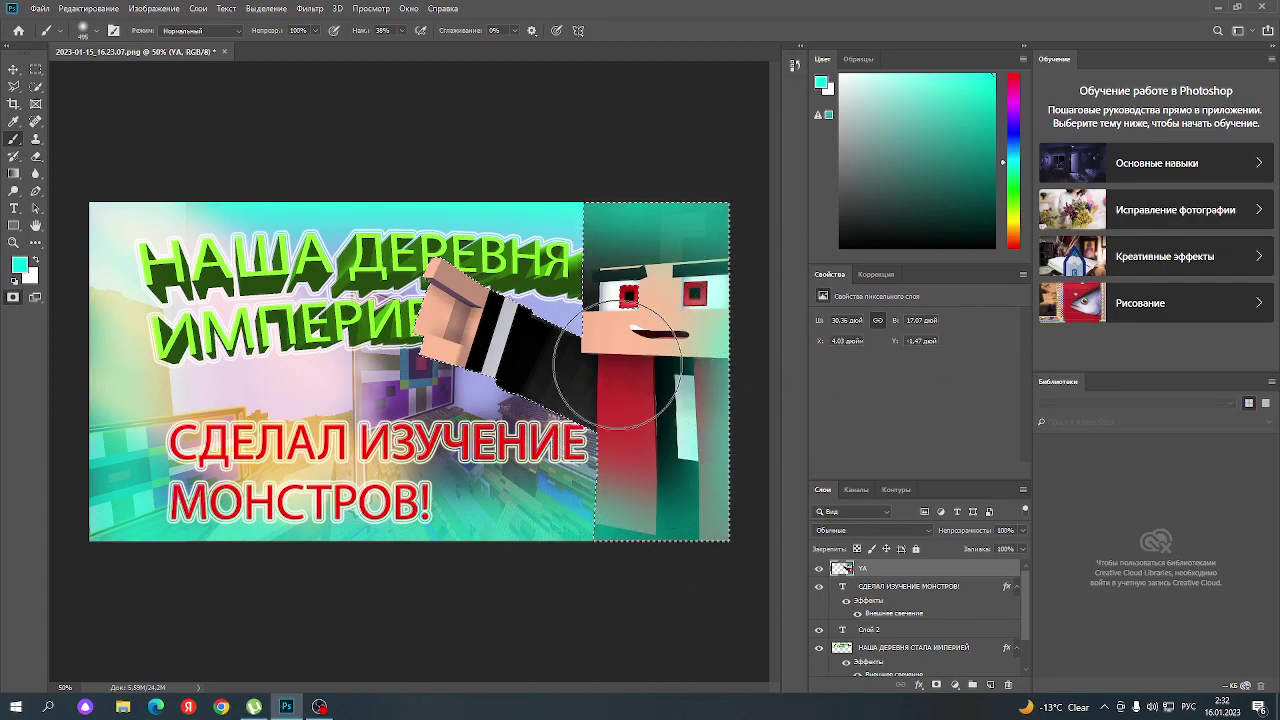
- Clear the selection around the character using the Lasso tool
{"action": "left_click", "coordinate": [36, 88]}
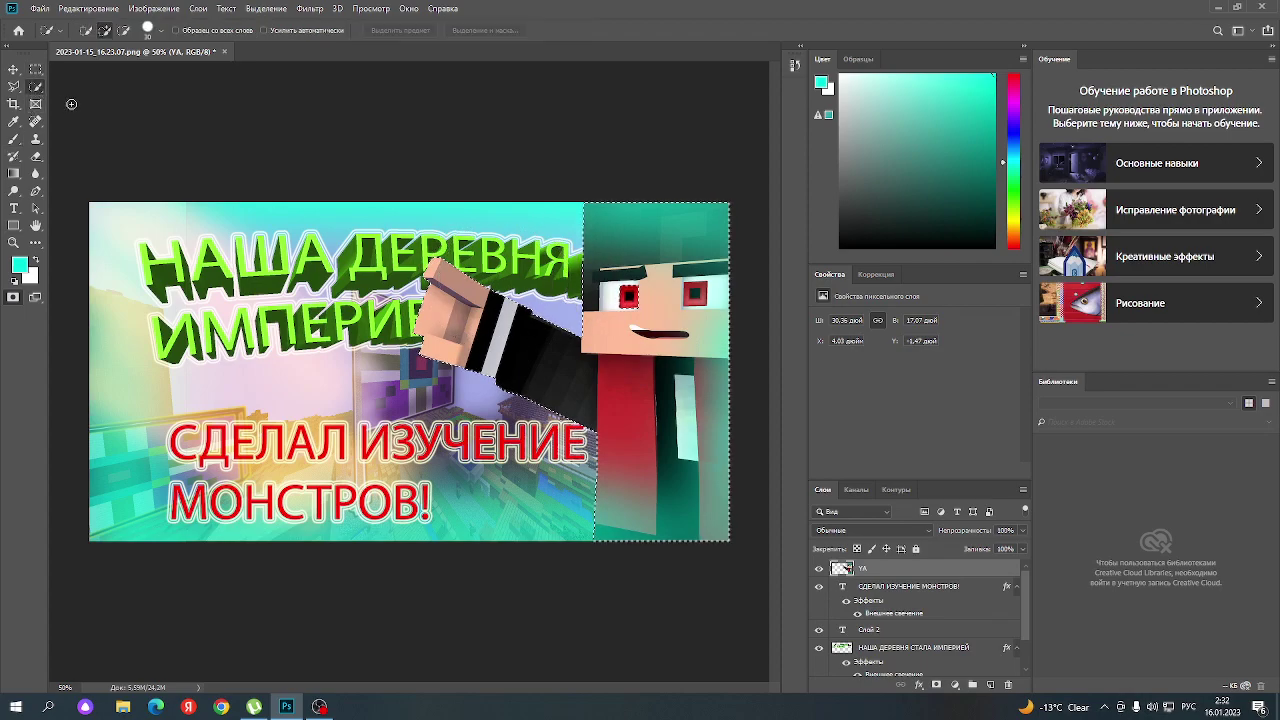
{"action": "right_click", "coordinate": [625, 214]}
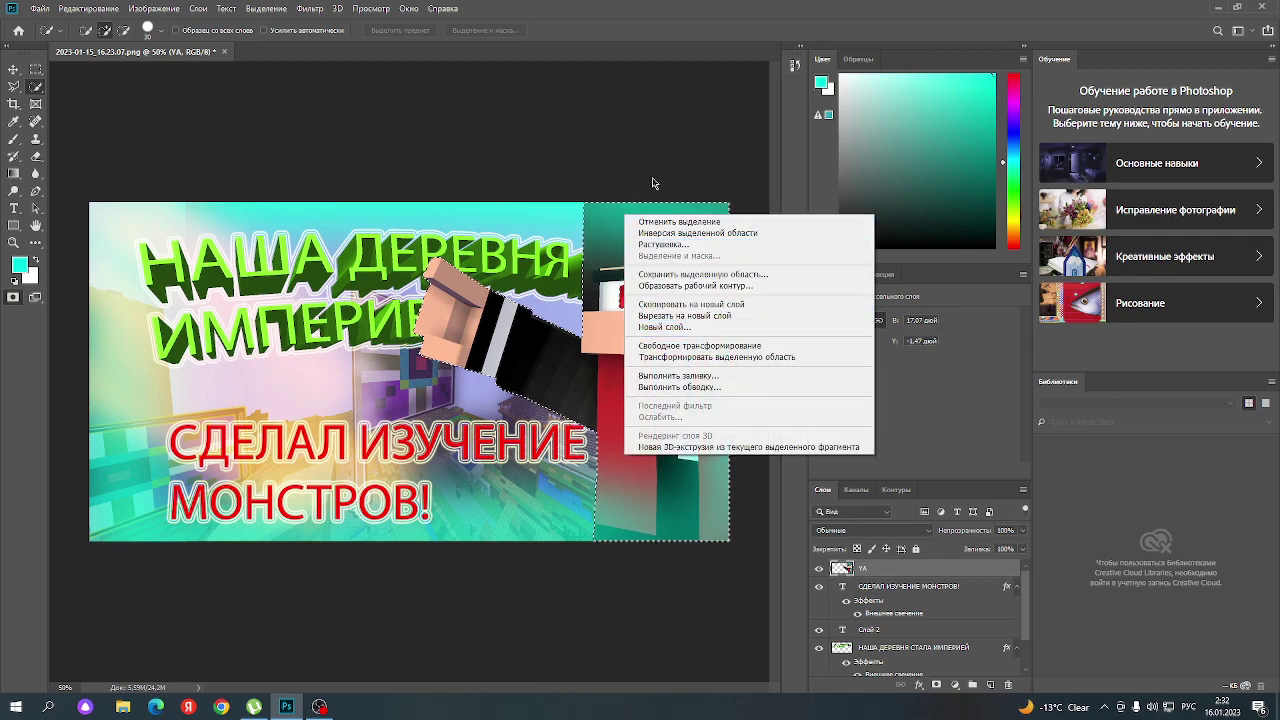
{"action": "left_click", "coordinate": [657, 176]}
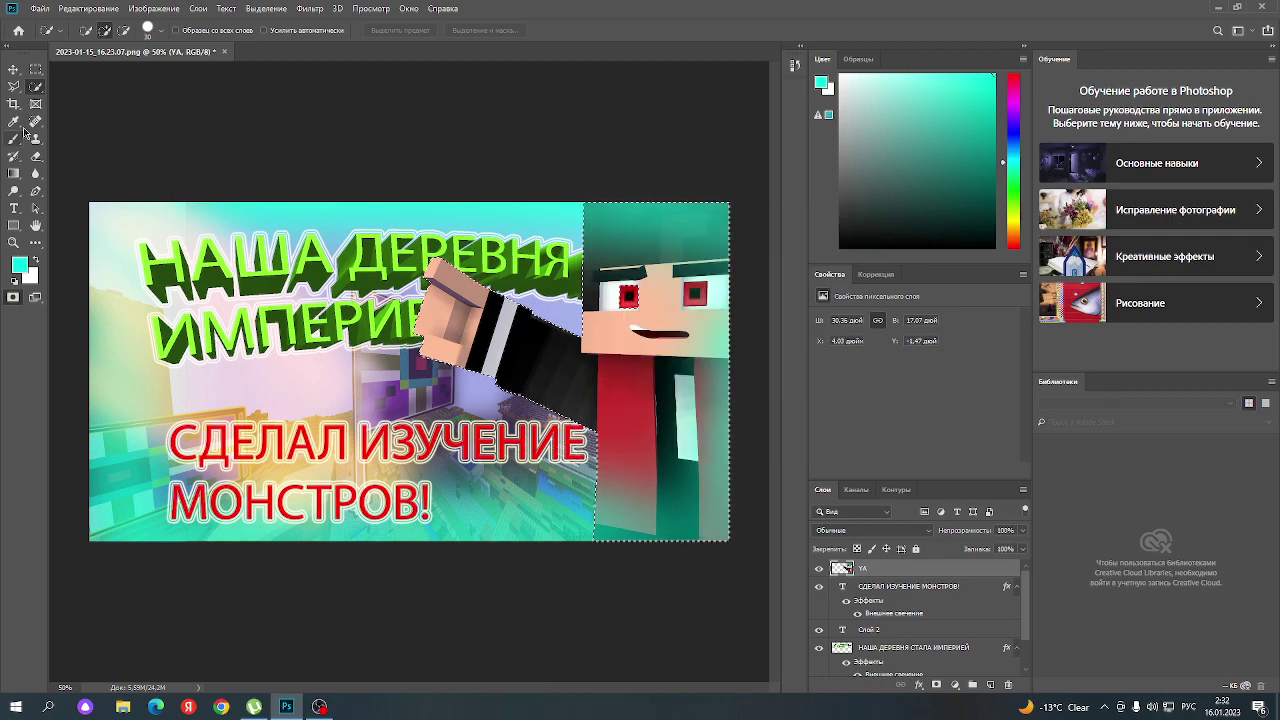
{"action": "left_click", "coordinate": [14, 87]}
{"action": "left_click", "coordinate": [249, 222]}
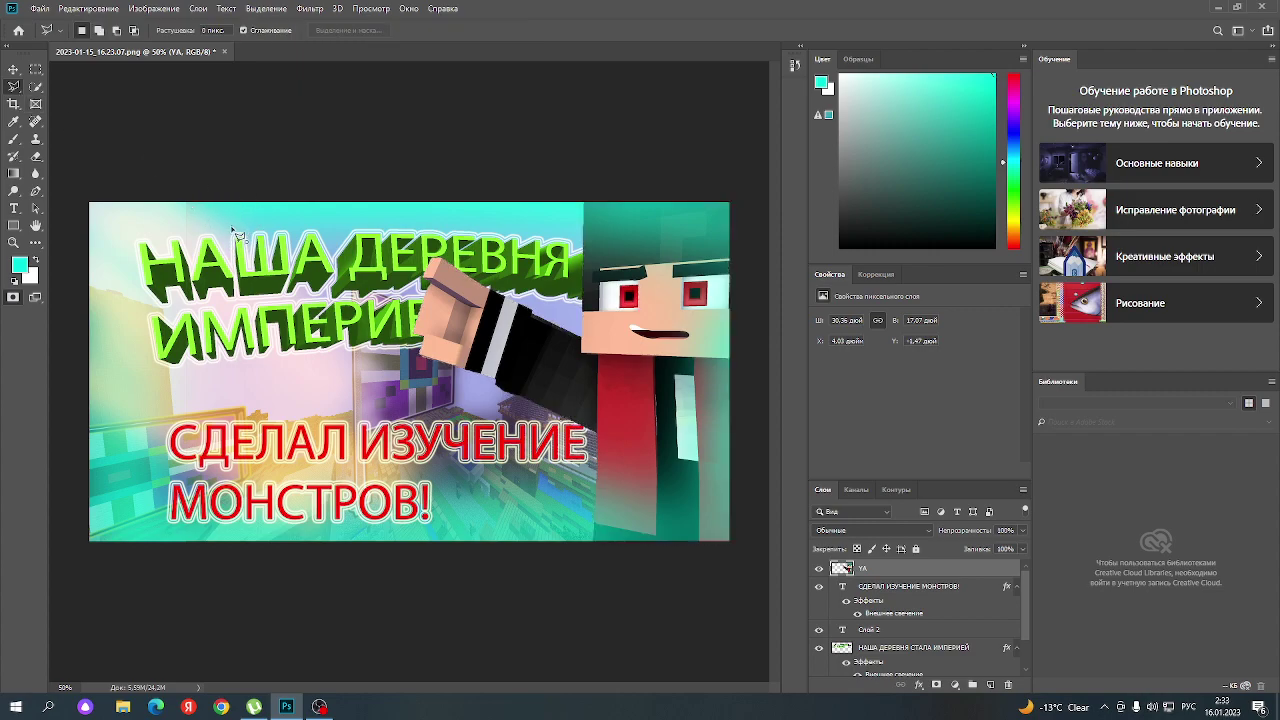
{"action": "left_click", "coordinate": [14, 139]}
- Paint soft bright green over the title's left part and the character's raised hand
{"action": "left_click_drag", "start_coordinate": [140, 250], "coordinate": [313, 322]}
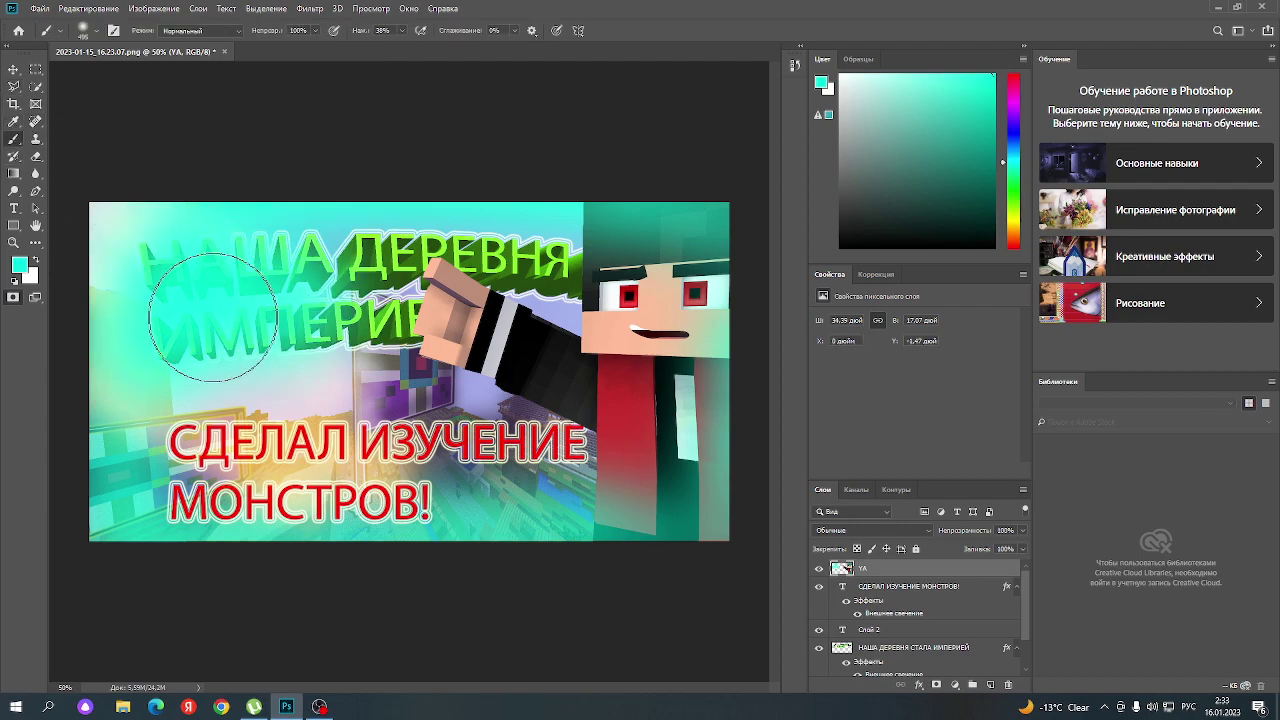
{"action": "key", "text": "ctrl+z"}
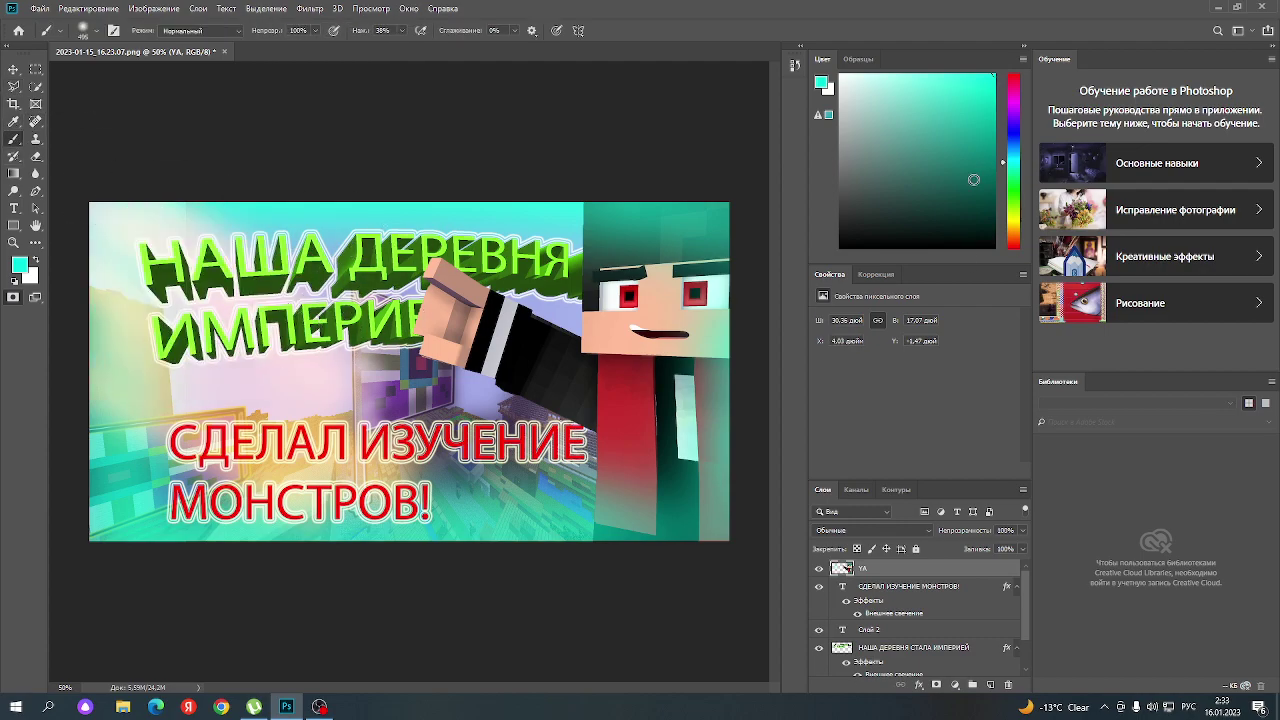
{"action": "left_click", "coordinate": [1012, 195]}
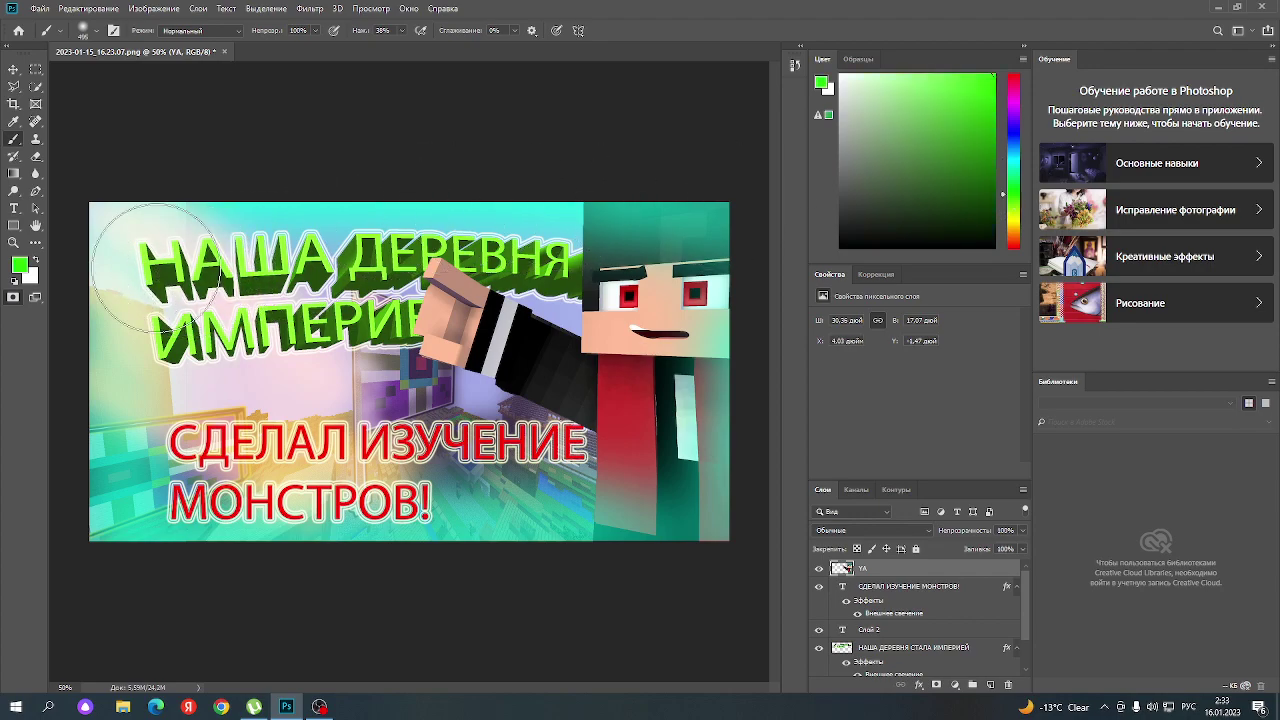
{"action": "mouse_move", "coordinate": [193, 272]}
{"action": "left_mouse_down"}
{"action": "mouse_move", "coordinate": [220, 322]}
{"action": "mouse_move", "coordinate": [248, 255]}
{"action": "mouse_move", "coordinate": [370, 320]}
{"action": "mouse_move", "coordinate": [450, 390]}
{"action": "left_mouse_up"}
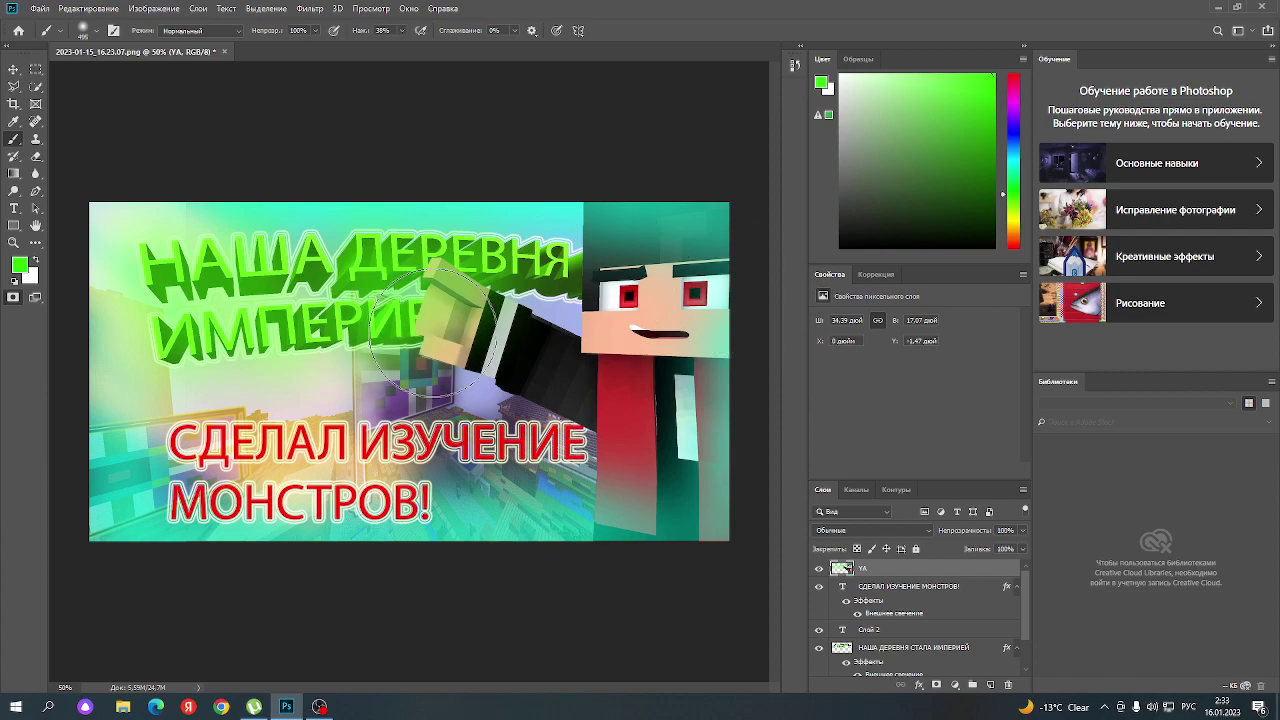
{"action": "left_click_drag", "start_coordinate": [722, 287], "coordinate": [513, 287]}
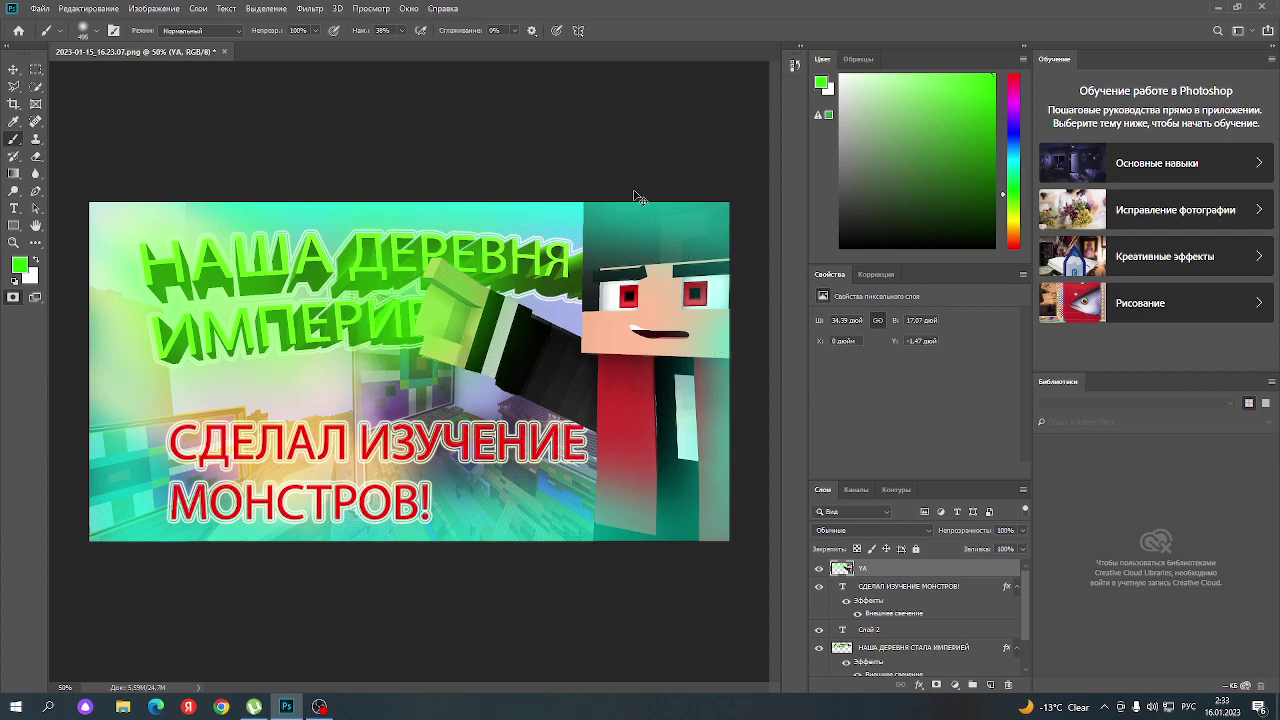
{"action": "key", "text": "ctrl+z"}
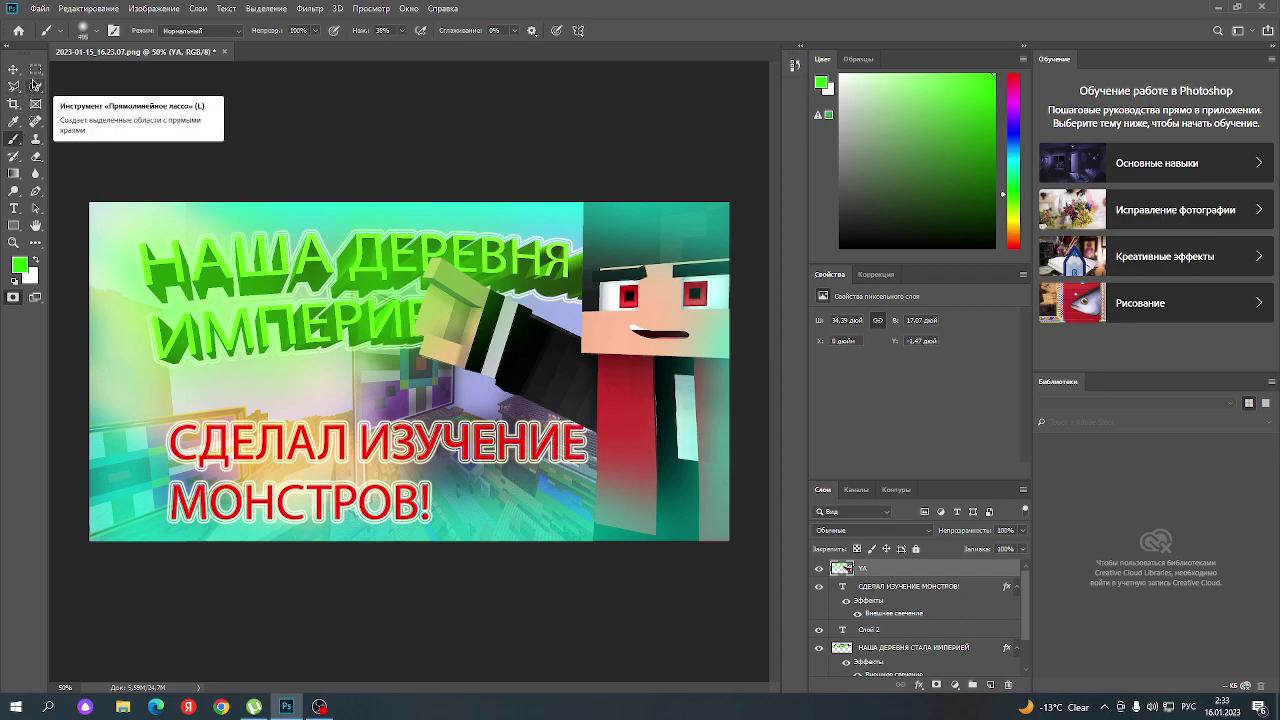
{"action": "left_click", "coordinate": [36, 86]}
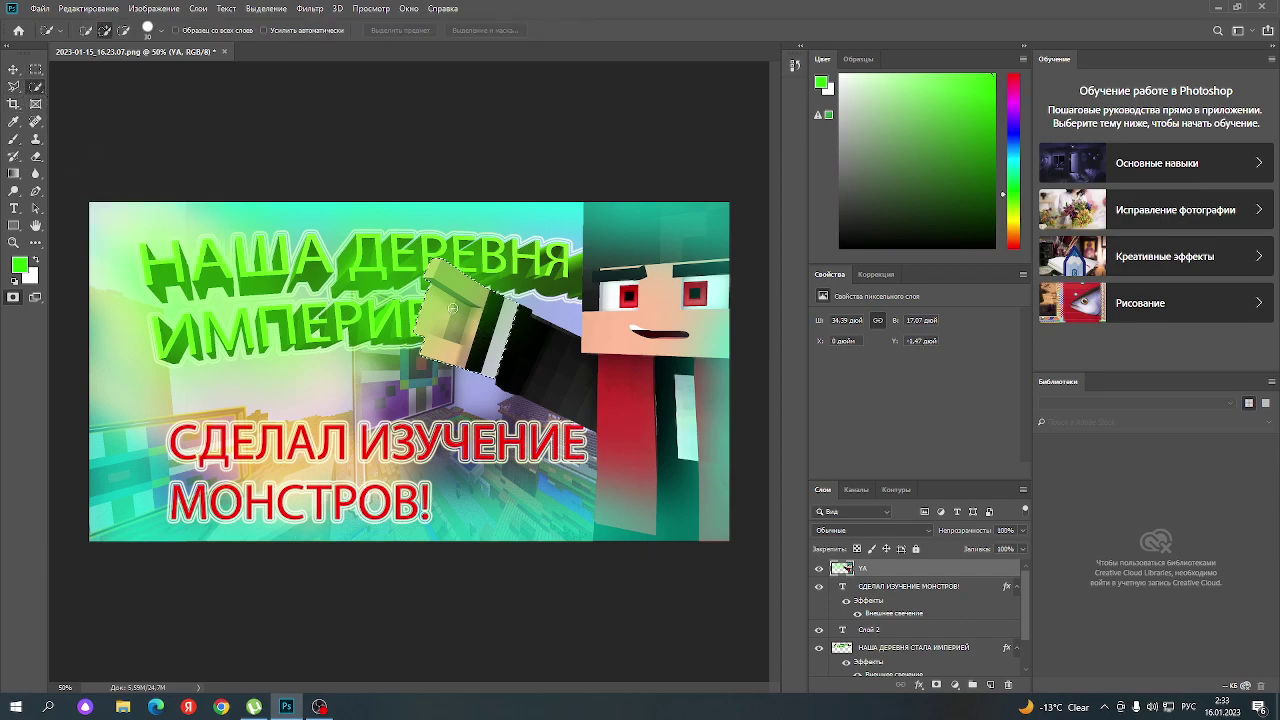
- Quick-select the character's arm, torso and head, then test-move it right and back left
{"action": "left_click_drag", "start_coordinate": [529, 357], "coordinate": [727, 493]}
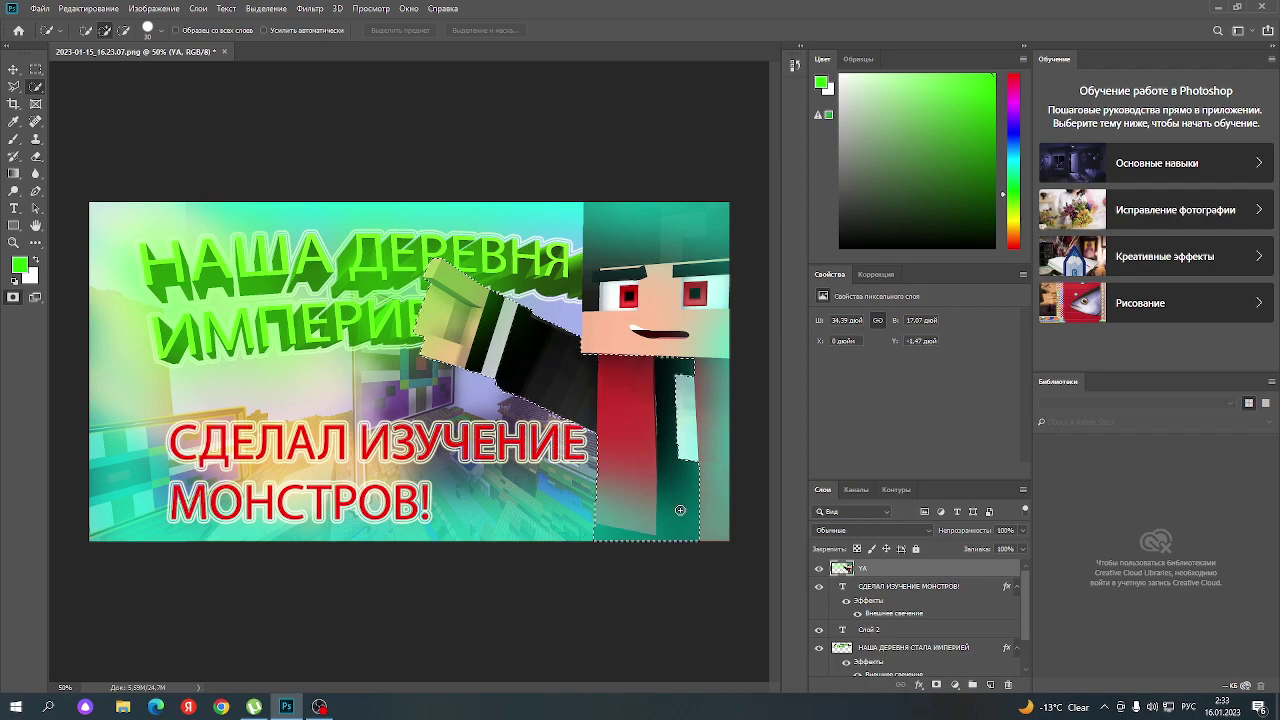
{"action": "left_click_drag", "start_coordinate": [706, 369], "coordinate": [656, 237]}
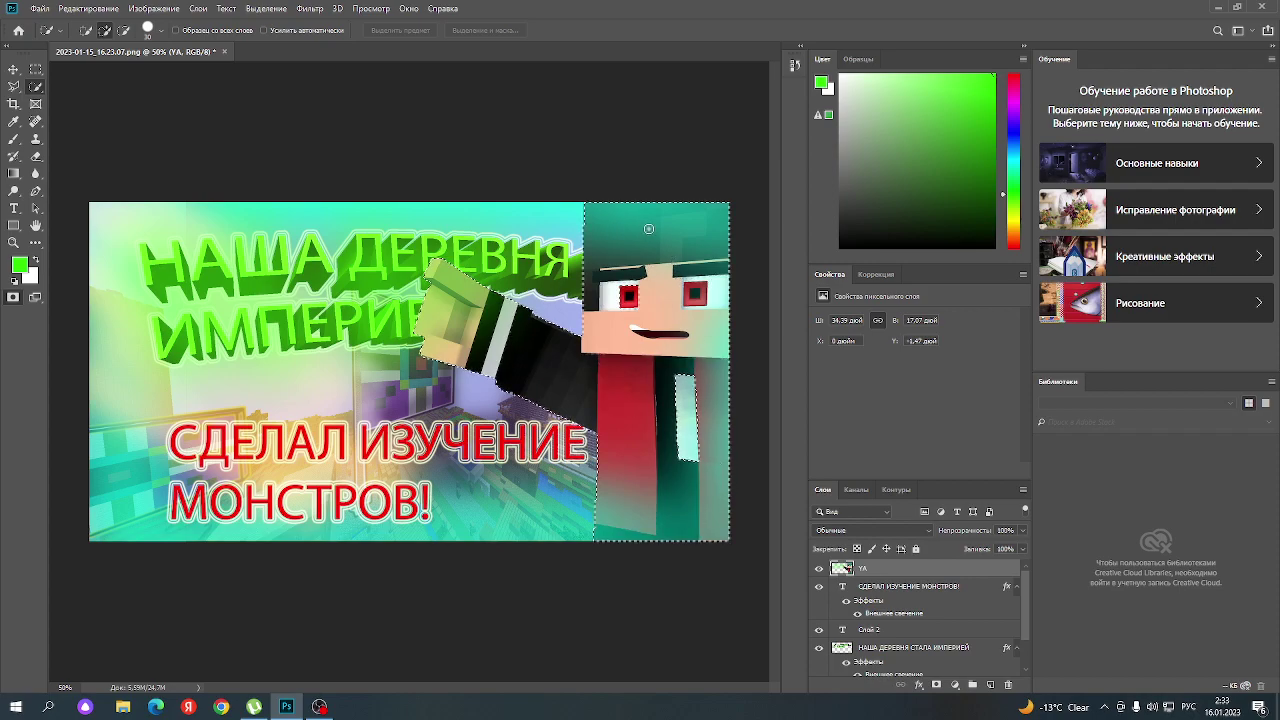
{"action": "key", "text": "v"}
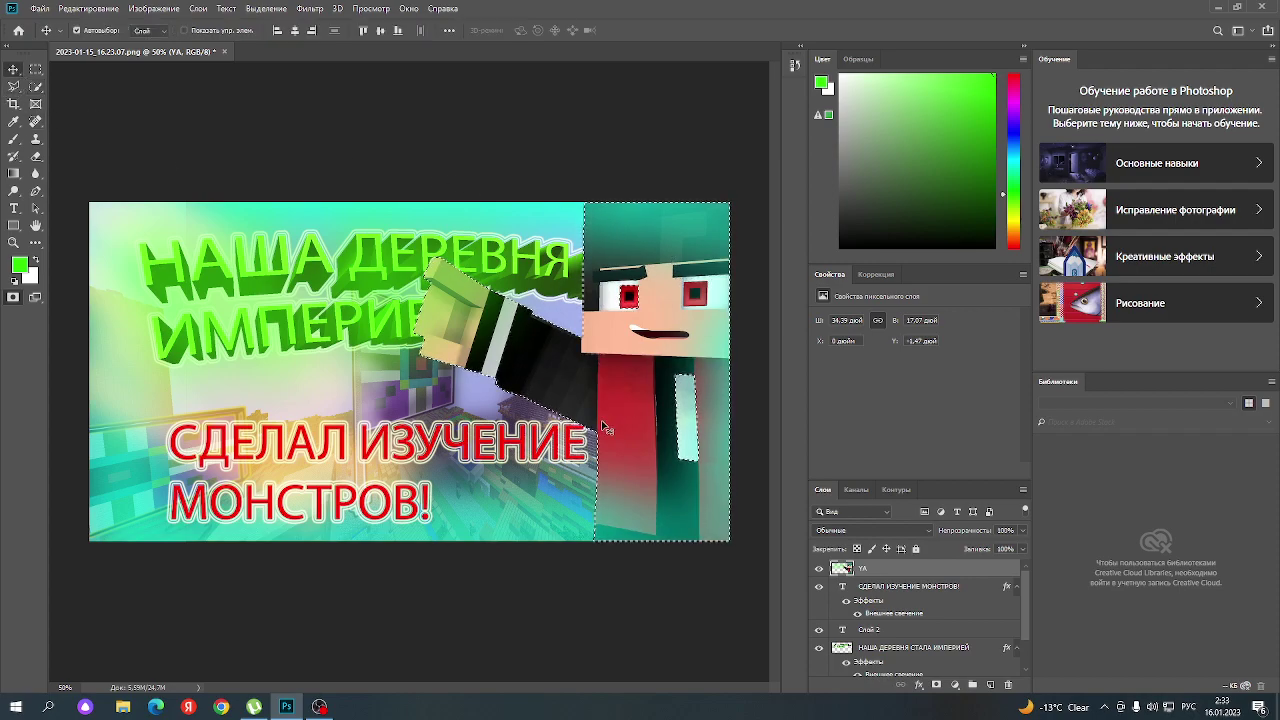
{"action": "left_click_drag", "start_coordinate": [604, 428], "coordinate": [686, 408]}
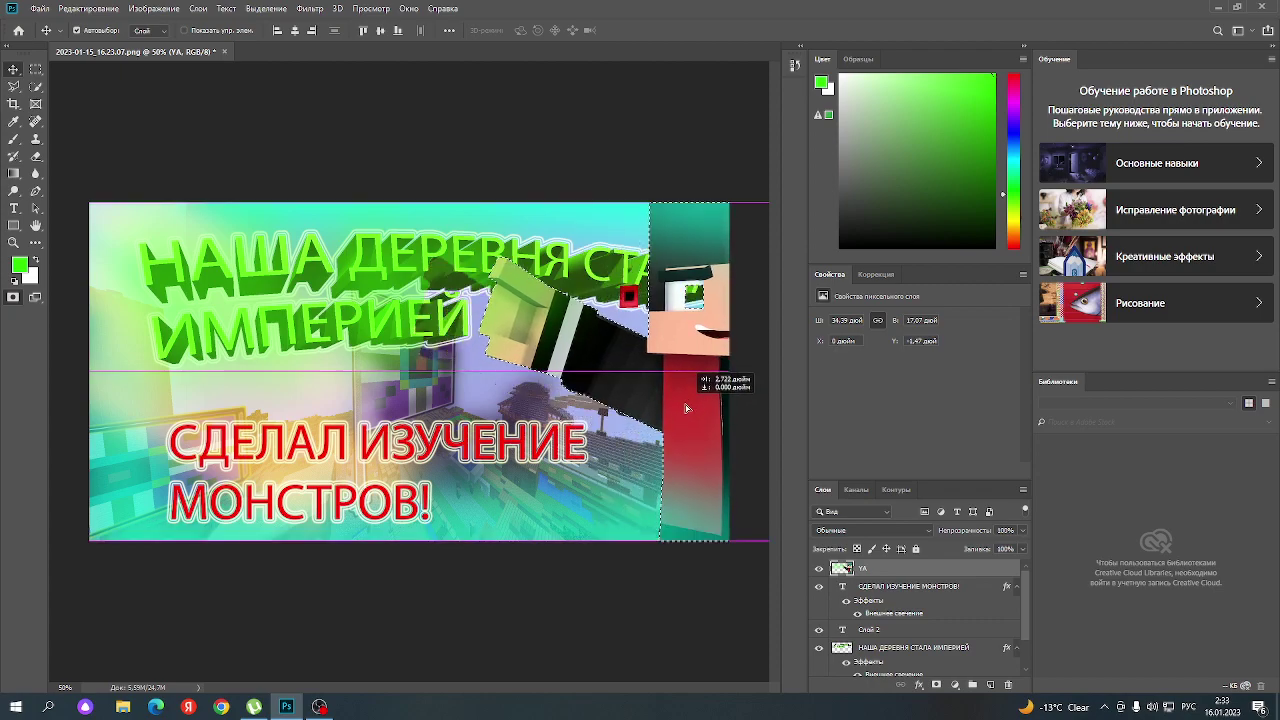
{"action": "mouse_move", "coordinate": [686, 408]}
{"action": "left_mouse_down"}
{"action": "mouse_move", "coordinate": [627, 418]}
{"action": "mouse_move", "coordinate": [697, 387]}
{"action": "mouse_move", "coordinate": [729, 413]}
{"action": "mouse_move", "coordinate": [607, 342]}
{"action": "left_mouse_up"}
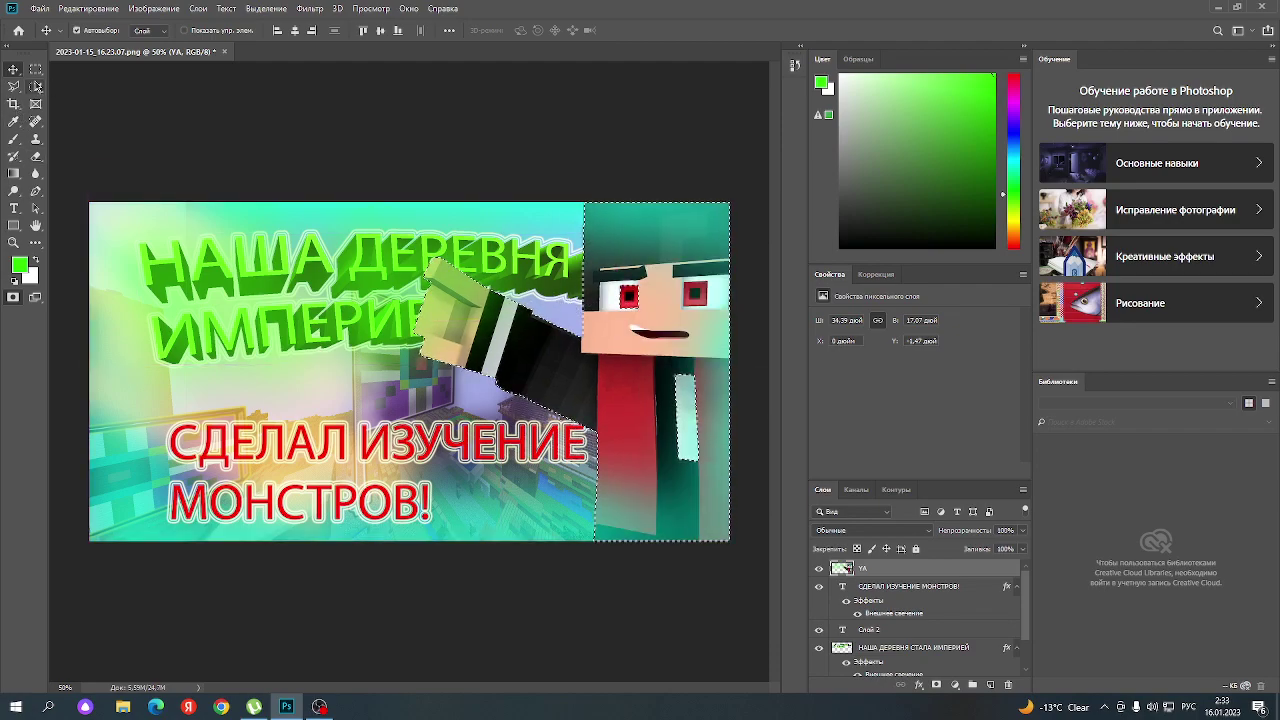
{"action": "left_click", "coordinate": [36, 87]}
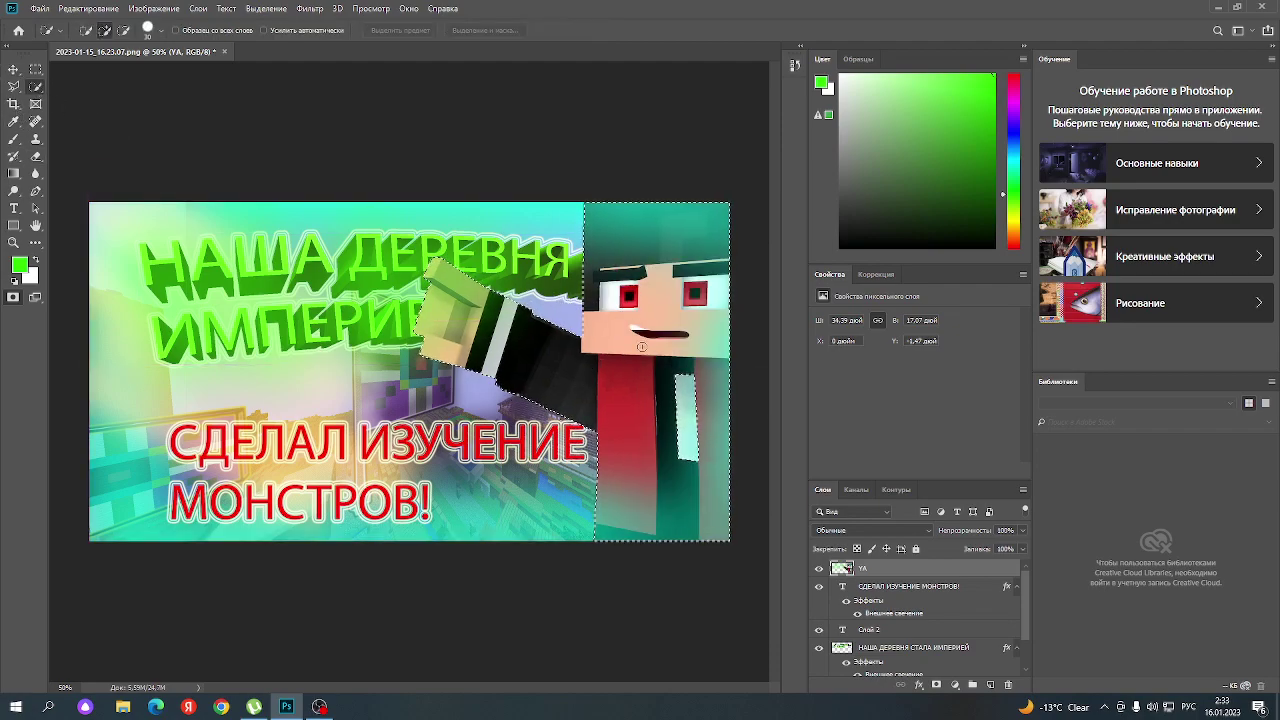
- Nudge the character, then refine the selection by removing and re-adding the red-shirted body
{"action": "left_click", "coordinate": [13, 69]}
{"action": "mouse_move", "coordinate": [605, 420]}
{"action": "left_mouse_down"}
{"action": "mouse_move", "coordinate": [768, 554]}
{"action": "mouse_move", "coordinate": [621, 418]}
{"action": "mouse_move", "coordinate": [386, 501]}
{"action": "mouse_move", "coordinate": [620, 409]}
{"action": "left_mouse_up"}
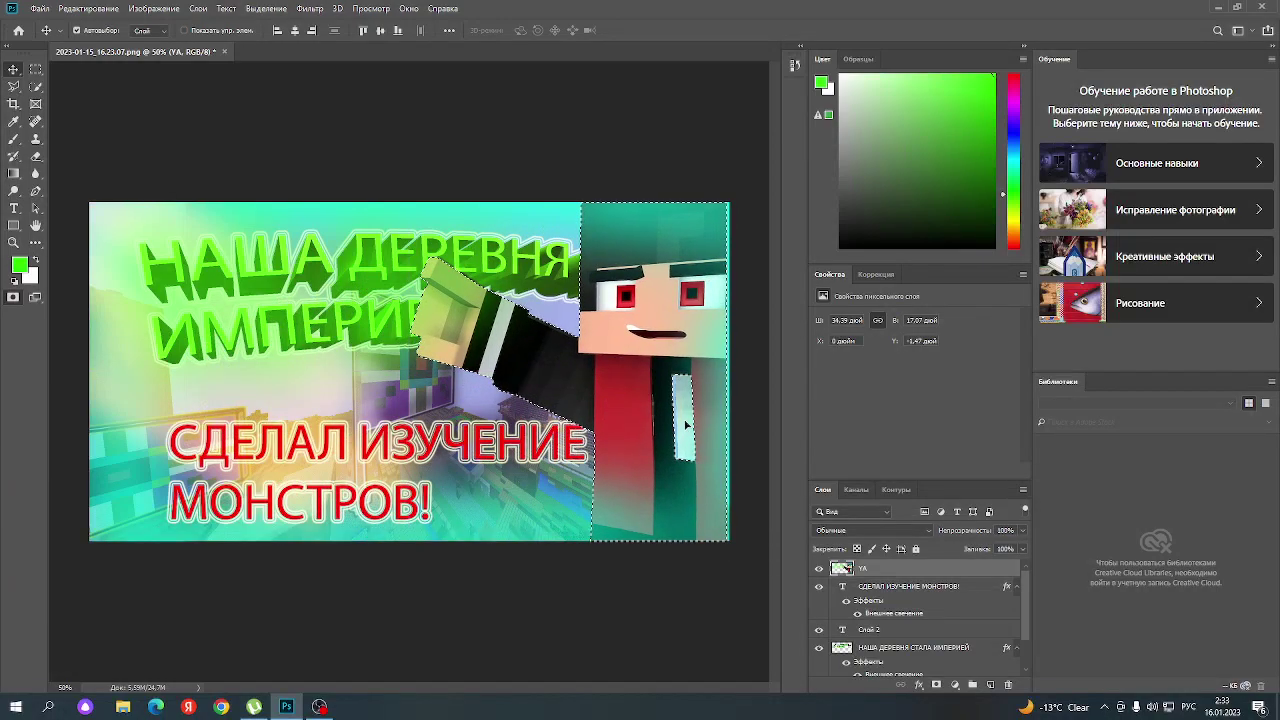
{"action": "key", "text": "w"}
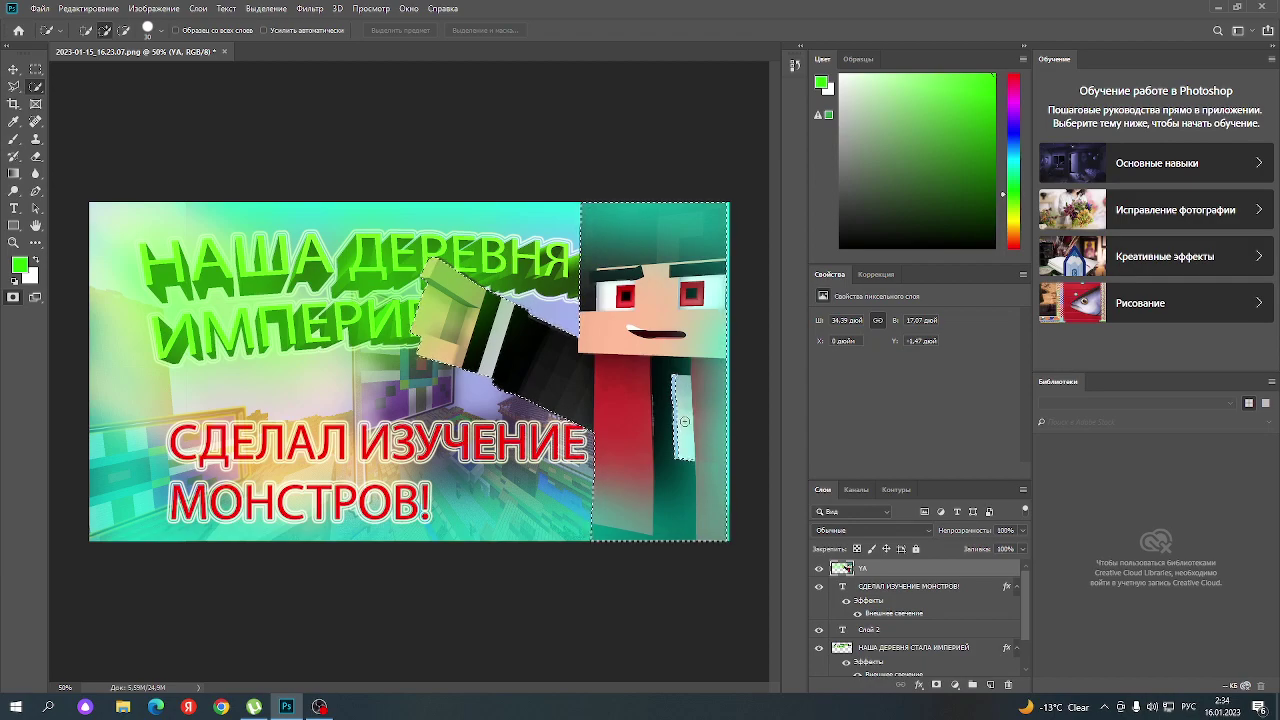
{"action": "left_click_drag", "start_coordinate": [695, 422], "coordinate": [680, 372]}
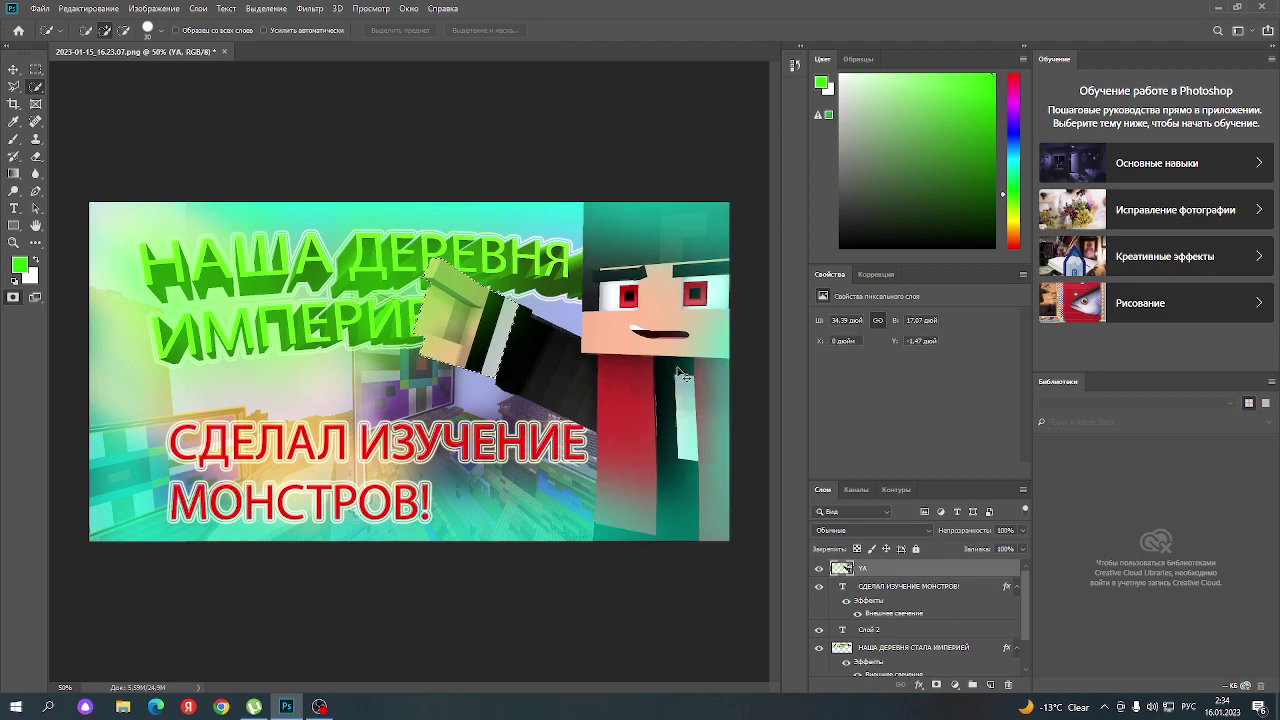
{"action": "mouse_move", "coordinate": [522, 329]}
{"action": "left_mouse_down"}
{"action": "mouse_move", "coordinate": [669, 416]}
{"action": "mouse_move", "coordinate": [673, 432]}
{"action": "left_mouse_up"}
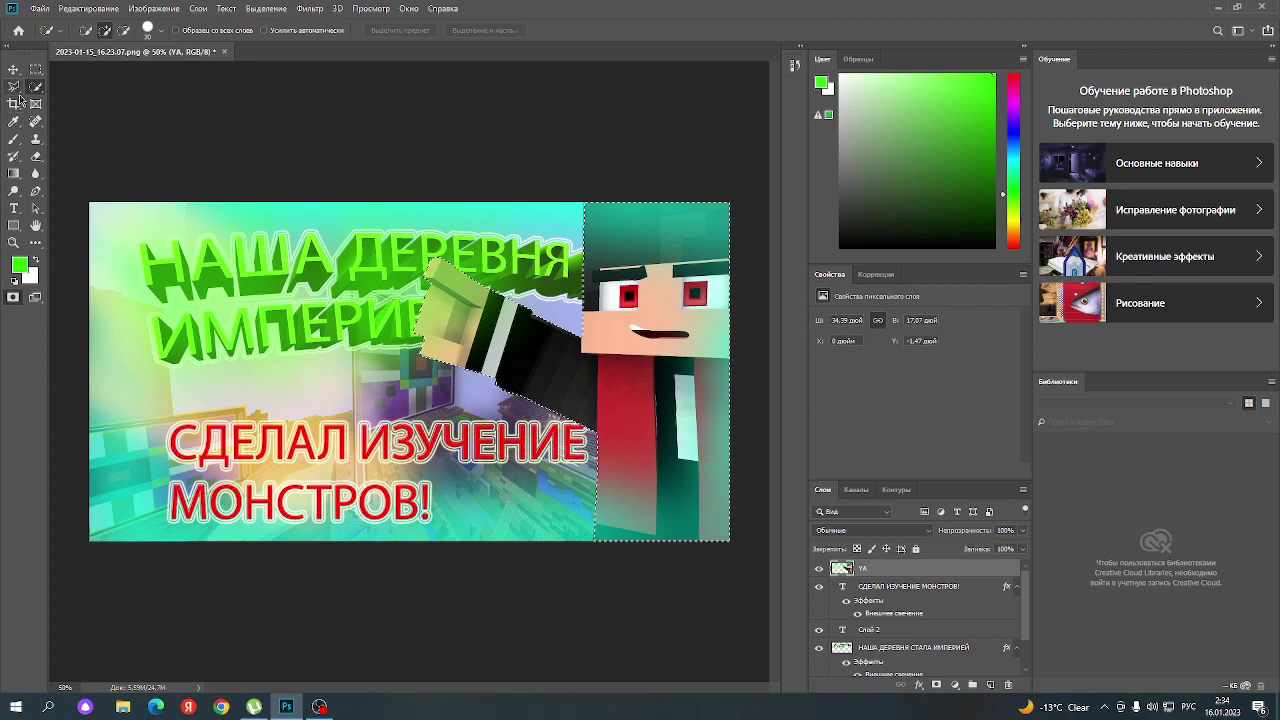
- Move the selected character to the canvas's right edge over the green title's end
{"action": "key", "text": "v"}
{"action": "mouse_move", "coordinate": [617, 392]}
{"action": "left_mouse_down"}
{"action": "mouse_move", "coordinate": [658, 398]}
{"action": "mouse_move", "coordinate": [618, 395]}
{"action": "left_mouse_up"}
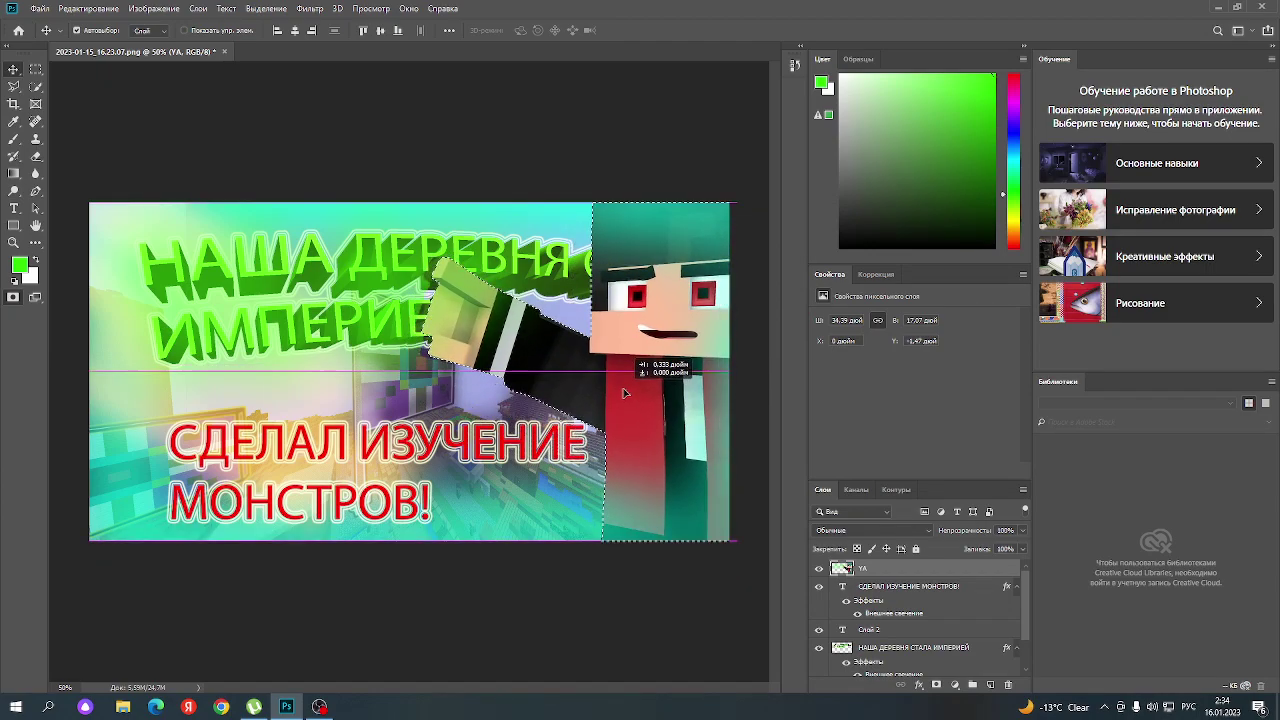
{"action": "mouse_move", "coordinate": [618, 395]}
{"action": "left_mouse_down"}
{"action": "mouse_move", "coordinate": [647, 396]}
{"action": "mouse_move", "coordinate": [651, 464]}
{"action": "mouse_move", "coordinate": [593, 417]}
{"action": "left_mouse_up"}
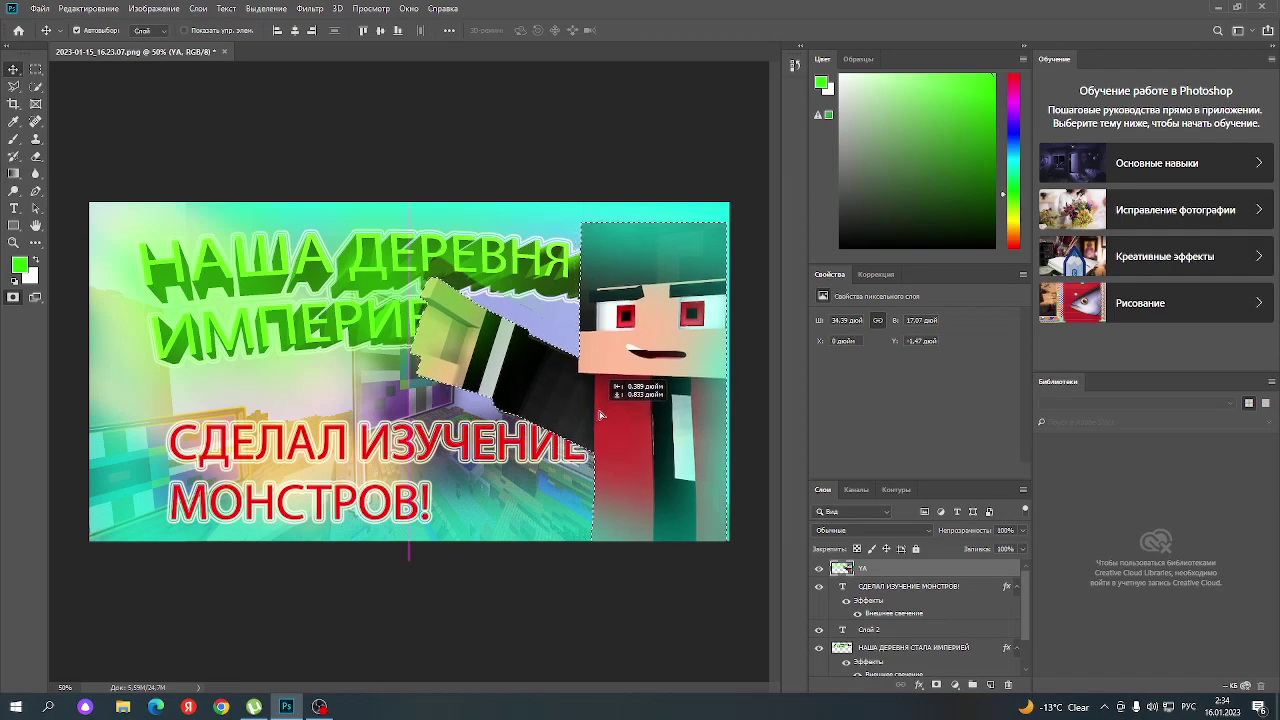
{"action": "mouse_move", "coordinate": [593, 417]}
{"action": "left_mouse_down"}
{"action": "mouse_move", "coordinate": [602, 435]}
{"action": "mouse_move", "coordinate": [666, 399]}
{"action": "mouse_move", "coordinate": [628, 402]}
{"action": "left_mouse_up"}
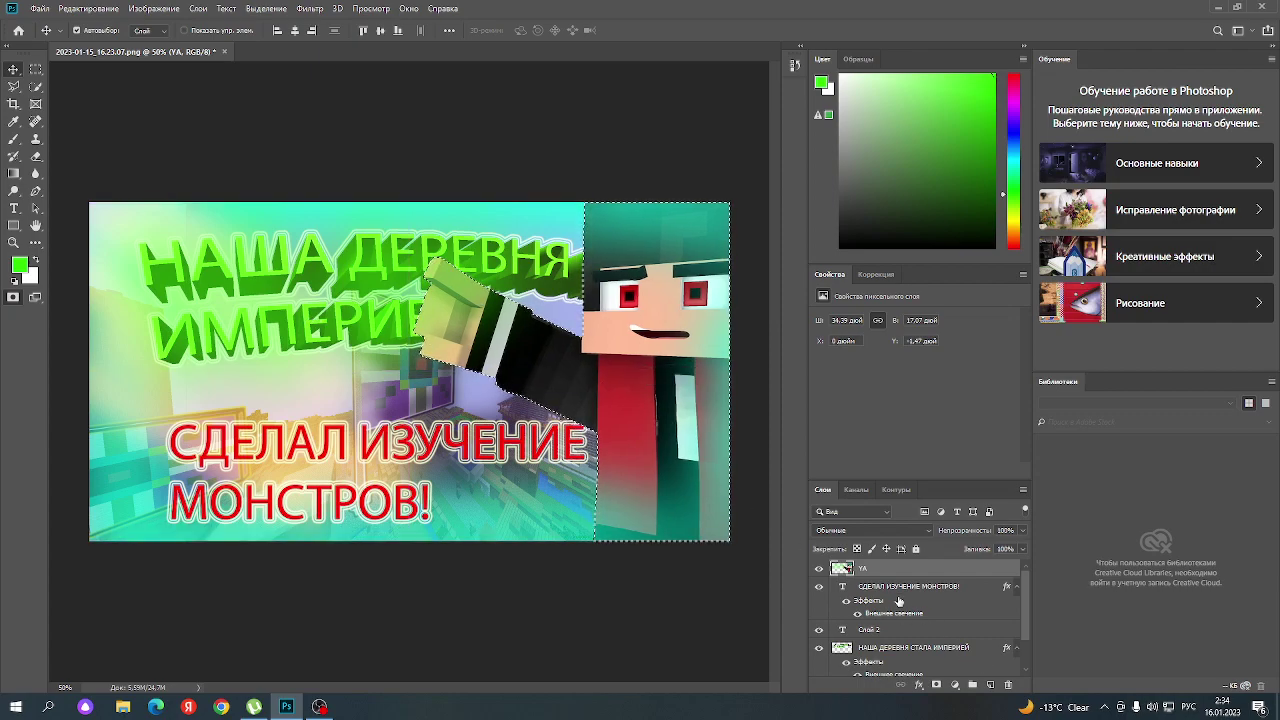
{"action": "left_click", "coordinate": [880, 647]}
{"action": "key", "text": "q"}
{"action": "left_click", "coordinate": [618, 258]}
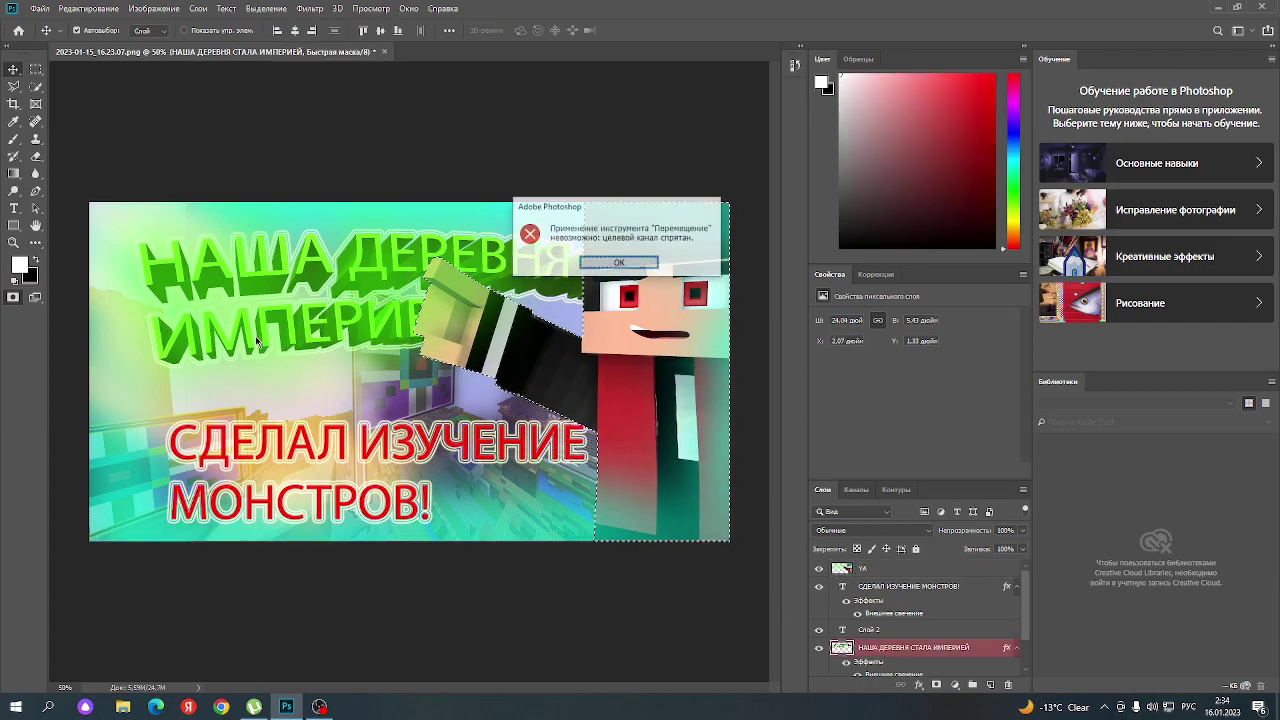
{"action": "left_click", "coordinate": [616, 262]}
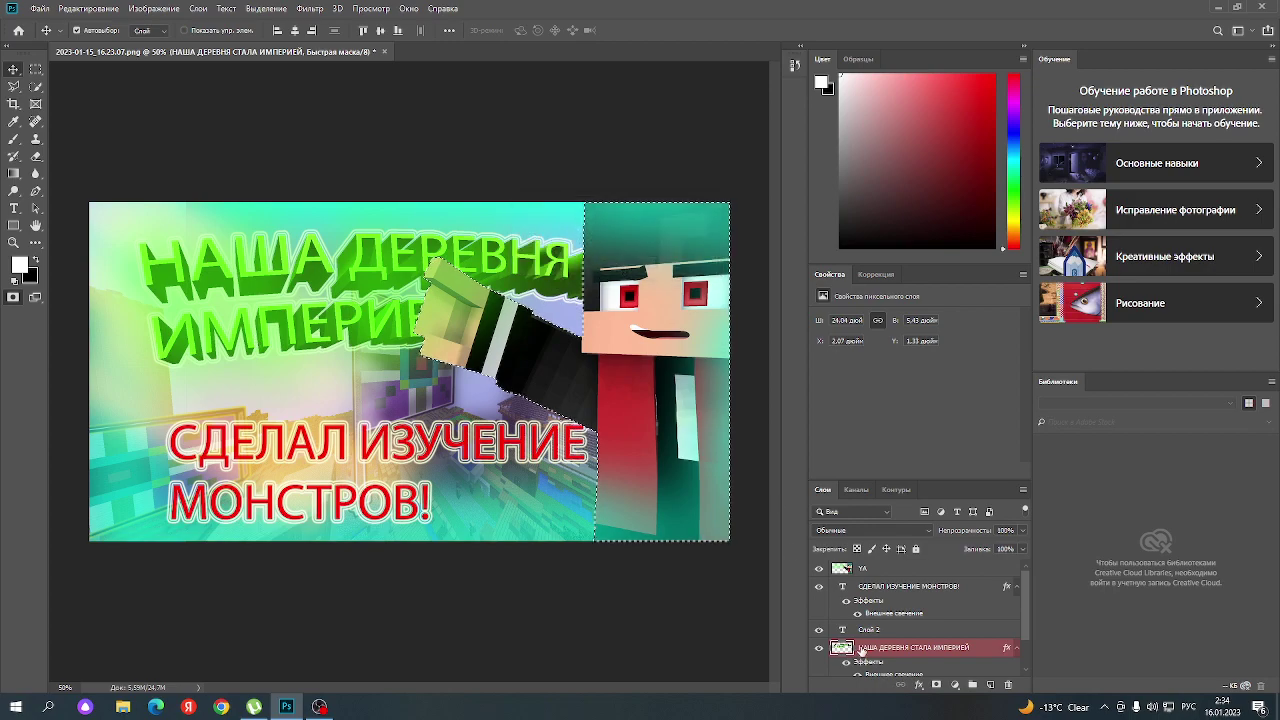
{"action": "key", "text": "l"}
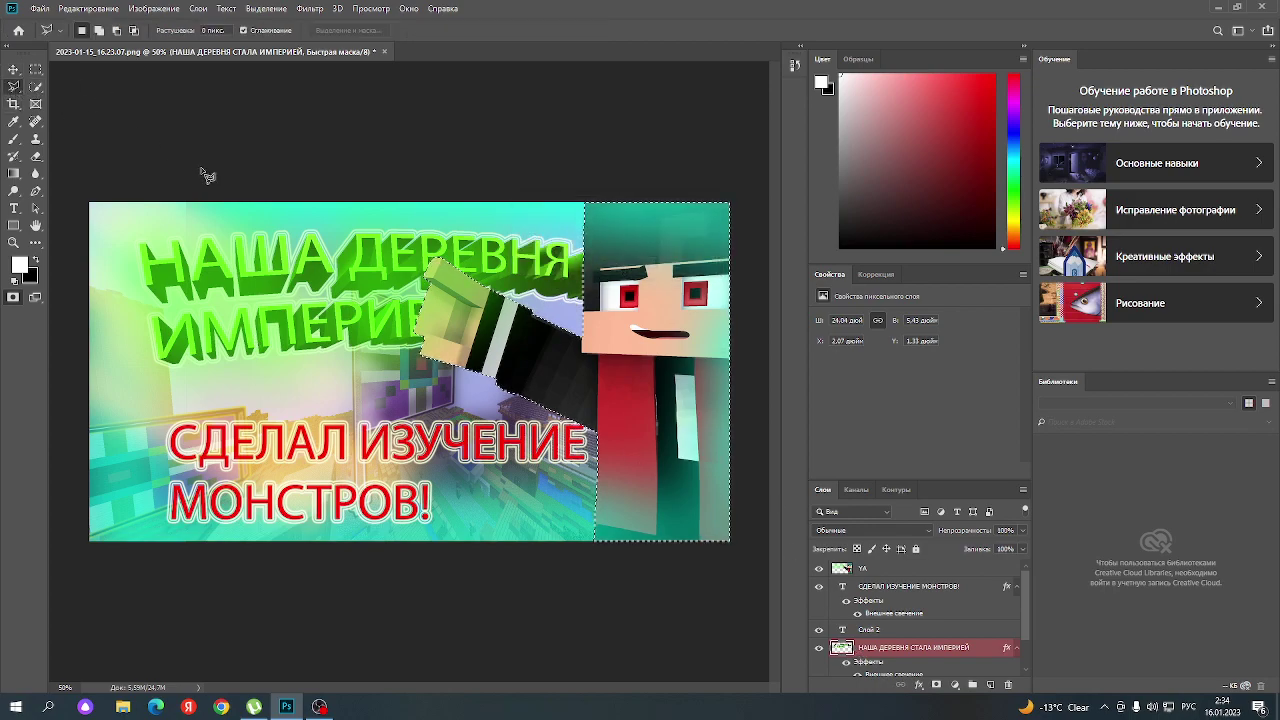
{"action": "key", "text": "ctrl+d"}
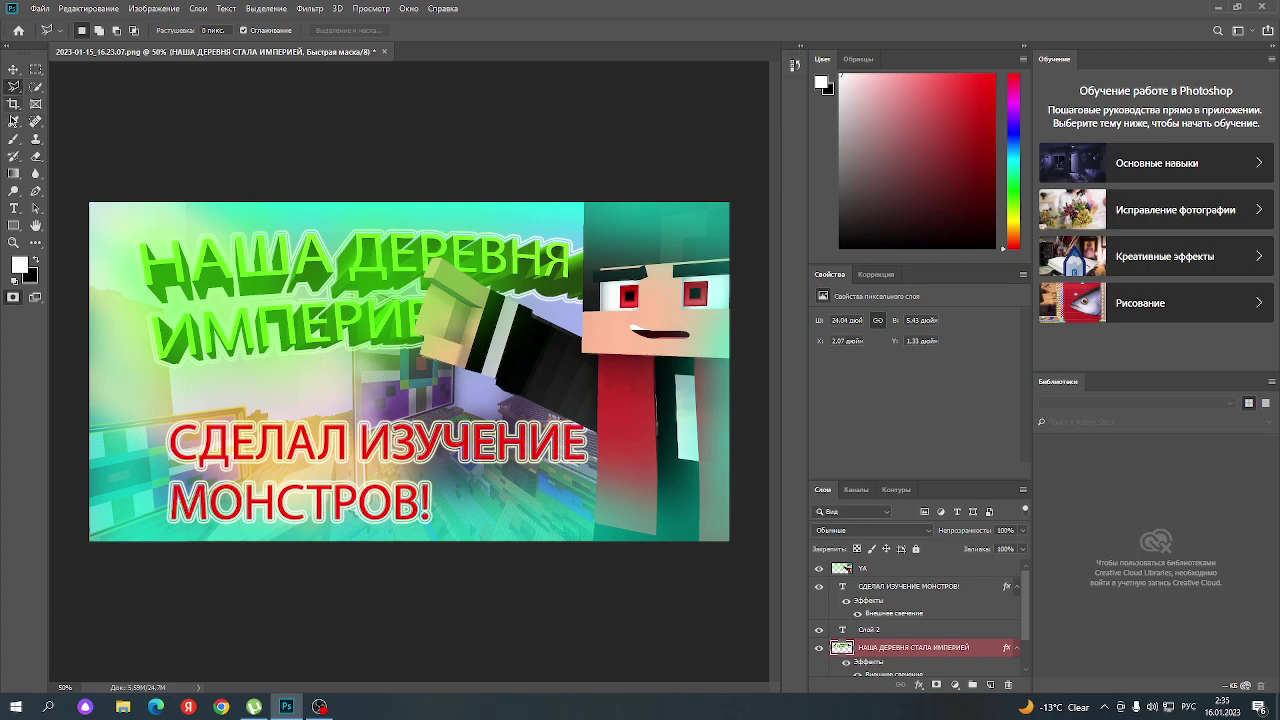
{"action": "left_click", "coordinate": [16, 72]}
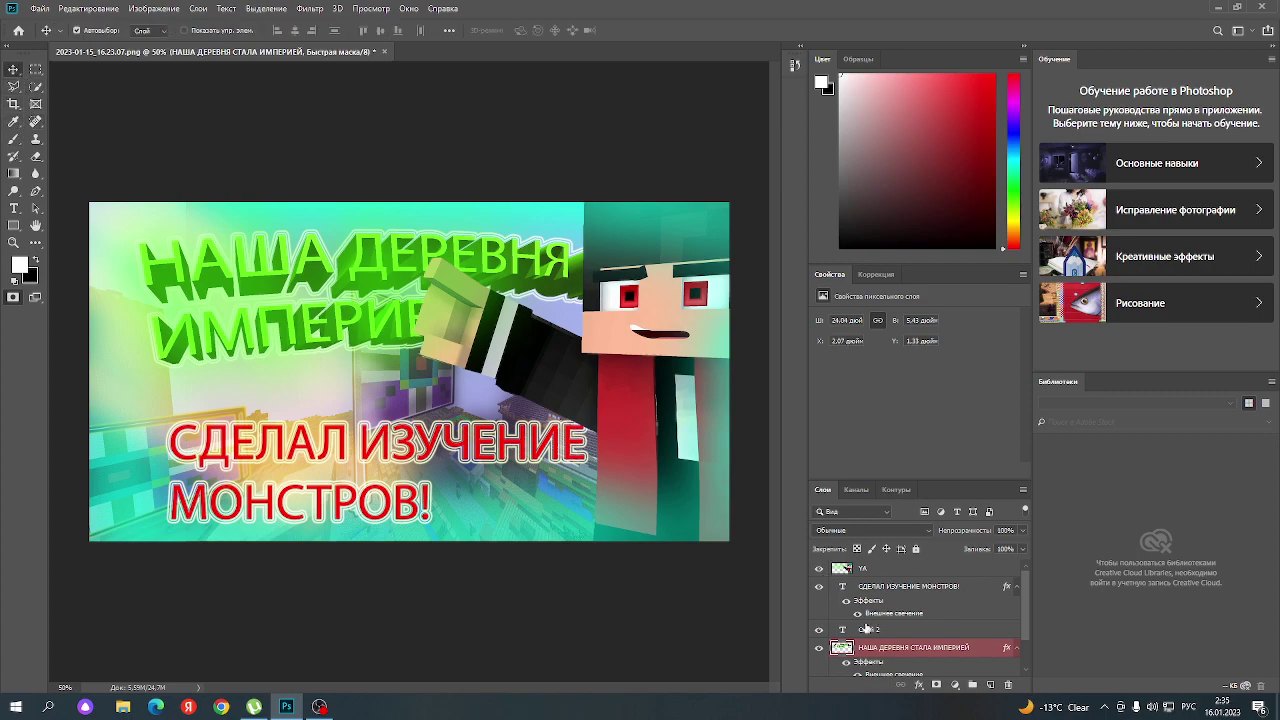
{"action": "left_click", "coordinate": [292, 335]}
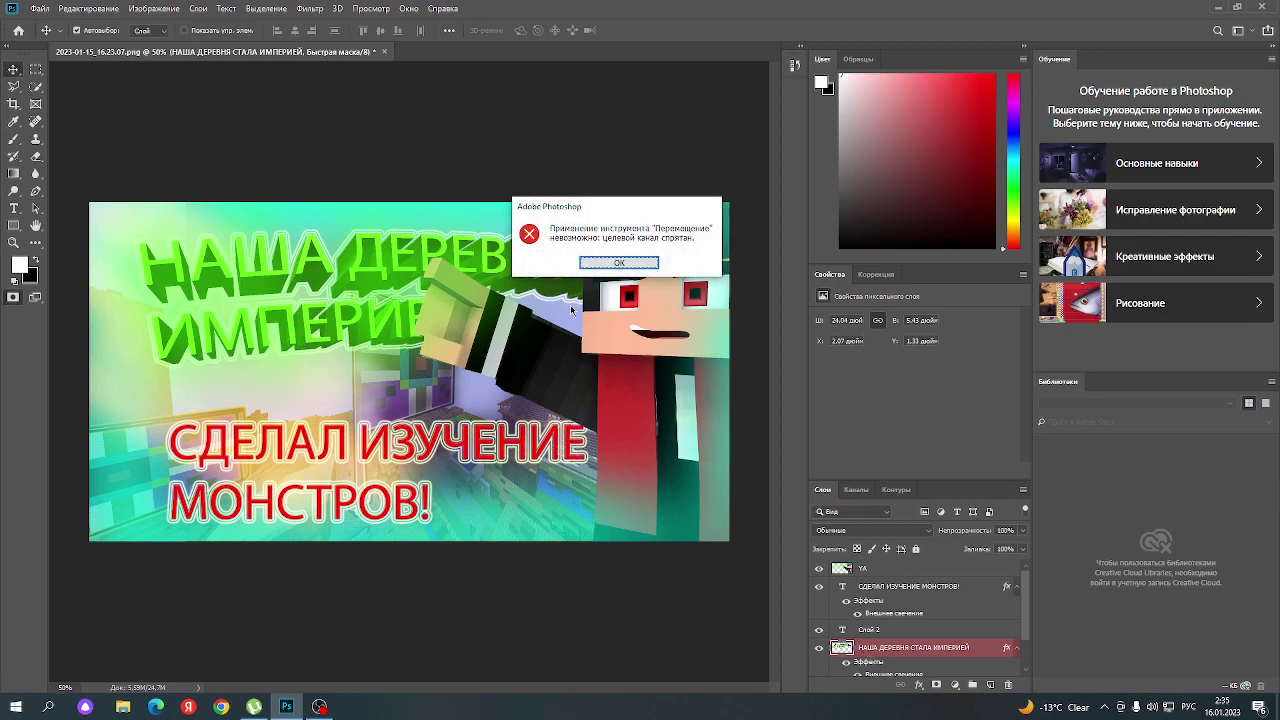
{"action": "left_click", "coordinate": [603, 262]}
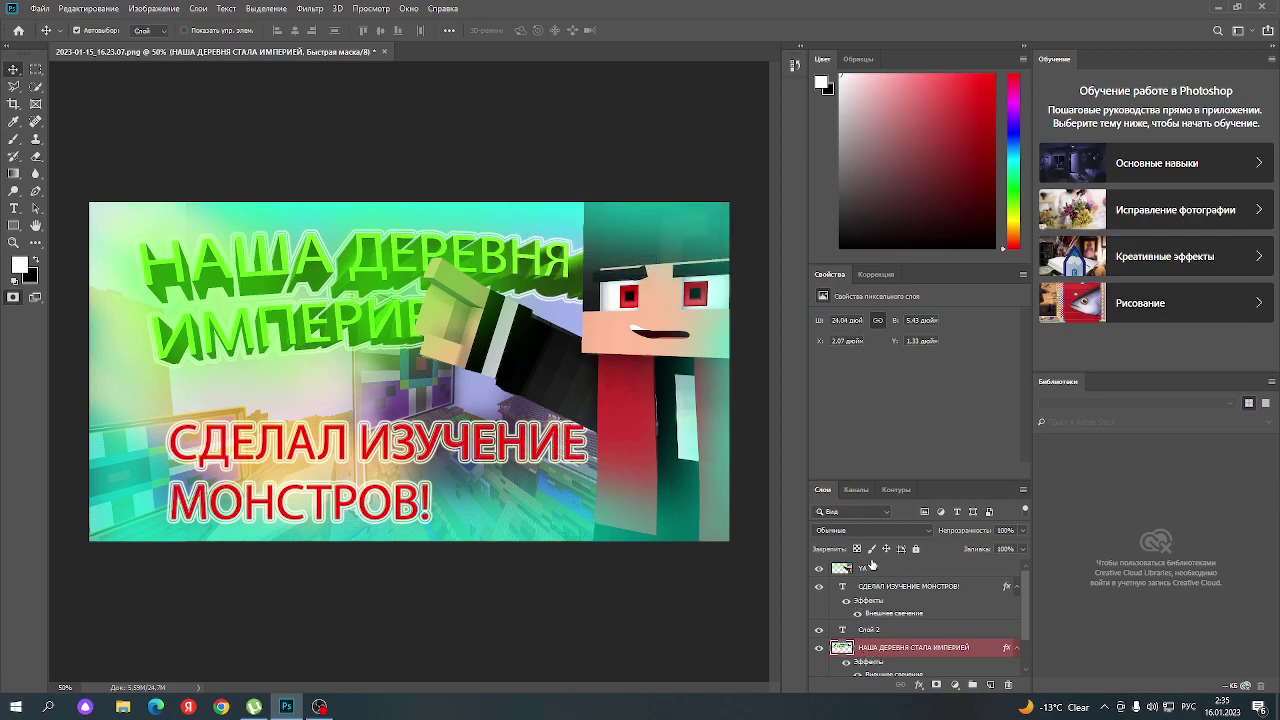
{"action": "left_click", "coordinate": [870, 568]}
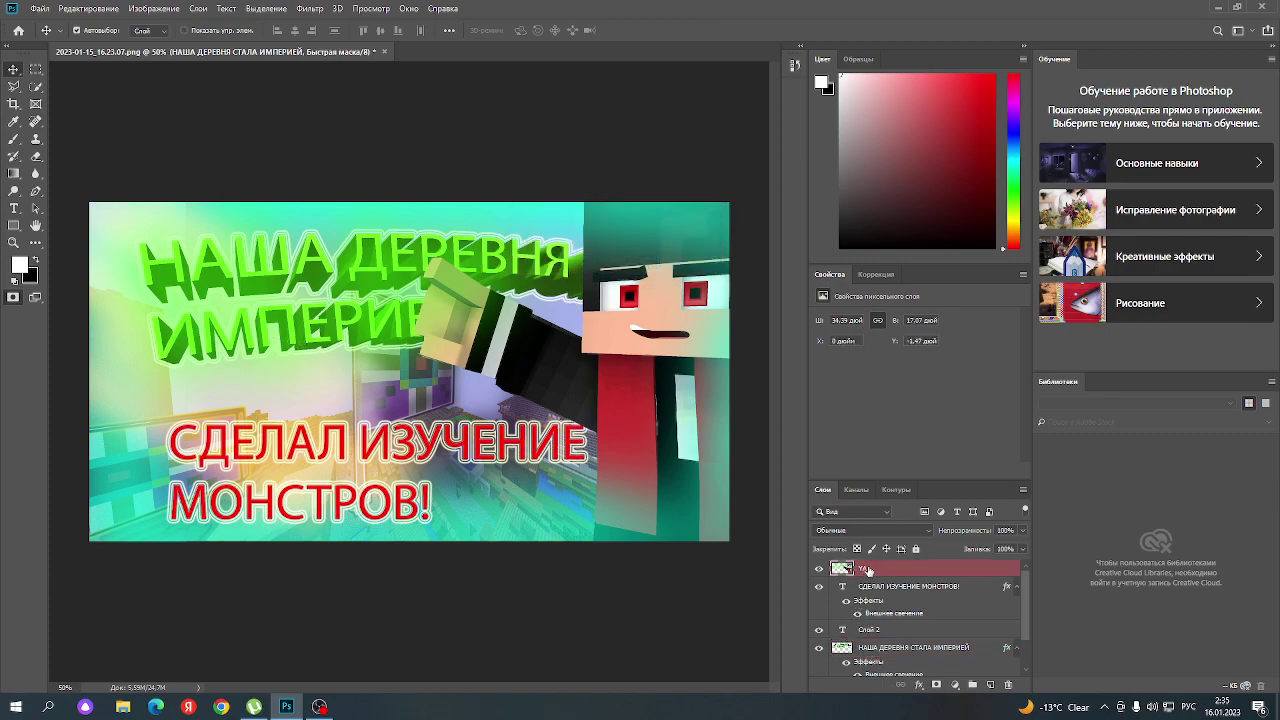
{"action": "left_click", "coordinate": [22, 92]}
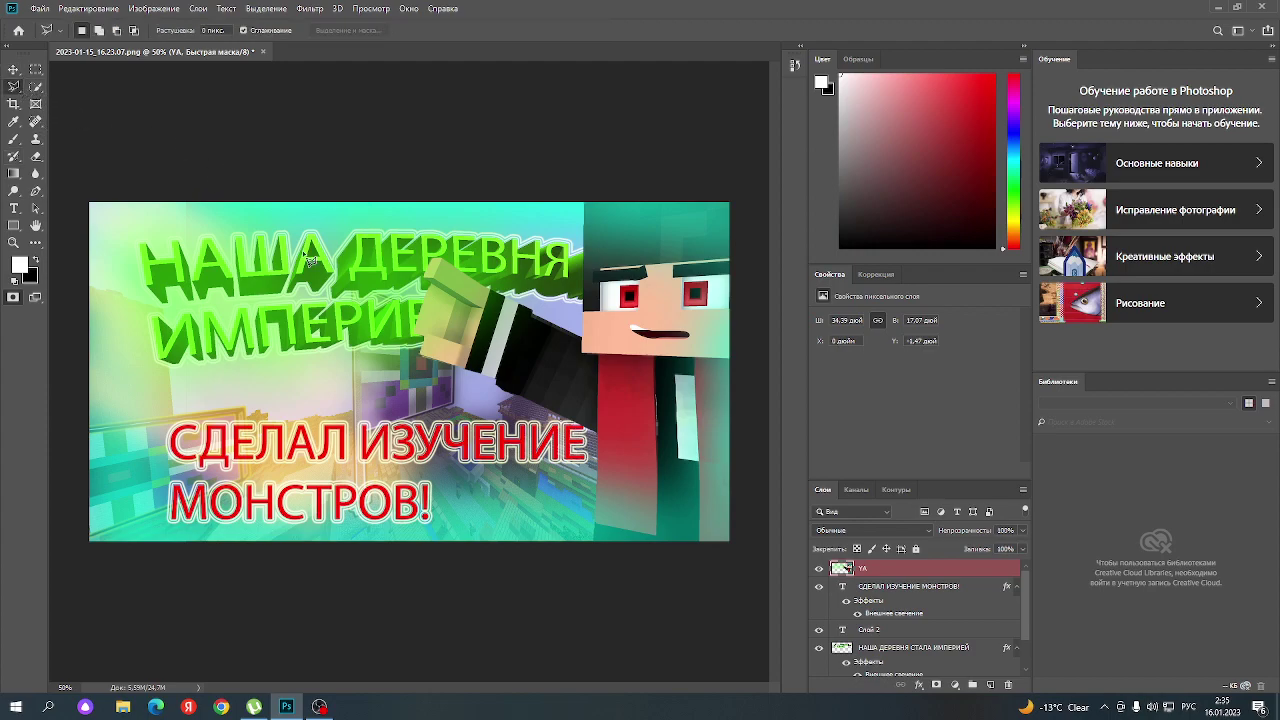
{"action": "left_click", "coordinate": [880, 587]}
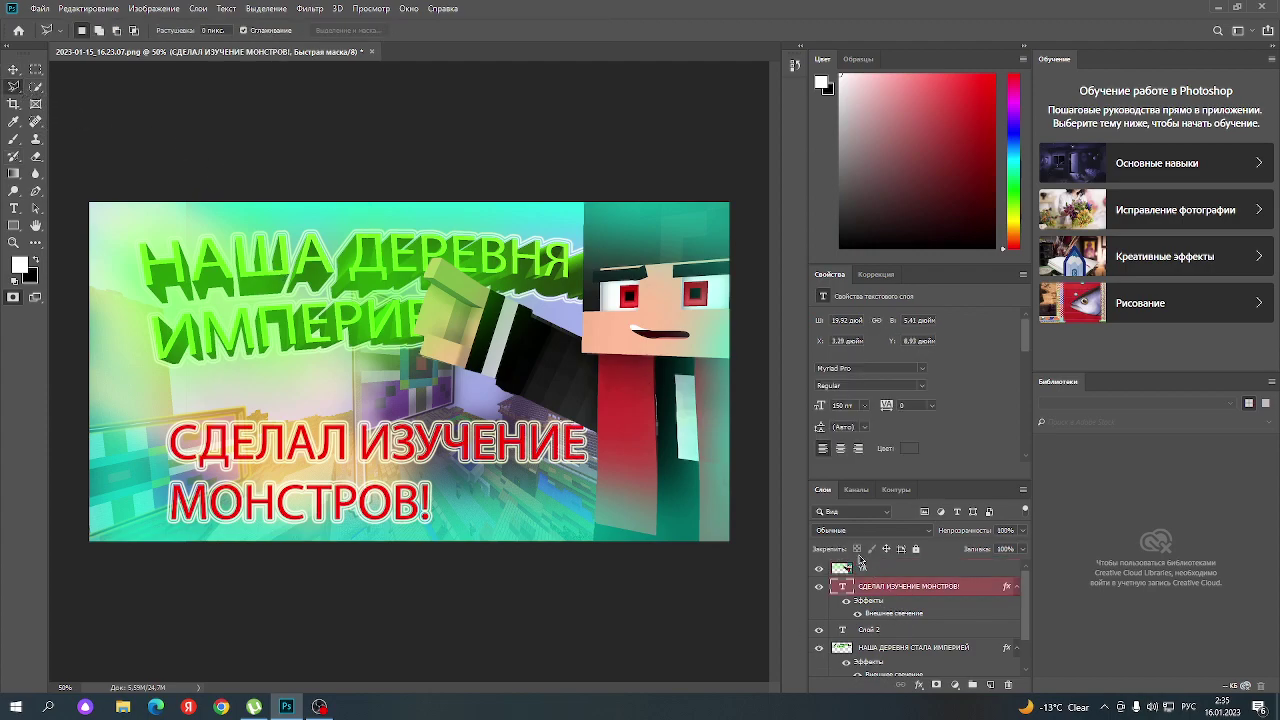
{"action": "left_click", "coordinate": [922, 651]}
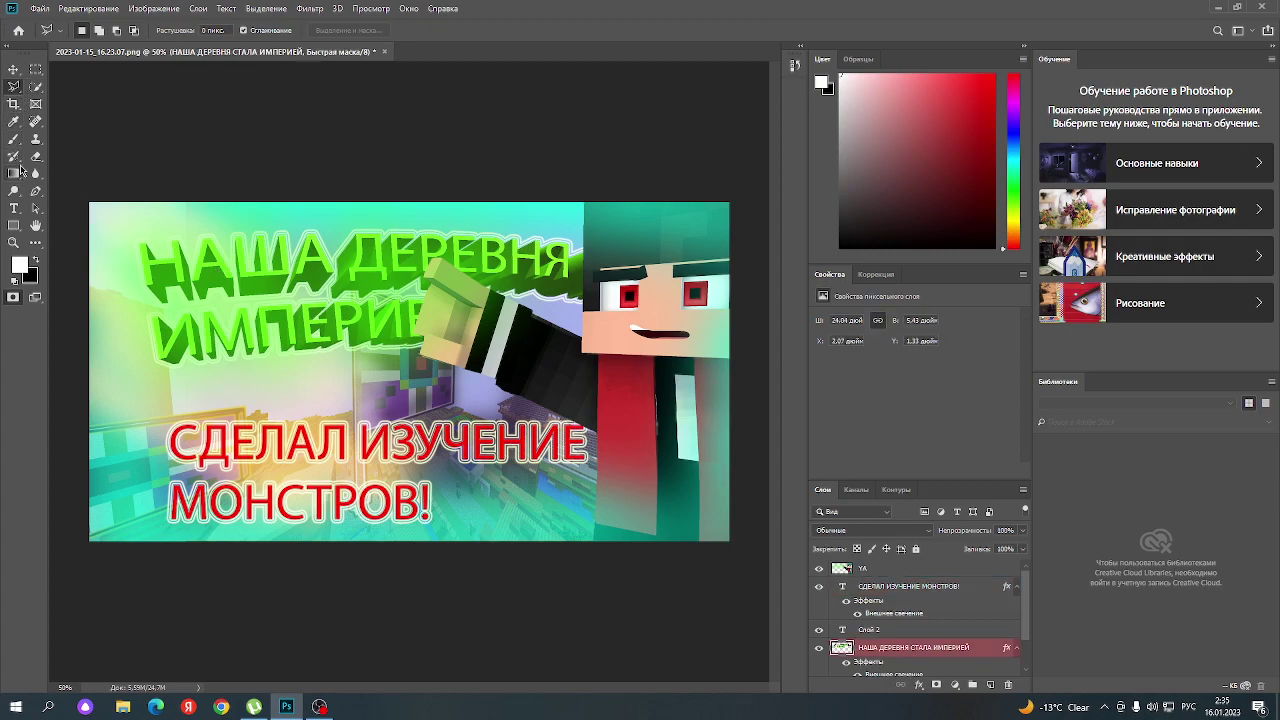
{"action": "left_click", "coordinate": [12, 70]}
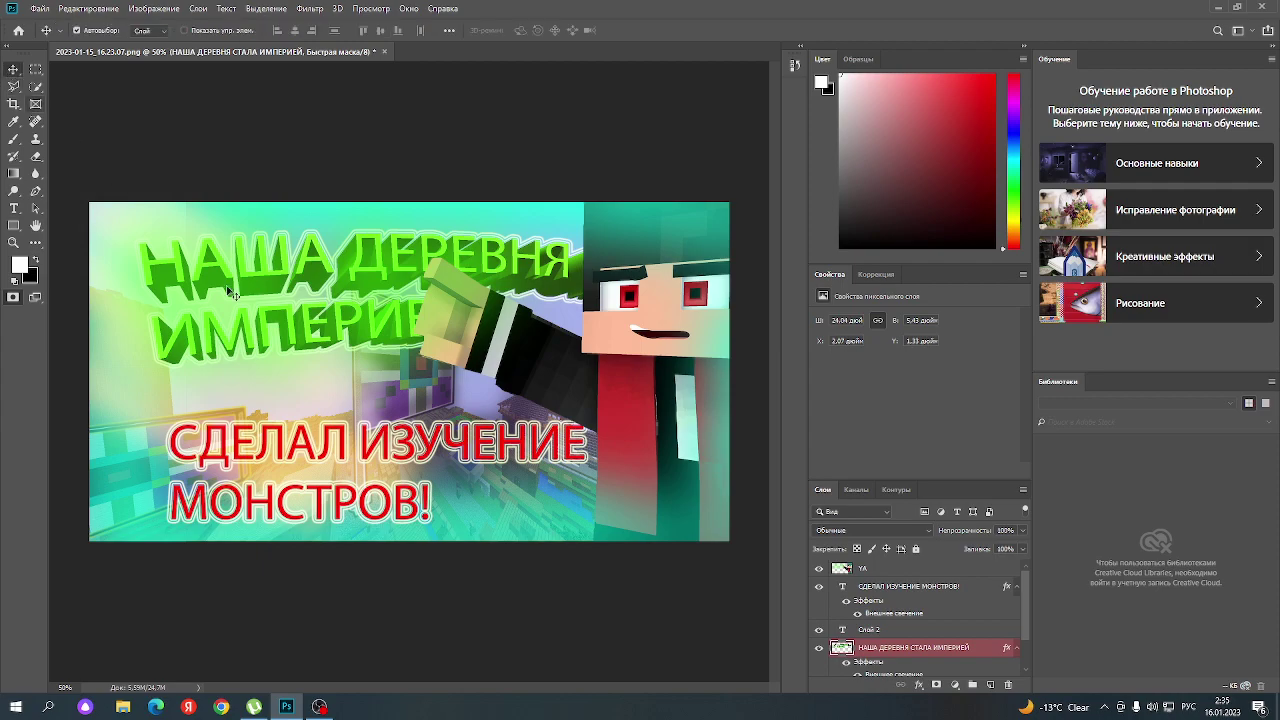
{"action": "left_click_drag", "start_coordinate": [242, 325], "coordinate": [408, 311]}
{"action": "left_click", "coordinate": [618, 261]}
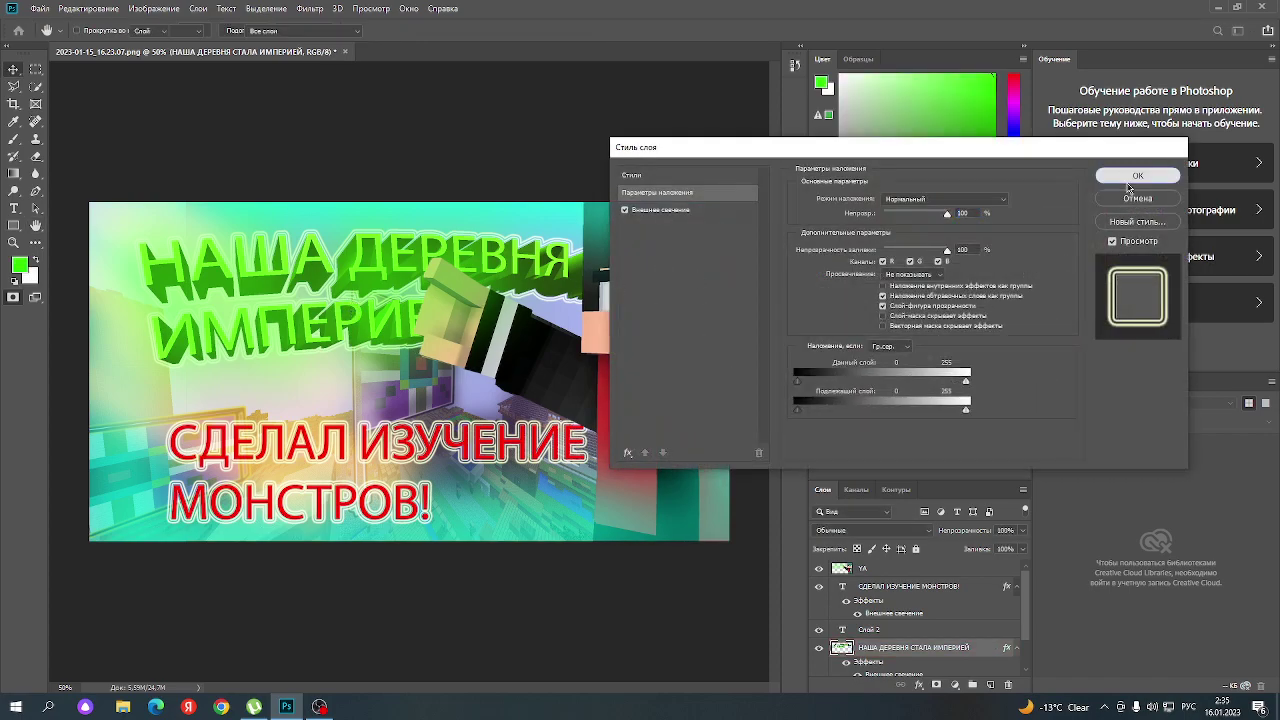
{"action": "left_click", "coordinate": [1136, 176]}
{"action": "left_click", "coordinate": [324, 312]}
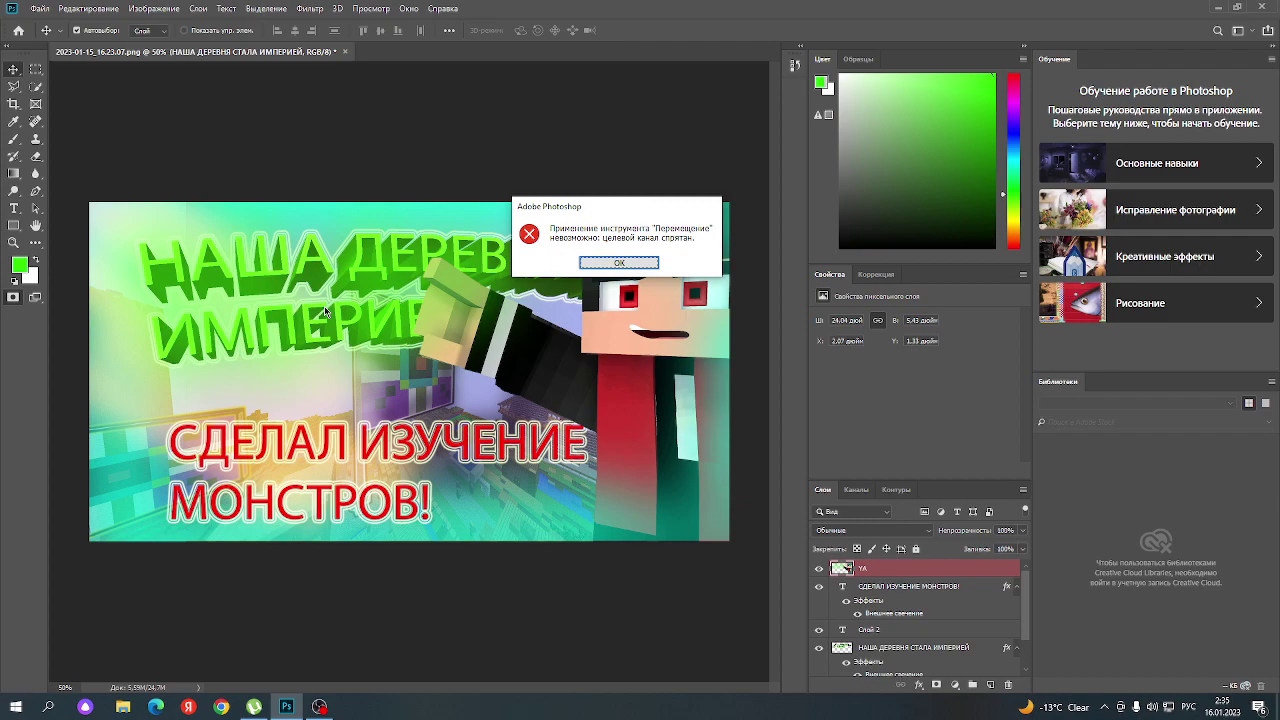
{"action": "left_click", "coordinate": [619, 262]}
{"action": "key", "text": "q"}
{"action": "key", "text": "q"}
{"action": "key", "text": "b"}
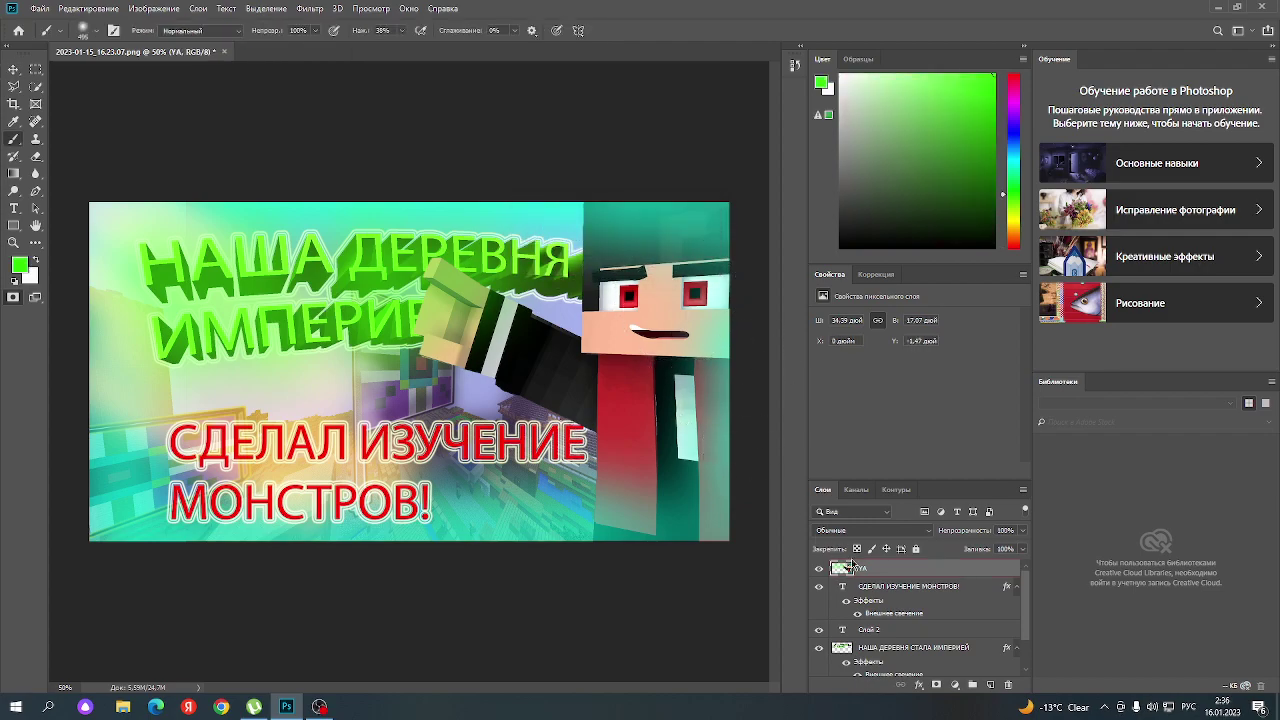
{"action": "left_click", "coordinate": [944, 650]}
{"action": "key", "text": "q"}
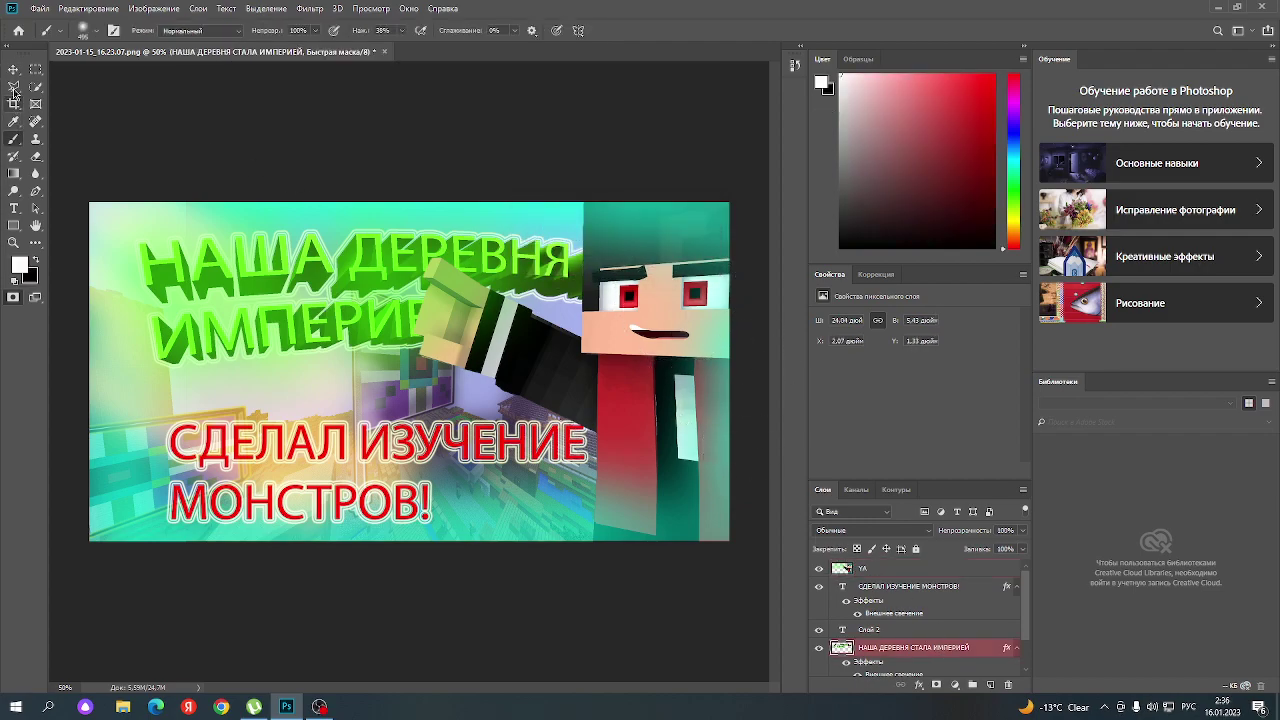
{"action": "left_click", "coordinate": [13, 69]}
{"action": "left_click", "coordinate": [245, 278]}
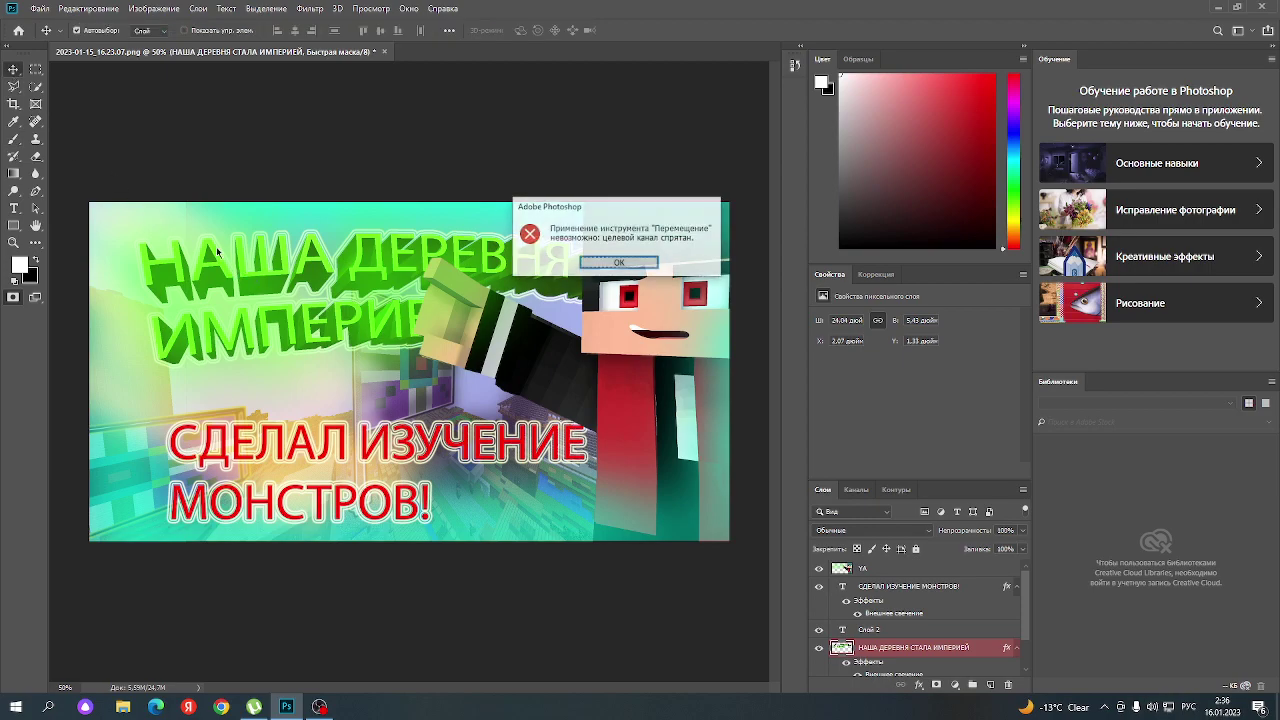
{"action": "left_click", "coordinate": [586, 270]}
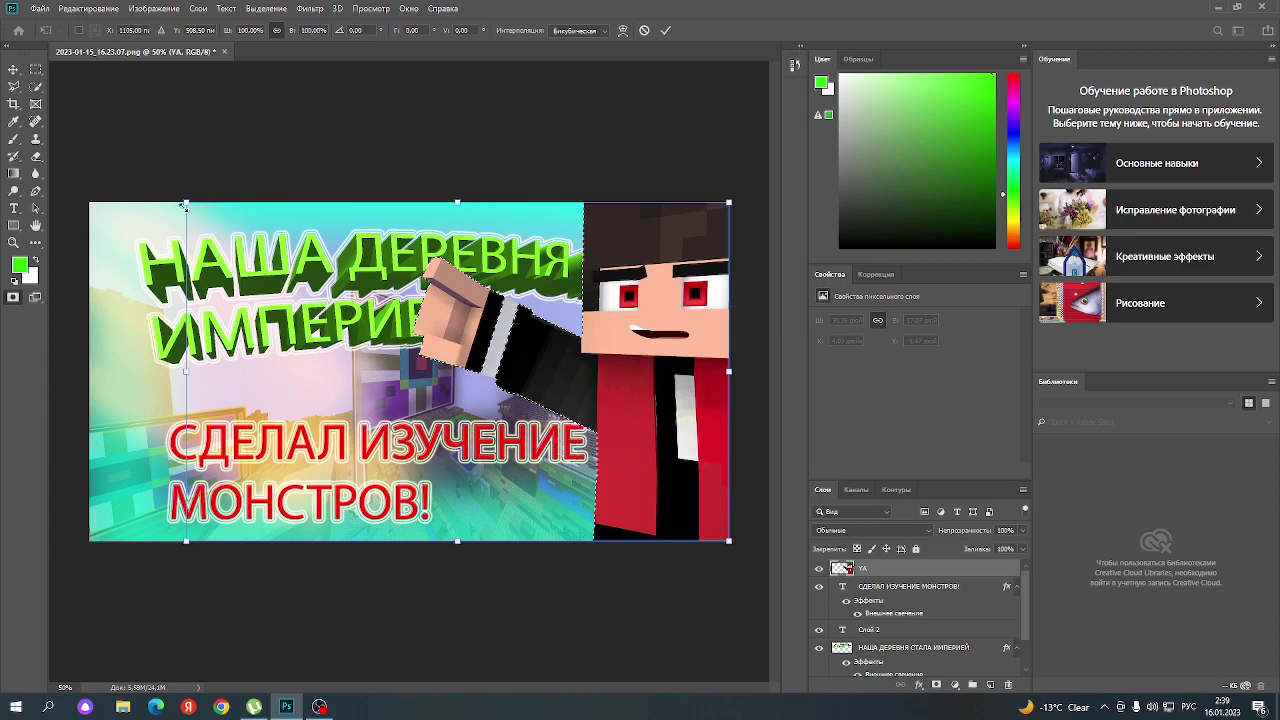
- Scale the YA character layer down to about 74% and drag it to the canvas's right edge
{"action": "left_click_drag", "start_coordinate": [186, 203], "coordinate": [392, 331]}
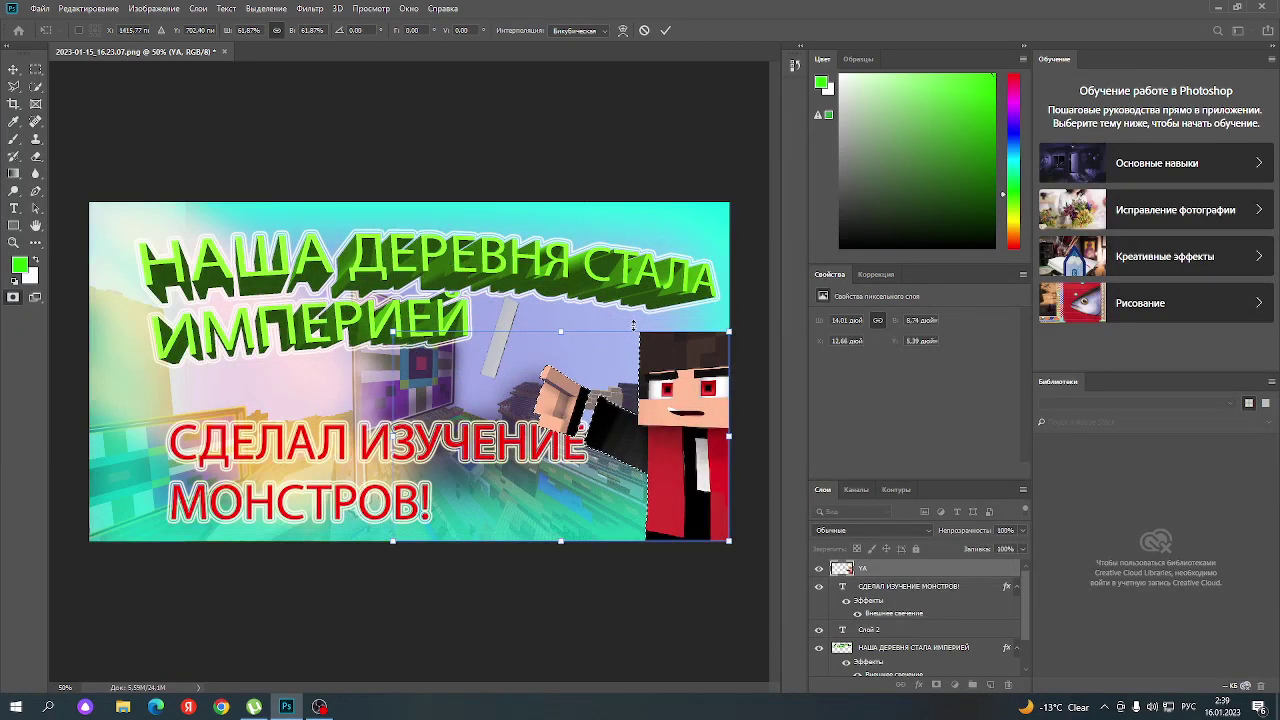
{"action": "key", "text": "ctrl+z"}
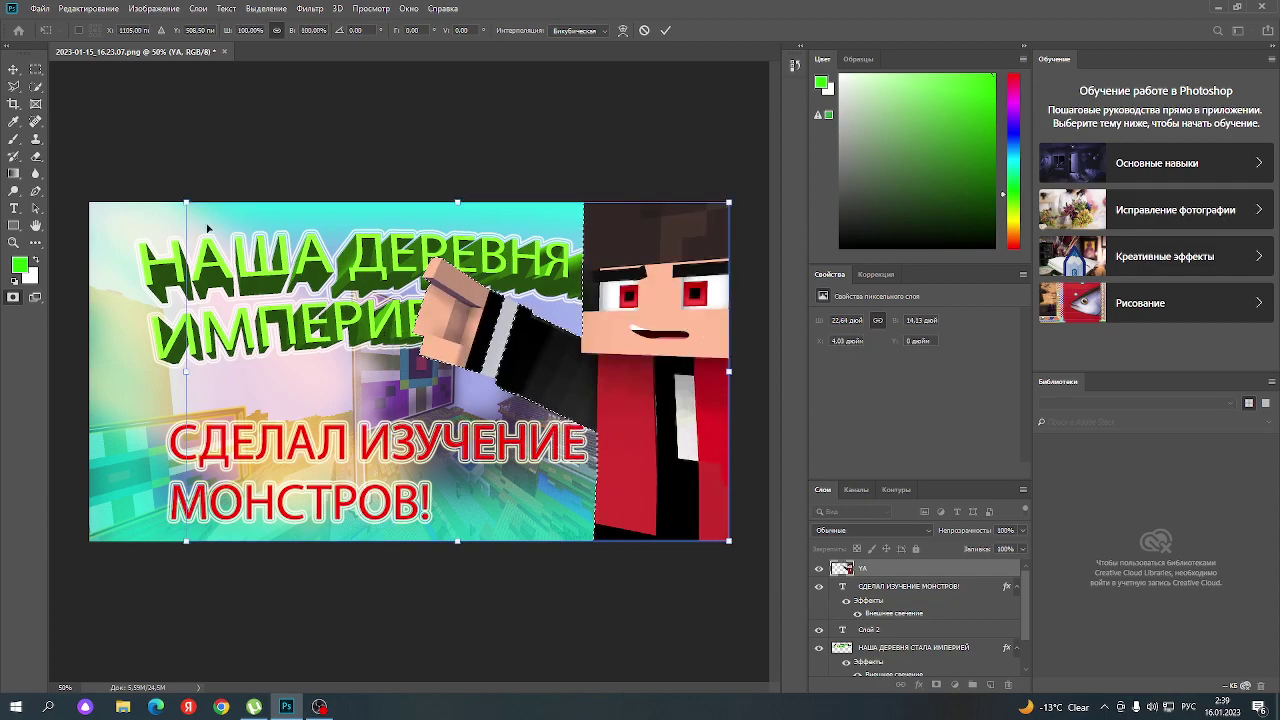
{"action": "key", "text": "Return"}
{"action": "key", "text": "ctrl+t"}
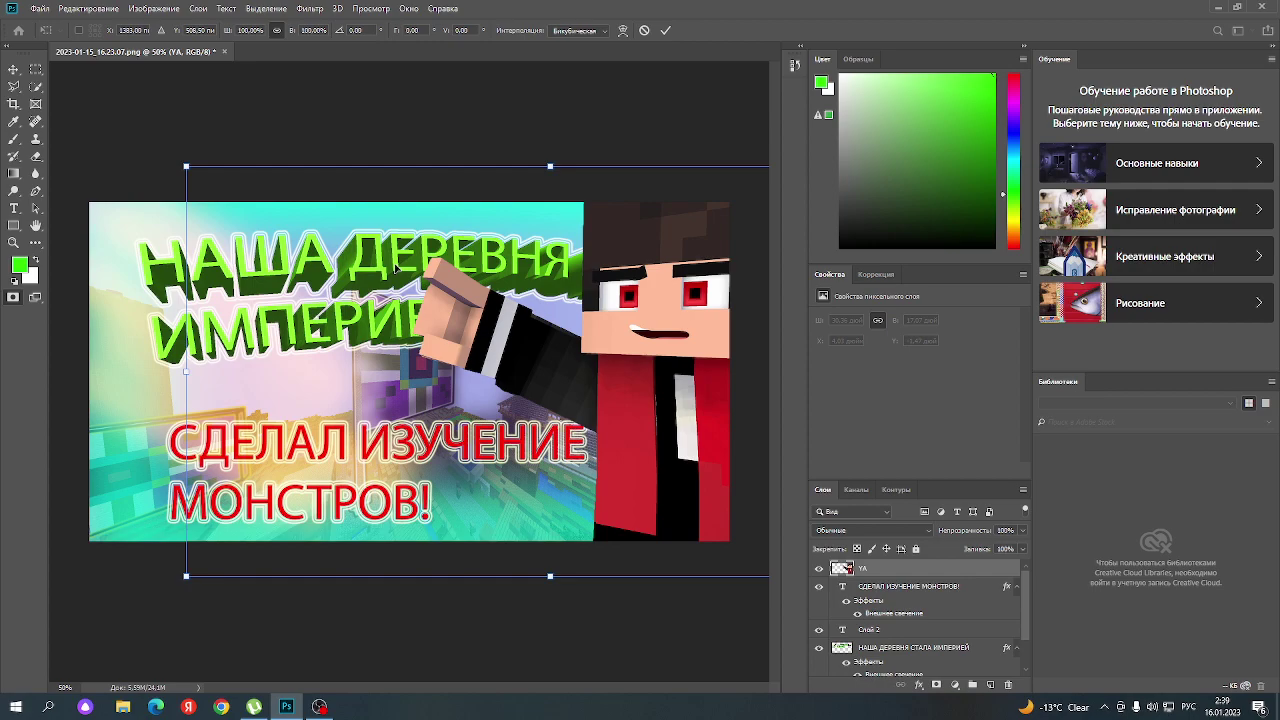
{"action": "left_click_drag", "start_coordinate": [193, 177], "coordinate": [325, 245]}
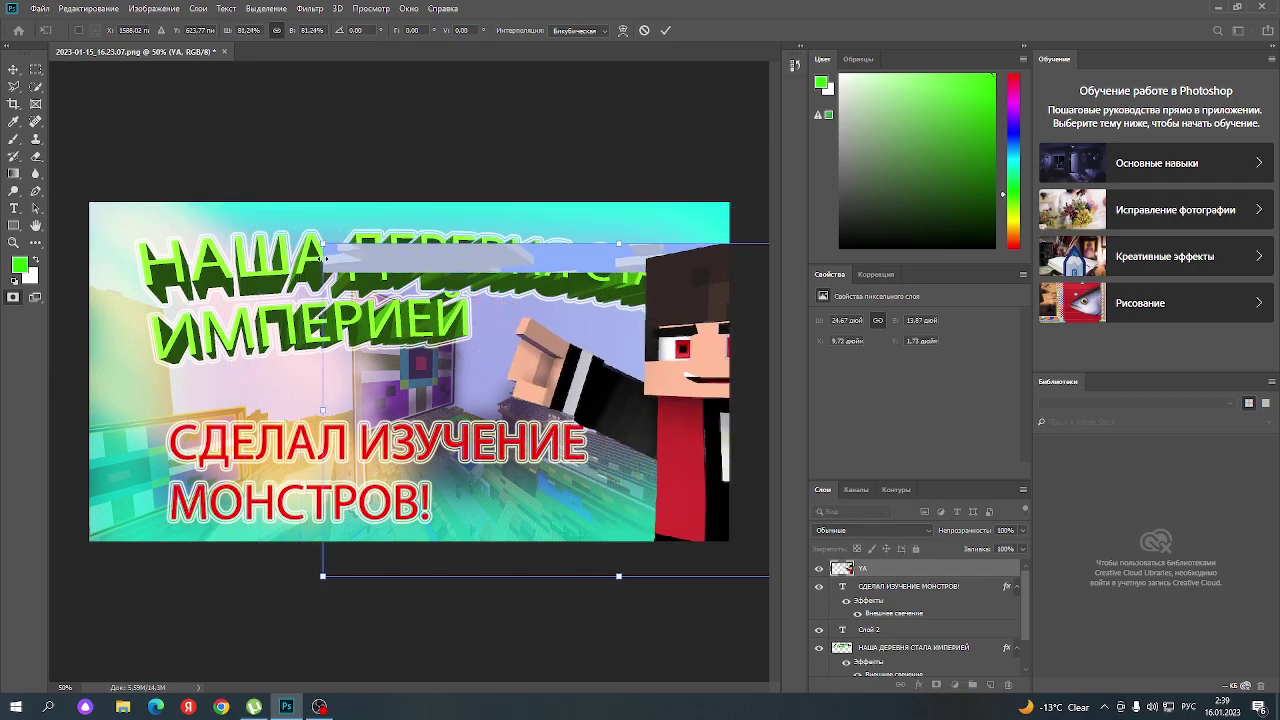
{"action": "left_click_drag", "start_coordinate": [325, 247], "coordinate": [379, 275]}
{"action": "left_click_drag", "start_coordinate": [686, 424], "coordinate": [533, 393]}
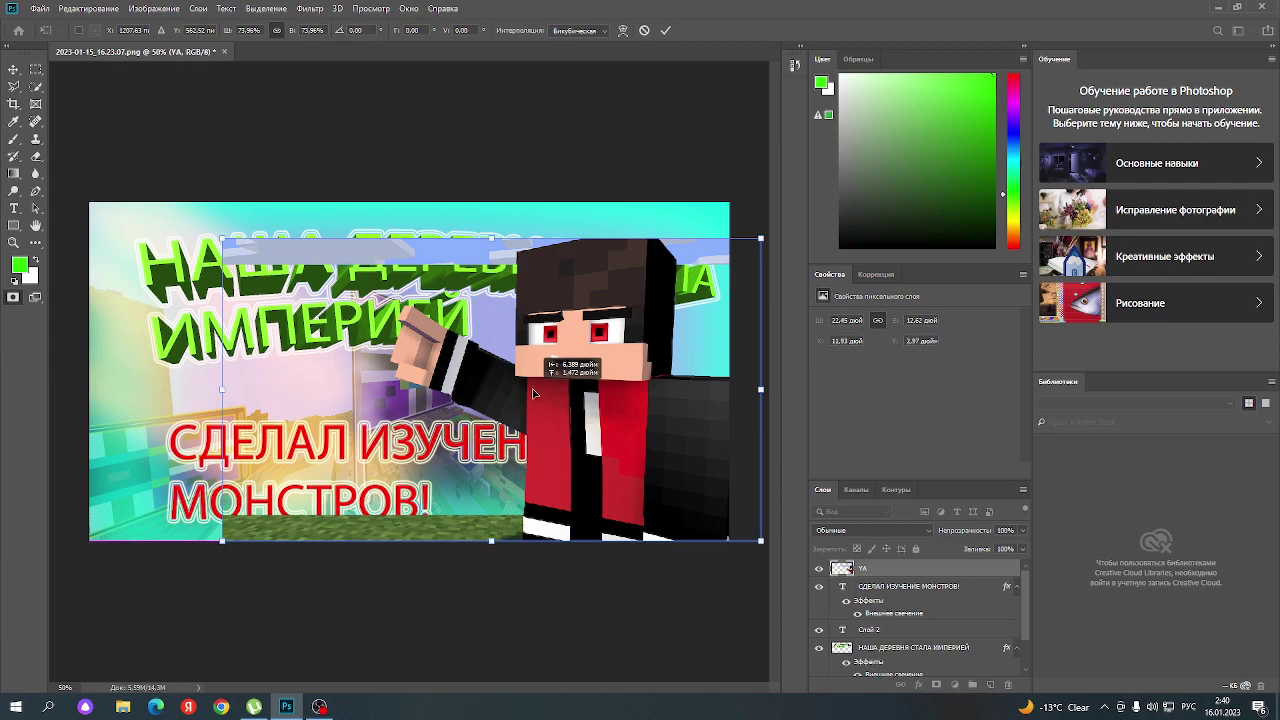
{"action": "left_click_drag", "start_coordinate": [533, 393], "coordinate": [653, 413]}
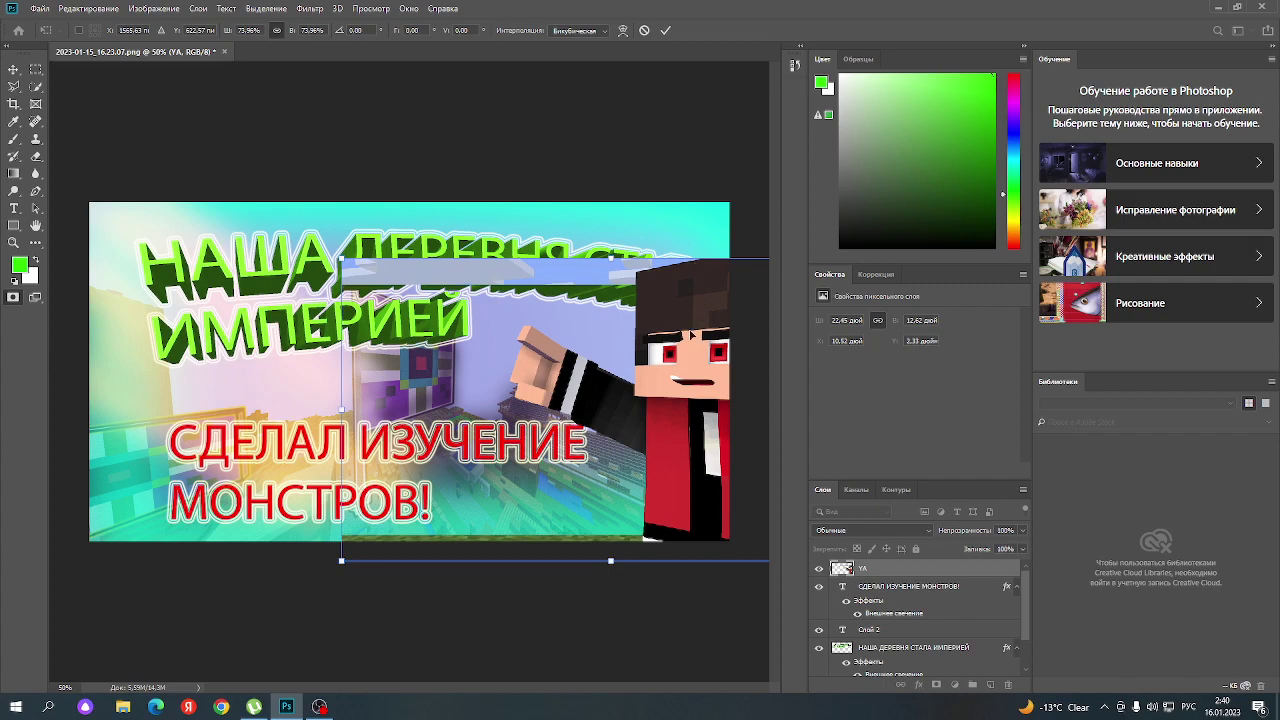
{"action": "left_click_drag", "start_coordinate": [691, 334], "coordinate": [677, 351]}
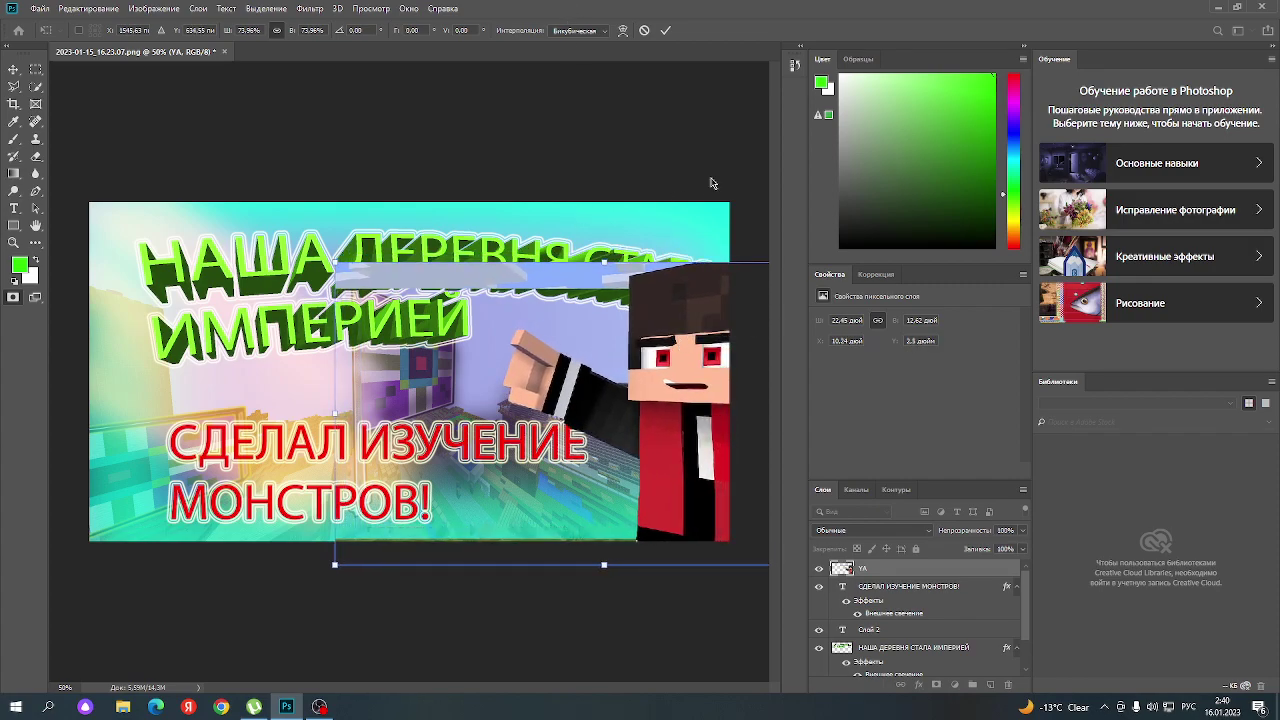
- Commit the character's placement and quick-select the pale strip covering the green title
{"action": "key", "text": "Return"}
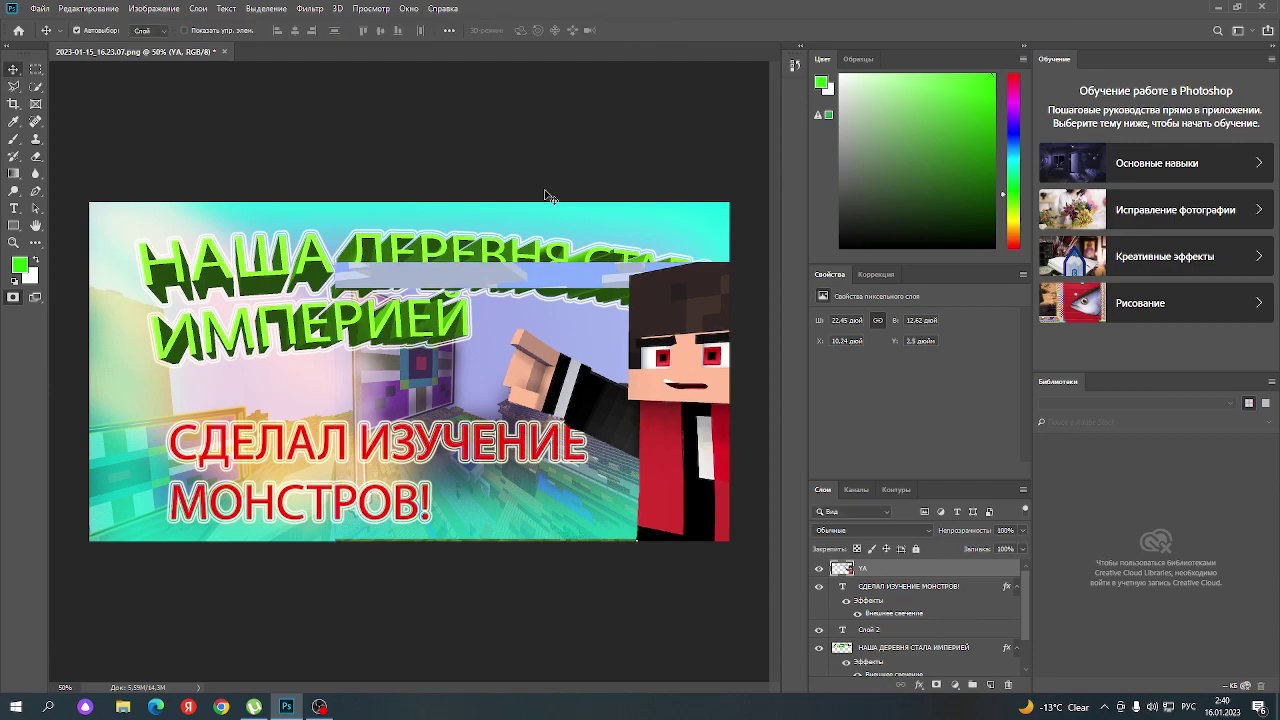
{"action": "left_click", "coordinate": [34, 88]}
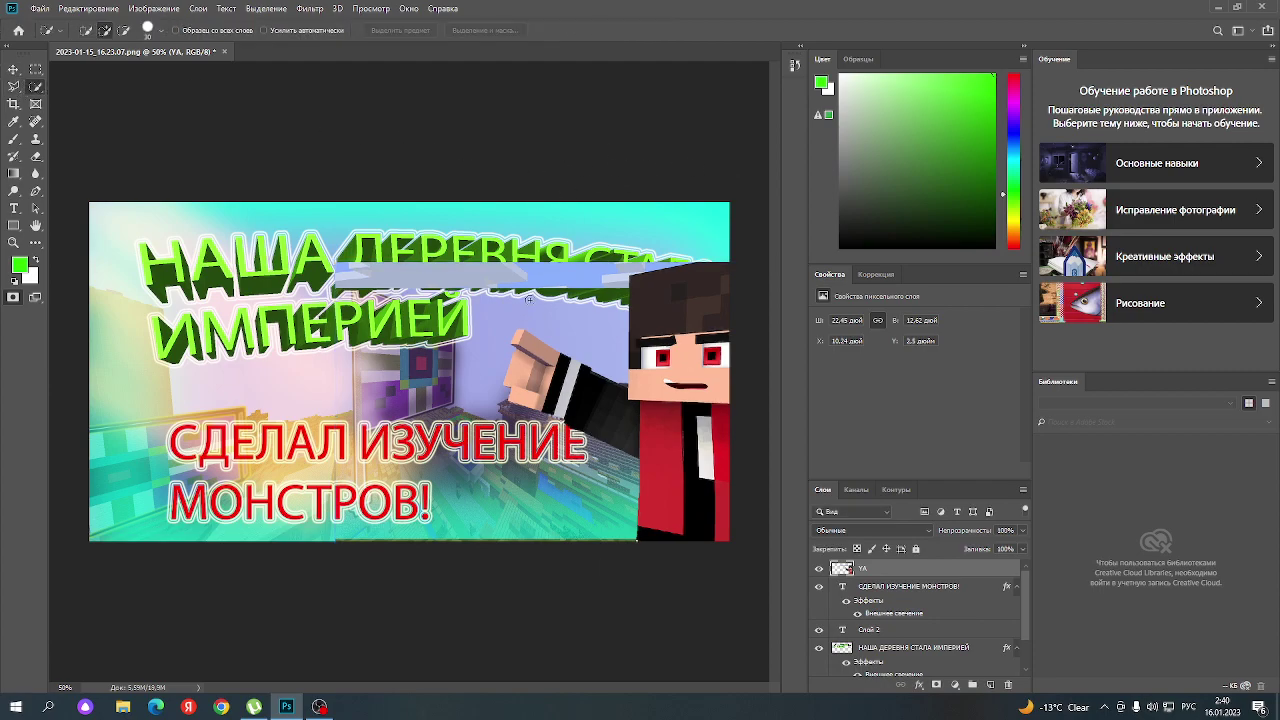
{"action": "left_click_drag", "start_coordinate": [447, 275], "coordinate": [515, 277]}
{"action": "left_click_drag", "start_coordinate": [594, 296], "coordinate": [650, 268]}
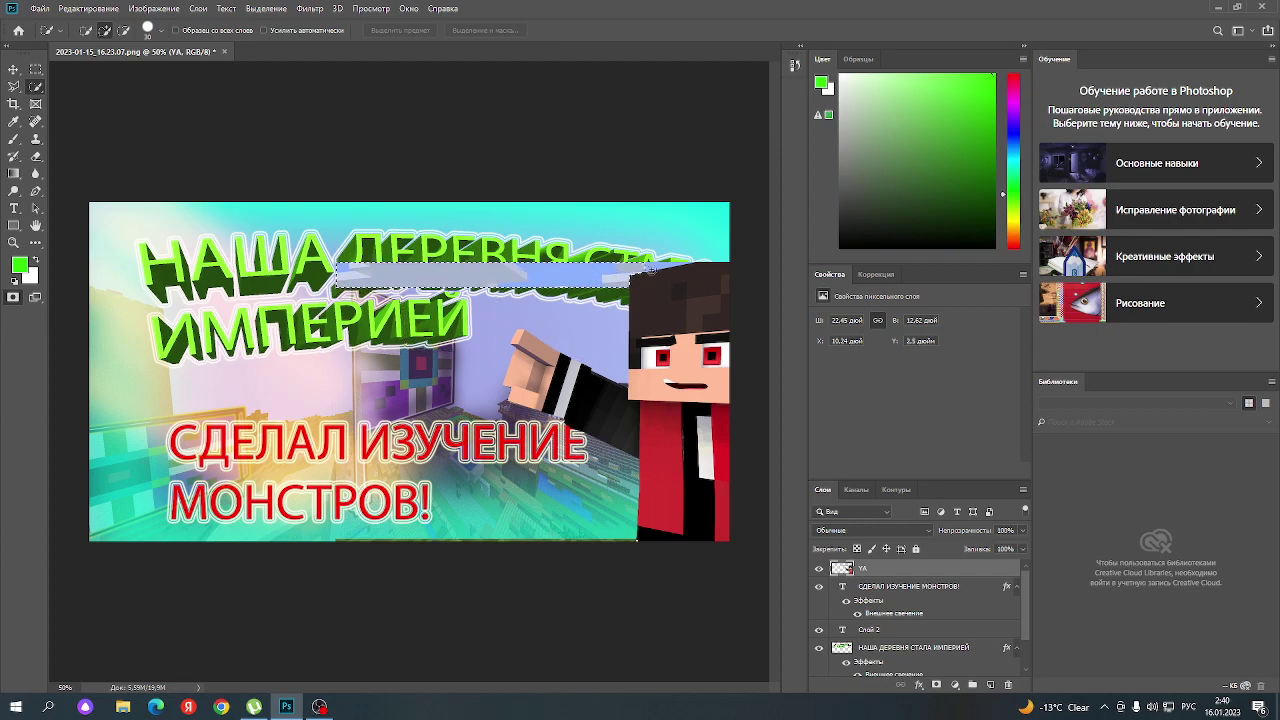
{"action": "key", "text": "ctrl+z"}
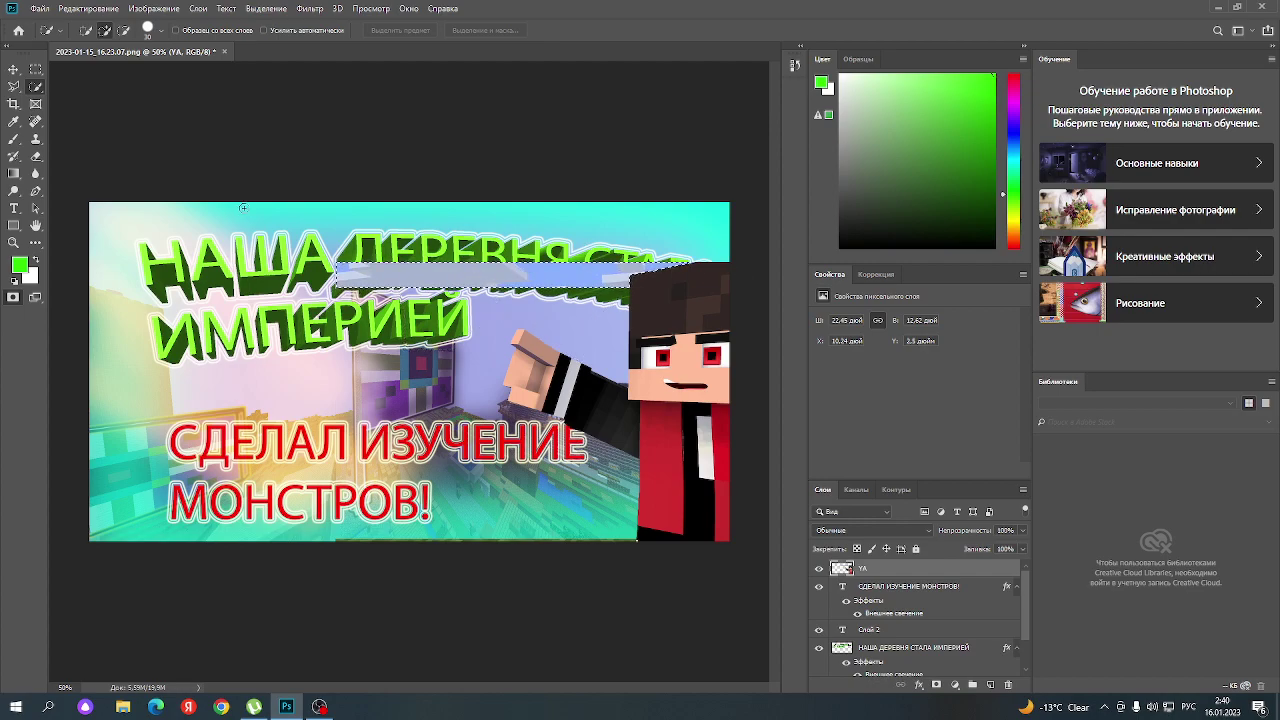
- Erase the selected strip so ДЕРЕВНЯ shows, then deselect
{"action": "left_click", "coordinate": [36, 156]}
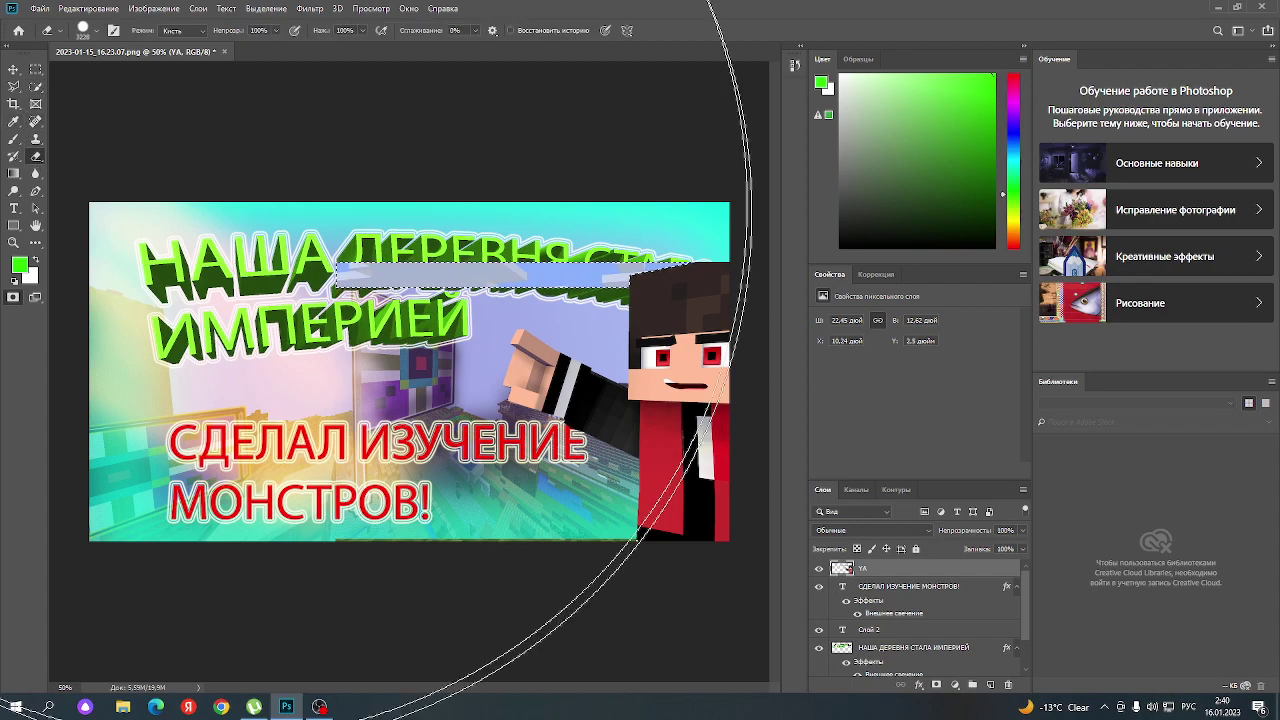
{"action": "key", "text": "ctrl+z"}
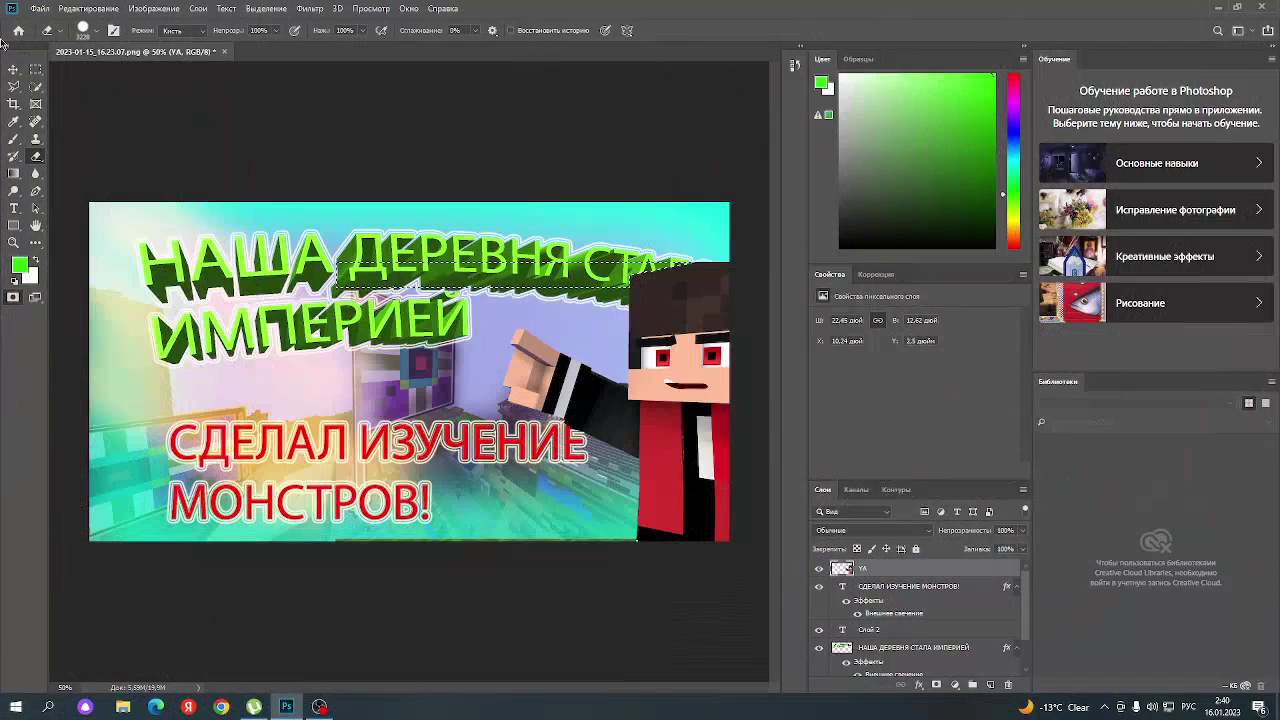
{"action": "left_click", "coordinate": [14, 86]}
{"action": "left_click", "coordinate": [170, 234]}
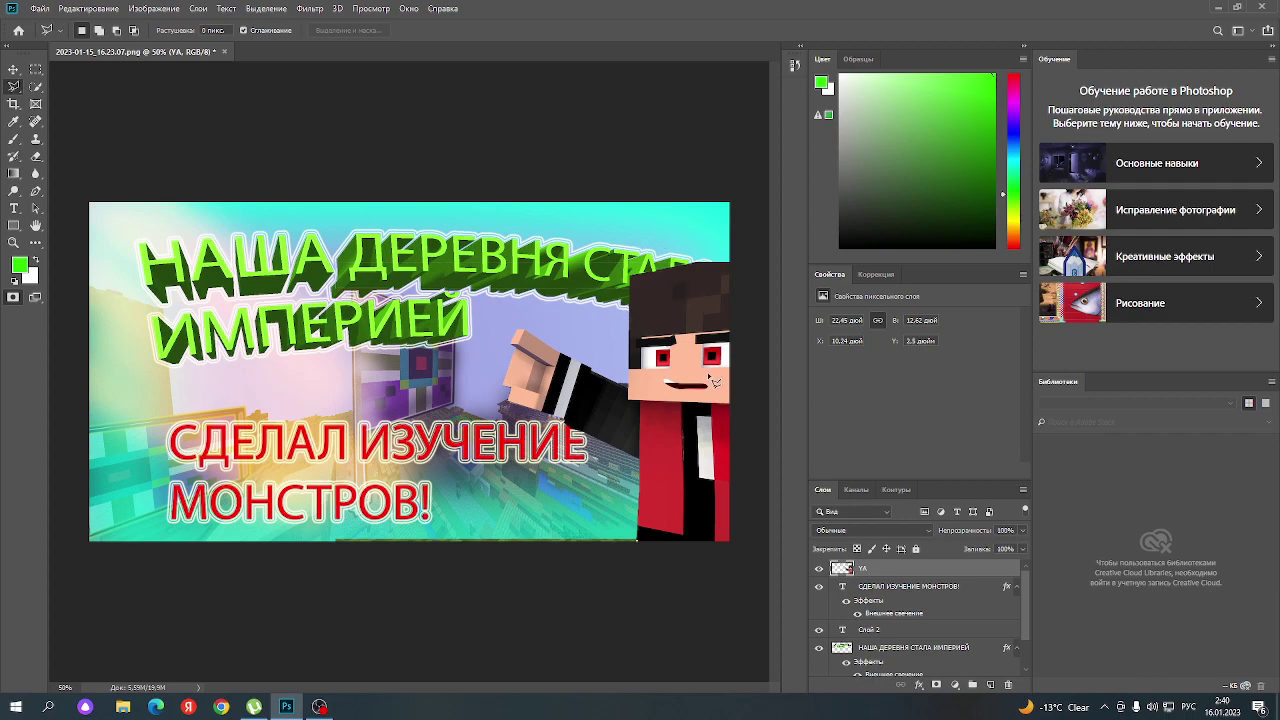
{"action": "left_click", "coordinate": [14, 139]}
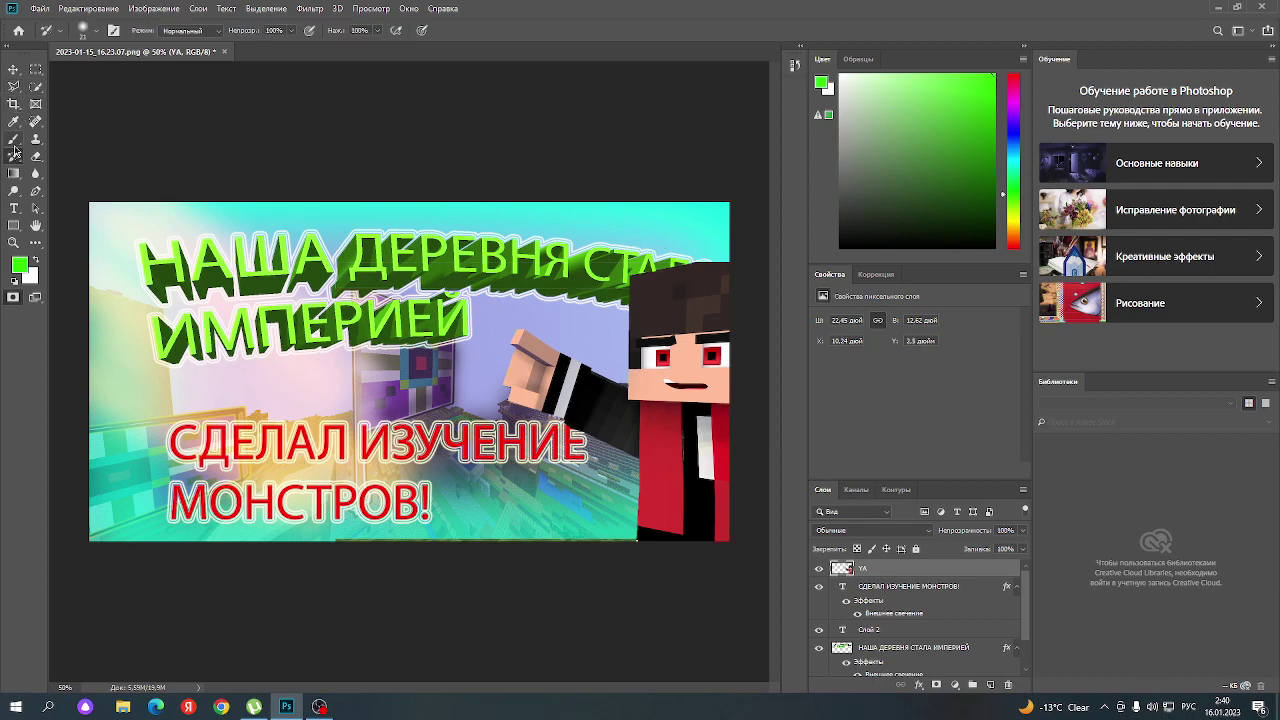
{"action": "left_click_drag", "start_coordinate": [383, 350], "coordinate": [365, 335]}
{"action": "key", "text": "ctrl+z"}
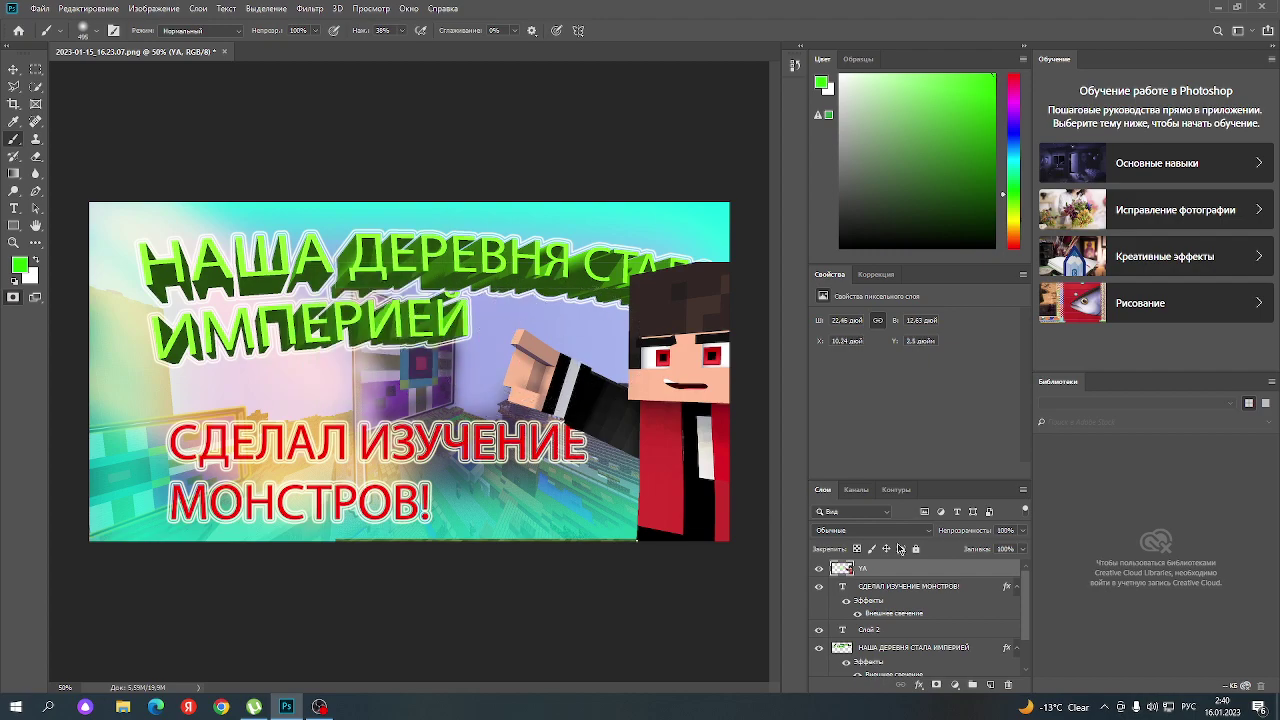
{"action": "left_click", "coordinate": [14, 69]}
{"action": "left_click", "coordinate": [950, 647]}
{"action": "key", "text": "q"}
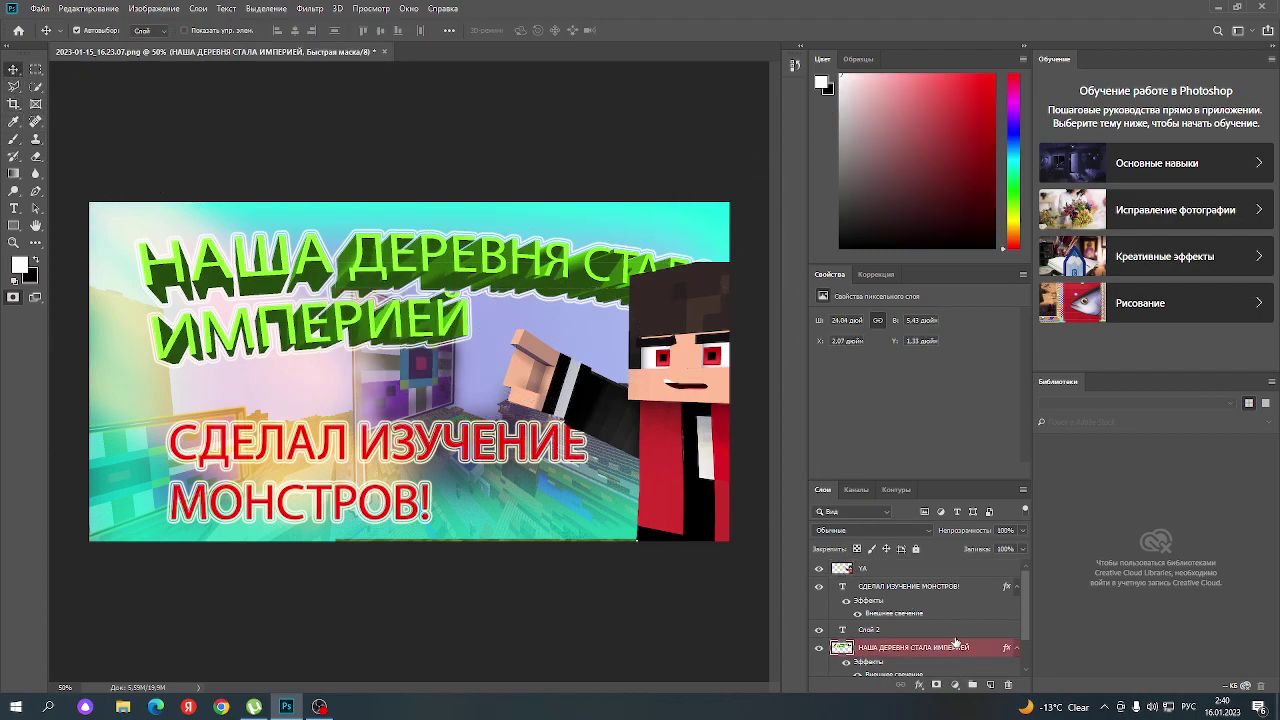
{"action": "left_click", "coordinate": [229, 285]}
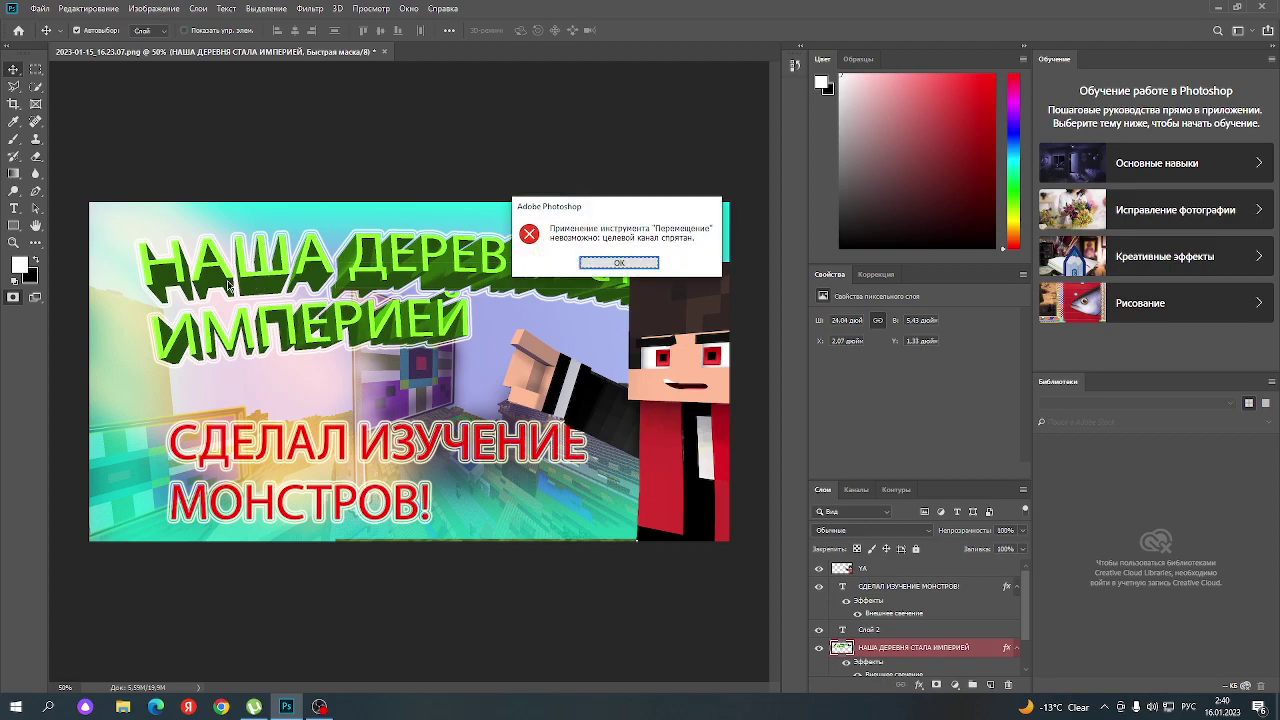
{"action": "left_click", "coordinate": [600, 264]}
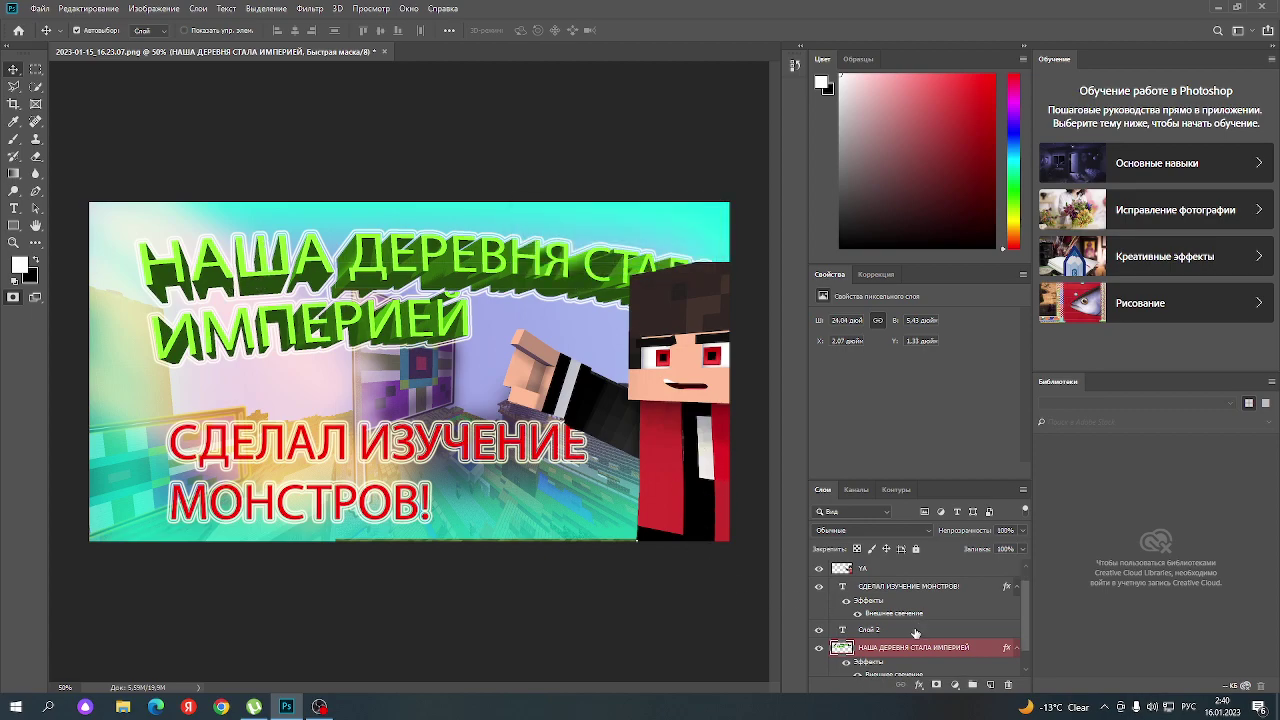
{"action": "scroll", "coordinate": [916, 633], "scroll_direction": "down", "scroll_amount": 2}
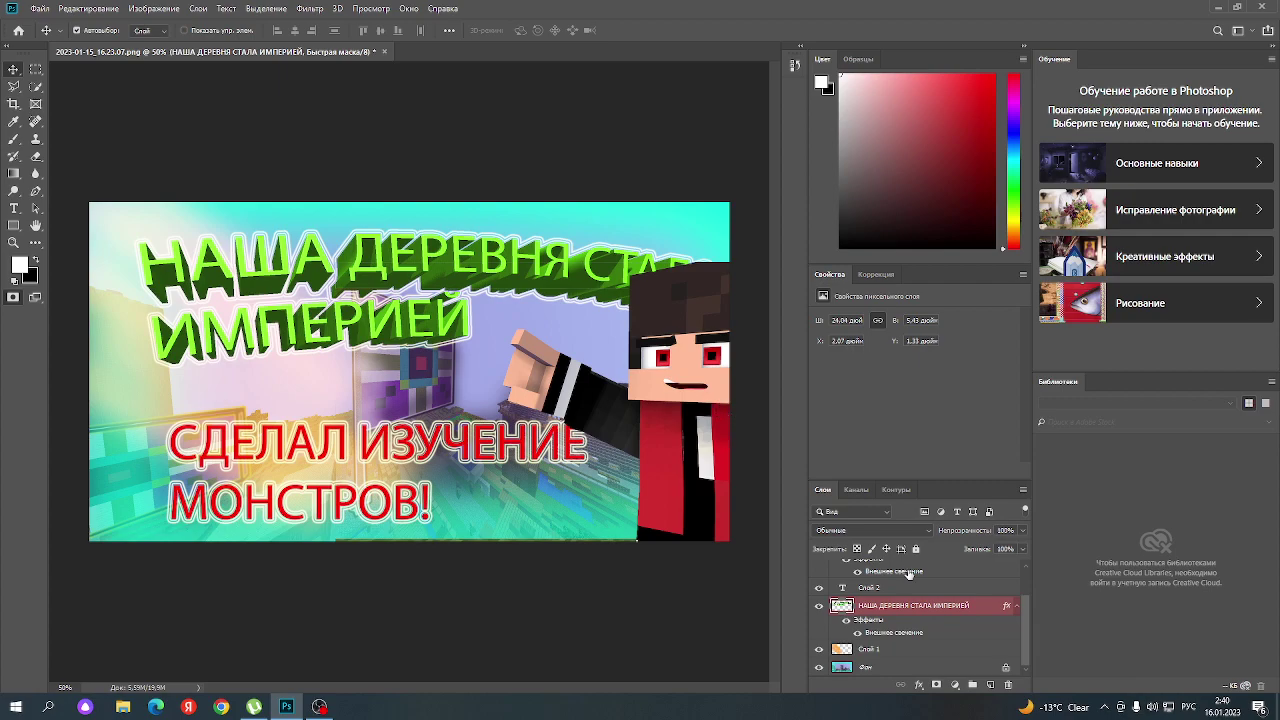
{"action": "left_click", "coordinate": [642, 312]}
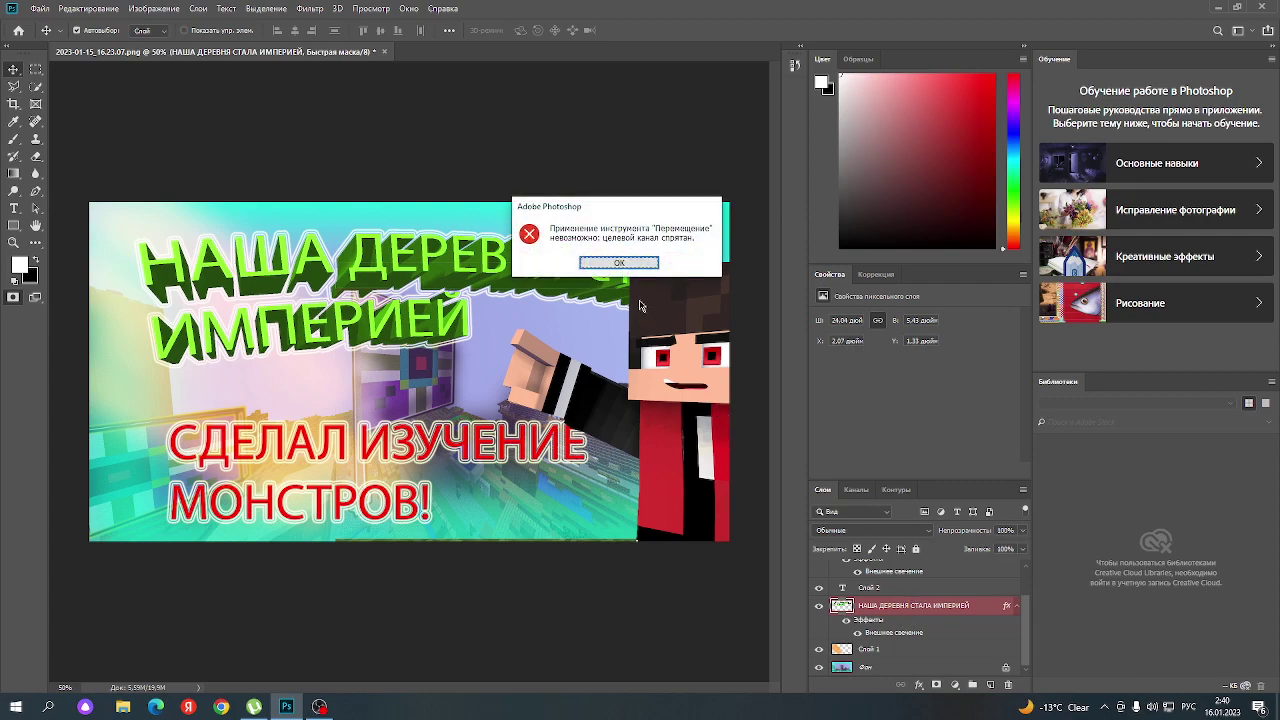
{"action": "left_click", "coordinate": [600, 264]}
{"action": "scroll", "coordinate": [902, 595], "scroll_direction": "up", "scroll_amount": 2}
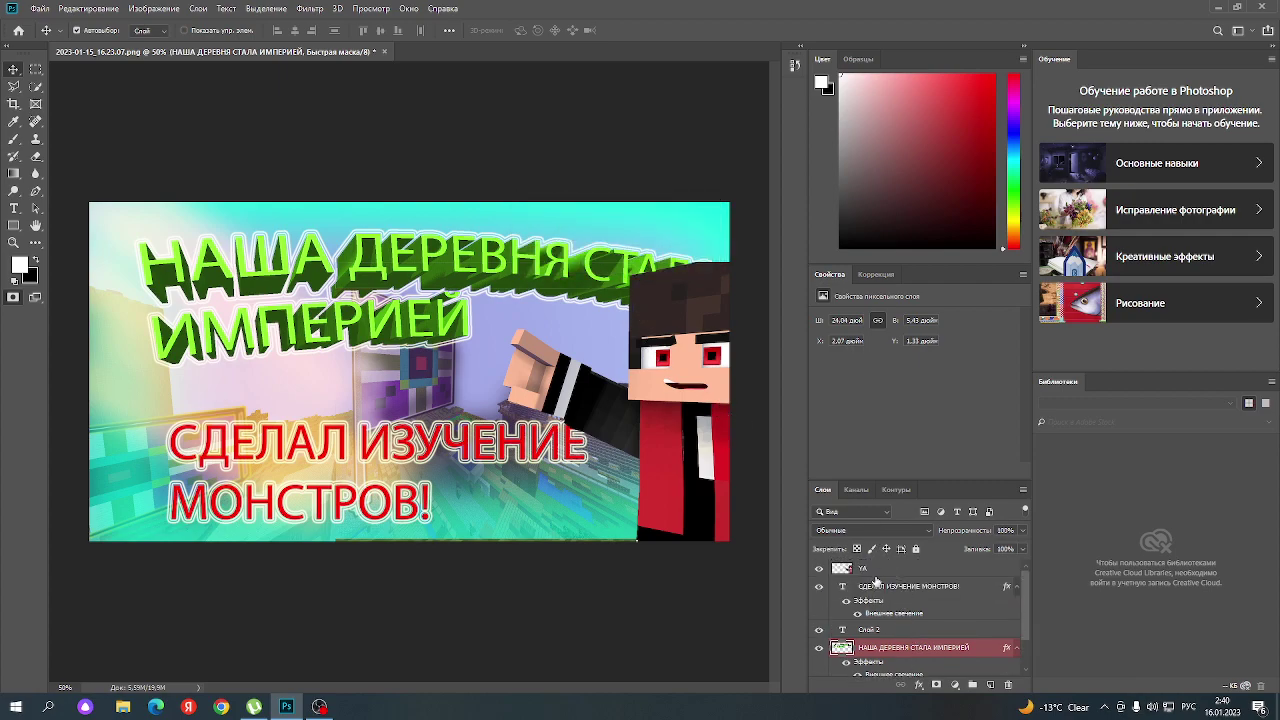
{"action": "left_click", "coordinate": [863, 570]}
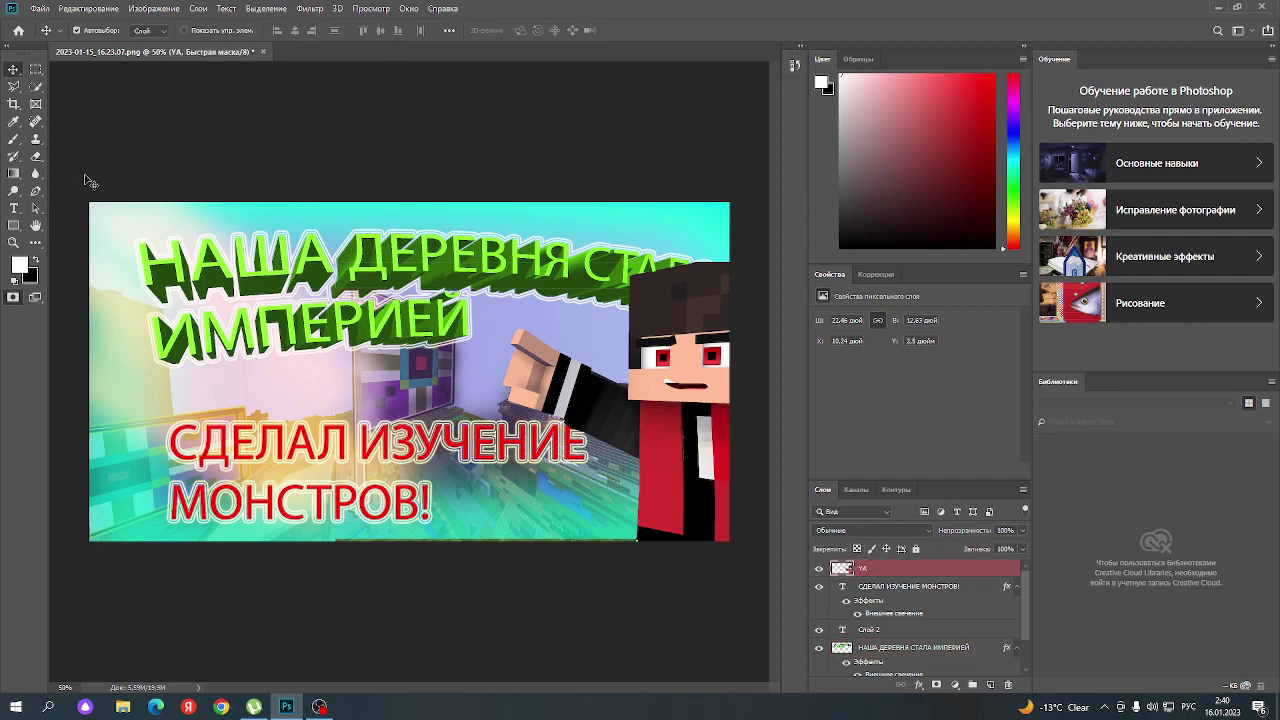
{"action": "left_click", "coordinate": [703, 456]}
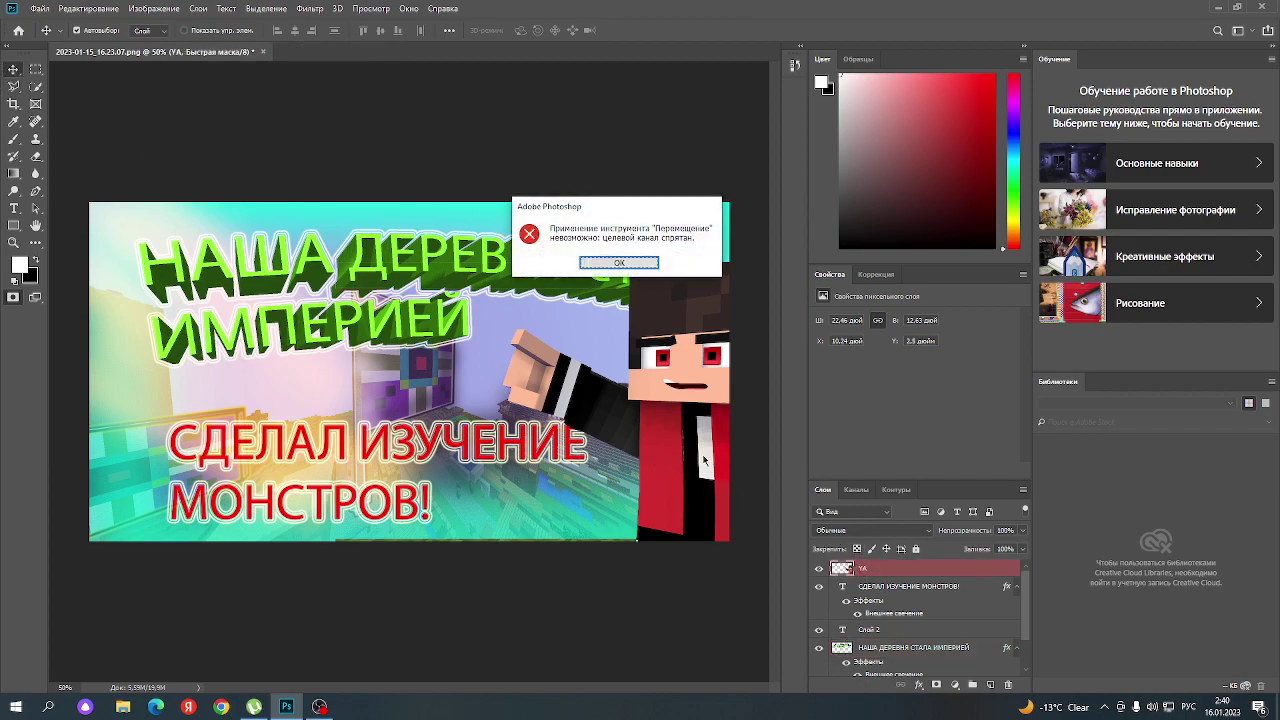
{"action": "left_click", "coordinate": [628, 264]}
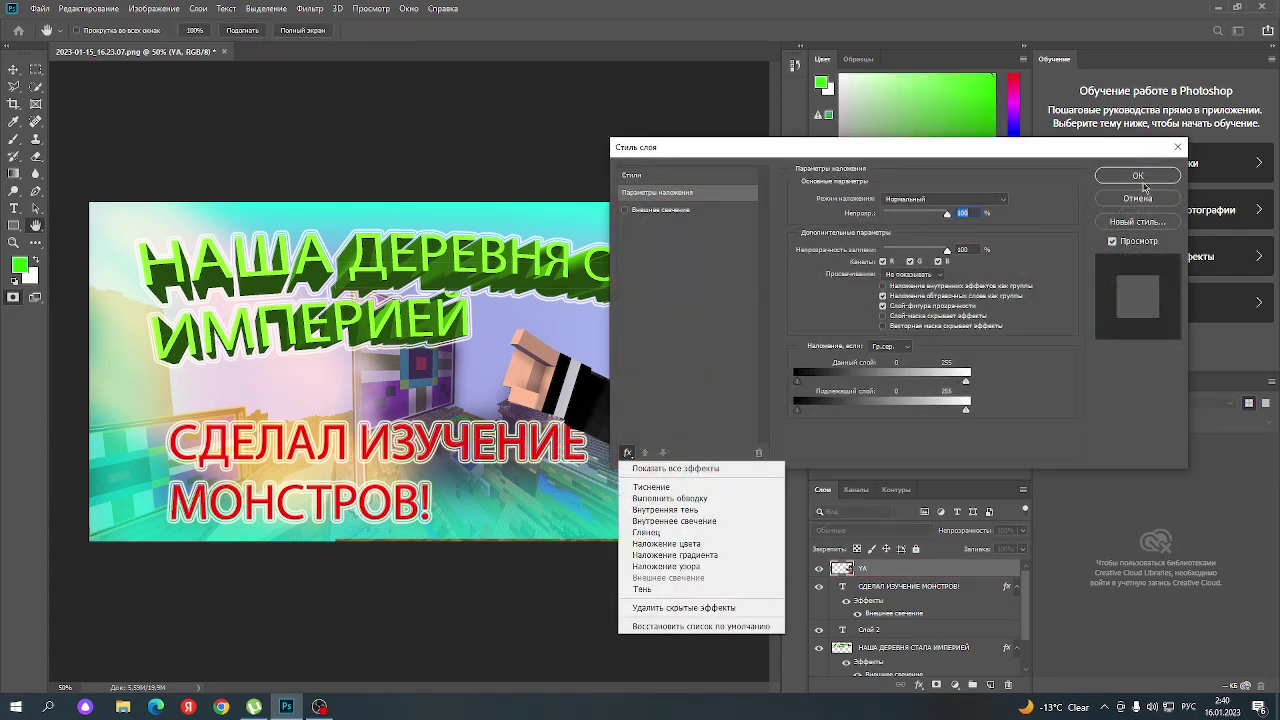
{"action": "left_click", "coordinate": [1142, 178]}
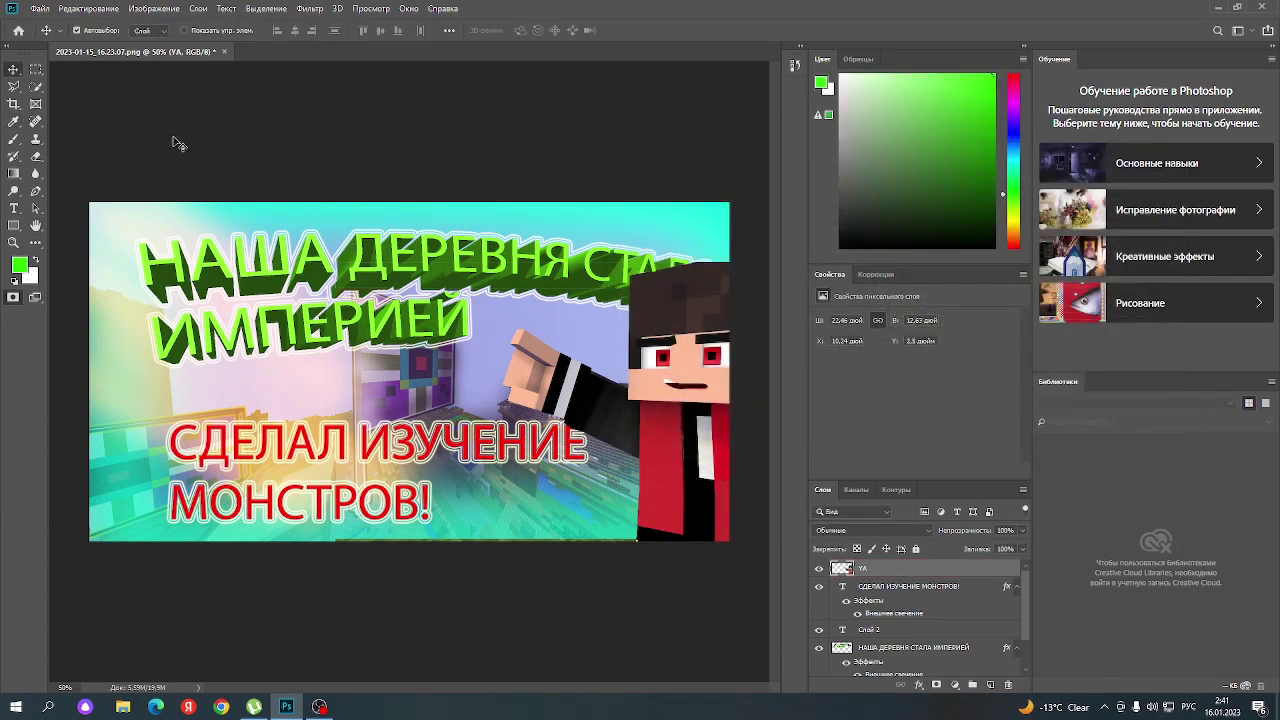
- Move the character down into the bottom-right corner beside the red title and commit it
{"action": "key", "text": "ctrl+t"}
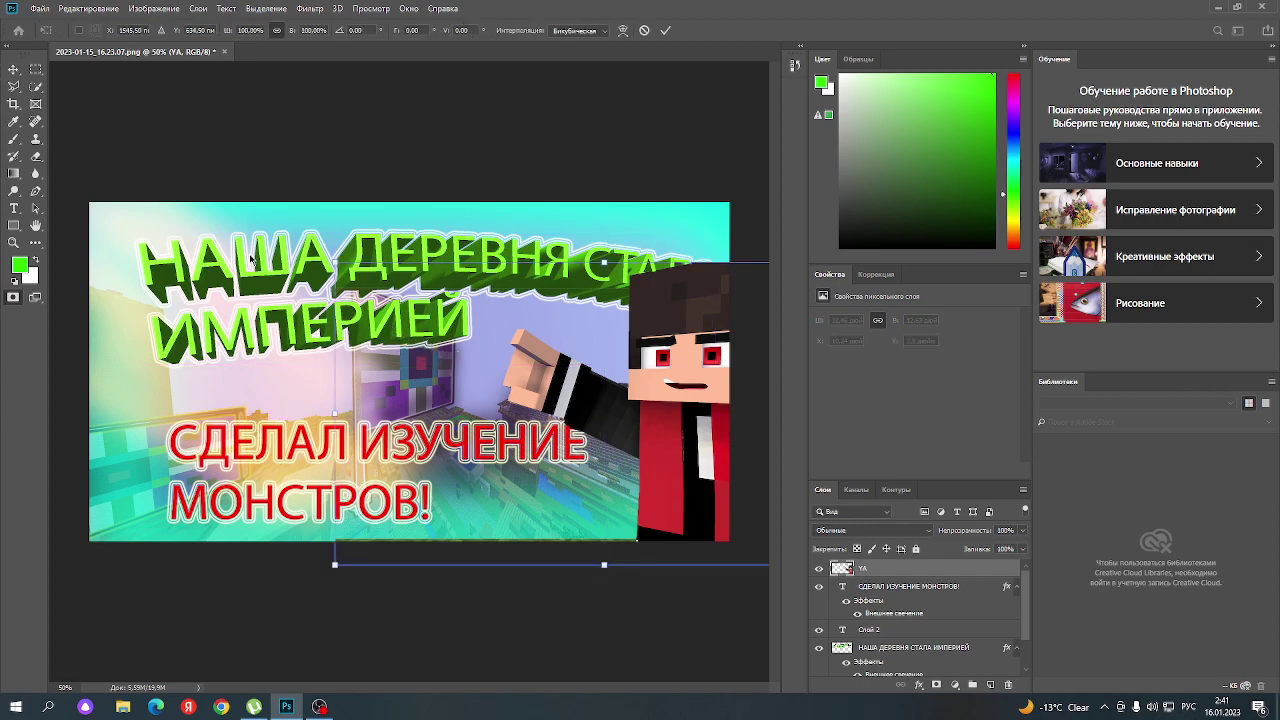
{"action": "mouse_move", "coordinate": [628, 405]}
{"action": "left_mouse_down"}
{"action": "mouse_move", "coordinate": [617, 457]}
{"action": "mouse_move", "coordinate": [660, 495]}
{"action": "mouse_move", "coordinate": [600, 509]}
{"action": "left_mouse_up"}
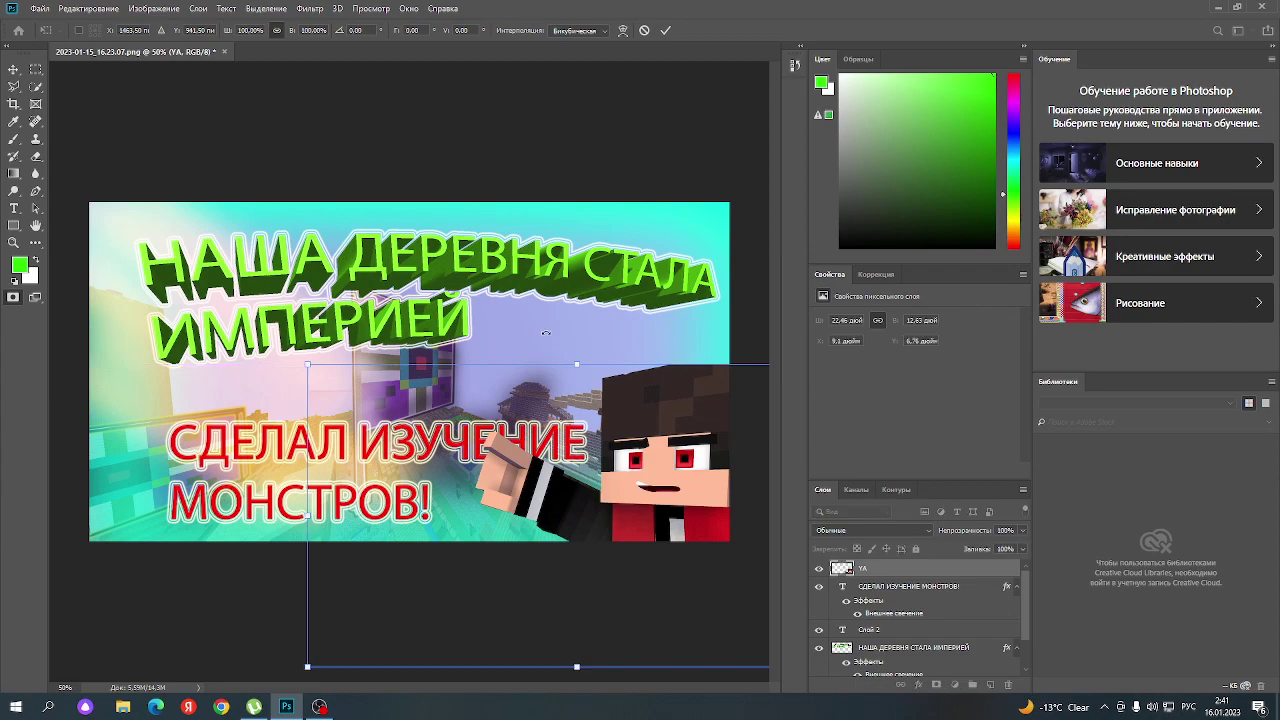
{"action": "left_click", "coordinate": [13, 139]}
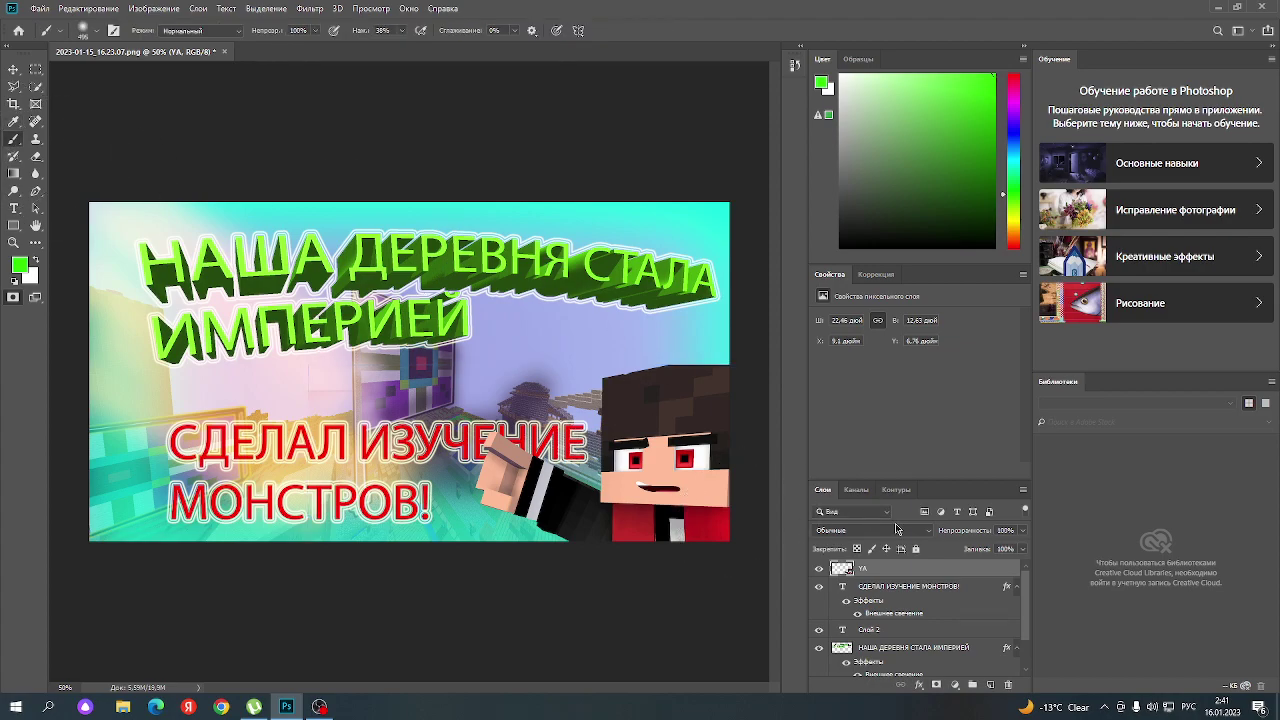
- Paint a teal hue over the character's red shirt and jacket bottom
{"action": "left_click", "coordinate": [1011, 166]}
{"action": "mouse_move", "coordinate": [314, 557]}
{"action": "left_mouse_down"}
{"action": "mouse_move", "coordinate": [704, 585]}
{"action": "mouse_move", "coordinate": [789, 434]}
{"action": "left_mouse_up"}
{"action": "left_click_drag", "start_coordinate": [785, 315], "coordinate": [783, 350]}
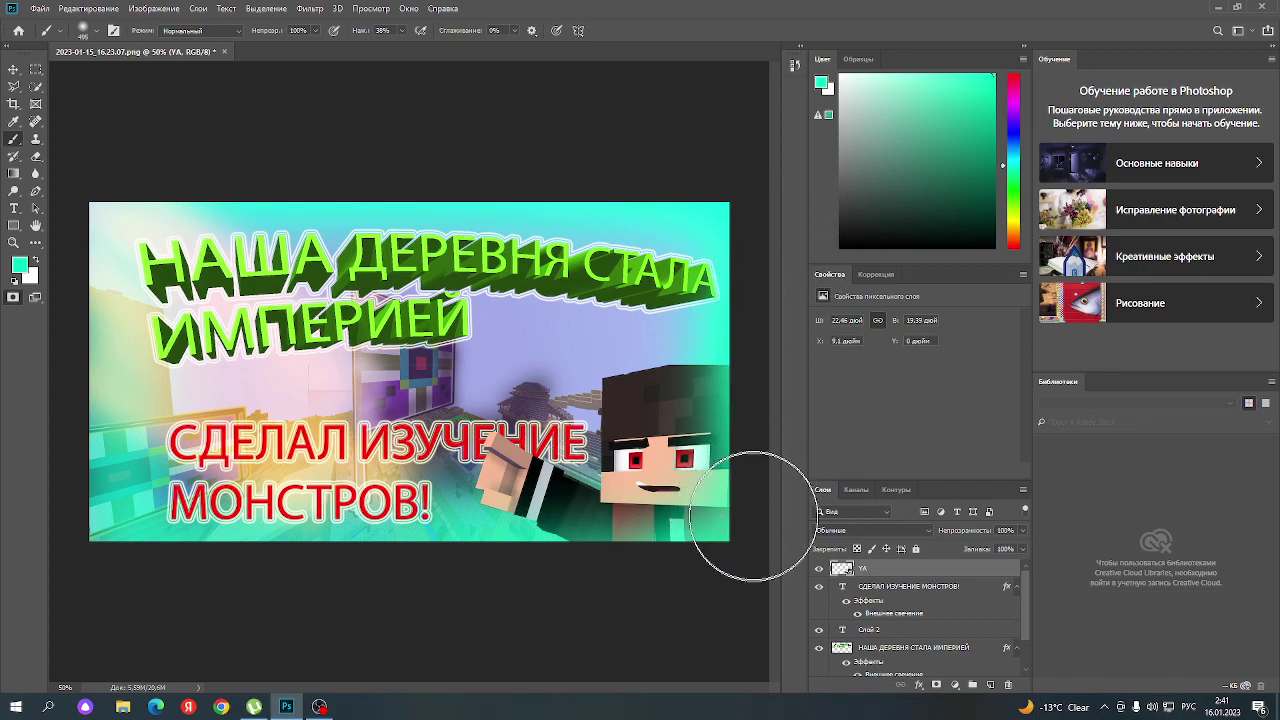
- Switch to white and try painting on the character in Quick Mask mode
{"action": "key", "text": "x"}
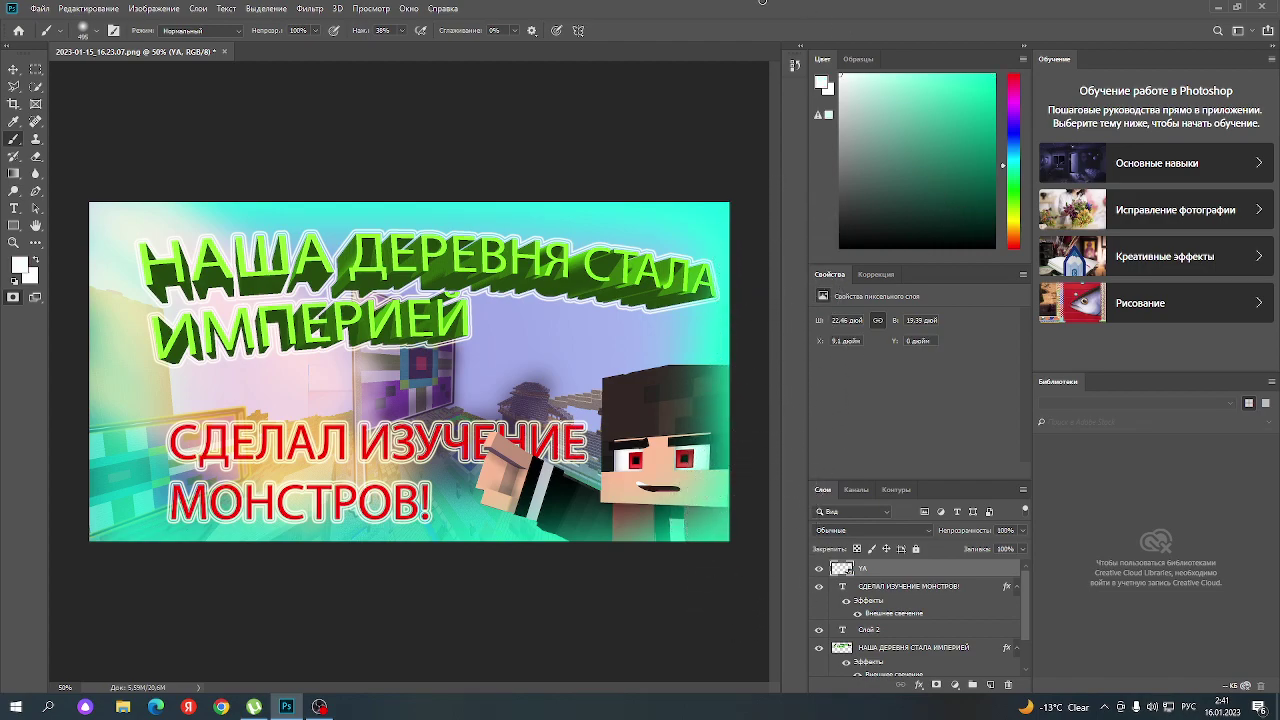
{"action": "key", "text": "q"}
{"action": "left_click", "coordinate": [628, 403]}
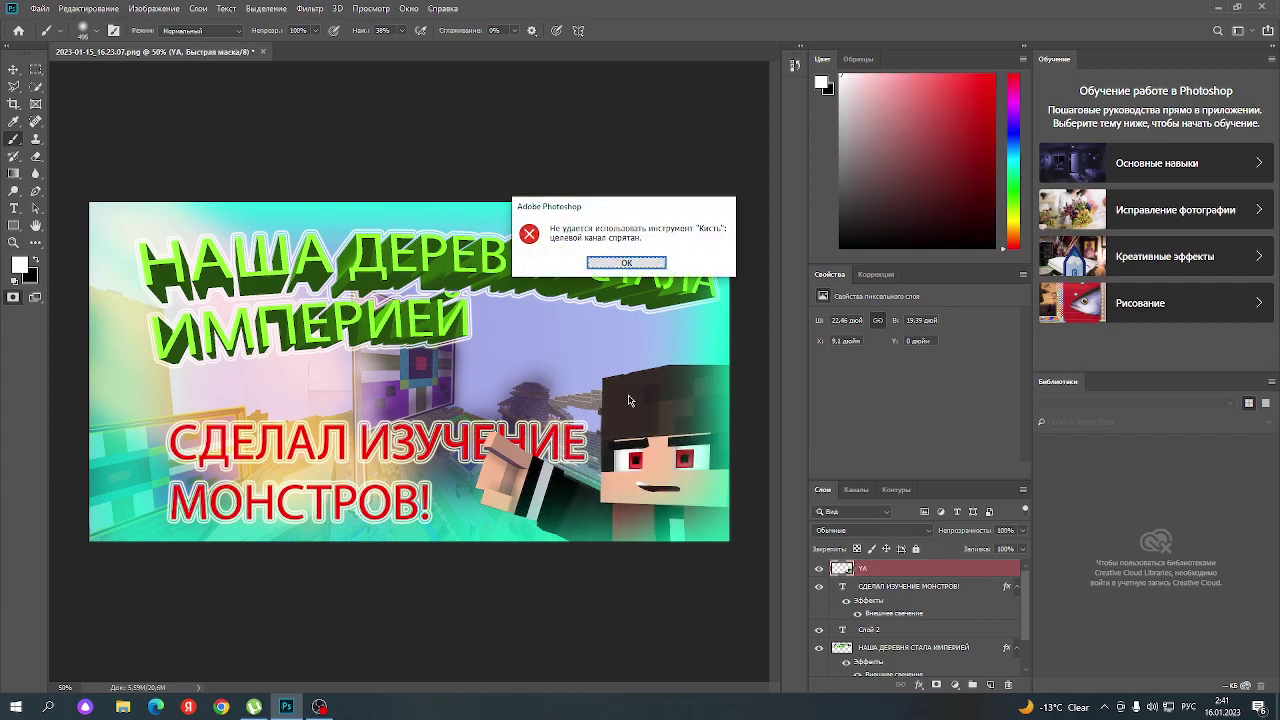
- Dismiss the hidden-channel error and free-transform the area to about half width and 61% height
{"action": "left_click", "coordinate": [632, 264]}
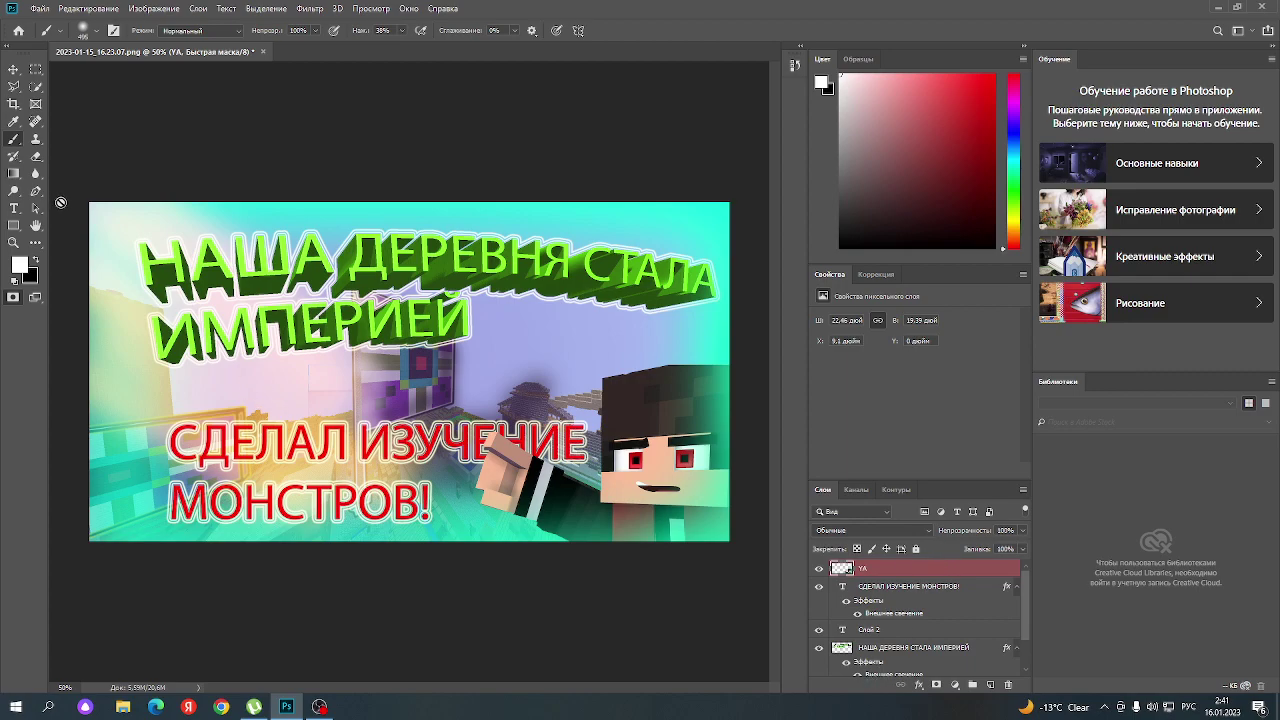
{"action": "key", "text": "ctrl+t"}
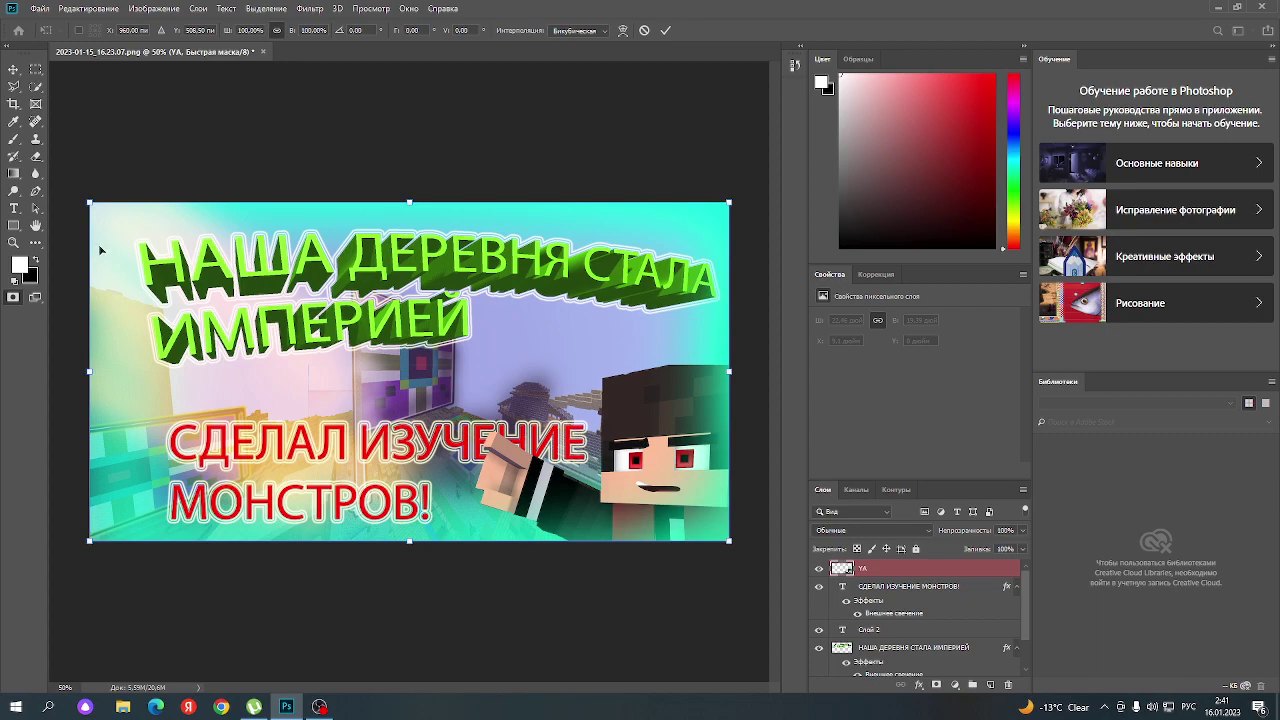
{"action": "left_click_drag", "start_coordinate": [90, 198], "coordinate": [424, 300]}
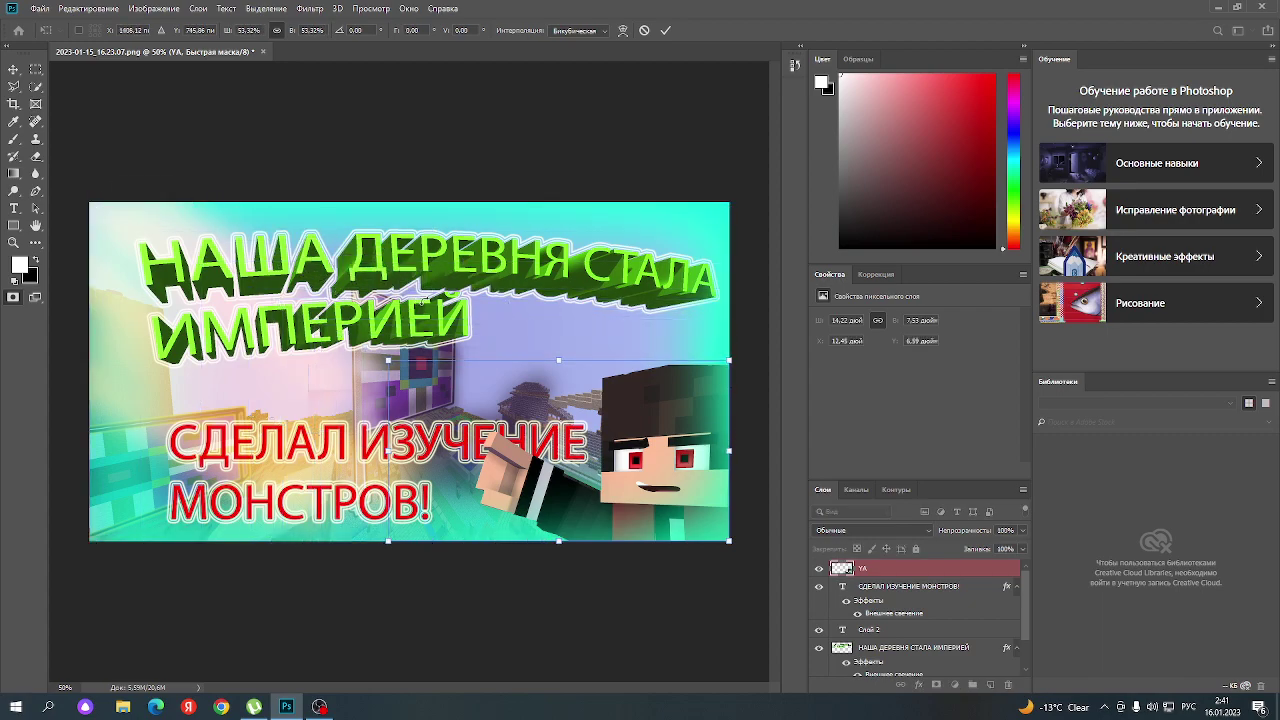
{"action": "left_click_drag", "start_coordinate": [558, 357], "coordinate": [572, 341]}
{"action": "left_click_drag", "start_coordinate": [390, 365], "coordinate": [406, 371]}
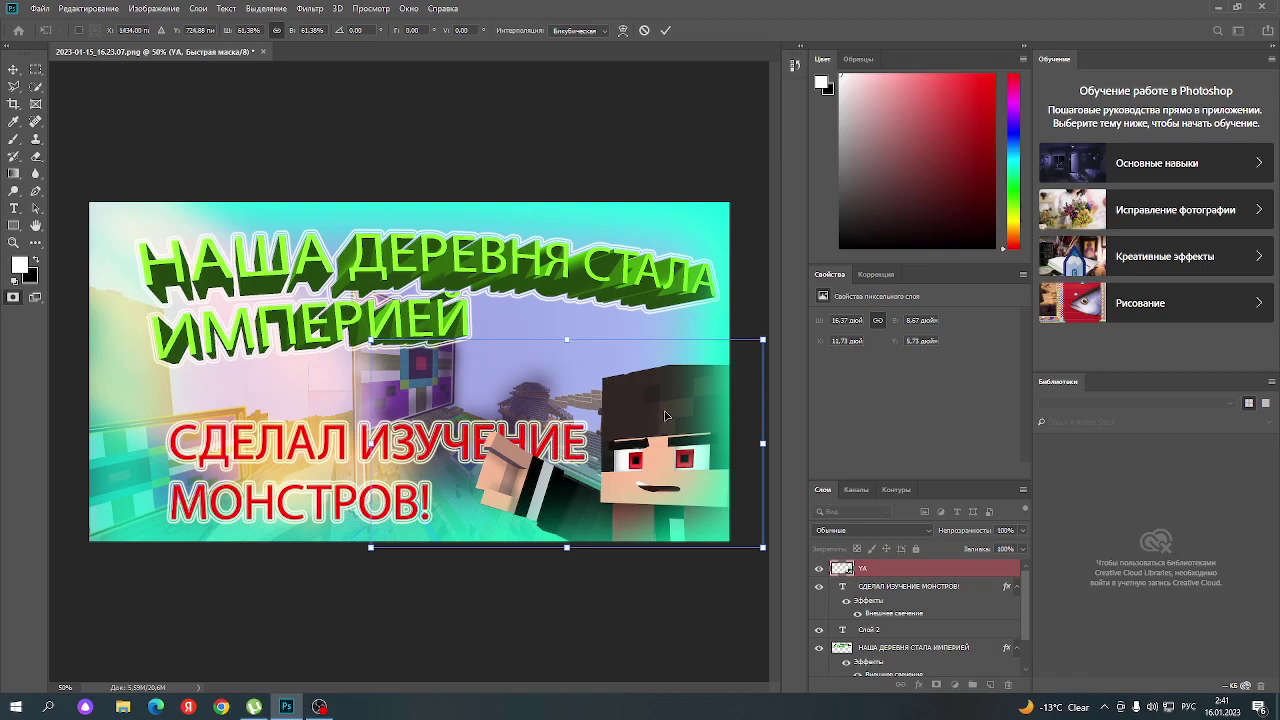
{"action": "key", "text": "Return"}
- Switch to the Brush tool and set its size to 72 px
{"action": "key", "text": "b"}
{"action": "left_click", "coordinate": [85, 30]}
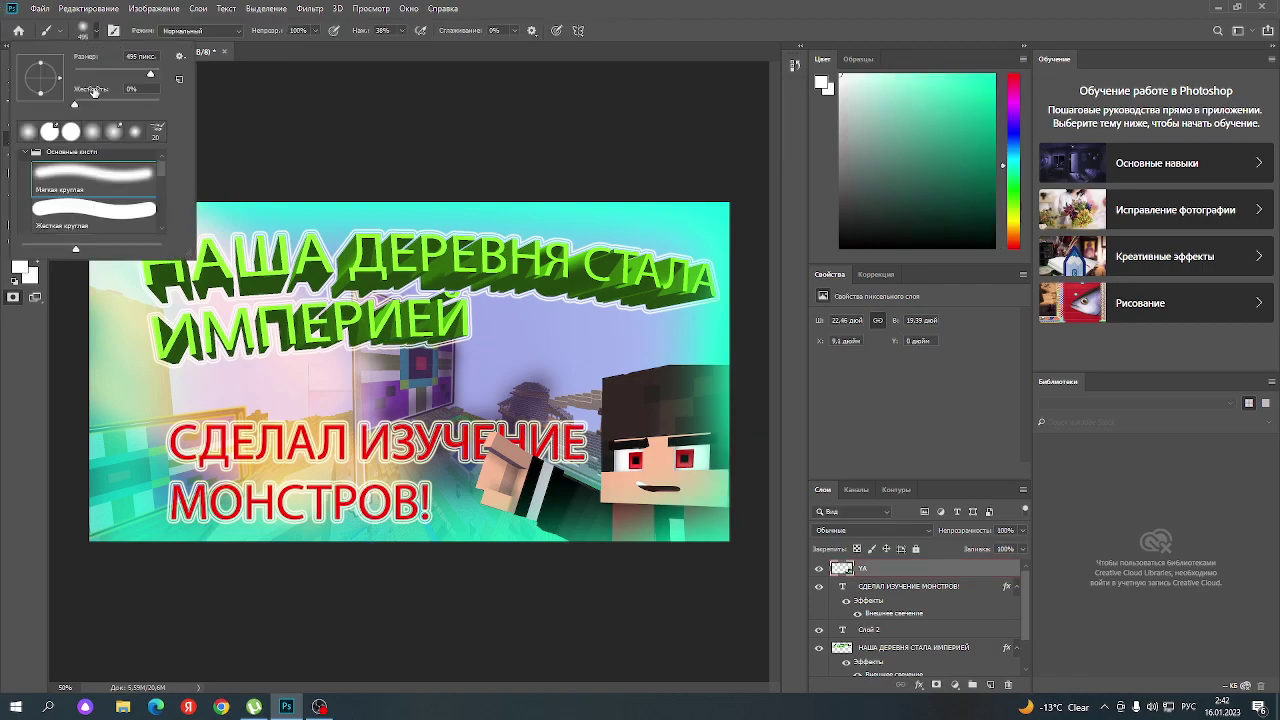
{"action": "left_click", "coordinate": [96, 74]}
{"action": "key", "text": "Return"}
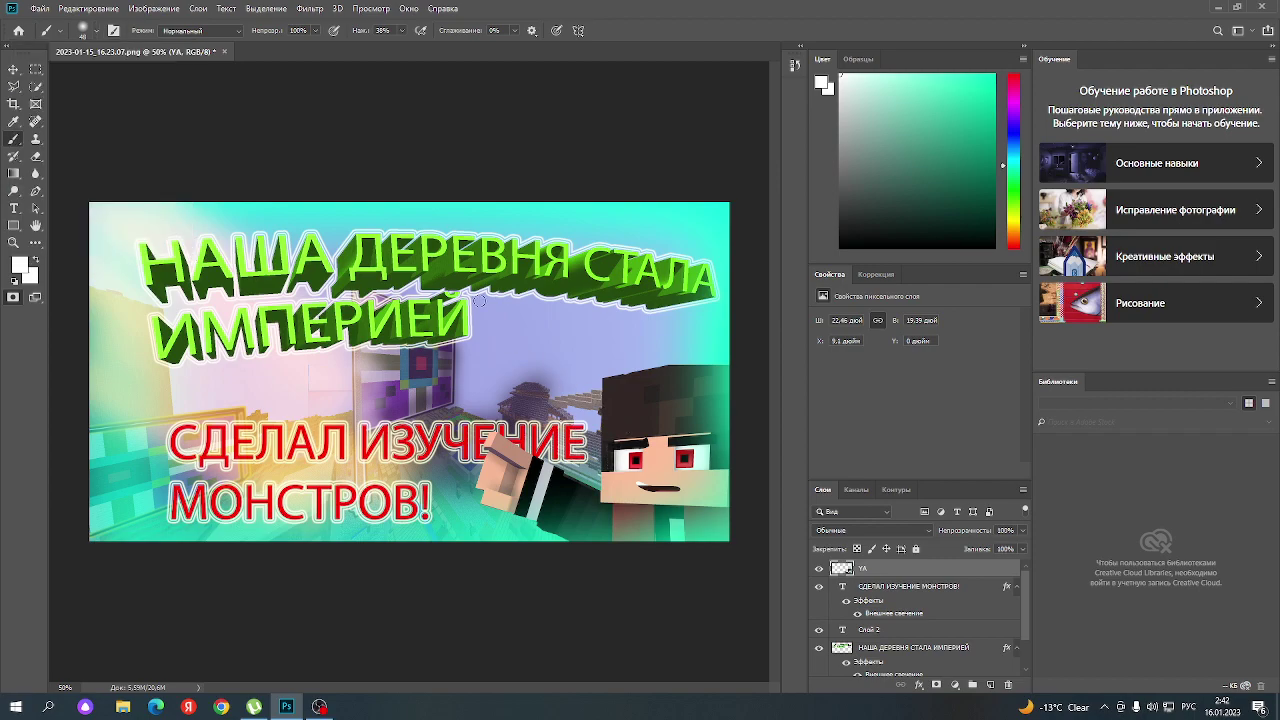
{"action": "left_click", "coordinate": [82, 31]}
{"action": "left_click_drag", "start_coordinate": [88, 76], "coordinate": [108, 82]}
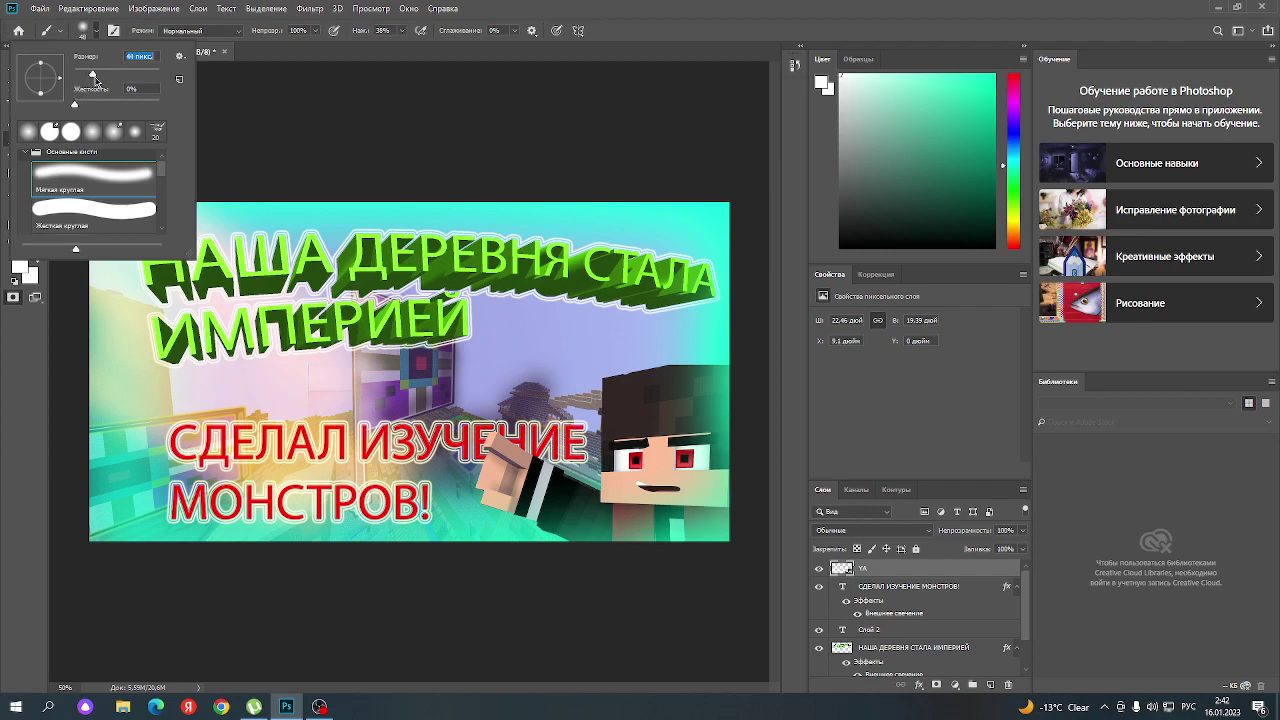
{"action": "key", "text": "Return"}
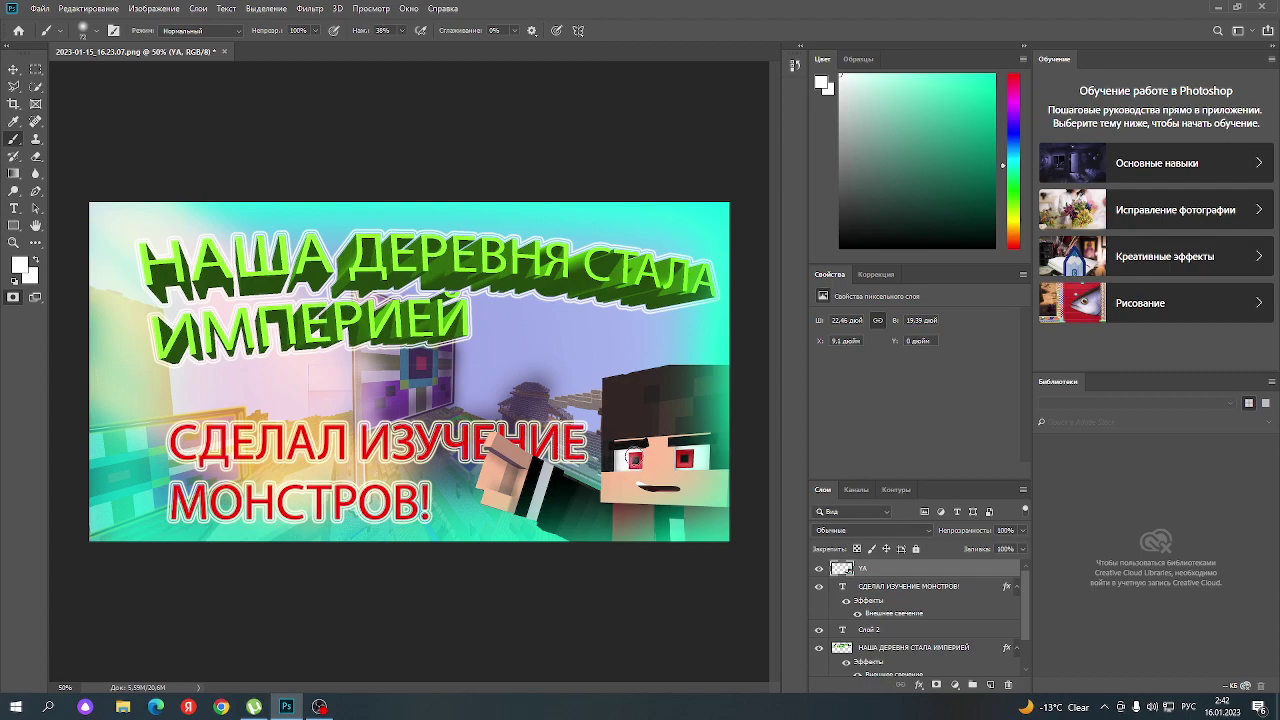
- Darken the character's right eye with black paint
{"action": "left_click_drag", "start_coordinate": [632, 461], "coordinate": [644, 462]}
{"action": "key", "text": "ctrl+z"}
{"action": "key", "text": "d"}
{"action": "left_click_drag", "start_coordinate": [685, 454], "coordinate": [684, 459]}
- Pick bright aqua, enlarge the brush to 180 px, and blend it into the face's lower right
{"action": "left_click", "coordinate": [993, 76]}
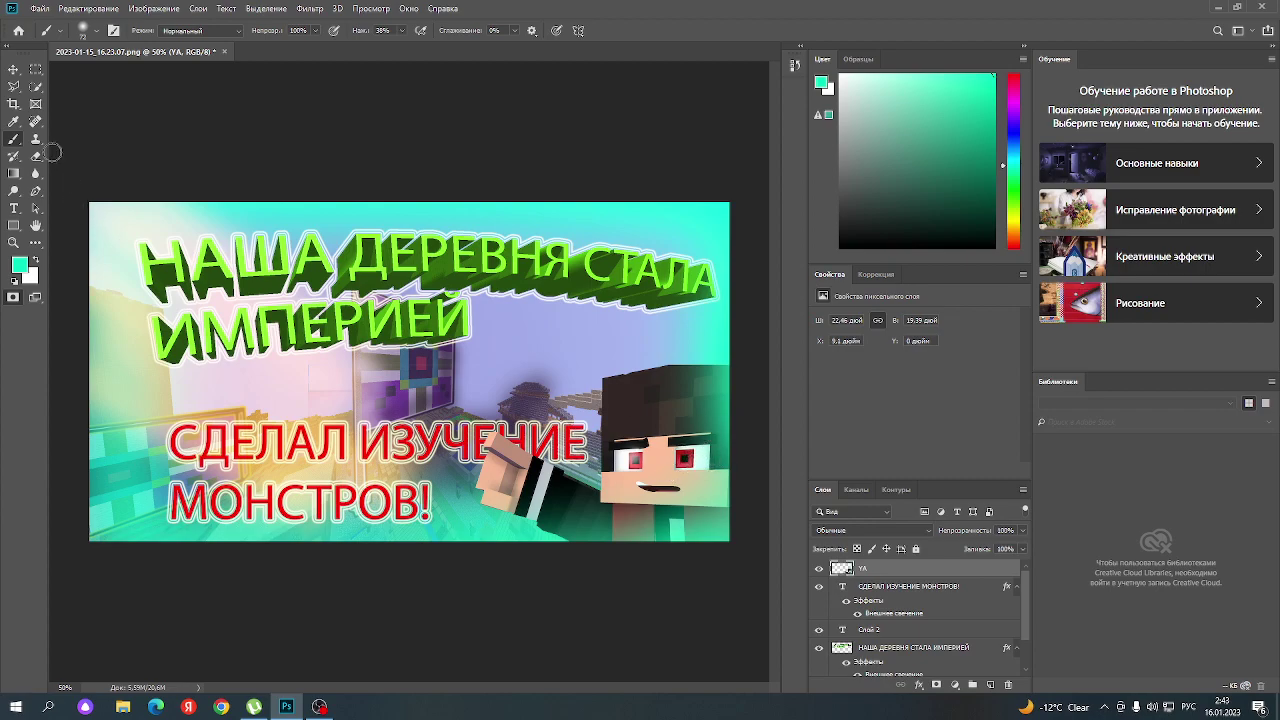
{"action": "left_click", "coordinate": [90, 28]}
{"action": "left_click_drag", "start_coordinate": [105, 76], "coordinate": [185, 112]}
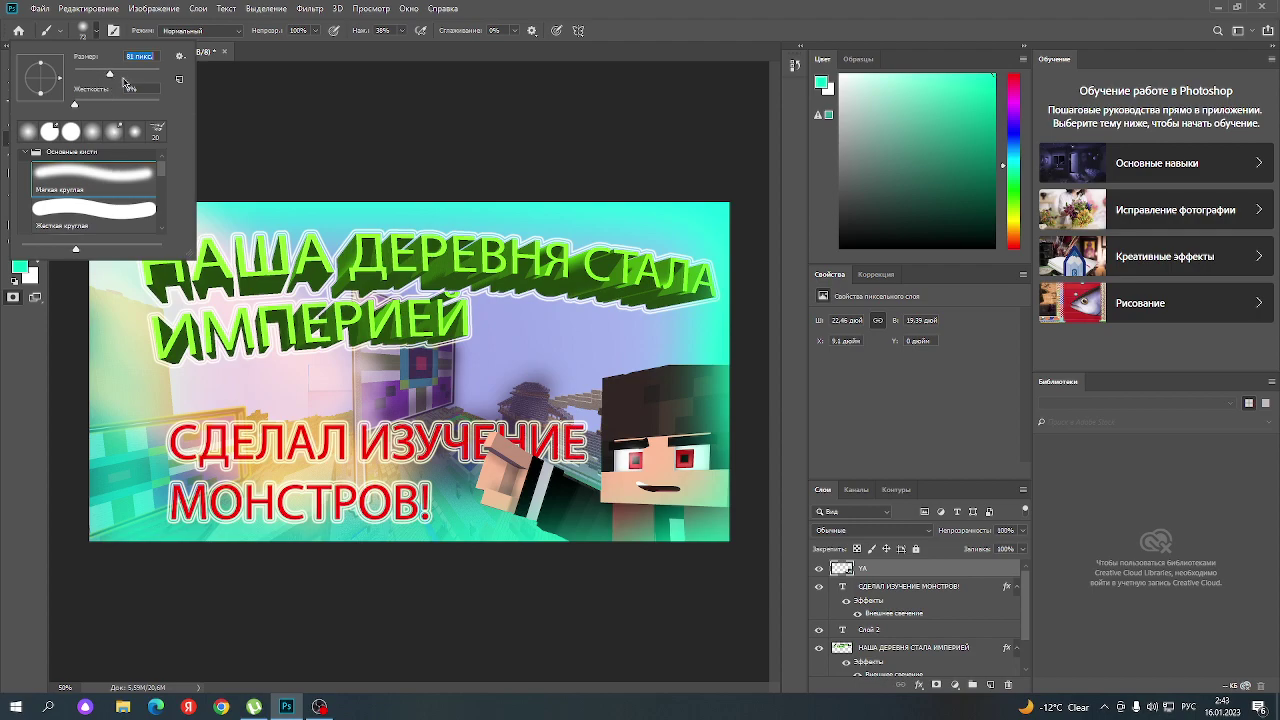
{"action": "left_click", "coordinate": [705, 462]}
{"action": "left_click_drag", "start_coordinate": [705, 462], "coordinate": [712, 508]}
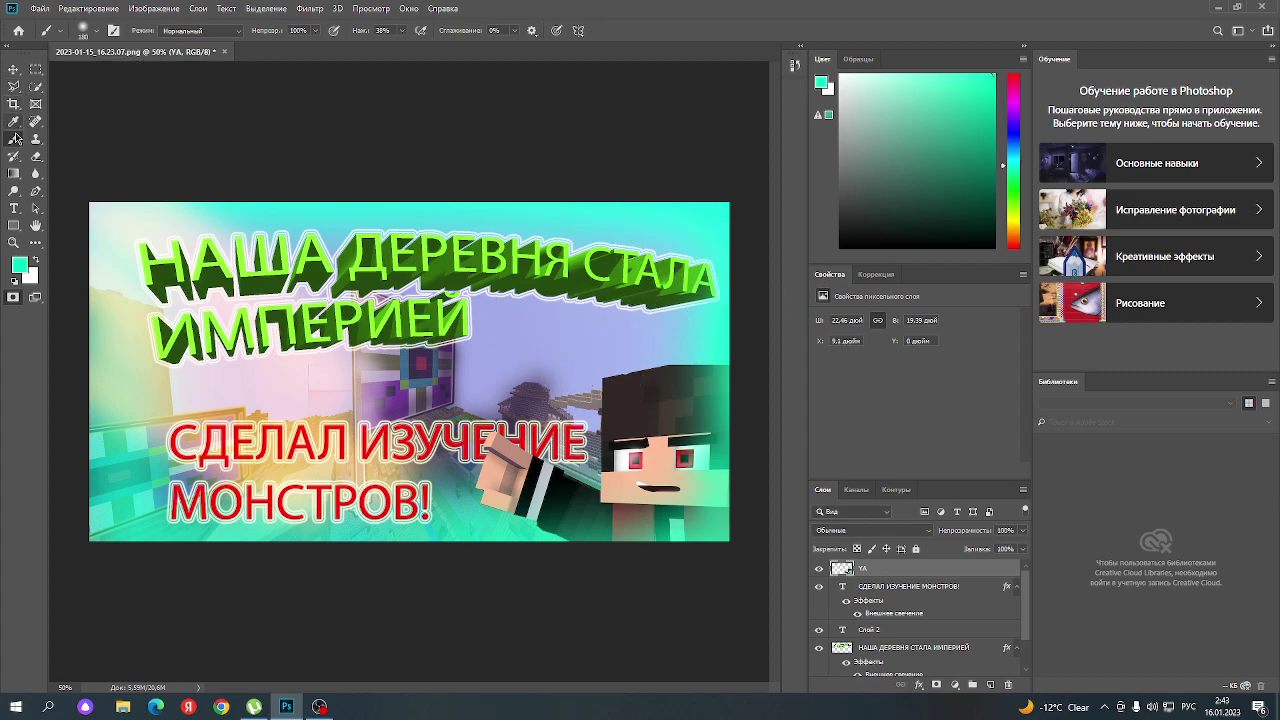
- Set black as the painting colour and shrink the brush to 9 px
{"action": "key", "text": "d"}
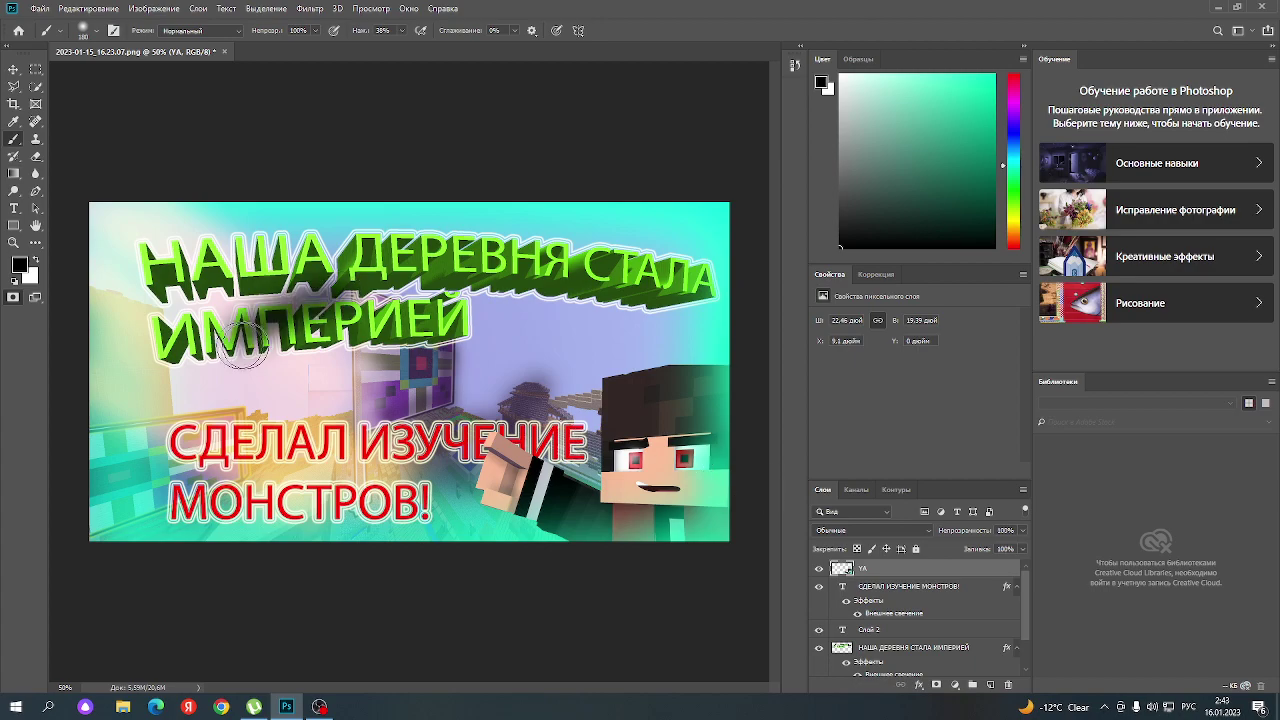
{"action": "left_click", "coordinate": [250, 322]}
{"action": "key", "text": "ctrl+z"}
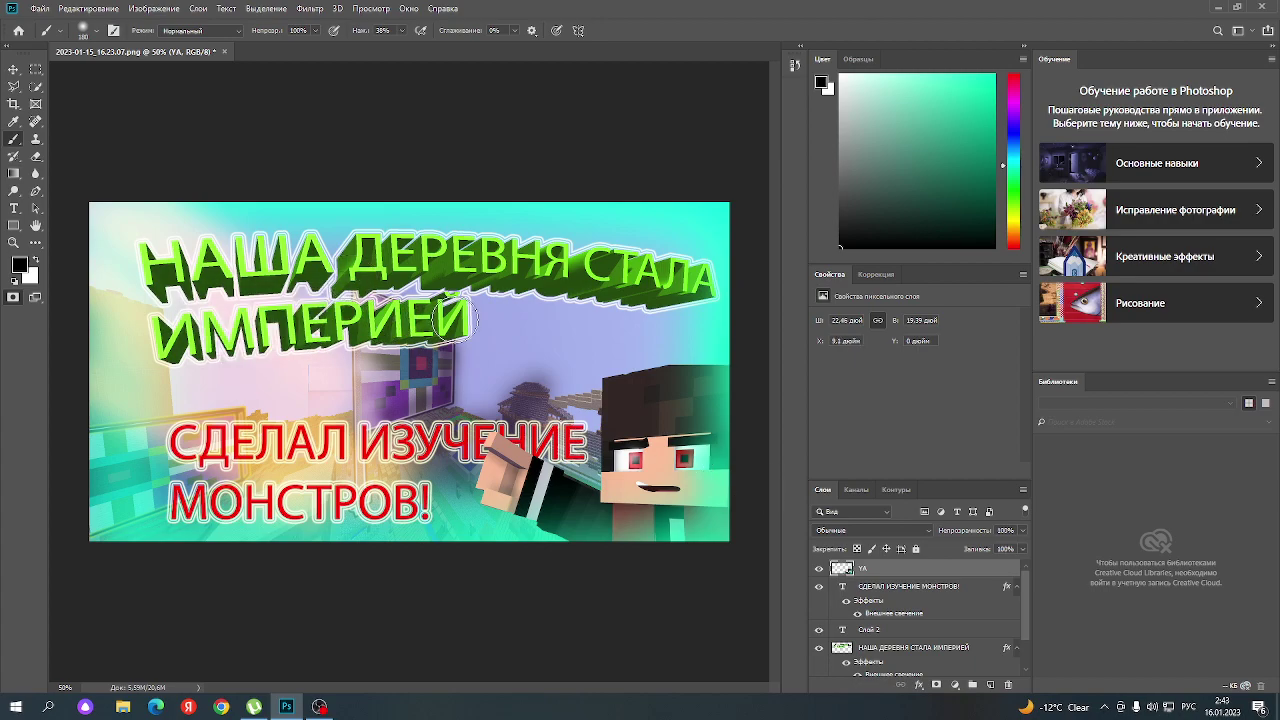
{"action": "left_click", "coordinate": [84, 32]}
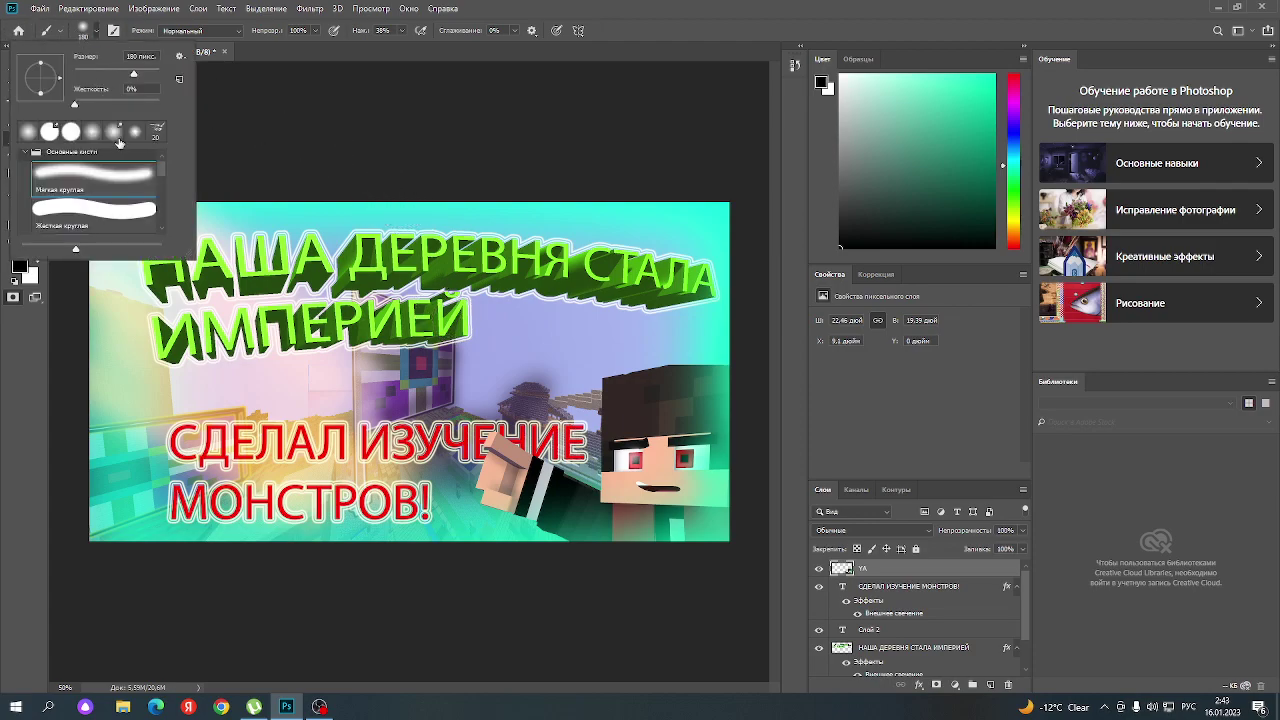
{"action": "left_click", "coordinate": [861, 220]}
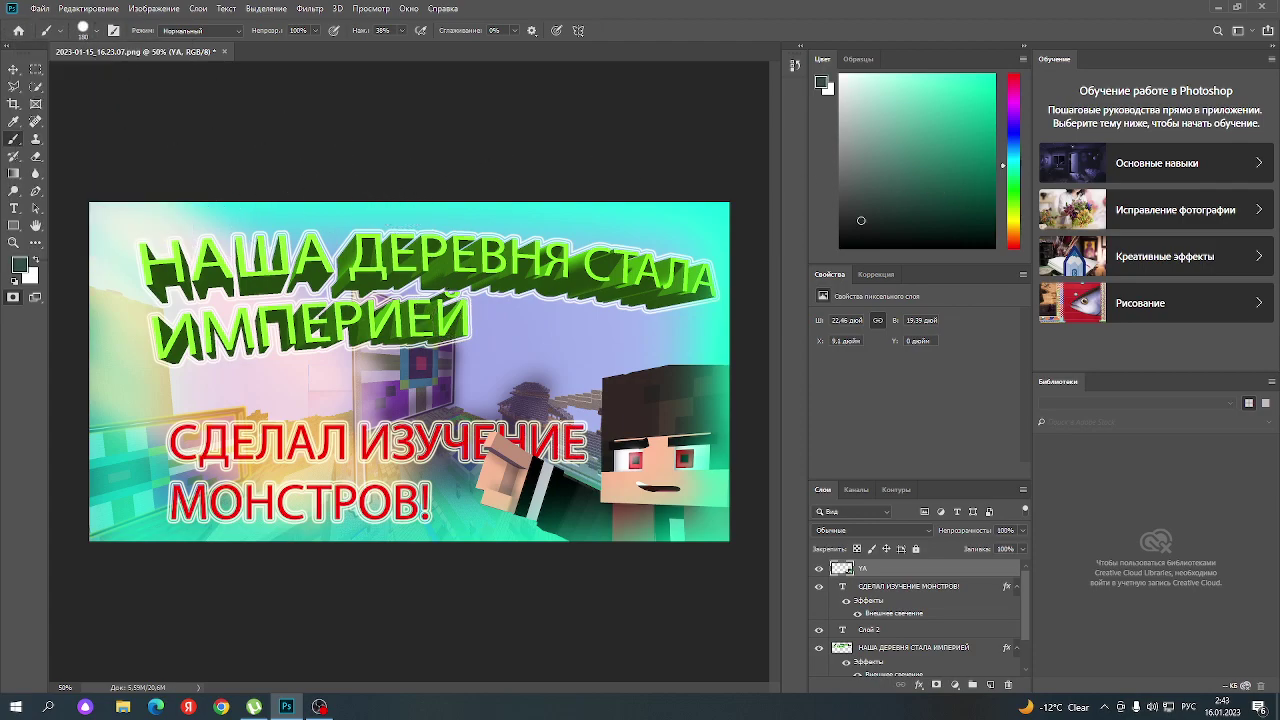
{"action": "left_click_drag", "start_coordinate": [861, 220], "coordinate": [835, 252]}
{"action": "left_click", "coordinate": [84, 32]}
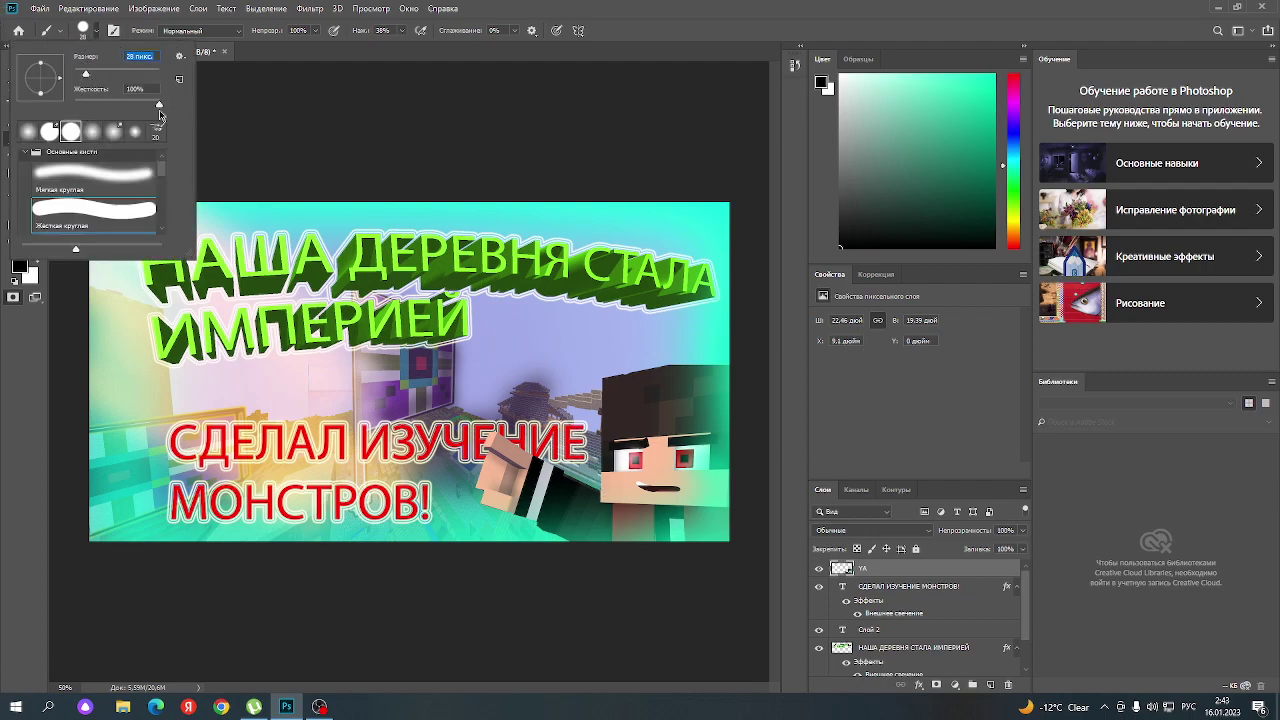
{"action": "left_click_drag", "start_coordinate": [86, 74], "coordinate": [78, 74]}
{"action": "key", "text": "Return"}
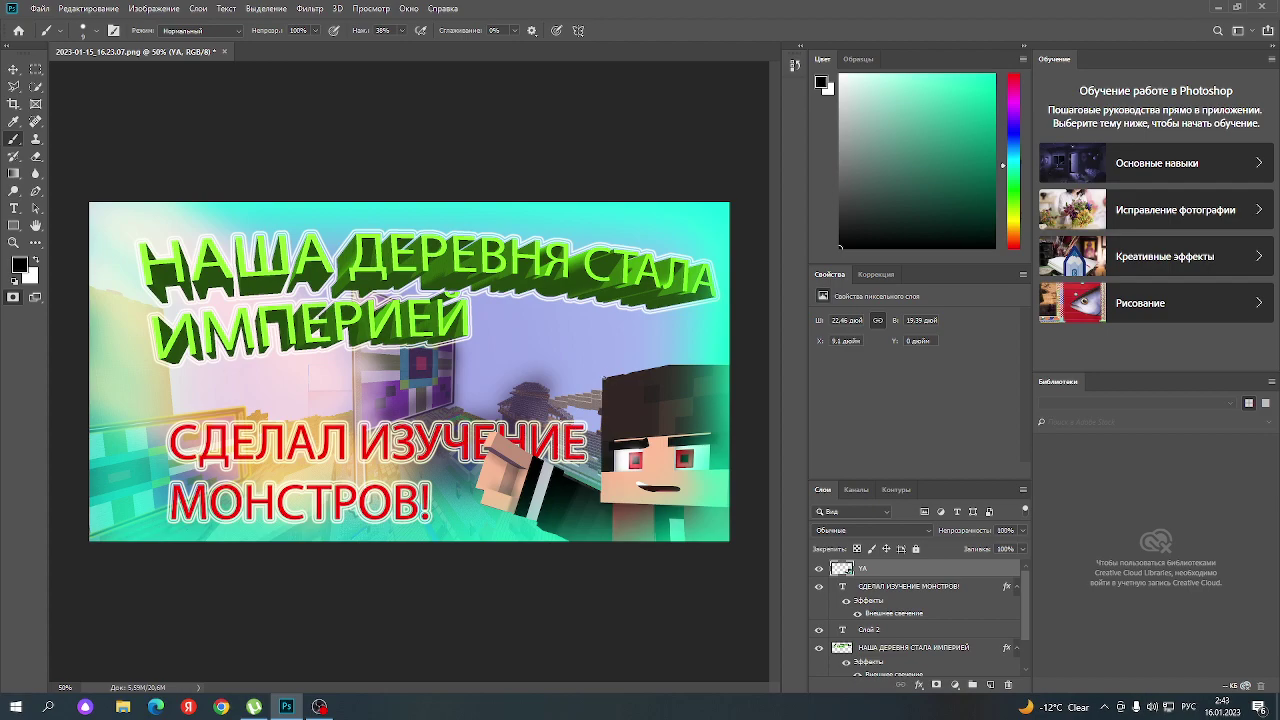
- Draw straight dark lines along the head's left side, top, and bottom
{"action": "left_click_drag", "start_coordinate": [601, 378], "coordinate": [601, 492]}
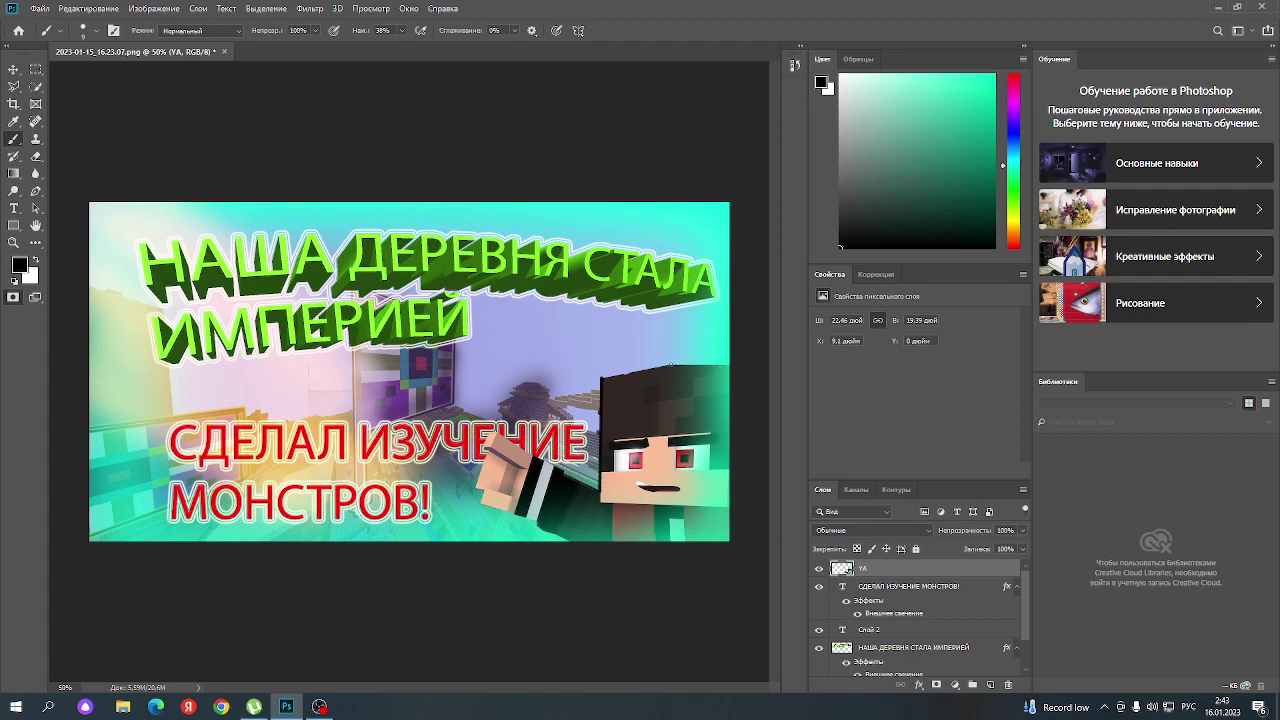
{"action": "left_click", "coordinate": [670, 365], "text": "shift"}
{"action": "left_click", "coordinate": [728, 364], "text": "shift"}
{"action": "left_click", "coordinate": [729, 506], "text": "shift"}
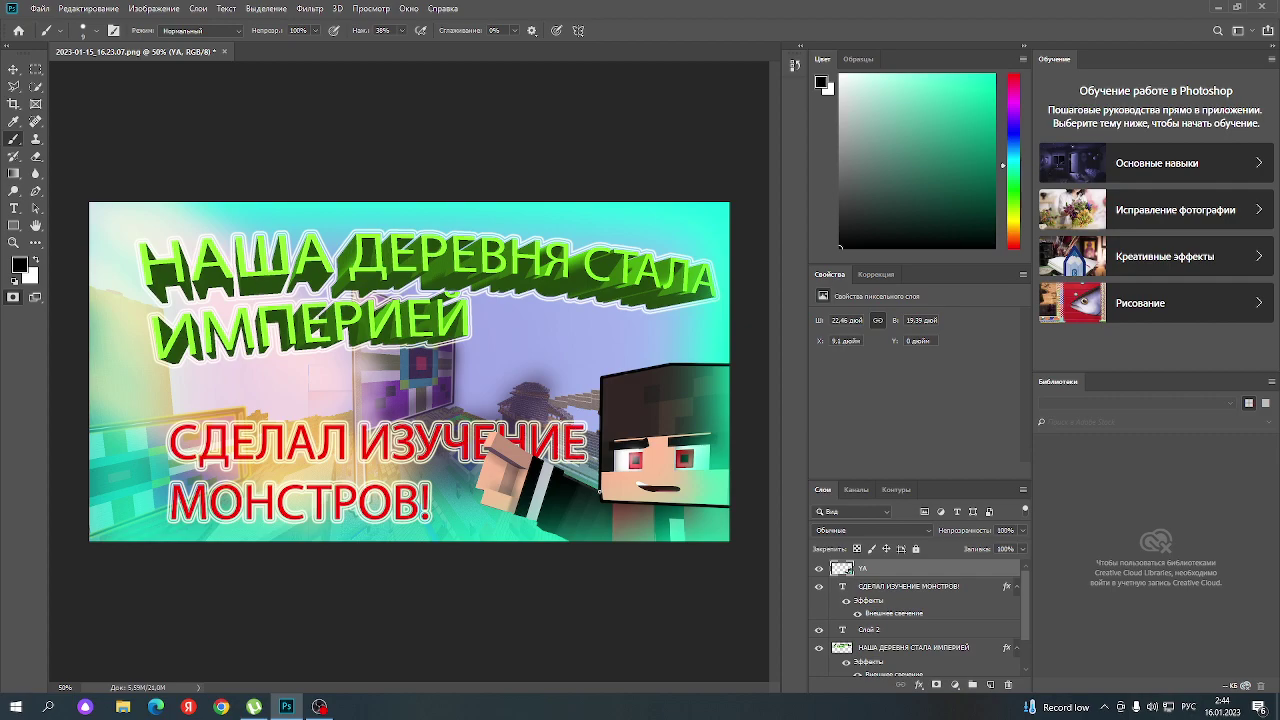
- Outline the character's arm and hand edges with dark strokes
{"action": "left_click_drag", "start_coordinate": [562, 472], "coordinate": [598, 490]}
{"action": "mouse_move", "coordinate": [500, 465]}
{"action": "left_mouse_down"}
{"action": "mouse_move", "coordinate": [560, 436]}
{"action": "mouse_move", "coordinate": [489, 431]}
{"action": "left_mouse_up"}
{"action": "left_click_drag", "start_coordinate": [486, 434], "coordinate": [485, 449]}
{"action": "left_click", "coordinate": [489, 451]}
{"action": "left_click_drag", "start_coordinate": [483, 436], "coordinate": [484, 444]}
{"action": "left_click_drag", "start_coordinate": [482, 448], "coordinate": [474, 485]}
{"action": "key", "text": "ctrl+z"}
{"action": "key", "text": "ctrl+shift+z"}
{"action": "key", "text": "ctrl+shift+z"}
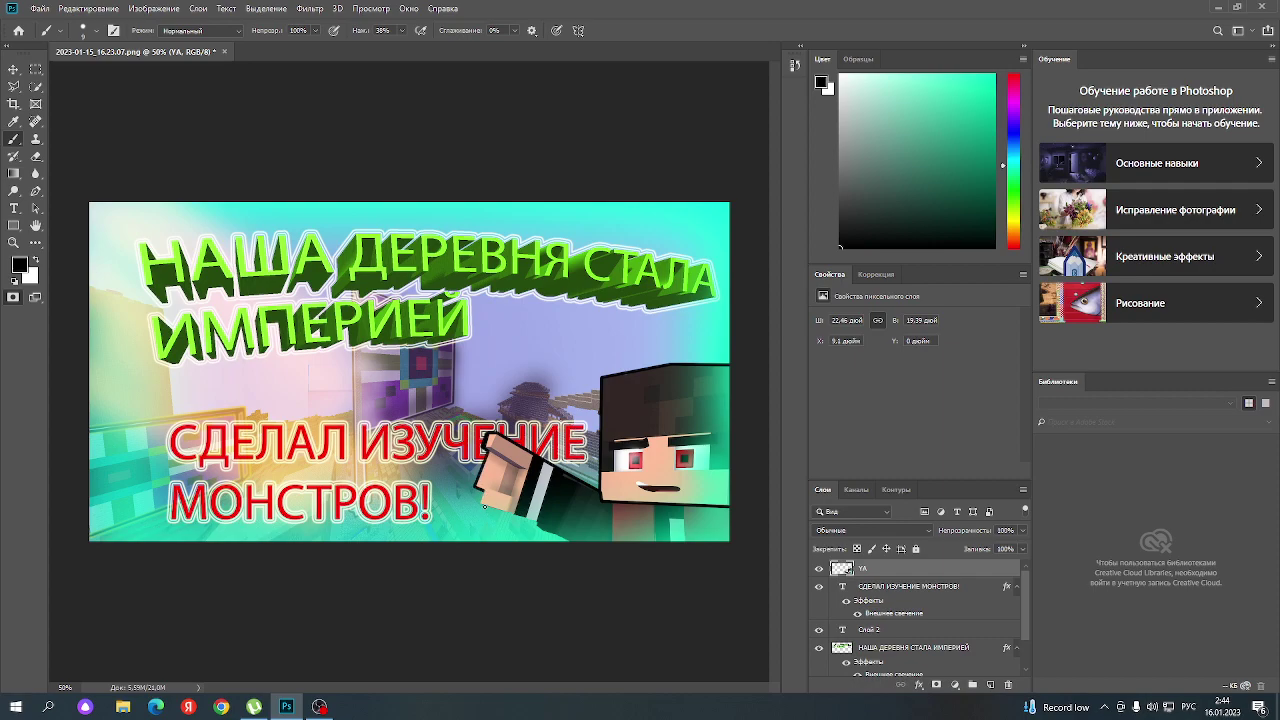
{"action": "key", "text": "ctrl+shift+z"}
{"action": "key", "text": "ctrl+shift+z"}
{"action": "key", "text": "ctrl+shift+z"}
{"action": "key", "text": "ctrl+shift+z"}
{"action": "key", "text": "ctrl+shift+z"}
{"action": "key", "text": "ctrl+shift+z"}
- Choose a bright red painting colour and paint a short stroke near the bottom edge
{"action": "left_click", "coordinate": [1011, 144]}
{"action": "left_click_drag", "start_coordinate": [1011, 144], "coordinate": [1022, 66]}
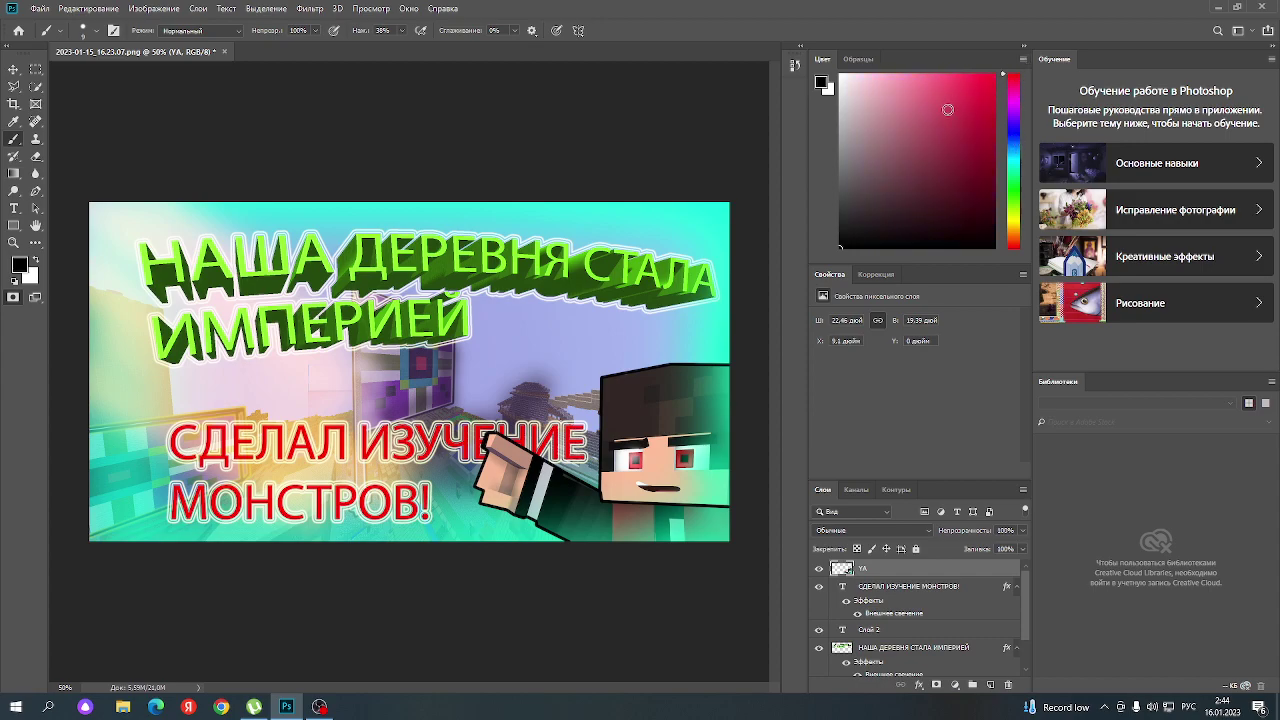
{"action": "left_click_drag", "start_coordinate": [917, 127], "coordinate": [1086, 6]}
{"action": "left_click_drag", "start_coordinate": [544, 532], "coordinate": [564, 541]}
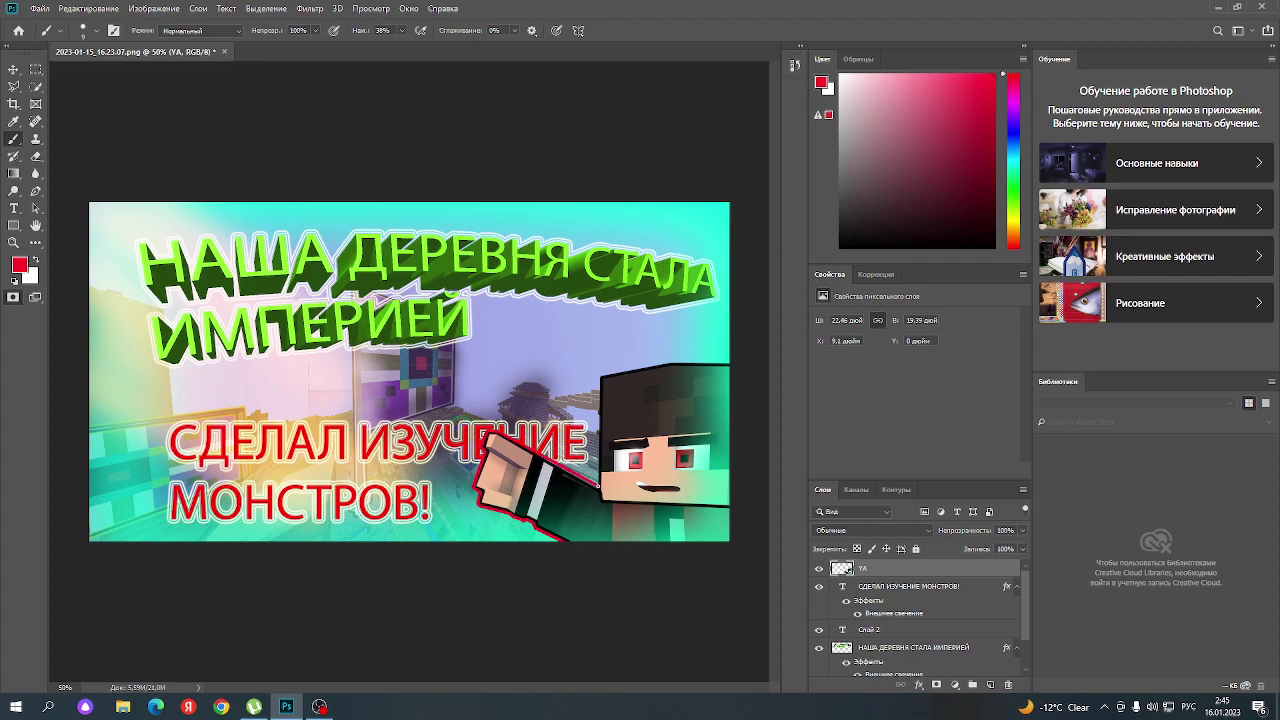
- Trace red lines along the sleeve edge and the head's left side and top
{"action": "left_click_drag", "start_coordinate": [553, 467], "coordinate": [590, 478]}
{"action": "mouse_move", "coordinate": [556, 463]}
{"action": "left_mouse_down"}
{"action": "mouse_move", "coordinate": [534, 452]}
{"action": "mouse_move", "coordinate": [594, 484]}
{"action": "left_mouse_up"}
{"action": "left_click", "coordinate": [601, 381], "text": "shift"}
{"action": "left_click", "coordinate": [670, 362], "text": "shift"}
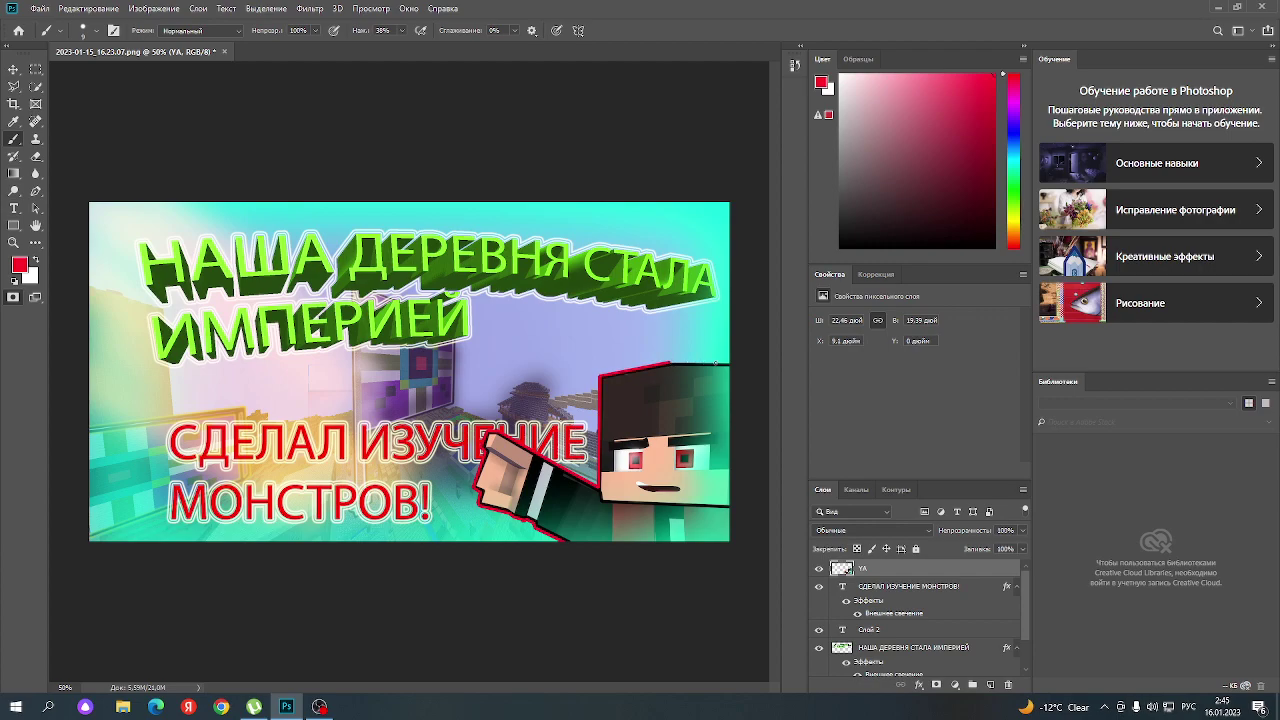
{"action": "left_click", "coordinate": [728, 363], "text": "shift"}
- Finish the red hand outline and add a white highlight to the right pupil
{"action": "key", "text": "ctrl+shift+z"}
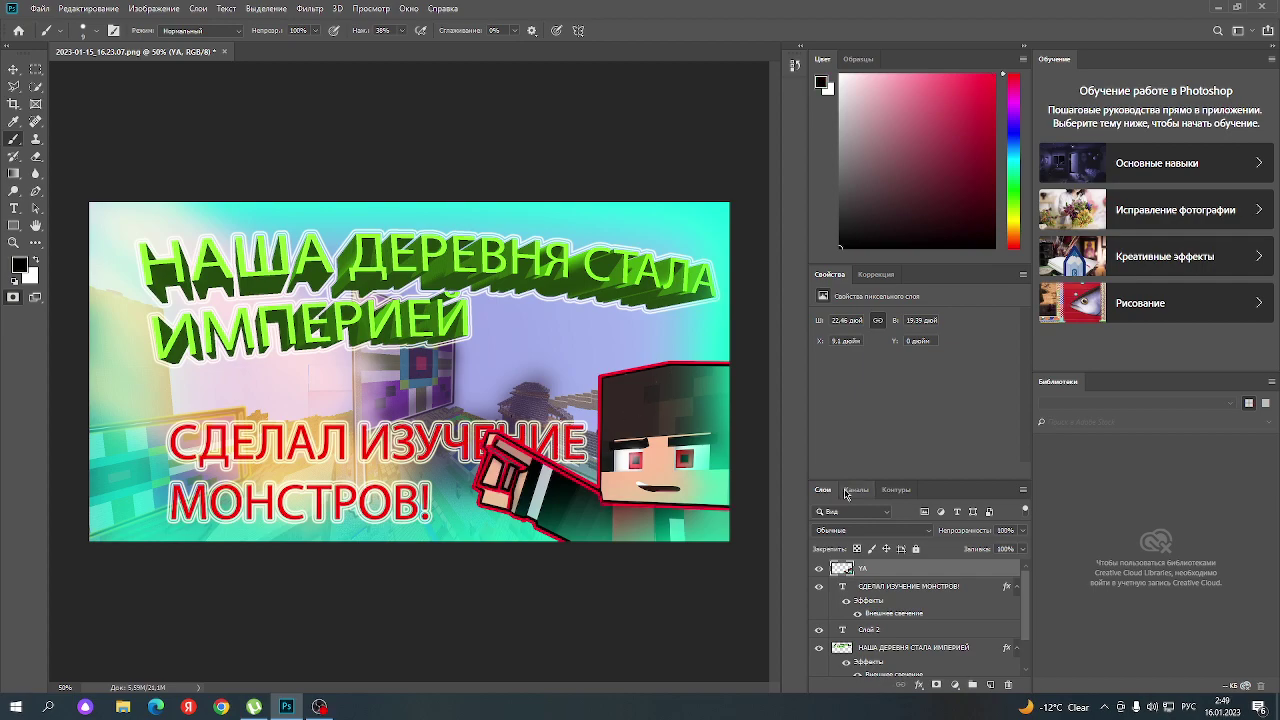
{"action": "key", "text": "d"}
{"action": "key", "text": "x"}
{"action": "left_click", "coordinate": [684, 458]}
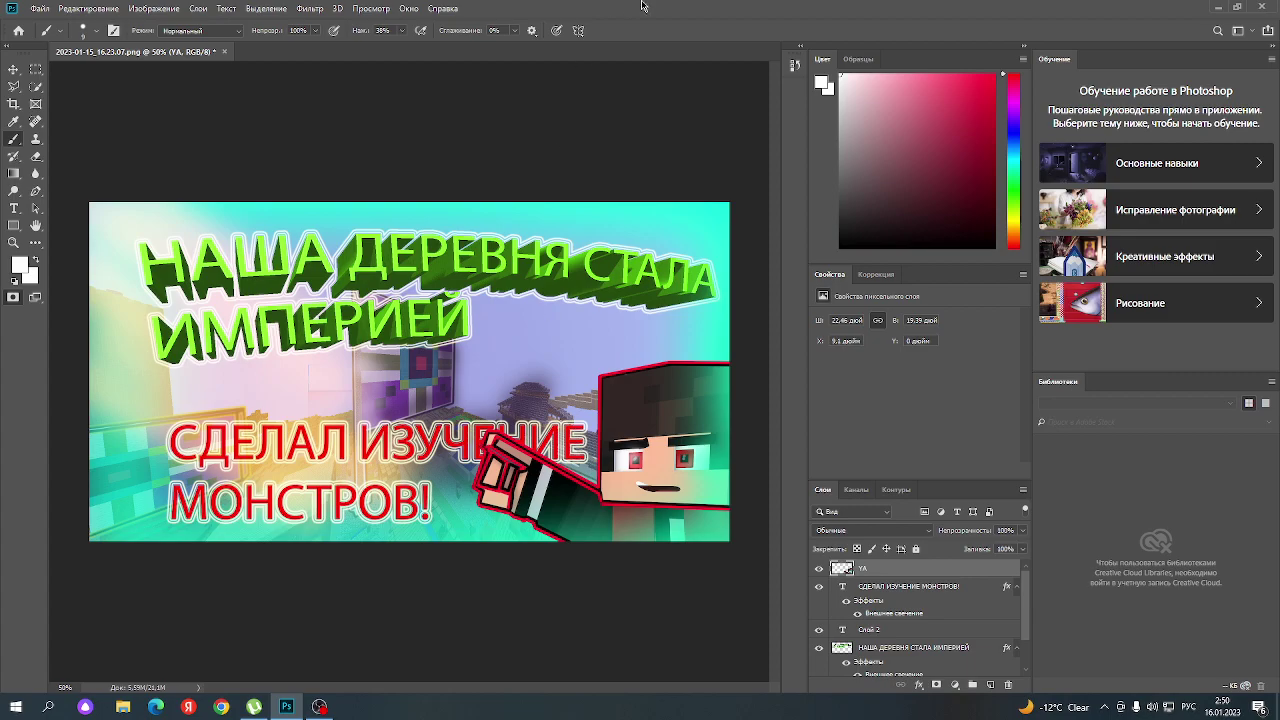
- Restore the Photoshop window to a smaller size and move it down the desktop
{"action": "double_click", "coordinate": [1115, 7]}
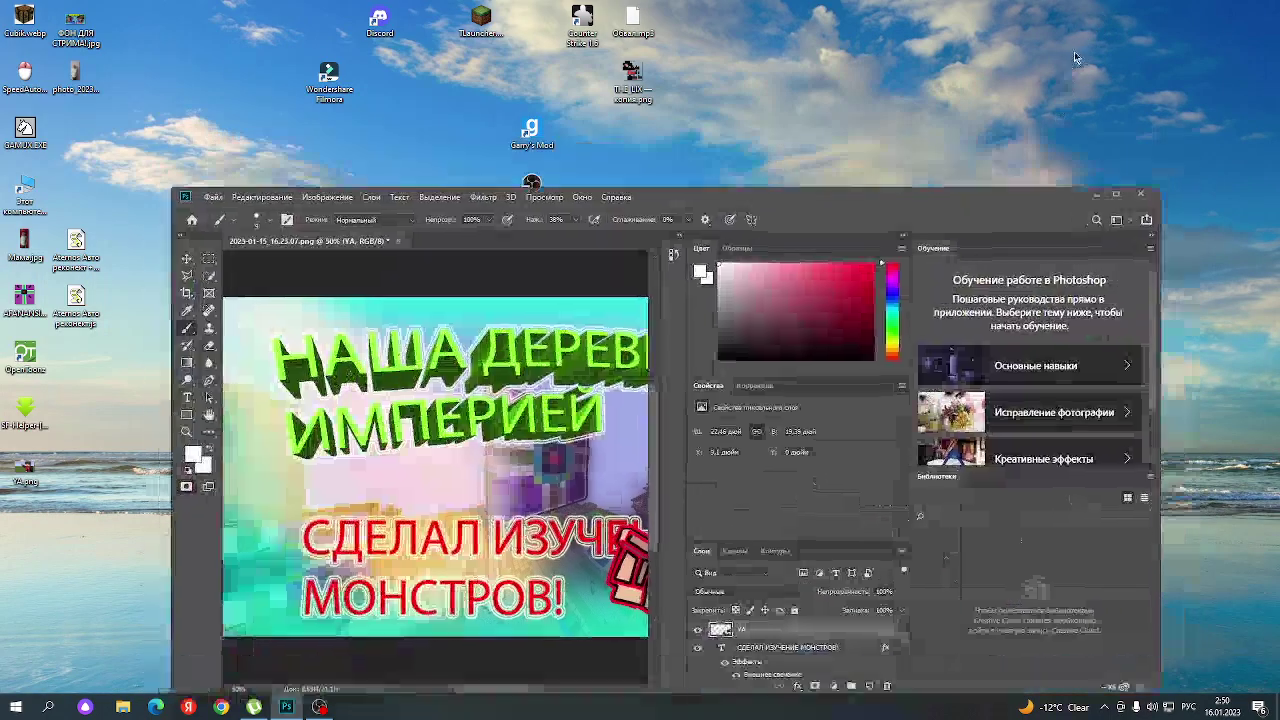
{"action": "double_click", "coordinate": [1045, 7]}
{"action": "left_click_drag", "start_coordinate": [1045, 7], "coordinate": [977, 56]}
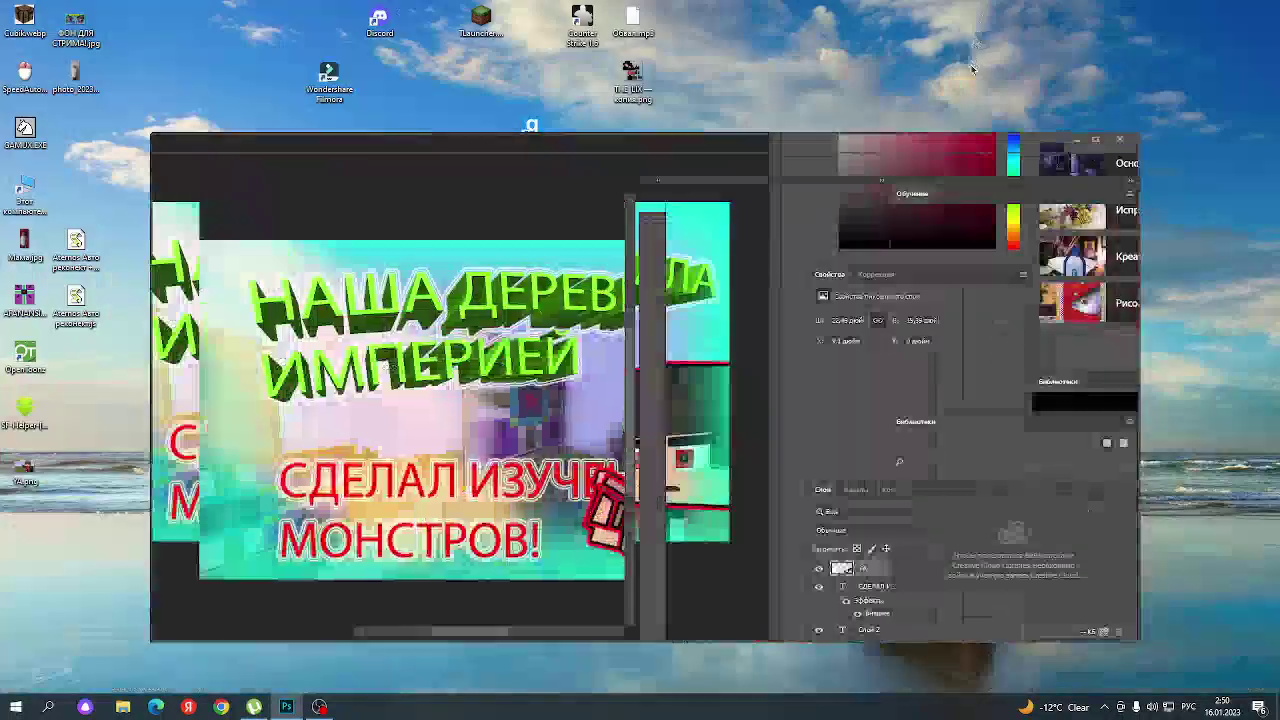
- Open Cubik.webp in Google Chrome, copy the image, and close the browser
{"action": "double_click", "coordinate": [30, 17]}
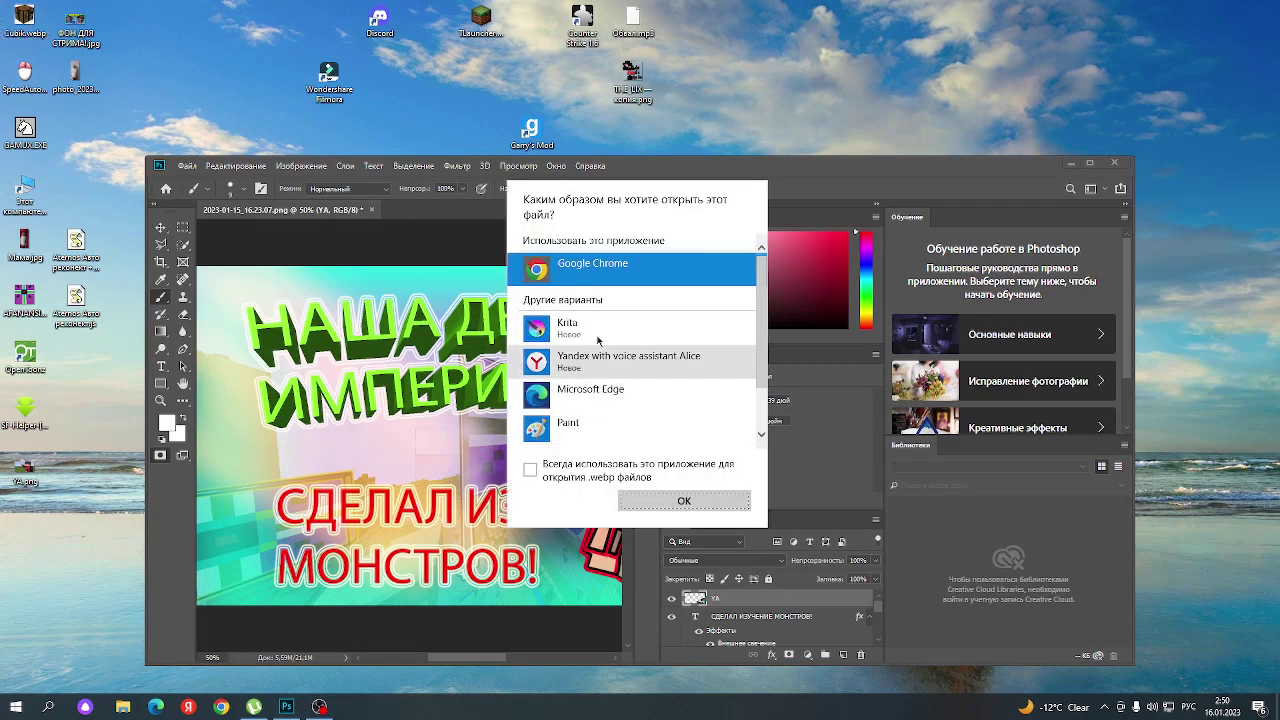
{"action": "double_click", "coordinate": [572, 263]}
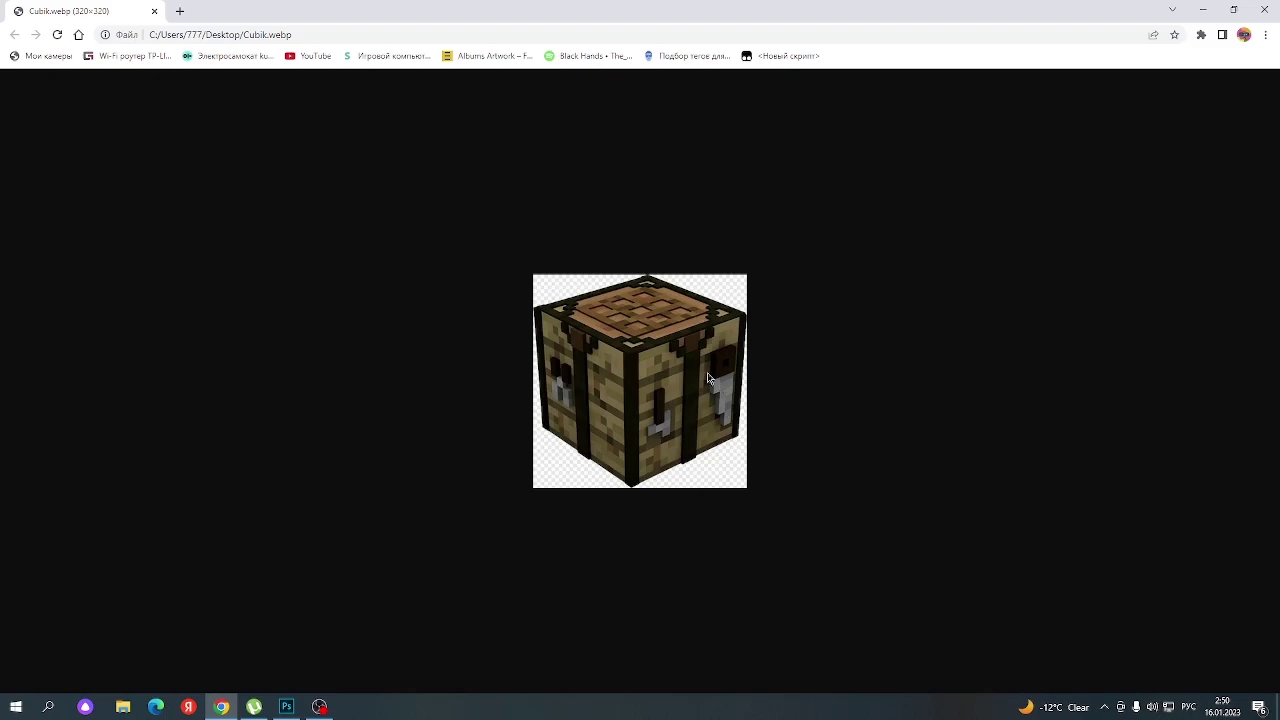
{"action": "right_click", "coordinate": [682, 430]}
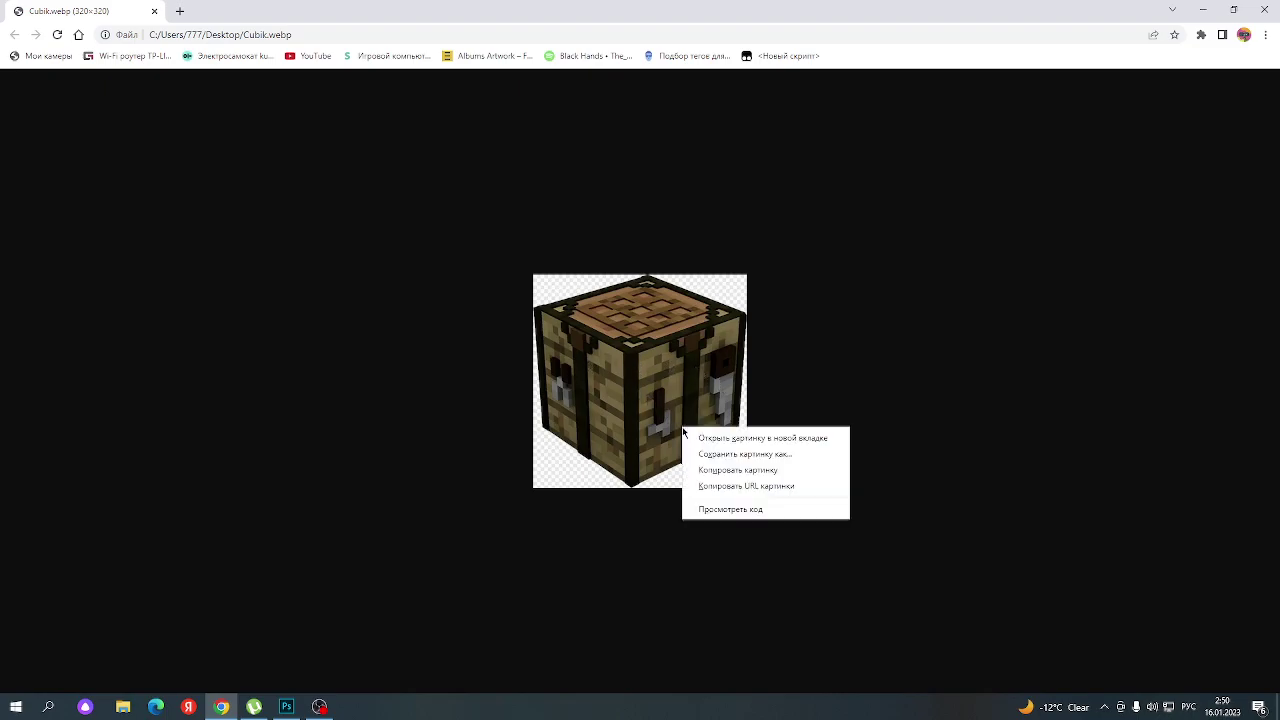
{"action": "left_click", "coordinate": [752, 474]}
{"action": "left_click", "coordinate": [1268, 8]}
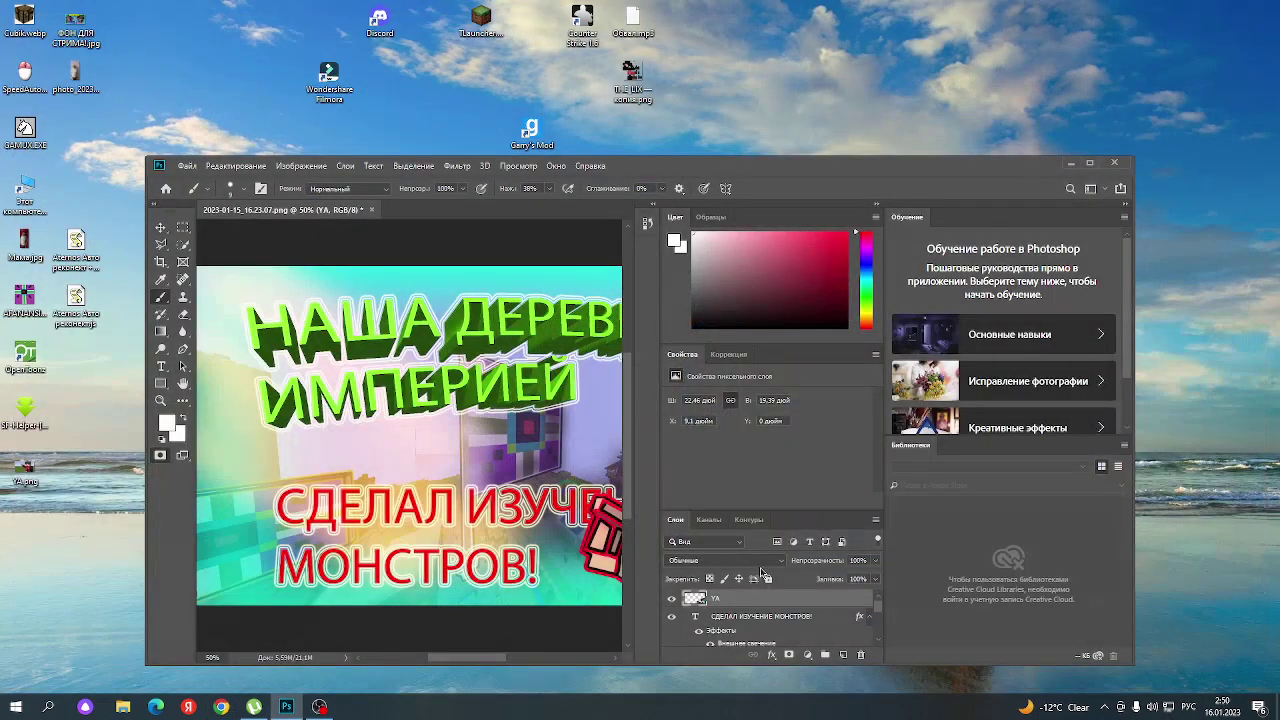
- Paste the crafting-table image as Слой 3 and hide YA, both titles, Слой 1 and Фон
{"action": "left_click", "coordinate": [1089, 162]}
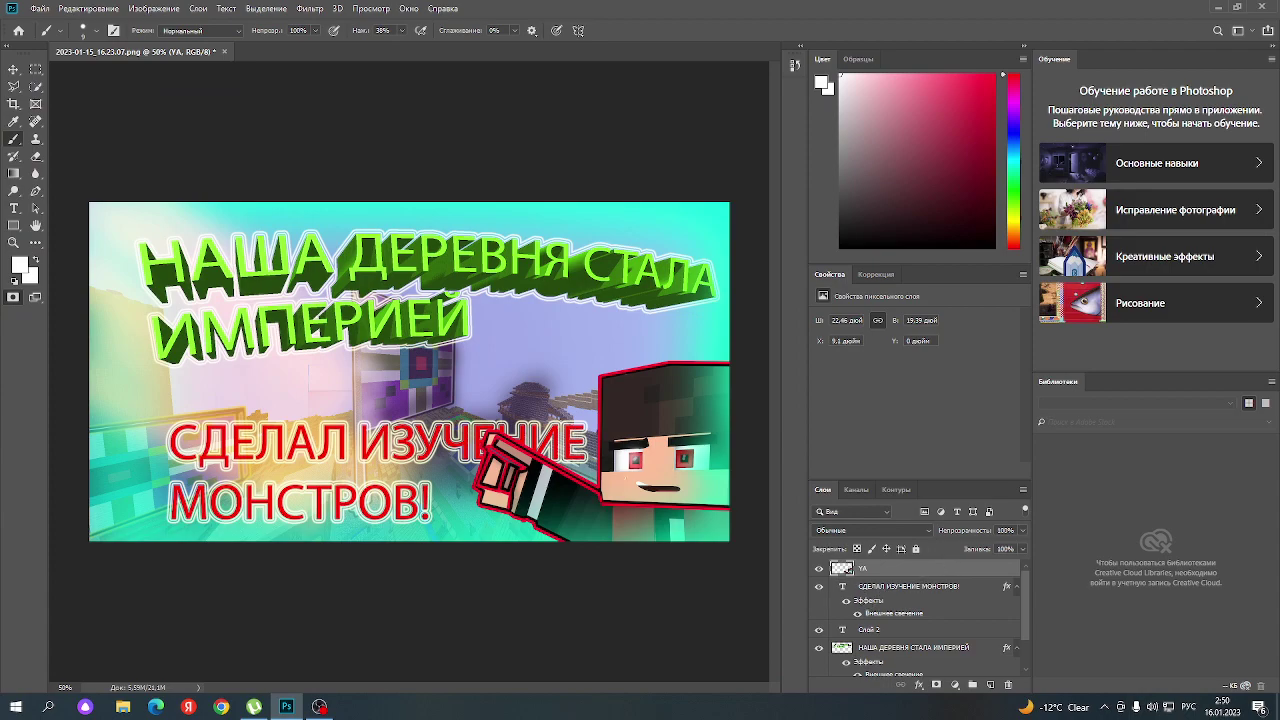
{"action": "key", "text": "ctrl+v"}
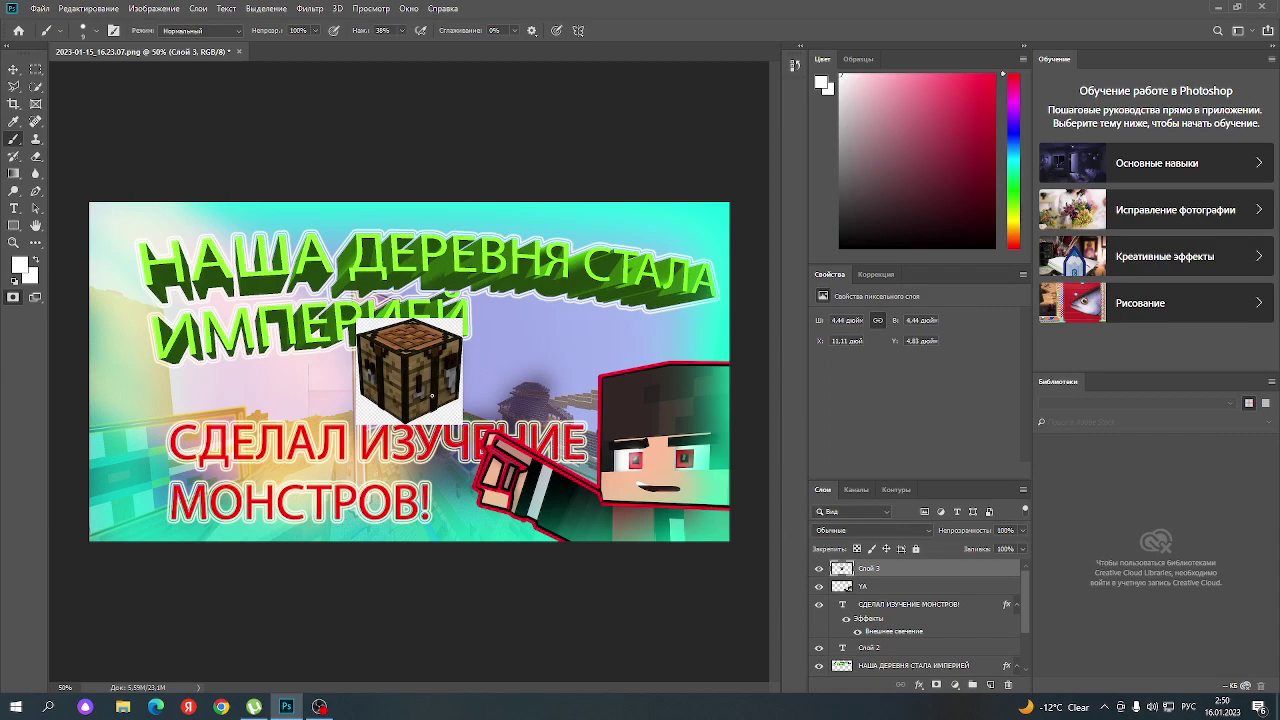
{"action": "left_click", "coordinate": [818, 586]}
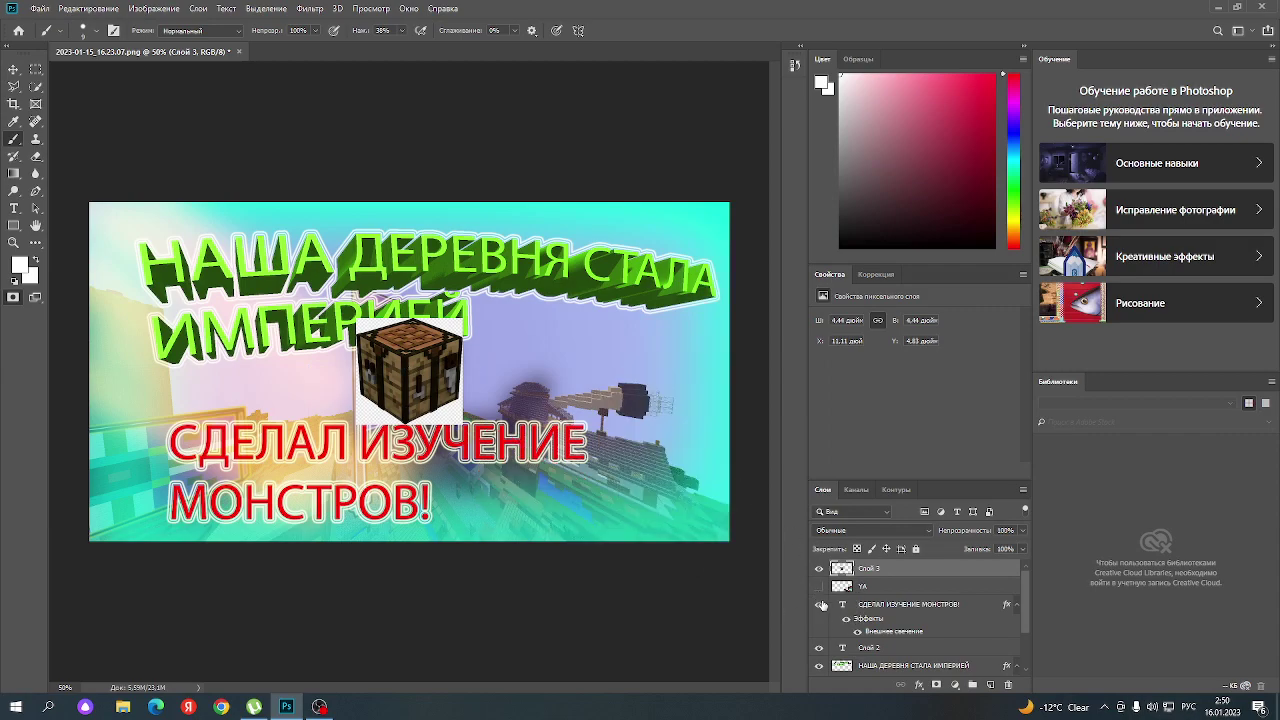
{"action": "left_click", "coordinate": [819, 606]}
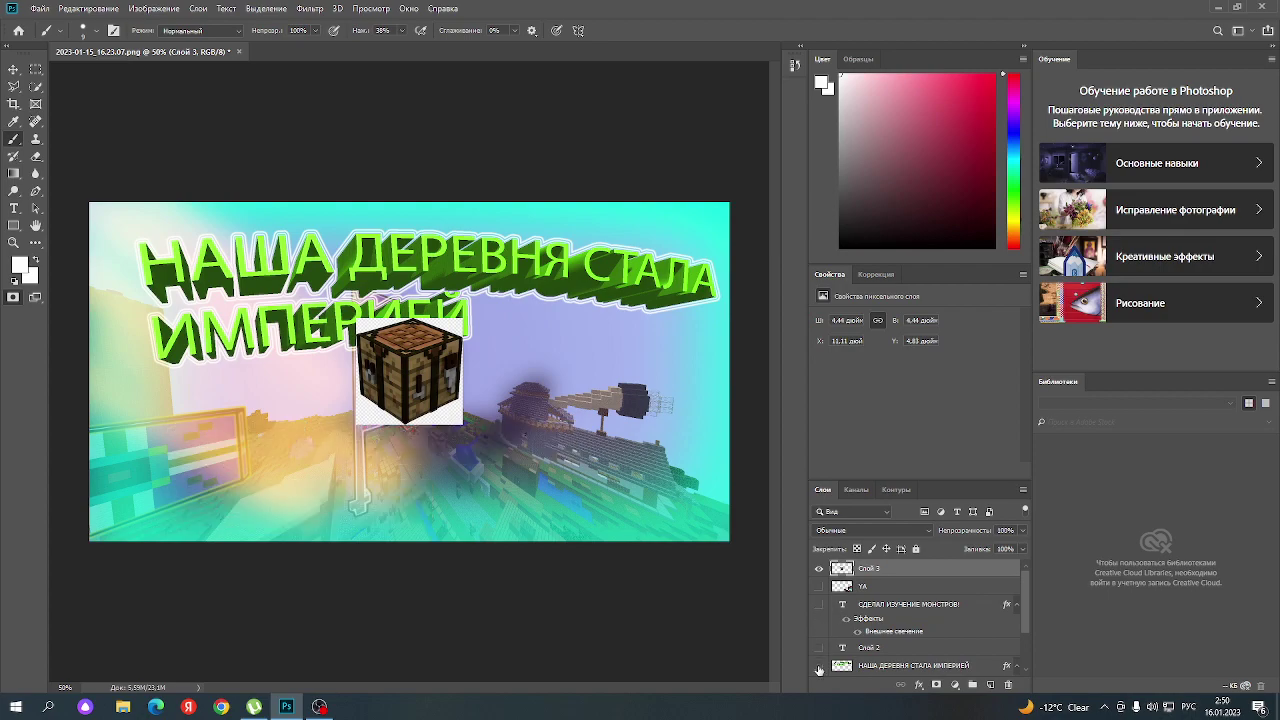
{"action": "left_click", "coordinate": [819, 667]}
{"action": "left_click", "coordinate": [819, 675]}
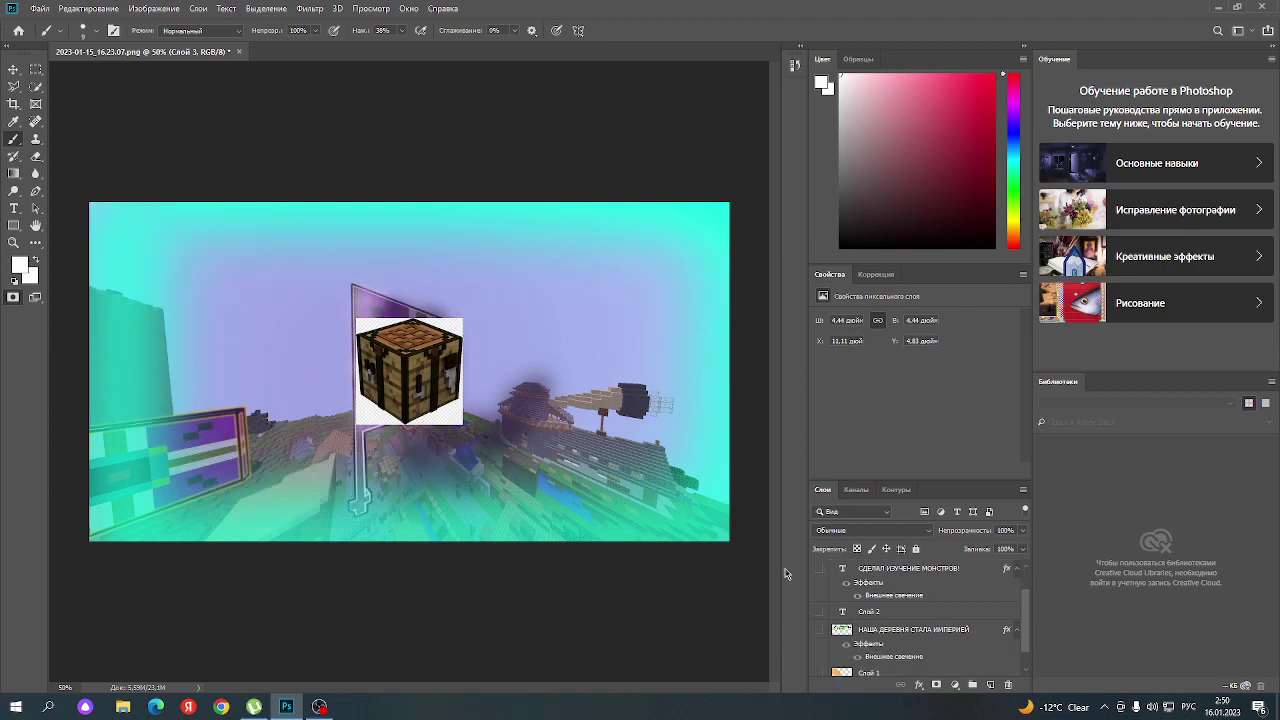
{"action": "scroll", "coordinate": [825, 672], "scroll_direction": "down", "scroll_amount": 1}
{"action": "left_click", "coordinate": [821, 668]}
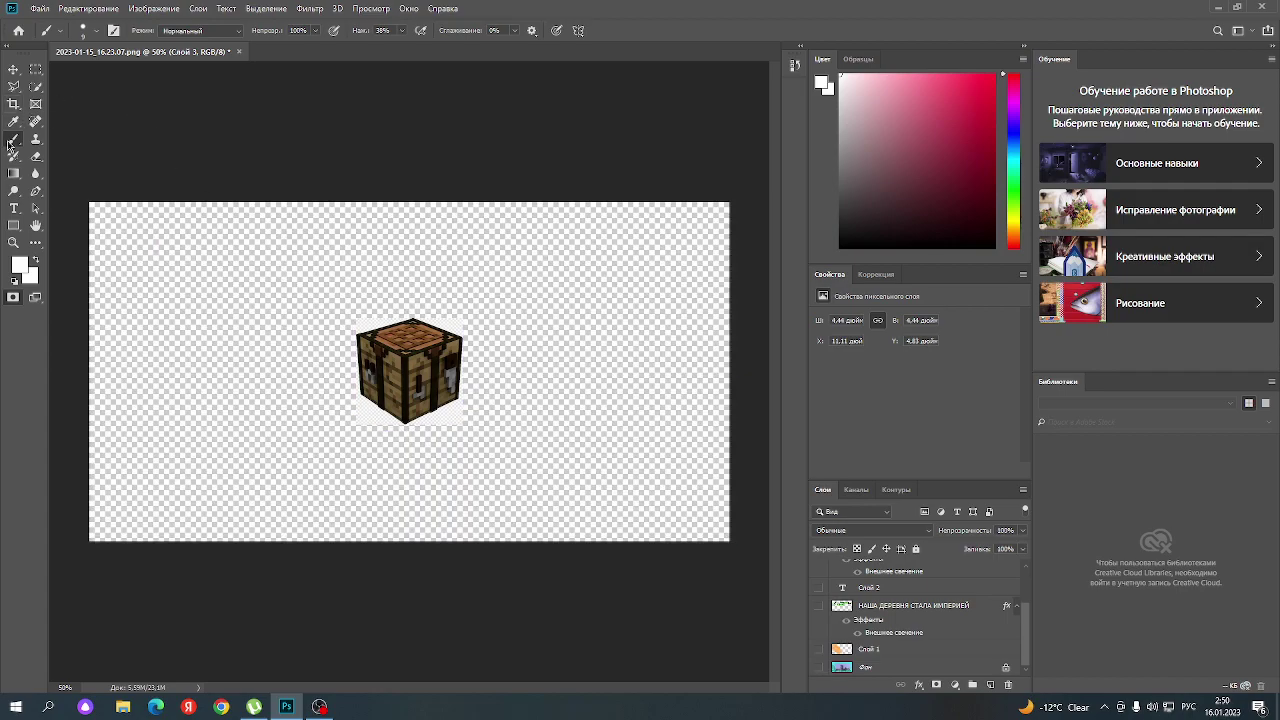
- Quick-select the crafting-table cube and copy it onto its own new layer
{"action": "left_click", "coordinate": [36, 86]}
{"action": "mouse_move", "coordinate": [369, 386]}
{"action": "left_mouse_down"}
{"action": "mouse_move", "coordinate": [418, 379]}
{"action": "mouse_move", "coordinate": [418, 334]}
{"action": "left_mouse_up"}
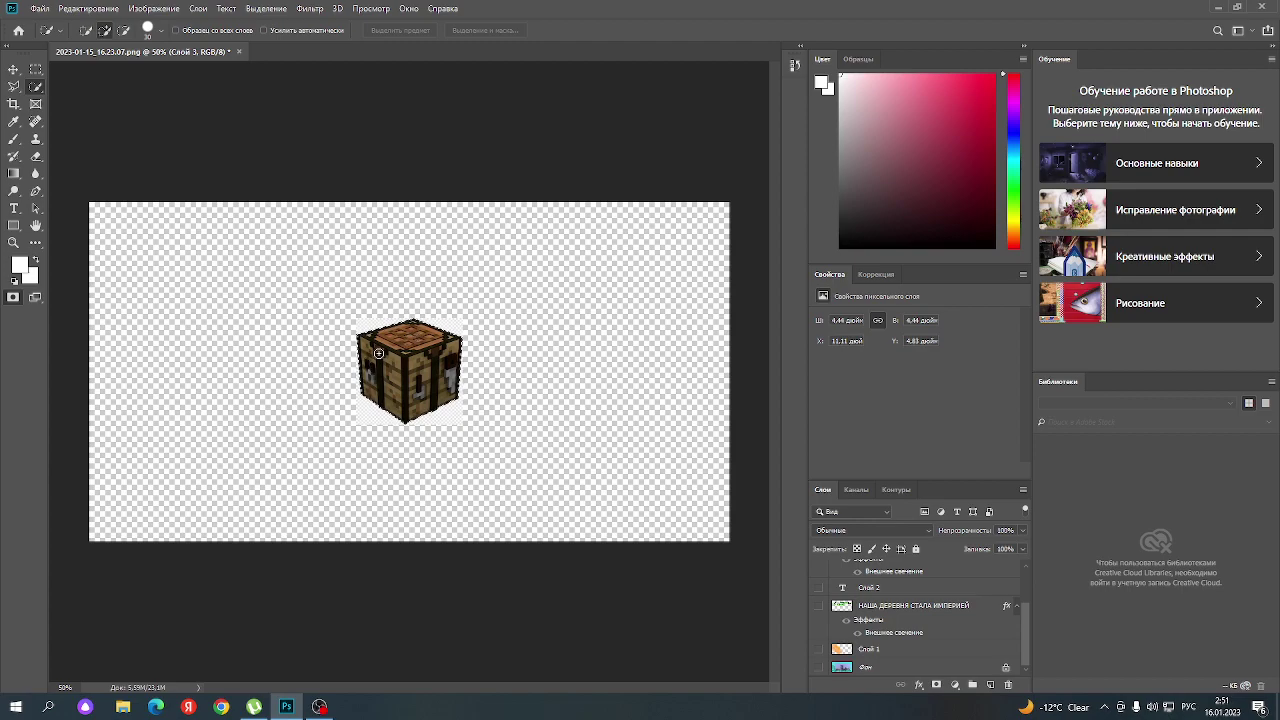
{"action": "right_click", "coordinate": [429, 371]}
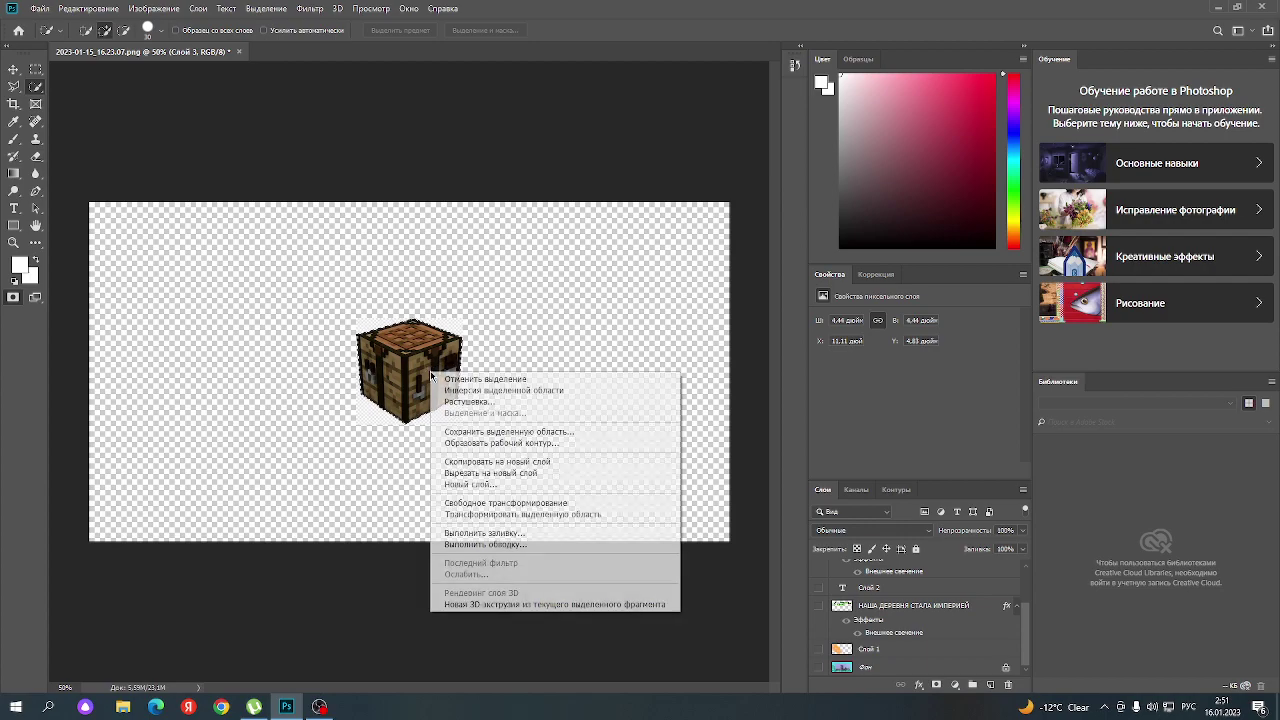
{"action": "left_click", "coordinate": [485, 473]}
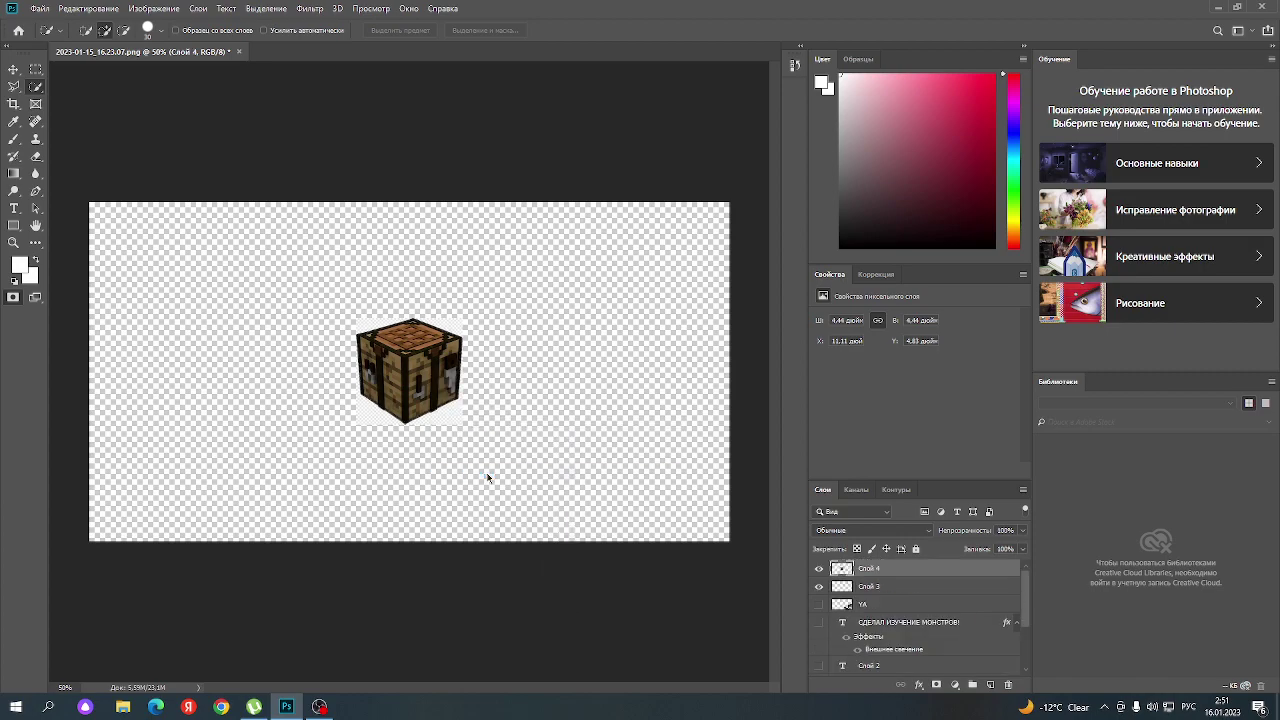
- Delete the original pasted layer Слой 3
{"action": "left_click", "coordinate": [912, 588]}
{"action": "right_click", "coordinate": [912, 588]}
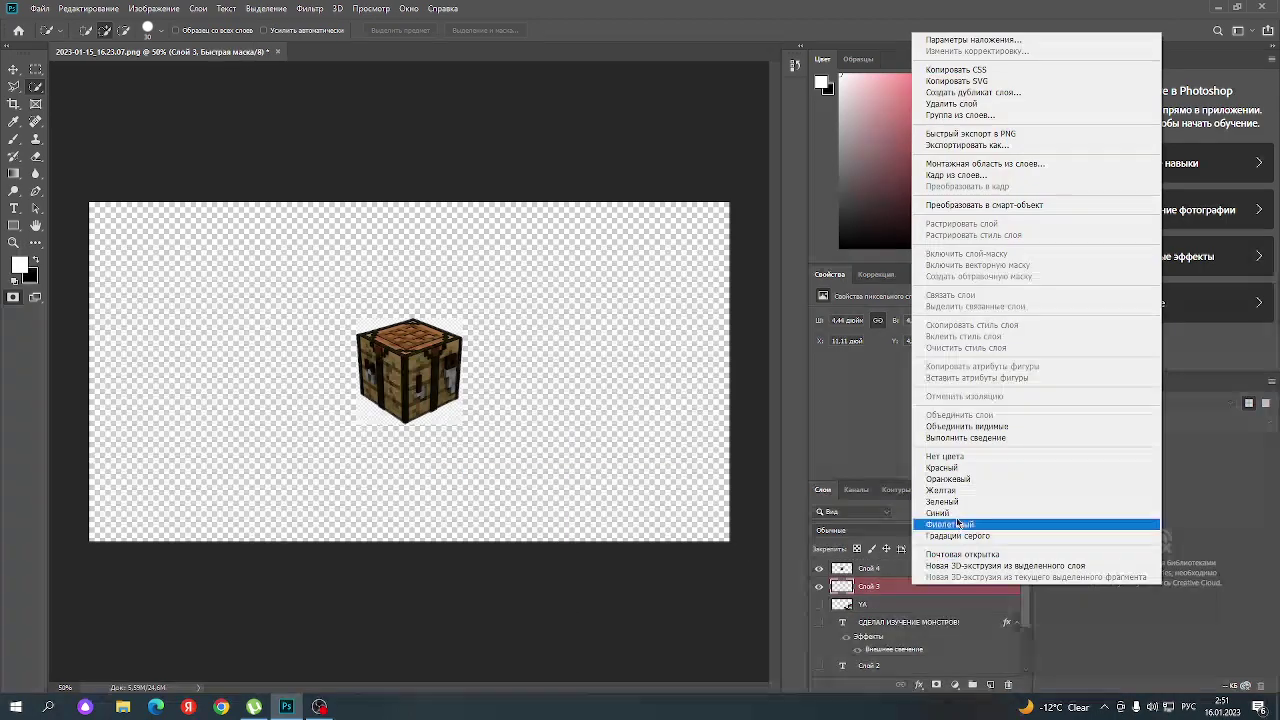
{"action": "left_click", "coordinate": [1006, 684]}
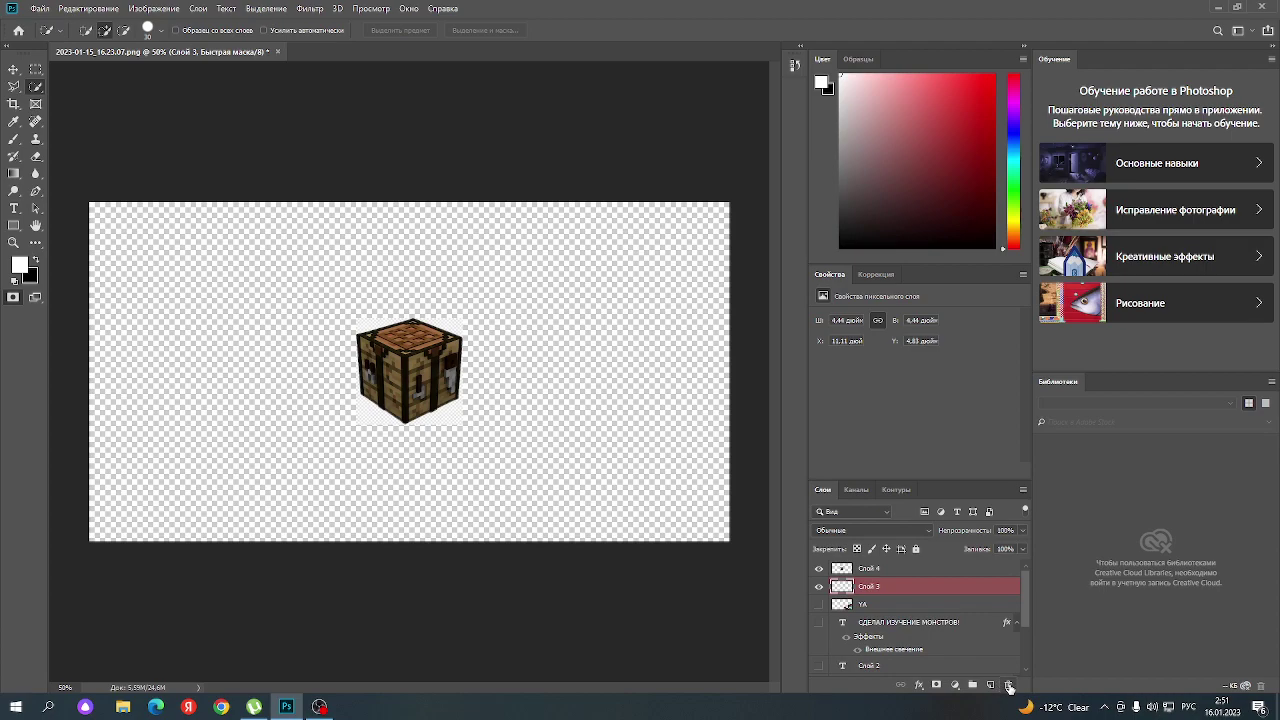
{"action": "left_click", "coordinate": [1009, 684]}
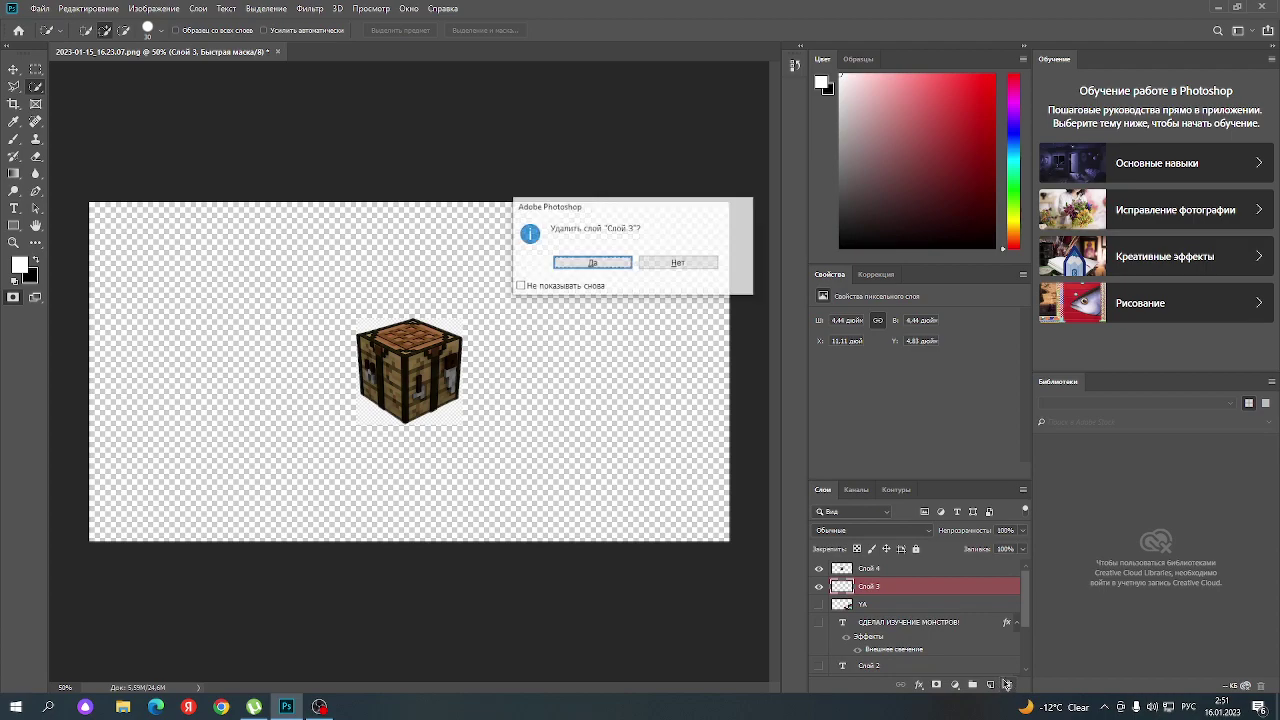
{"action": "left_click", "coordinate": [595, 265]}
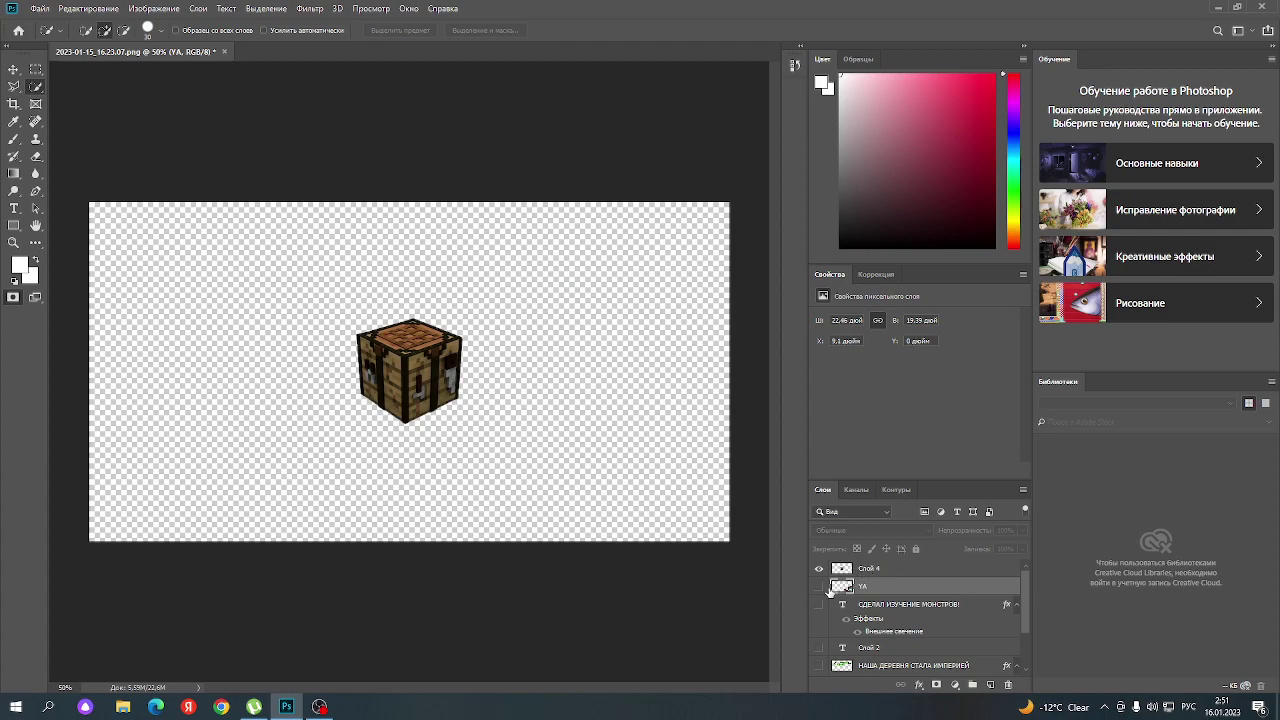
- Toggle the character, red text and green title layers on, then off again
{"action": "left_click", "coordinate": [819, 587]}
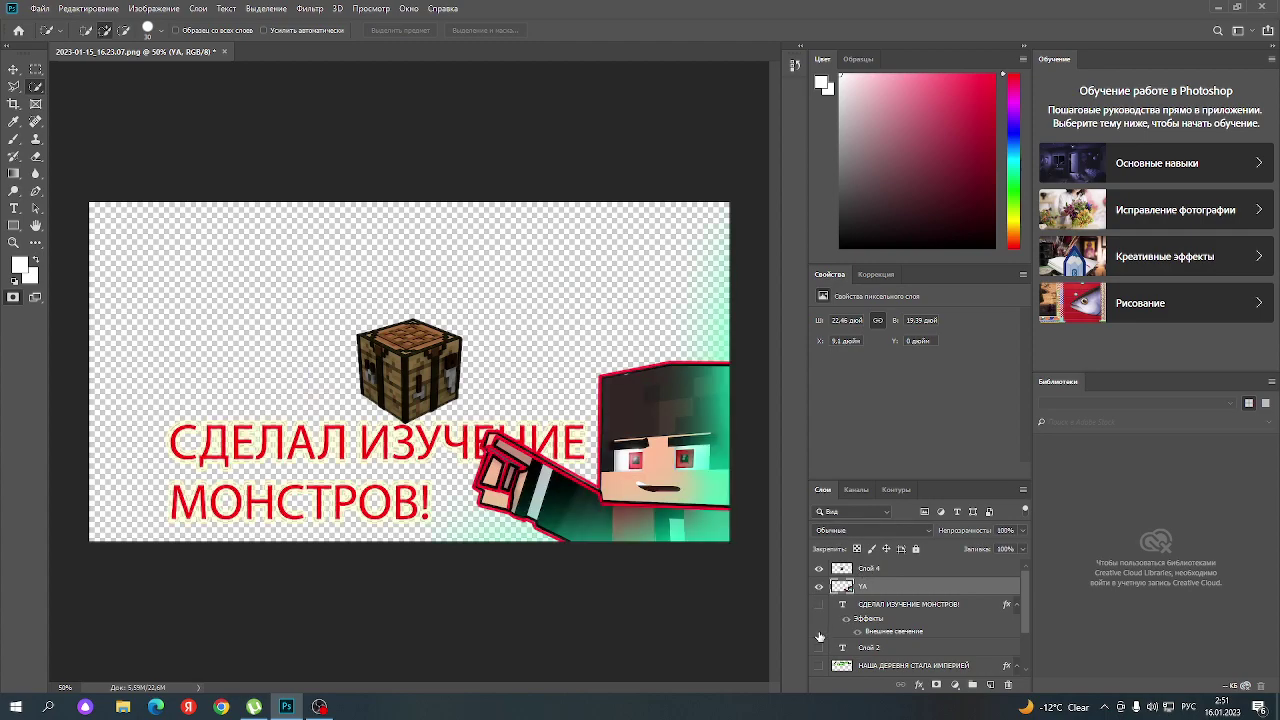
{"action": "left_click", "coordinate": [819, 604]}
{"action": "left_click", "coordinate": [818, 666]}
{"action": "scroll", "coordinate": [822, 655], "scroll_direction": "down", "scroll_amount": 2}
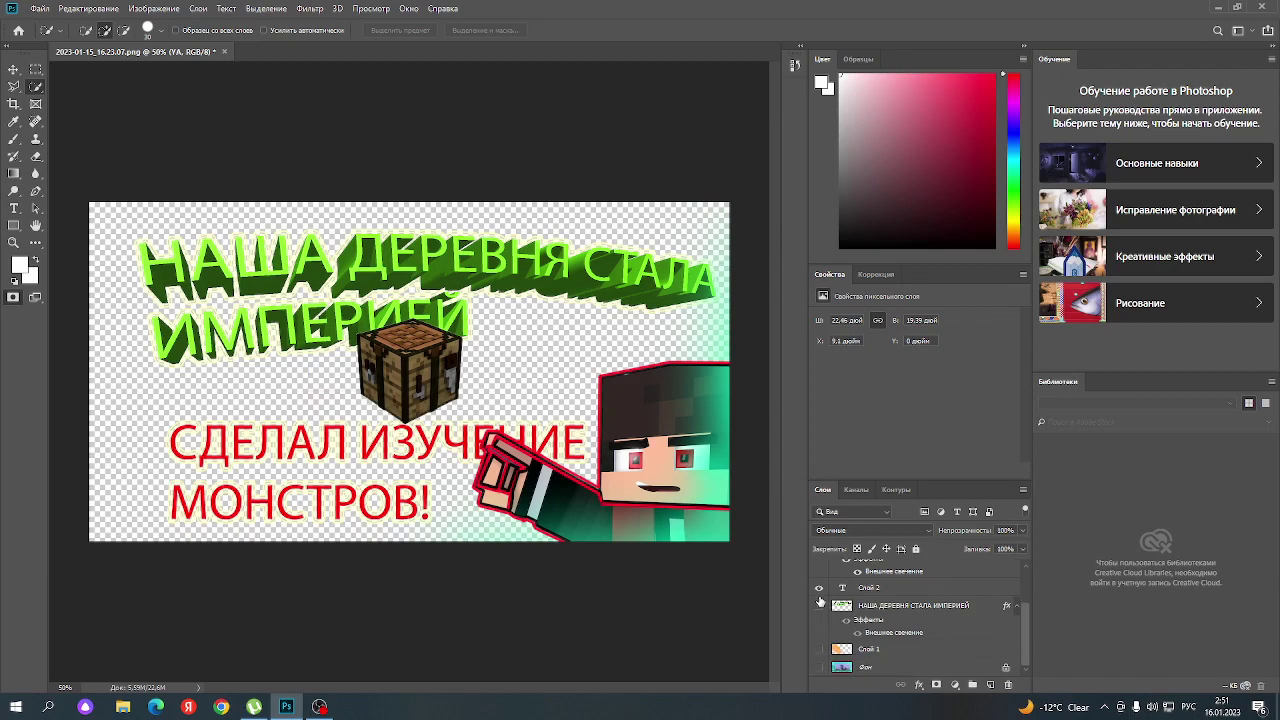
{"action": "left_click", "coordinate": [819, 605]}
{"action": "scroll", "coordinate": [819, 600], "scroll_direction": "up", "scroll_amount": 2}
{"action": "left_click", "coordinate": [819, 604]}
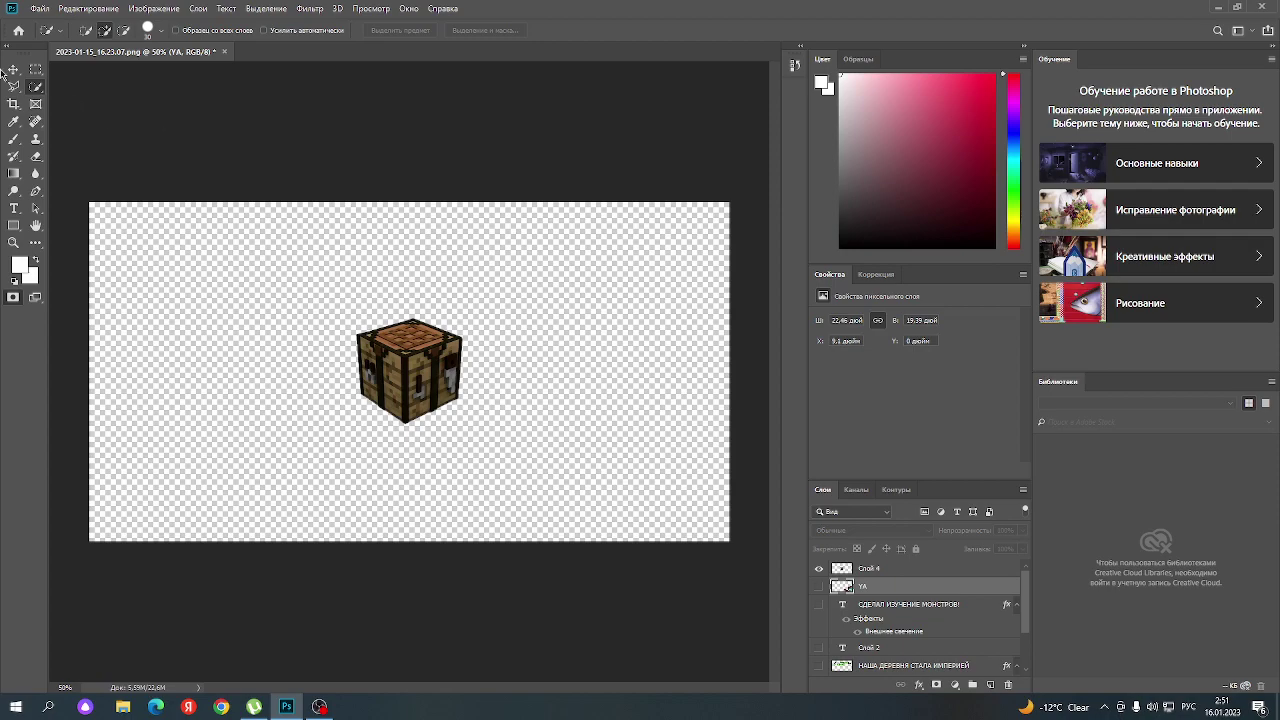
- Try painting red on the cube layer Слой 4 in quick mask and dismiss the warning
{"action": "left_click", "coordinate": [14, 139]}
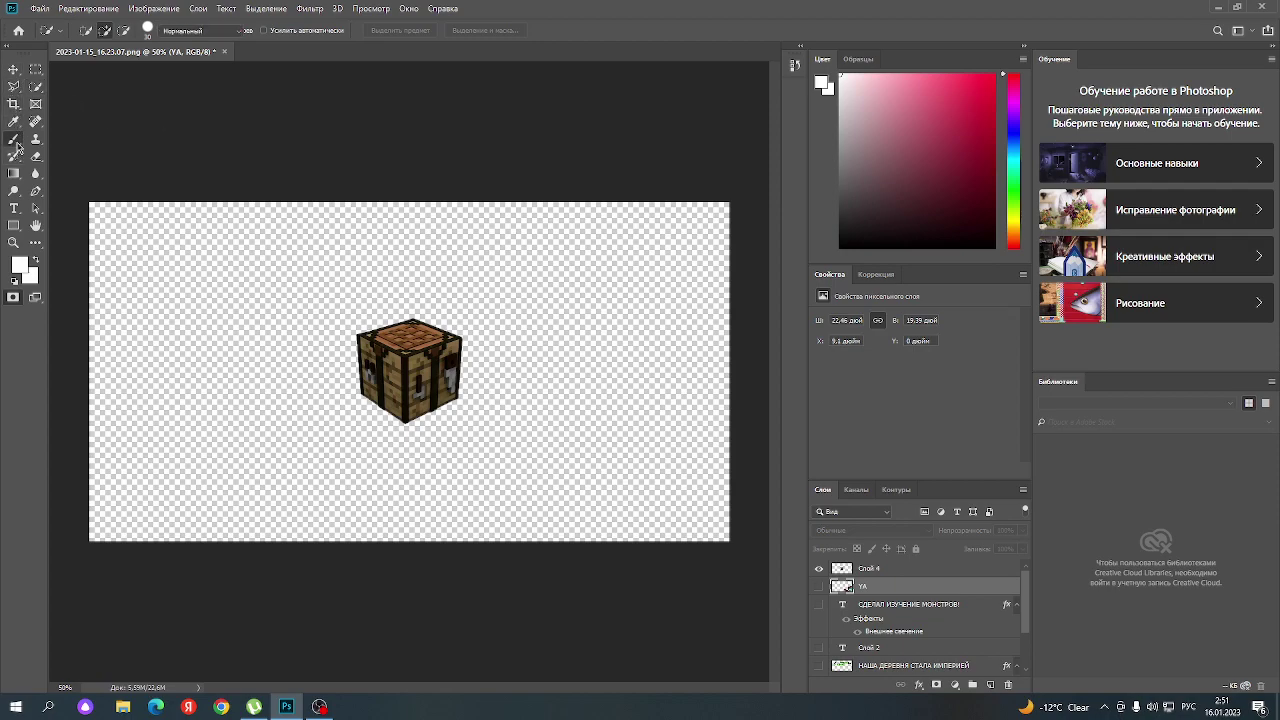
{"action": "left_click", "coordinate": [992, 78]}
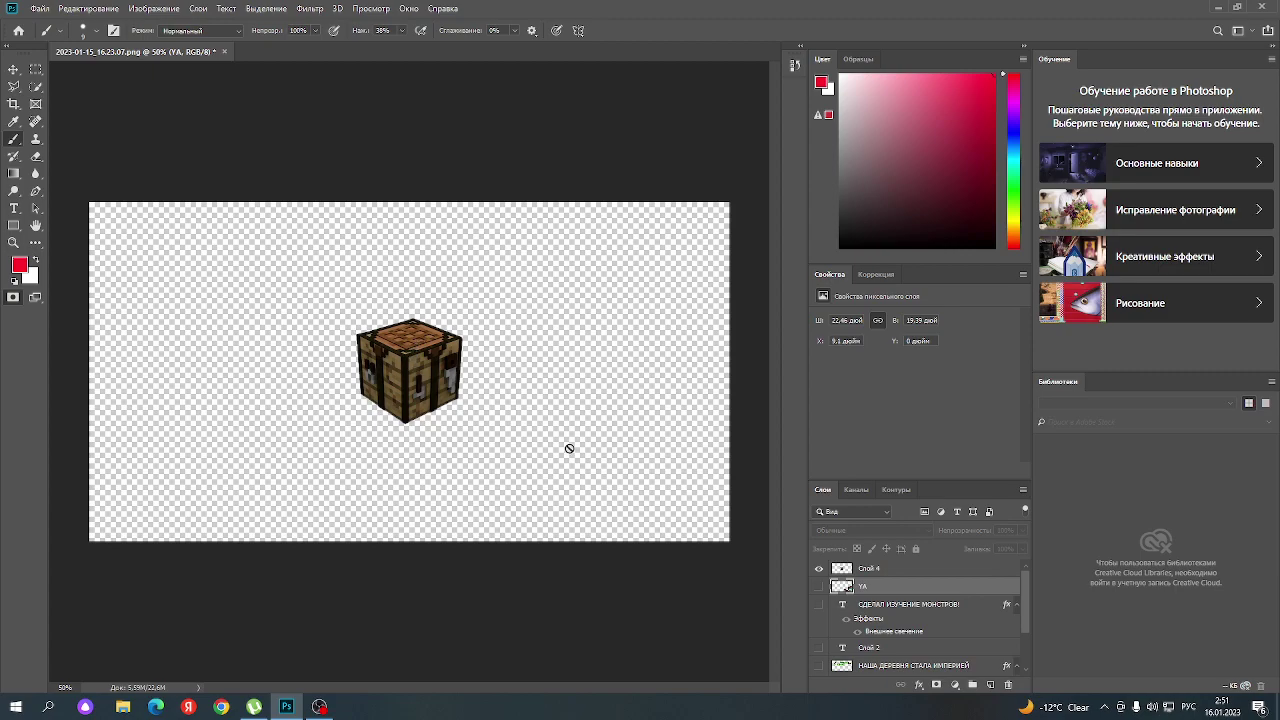
{"action": "left_click", "coordinate": [868, 569]}
{"action": "key", "text": "q"}
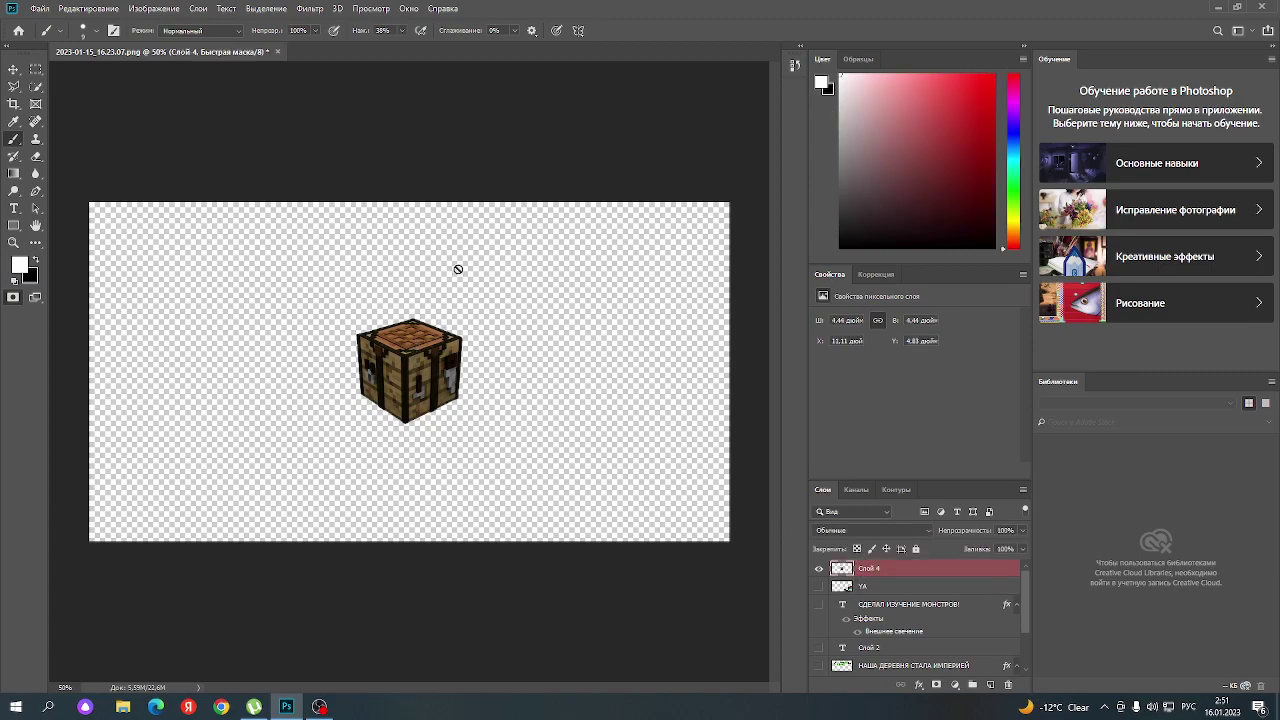
{"action": "left_click", "coordinate": [401, 388]}
{"action": "left_click", "coordinate": [615, 263]}
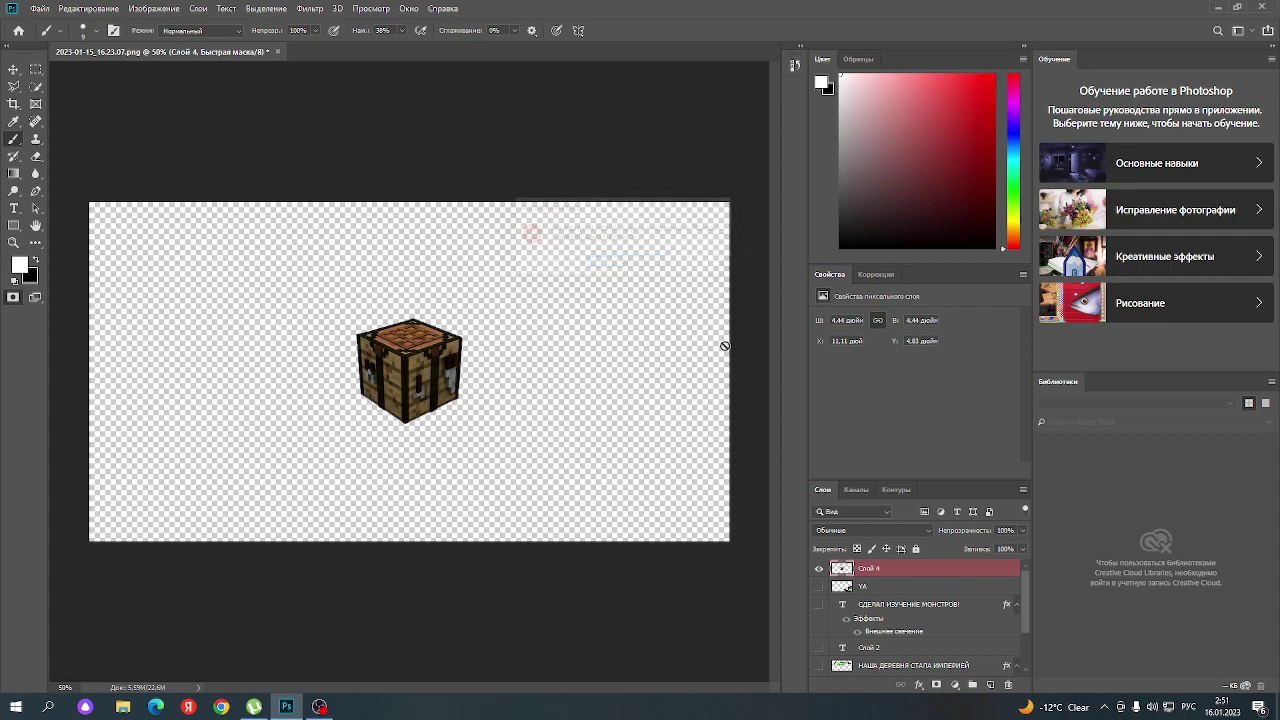
- Make the character, both titles, glow and village background layers visible again
{"action": "left_click", "coordinate": [819, 586]}
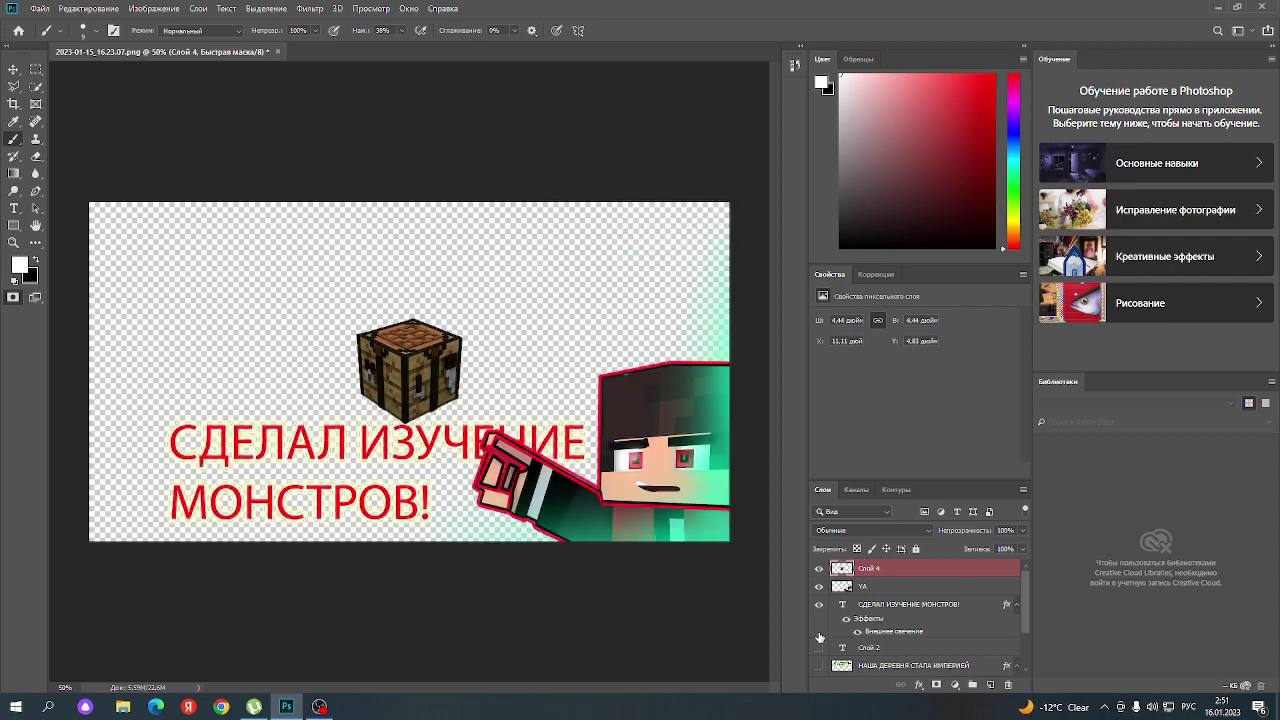
{"action": "left_click", "coordinate": [819, 667]}
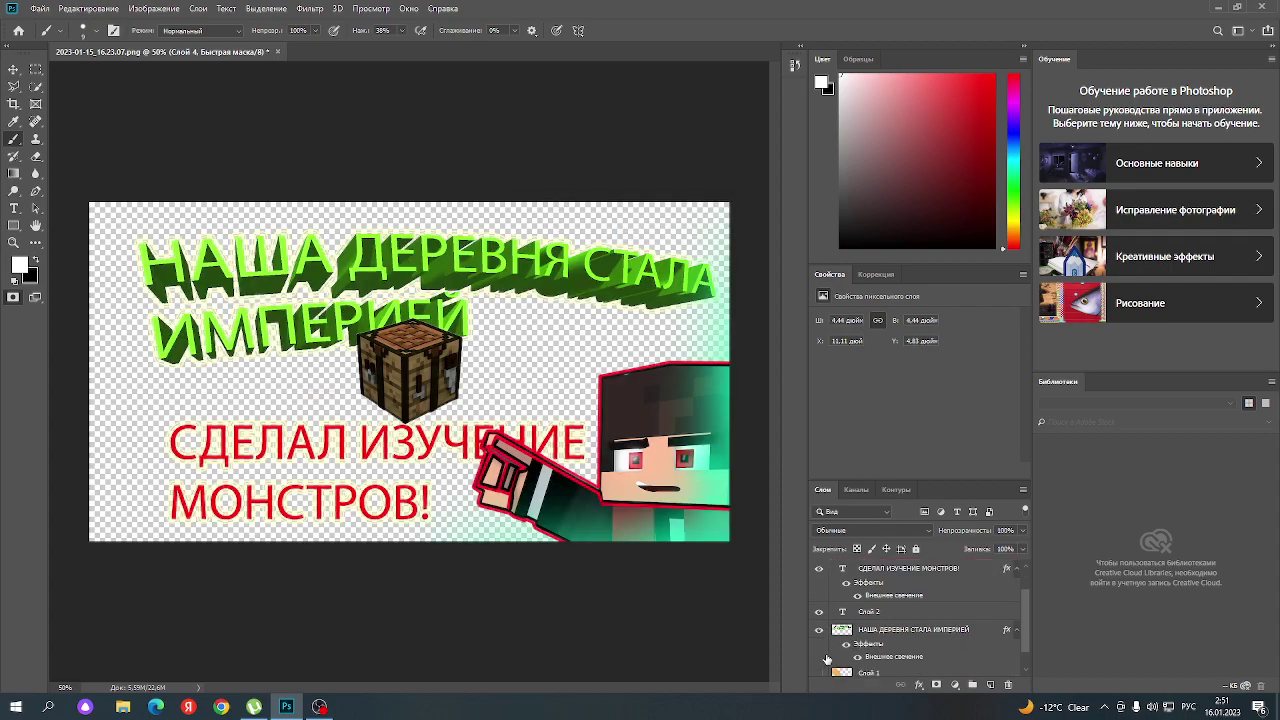
{"action": "scroll", "coordinate": [819, 630], "scroll_direction": "down", "scroll_amount": 2}
{"action": "left_click", "coordinate": [819, 606]}
{"action": "left_click", "coordinate": [819, 606]}
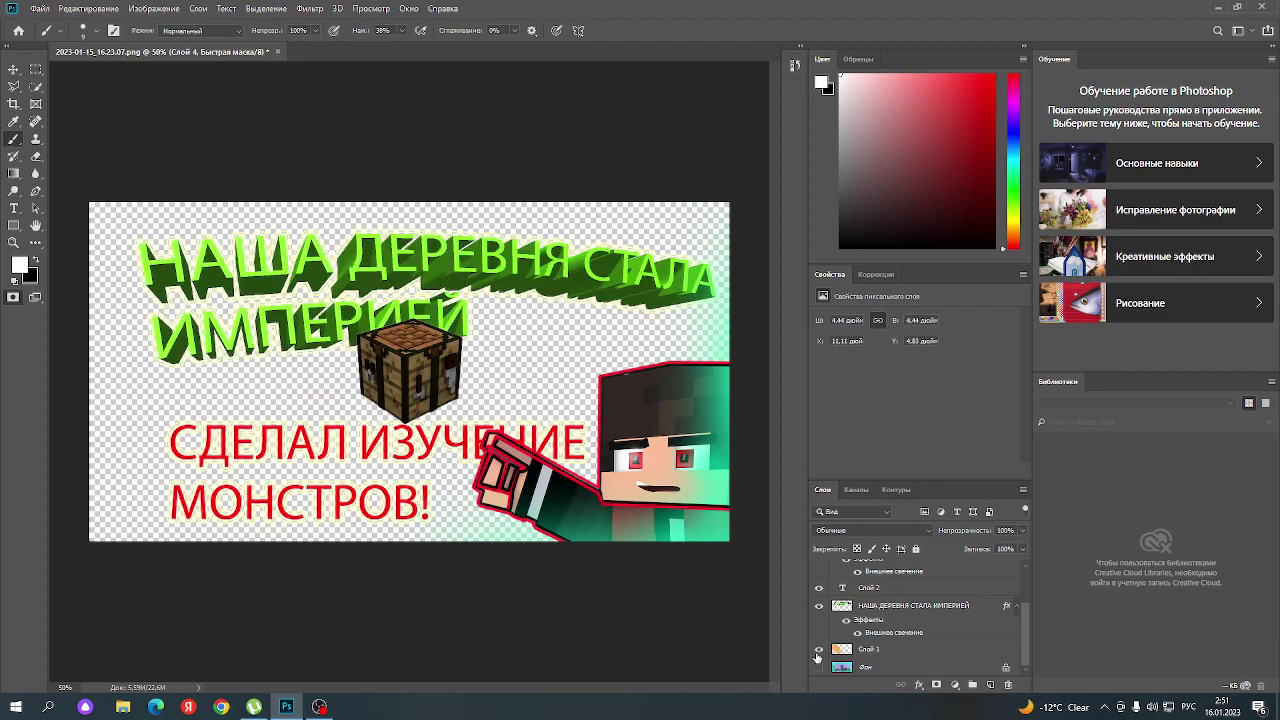
{"action": "left_click", "coordinate": [819, 649]}
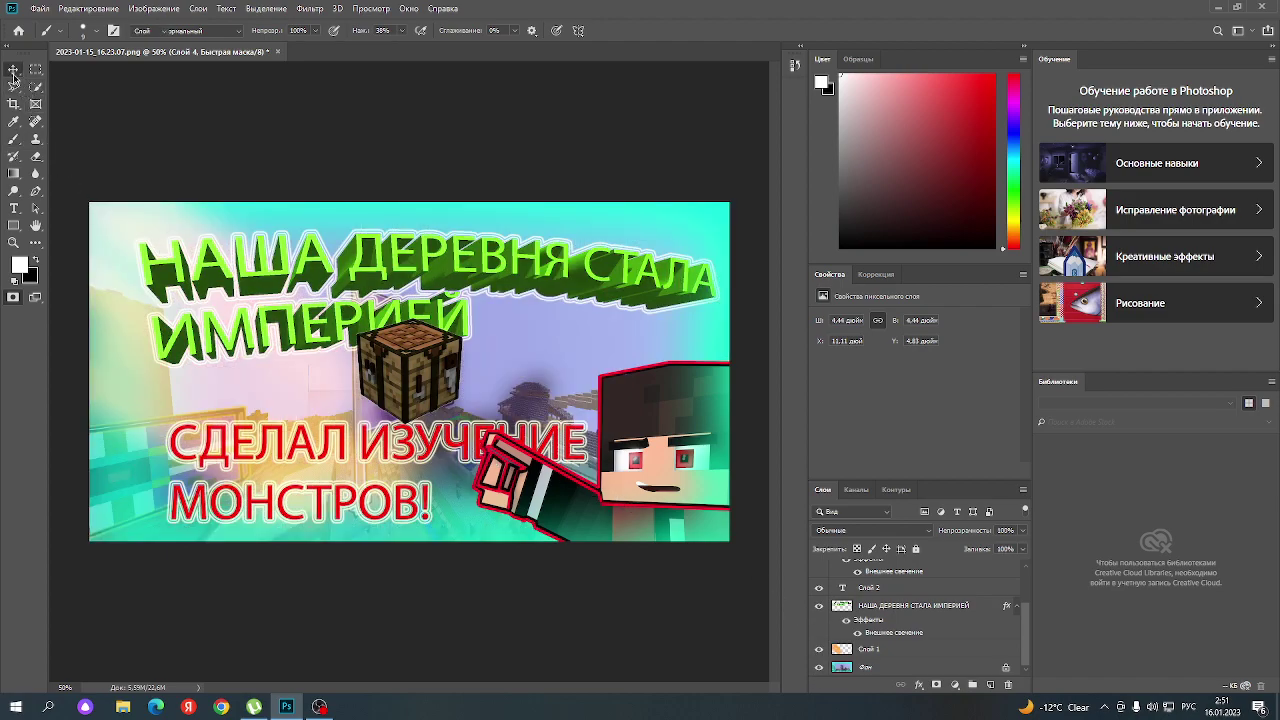
- Attempt to move the cube with the Move tool and dismiss the hidden-channel error
{"action": "left_click", "coordinate": [13, 69]}
{"action": "left_click", "coordinate": [419, 380]}
{"action": "left_click", "coordinate": [619, 262]}
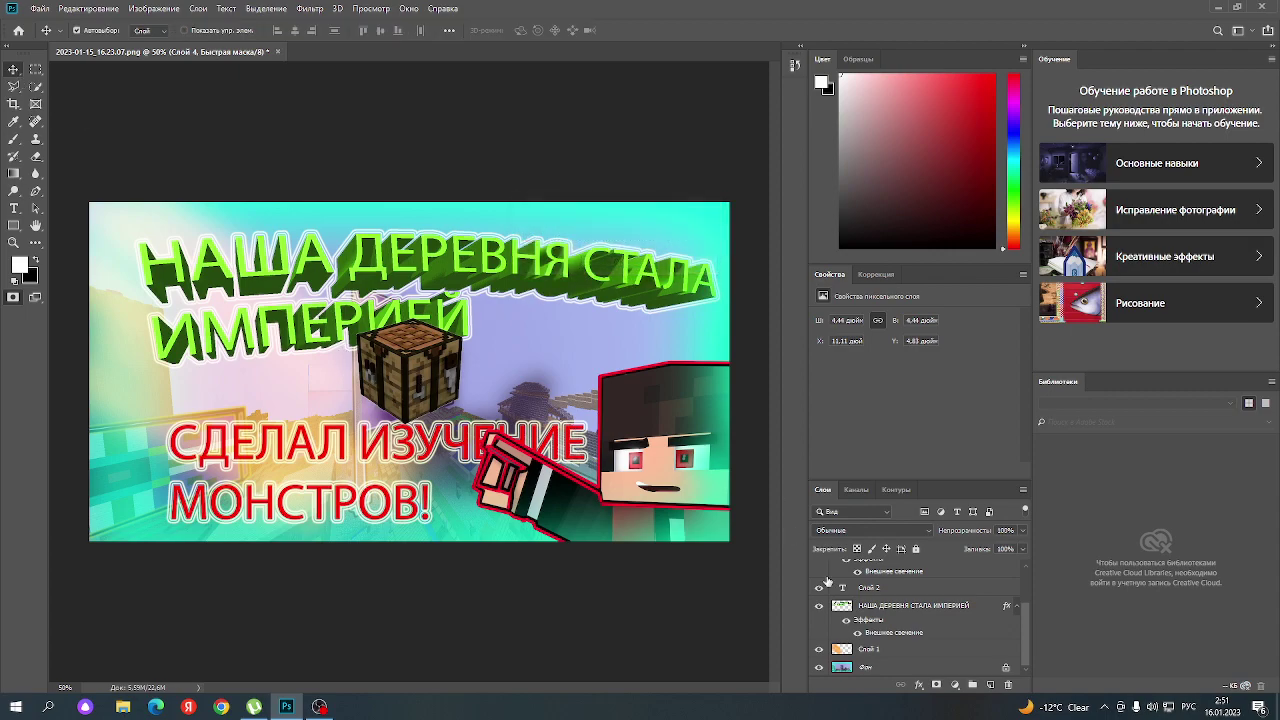
{"action": "scroll", "coordinate": [898, 616], "scroll_direction": "up", "scroll_amount": 3}
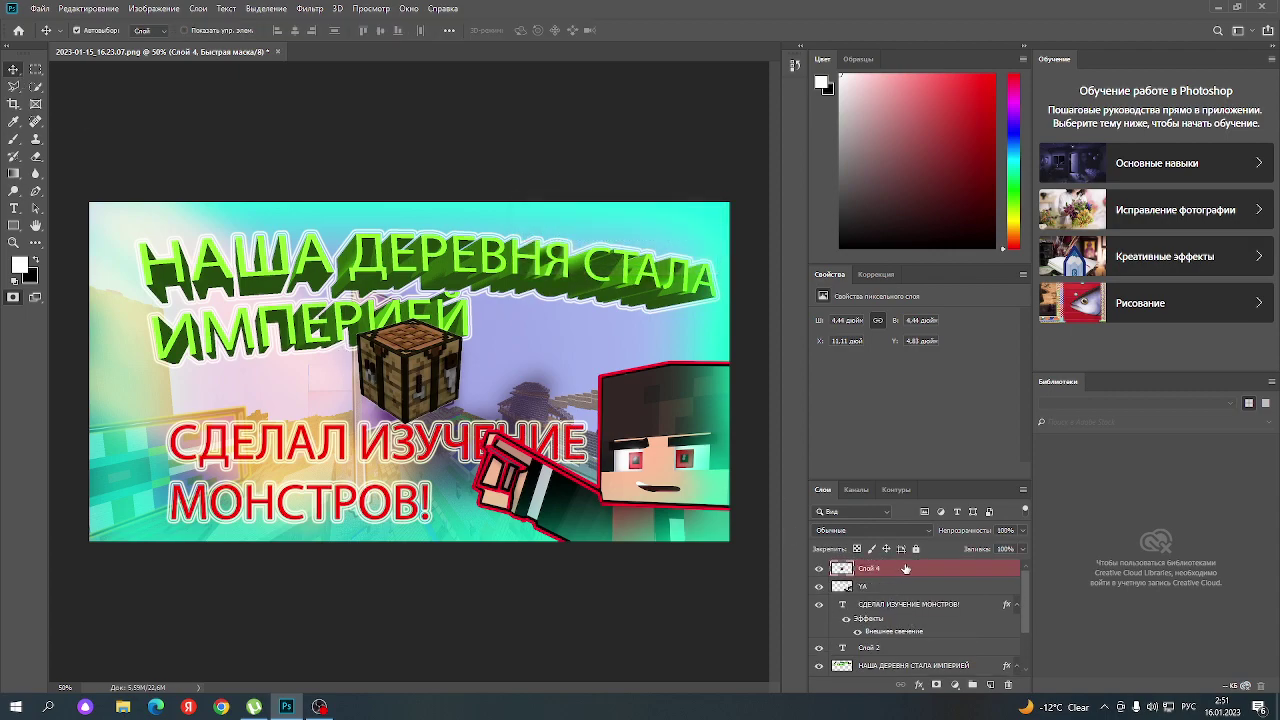
- Apply a glowing preset style to the crafting-table layer Слой 4
{"action": "double_click", "coordinate": [922, 569]}
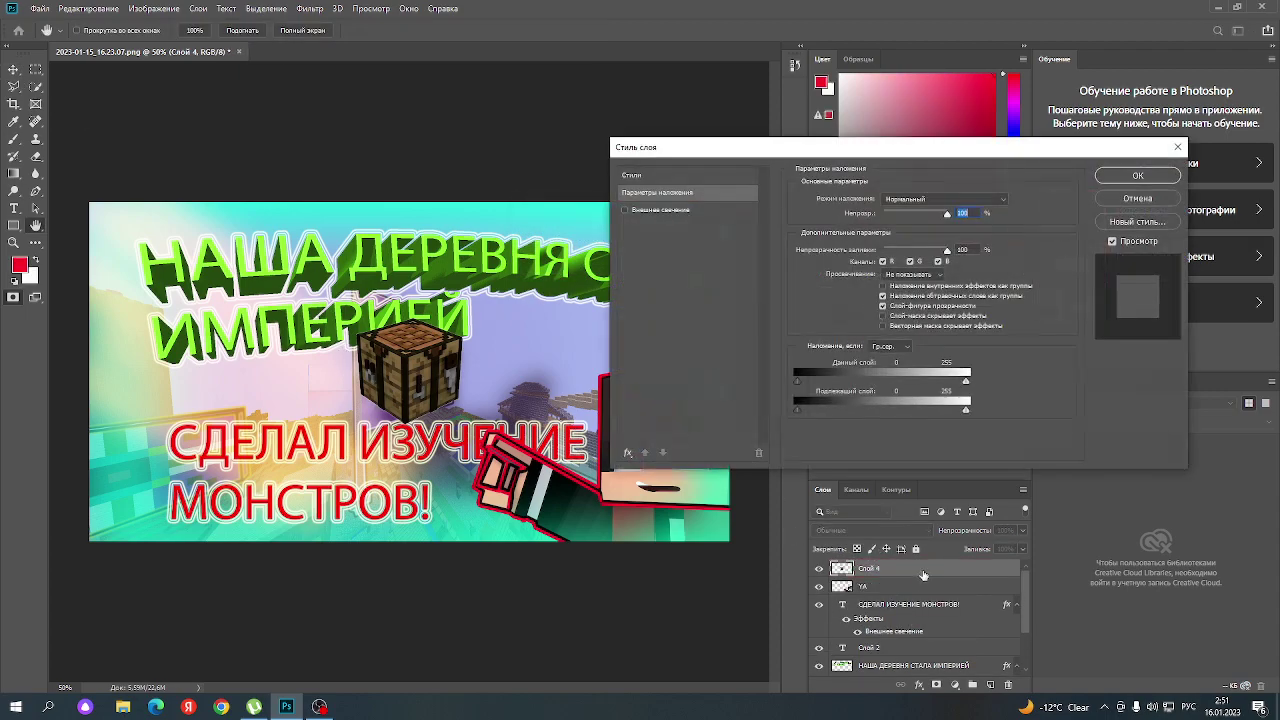
{"action": "left_click", "coordinate": [641, 176]}
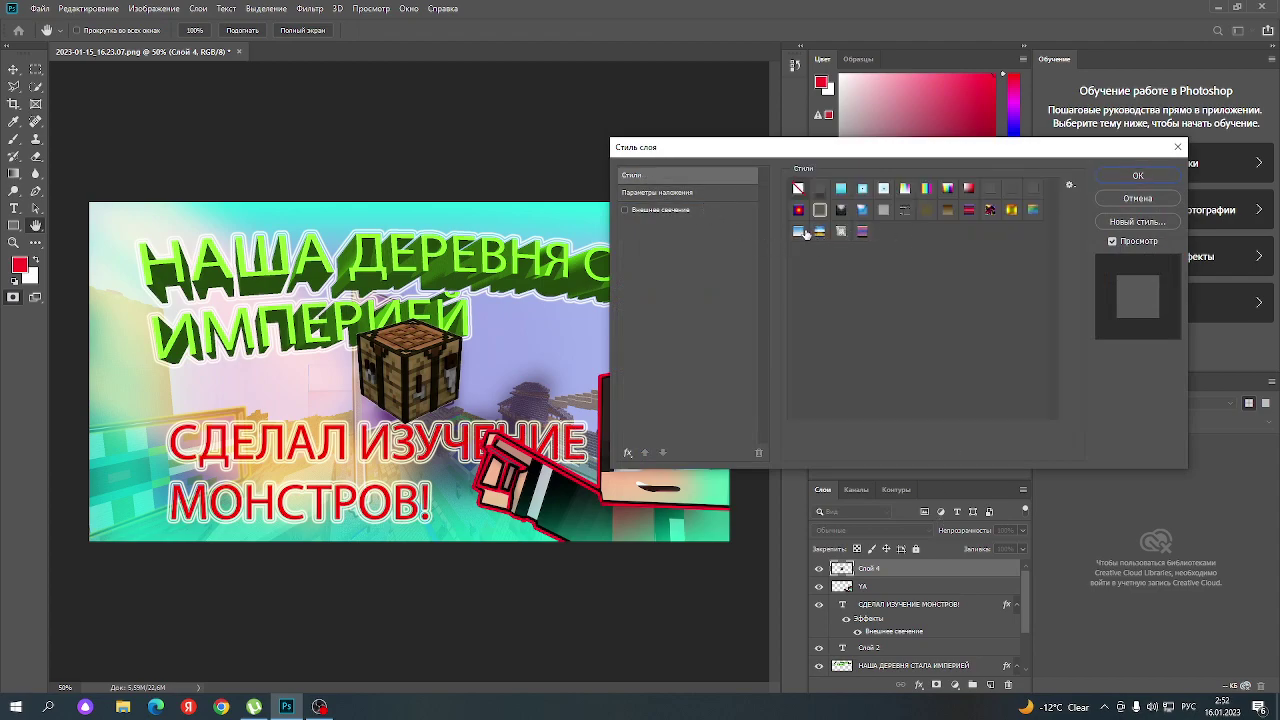
{"action": "left_click", "coordinate": [820, 212]}
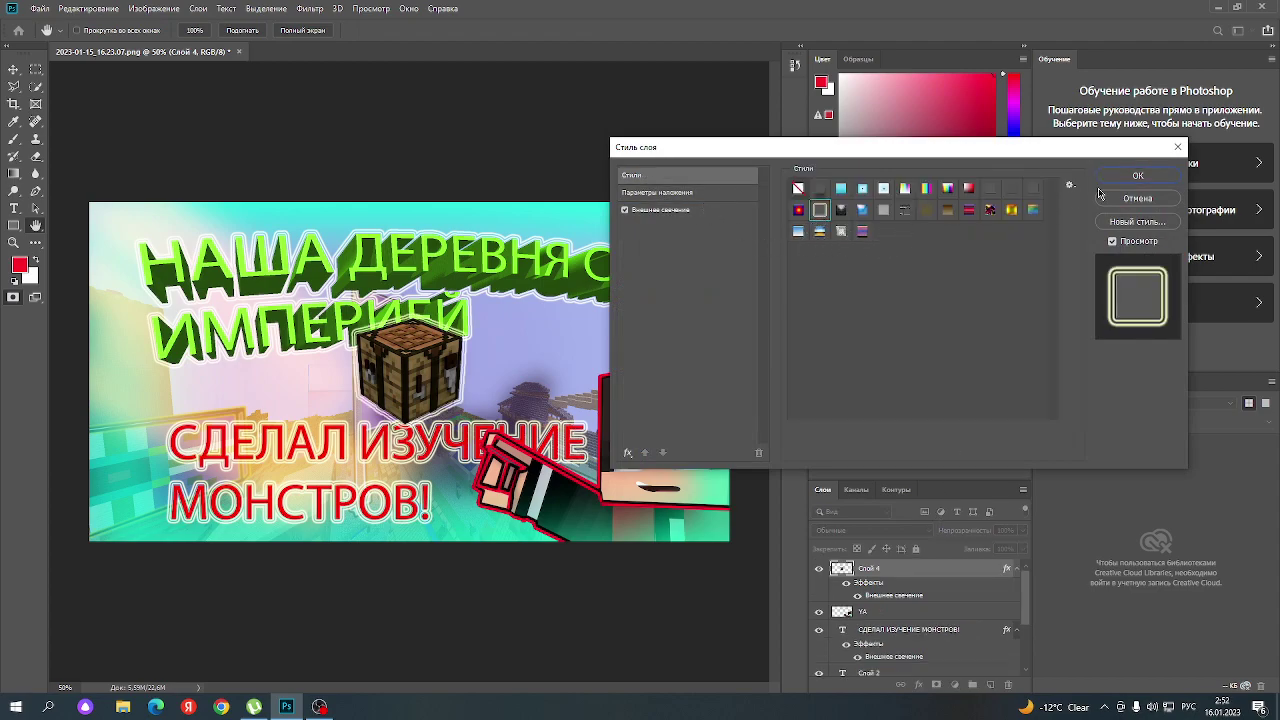
{"action": "left_click", "coordinate": [1159, 176]}
- Free-transform the crafting table to about 107% and tilt it roughly 13° counter-clockwise
{"action": "key", "text": "v"}
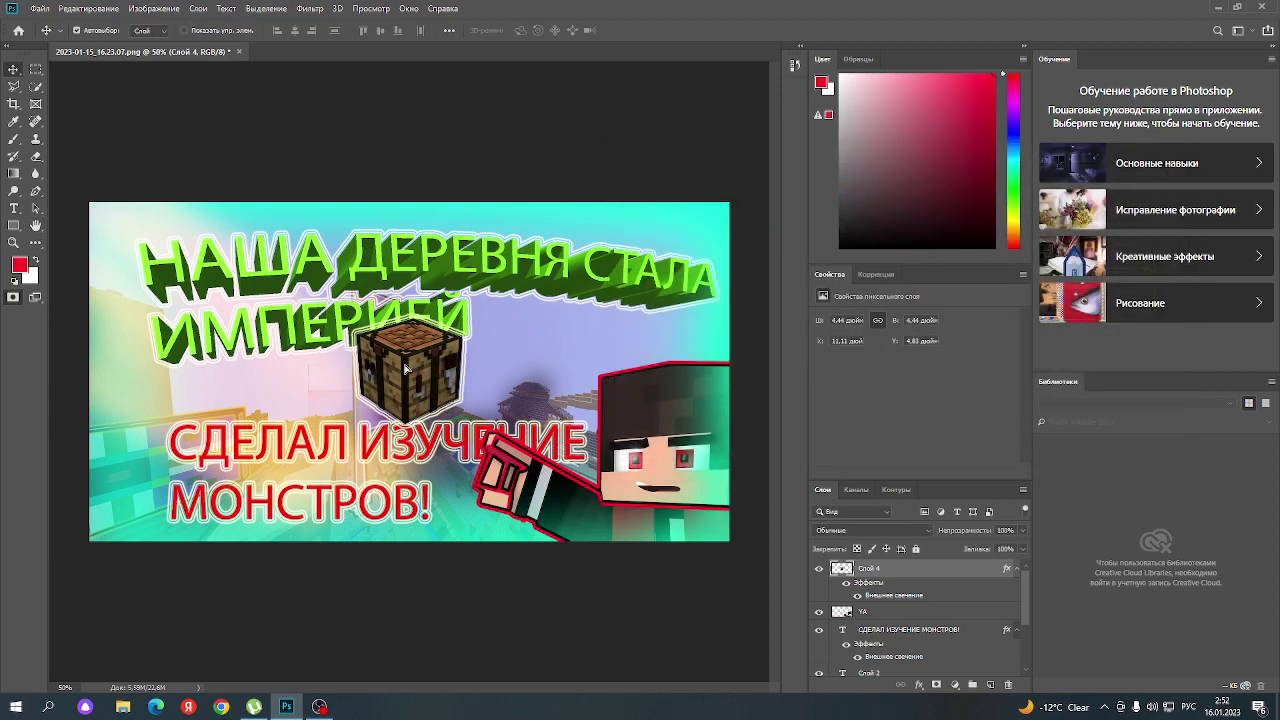
{"action": "left_click_drag", "start_coordinate": [410, 372], "coordinate": [295, 380]}
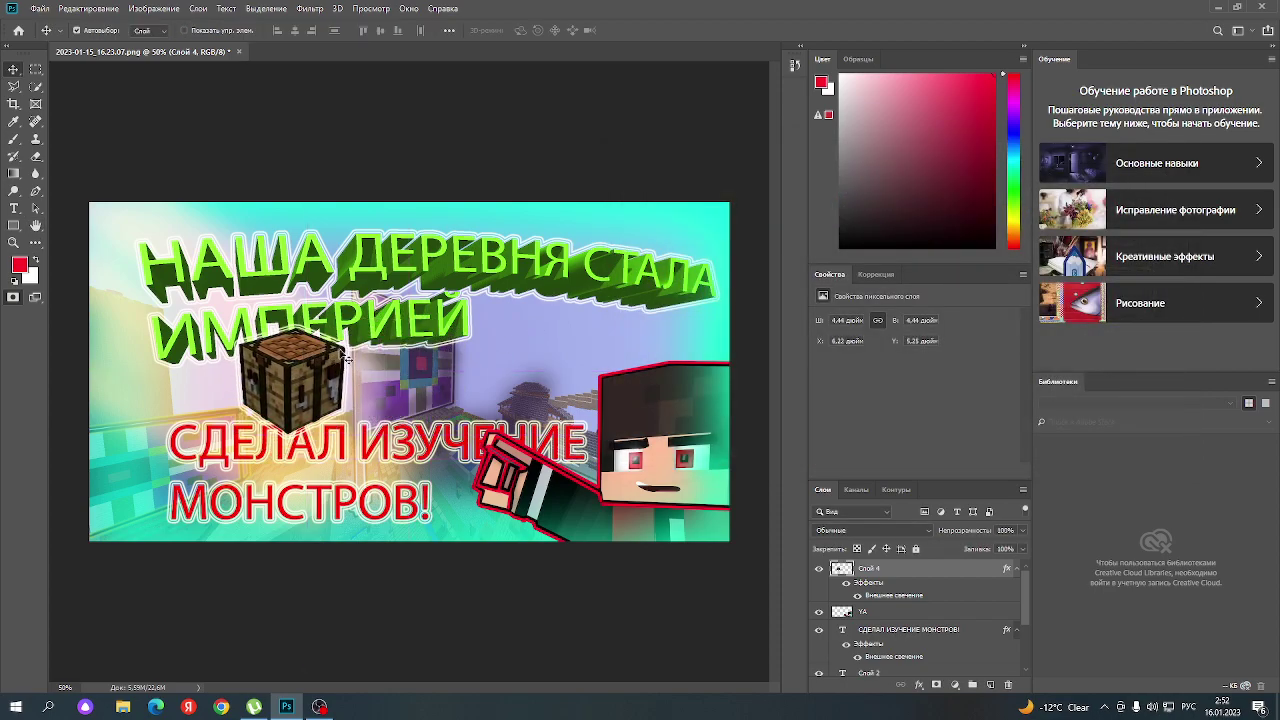
{"action": "key", "text": "ctrl+t"}
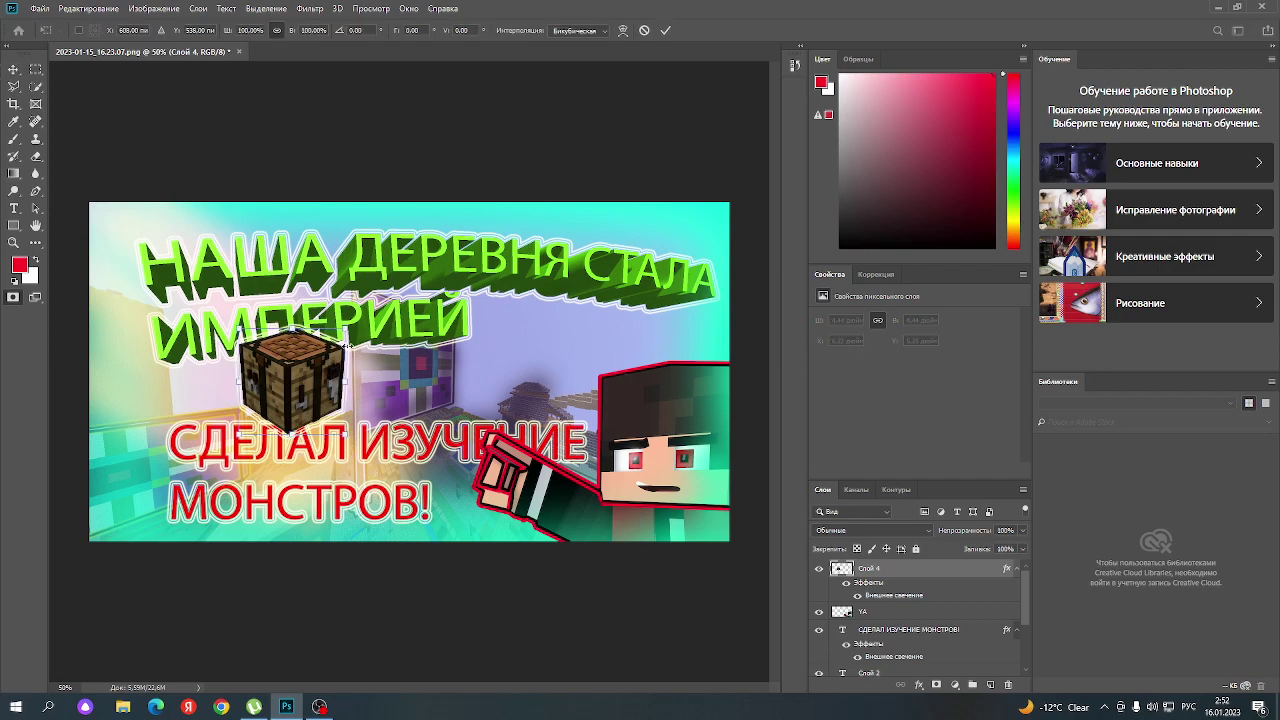
{"action": "left_click_drag", "start_coordinate": [348, 328], "coordinate": [397, 282]}
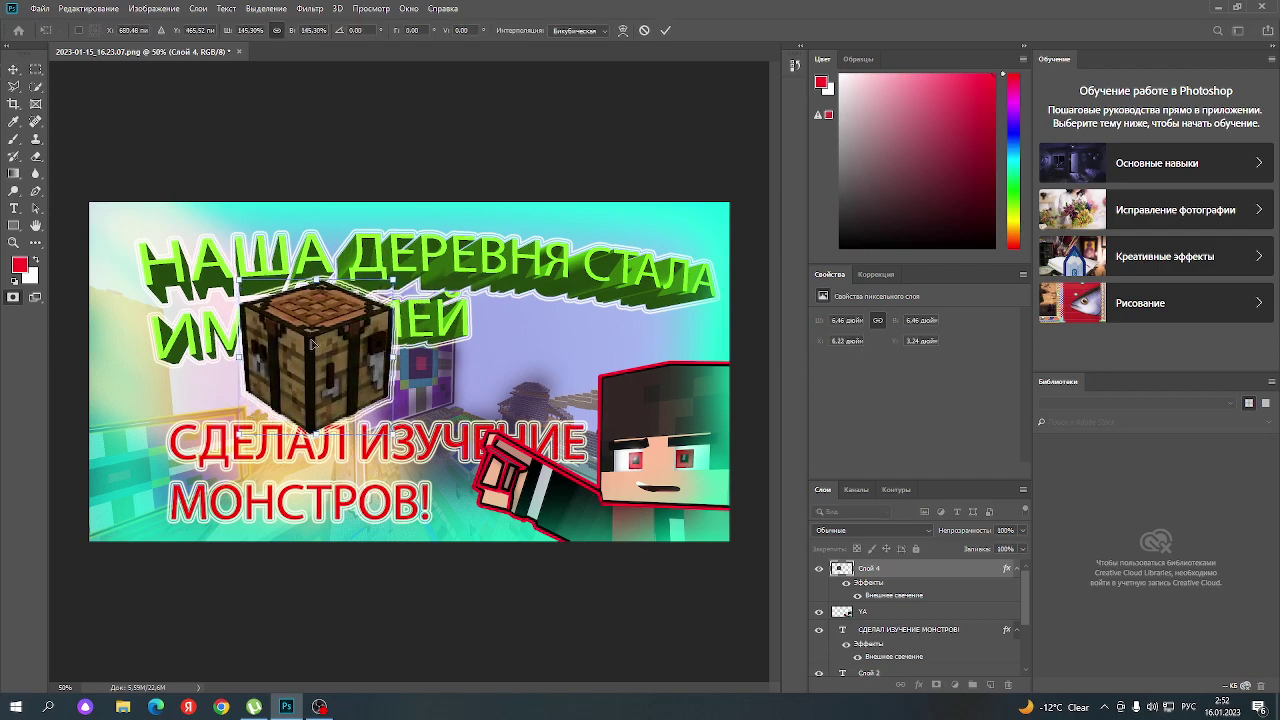
{"action": "mouse_move", "coordinate": [315, 344]}
{"action": "left_mouse_down"}
{"action": "mouse_move", "coordinate": [396, 350]}
{"action": "mouse_move", "coordinate": [300, 355]}
{"action": "left_mouse_up"}
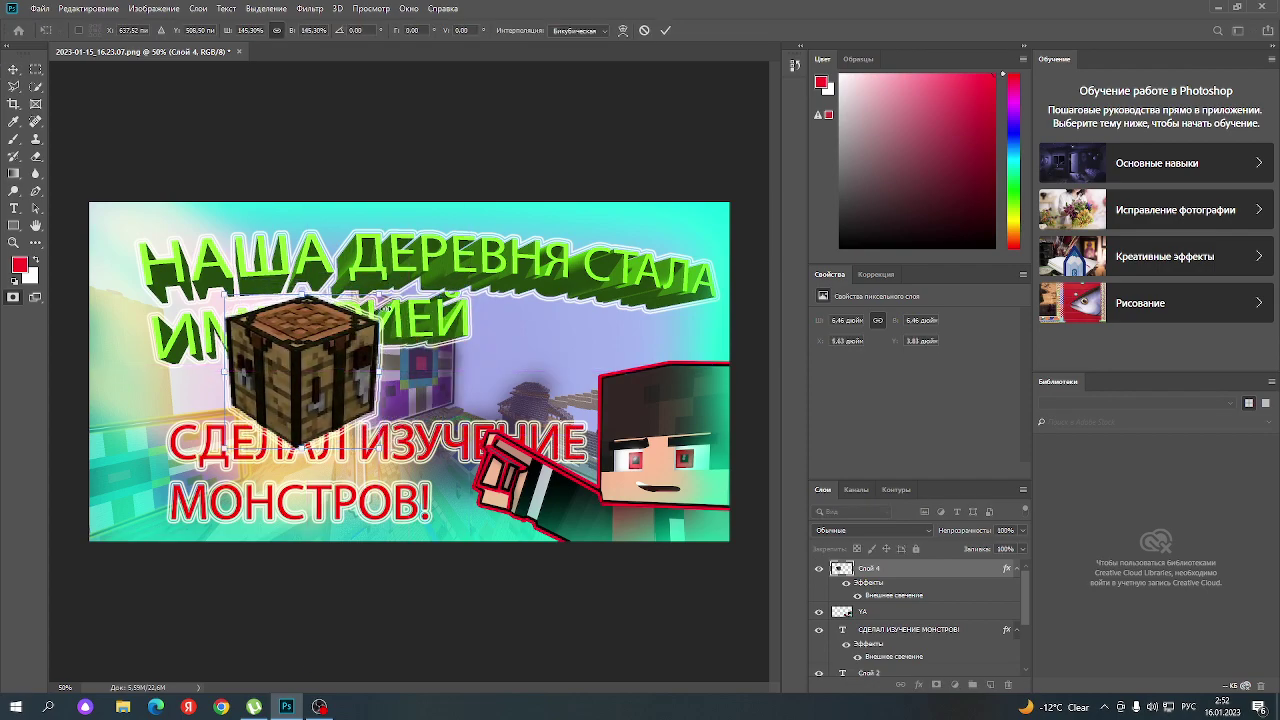
{"action": "left_click_drag", "start_coordinate": [380, 296], "coordinate": [348, 327]}
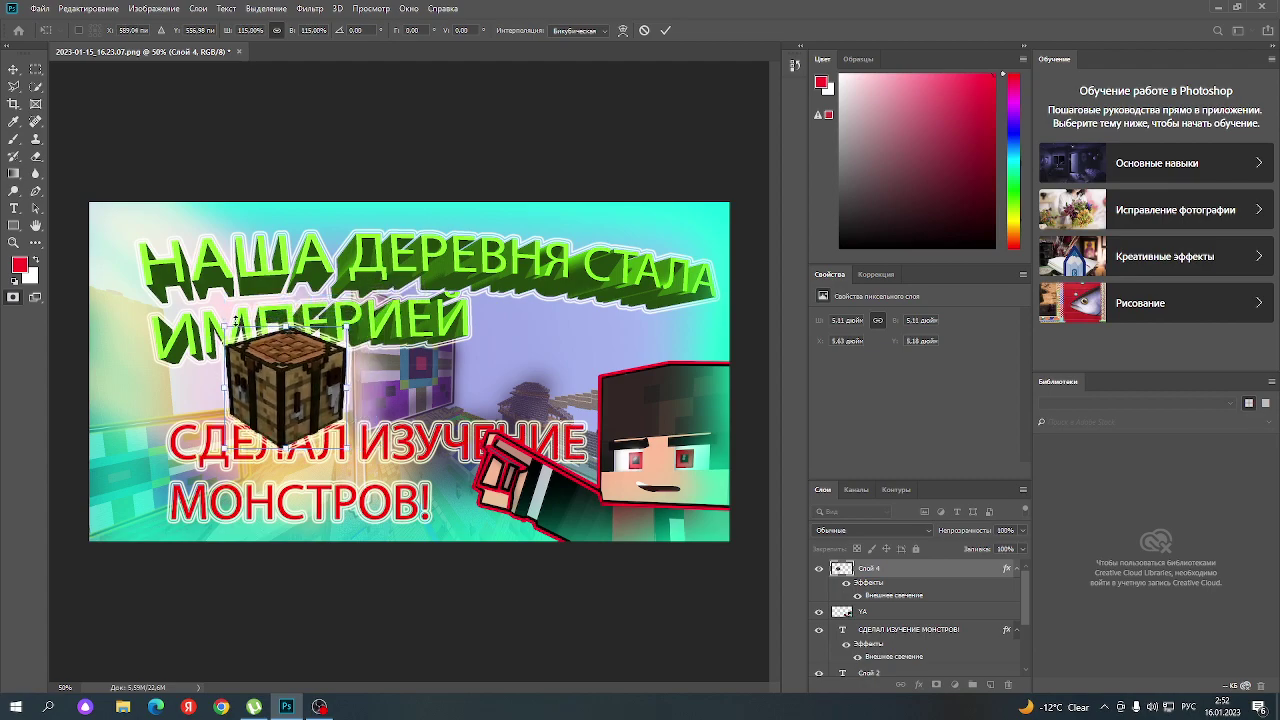
{"action": "left_click_drag", "start_coordinate": [205, 408], "coordinate": [534, 367]}
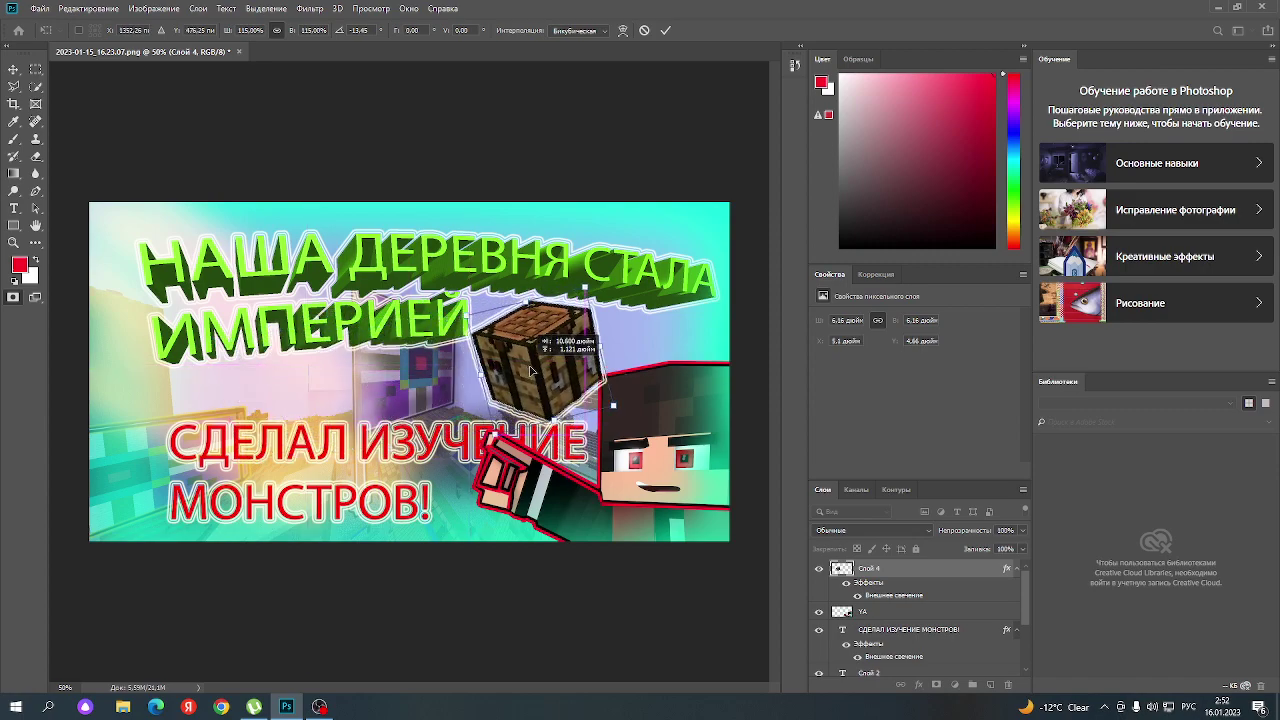
{"action": "left_click_drag", "start_coordinate": [588, 287], "coordinate": [578, 292]}
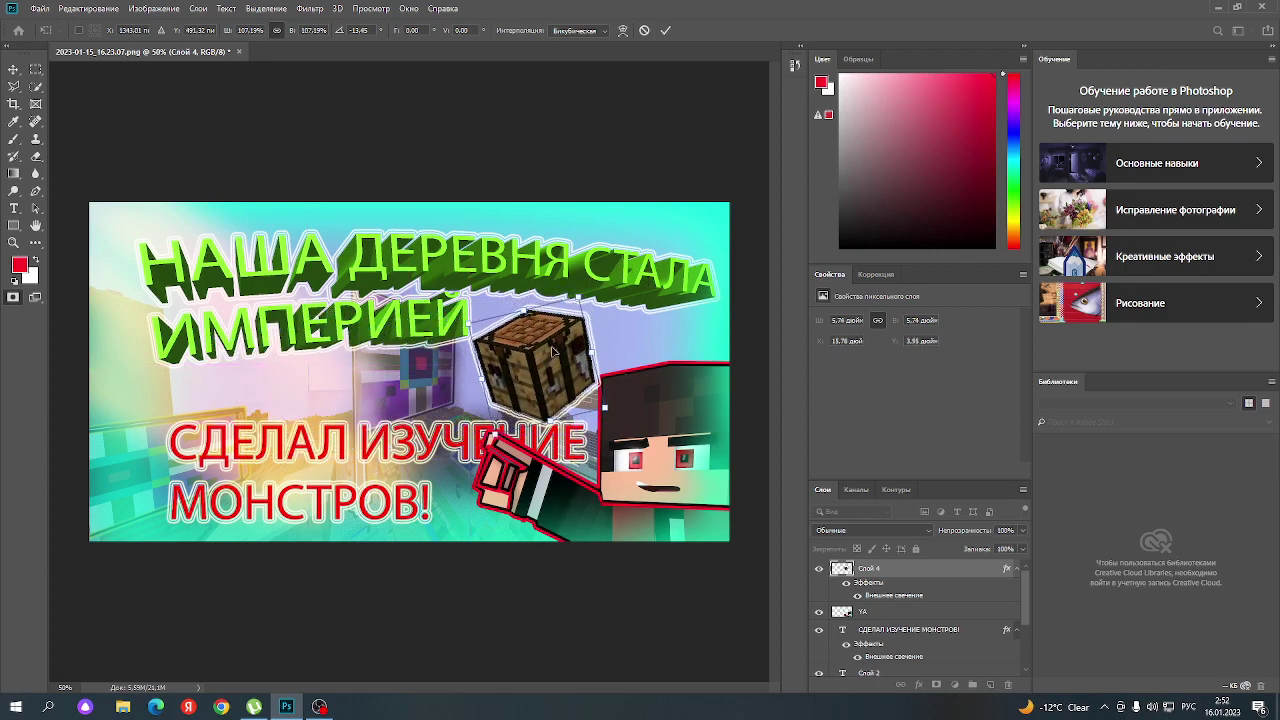
{"action": "left_click_drag", "start_coordinate": [550, 362], "coordinate": [538, 351]}
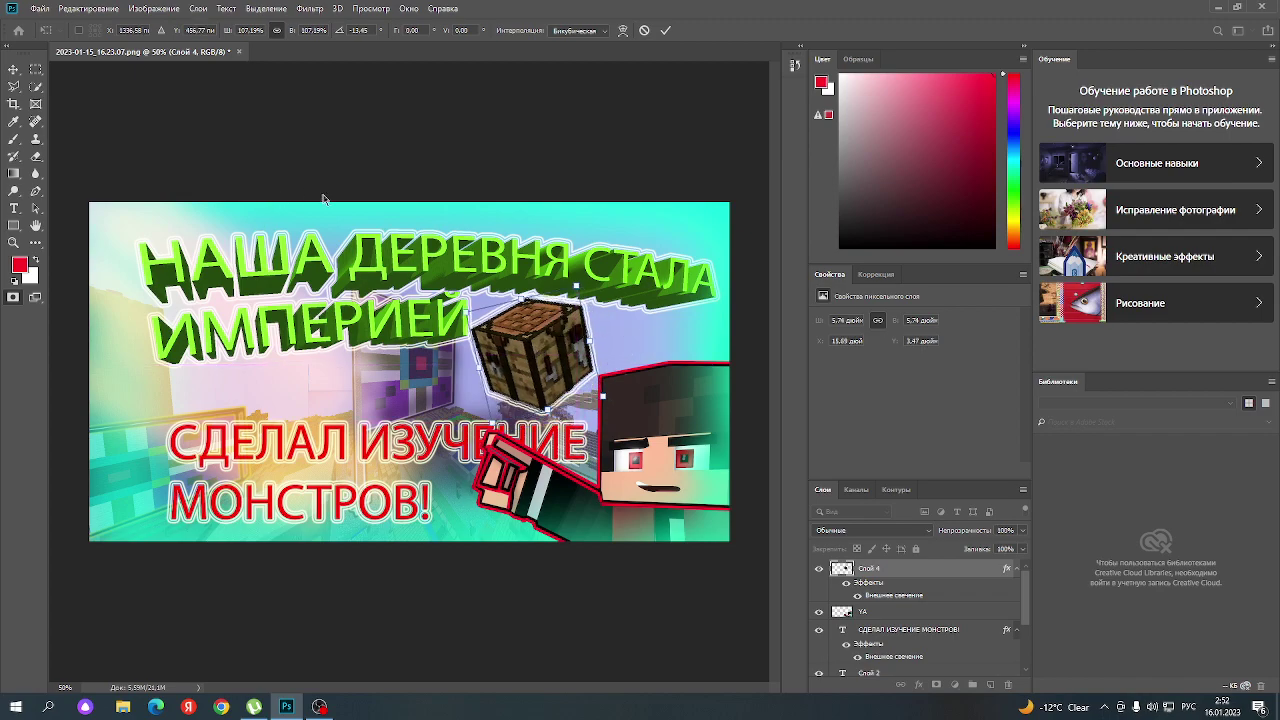
{"action": "key", "text": "Return"}
- Move the crafting table beside the character and shrink it to about 88%
{"action": "mouse_move", "coordinate": [530, 338]}
{"action": "left_mouse_down"}
{"action": "mouse_move", "coordinate": [538, 349]}
{"action": "mouse_move", "coordinate": [528, 339]}
{"action": "left_mouse_up"}
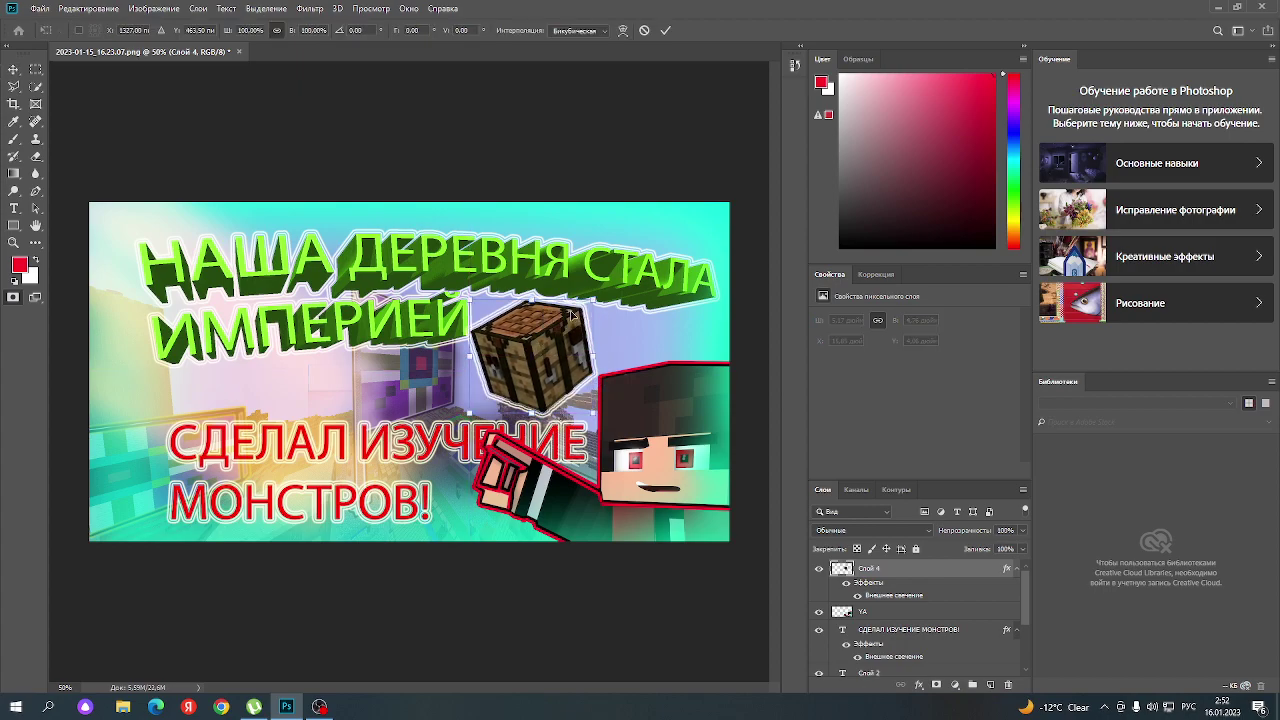
{"action": "key", "text": "ctrl+t"}
{"action": "left_click_drag", "start_coordinate": [594, 298], "coordinate": [577, 314]}
{"action": "left_click_drag", "start_coordinate": [516, 362], "coordinate": [526, 363]}
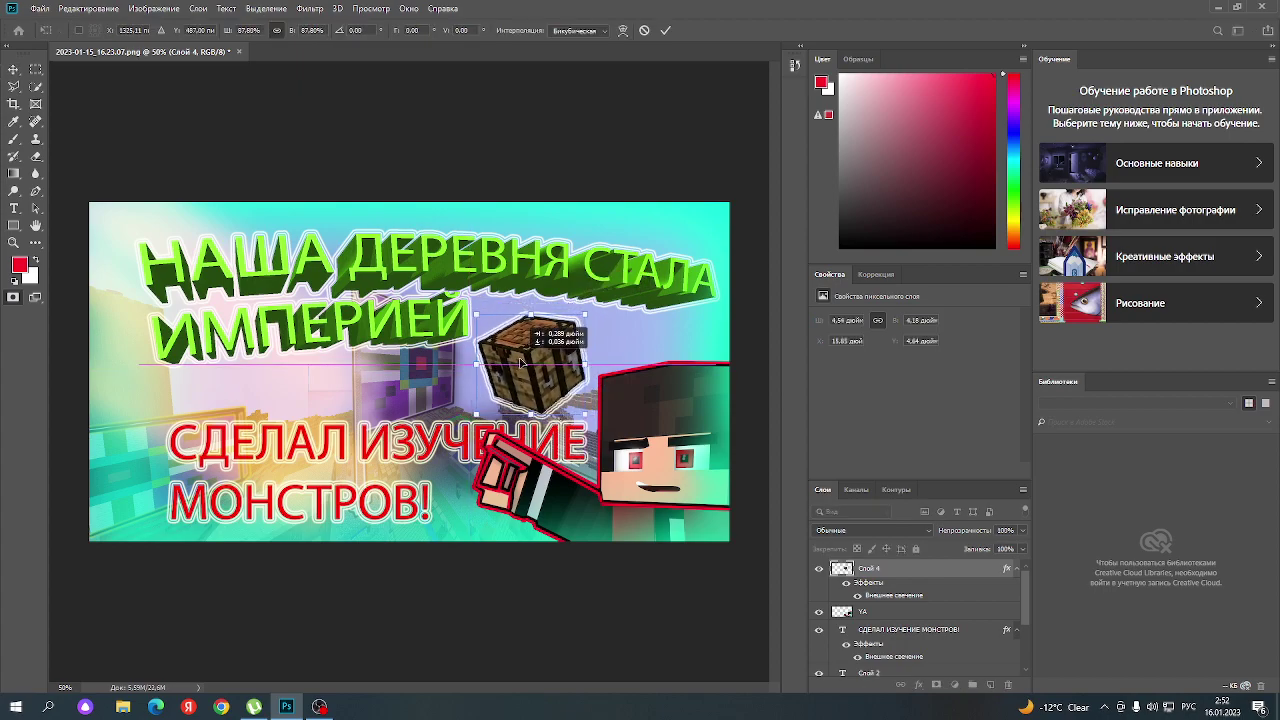
{"action": "key", "text": "Return"}
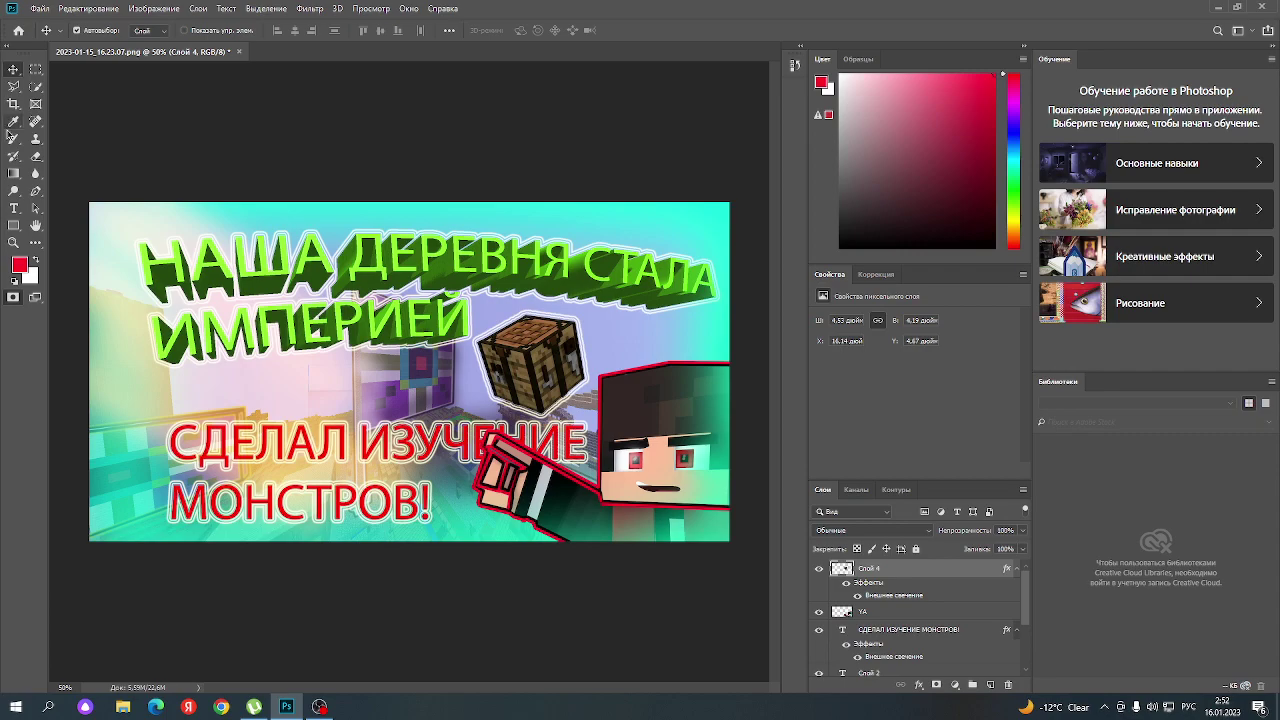
{"action": "left_click", "coordinate": [13, 138]}
- Darken the crafting table's left, lower-right and right edges with black brush strokes
{"action": "key", "text": "d"}
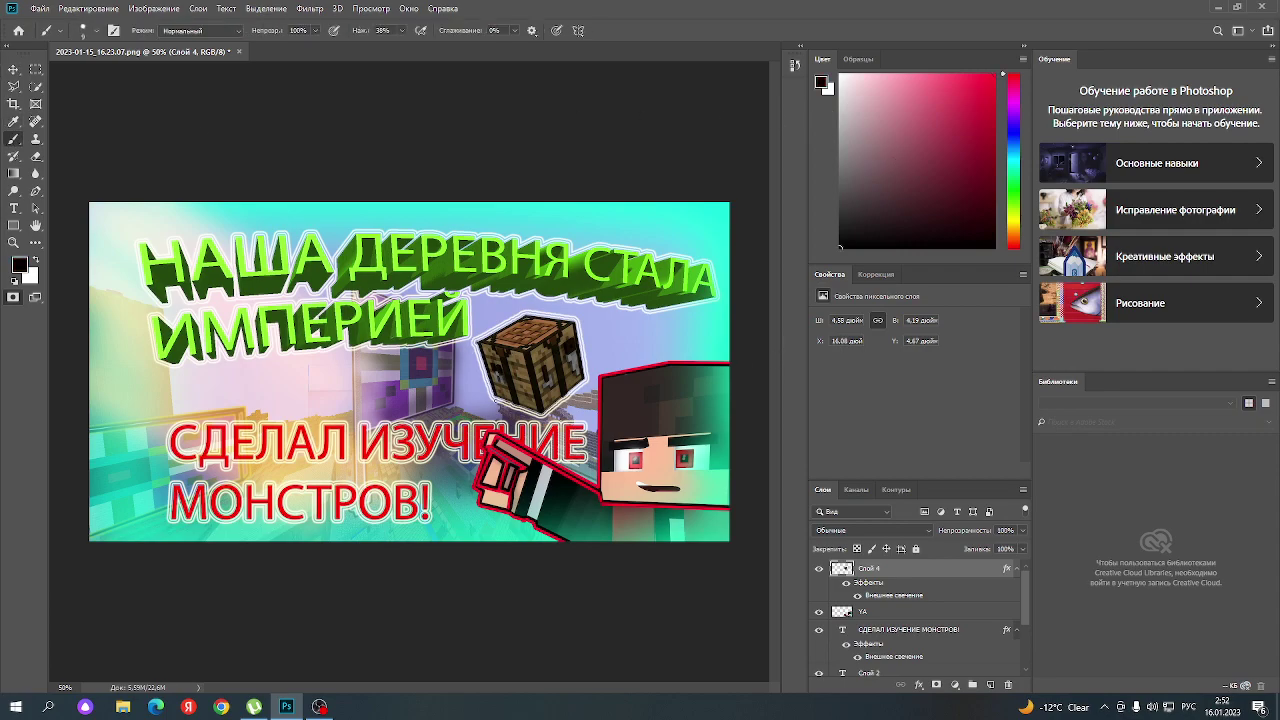
{"action": "mouse_move", "coordinate": [480, 345]}
{"action": "left_mouse_down"}
{"action": "mouse_move", "coordinate": [492, 400]}
{"action": "mouse_move", "coordinate": [546, 416]}
{"action": "left_mouse_up"}
{"action": "left_click_drag", "start_coordinate": [587, 378], "coordinate": [548, 414]}
{"action": "mouse_move", "coordinate": [589, 376]}
{"action": "left_mouse_down"}
{"action": "mouse_move", "coordinate": [575, 318]}
{"action": "mouse_move", "coordinate": [524, 311]}
{"action": "mouse_move", "coordinate": [478, 339]}
{"action": "left_mouse_up"}
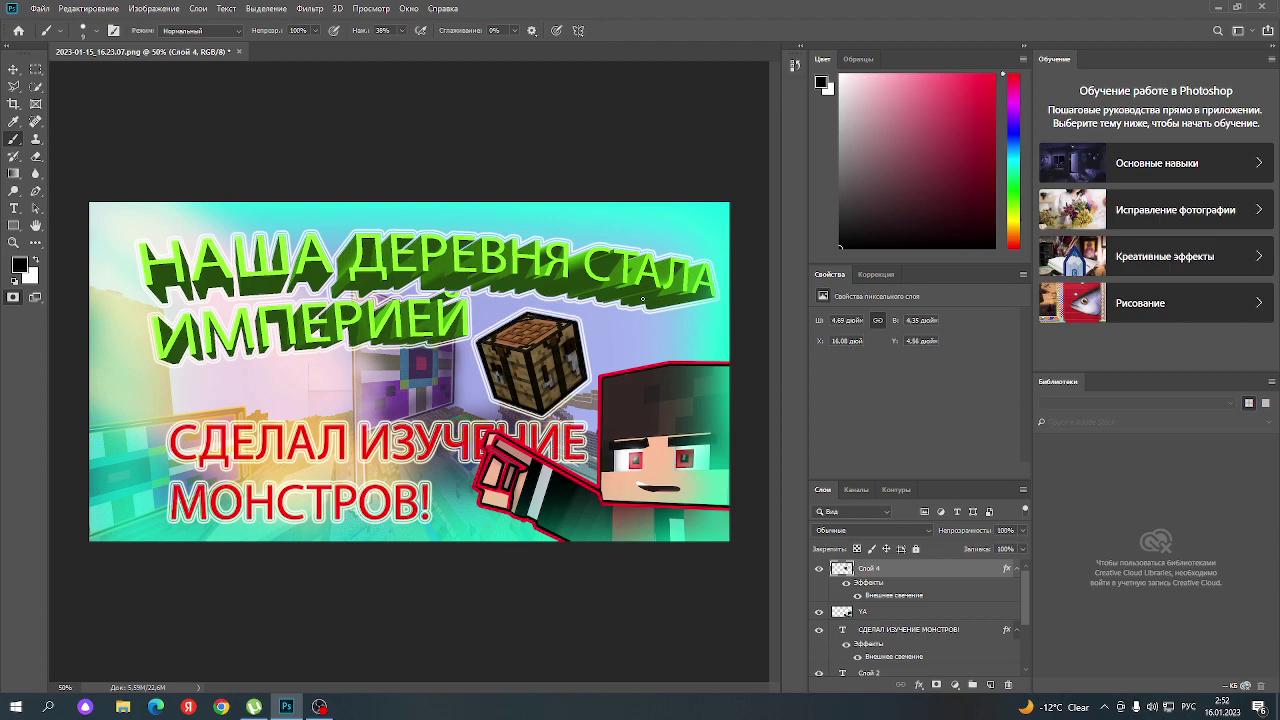
- Pick a dark red, try a shading stroke on the left edge, then undo it
{"action": "left_click", "coordinate": [985, 85]}
{"action": "left_click_drag", "start_coordinate": [970, 150], "coordinate": [994, 220]}
{"action": "left_click_drag", "start_coordinate": [472, 340], "coordinate": [490, 310]}
{"action": "key", "text": "ctrl+z"}
{"action": "key", "text": "q"}
{"action": "left_click", "coordinate": [527, 311]}
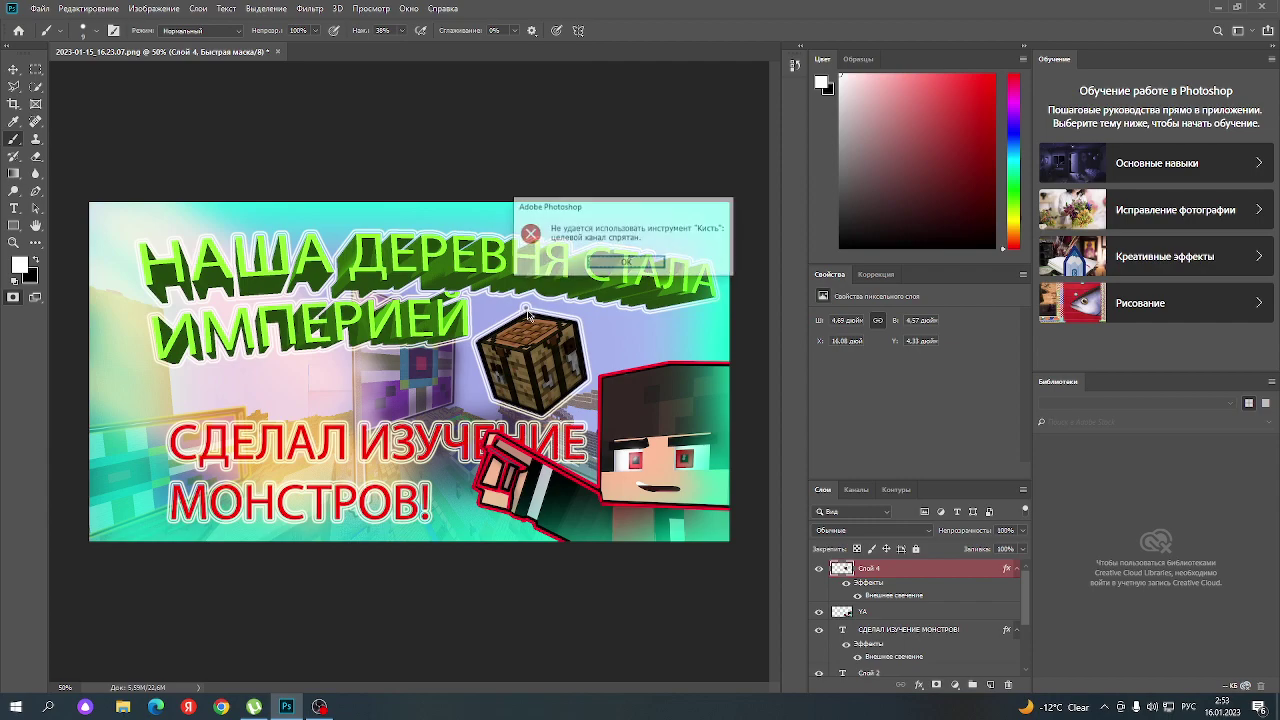
{"action": "left_click", "coordinate": [625, 272]}
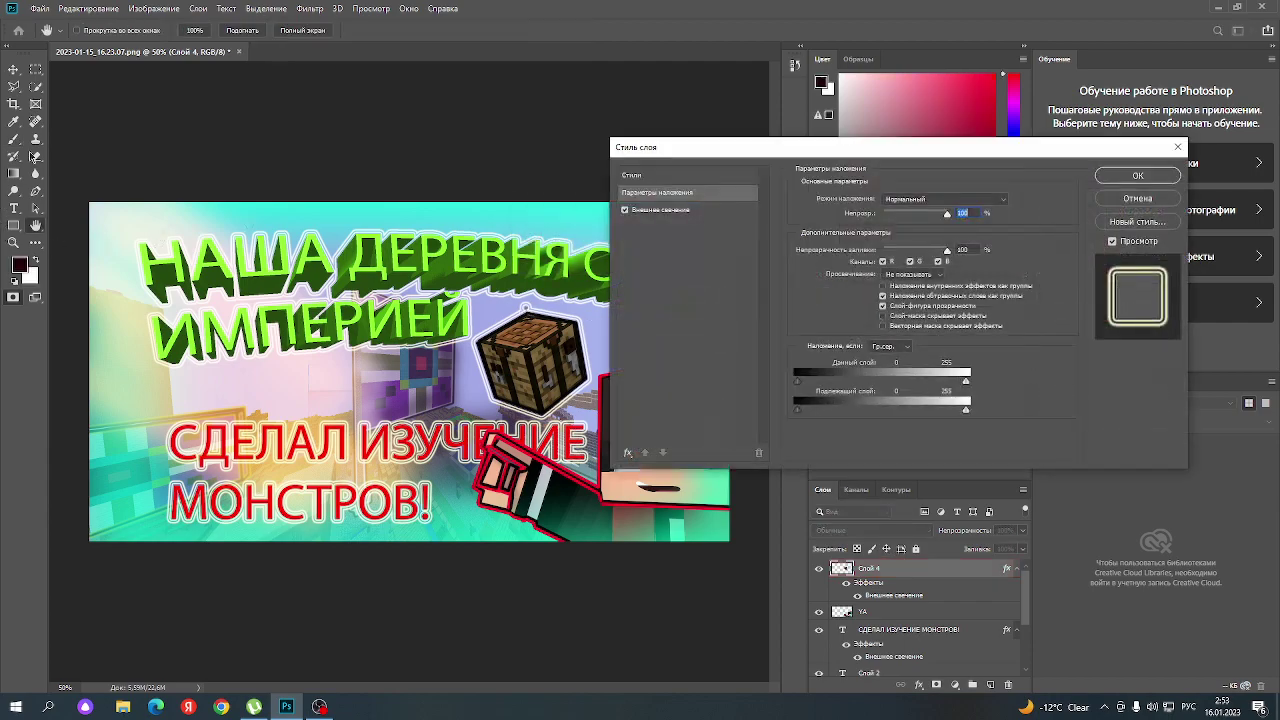
- Close the layer style settings and reselect a deep dark red painting colour
{"action": "left_click", "coordinate": [1138, 175]}
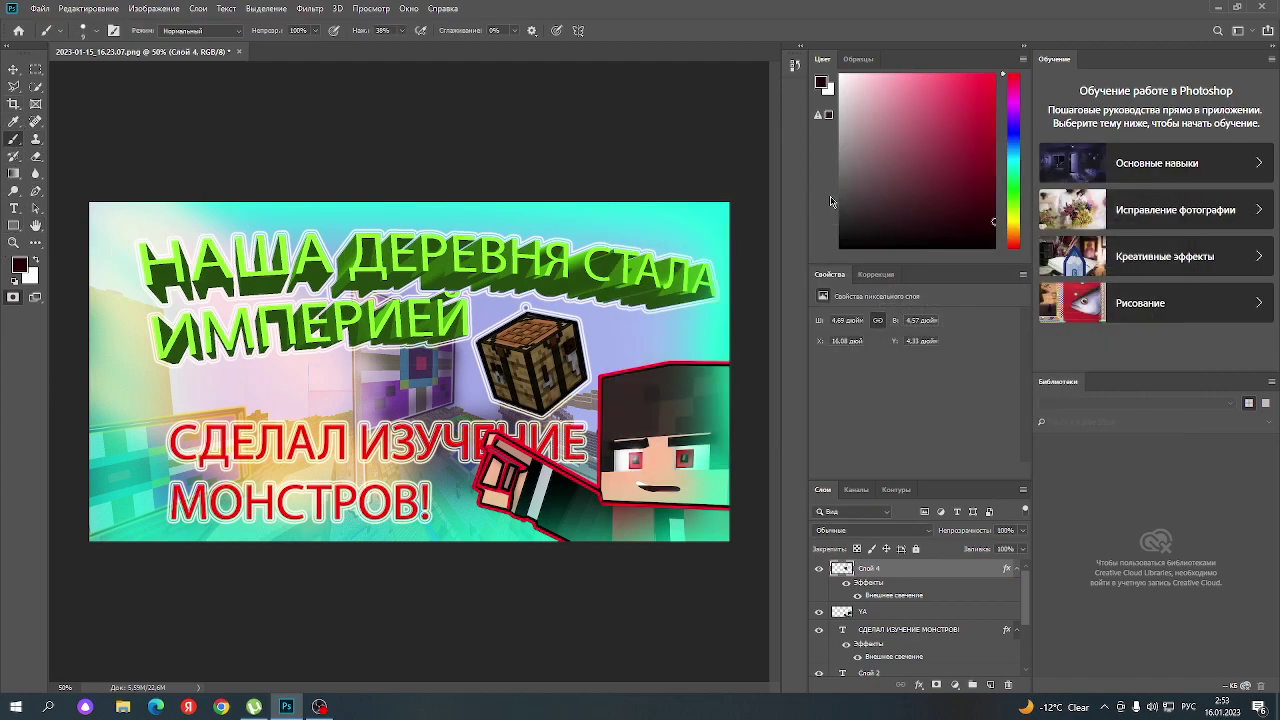
{"action": "left_click", "coordinate": [1012, 214]}
{"action": "left_click_drag", "start_coordinate": [1018, 160], "coordinate": [1043, 24]}
{"action": "left_click", "coordinate": [995, 218]}
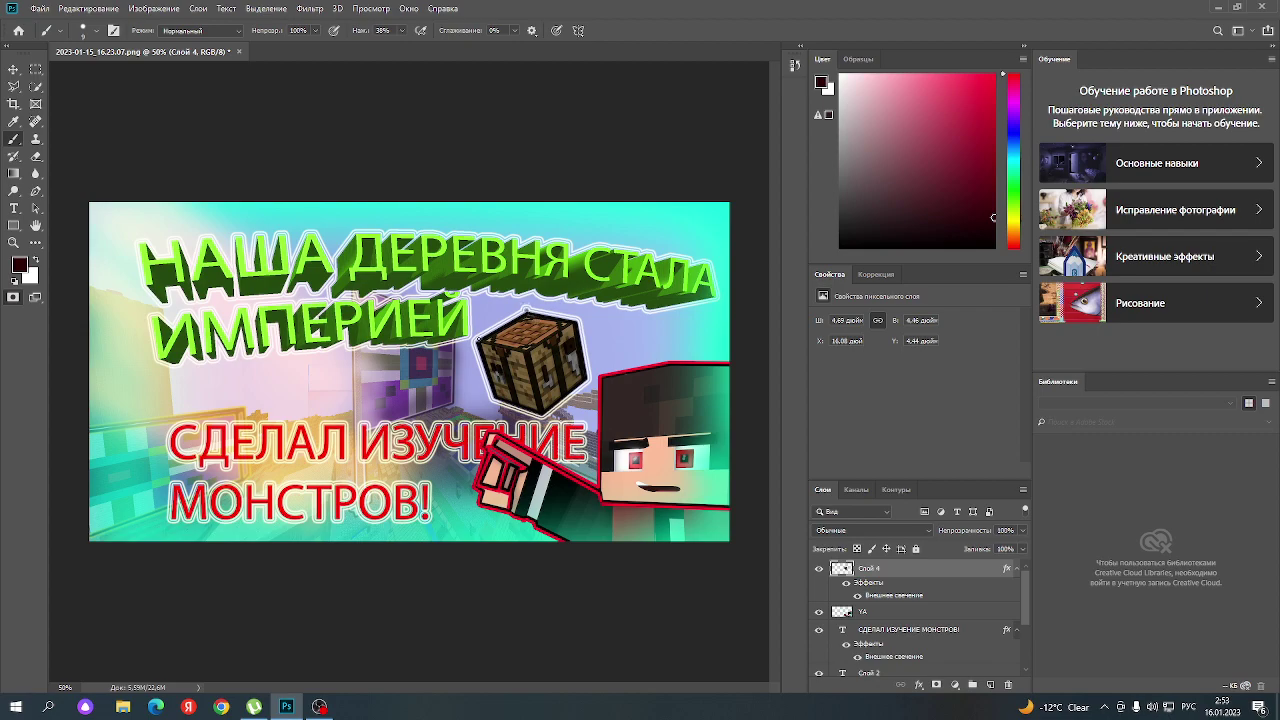
- Paint dark shading along the crafting table's lower-left edges and a soft shadow beneath it
{"action": "left_click_drag", "start_coordinate": [474, 336], "coordinate": [524, 312]}
{"action": "key", "text": "ctrl+z"}
{"action": "left_click_drag", "start_coordinate": [474, 342], "coordinate": [492, 400]}
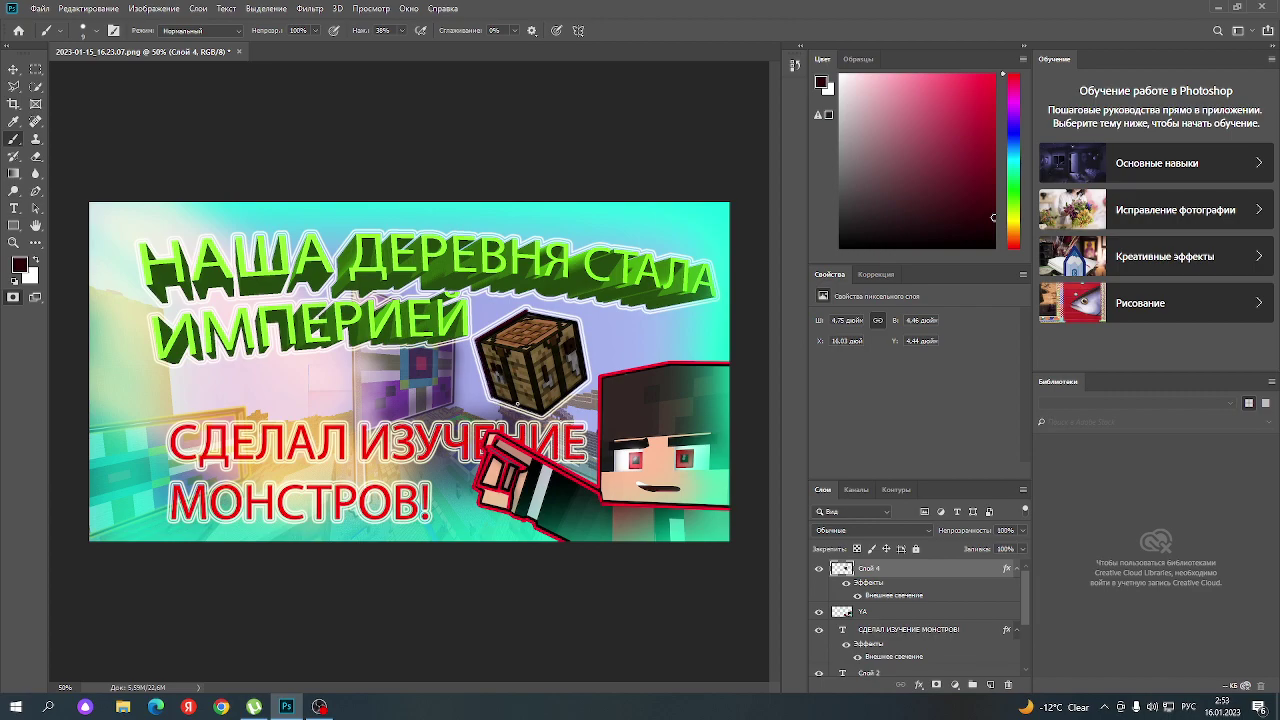
{"action": "mouse_move", "coordinate": [490, 410]}
{"action": "left_mouse_down"}
{"action": "mouse_move", "coordinate": [544, 410]}
{"action": "mouse_move", "coordinate": [594, 378]}
{"action": "mouse_move", "coordinate": [582, 319]}
{"action": "left_mouse_up"}
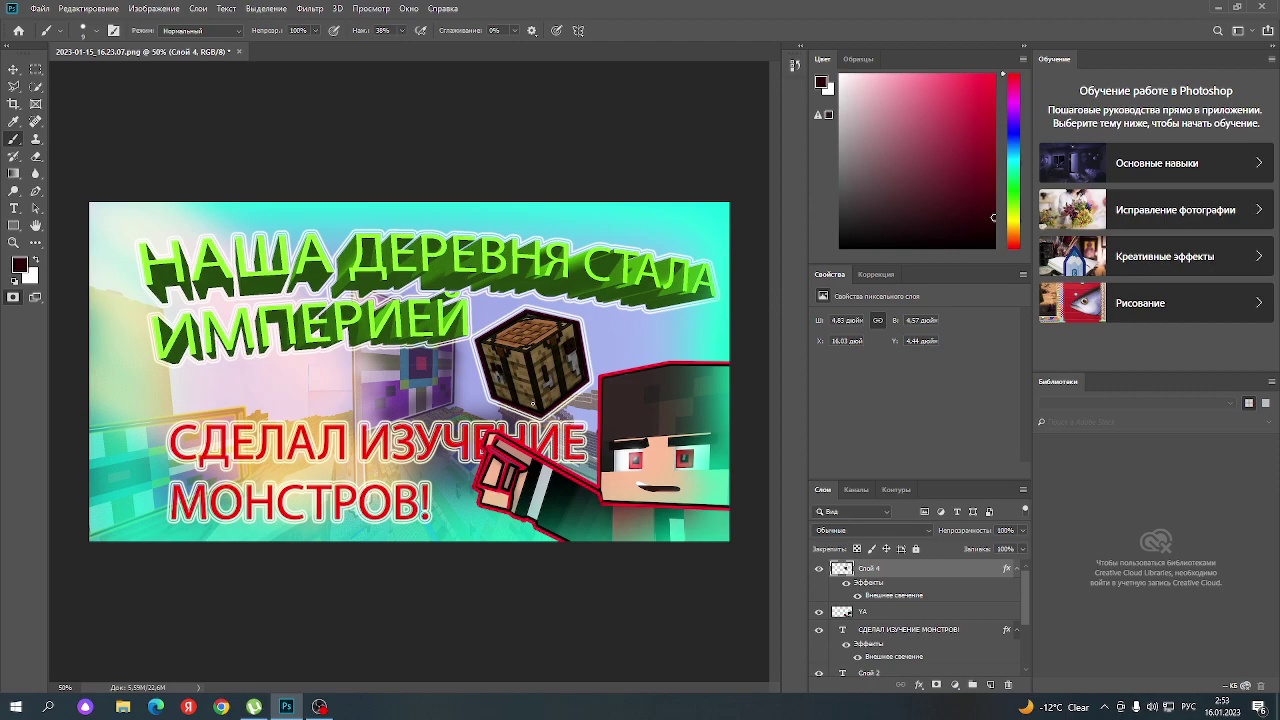
- Search 'блоки майнкрафт' in a new Chrome tab
{"action": "left_click", "coordinate": [221, 707]}
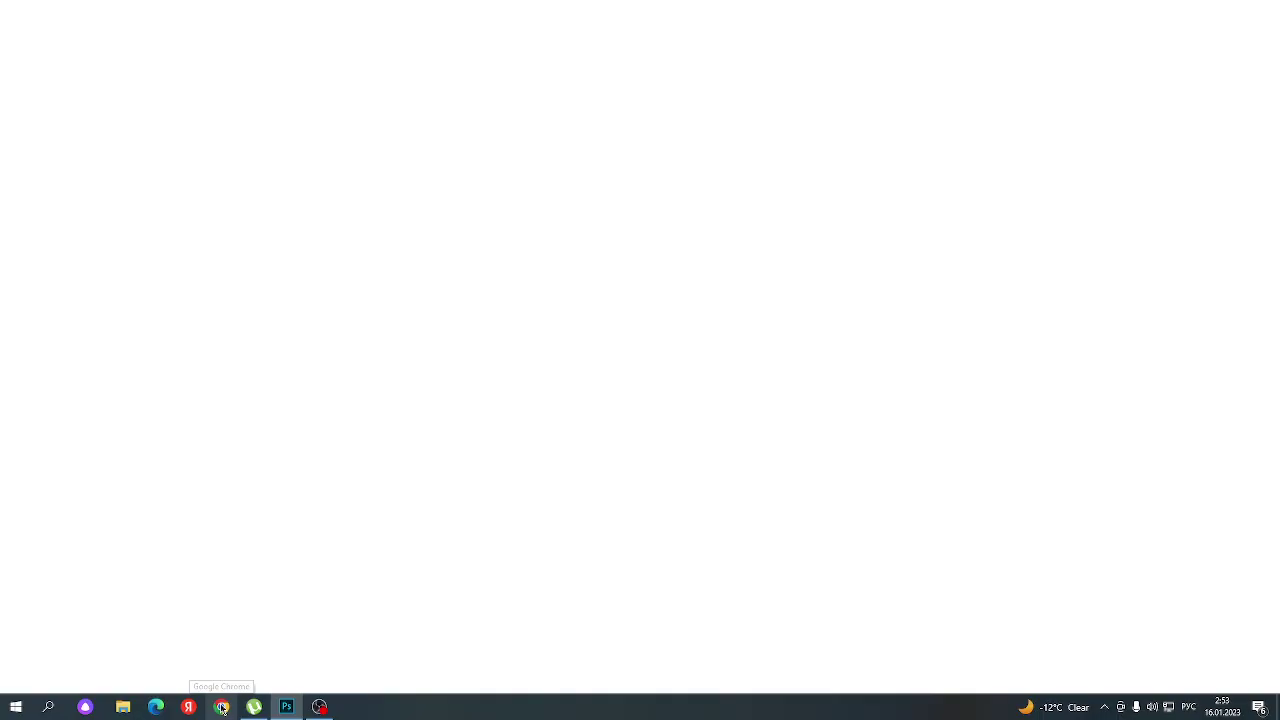
{"action": "left_click", "coordinate": [179, 10]}
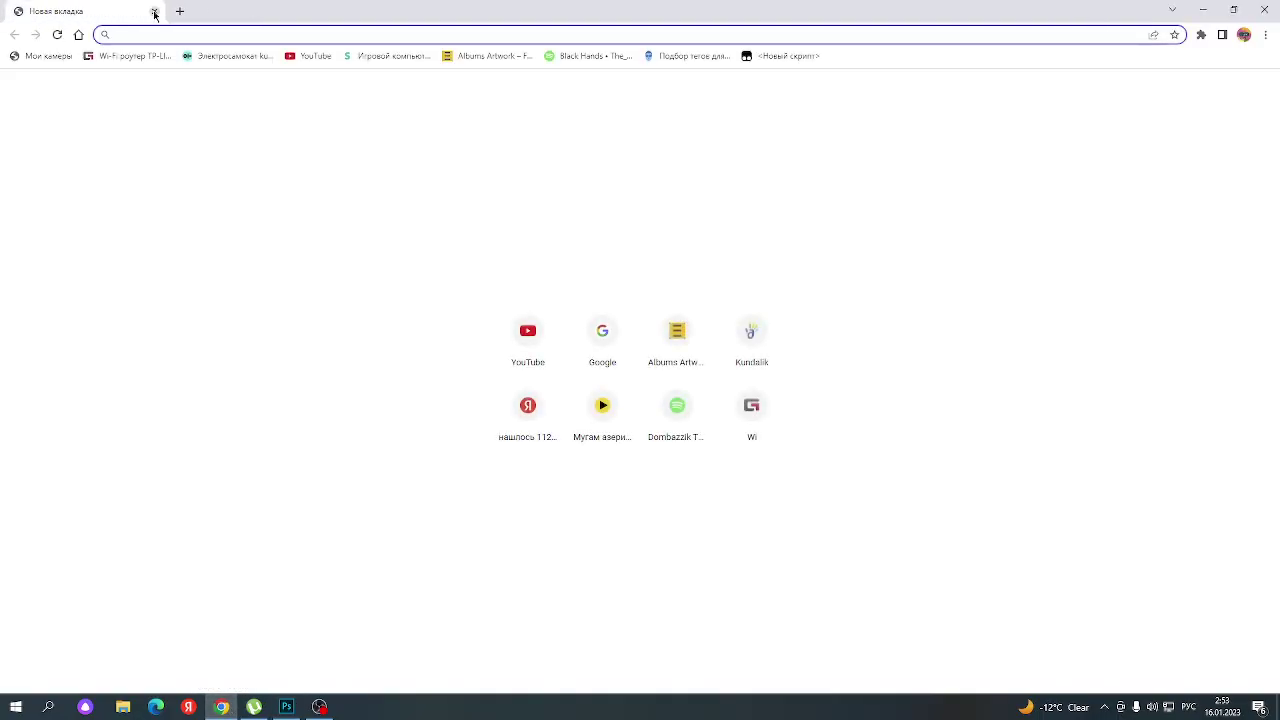
{"action": "type", "text": "бл"}
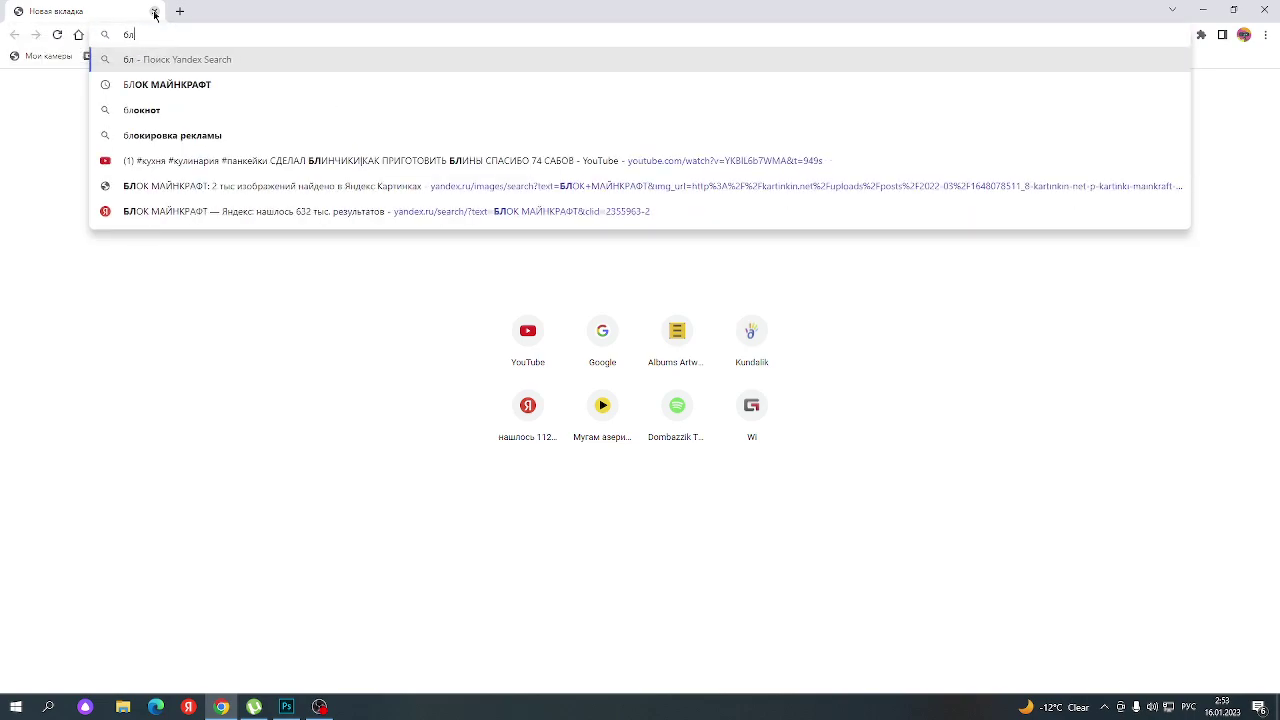
{"action": "type", "text": "оки майнкр"}
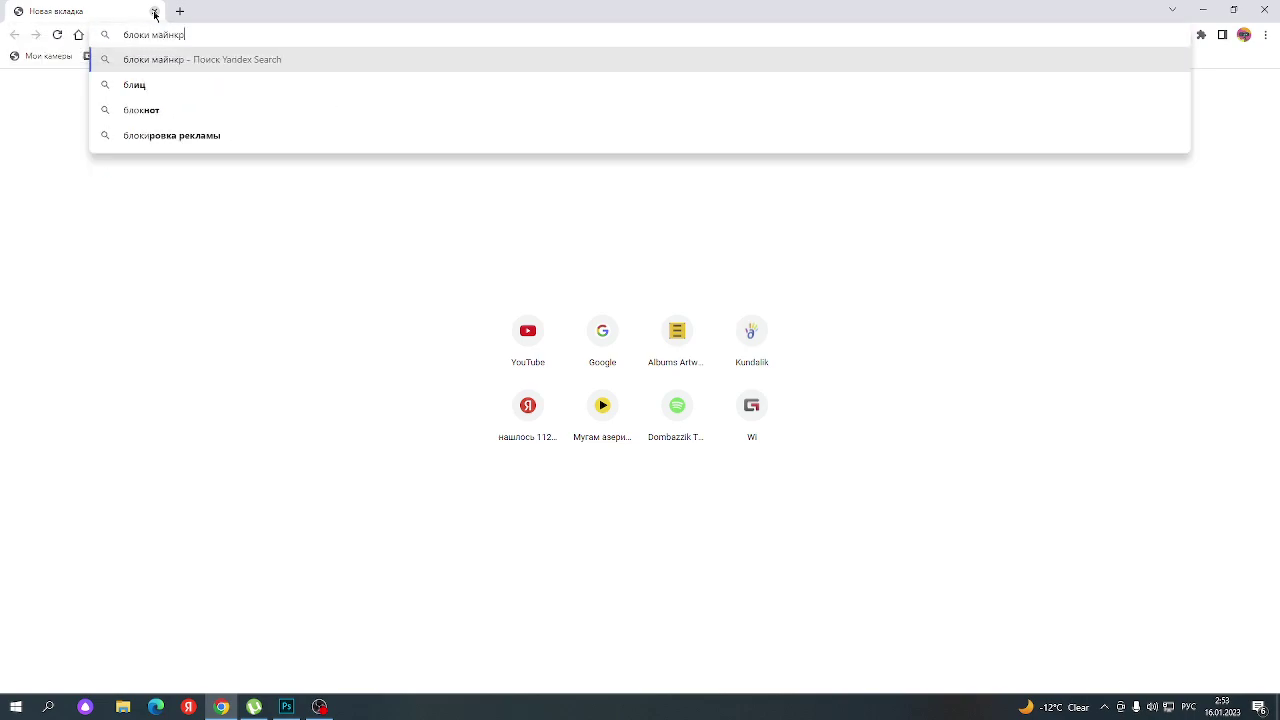
{"action": "type", "text": "афт"}
{"action": "key", "text": "Return"}
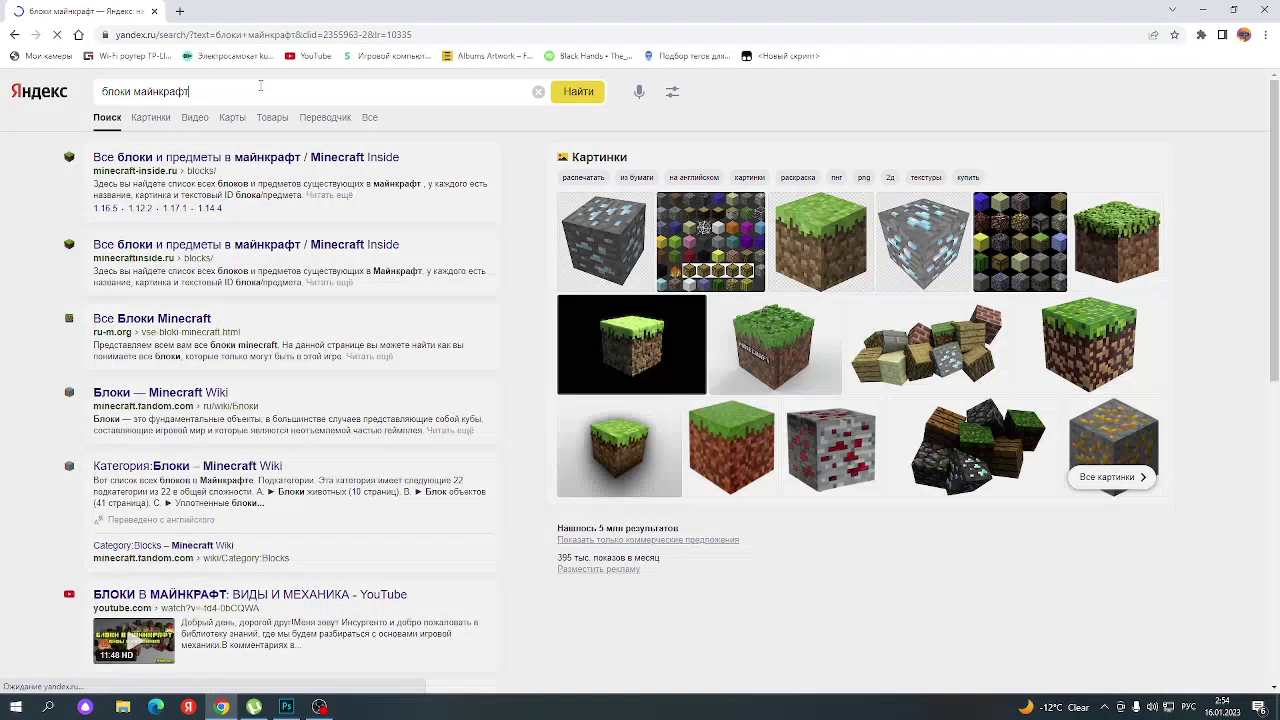
- Refine the search to 'блоки майнкрафт в 4д' and view the image results
{"action": "left_click", "coordinate": [260, 86]}
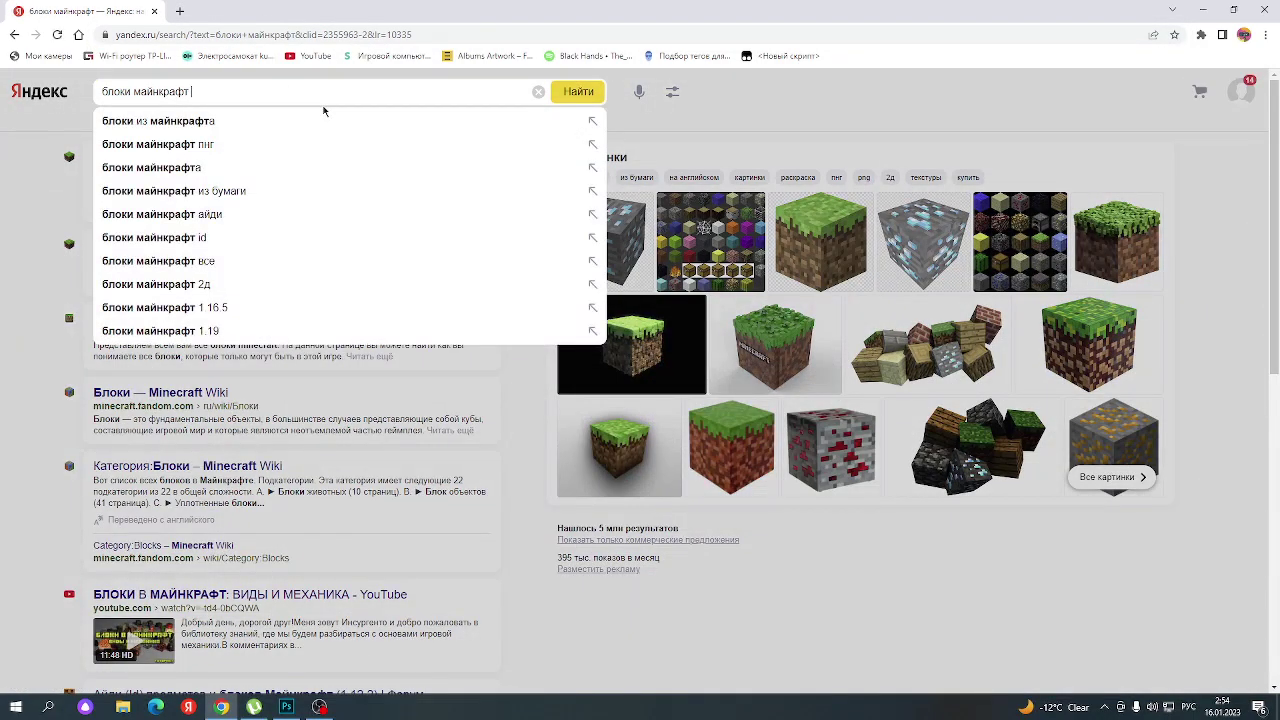
{"action": "type", "text": "в 3"}
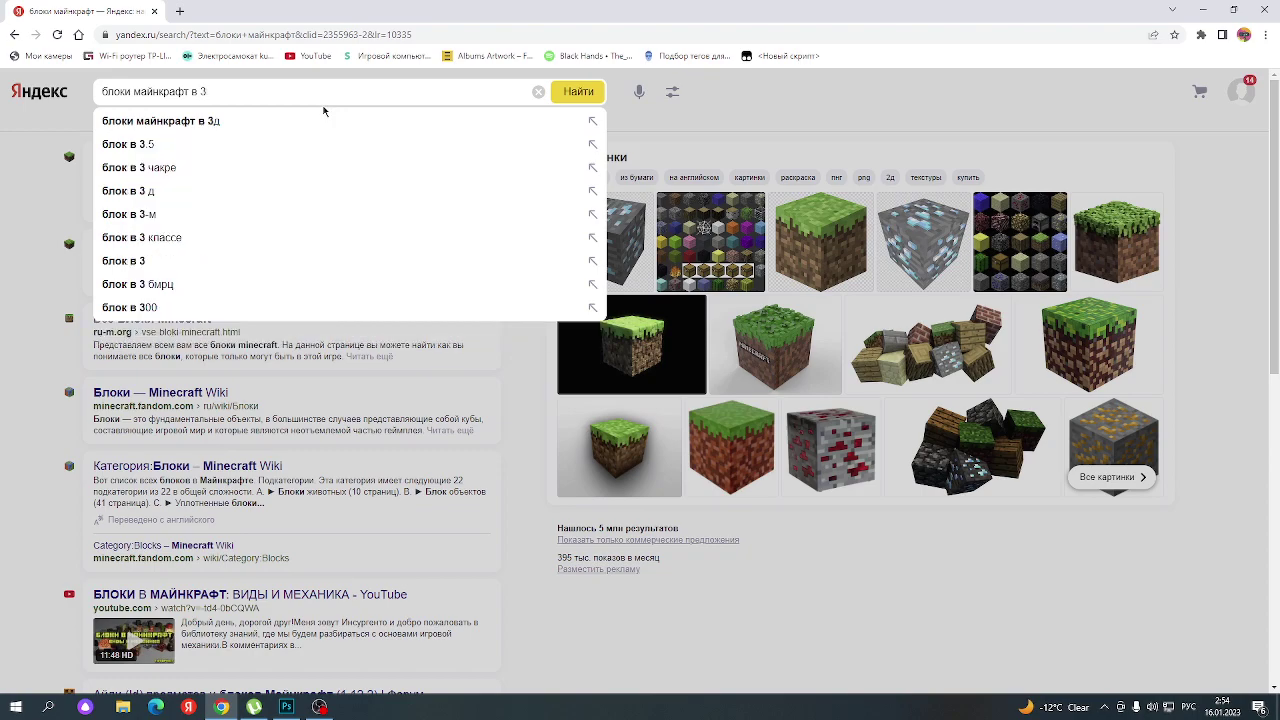
{"action": "key", "text": "BackSpace"}
{"action": "type", "text": "4"}
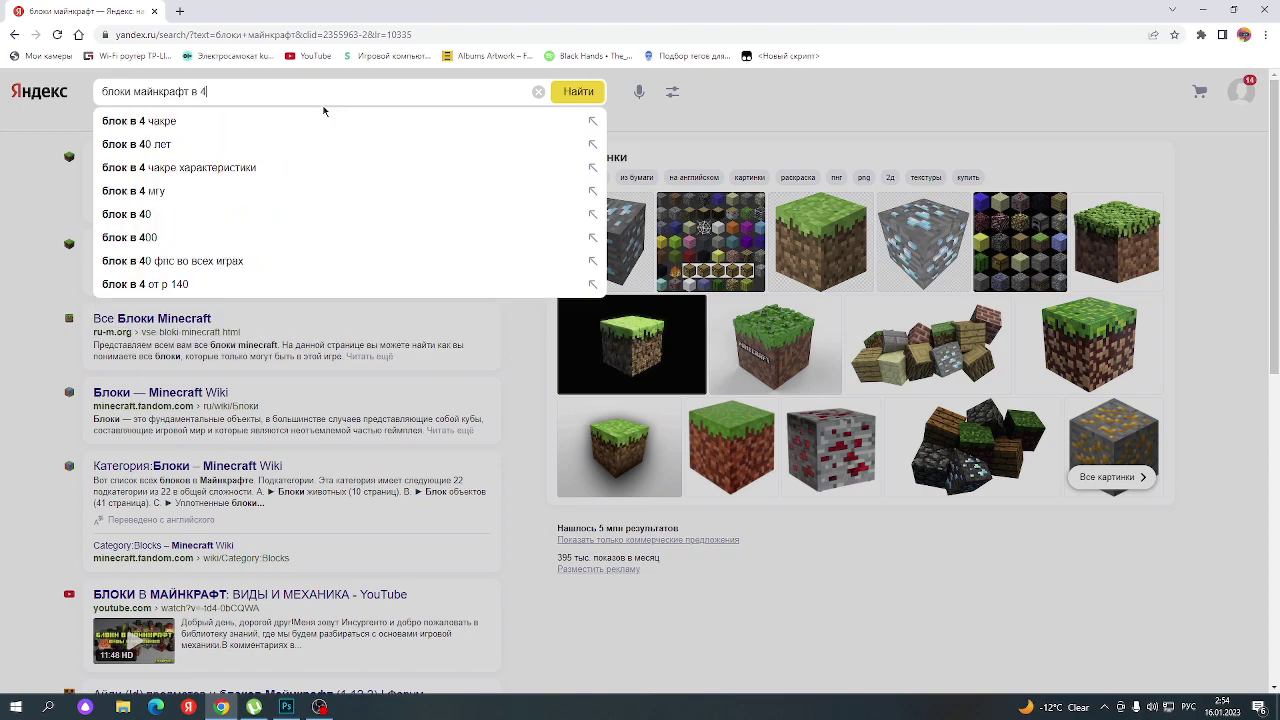
{"action": "type", "text": "д"}
{"action": "key", "text": "Return"}
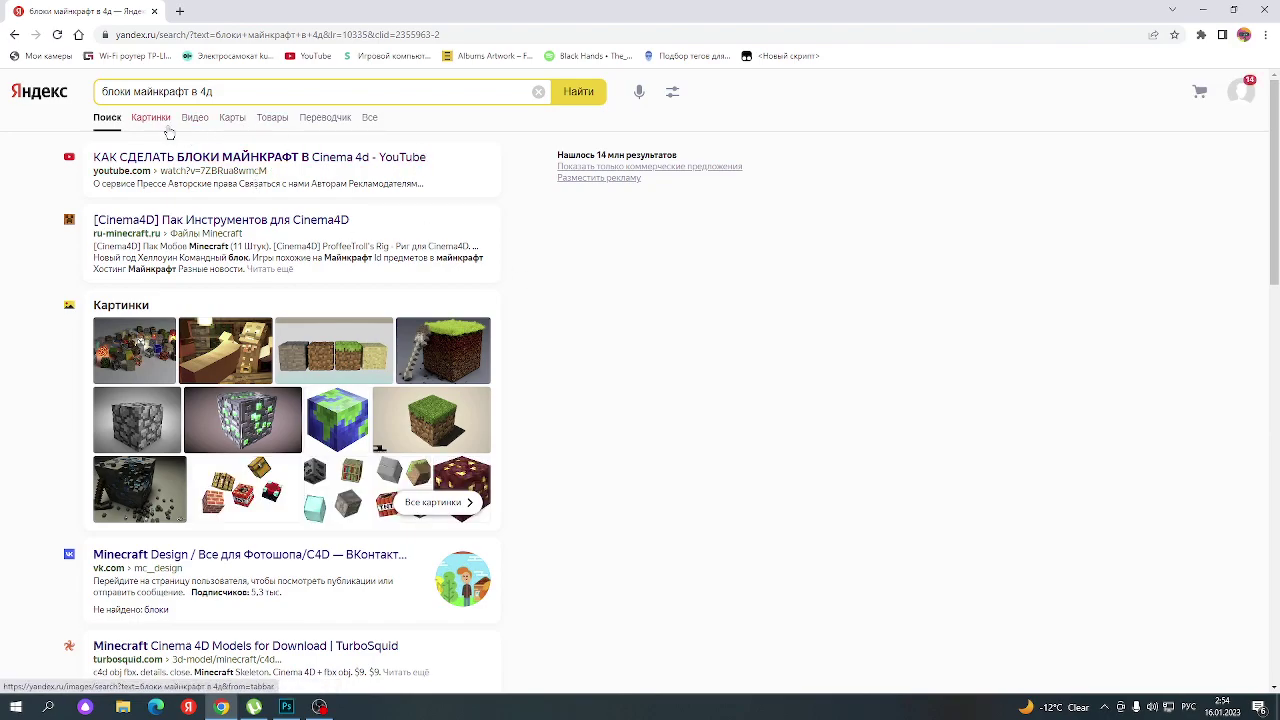
{"action": "left_click", "coordinate": [172, 119]}
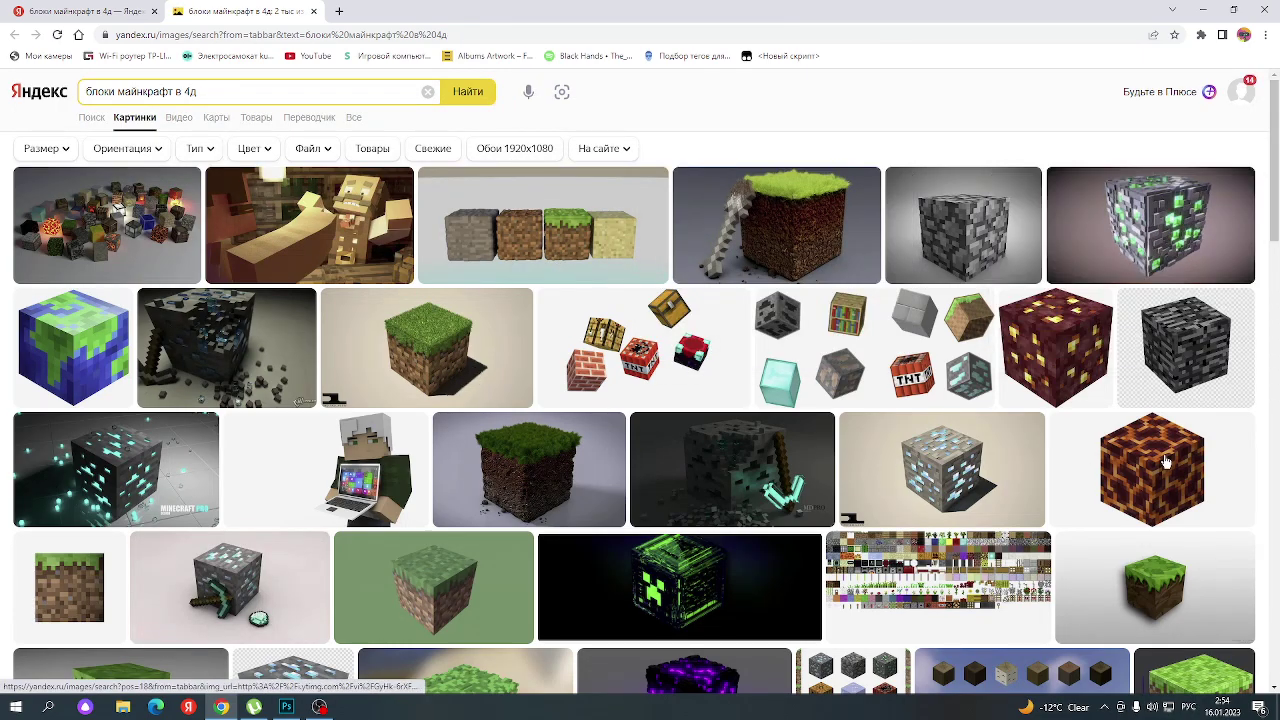
- Browse the Yandex Images results for Minecraft blocks
{"action": "scroll", "coordinate": [1103, 474], "scroll_direction": "down", "scroll_amount": 2}
{"action": "scroll", "coordinate": [1103, 474], "scroll_direction": "down", "scroll_amount": 2}
{"action": "scroll", "coordinate": [316, 336], "scroll_direction": "down", "scroll_amount": 1}
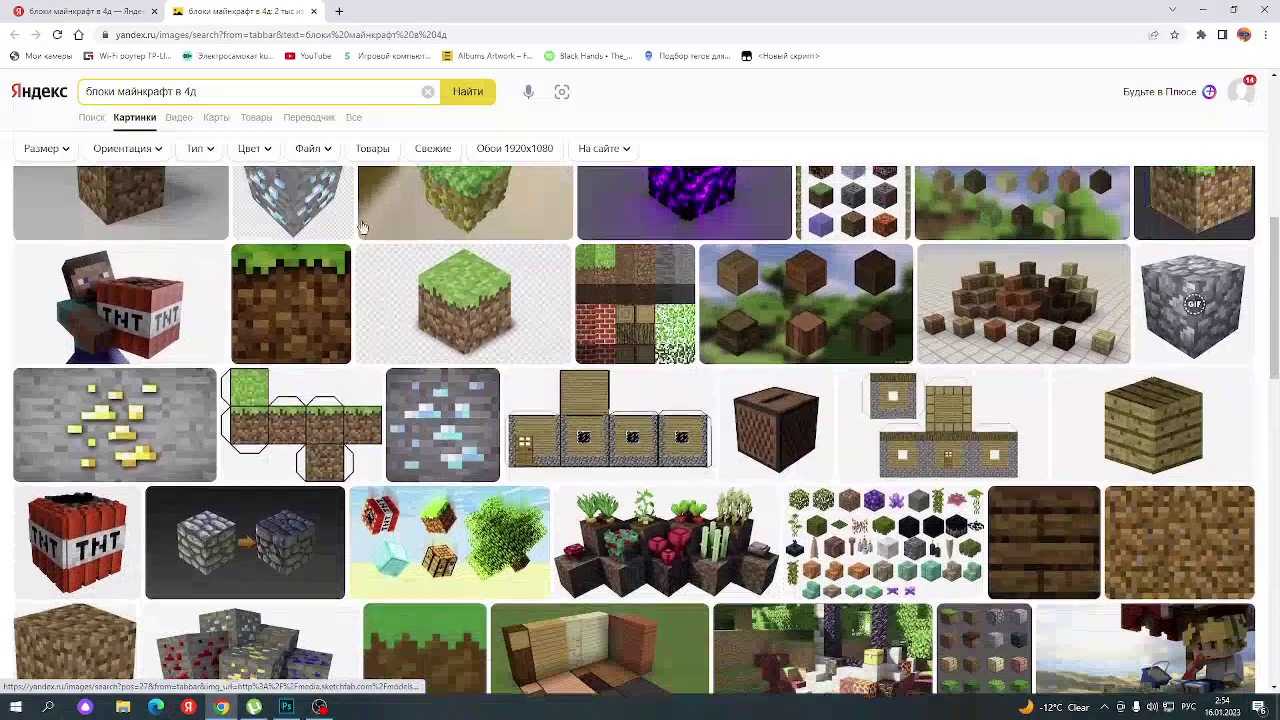
{"action": "scroll", "coordinate": [316, 336], "scroll_direction": "up", "scroll_amount": 1}
{"action": "mouse_move", "coordinate": [292, 280]}
{"action": "scroll", "coordinate": [300, 312], "scroll_direction": "down", "scroll_amount": 1}
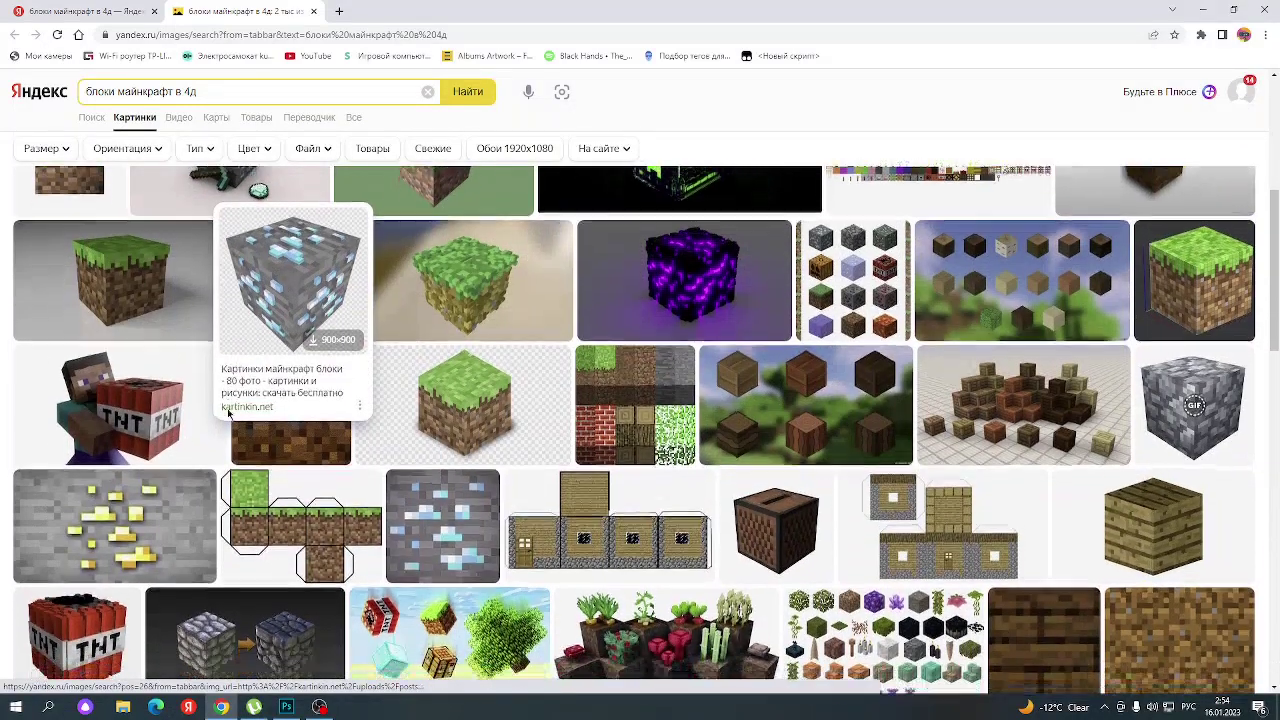
{"action": "scroll", "coordinate": [200, 600], "scroll_direction": "down", "scroll_amount": 1}
{"action": "scroll", "coordinate": [93, 447], "scroll_direction": "up", "scroll_amount": 1}
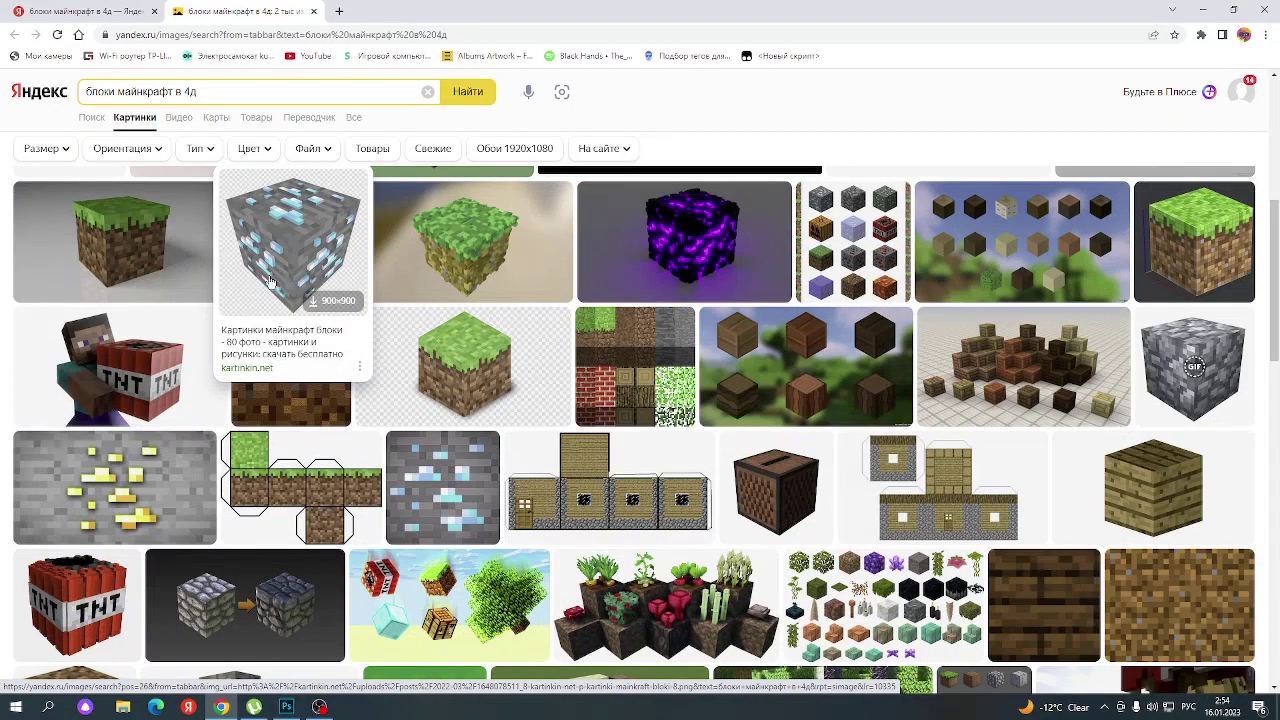
{"action": "scroll", "coordinate": [250, 320], "scroll_direction": "down", "scroll_amount": 2}
{"action": "scroll", "coordinate": [230, 420], "scroll_direction": "down", "scroll_amount": 2}
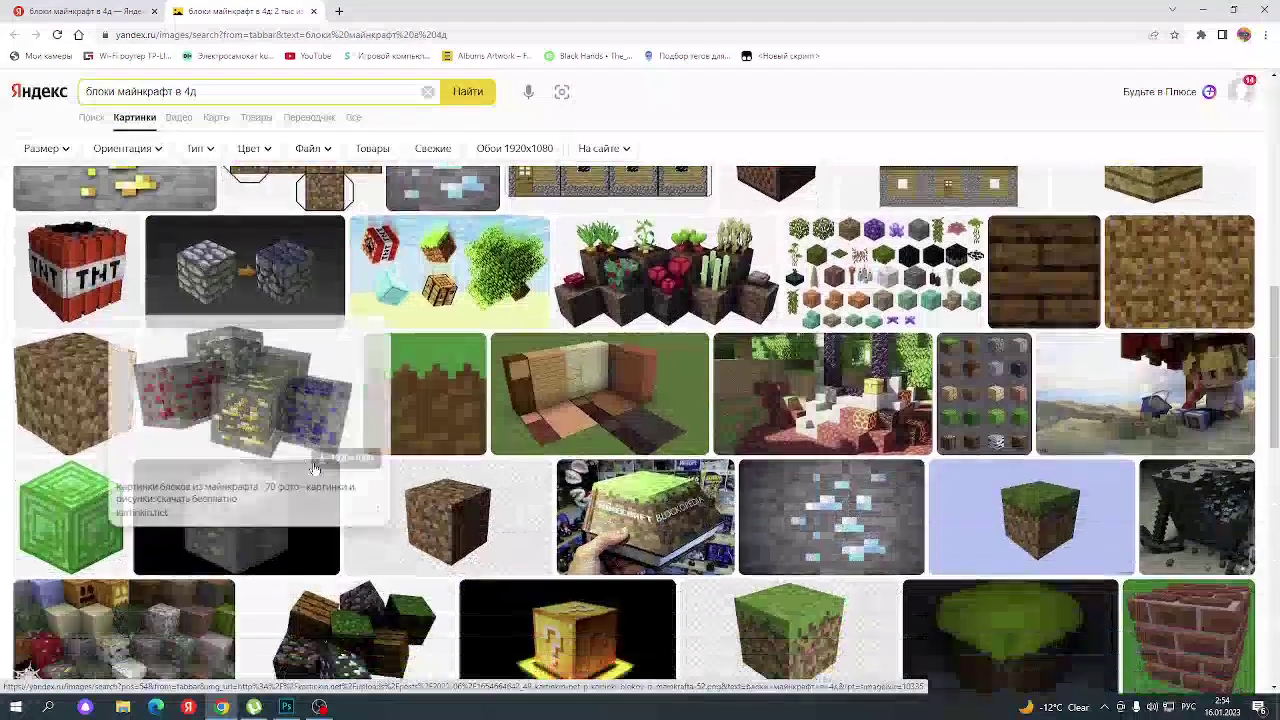
{"action": "scroll", "coordinate": [113, 449], "scroll_direction": "down", "scroll_amount": 2}
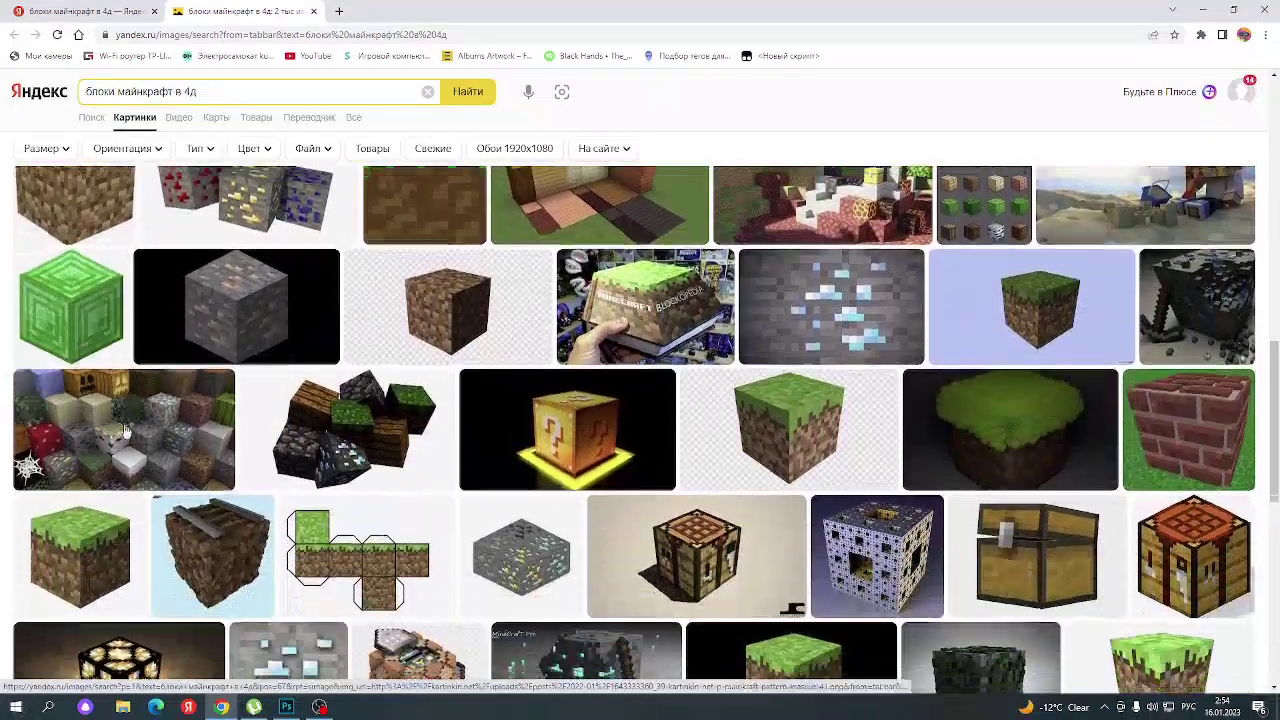
{"action": "scroll", "coordinate": [230, 430], "scroll_direction": "down", "scroll_amount": 1}
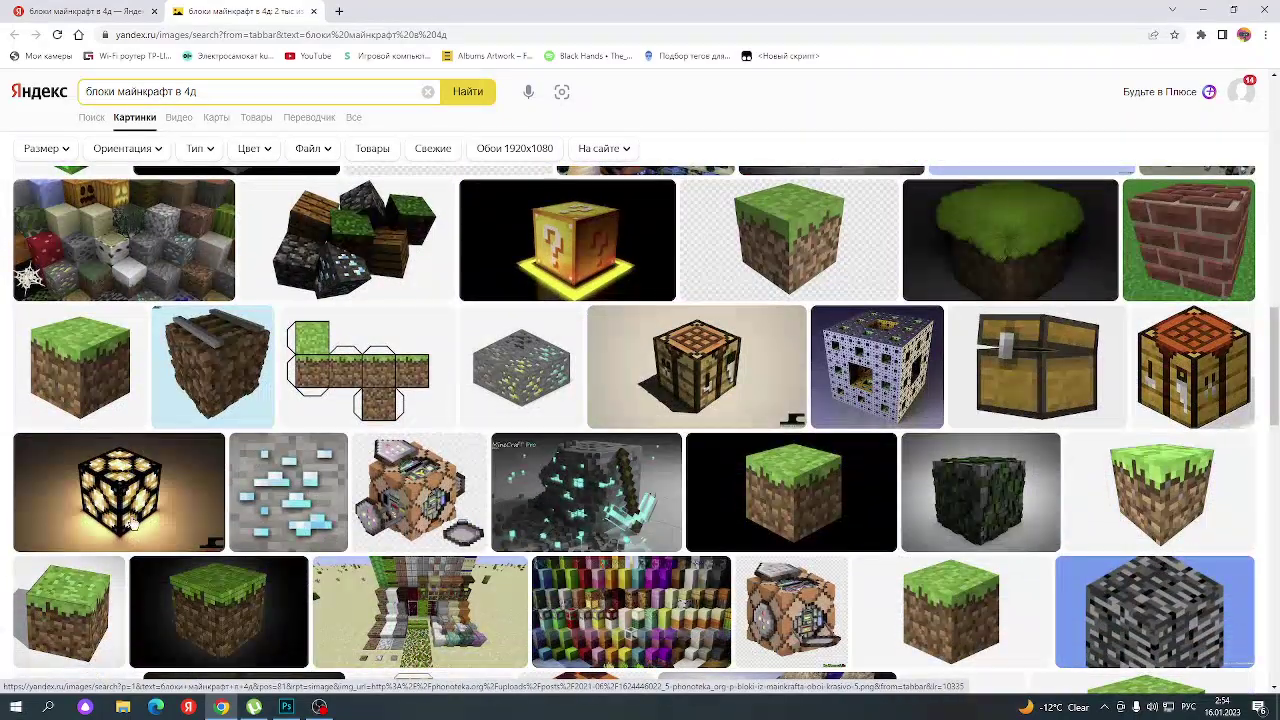
{"action": "scroll", "coordinate": [250, 450], "scroll_direction": "down", "scroll_amount": 2}
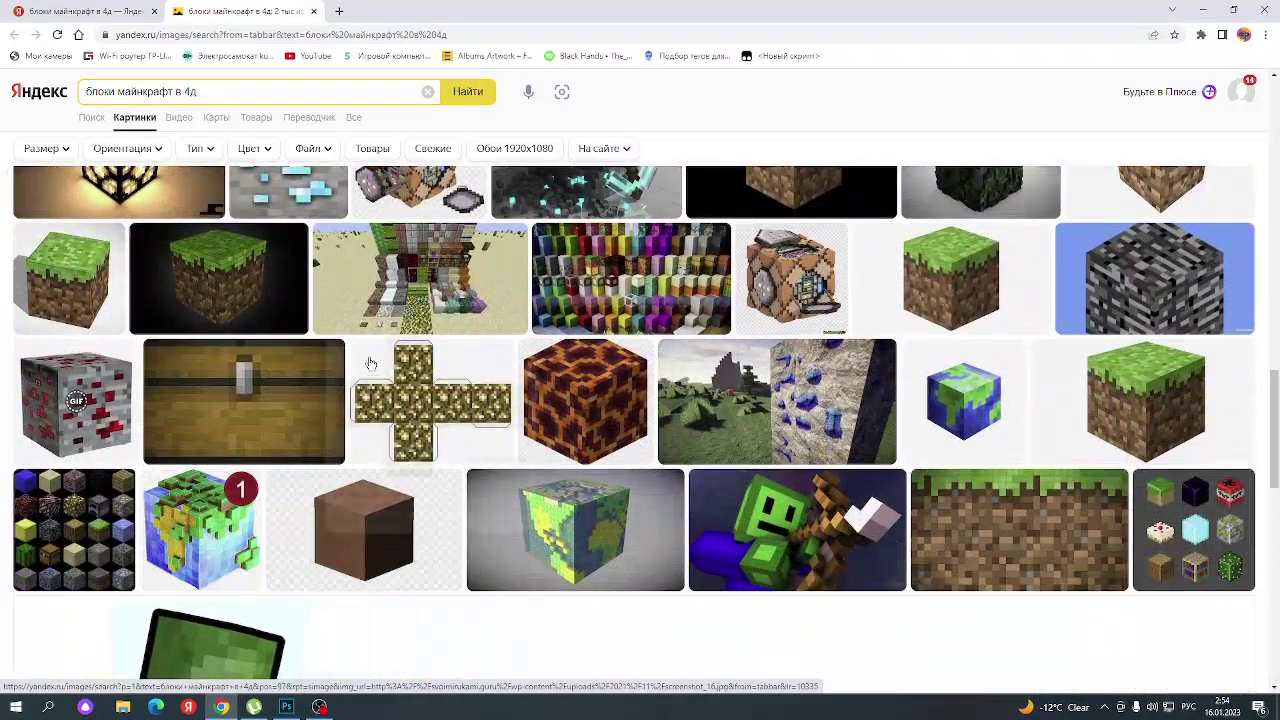
{"action": "scroll", "coordinate": [705, 443], "scroll_direction": "down", "scroll_amount": 2}
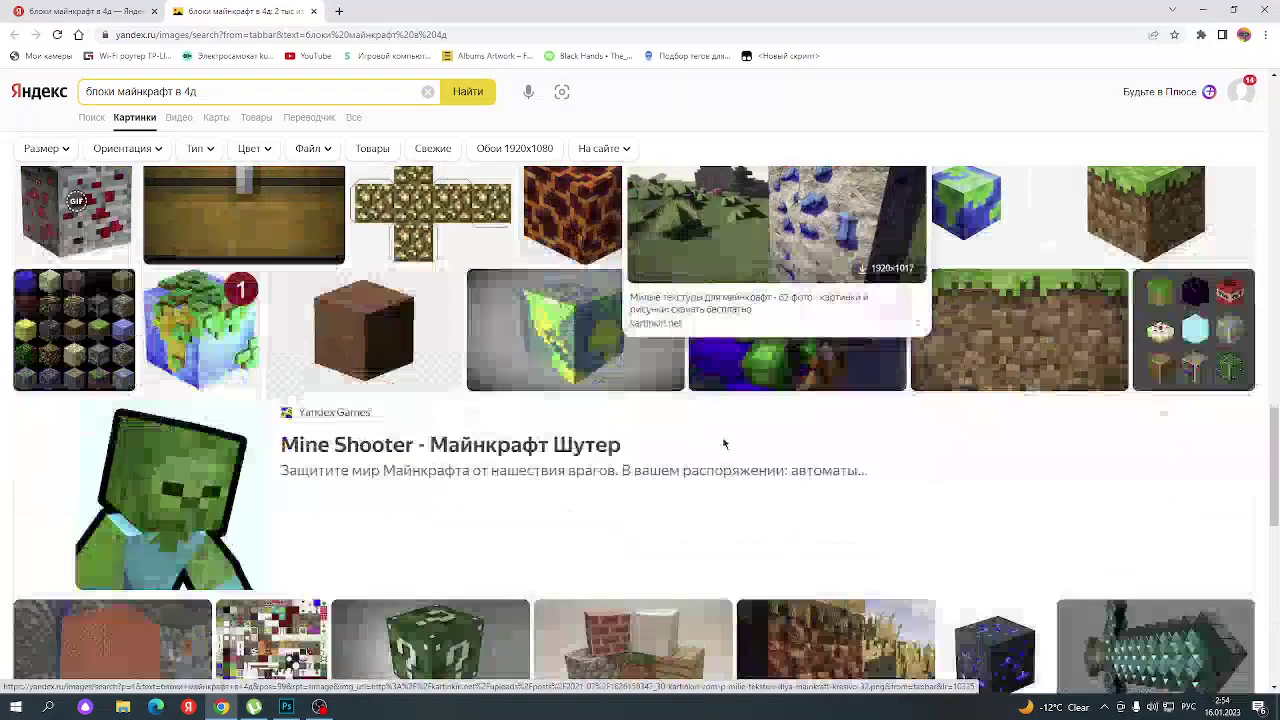
{"action": "scroll", "coordinate": [480, 457], "scroll_direction": "down", "scroll_amount": 1}
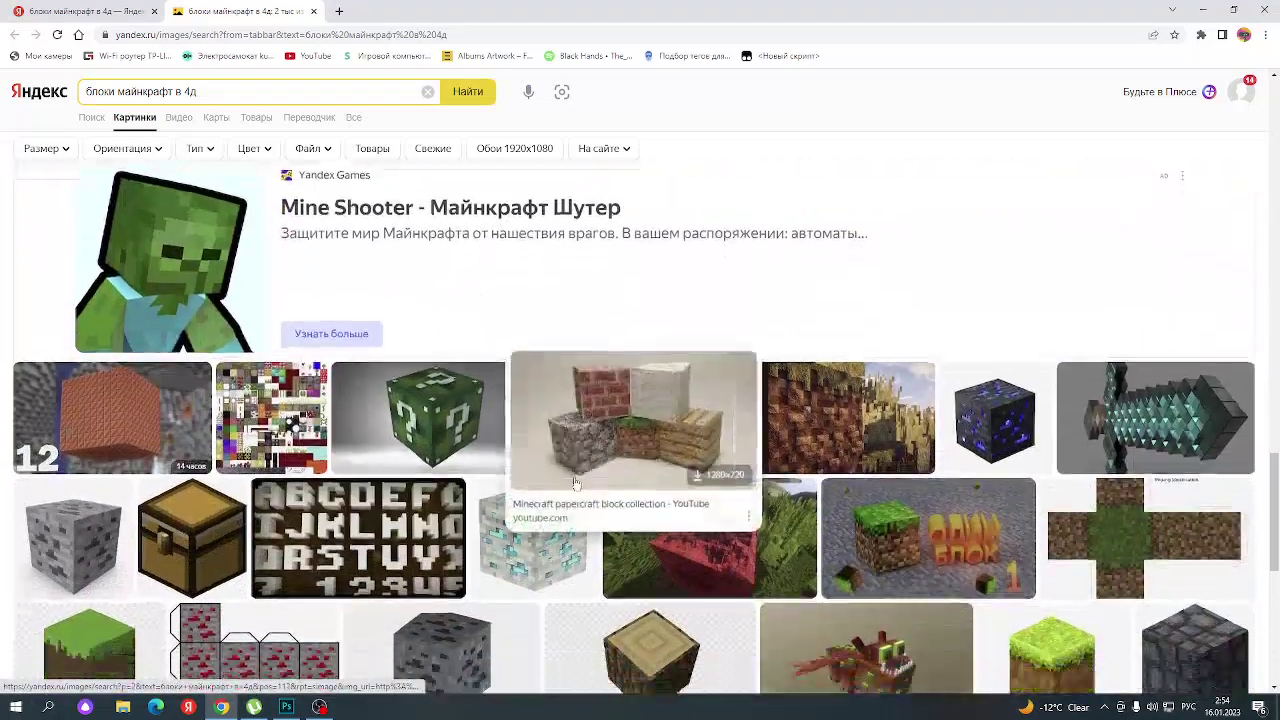
{"action": "scroll", "coordinate": [830, 467], "scroll_direction": "down", "scroll_amount": 1}
{"action": "scroll", "coordinate": [700, 380], "scroll_direction": "down", "scroll_amount": 1}
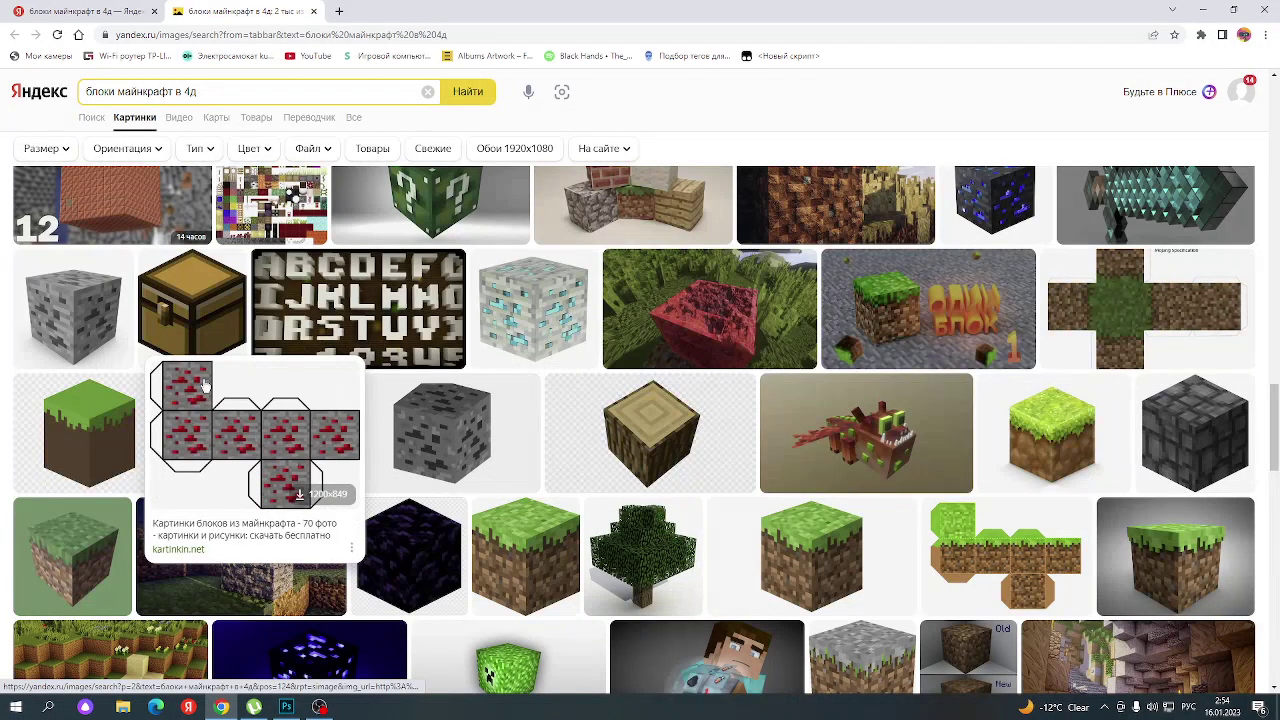
- Return to the 3д image results and scroll to find a grass block
{"action": "key", "text": "alt+Left"}
{"action": "scroll", "coordinate": [458, 500], "scroll_direction": "down", "scroll_amount": 2}
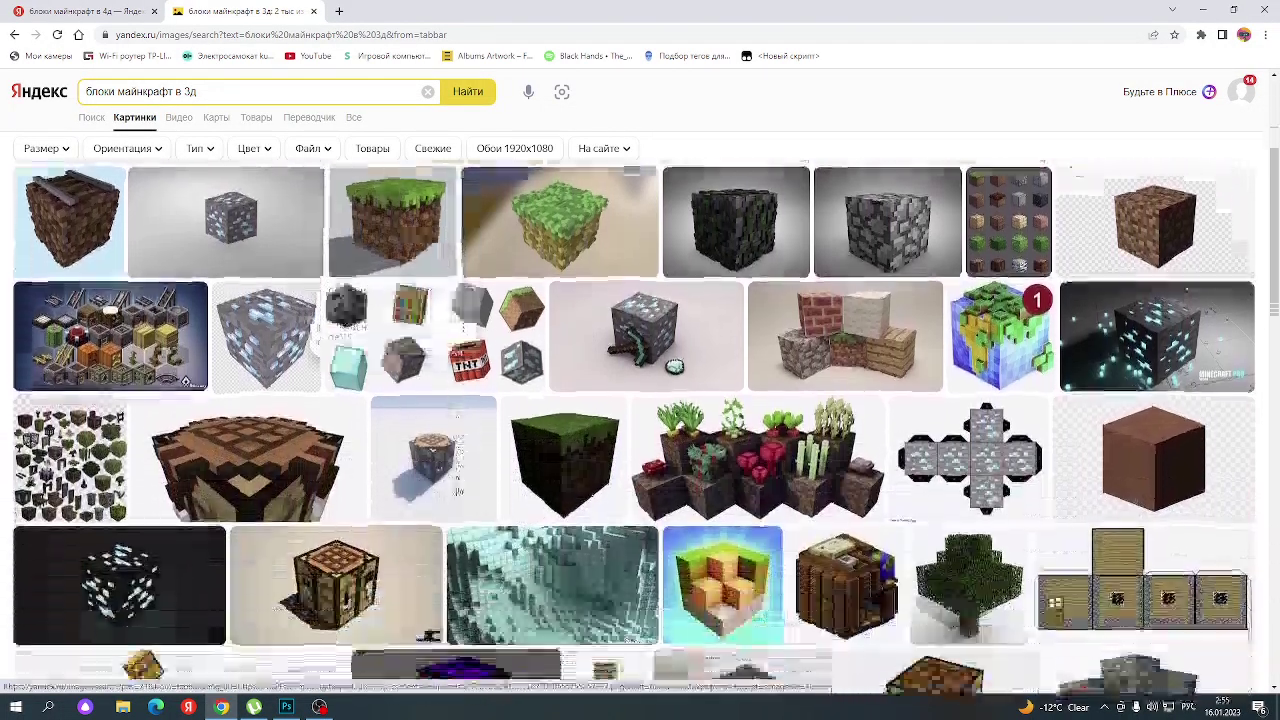
{"action": "scroll", "coordinate": [500, 470], "scroll_direction": "down", "scroll_amount": 1}
{"action": "scroll", "coordinate": [537, 447], "scroll_direction": "down", "scroll_amount": 1}
{"action": "scroll", "coordinate": [520, 445], "scroll_direction": "down", "scroll_amount": 2}
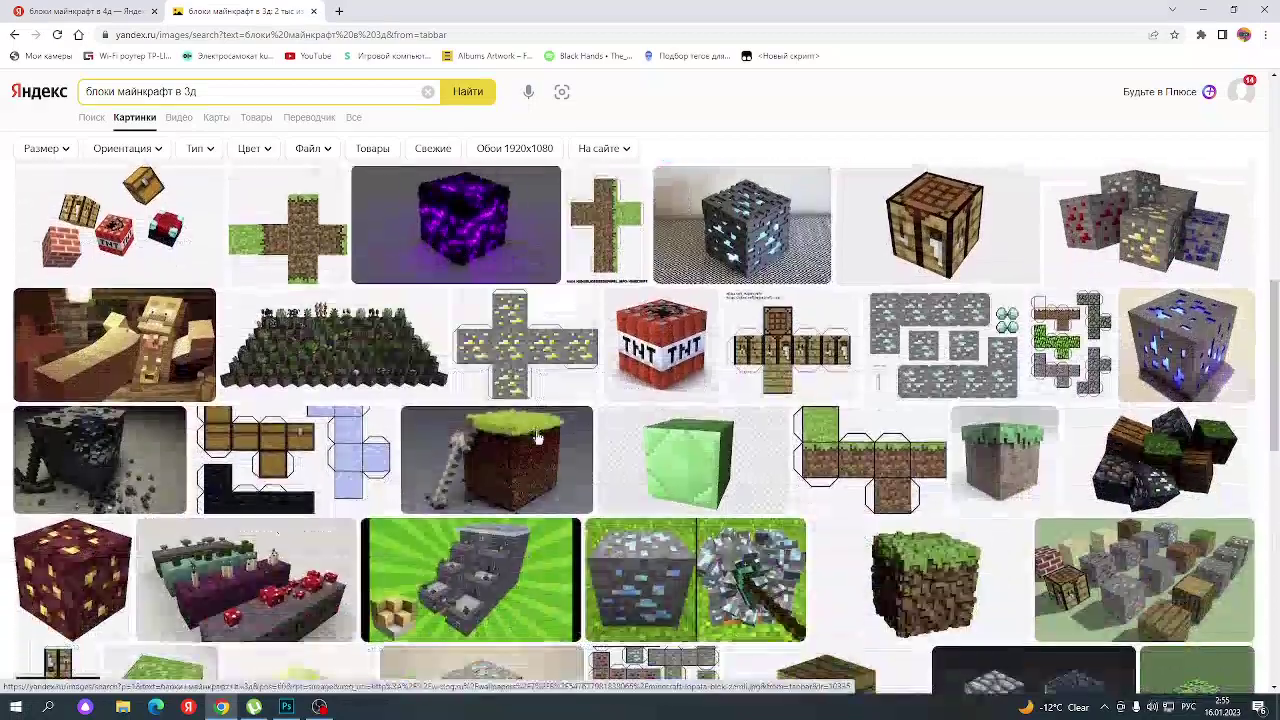
{"action": "scroll", "coordinate": [460, 435], "scroll_direction": "down", "scroll_amount": 1}
{"action": "scroll", "coordinate": [380, 435], "scroll_direction": "down", "scroll_amount": 1}
{"action": "scroll", "coordinate": [271, 437], "scroll_direction": "down", "scroll_amount": 1}
{"action": "scroll", "coordinate": [271, 434], "scroll_direction": "up", "scroll_amount": 1}
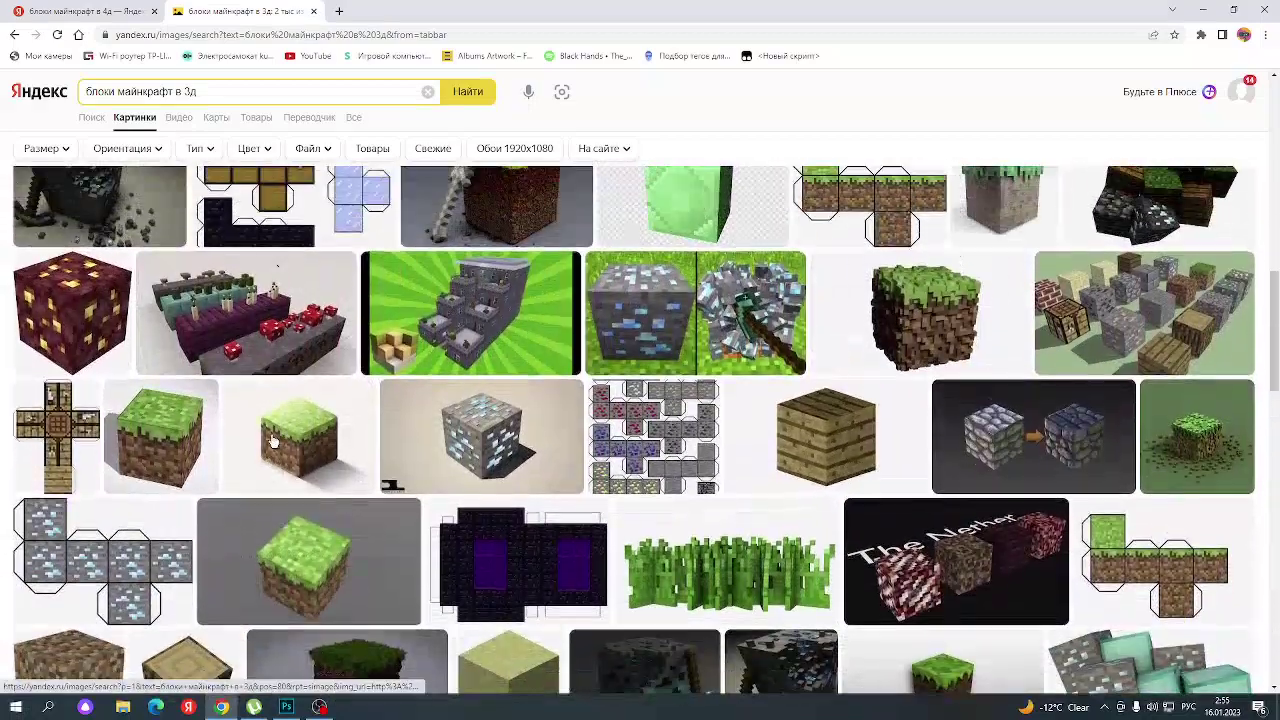
{"action": "scroll", "coordinate": [271, 434], "scroll_direction": "down", "scroll_amount": 2}
{"action": "scroll", "coordinate": [270, 400], "scroll_direction": "up", "scroll_amount": 1}
{"action": "scroll", "coordinate": [270, 383], "scroll_direction": "up", "scroll_amount": 3}
{"action": "scroll", "coordinate": [270, 383], "scroll_direction": "up", "scroll_amount": 3}
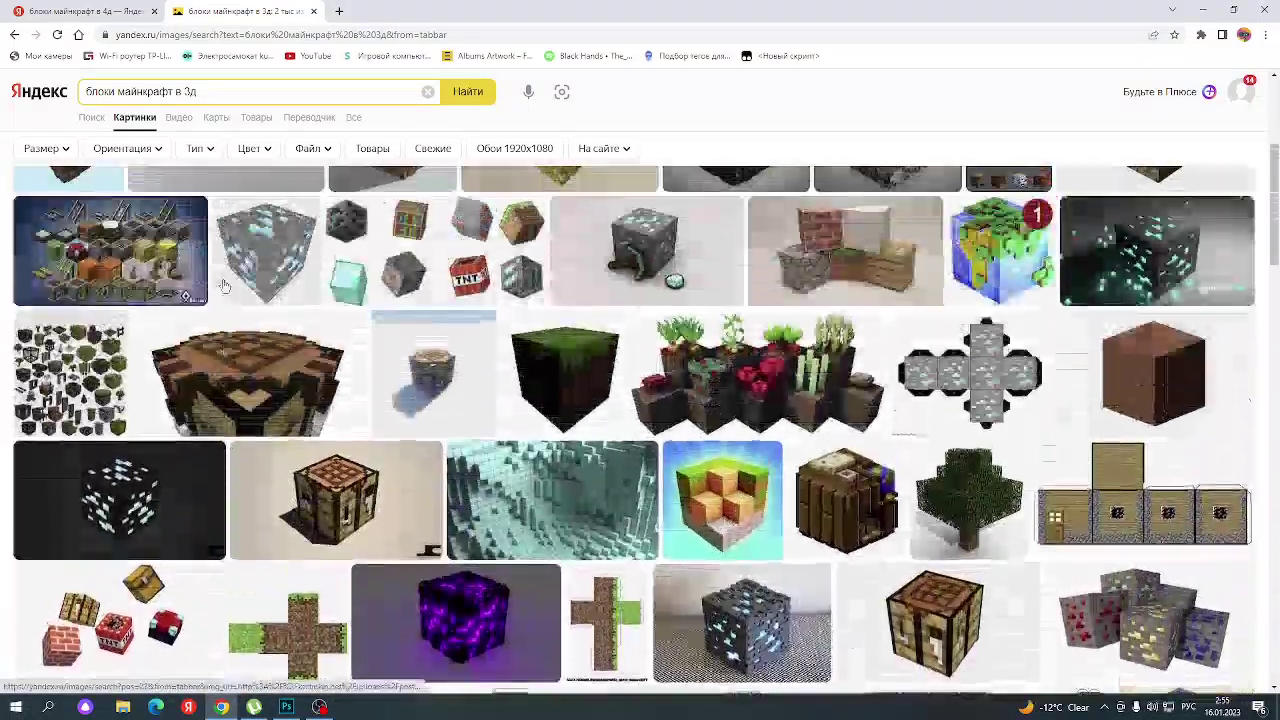
{"action": "scroll", "coordinate": [285, 330], "scroll_direction": "up", "scroll_amount": 3}
{"action": "scroll", "coordinate": [300, 290], "scroll_direction": "up", "scroll_amount": 2}
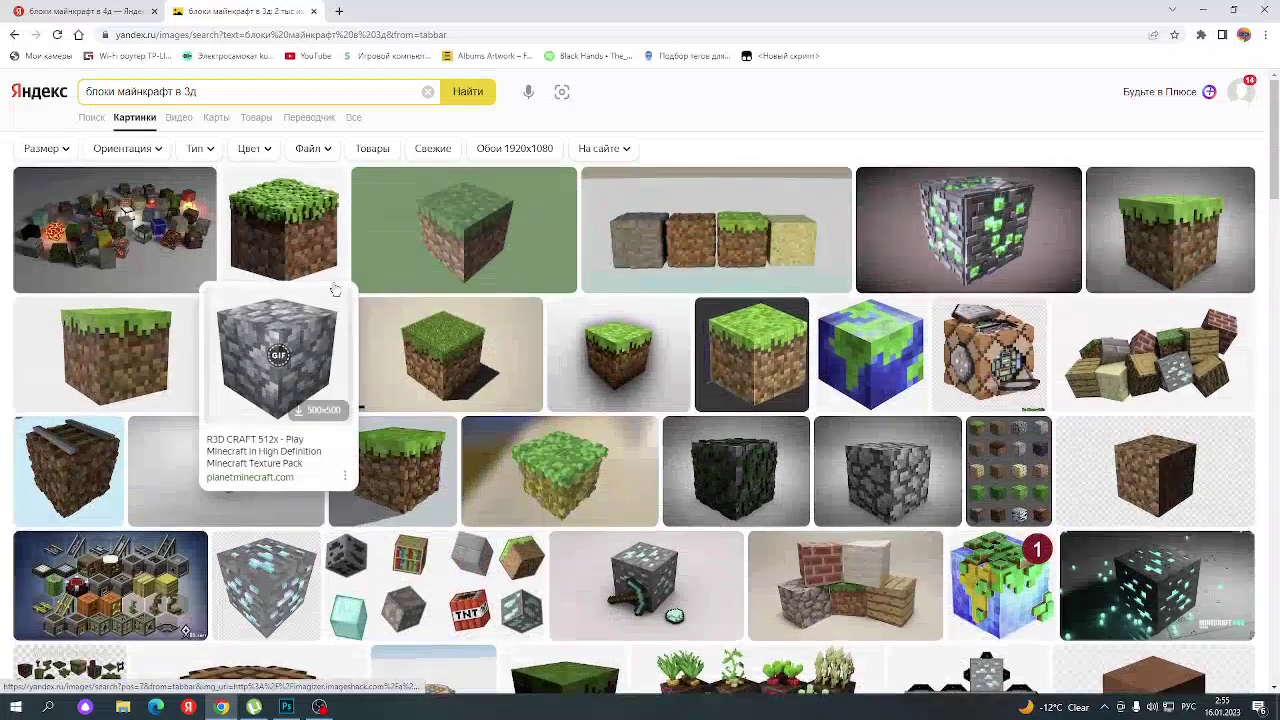
- Copy the 3D grass-block picture and switch back to Photoshop
{"action": "right_click", "coordinate": [316, 235]}
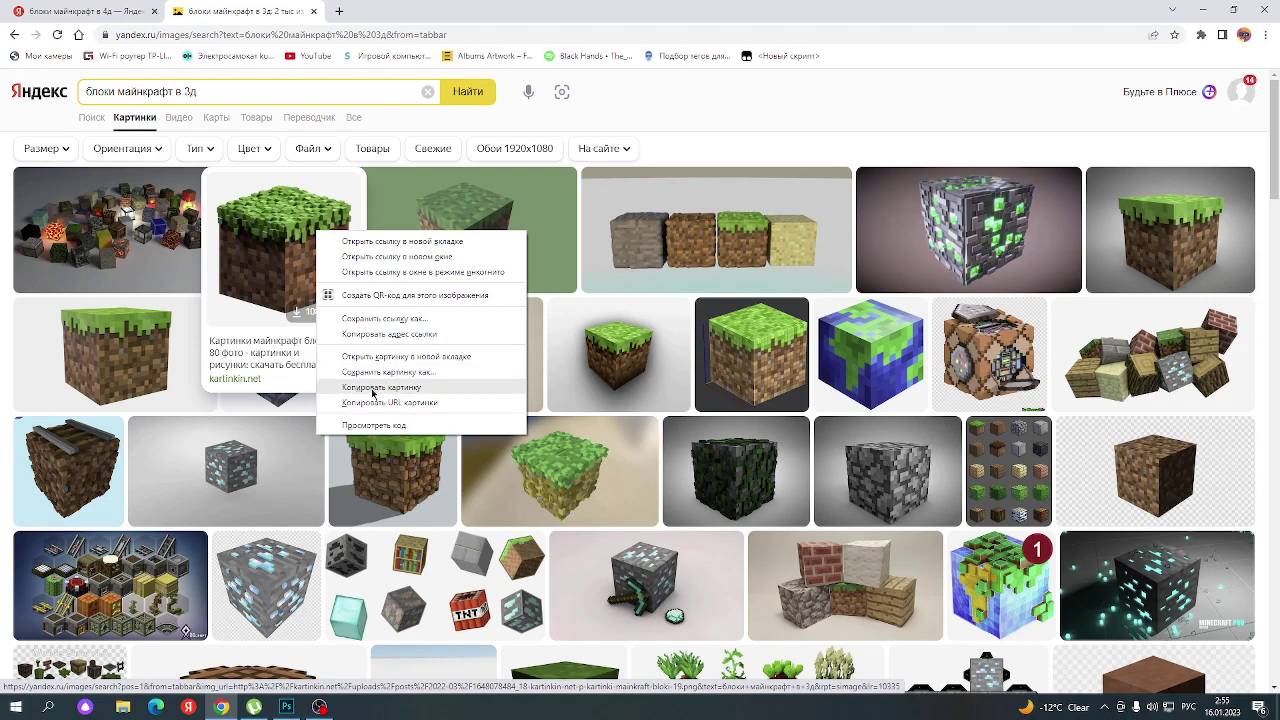
{"action": "left_click", "coordinate": [372, 394]}
{"action": "left_click", "coordinate": [286, 707]}
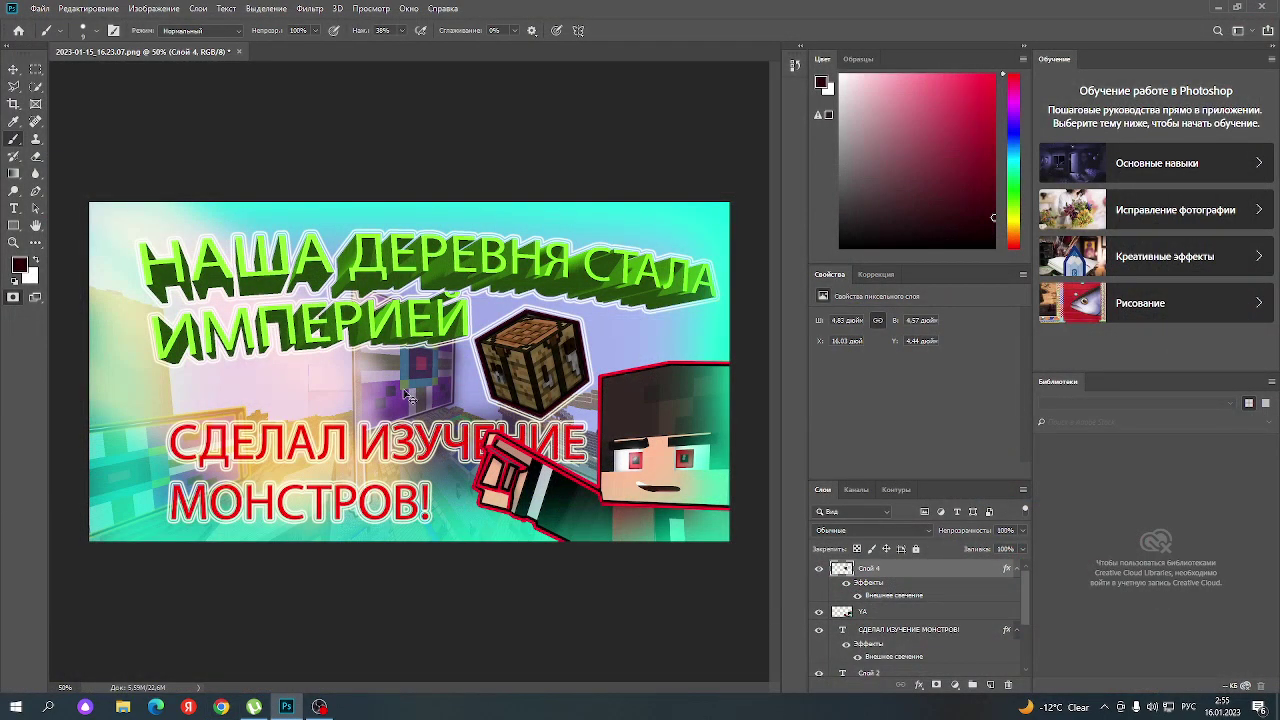
- Paste the grass block as Слой 5 and hide the crafting table, character, titles, gradient and background layers
{"action": "key", "text": "ctrl+v"}
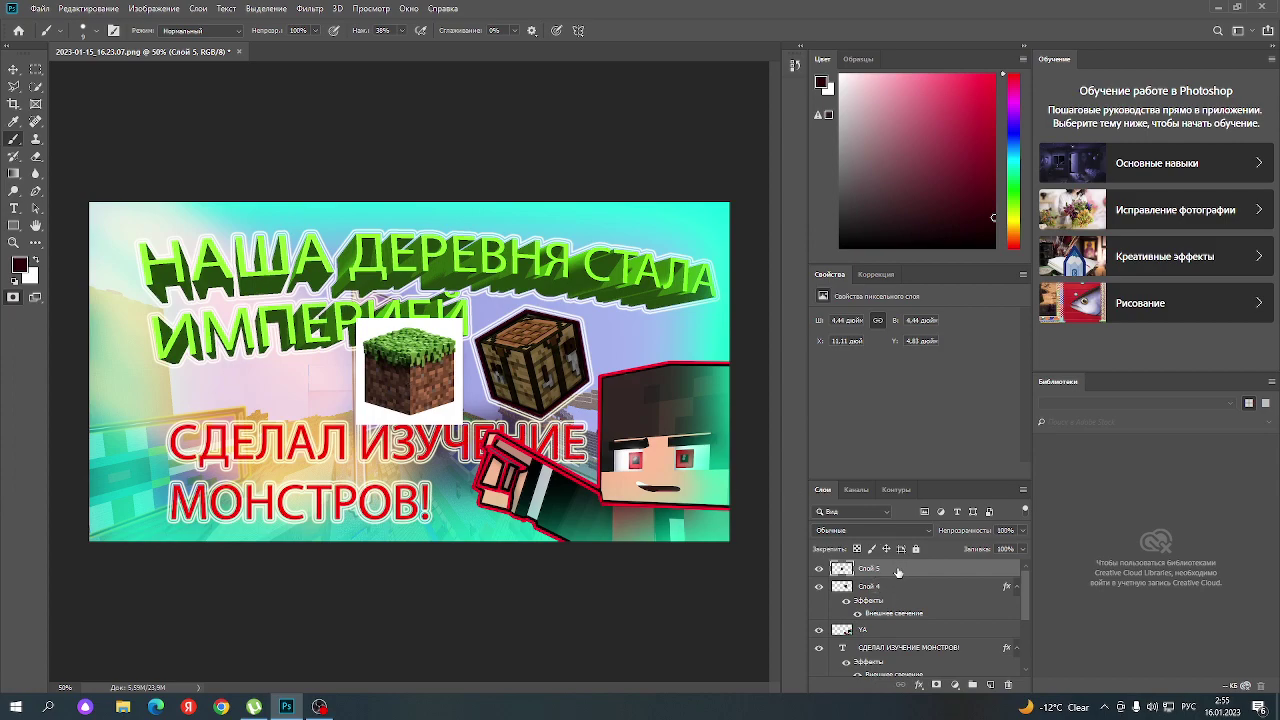
{"action": "left_click", "coordinate": [819, 588]}
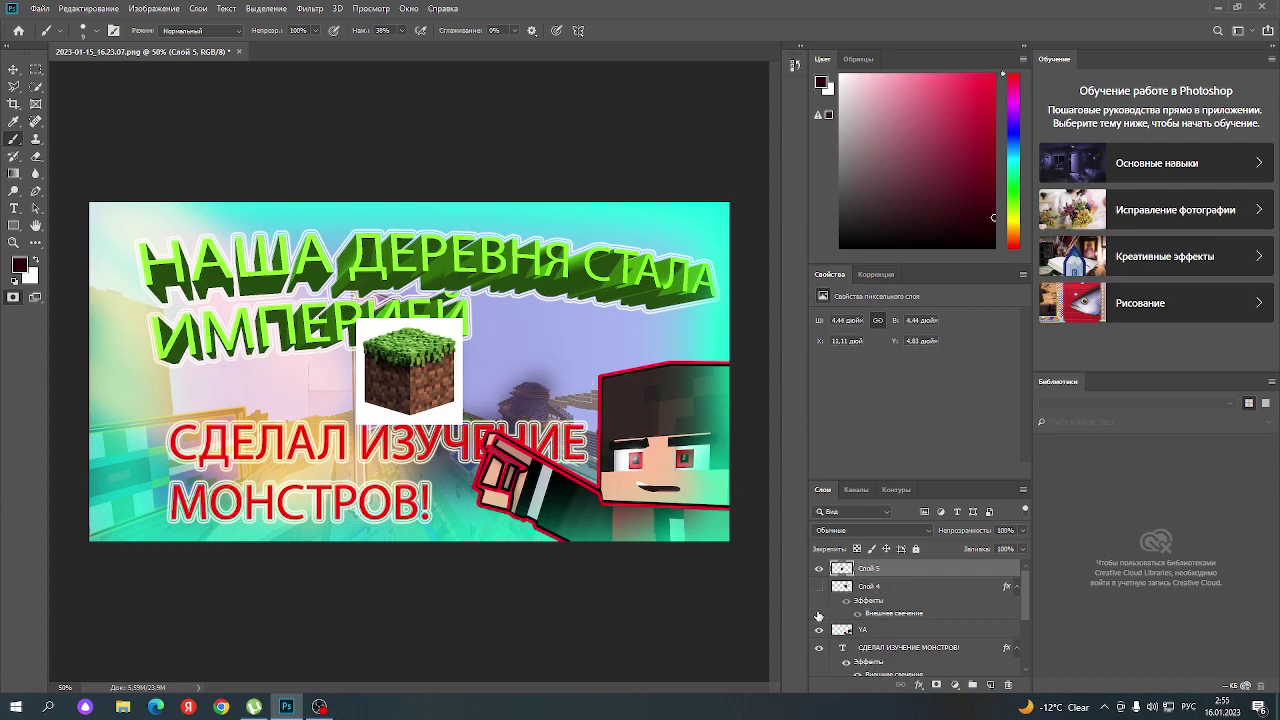
{"action": "left_click", "coordinate": [819, 633]}
{"action": "scroll", "coordinate": [824, 652], "scroll_direction": "down", "scroll_amount": 1}
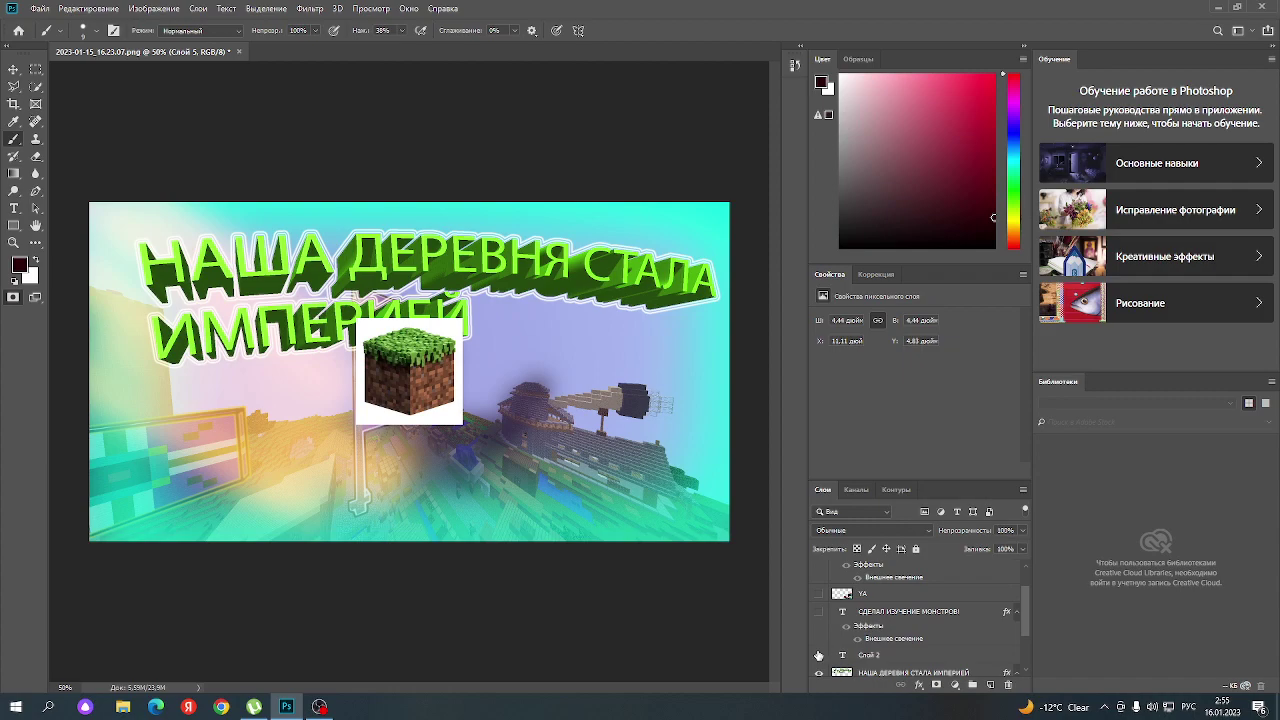
{"action": "left_click", "coordinate": [819, 674]}
{"action": "scroll", "coordinate": [824, 660], "scroll_direction": "down", "scroll_amount": 1}
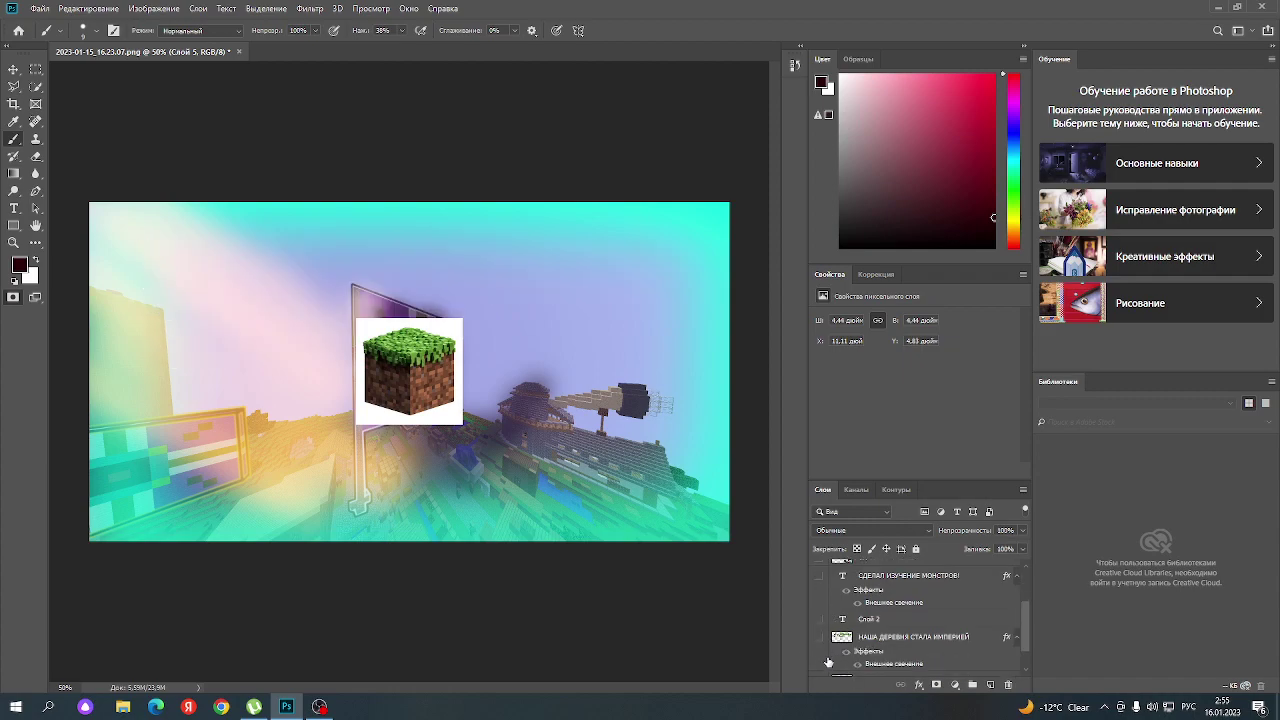
{"action": "scroll", "coordinate": [826, 666], "scroll_direction": "down", "scroll_amount": 1}
{"action": "left_click", "coordinate": [819, 649]}
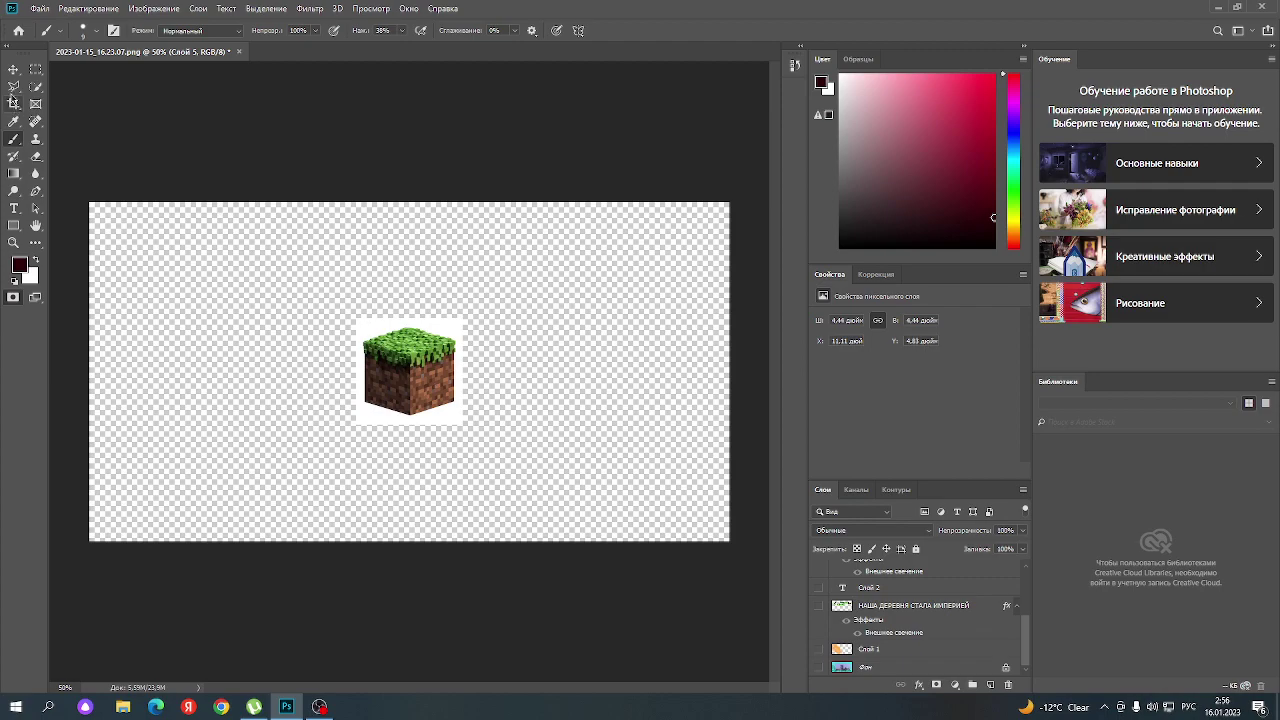
- Rough out a selection of the grass block with the Marquee and Quick Selection tools
{"action": "left_click", "coordinate": [35, 69]}
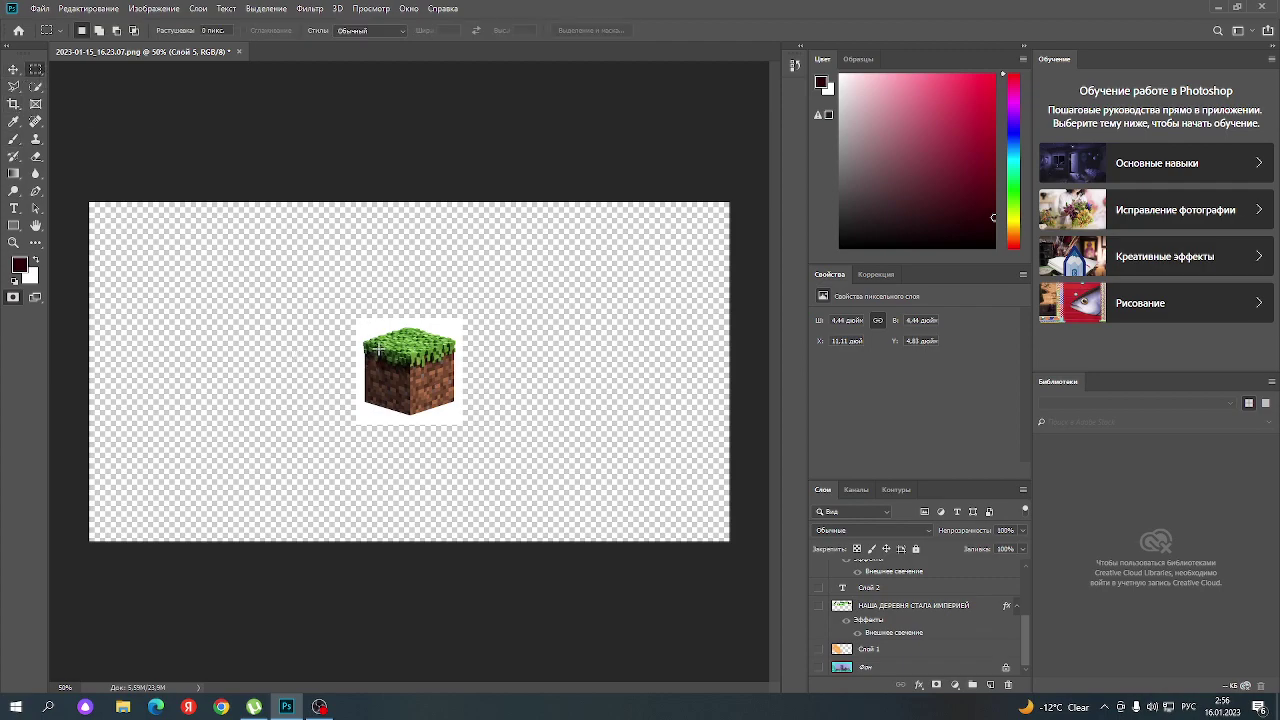
{"action": "left_click_drag", "start_coordinate": [361, 341], "coordinate": [391, 313]}
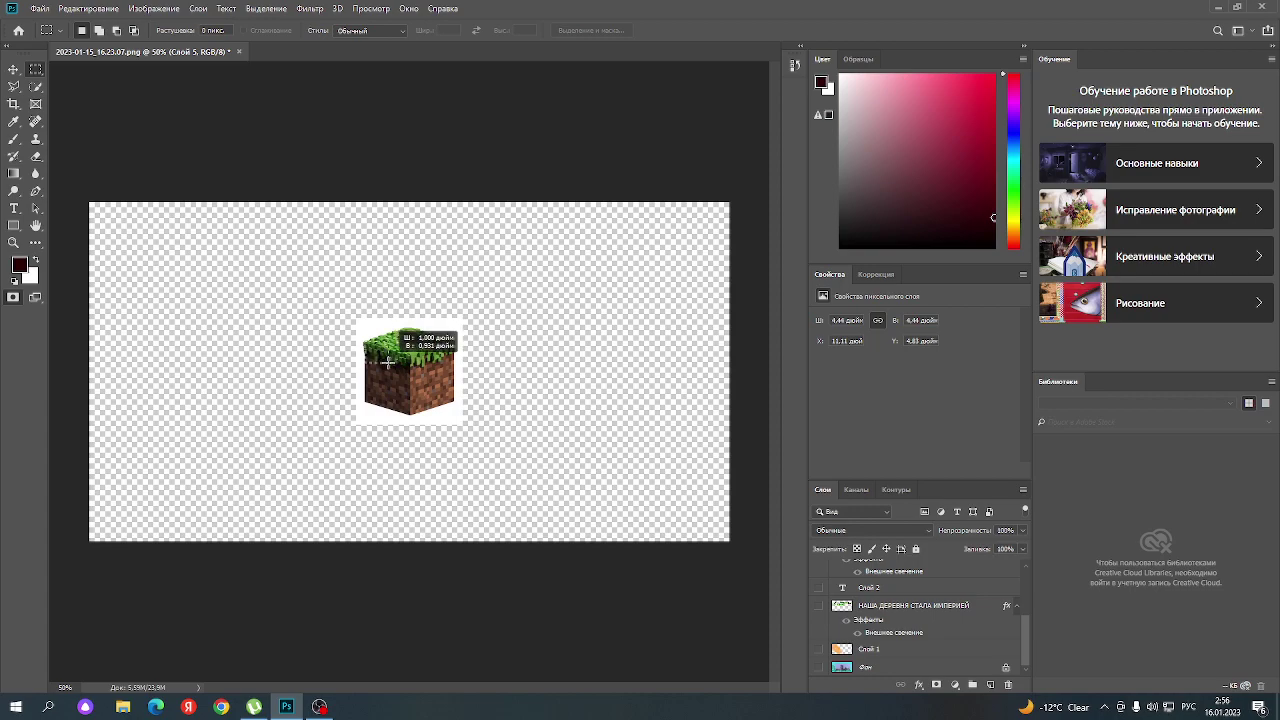
{"action": "left_click", "coordinate": [35, 86]}
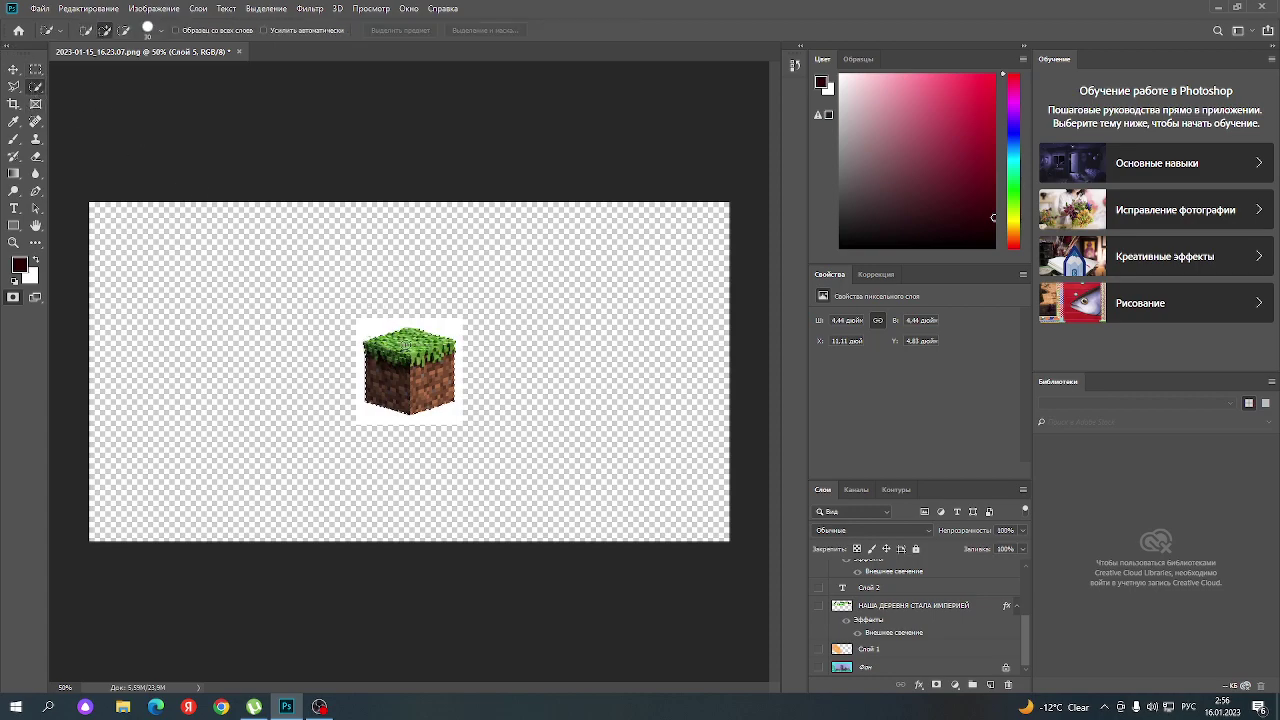
{"action": "left_click_drag", "start_coordinate": [373, 353], "coordinate": [410, 340]}
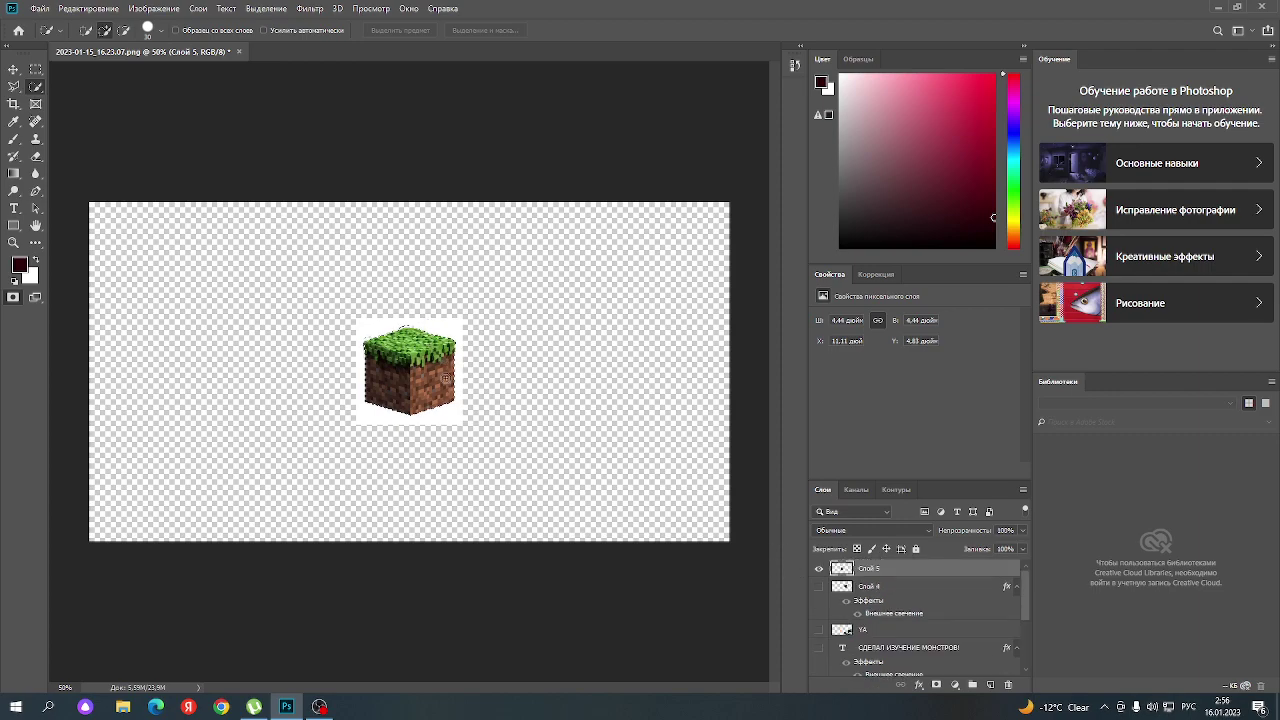
{"action": "right_click", "coordinate": [497, 358]}
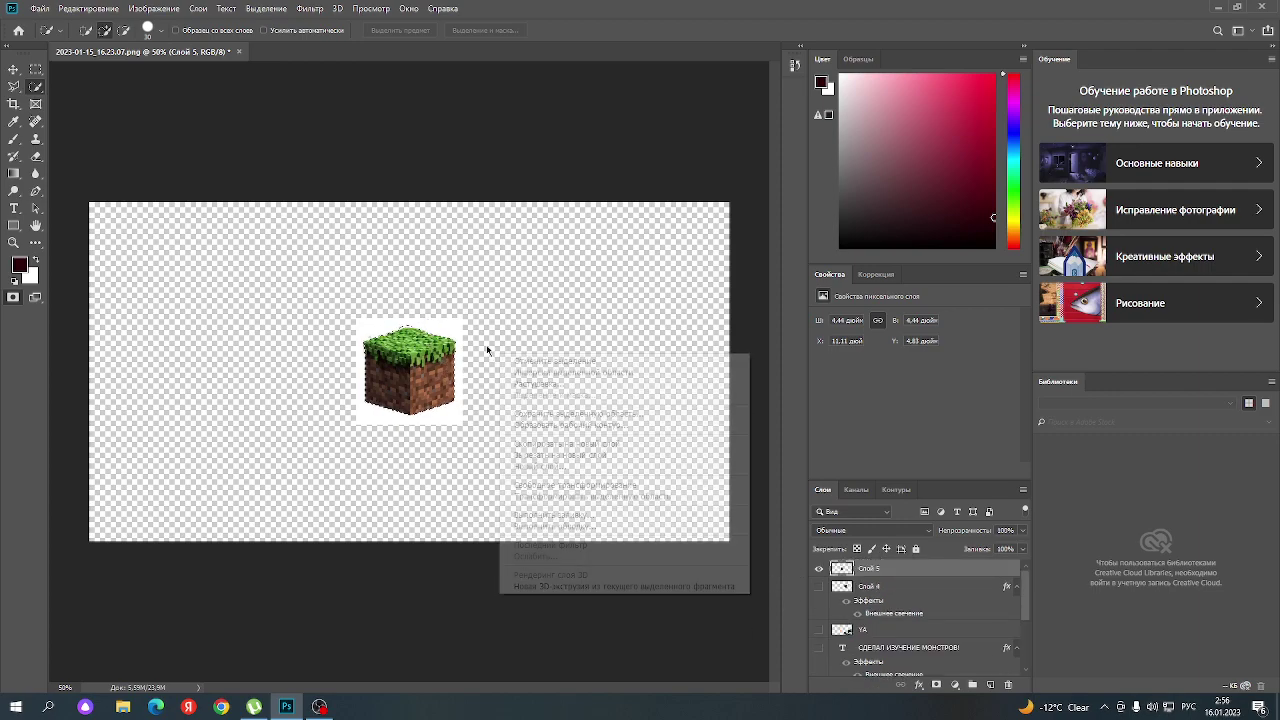
{"action": "left_click", "coordinate": [131, 163]}
- Try a polygonal outline and Quick Selection on the grass top, dismissing the no-layer error
{"action": "left_click", "coordinate": [14, 87]}
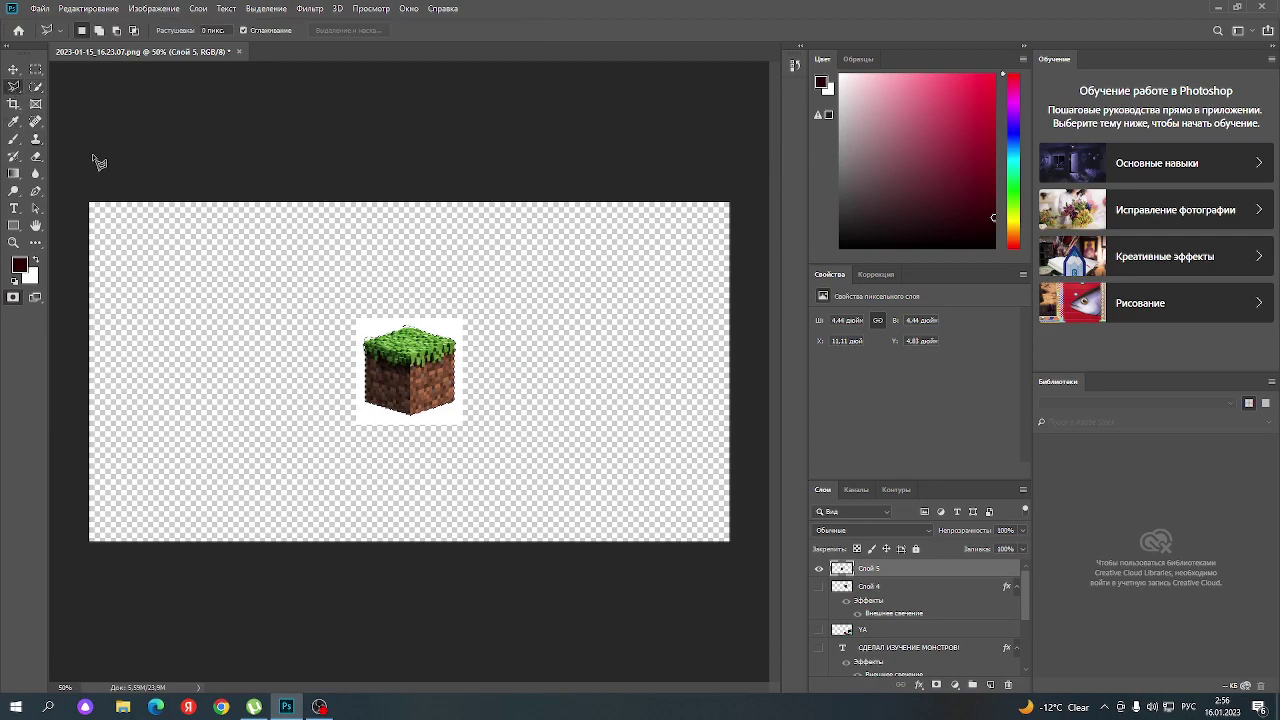
{"action": "left_click", "coordinate": [229, 258]}
{"action": "key", "text": "ctrl+y"}
{"action": "key", "text": "ctrl+y"}
{"action": "left_click", "coordinate": [305, 336]}
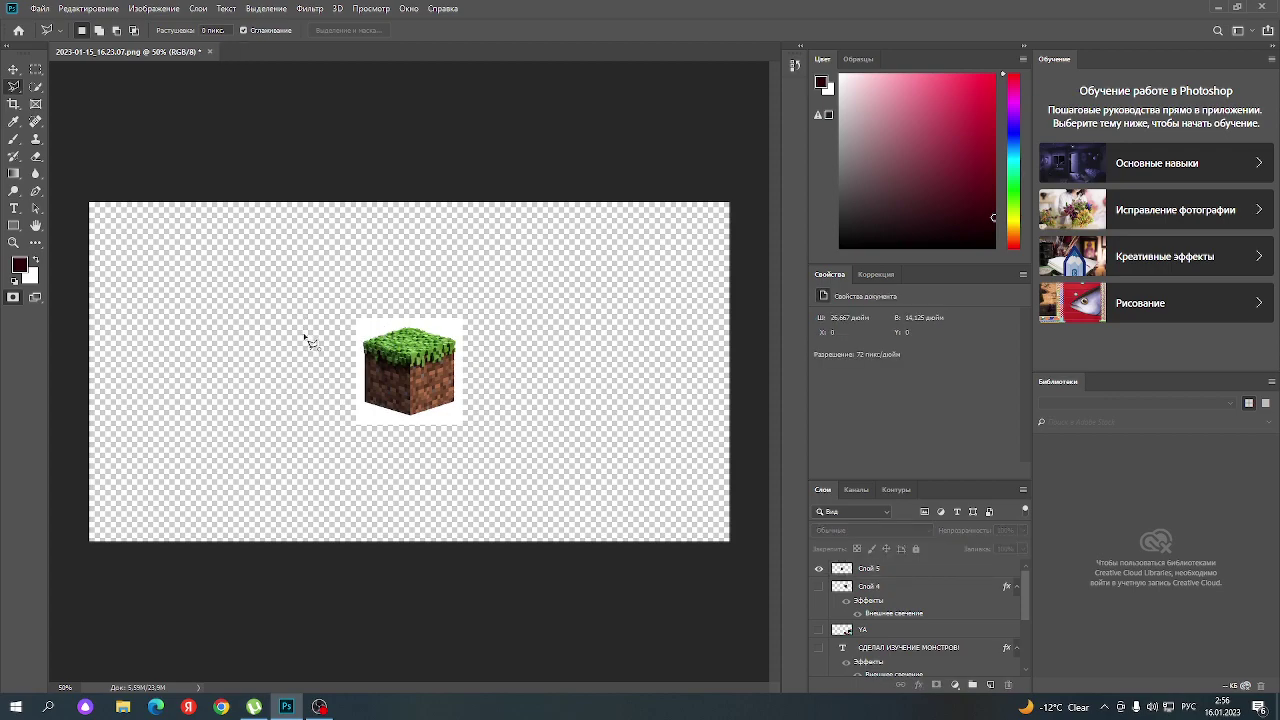
{"action": "left_click", "coordinate": [37, 89]}
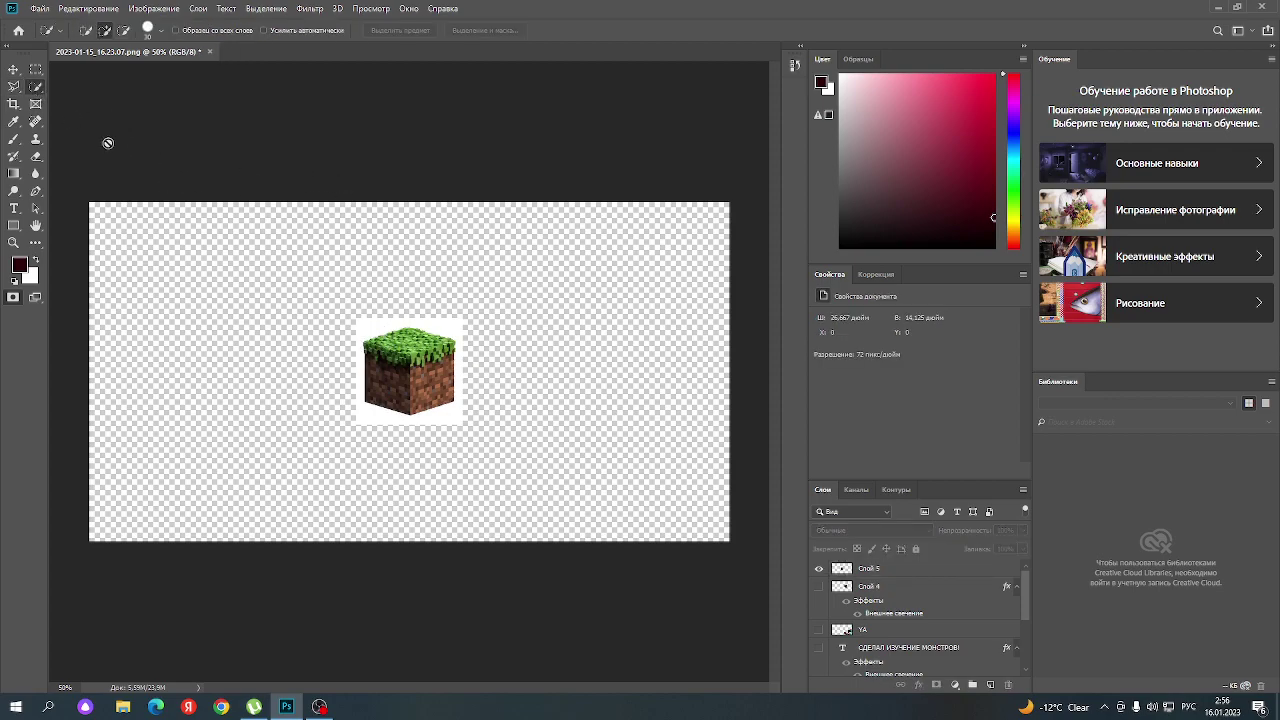
{"action": "left_click", "coordinate": [390, 340]}
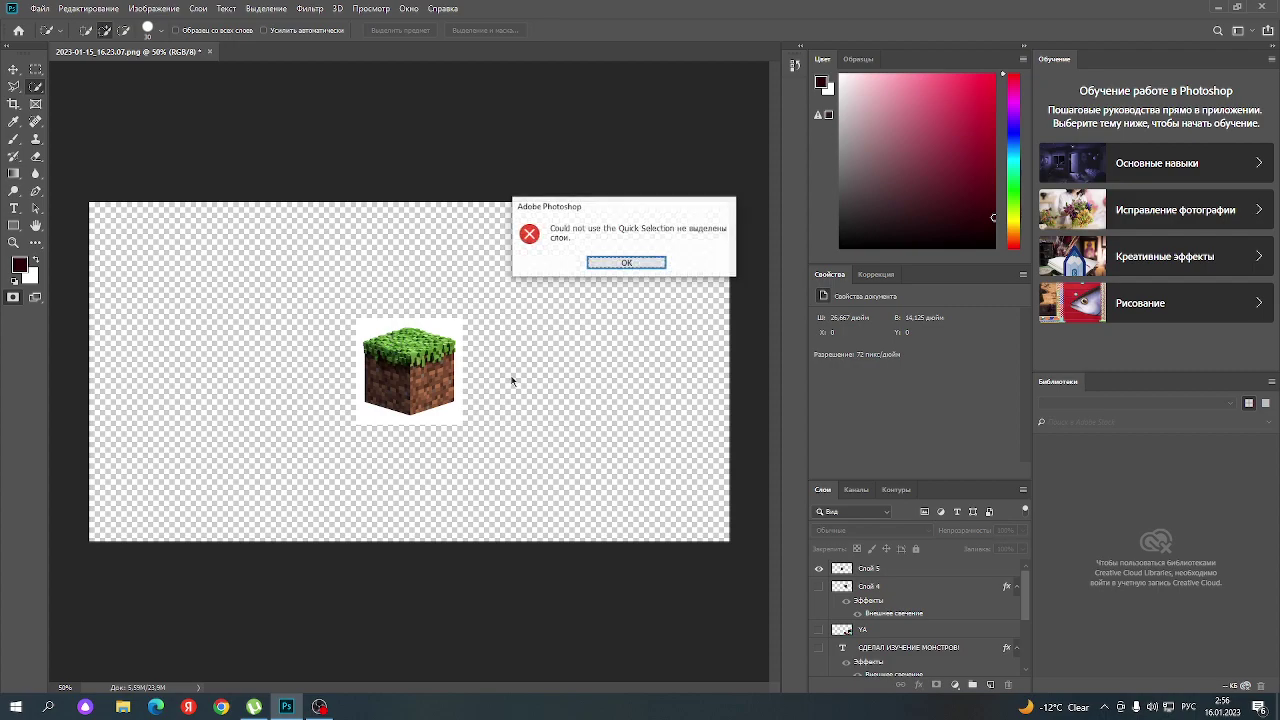
{"action": "left_click", "coordinate": [627, 264]}
- Refine the grass-top selection on Слой 5 in quick mask mode and keep the background hidden
{"action": "left_click", "coordinate": [930, 576]}
{"action": "key", "text": "q"}
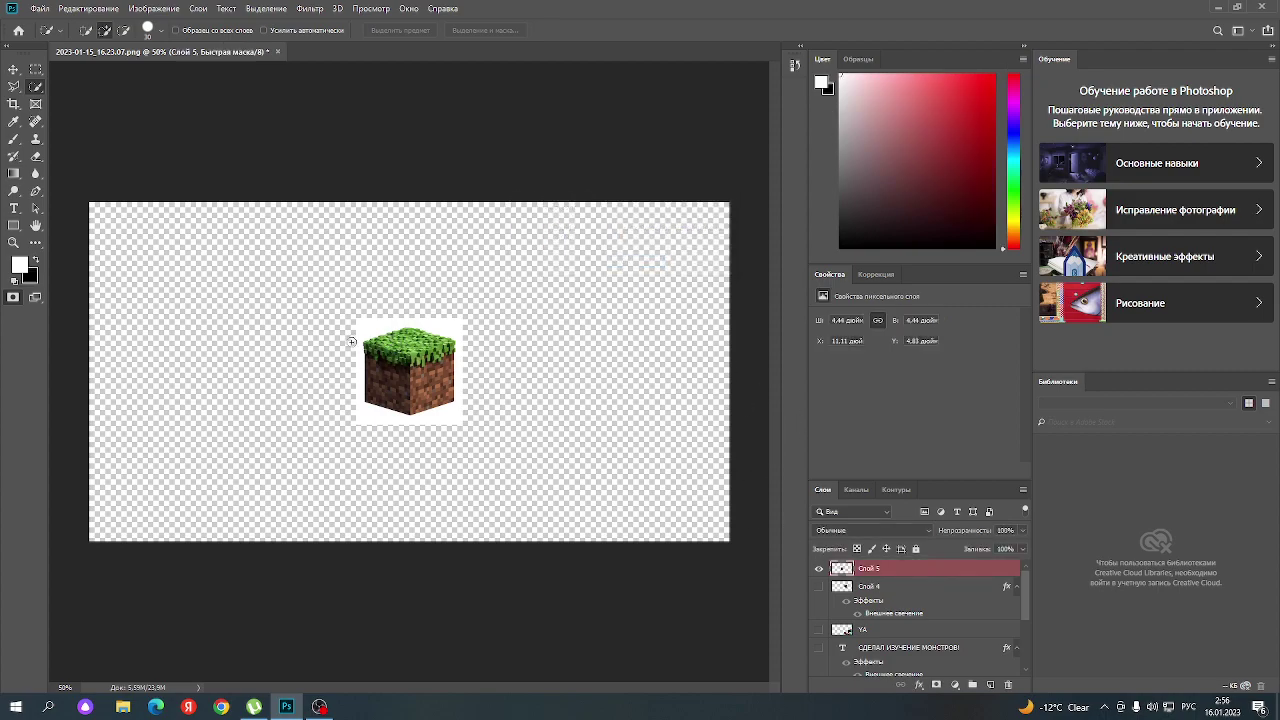
{"action": "left_click_drag", "start_coordinate": [365, 348], "coordinate": [398, 346]}
{"action": "key", "text": "q"}
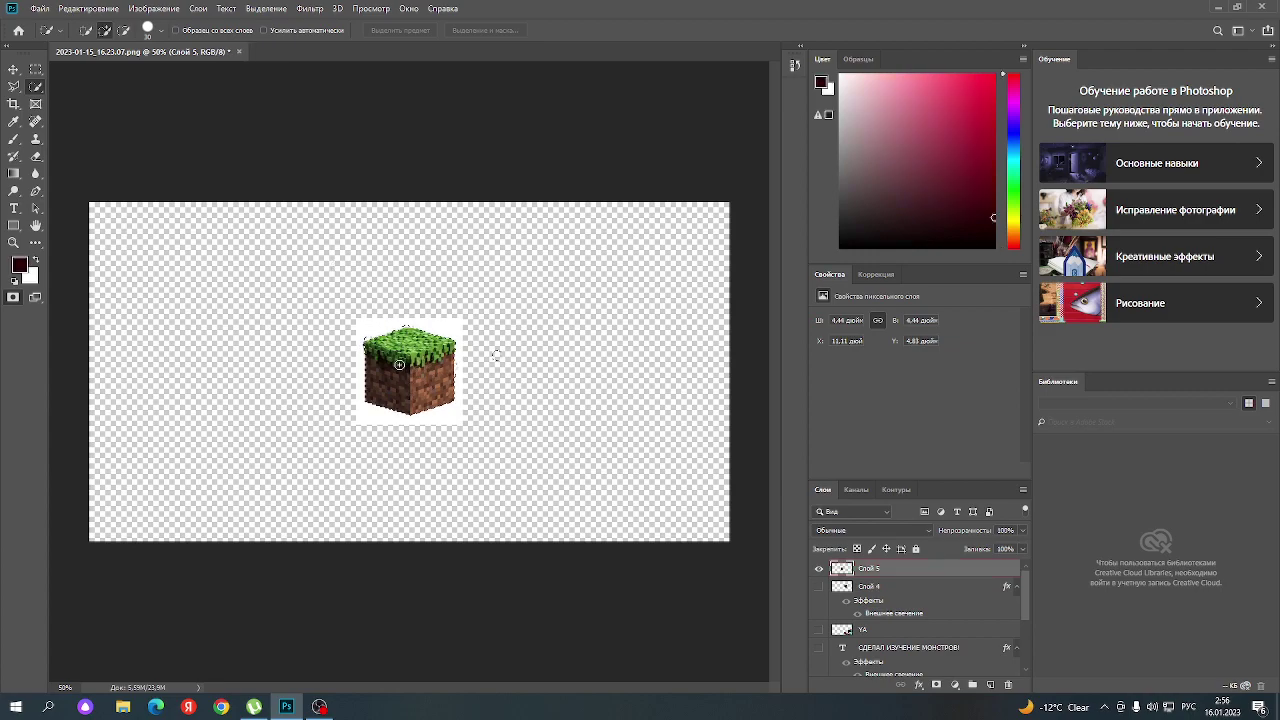
{"action": "key", "text": "ctrl+d"}
{"action": "key", "text": "ctrl+z"}
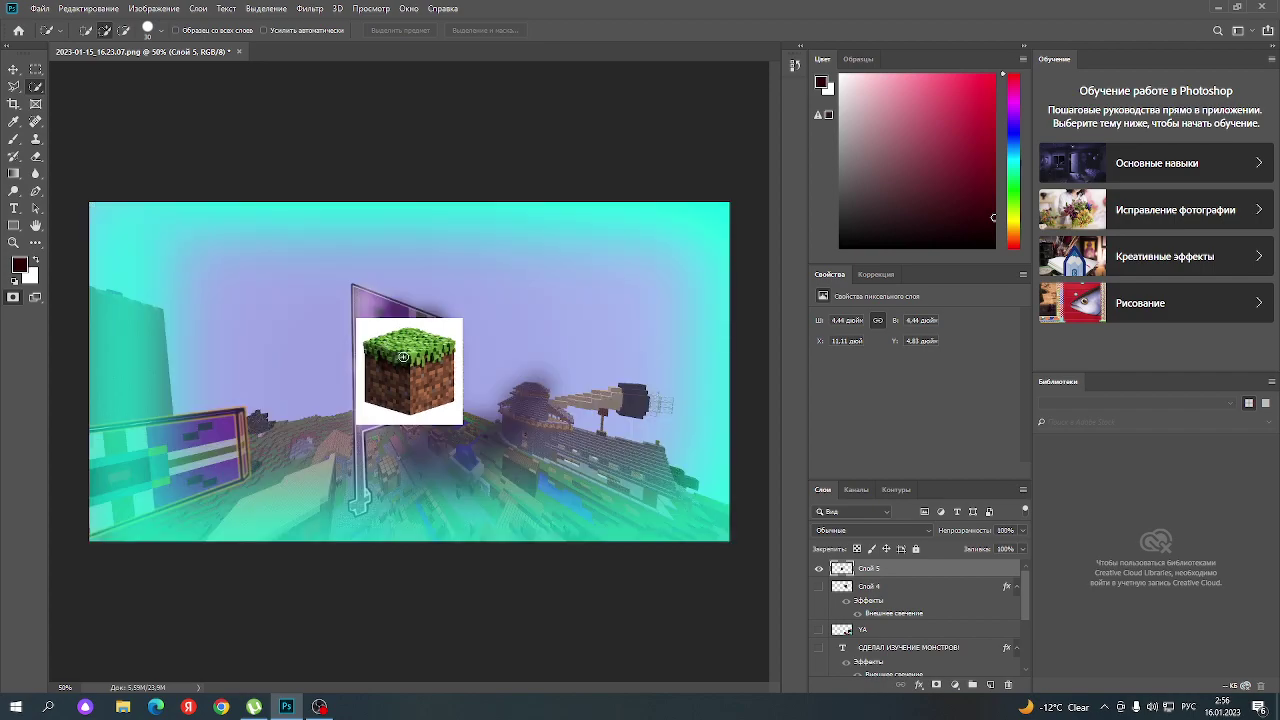
{"action": "scroll", "coordinate": [928, 612], "scroll_direction": "down", "scroll_amount": 3}
{"action": "scroll", "coordinate": [860, 640], "scroll_direction": "down", "scroll_amount": 3}
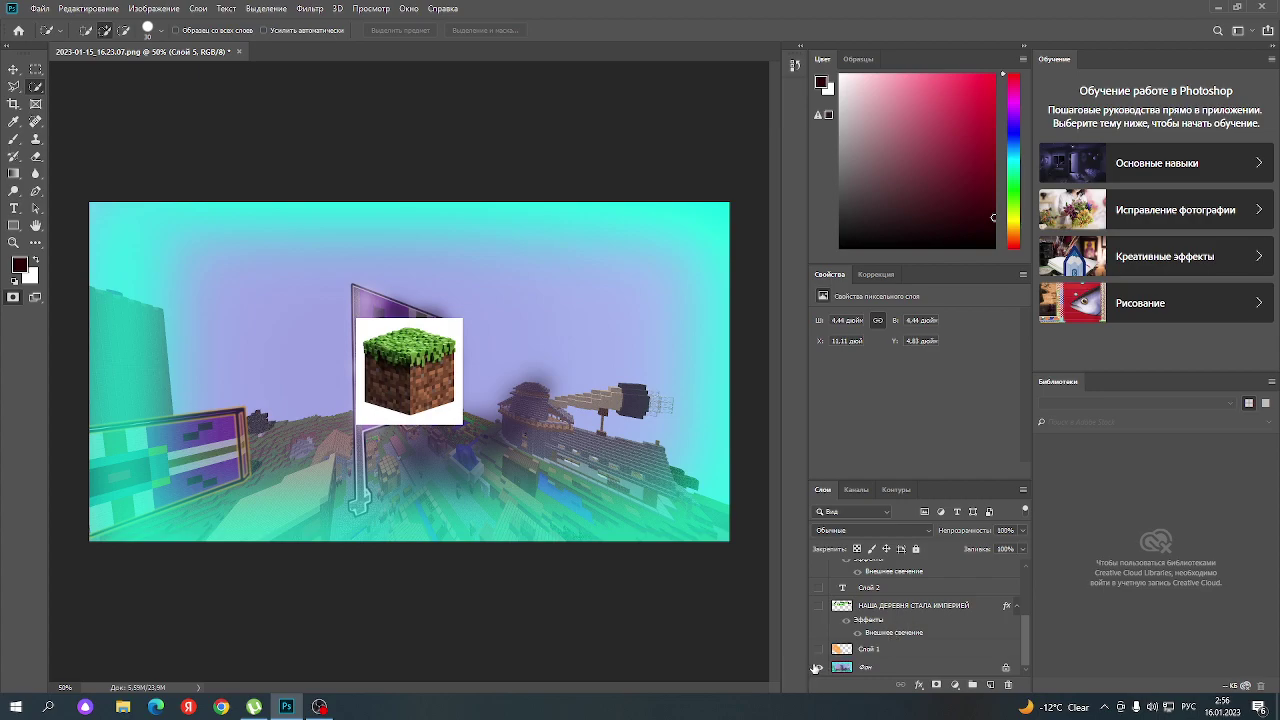
{"action": "left_click", "coordinate": [820, 667]}
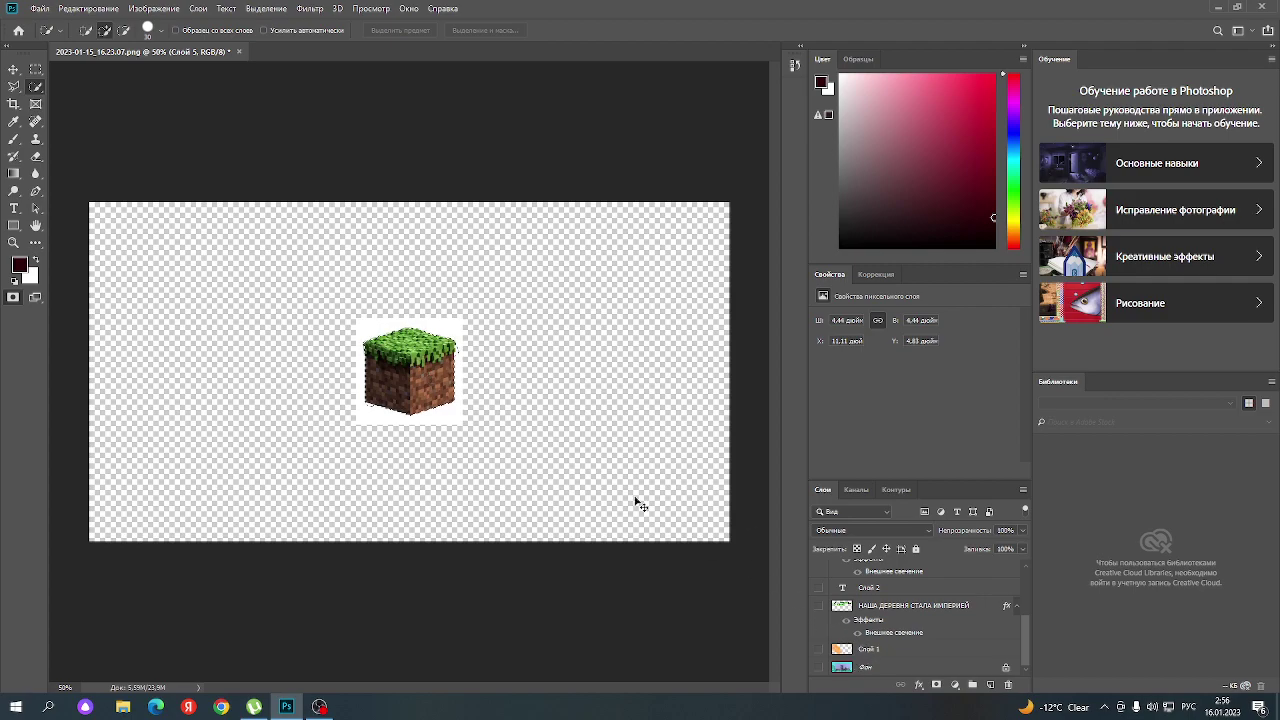
{"action": "left_click", "coordinate": [466, 367]}
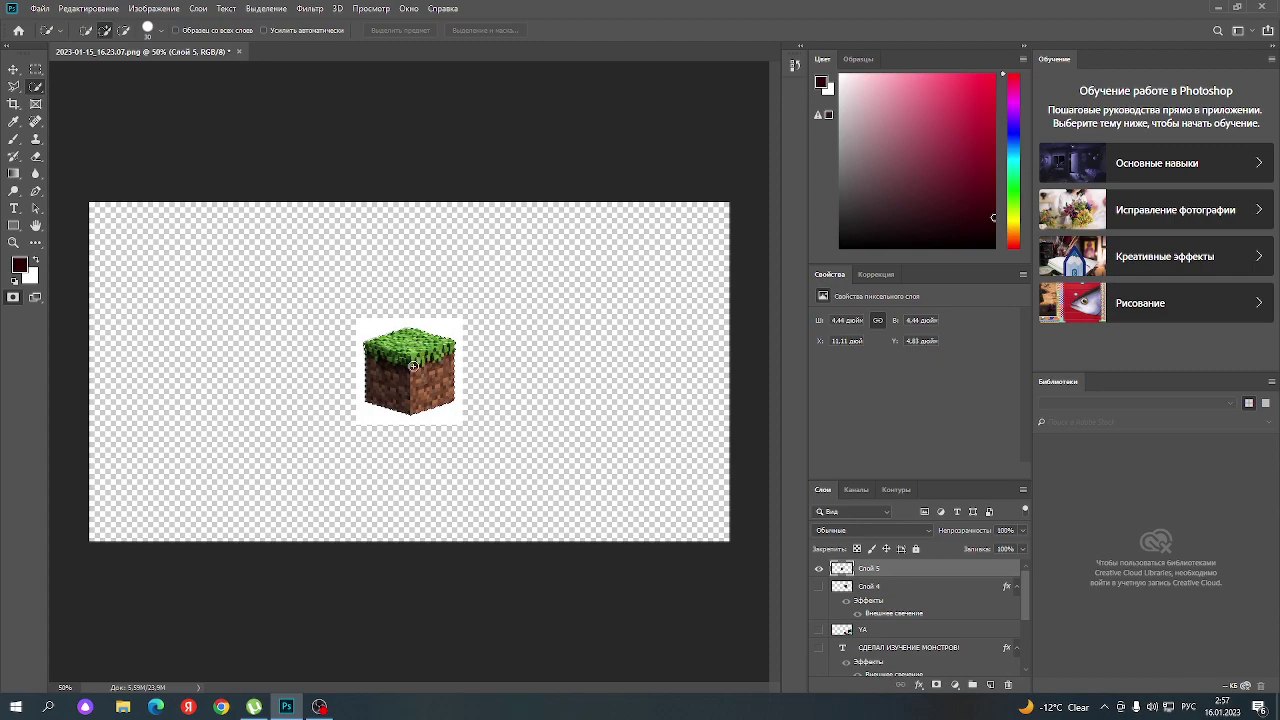
- Cut the selected block to a new layer and delete the original Слой 5
{"action": "right_click", "coordinate": [414, 368]}
{"action": "left_click", "coordinate": [475, 469]}
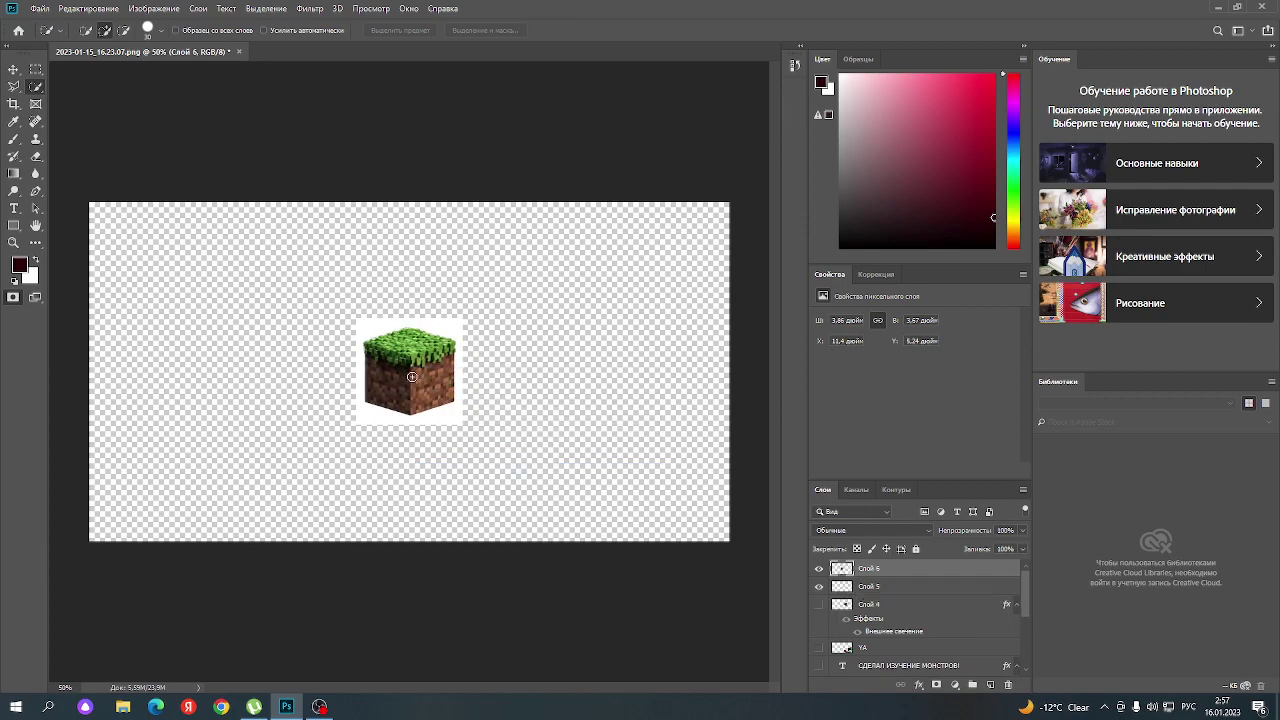
{"action": "left_click", "coordinate": [897, 594]}
{"action": "key", "text": "q"}
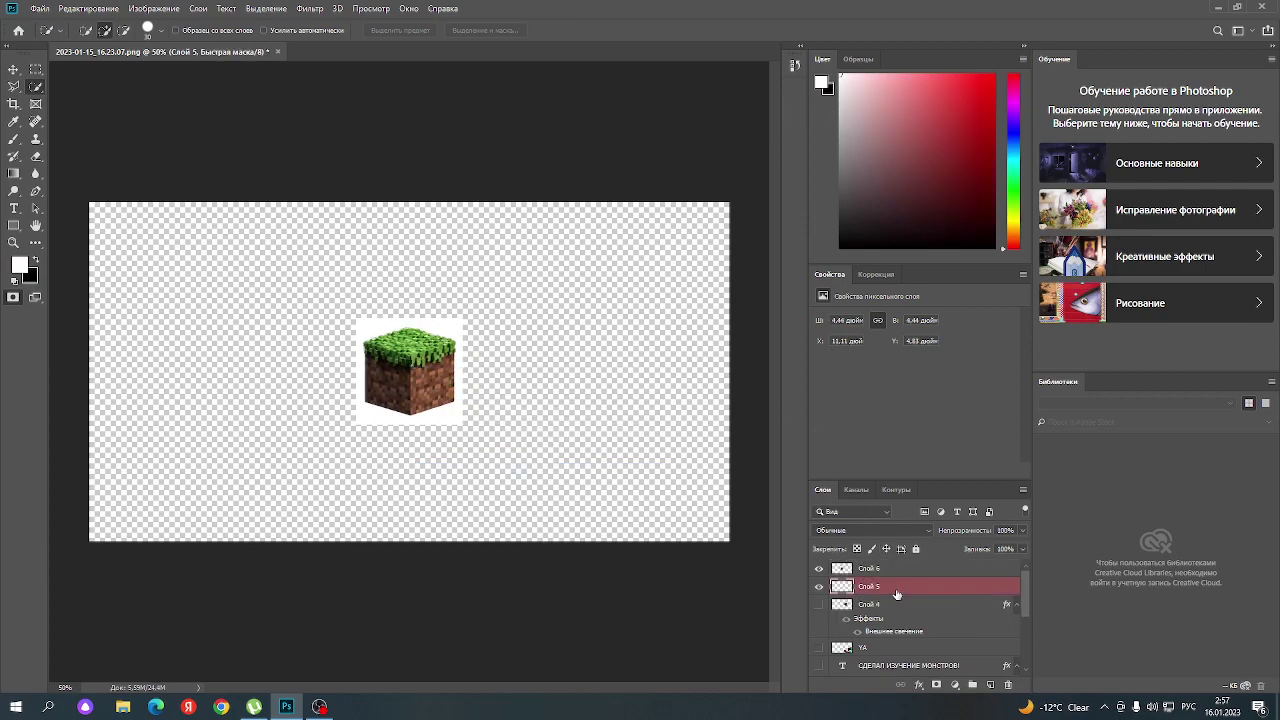
{"action": "right_click", "coordinate": [897, 594]}
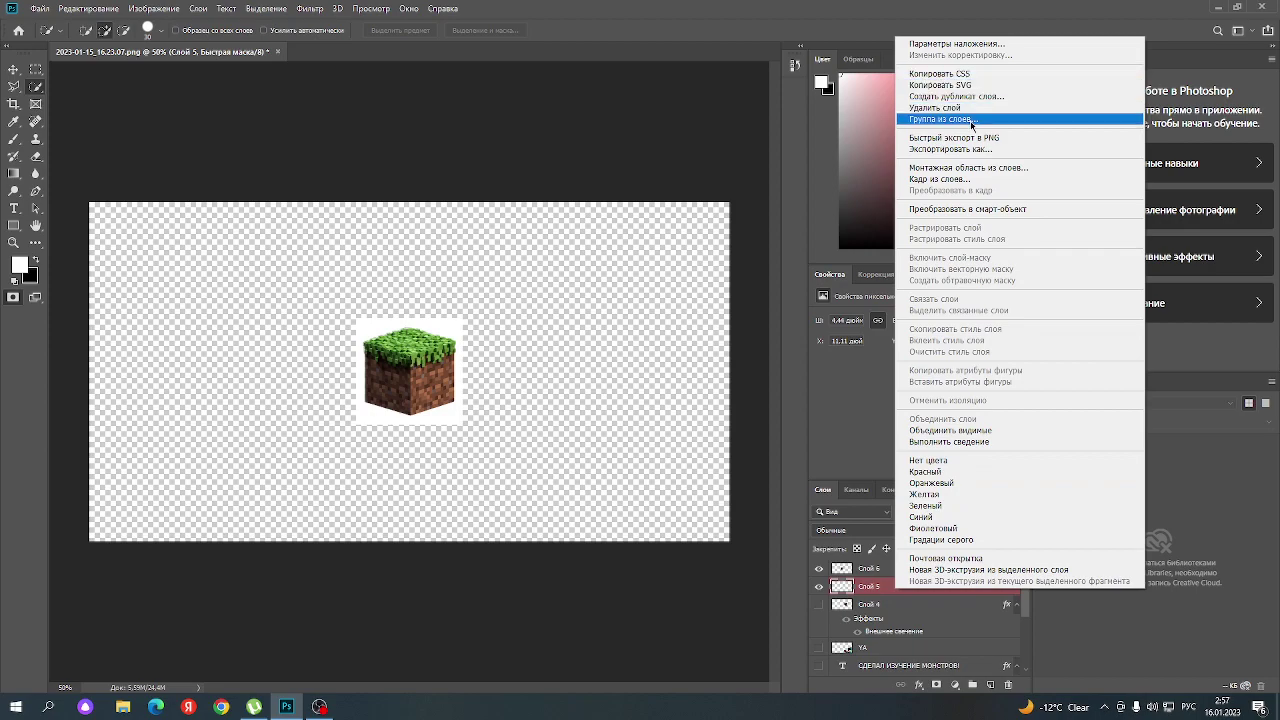
{"action": "left_click", "coordinate": [1008, 689]}
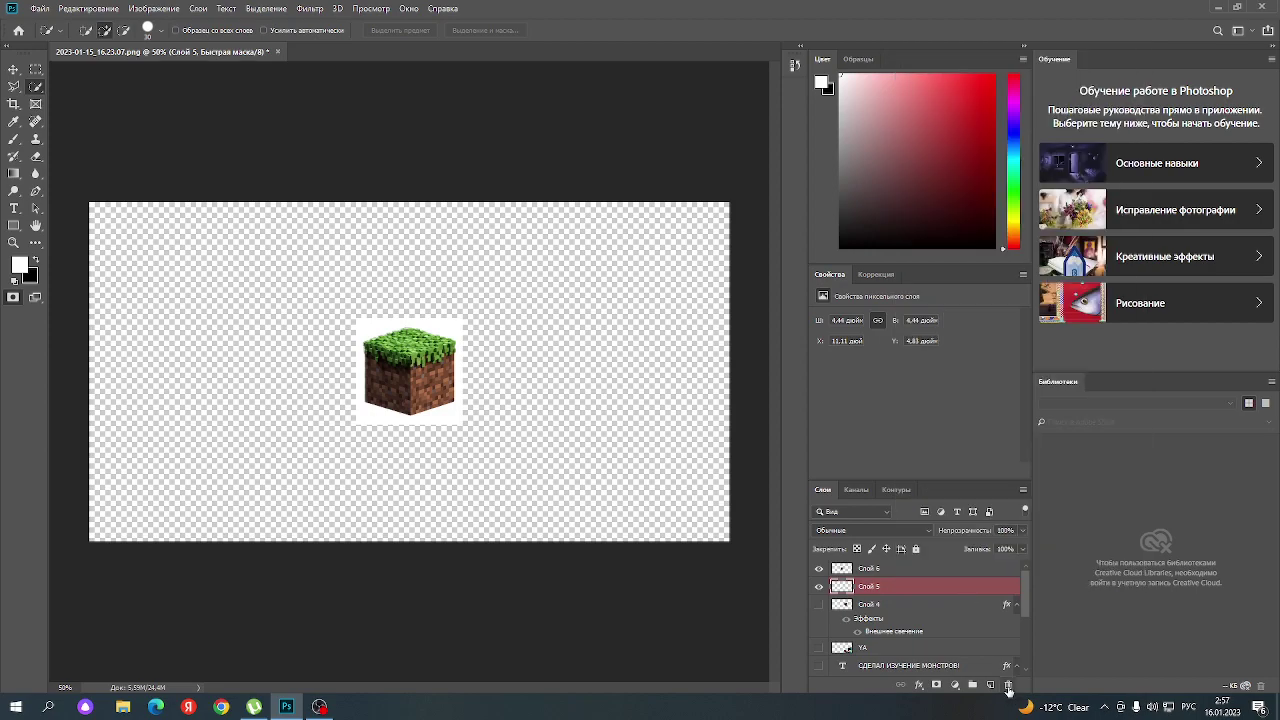
{"action": "left_click", "coordinate": [1008, 686]}
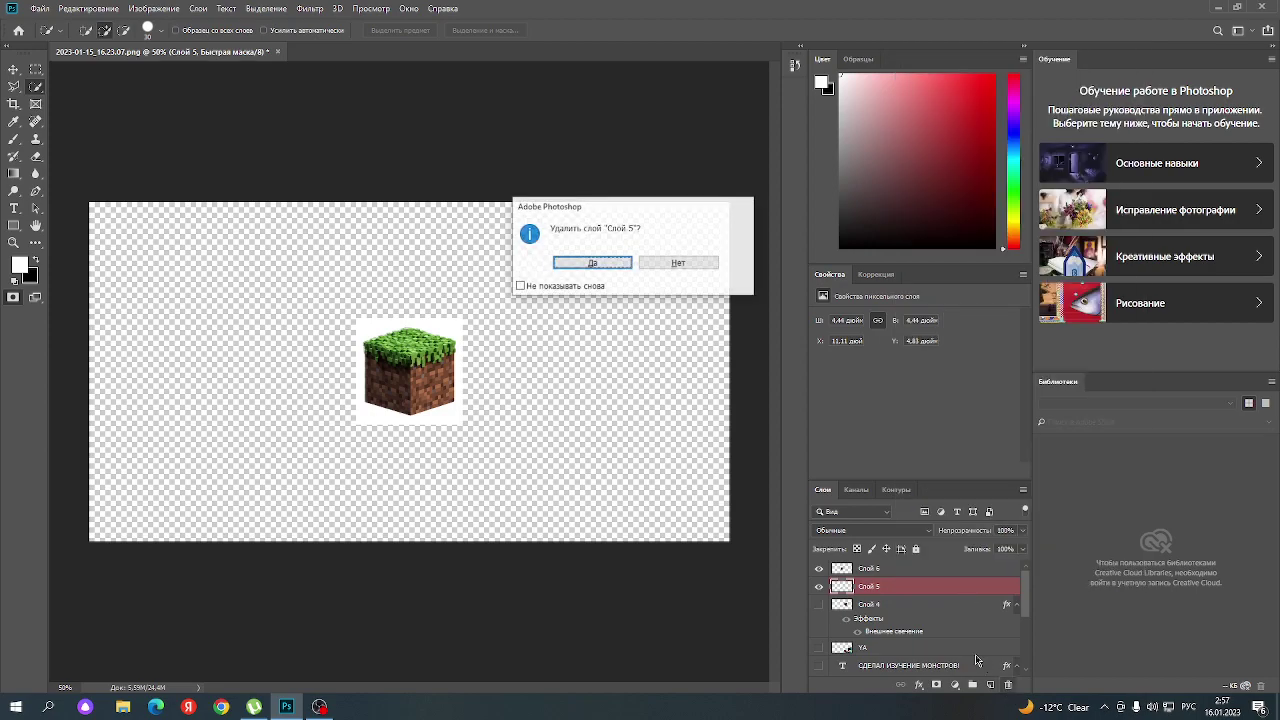
{"action": "left_click", "coordinate": [593, 264]}
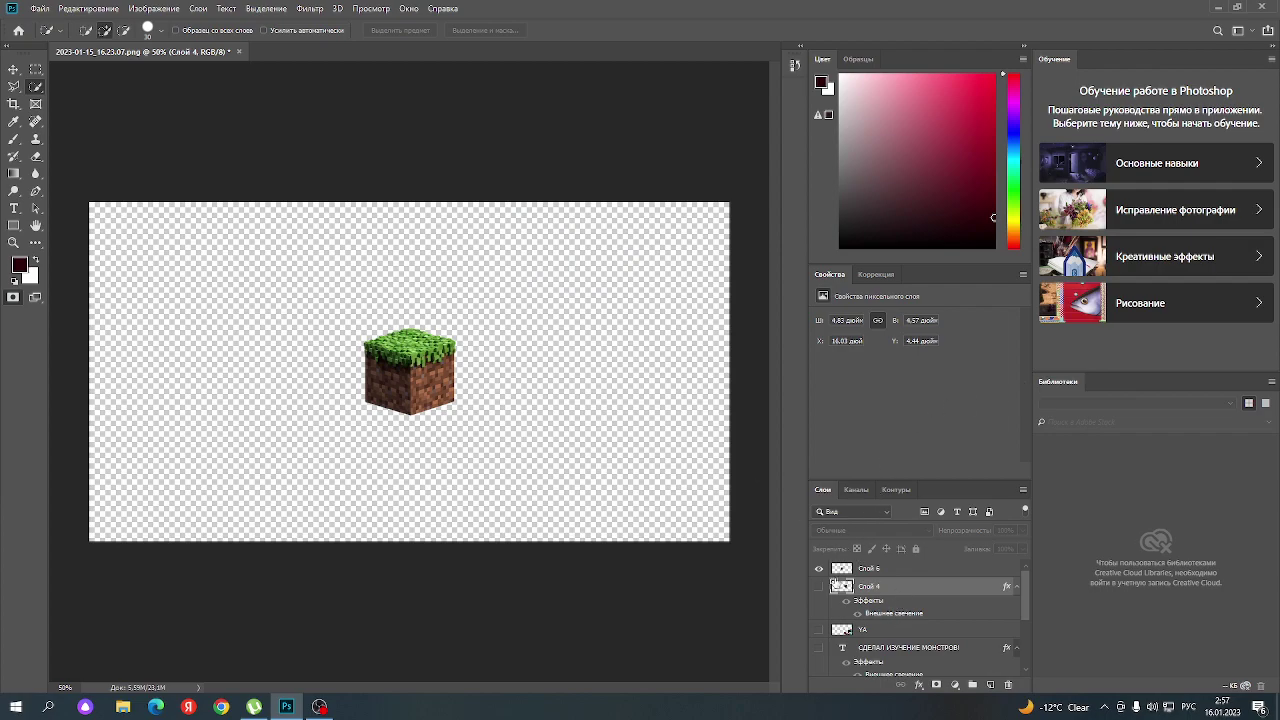
- Show the crafting table, character, caption, gradient and background layers again
{"action": "left_click", "coordinate": [820, 587]}
{"action": "left_click", "coordinate": [818, 651]}
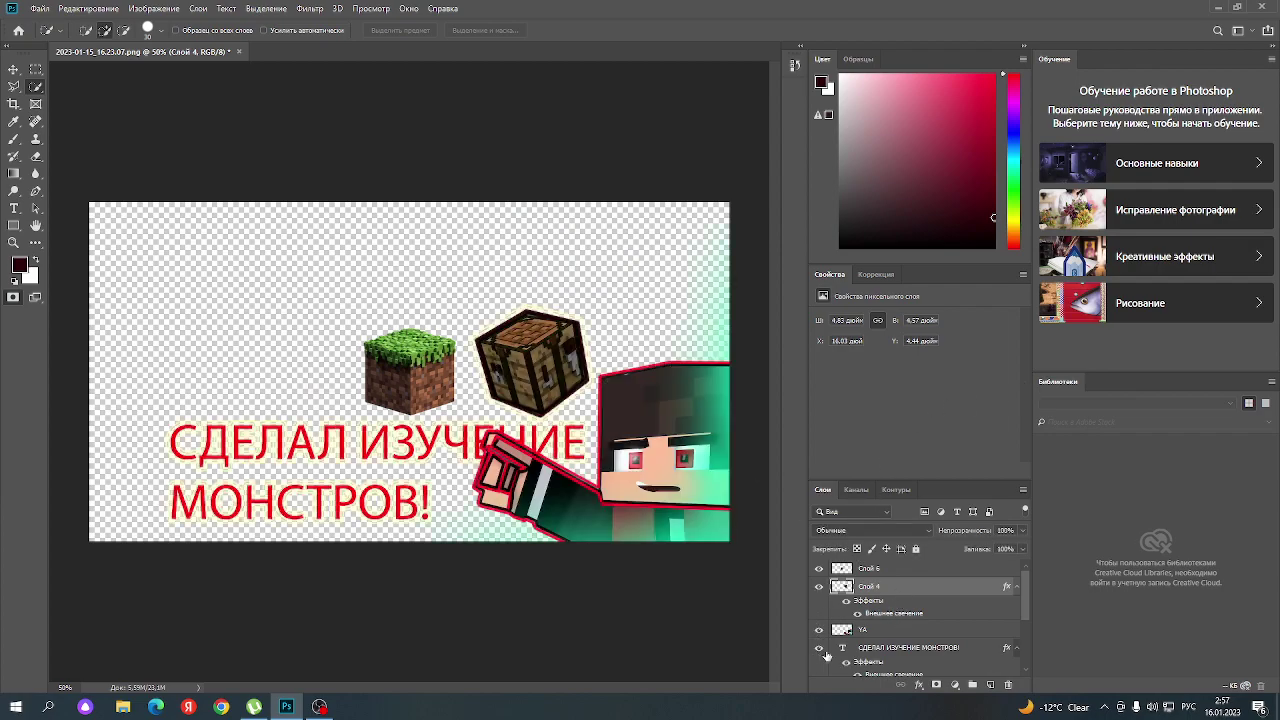
{"action": "scroll", "coordinate": [829, 654], "scroll_direction": "down", "scroll_amount": 1}
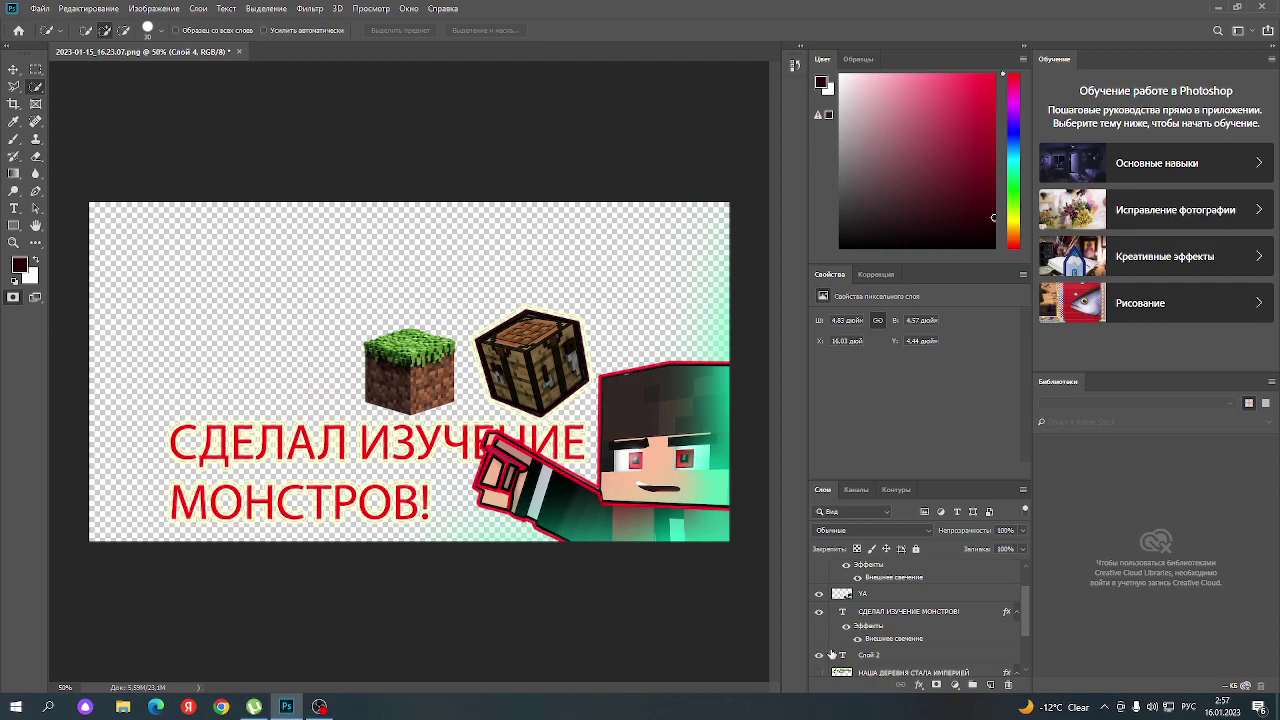
{"action": "scroll", "coordinate": [831, 654], "scroll_direction": "down", "scroll_amount": 3}
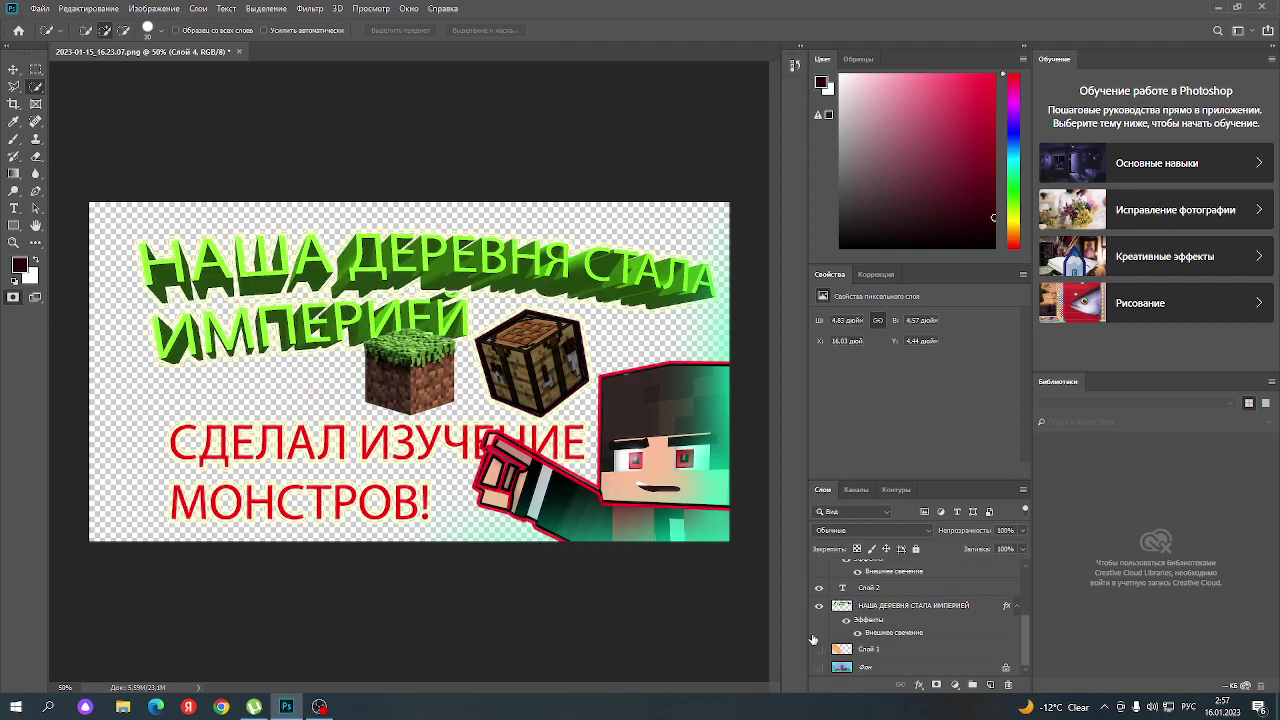
{"action": "left_click", "coordinate": [819, 650]}
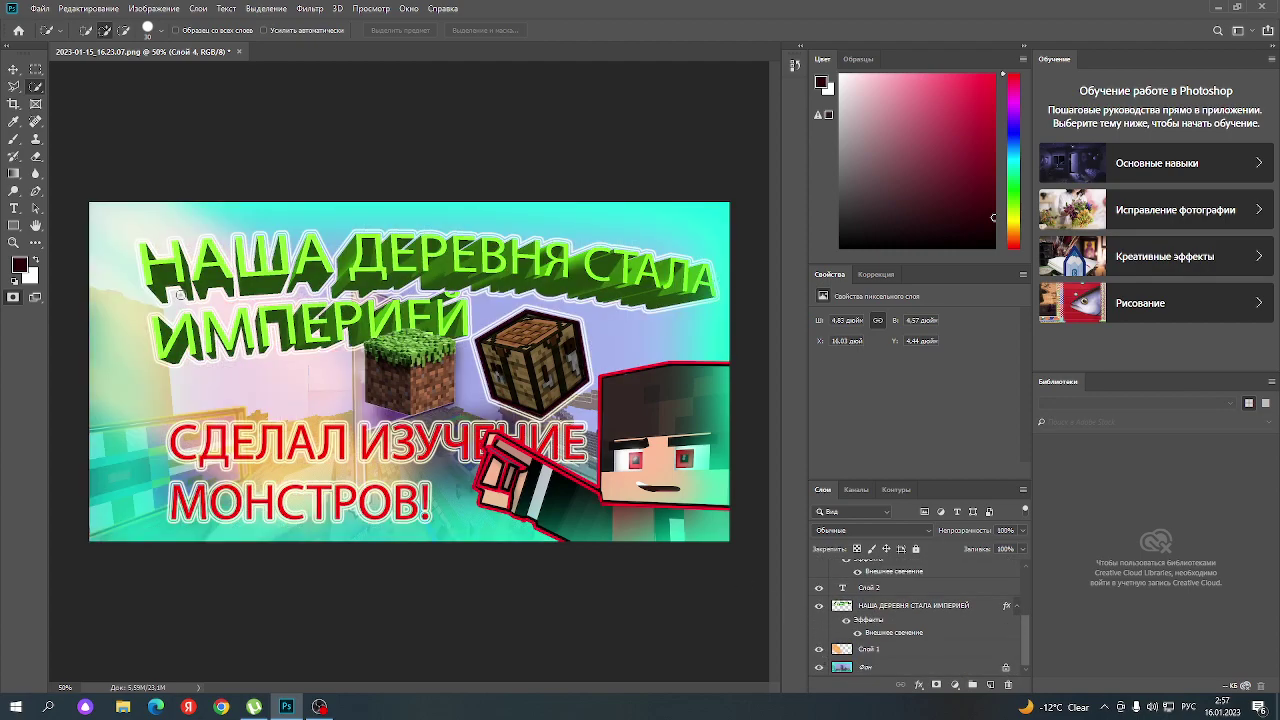
- Pick the grass block layer Слой 6 with the Move tool, dismissing the error messages
{"action": "left_click", "coordinate": [13, 87]}
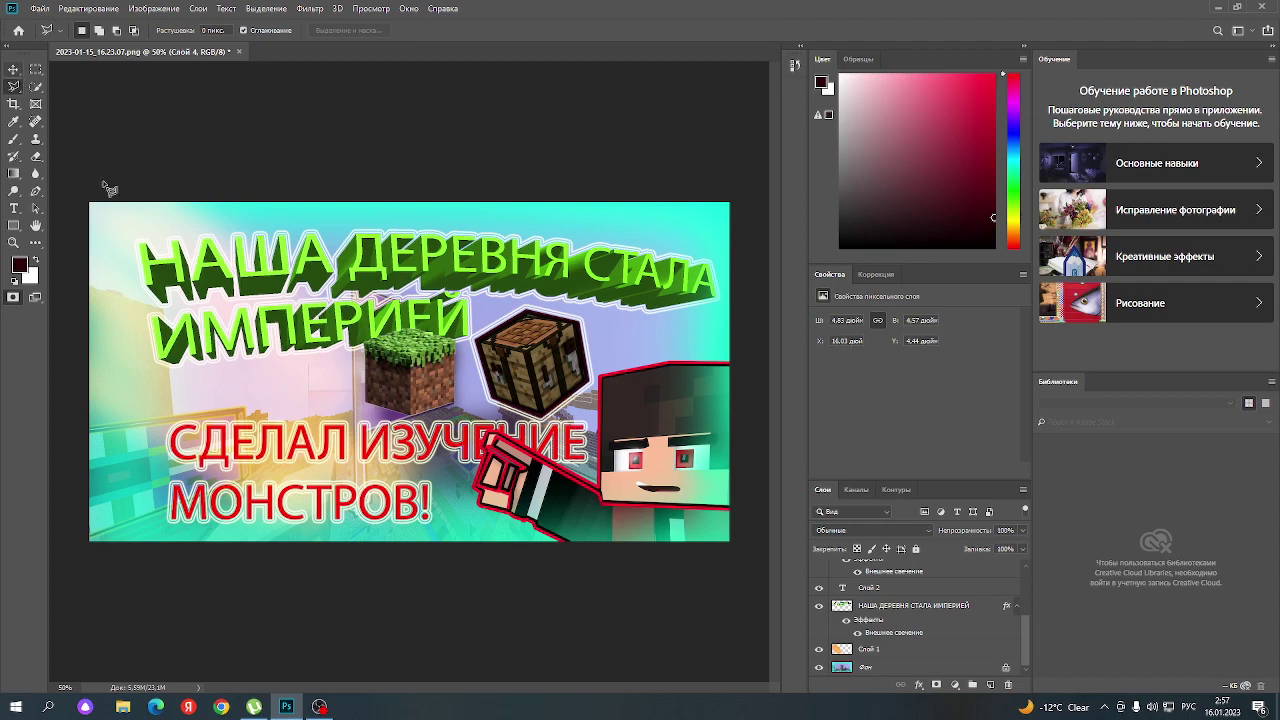
{"action": "left_click", "coordinate": [13, 68]}
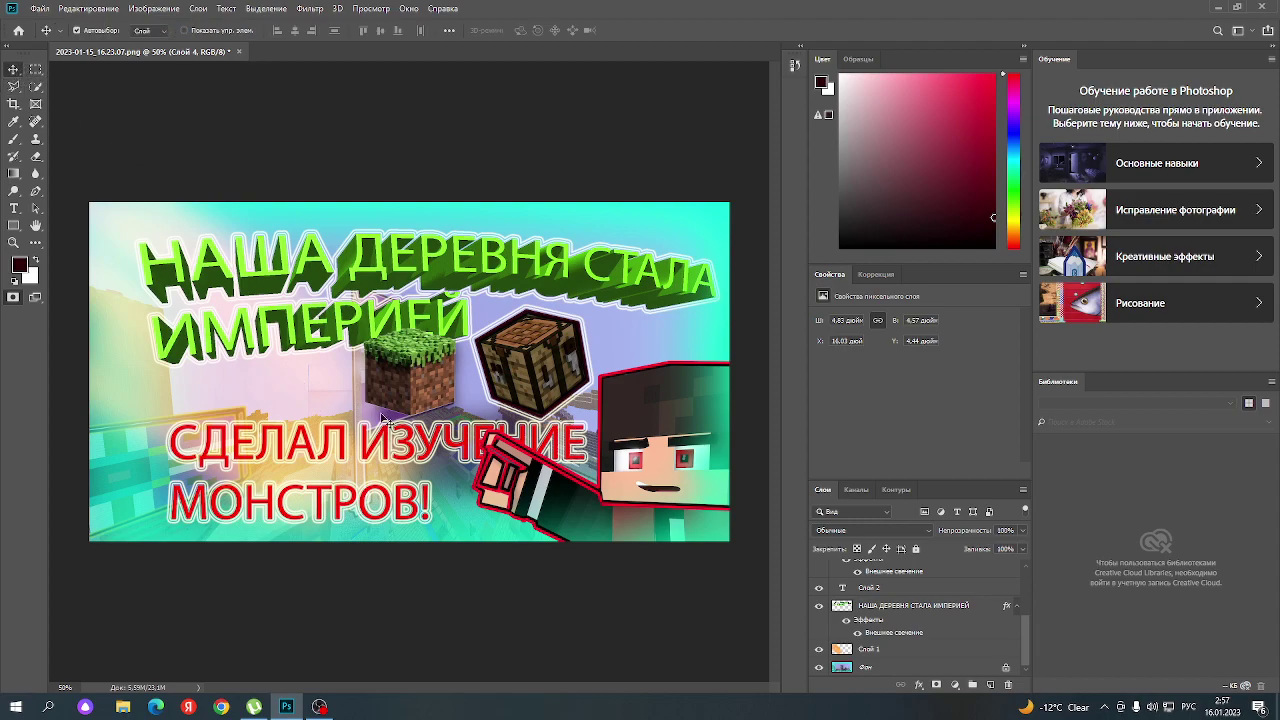
{"action": "left_click", "coordinate": [390, 383]}
{"action": "left_click", "coordinate": [612, 261]}
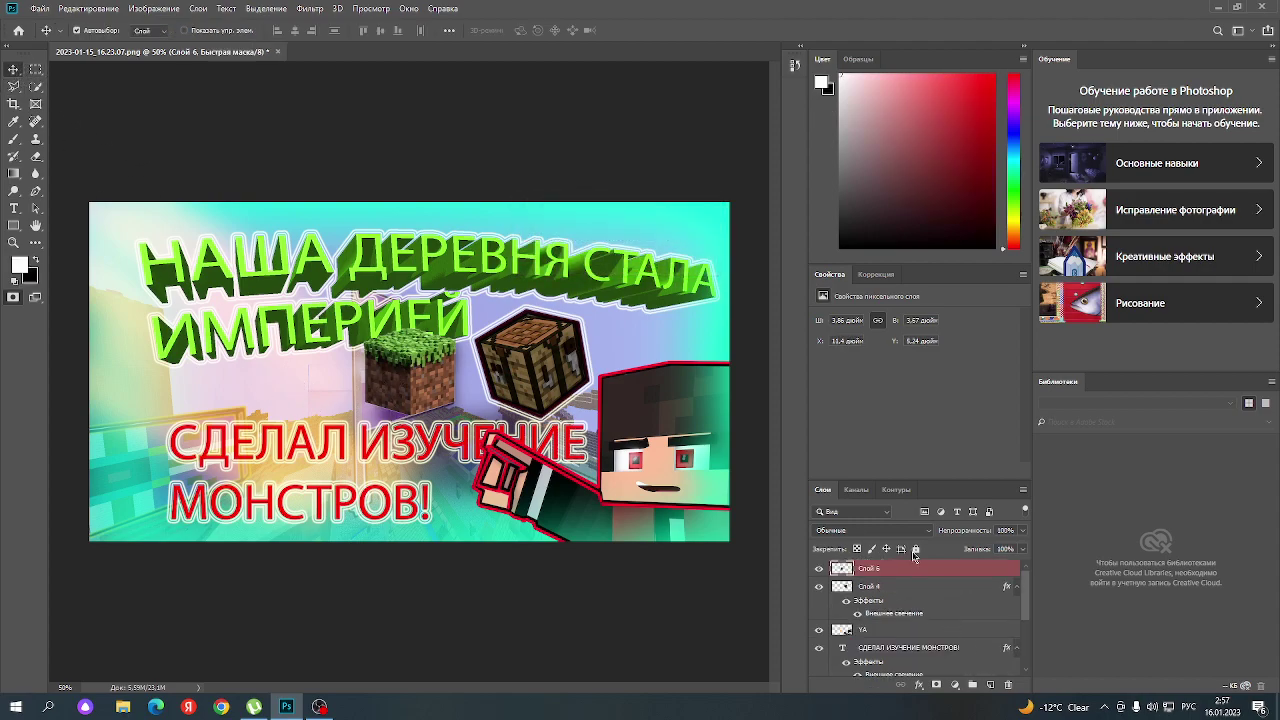
{"action": "left_click", "coordinate": [422, 375]}
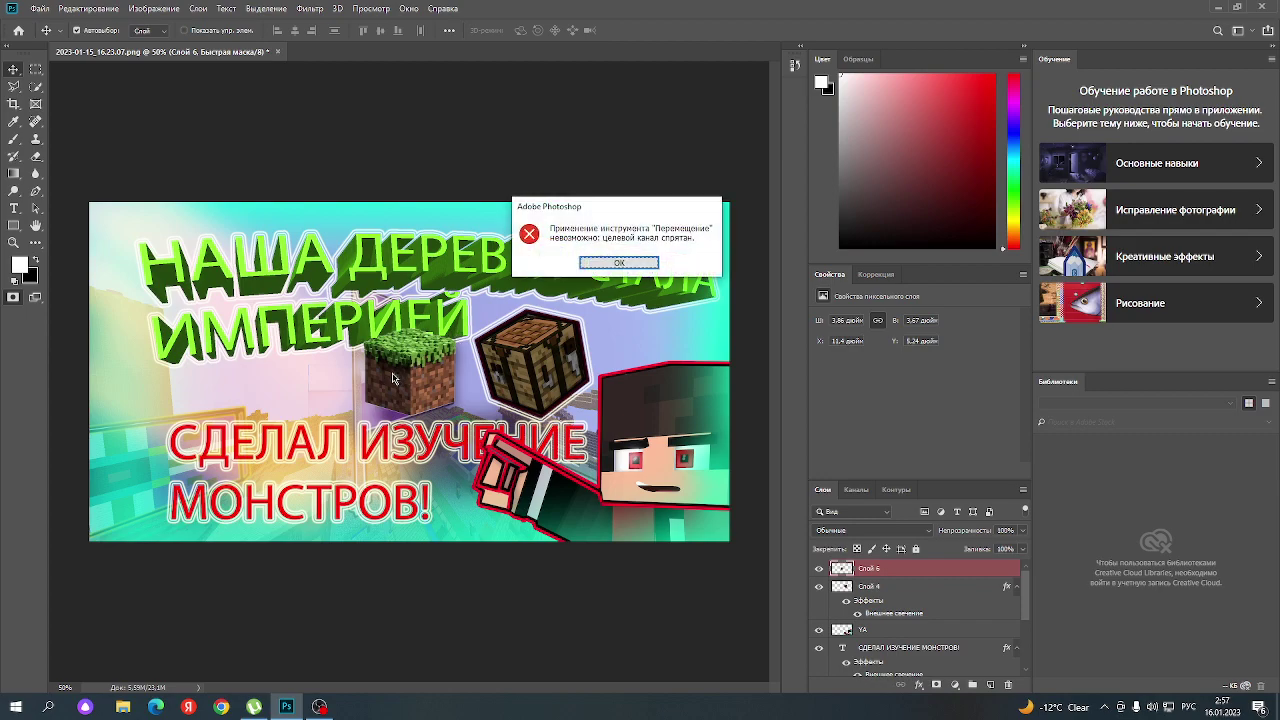
{"action": "left_click", "coordinate": [598, 262]}
- Try Lasso and Quick Selection, then open Layer Style for the grass block's layer
{"action": "left_click", "coordinate": [14, 86]}
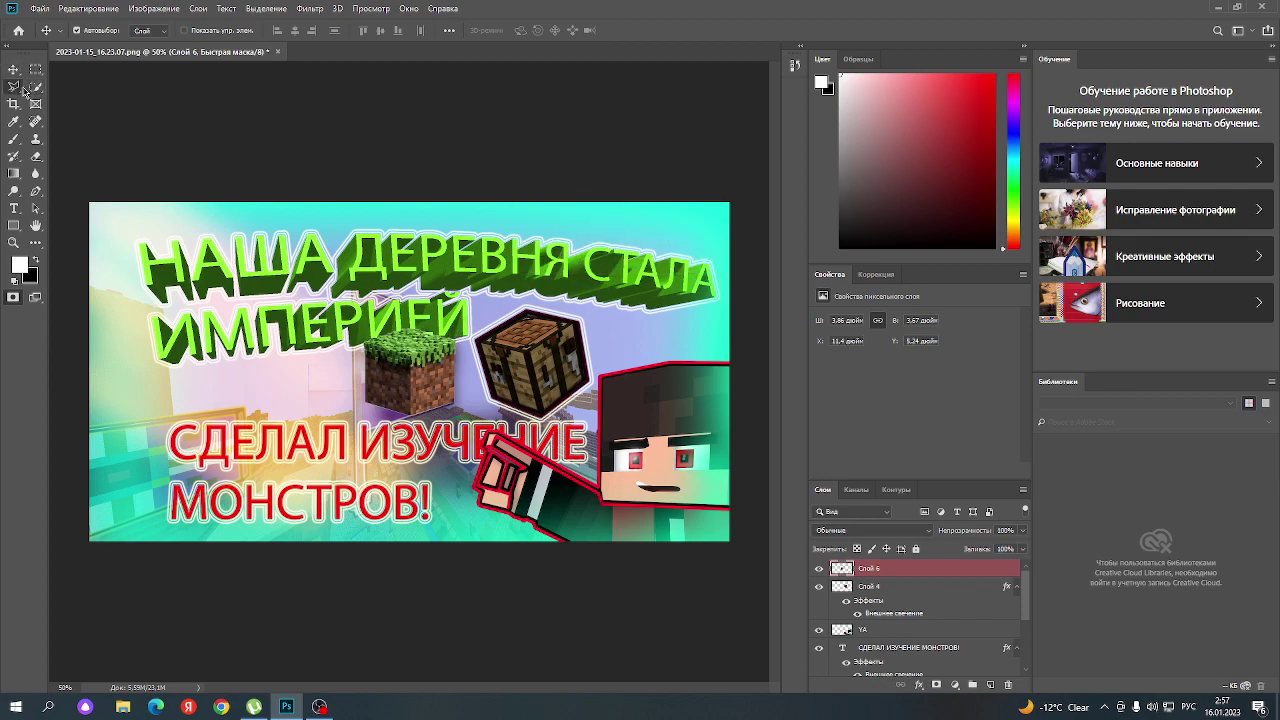
{"action": "left_click", "coordinate": [392, 366]}
{"action": "left_click", "coordinate": [603, 264]}
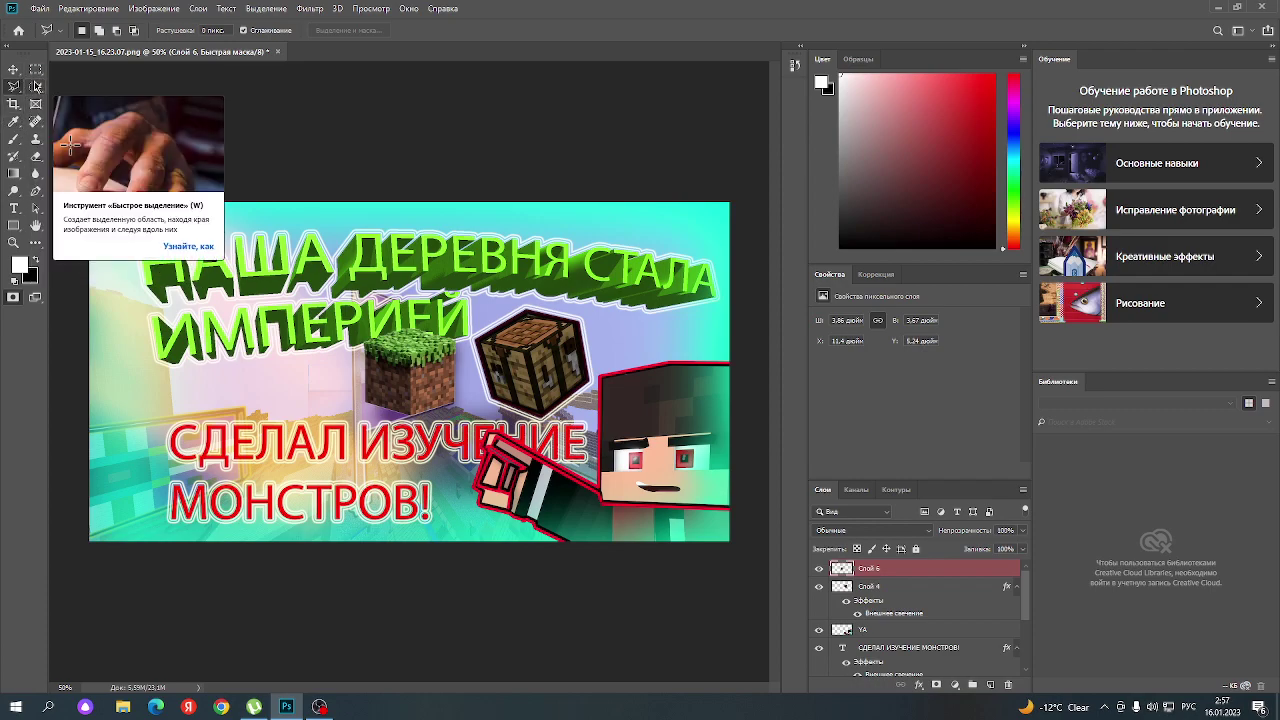
{"action": "left_click", "coordinate": [36, 87]}
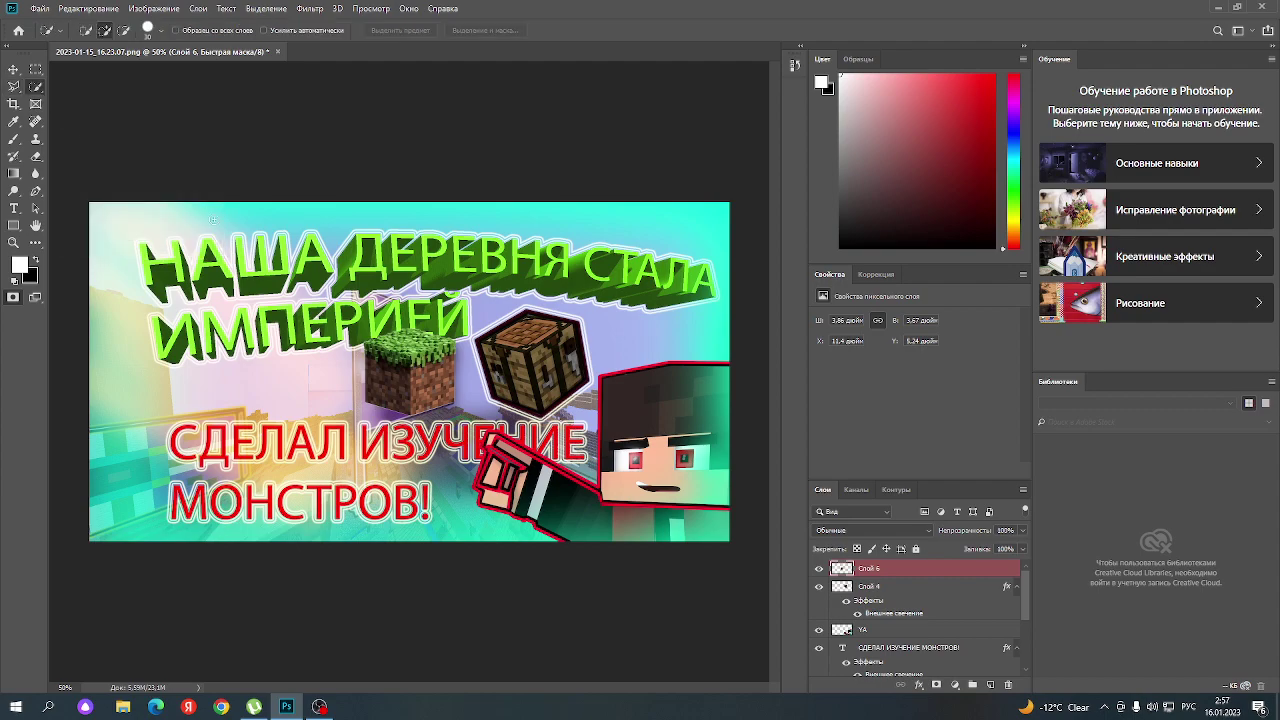
{"action": "left_click", "coordinate": [14, 70]}
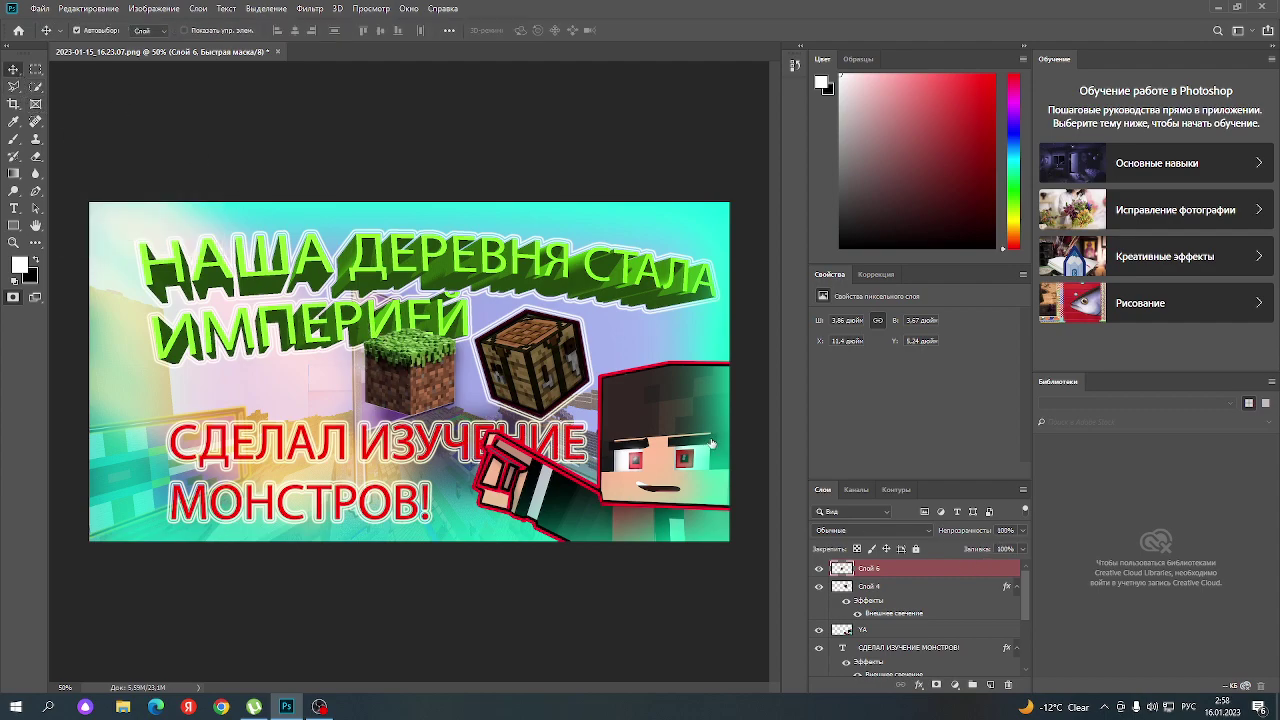
{"action": "double_click", "coordinate": [930, 568]}
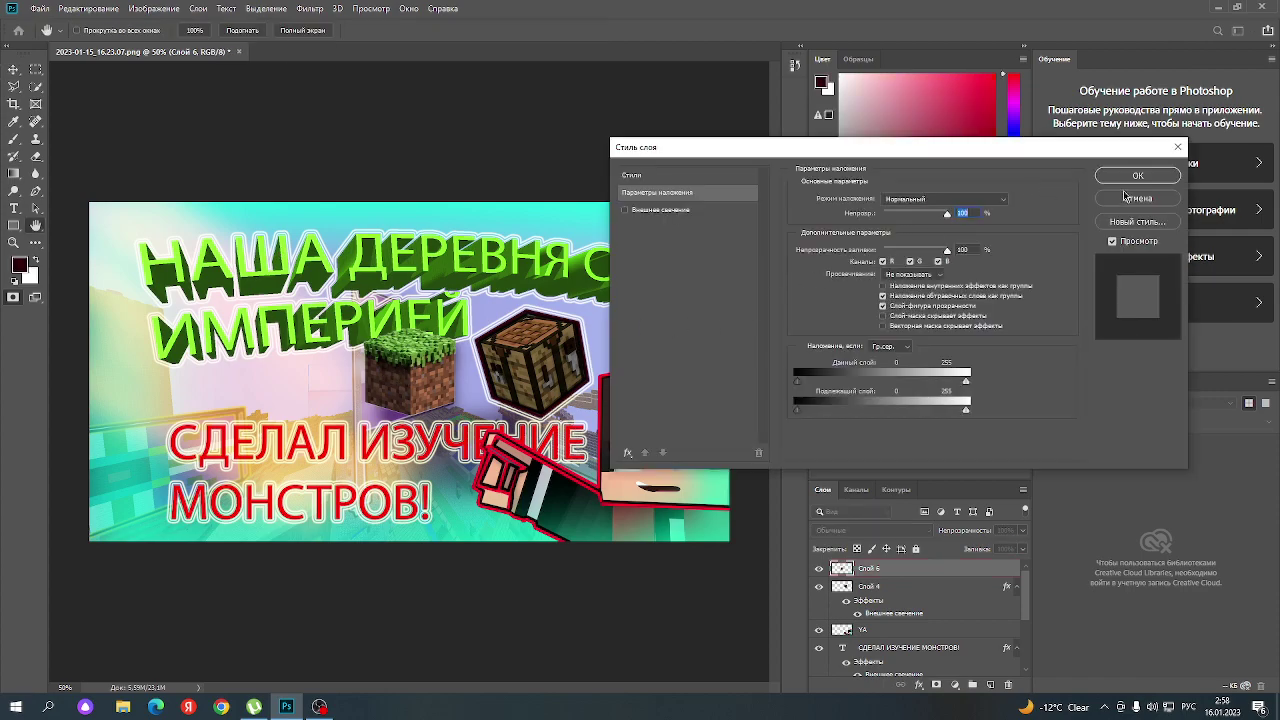
- Rotate the grass block and push it partly off the thumbnail's left edge
{"action": "left_click", "coordinate": [1126, 196]}
{"action": "left_click_drag", "start_coordinate": [395, 388], "coordinate": [275, 395]}
{"action": "key", "text": "ctrl+t"}
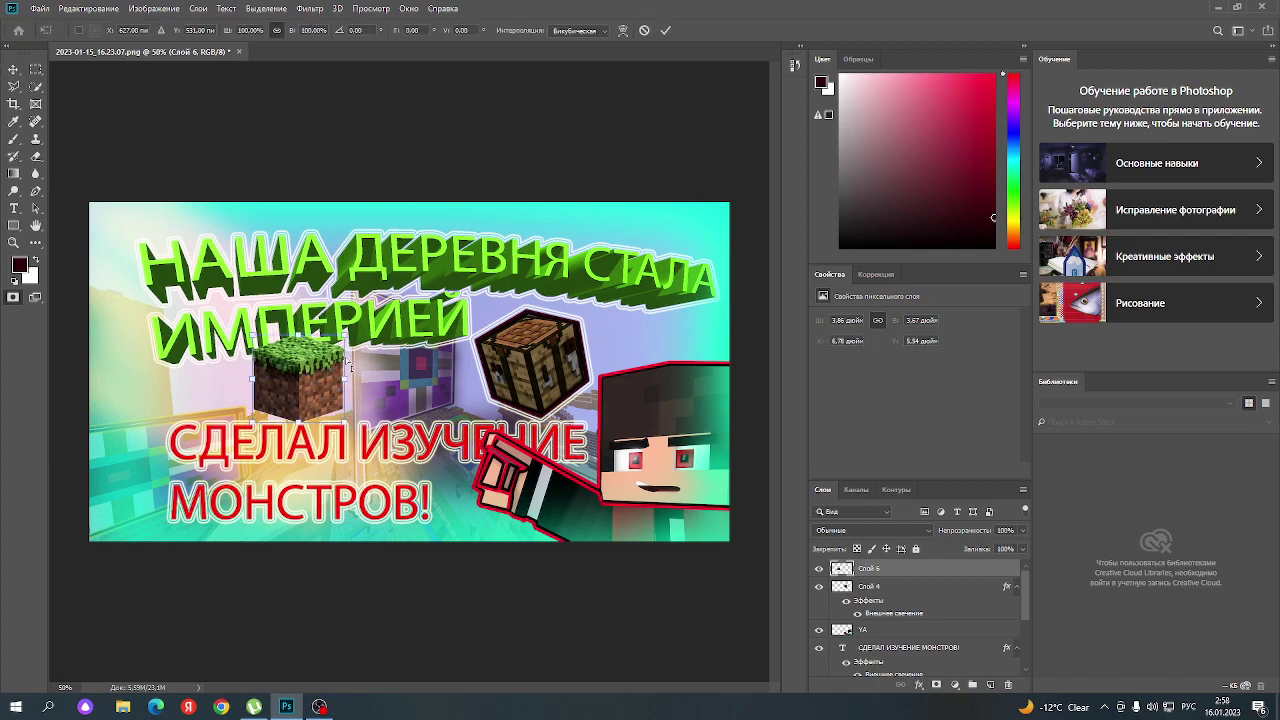
{"action": "mouse_move", "coordinate": [343, 327]}
{"action": "left_mouse_down"}
{"action": "mouse_move", "coordinate": [313, 318]}
{"action": "mouse_move", "coordinate": [333, 286]}
{"action": "mouse_move", "coordinate": [301, 279]}
{"action": "left_mouse_up"}
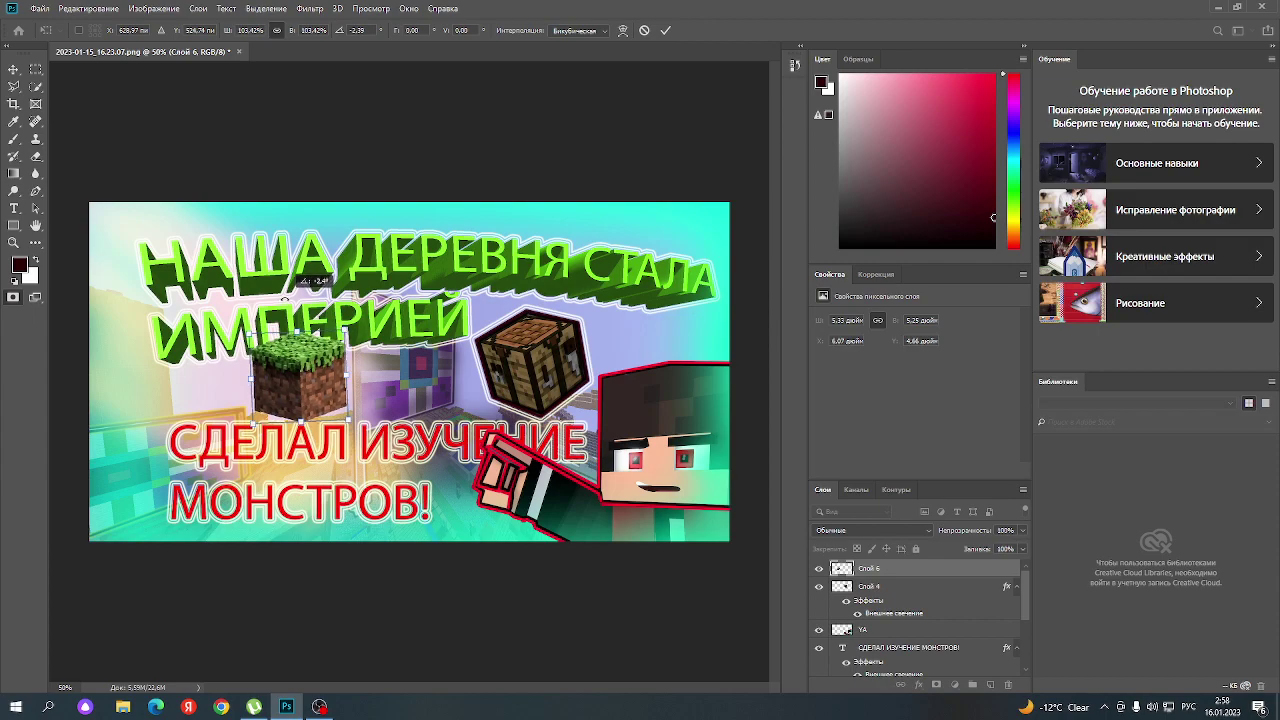
{"action": "mouse_move", "coordinate": [286, 297]}
{"action": "left_mouse_down"}
{"action": "mouse_move", "coordinate": [356, 294]}
{"action": "mouse_move", "coordinate": [347, 288]}
{"action": "left_mouse_up"}
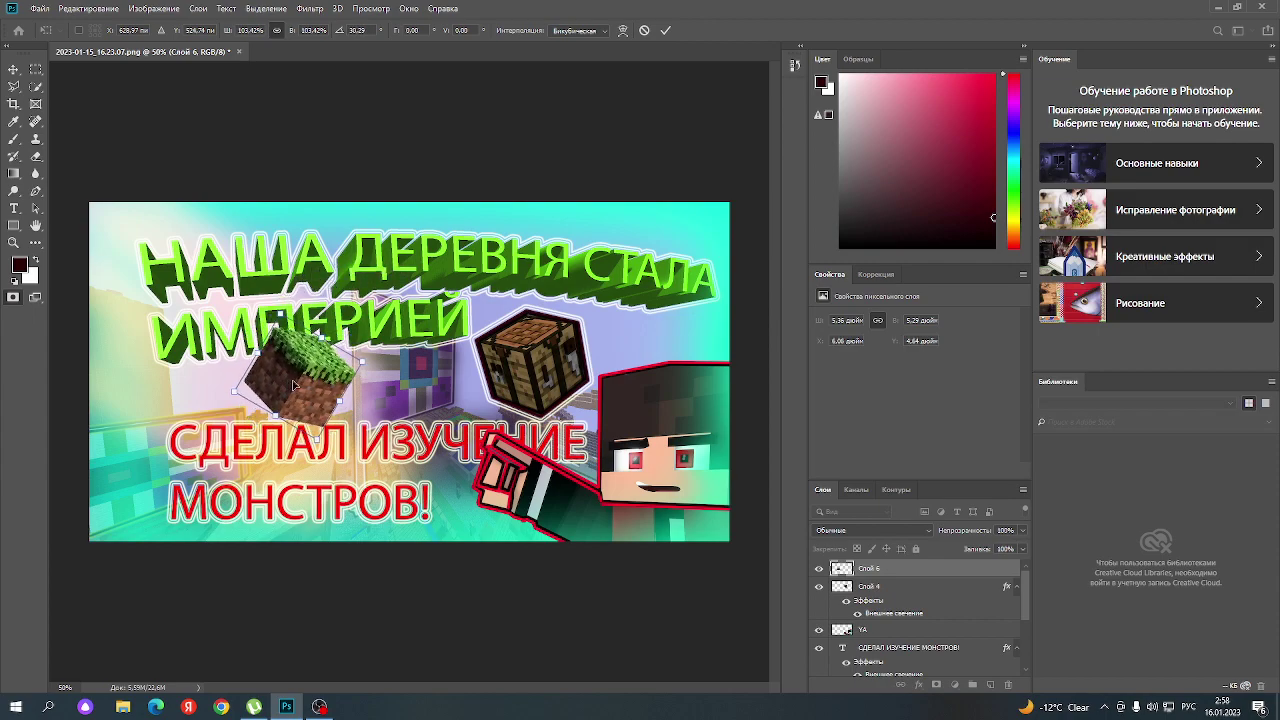
{"action": "left_click_drag", "start_coordinate": [294, 385], "coordinate": [175, 412]}
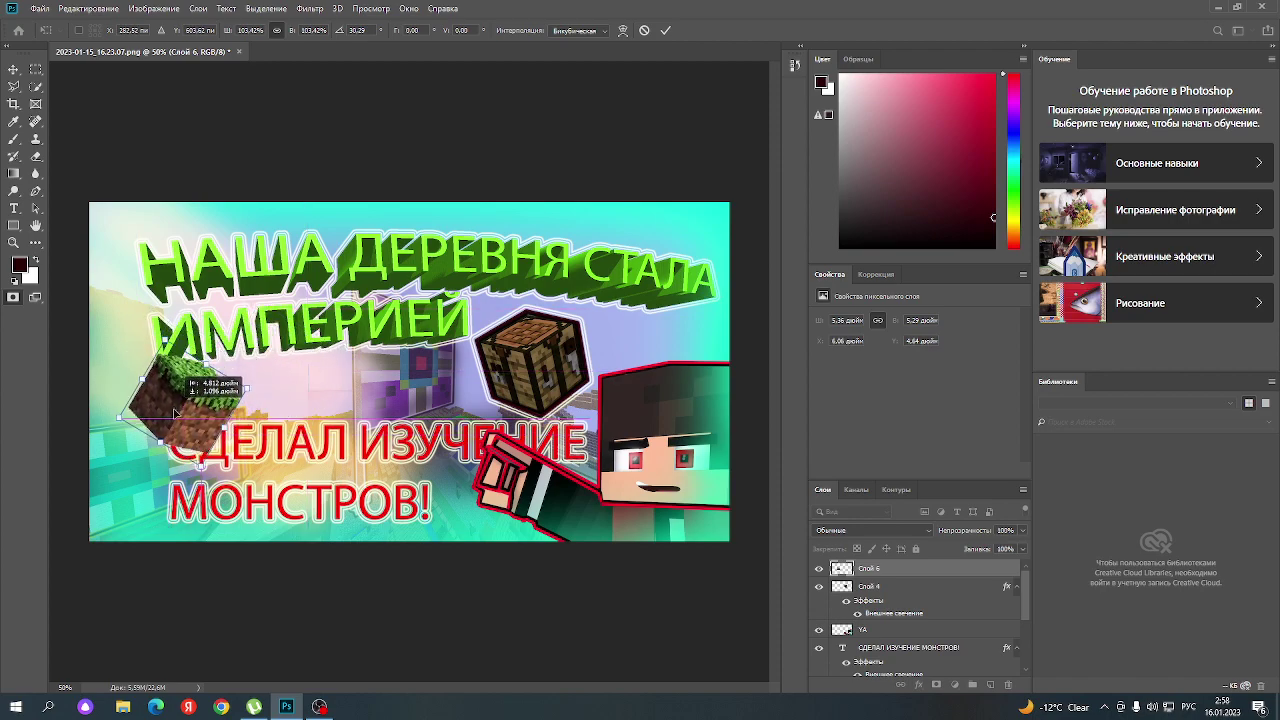
{"action": "mouse_move", "coordinate": [175, 412]}
{"action": "left_mouse_down"}
{"action": "mouse_move", "coordinate": [136, 450]}
{"action": "mouse_move", "coordinate": [106, 399]}
{"action": "mouse_move", "coordinate": [118, 361]}
{"action": "left_mouse_up"}
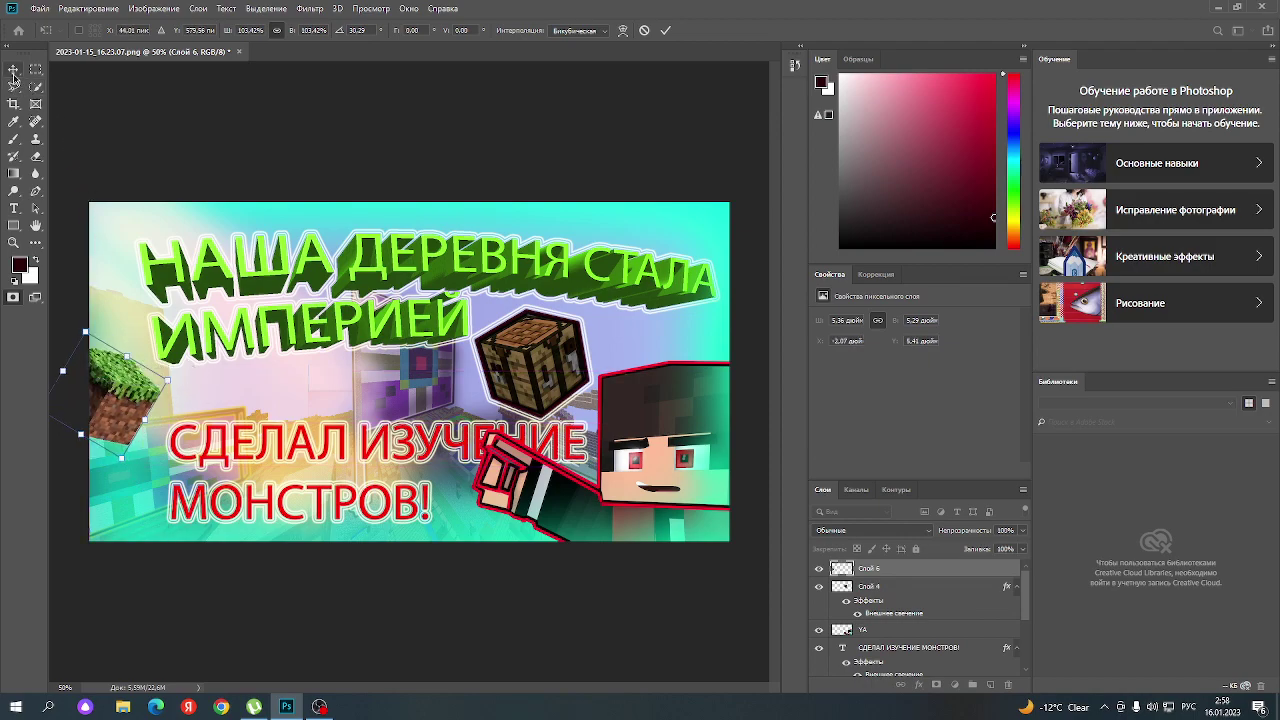
{"action": "left_click", "coordinate": [14, 142]}
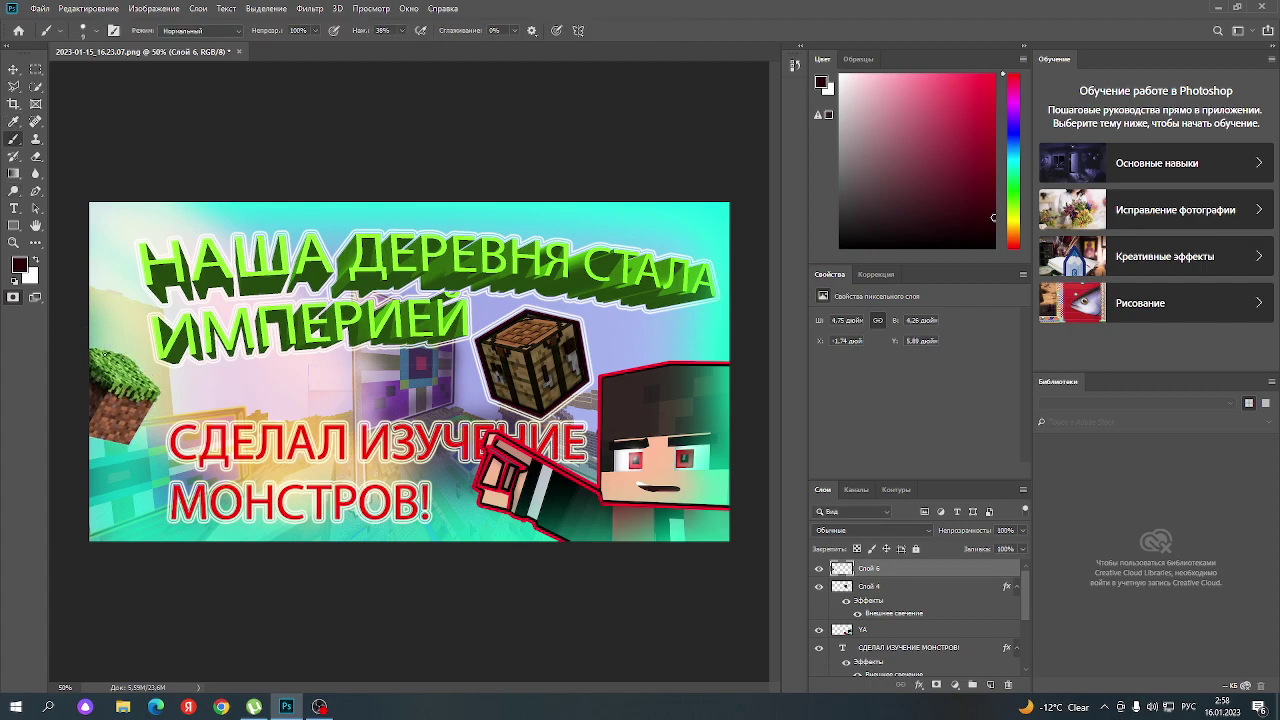
- Apply a glowing preset from the Layer Style Styles list to the grass block
{"action": "double_click", "coordinate": [962, 572]}
{"action": "left_click", "coordinate": [681, 174]}
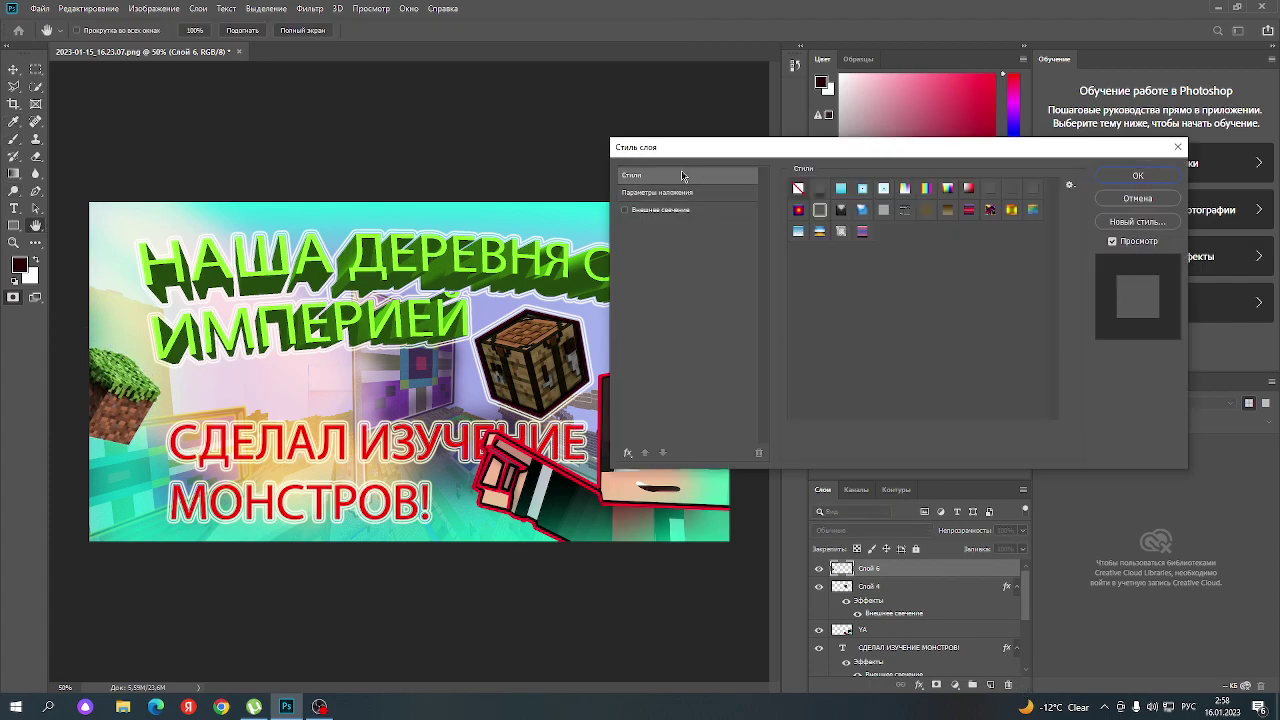
{"action": "left_click", "coordinate": [819, 211]}
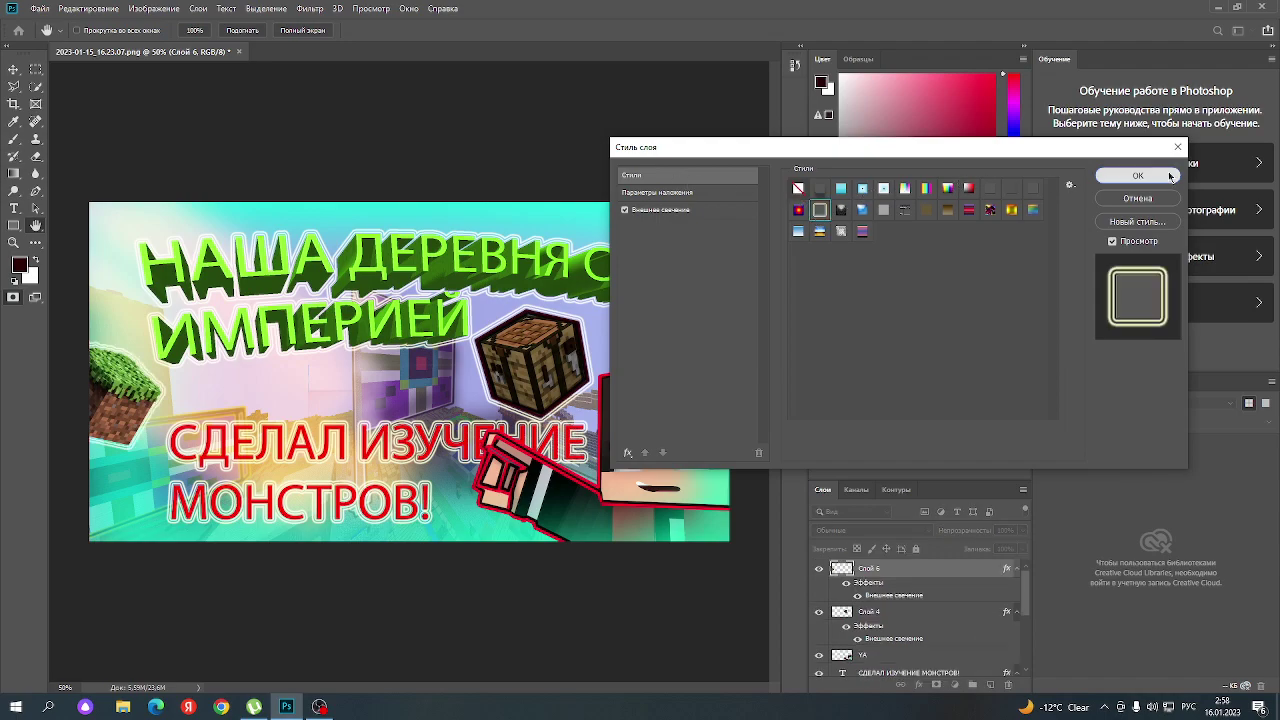
{"action": "left_click", "coordinate": [1138, 176]}
- Outline the grass block's top-left, right and lower-left edges in bright red
{"action": "mouse_move", "coordinate": [919, 179]}
{"action": "left_mouse_down"}
{"action": "mouse_move", "coordinate": [1027, 72]}
{"action": "mouse_move", "coordinate": [1052, 2]}
{"action": "left_mouse_up"}
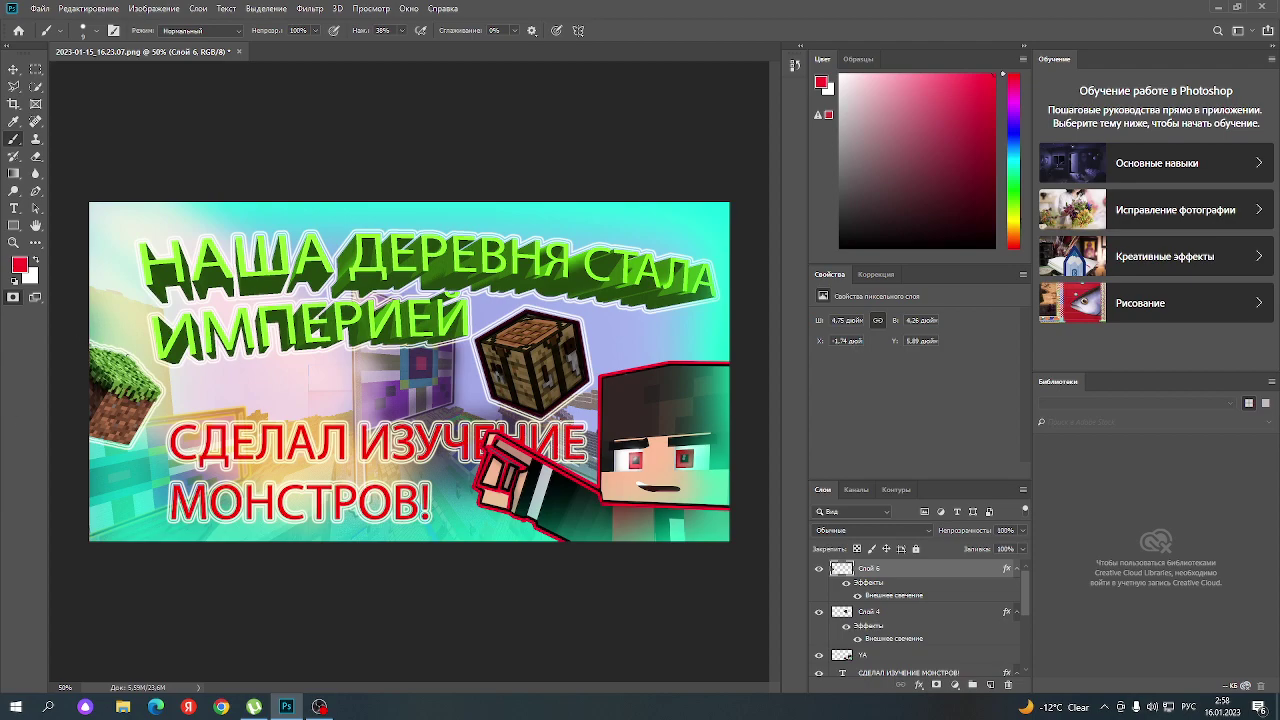
{"action": "left_click_drag", "start_coordinate": [89, 341], "coordinate": [131, 355]}
{"action": "mouse_move", "coordinate": [134, 359]}
{"action": "left_mouse_down"}
{"action": "mouse_move", "coordinate": [161, 391]}
{"action": "mouse_move", "coordinate": [129, 448]}
{"action": "left_mouse_up"}
{"action": "left_click", "coordinate": [88, 436], "text": "shift"}
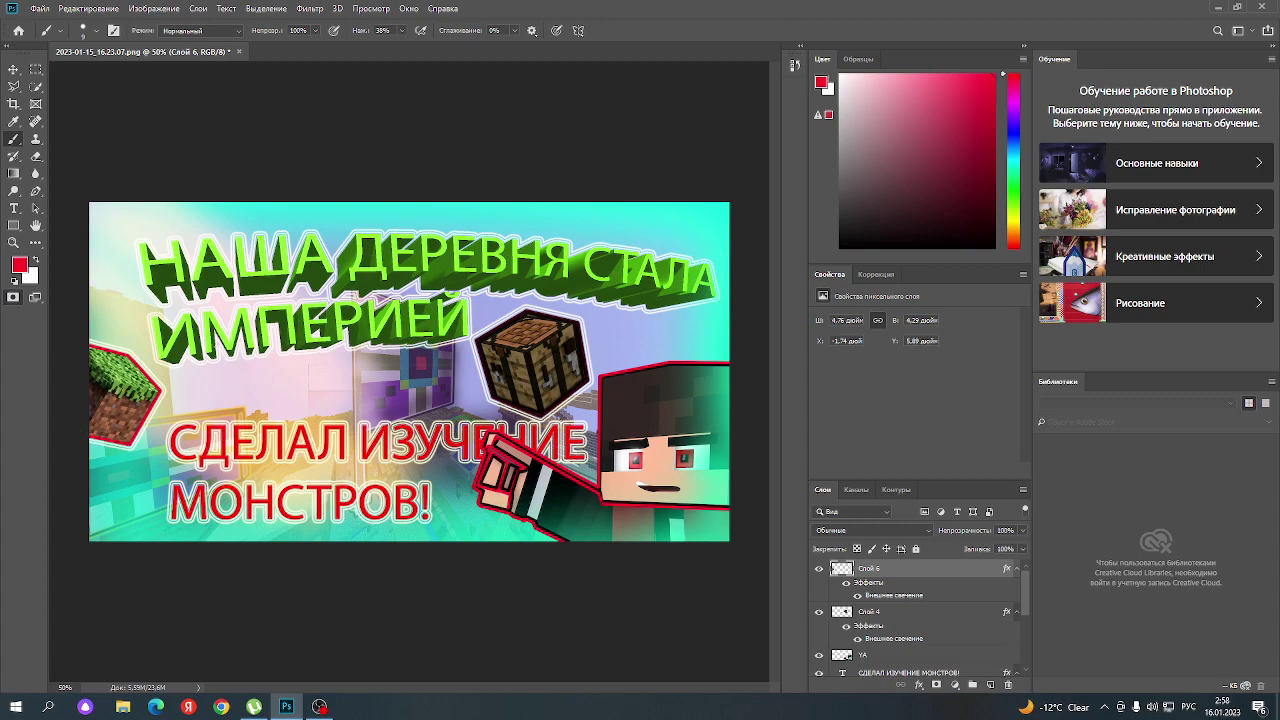
- Retrace the block's edges with dark strokes, redoing the upper-right and top-left lines
{"action": "key", "text": "d"}
{"action": "left_click", "coordinate": [131, 451], "text": "shift"}
{"action": "left_click", "coordinate": [165, 392], "text": "shift"}
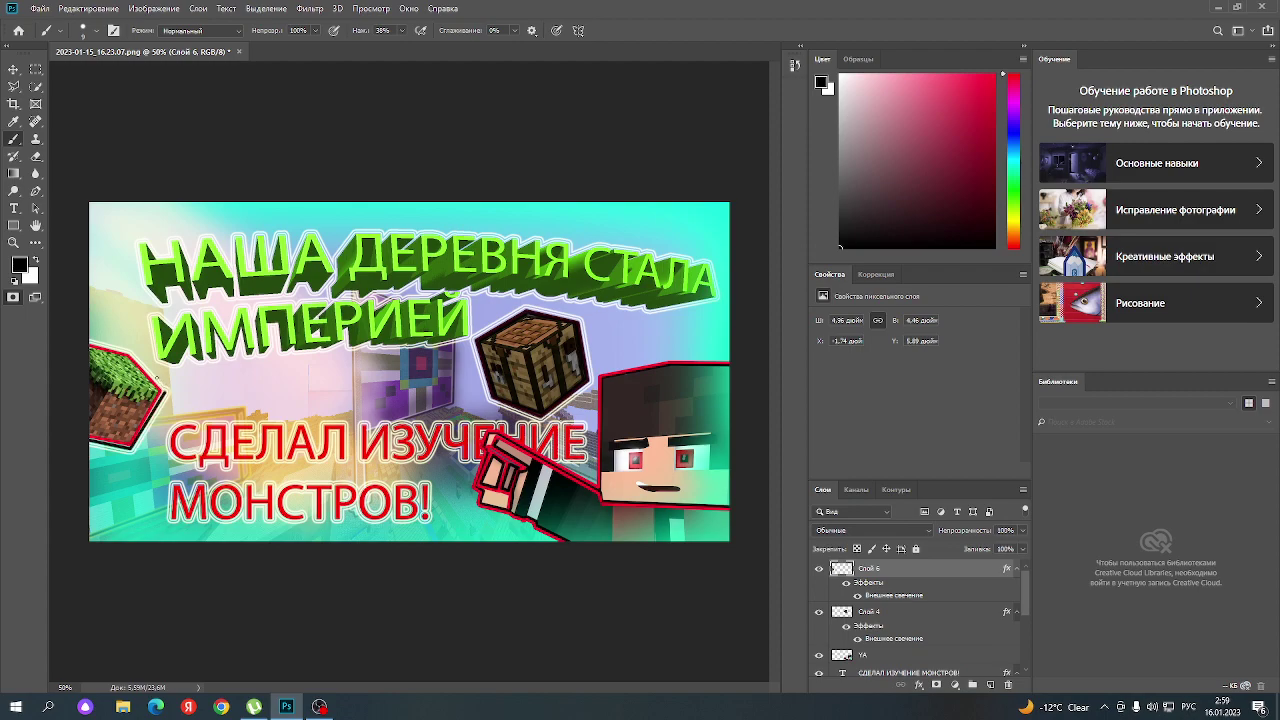
{"action": "left_click", "coordinate": [130, 354], "text": "shift"}
{"action": "key", "text": "ctrl+z"}
{"action": "key", "text": "ctrl+z"}
{"action": "key", "text": "ctrl+z"}
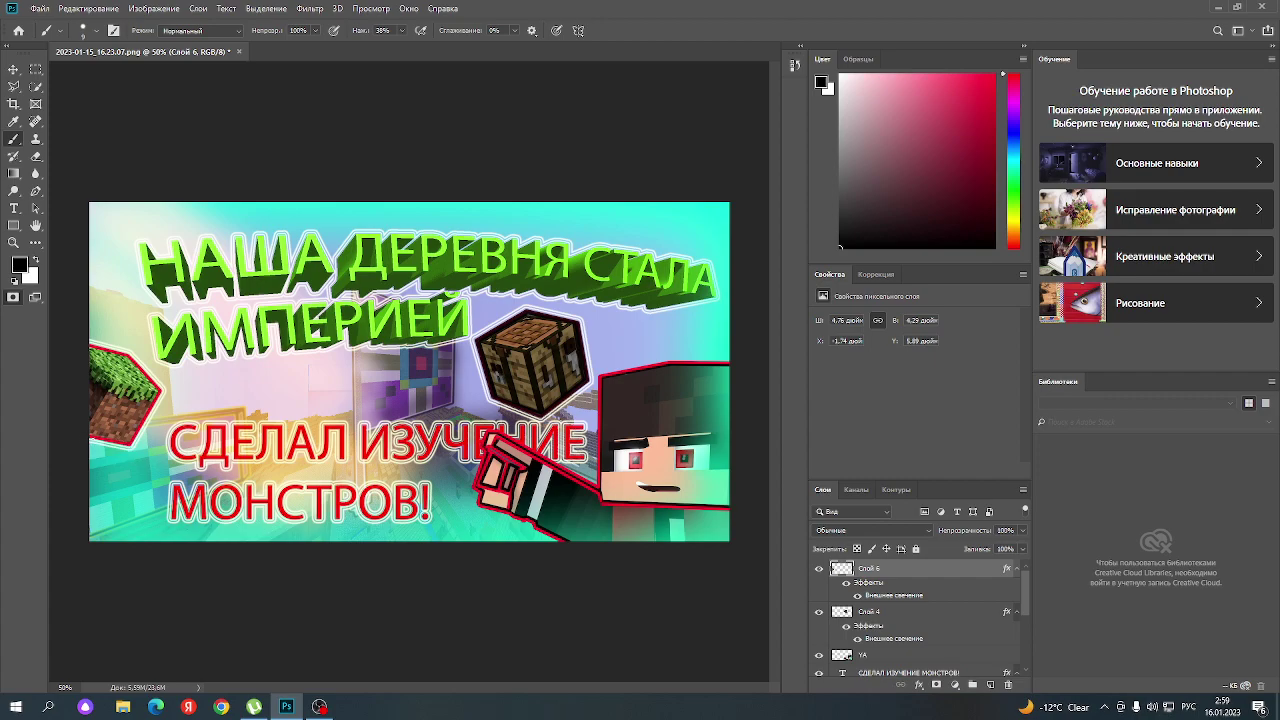
{"action": "left_click", "coordinate": [133, 453], "text": "shift"}
{"action": "left_click", "coordinate": [164, 389], "text": "shift"}
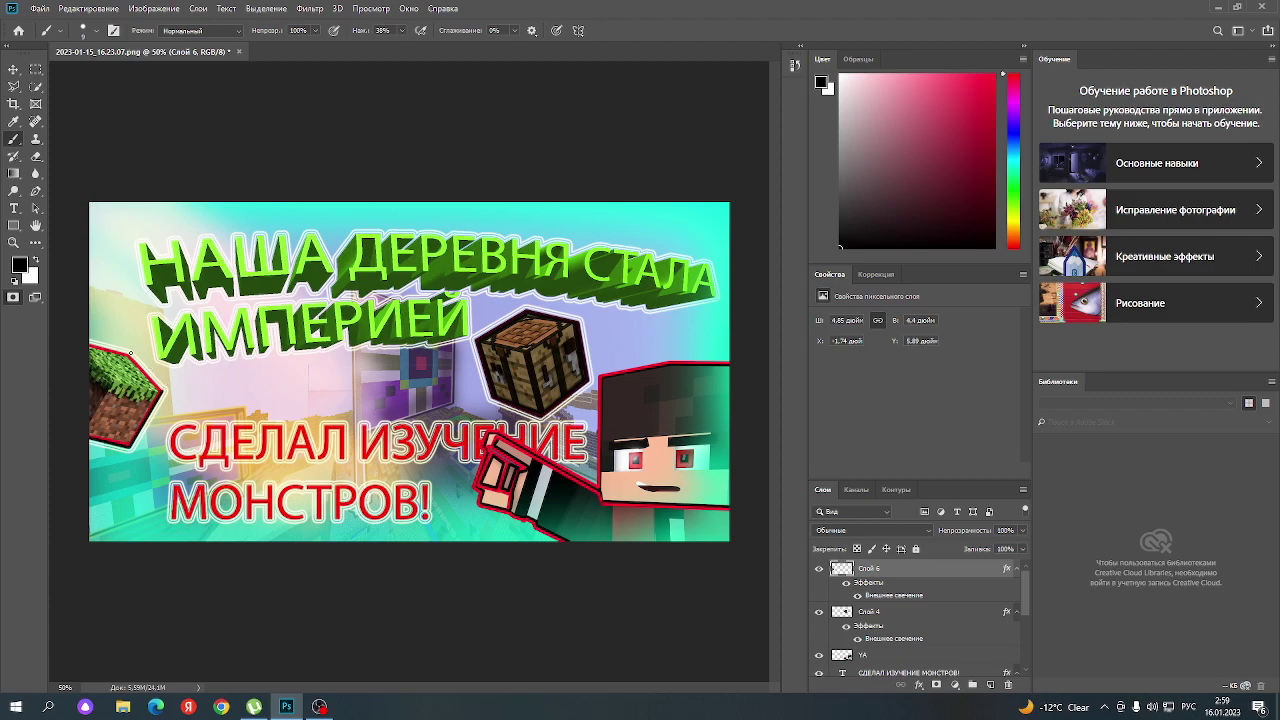
{"action": "left_click", "coordinate": [131, 353], "text": "shift"}
{"action": "key", "text": "ctrl+z"}
{"action": "left_click_drag", "start_coordinate": [130, 352], "coordinate": [164, 390]}
{"action": "left_click_drag", "start_coordinate": [84, 342], "coordinate": [130, 352]}
- Shift the colour to cyan and choose a Soft Round brush at 0% hardness
{"action": "left_click", "coordinate": [1013, 165]}
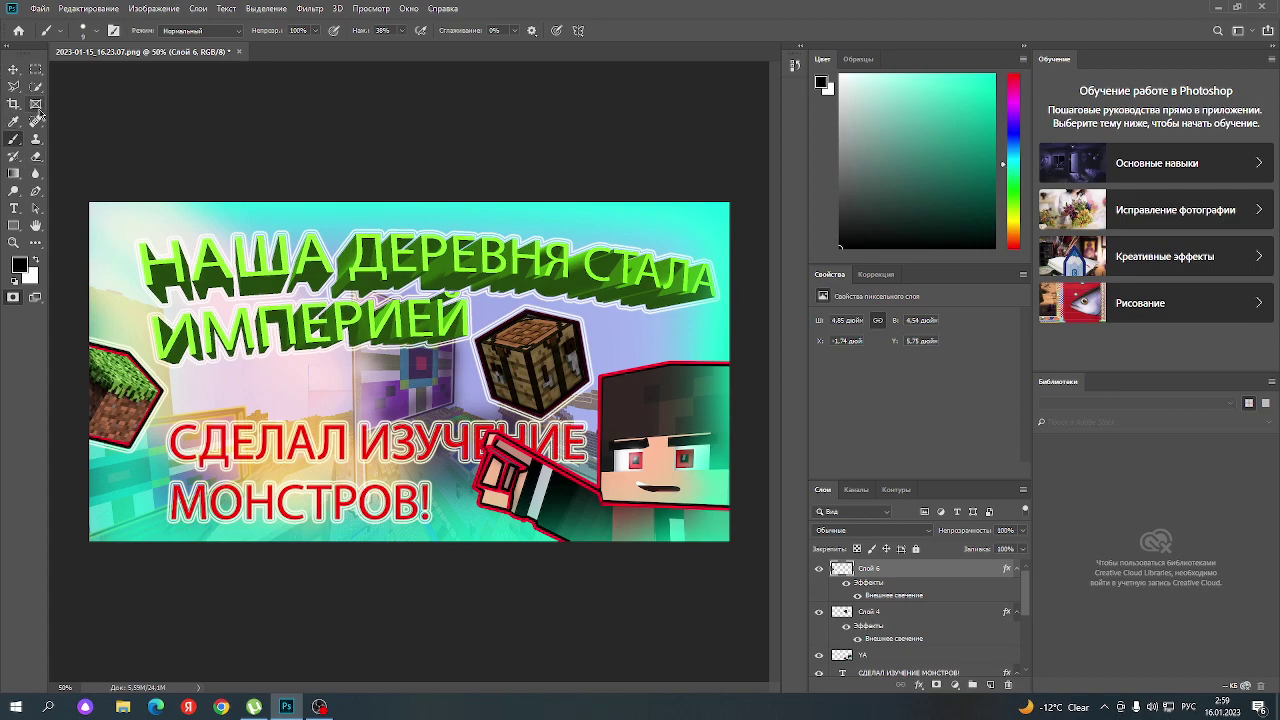
{"action": "left_click", "coordinate": [86, 30]}
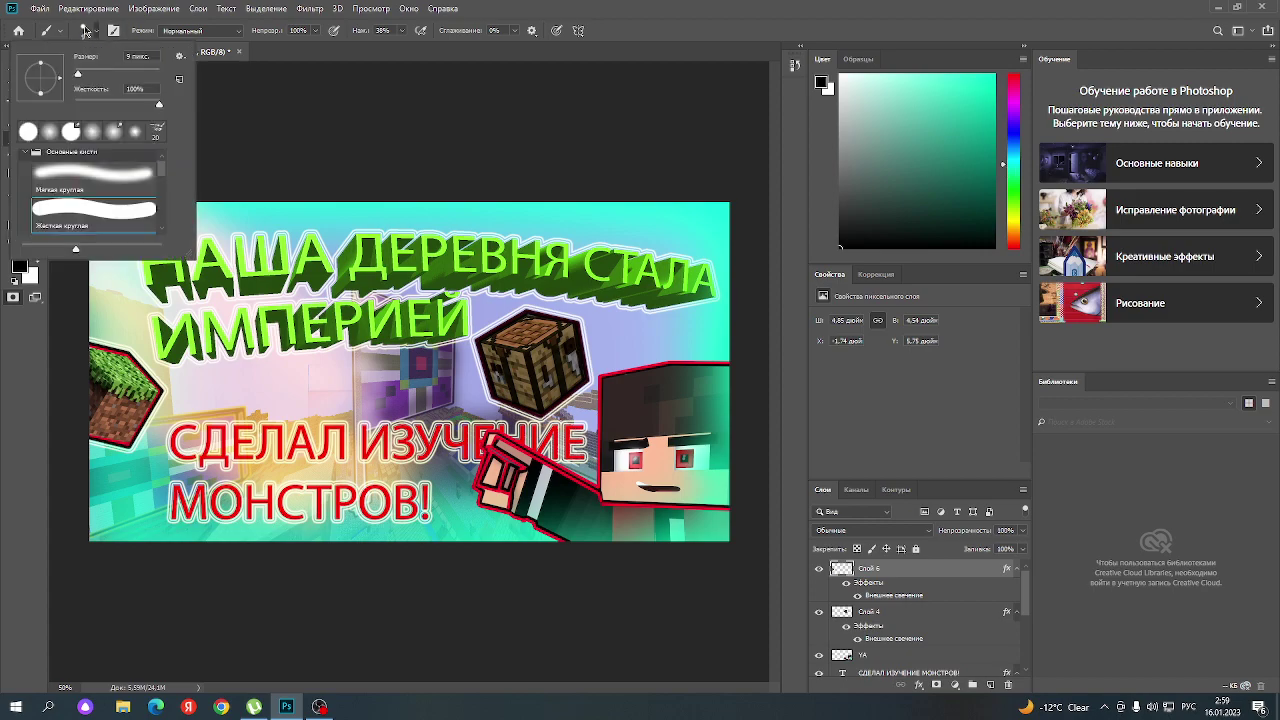
{"action": "left_click", "coordinate": [84, 163]}
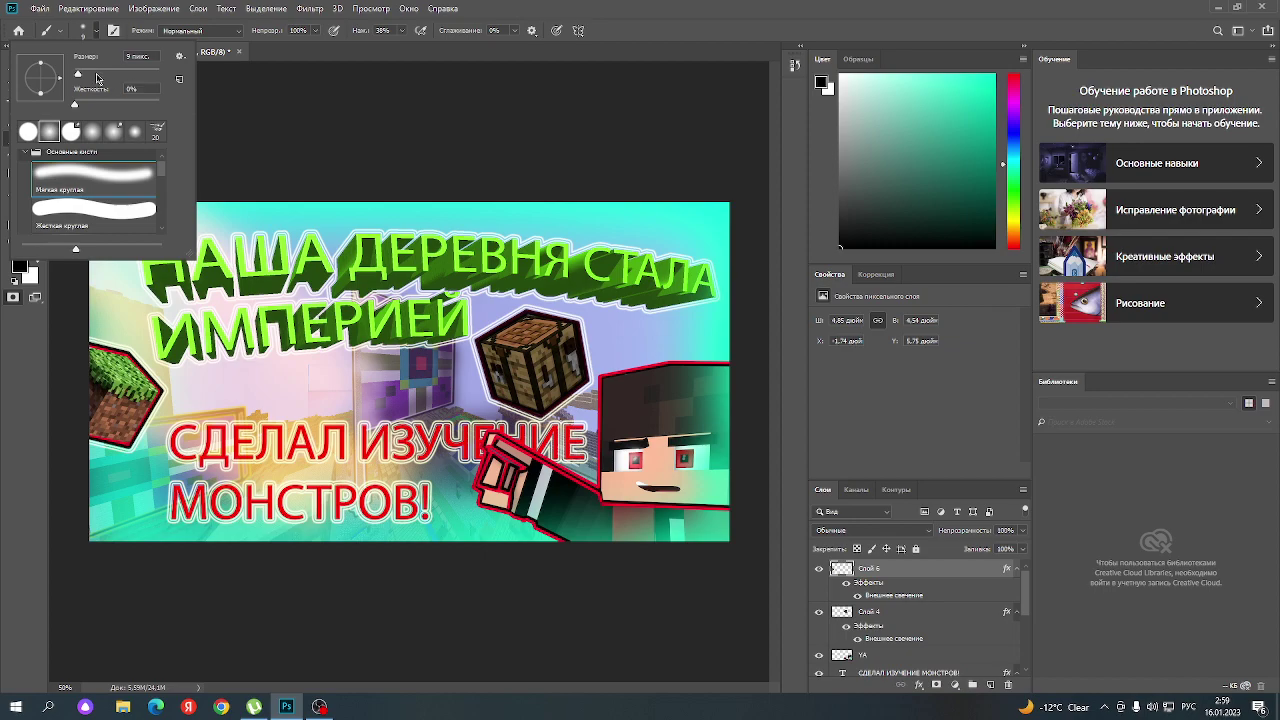
{"action": "type", "text": "70"}
{"action": "left_click", "coordinate": [94, 366]}
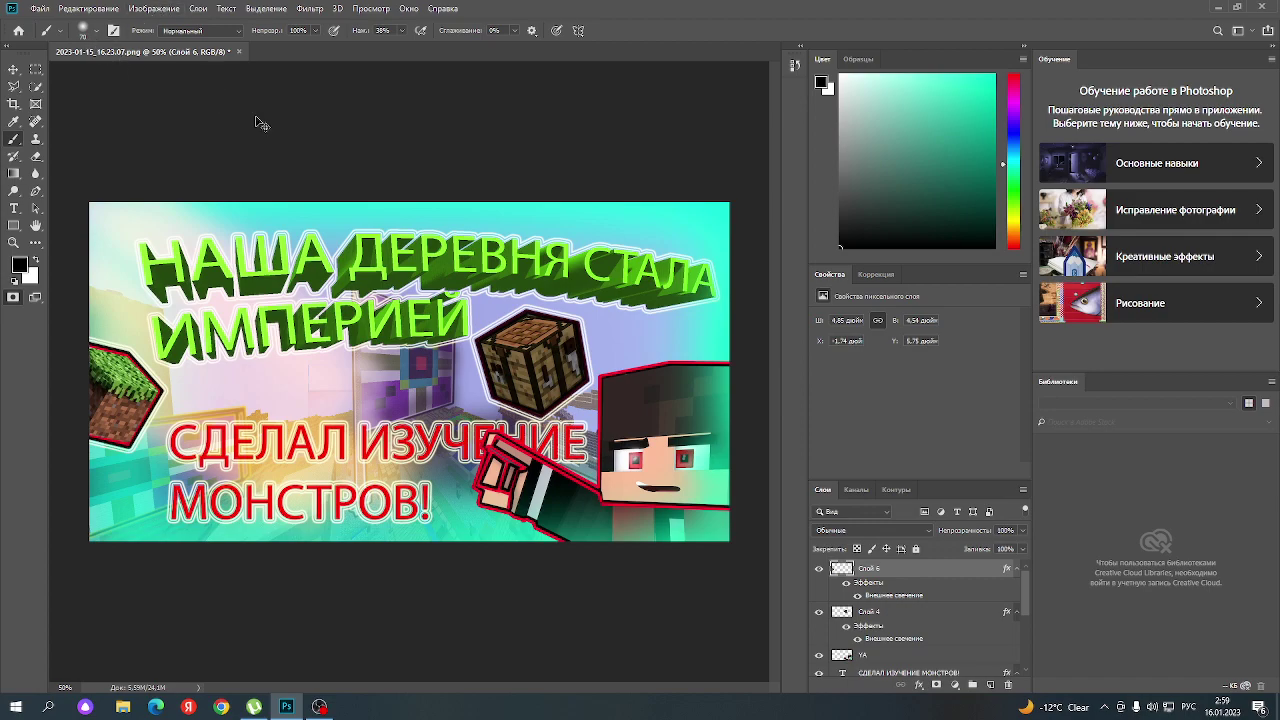
- Pick cyan as the paint colour and enlarge the soft brush, undoing a test dab
{"action": "left_click", "coordinate": [994, 75]}
{"action": "left_click", "coordinate": [80, 30]}
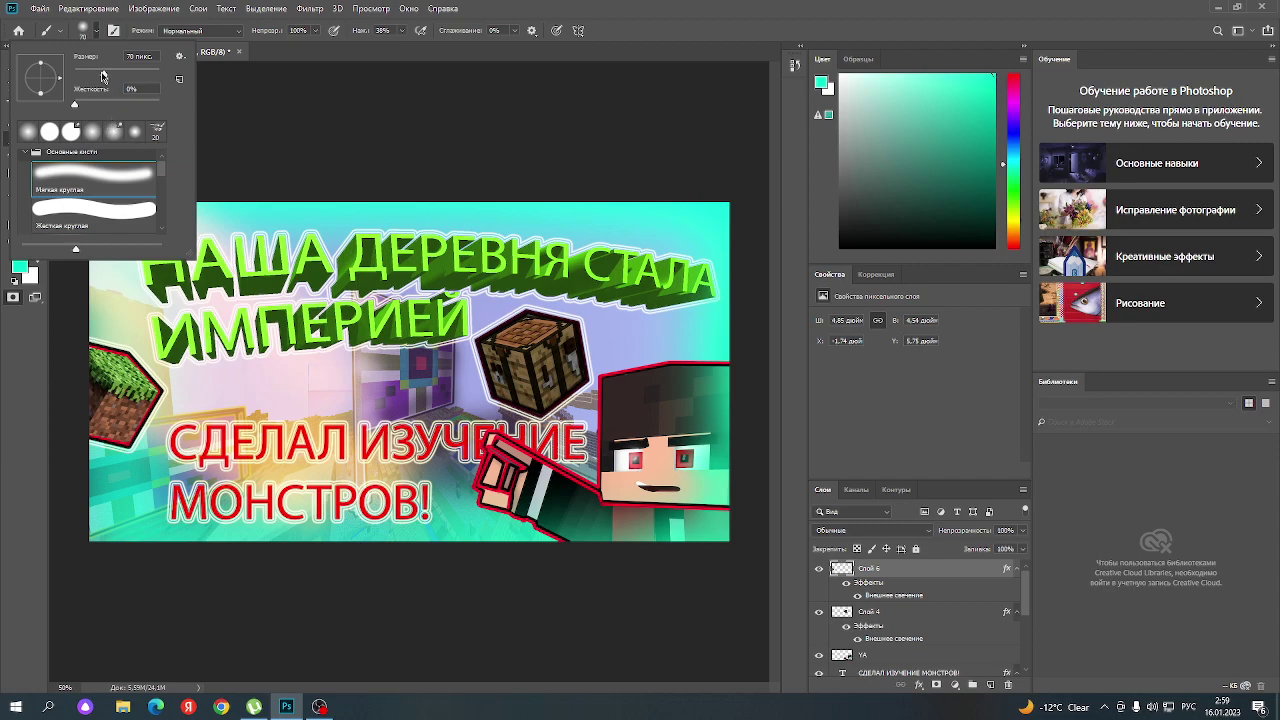
{"action": "left_click", "coordinate": [90, 391]}
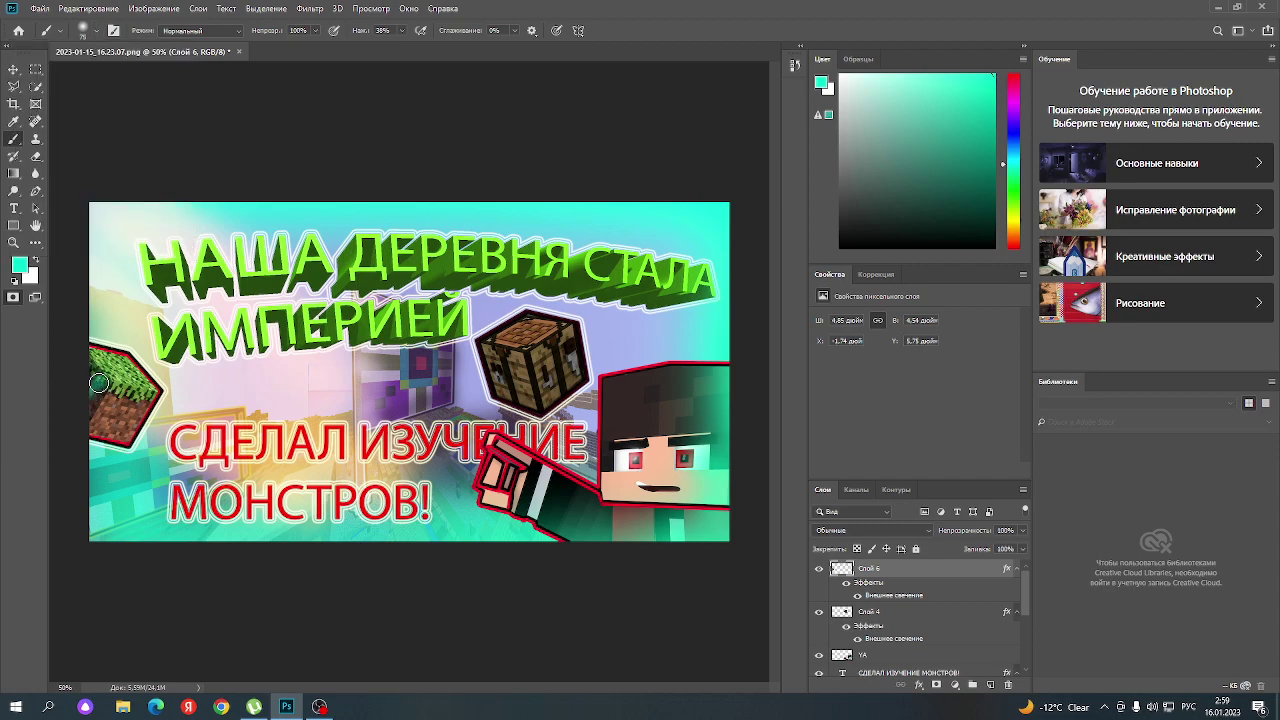
{"action": "left_click", "coordinate": [100, 384]}
{"action": "key", "text": "ctrl+z"}
{"action": "key", "text": "ctrl+z"}
{"action": "left_click", "coordinate": [83, 30]}
{"action": "key", "text": "ctrl+z"}
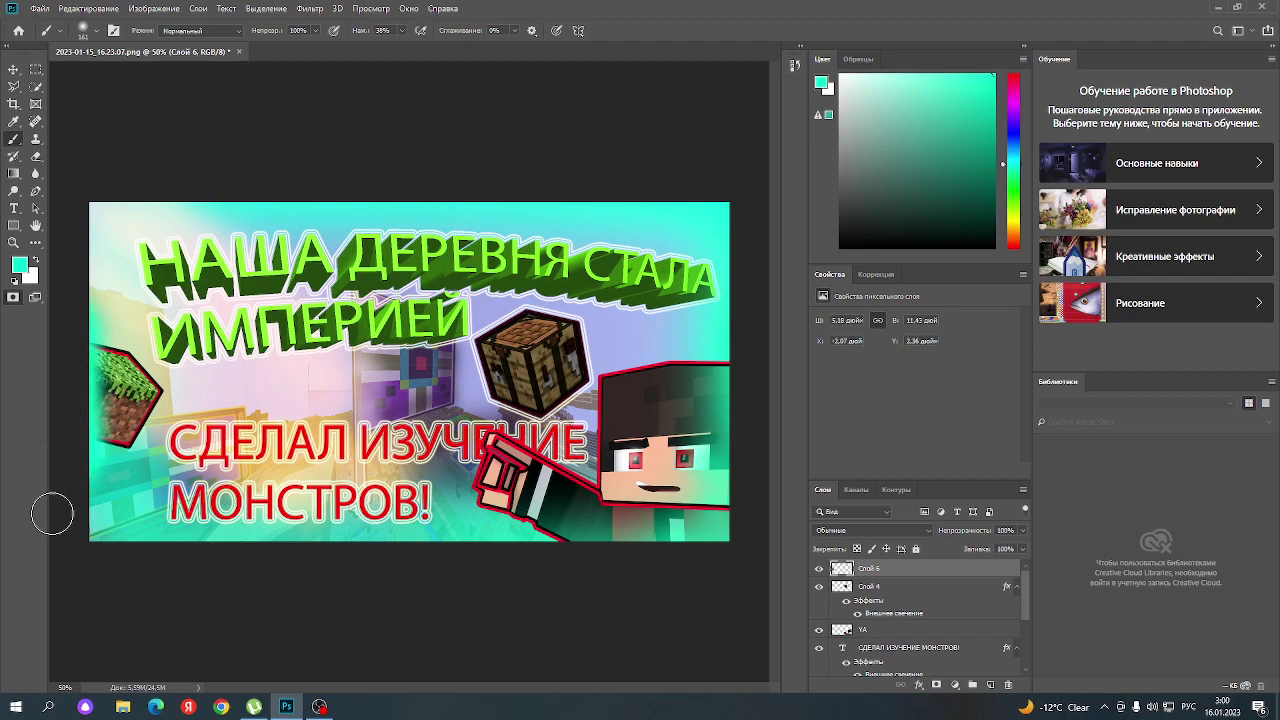
- Paint a faint cyan glow along the left and top edges; undo a dark stroke on the crafting table
{"action": "left_click_drag", "start_coordinate": [52, 514], "coordinate": [80, 63]}
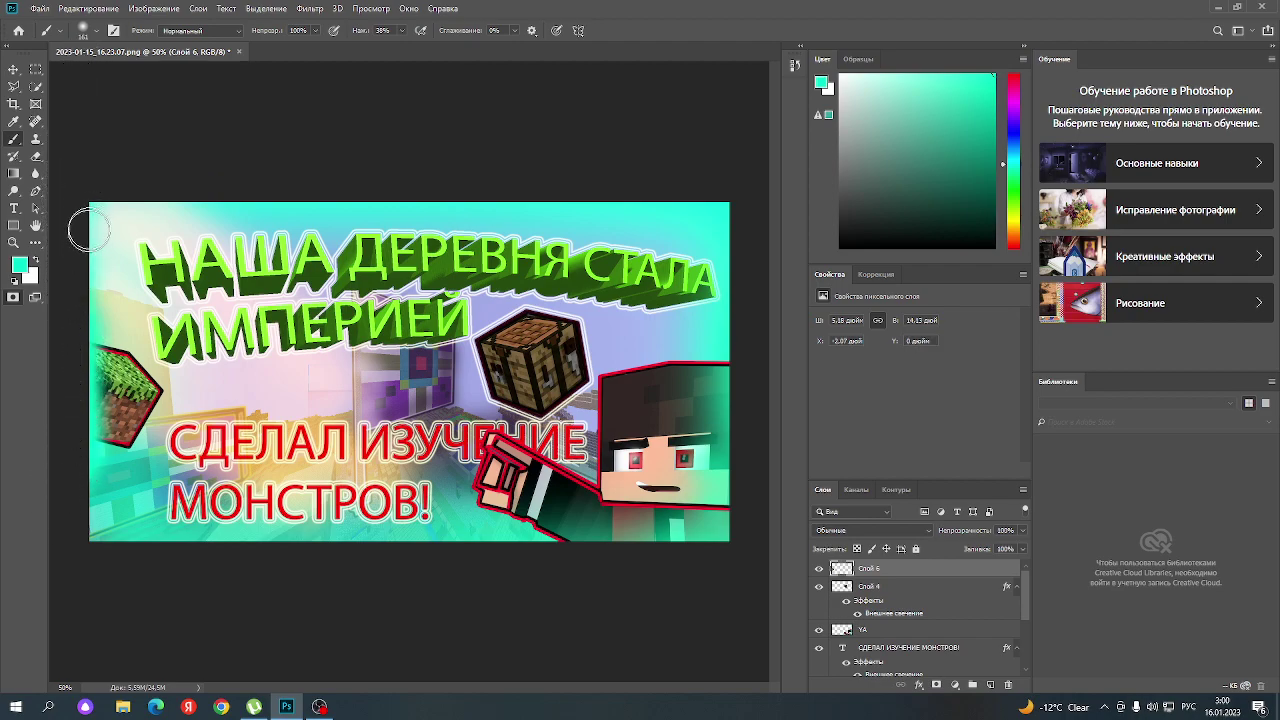
{"action": "left_click_drag", "start_coordinate": [89, 231], "coordinate": [467, 182]}
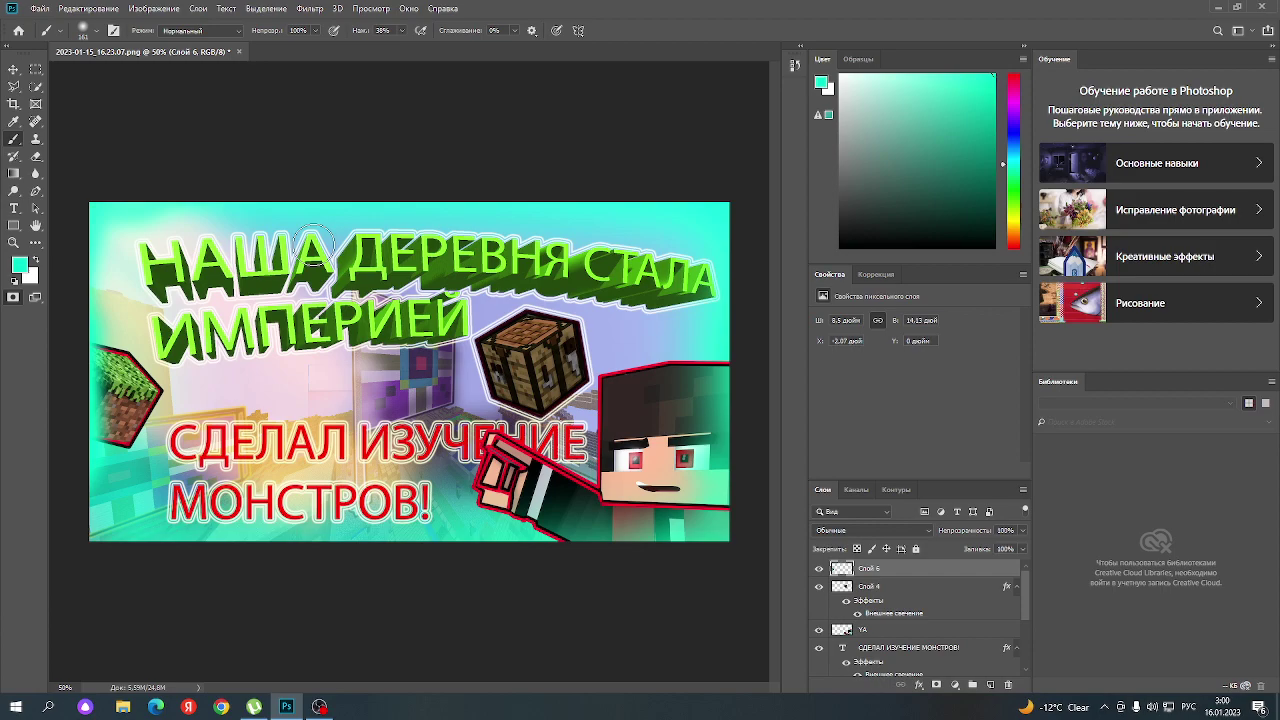
{"action": "key", "text": "d"}
{"action": "left_click_drag", "start_coordinate": [493, 350], "coordinate": [522, 372]}
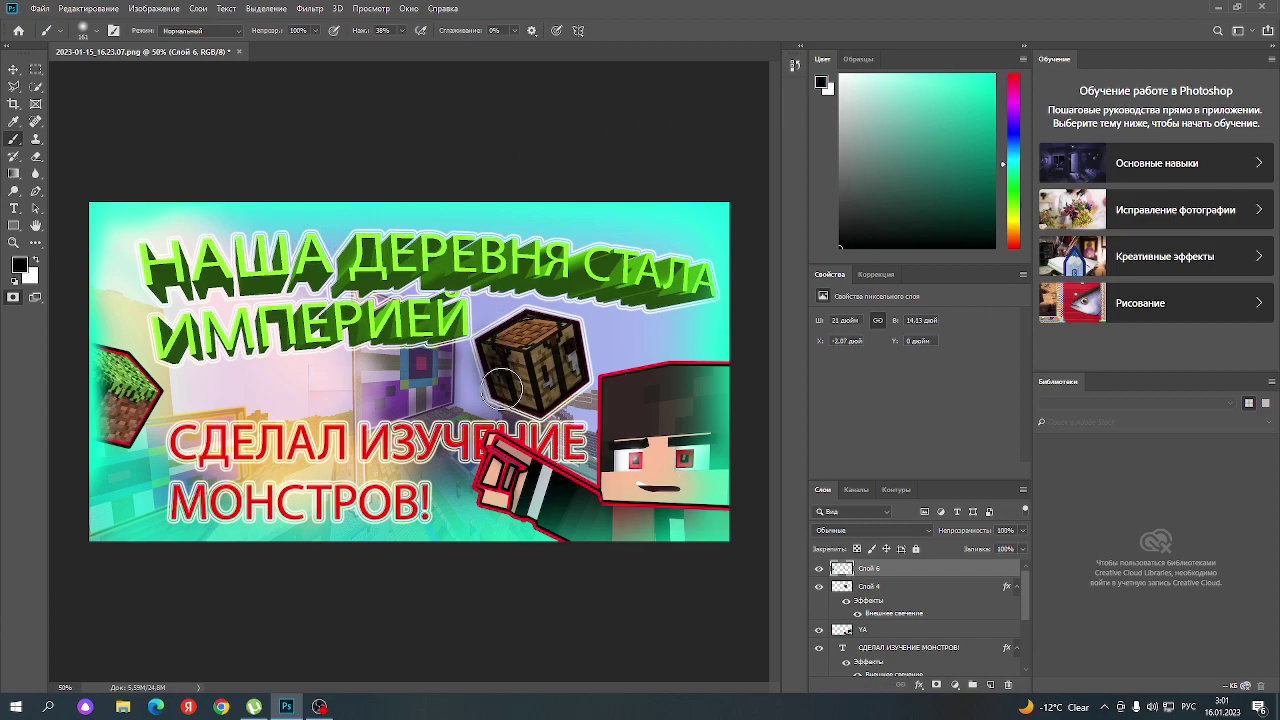
{"action": "key", "text": "ctrl+z"}
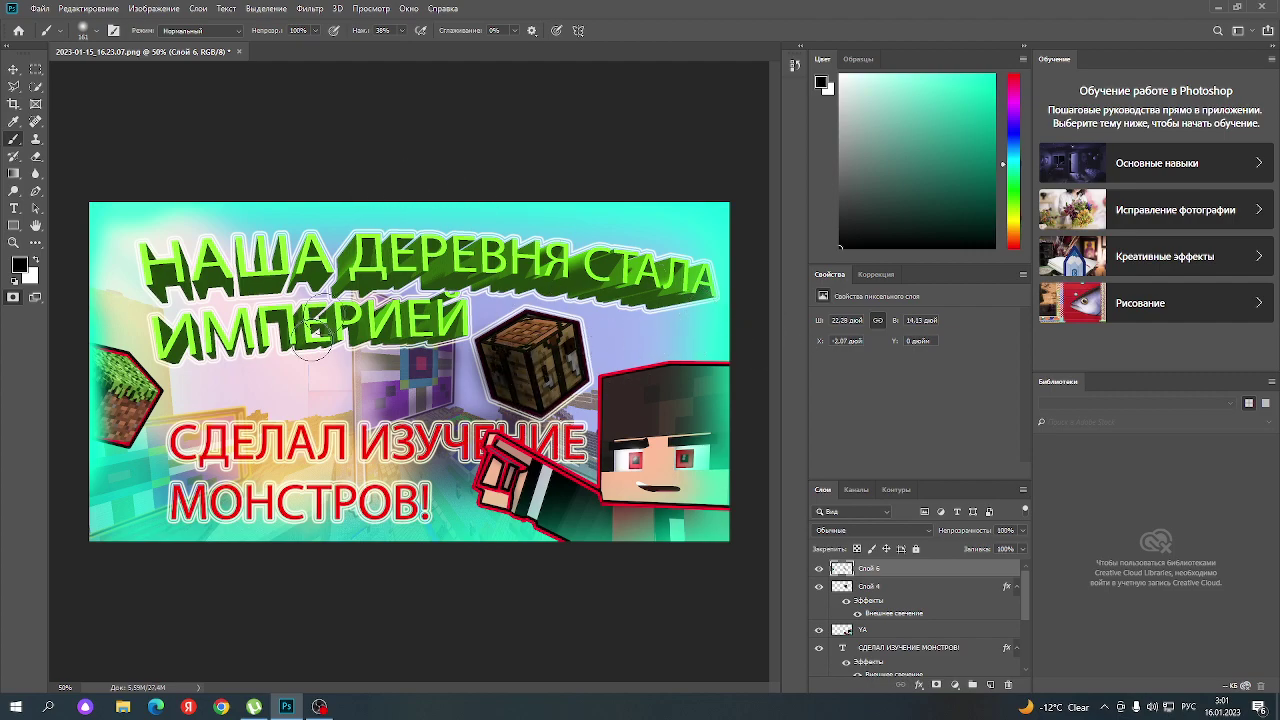
- Shade the grass block's lower and left edges with soft black, then shift the hue toward blue
{"action": "mouse_move", "coordinate": [133, 403]}
{"action": "left_mouse_down"}
{"action": "mouse_move", "coordinate": [124, 432]}
{"action": "mouse_move", "coordinate": [128, 393]}
{"action": "left_mouse_up"}
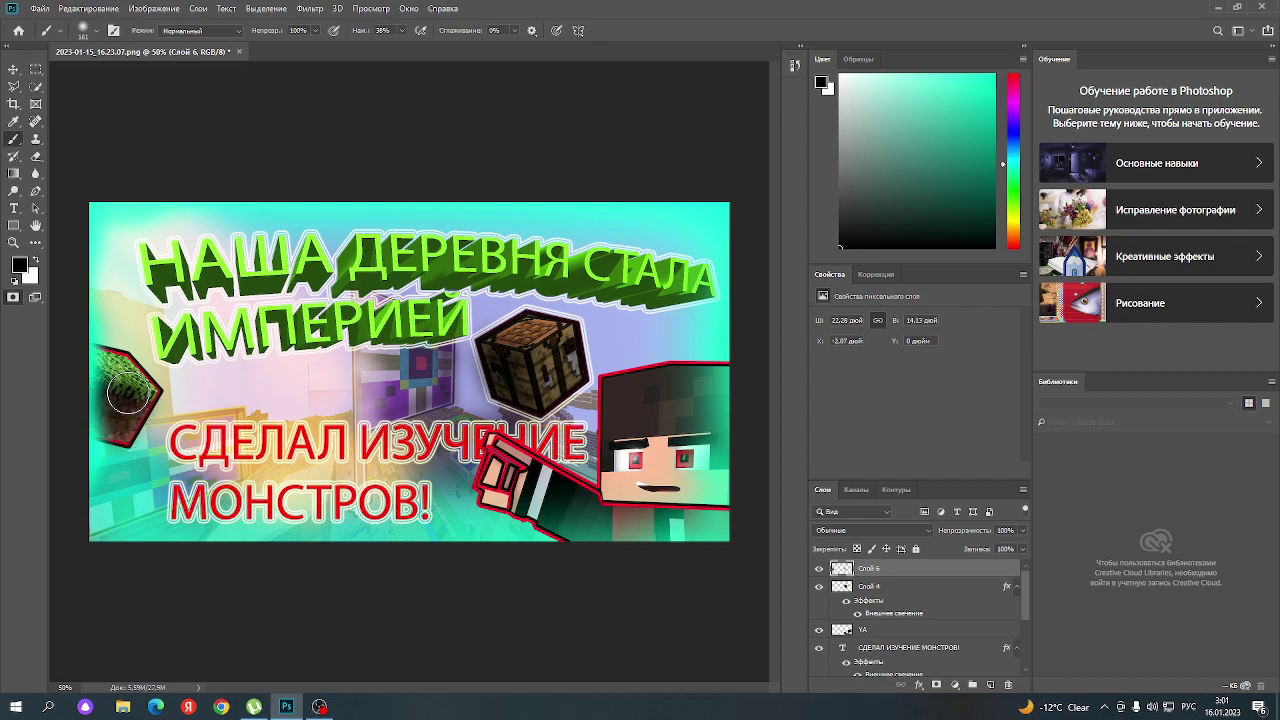
{"action": "key", "text": "ctrl+z"}
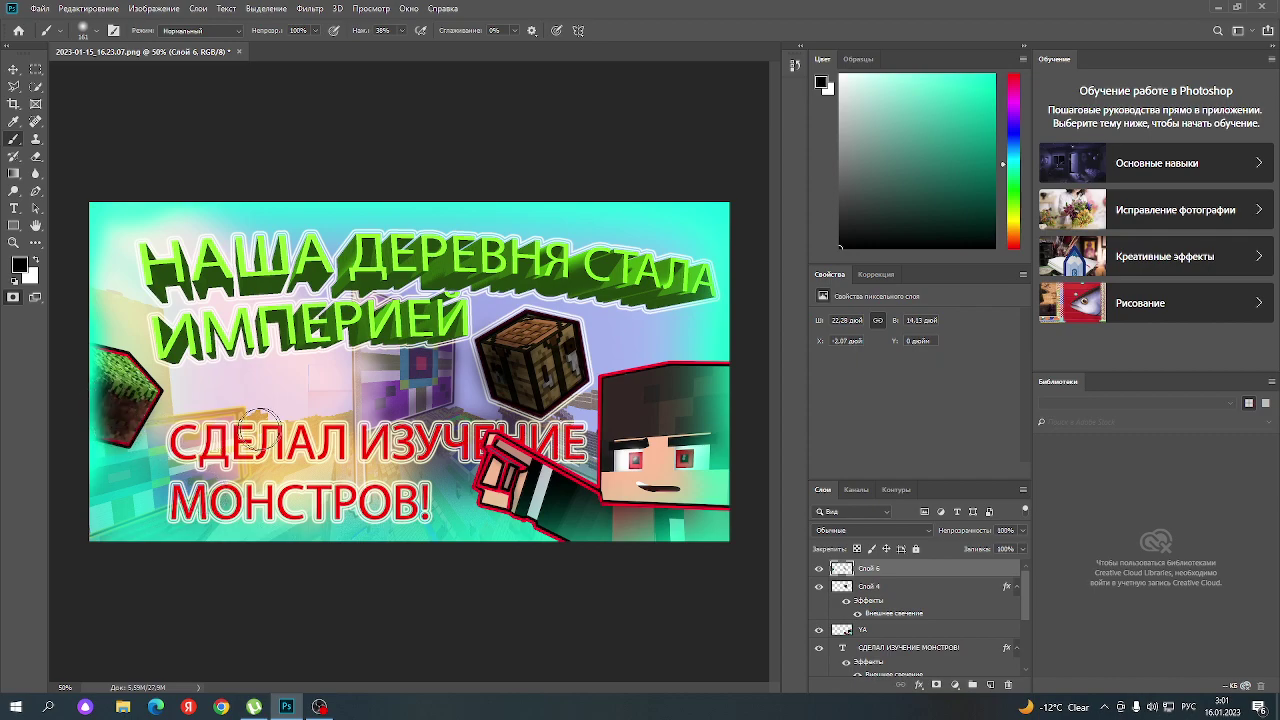
{"action": "key", "text": "ctrl+shift+z"}
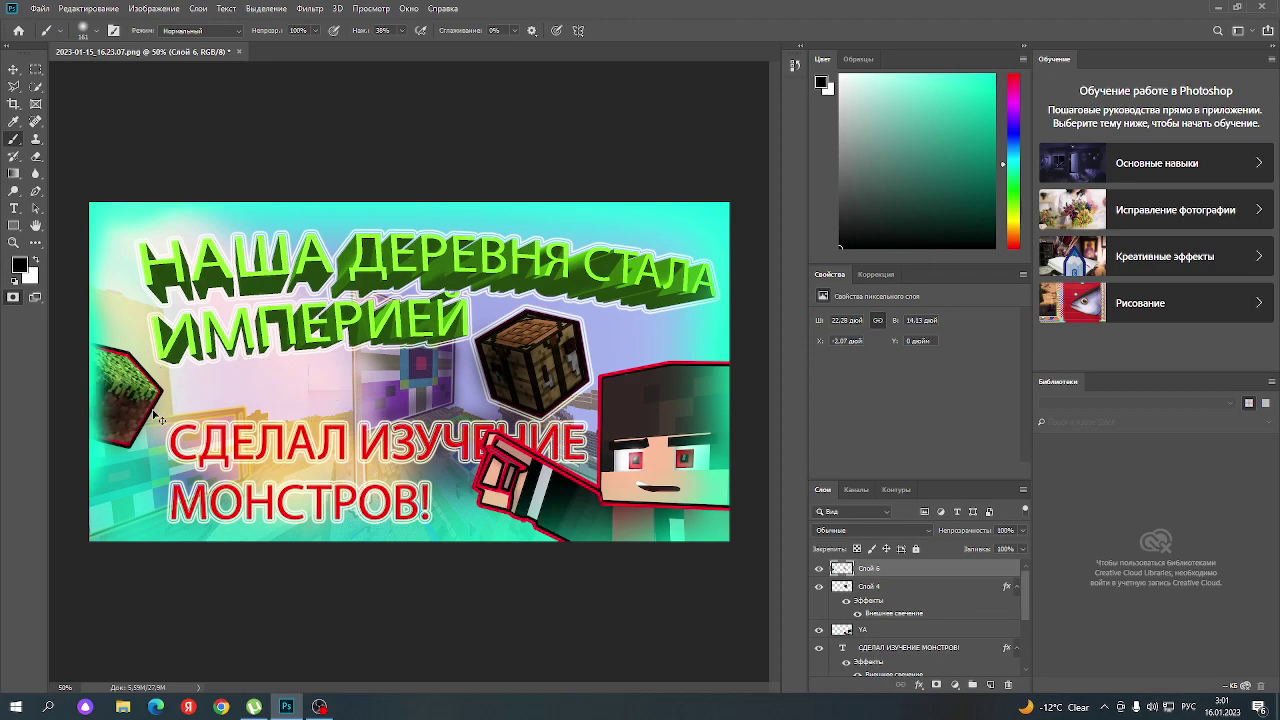
{"action": "key", "text": "ctrl+z"}
{"action": "key", "text": "ctrl+shift+z"}
{"action": "left_click_drag", "start_coordinate": [117, 432], "coordinate": [122, 426]}
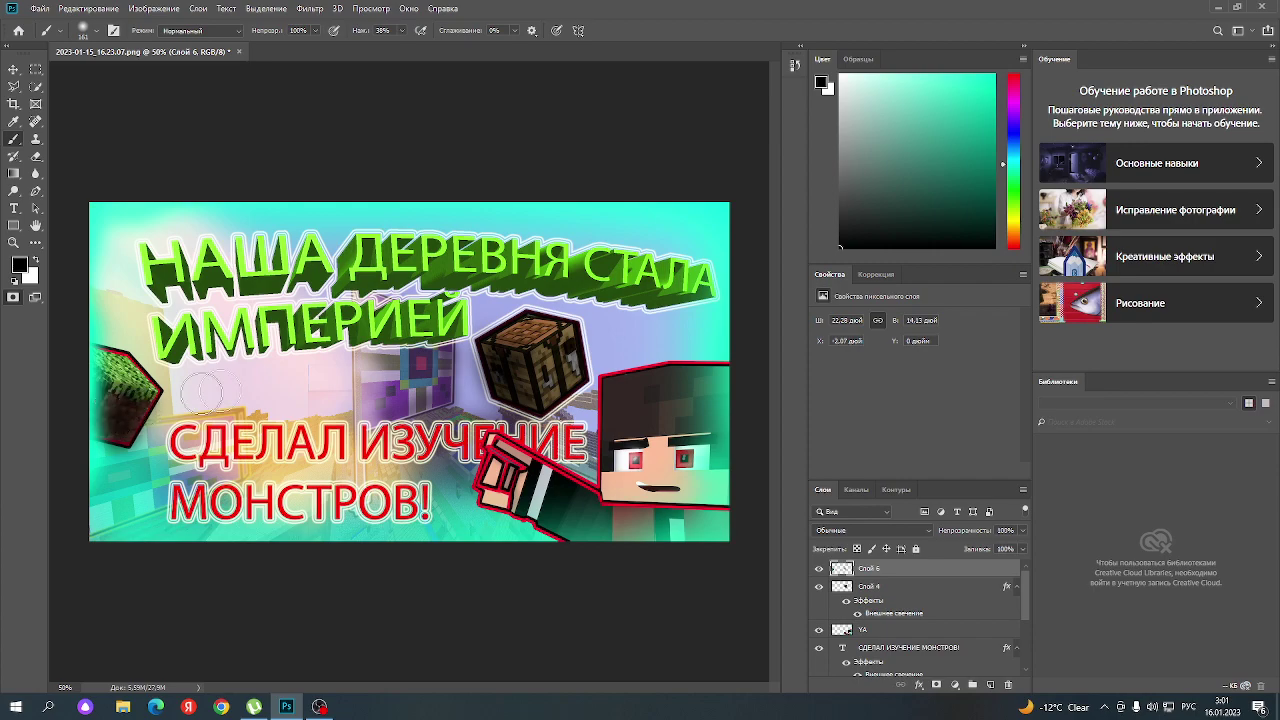
{"action": "left_click_drag", "start_coordinate": [115, 402], "coordinate": [92, 428]}
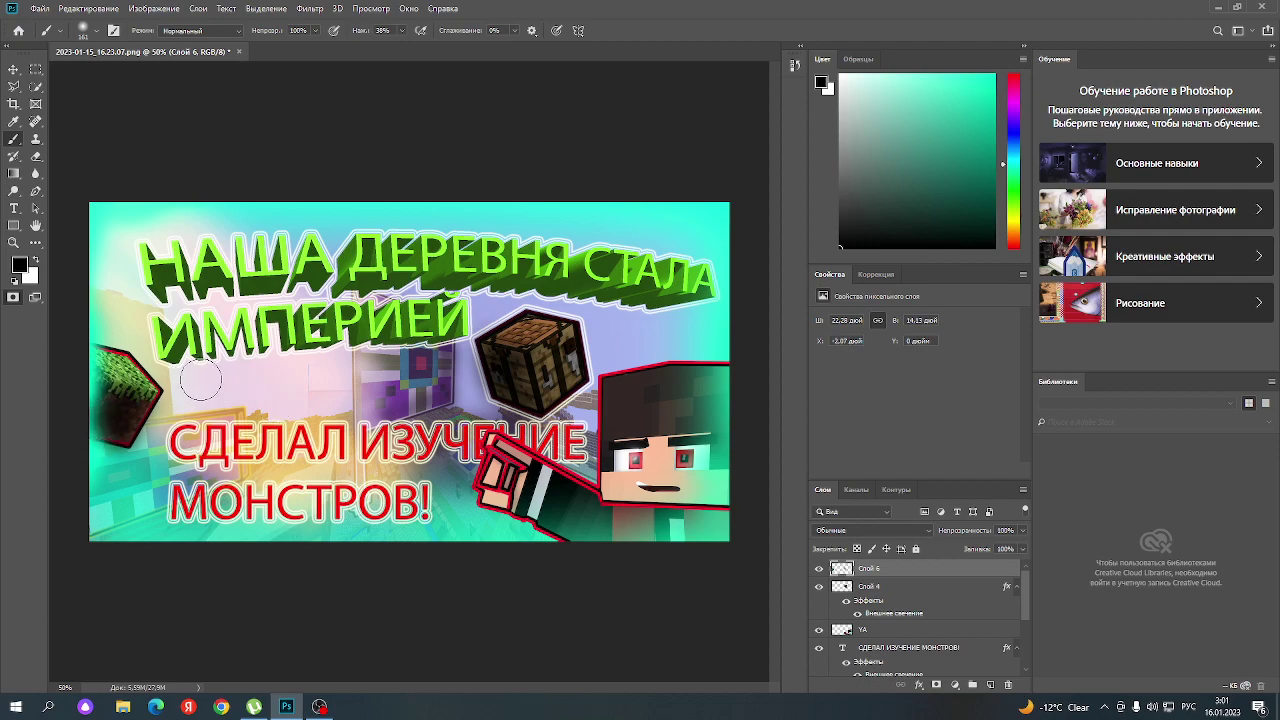
{"action": "key", "text": "ctrl+z"}
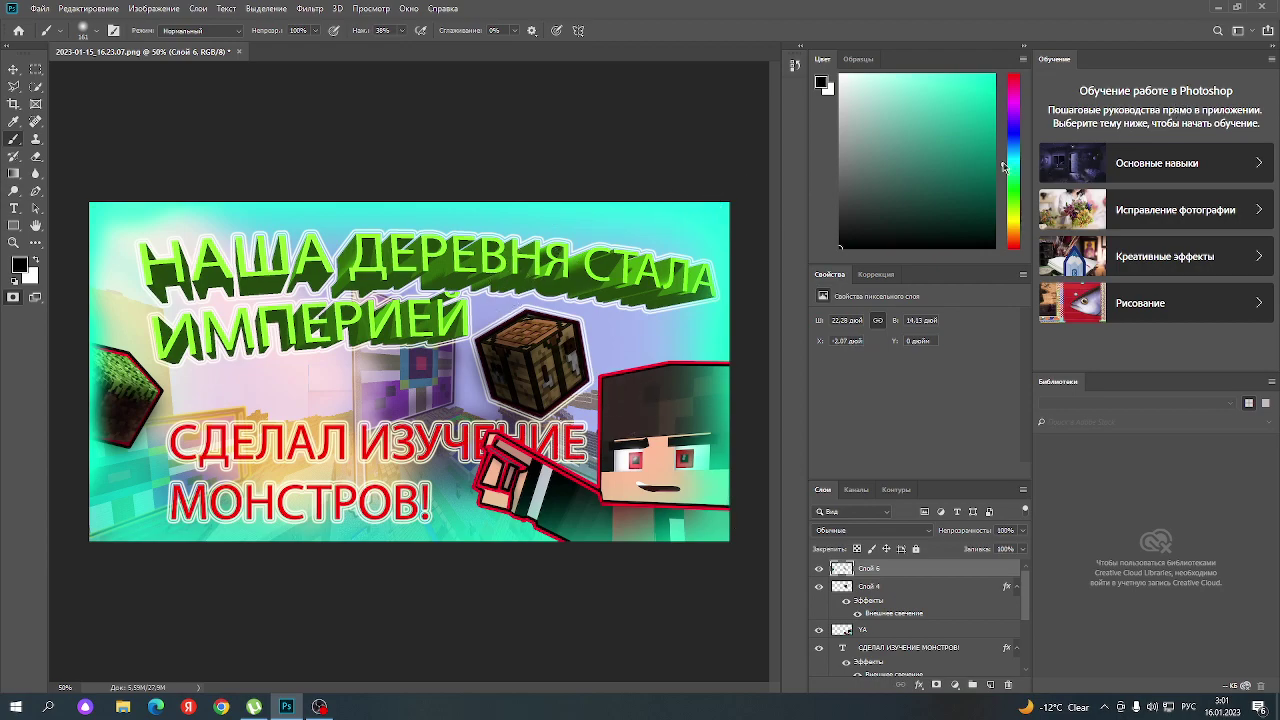
{"action": "left_click_drag", "start_coordinate": [1017, 160], "coordinate": [1017, 140]}
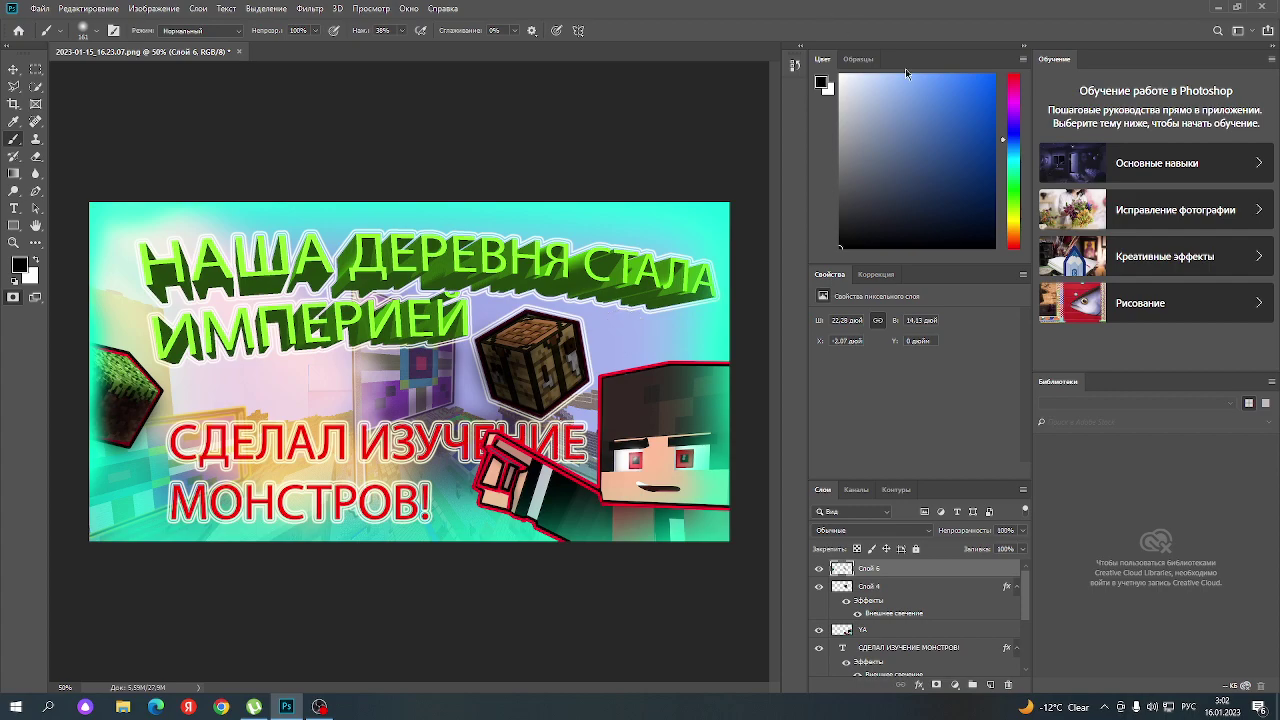
- Paint trial blue strokes on the crafting table and under ИМПЕРИЕЙ, undo both, and reset colours
{"action": "left_click", "coordinate": [993, 75]}
{"action": "left_click_drag", "start_coordinate": [512, 415], "coordinate": [541, 370]}
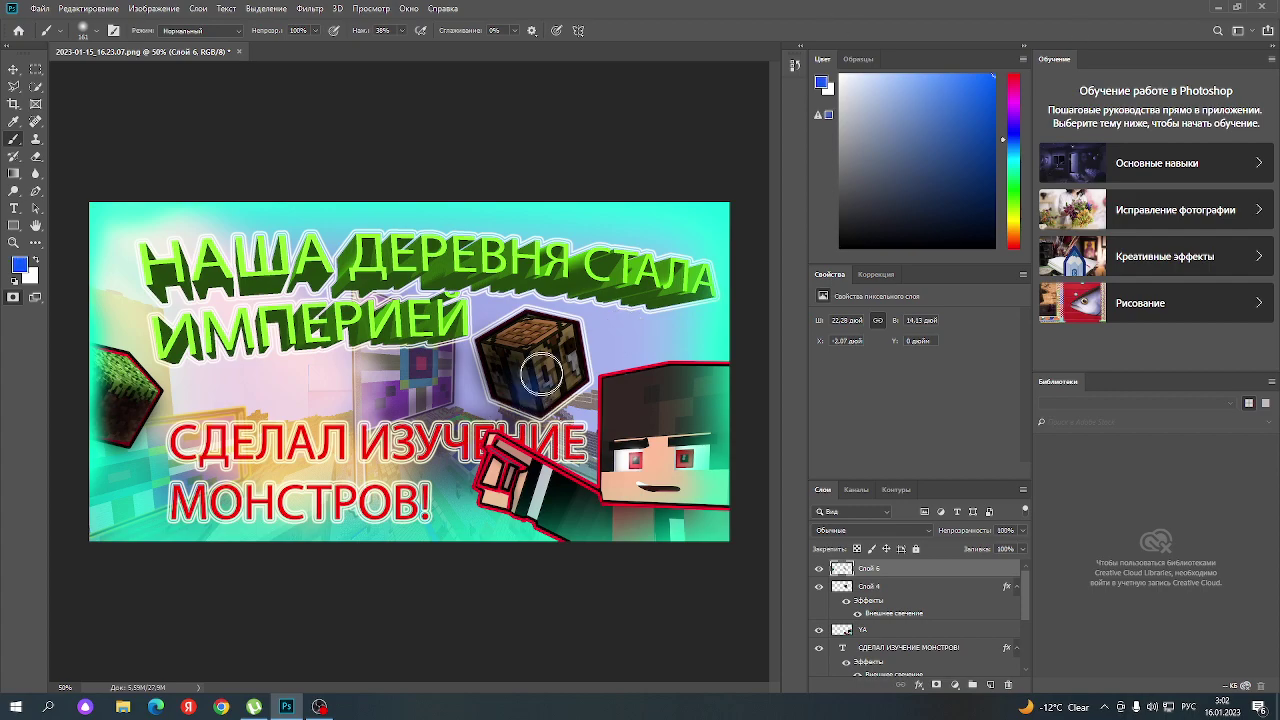
{"action": "key", "text": "ctrl+z"}
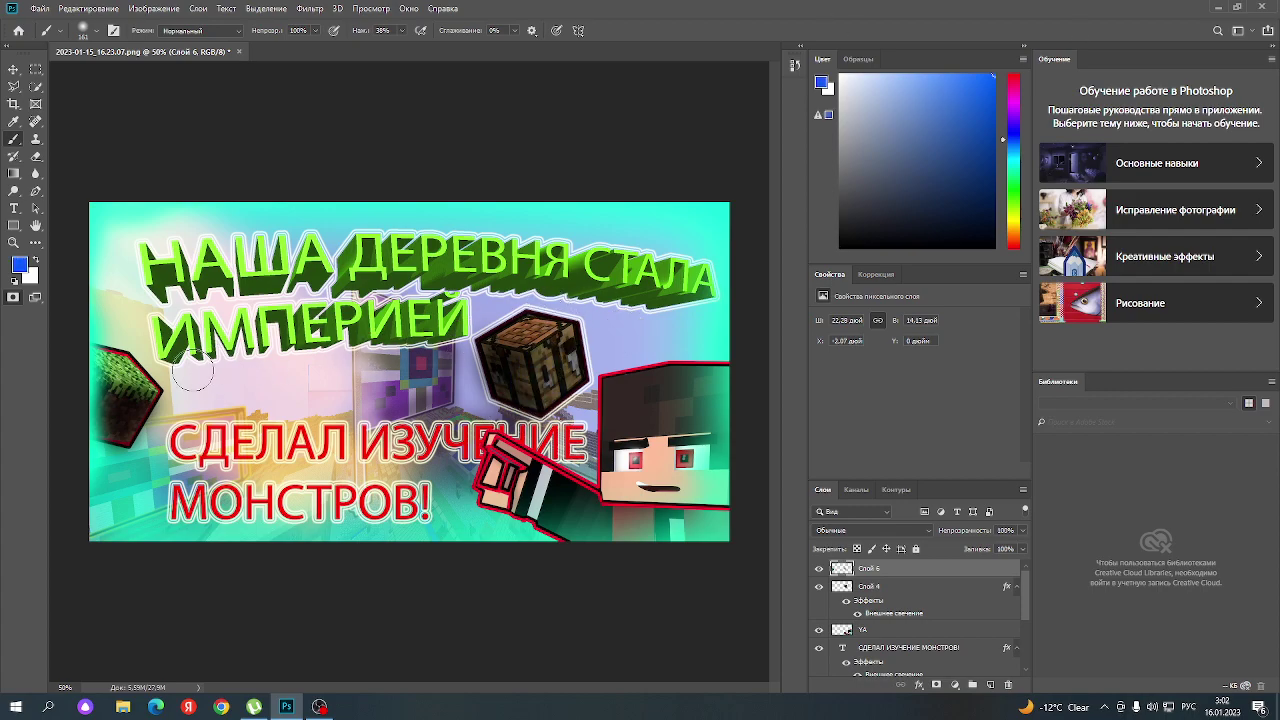
{"action": "left_click_drag", "start_coordinate": [174, 372], "coordinate": [425, 343]}
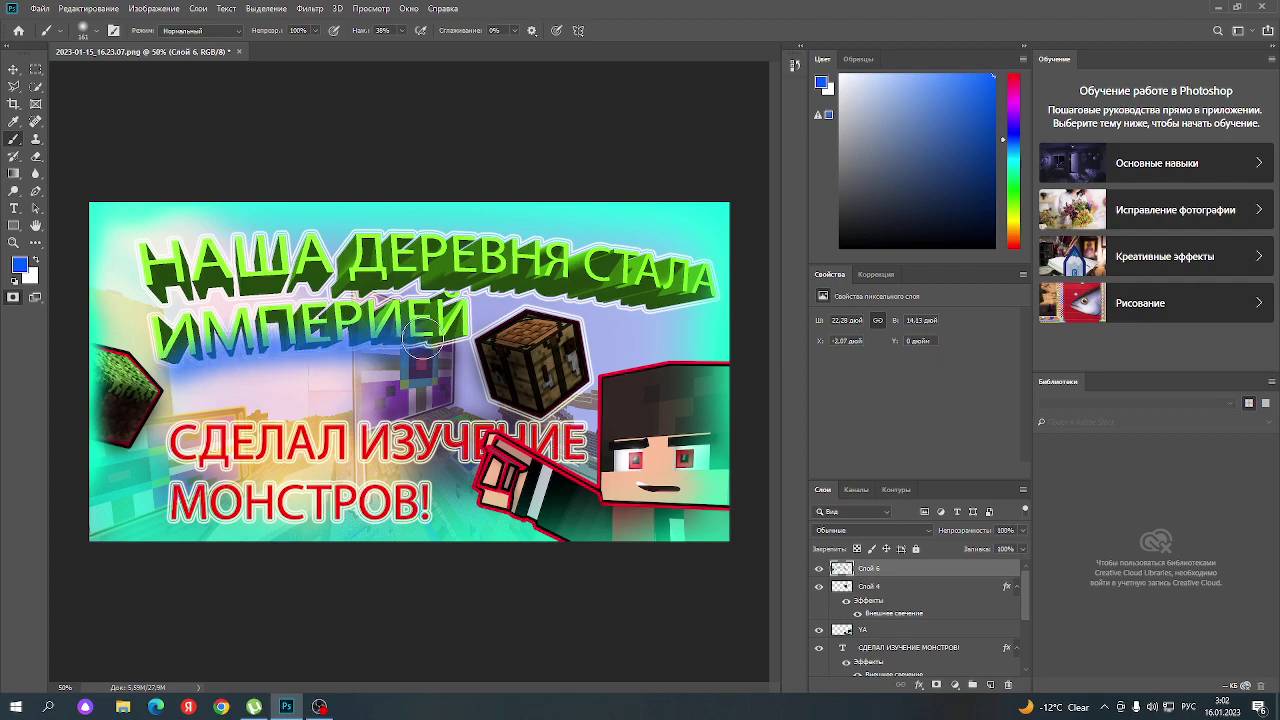
{"action": "key", "text": "ctrl+z"}
{"action": "scroll", "coordinate": [900, 620], "scroll_direction": "down", "scroll_amount": 5}
{"action": "left_click", "coordinate": [862, 666]}
{"action": "key", "text": "q"}
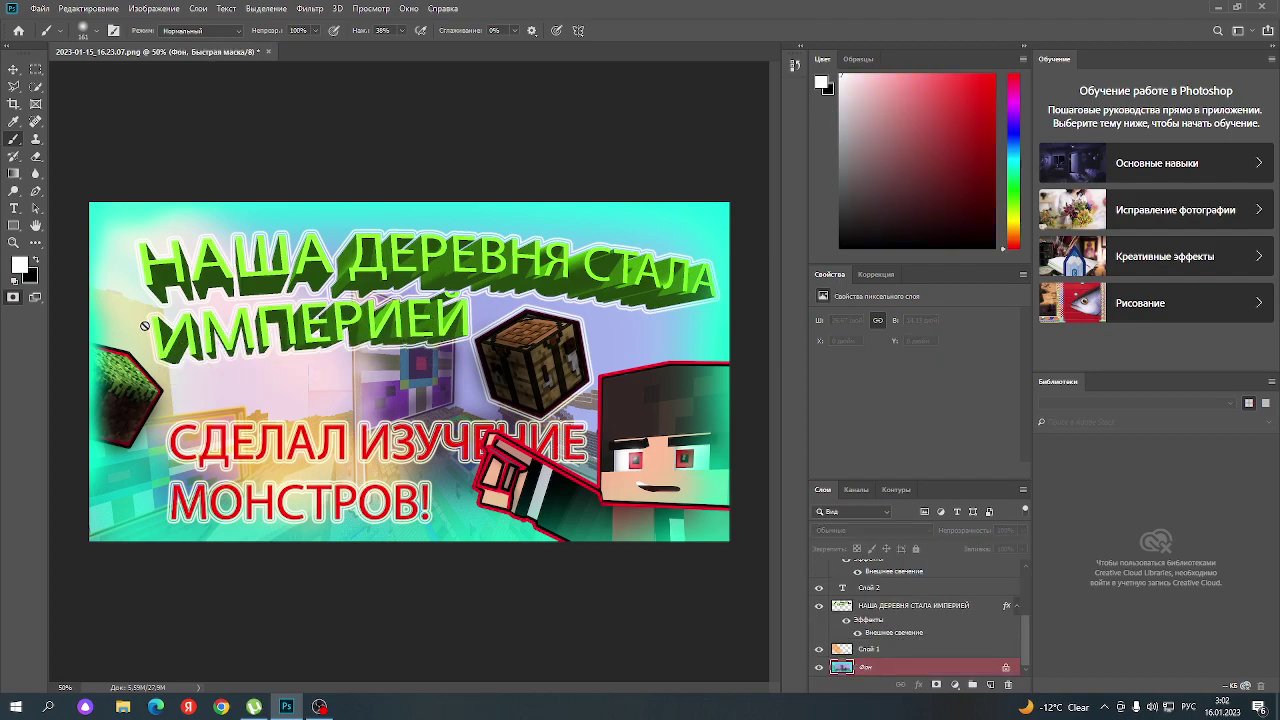
- Select the Слой 1, Фон, title and Слой 4 layers; dismiss the painting error
{"action": "left_click", "coordinate": [912, 649]}
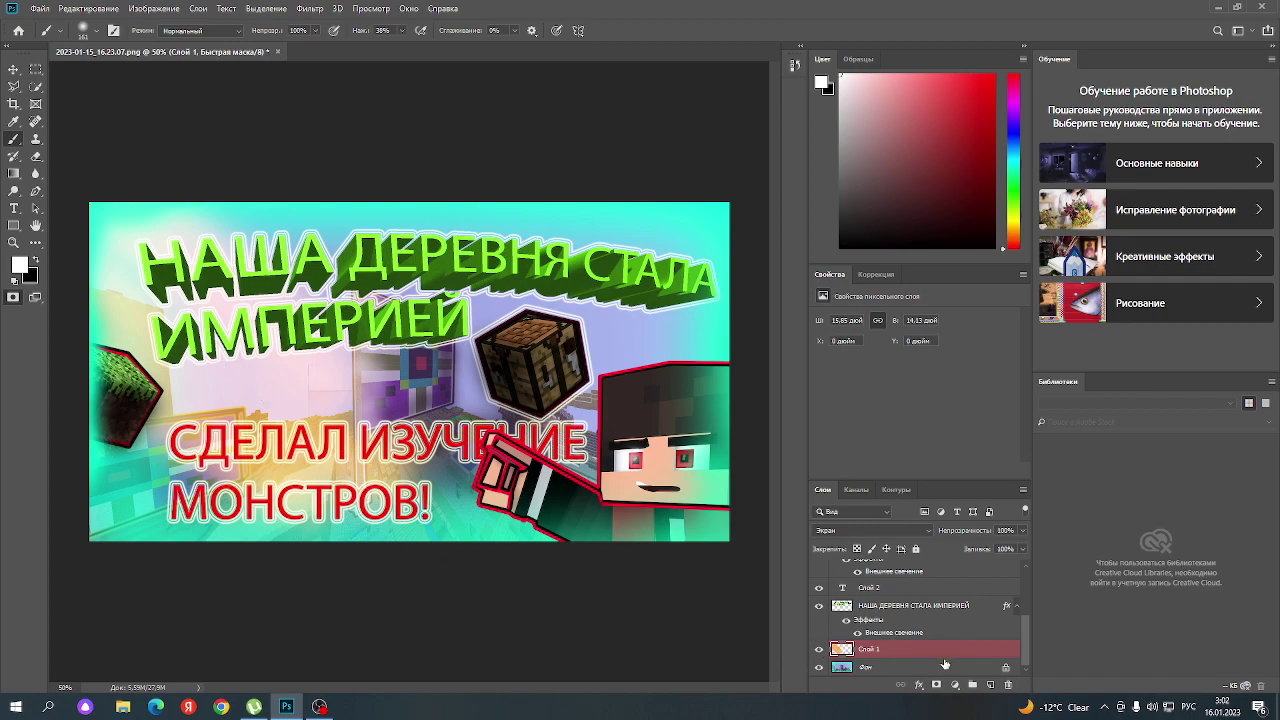
{"action": "left_click", "coordinate": [880, 666]}
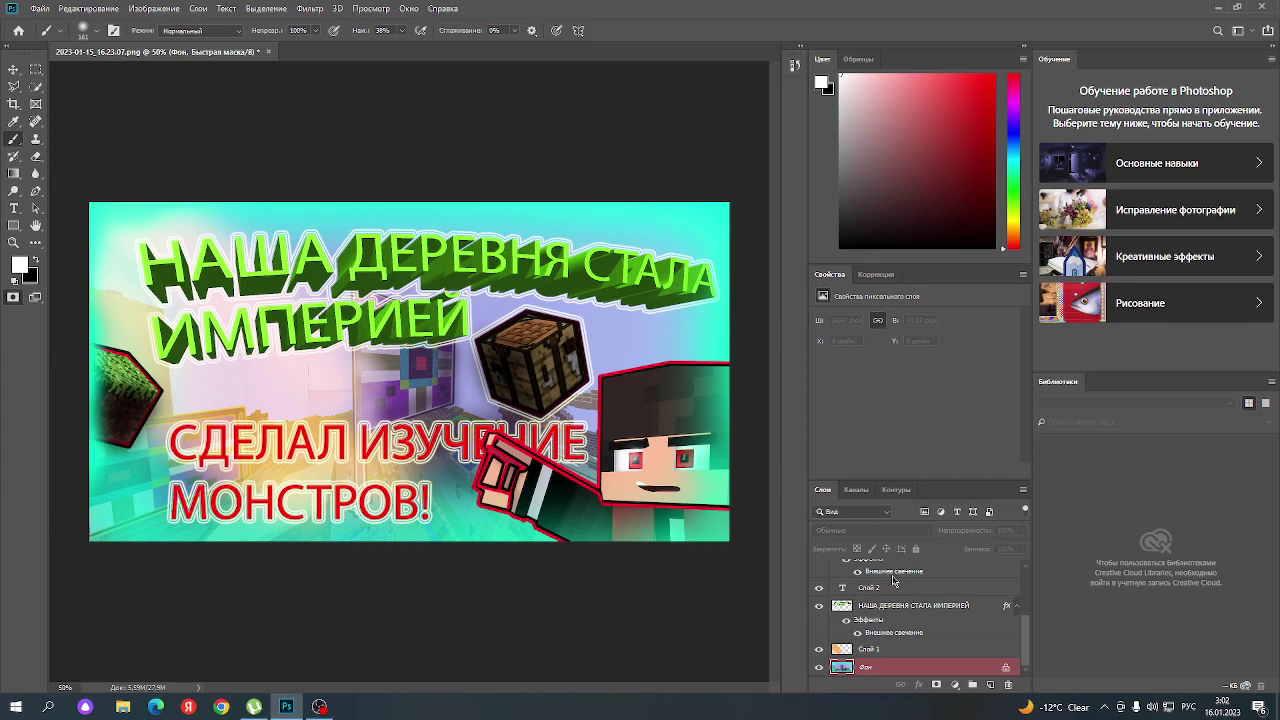
{"action": "left_click", "coordinate": [895, 605]}
{"action": "scroll", "coordinate": [895, 603], "scroll_direction": "up", "scroll_amount": 3}
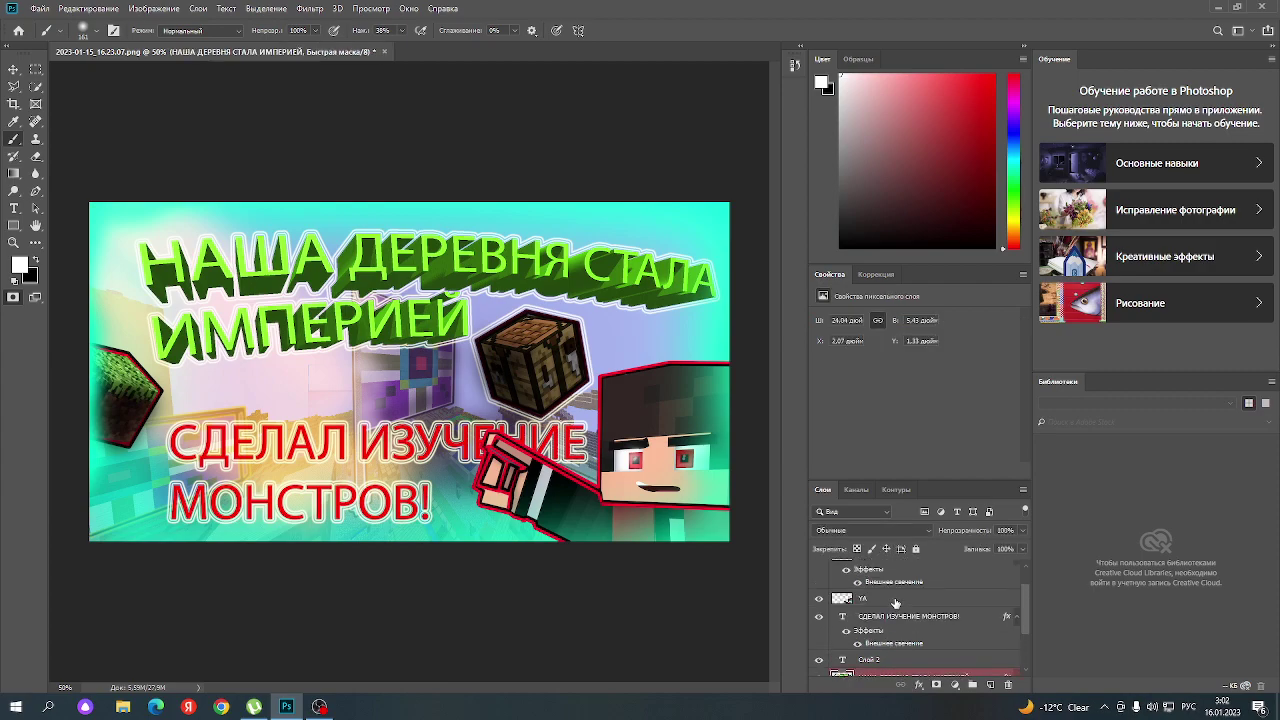
{"action": "scroll", "coordinate": [895, 603], "scroll_direction": "up", "scroll_amount": 2}
{"action": "left_click", "coordinate": [893, 590]}
{"action": "left_click", "coordinate": [180, 325]}
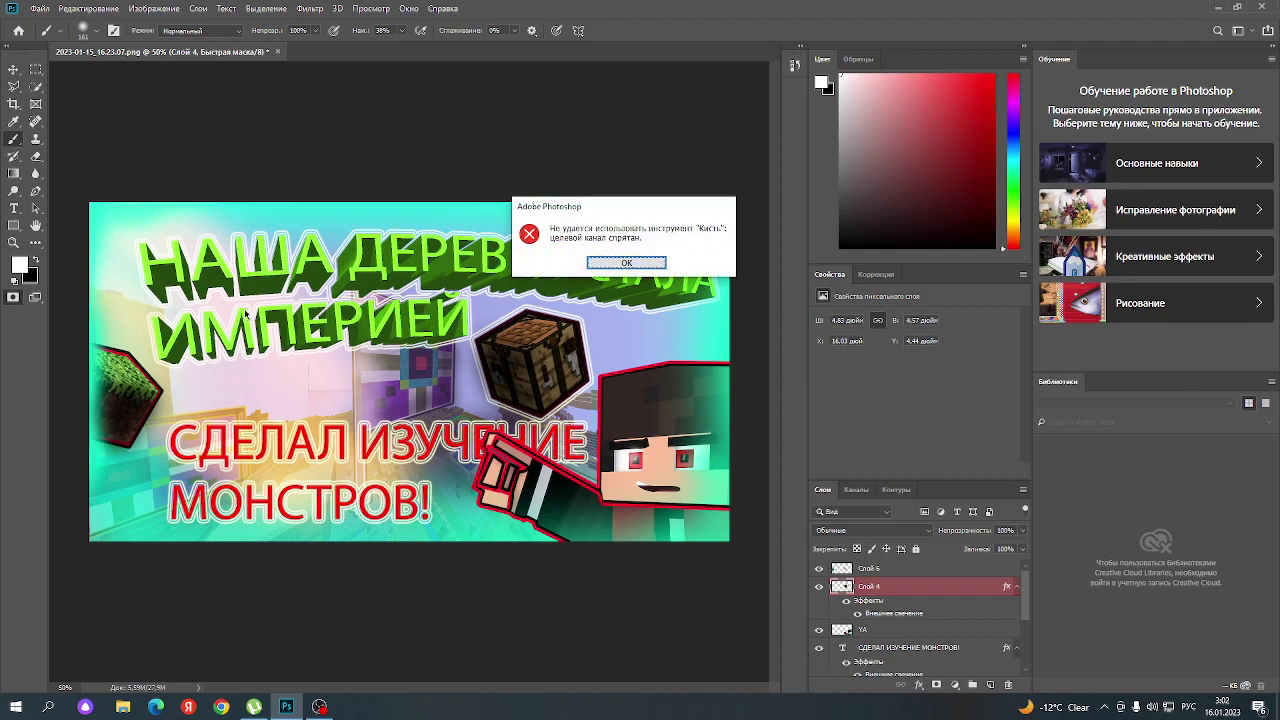
{"action": "left_click", "coordinate": [610, 263]}
- Select the Слой 2, СДЕЛАЛ ИЗУЧЕНИЕ МОНСТРОВ! and Слой 6 layers, then open the File menu
{"action": "scroll", "coordinate": [928, 580], "scroll_direction": "down", "scroll_amount": 2}
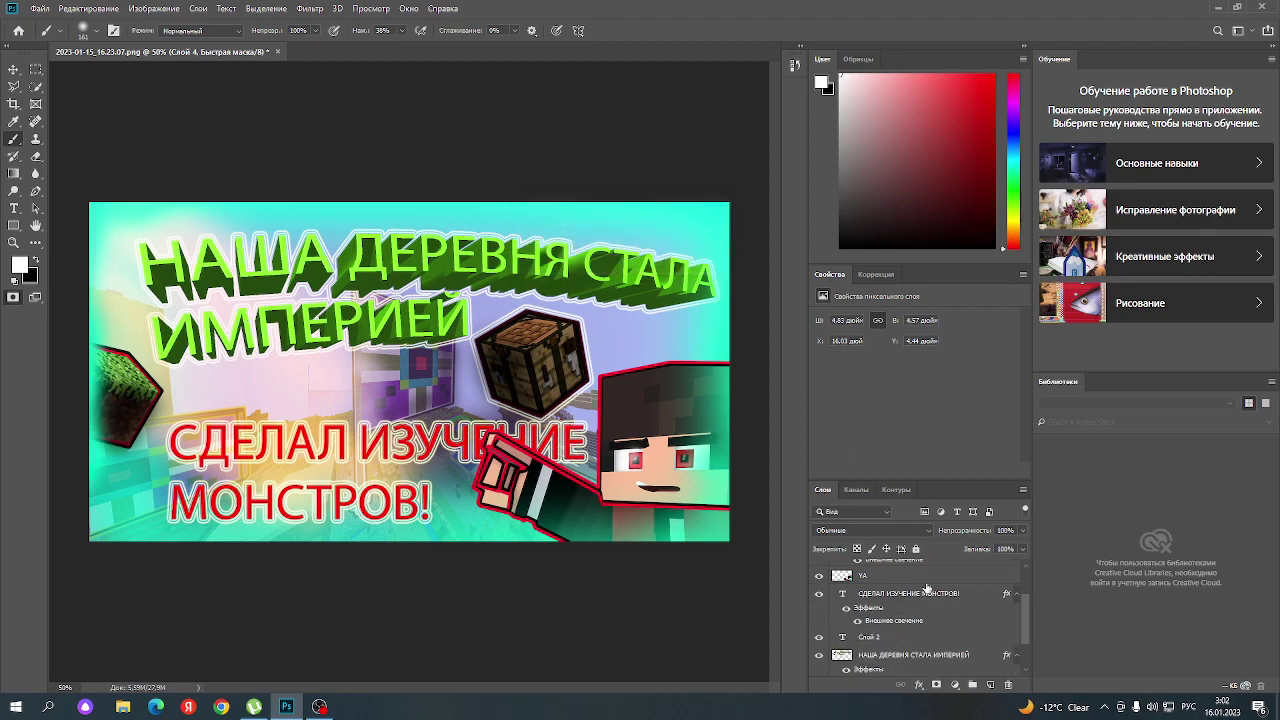
{"action": "left_click", "coordinate": [893, 637]}
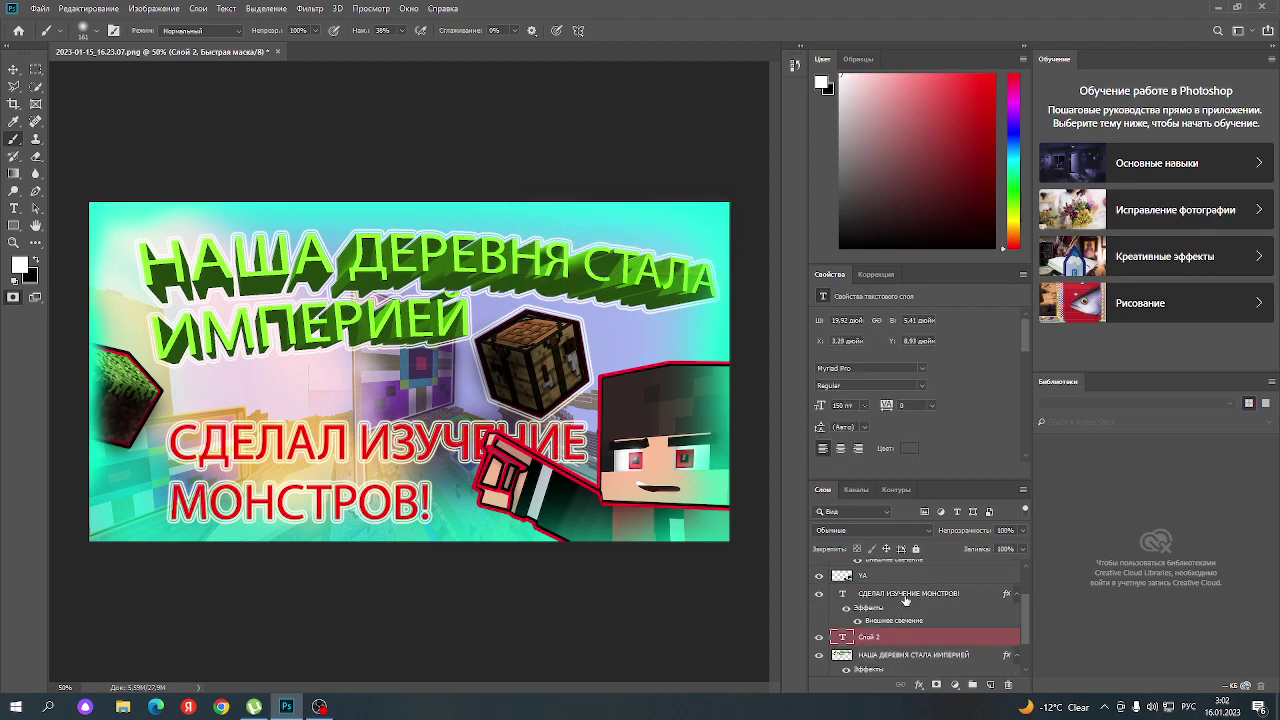
{"action": "left_click", "coordinate": [906, 594]}
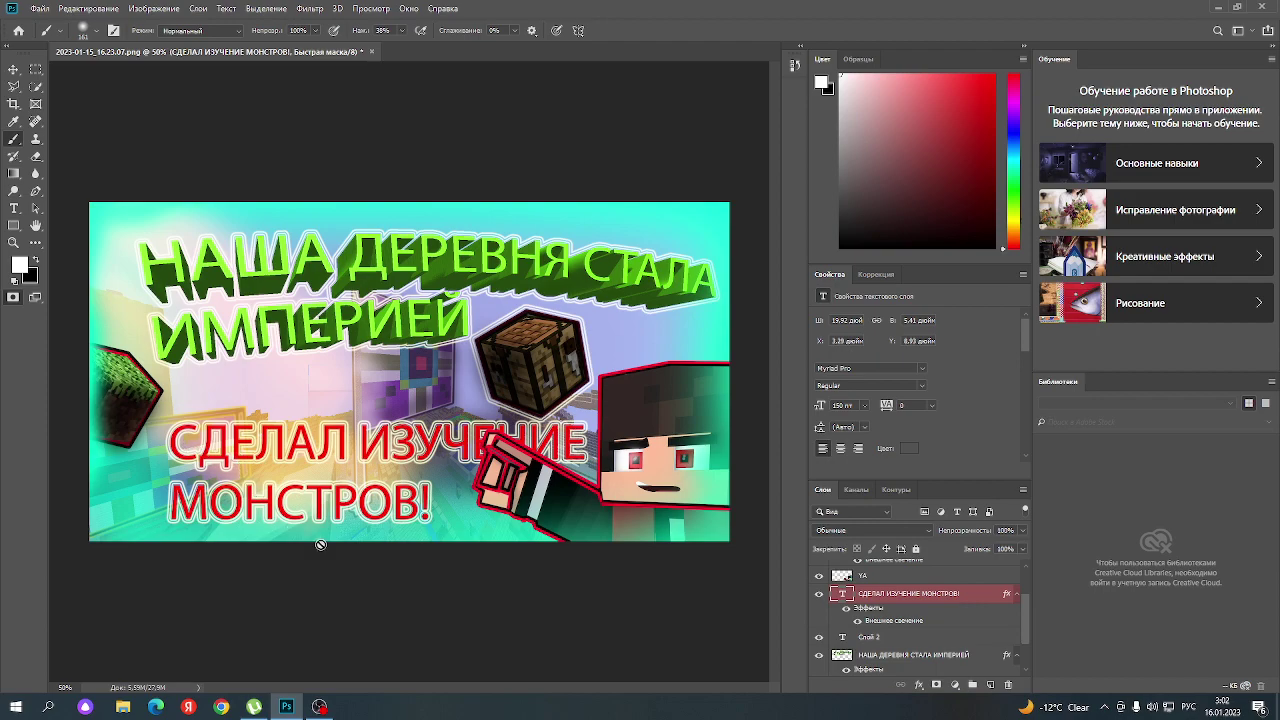
{"action": "scroll", "coordinate": [915, 588], "scroll_direction": "up", "scroll_amount": 2}
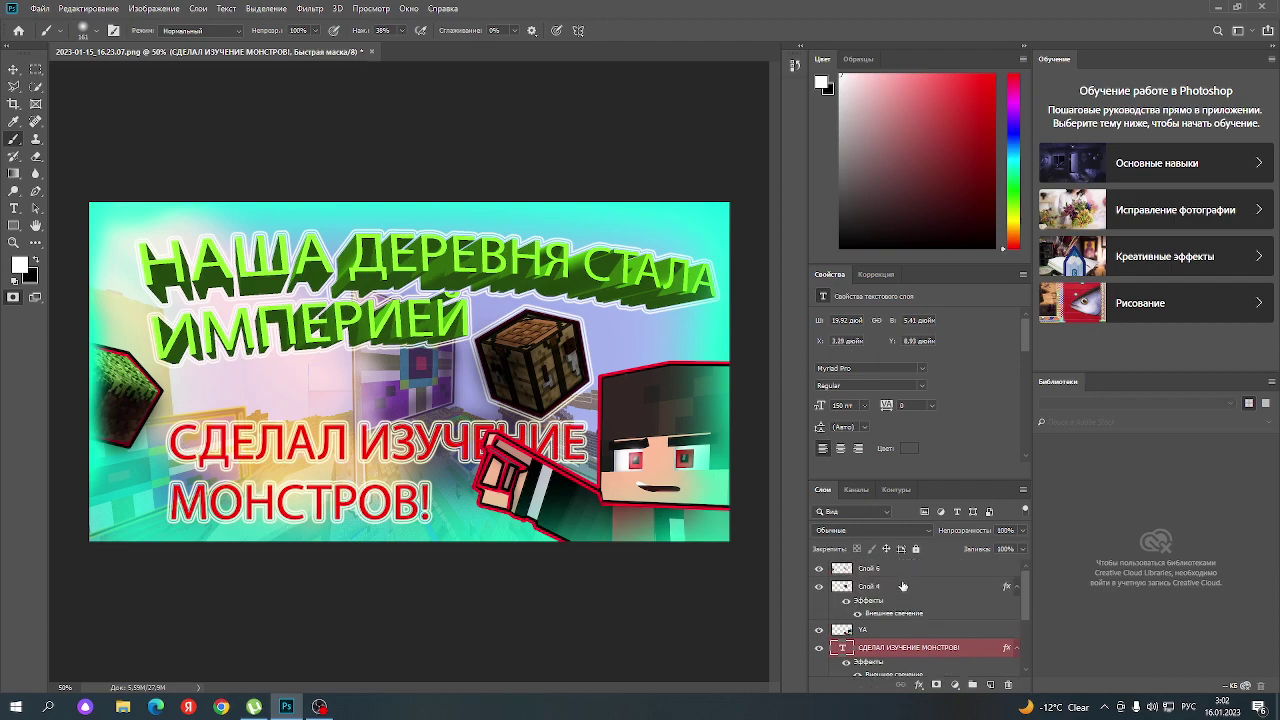
{"action": "left_click", "coordinate": [903, 586]}
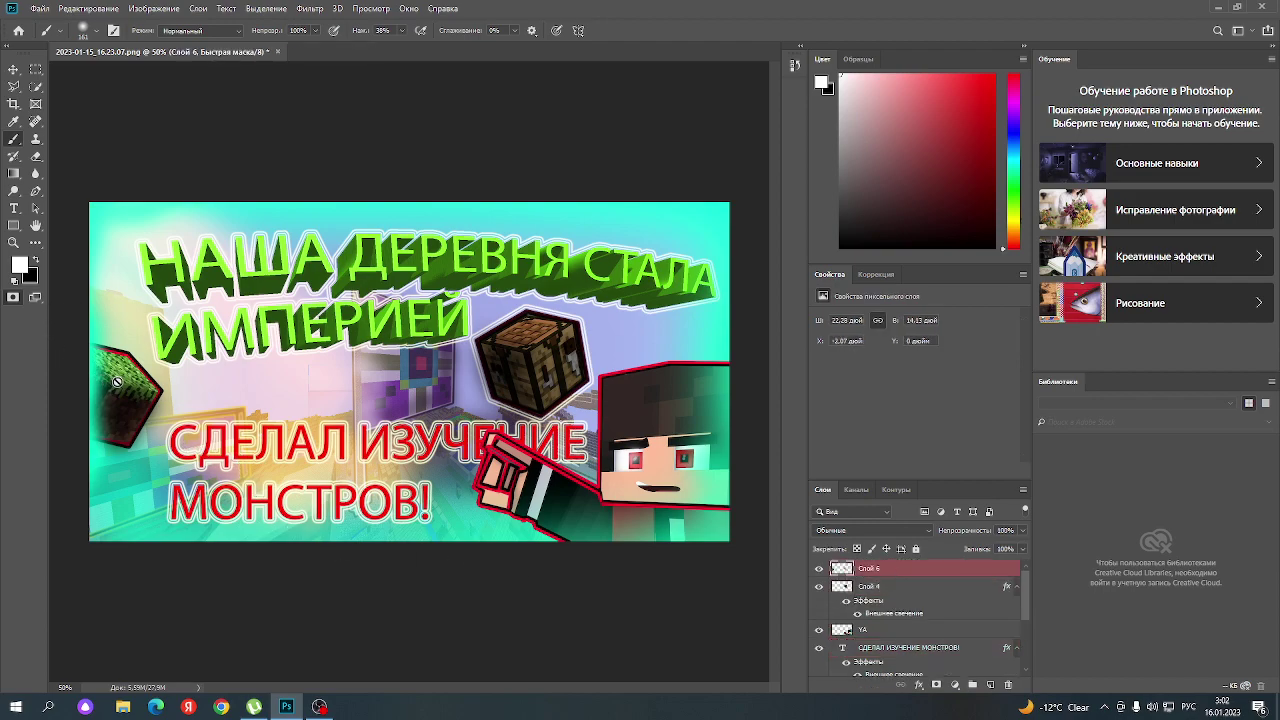
{"action": "scroll", "coordinate": [929, 603], "scroll_direction": "down", "scroll_amount": 2}
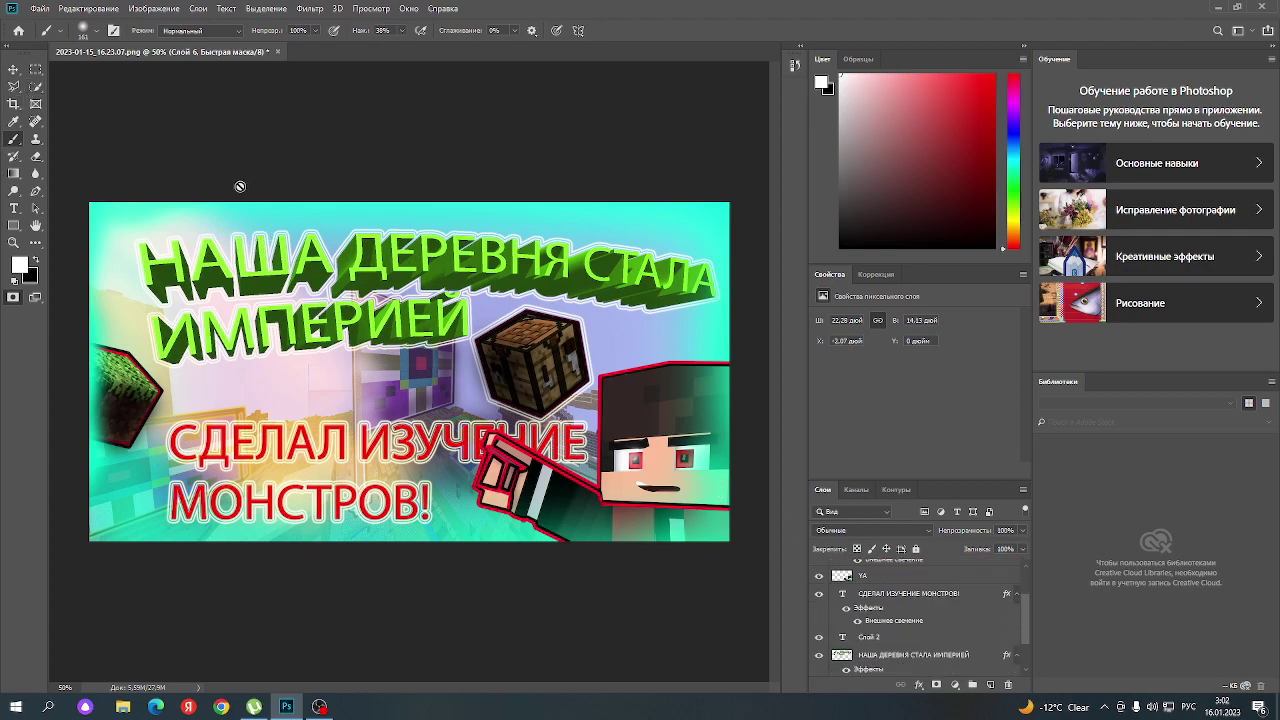
{"action": "left_click", "coordinate": [40, 9]}
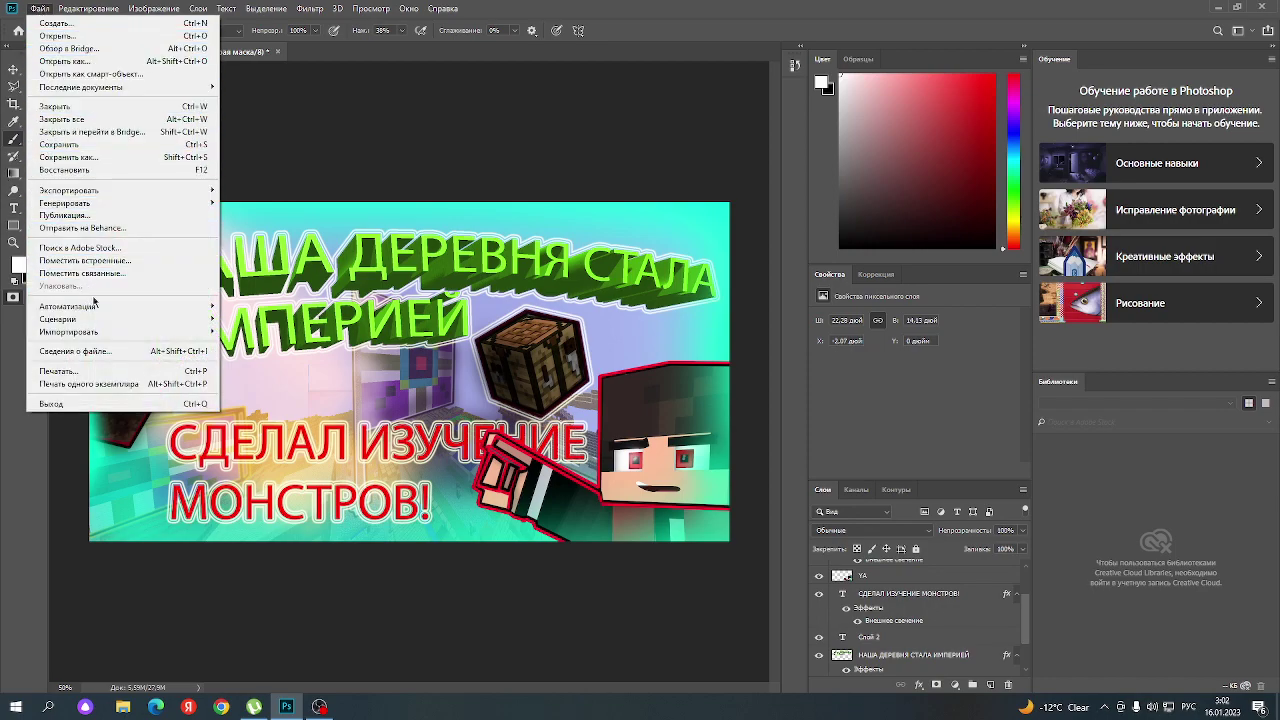
- Start Save As and choose JPEG as the file format
{"action": "left_click", "coordinate": [62, 158]}
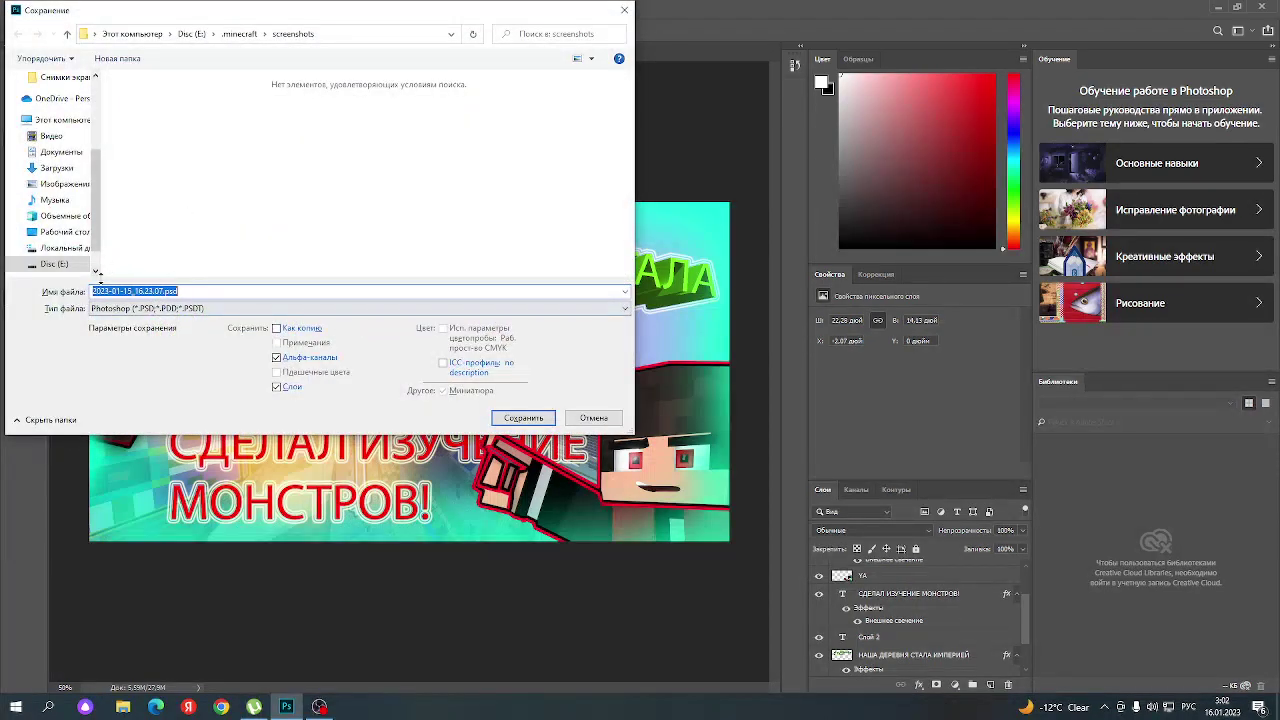
{"action": "left_click", "coordinate": [188, 291]}
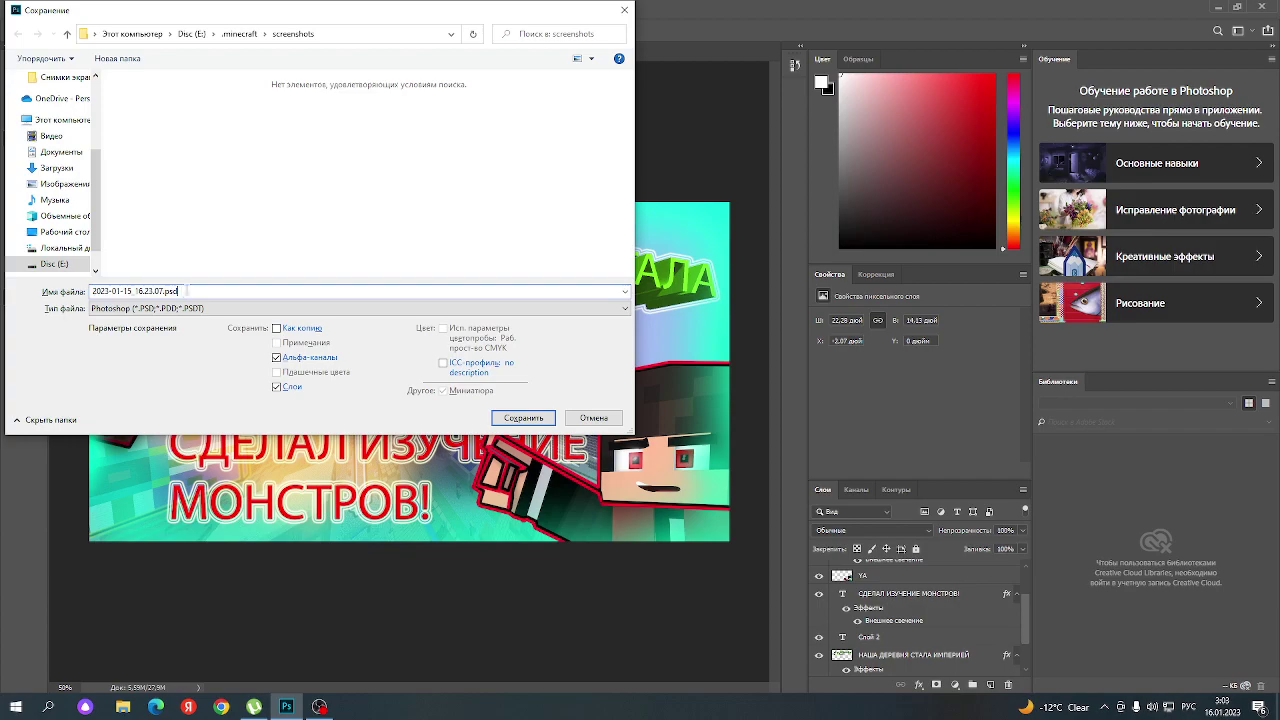
{"action": "key", "text": "BackSpace"}
{"action": "left_click", "coordinate": [188, 308]}
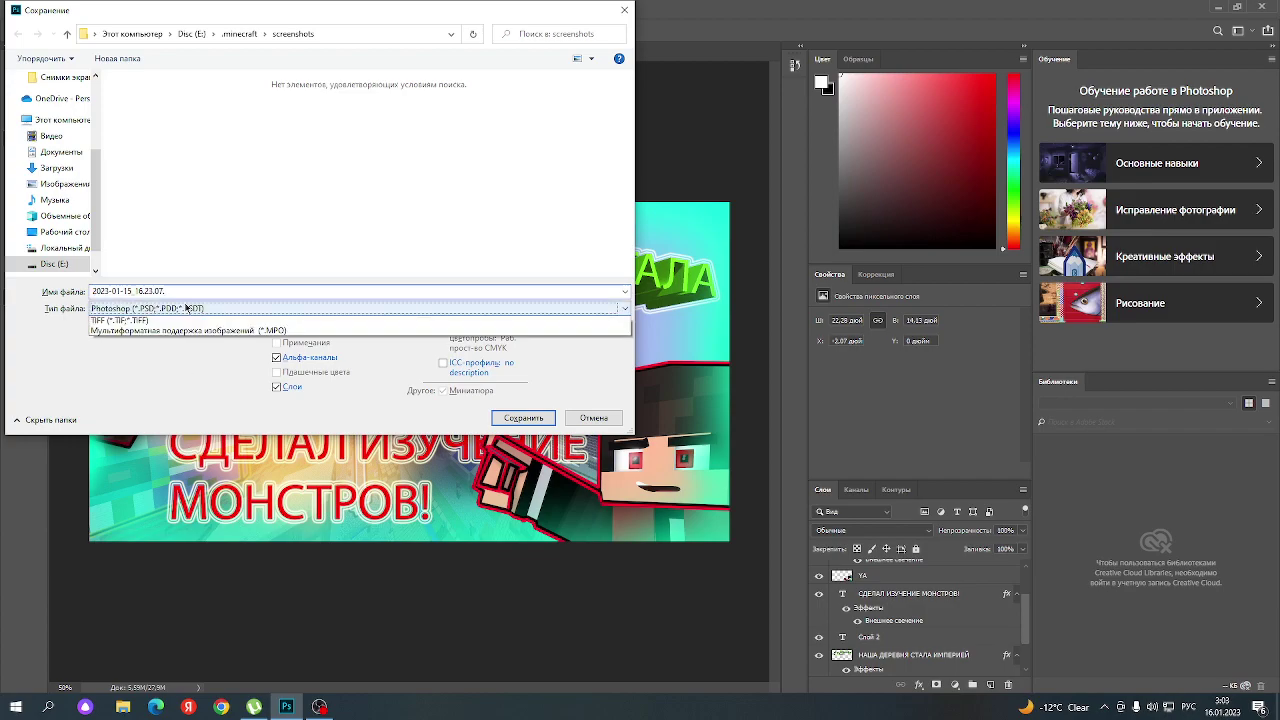
{"action": "left_click", "coordinate": [167, 412]}
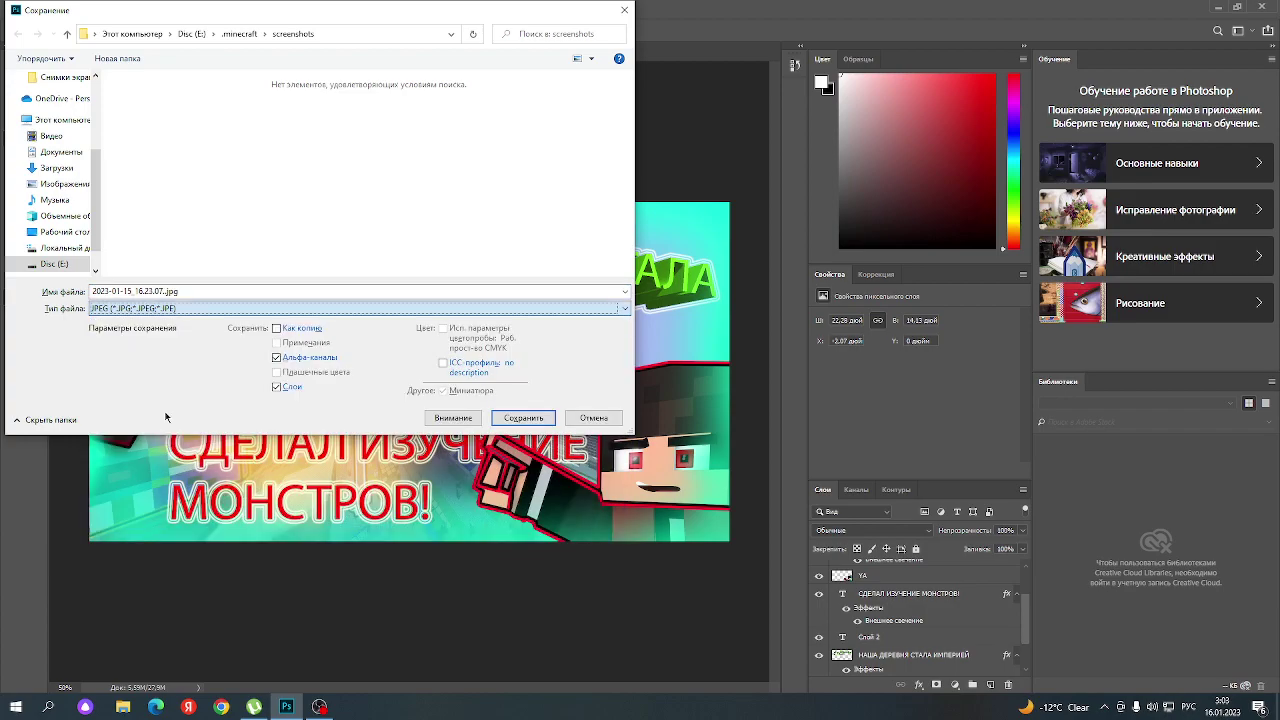
- Name the file ФОН ДЛЯ ВИДЕО and save it at JPEG quality 12
{"action": "double_click", "coordinate": [161, 291]}
{"action": "left_click_drag", "start_coordinate": [164, 291], "coordinate": [71, 293]}
{"action": "key", "text": "BackSpace"}
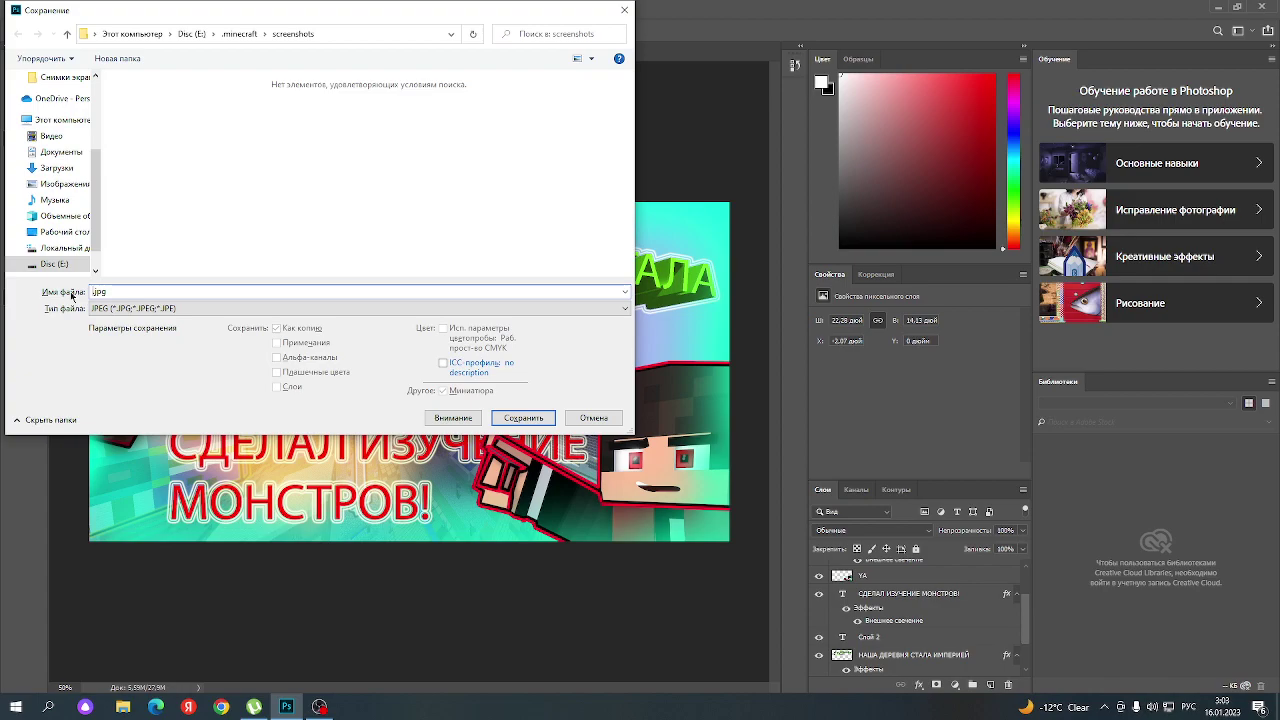
{"action": "type", "text": "ФОН ДЛ"}
{"action": "type", "text": "Я ВИДЕО"}
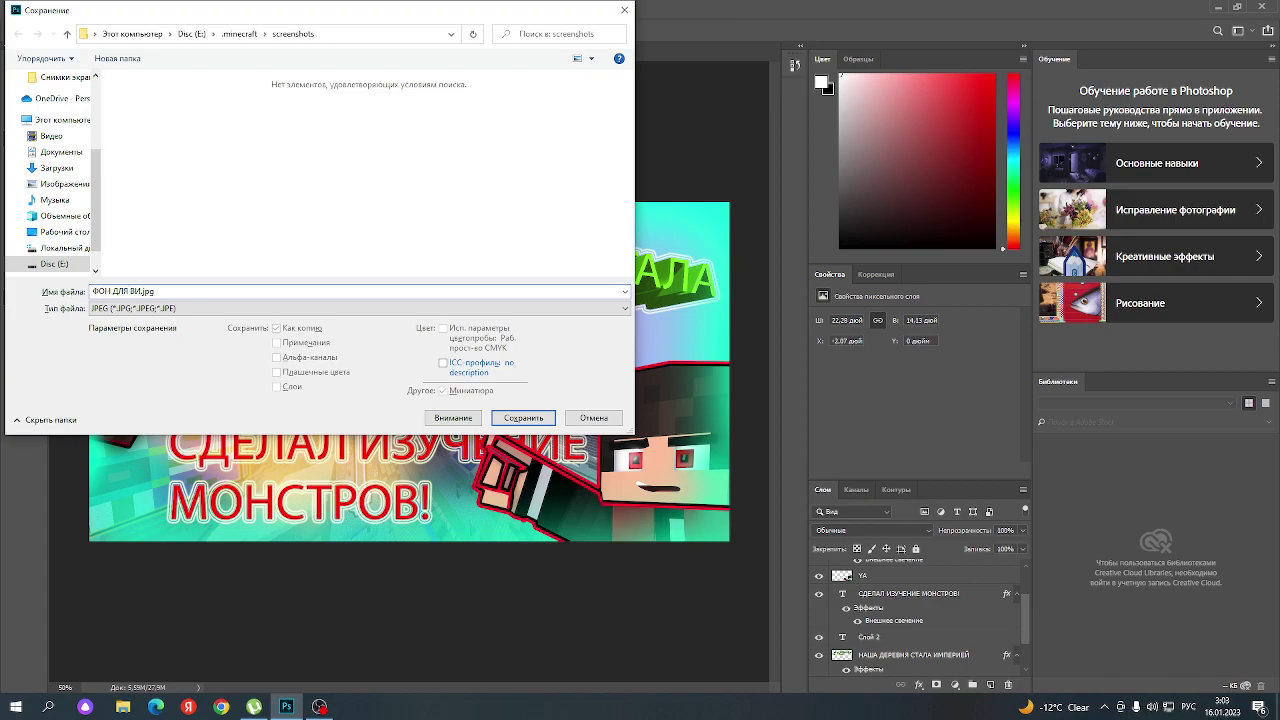
{"action": "mouse_move", "coordinate": [55, 180]}
{"action": "key", "text": "Return"}
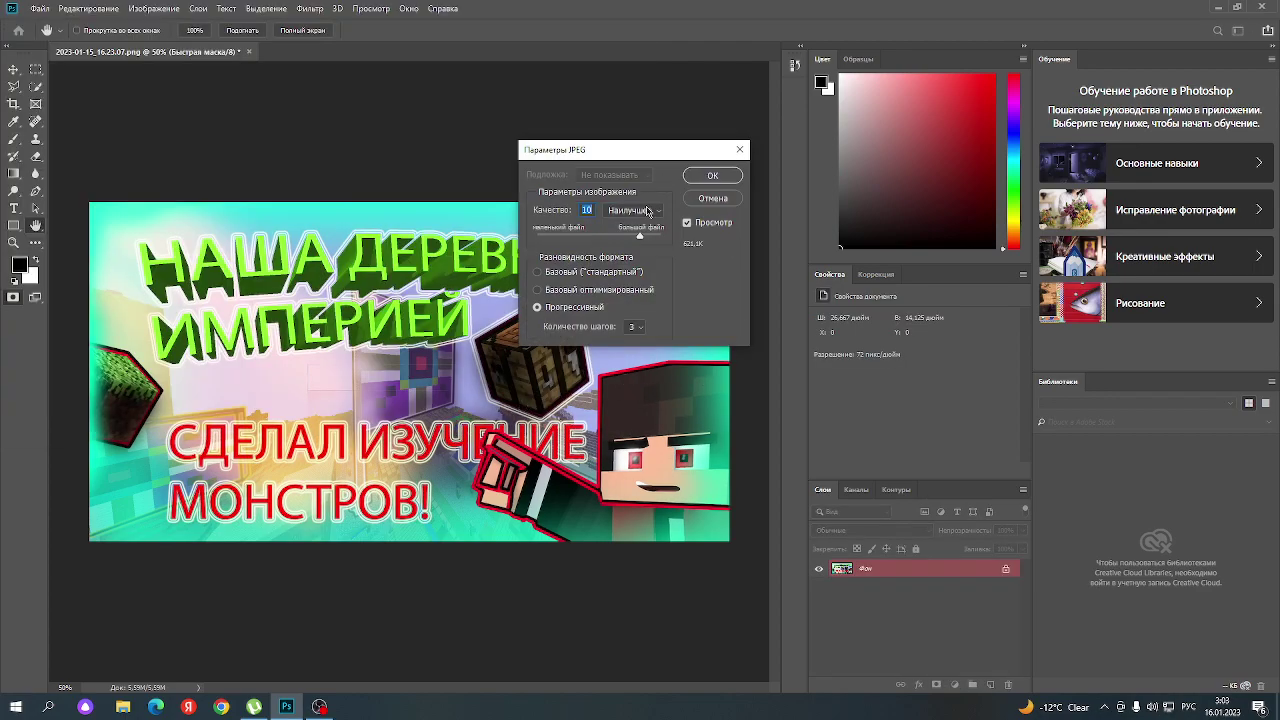
{"action": "left_click_drag", "start_coordinate": [644, 238], "coordinate": [662, 238]}
{"action": "left_click", "coordinate": [710, 178]}
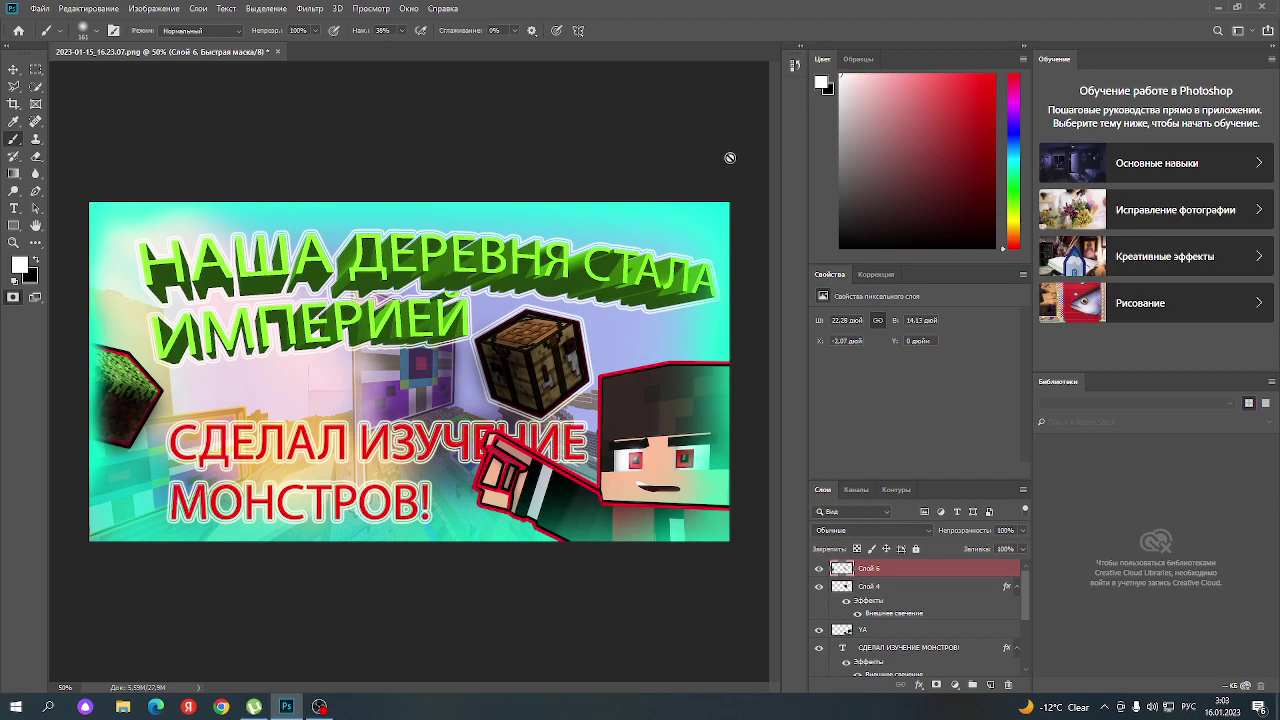
- Quit Photoshop without saving the original, then open ФОН ДЛЯ ВИДЕО.jpg from the desktop
{"action": "key", "text": "ctrl+q"}
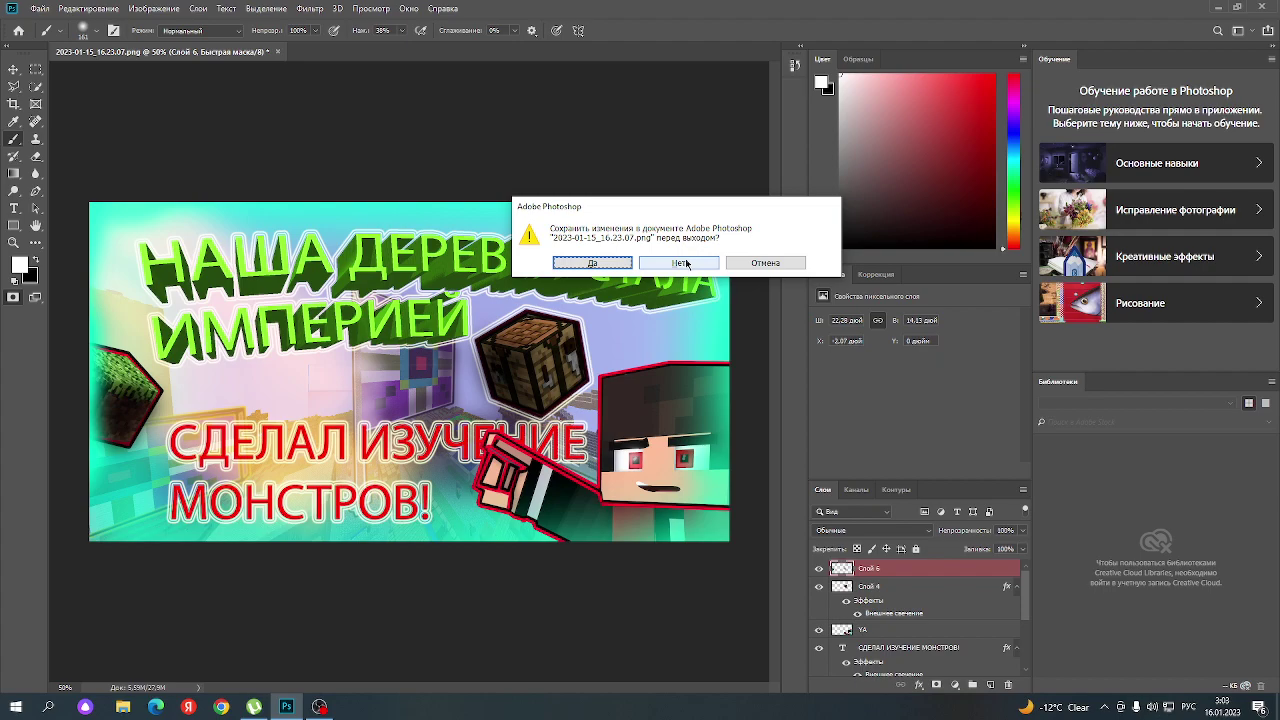
{"action": "left_click", "coordinate": [686, 263]}
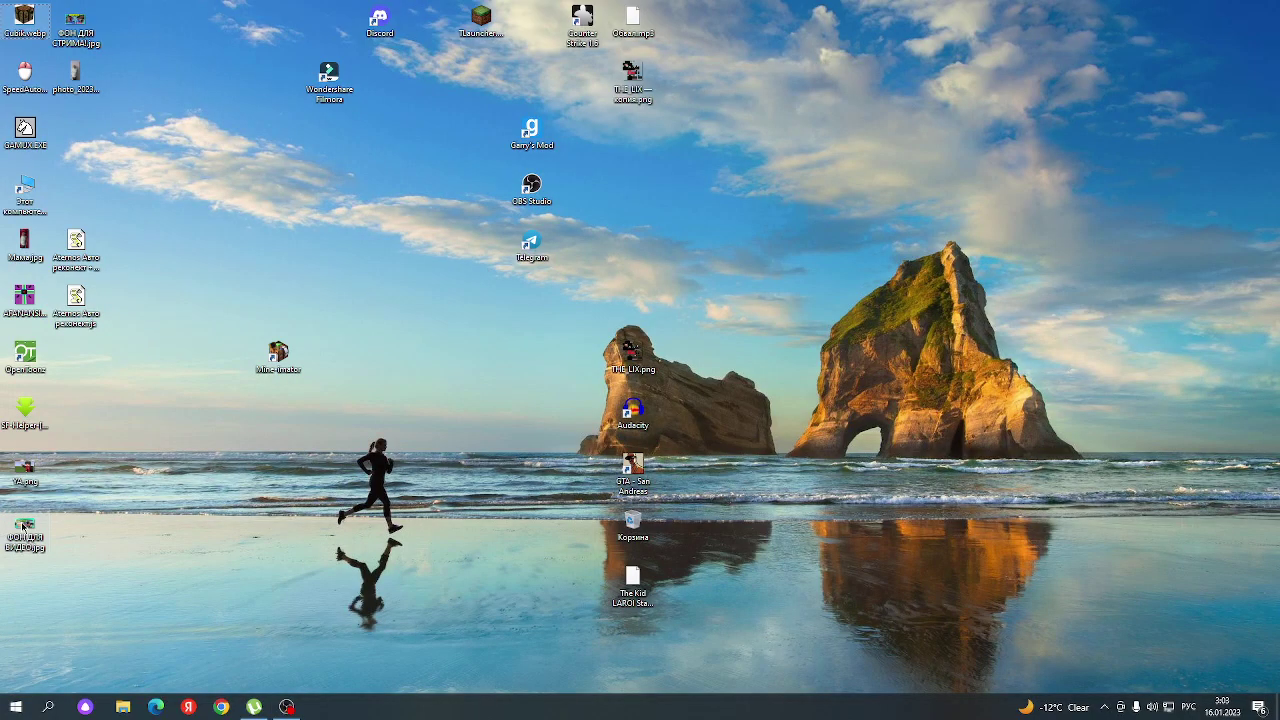
{"action": "double_click", "coordinate": [24, 530]}
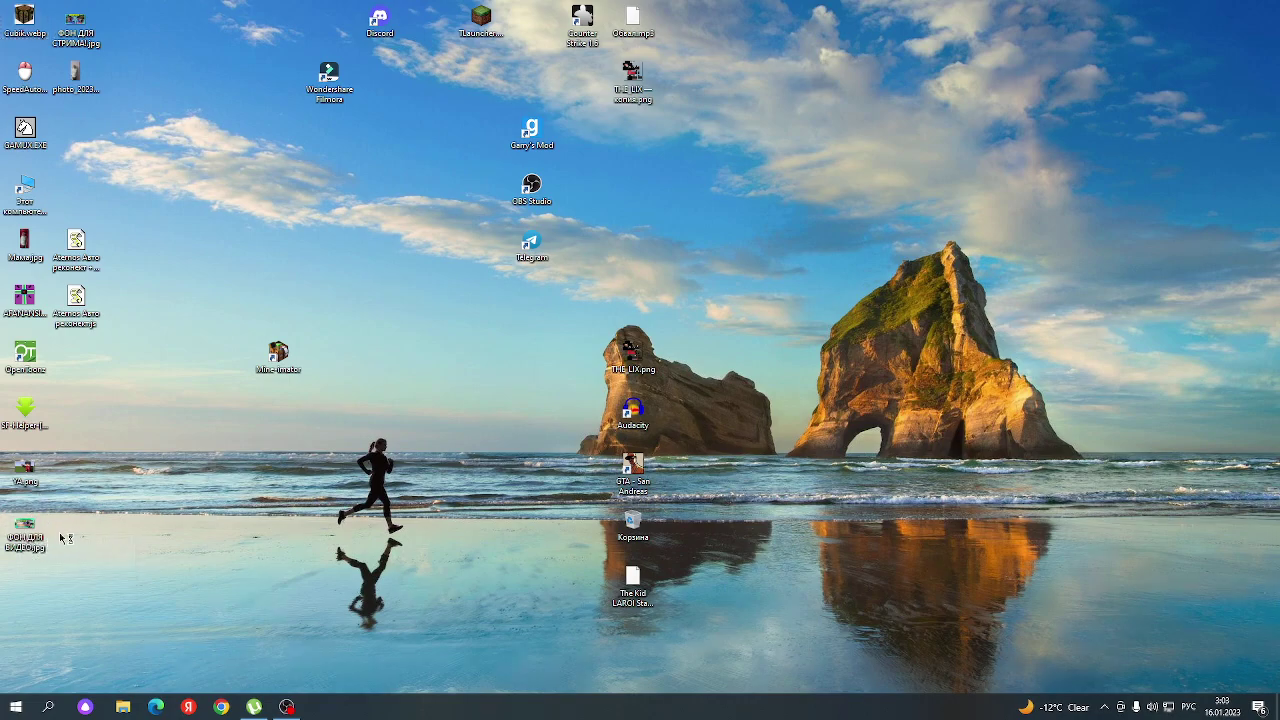